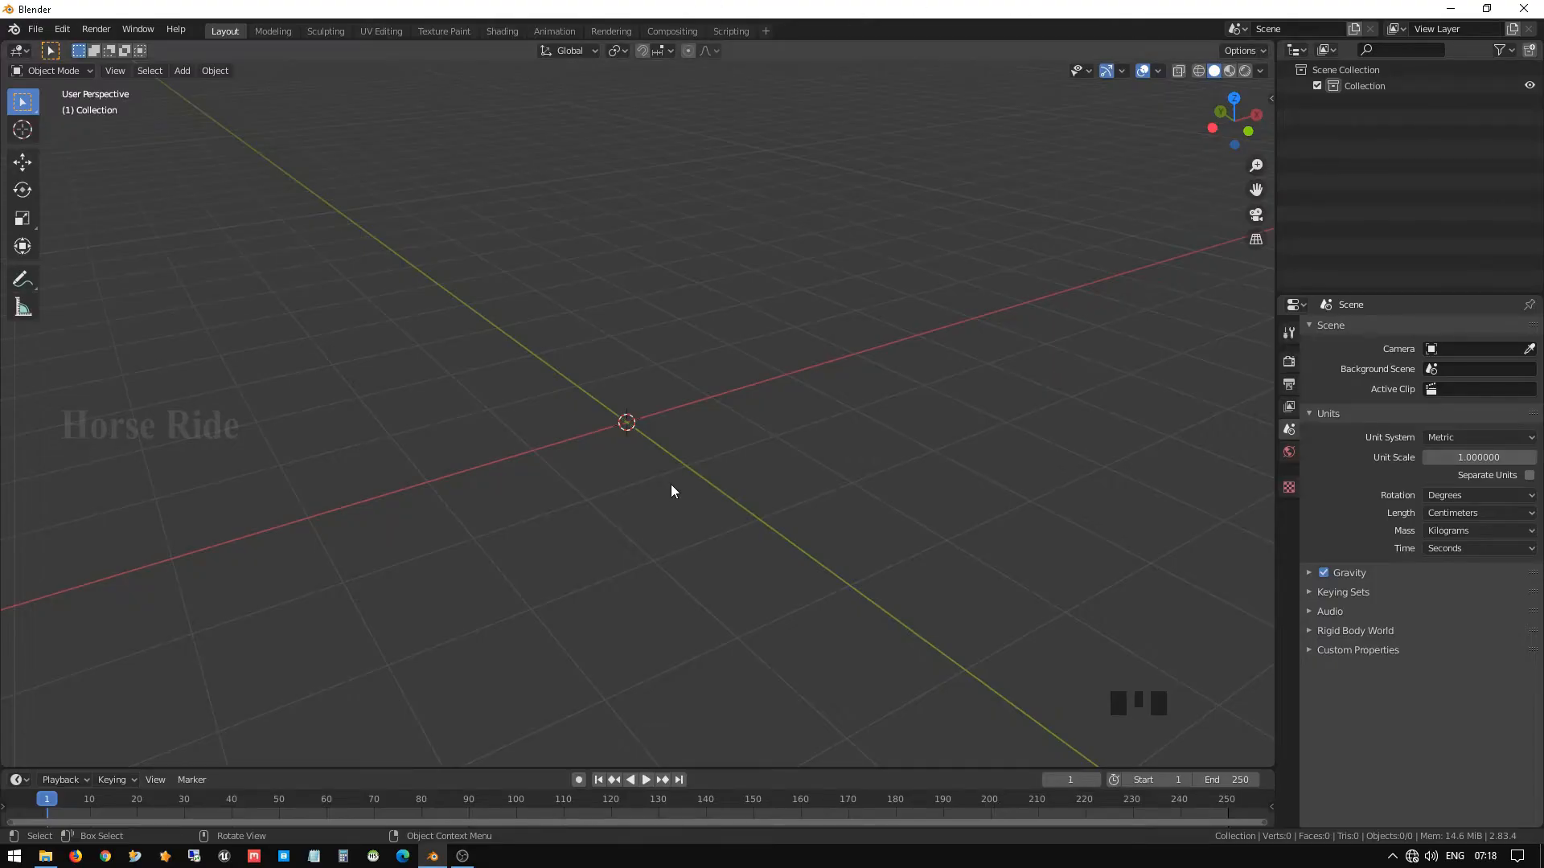
# Add a mesh circle with 32 vertices and a 100 cm radius at the world origin.
pyautogui.scroll(1, 668, 487)
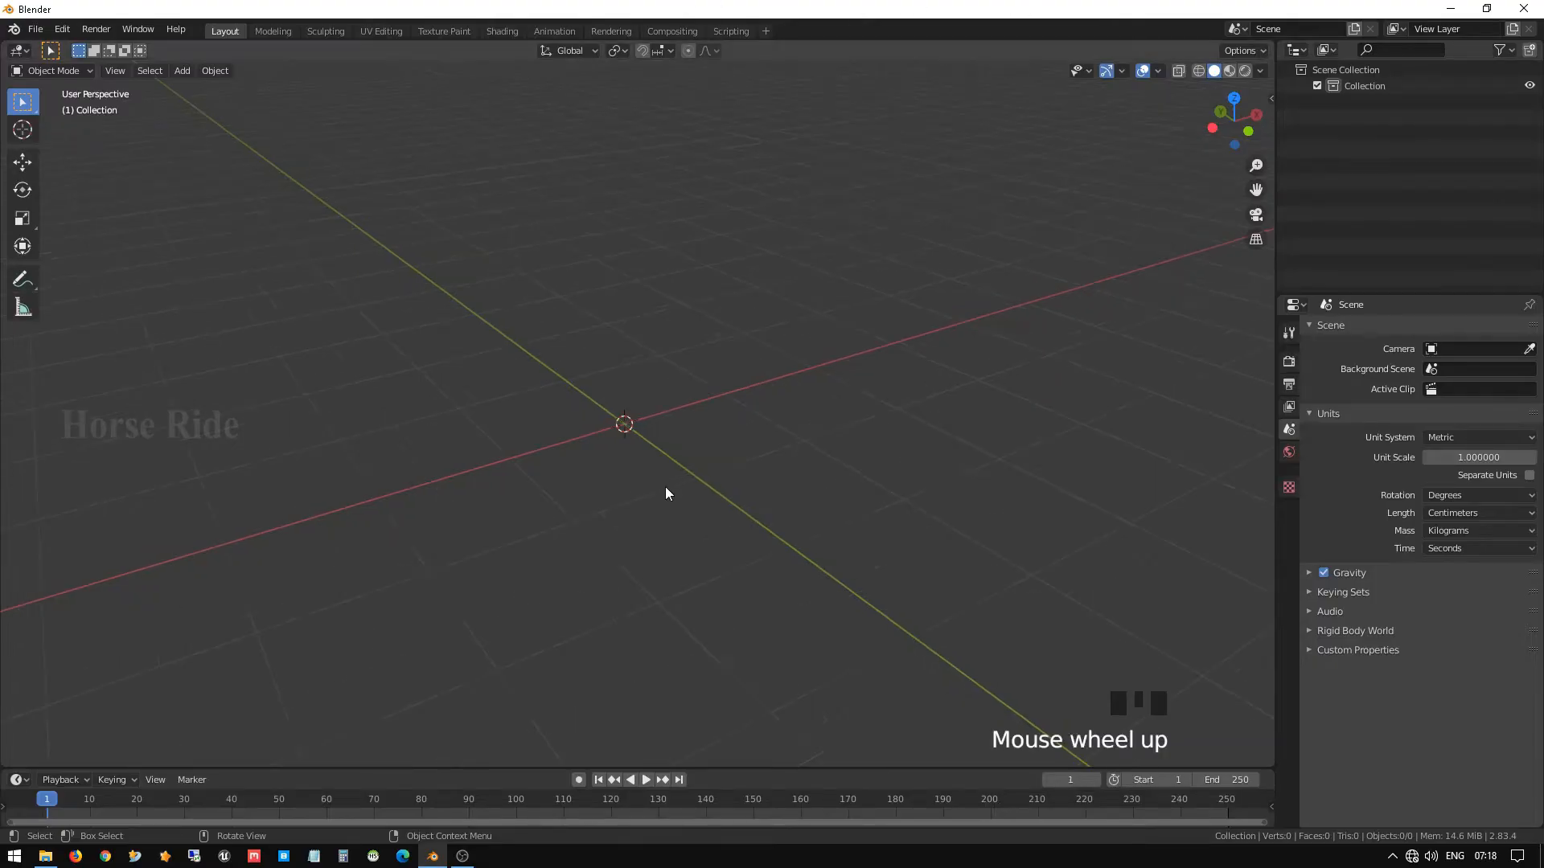
pyautogui.scroll(1, 656, 491)
pyautogui.press('shift')
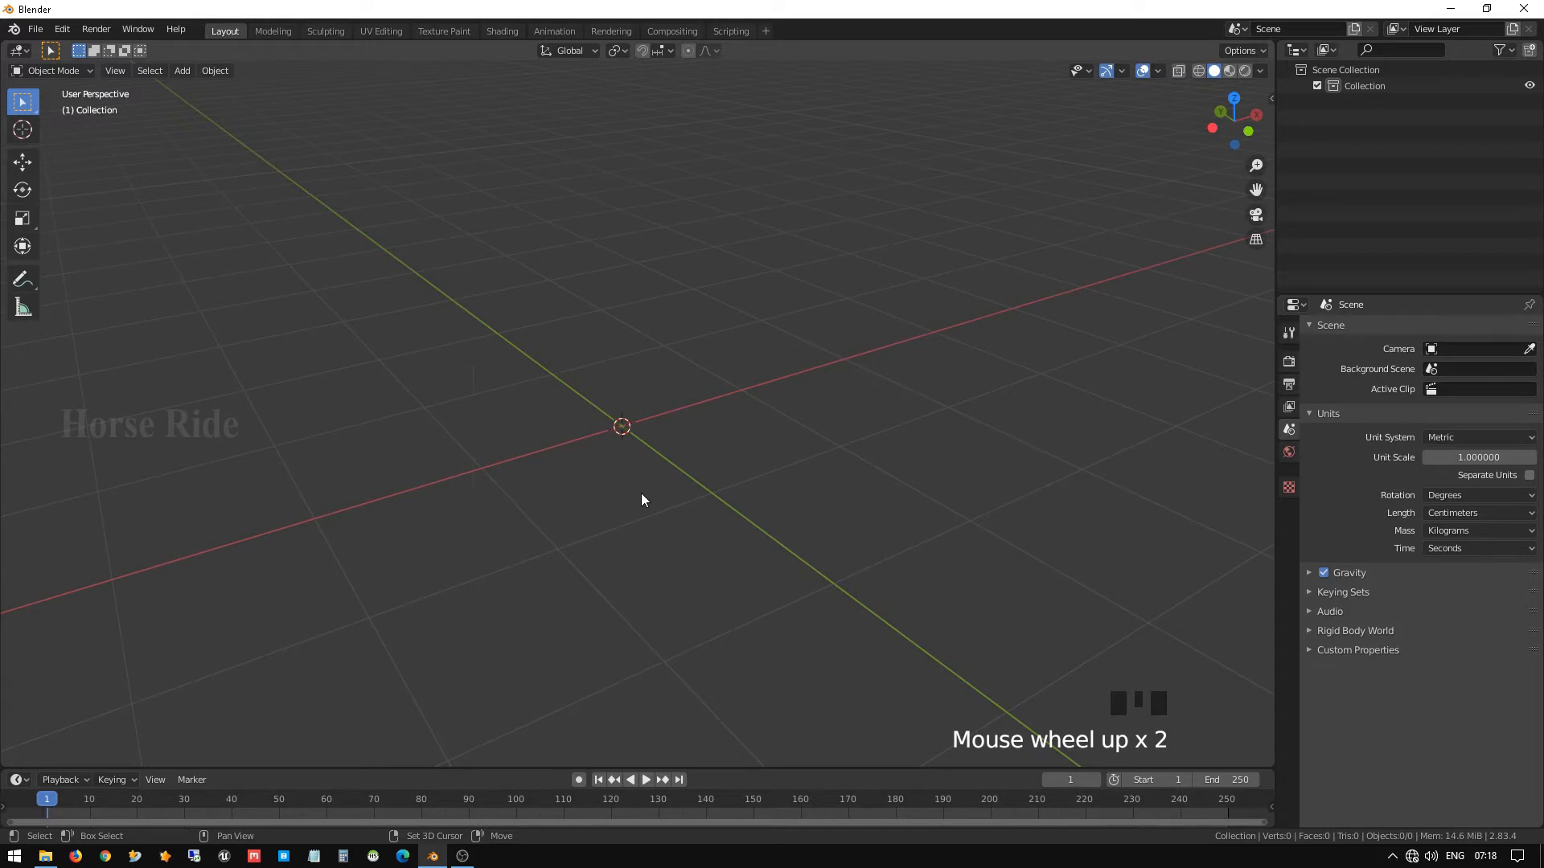
pyautogui.hotkey('shift', 'a')
pyautogui.moveTo(642, 497)
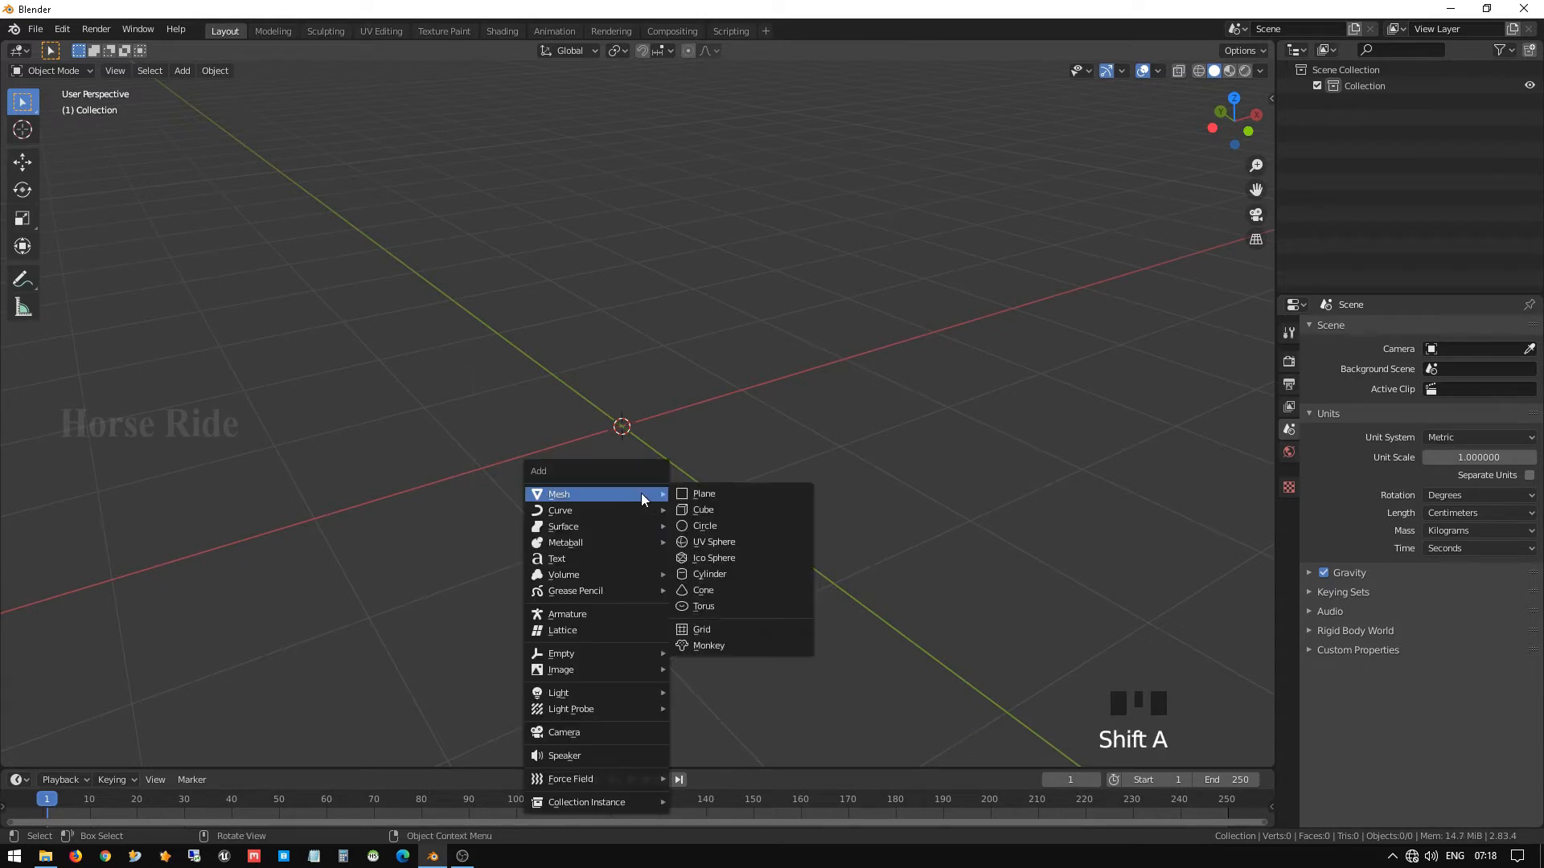
pyautogui.click(704, 525)
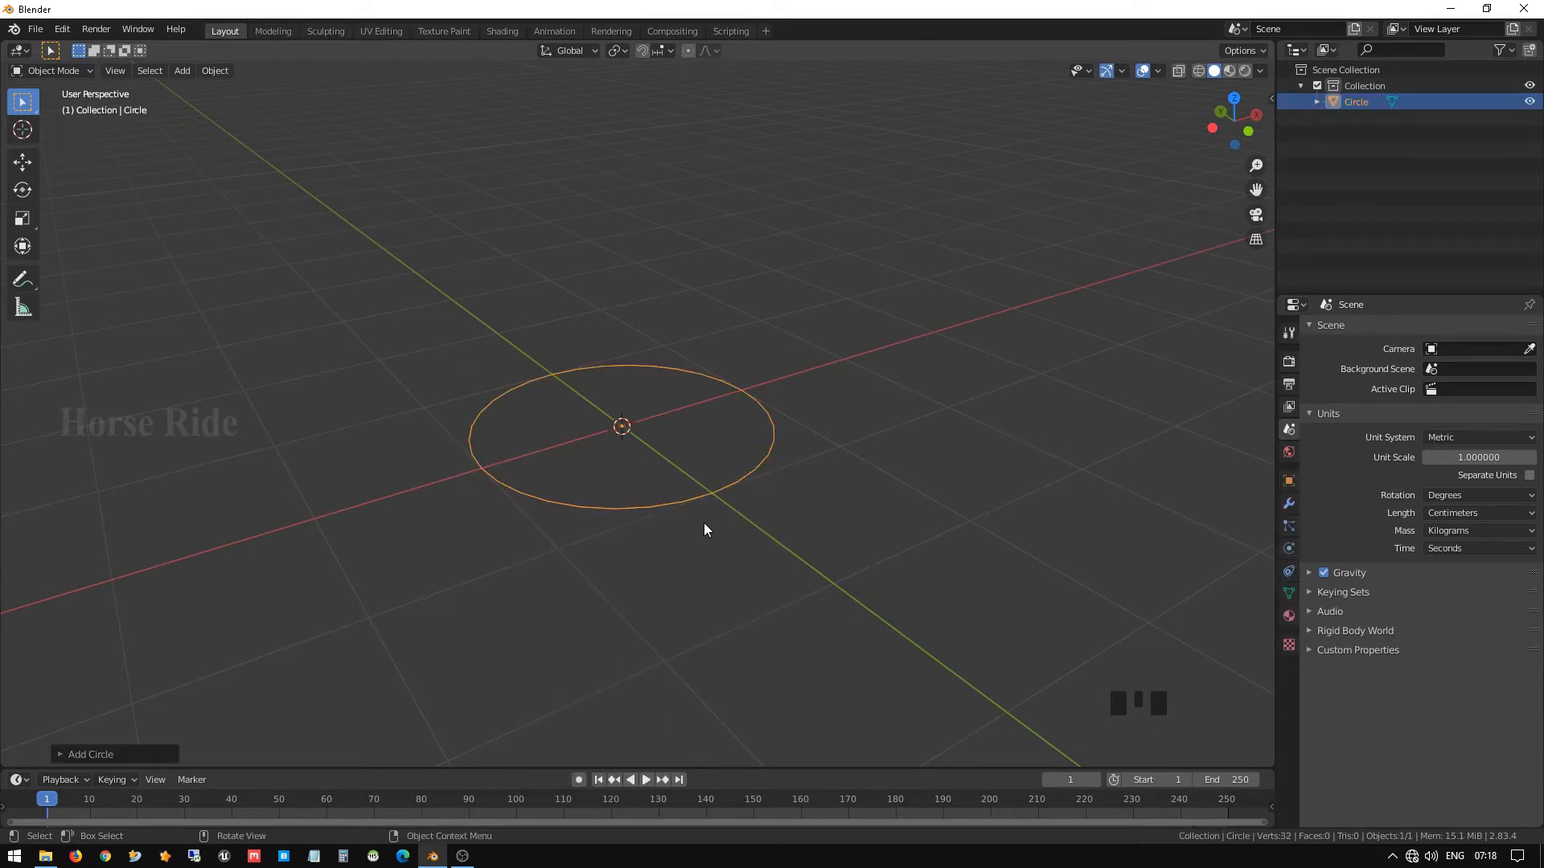
pyautogui.click(59, 754)
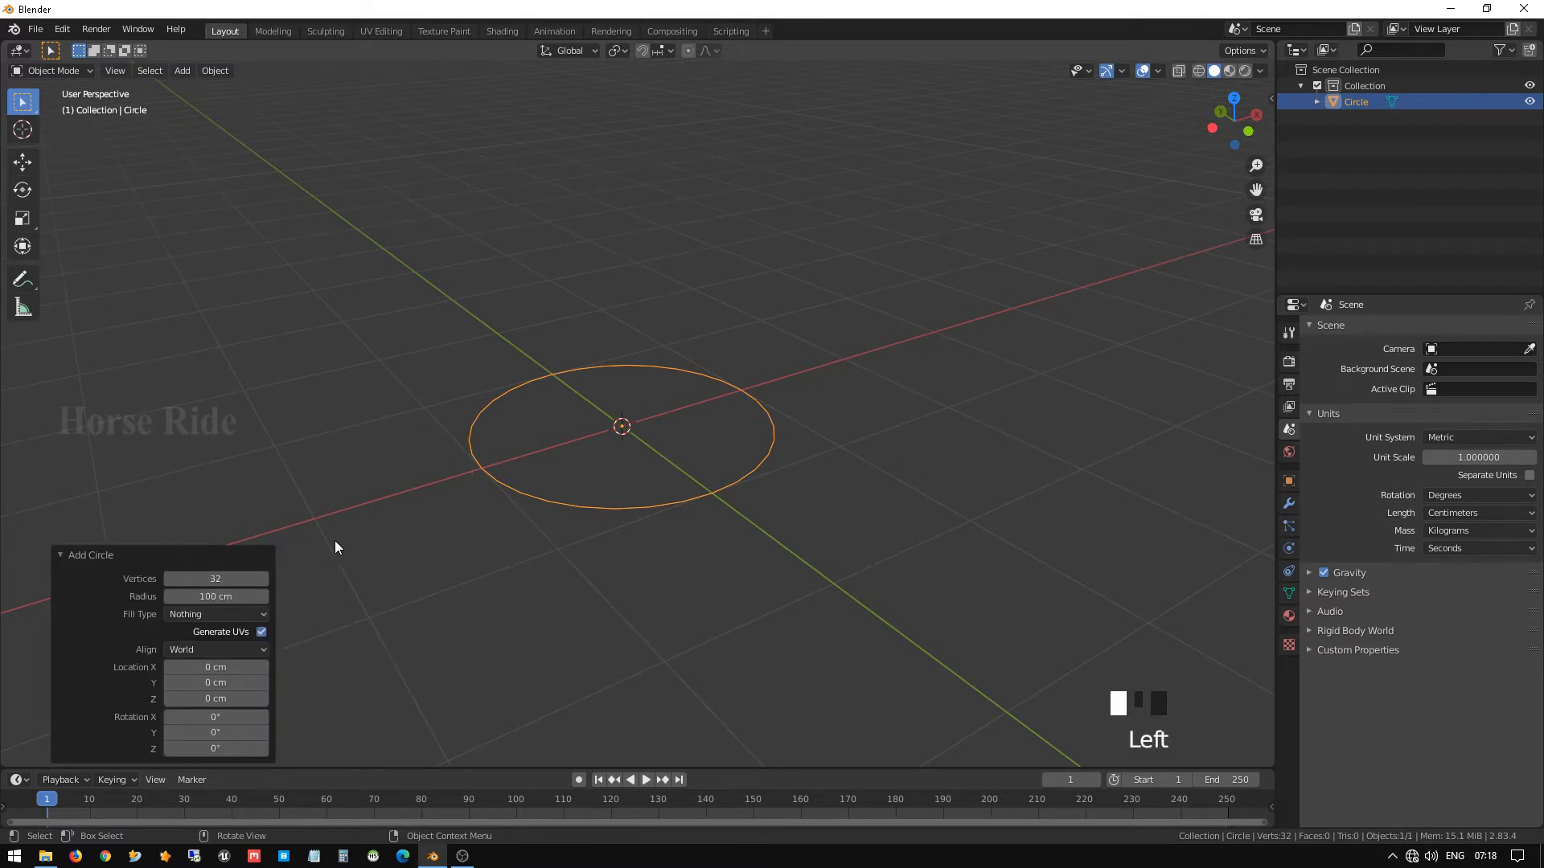
# Scale the circle down uniformly to about 0.32 of its size, working from the top view.
pyautogui.scroll(2, 655, 471)
pyautogui.moveTo(645, 486); pyautogui.dragTo(605, 477, button='middle')
pyautogui.press('KP_7')
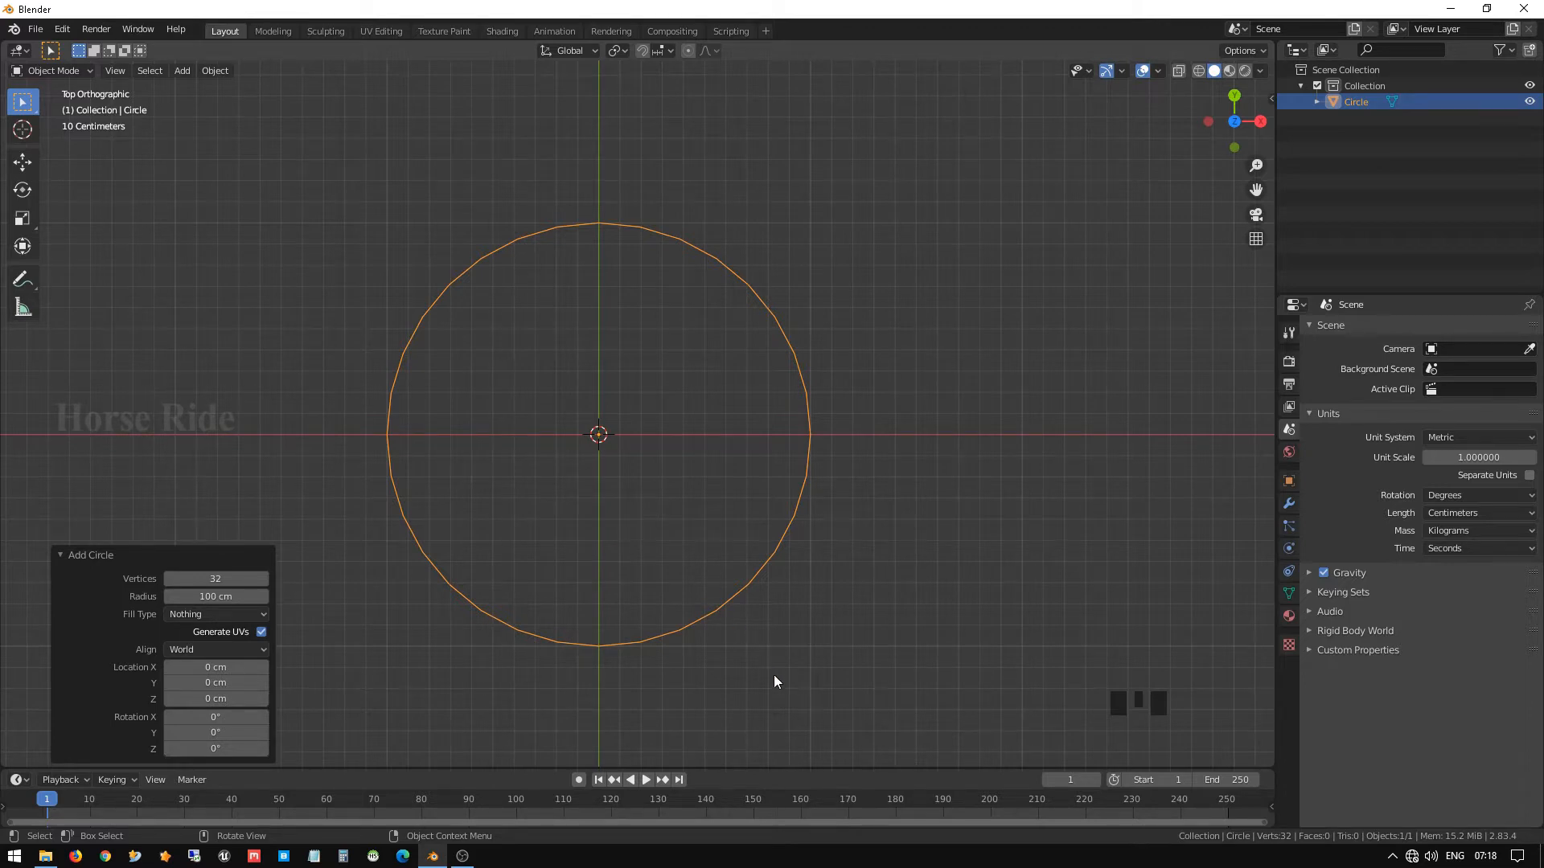
pyautogui.press('s')
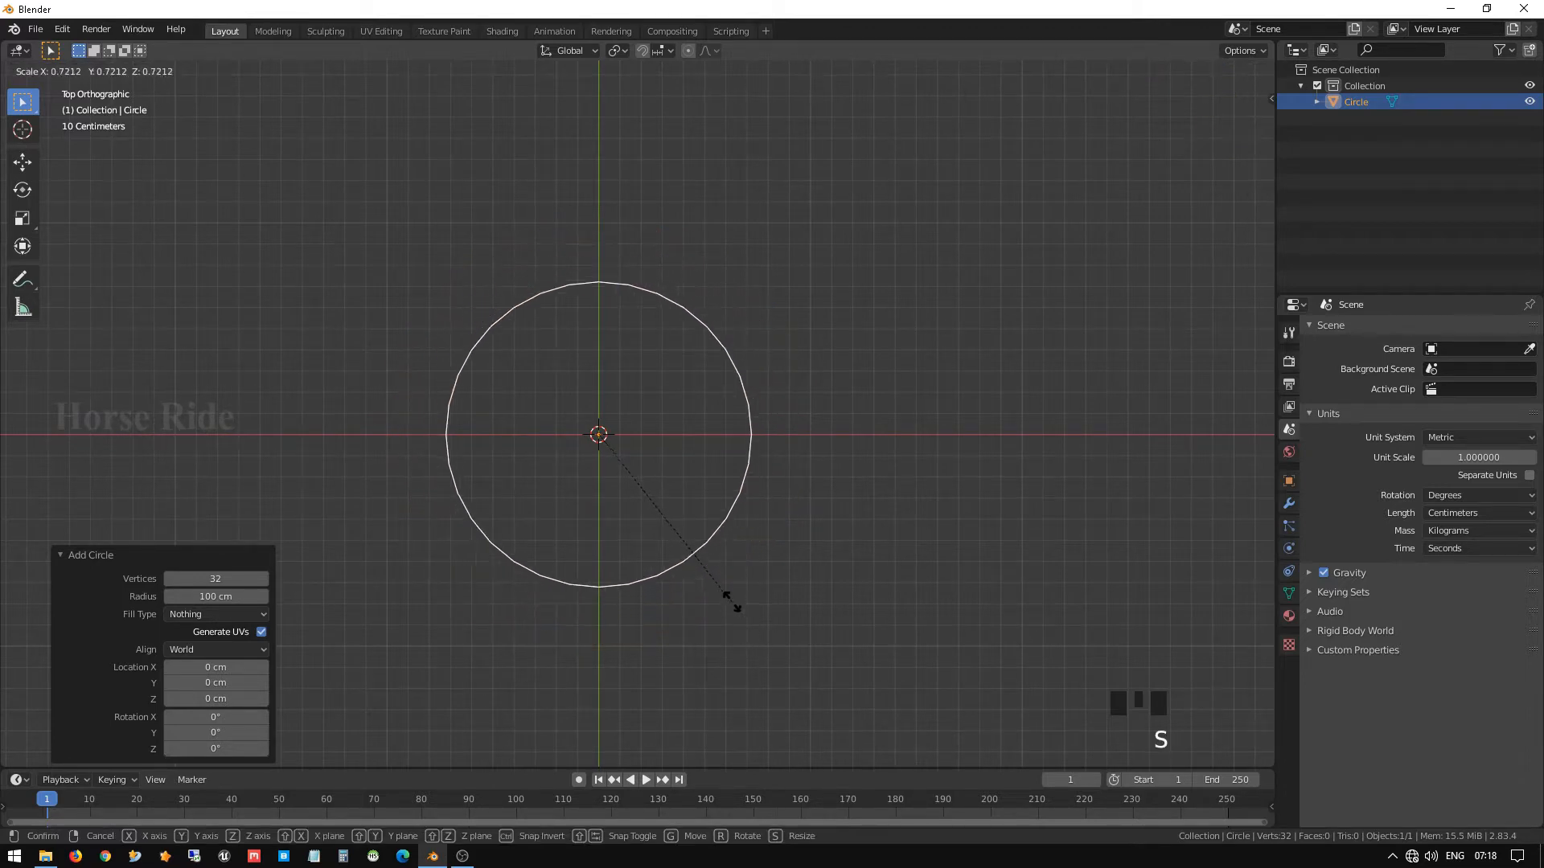
pyautogui.click(672, 497)
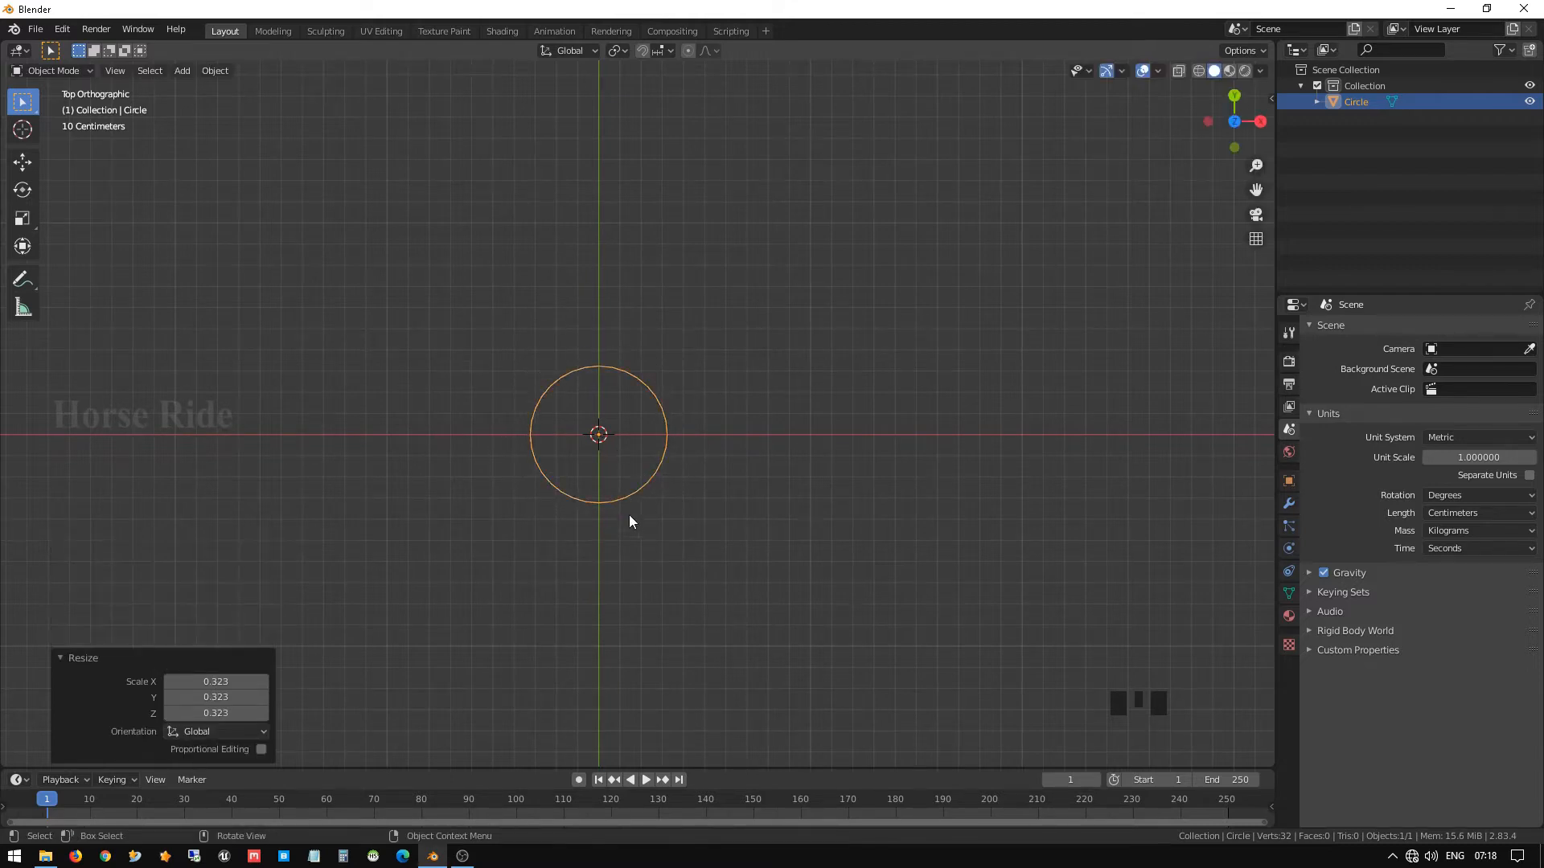
# Scale the circle up uniformly by a factor of about 1.84.
pyautogui.scroll(5, 630, 543)
pyautogui.moveTo(576, 557); pyautogui.dragTo(621, 413, button='middle')
pyautogui.press('s')
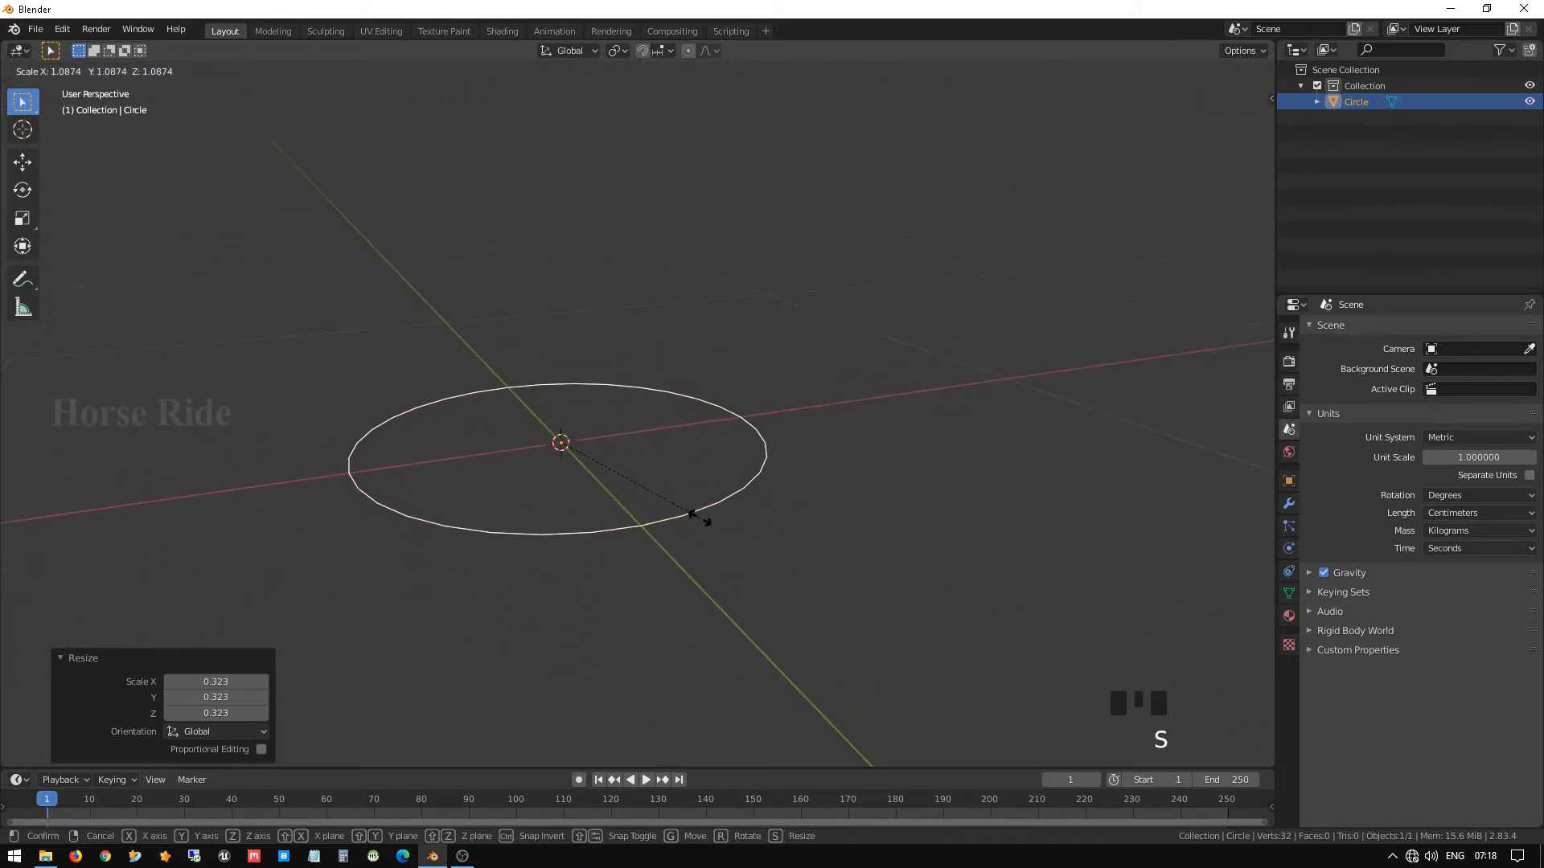
pyautogui.click(792, 558)
pyautogui.scroll(-4, 778, 558)
pyautogui.moveTo(727, 534); pyautogui.dragTo(654, 485, button='middle')
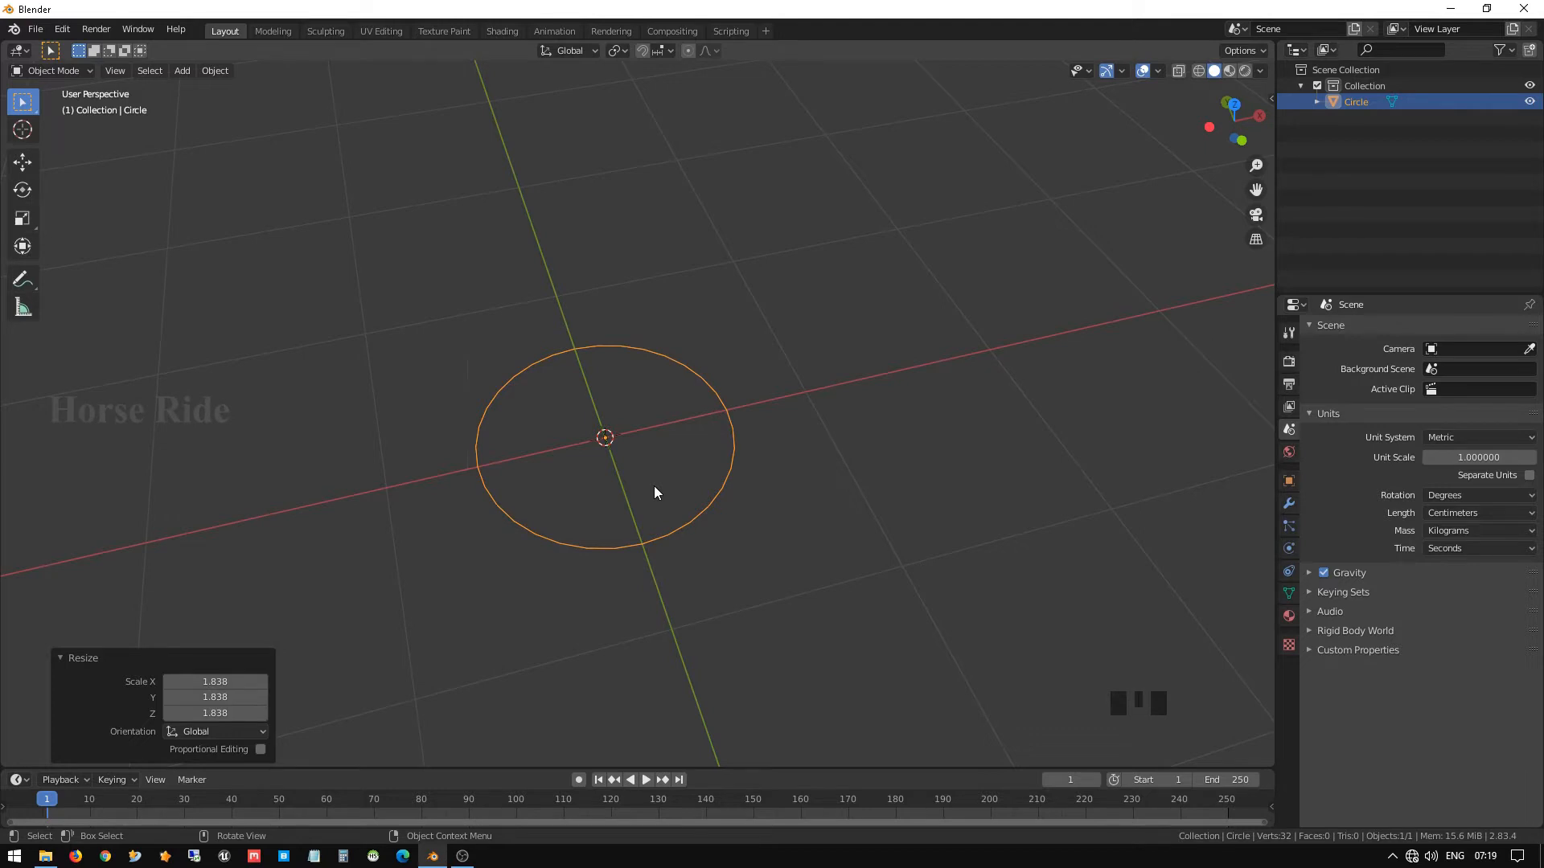
# In Edit Mode, select all the circle's vertices and extrude them about 30 cm upward along Z from the front view.
pyautogui.press('KP_1')
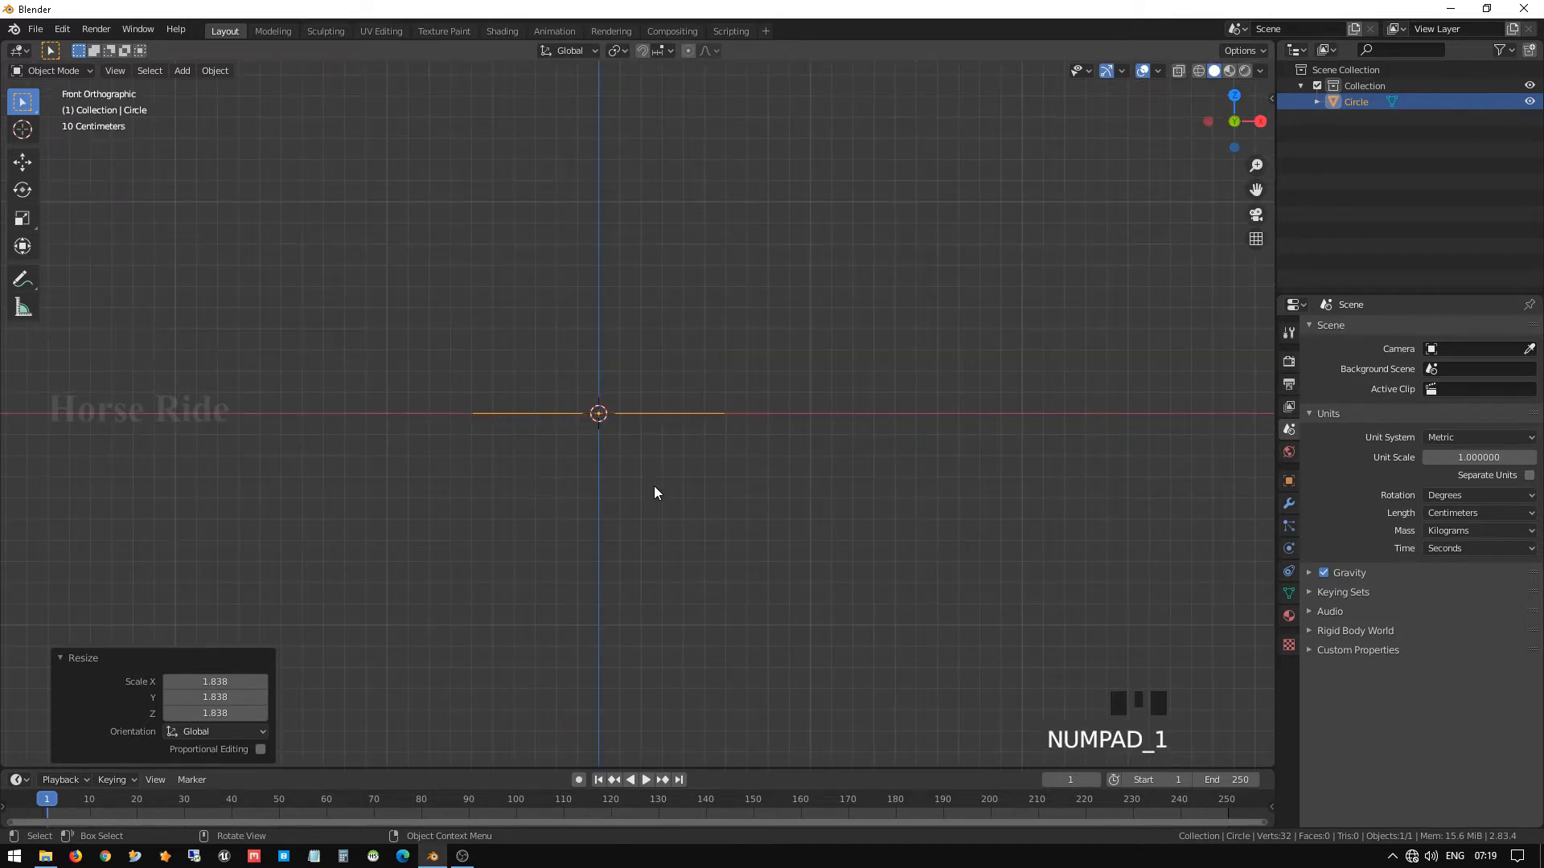
pyautogui.scroll(4, 666, 483)
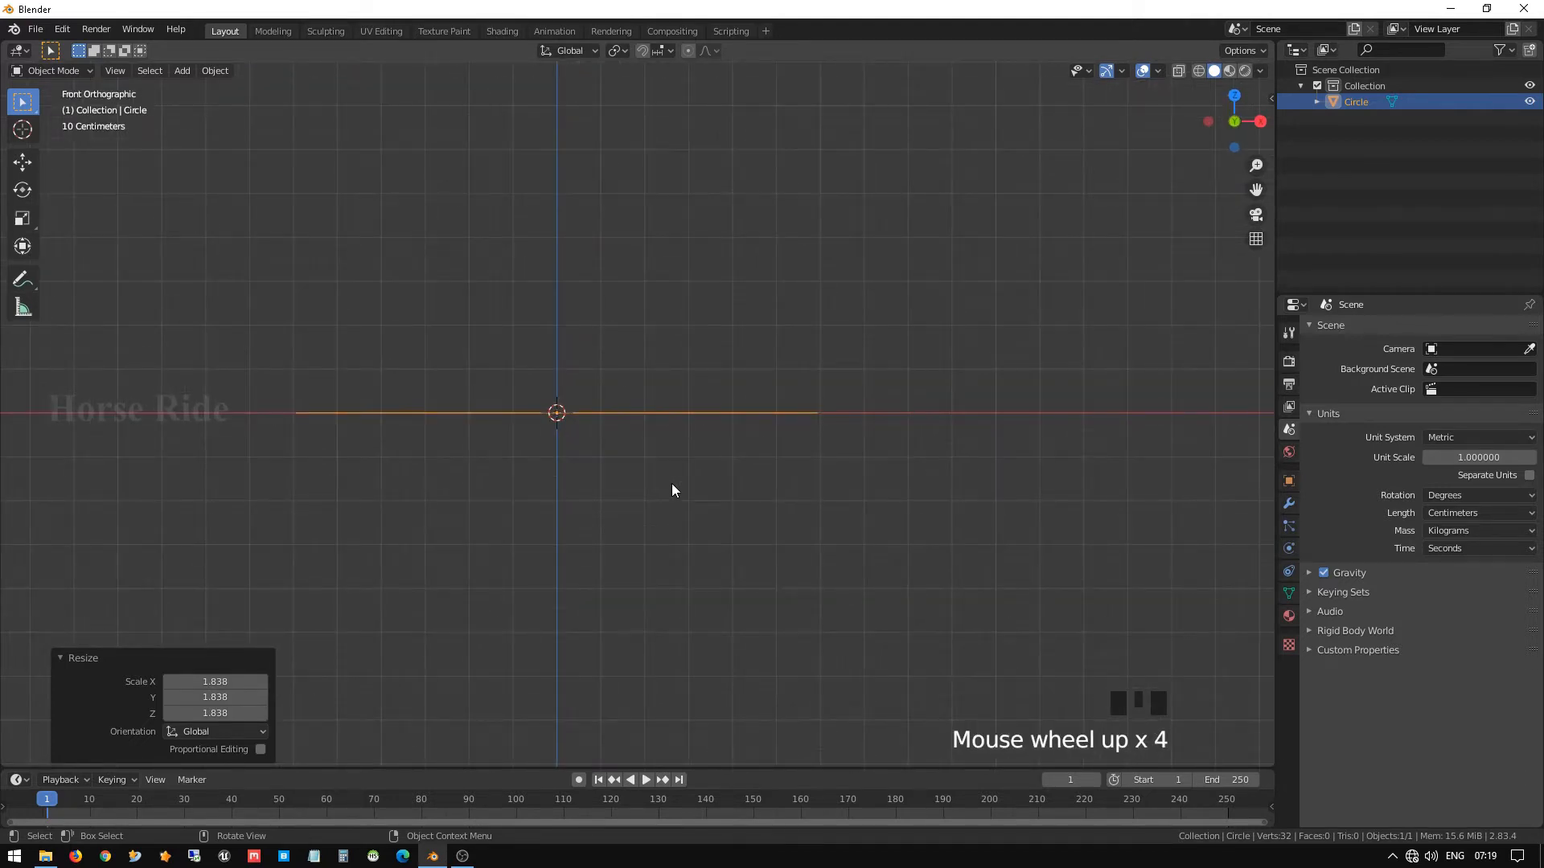
pyautogui.press('Tab')
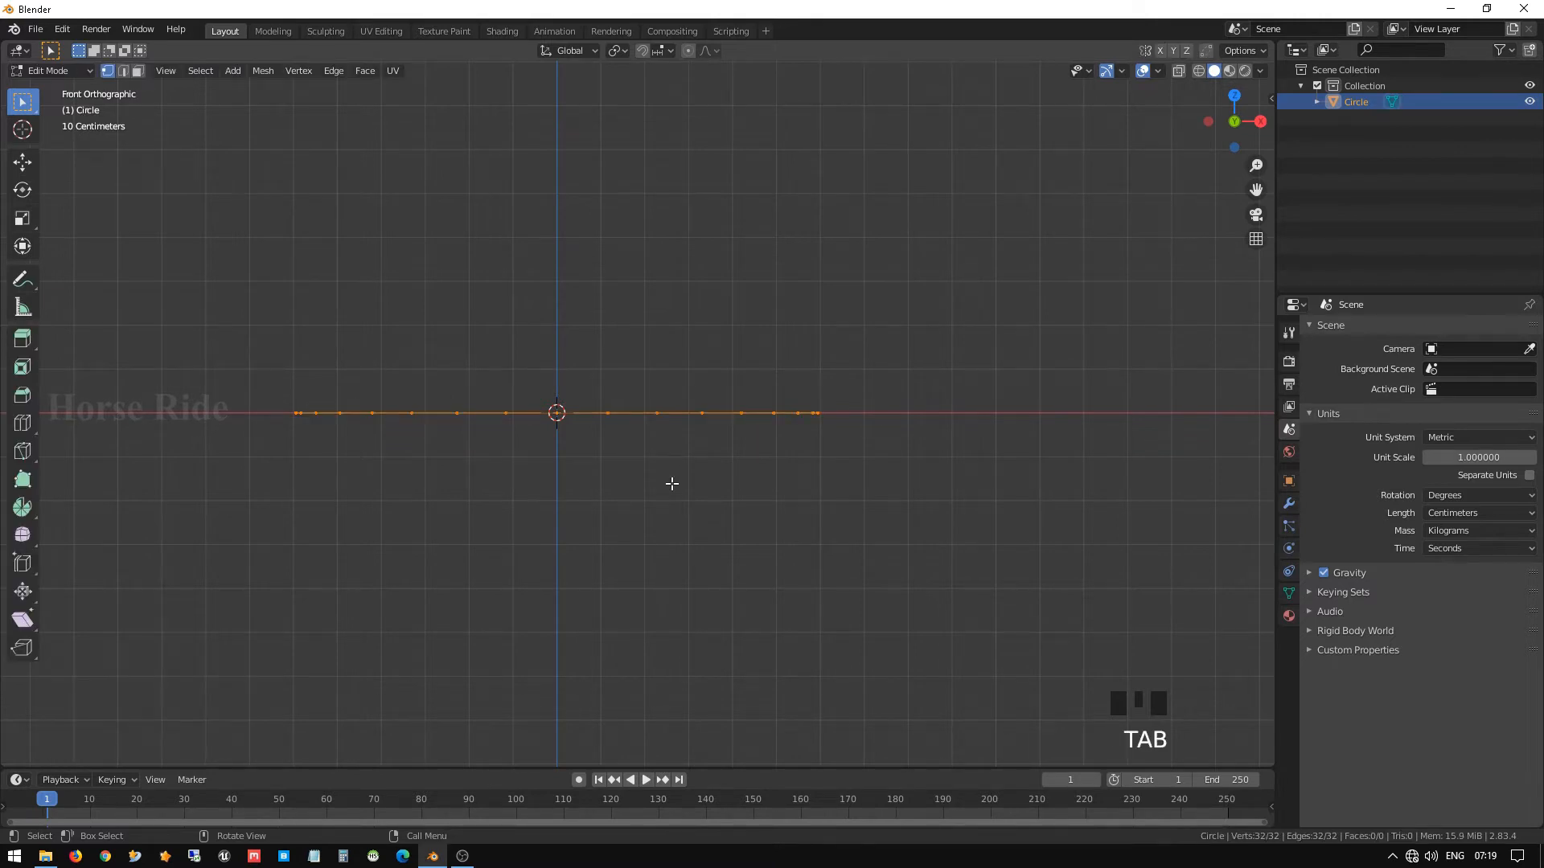
pyautogui.press('1')
pyautogui.moveTo(483, 445); pyautogui.dragTo(499, 493, button='middle')
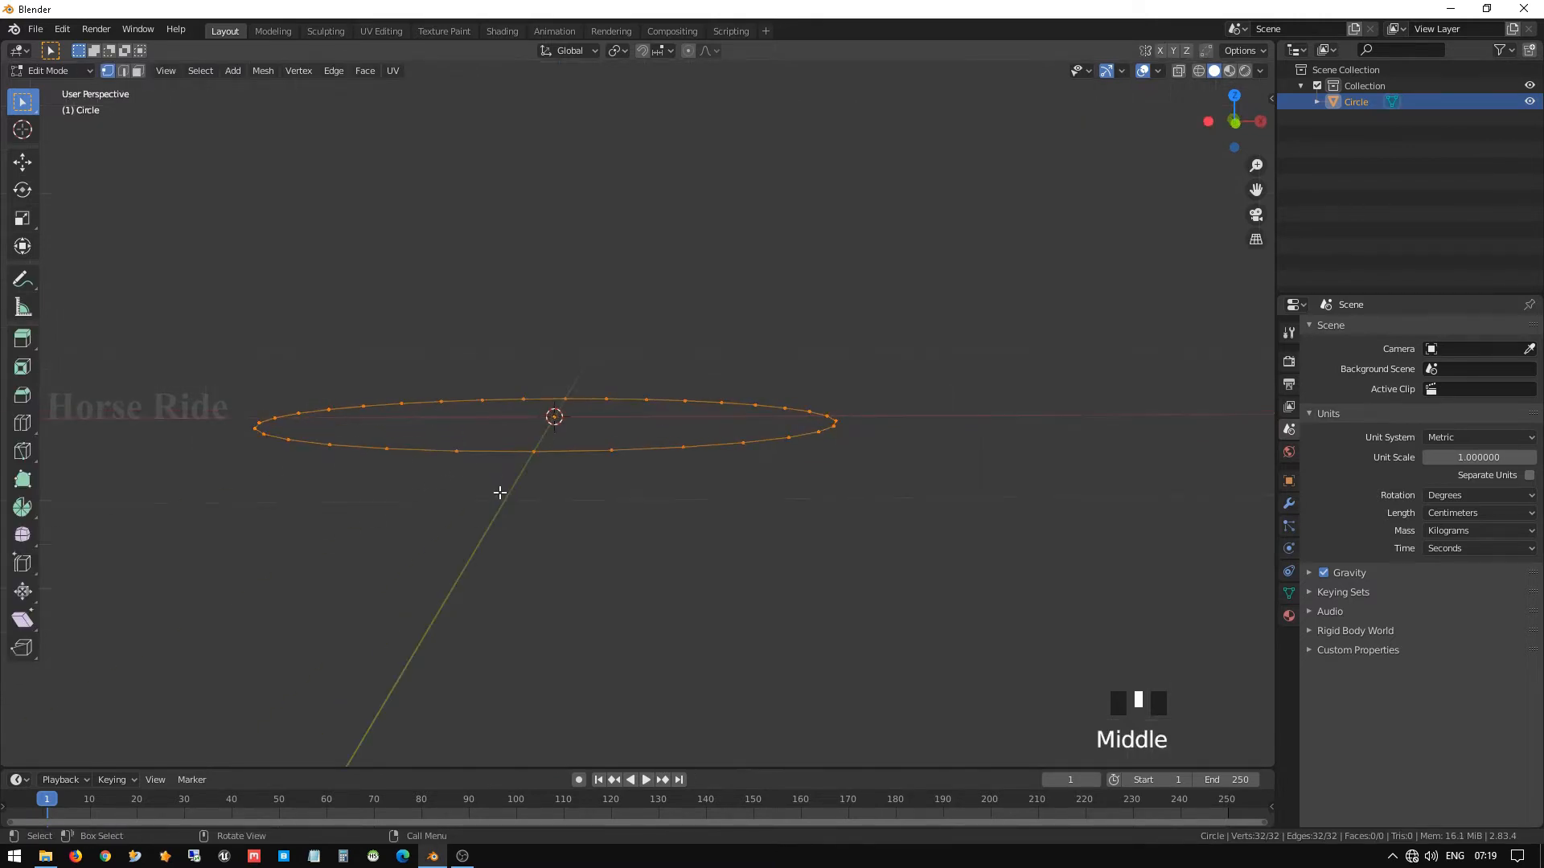
pyautogui.click(489, 463)
pyautogui.press('a')
pyautogui.moveTo(491, 501); pyautogui.dragTo(488, 501, button='middle')
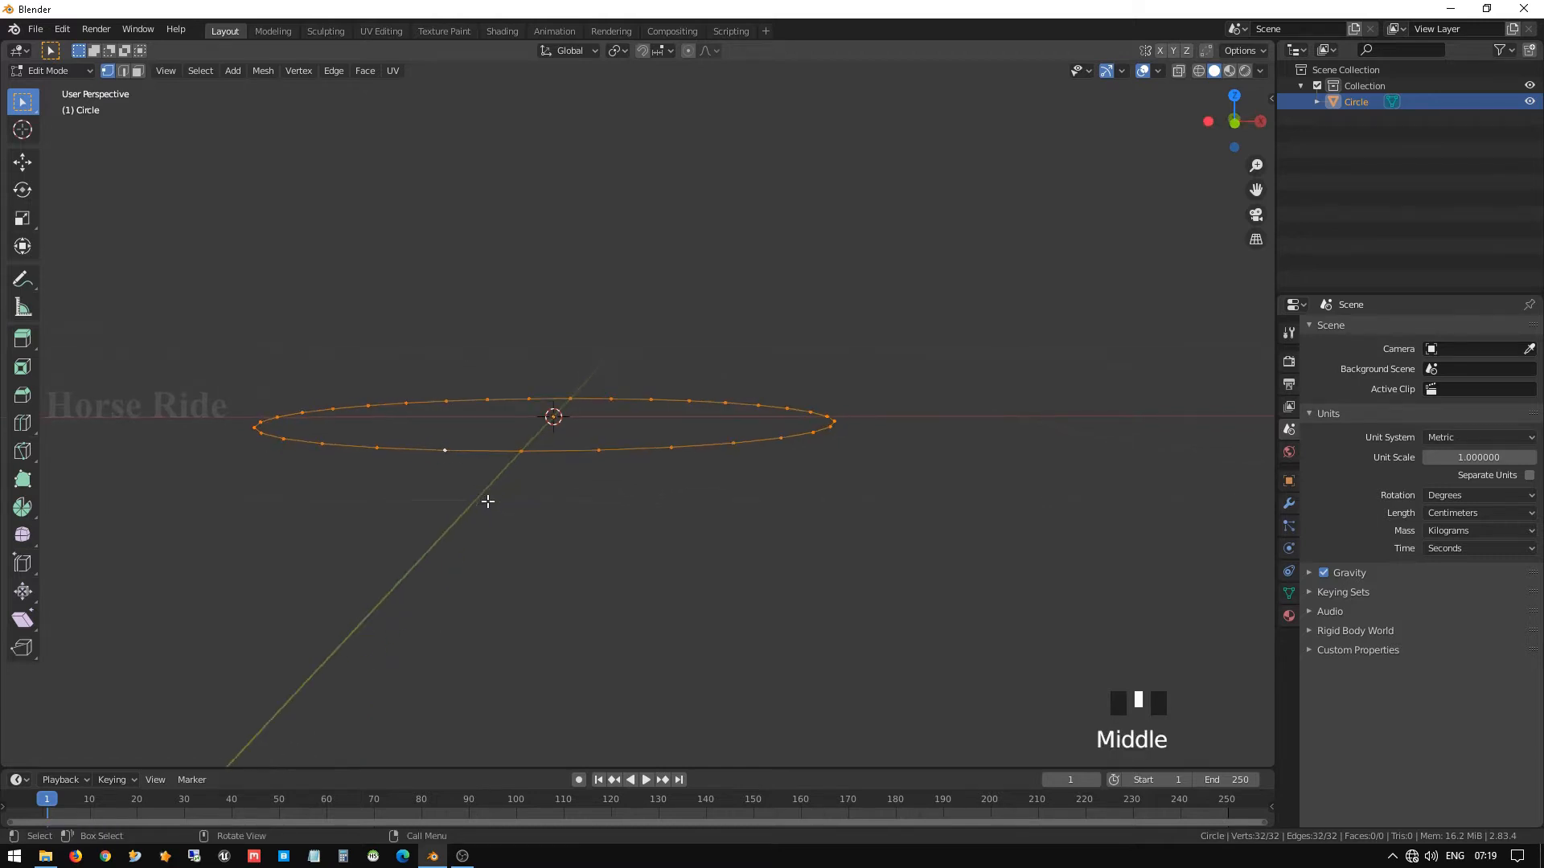
pyautogui.press('KP_1')
pyautogui.press('e')
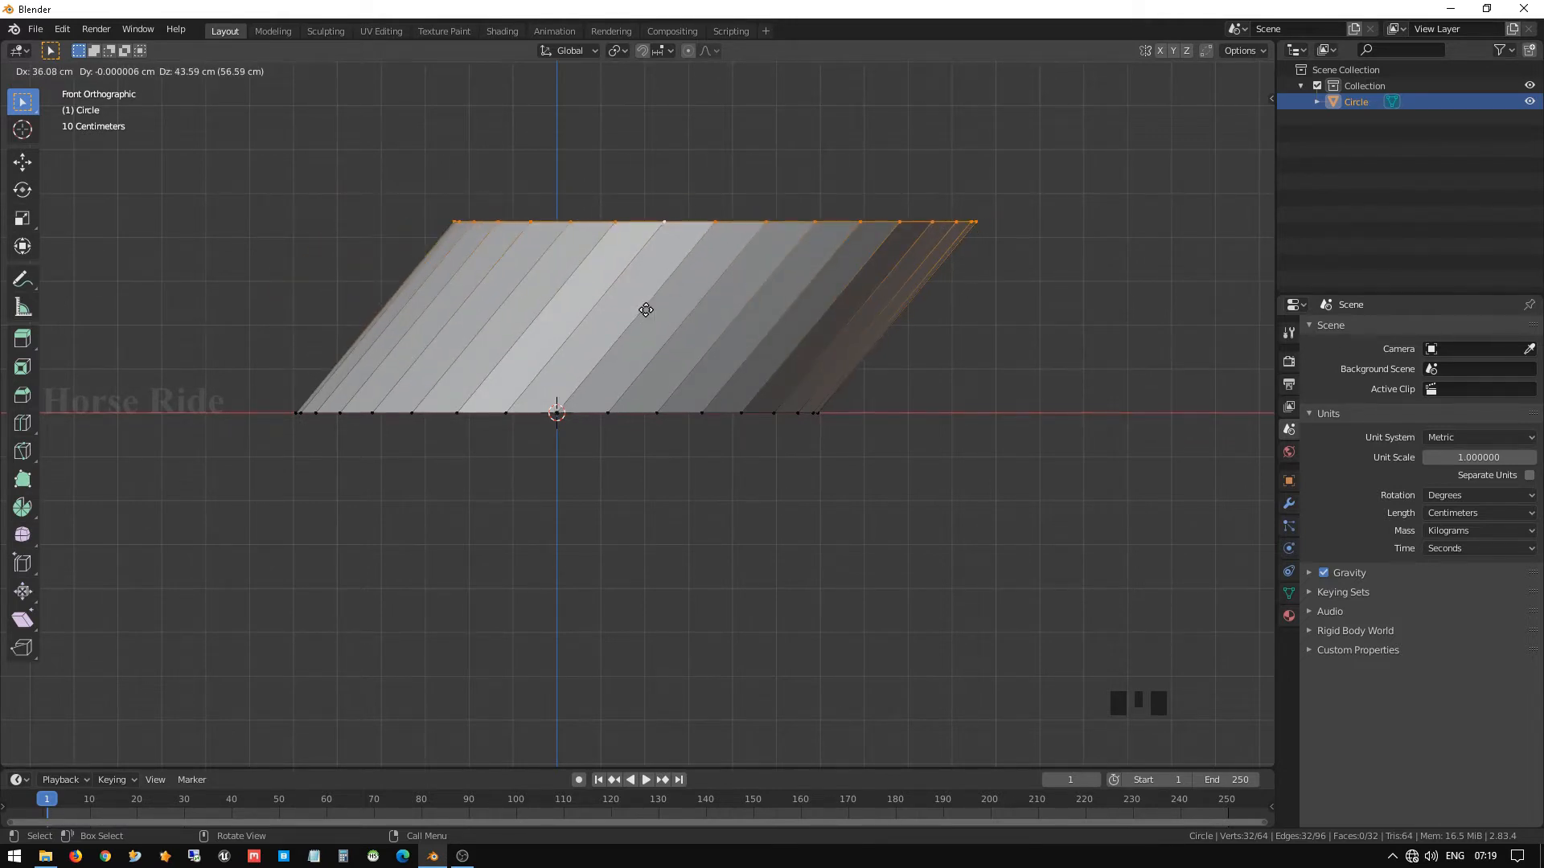
pyautogui.press('z')
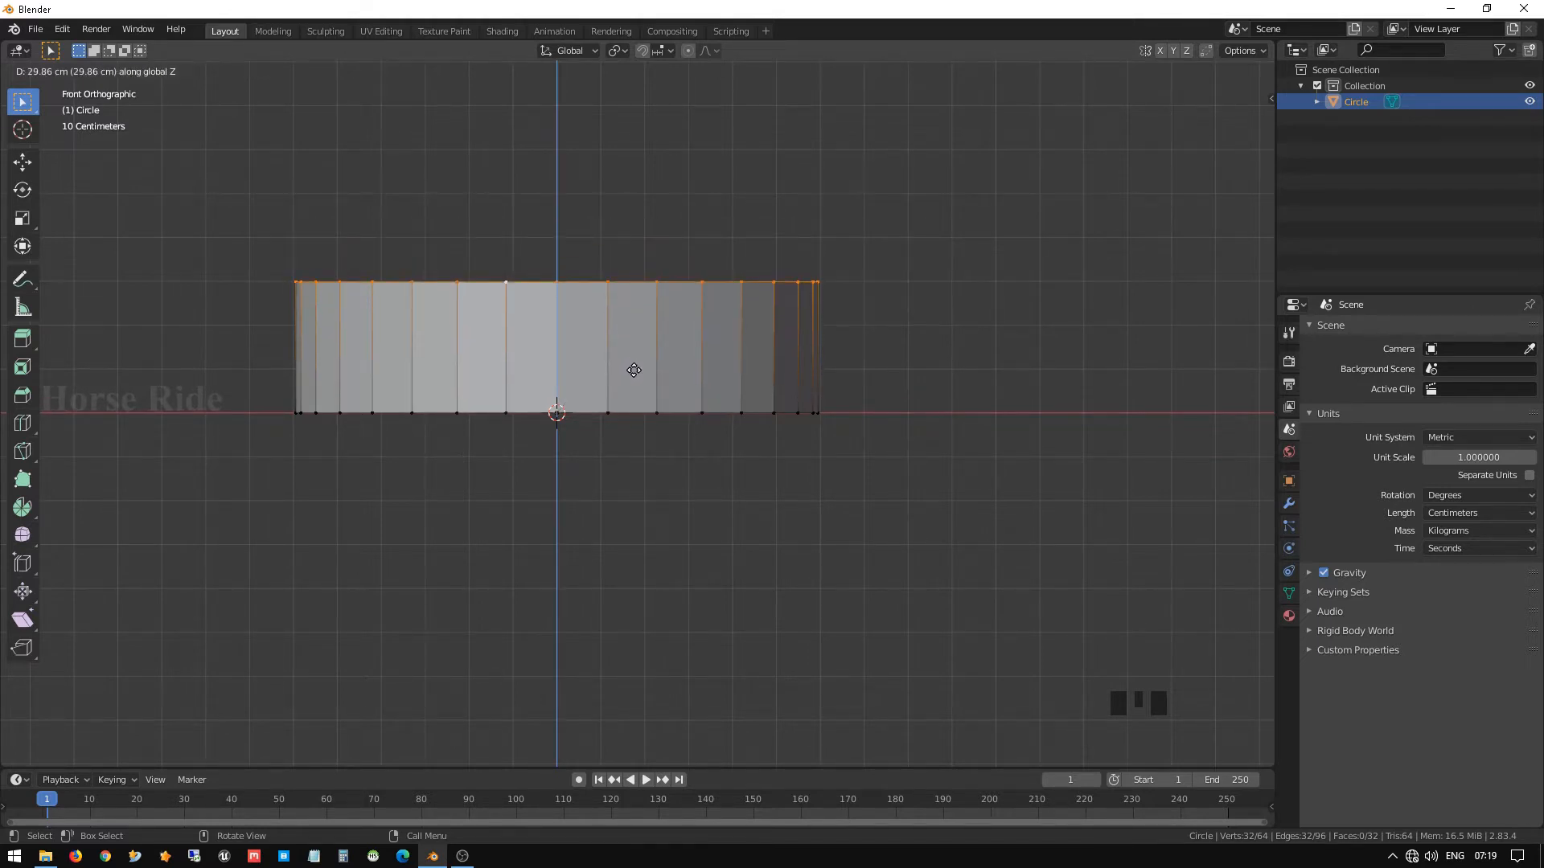
pyautogui.click(633, 369)
# Extrude the top ring upward along Z five more times, by about 39.5, 31, 49, 33 and 36.5 cm.
pyautogui.scroll(-4, 635, 370)
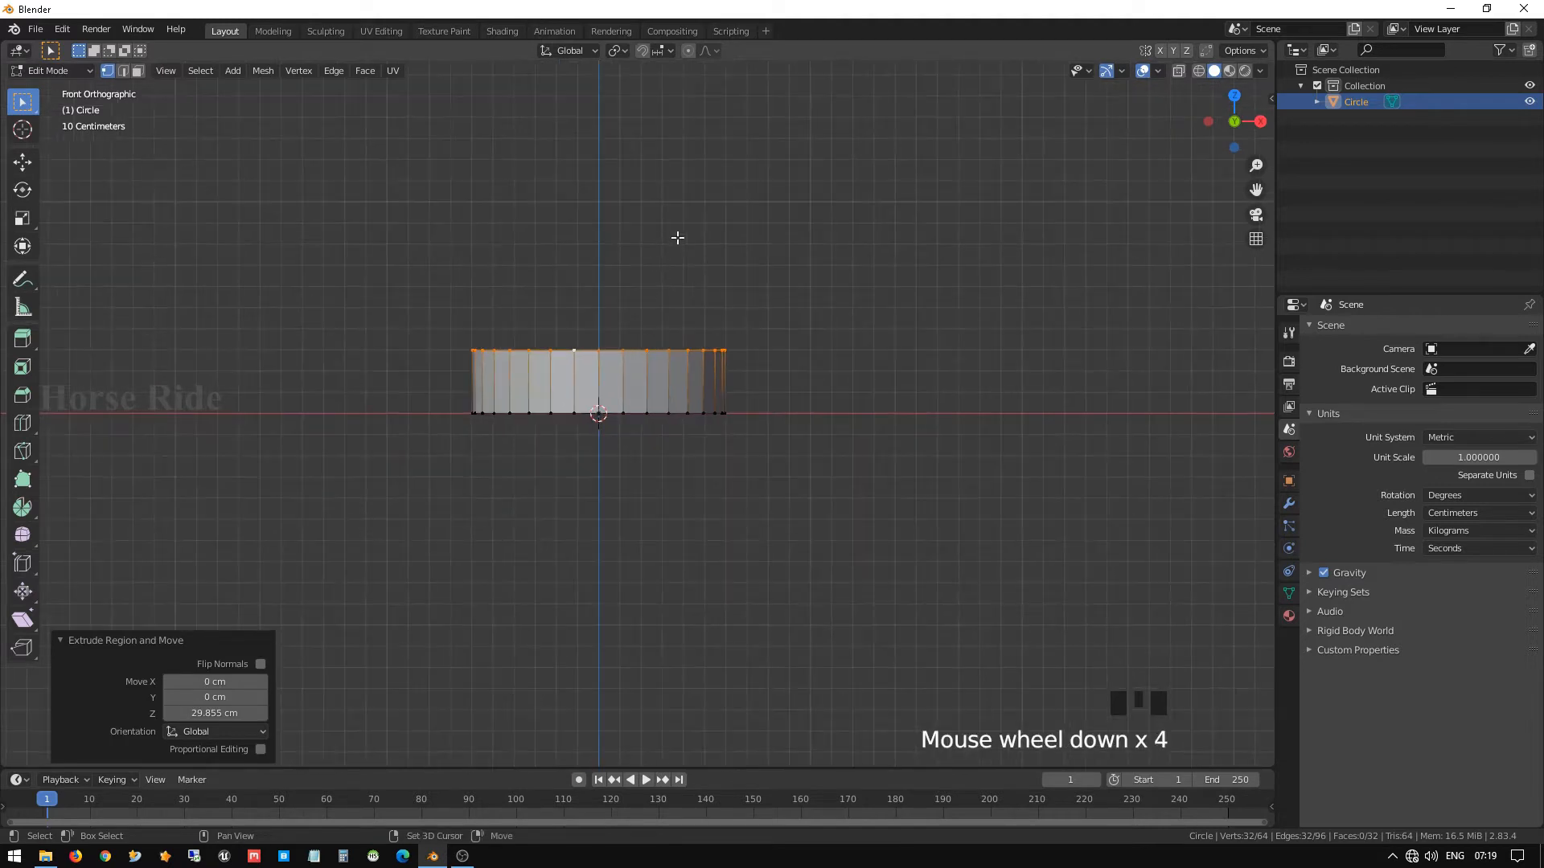
pyautogui.keyDown('shift'); pyautogui.moveTo(679, 234); pyautogui.dragTo(677, 414, button='middle'); pyautogui.keyUp('shift')
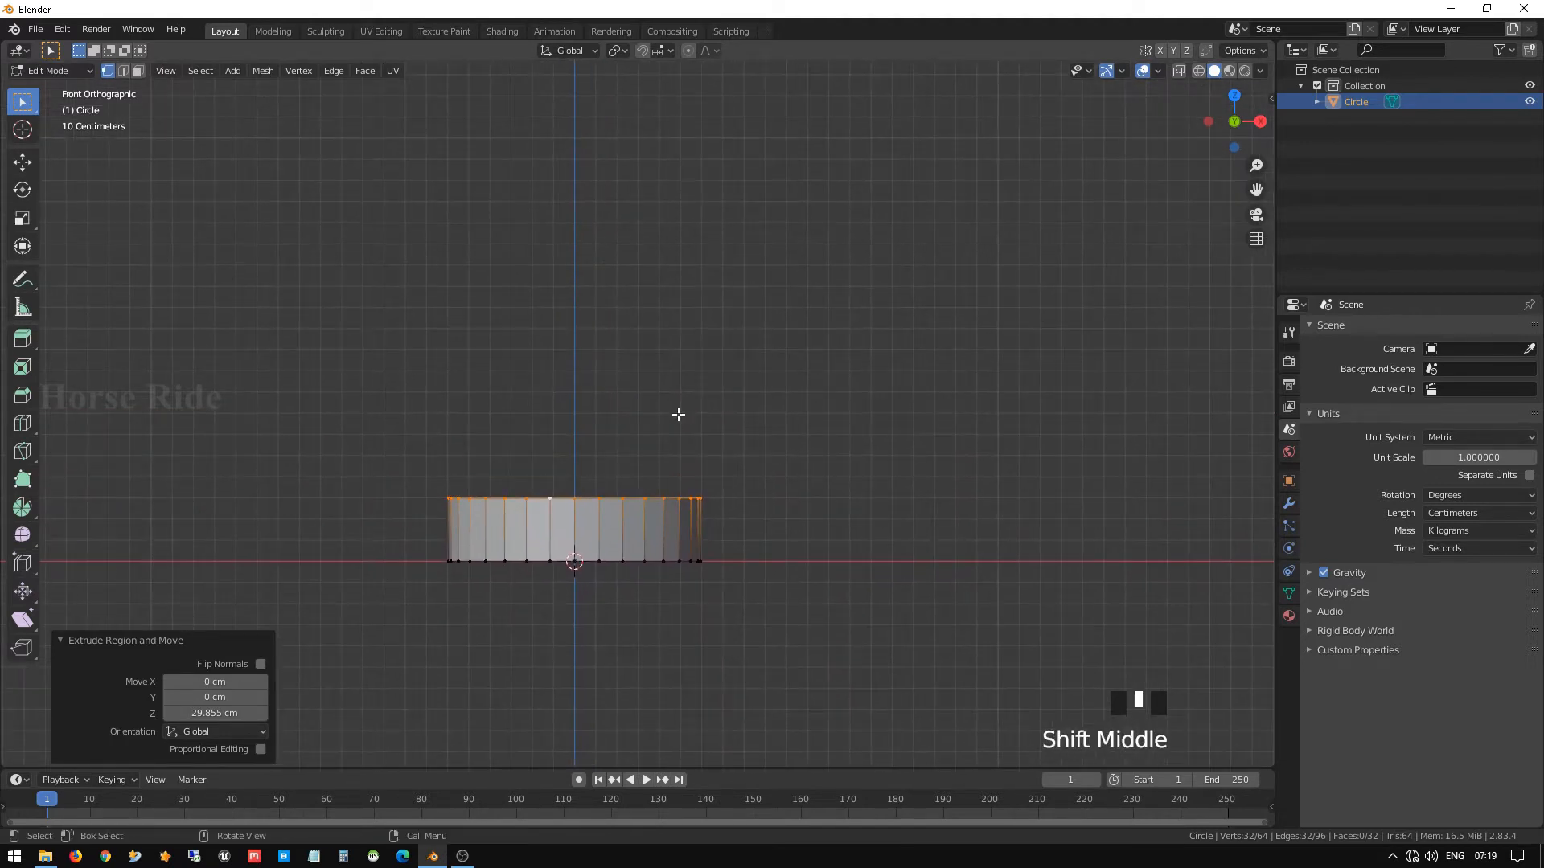
pyautogui.press('e')
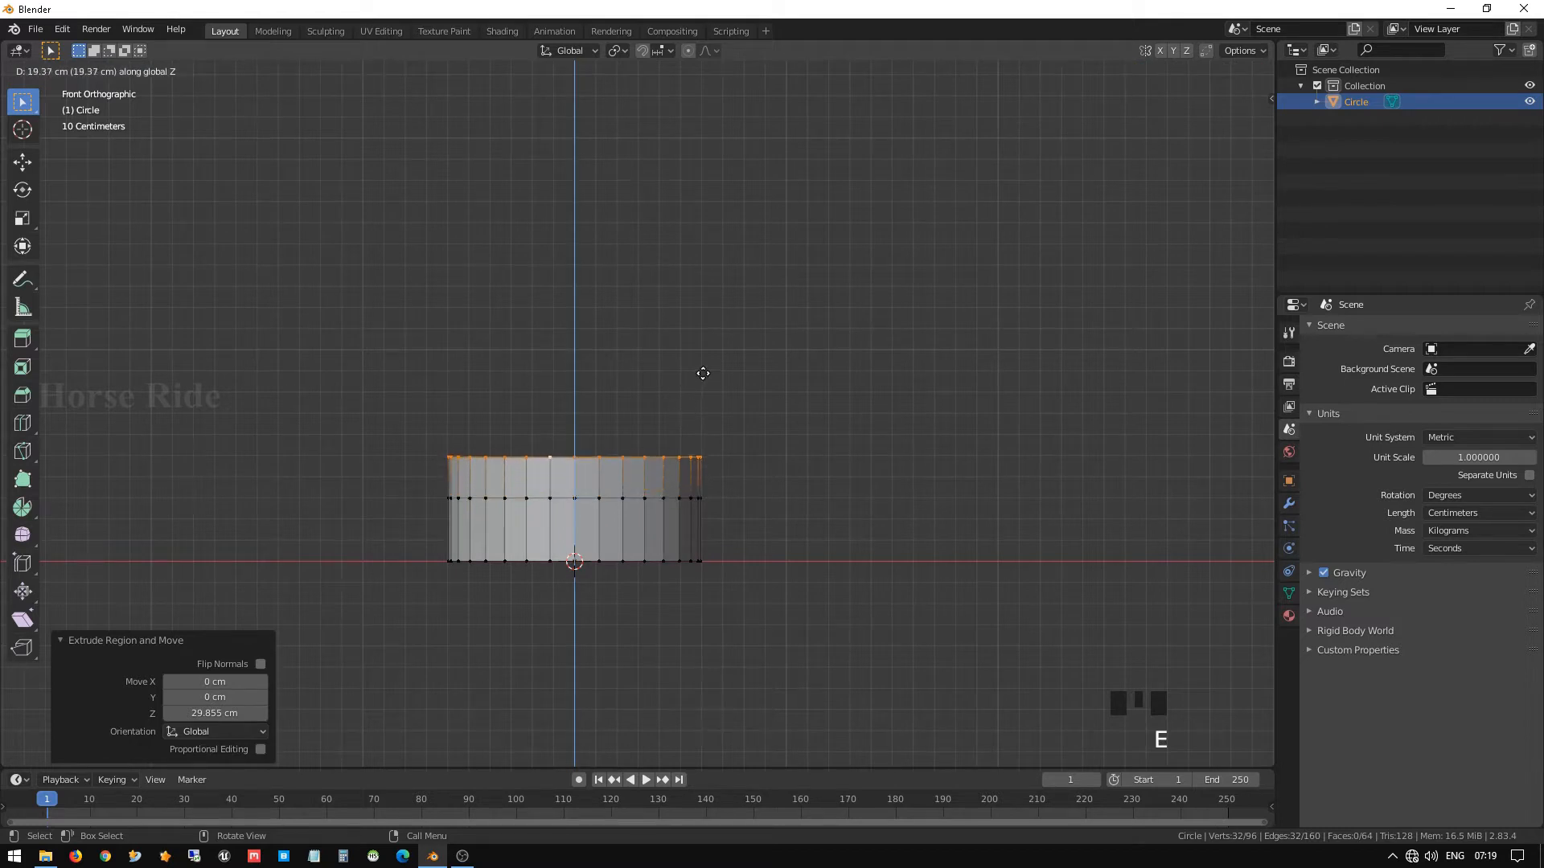
pyautogui.click(714, 330)
pyautogui.press('e')
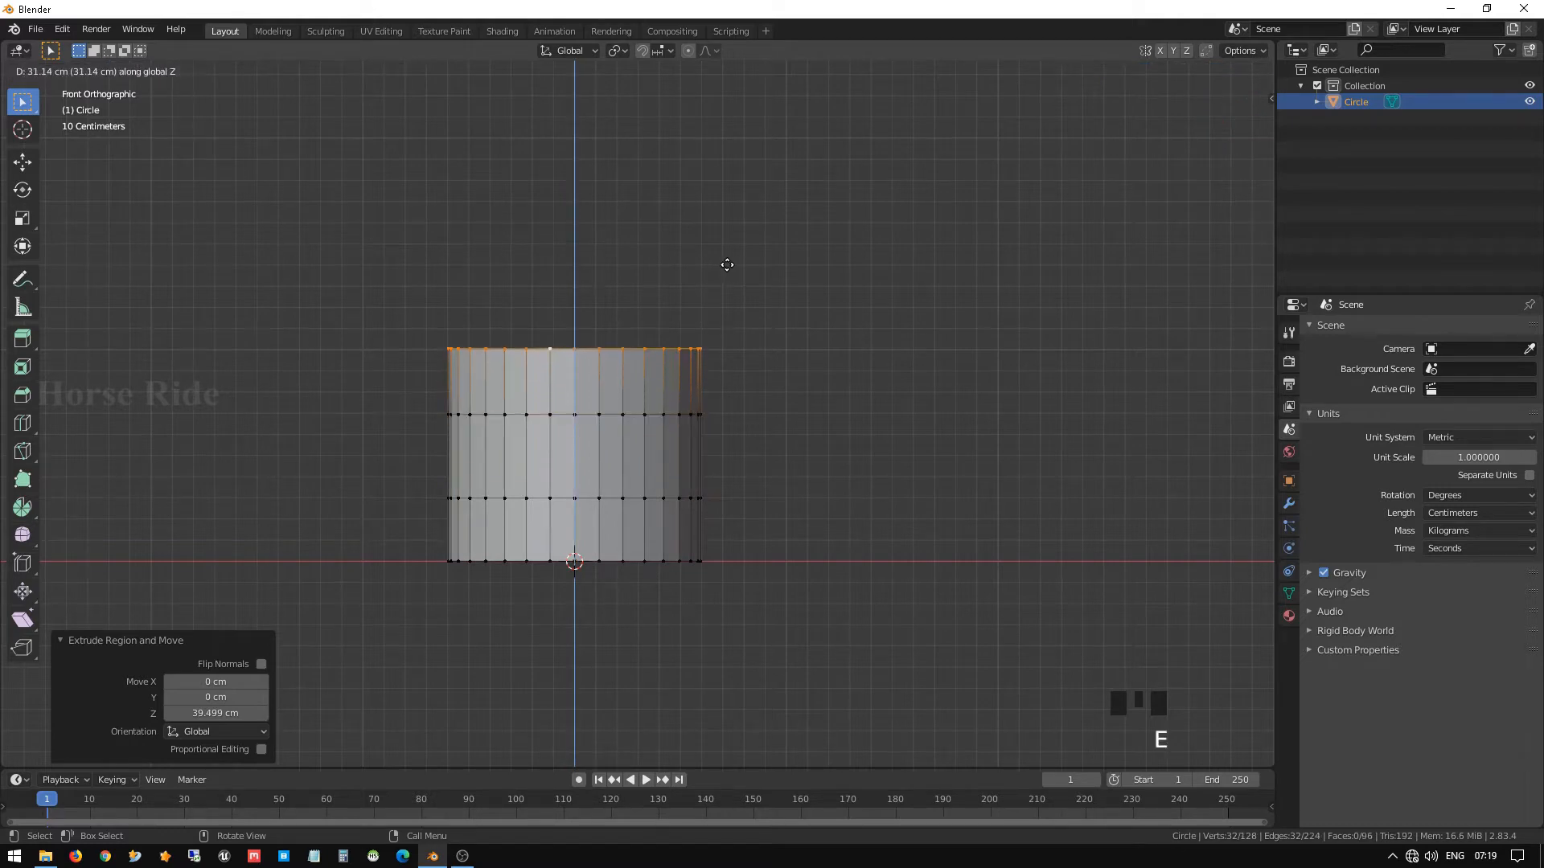
pyautogui.click(727, 265)
pyautogui.press('e')
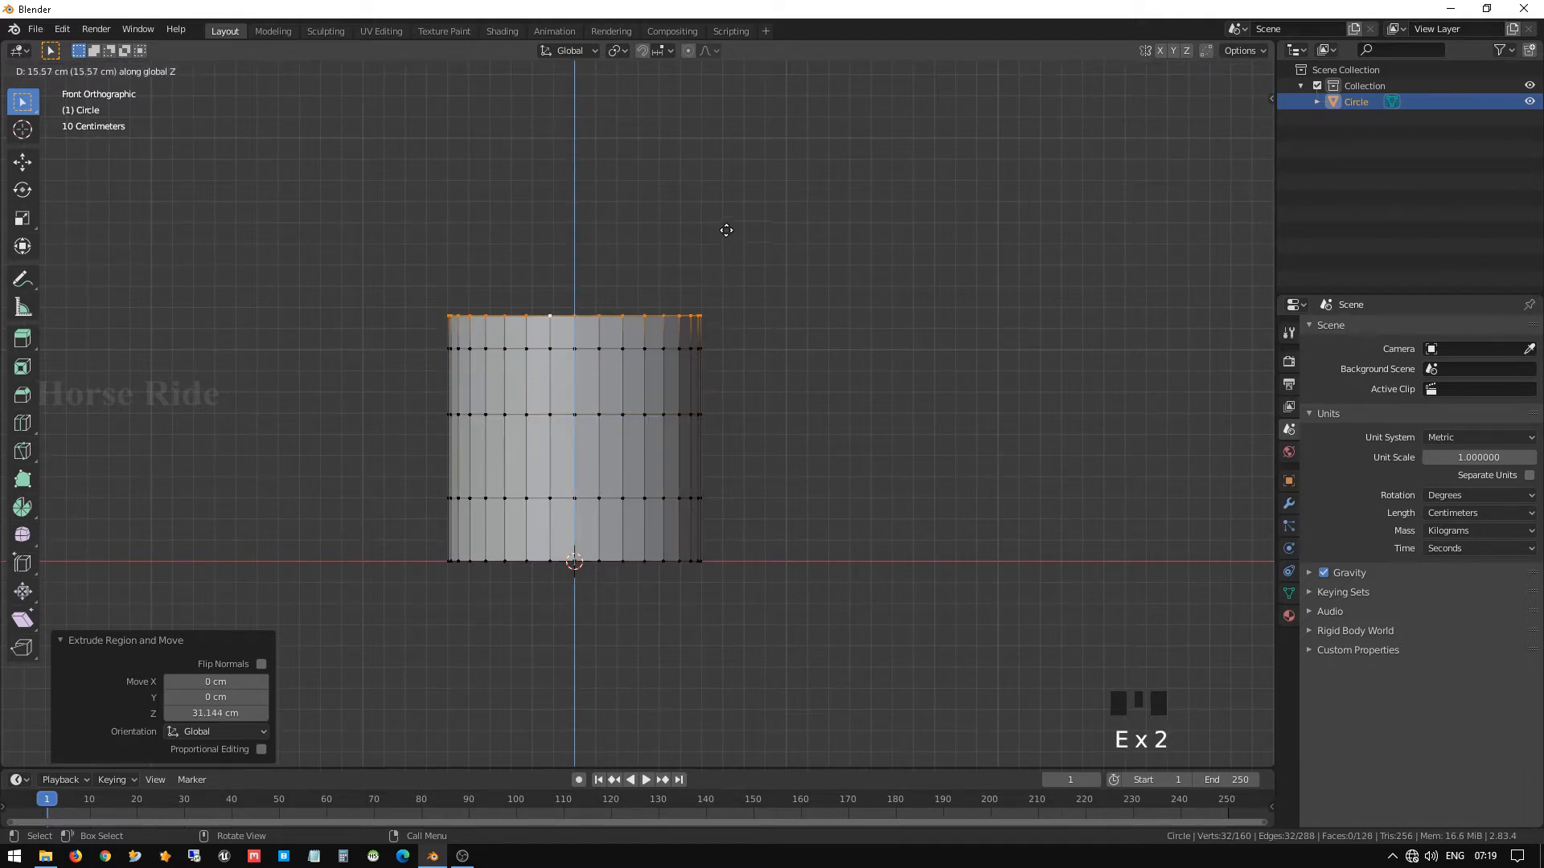
pyautogui.click(732, 161)
pyautogui.press('e')
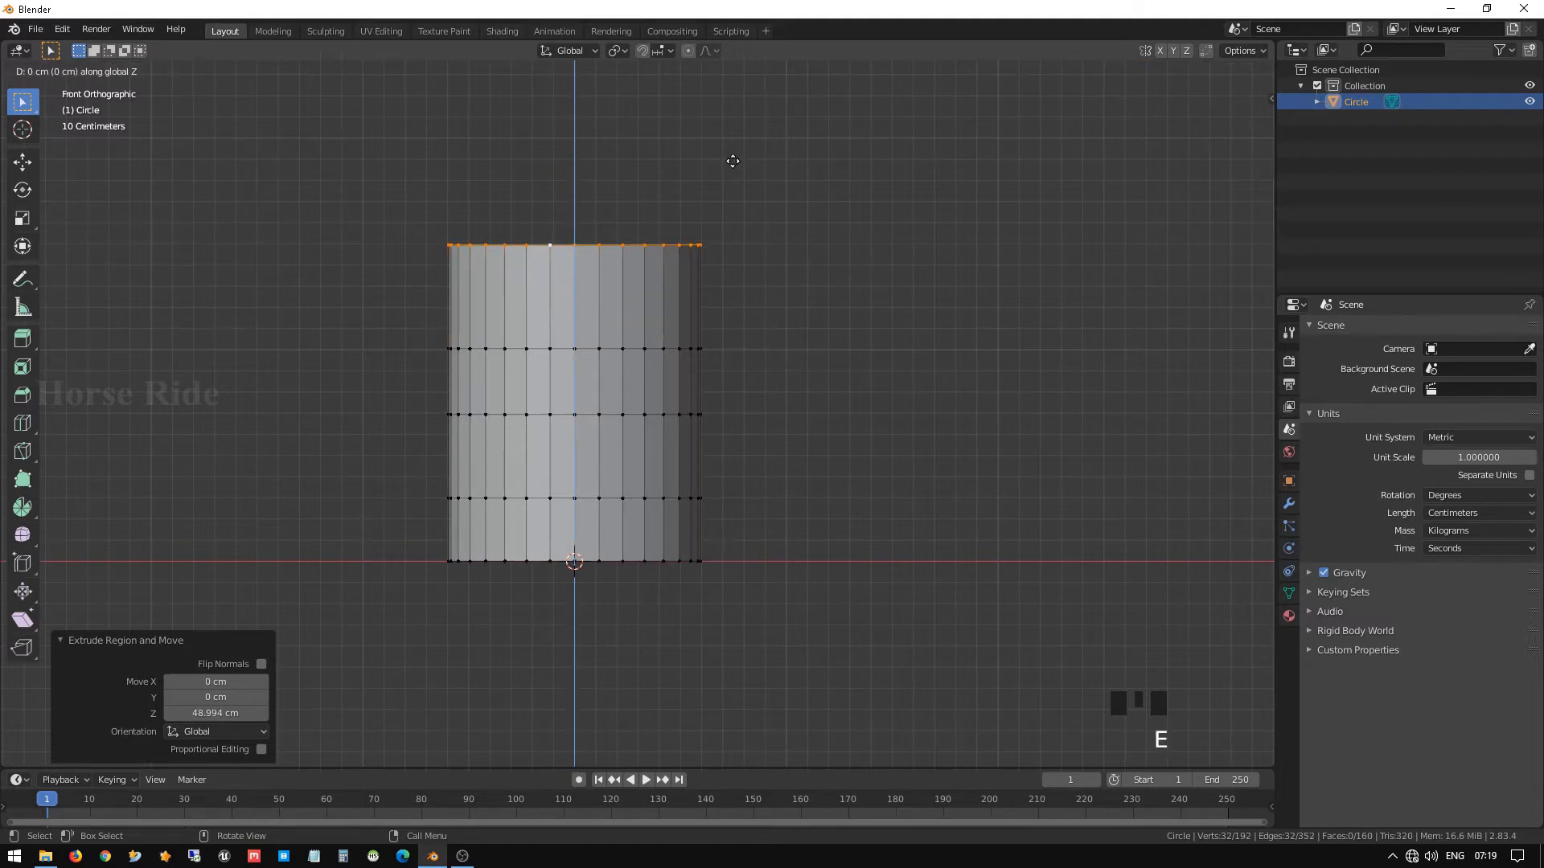
pyautogui.click(729, 91)
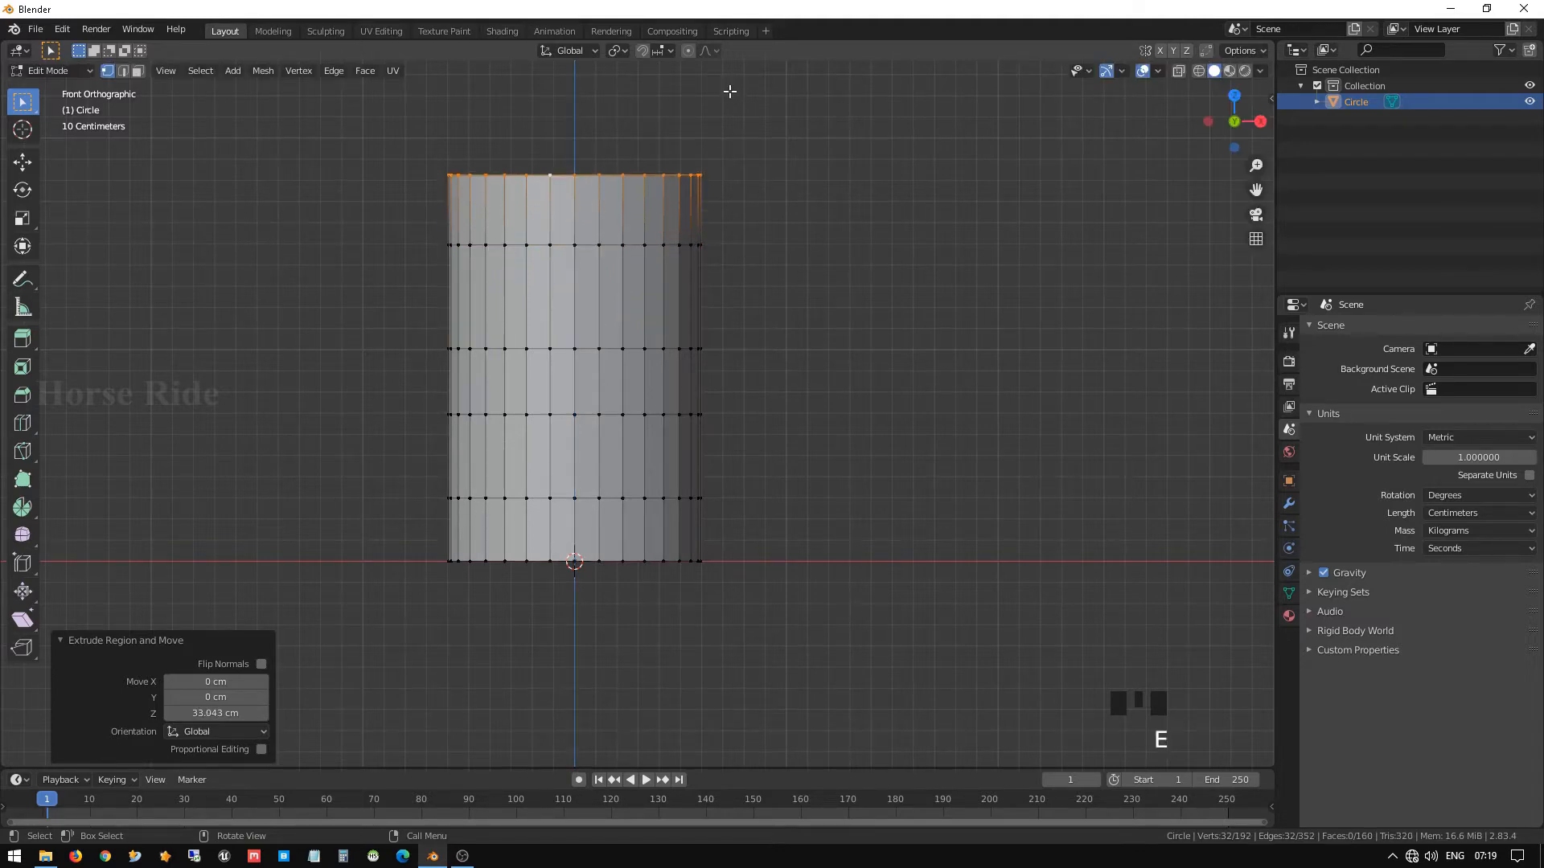
pyautogui.press('e')
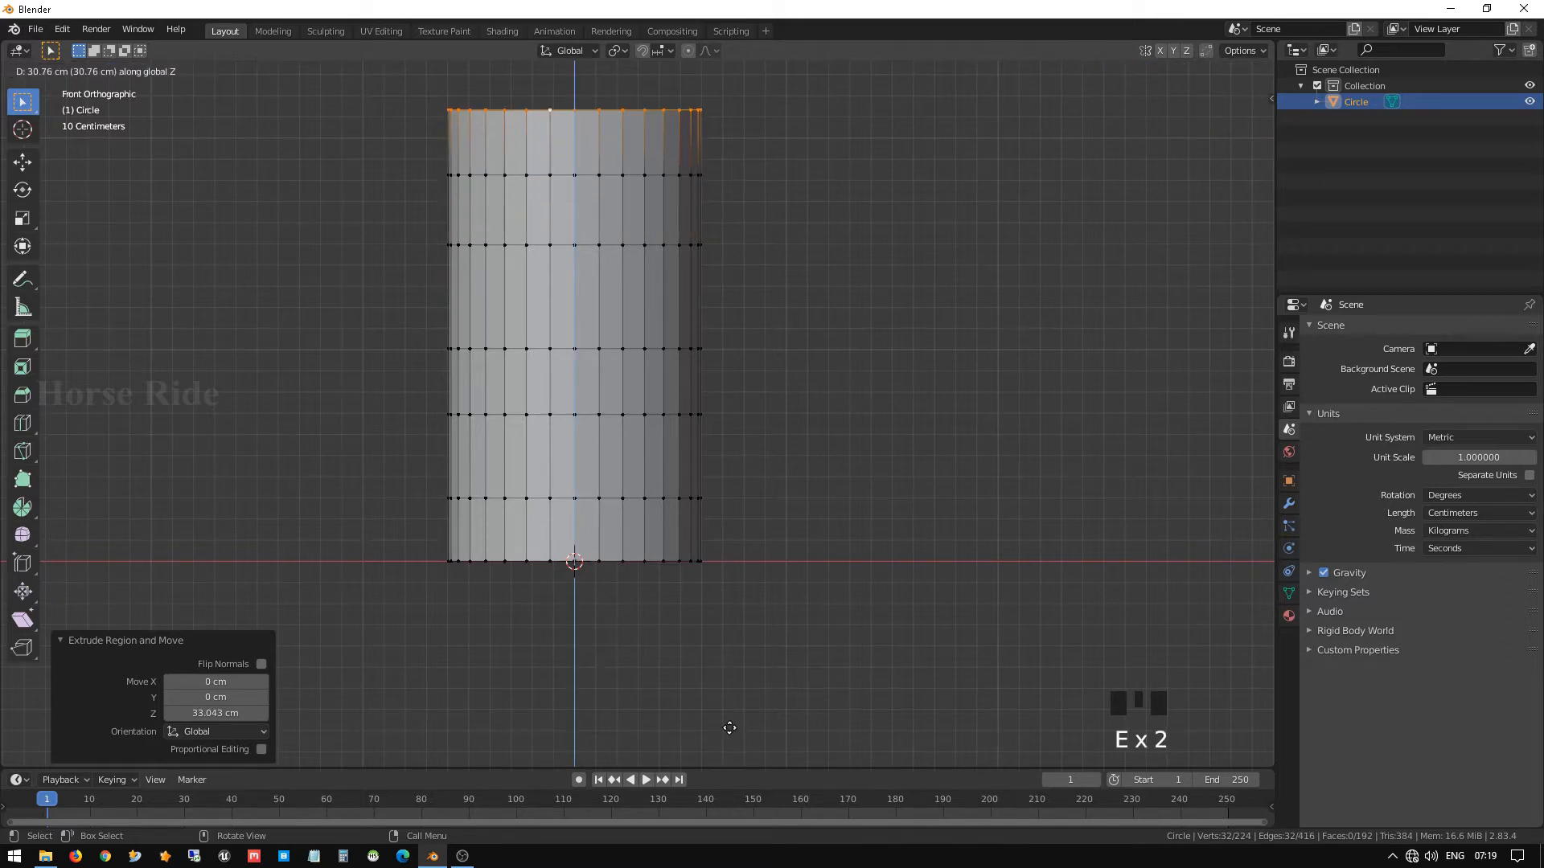
pyautogui.click(725, 713)
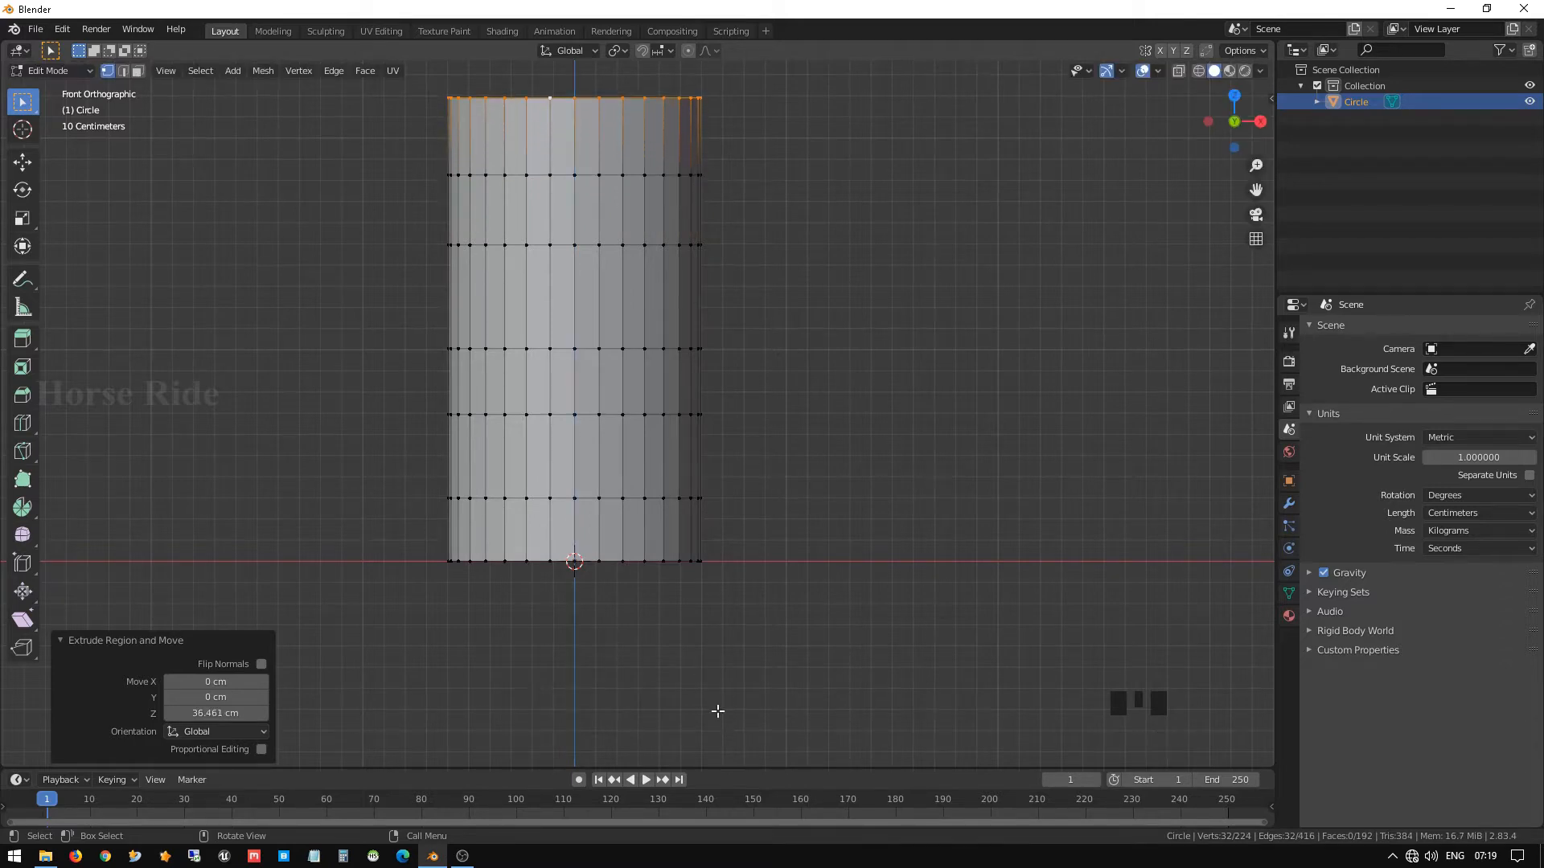
# Extrude the top ring about 10.8 cm upward and scale it to about 0.935 to begin the shoulder taper.
pyautogui.scroll(-2, 674, 434)
pyautogui.moveTo(674, 434)
pyautogui.keyDown('shift'); pyautogui.mouseDown(button='middle')
pyautogui.moveTo(677, 490)
pyautogui.moveTo(670, 460)
pyautogui.mouseUp(button='middle'); pyautogui.keyUp('shift')
pyautogui.scroll(3, 661, 499)
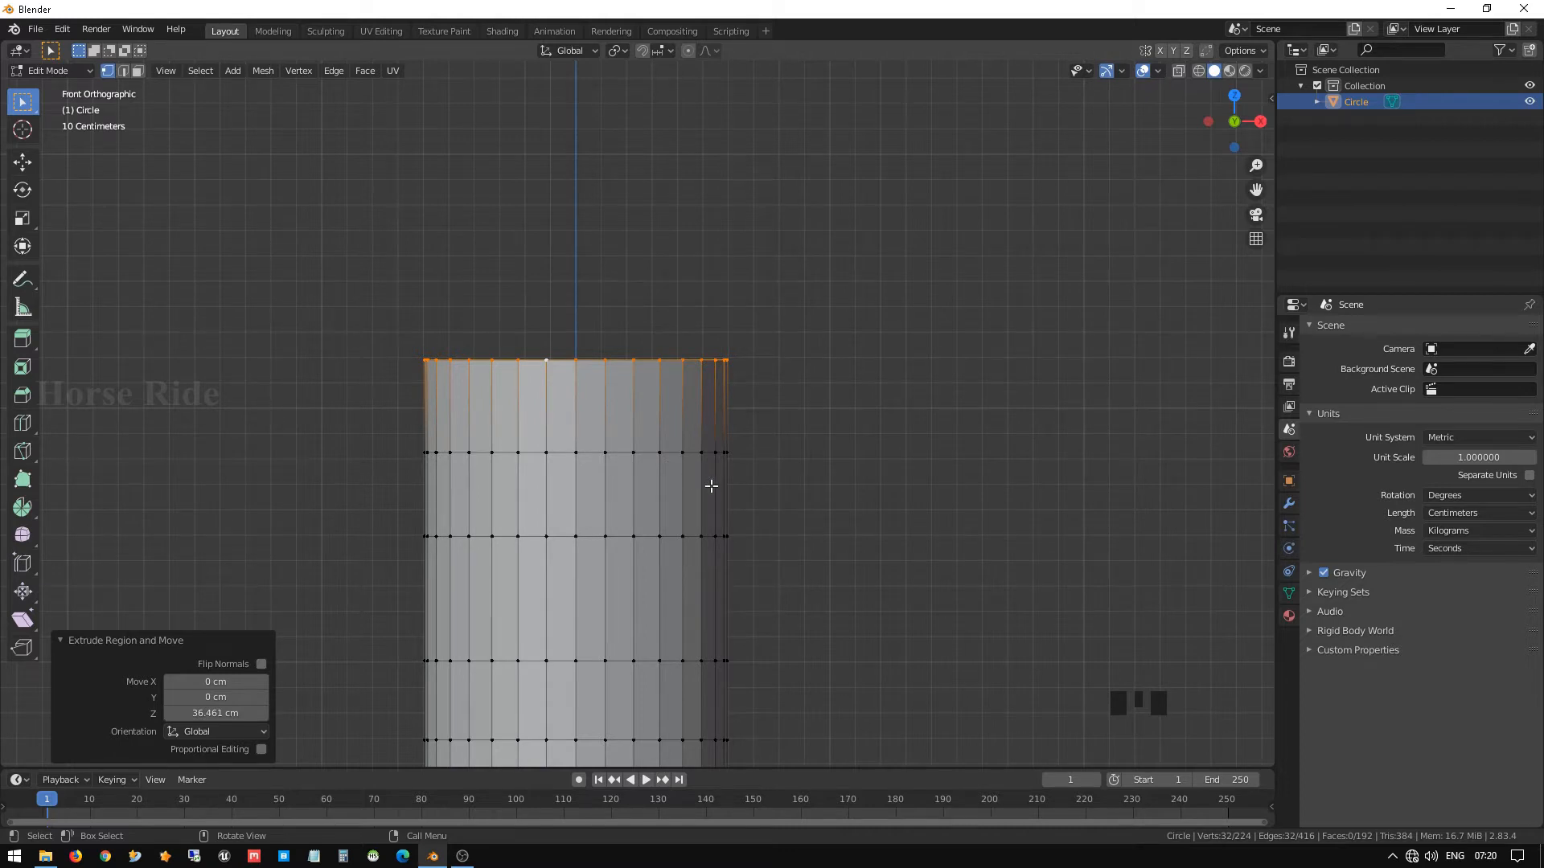
pyautogui.press('e')
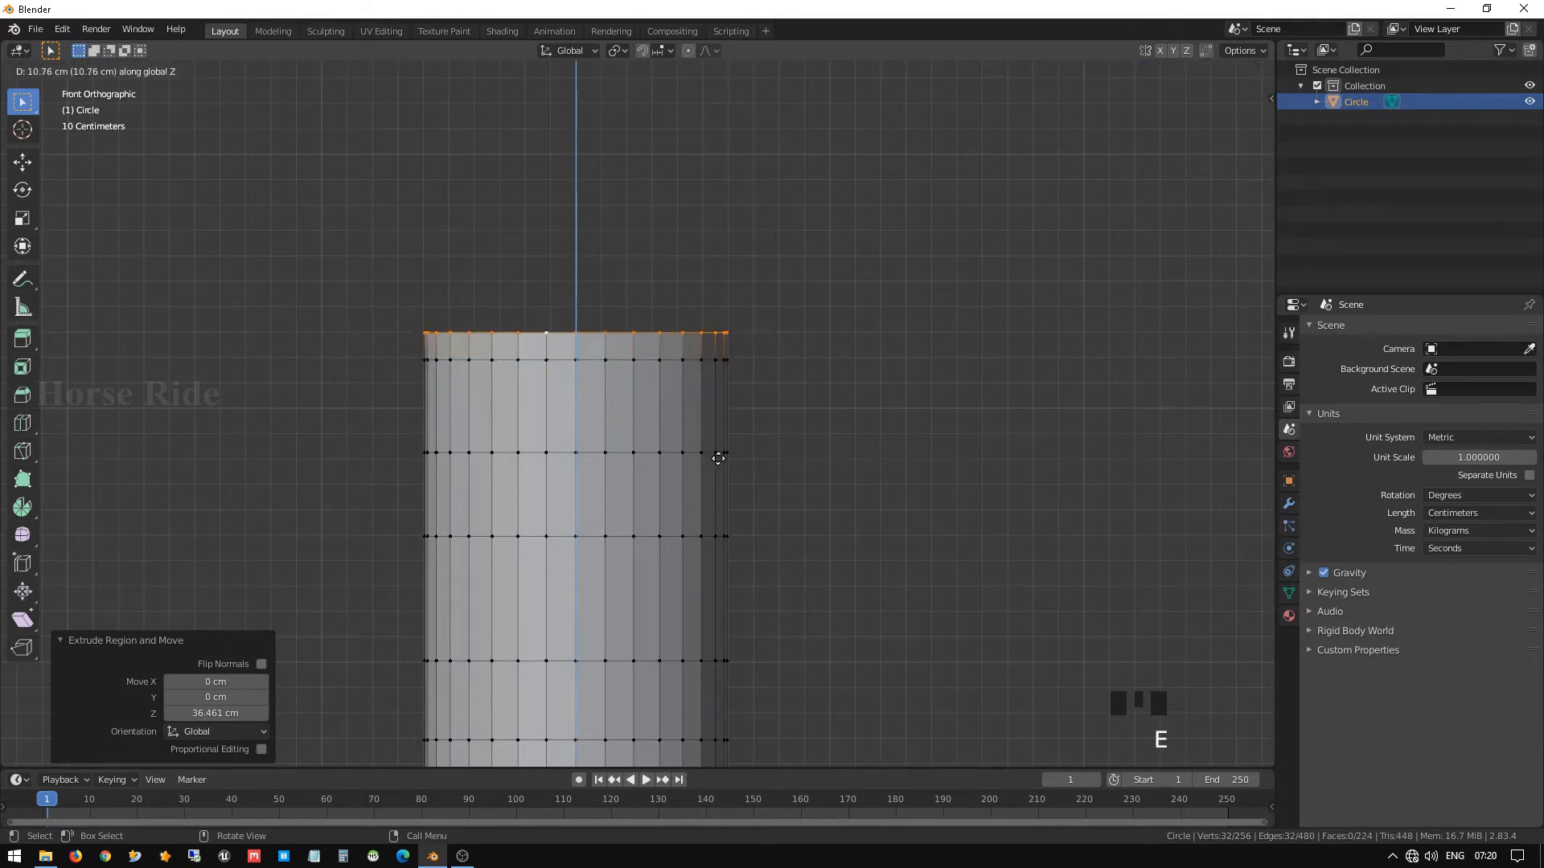
pyautogui.click(716, 459)
pyautogui.scroll(2, 718, 458)
pyautogui.scroll(1, 718, 459)
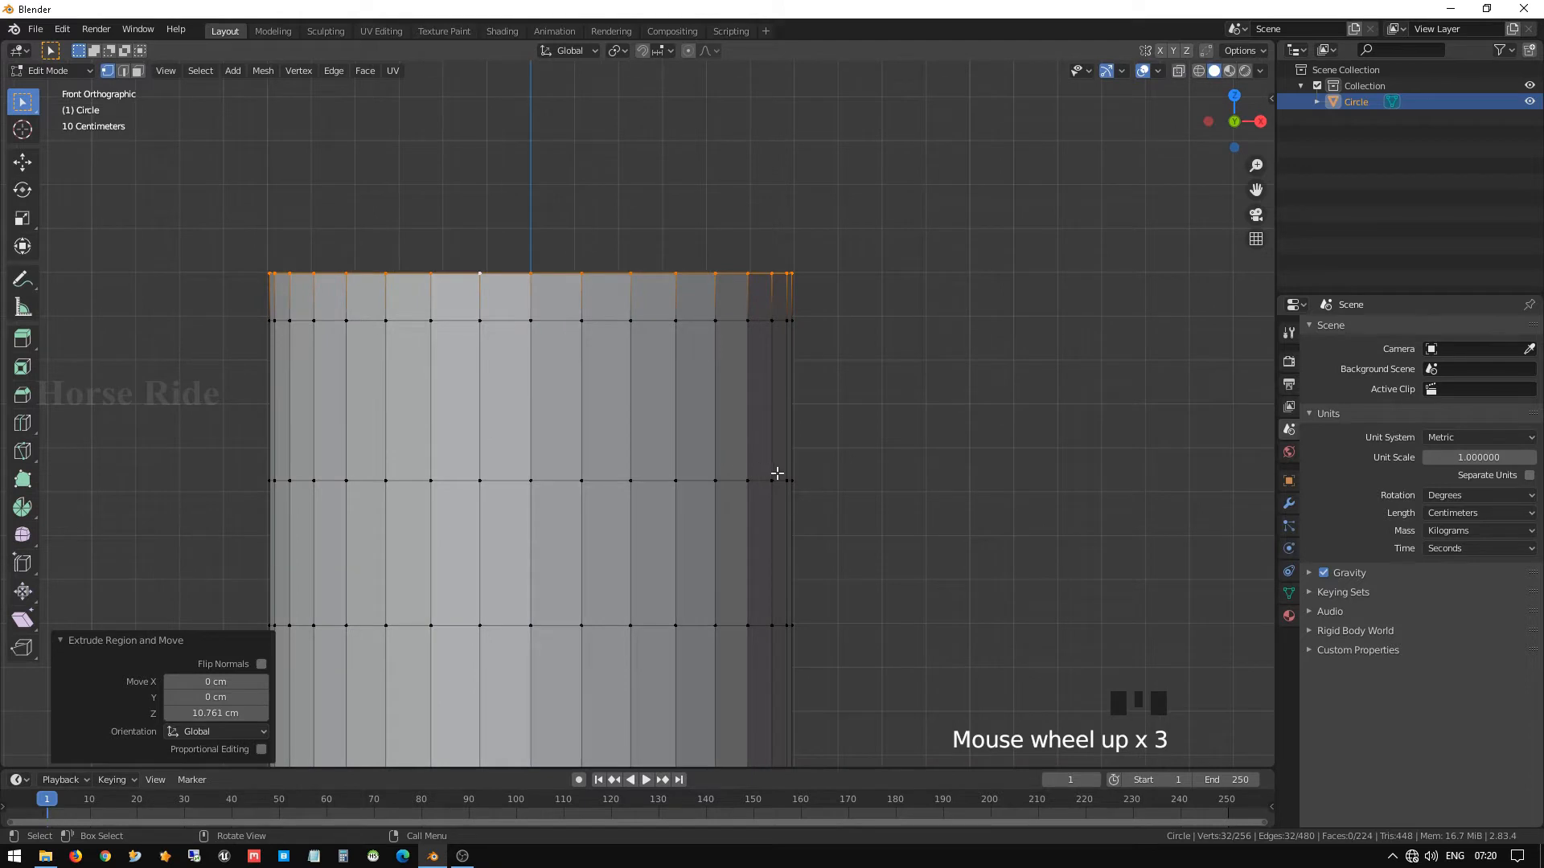
pyautogui.press('s')
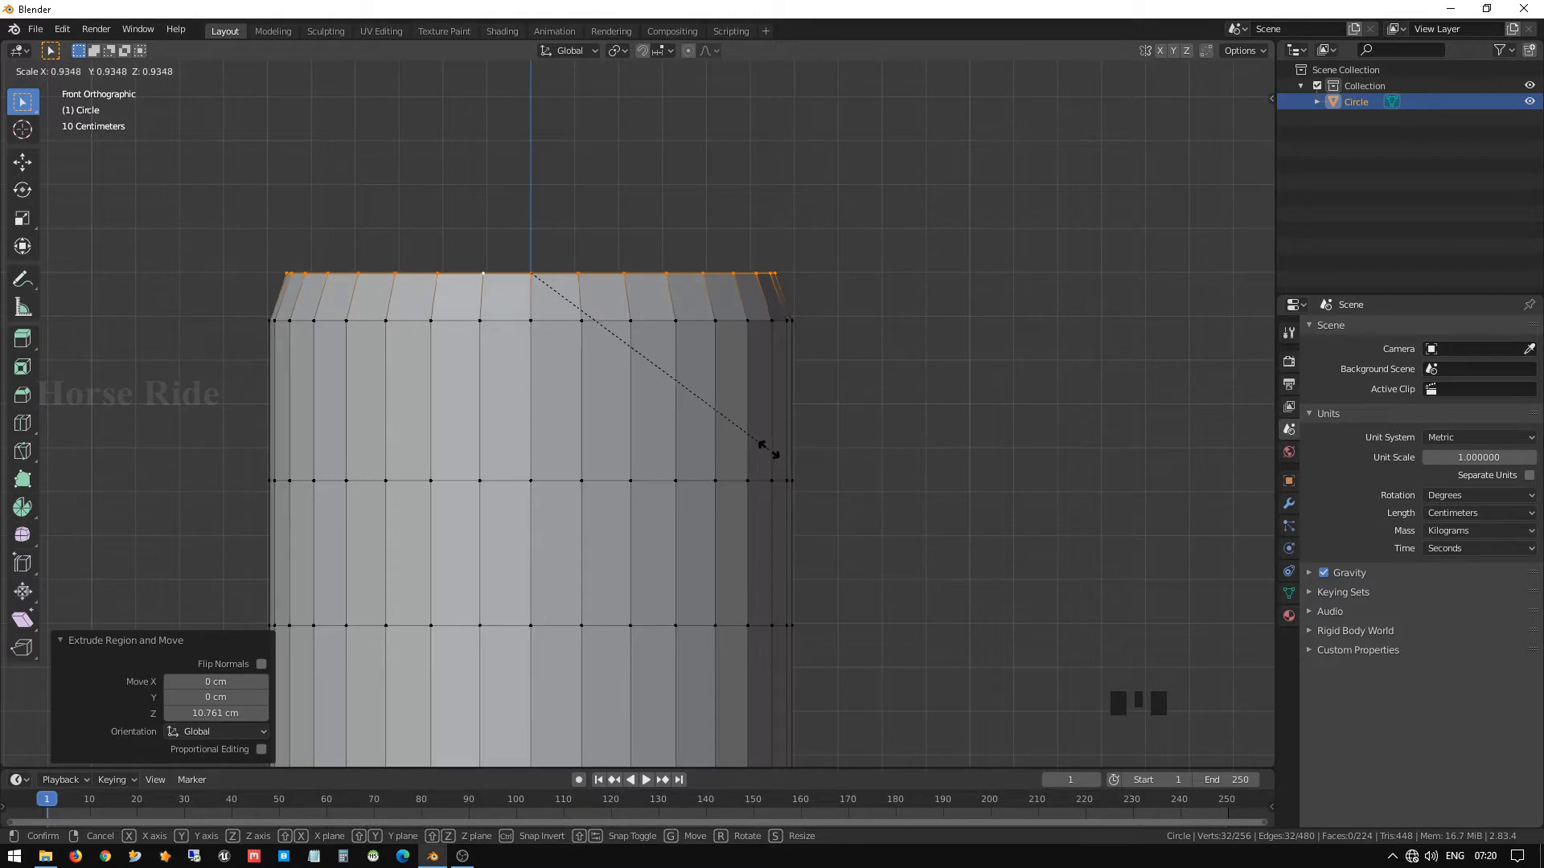
pyautogui.click(769, 450)
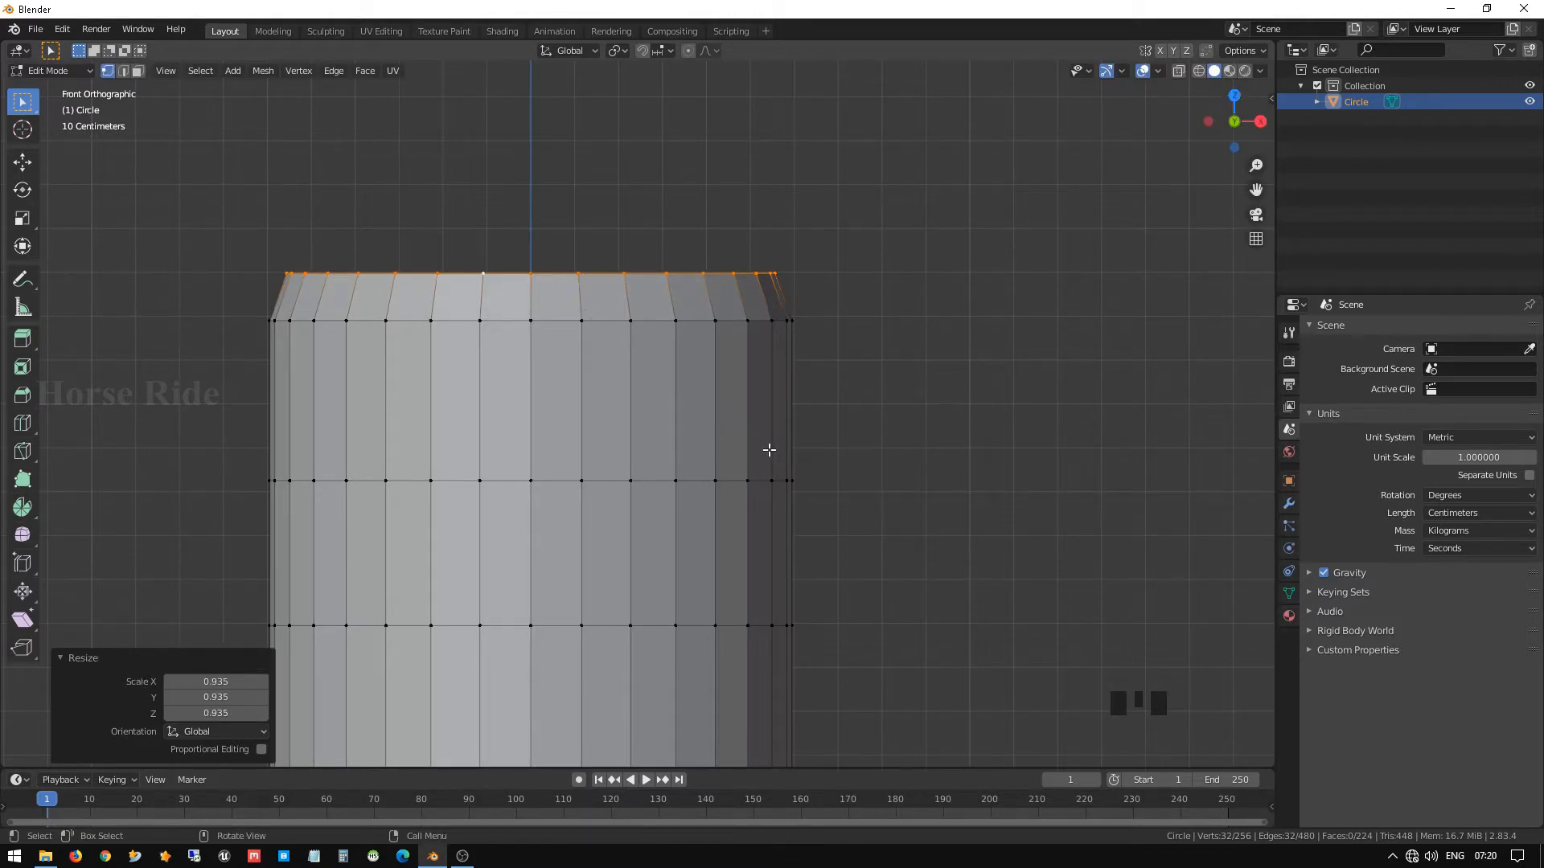
# Extrude the narrowed top ring about 9.3 cm upward and scale it to about 0.905 to continue the taper.
pyautogui.press('e')
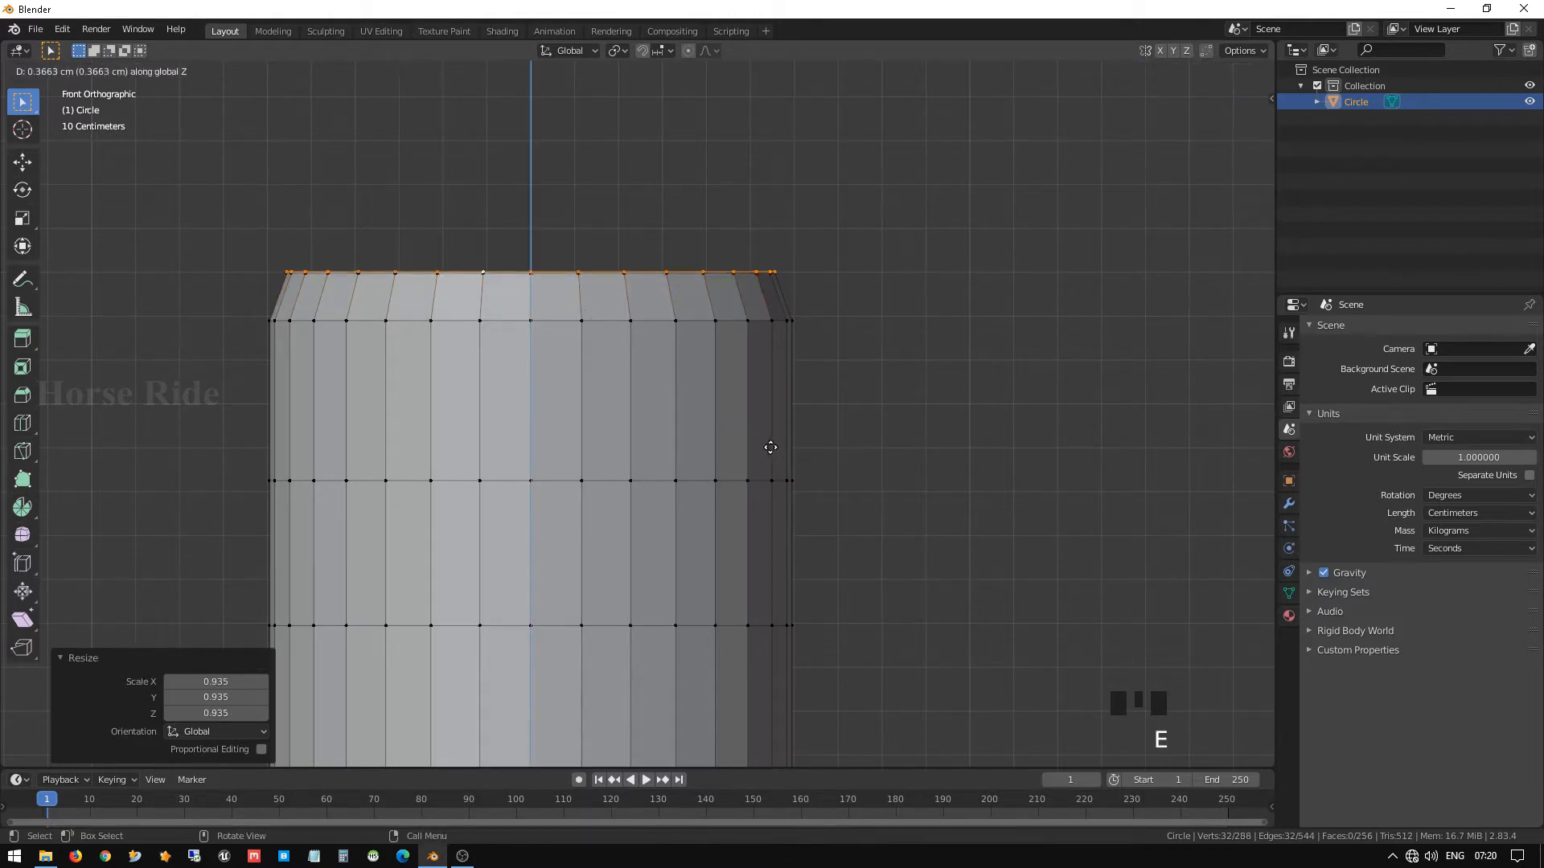
pyautogui.click(786, 406)
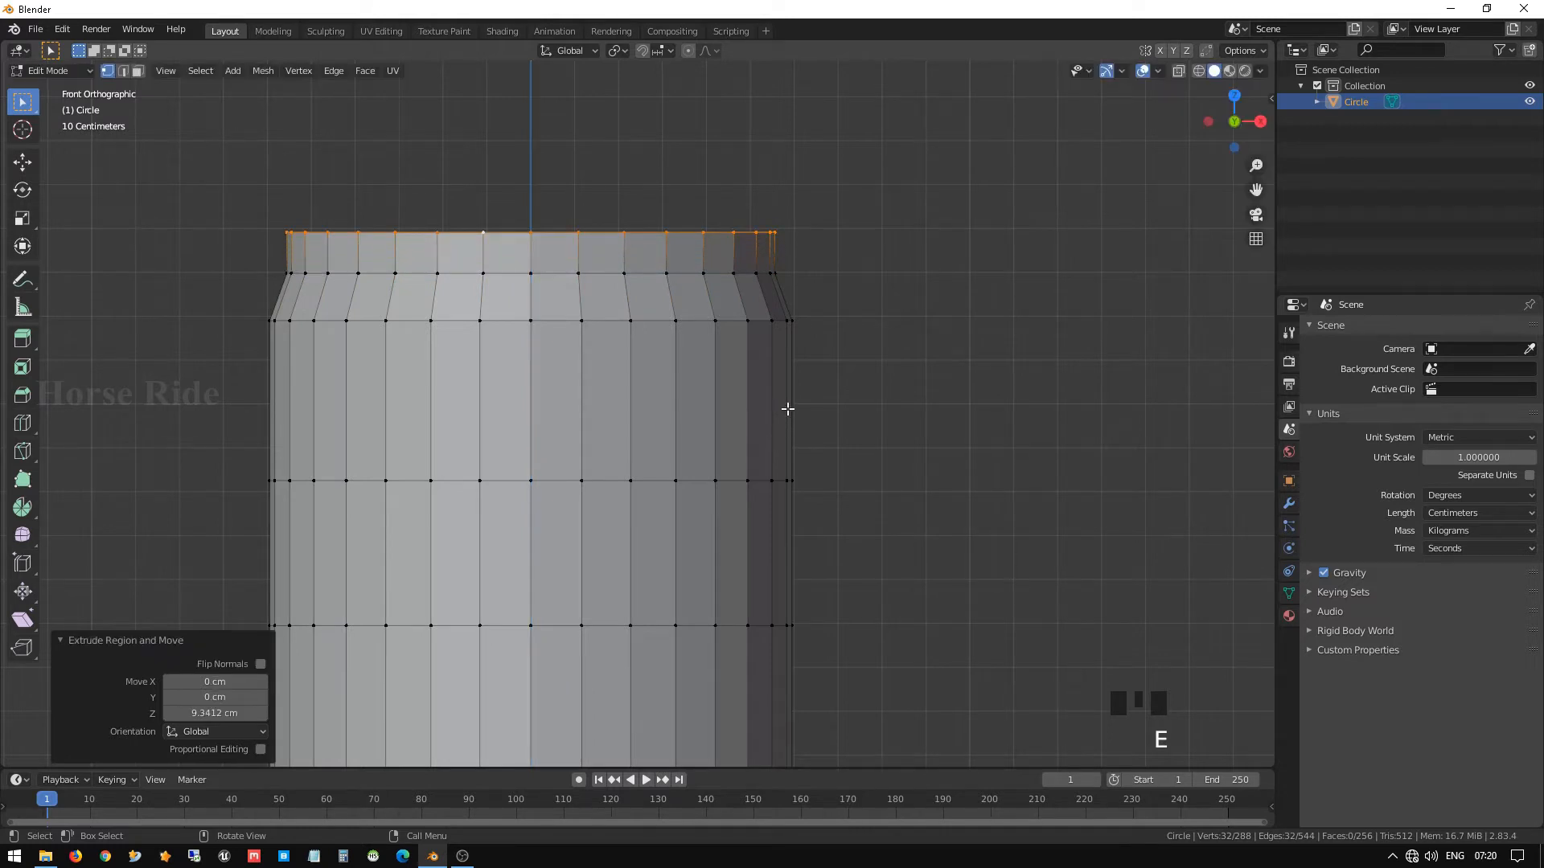
pyautogui.press('s')
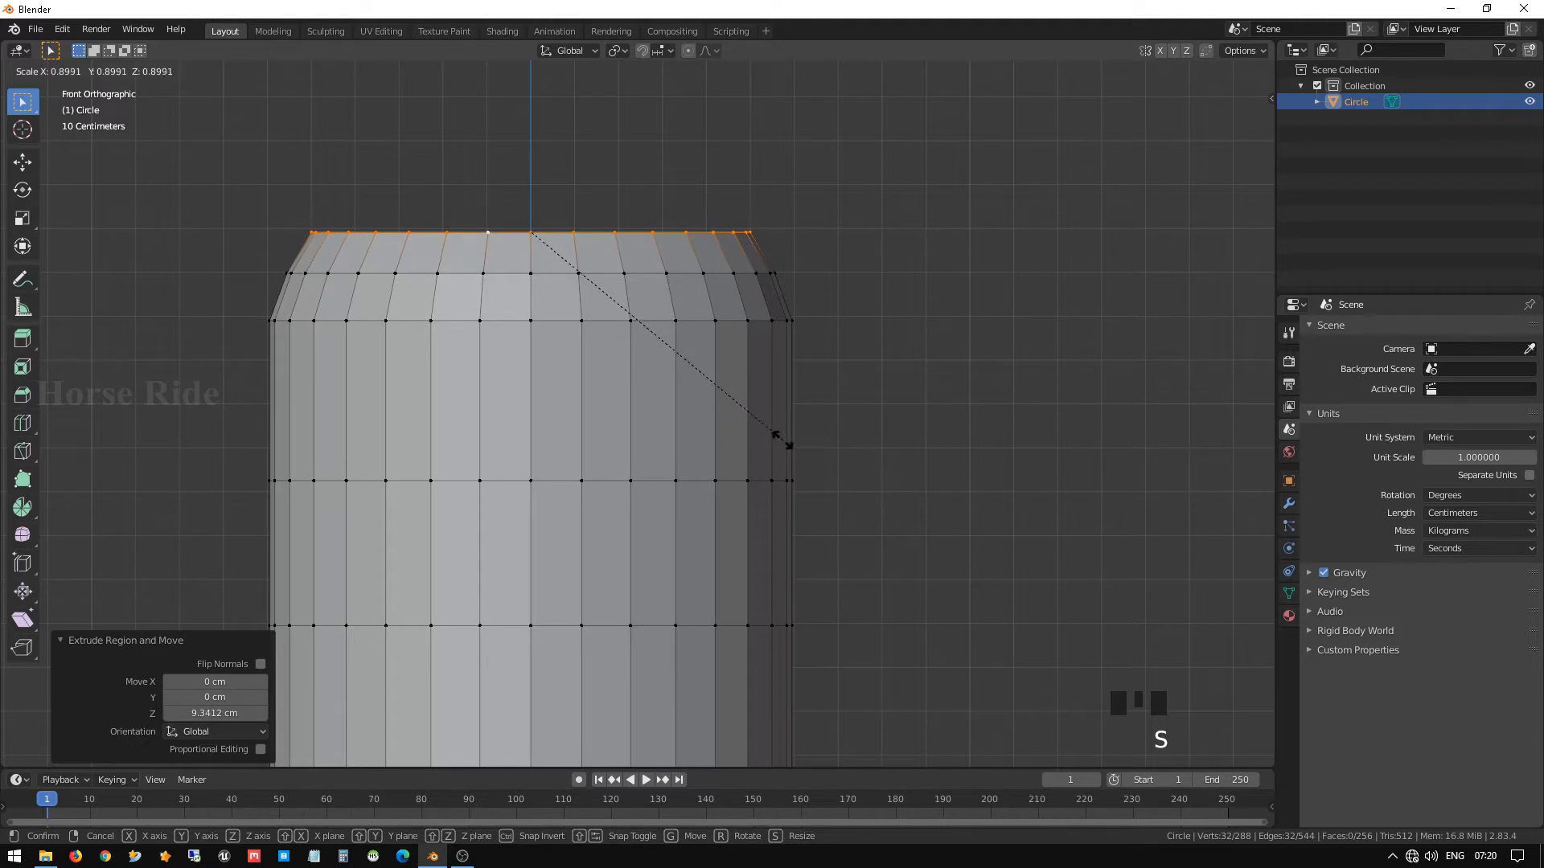
pyautogui.click(785, 442)
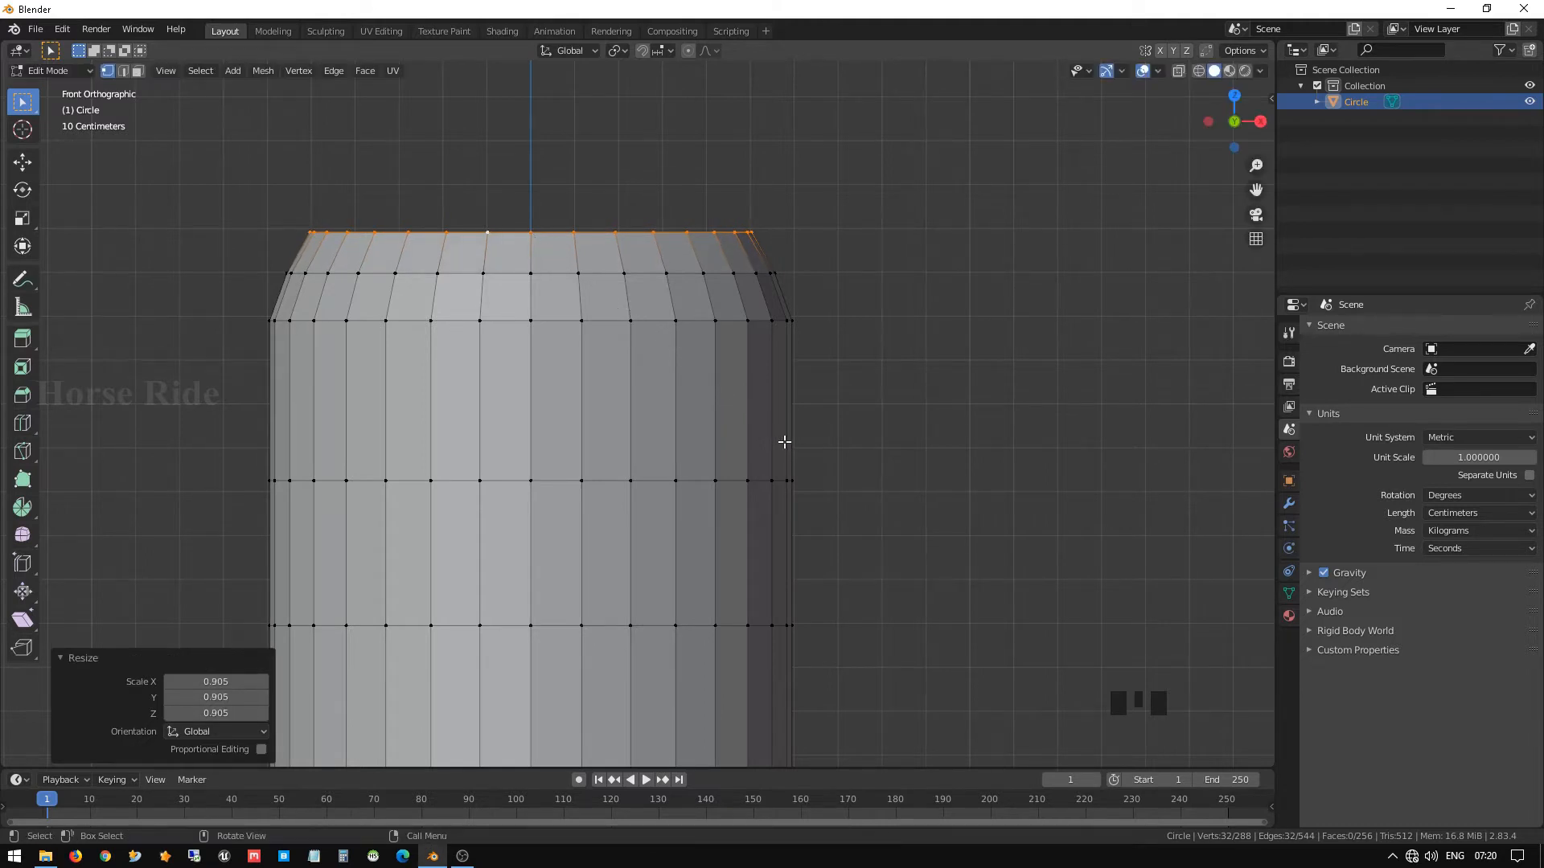
# Extrude the top ring about 10.1 cm upward and scale it to about 0.883 to narrow the shoulder.
pyautogui.press('e')
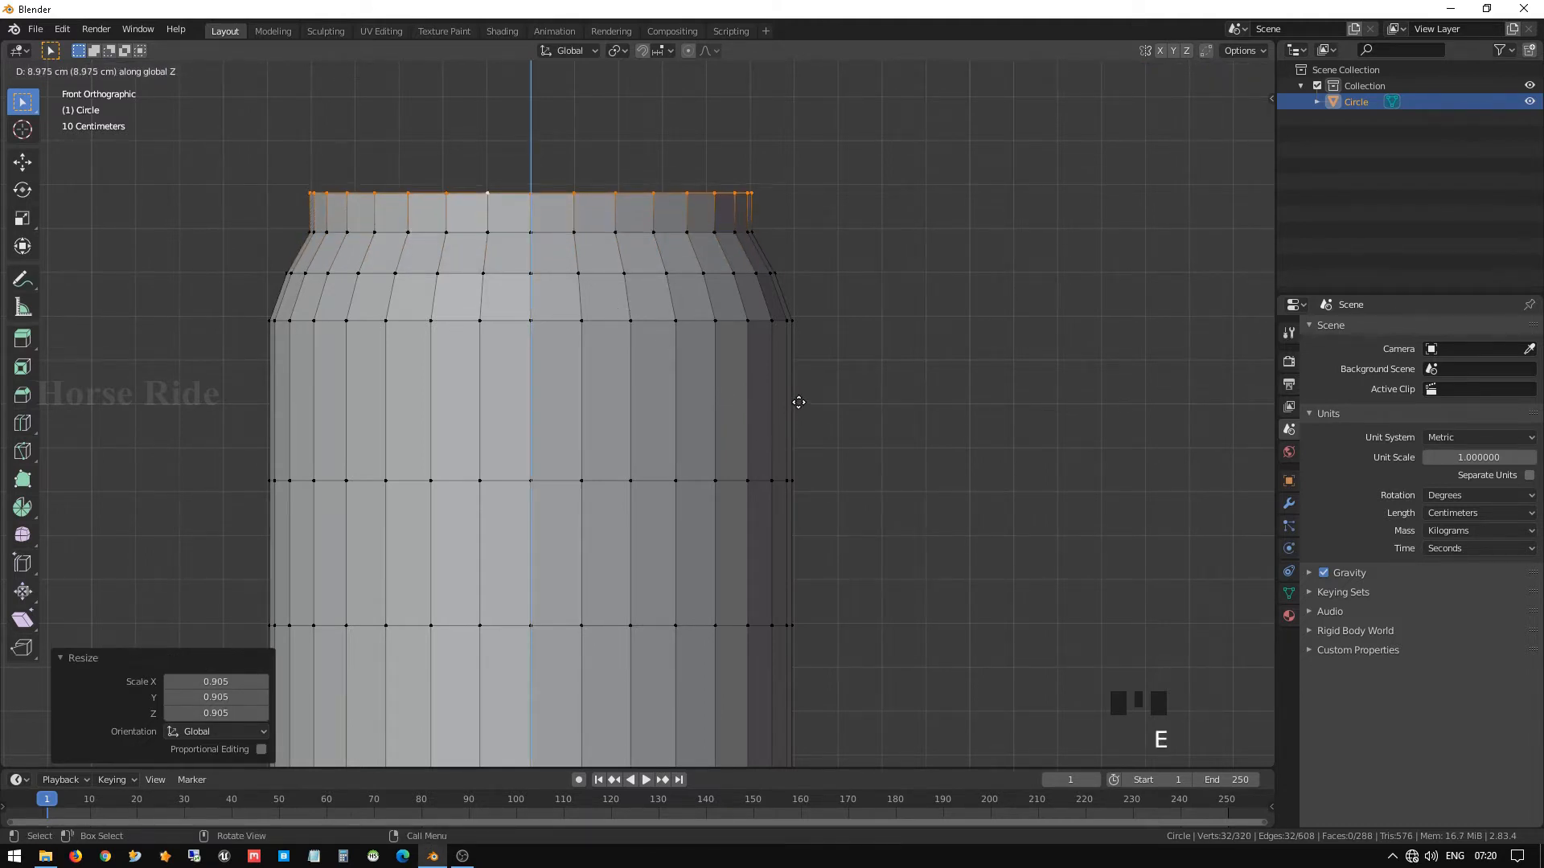
pyautogui.click(798, 399)
pyautogui.press('s')
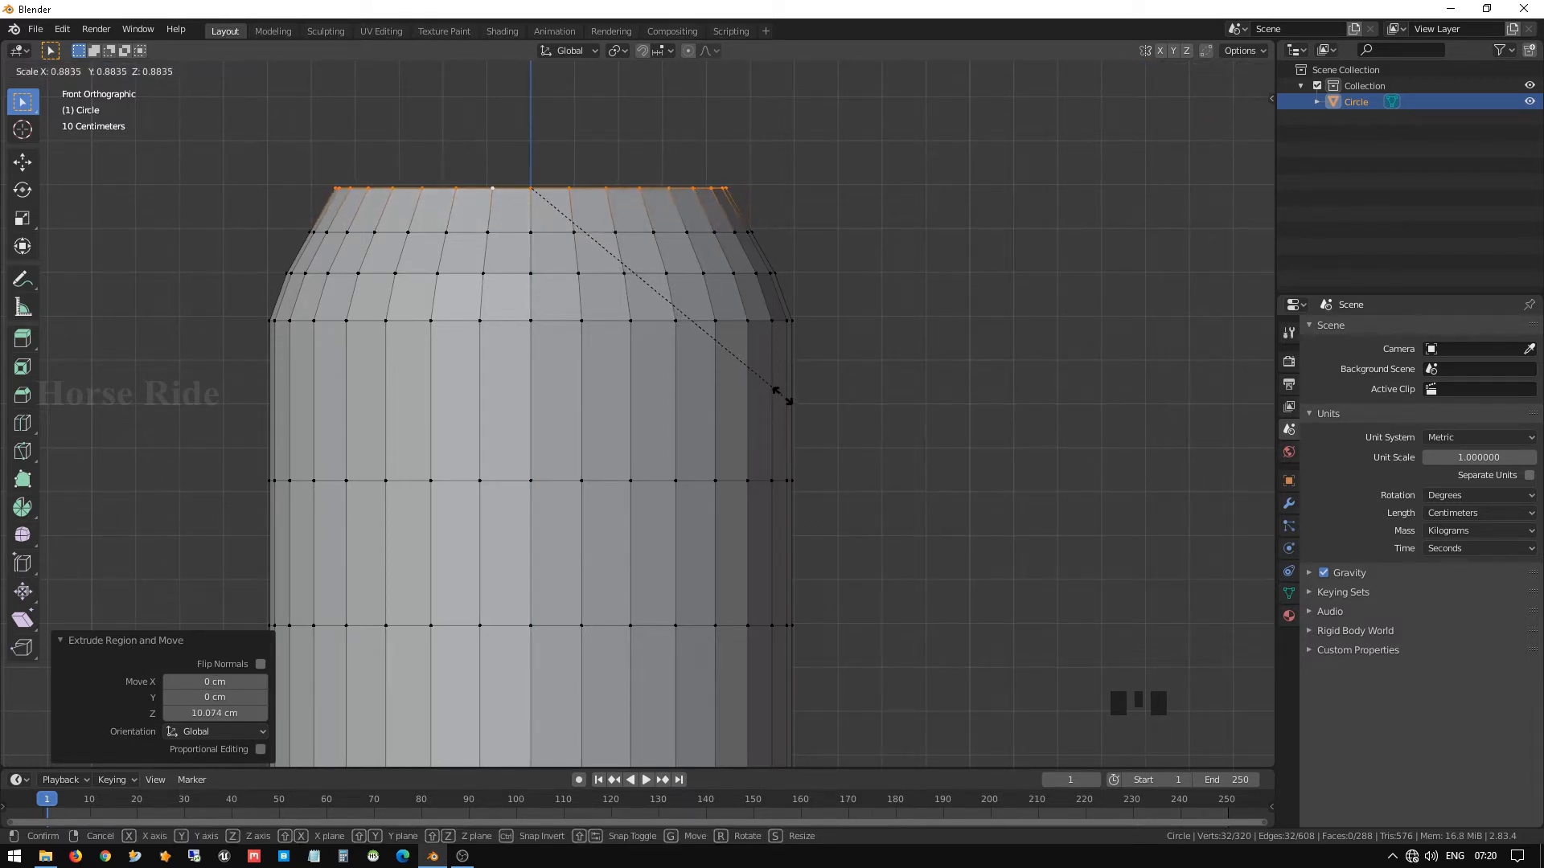
pyautogui.click(783, 395)
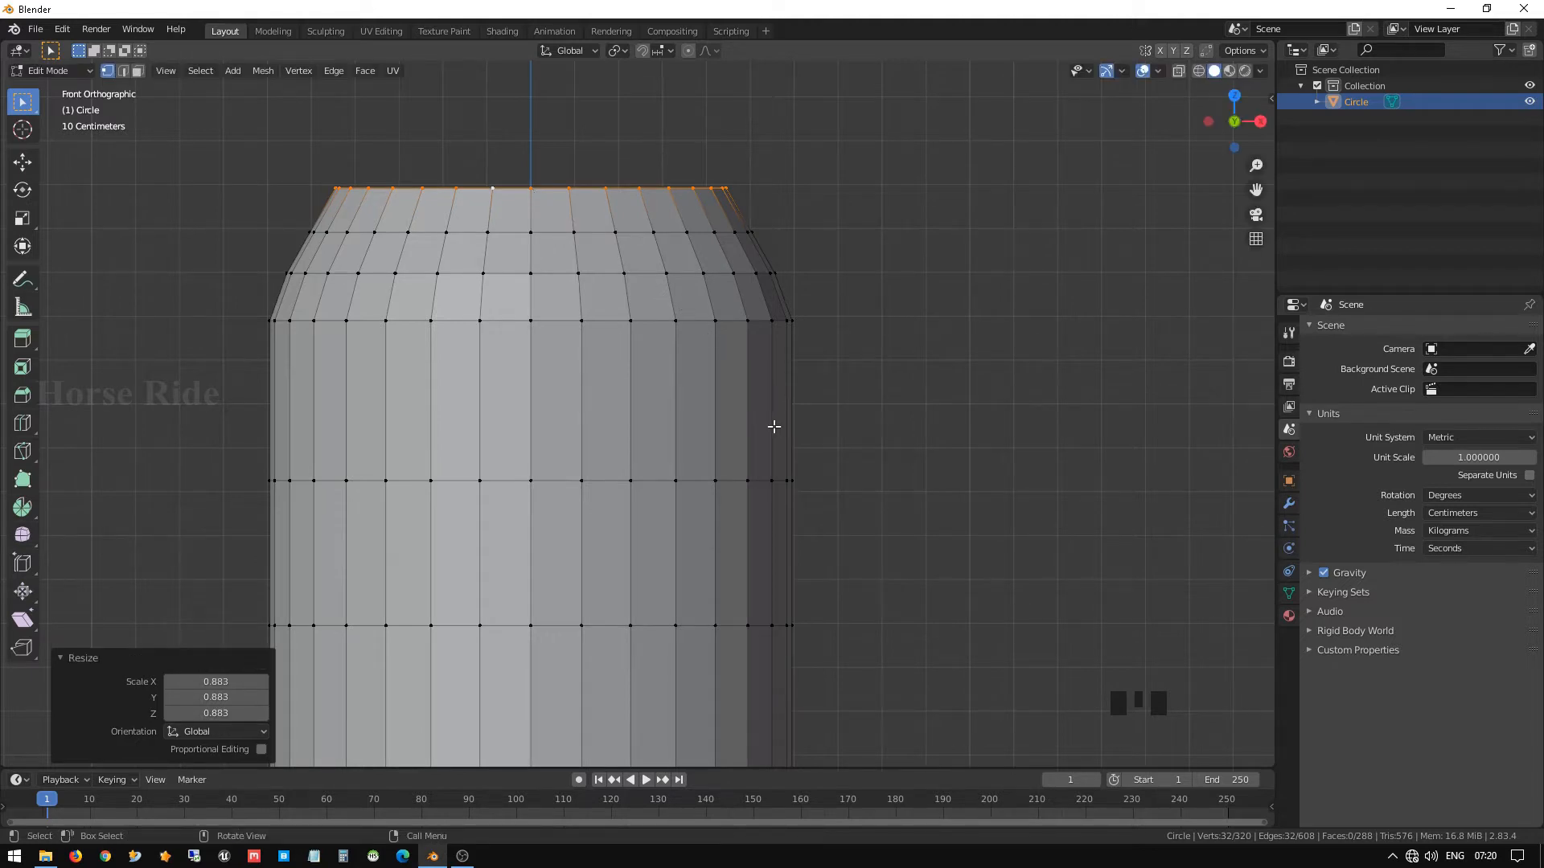
# Extrude the shoulder's top ring about 10.6 cm upward and scale it to about 0.827.
pyautogui.press('e')
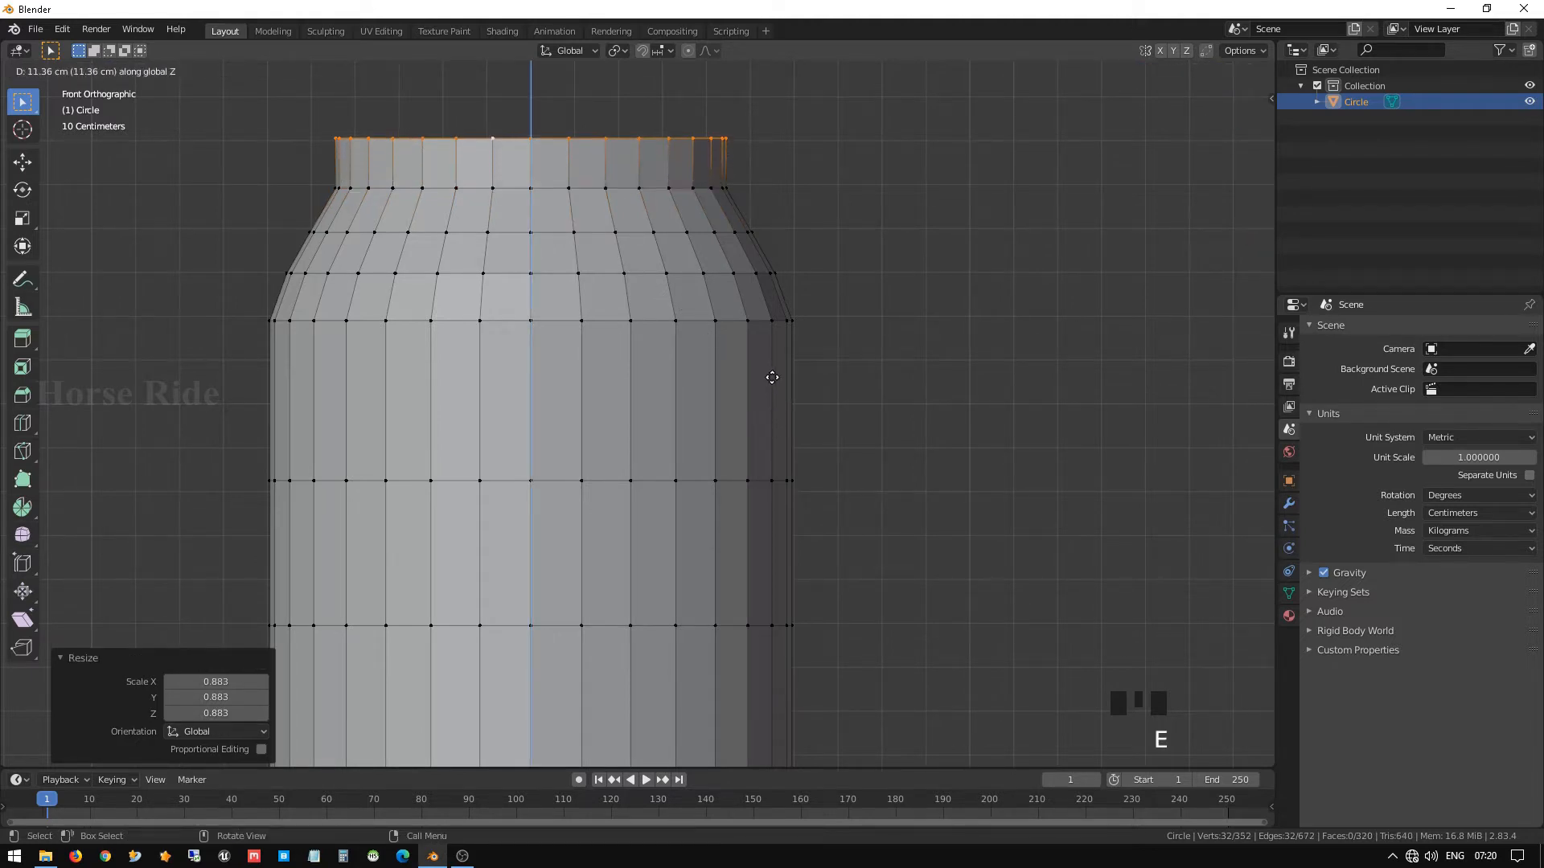
pyautogui.click(774, 380)
pyautogui.press('s')
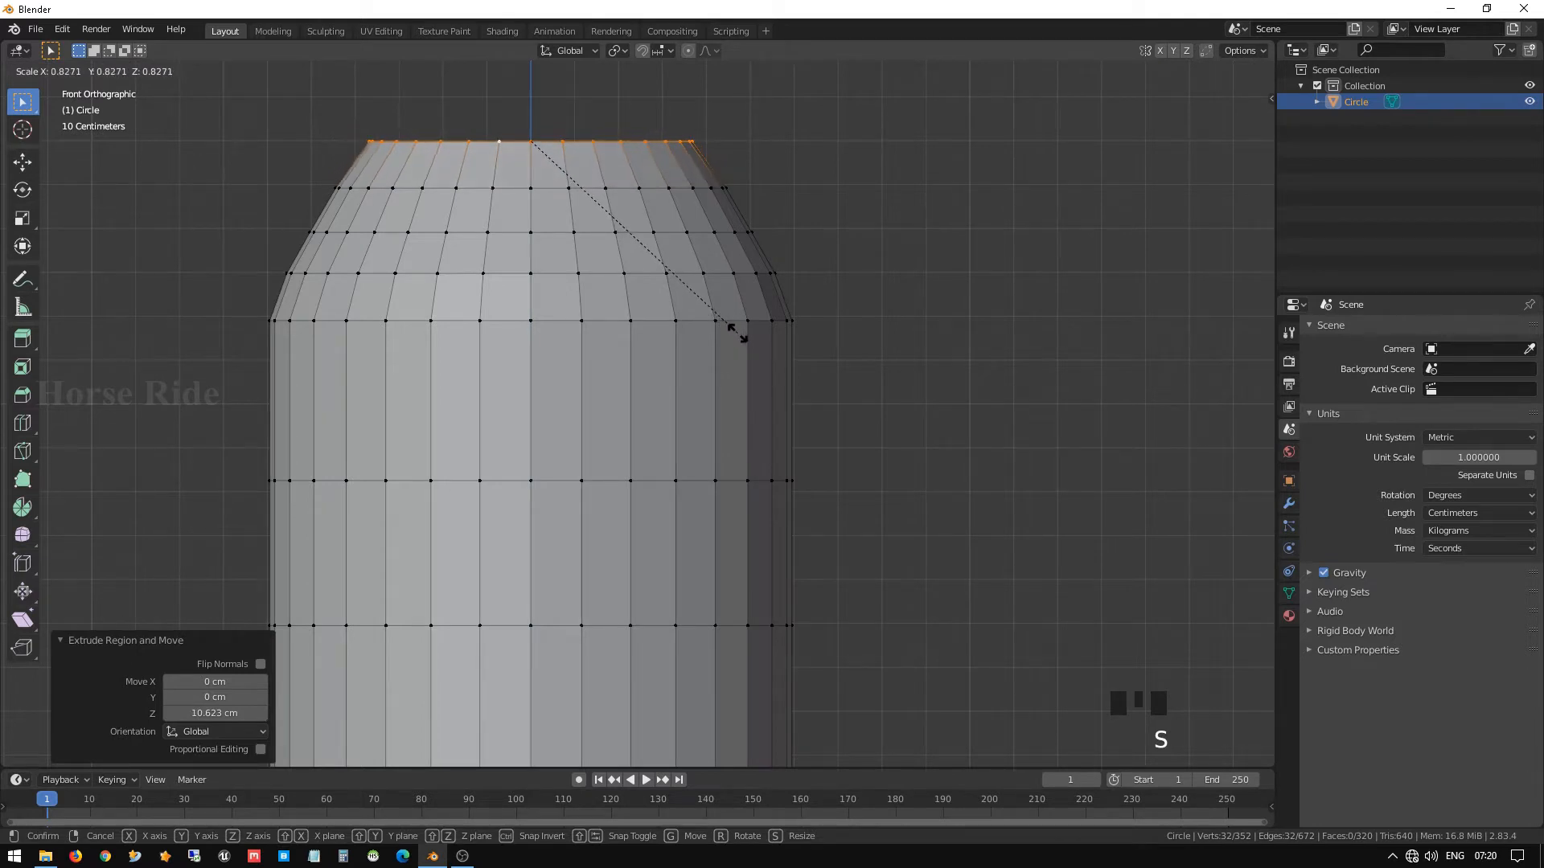
pyautogui.click(735, 332)
# Extrude the shoulder's top ring about 10.3 cm upward along Z and scale it to about 0.763.
pyautogui.keyDown('shift'); pyautogui.moveTo(706, 140); pyautogui.dragTo(711, 365, button='middle'); pyautogui.keyUp('shift')
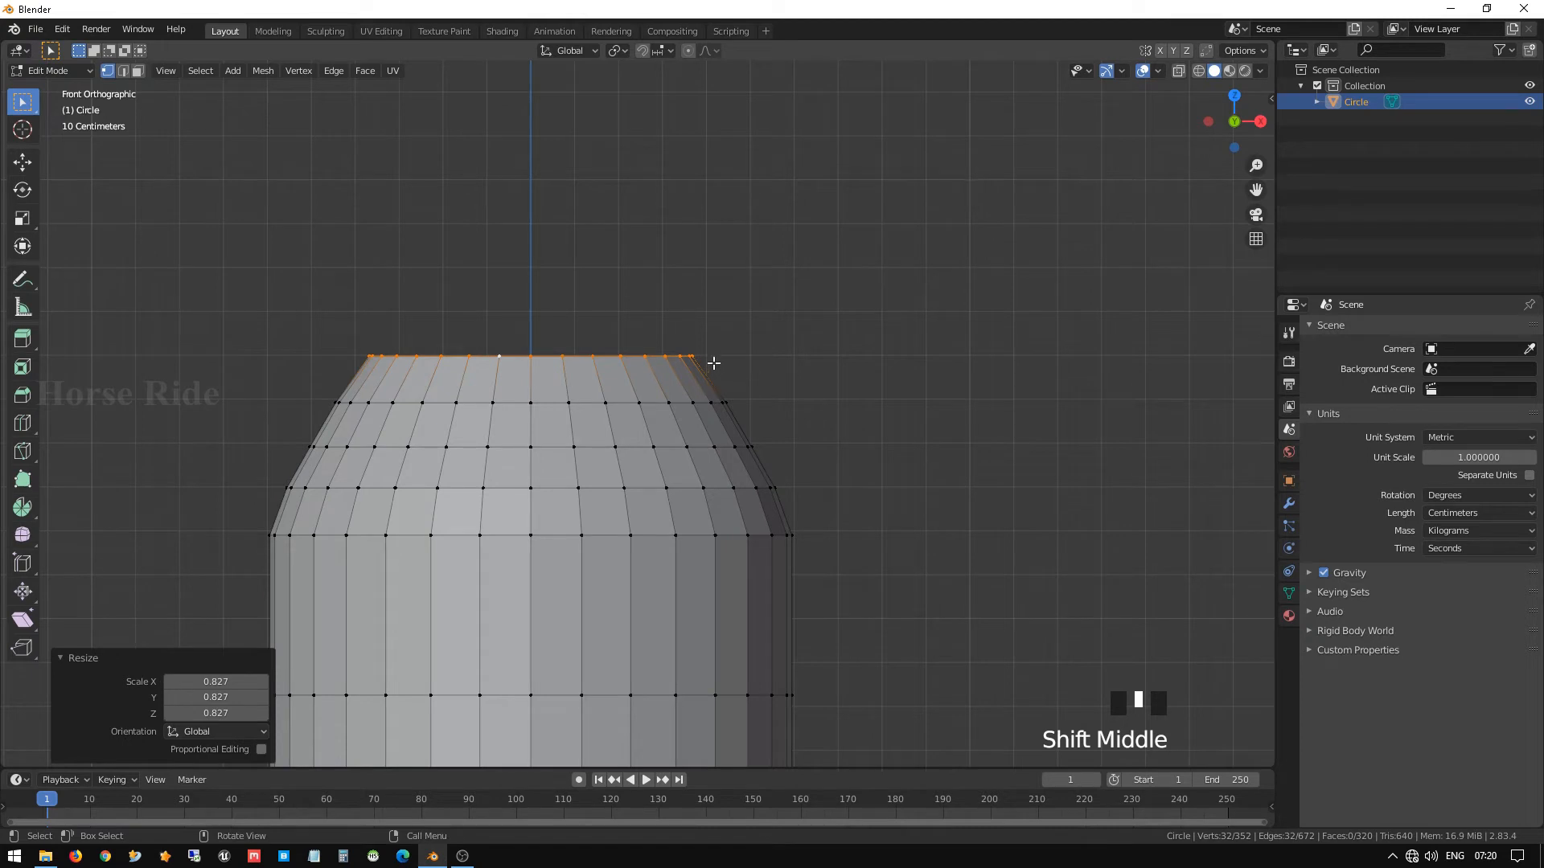
pyautogui.moveTo(713, 360)
pyautogui.keyDown('shift'); pyautogui.mouseDown(button='middle')
pyautogui.moveTo(689, 290)
pyautogui.moveTo(756, 317)
pyautogui.moveTo(698, 347)
pyautogui.mouseUp(button='middle'); pyautogui.keyUp('shift')
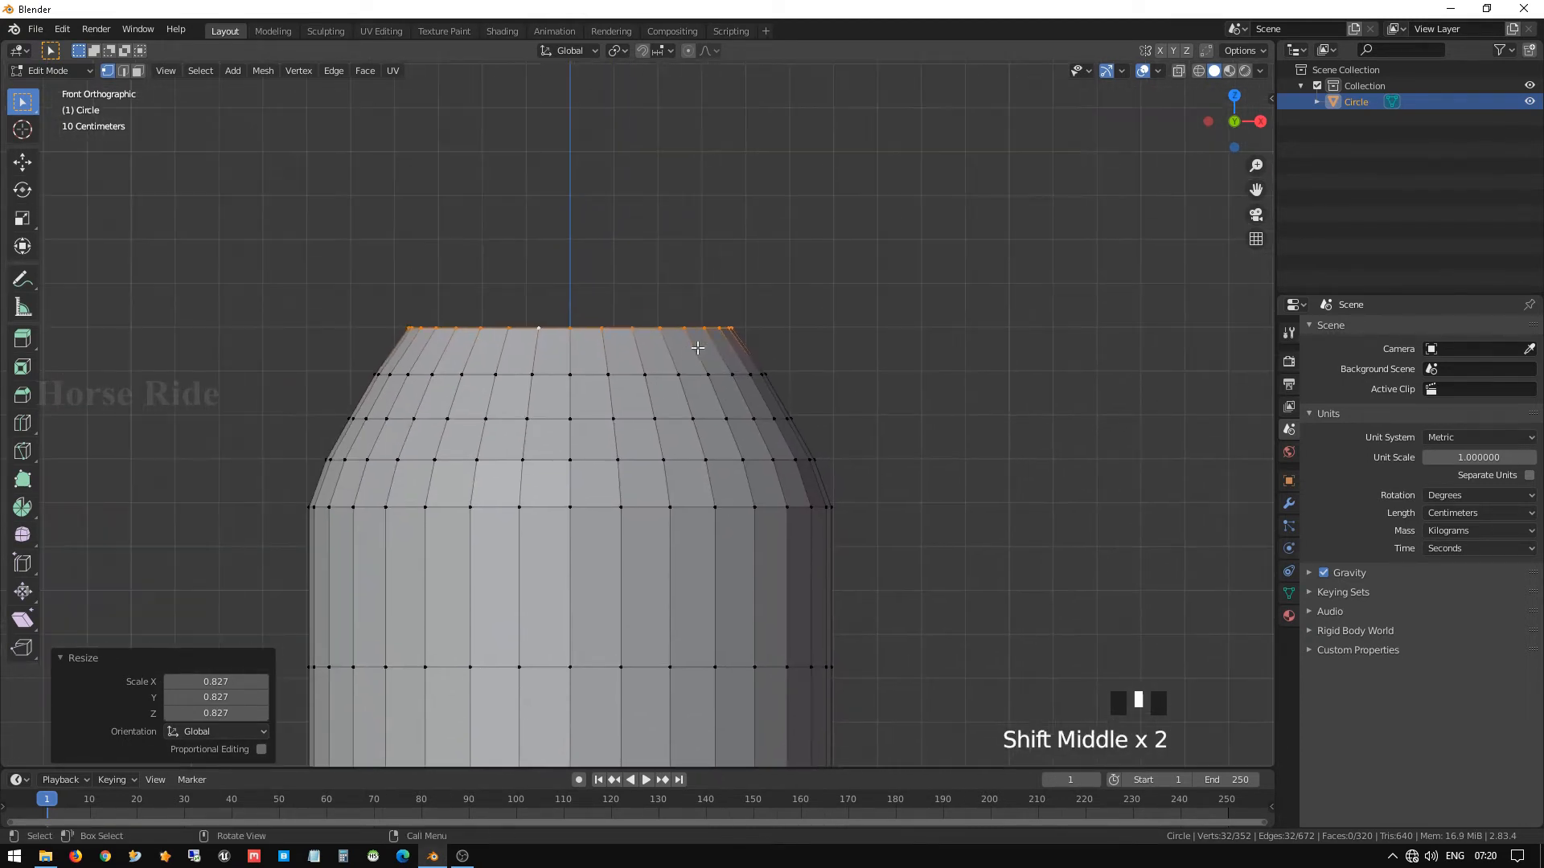
pyautogui.press('e')
pyautogui.press('z')
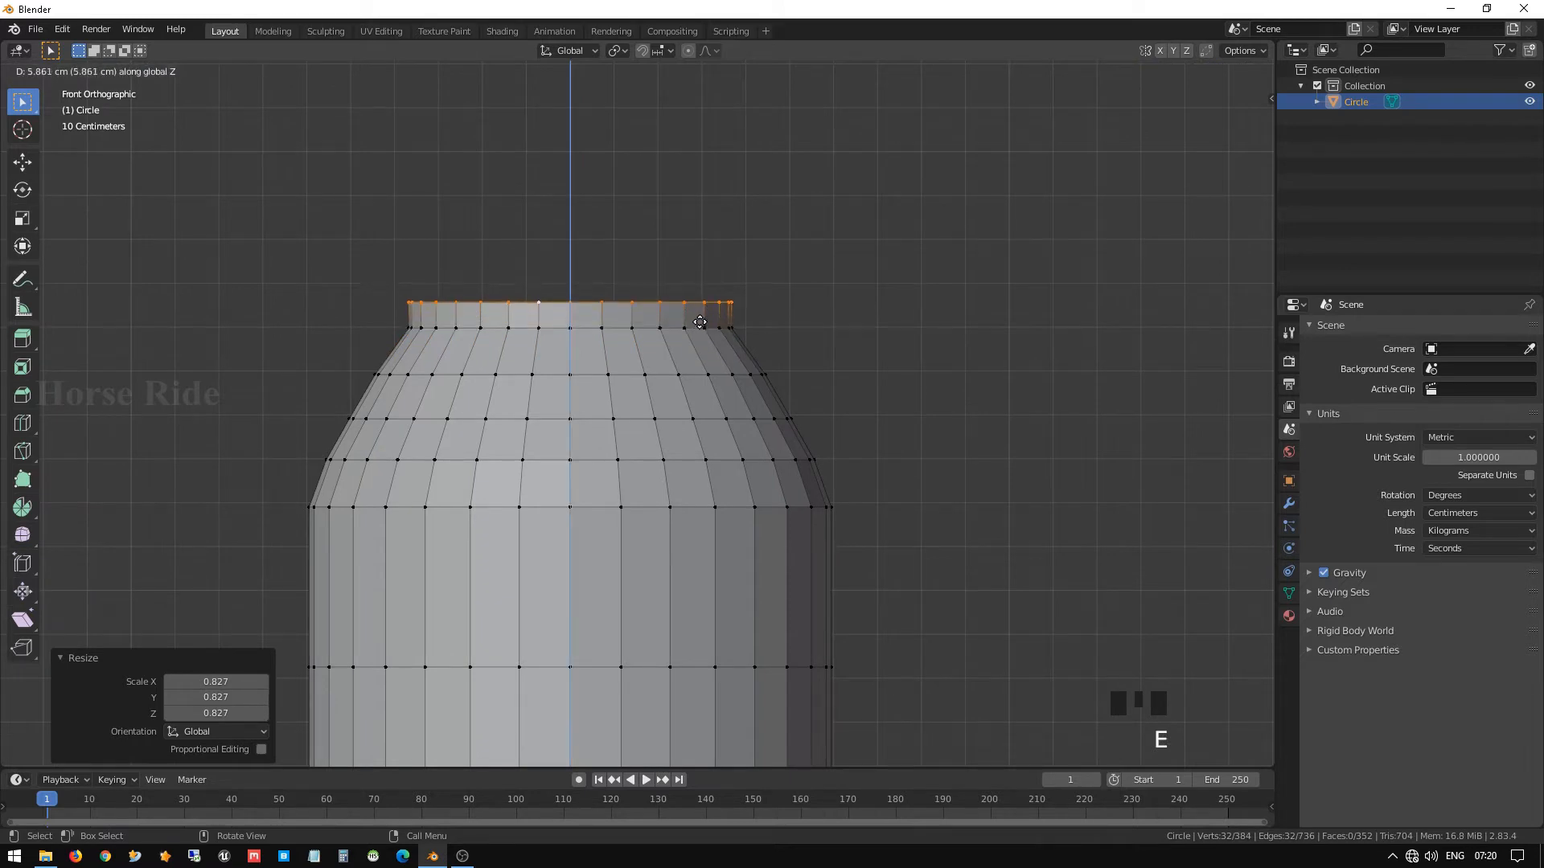
pyautogui.click(710, 302)
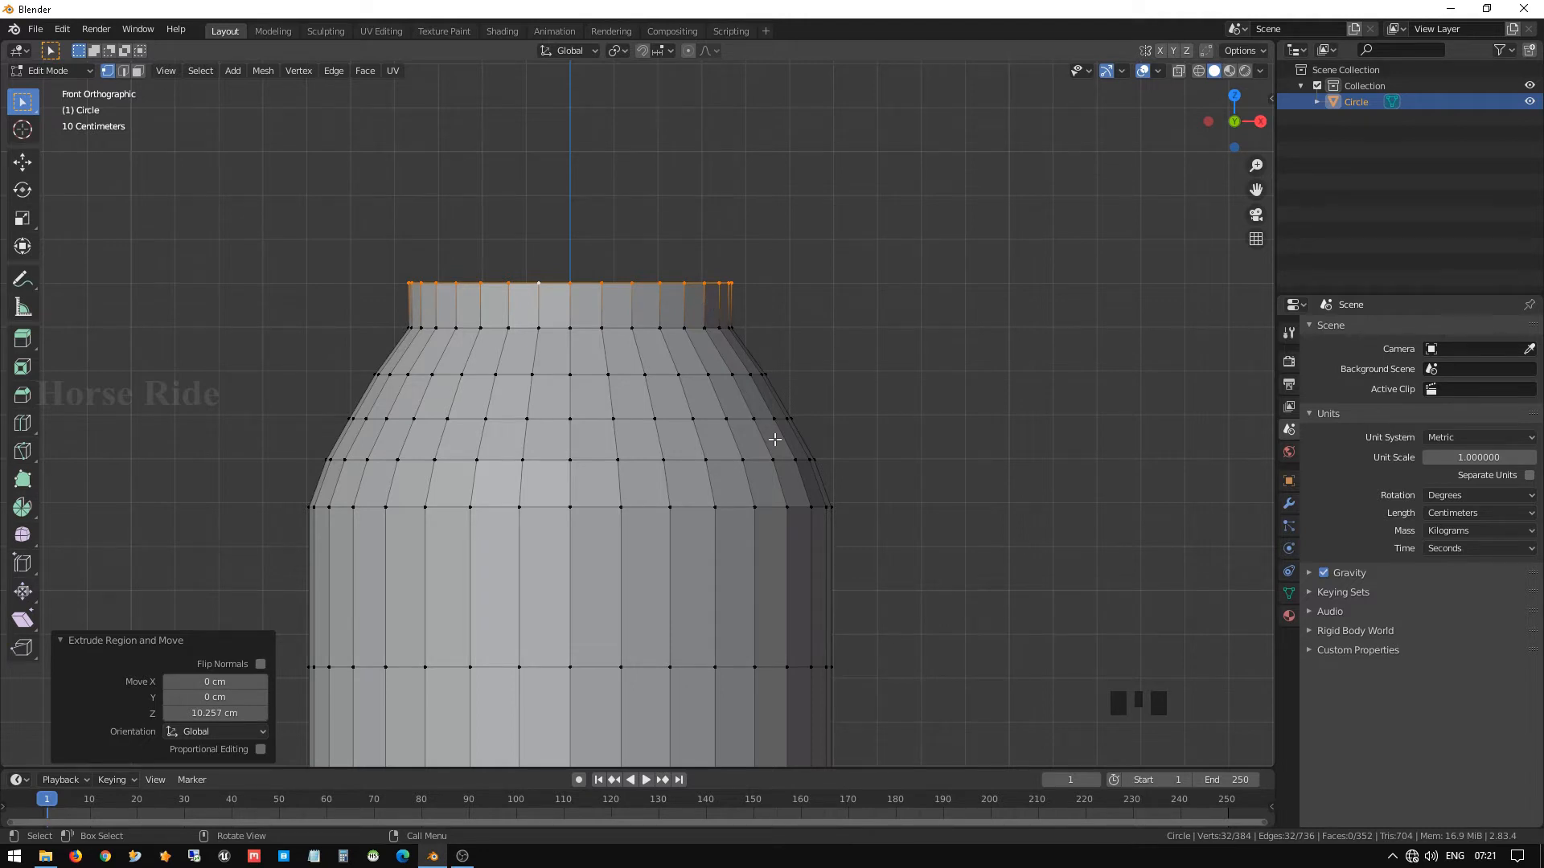
pyautogui.press('s')
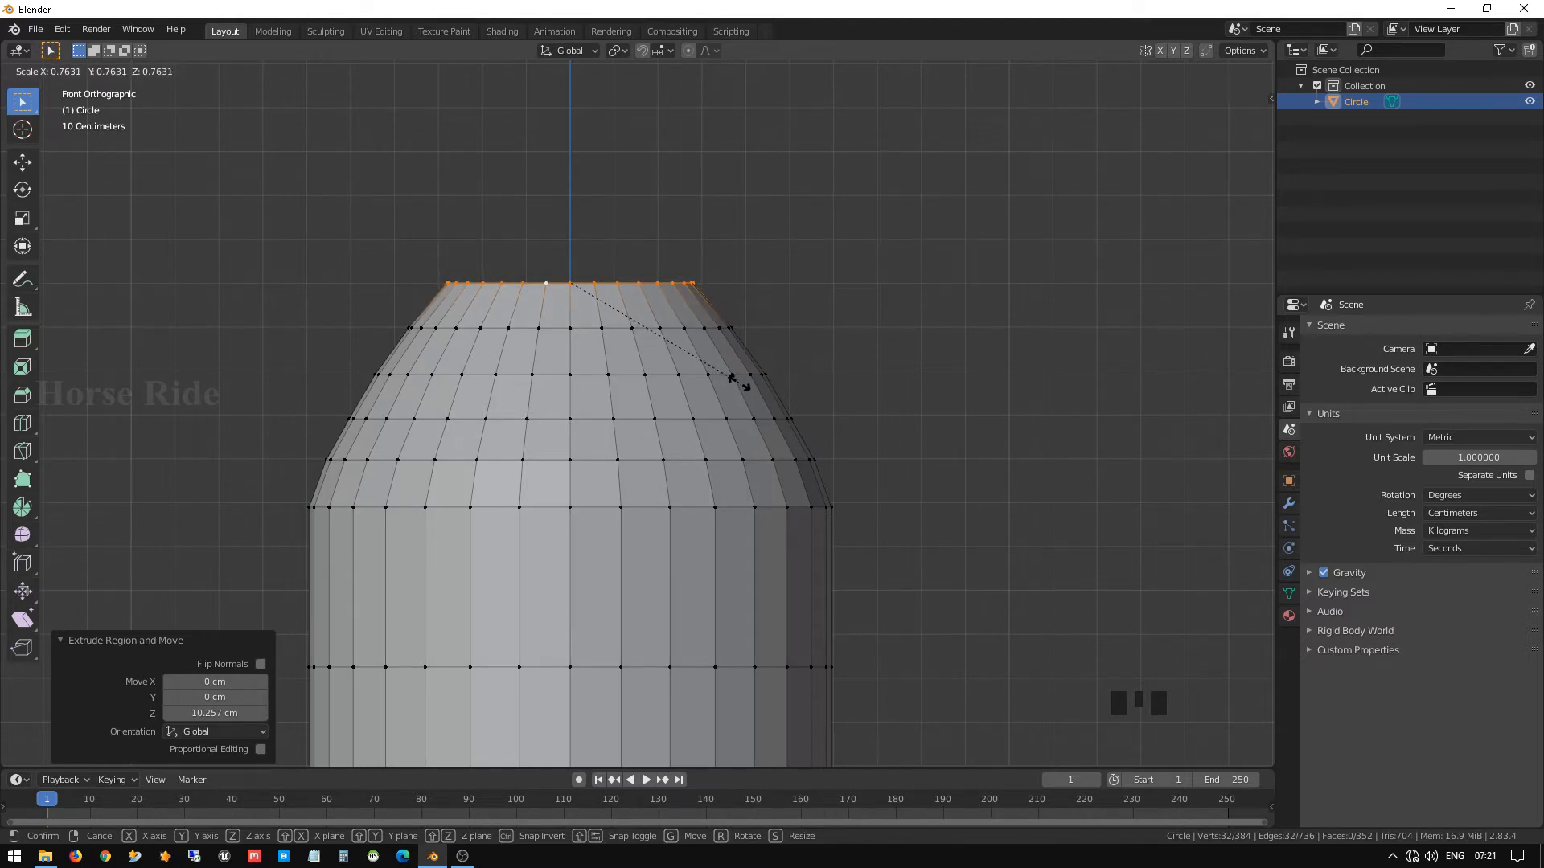
pyautogui.click(738, 384)
# Extrude the shoulder's top ring about 9.5 cm upward and scale it to about 0.704.
pyautogui.press('e')
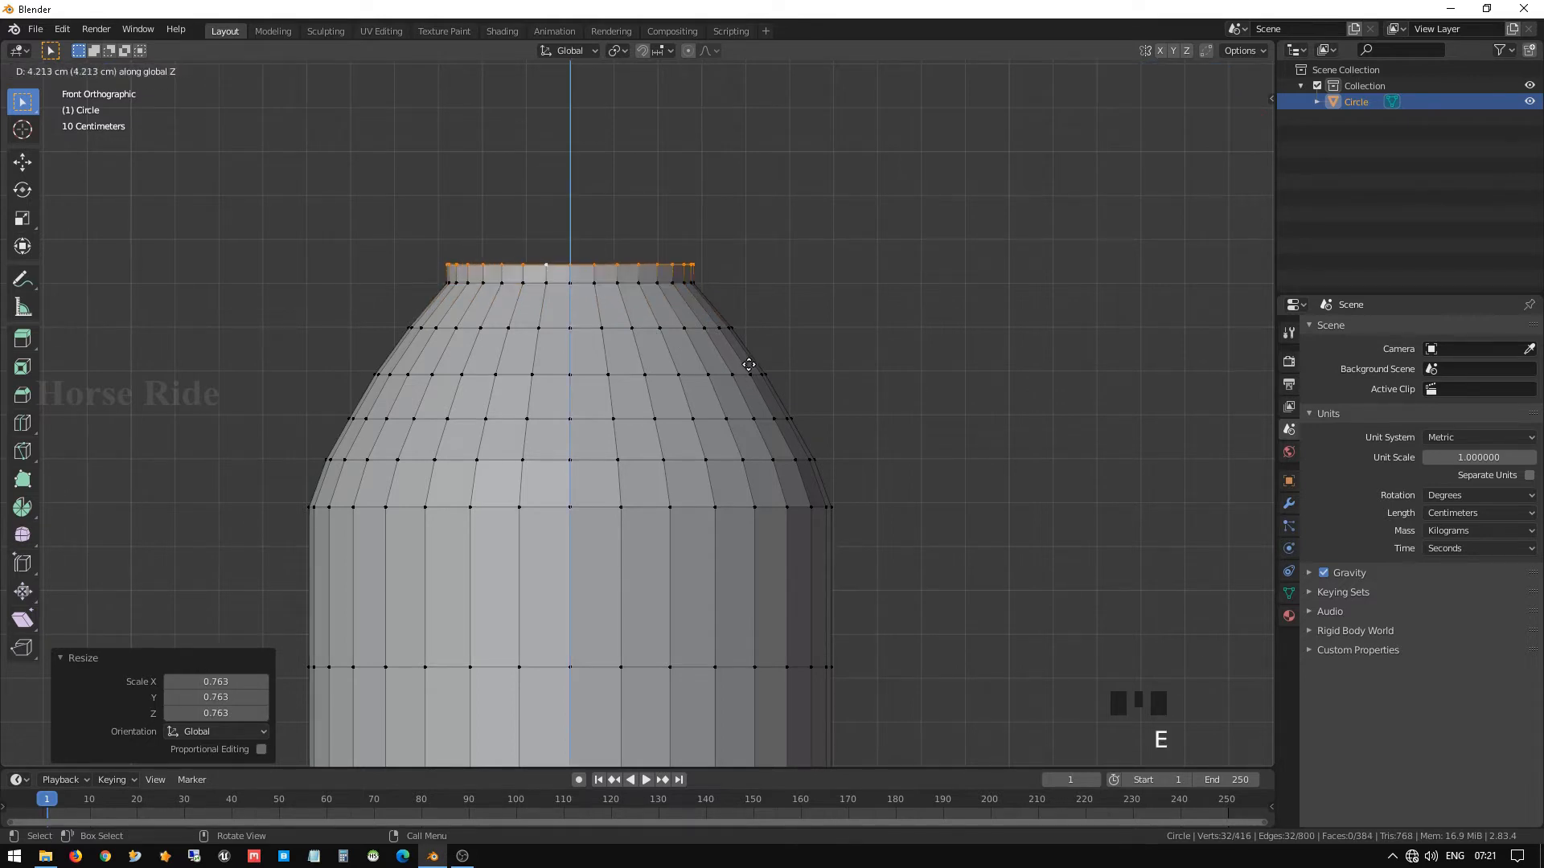
pyautogui.click(760, 341)
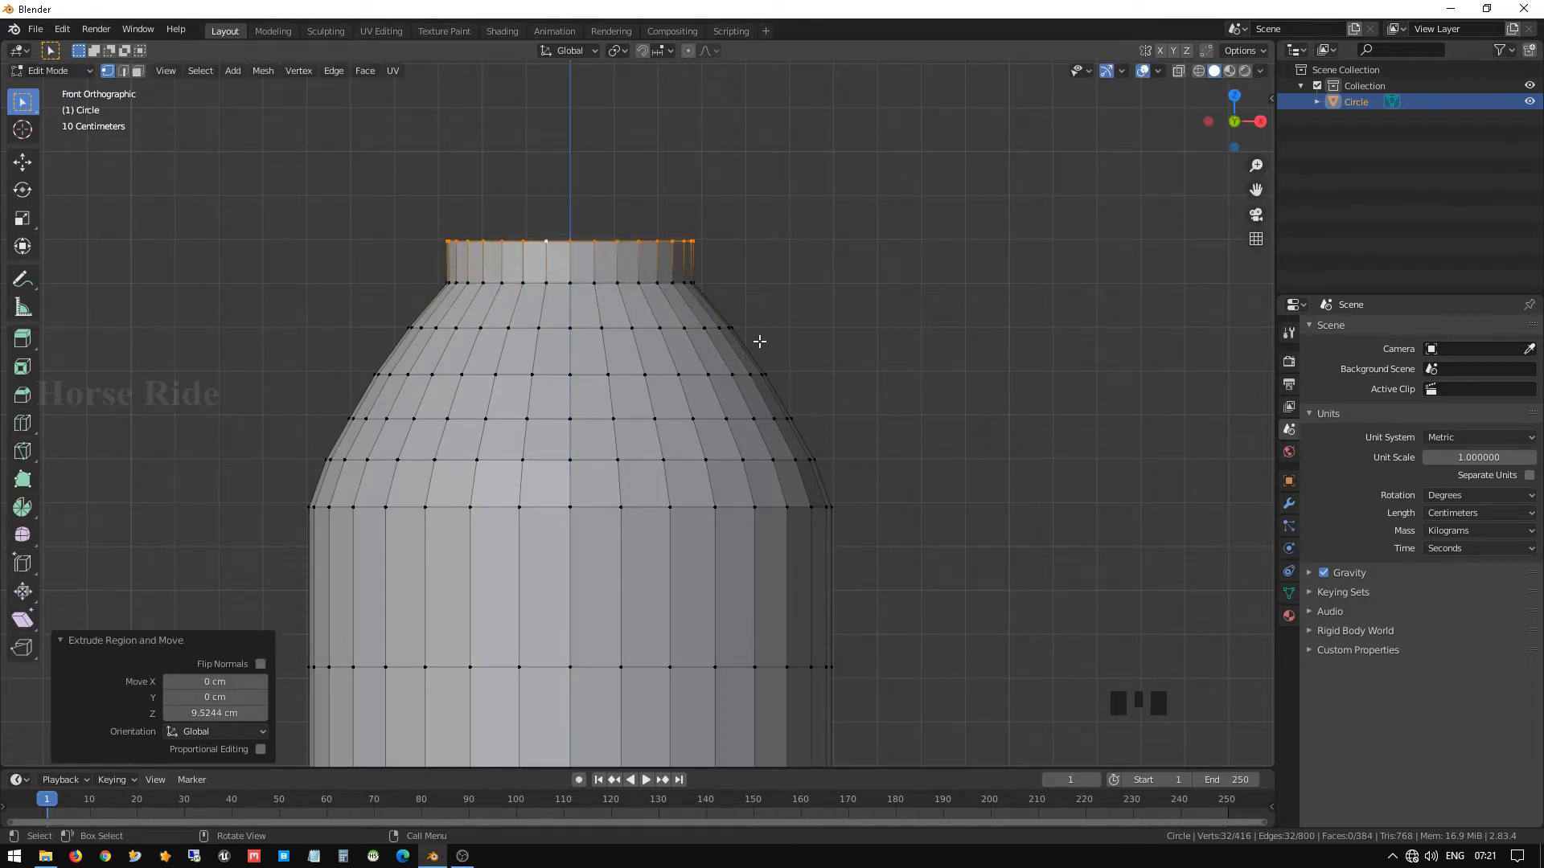
pyautogui.press('s')
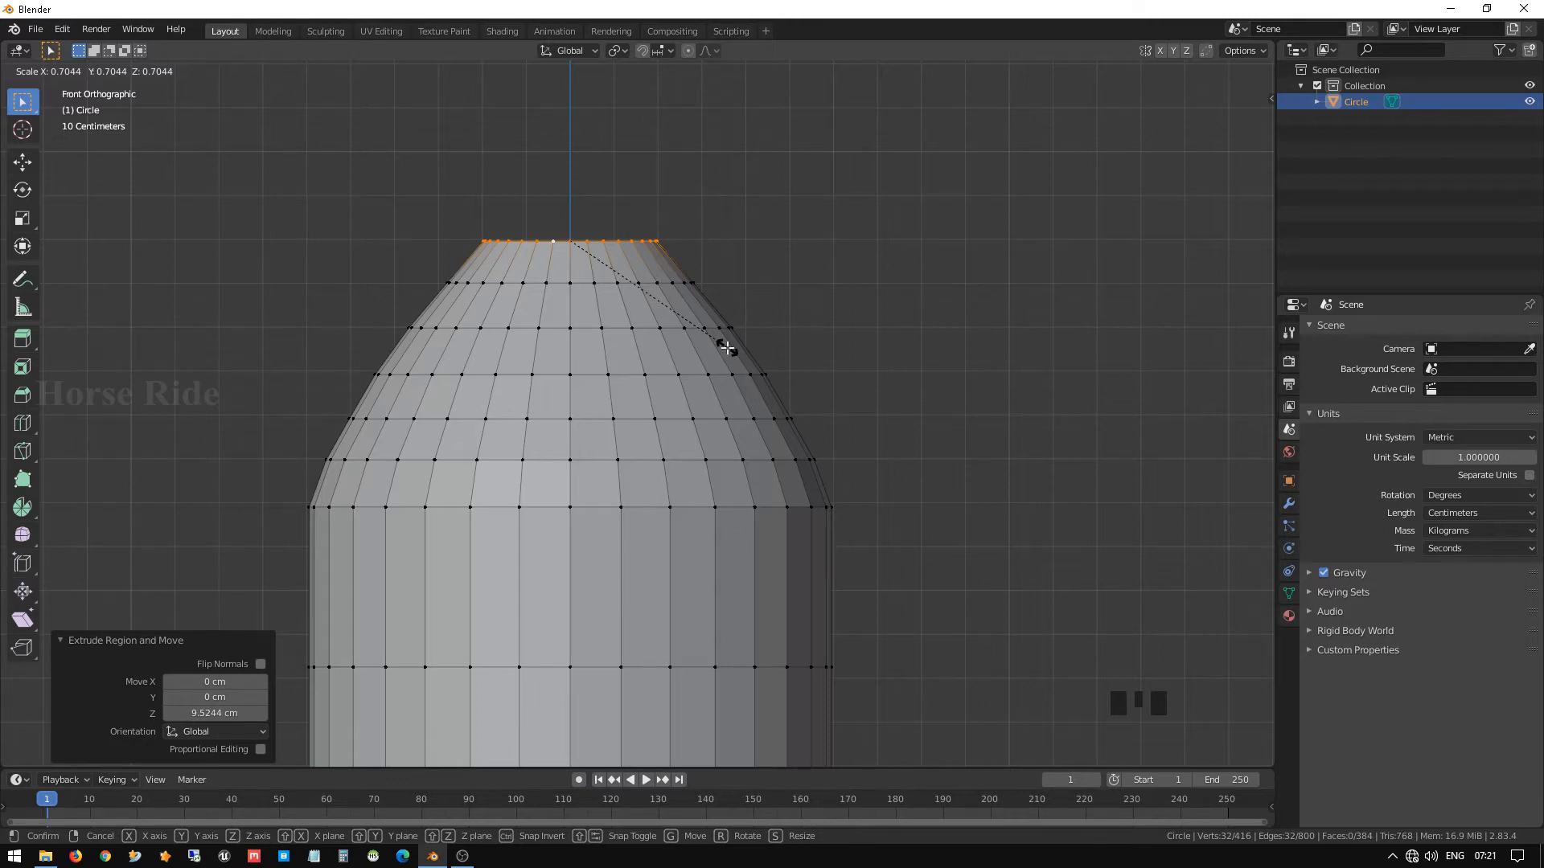
pyautogui.click(727, 347)
# Select the open edge loop at the base of the body and extrude it inward with a scale of about 0.968 to form a rim.
pyautogui.scroll(-4, 673, 370)
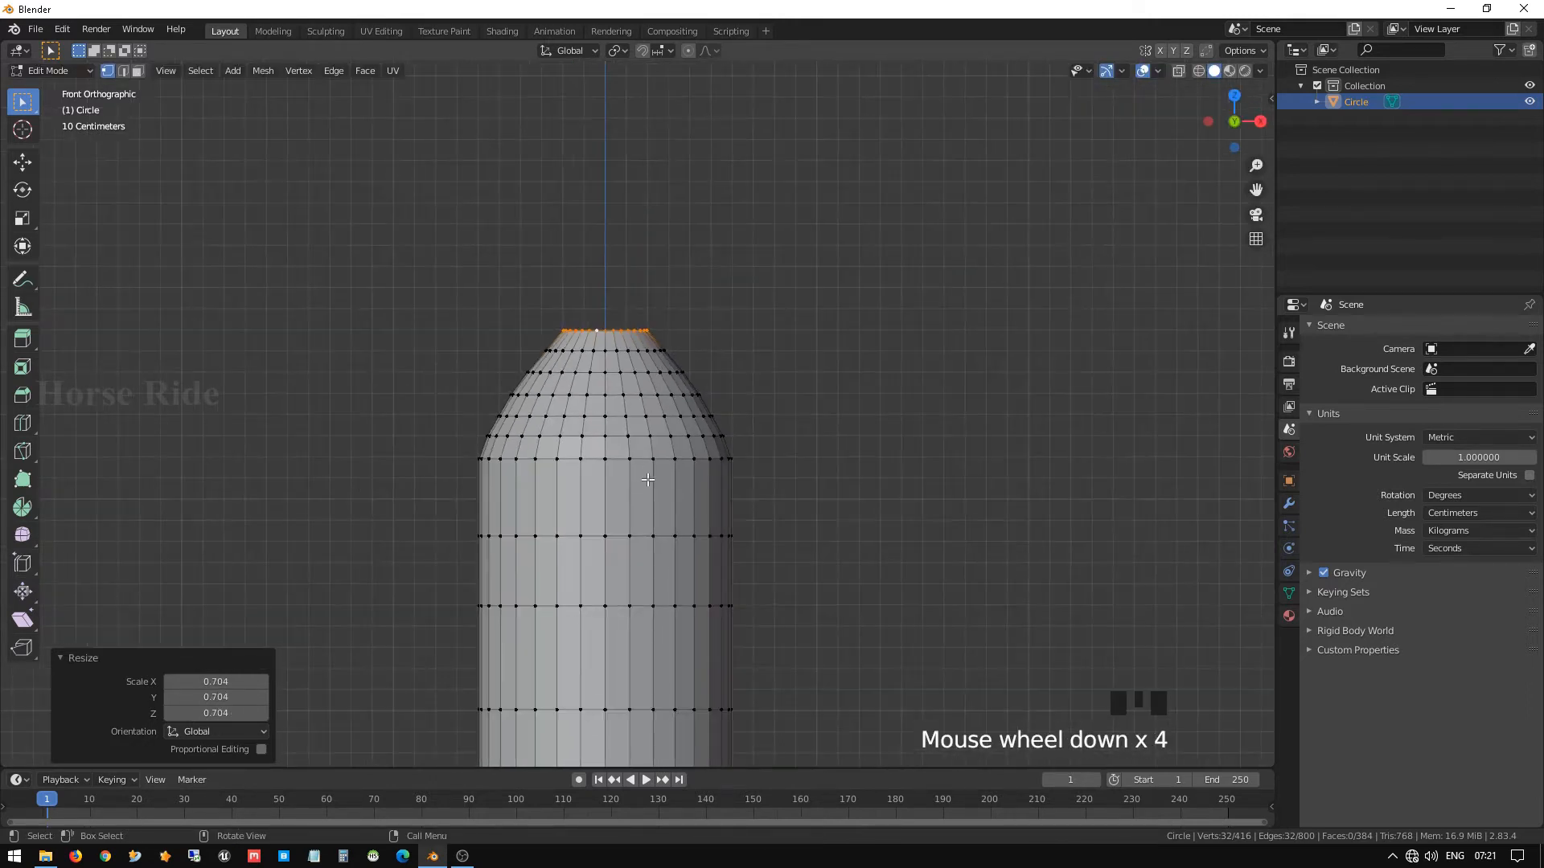
pyautogui.keyDown('shift'); pyautogui.moveTo(595, 482); pyautogui.dragTo(611, 123, button='middle'); pyautogui.keyUp('shift')
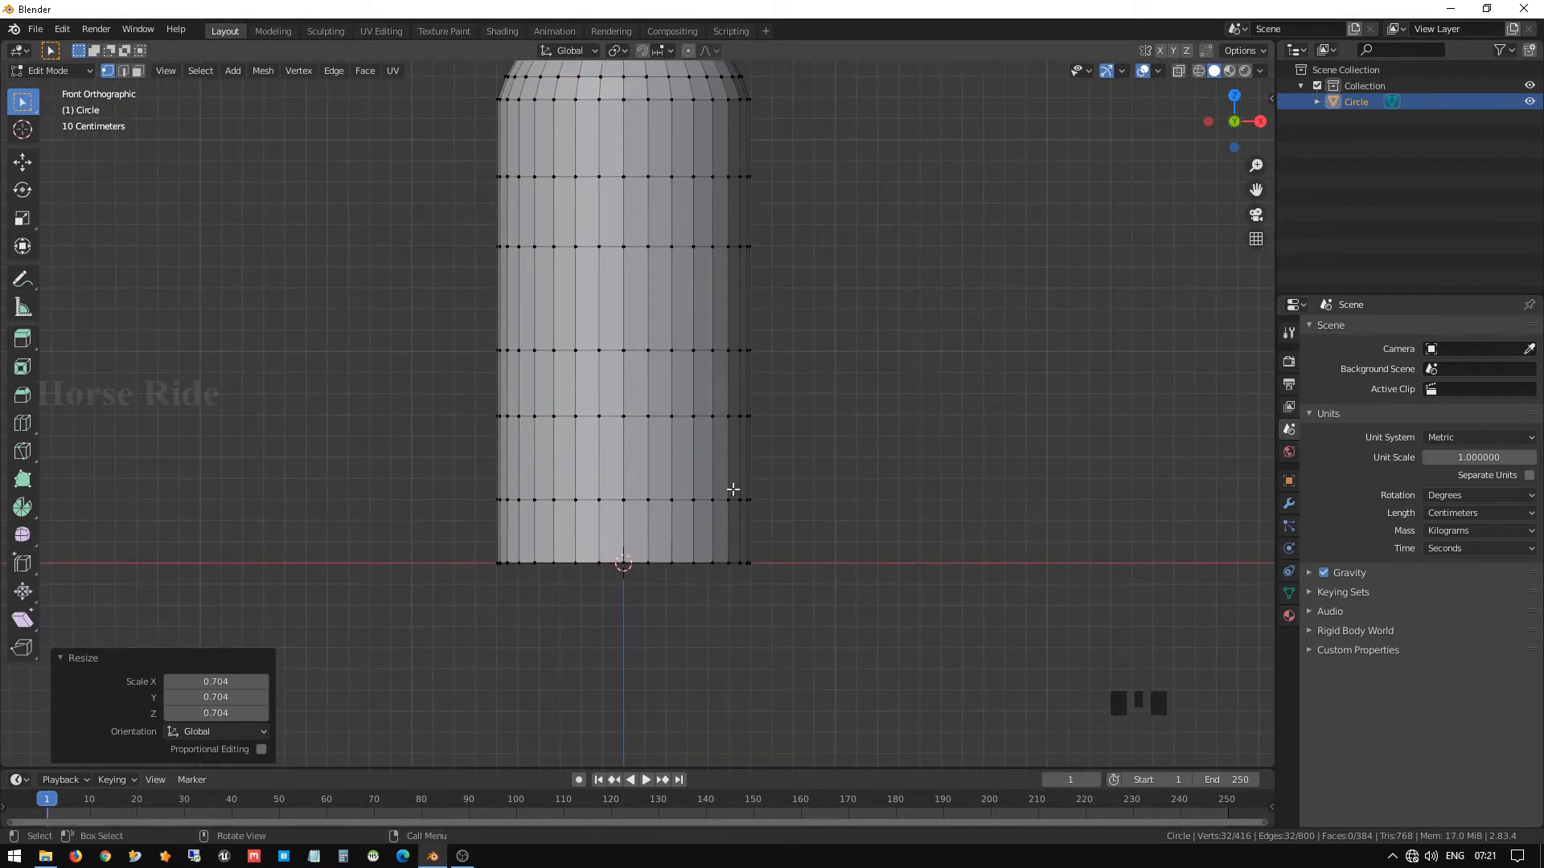
pyautogui.scroll(3, 704, 539)
pyautogui.keyDown('shift'); pyautogui.moveTo(663, 501); pyautogui.dragTo(664, 325, button='middle'); pyautogui.keyUp('shift')
pyautogui.scroll(3, 585, 215)
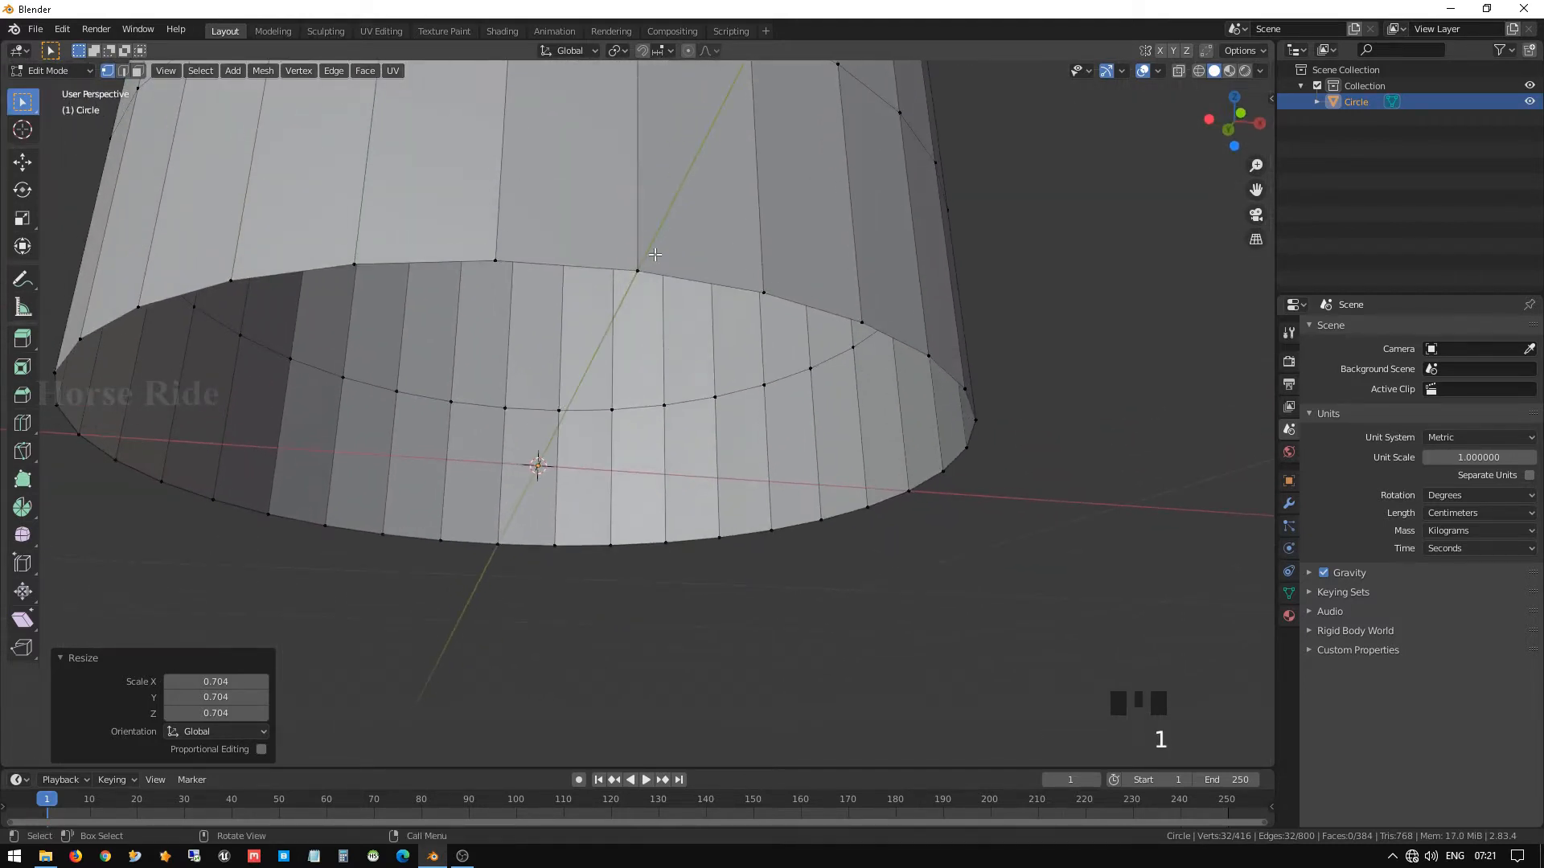
pyautogui.click(643, 275)
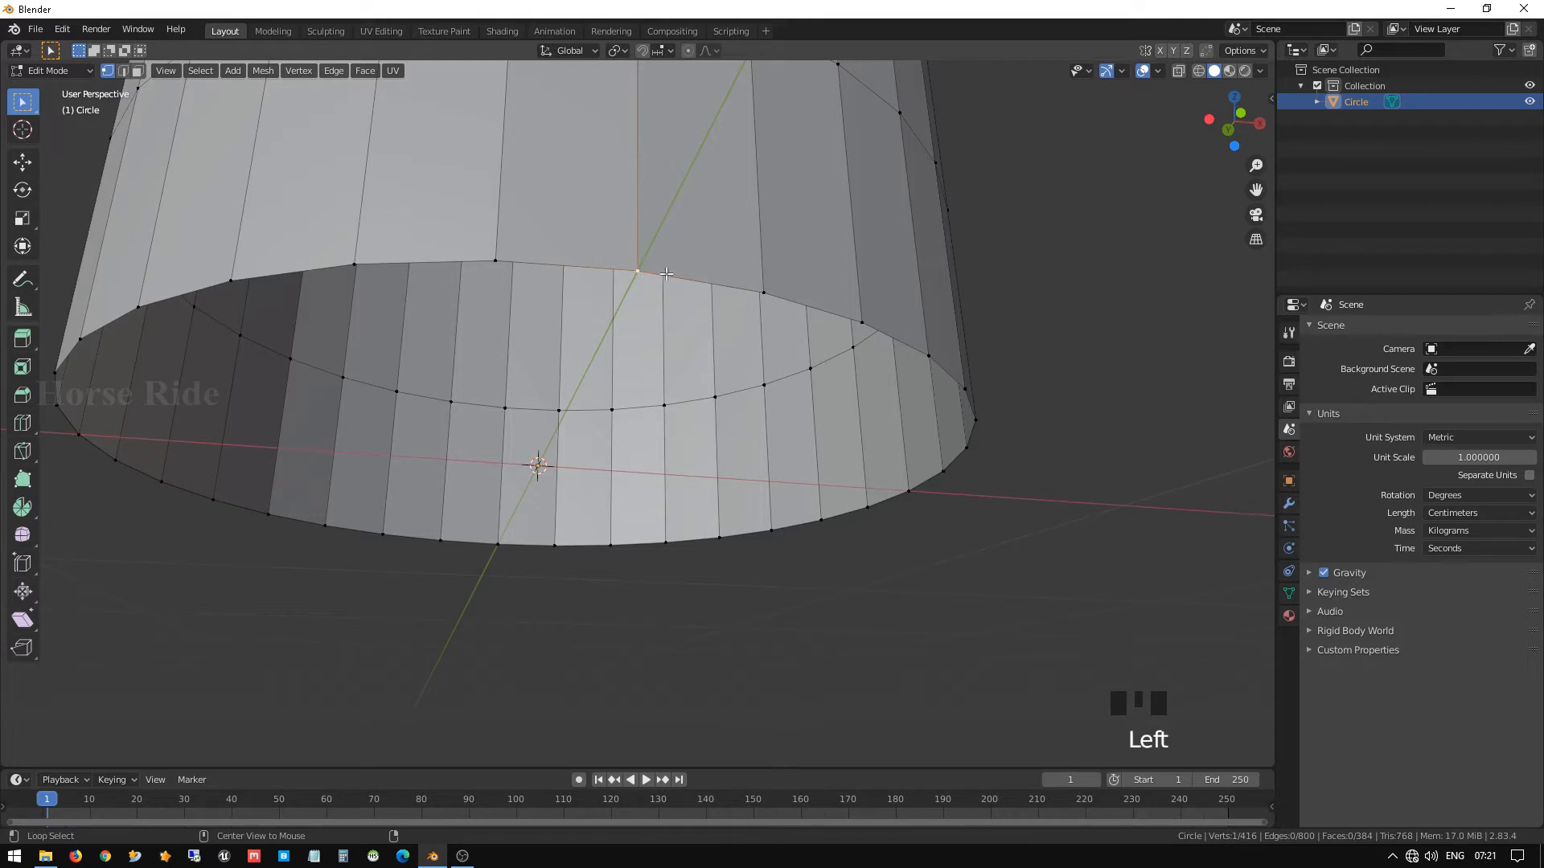
pyautogui.keyDown('alt'); pyautogui.click(665, 275); pyautogui.keyUp('alt')
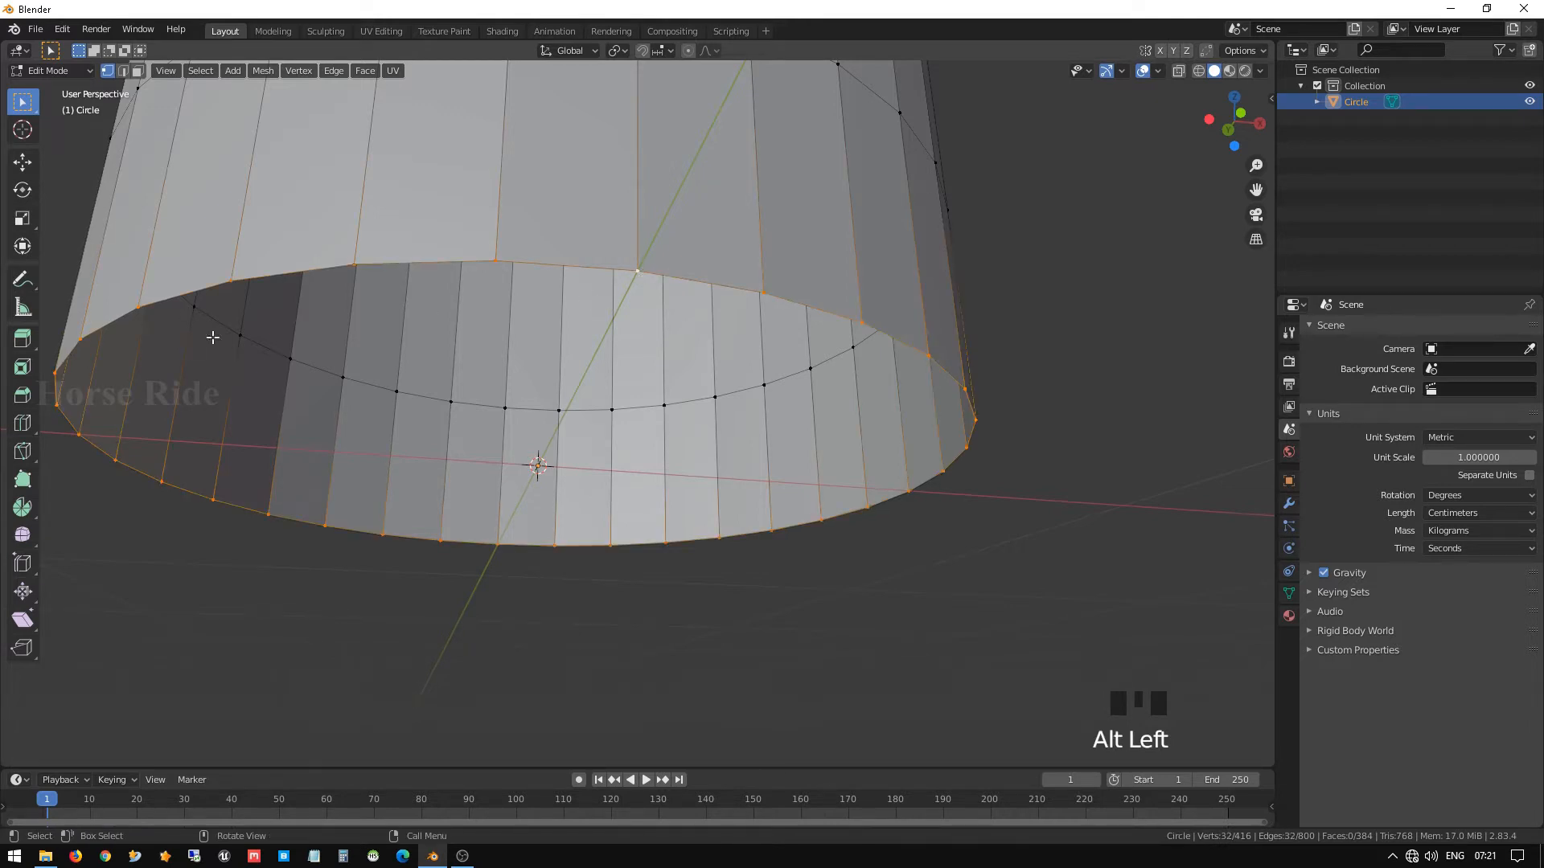
pyautogui.press('e')
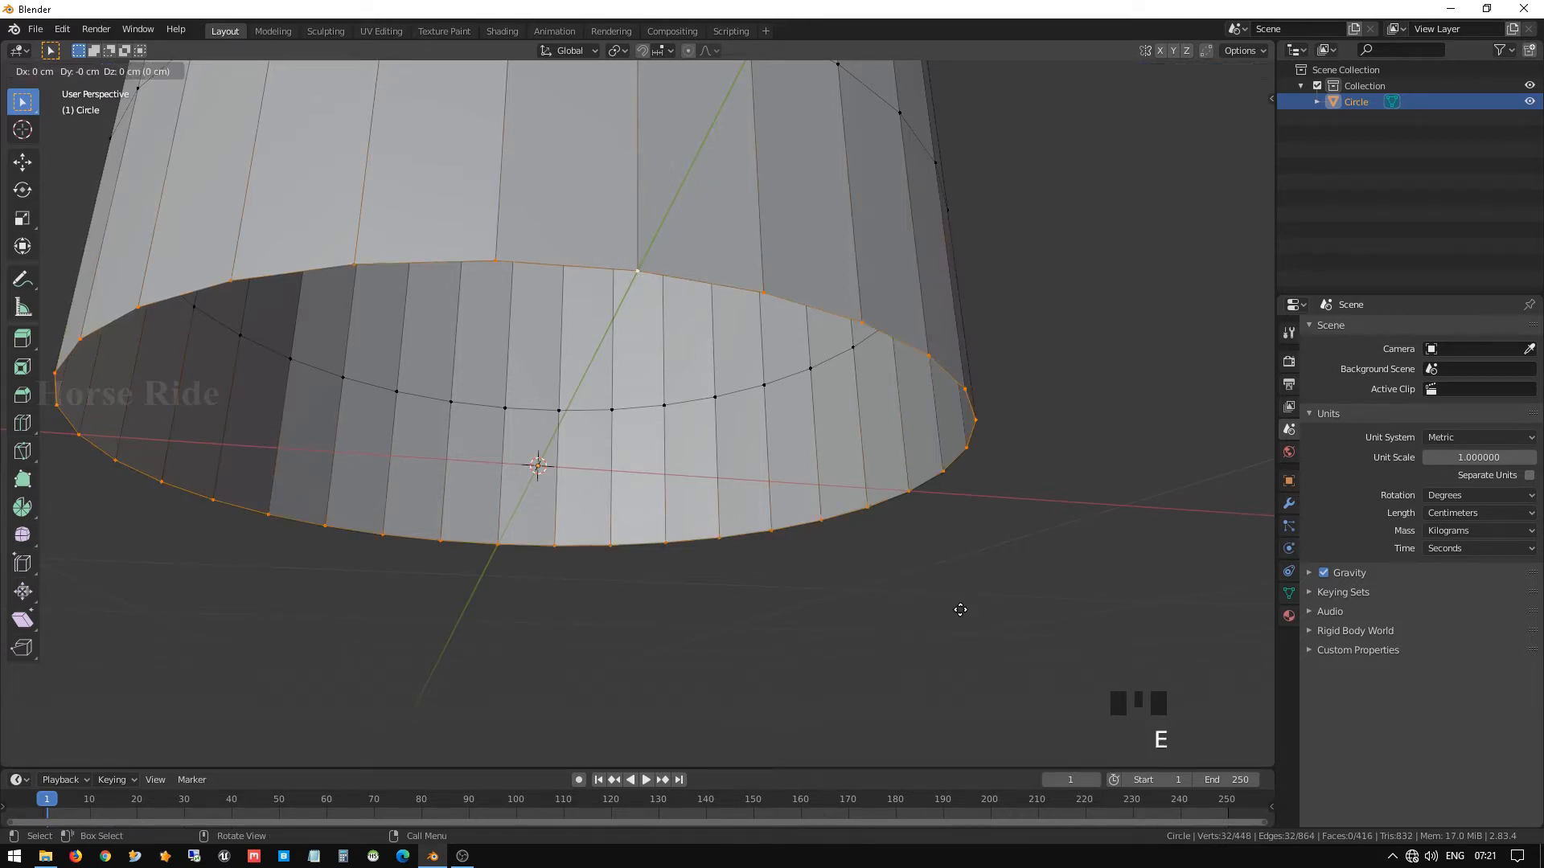
pyautogui.press('s')
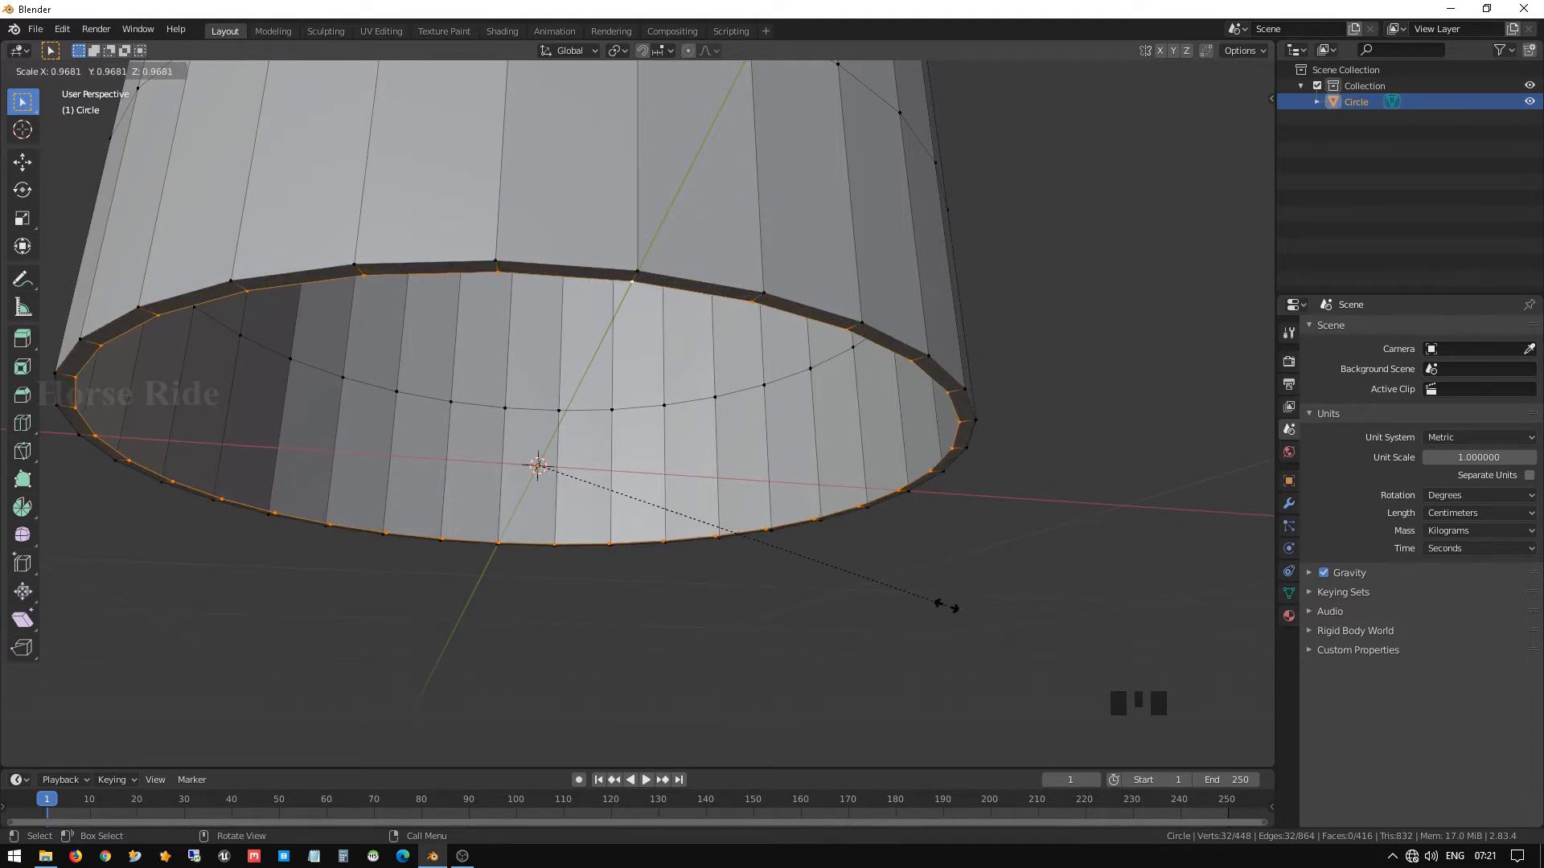
pyautogui.click(946, 605)
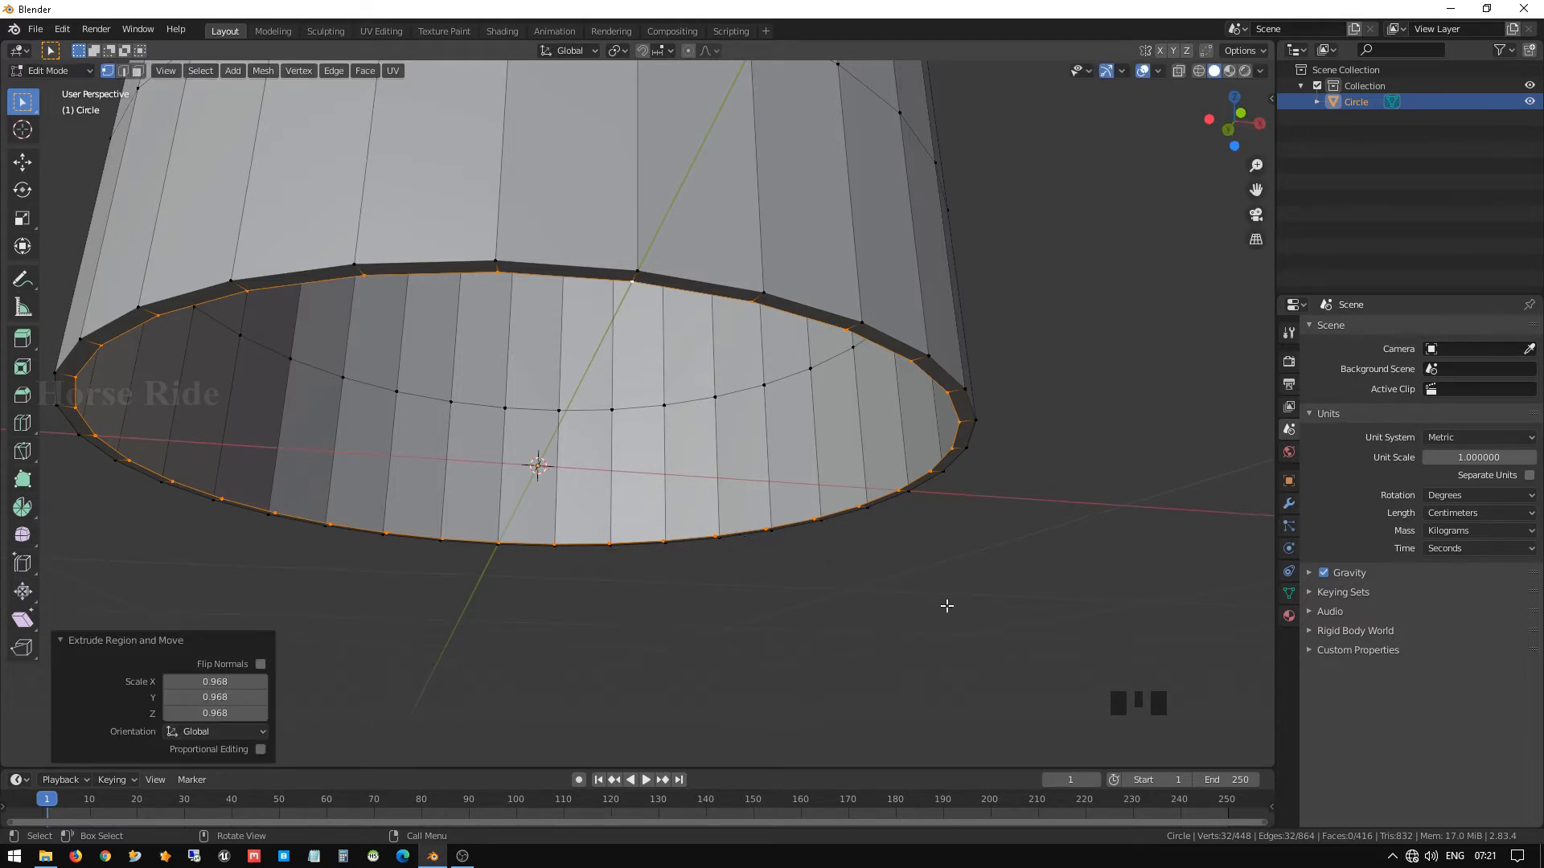
# Extrude the rim's inner loop about 4.2 cm up into the body along Z and scale it to about 0.941, then 0.990.
pyautogui.press('e')
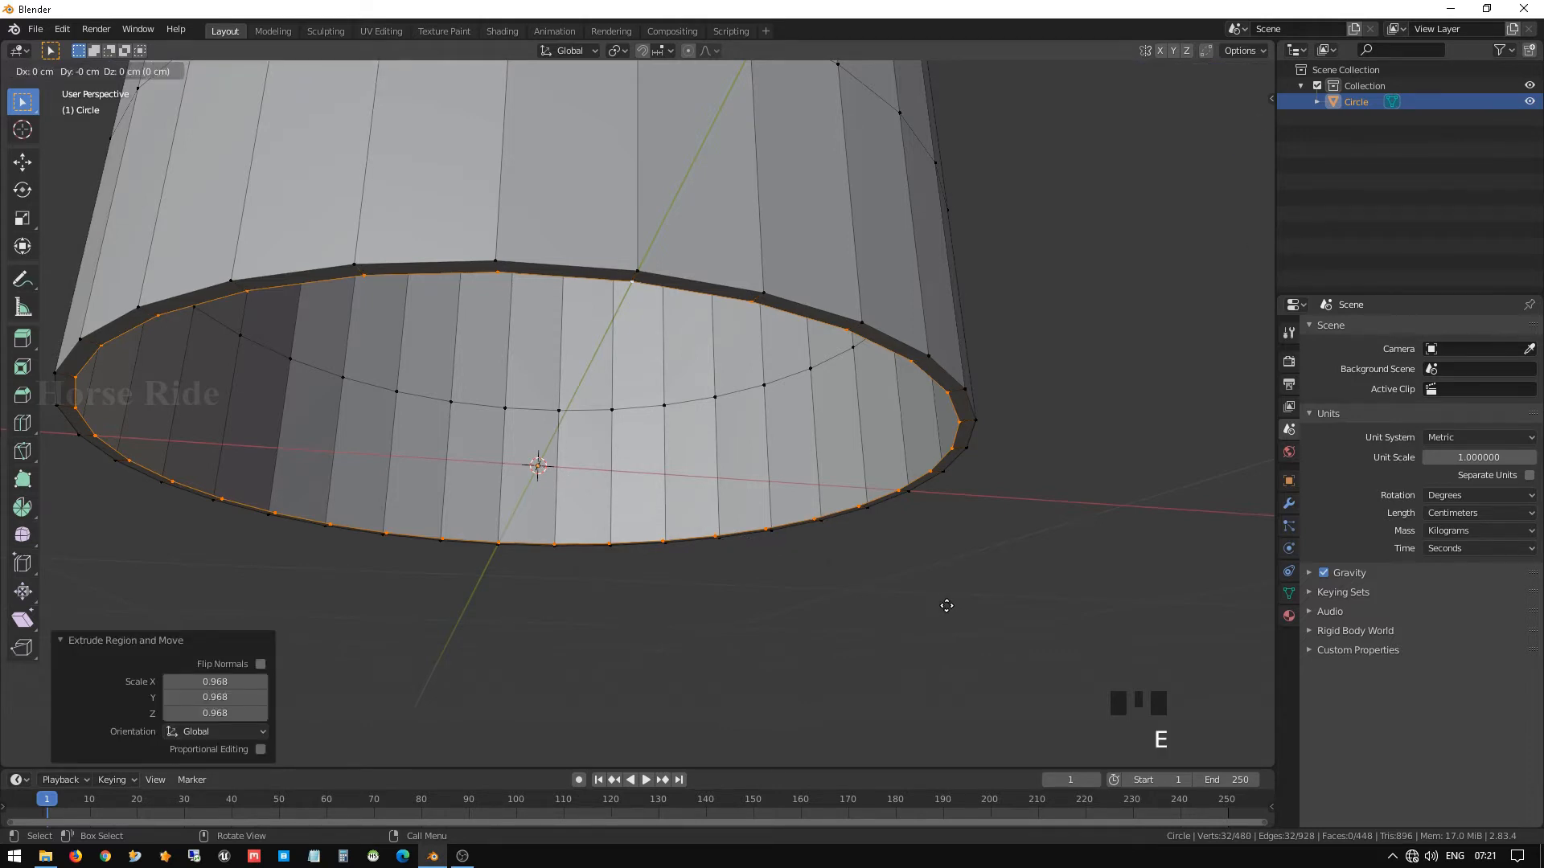
pyautogui.press('z')
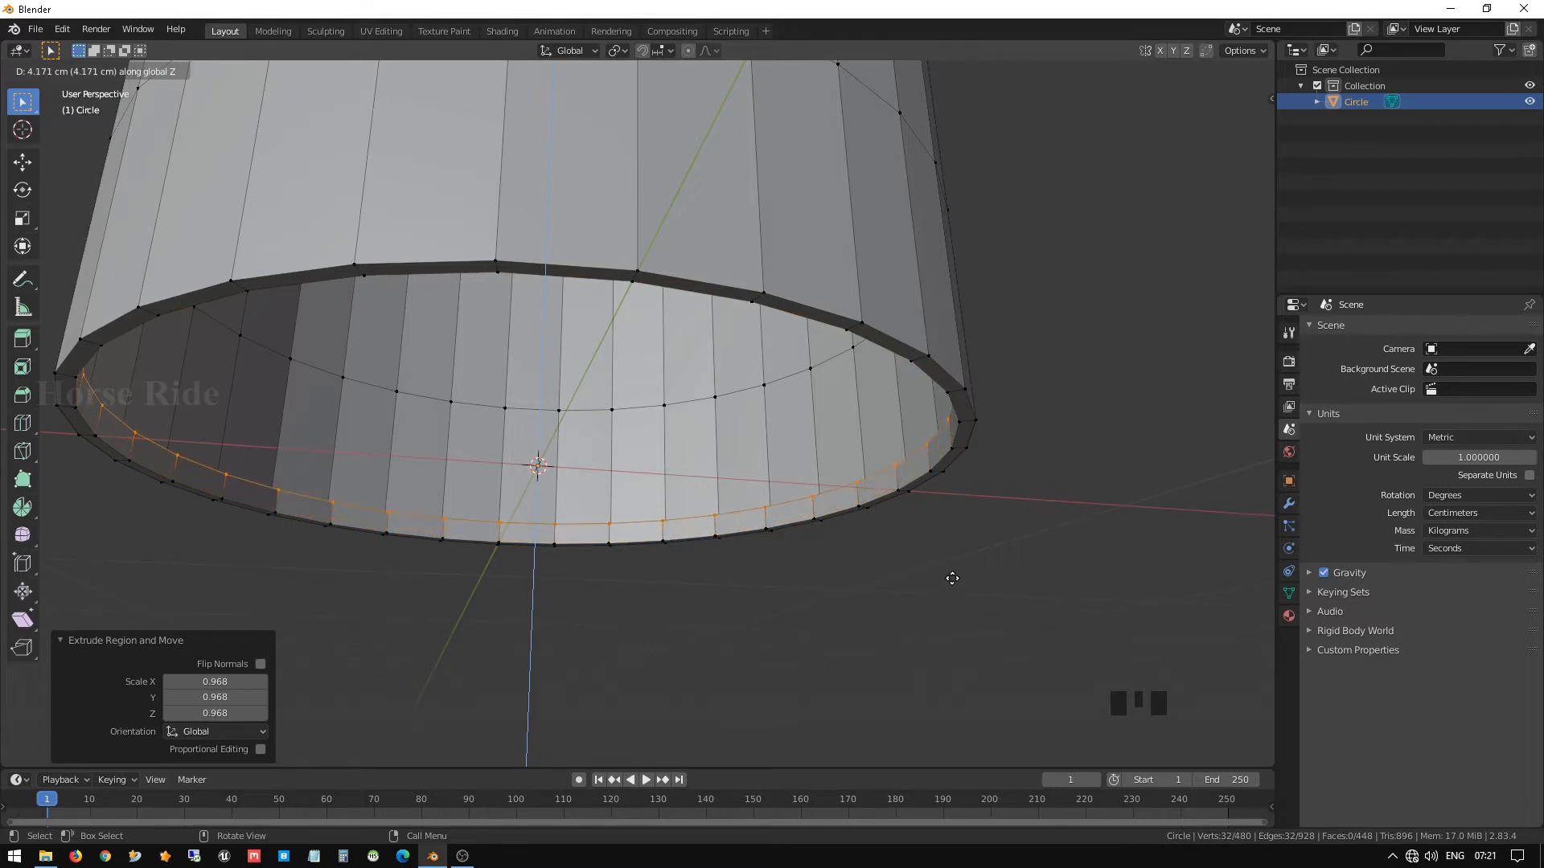
pyautogui.click(952, 578)
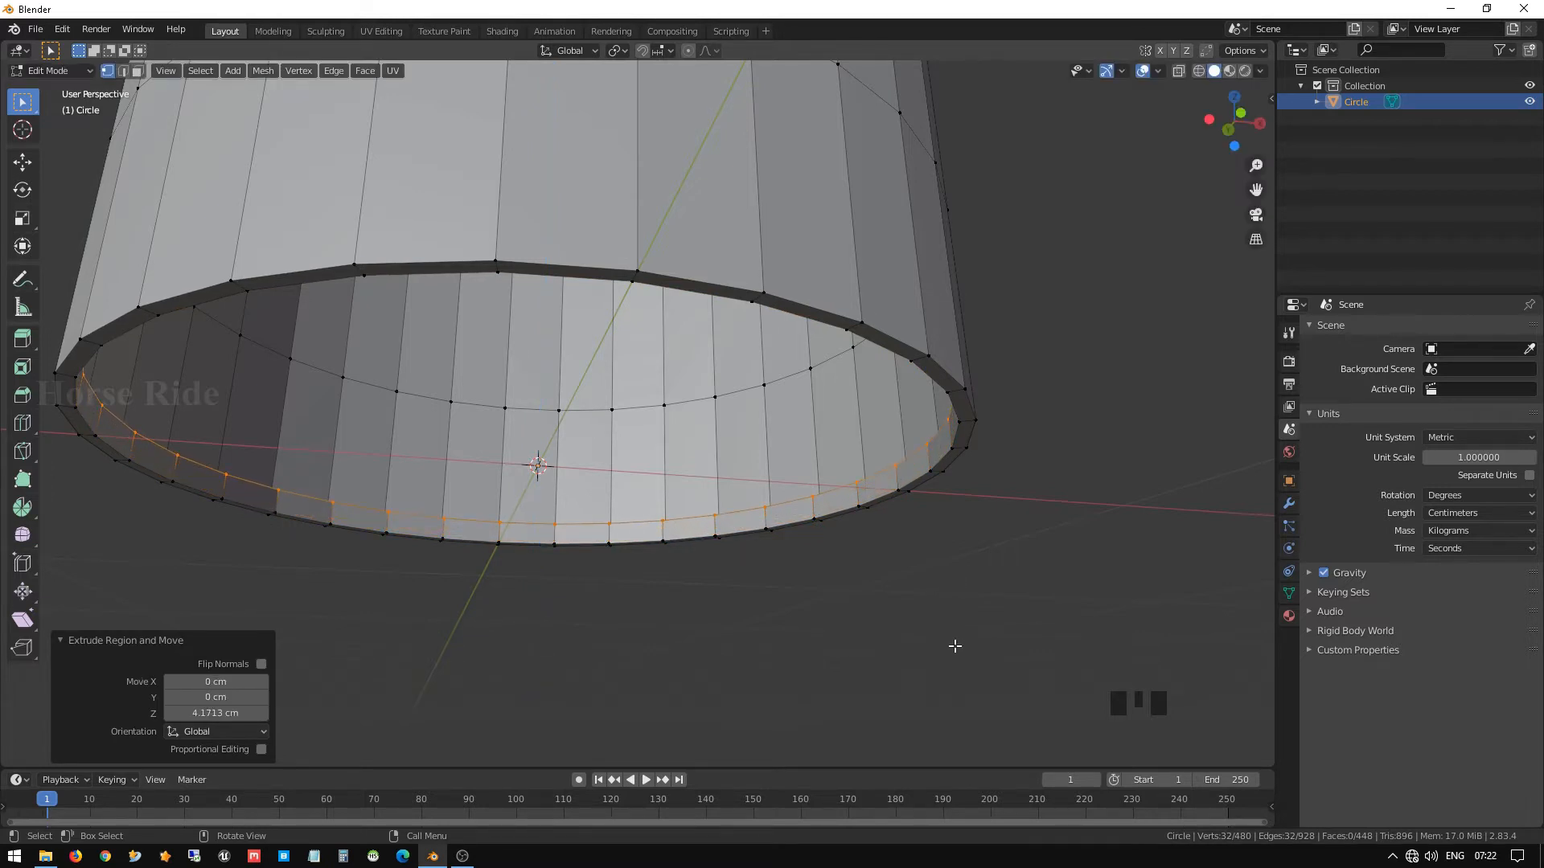
pyautogui.press('s')
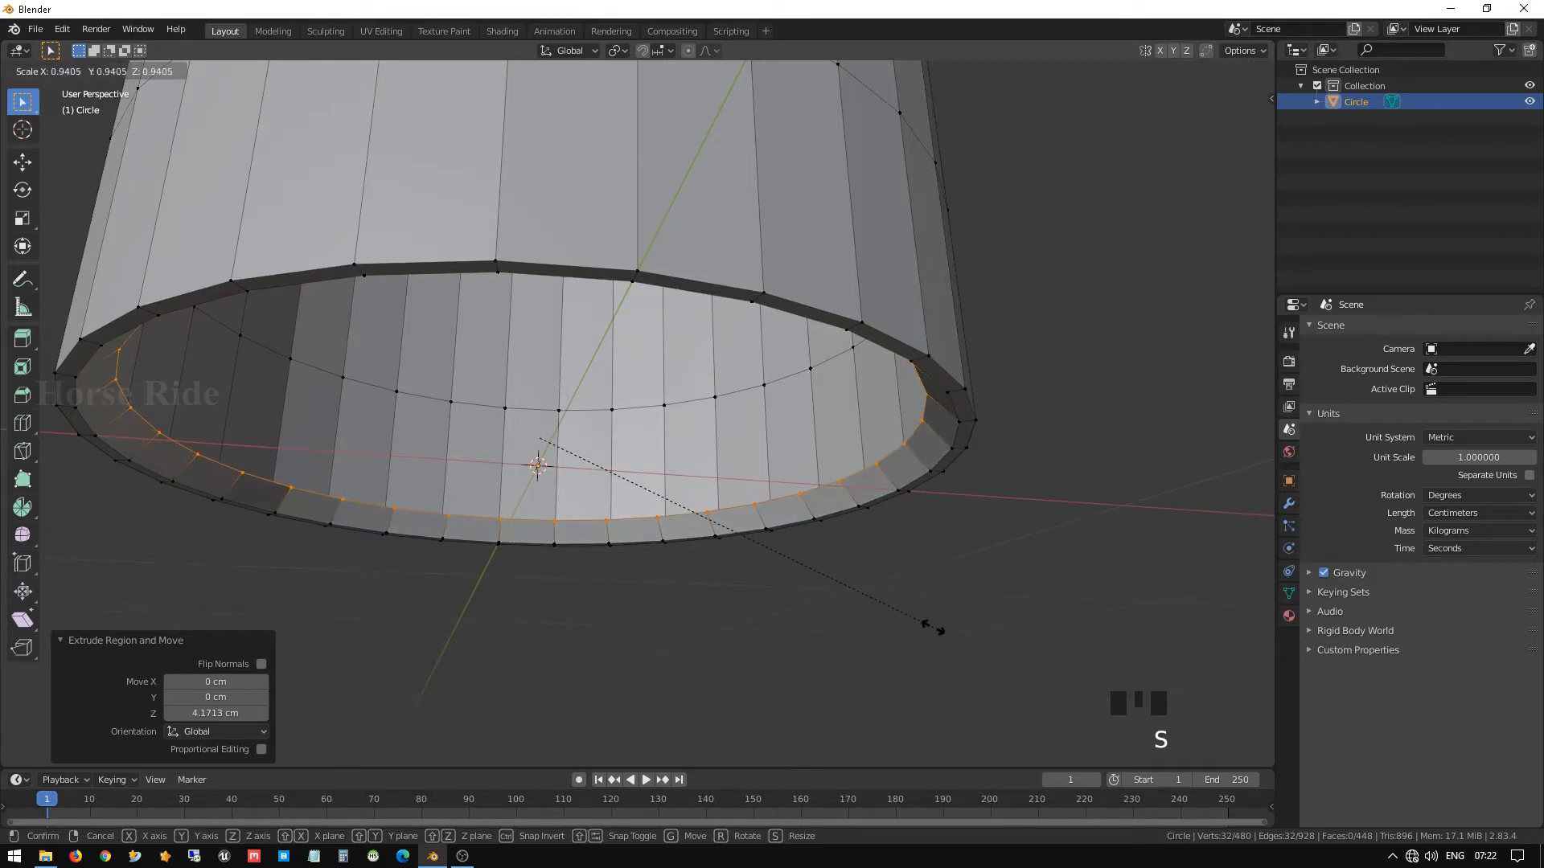
pyautogui.click(931, 629)
pyautogui.moveTo(930, 630); pyautogui.dragTo(907, 420, button='middle')
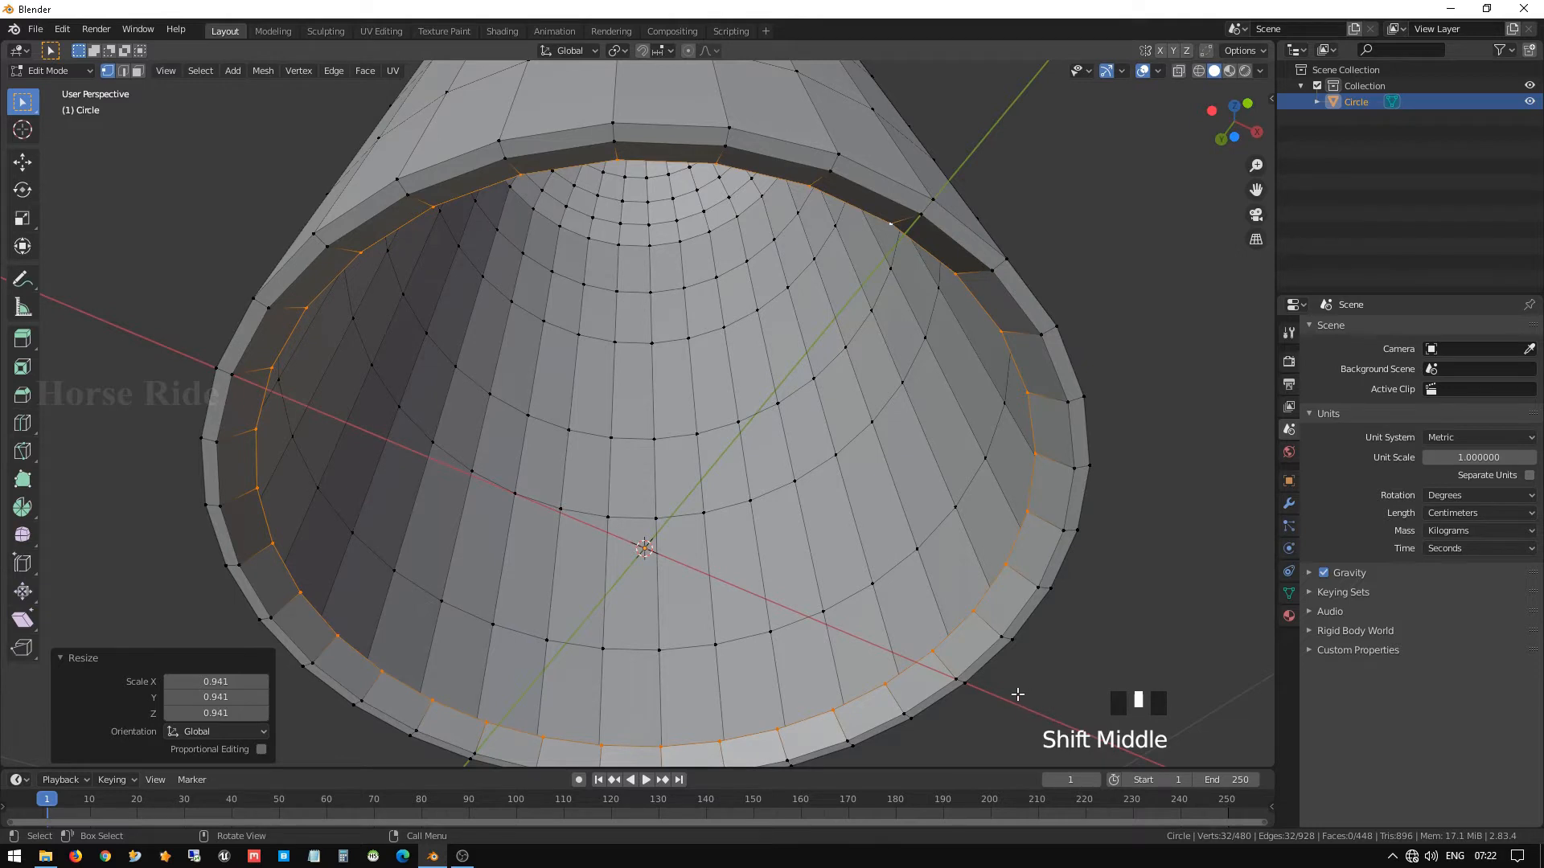
pyautogui.press('s')
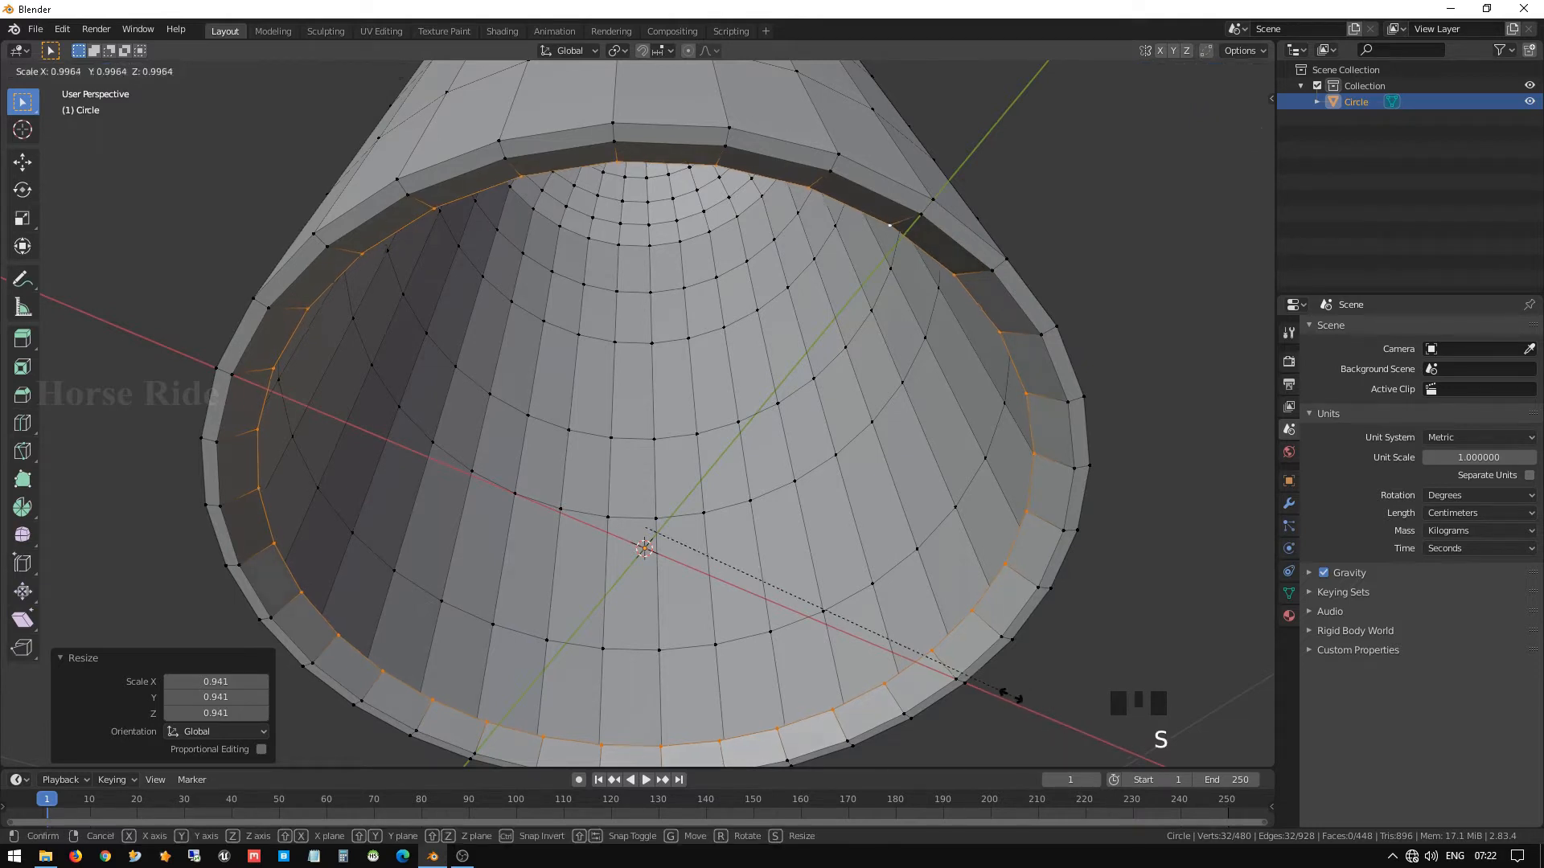
pyautogui.click(1008, 695)
# Extrude the base's inner loop about 6.1 cm upward and scale it to about 0.885 to start the concave bottom.
pyautogui.press('e')
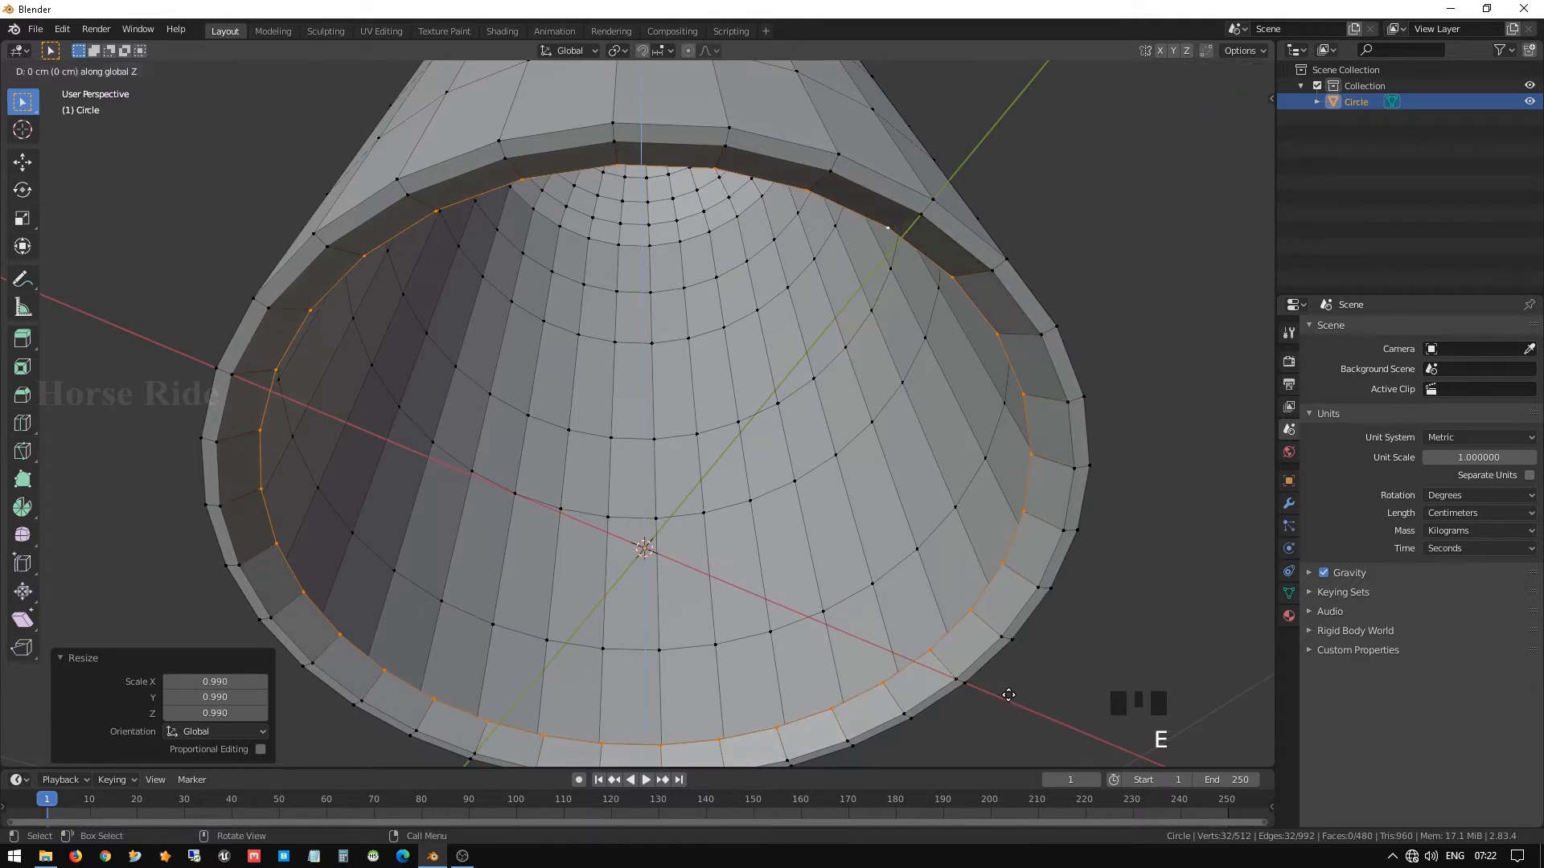
pyautogui.click(979, 667)
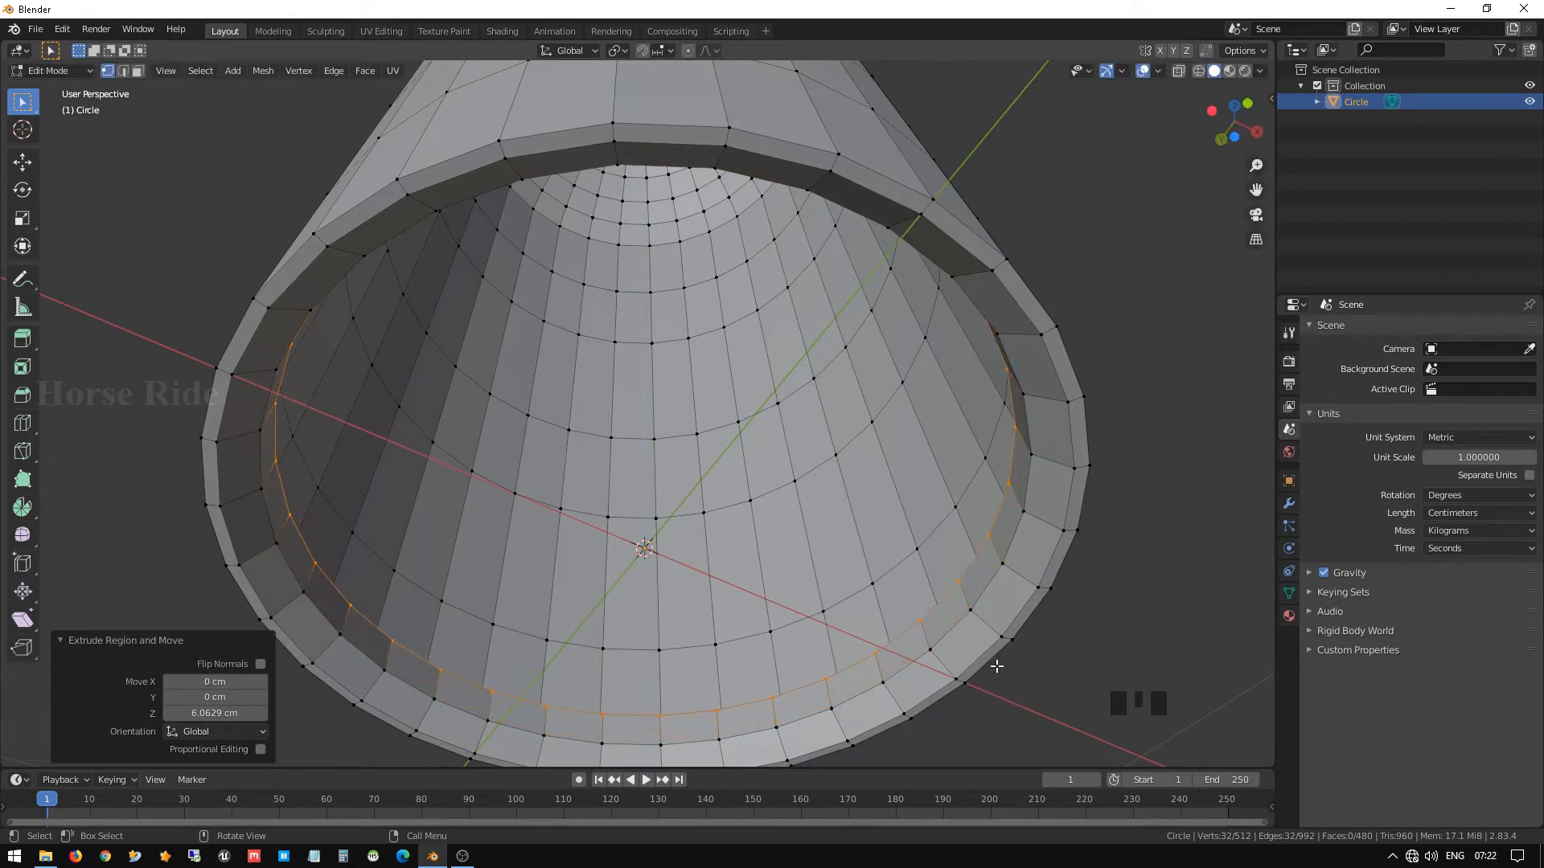
pyautogui.press('s')
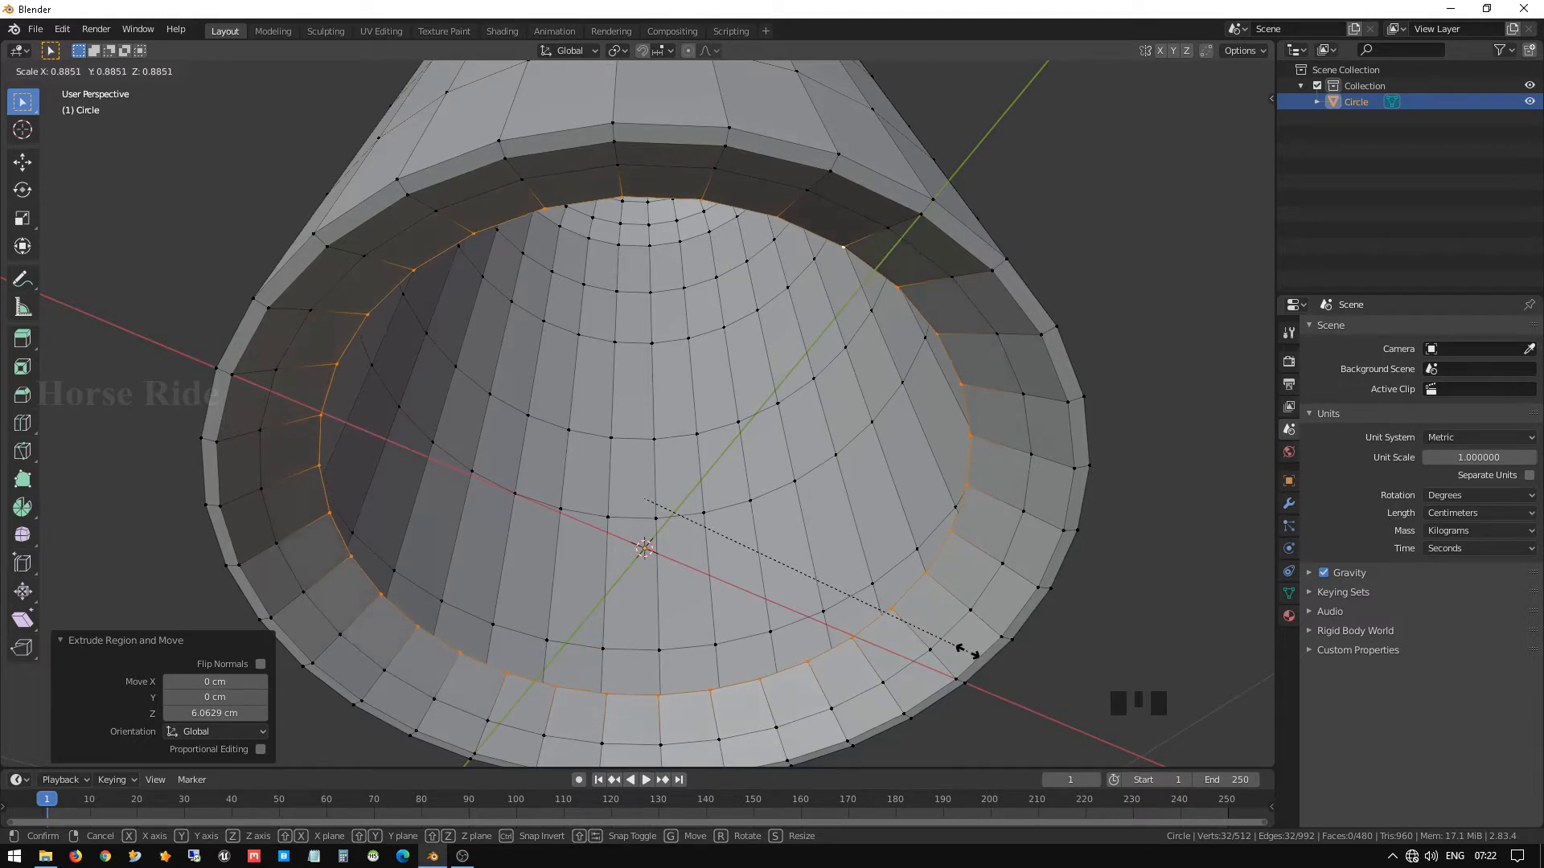
pyautogui.click(968, 651)
# Extrude the concave bottom's inner loop about 7 cm upward and scale it to about 0.805.
pyautogui.press('e')
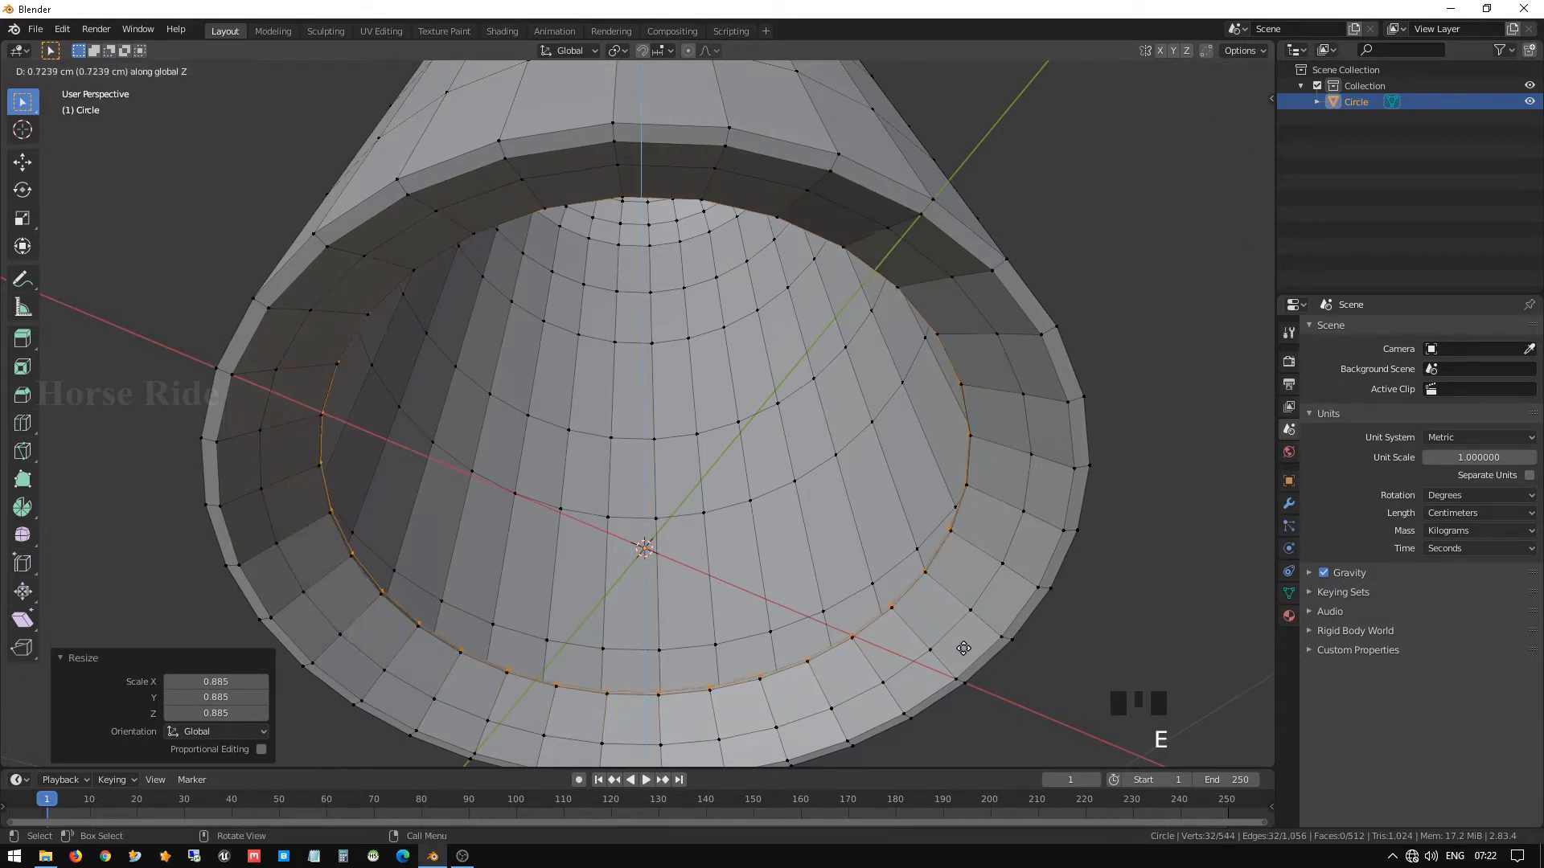
pyautogui.click(926, 621)
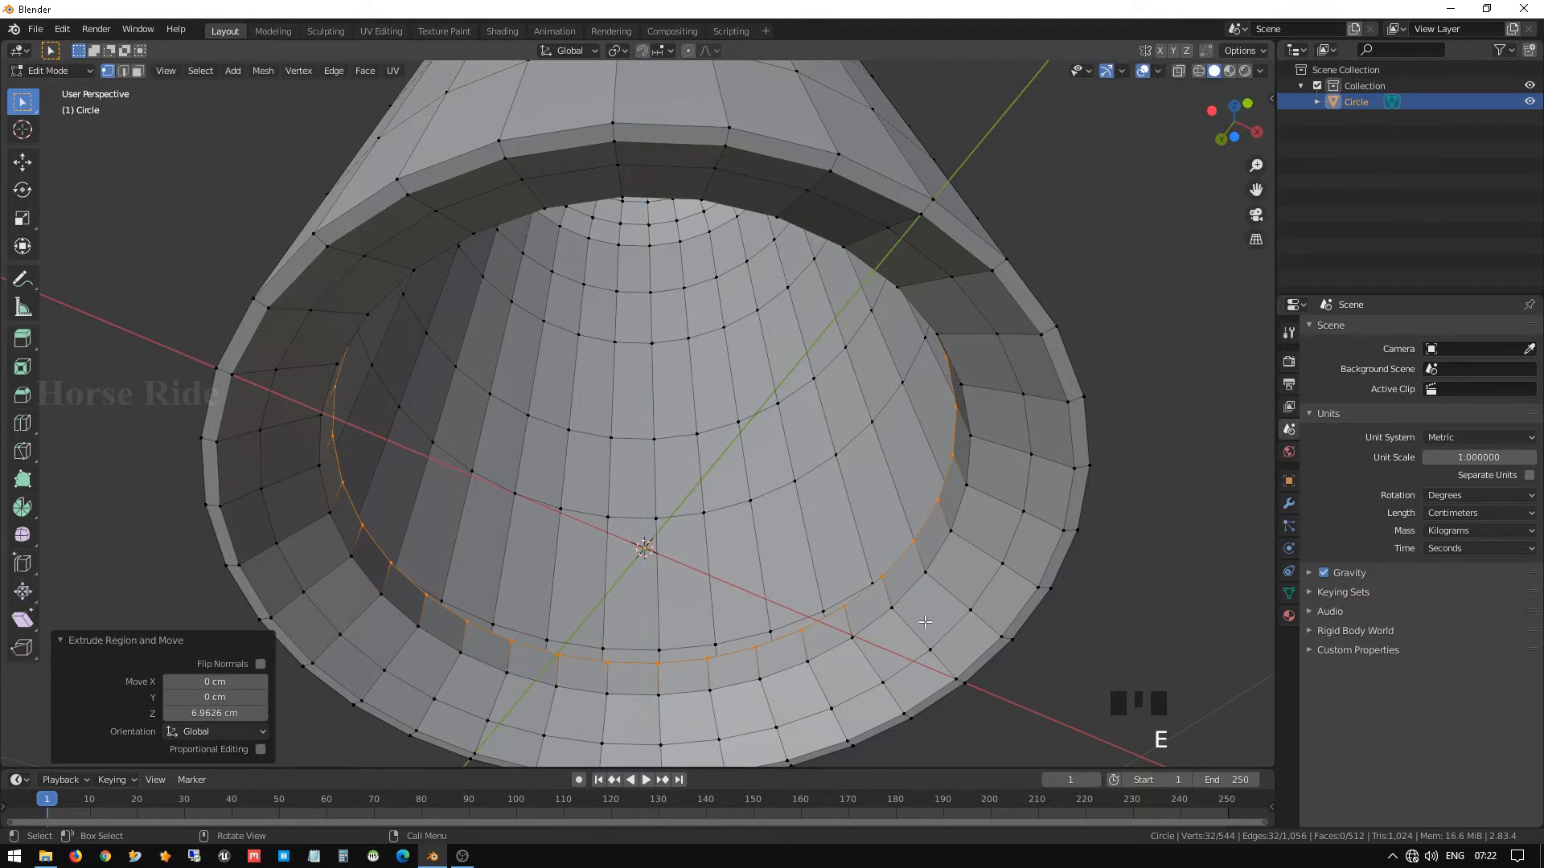
pyautogui.press('s')
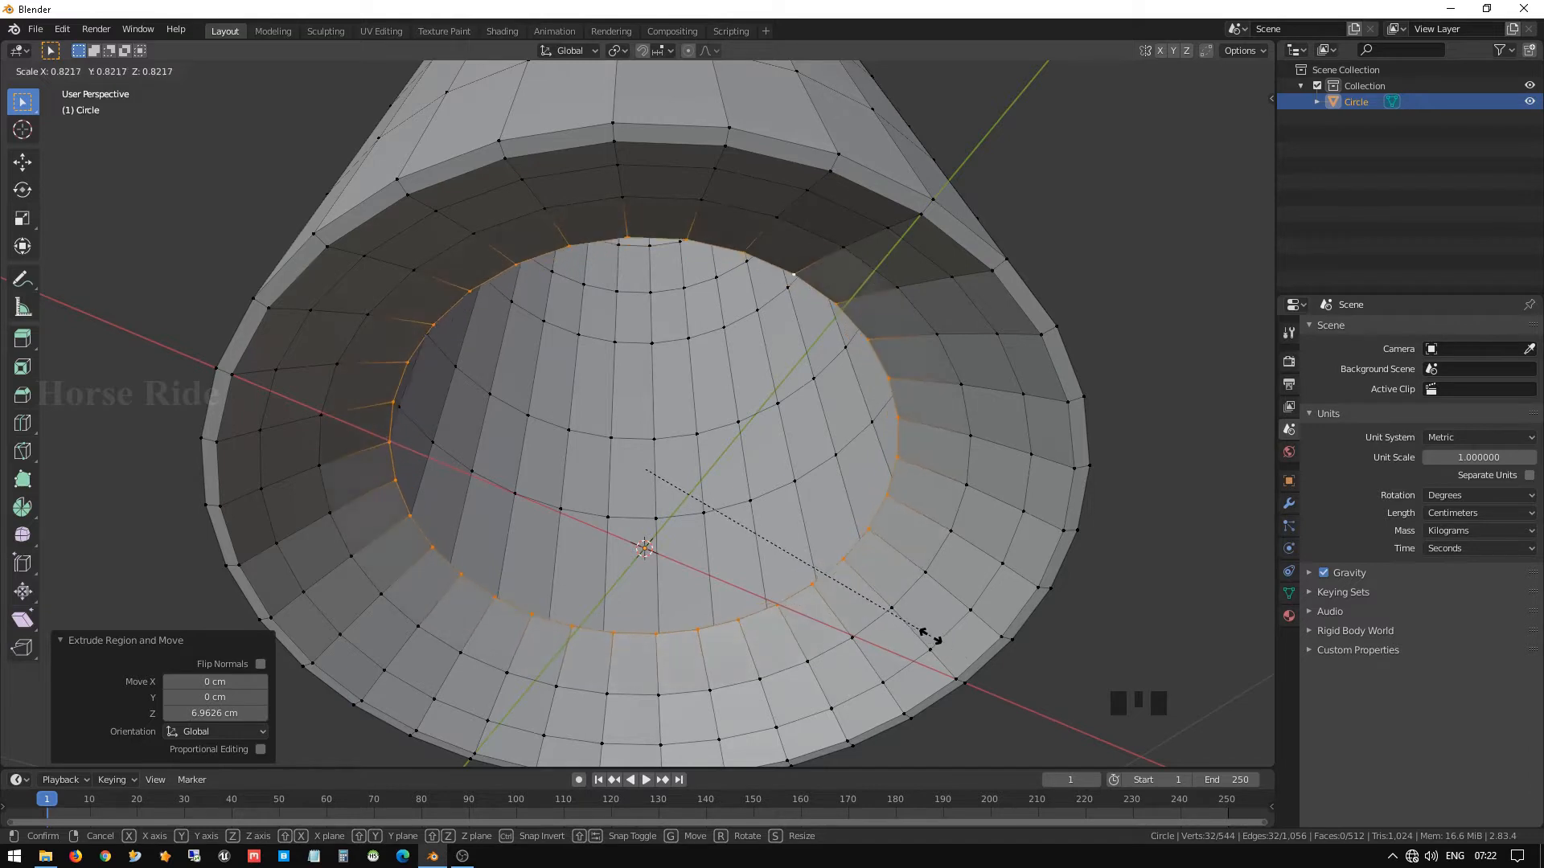
pyautogui.click(924, 632)
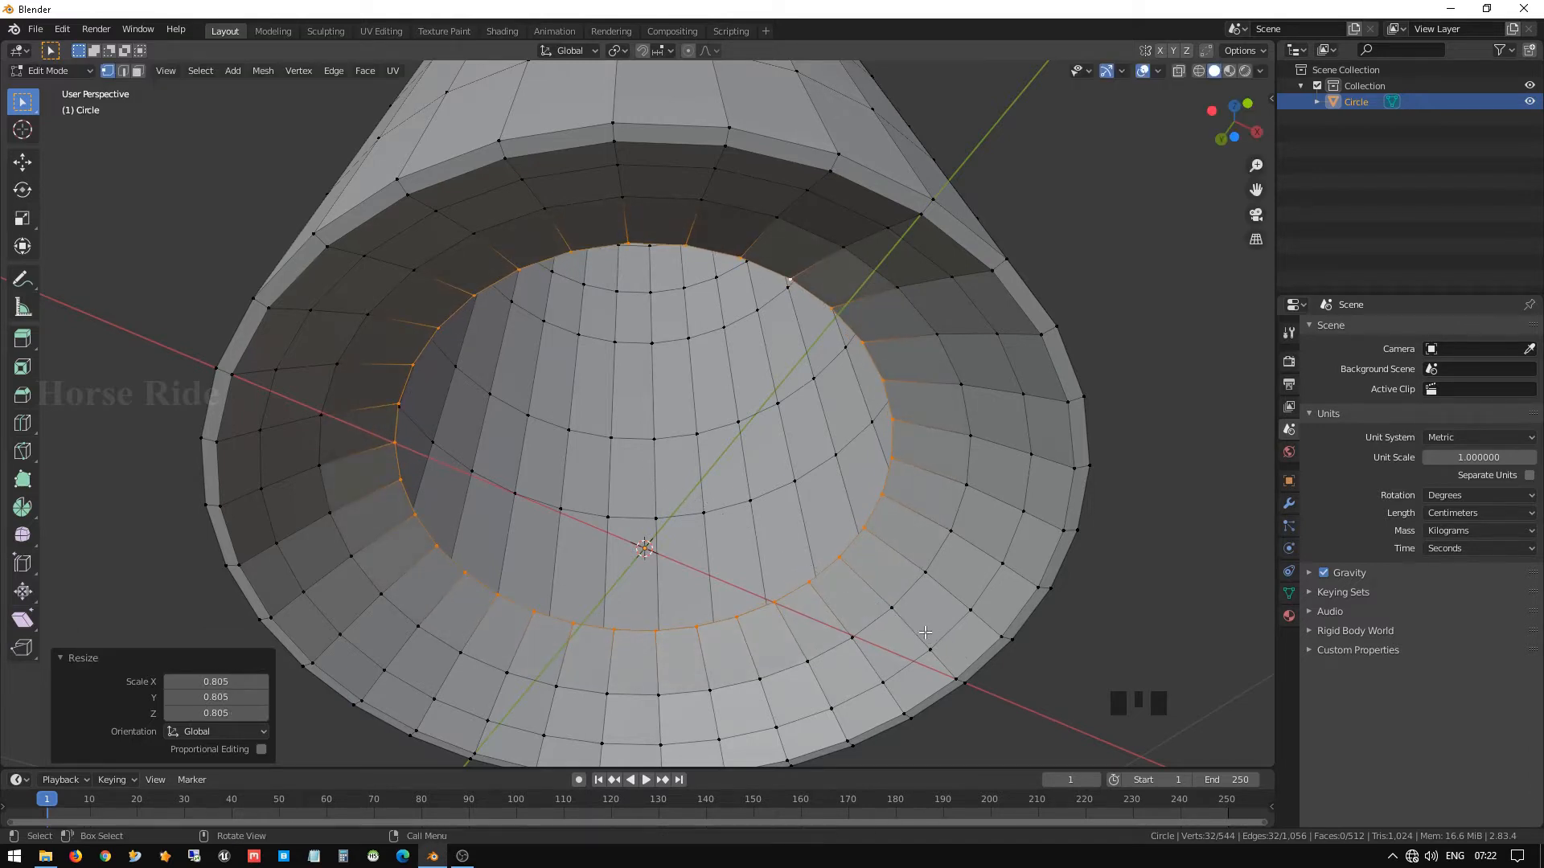
# Extrude the concave bottom's inner loop about 6.3 cm upward along Z and scale it to about 0.718.
pyautogui.press('e')
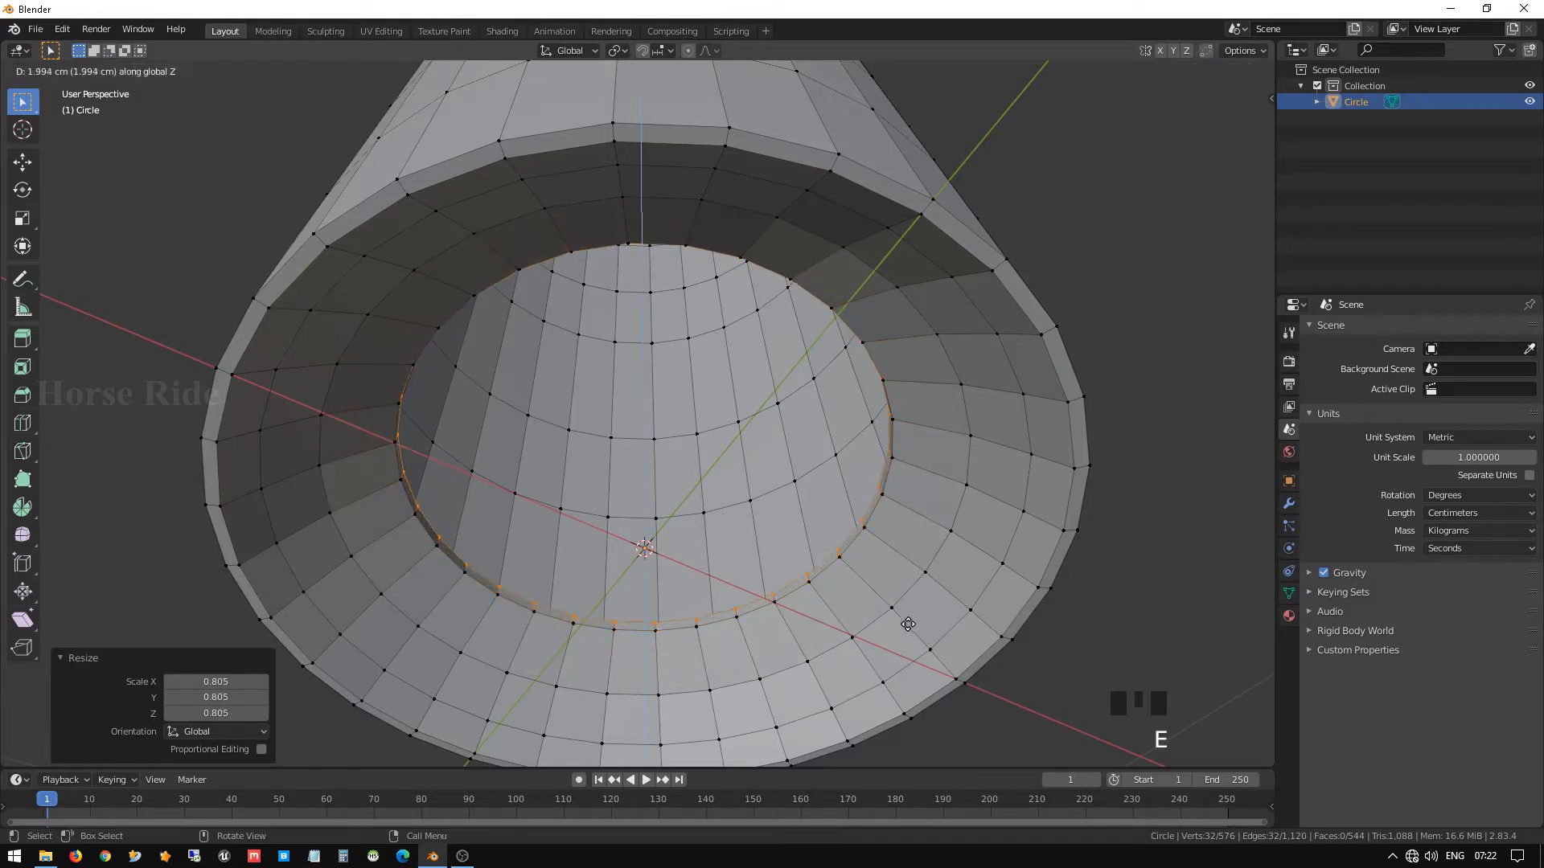
pyautogui.click(878, 608)
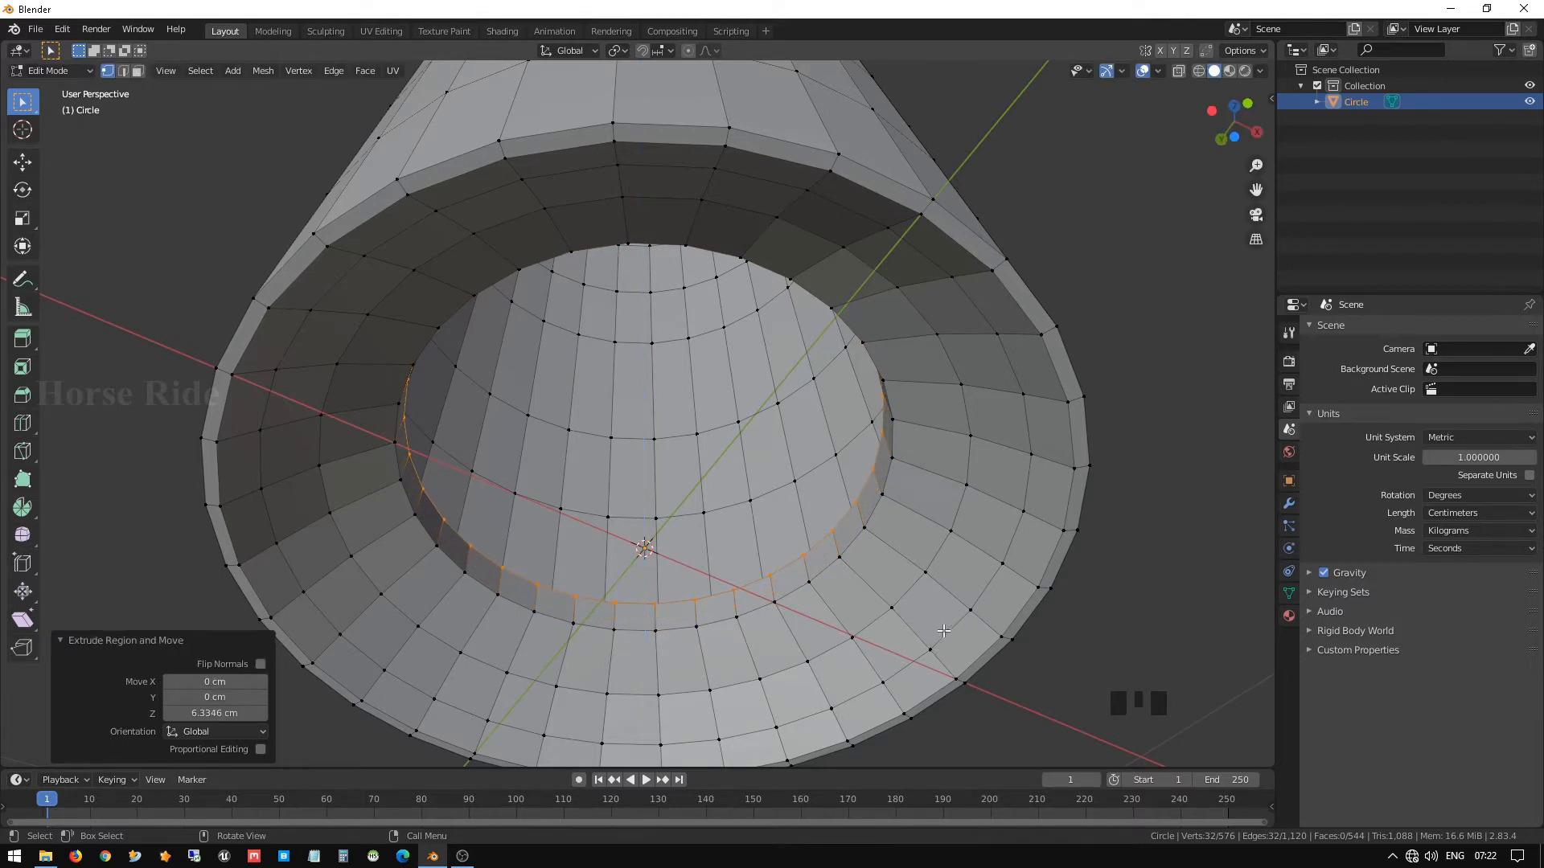
pyautogui.press('s')
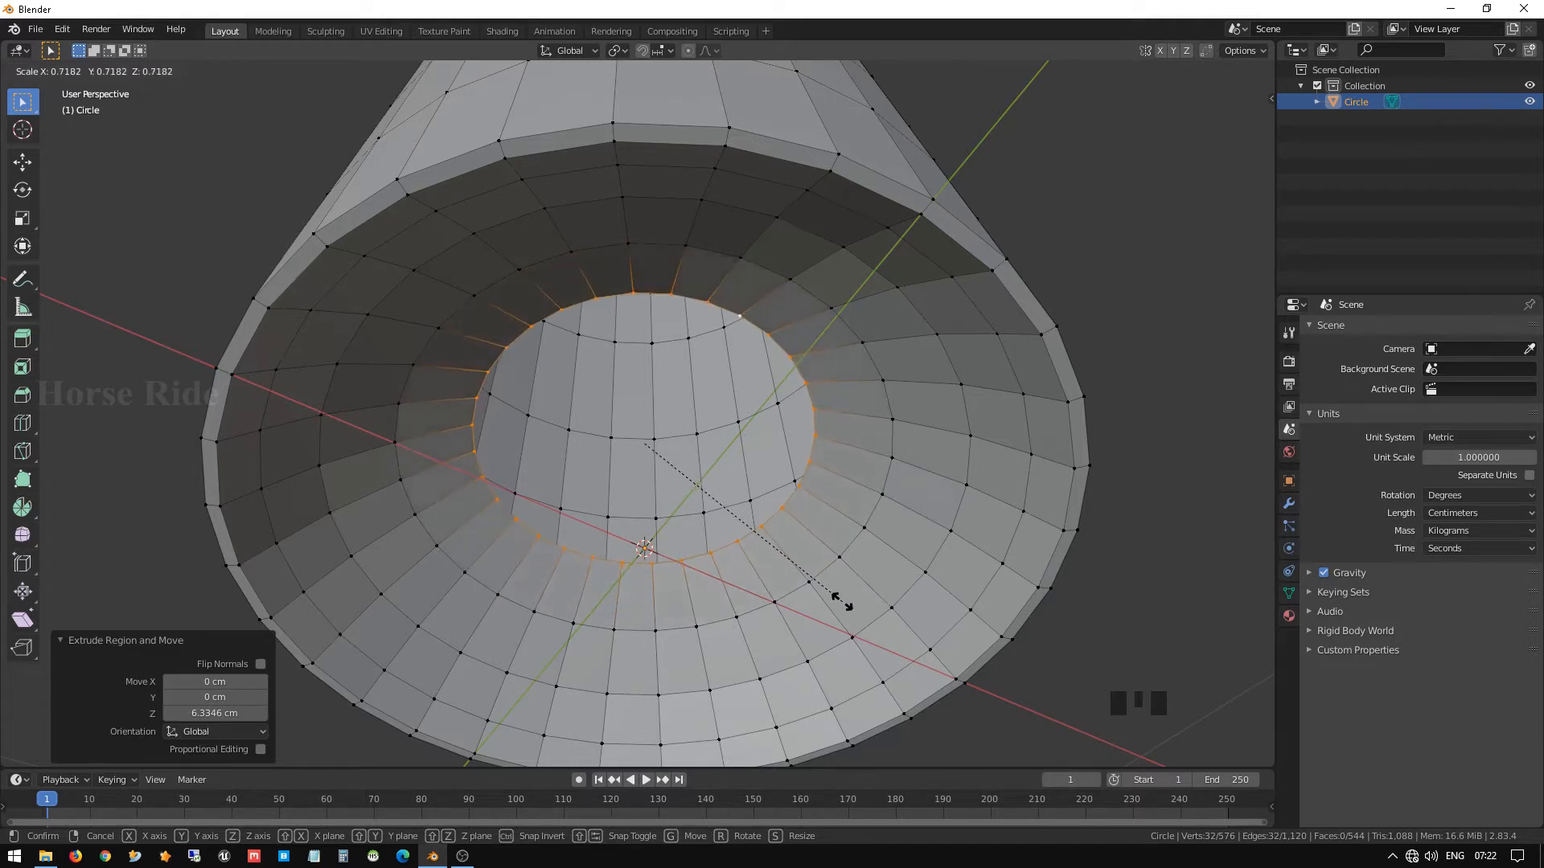
pyautogui.click(842, 601)
# Extrude the base's inner loop inward with a scale of about 0.753 and raise it about 2.5 cm along Z.
pyautogui.press('e')
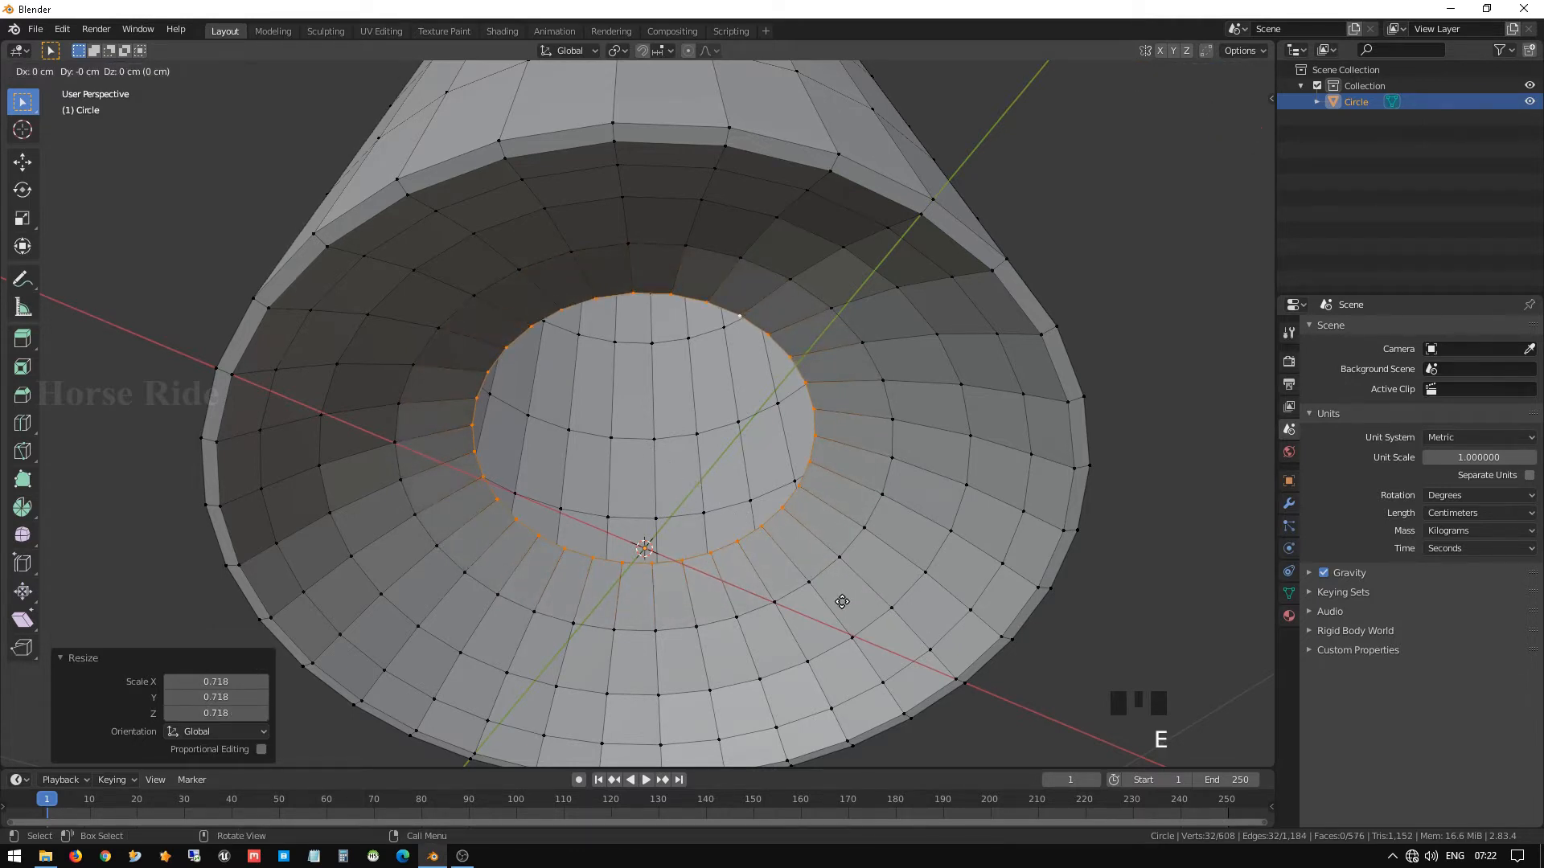
pyautogui.press('s')
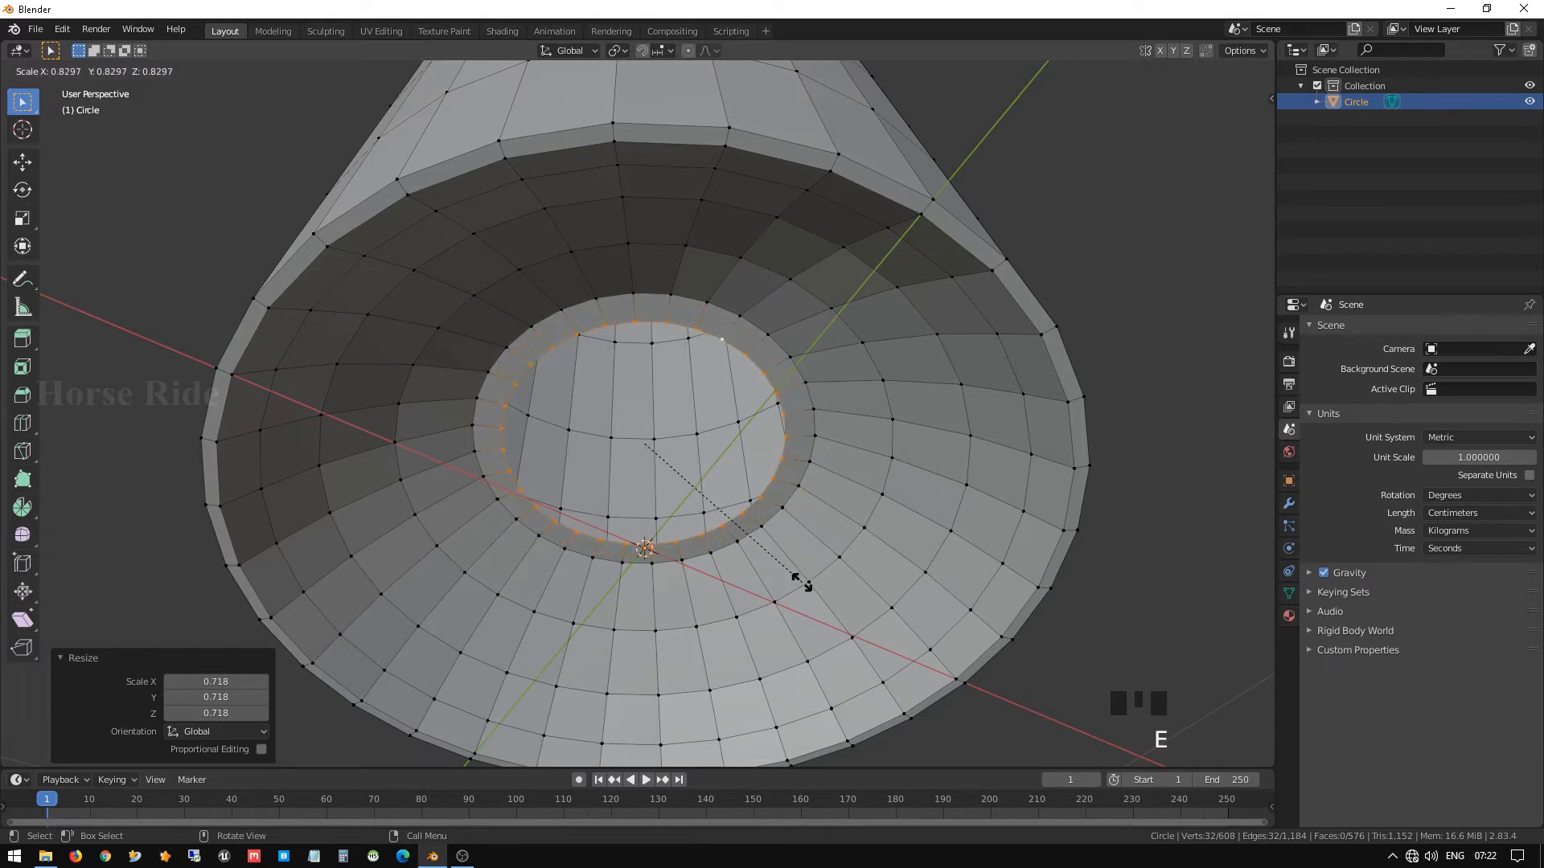
pyautogui.click(785, 572)
pyautogui.press('g')
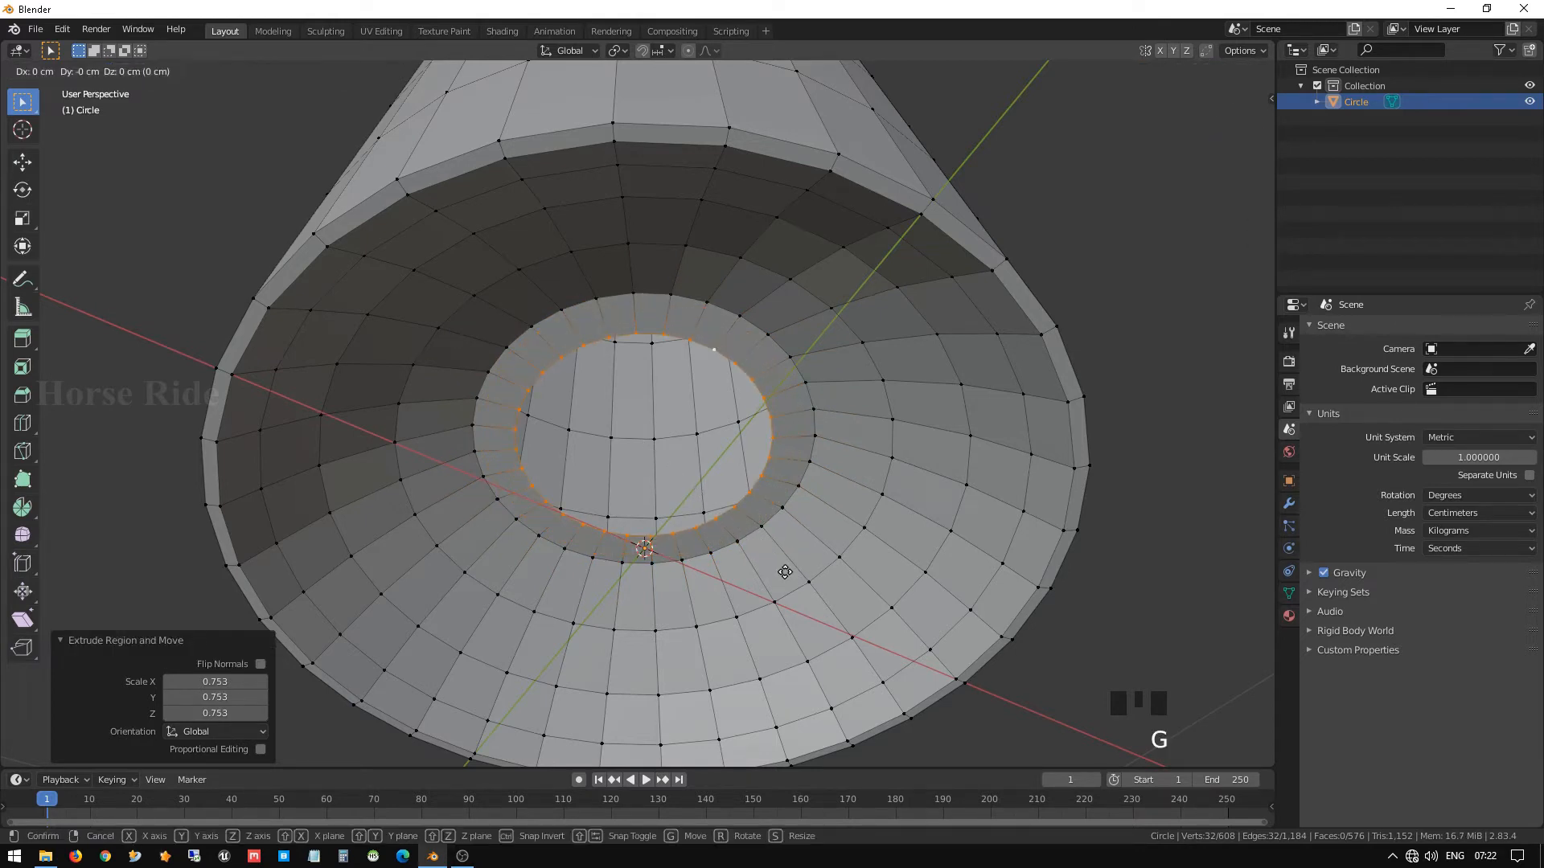
pyautogui.press('z')
pyautogui.click(787, 562)
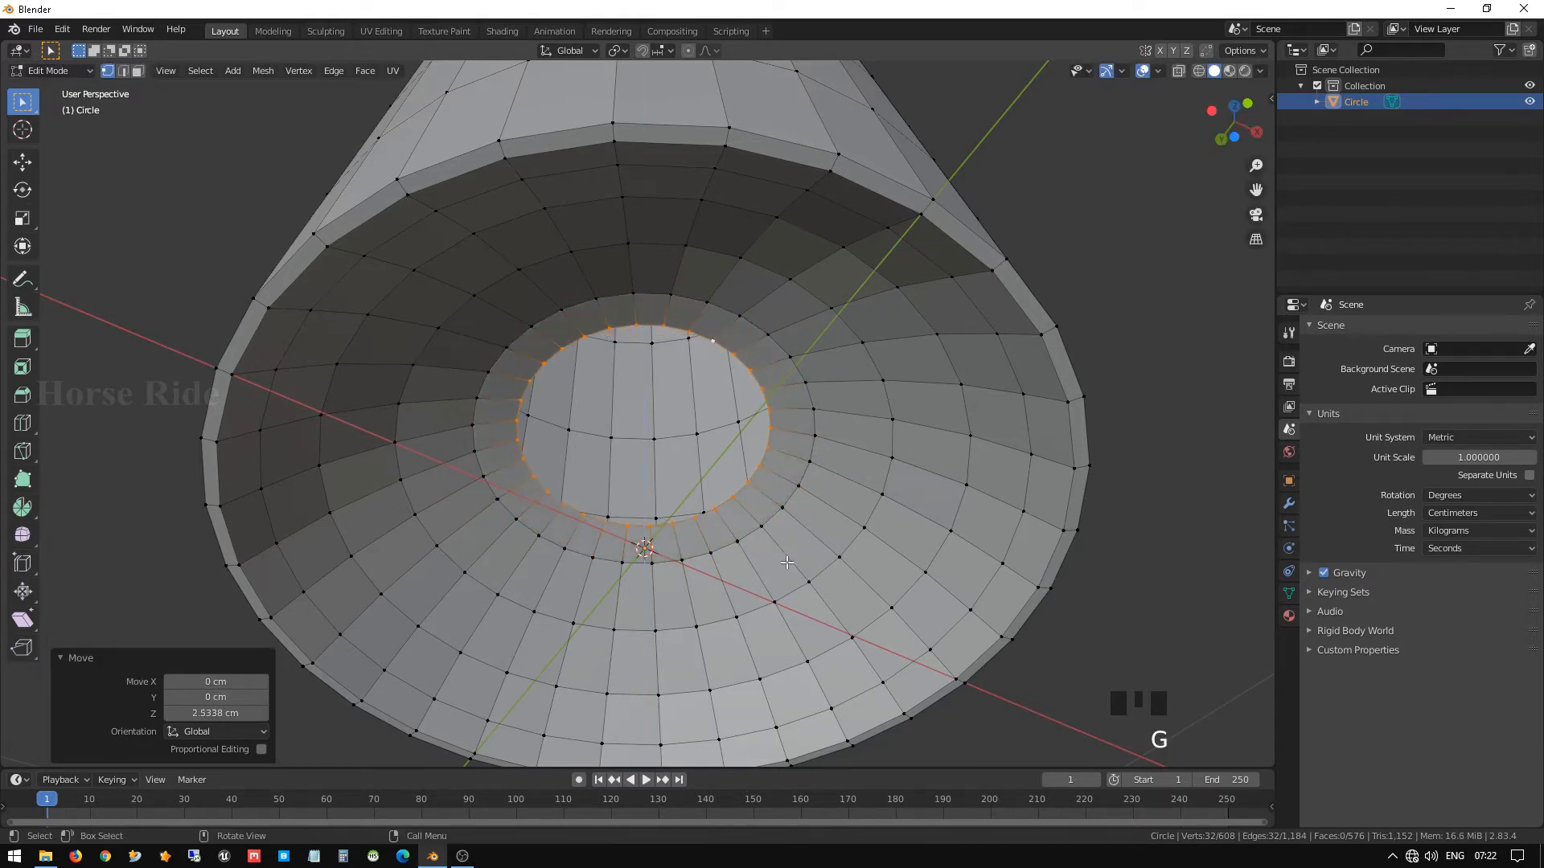
# Extrude the innermost base loop inward with a scale of about 0.629 and raise it about 2.4 cm along Z.
pyautogui.press('e')
pyautogui.press('s')
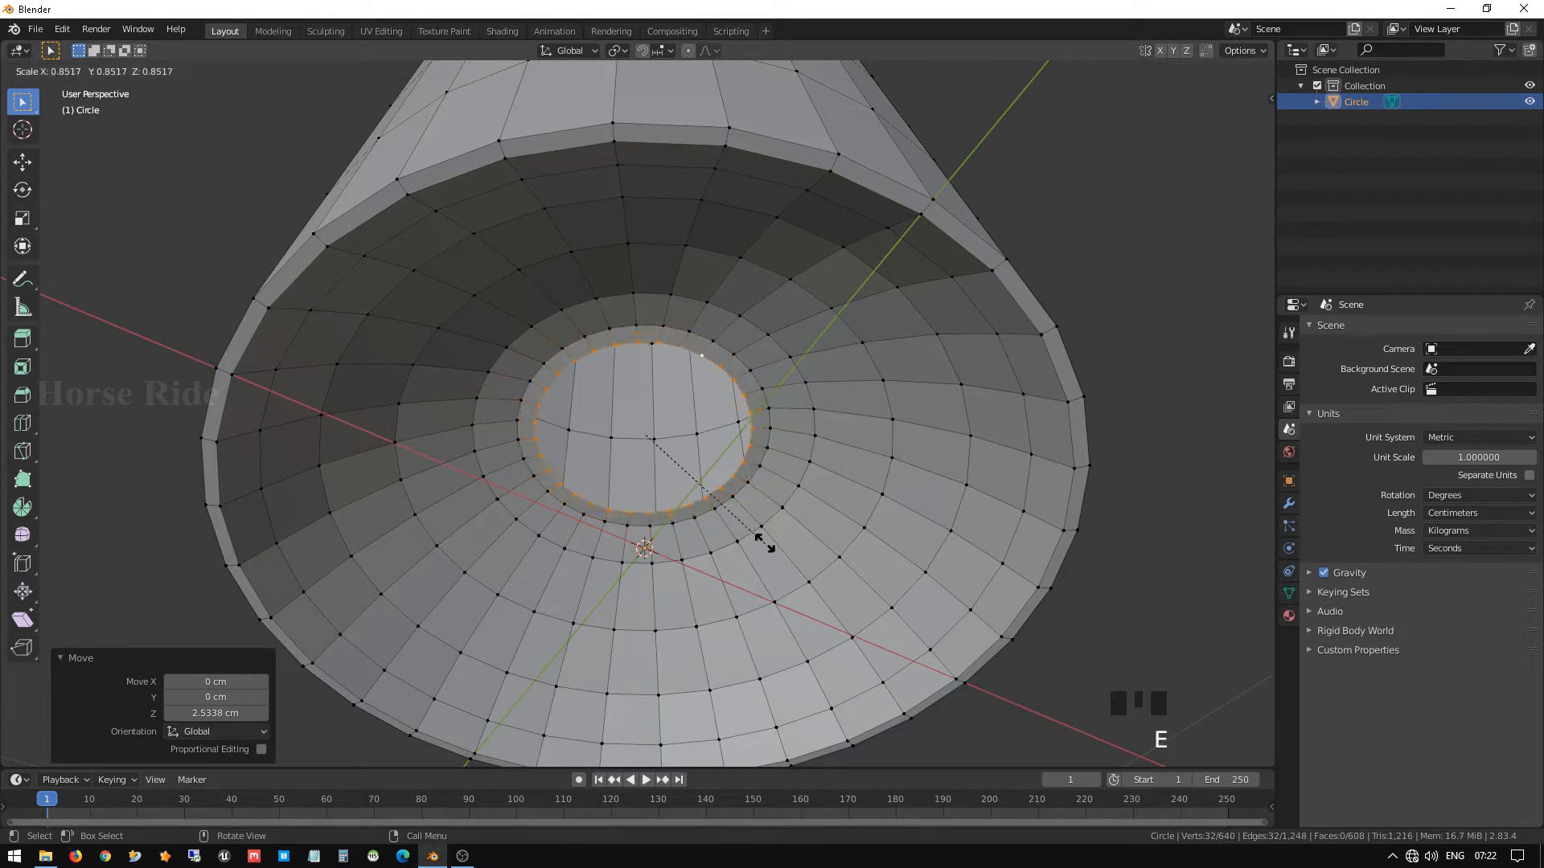
pyautogui.click(736, 510)
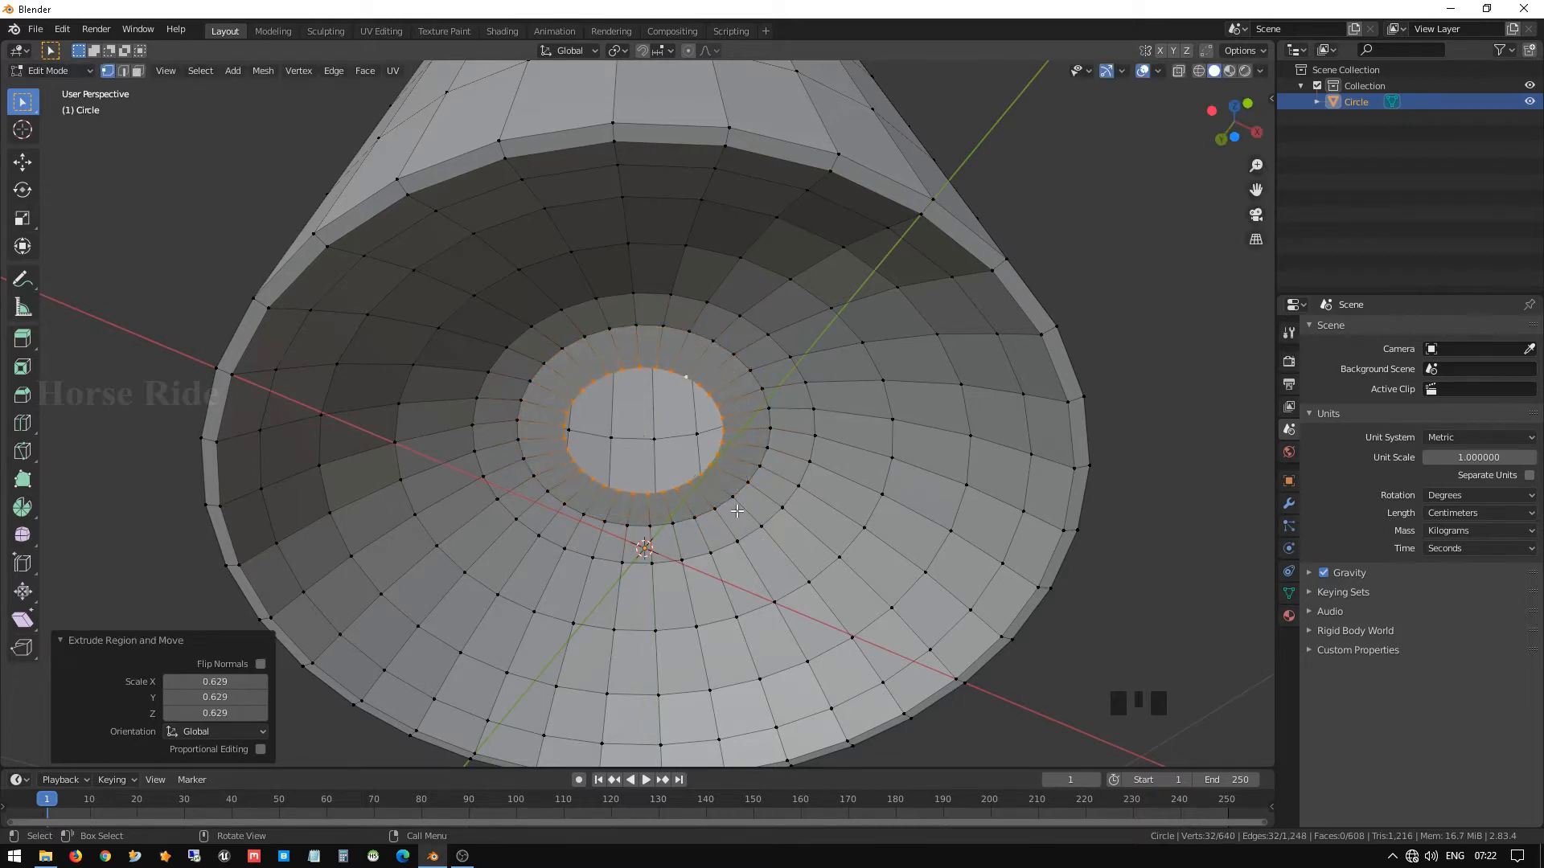
pyautogui.press('g')
pyautogui.press('z')
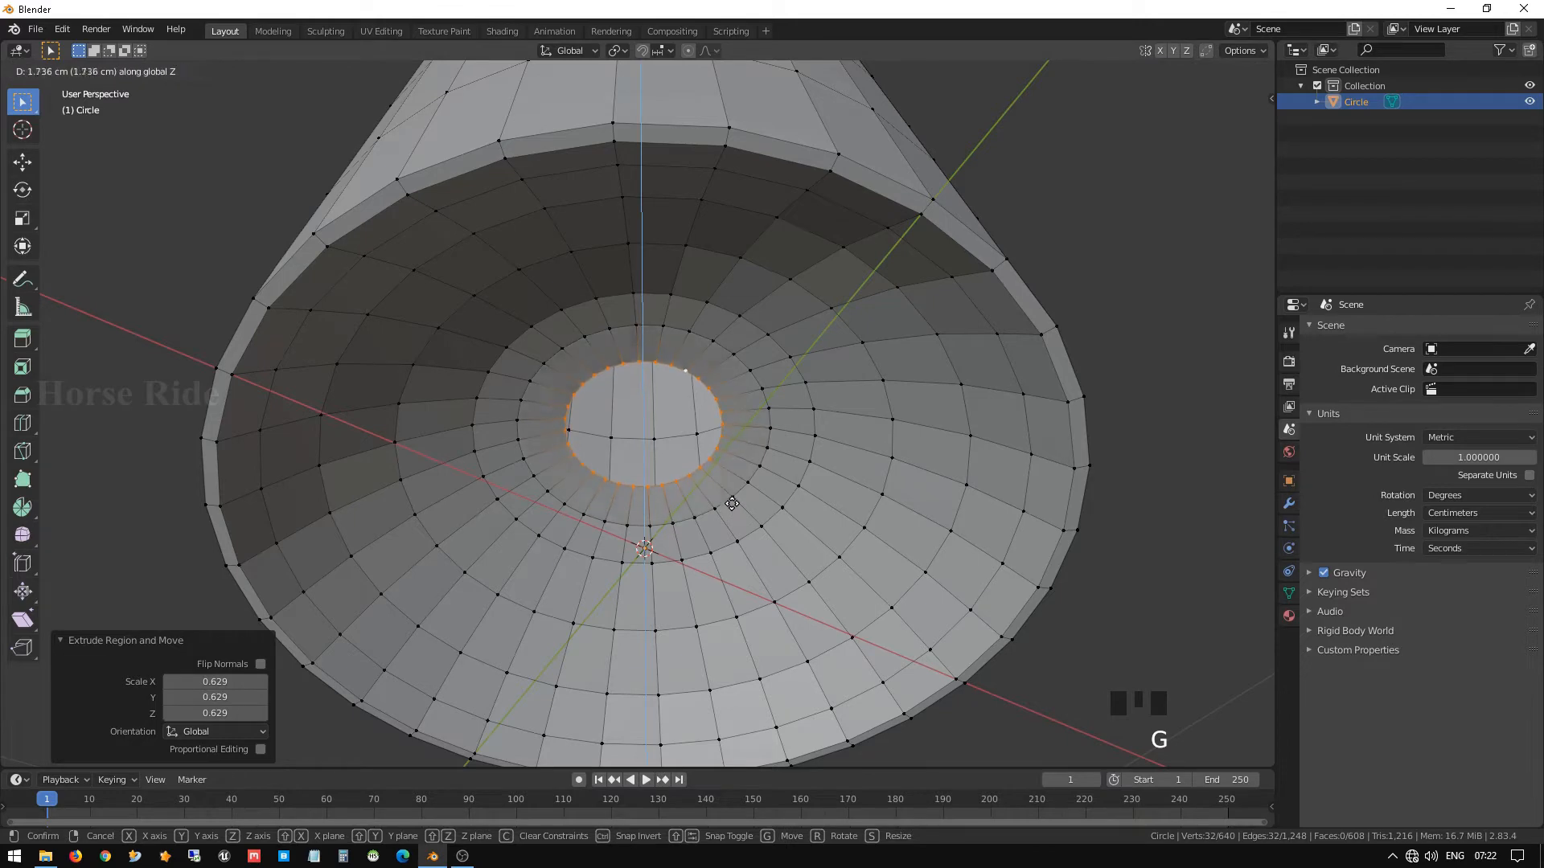
pyautogui.click(732, 502)
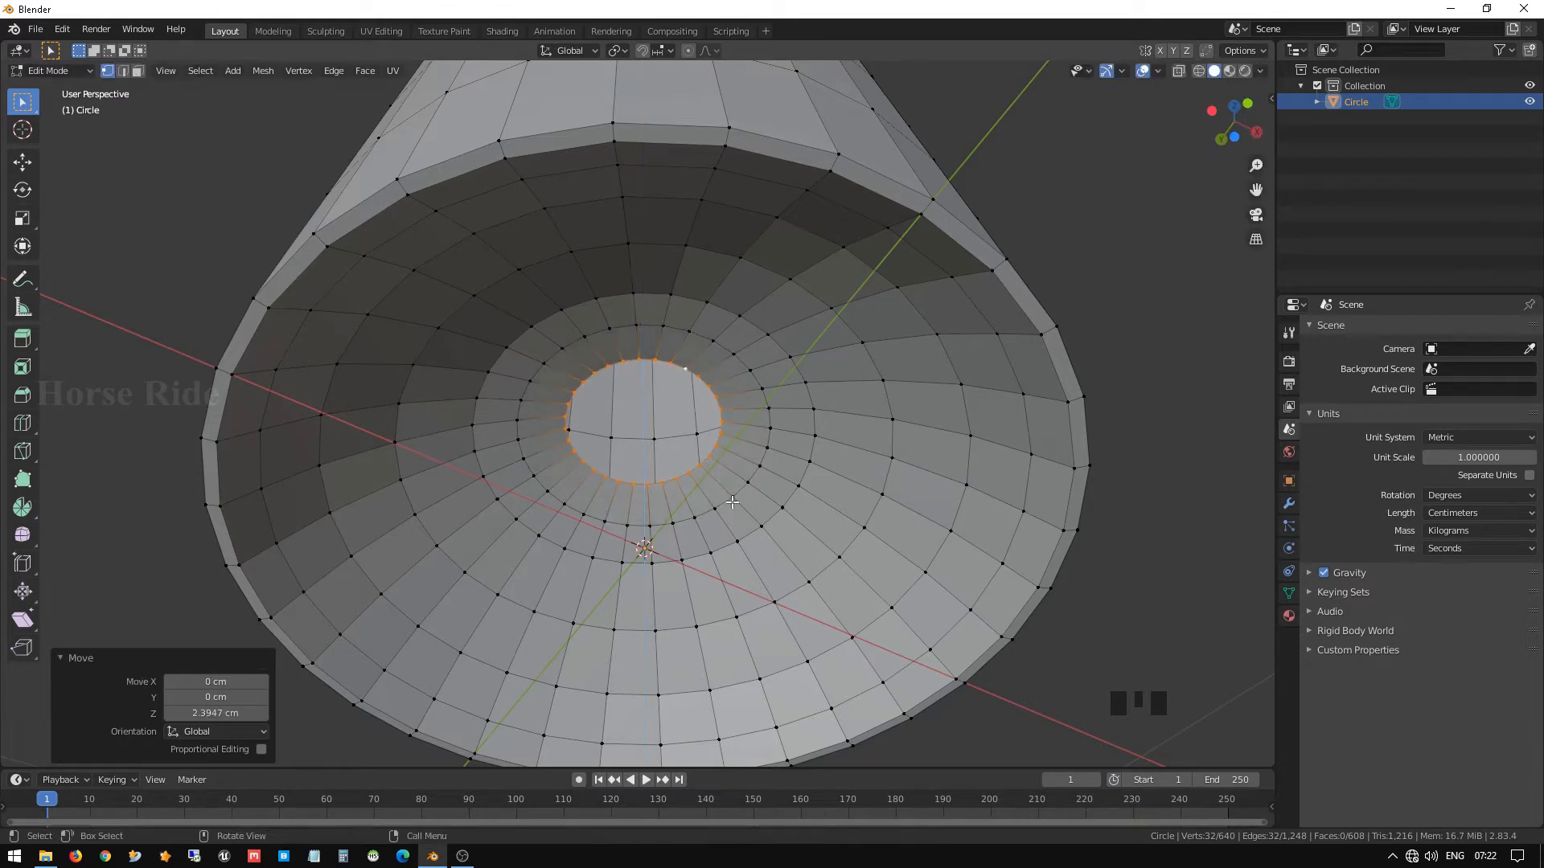
# Extrude the remaining base opening's loop inward with a scale of about 0.445 and raise it about 1.5 cm along Z.
pyautogui.moveTo(787, 552); pyautogui.dragTo(835, 556, button='middle')
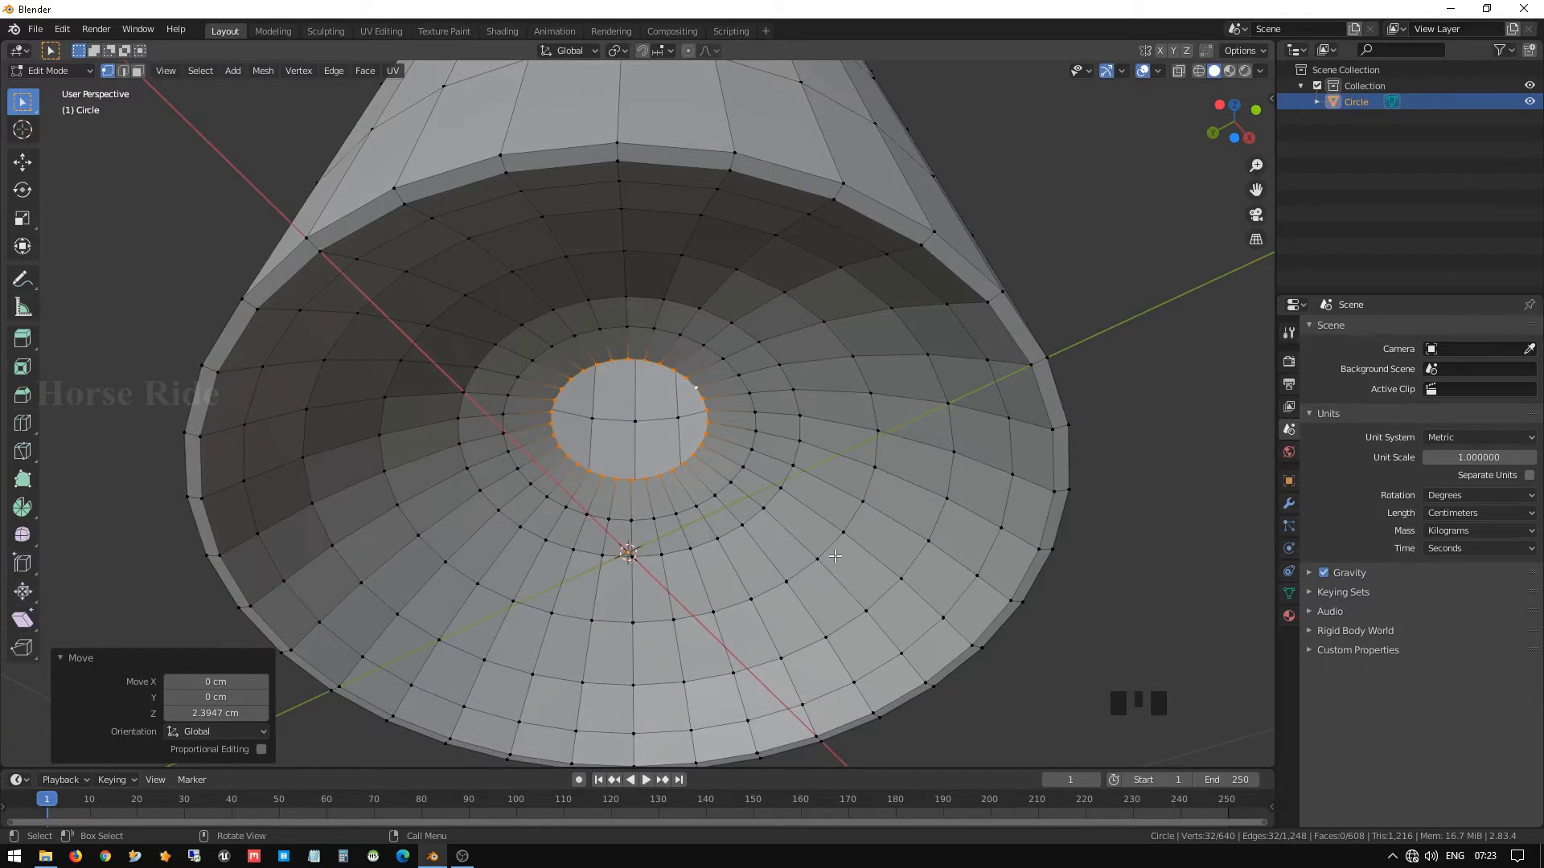
pyautogui.press('e')
pyautogui.press('s')
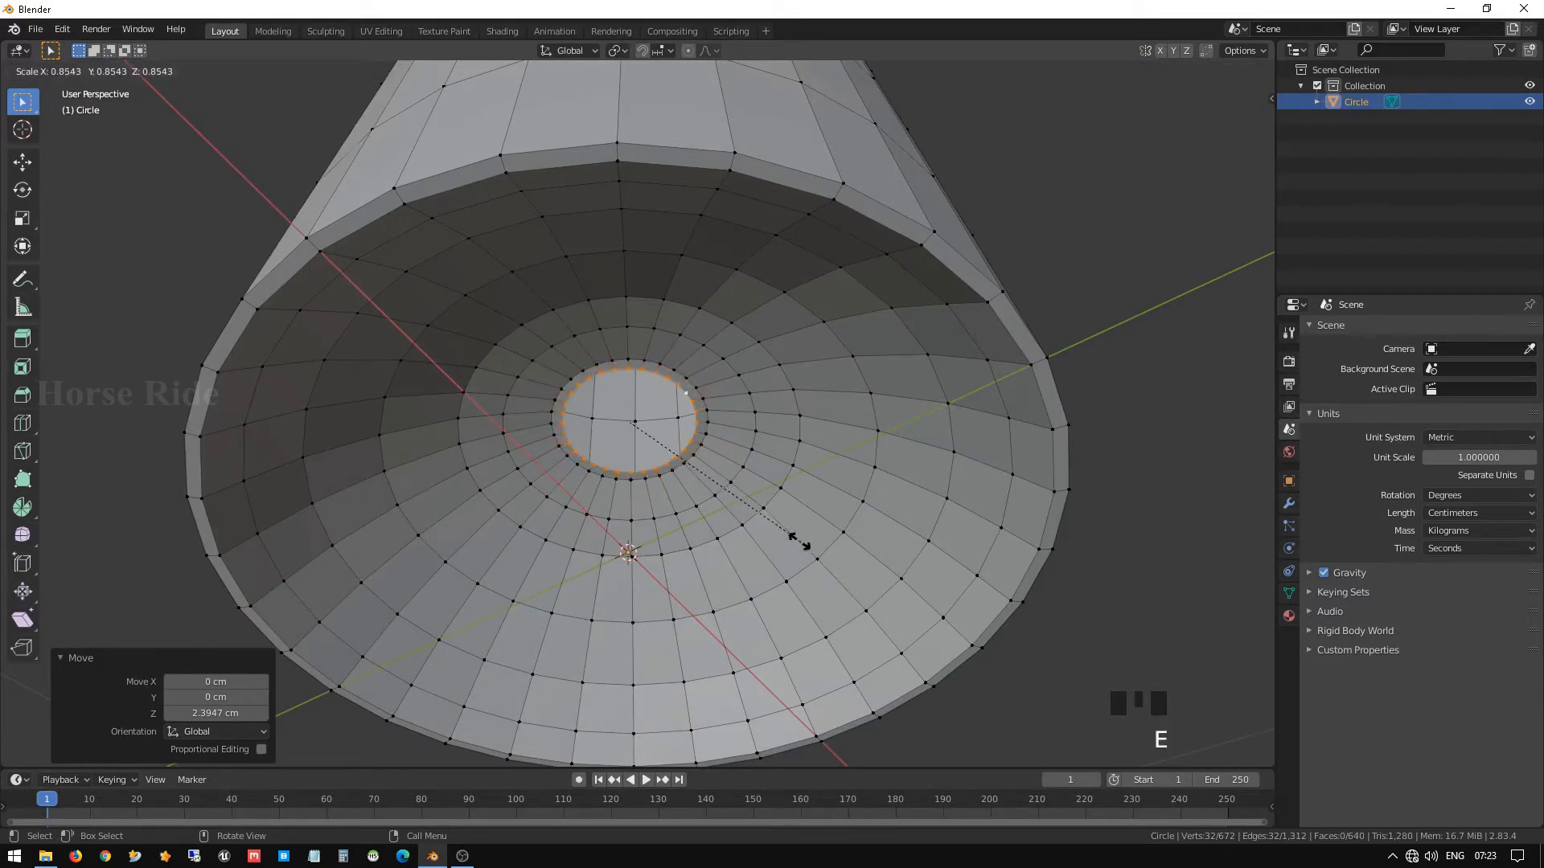
pyautogui.click(714, 488)
pyautogui.press('g')
pyautogui.press('z')
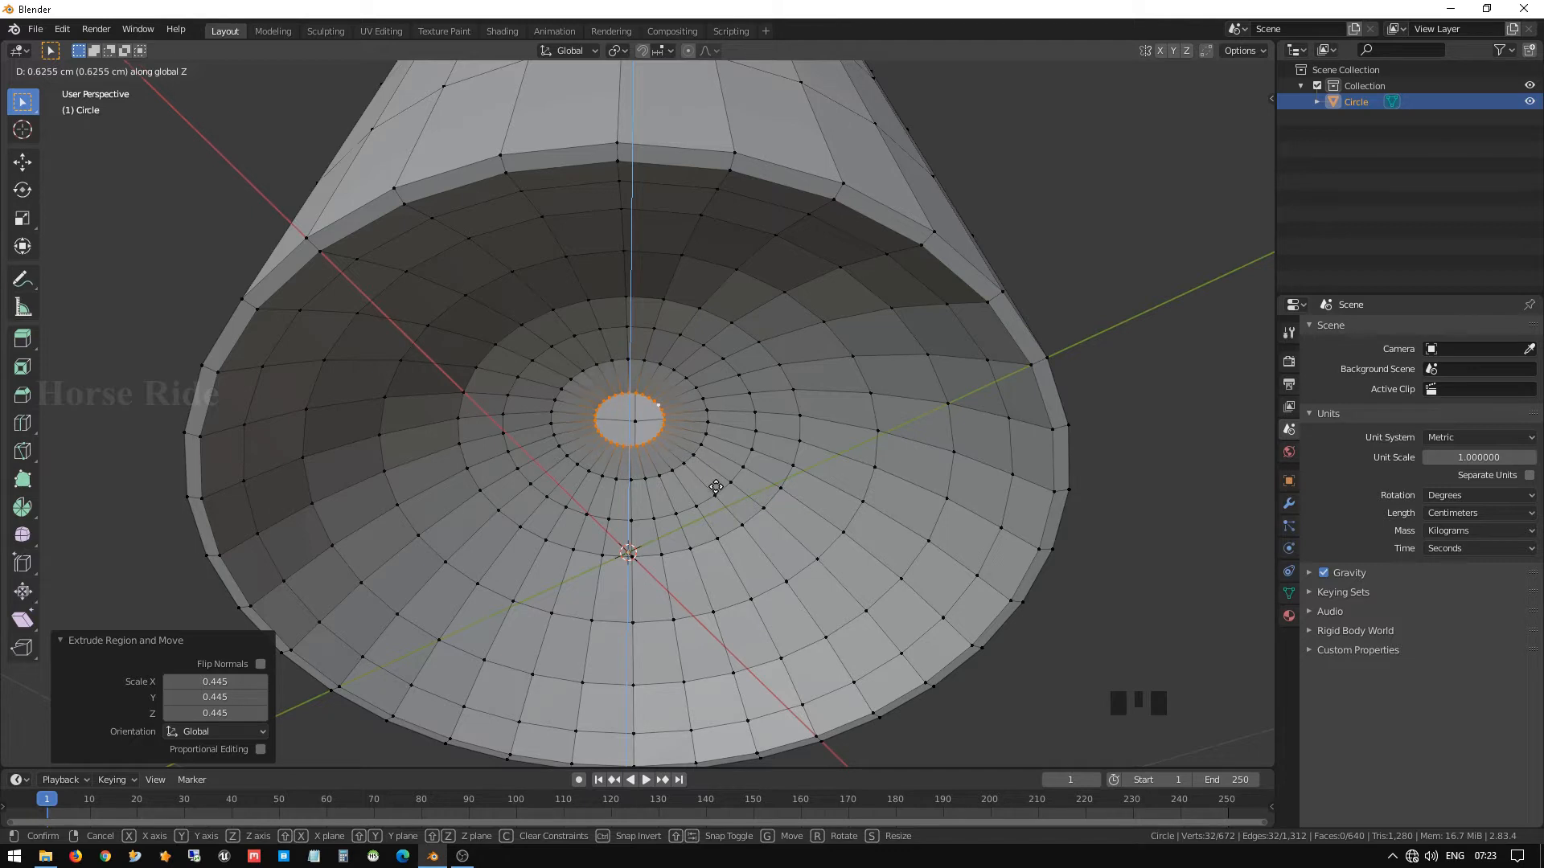
pyautogui.click(715, 484)
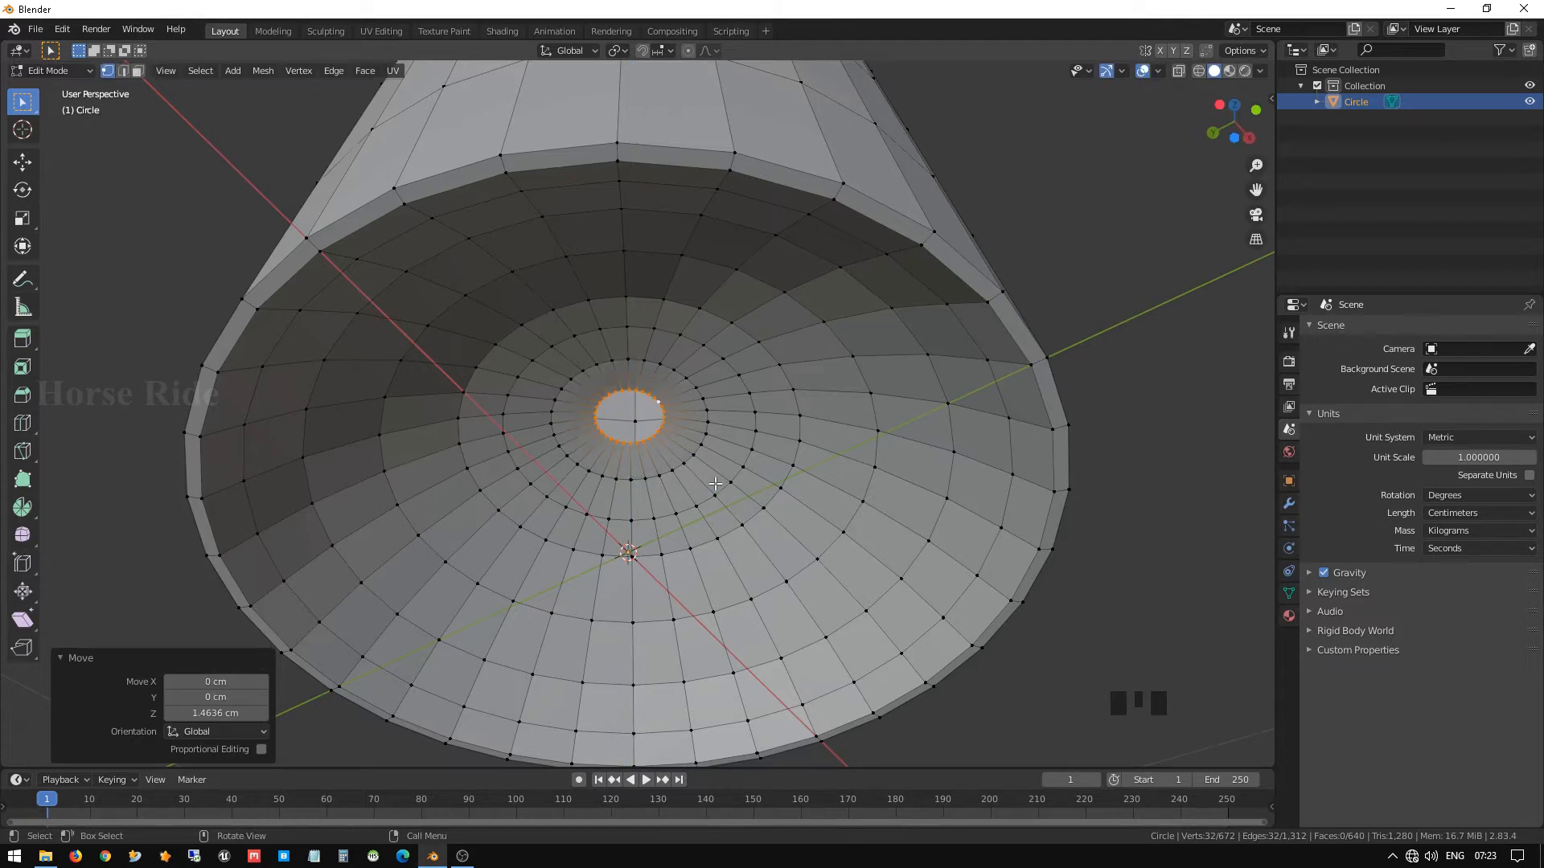
# Merge the innermost base loop at its center to close the concave bottom, and return to Object Mode.
pyautogui.press('m')
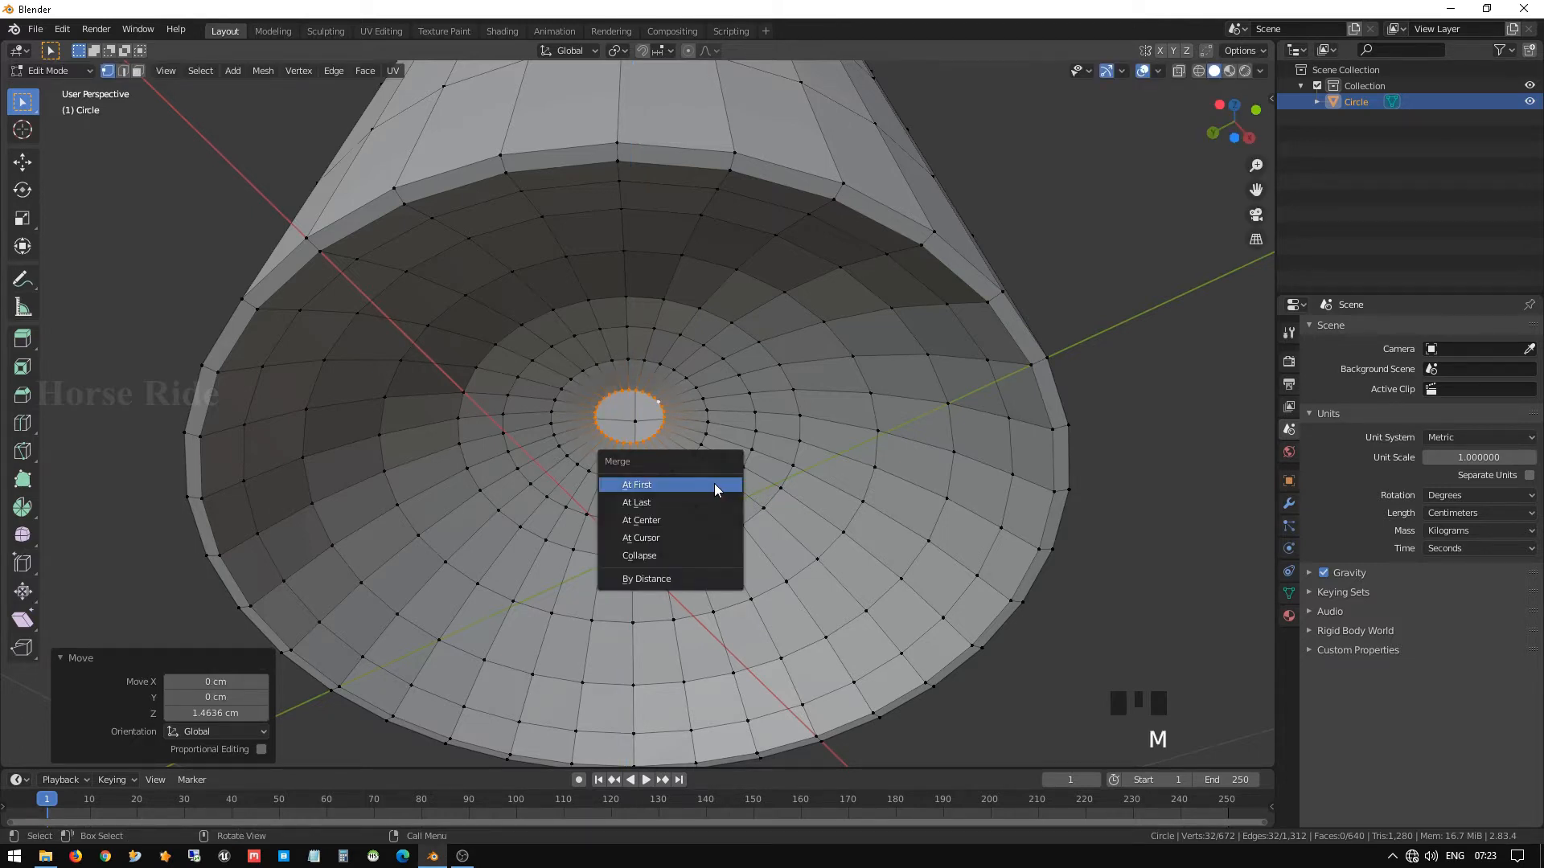
pyautogui.click(696, 516)
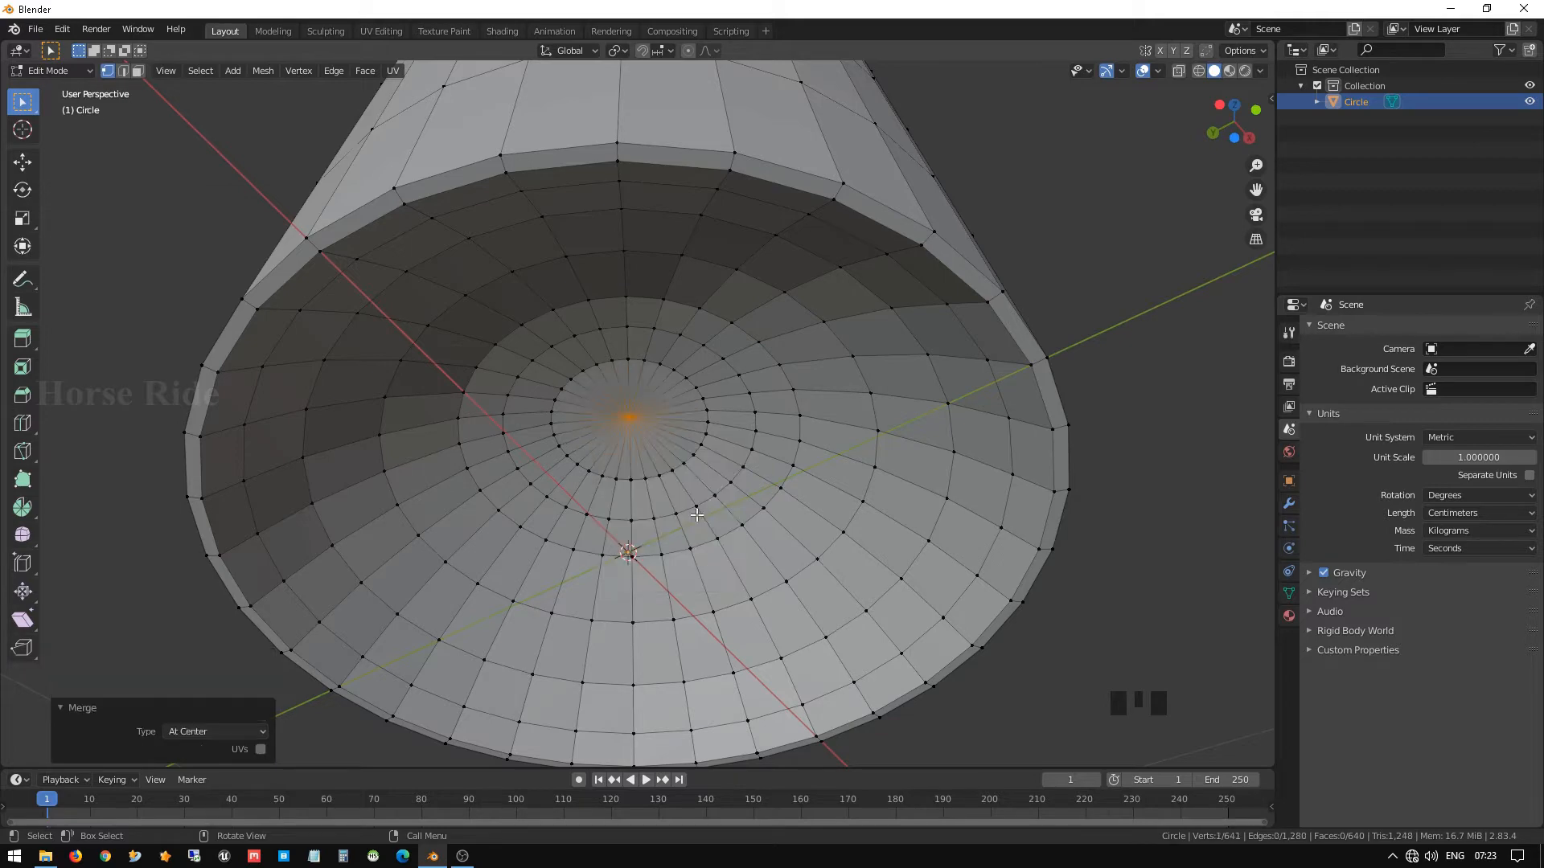
pyautogui.scroll(-3, 736, 480)
pyautogui.press('Tab')
# Examine the concave base, the body wall and the tapered shoulder with its open top from several angles.
pyautogui.moveTo(735, 480)
pyautogui.mouseDown(button='middle')
pyautogui.moveTo(726, 461)
pyautogui.moveTo(750, 542)
pyautogui.moveTo(740, 478)
pyautogui.moveTo(706, 450)
pyautogui.moveTo(669, 458)
pyautogui.moveTo(673, 486)
pyautogui.moveTo(720, 524)
pyautogui.moveTo(742, 482)
pyautogui.mouseUp(button='middle')
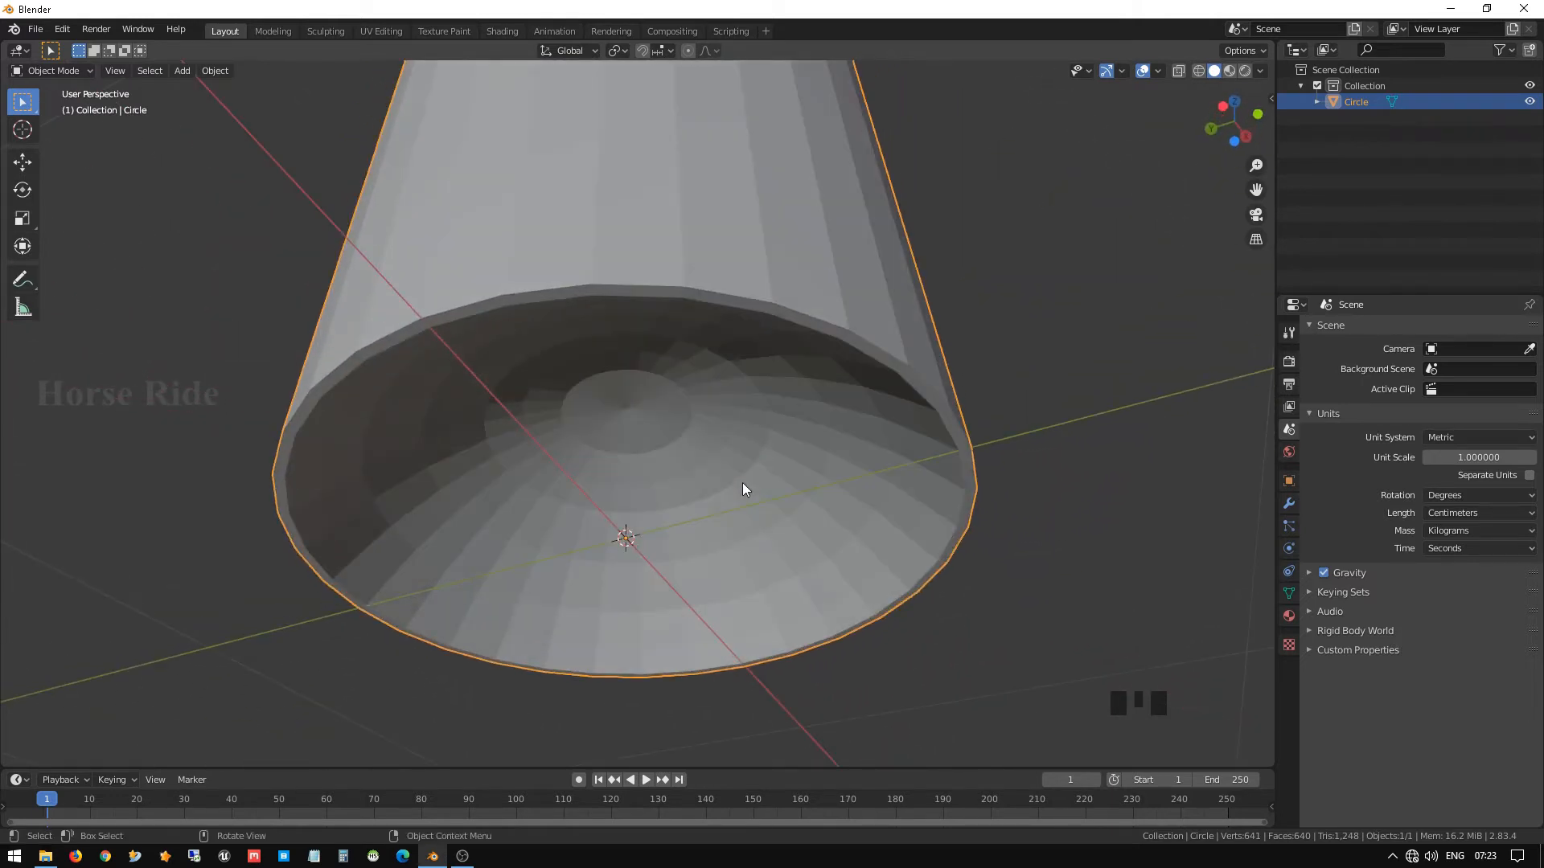
pyautogui.scroll(-1, 742, 482)
pyautogui.press('ctrl+KP_Add')
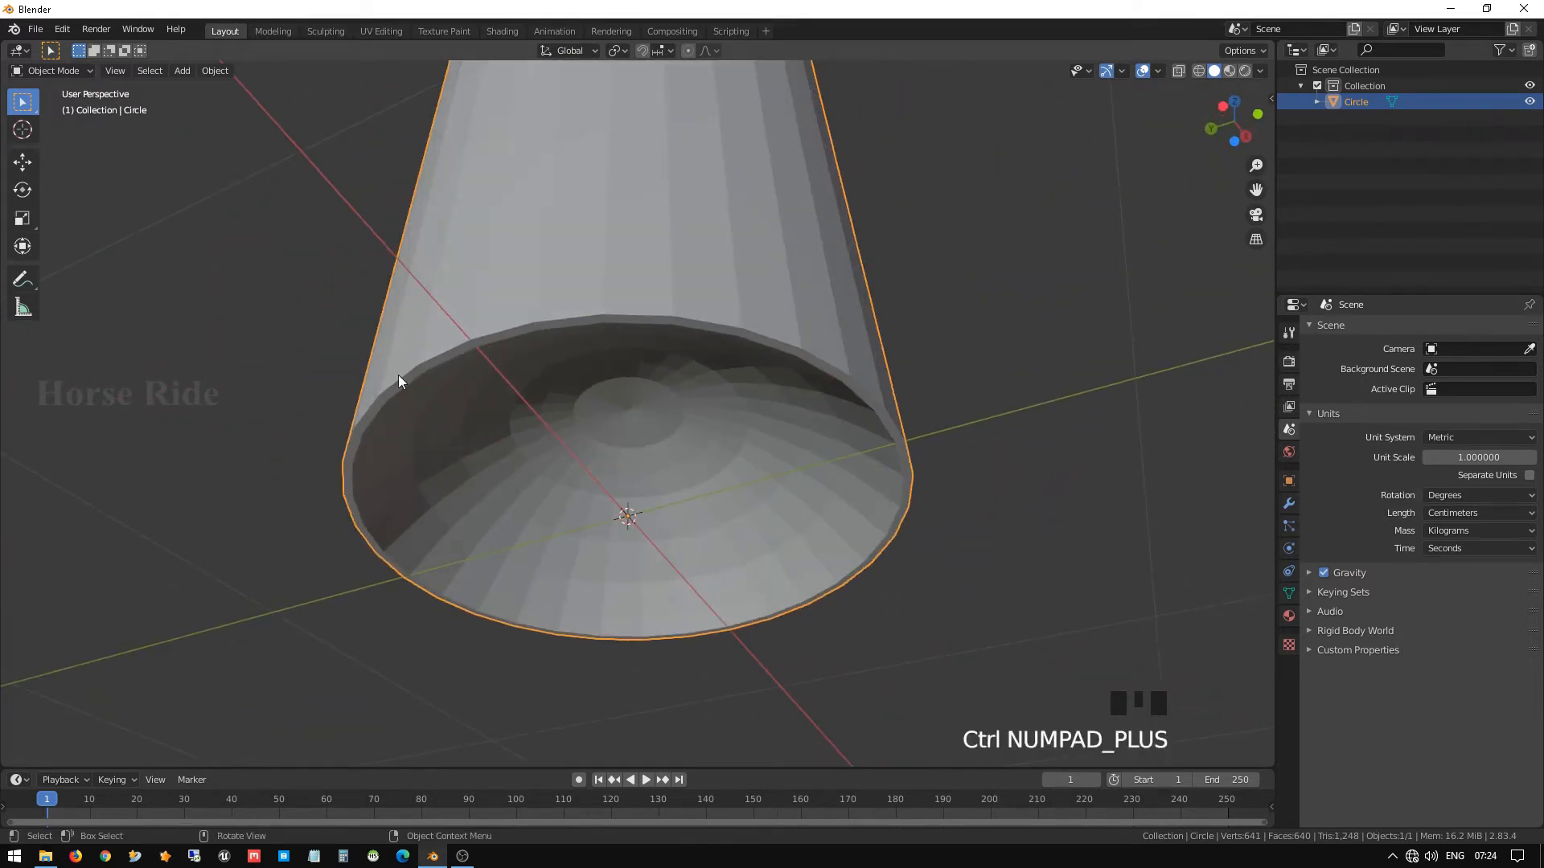
pyautogui.moveTo(499, 325)
pyautogui.mouseDown(button='middle')
pyautogui.moveTo(486, 313)
pyautogui.moveTo(500, 365)
pyautogui.moveTo(493, 334)
pyautogui.mouseUp(button='middle')
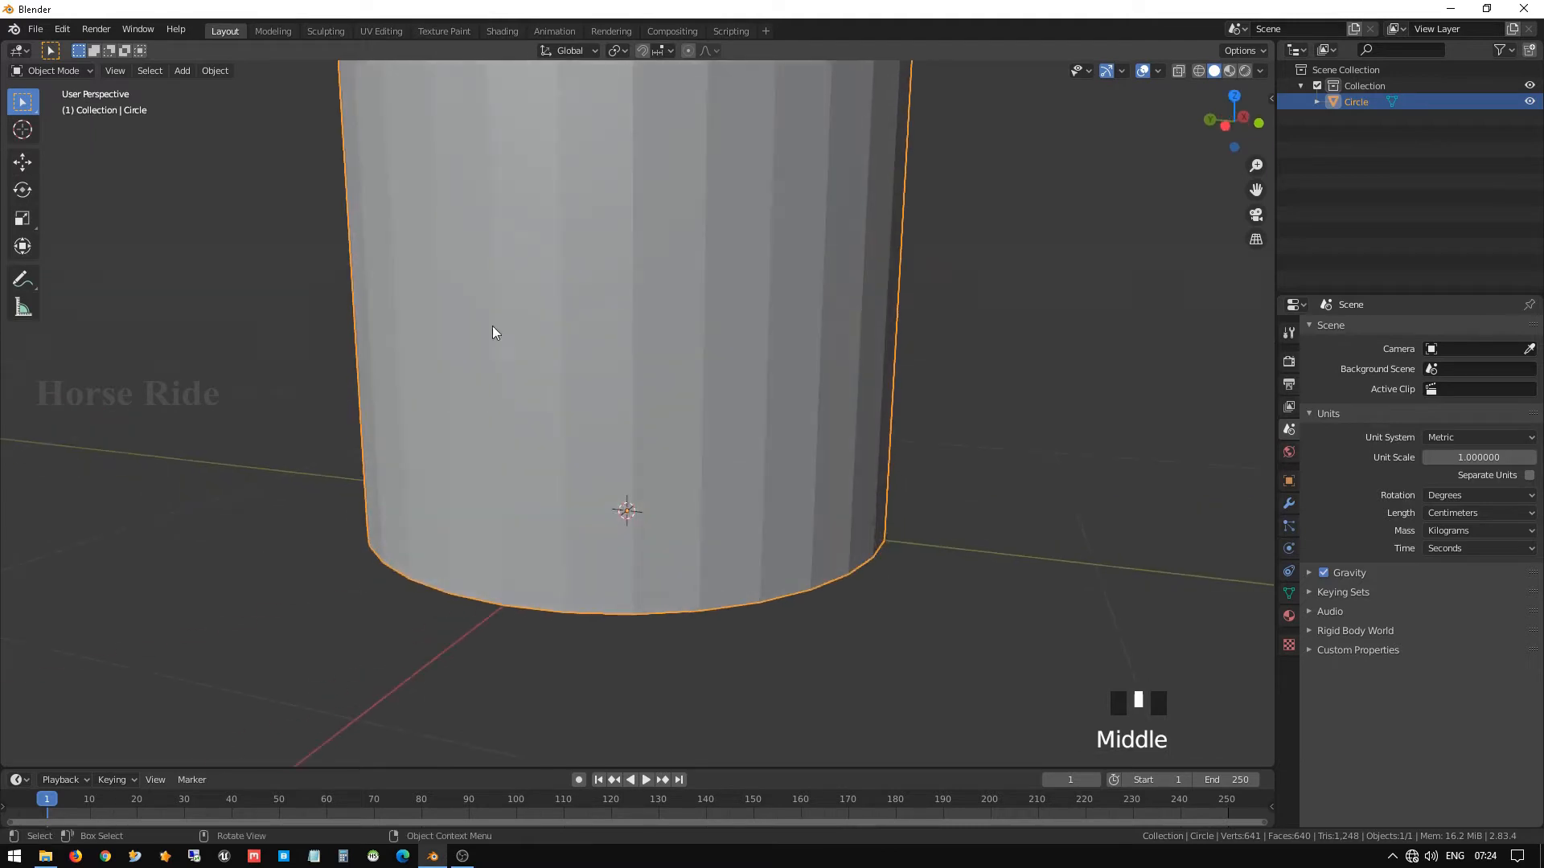
pyautogui.scroll(-4, 554, 279)
pyautogui.keyDown('shift'); pyautogui.moveTo(554, 279); pyautogui.dragTo(659, 360, button='middle'); pyautogui.keyUp('shift')
pyautogui.scroll(2, 659, 360)
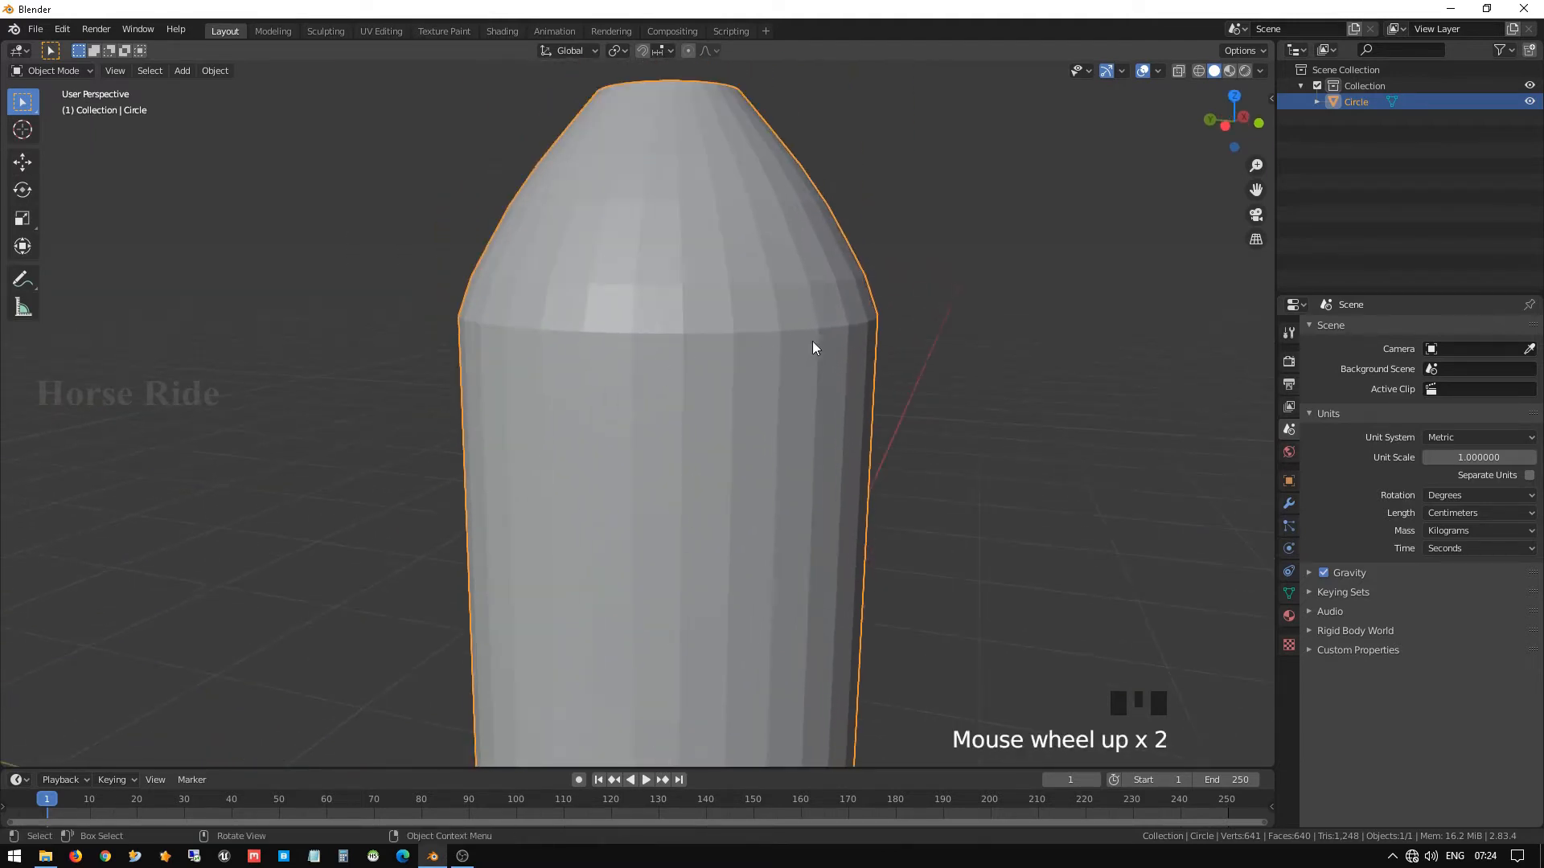
pyautogui.moveTo(814, 342); pyautogui.dragTo(737, 373, button='middle')
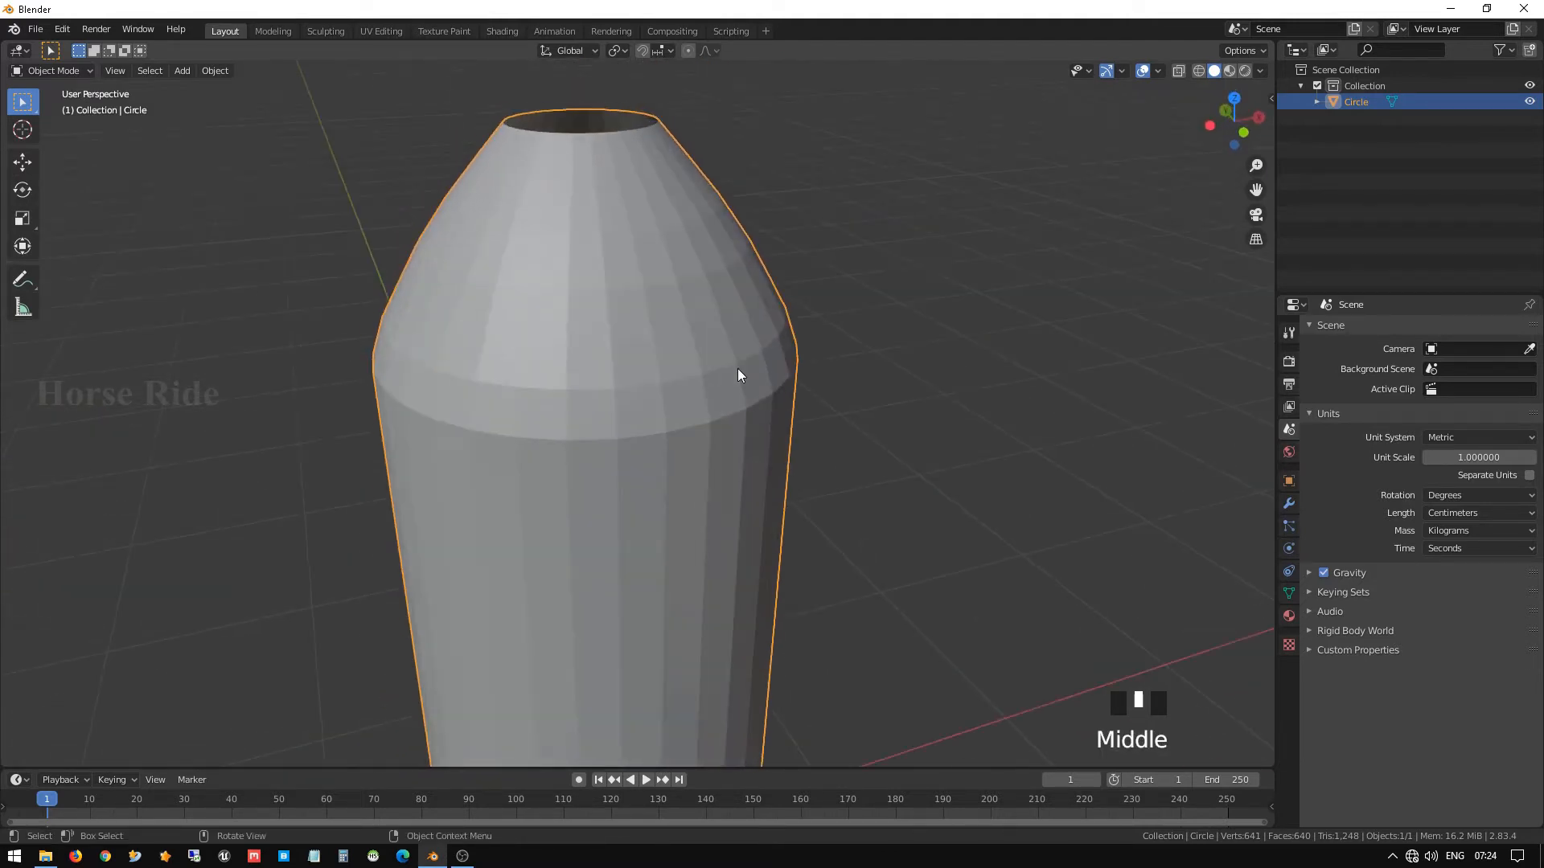
pyautogui.scroll(2, 645, 172)
pyautogui.moveTo(643, 167); pyautogui.dragTo(565, 308, button='middle')
pyautogui.scroll(-4, 657, 195)
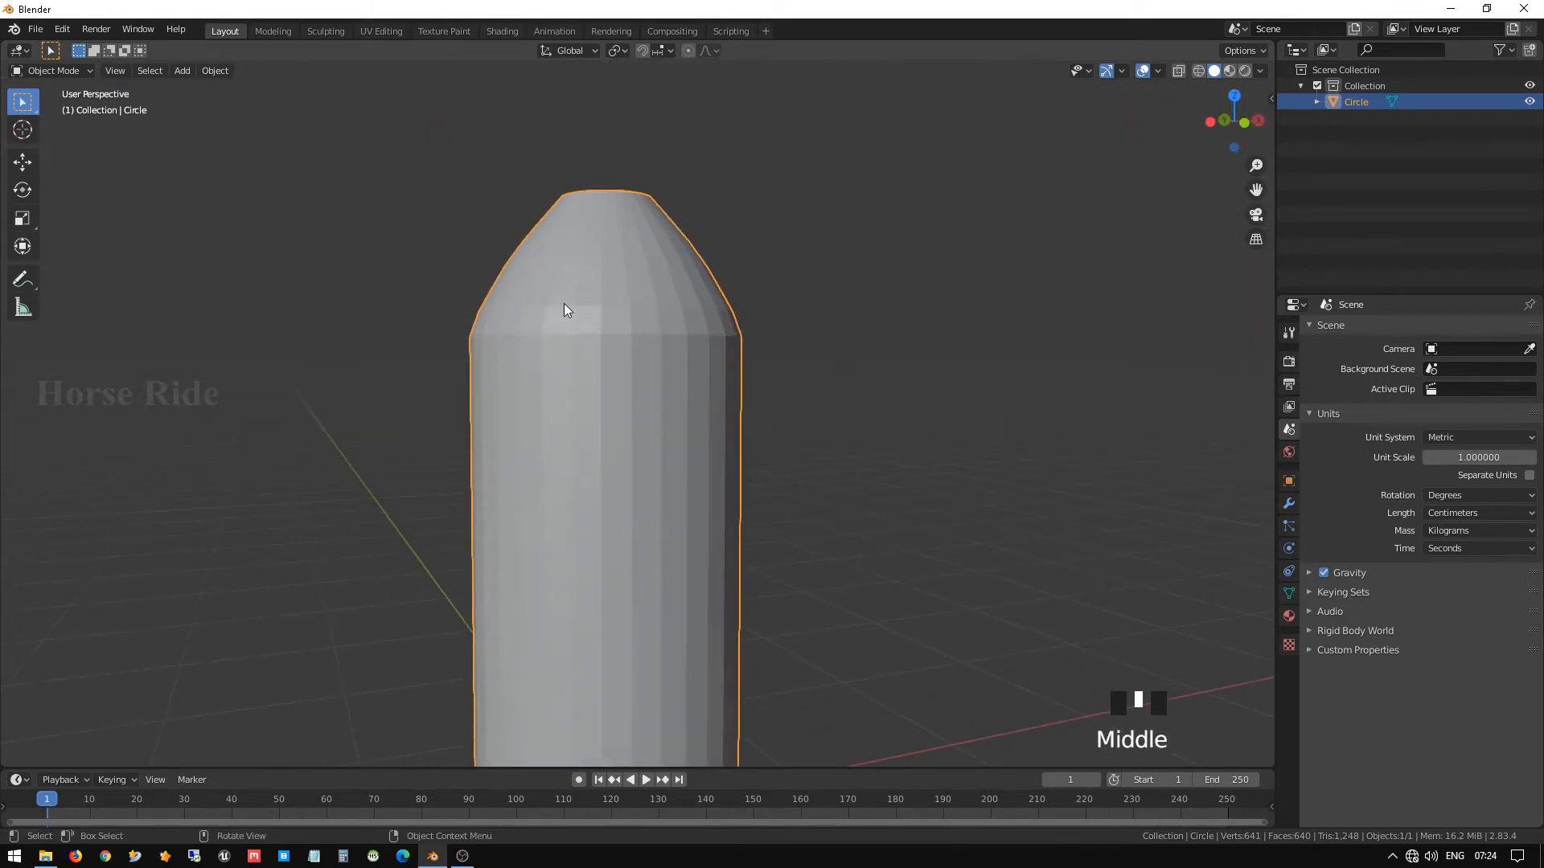
# Show the shoulder in front orthographic view and edit the body's mesh with wireframe shading.
pyautogui.press('KP_1')
pyautogui.scroll(2, 455, 266)
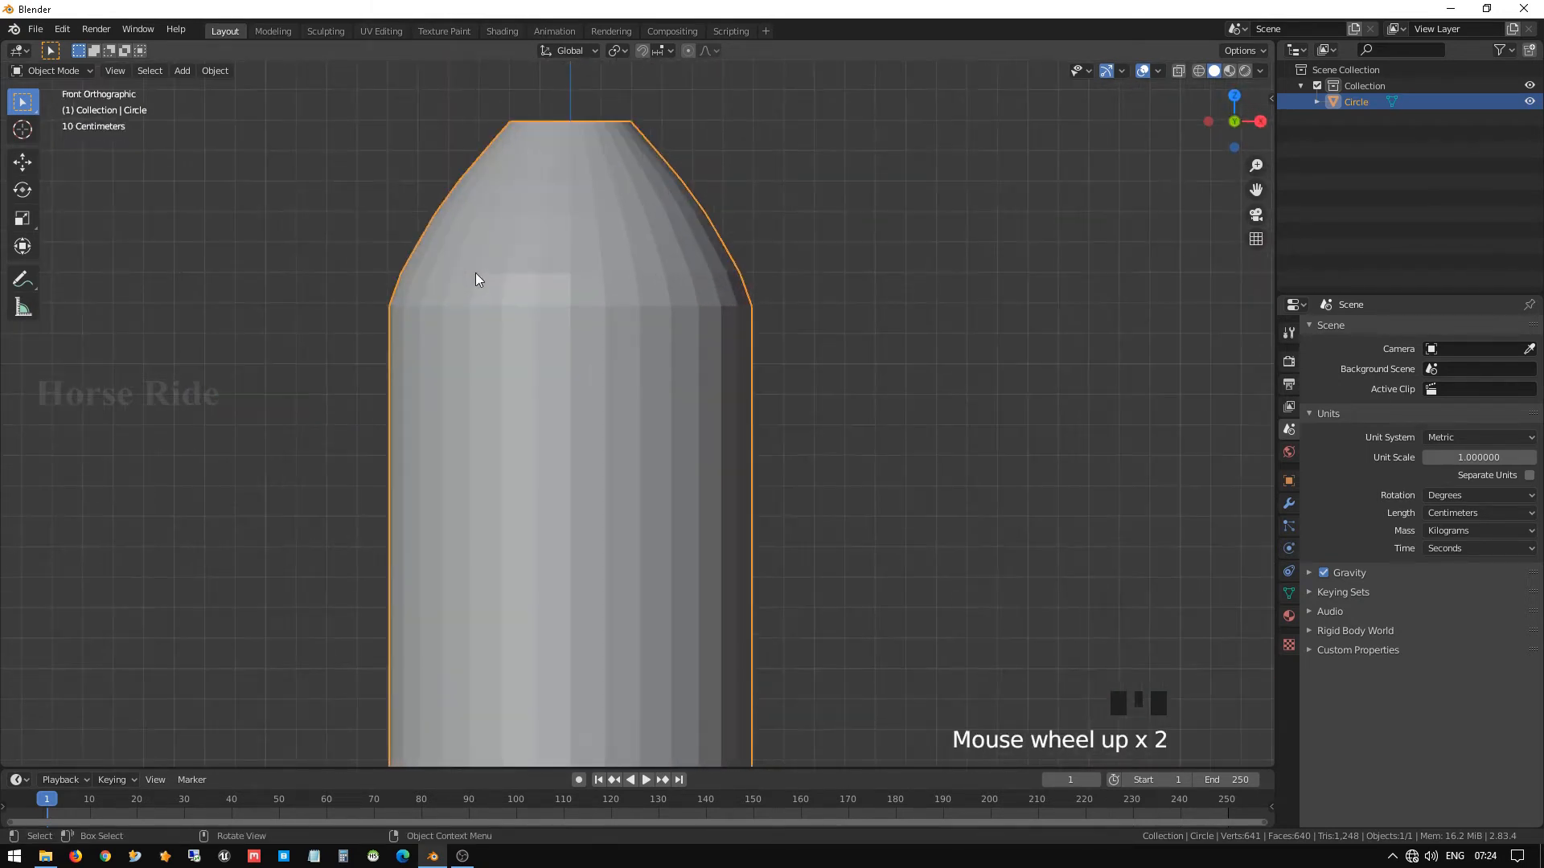
pyautogui.scroll(1, 558, 149)
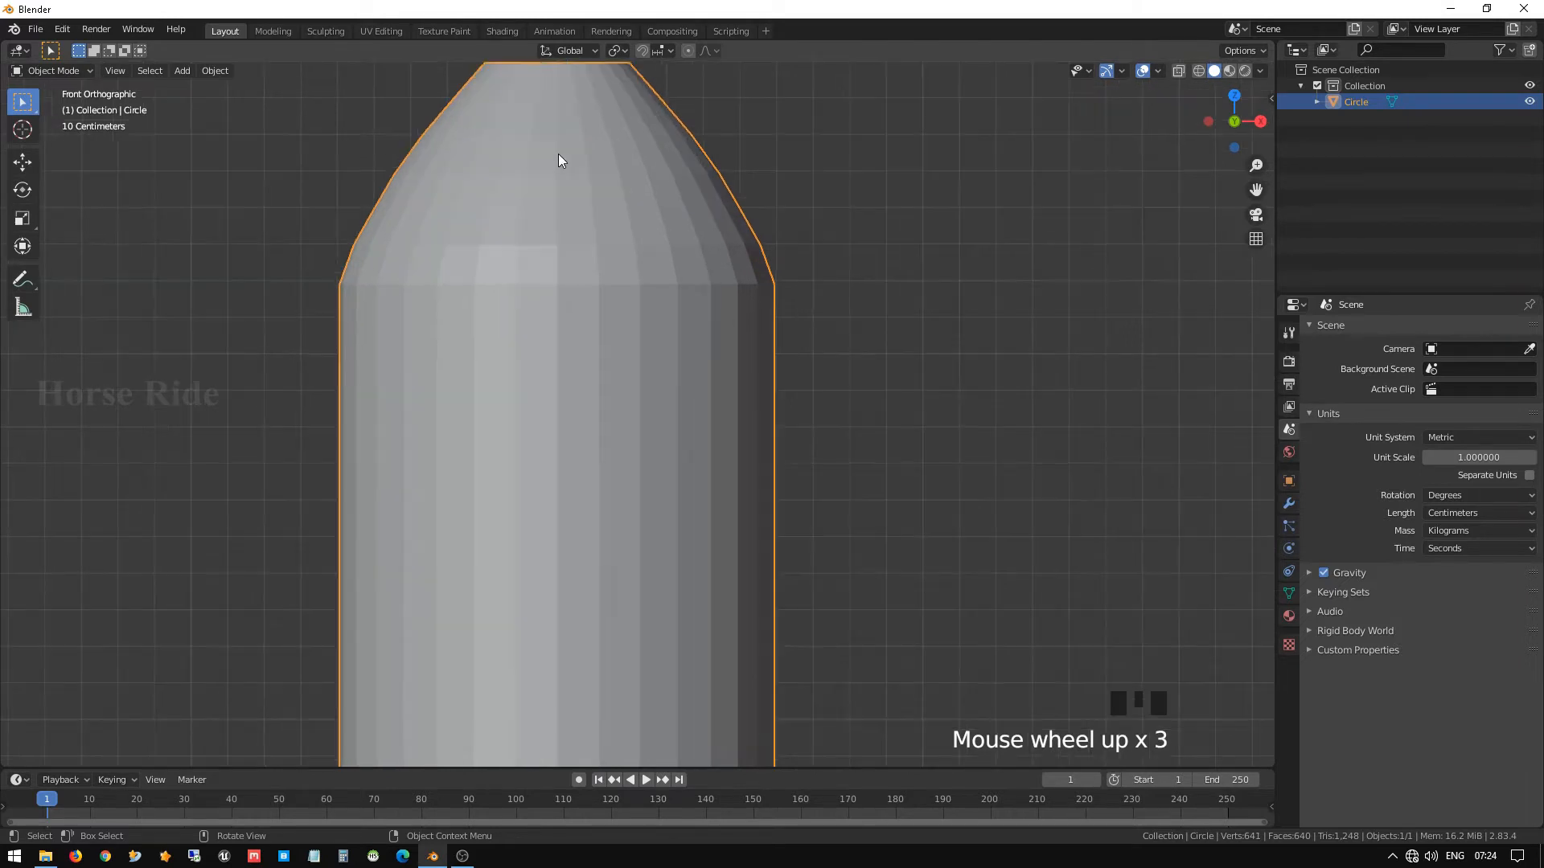
pyautogui.keyDown('shift'); pyautogui.moveTo(558, 153); pyautogui.dragTo(609, 316, button='middle'); pyautogui.keyUp('shift')
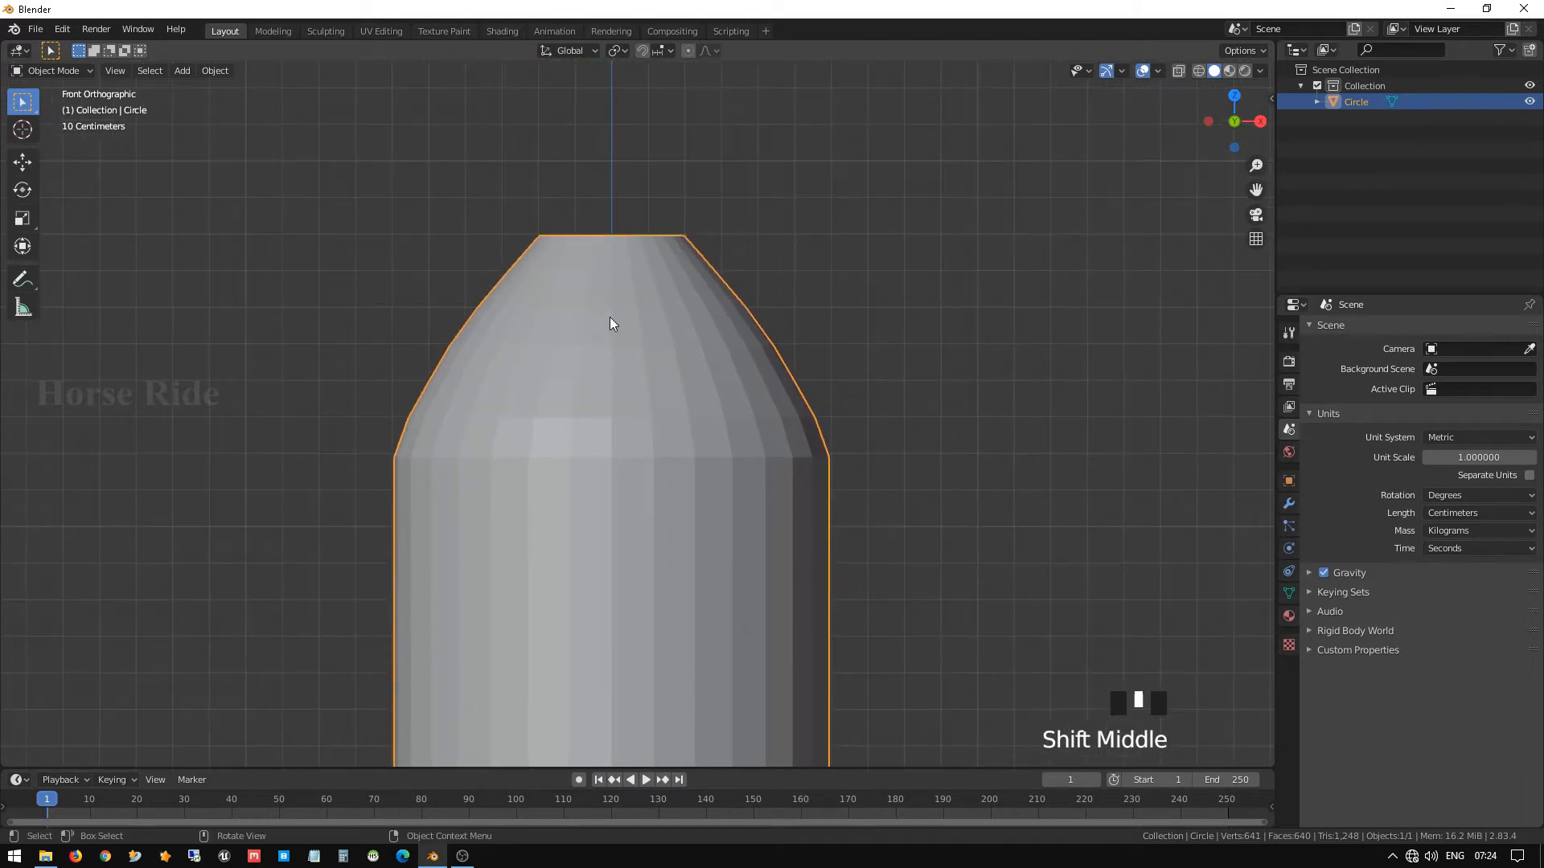
pyautogui.press('Tab')
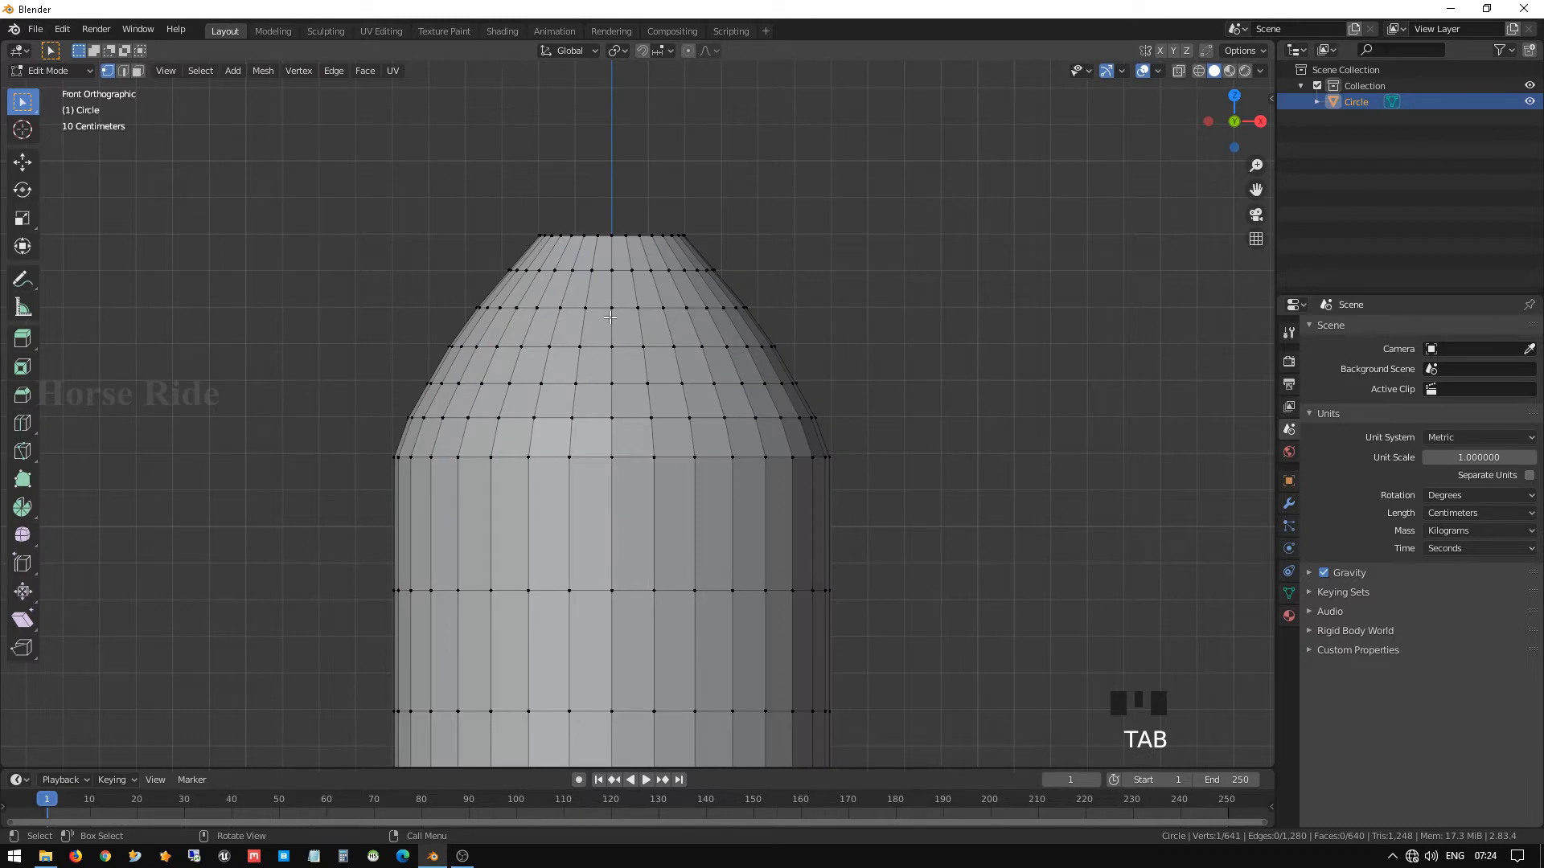
pyautogui.press('z')
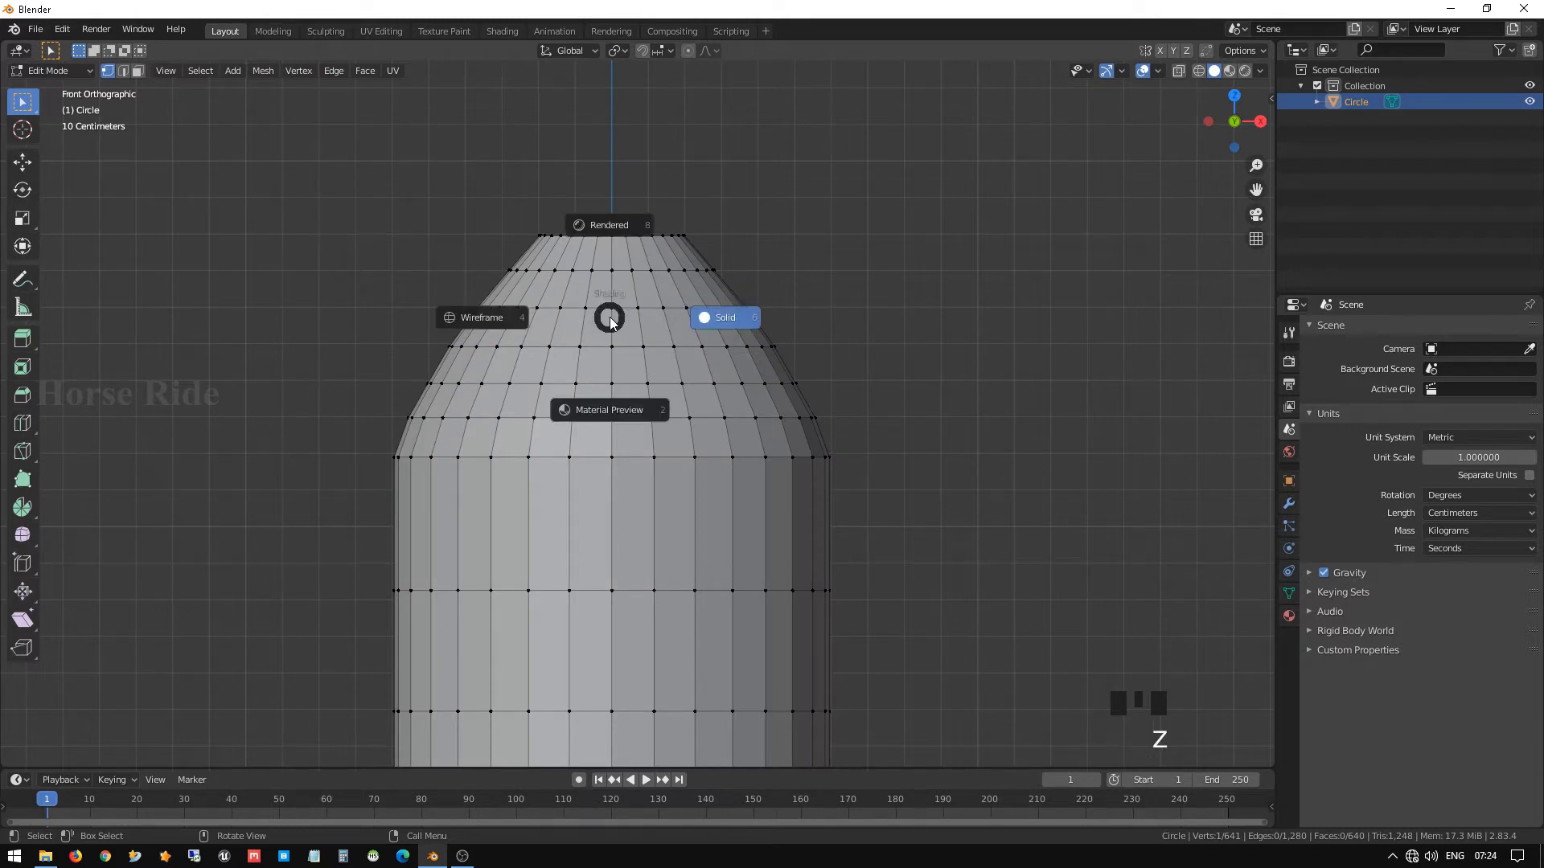
pyautogui.click(426, 312)
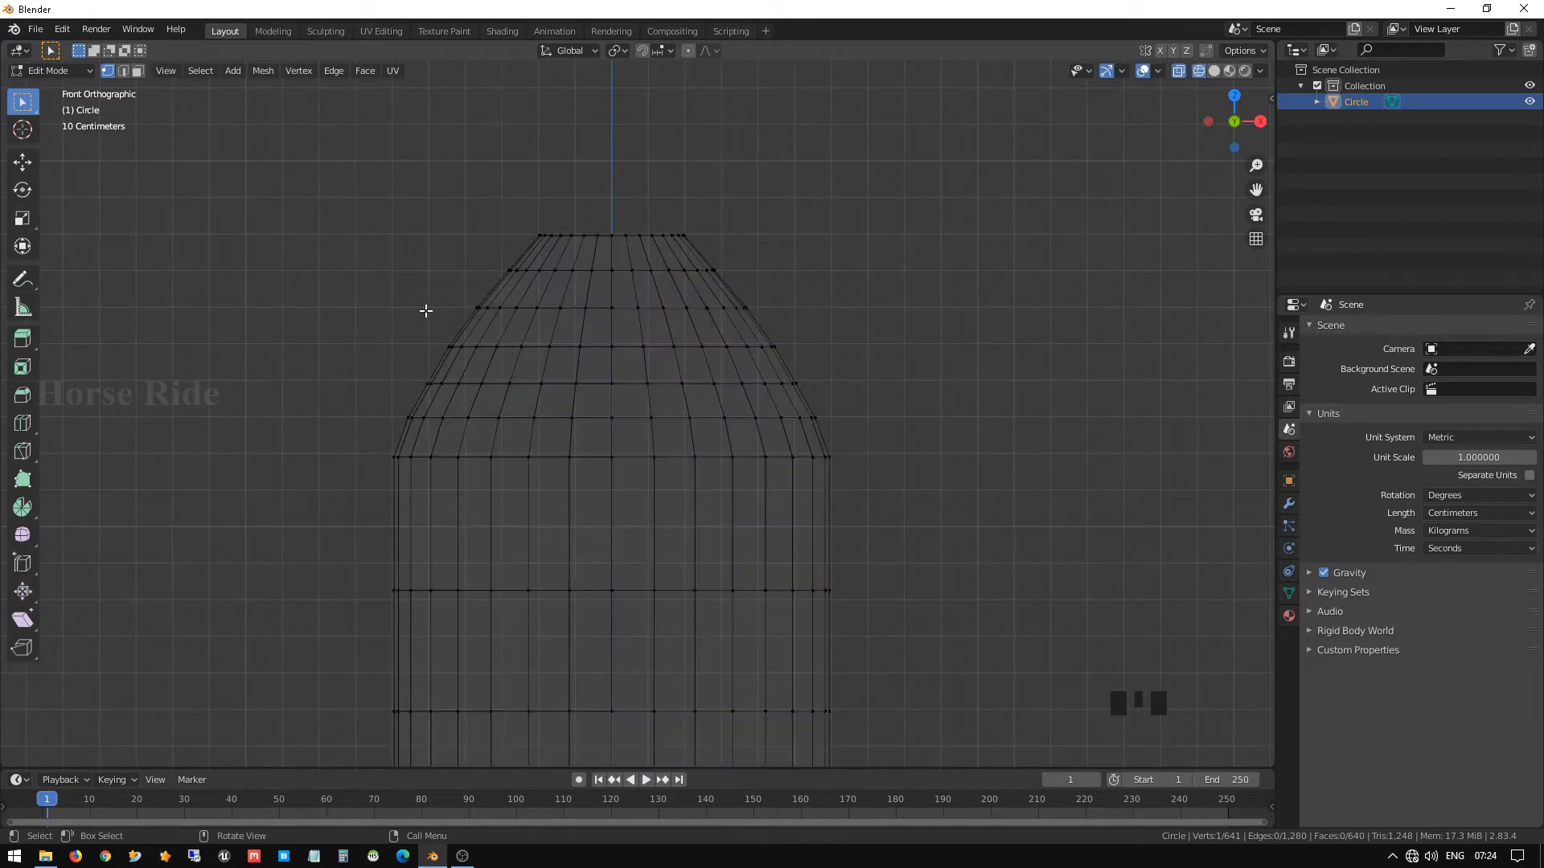
# Select the vertex ring at the shoulder's top opening, extrude it about 10.1 cm upward and scale it to 0.525.
pyautogui.moveTo(493, 191); pyautogui.dragTo(734, 258)
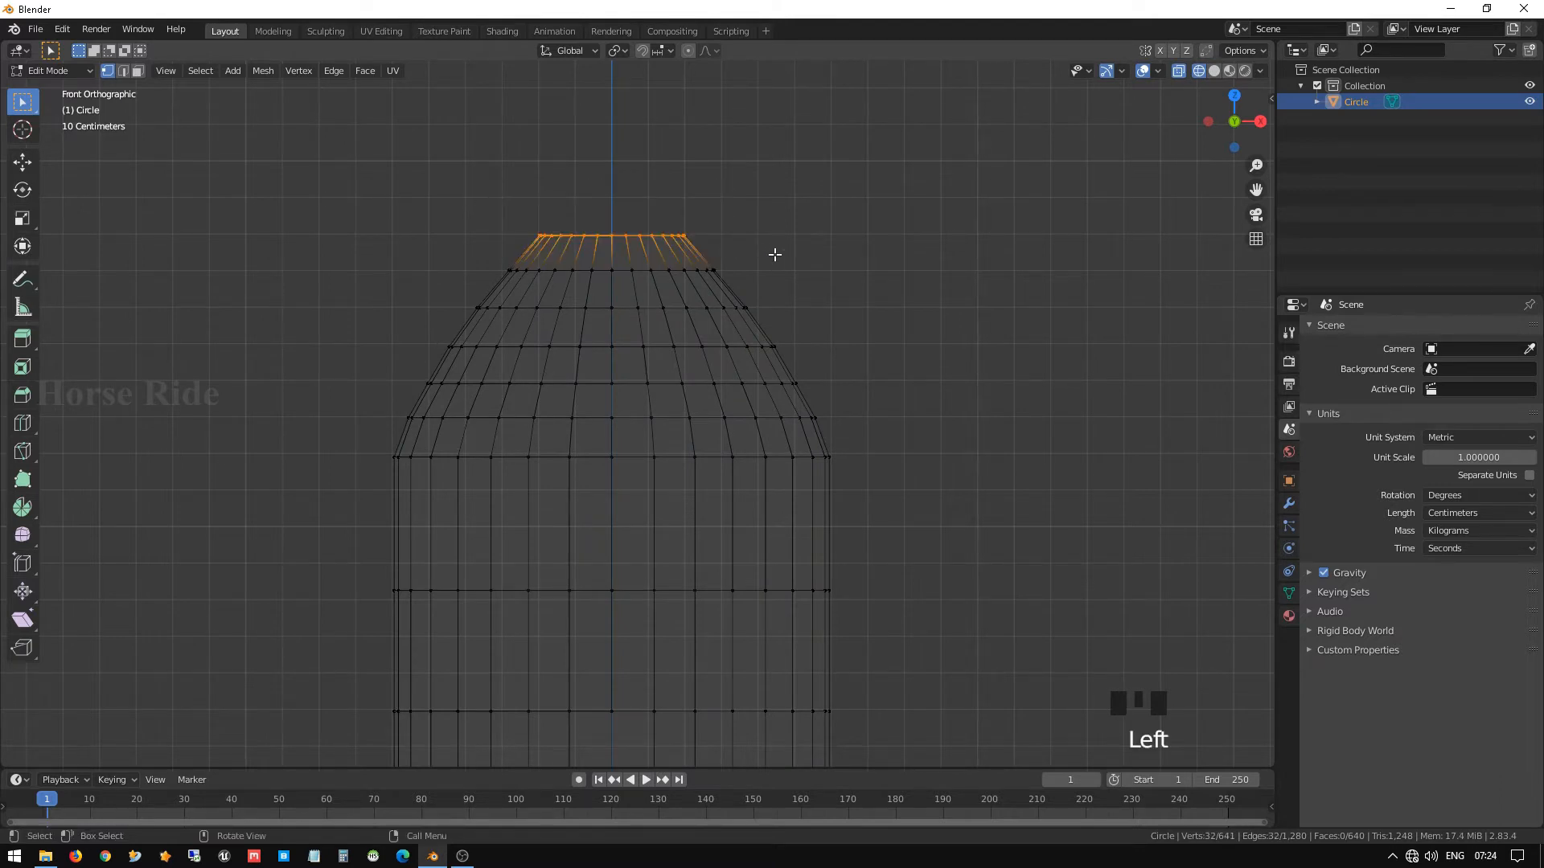
pyautogui.press('e')
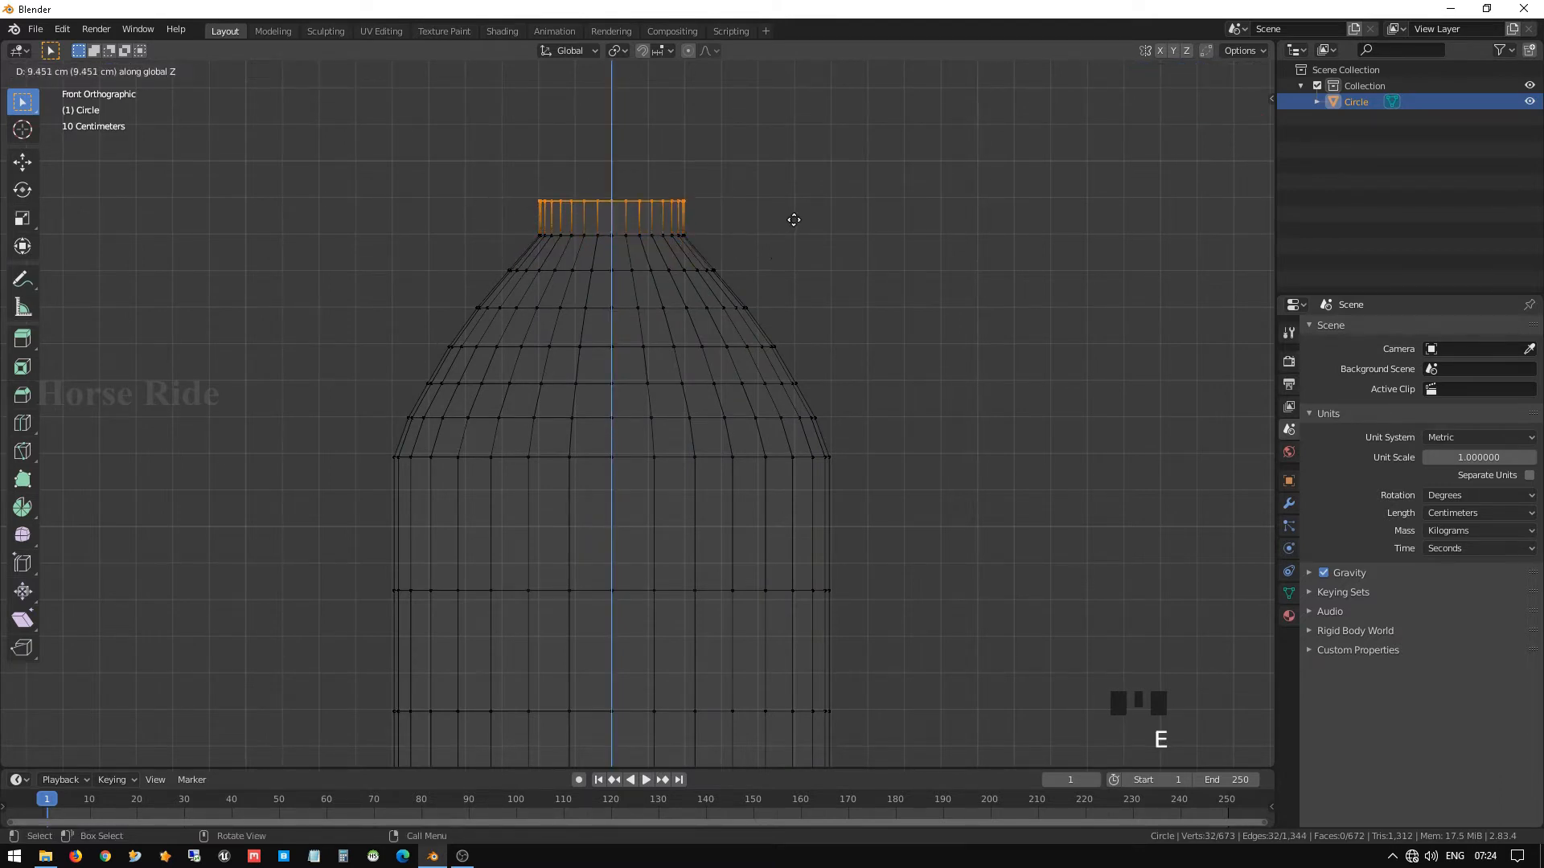
pyautogui.click(795, 218)
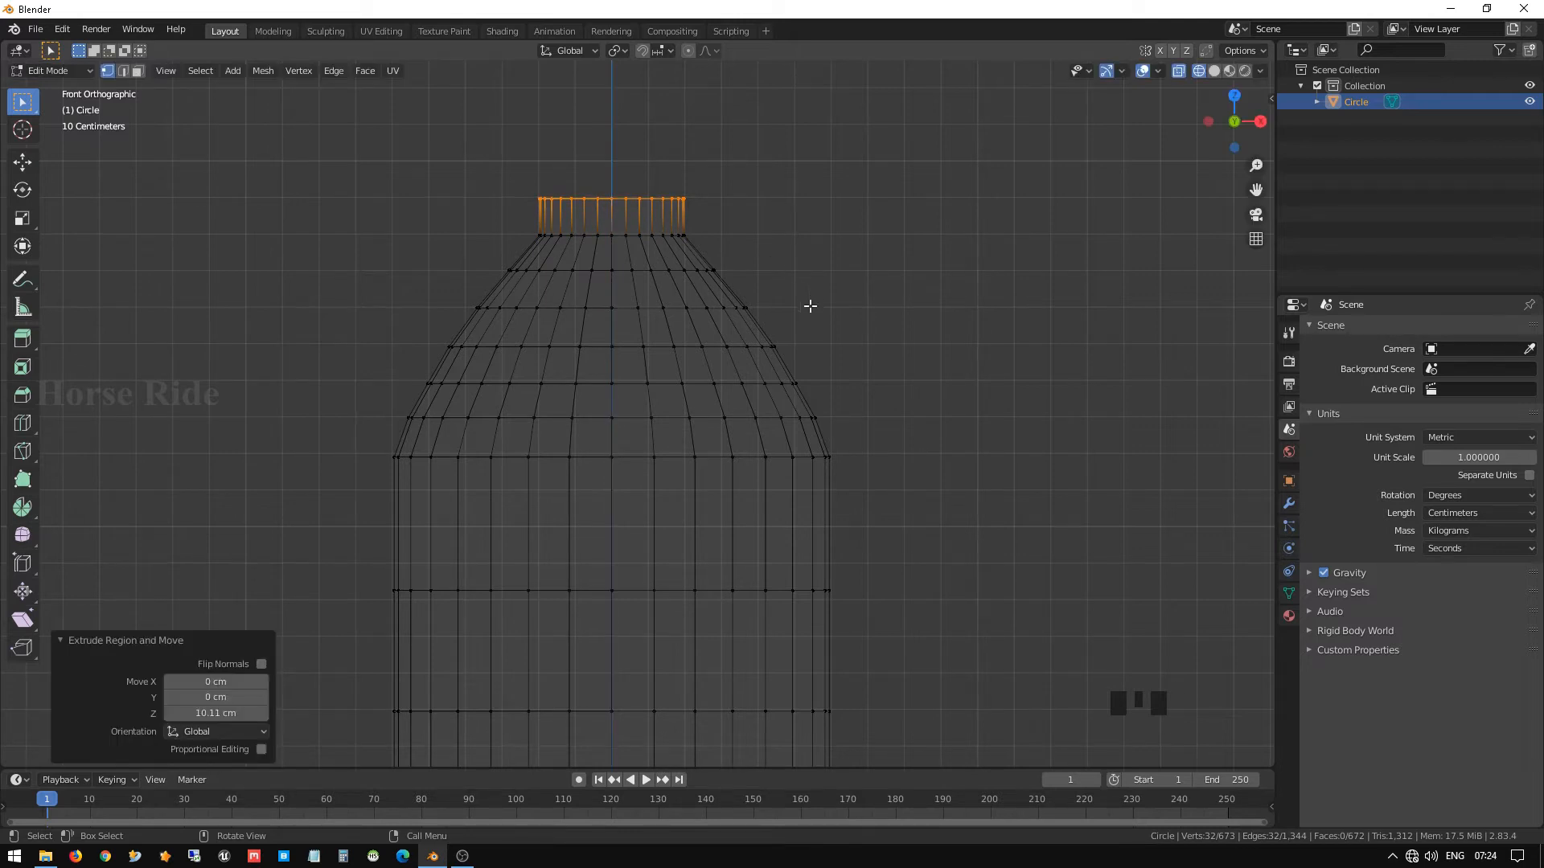
pyautogui.press('s')
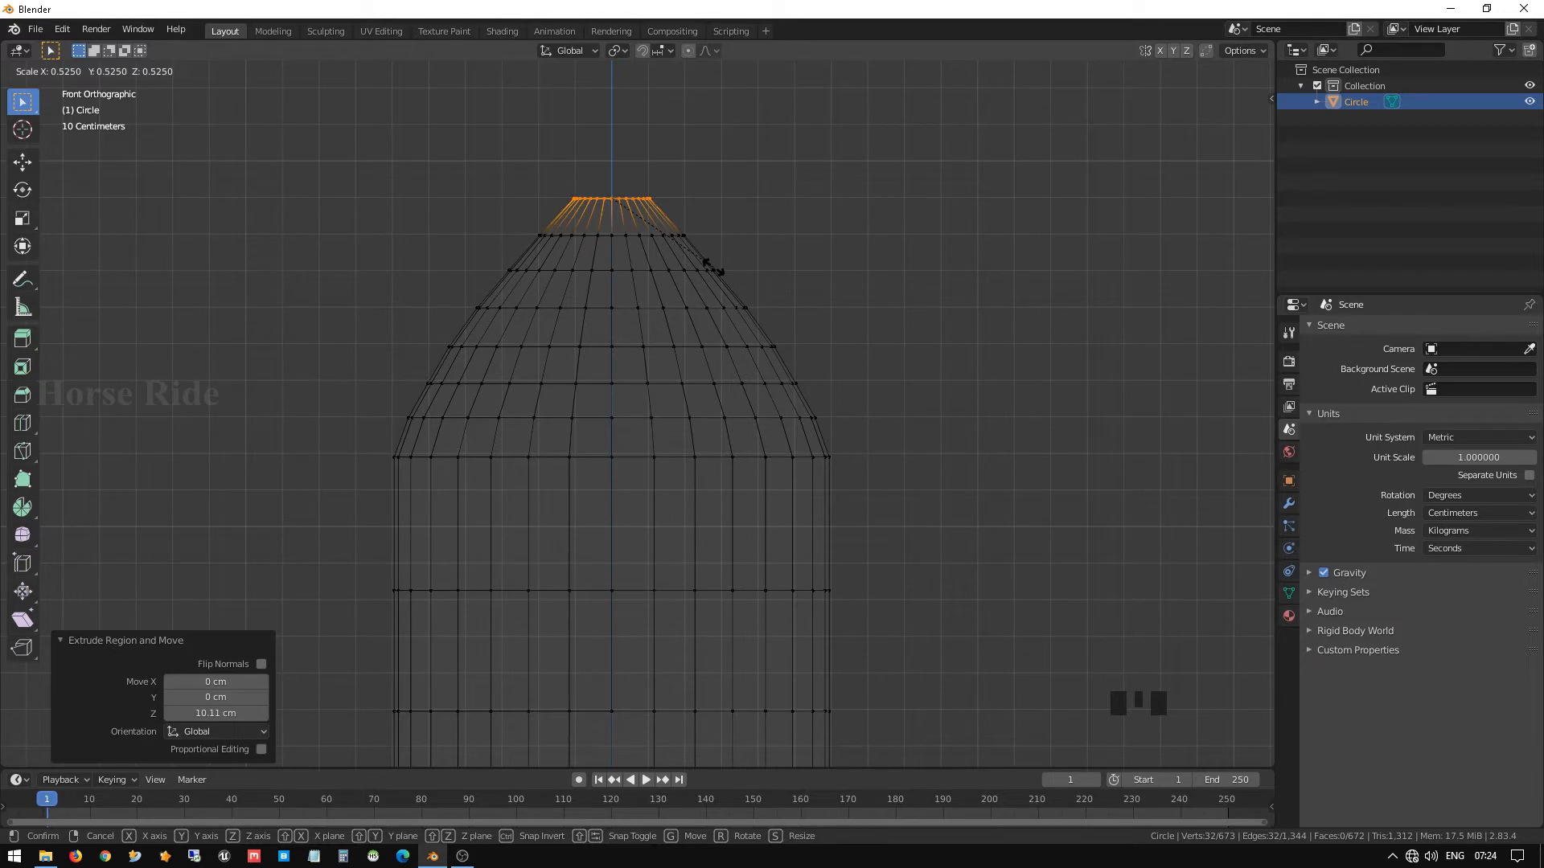
pyautogui.click(711, 267)
# Switch the viewport back to solid shading and return to Object Mode.
pyautogui.press('z')
pyautogui.click(1005, 320)
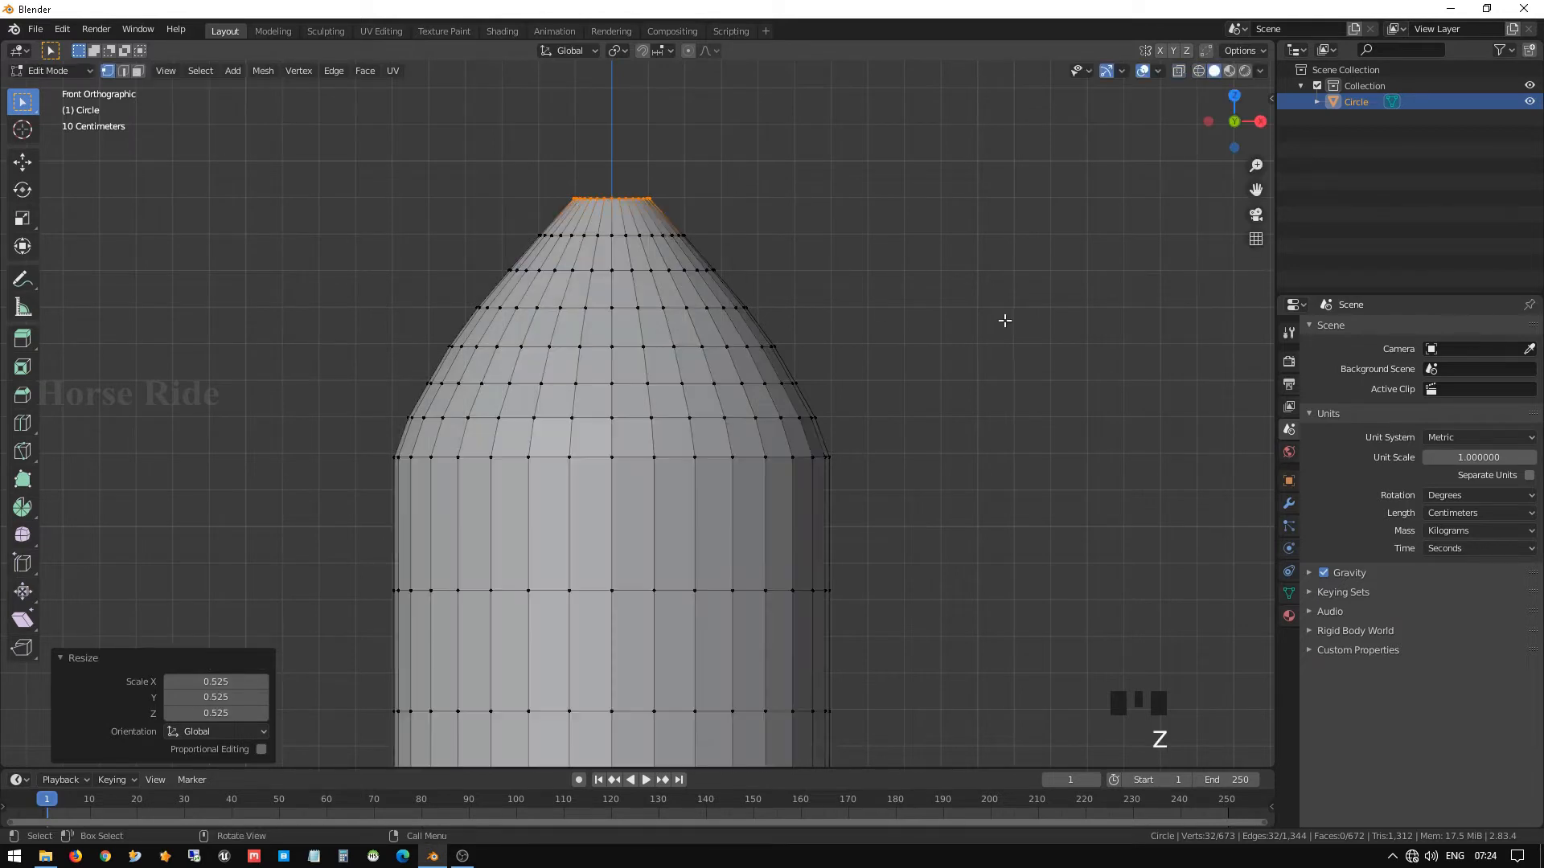
pyautogui.press('Tab')
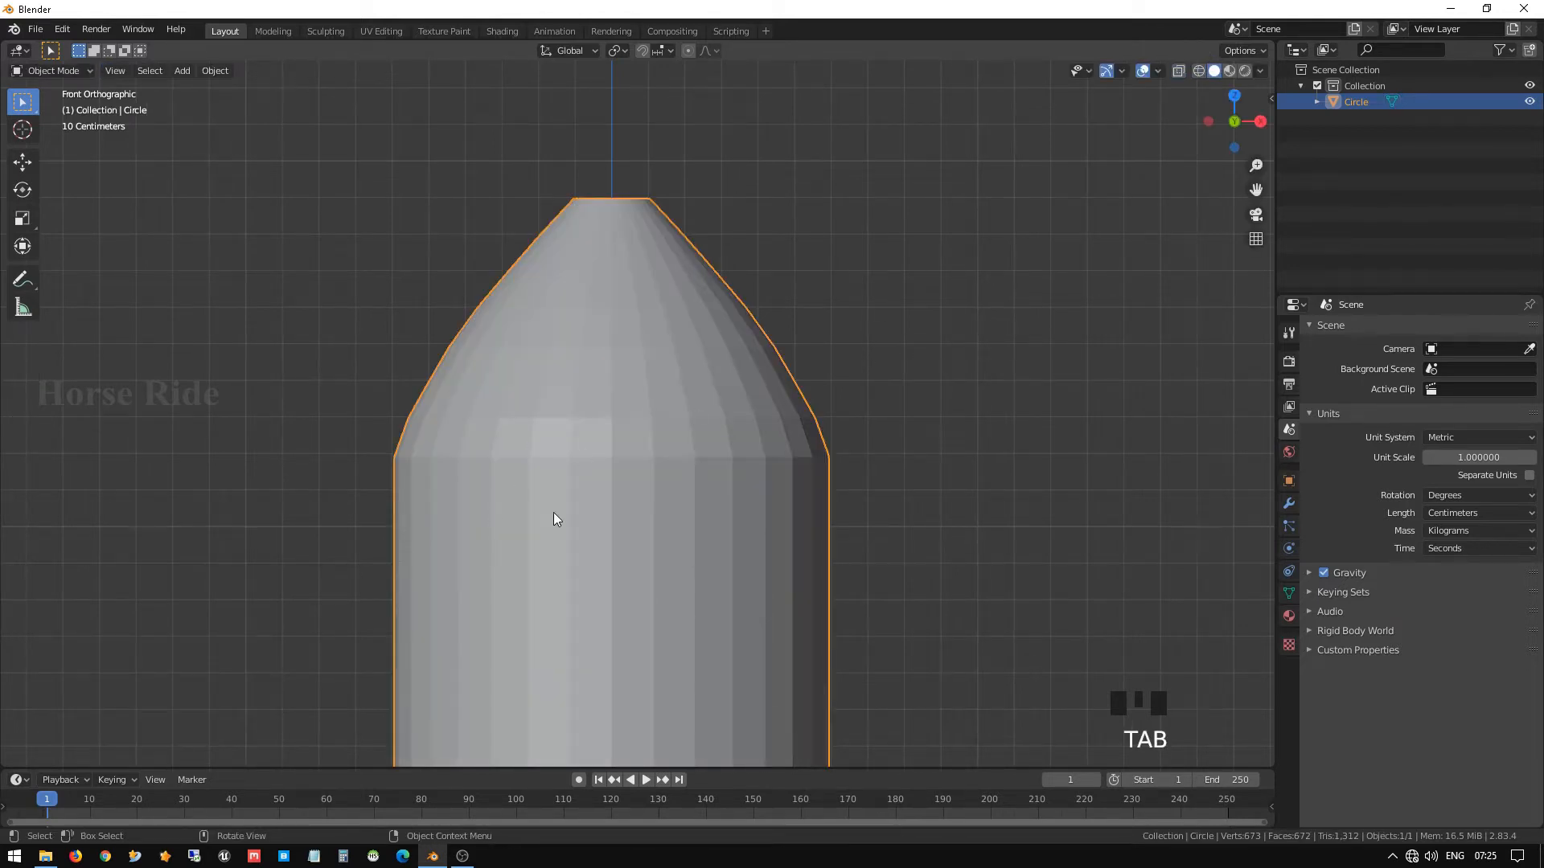
# Add a Subdivision Surface modifier to the bottle body.
pyautogui.scroll(-2, 595, 498)
pyautogui.scroll(1, 630, 474)
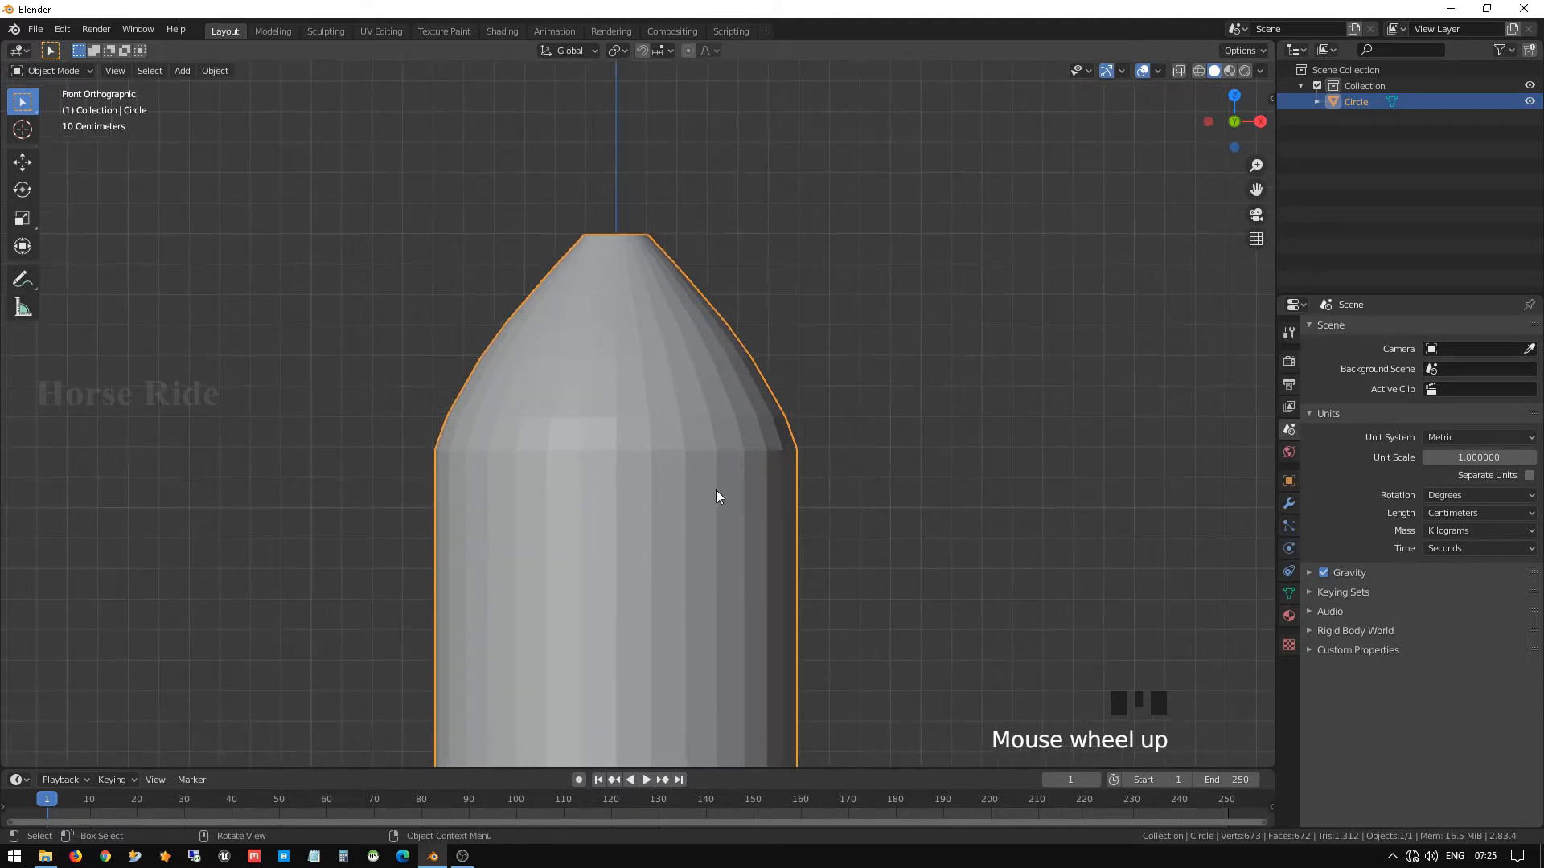
pyautogui.click(1289, 503)
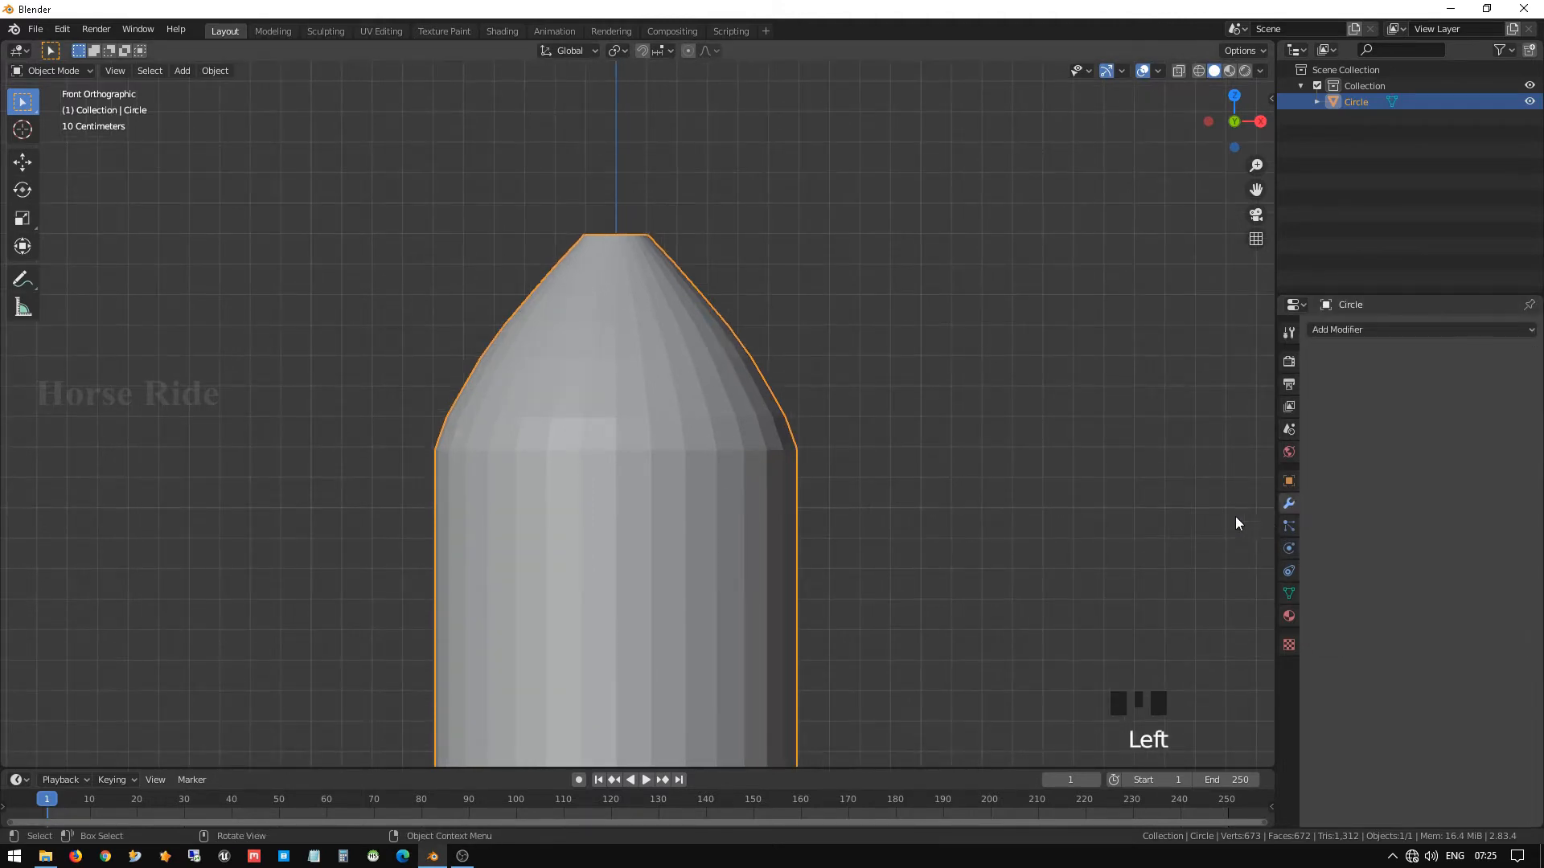
pyautogui.click(1373, 327)
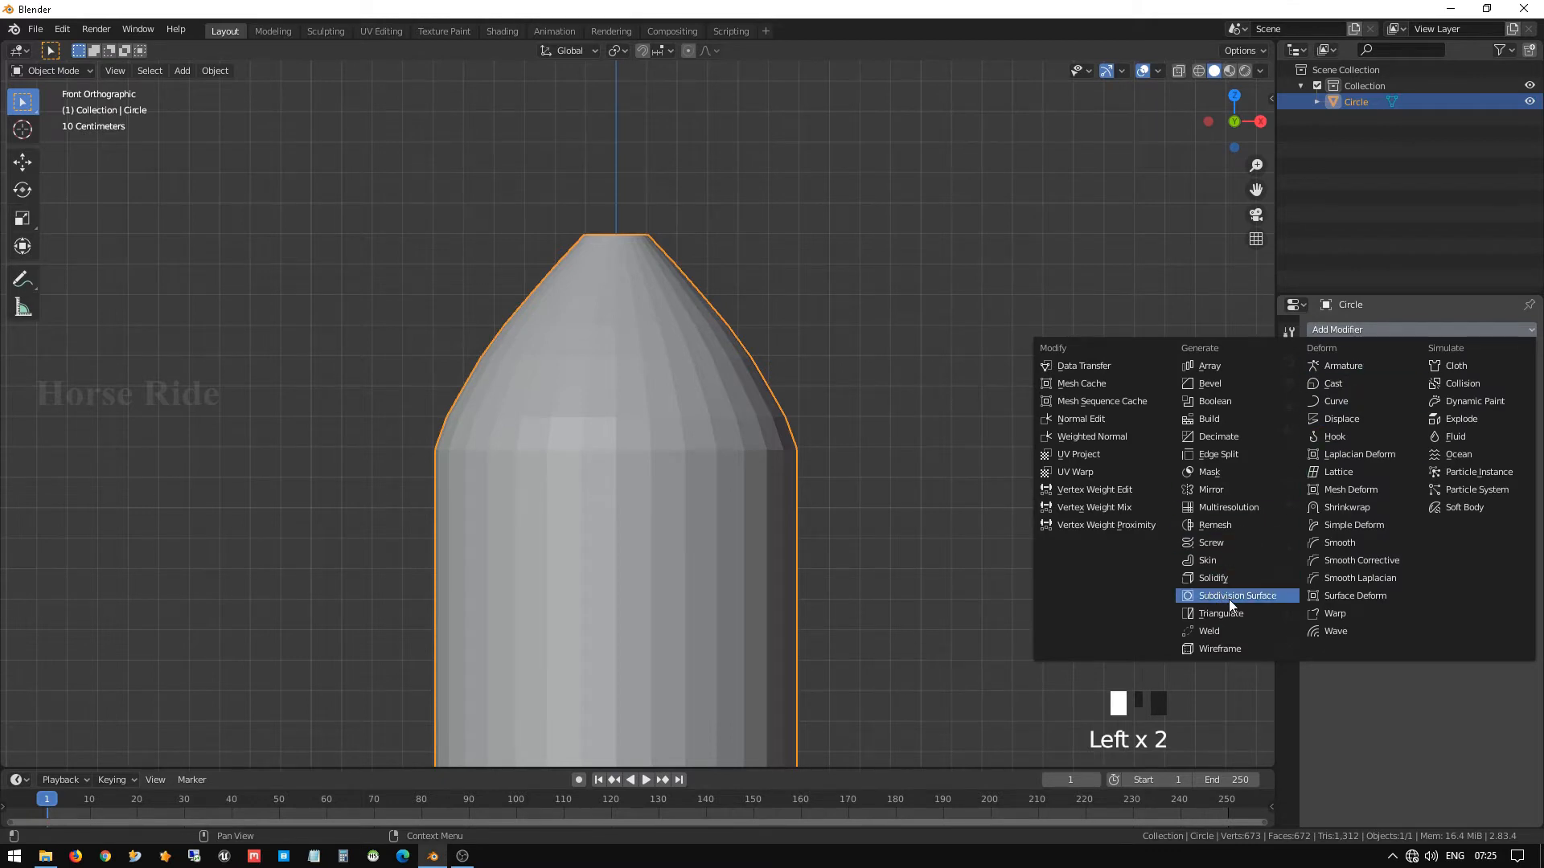
pyautogui.click(1251, 596)
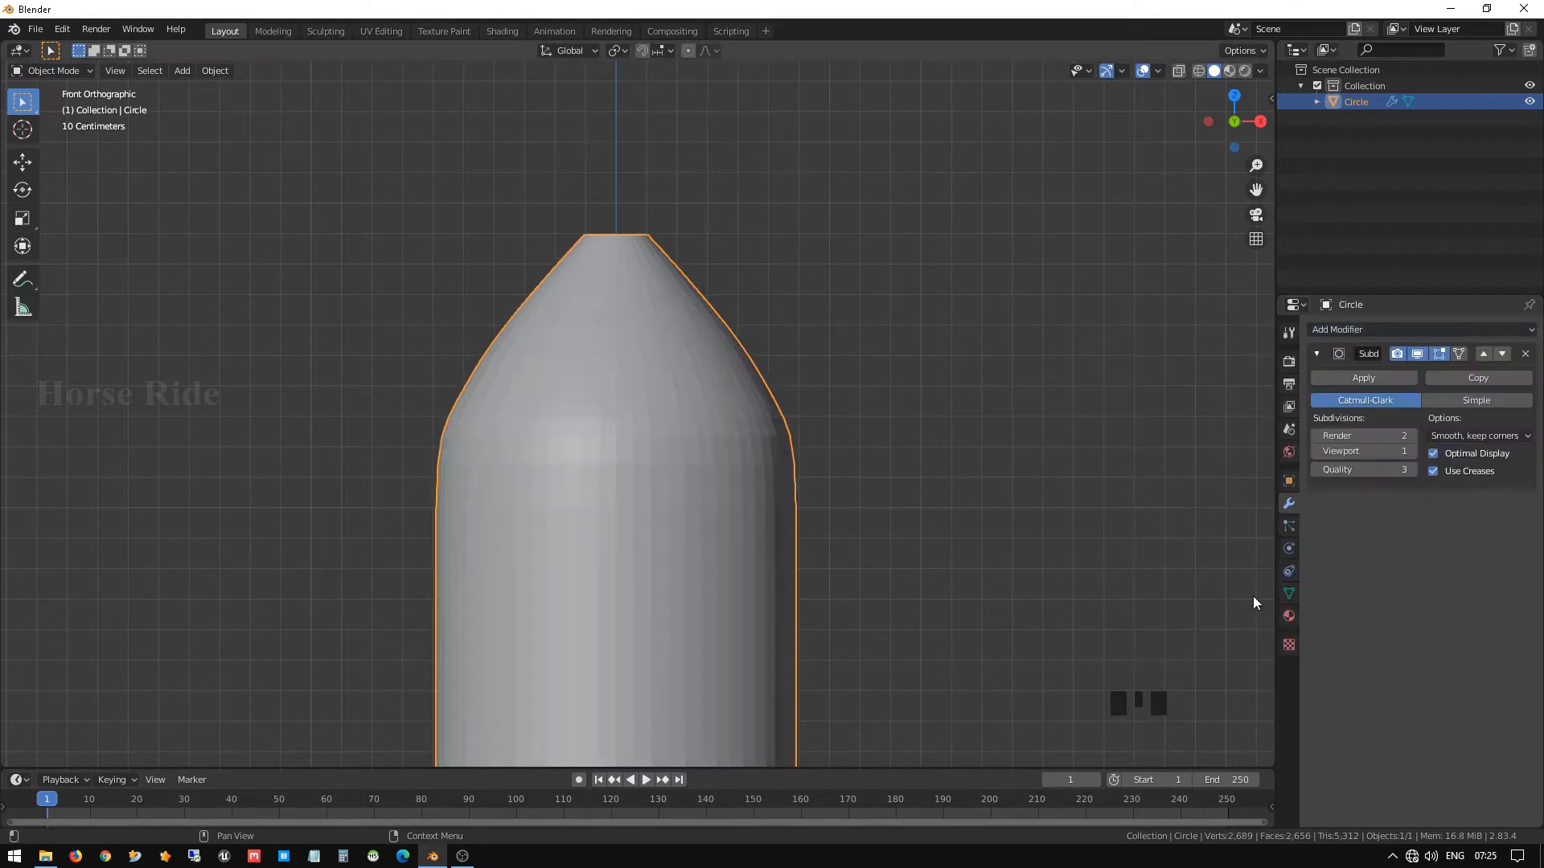
# Shade the body smooth and enable Auto Smooth for its mesh normals.
pyautogui.moveTo(557, 401); pyautogui.dragTo(527, 336, button='right')
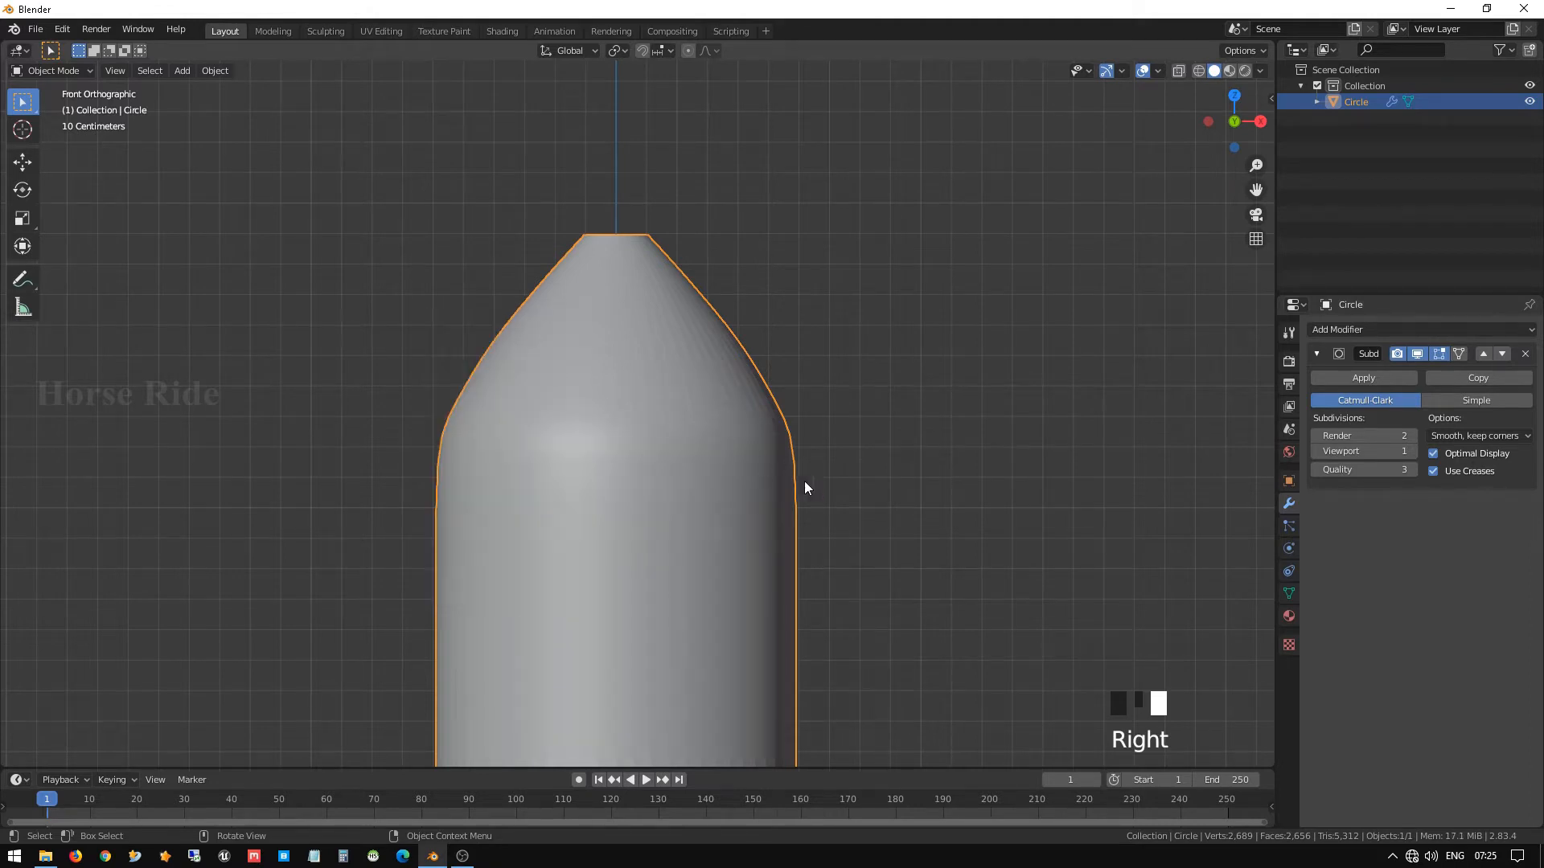
pyautogui.click(1289, 592)
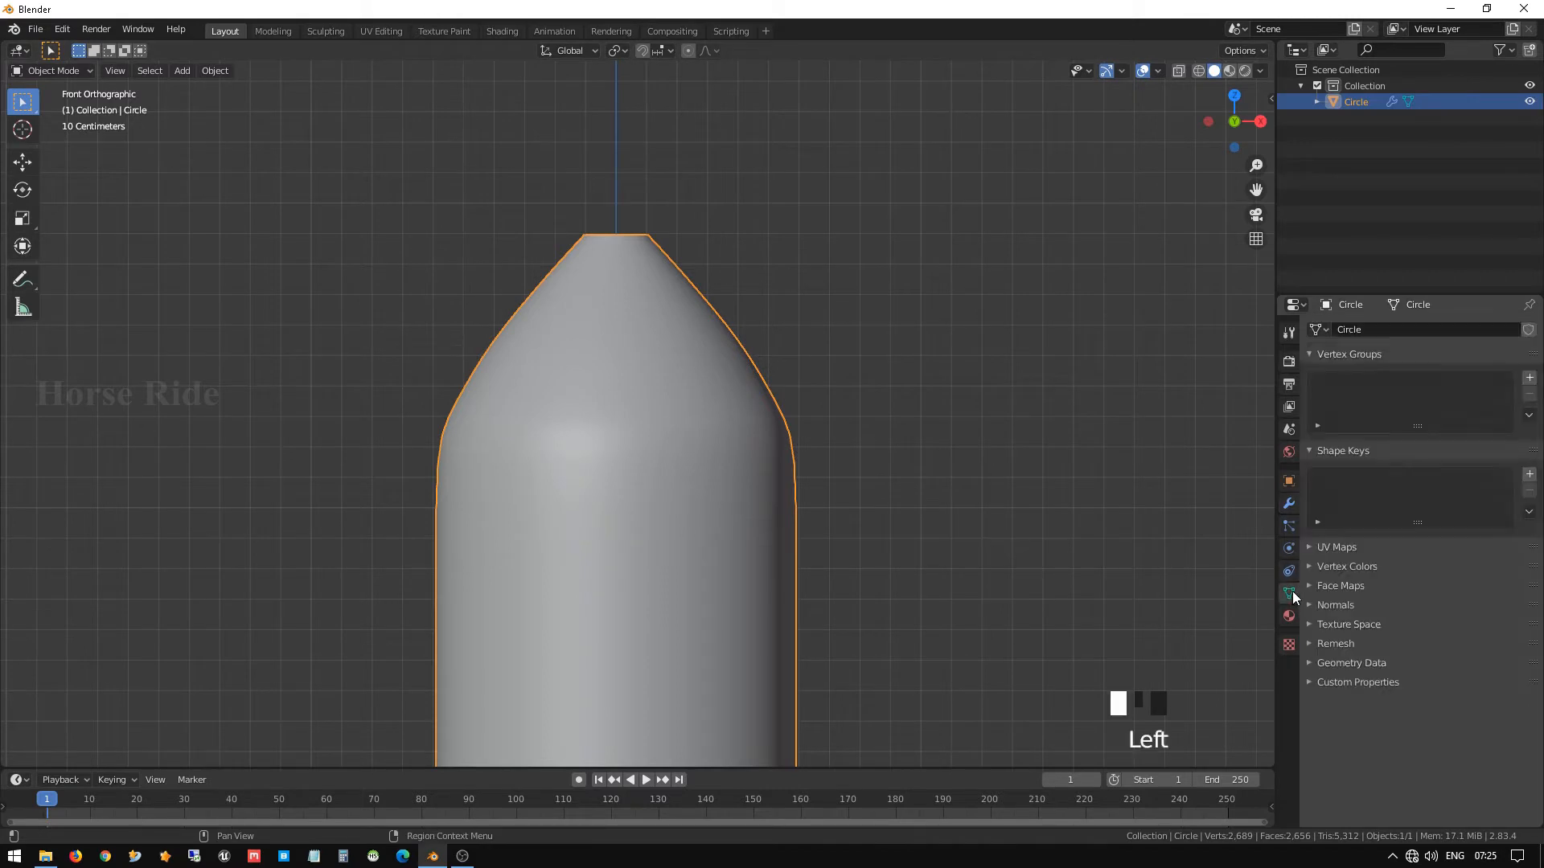
pyautogui.click(1311, 604)
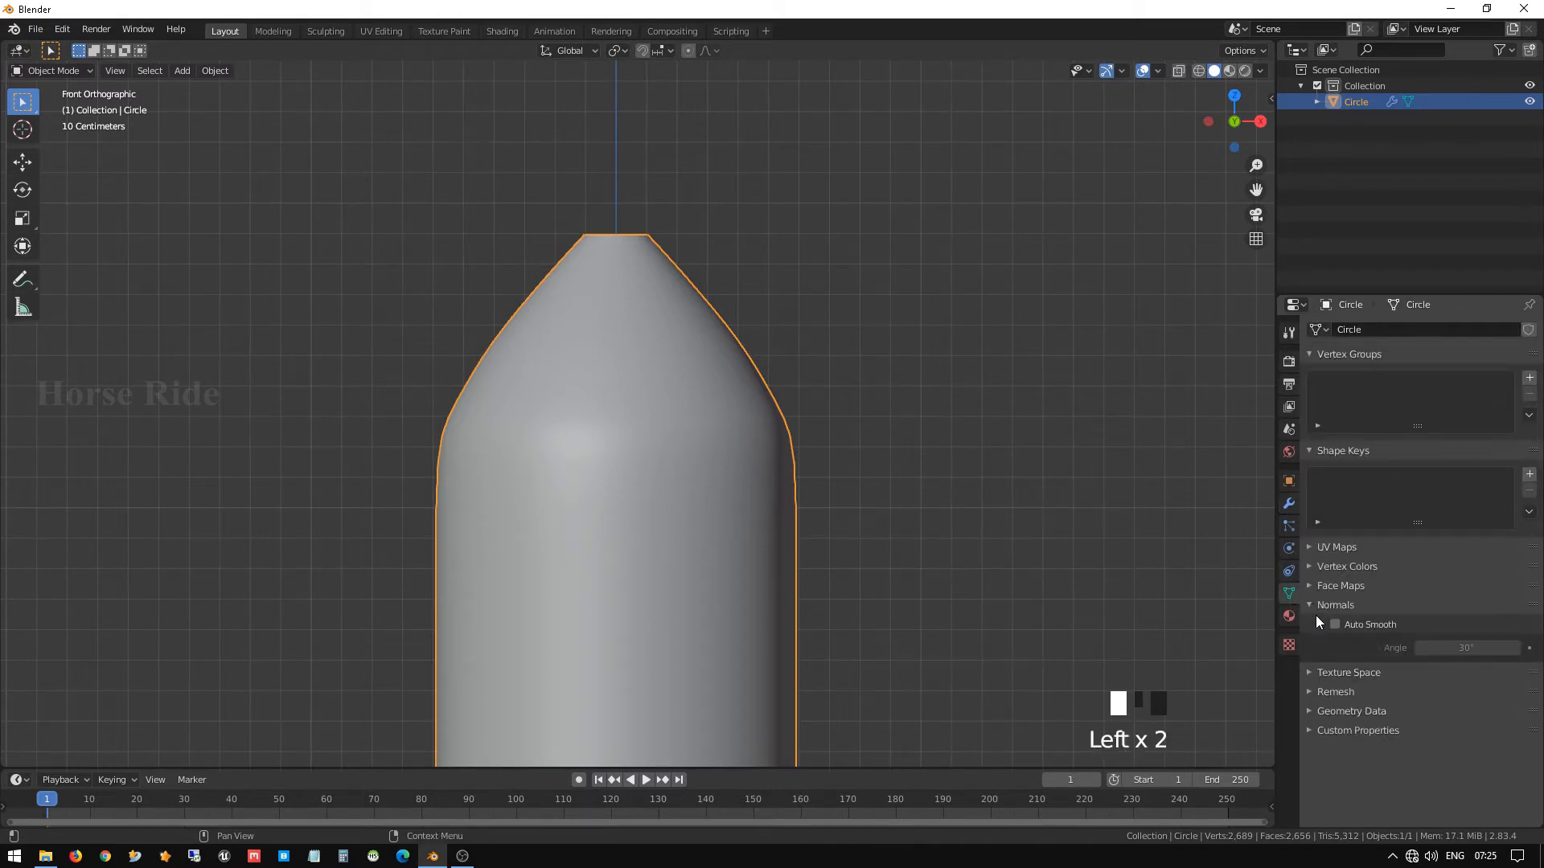
pyautogui.click(1334, 625)
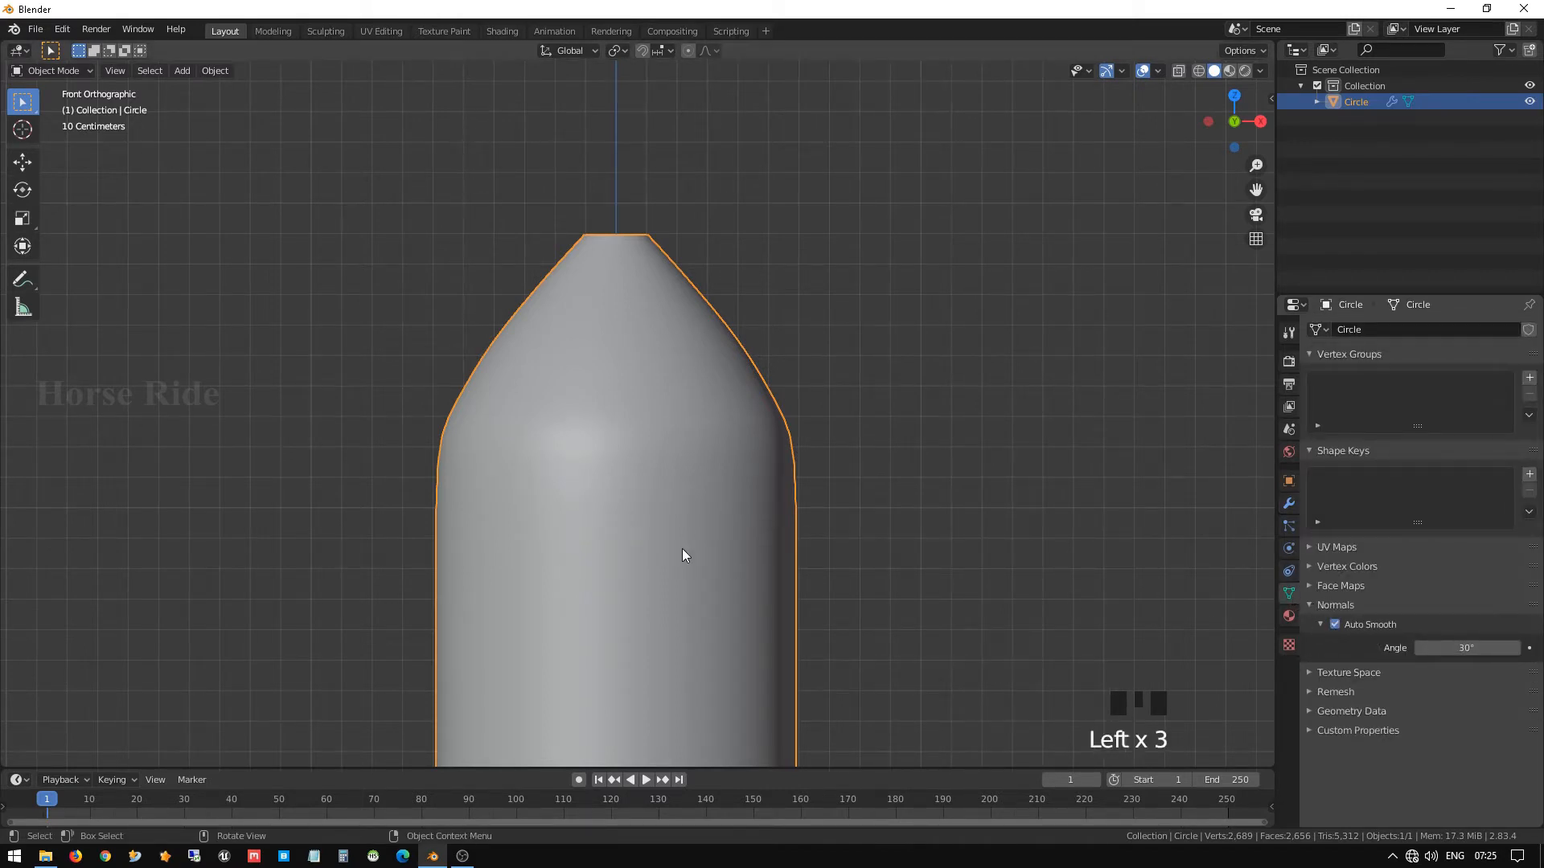
# Examine the smoothed concave base and its bottom rim from below and close up.
pyautogui.scroll(-1, 663, 589)
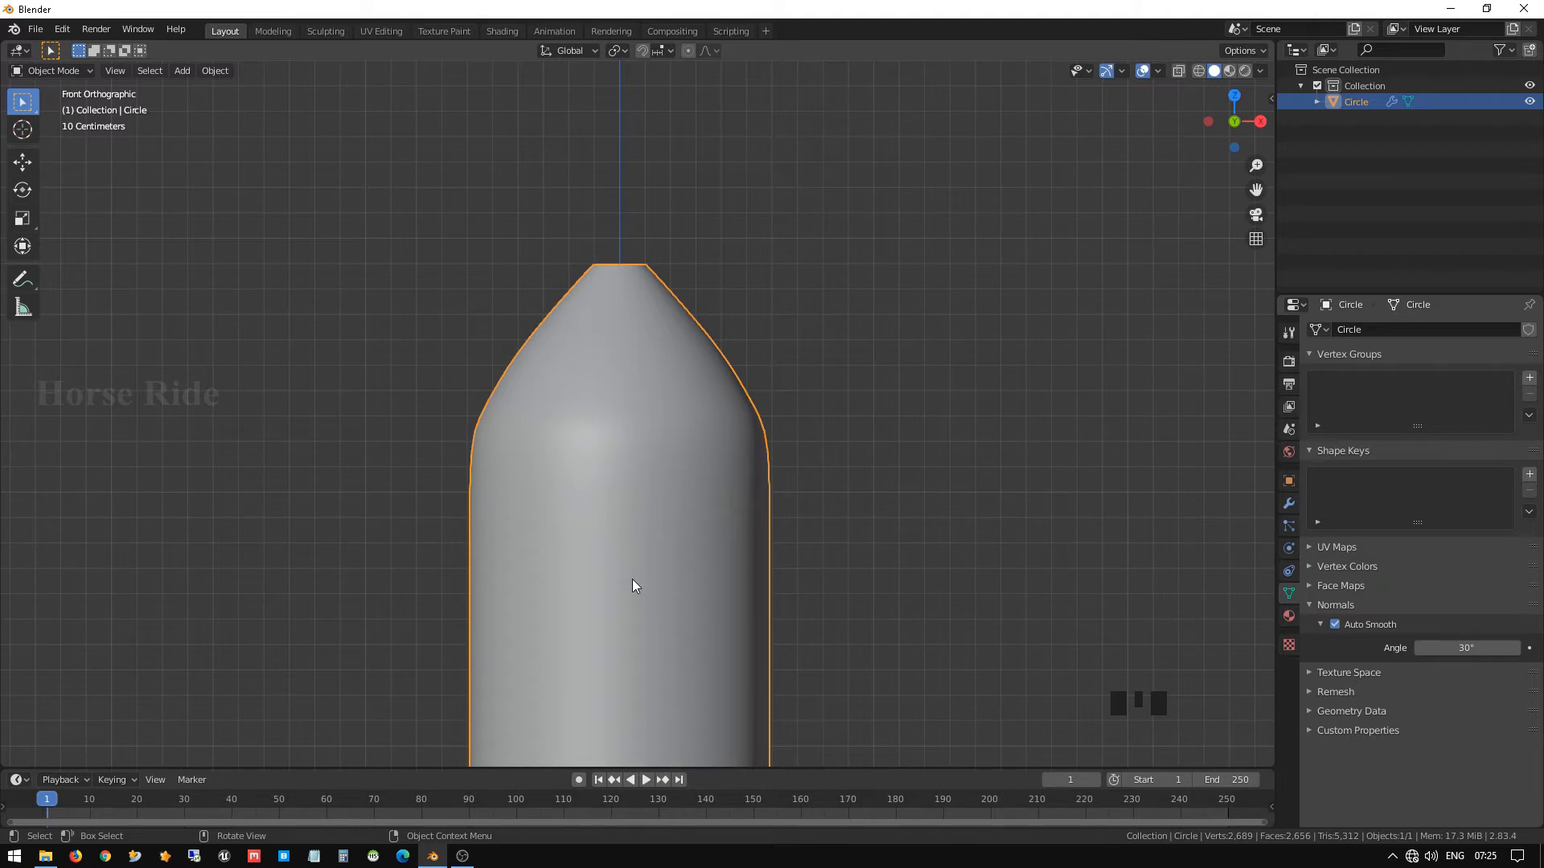
pyautogui.keyDown('shift'); pyautogui.moveTo(638, 551); pyautogui.dragTo(722, 402, button='middle'); pyautogui.keyUp('shift')
pyautogui.scroll(3, 639, 508)
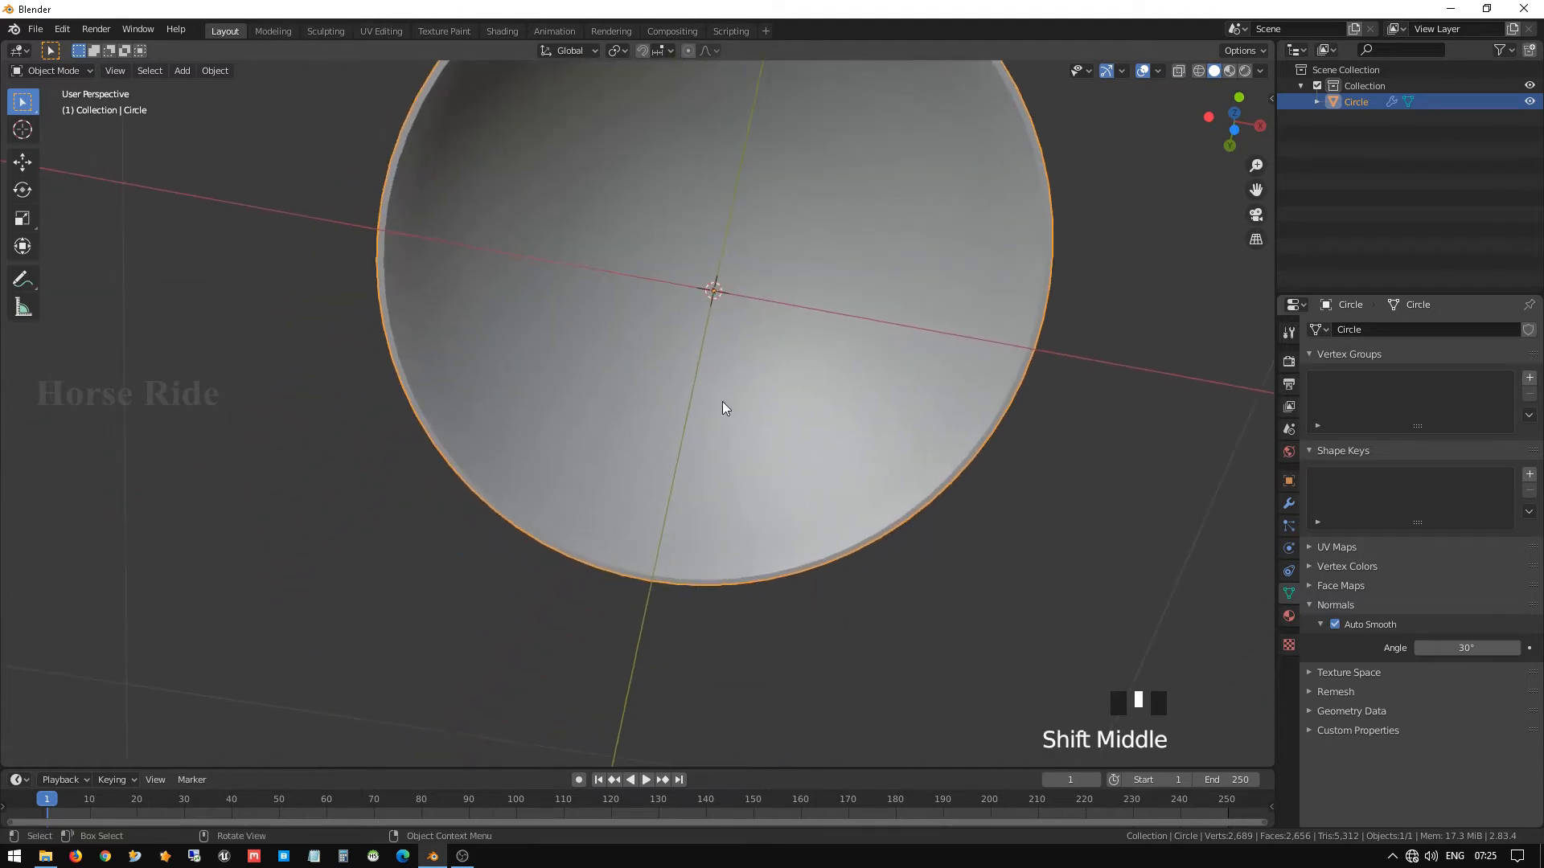
pyautogui.scroll(-1, 786, 332)
pyautogui.moveTo(783, 326); pyautogui.dragTo(742, 360, button='middle')
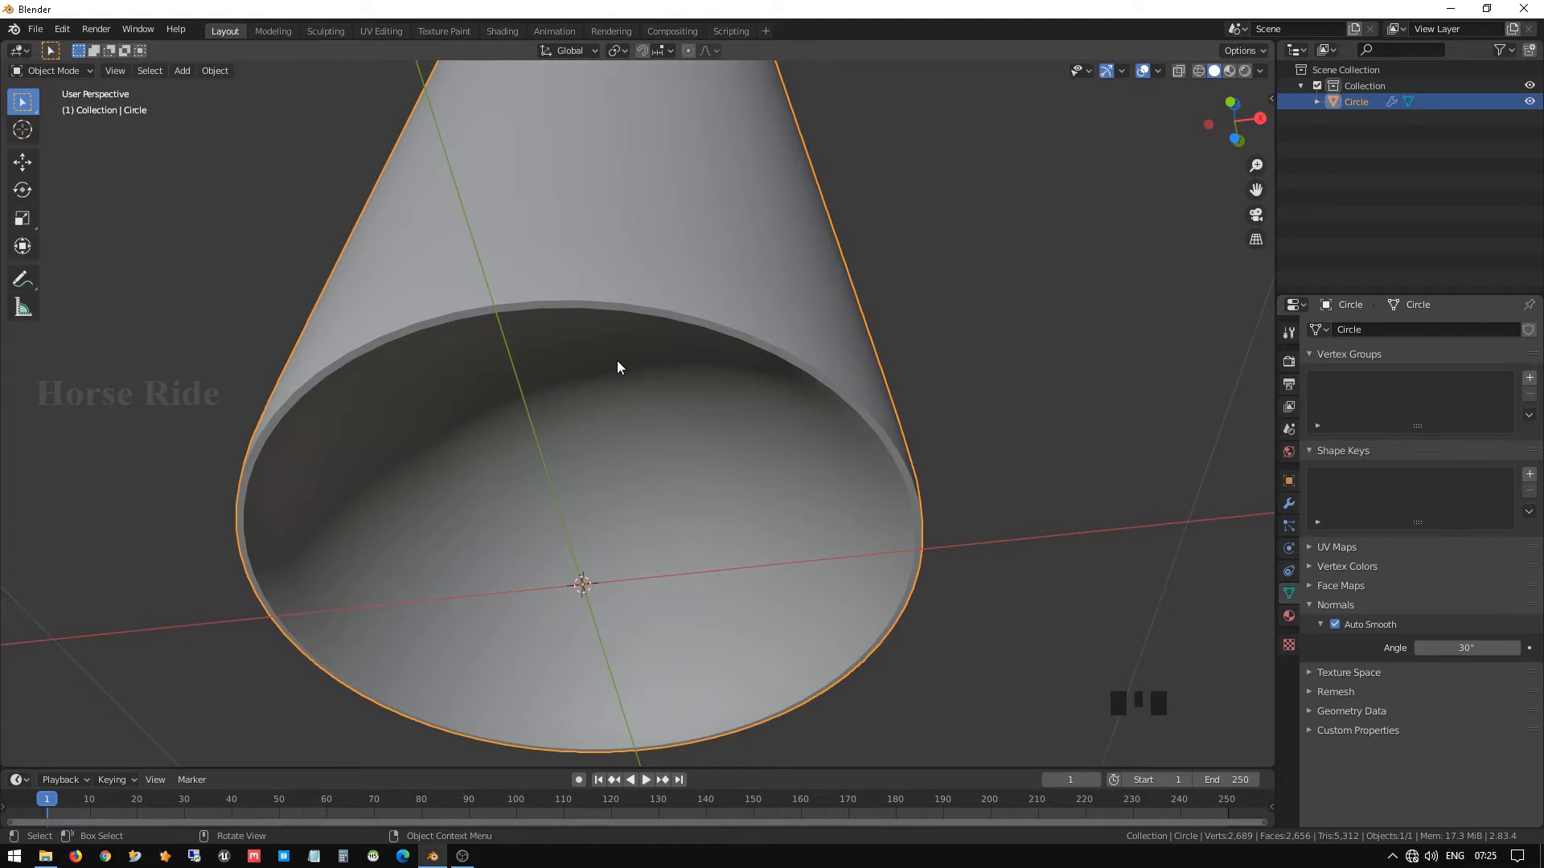
pyautogui.scroll(2, 616, 361)
pyautogui.moveTo(642, 286)
pyautogui.mouseDown(button='middle')
pyautogui.moveTo(630, 298)
pyautogui.moveTo(648, 283)
pyautogui.mouseUp(button='middle')
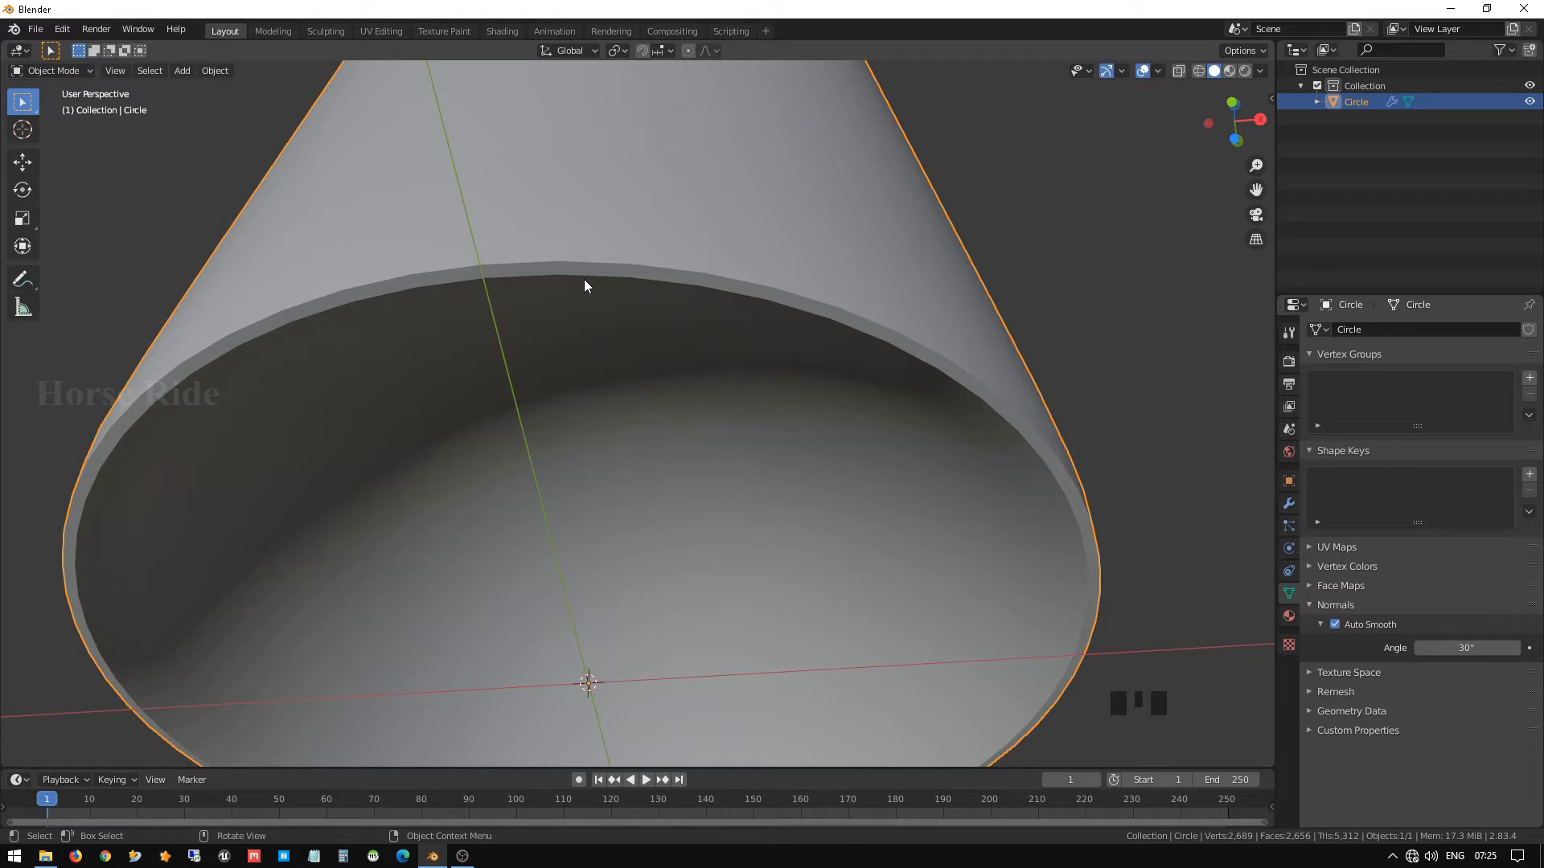
# Edit the body's mesh and turn off the Subdivision Surface modifier's display in Edit Mode.
pyautogui.press('Tab')
pyautogui.scroll(3, 540, 240)
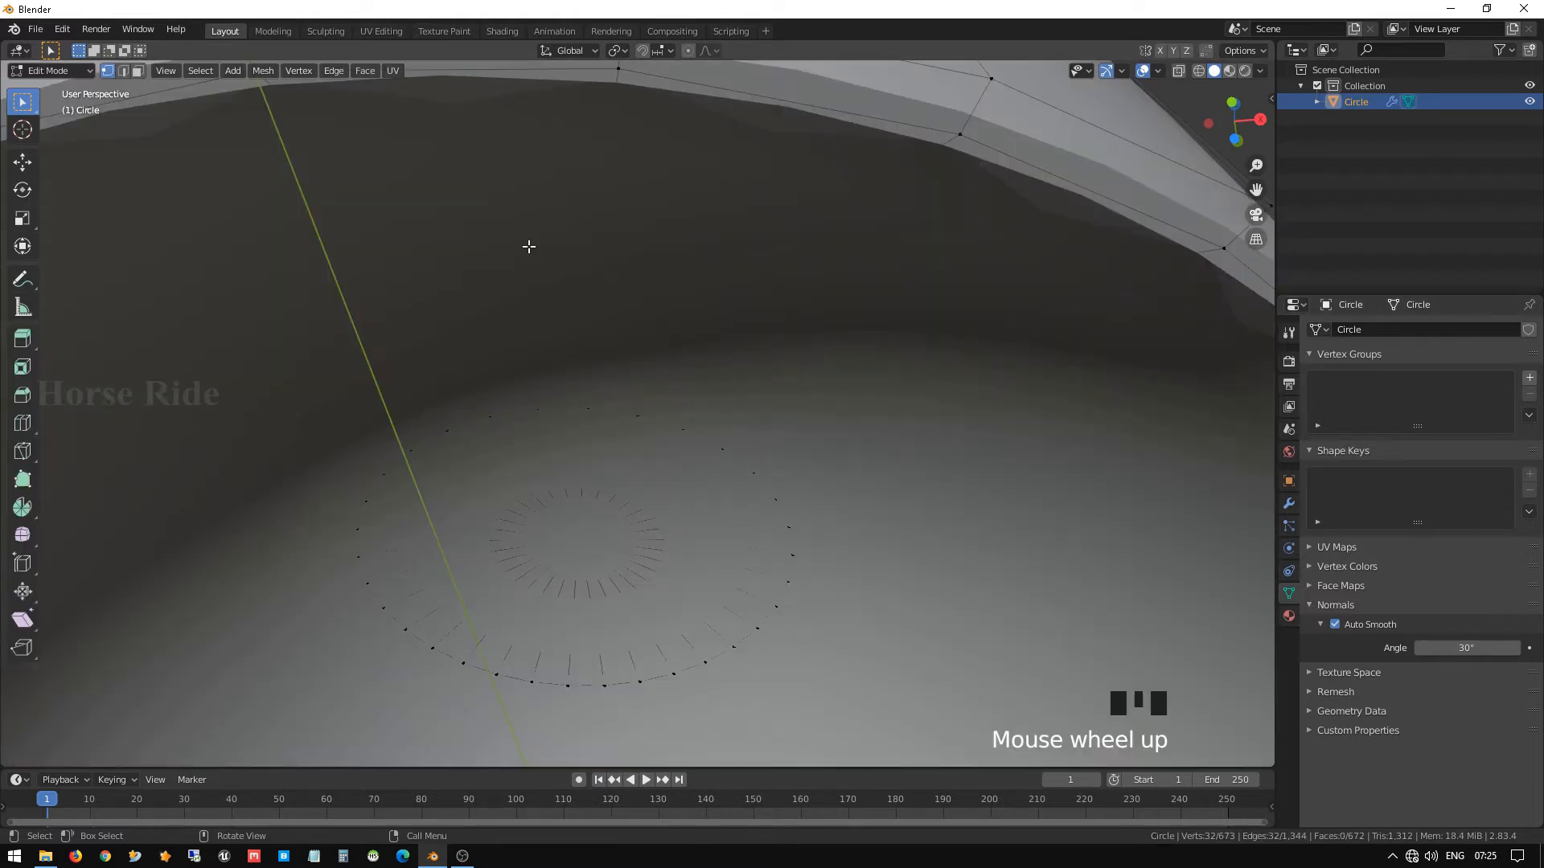
pyautogui.scroll(-3, 527, 249)
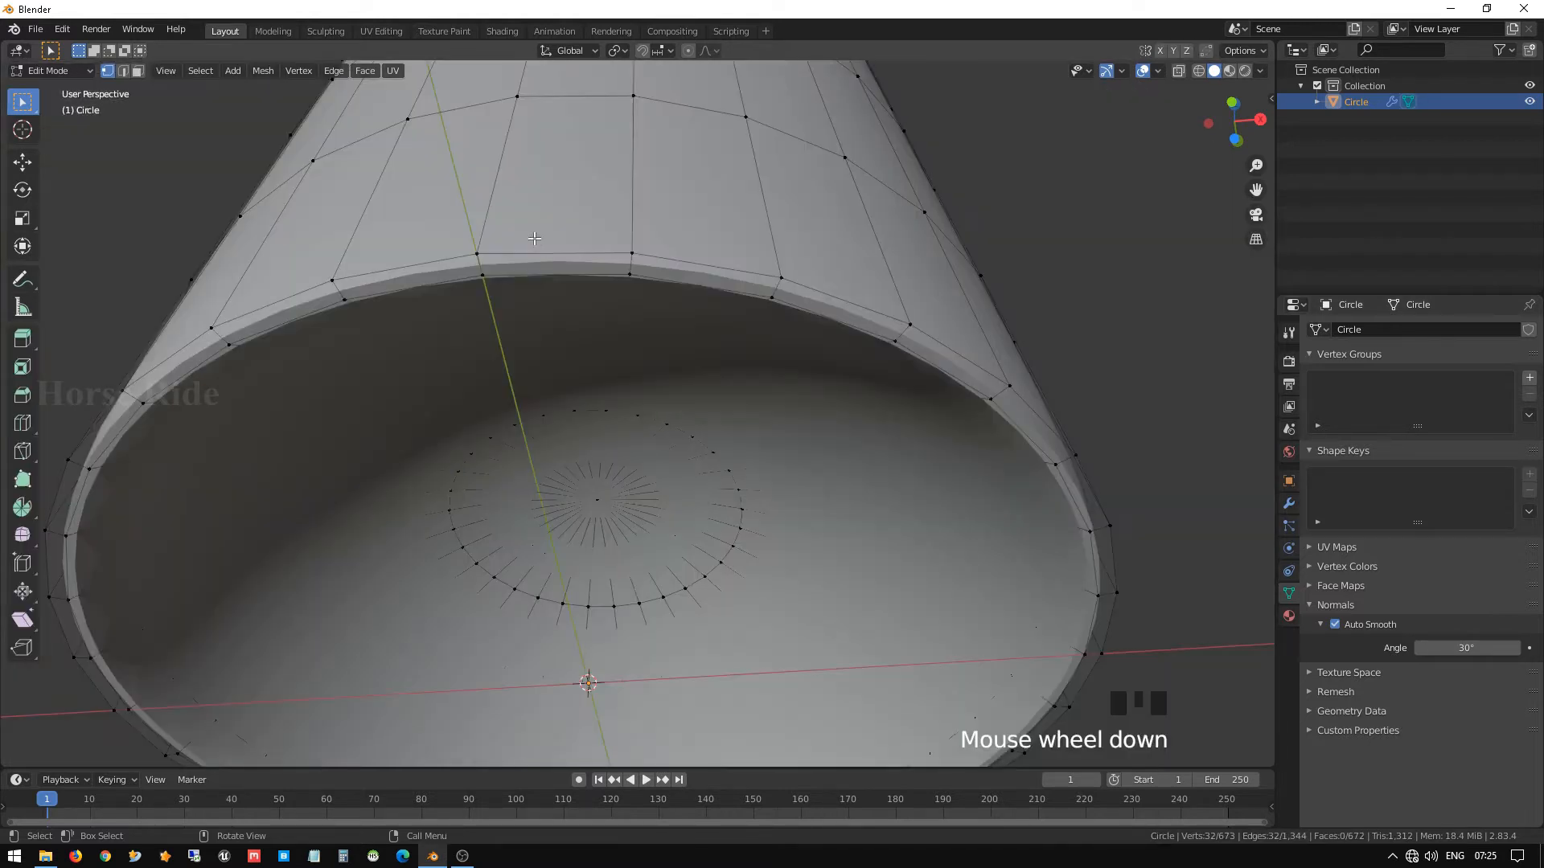
pyautogui.click(1288, 504)
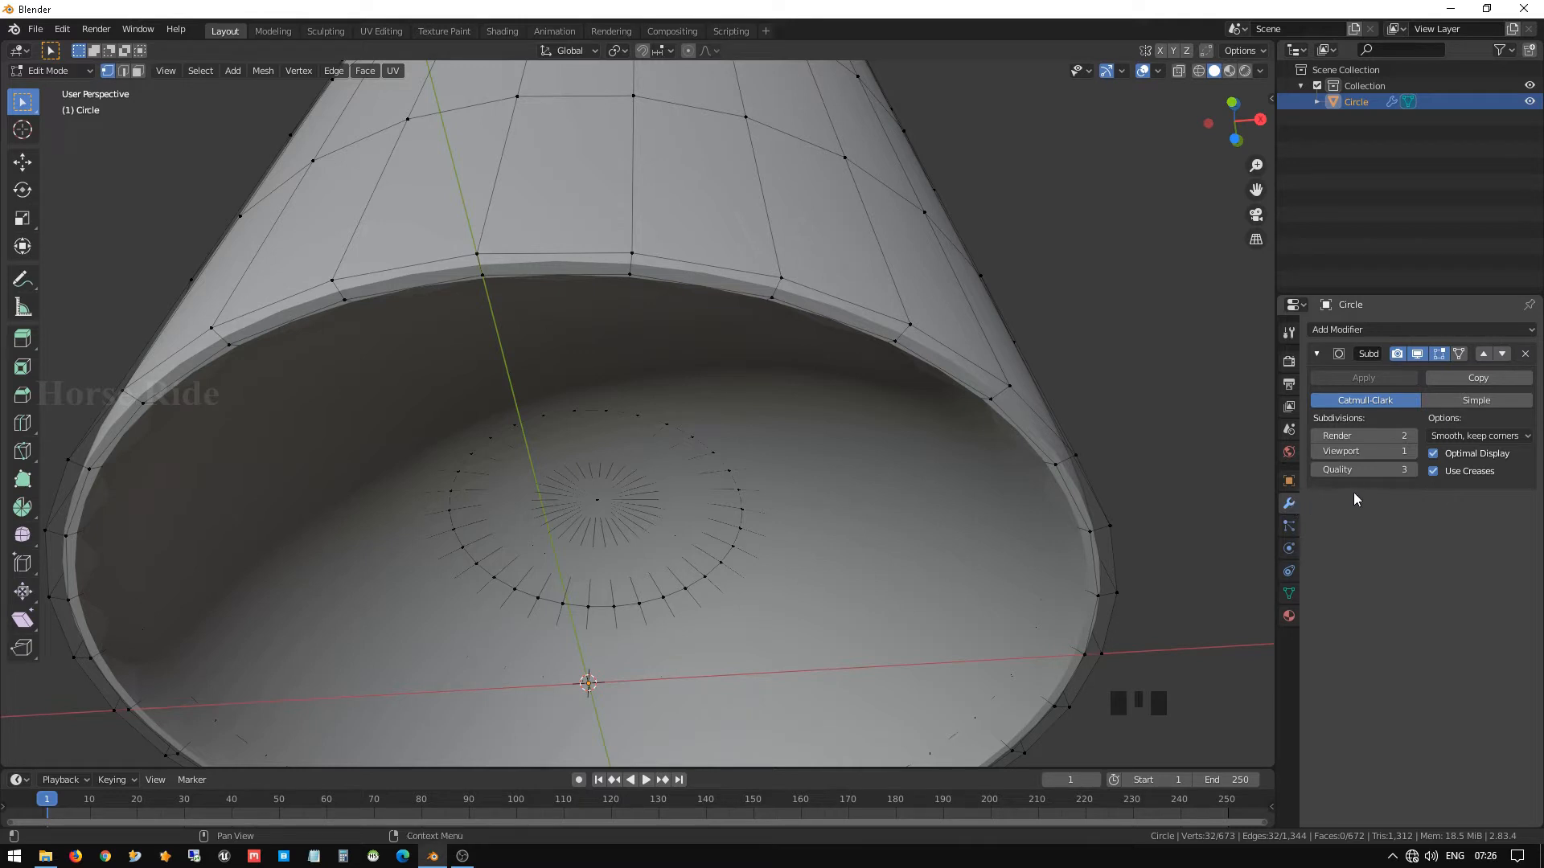
pyautogui.click(1440, 362)
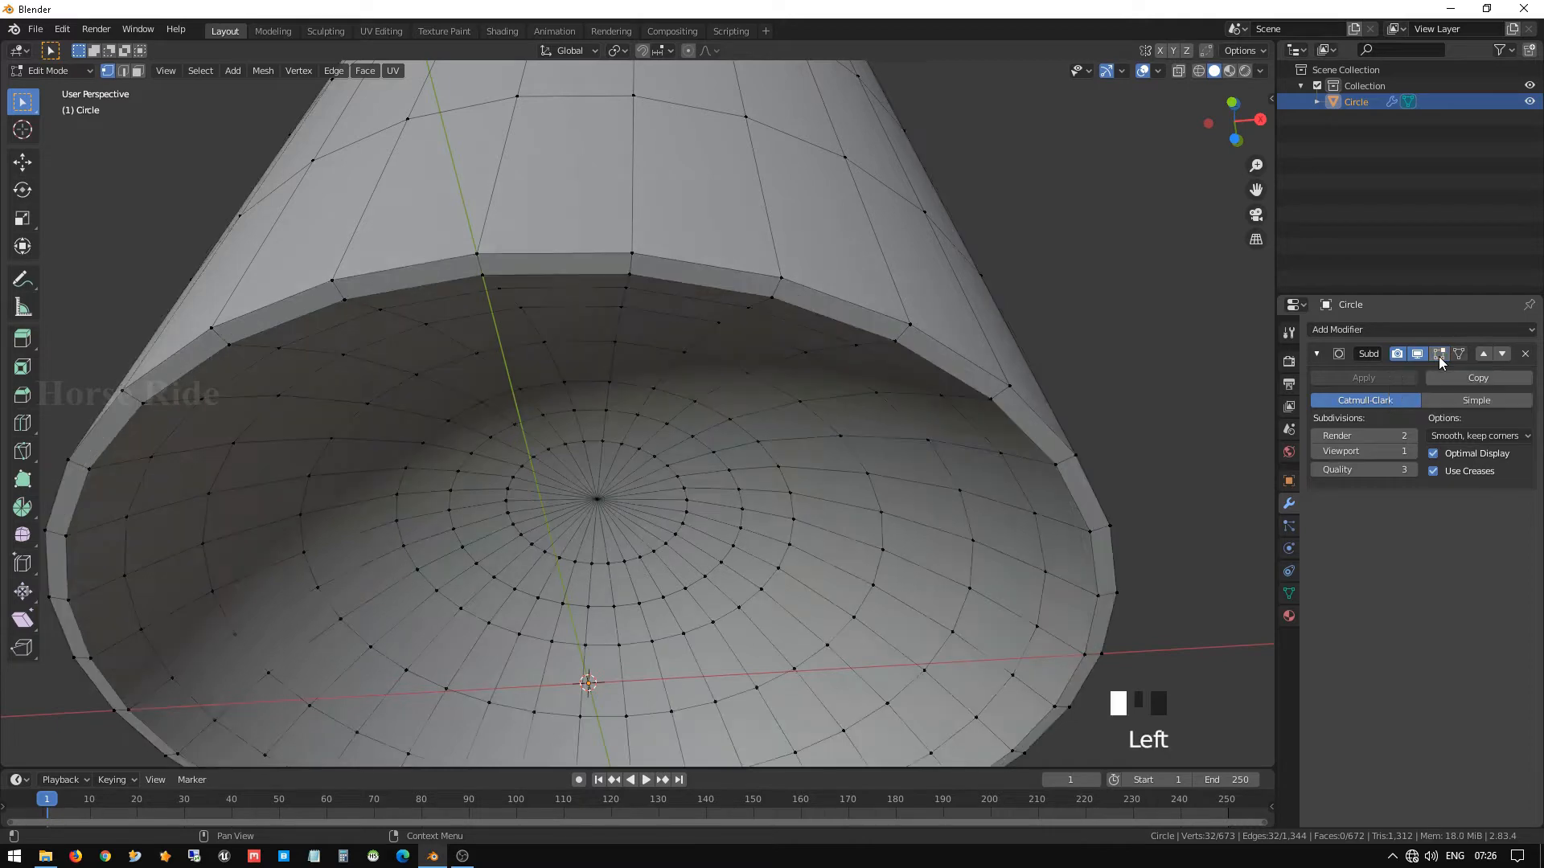
# Add one loop cut around the lower outer wall and slide it close to the bottom rim, with a factor of about 0.964.
pyautogui.scroll(2, 543, 275)
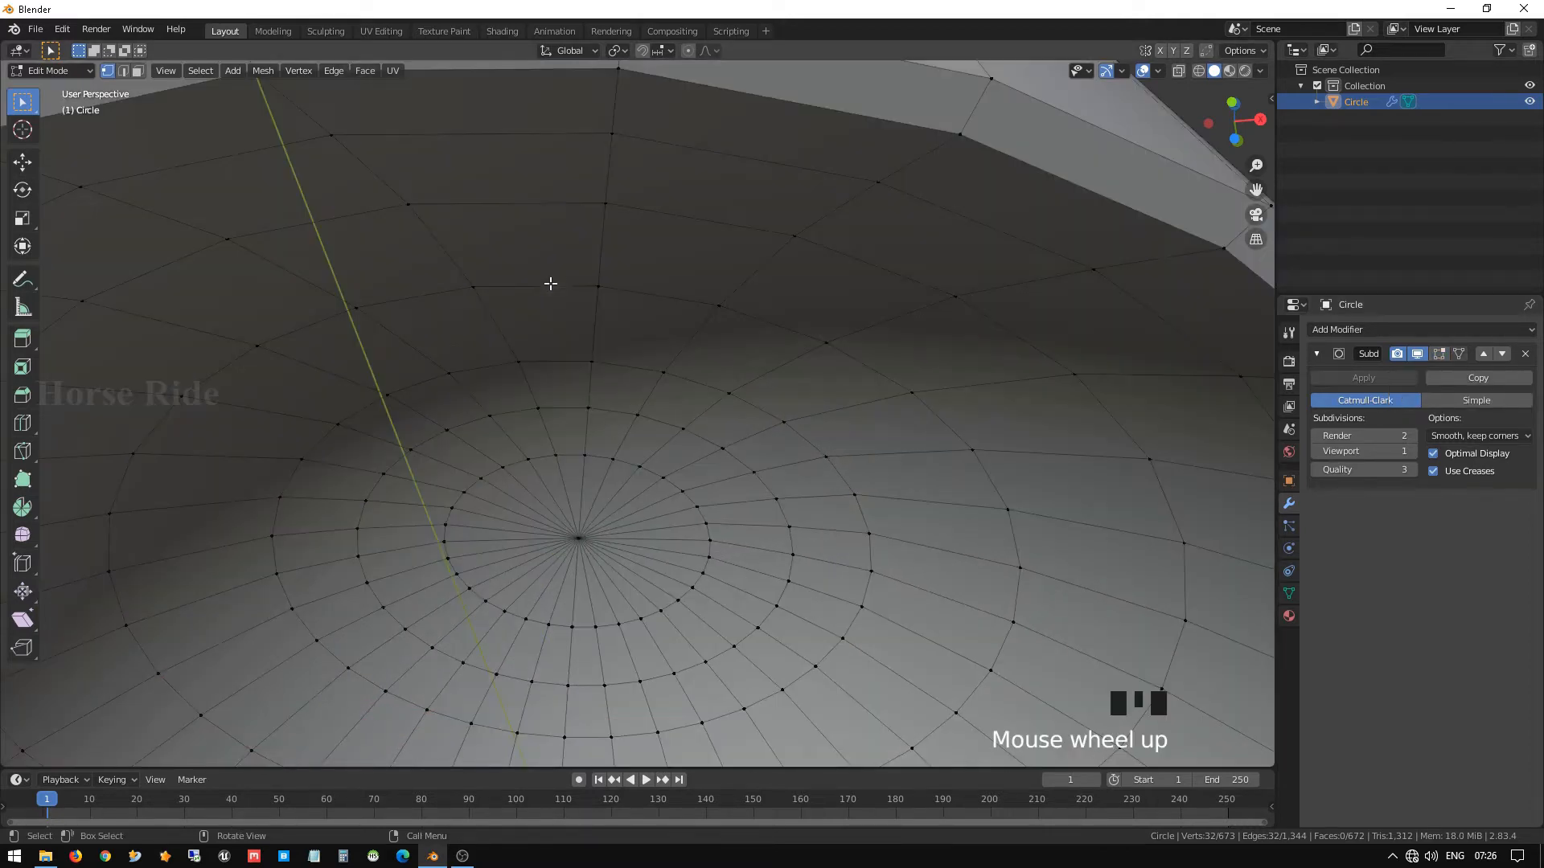
pyautogui.scroll(-2, 550, 277)
pyautogui.moveTo(551, 270); pyautogui.dragTo(567, 296, button='middle')
pyautogui.press('Tab')
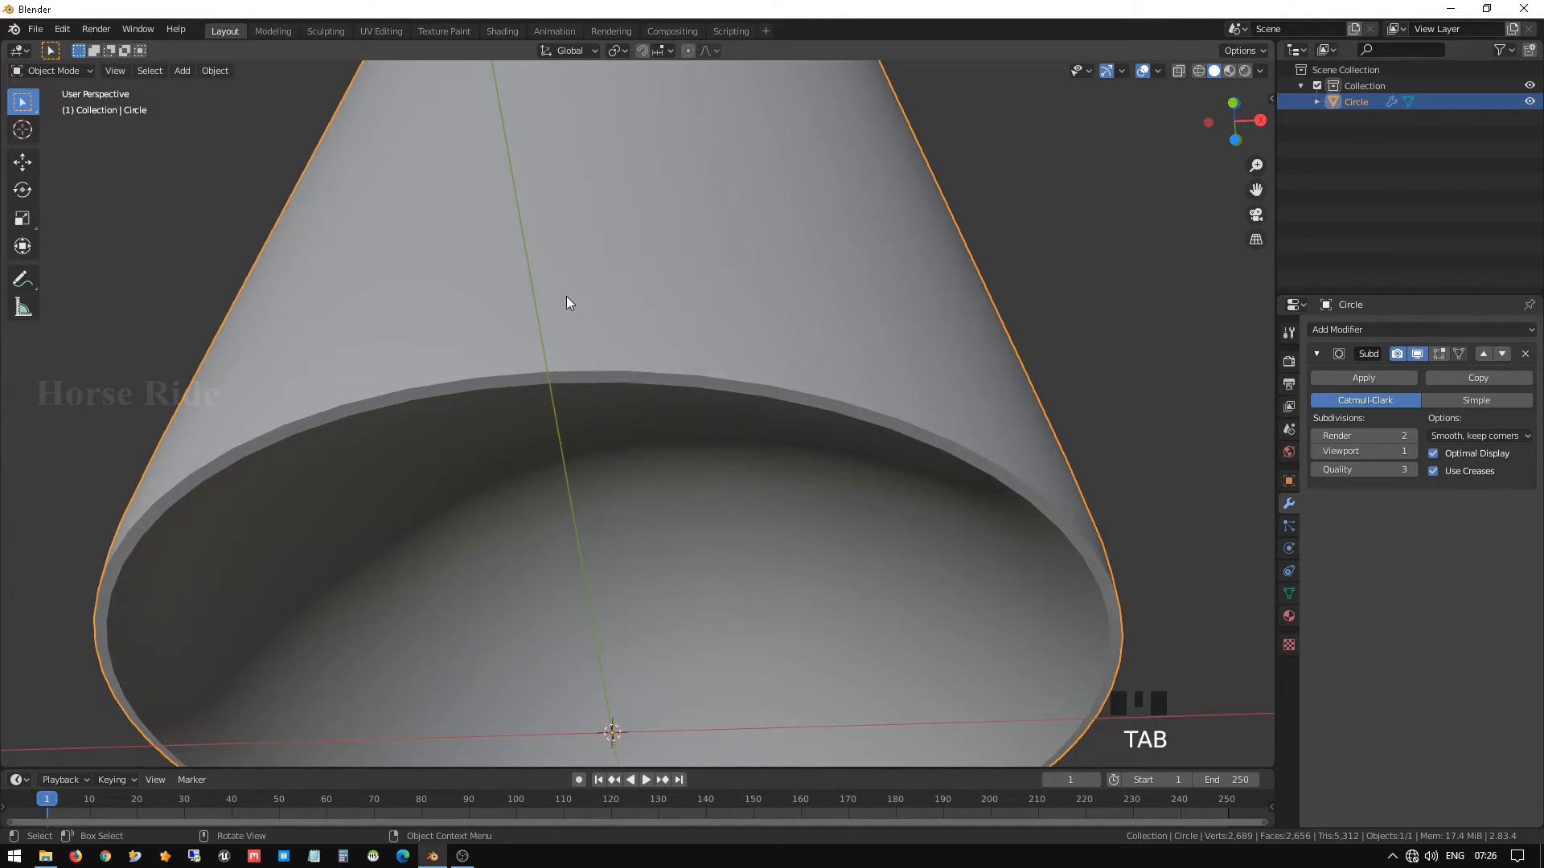
pyautogui.press('Tab')
pyautogui.scroll(2, 568, 309)
pyautogui.scroll(-2, 614, 329)
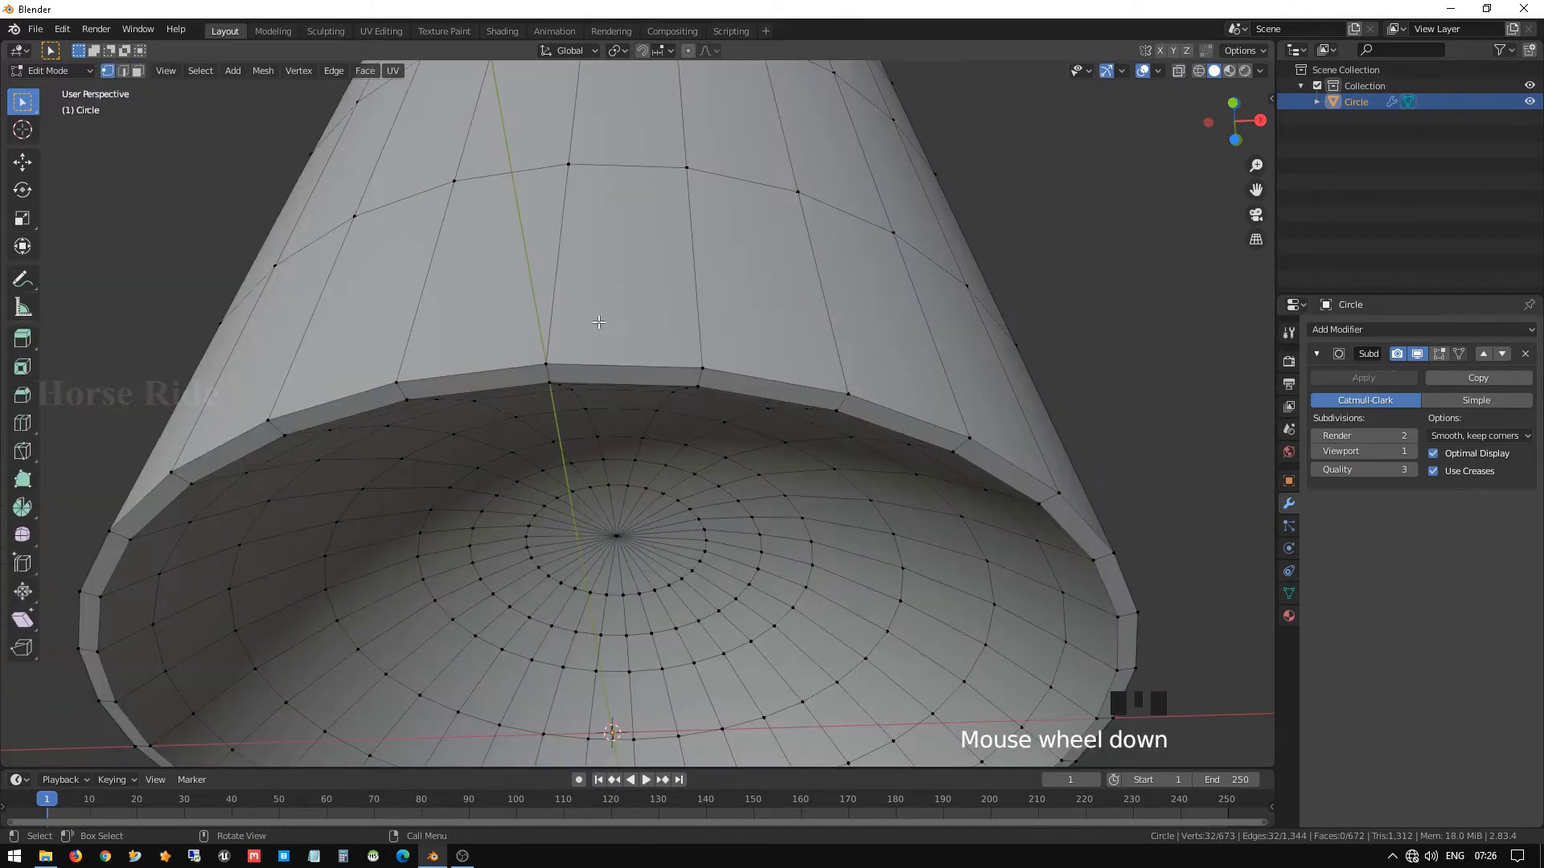
pyautogui.click(591, 340)
pyautogui.hotkey('ctrl', 'r')
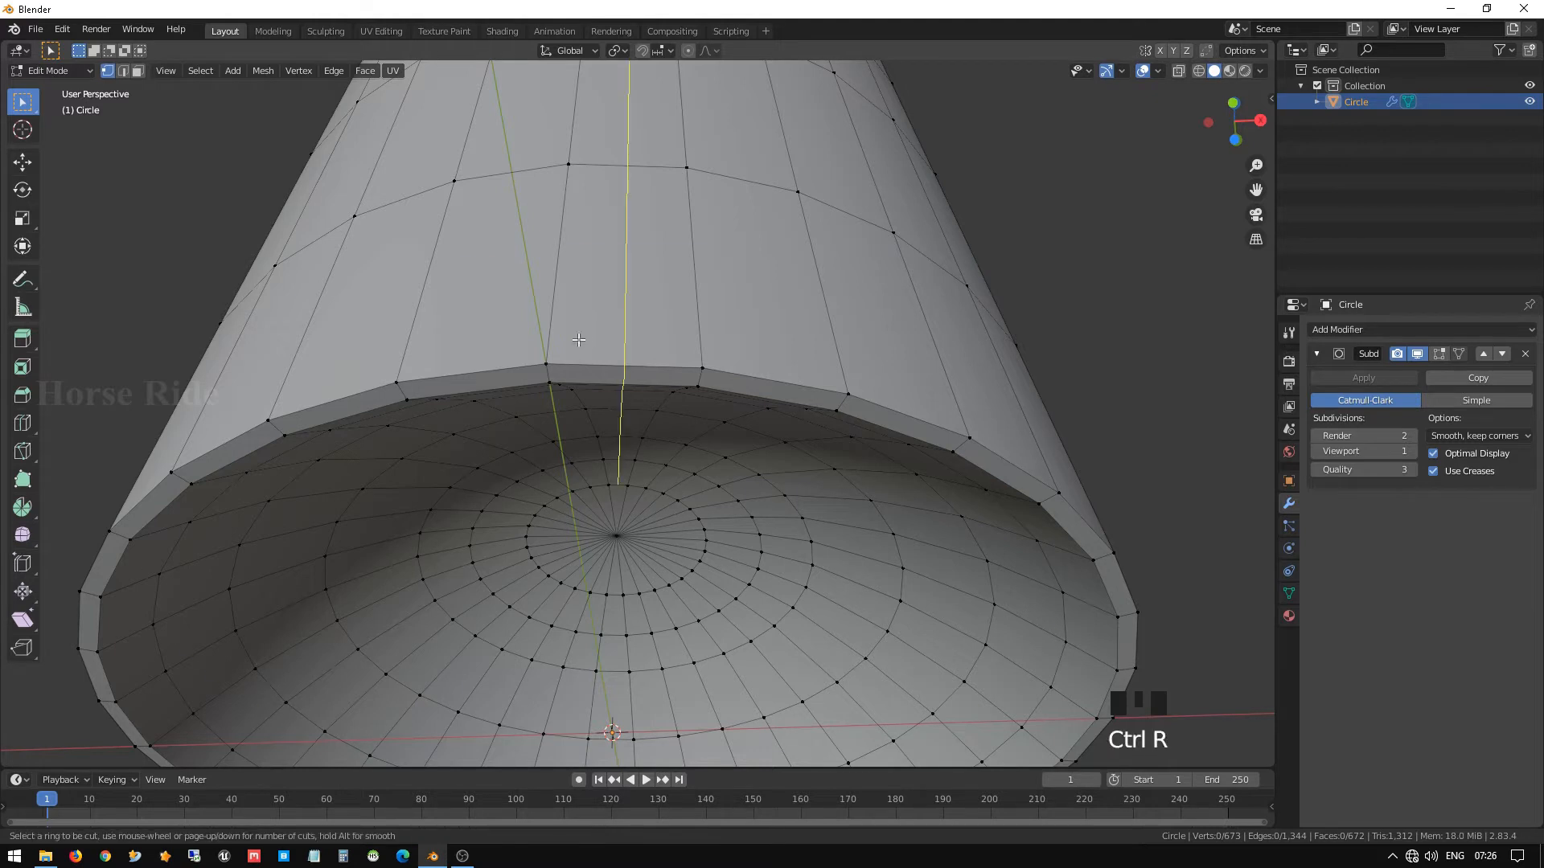
pyautogui.click(560, 341)
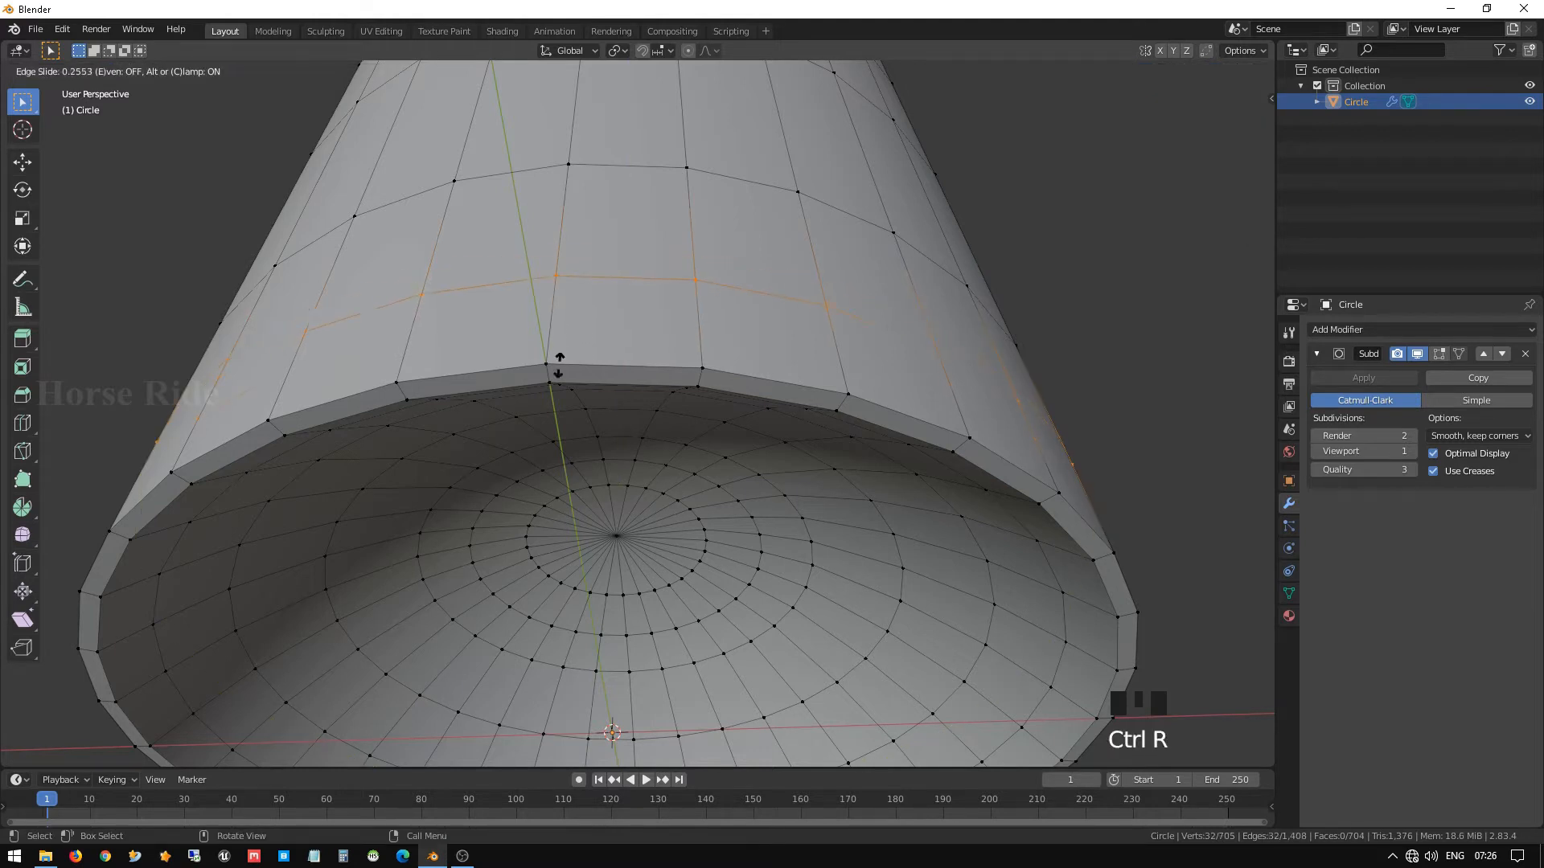
pyautogui.click(562, 415)
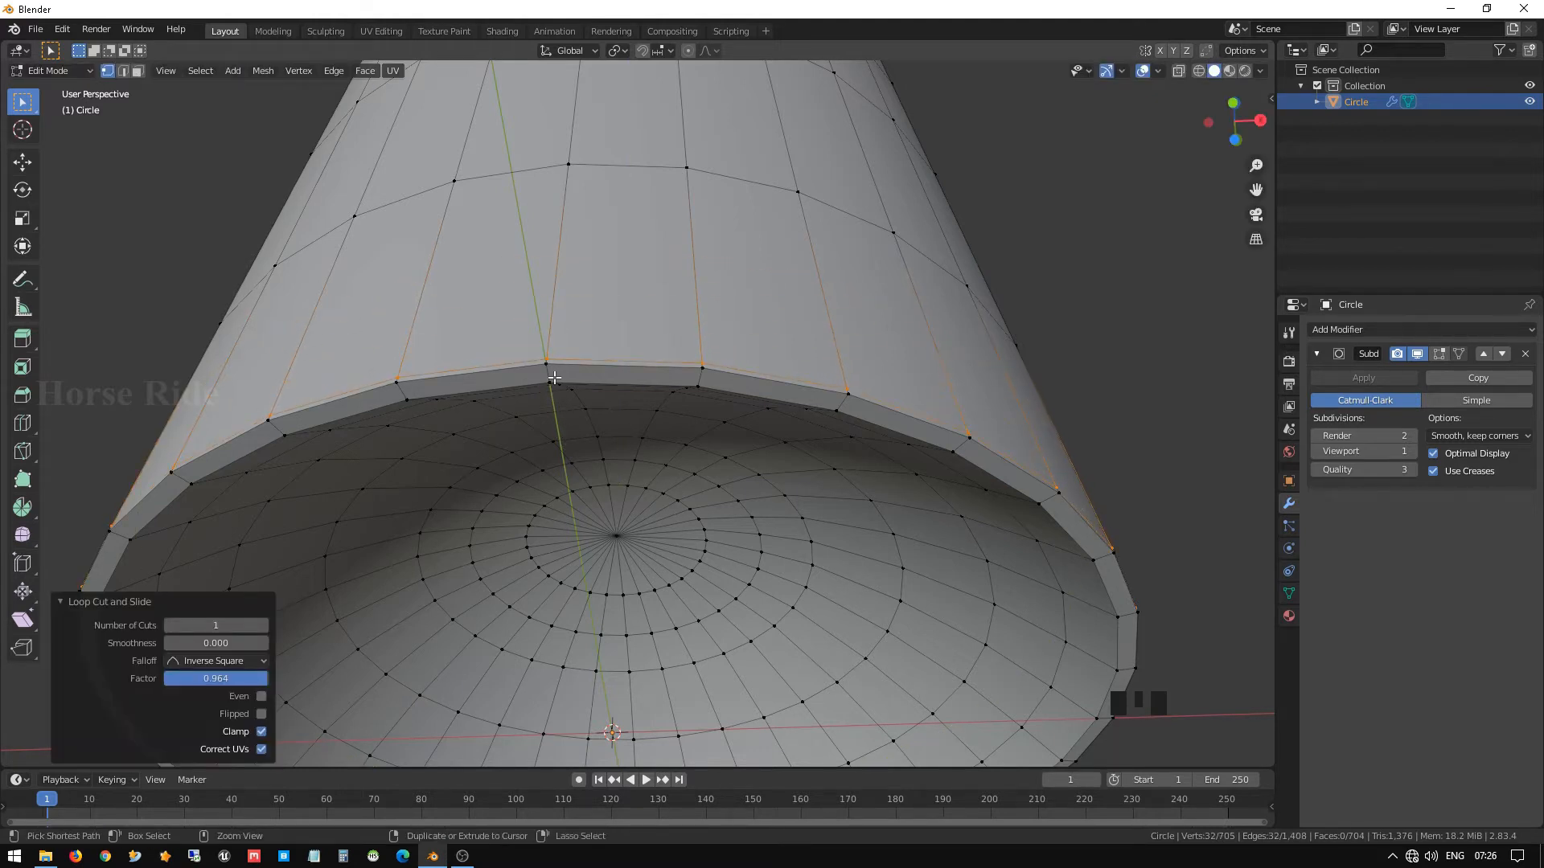
# Add one loop cut on the bottom rim's flat face and slide it towards the outer edge, with a factor of about 0.595.
pyautogui.hotkey('ctrl', 'r')
pyautogui.click(554, 377)
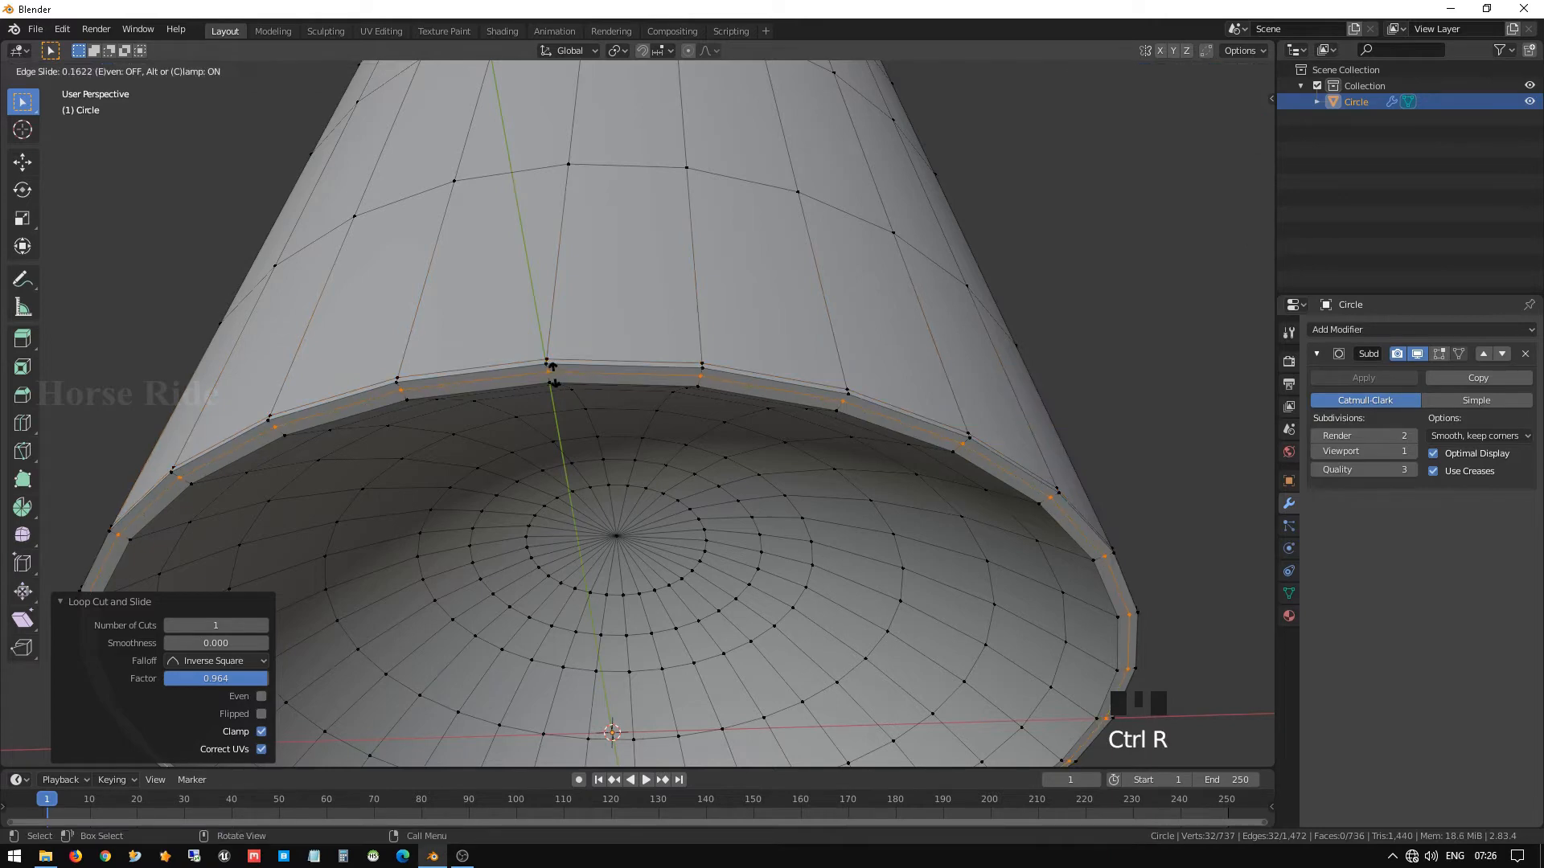
pyautogui.click(562, 378)
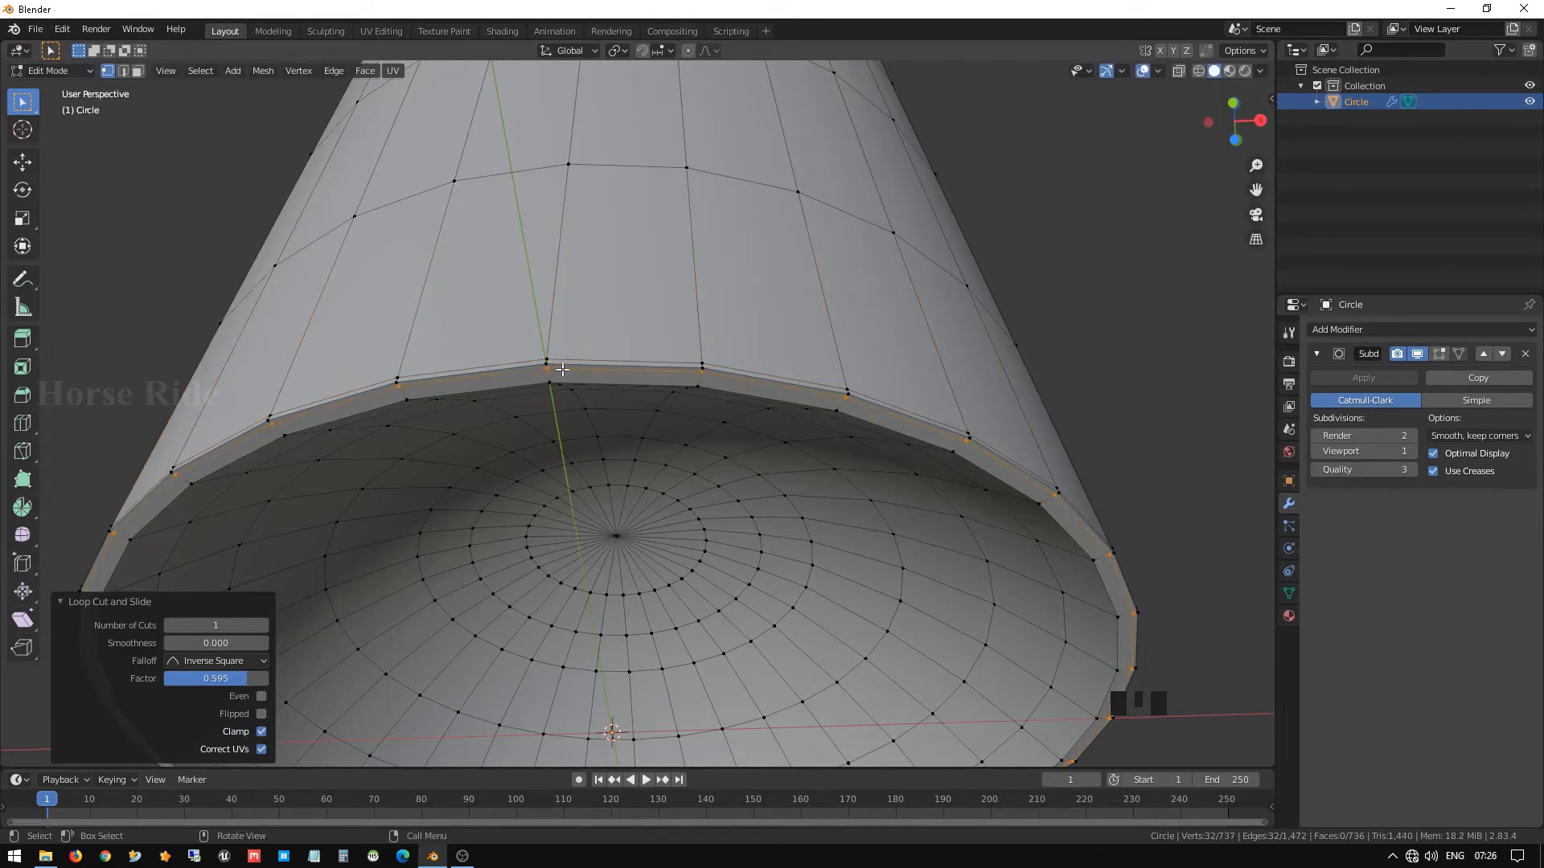
# Add one loop cut inside the concave base and slide it close to the rim's inner edge, with a factor of about 0.785.
pyautogui.moveTo(586, 374); pyautogui.dragTo(582, 354, button='middle')
pyautogui.keyDown('shift'); pyautogui.moveTo(617, 215); pyautogui.dragTo(731, 498, button='middle'); pyautogui.keyUp('shift')
pyautogui.moveTo(772, 635); pyautogui.dragTo(515, 235, button='middle')
pyautogui.hotkey('ctrl', 'r')
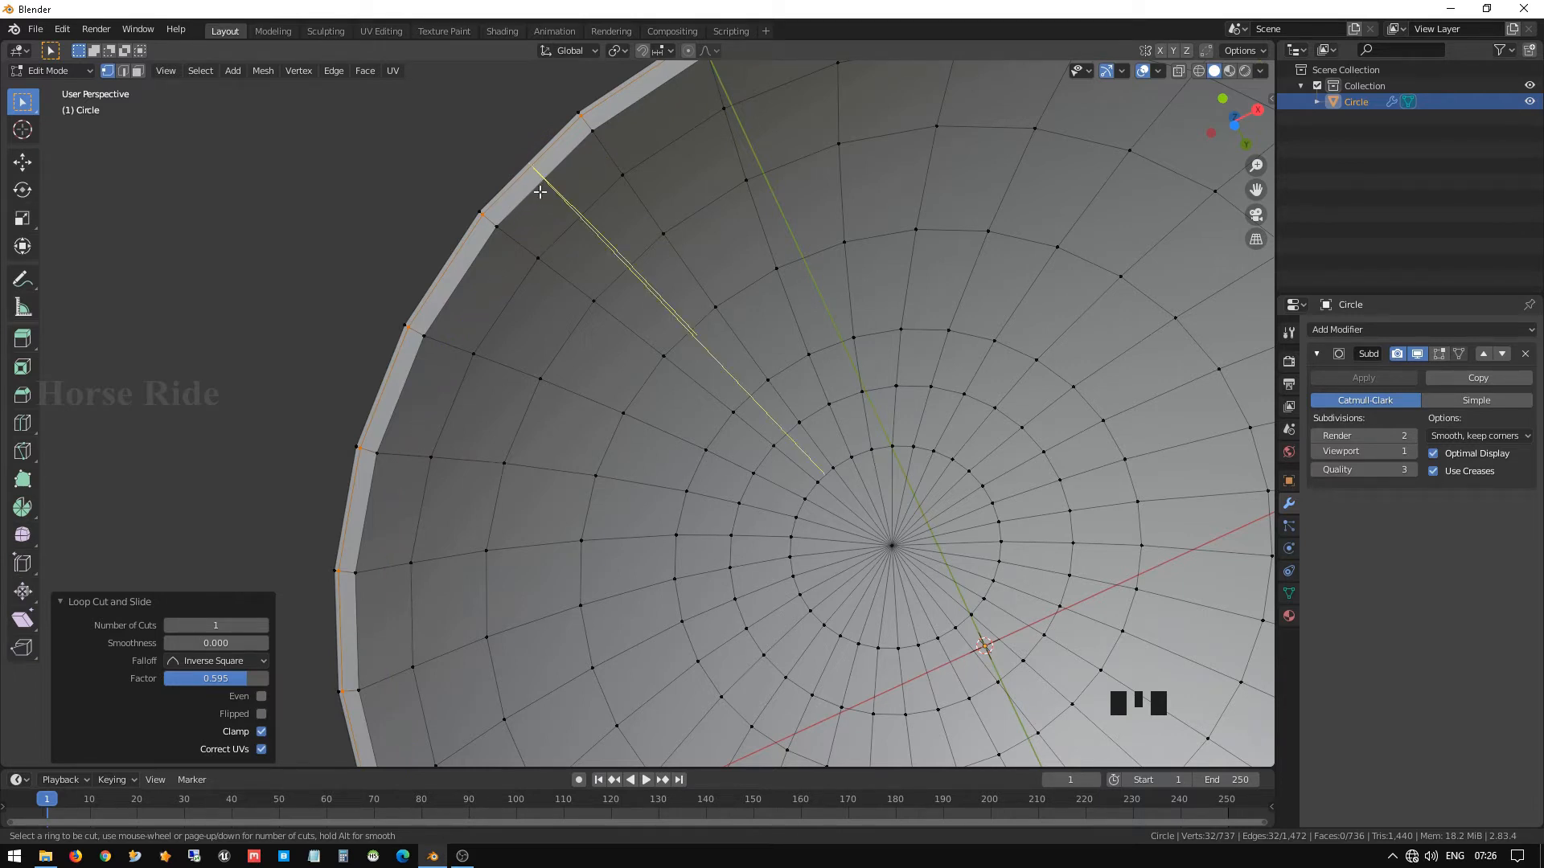
pyautogui.click(530, 239)
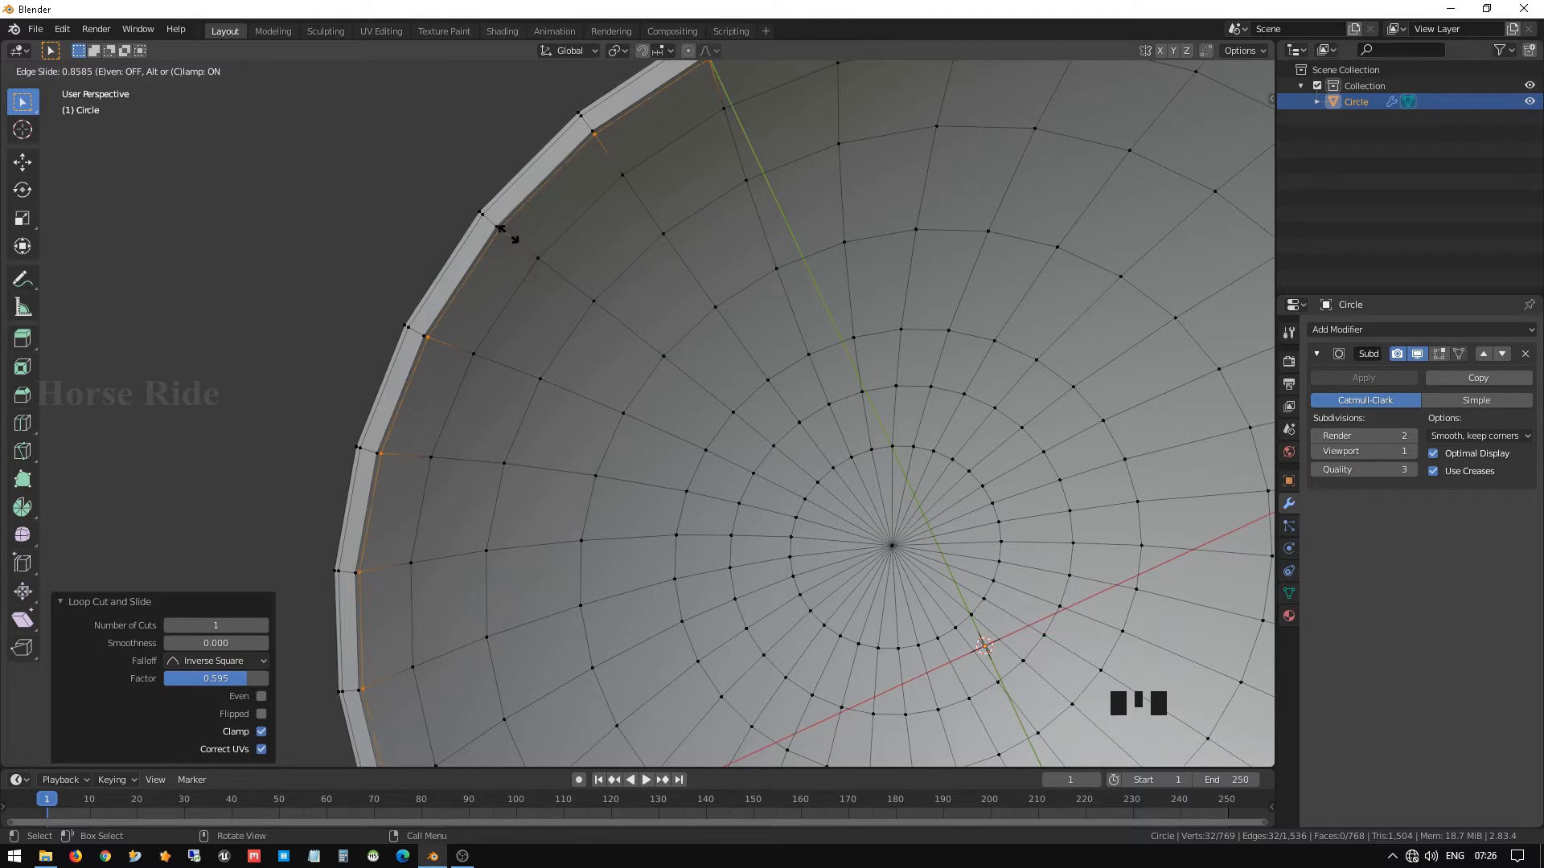
pyautogui.click(502, 231)
# Add a second loop cut on the rim's flat face, slid towards its inner edge with a factor of about -0.375.
pyautogui.moveTo(505, 233); pyautogui.dragTo(517, 230, button='middle')
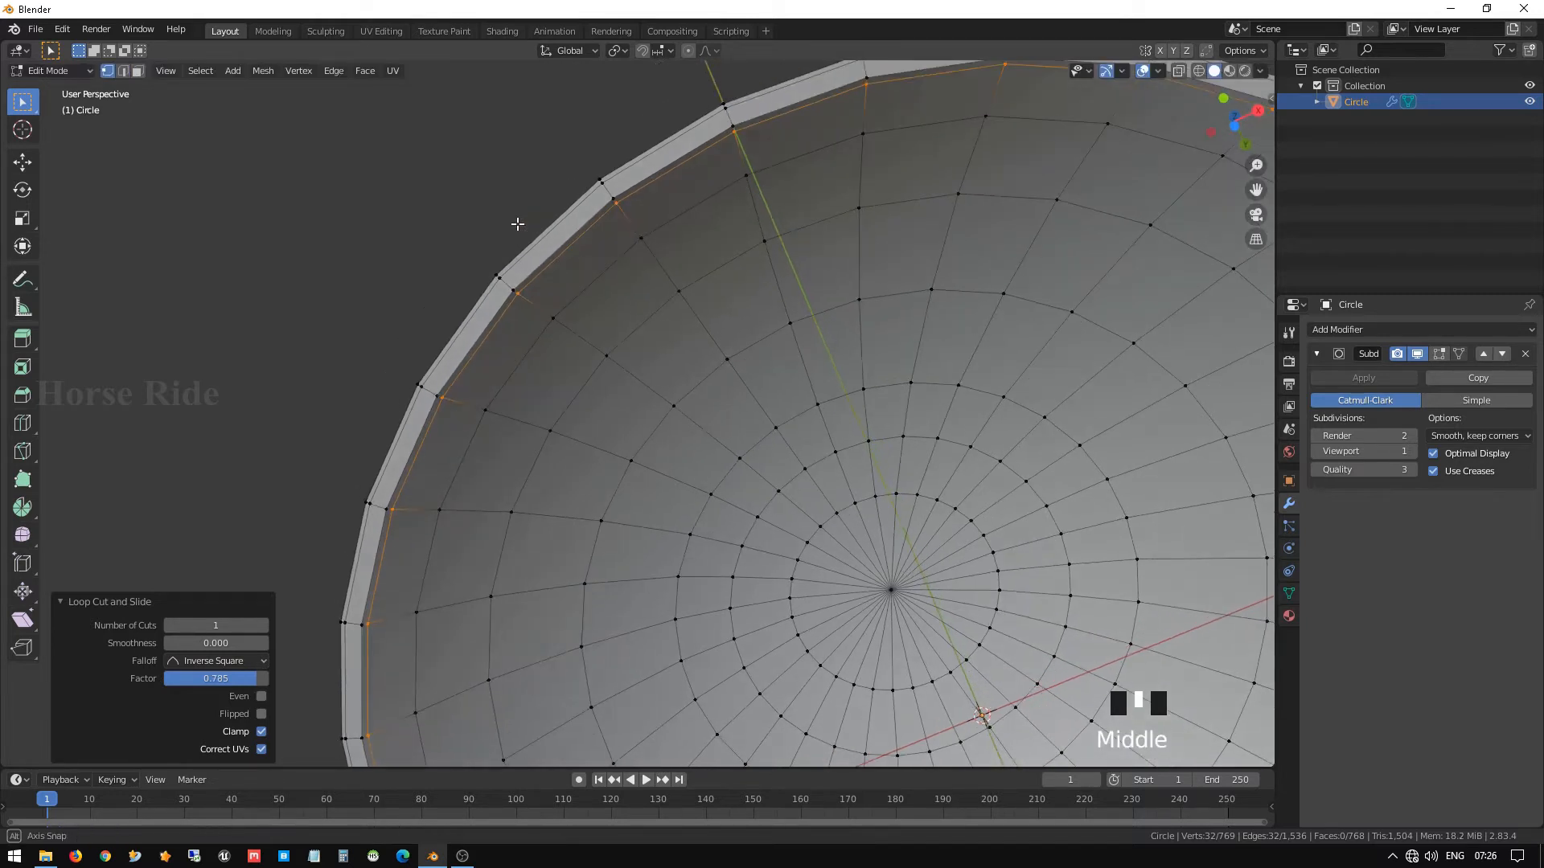
pyautogui.hotkey('ctrl', 'r')
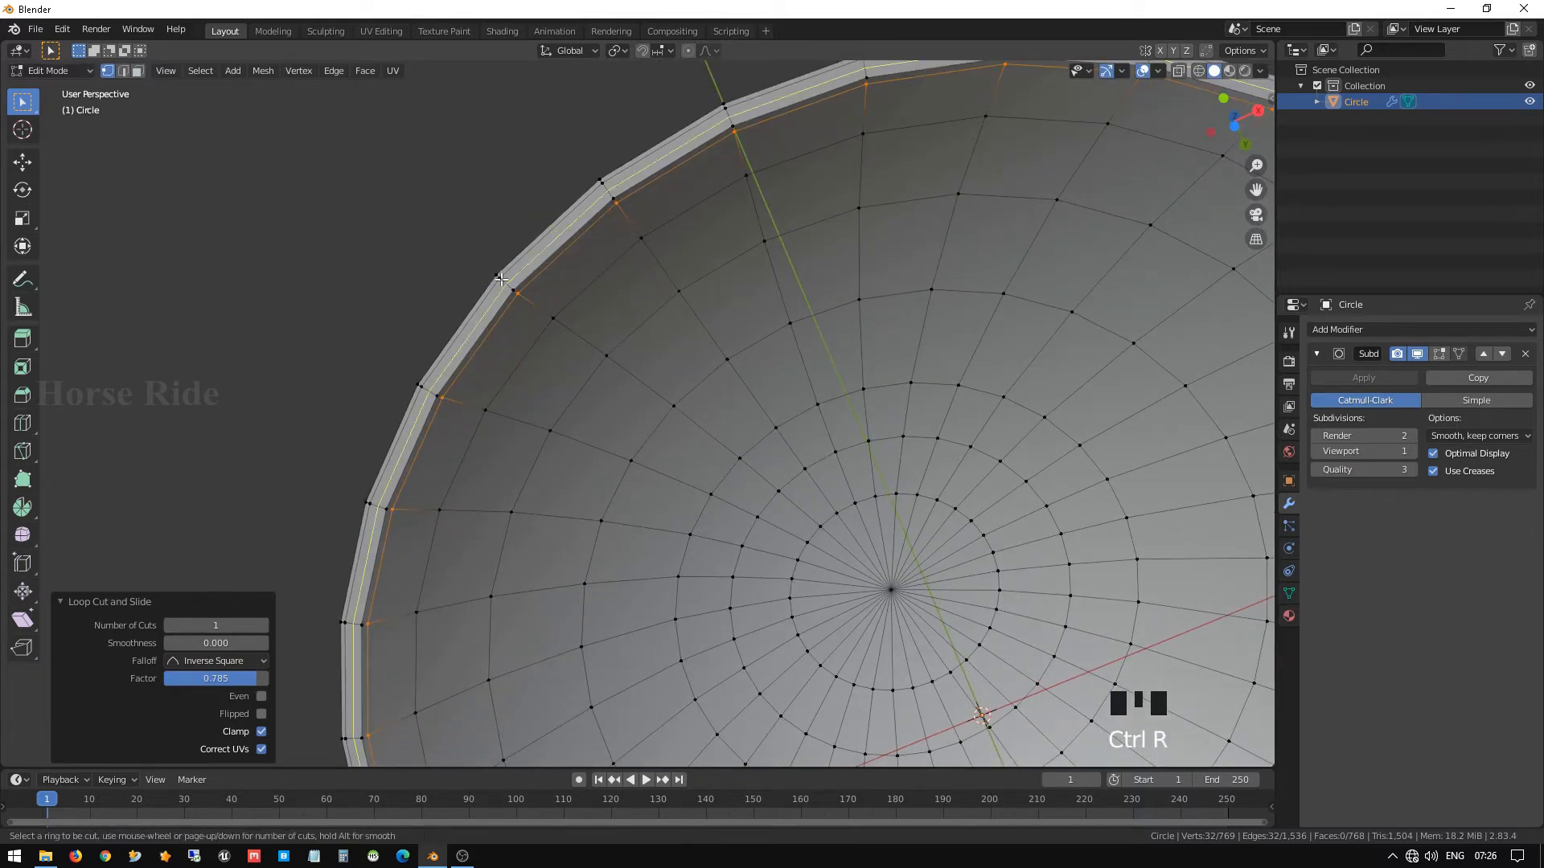
pyautogui.click(501, 279)
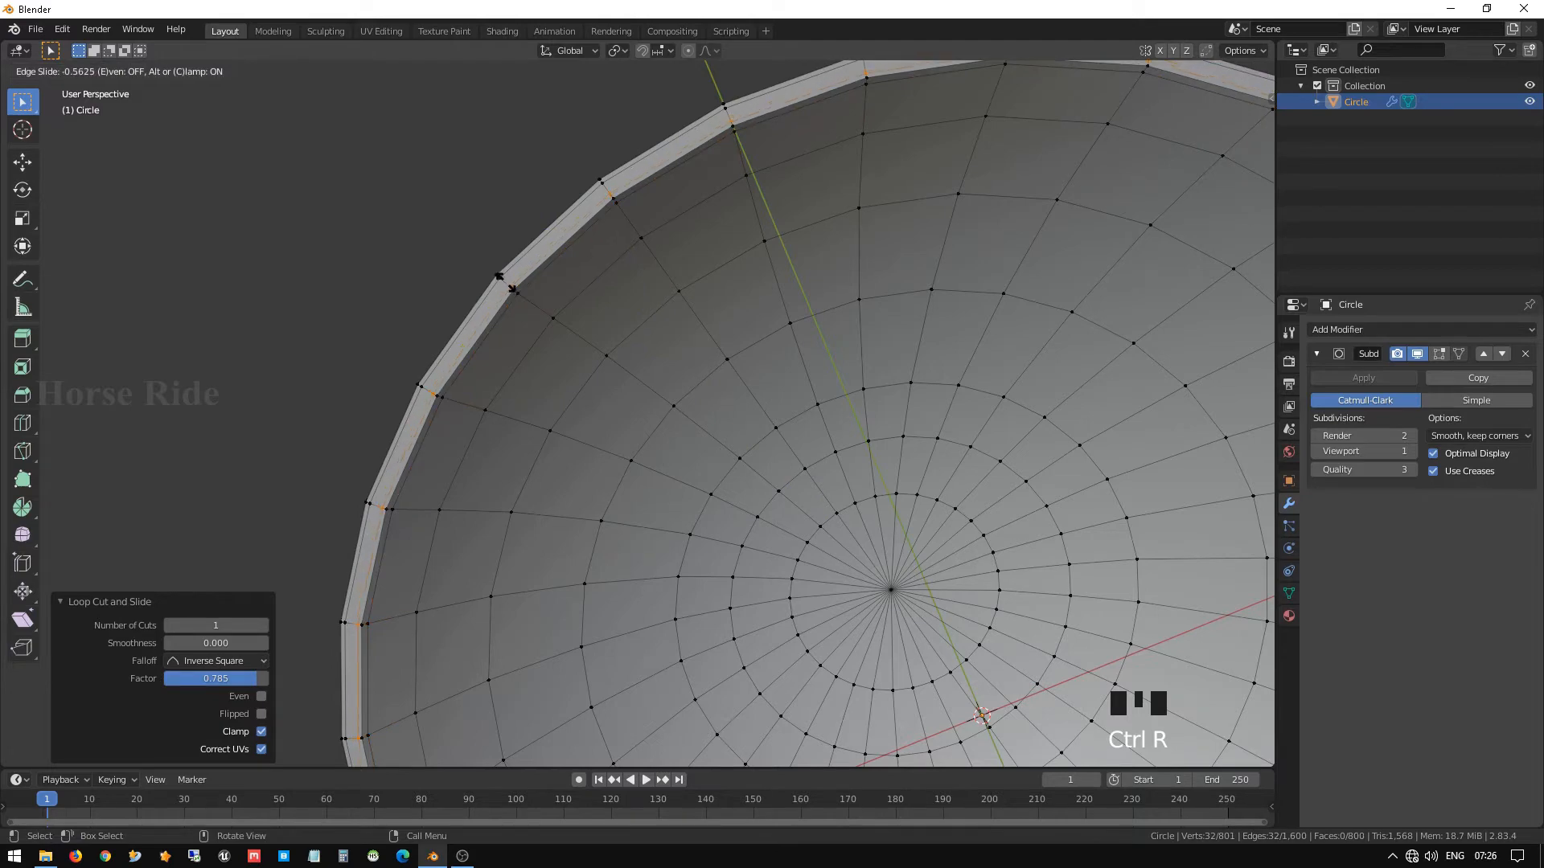
pyautogui.click(503, 283)
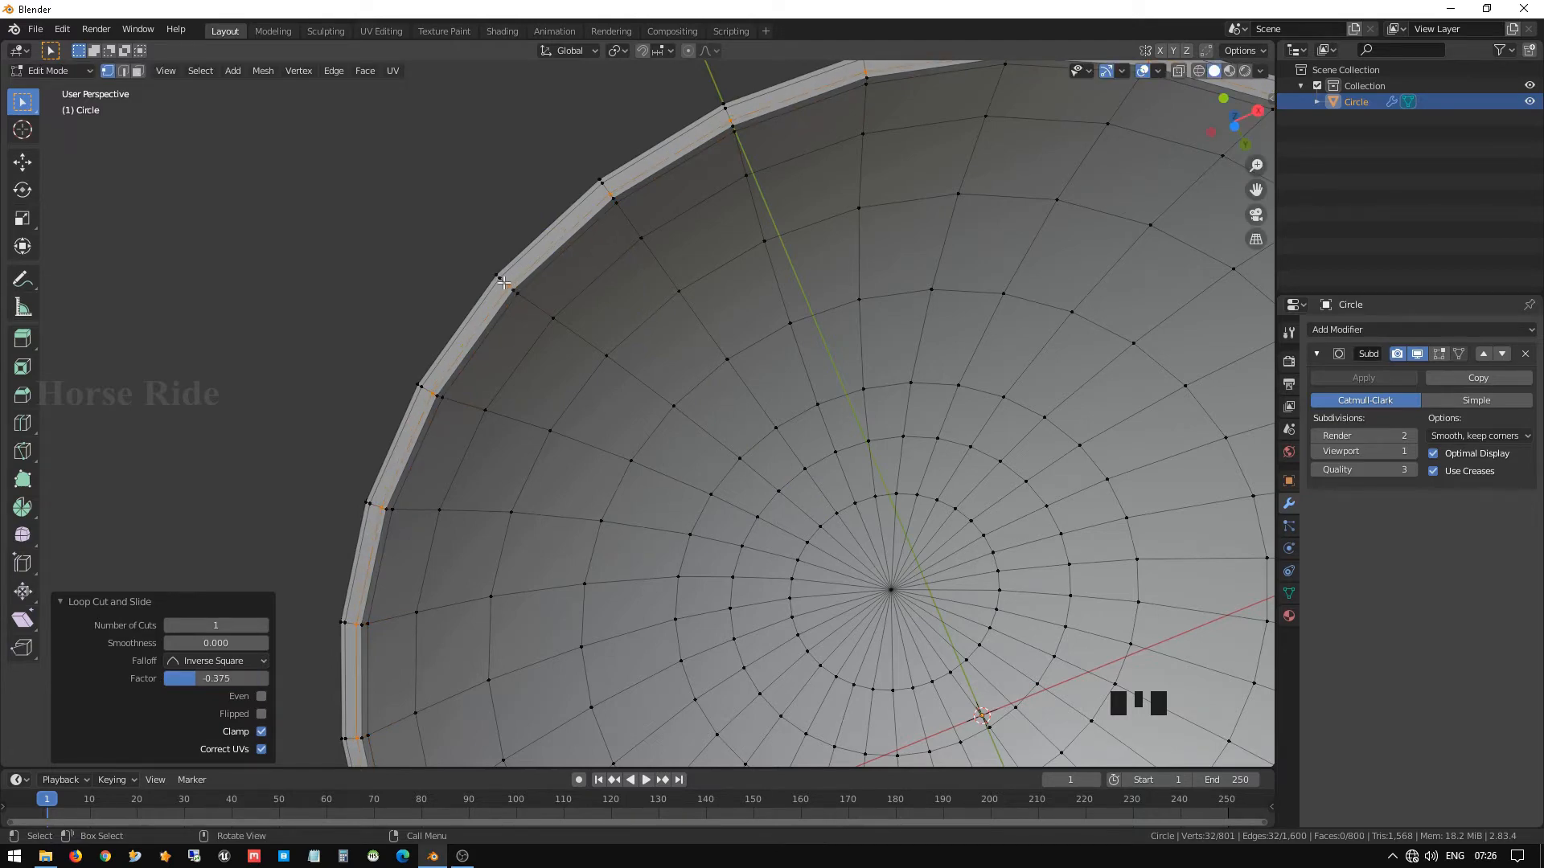
# Inspect the rim's supporting loops close up around one outer vertex, and return to Object Mode to check the rim's edges.
pyautogui.click(498, 273)
pyautogui.press('KP_Decimal')
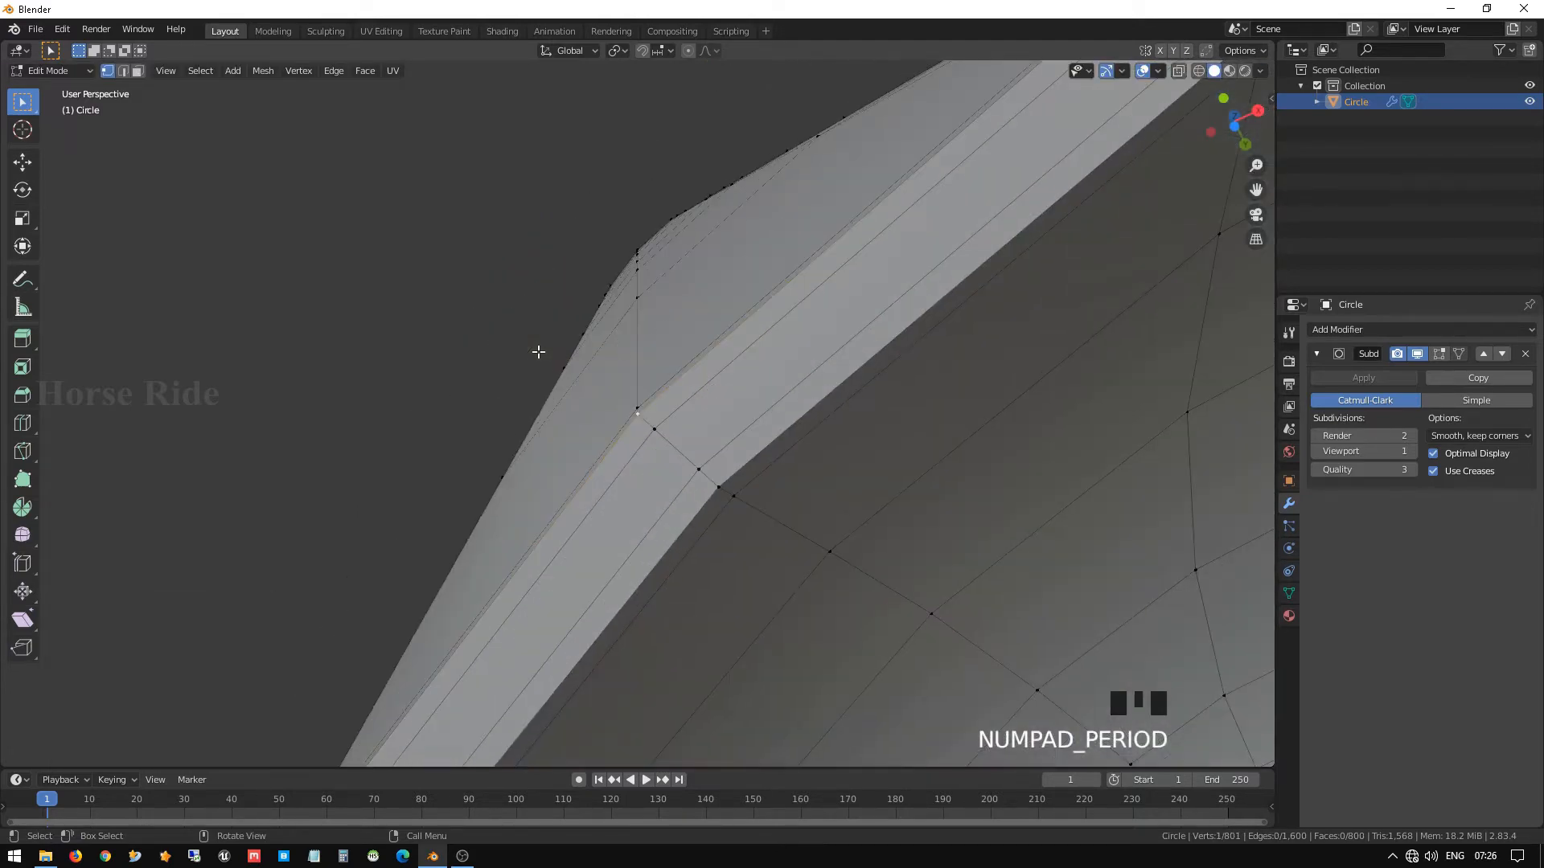
pyautogui.scroll(-5, 799, 644)
pyautogui.moveTo(800, 413); pyautogui.dragTo(707, 417, button='middle')
pyautogui.press('Tab')
pyautogui.scroll(-2, 737, 509)
pyautogui.moveTo(737, 508); pyautogui.dragTo(728, 582, button='middle')
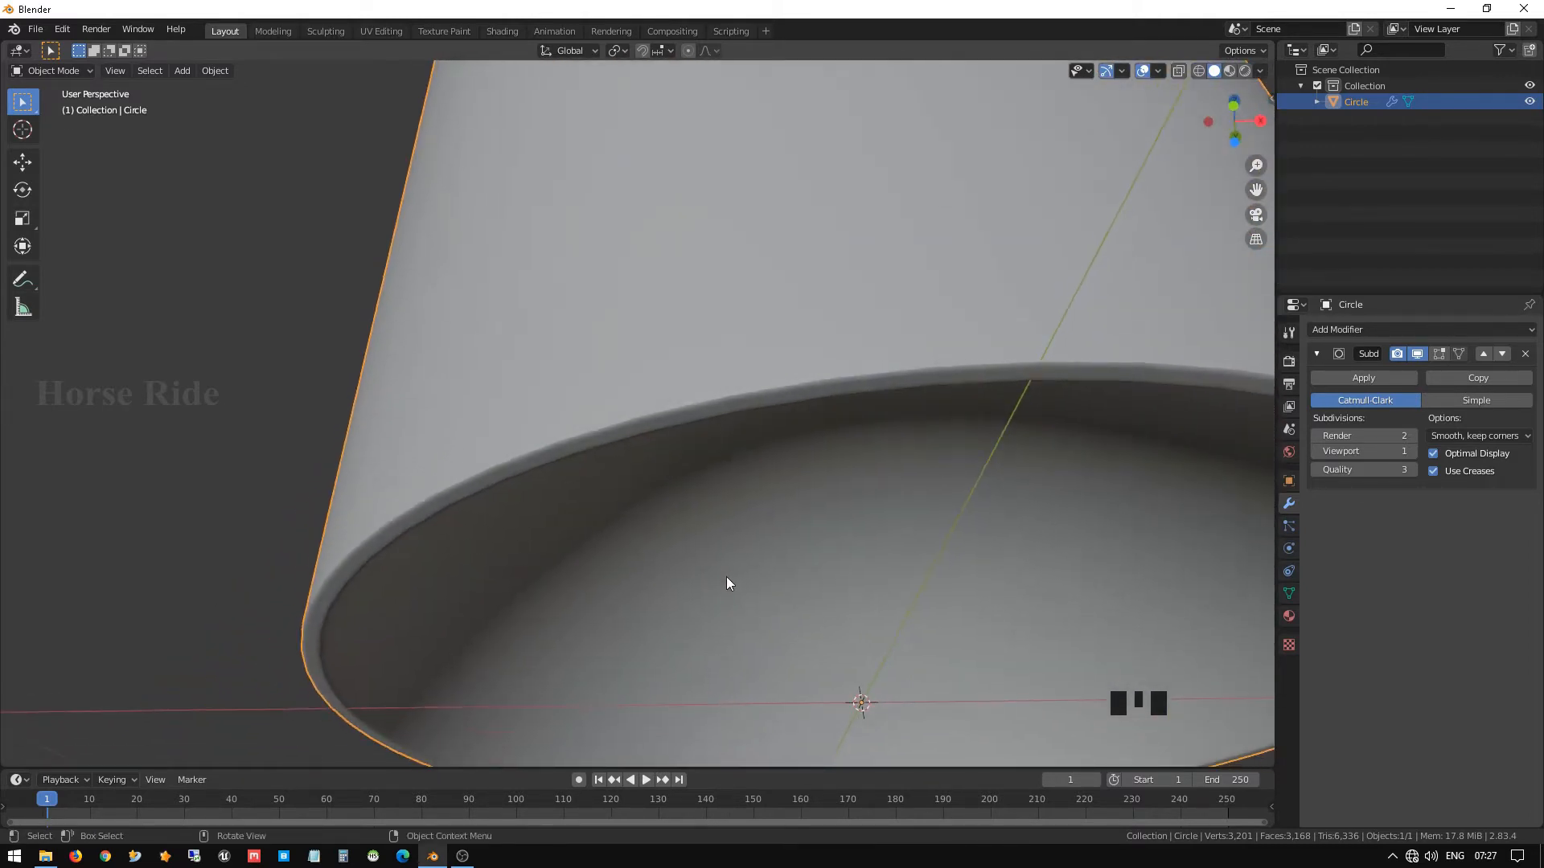
# Examine the smoothed body from the base up to the shoulder and show the shoulder in front orthographic view.
pyautogui.scroll(-3, 602, 568)
pyautogui.moveTo(602, 568); pyautogui.dragTo(895, 556, button='middle')
pyautogui.scroll(-5, 884, 562)
pyautogui.moveTo(777, 487); pyautogui.dragTo(743, 454, button='middle')
pyautogui.scroll(-3, 818, 225)
pyautogui.keyDown('shift'); pyautogui.moveTo(818, 226); pyautogui.dragTo(765, 677, button='middle'); pyautogui.keyUp('shift')
pyautogui.scroll(1, 740, 417)
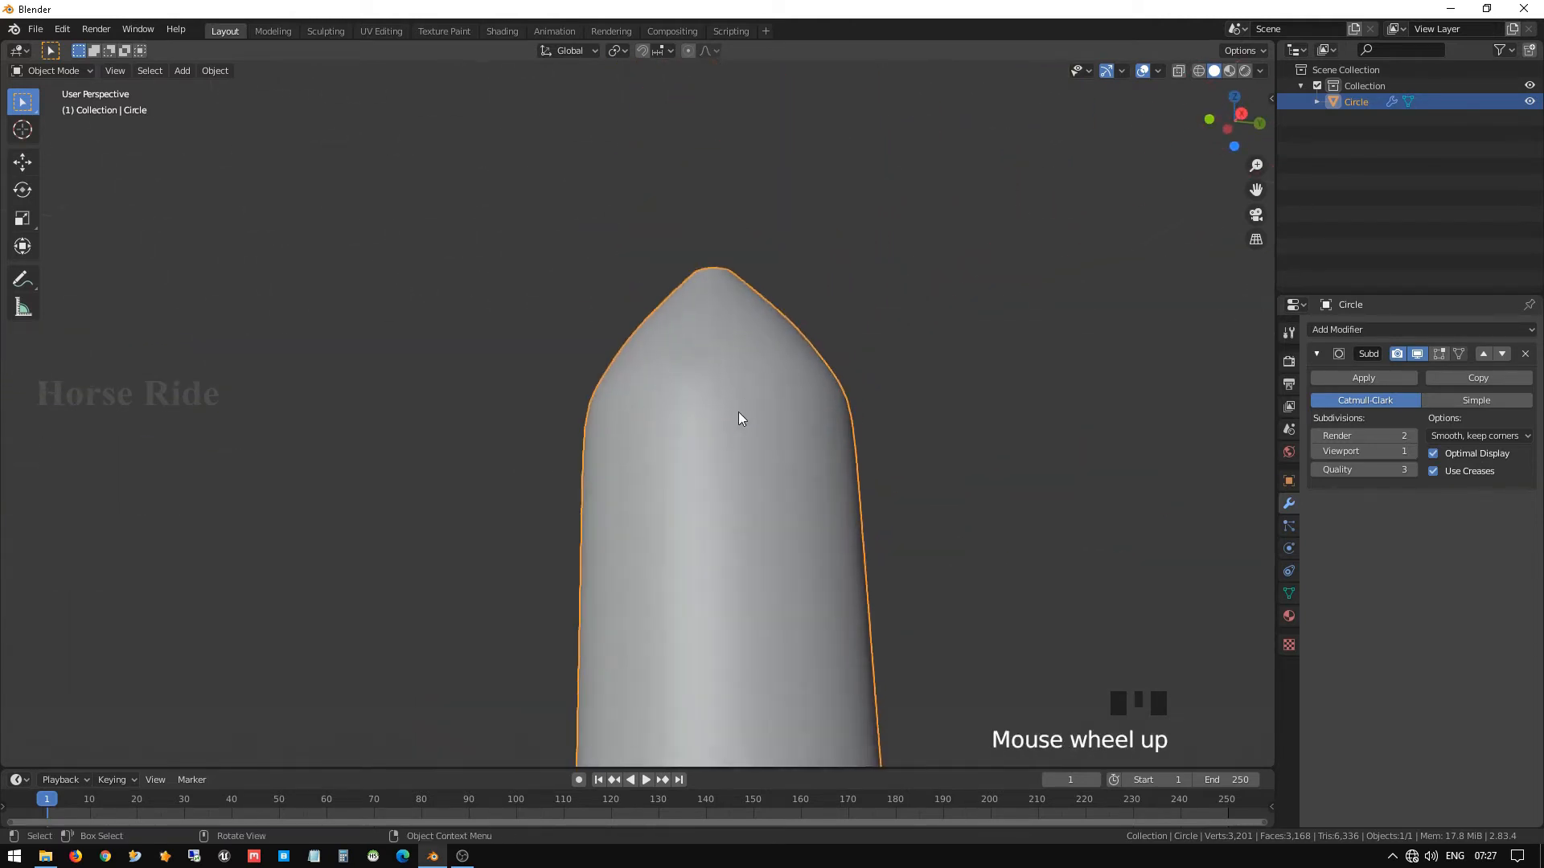
pyautogui.scroll(2, 740, 416)
pyautogui.moveTo(851, 396); pyautogui.dragTo(815, 458, button='middle')
pyautogui.press('KP_1')
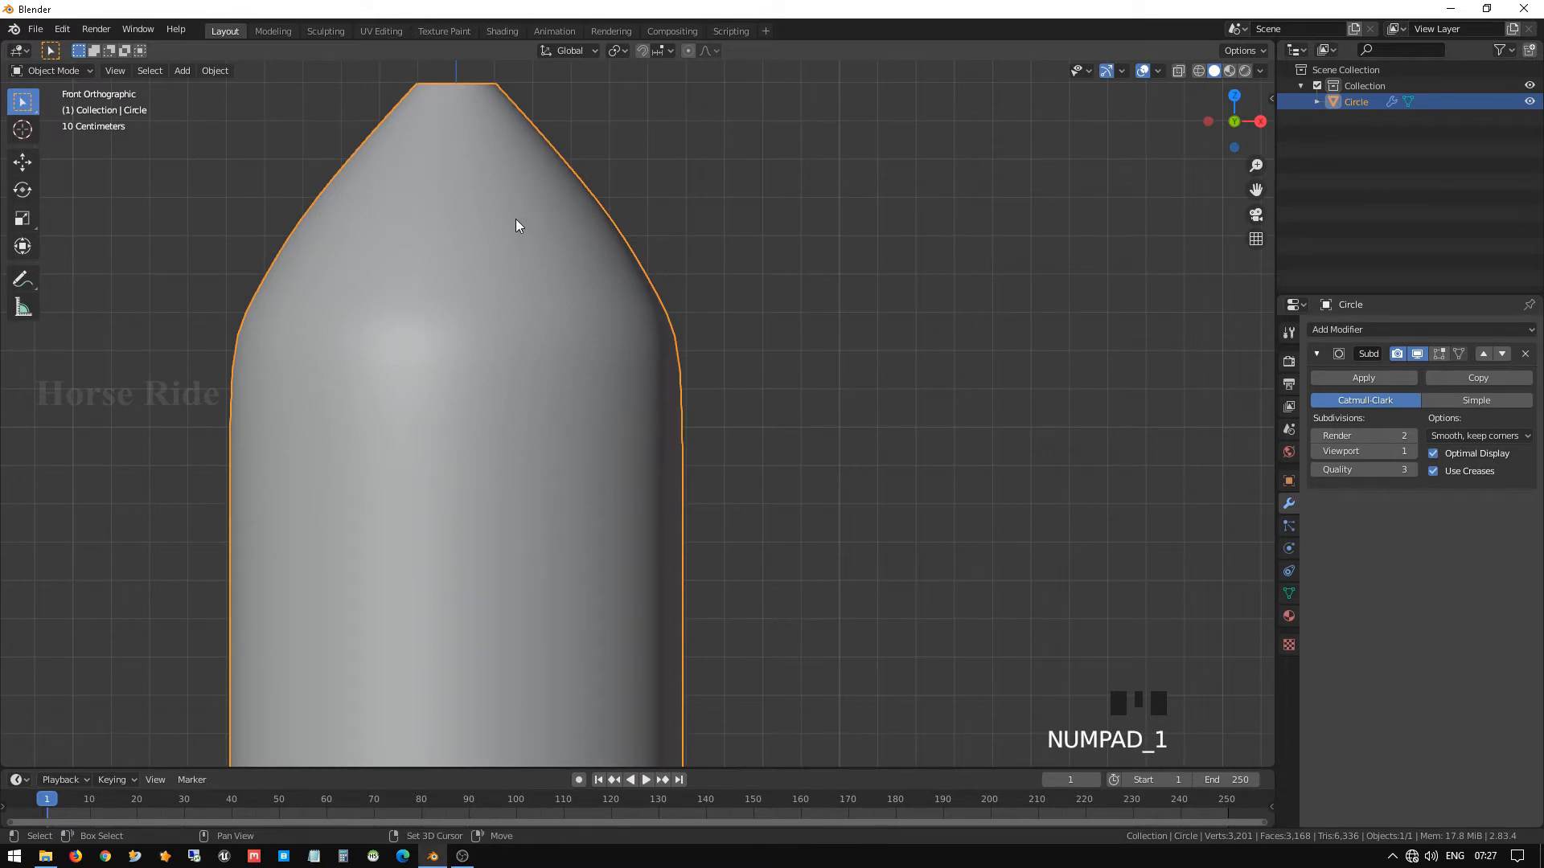
pyautogui.keyDown('shift'); pyautogui.moveTo(510, 201); pyautogui.dragTo(493, 265, button='middle'); pyautogui.keyUp('shift')
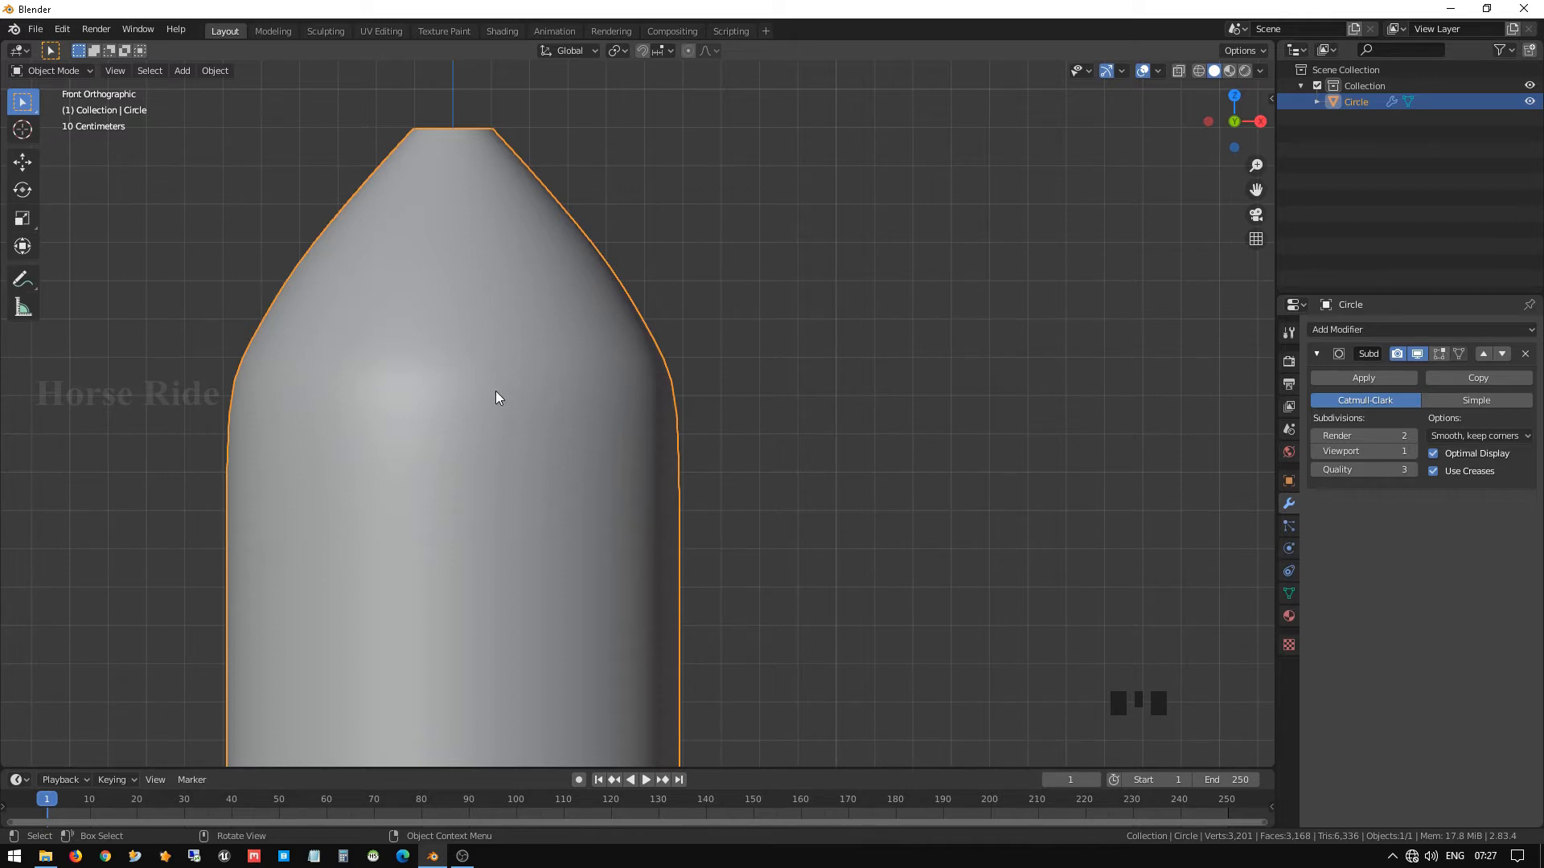
# Add a loop cut on the body just below the shoulder's lower edge, slid upwards with a factor of about -0.5, and check the smoothed shape.
pyautogui.press('Tab')
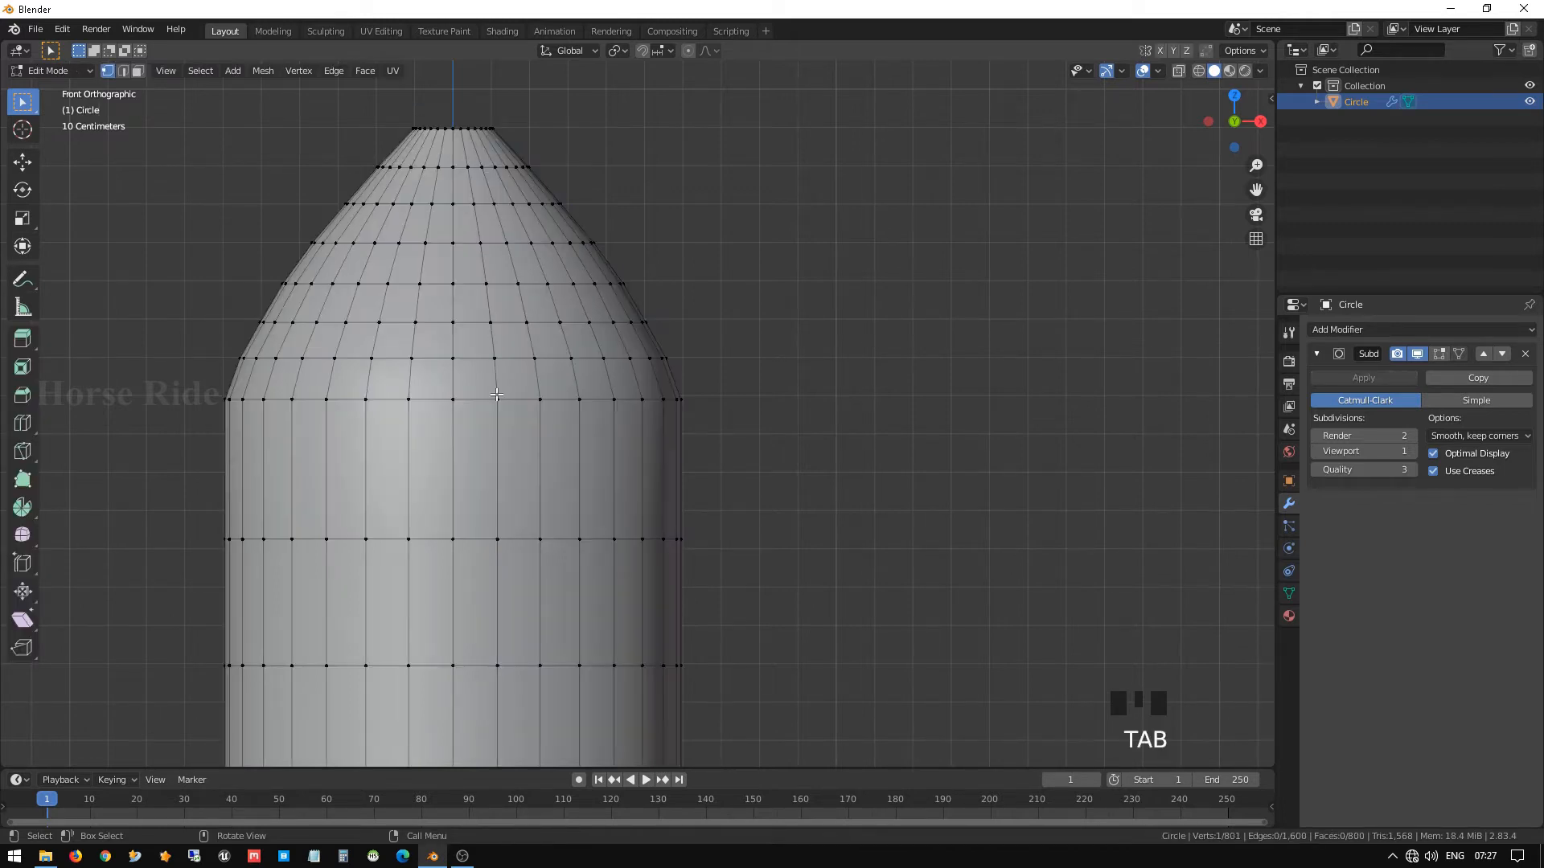
pyautogui.hotkey('ctrl', 'r')
pyautogui.click(328, 417)
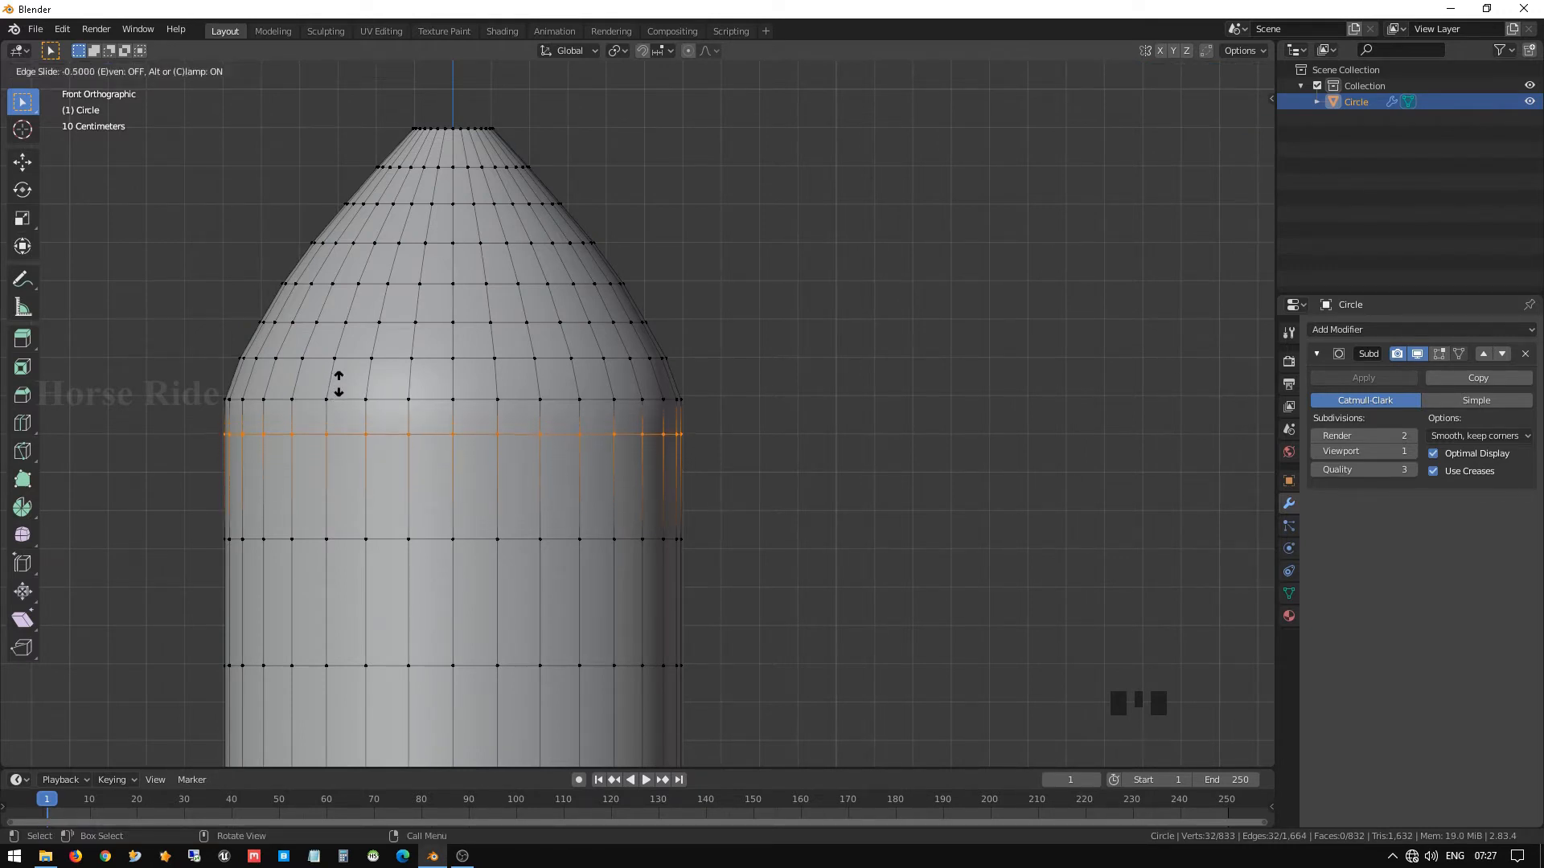
pyautogui.click(339, 385)
pyautogui.press('Tab')
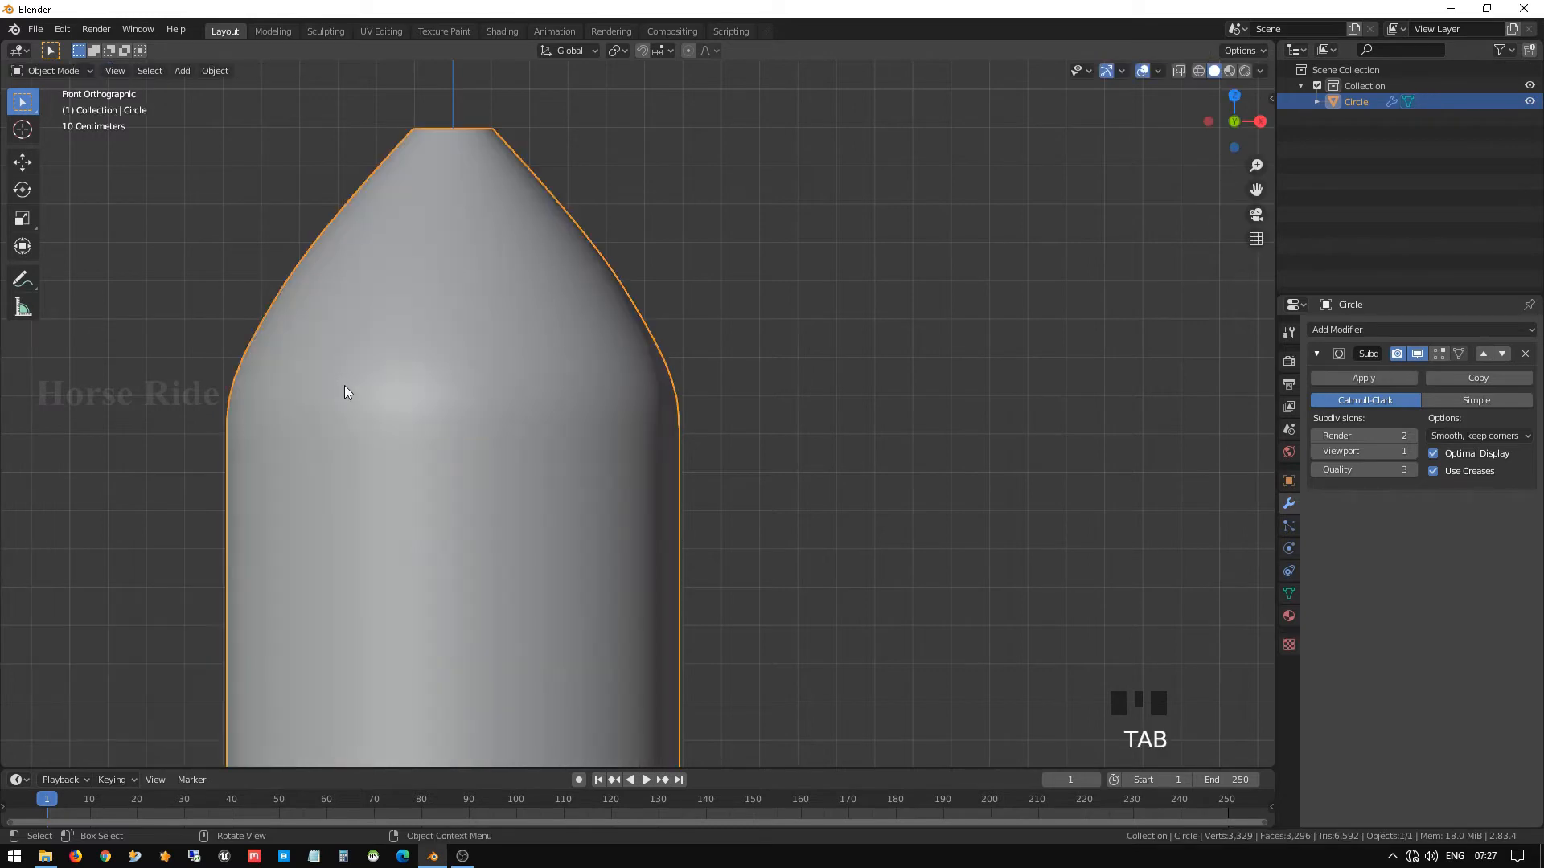
pyautogui.moveTo(344, 384); pyautogui.dragTo(540, 426, button='middle')
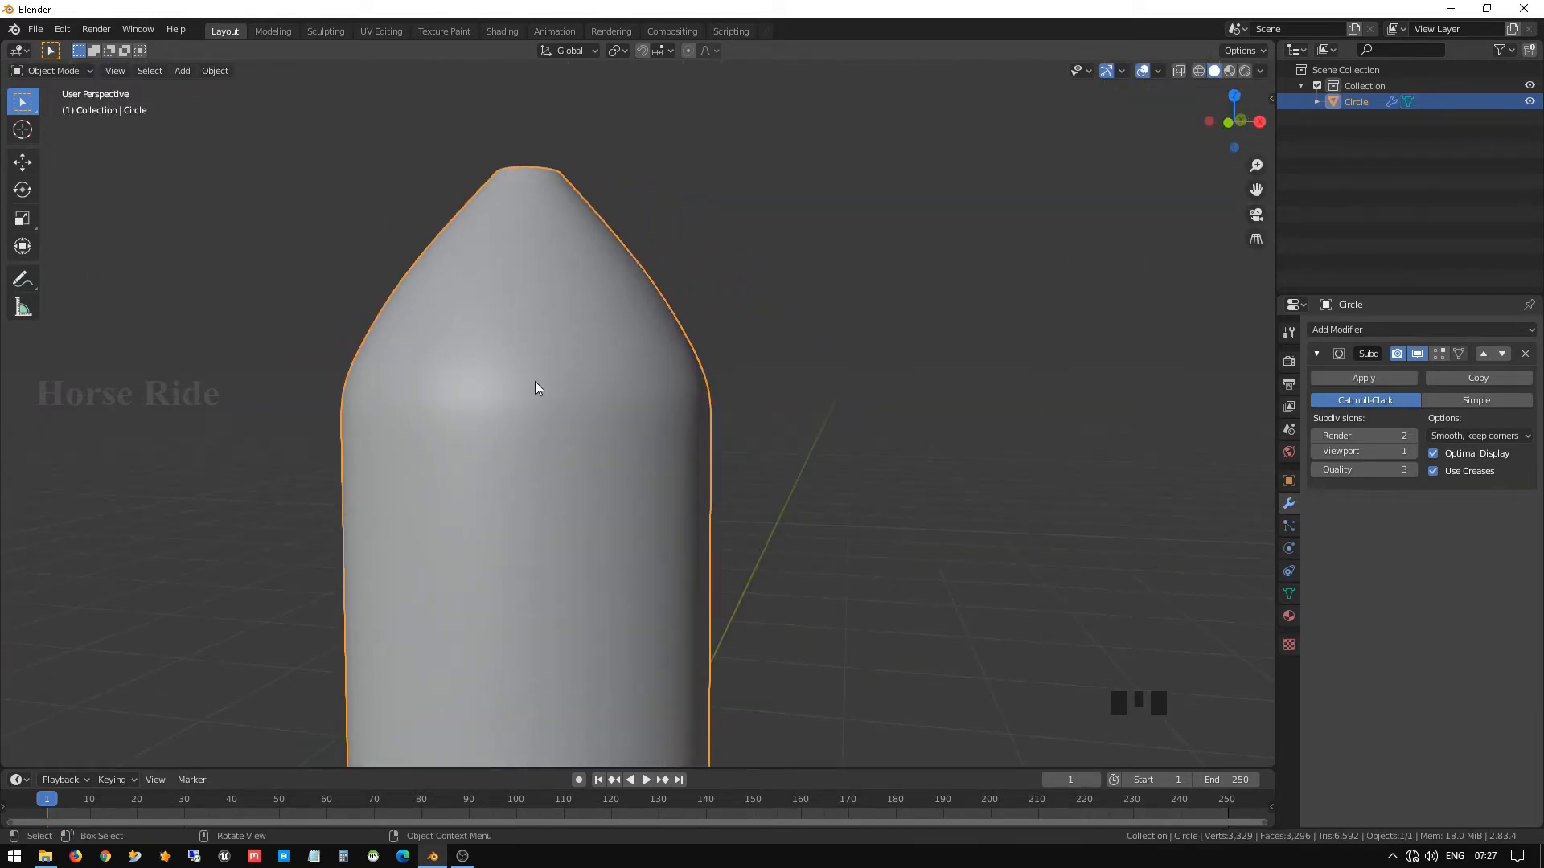
pyautogui.scroll(2, 535, 392)
# In front orthographic view, scale down the first edge loop below the bottle's mouth to start a concave neck, and check the smoothed outline.
pyautogui.press('Tab')
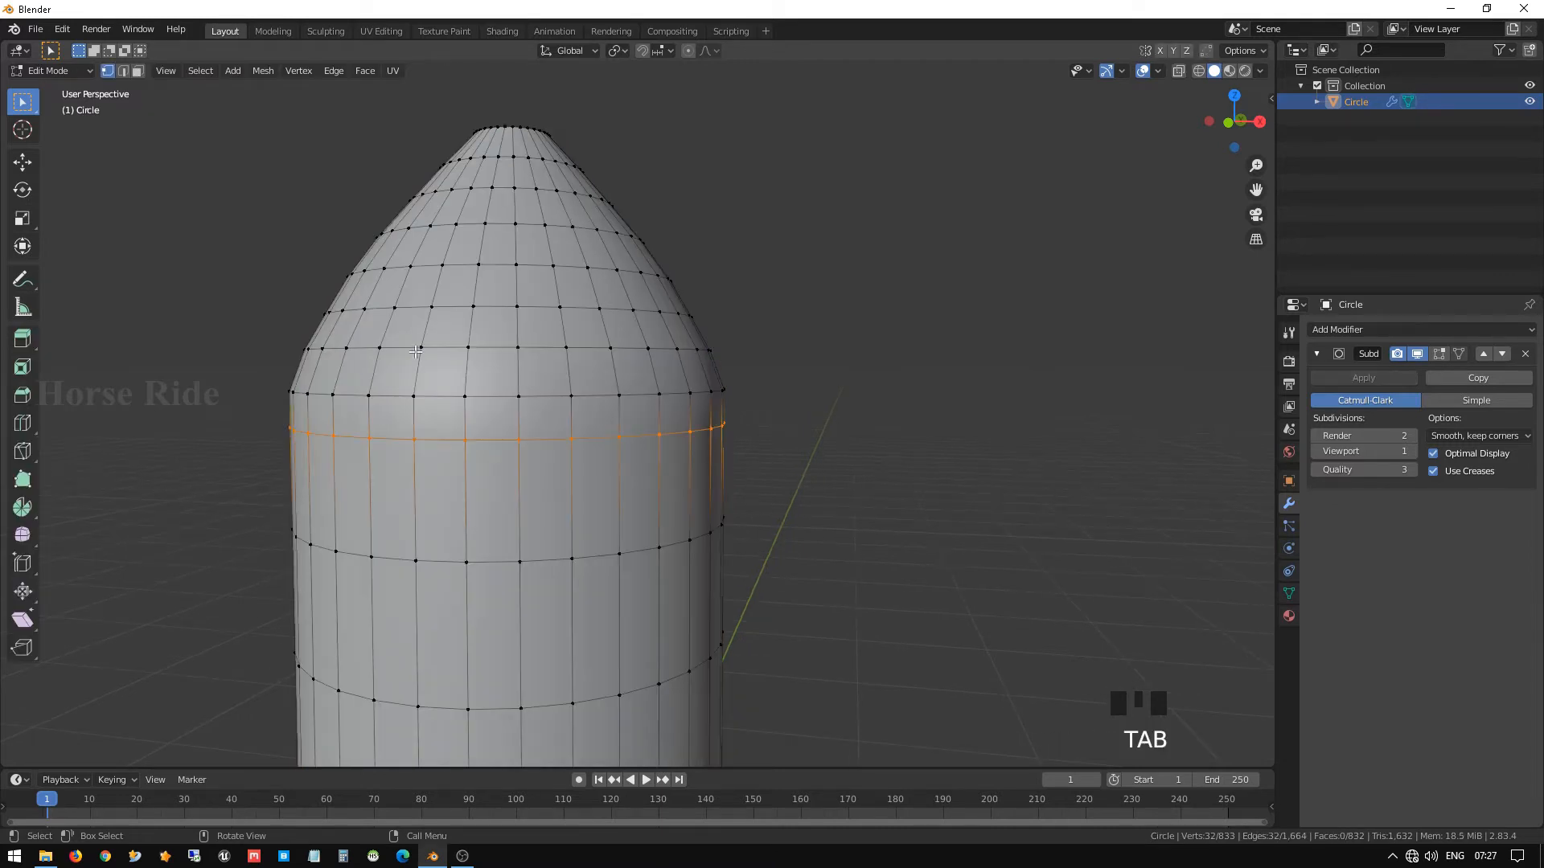
pyautogui.moveTo(533, 263); pyautogui.dragTo(570, 336, button='middle')
pyautogui.press('KP_1')
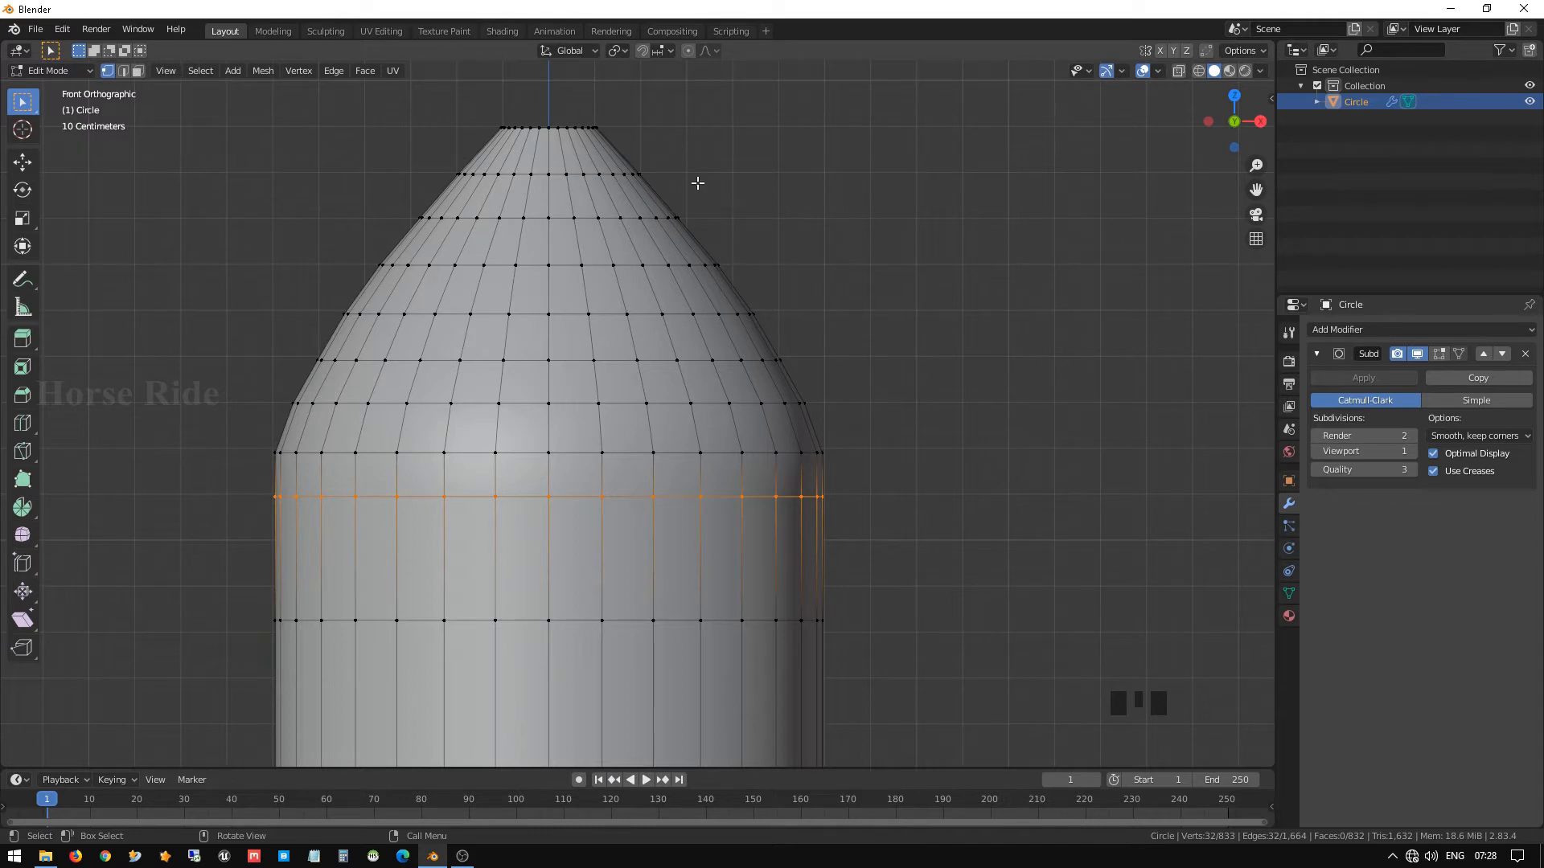
pyautogui.click(543, 173)
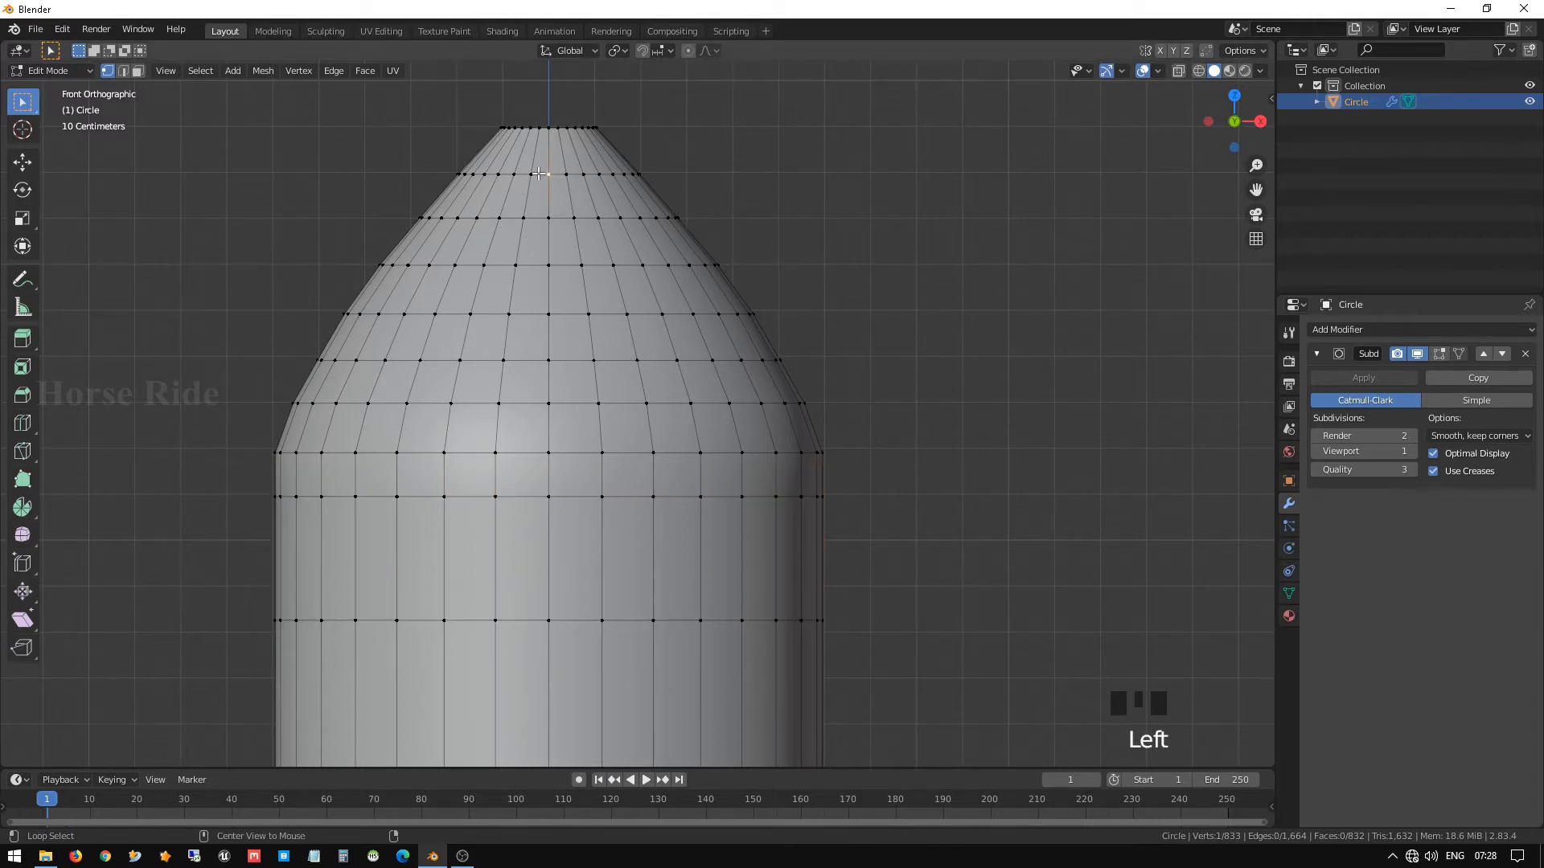
pyautogui.keyDown('alt'); pyautogui.click(538, 173); pyautogui.keyUp('alt')
pyautogui.press('s')
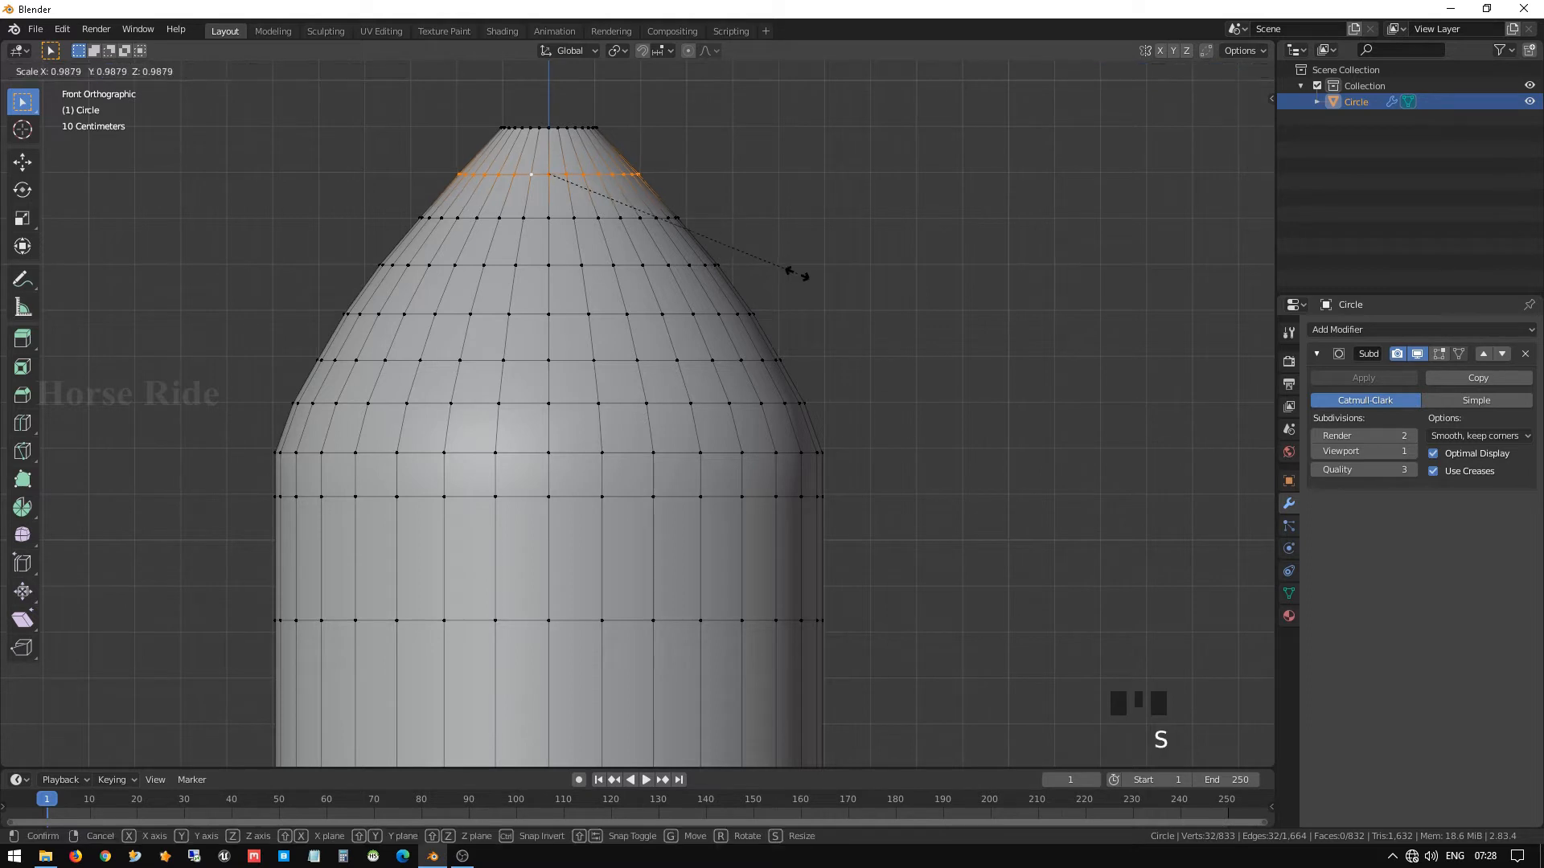
pyautogui.click(751, 256)
pyautogui.press('Tab')
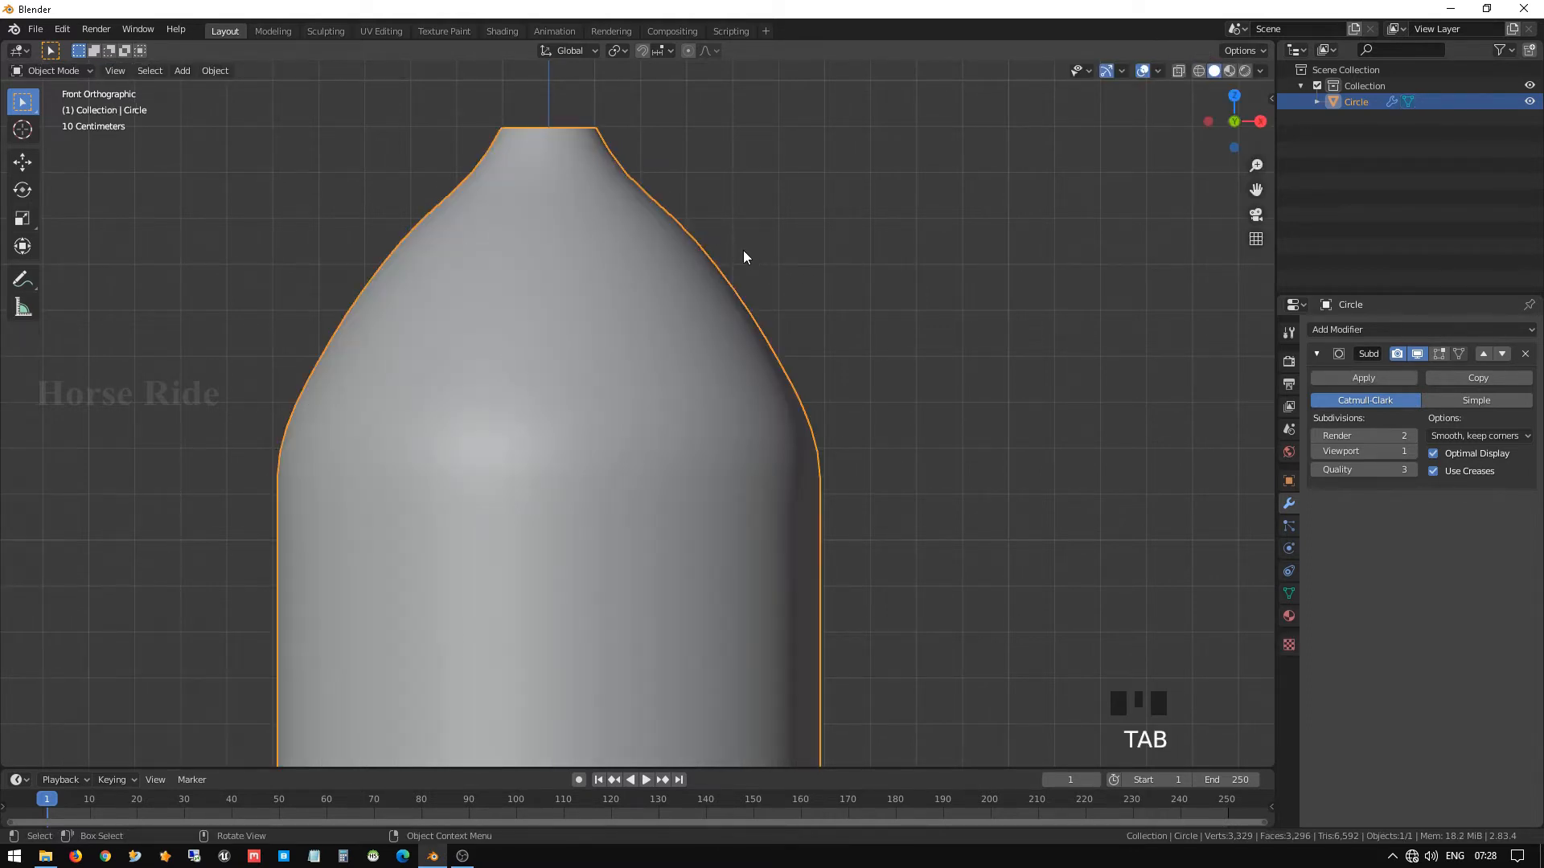
pyautogui.press('Tab')
pyautogui.press('Tab')
pyautogui.press('Tab')
# Scale the second edge loop below the mouth to about 0.81.
pyautogui.click(533, 216)
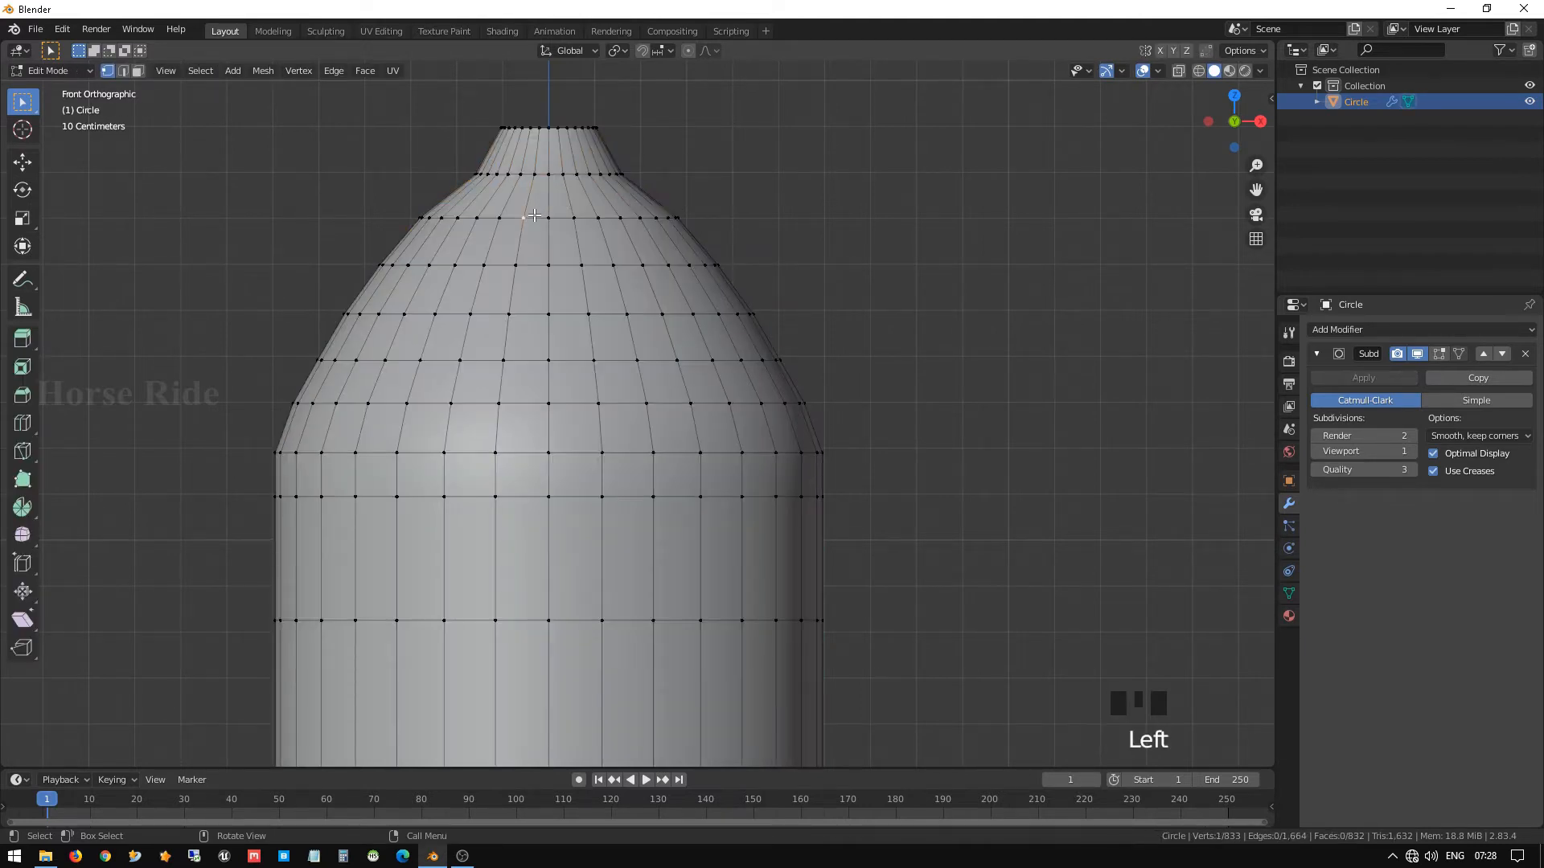
pyautogui.keyDown('alt'); pyautogui.click(534, 217); pyautogui.keyUp('alt')
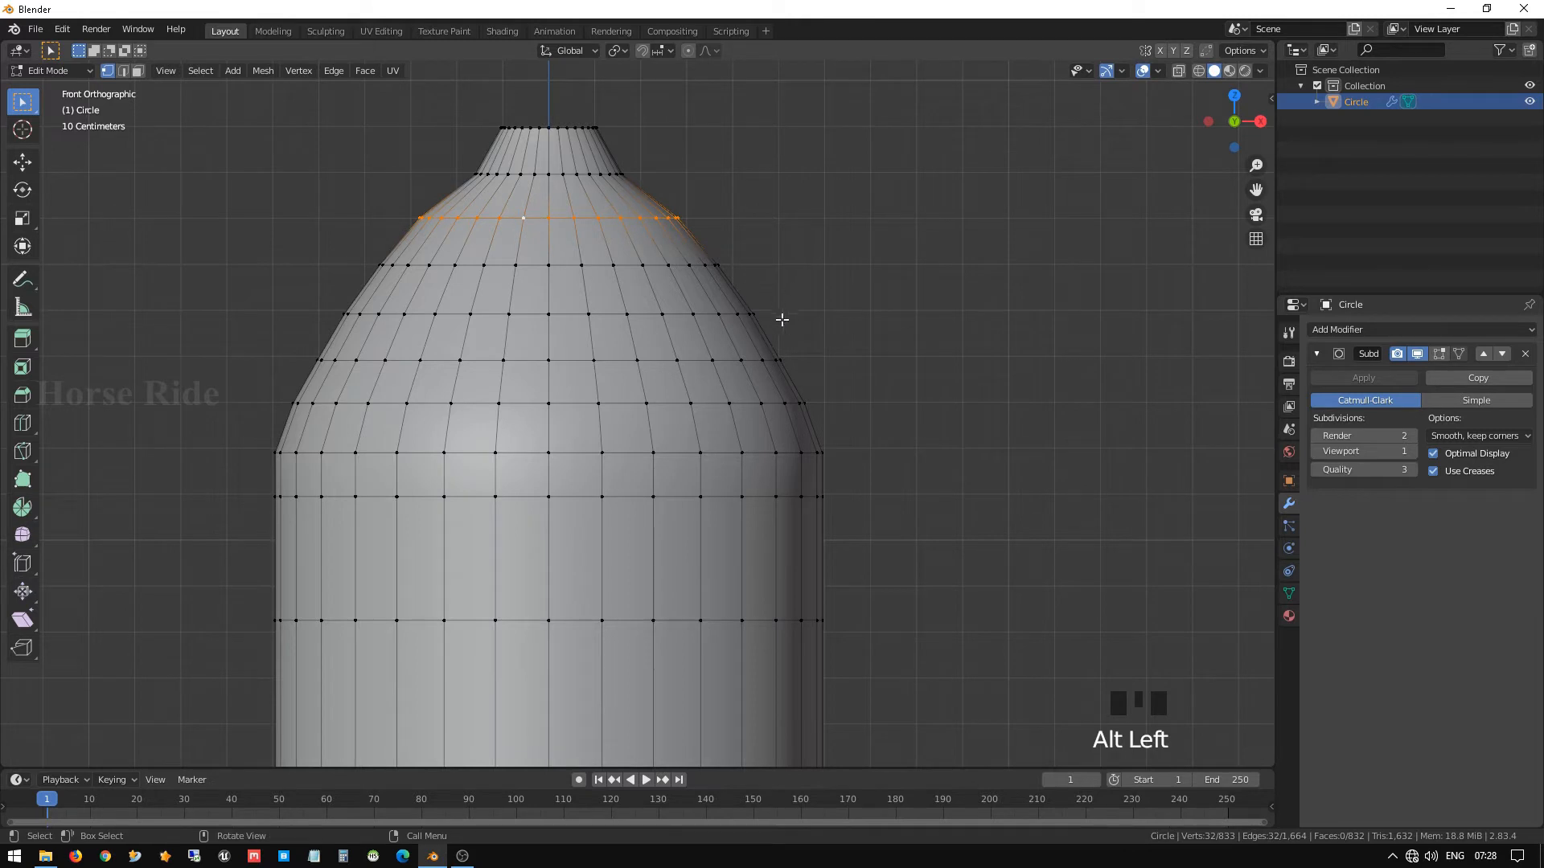
pyautogui.press('s')
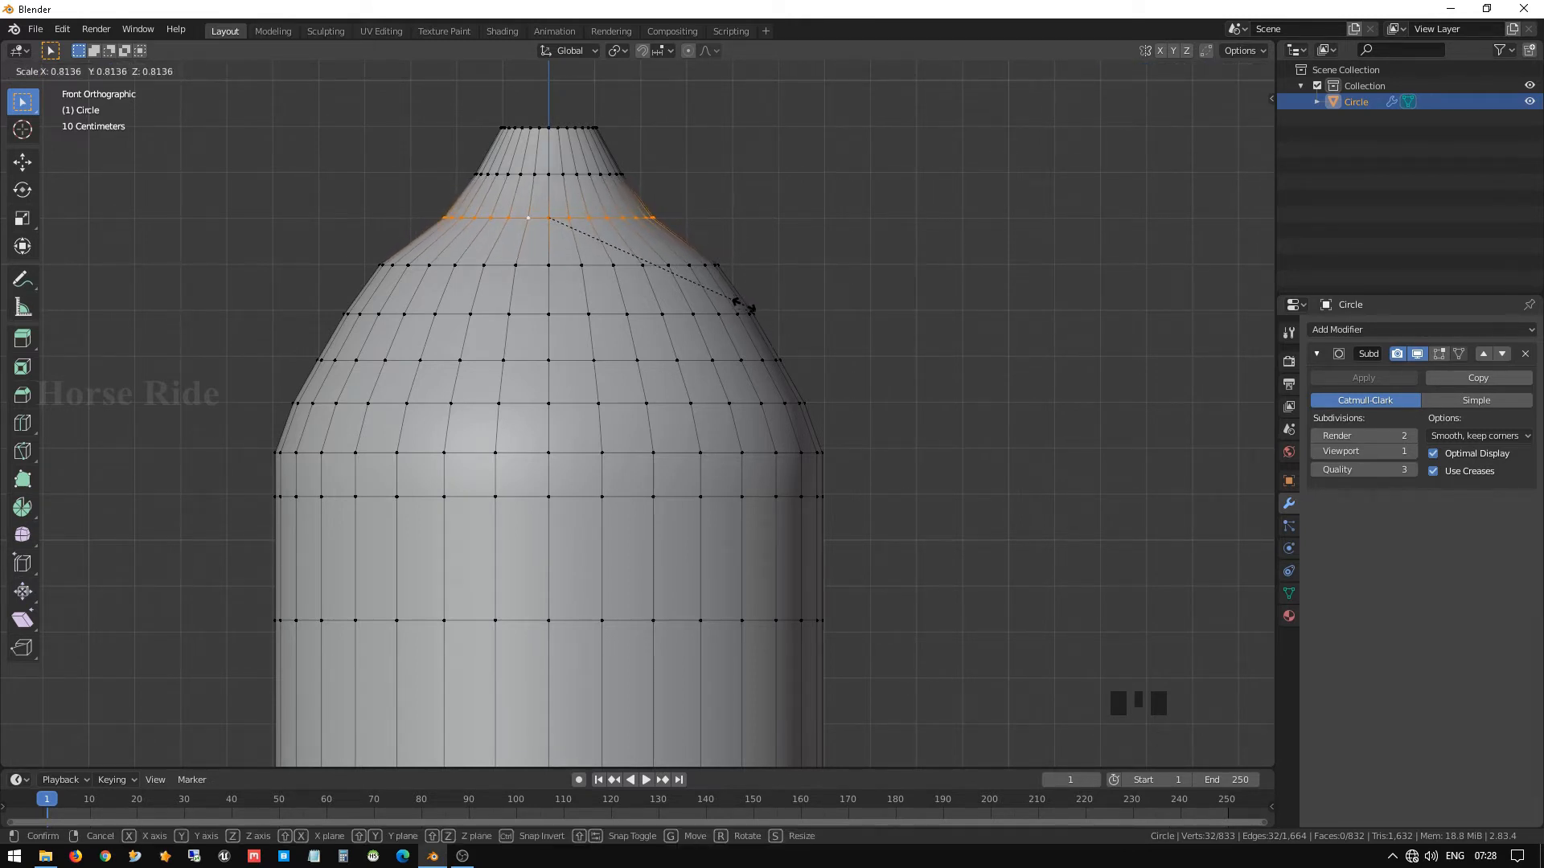
pyautogui.click(743, 306)
# Scale the third edge loop below the mouth to about 0.873 and the fourth to about 0.931.
pyautogui.keyDown('alt'); pyautogui.click(518, 263); pyautogui.keyUp('alt')
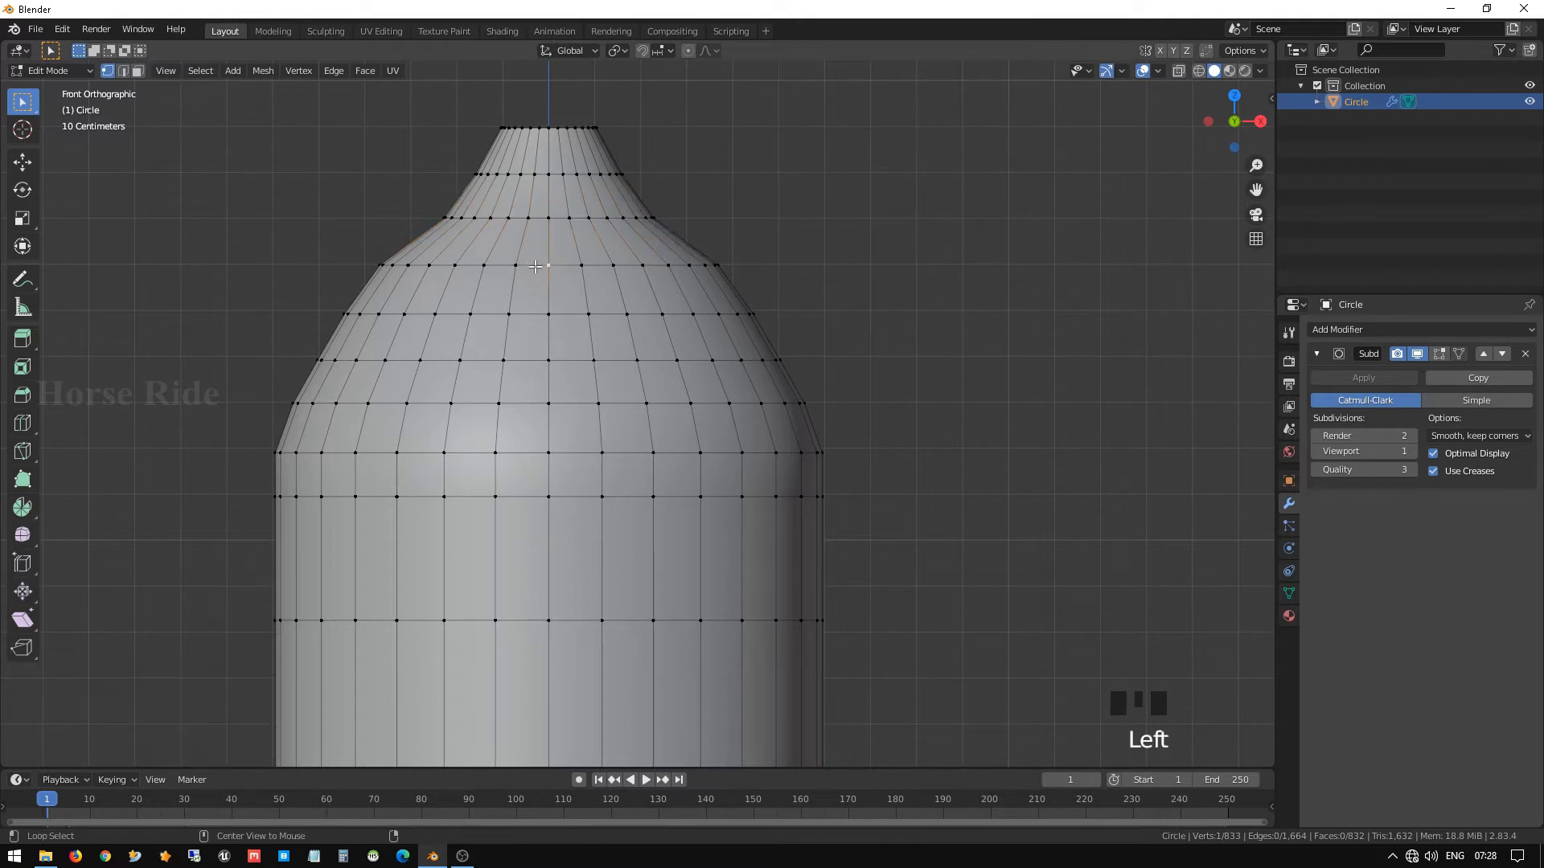
pyautogui.press('s')
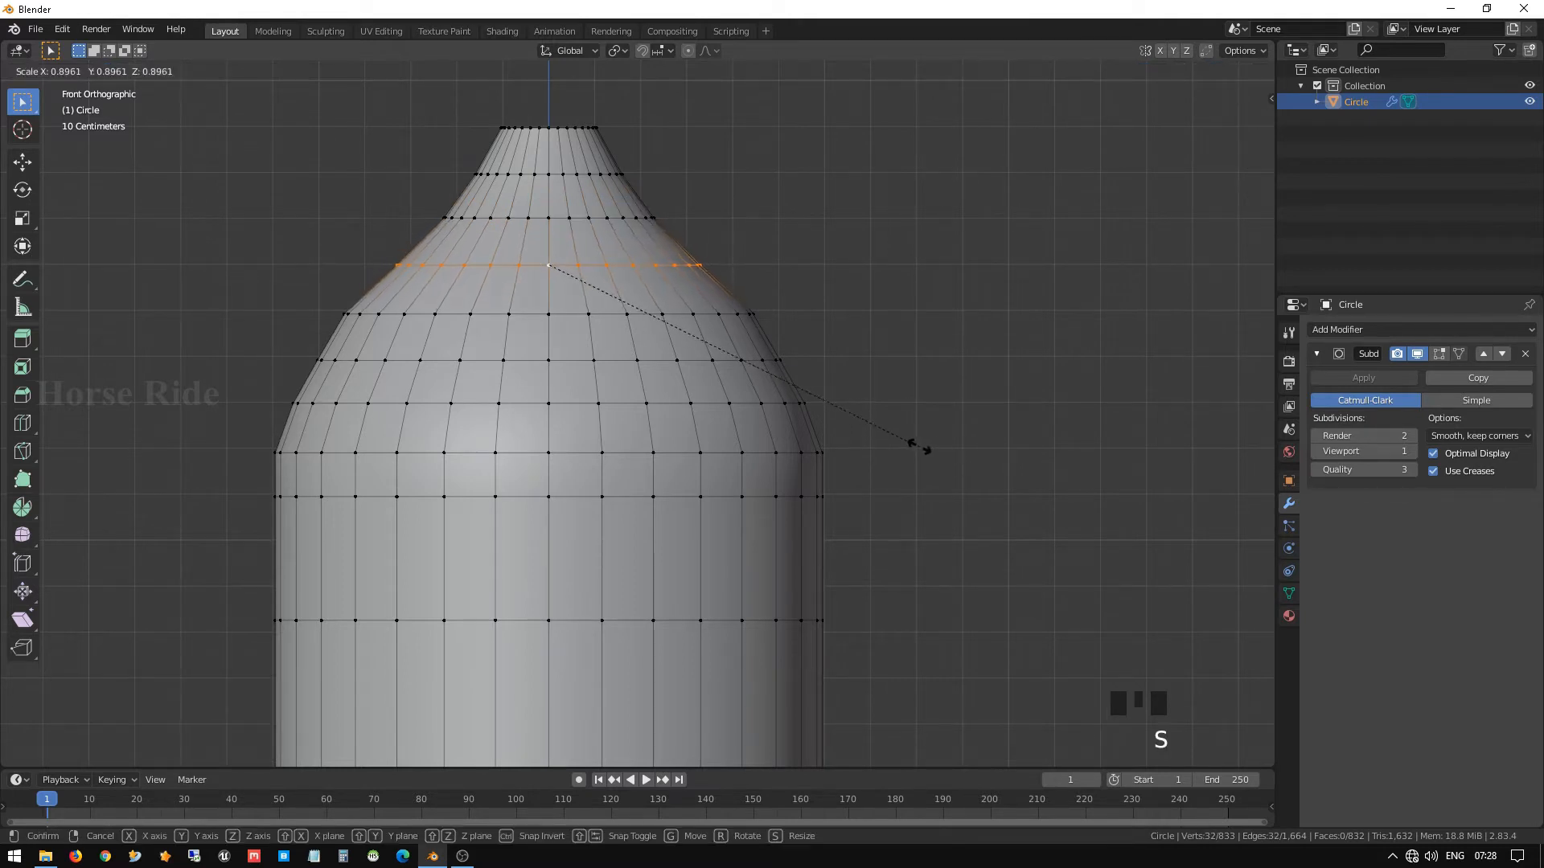
pyautogui.click(909, 443)
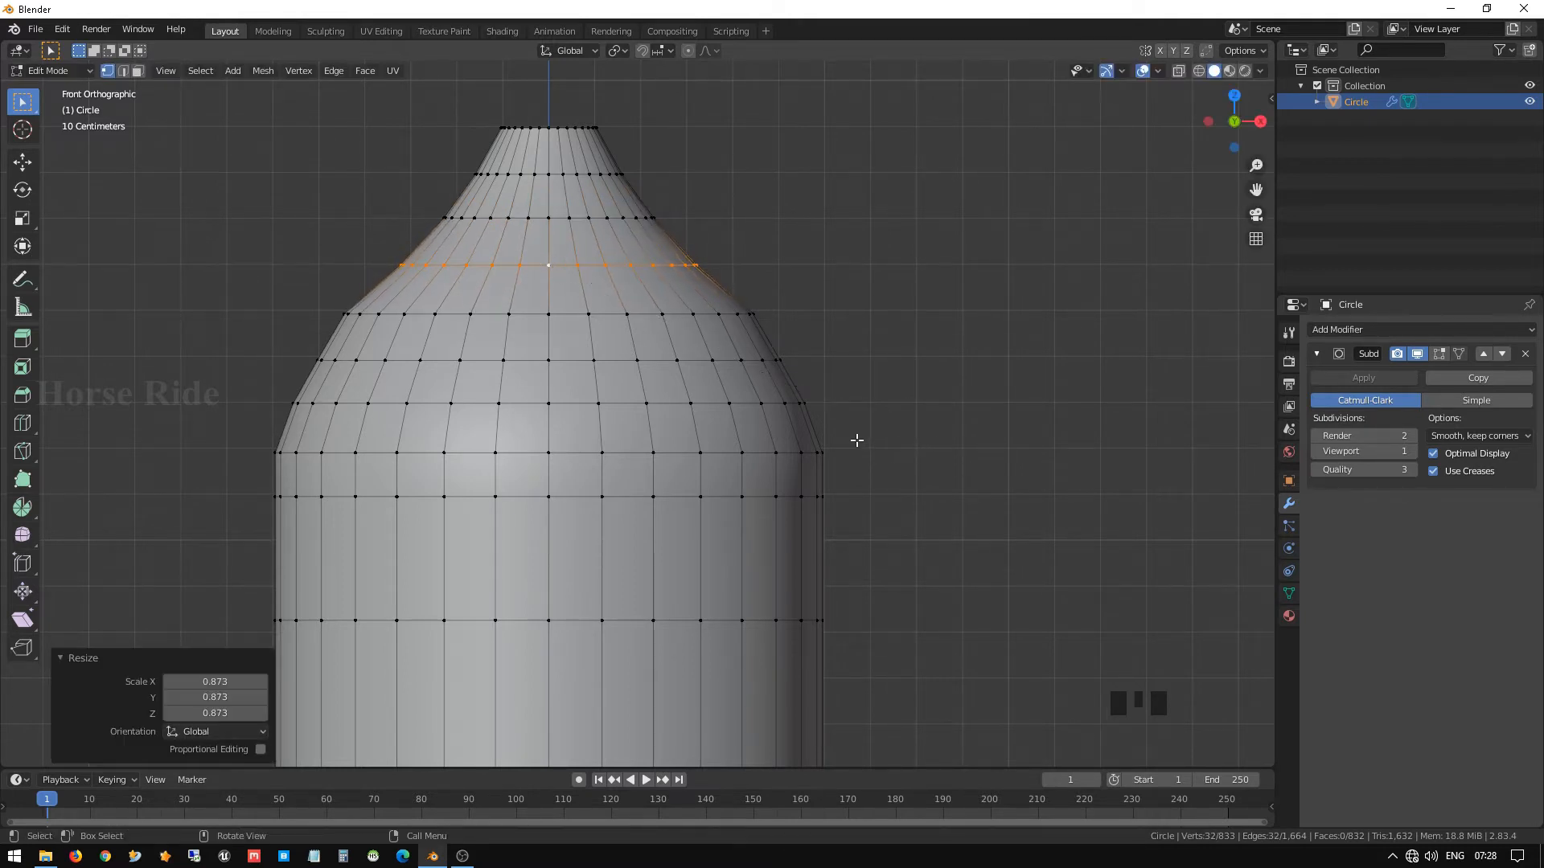
pyautogui.keyDown('alt'); pyautogui.click(386, 314); pyautogui.keyUp('alt')
pyautogui.press('s')
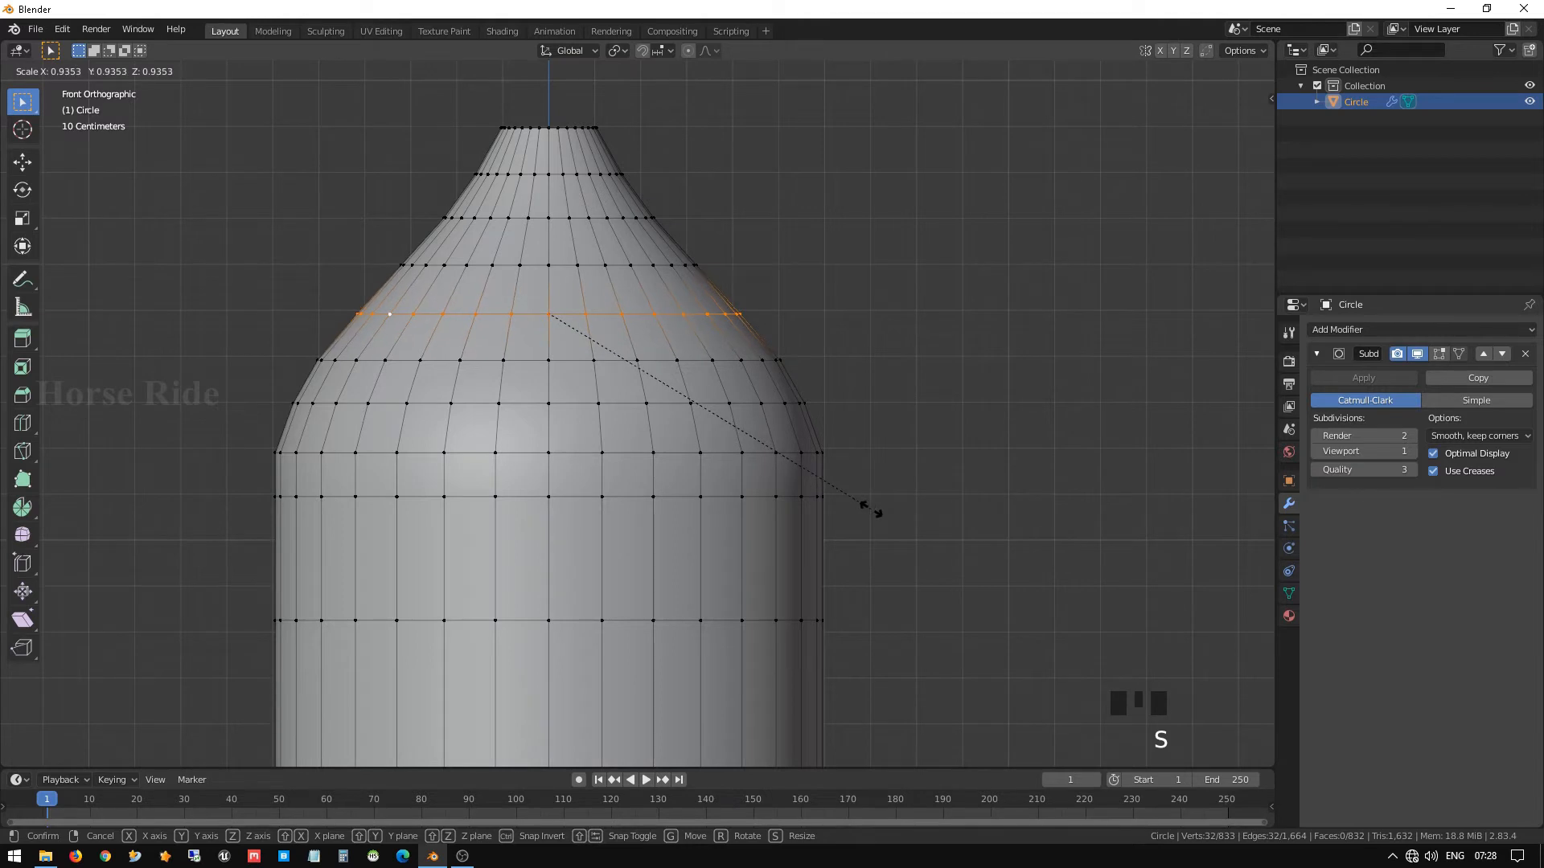
pyautogui.click(868, 507)
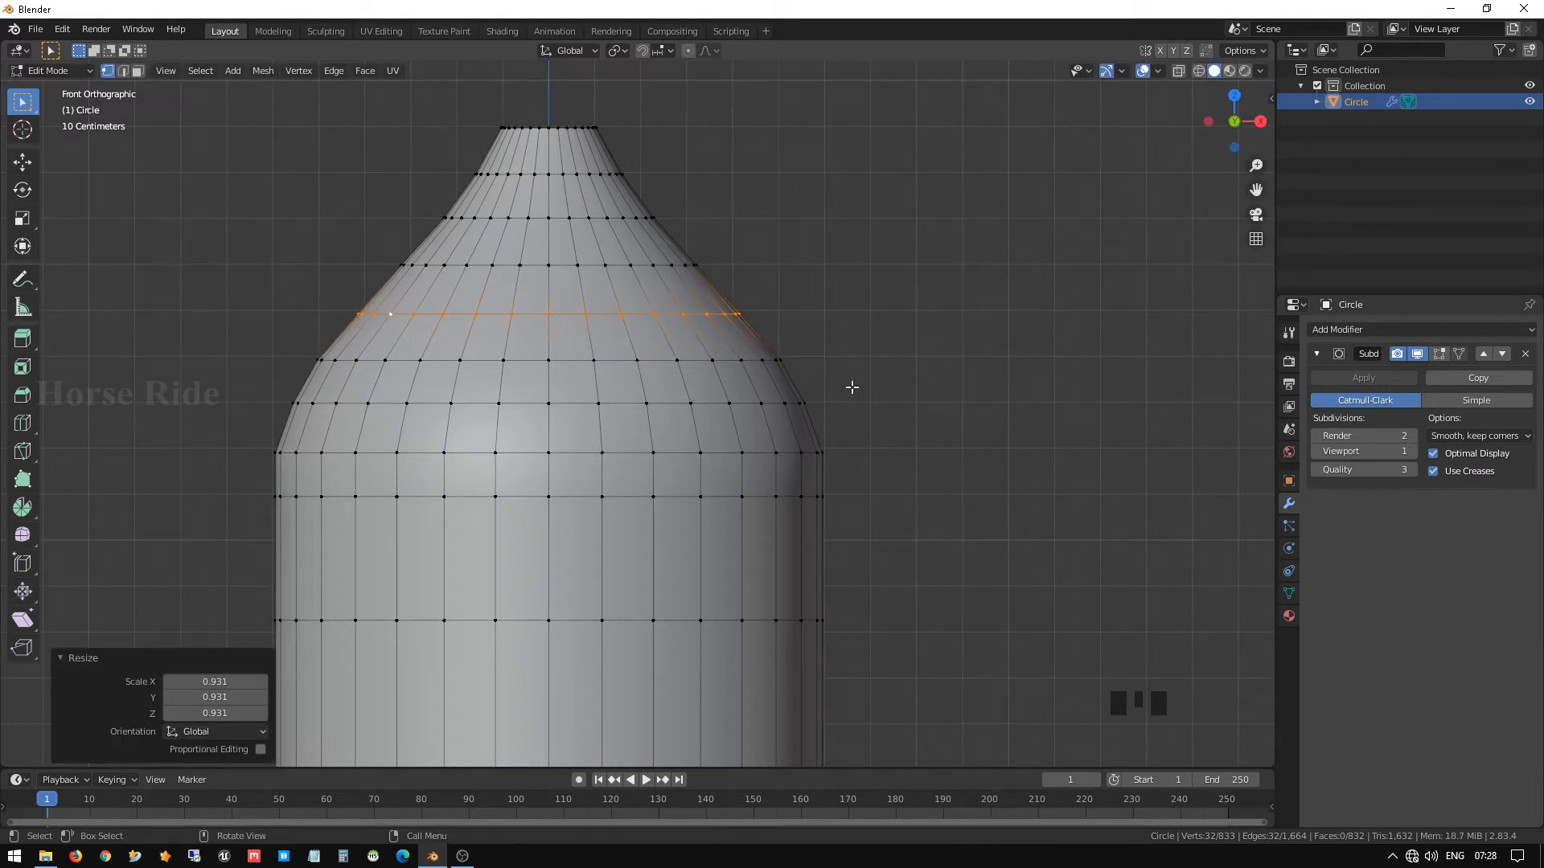
# Raise the loop at the shoulder's lower edge about 2.45 cm along Z, scale it to about 0.97, and check the shoulder in Object Mode.
pyautogui.click(464, 466)
pyautogui.keyDown('alt'); pyautogui.click(465, 453); pyautogui.keyUp('alt')
pyautogui.press('g')
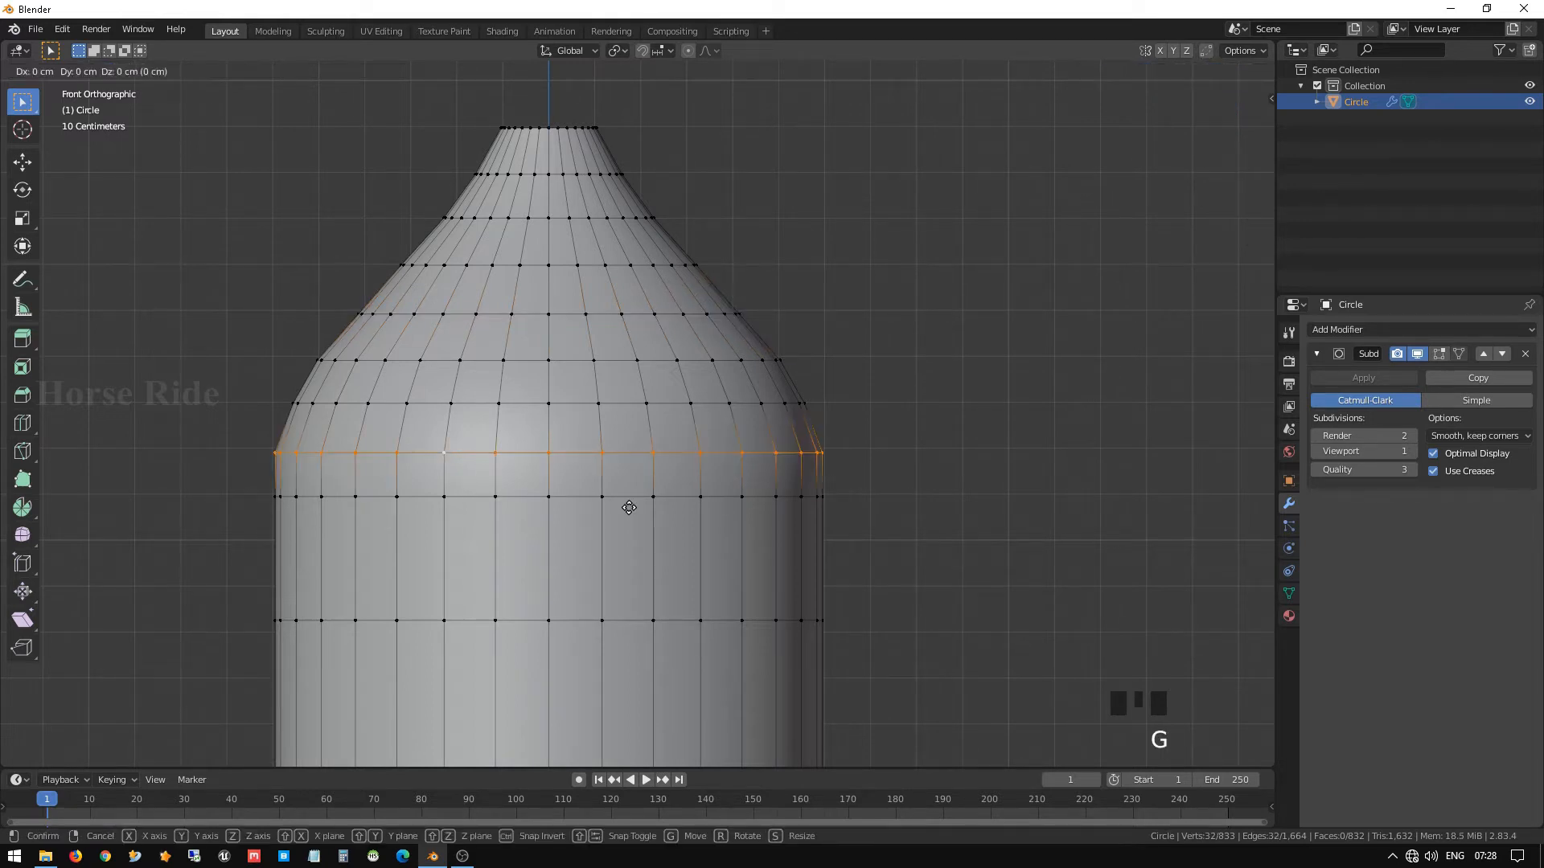
pyautogui.press('z')
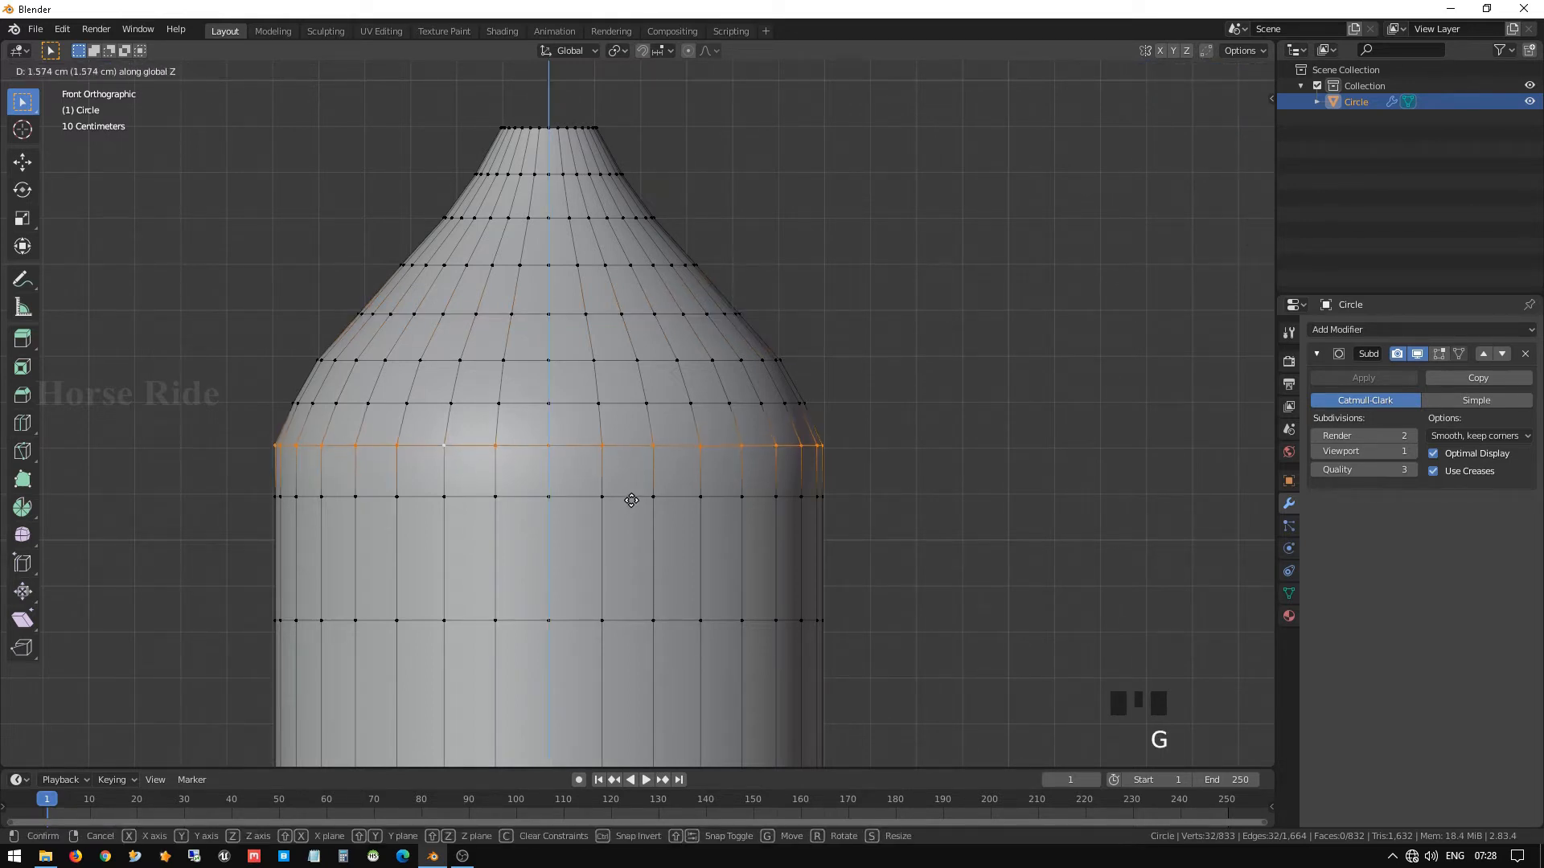
pyautogui.click(632, 497)
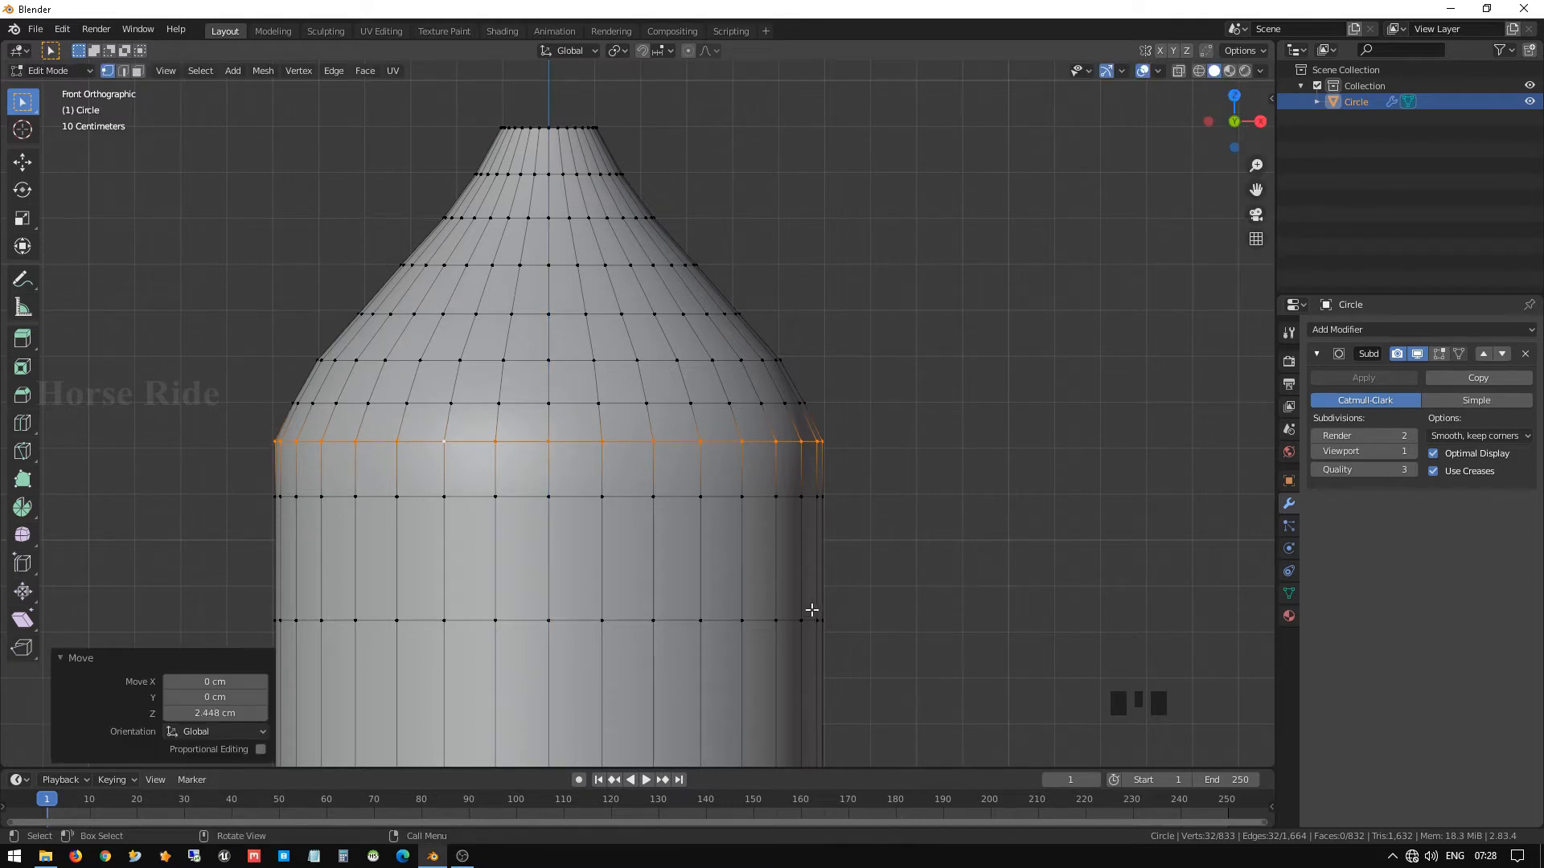
pyautogui.press('s')
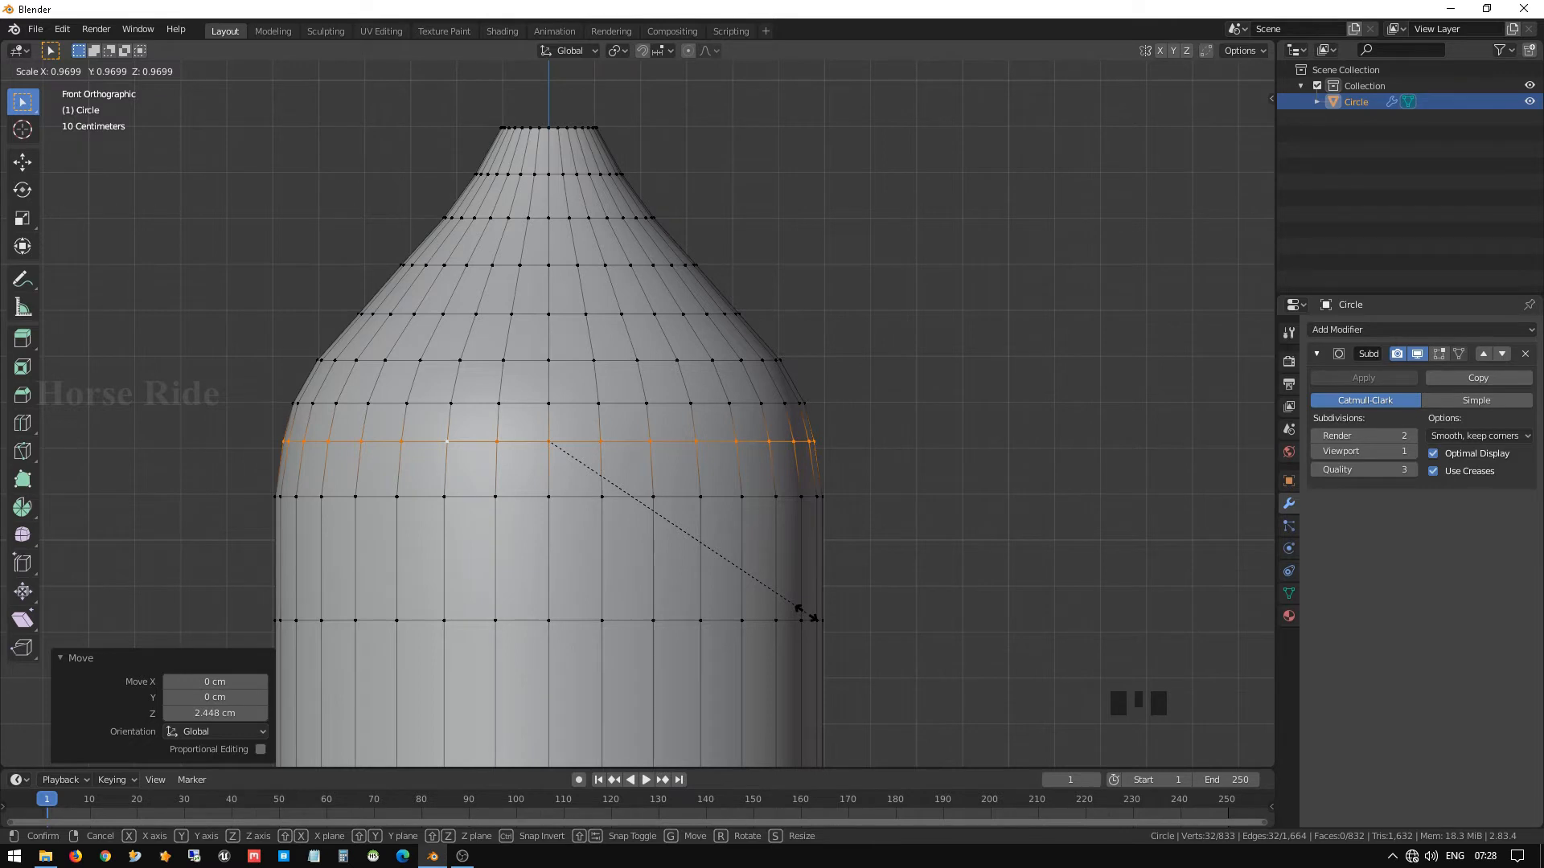
pyautogui.click(806, 614)
pyautogui.press('Tab')
pyautogui.scroll(-2, 693, 363)
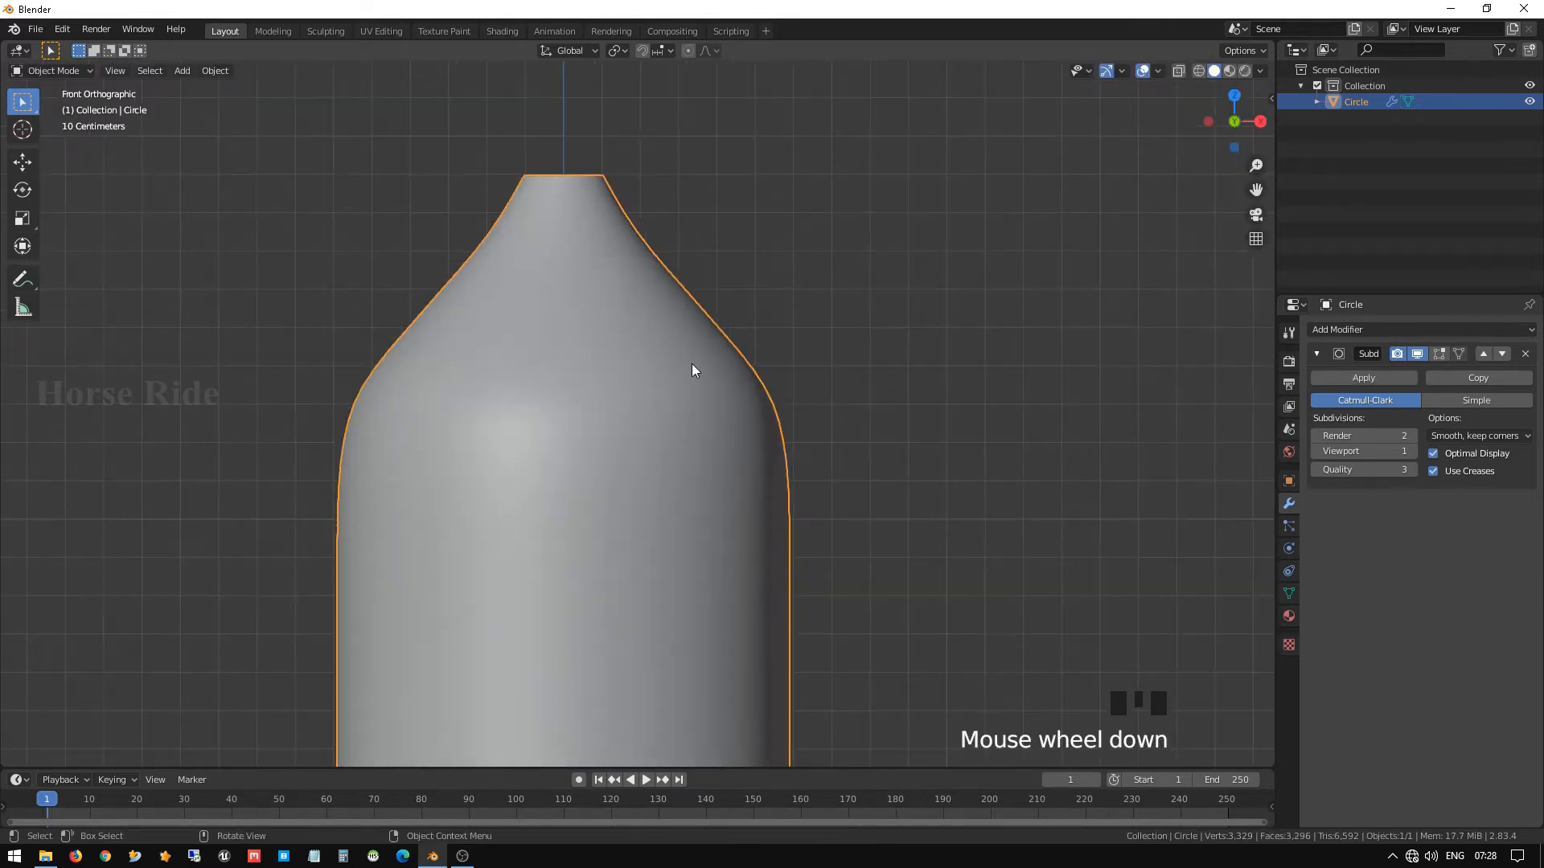
pyautogui.moveTo(606, 368)
pyautogui.mouseDown(button='middle')
pyautogui.moveTo(792, 407)
pyautogui.moveTo(841, 396)
pyautogui.moveTo(734, 331)
pyautogui.moveTo(620, 387)
pyautogui.mouseUp(button='middle')
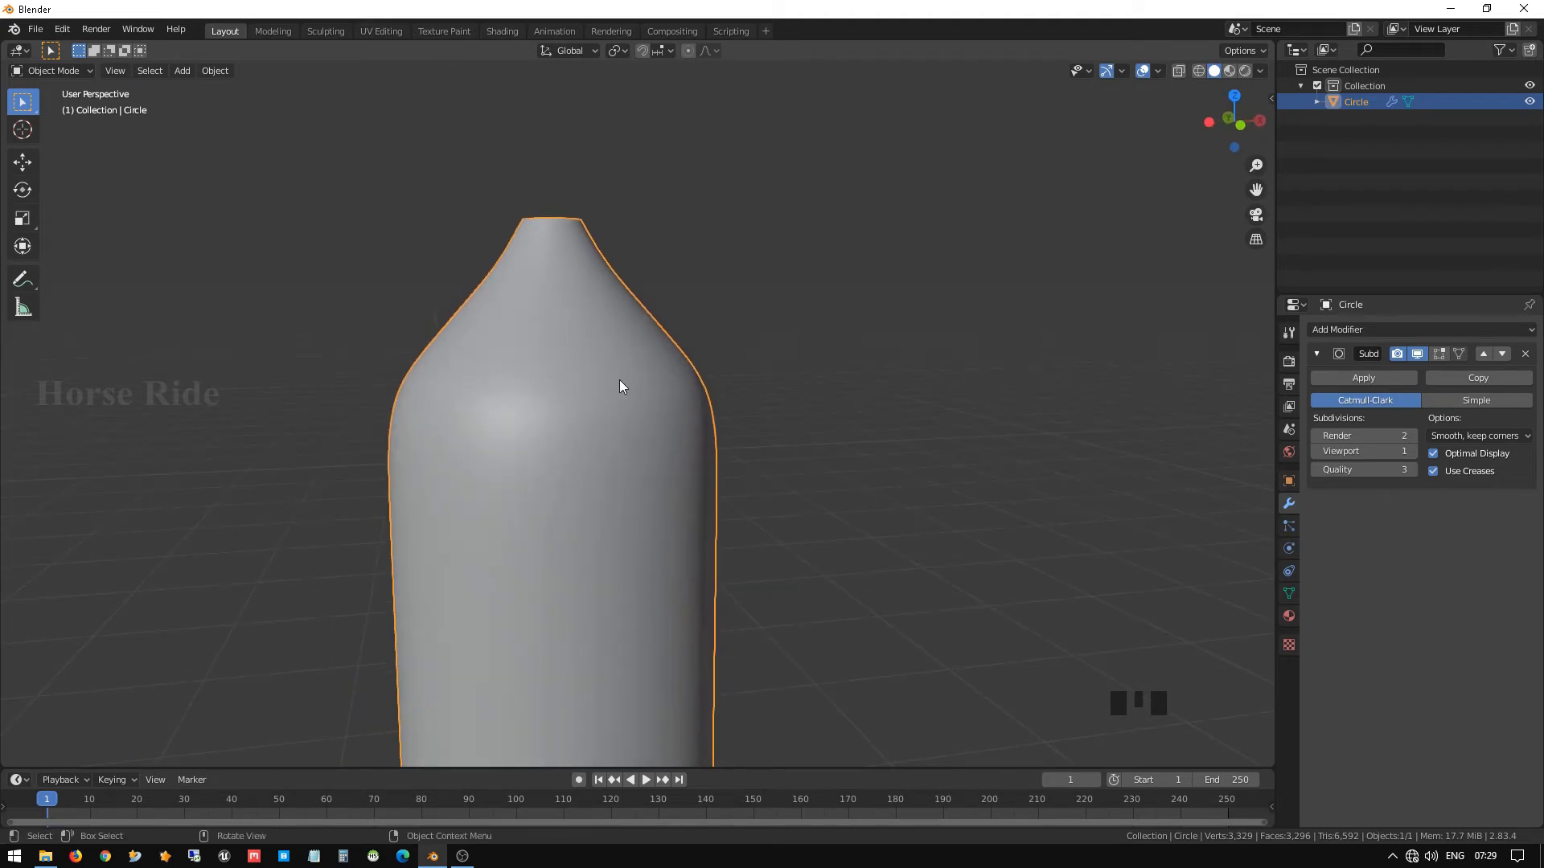
# Deselect the bottle in top orthographic view and add a new 32-vertex mesh circle with a 100 cm radius at the origin.
pyautogui.press('ctrl+KP_Add')
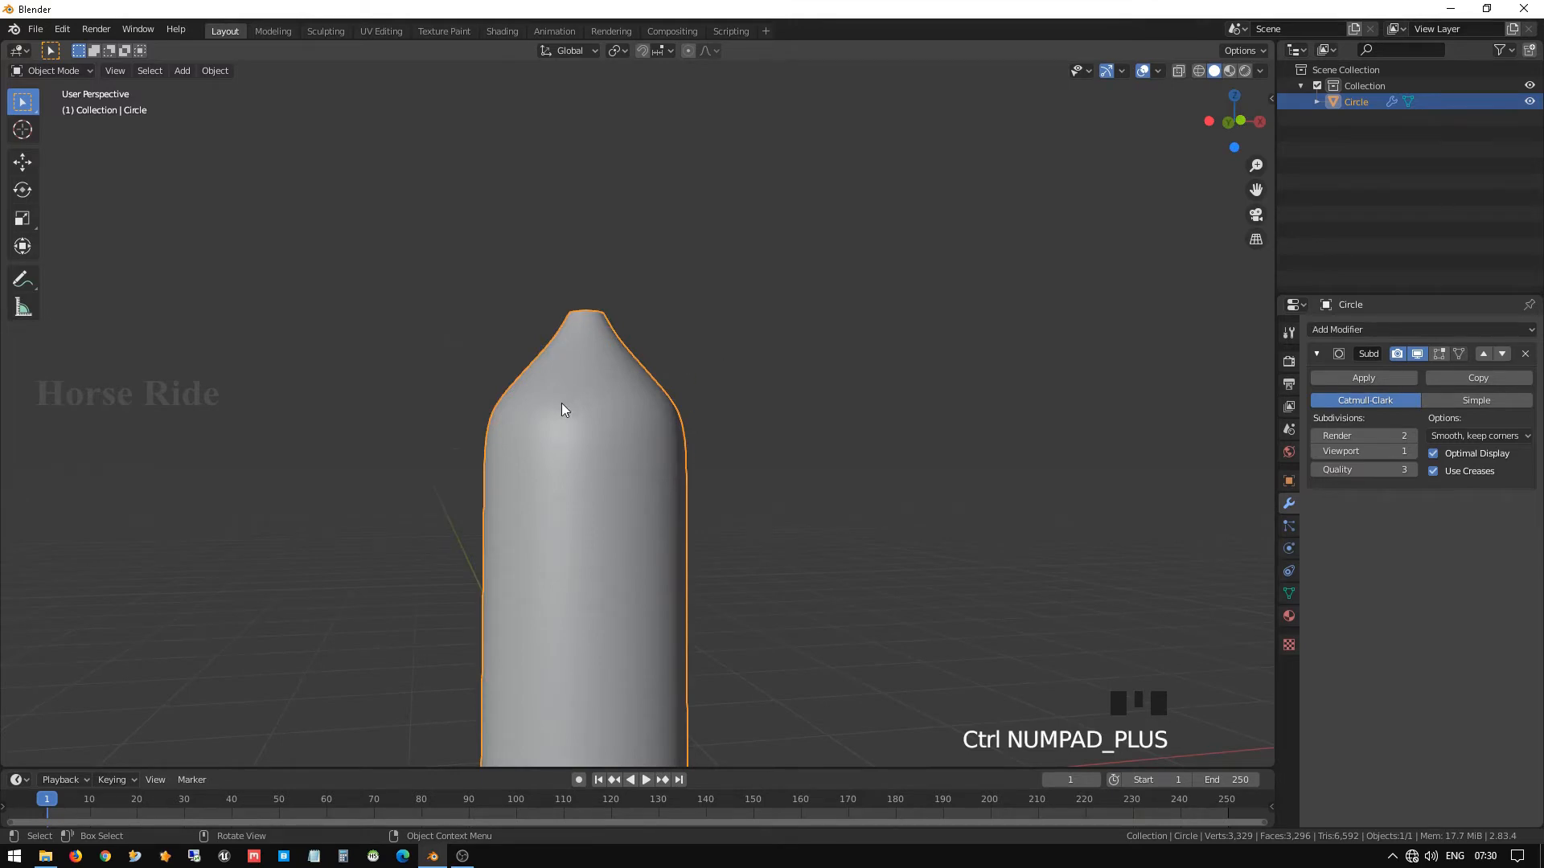
pyautogui.scroll(1, 561, 408)
pyautogui.keyDown('shift'); pyautogui.moveTo(473, 448); pyautogui.dragTo(532, 346, button='middle'); pyautogui.keyUp('shift')
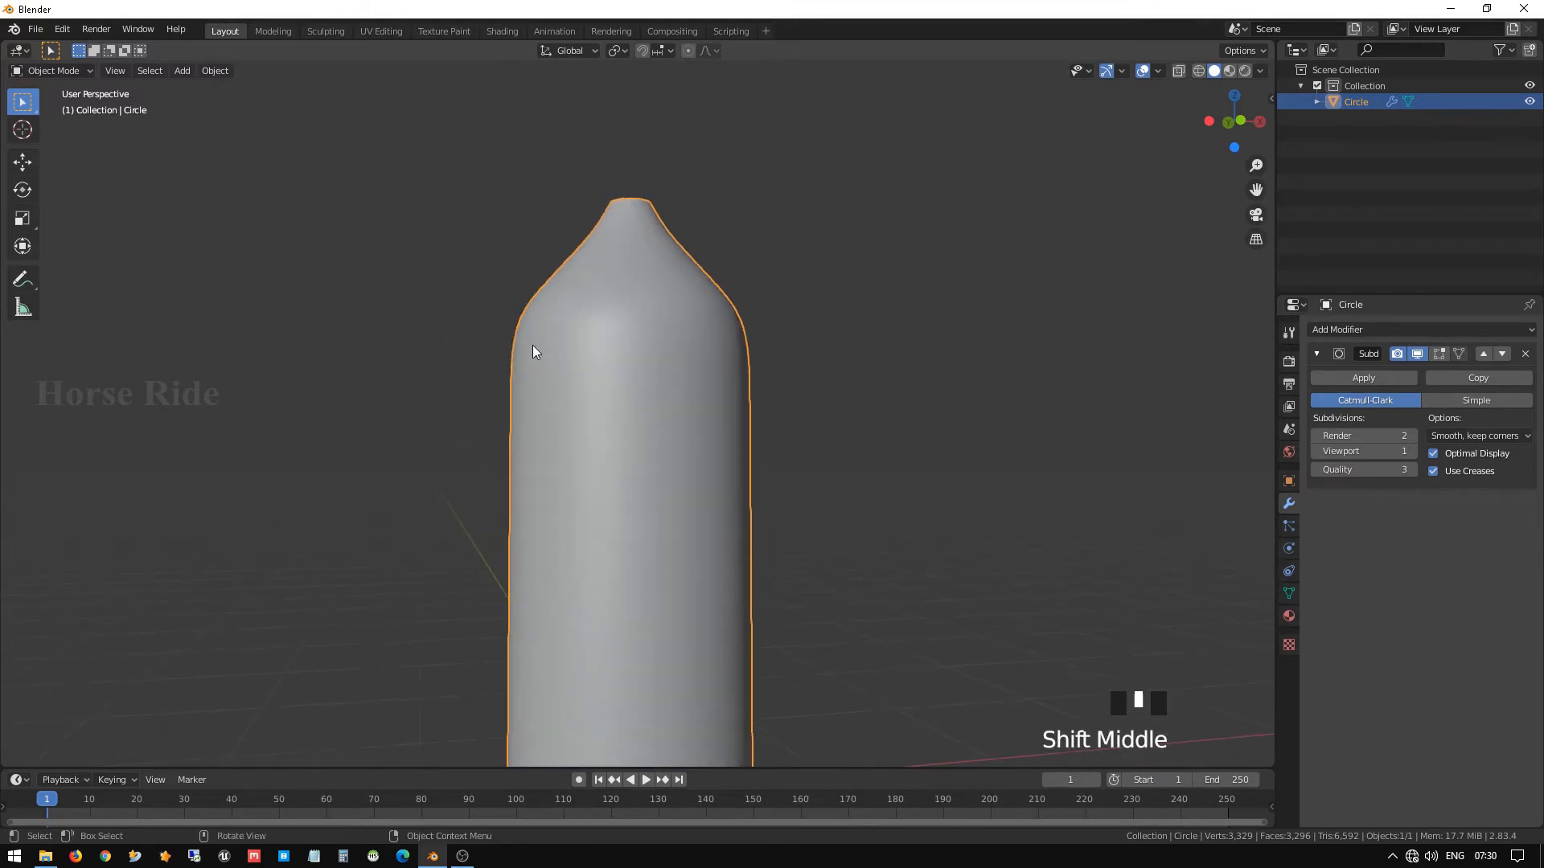
pyautogui.press('KP_1')
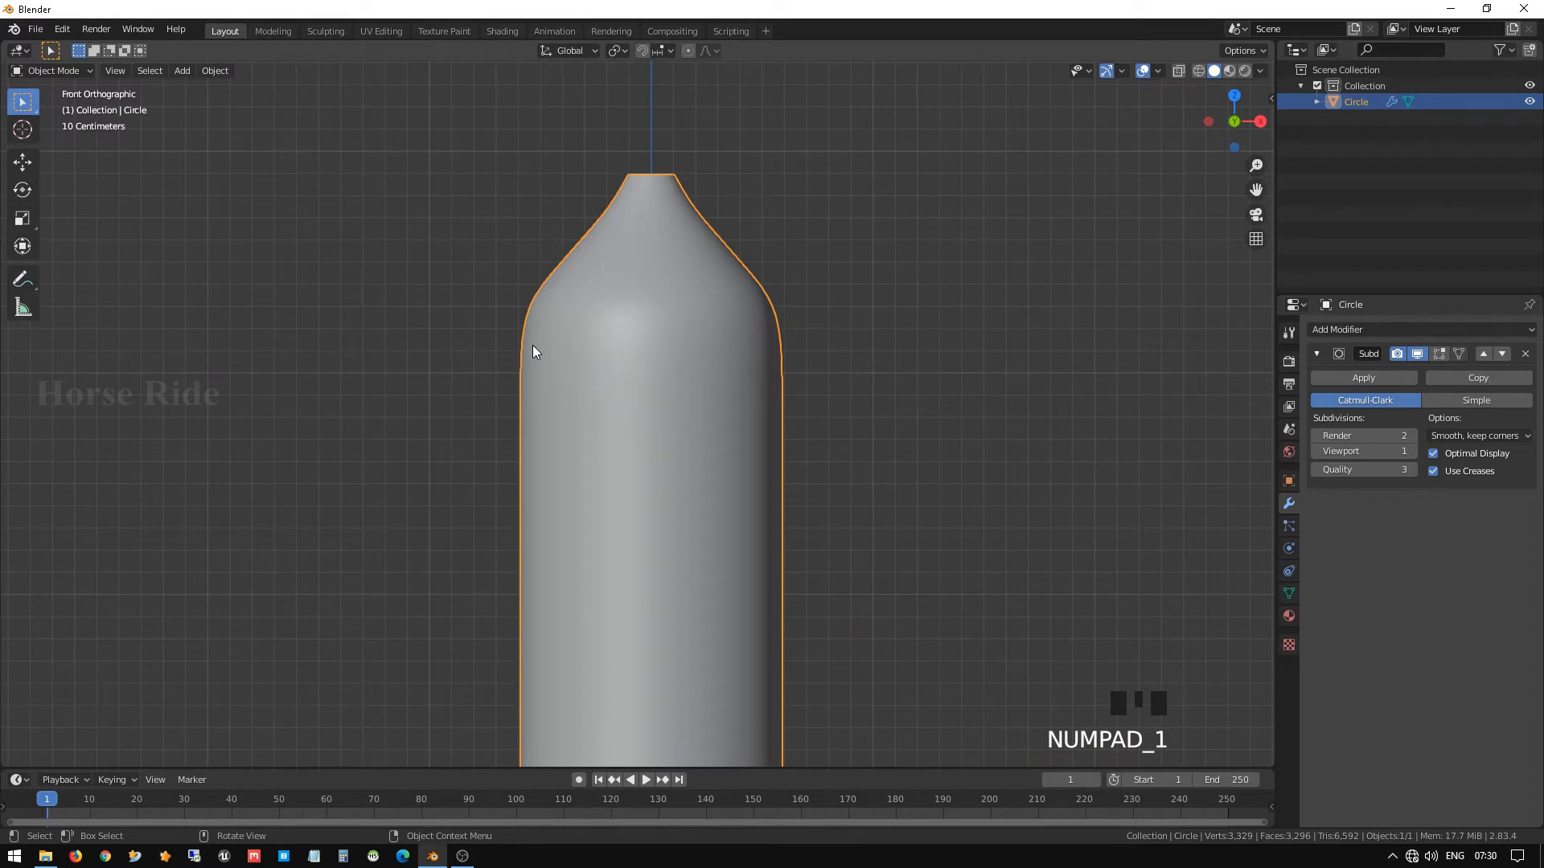
pyautogui.press('KP_7')
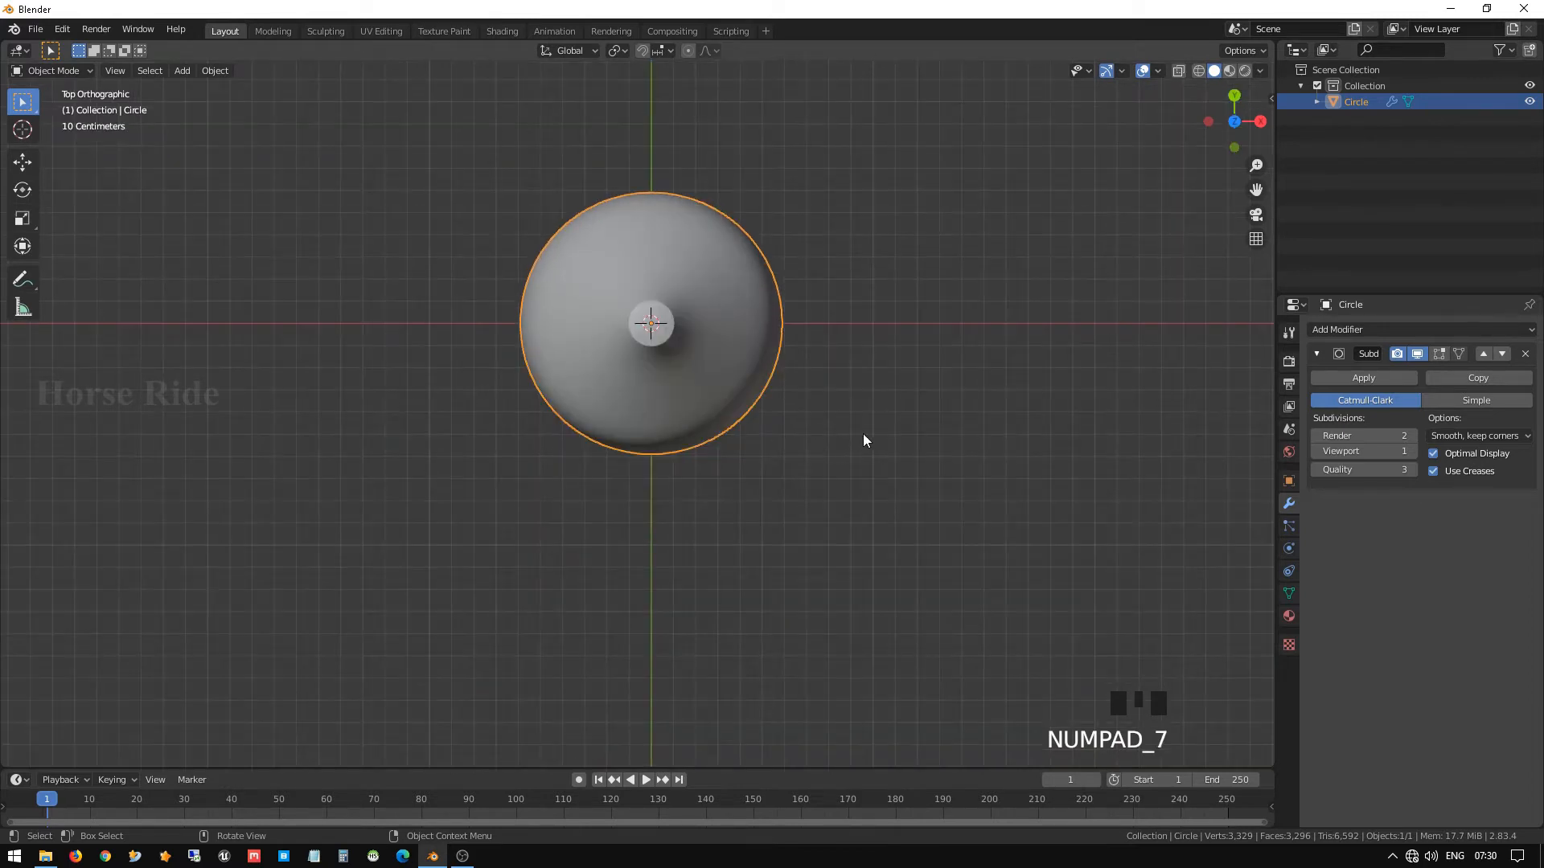
pyautogui.click(863, 434)
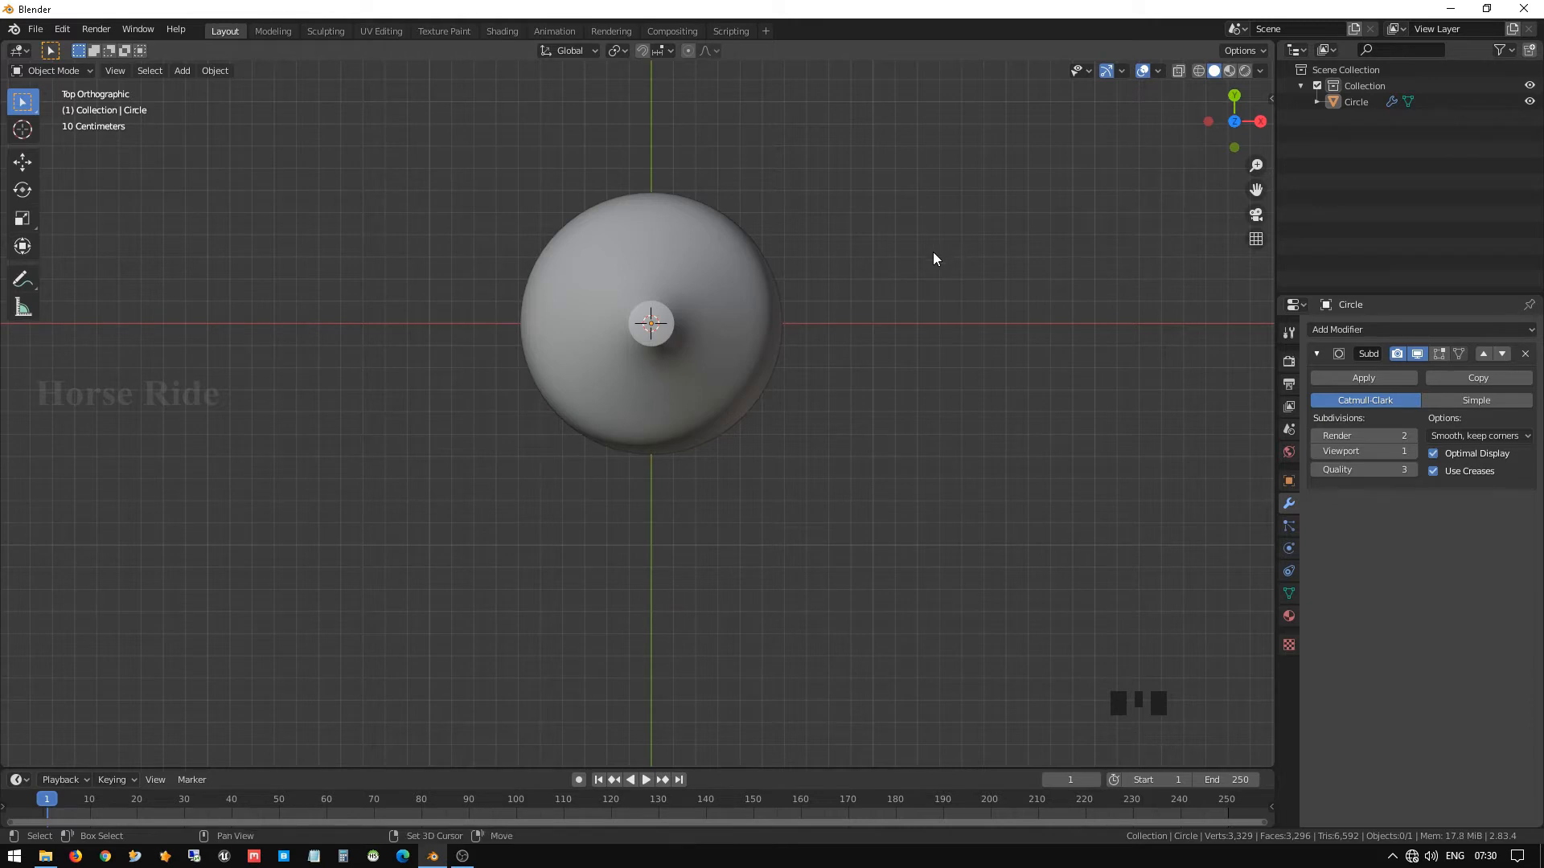
pyautogui.hotkey('shift', 'a')
pyautogui.moveTo(933, 252)
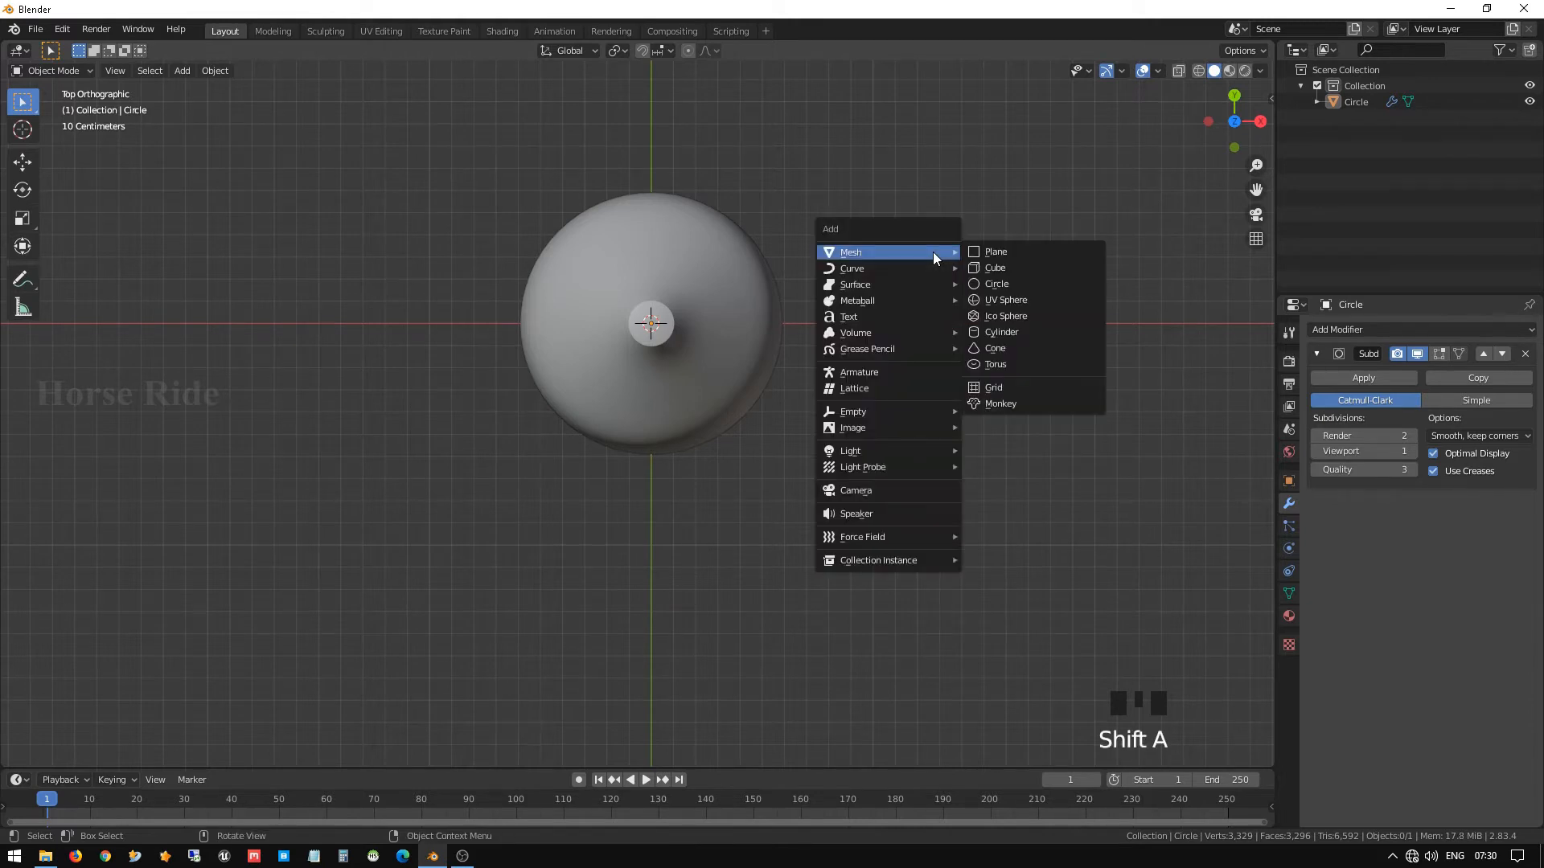
pyautogui.click(1025, 285)
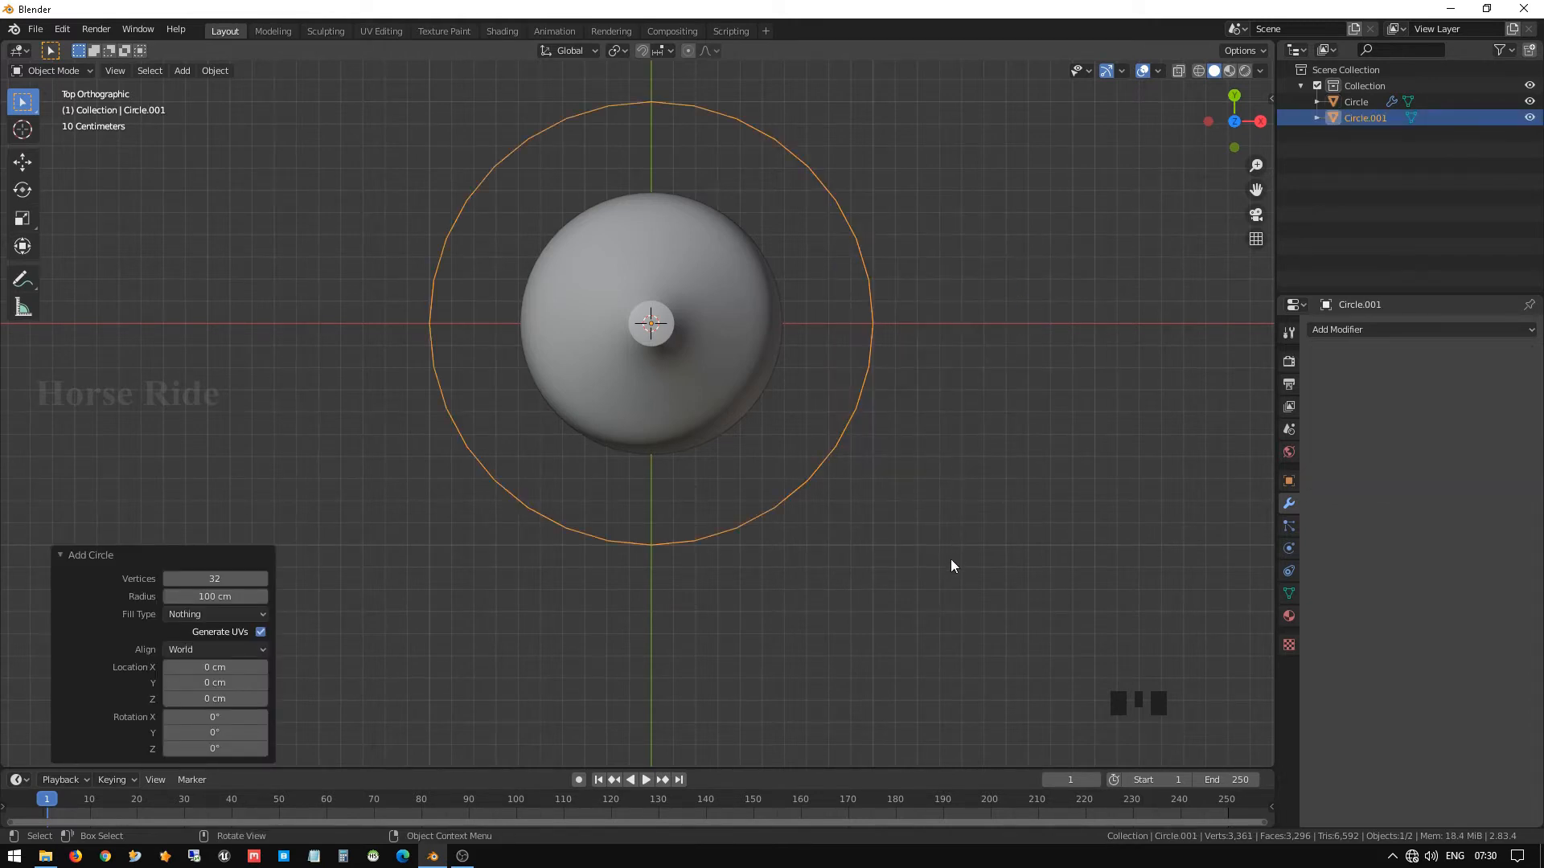
# In front orthographic view, move the new circle up along Z by about 288.26 cm to the height of the bottle's mouth.
pyautogui.press('KP_1')
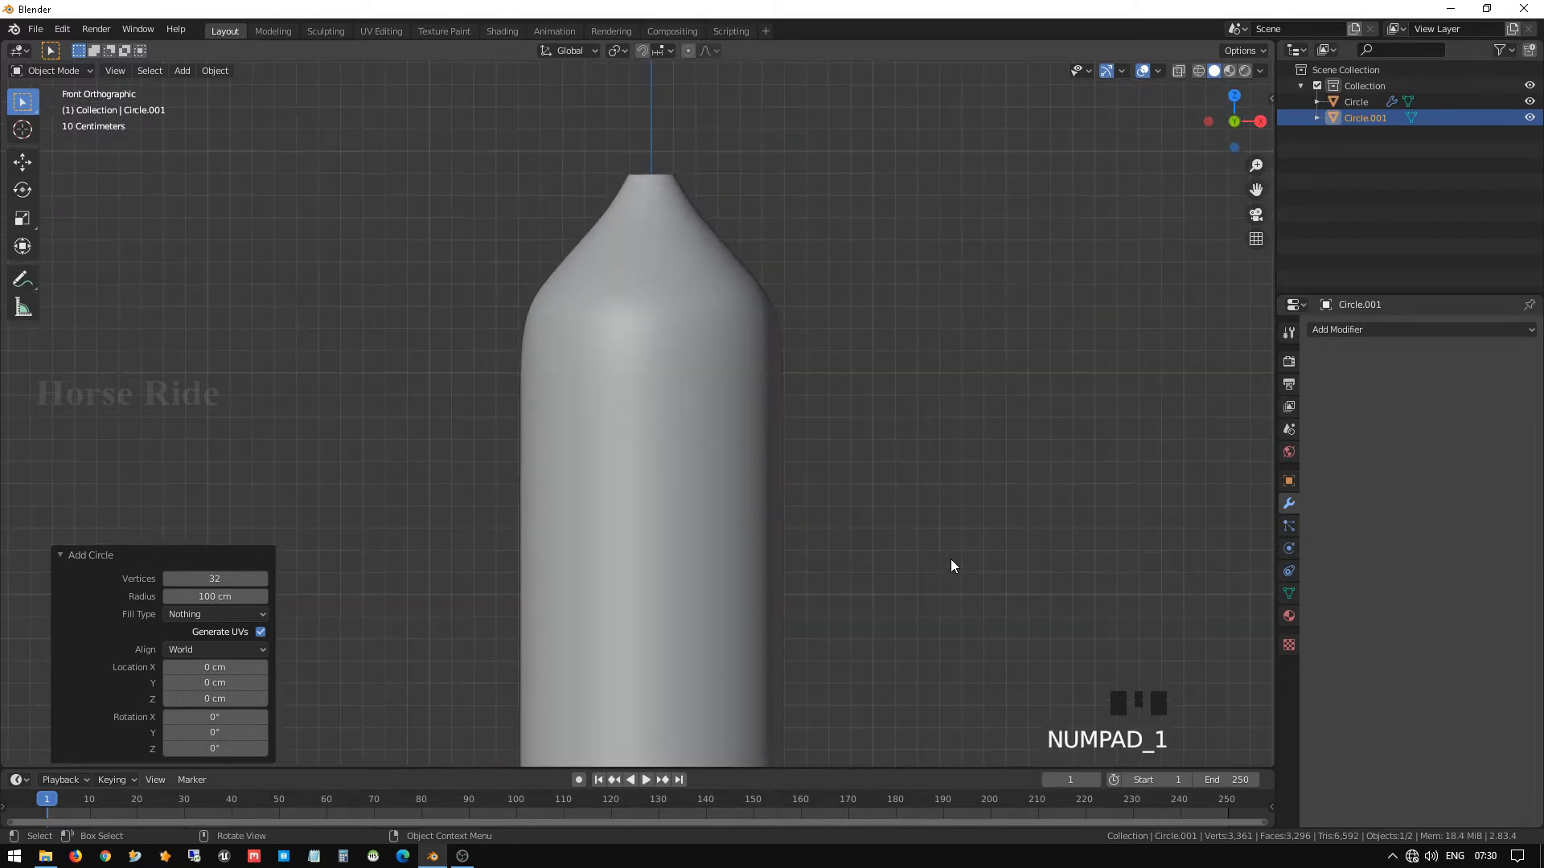
pyautogui.press('g')
pyautogui.press('z')
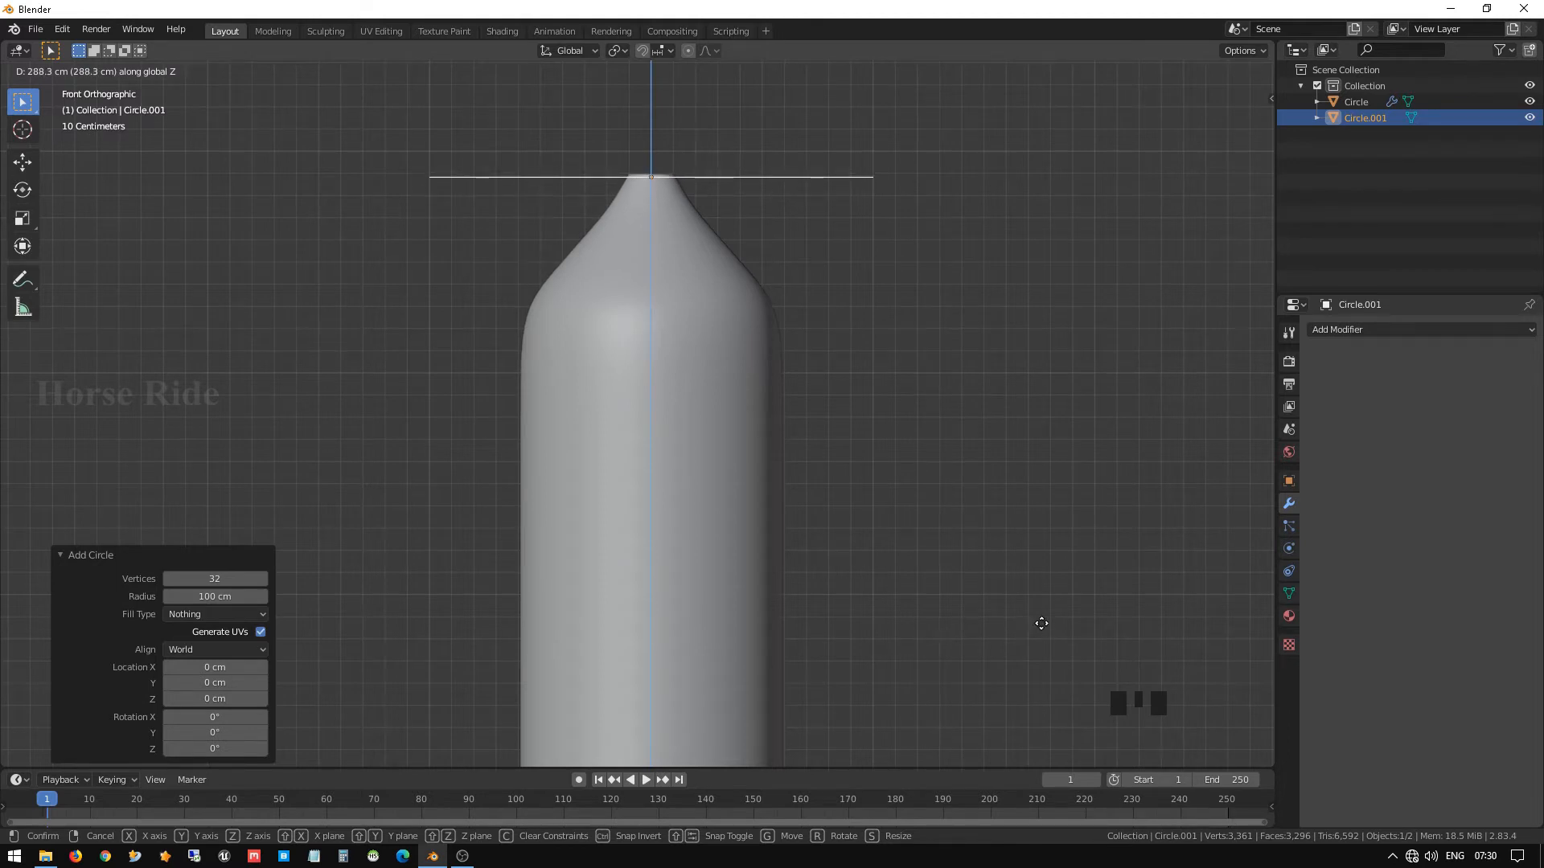
pyautogui.click(1035, 623)
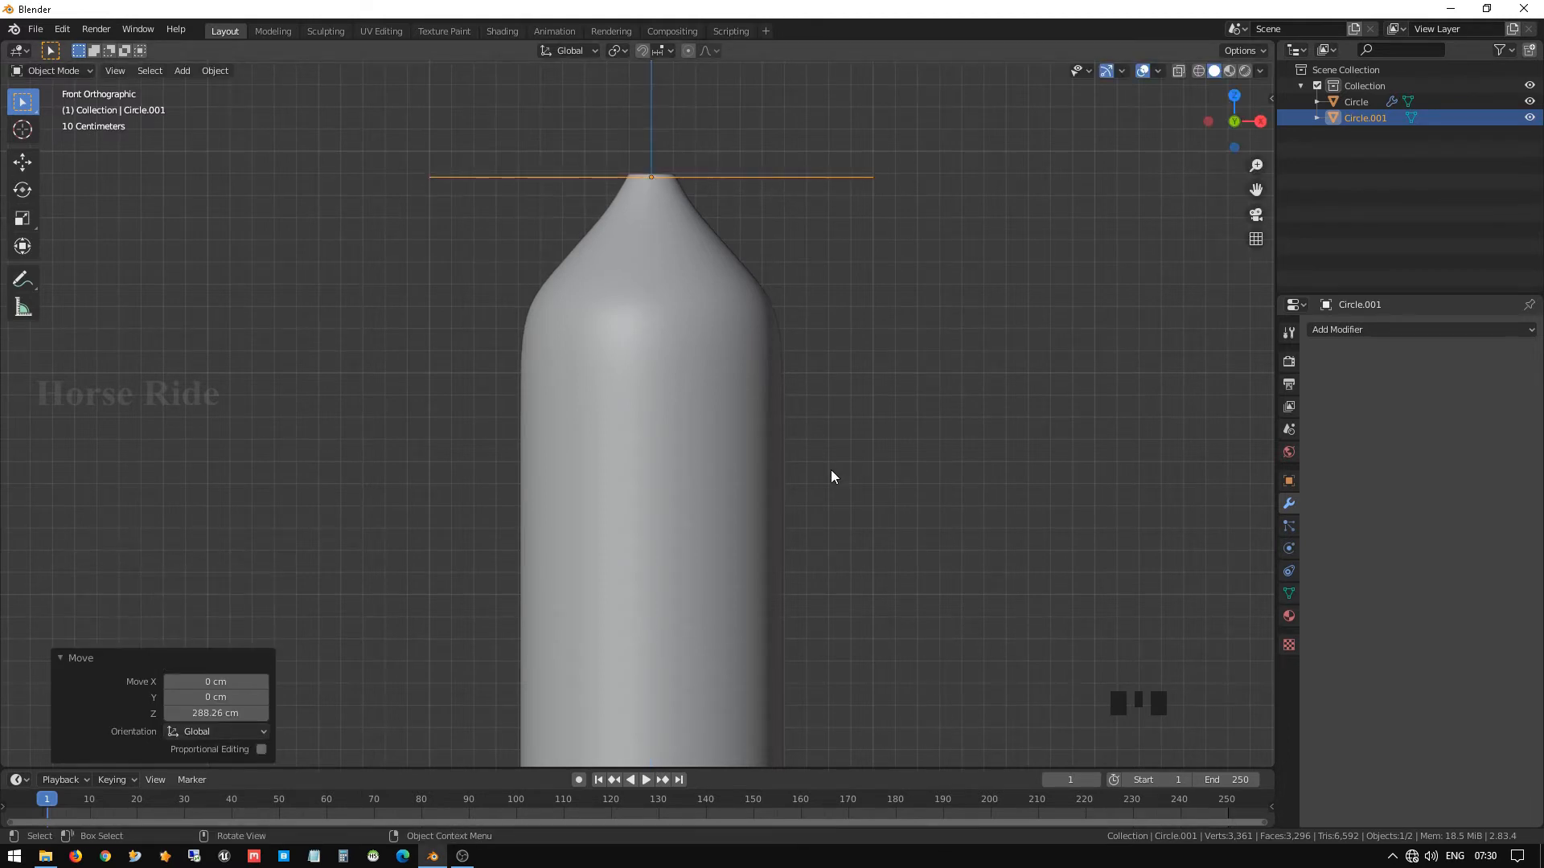
# In Edit Mode, scale the new circle to about 0.143 and lower it about 2.18 cm along Z, just below the bottle's mouth.
pyautogui.press('Tab')
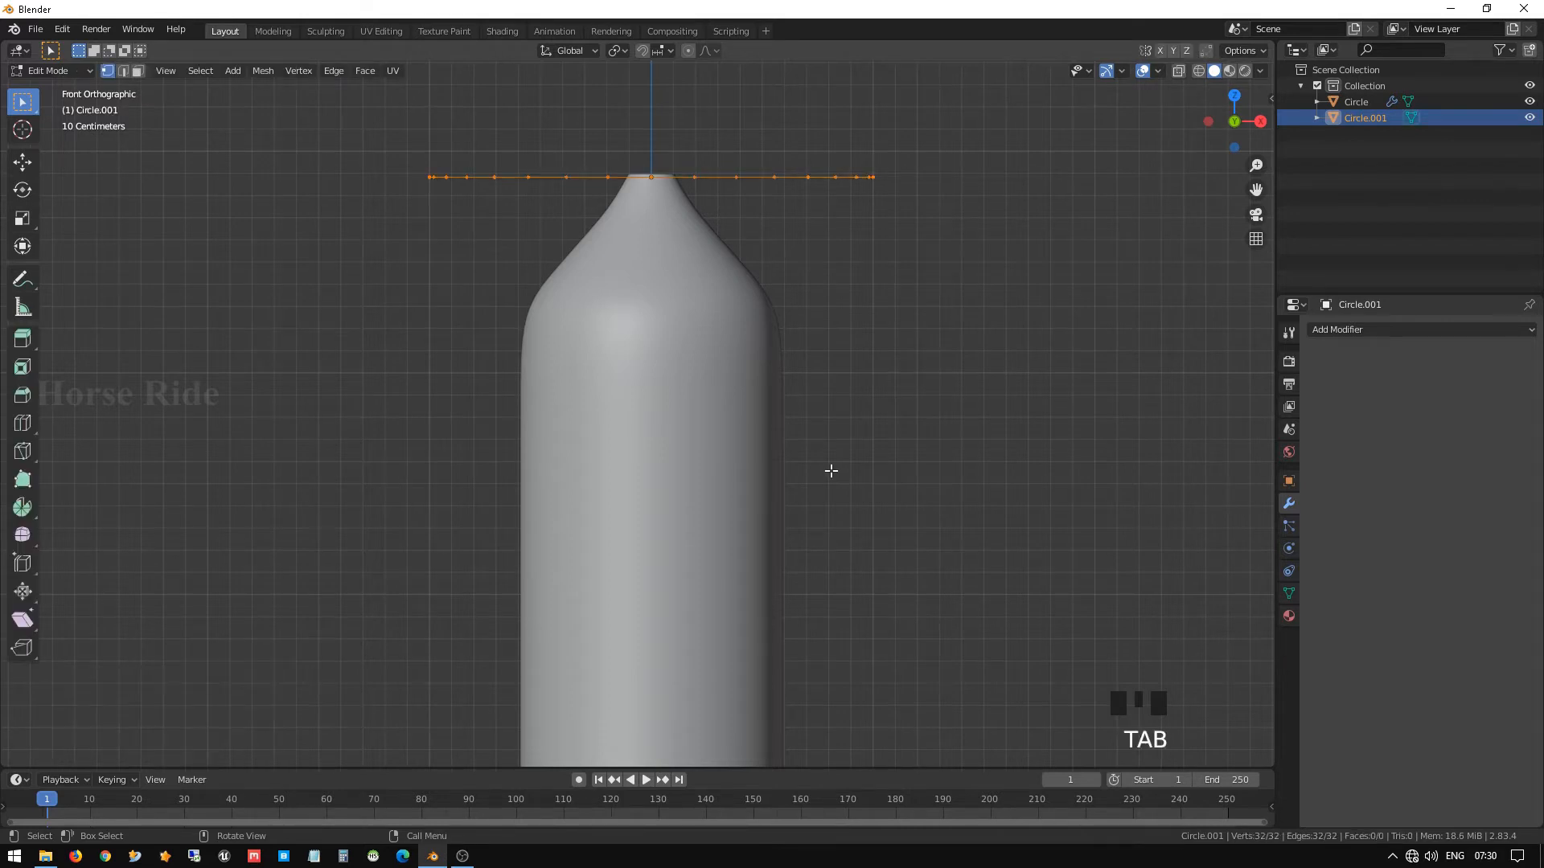
pyautogui.press('s')
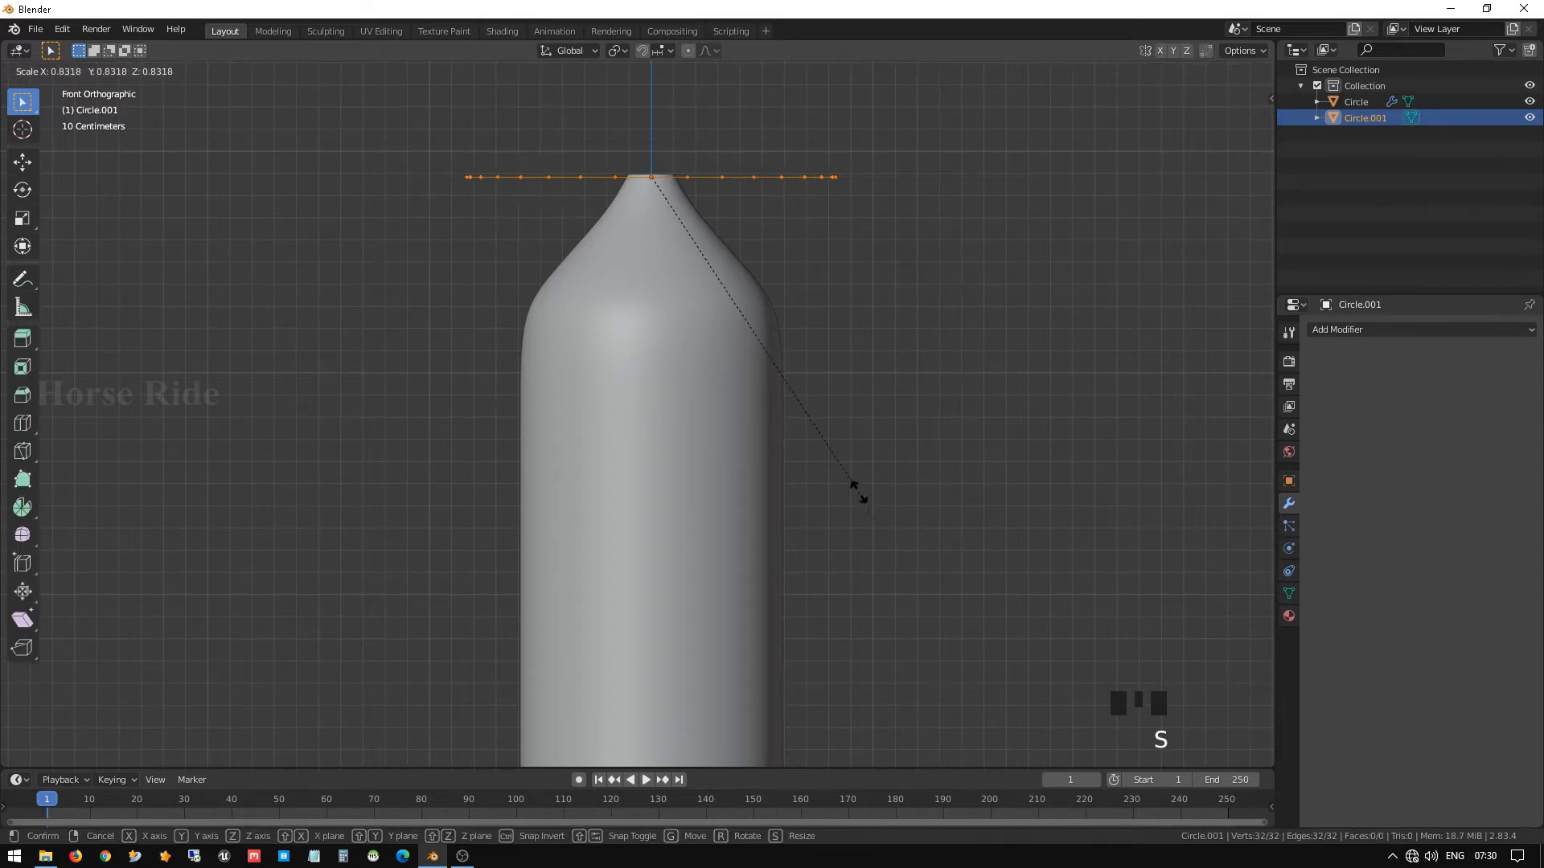
pyautogui.click(693, 227)
pyautogui.press('g')
pyautogui.press('z')
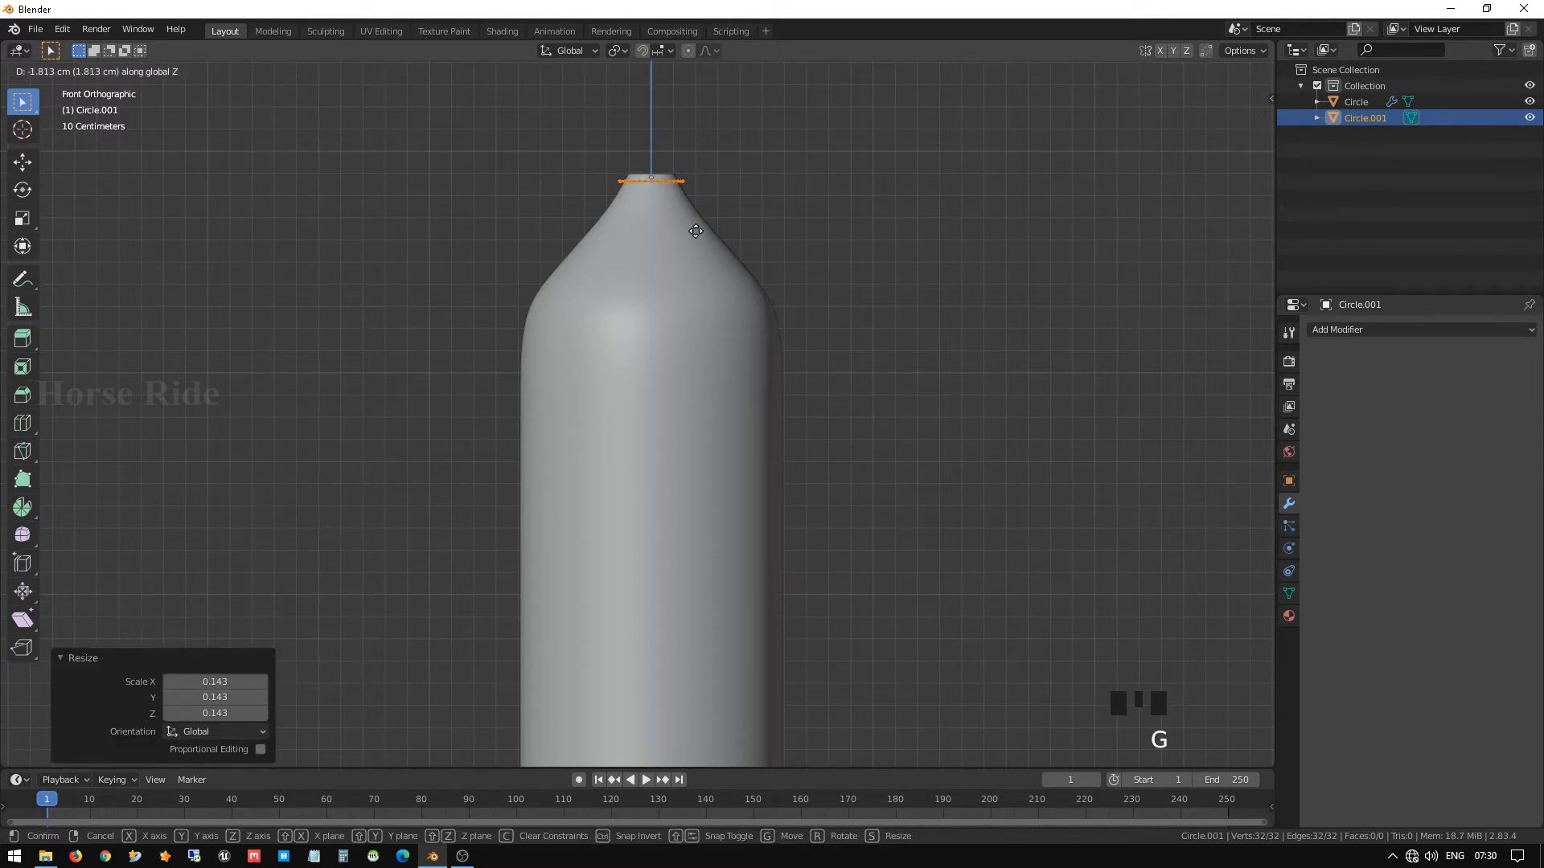
pyautogui.click(698, 232)
# Scale the circle to about 0.938 in front view so it closely surrounds the bottle just below the mouth.
pyautogui.press('KP_Decimal')
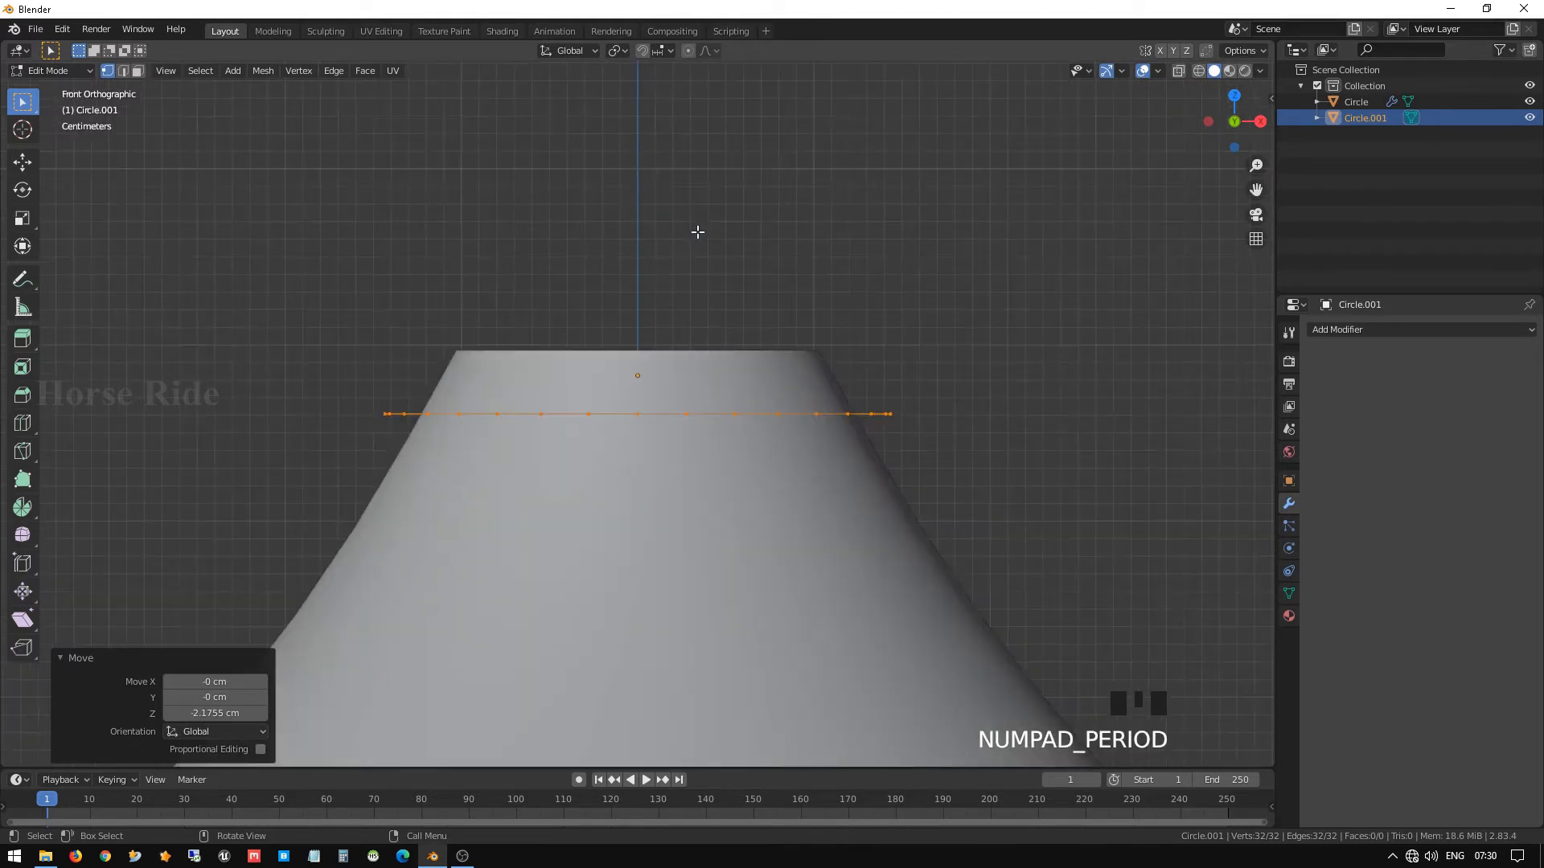
pyautogui.moveTo(664, 345); pyautogui.dragTo(725, 338, button='middle')
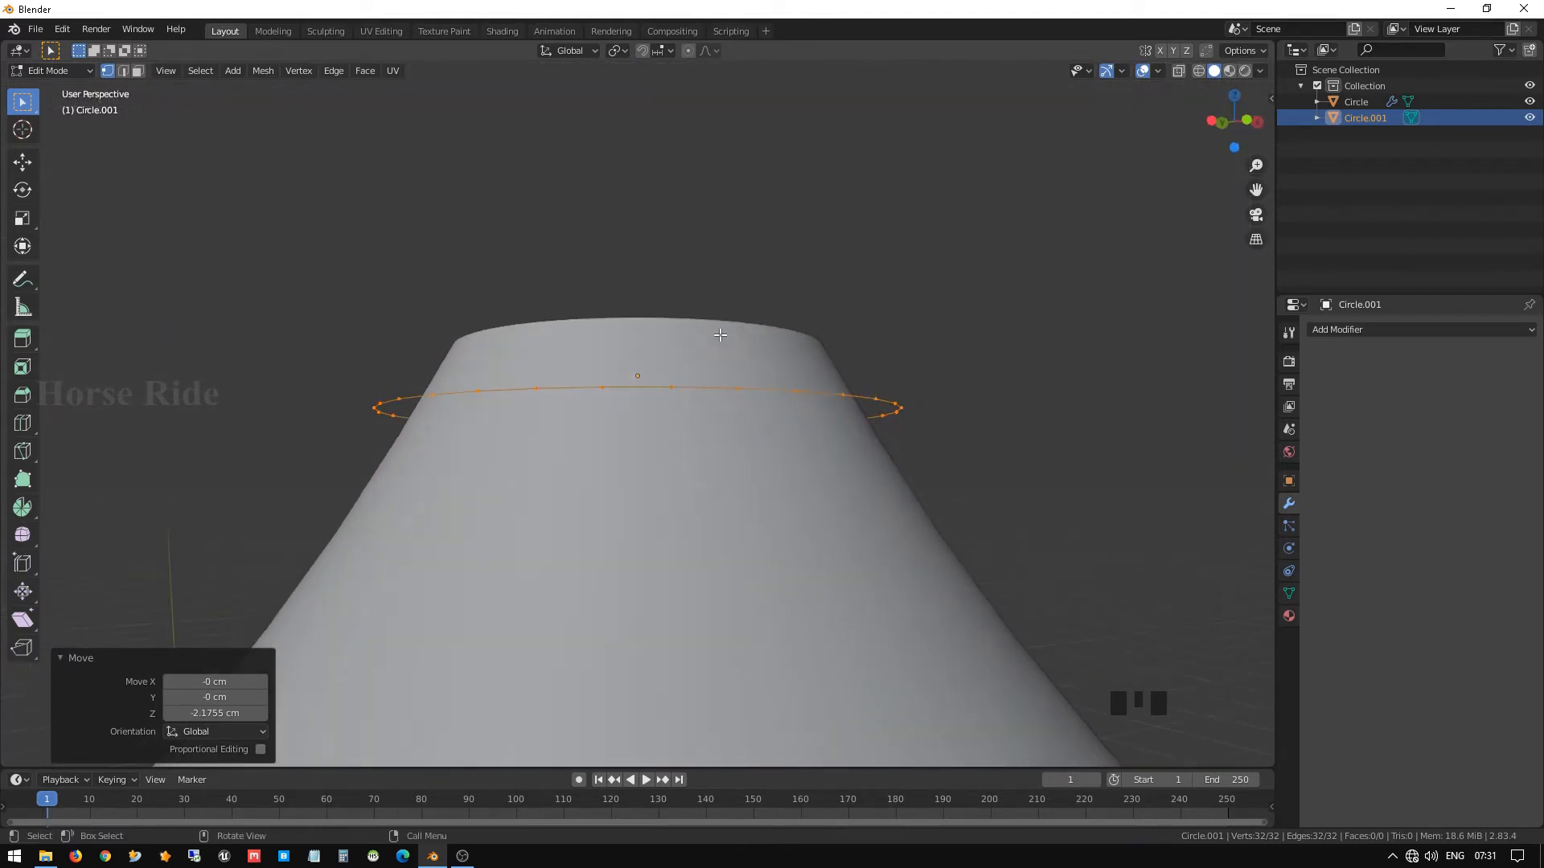
pyautogui.press('KP_1')
pyautogui.press('s')
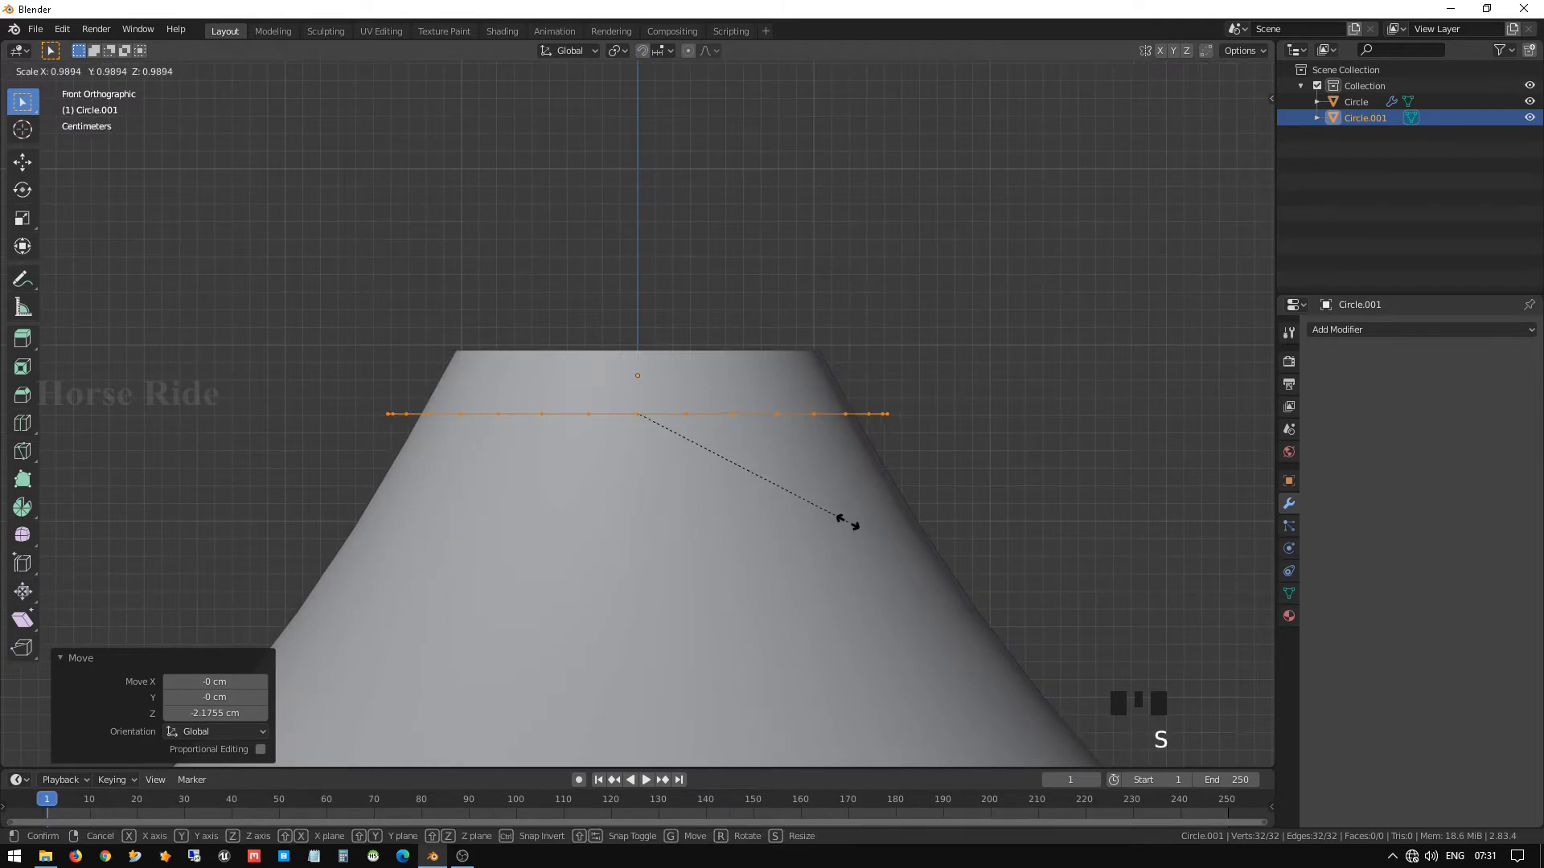
pyautogui.click(839, 513)
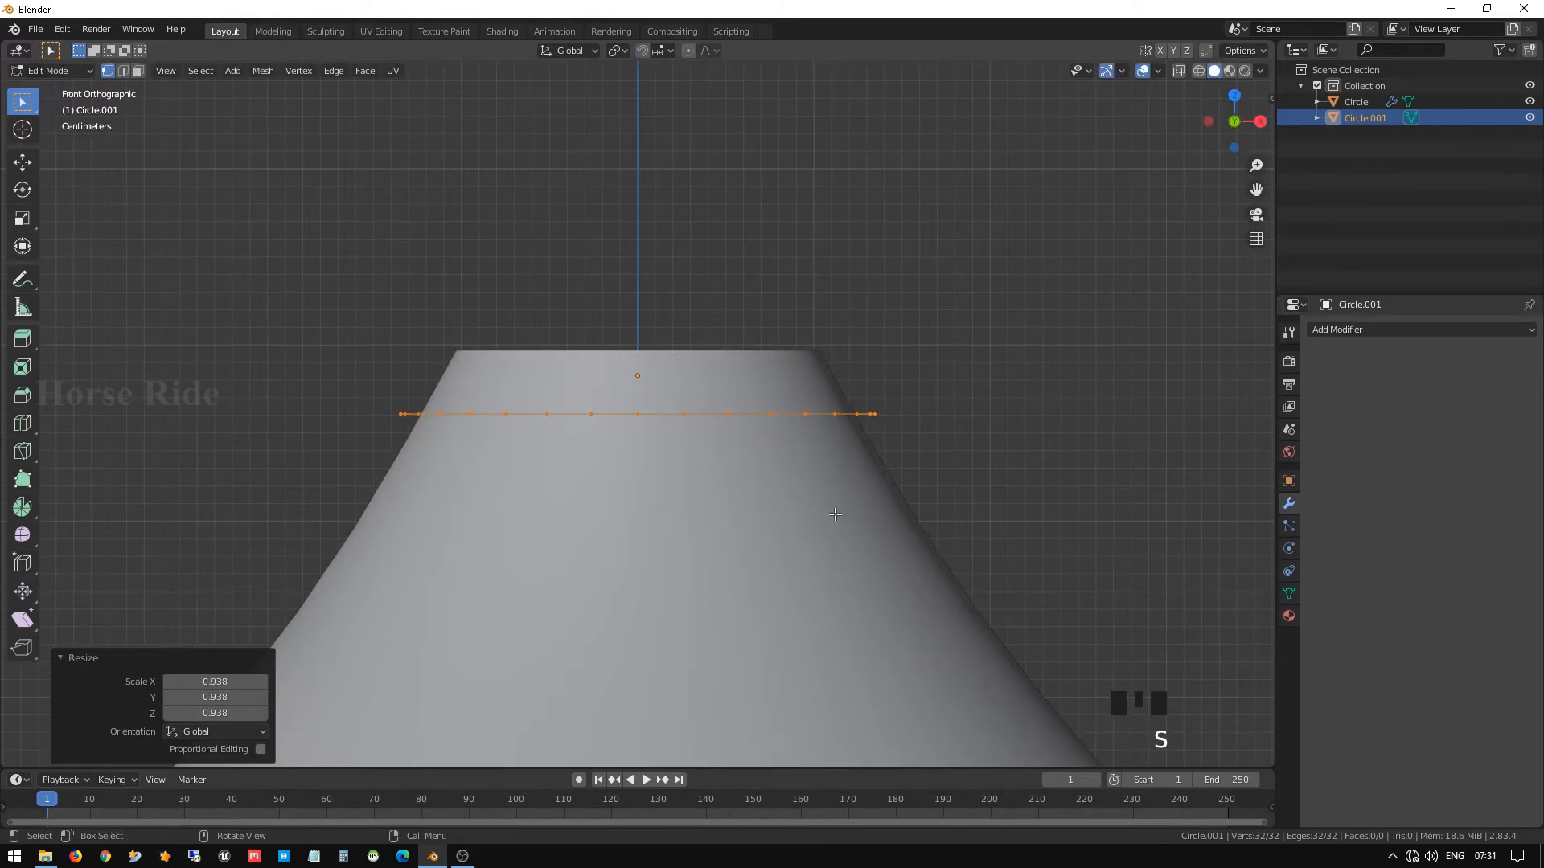
# Extrude the circle up about 9.03 cm along Z, and extrude its upper edge inward at a scale of about 0.714.
pyautogui.press('e')
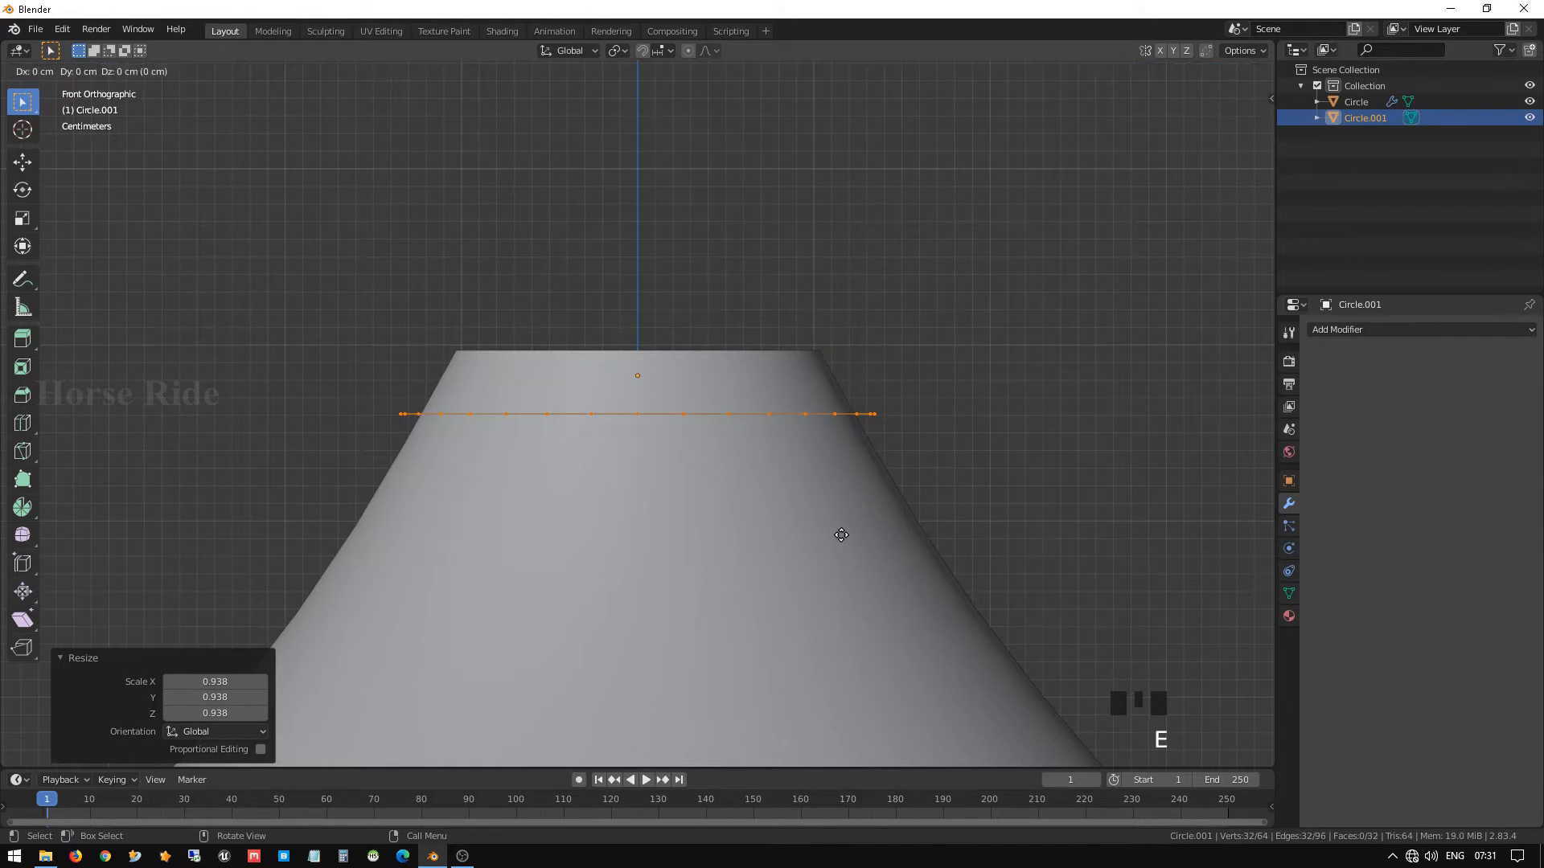
pyautogui.press('z')
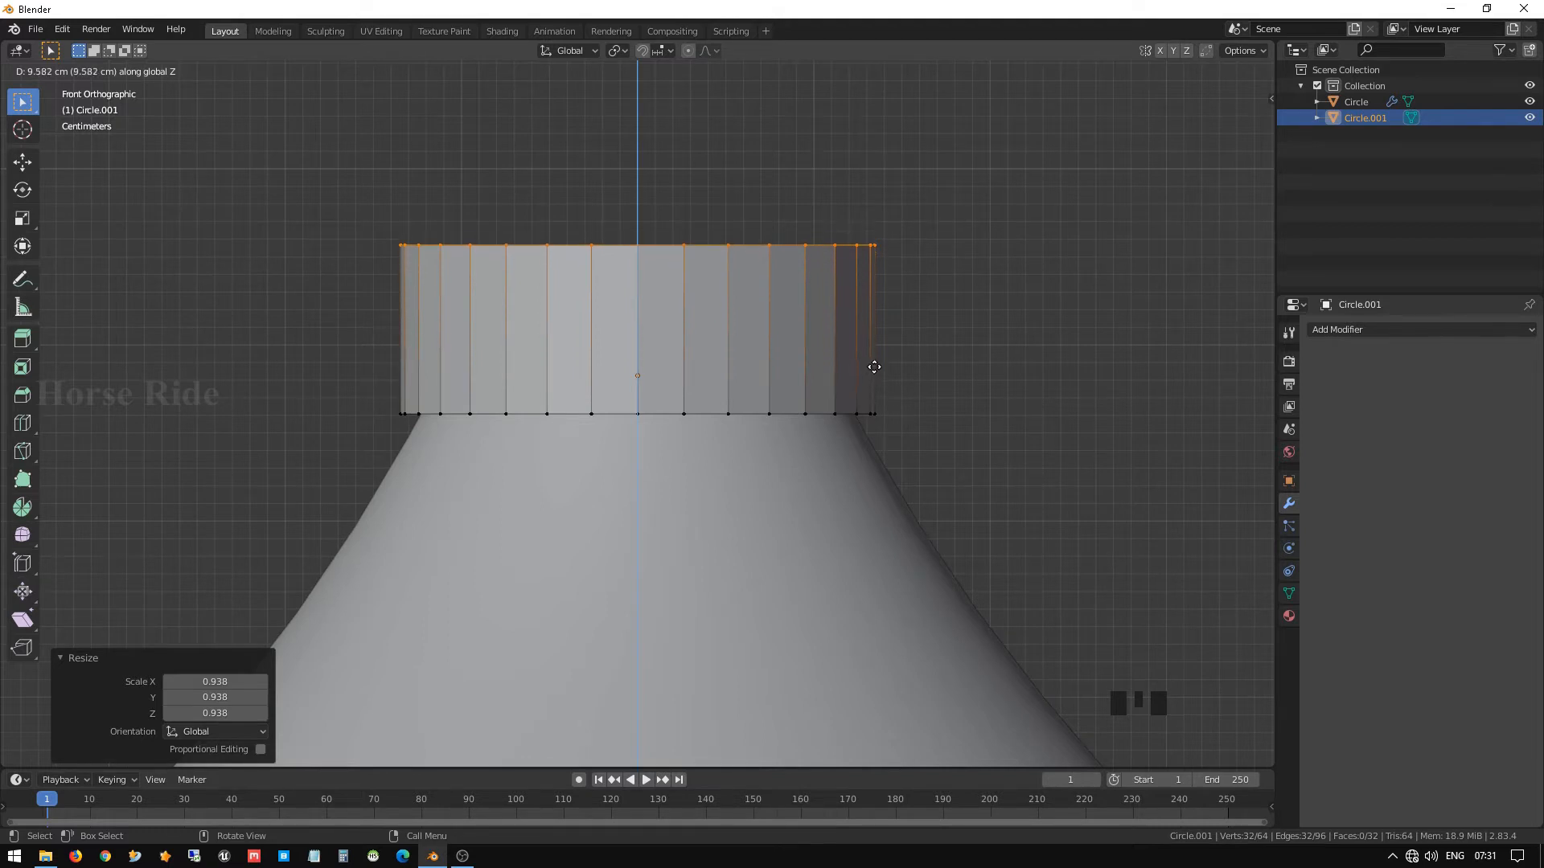
pyautogui.click(876, 377)
pyautogui.moveTo(853, 381); pyautogui.dragTo(867, 485, button='middle')
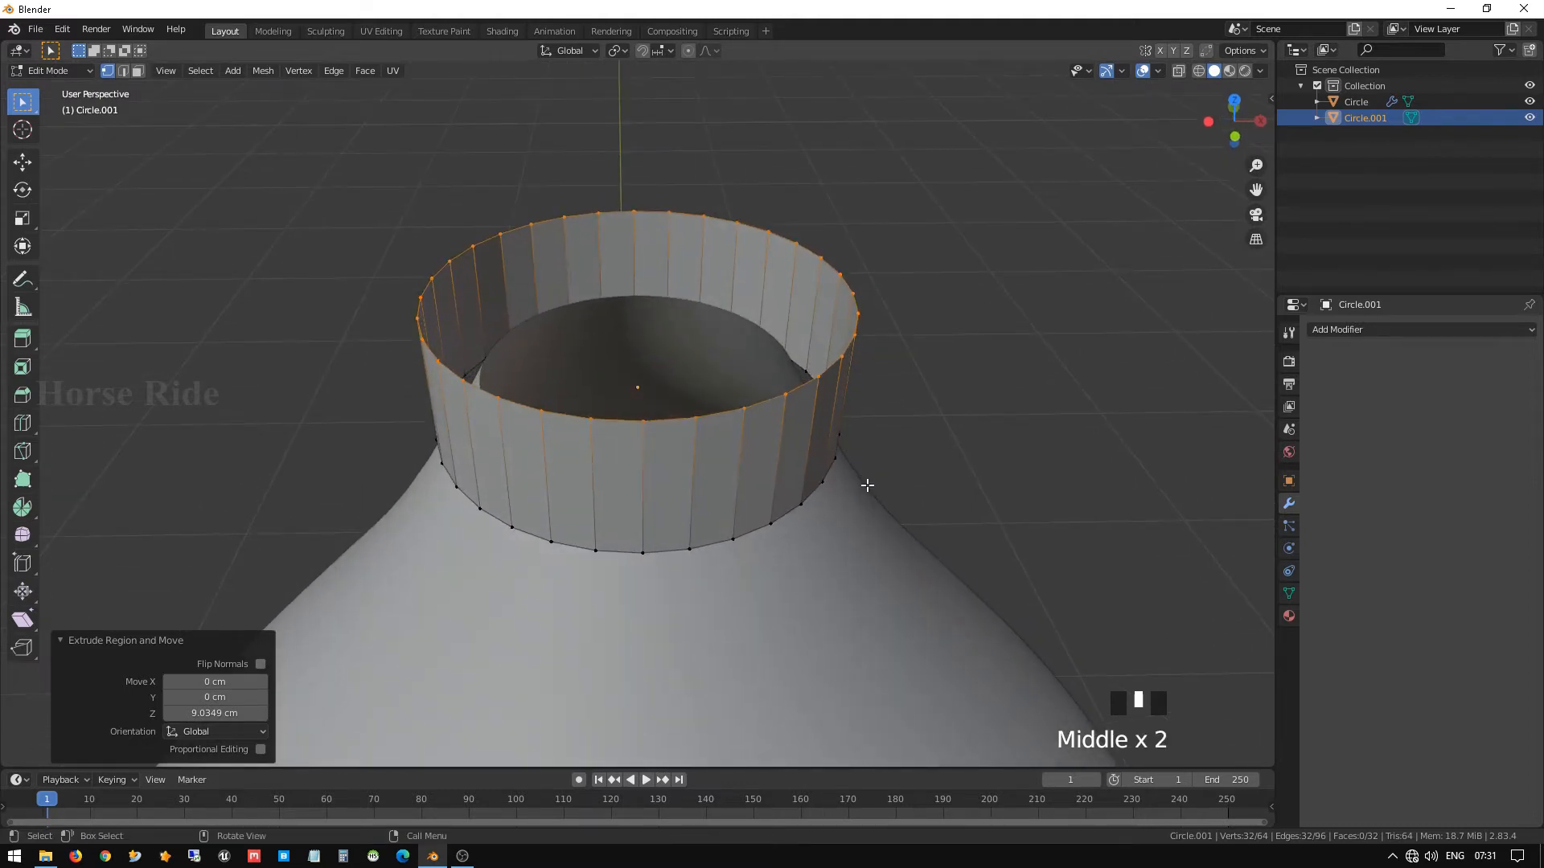
pyautogui.press('e')
pyautogui.press('s')
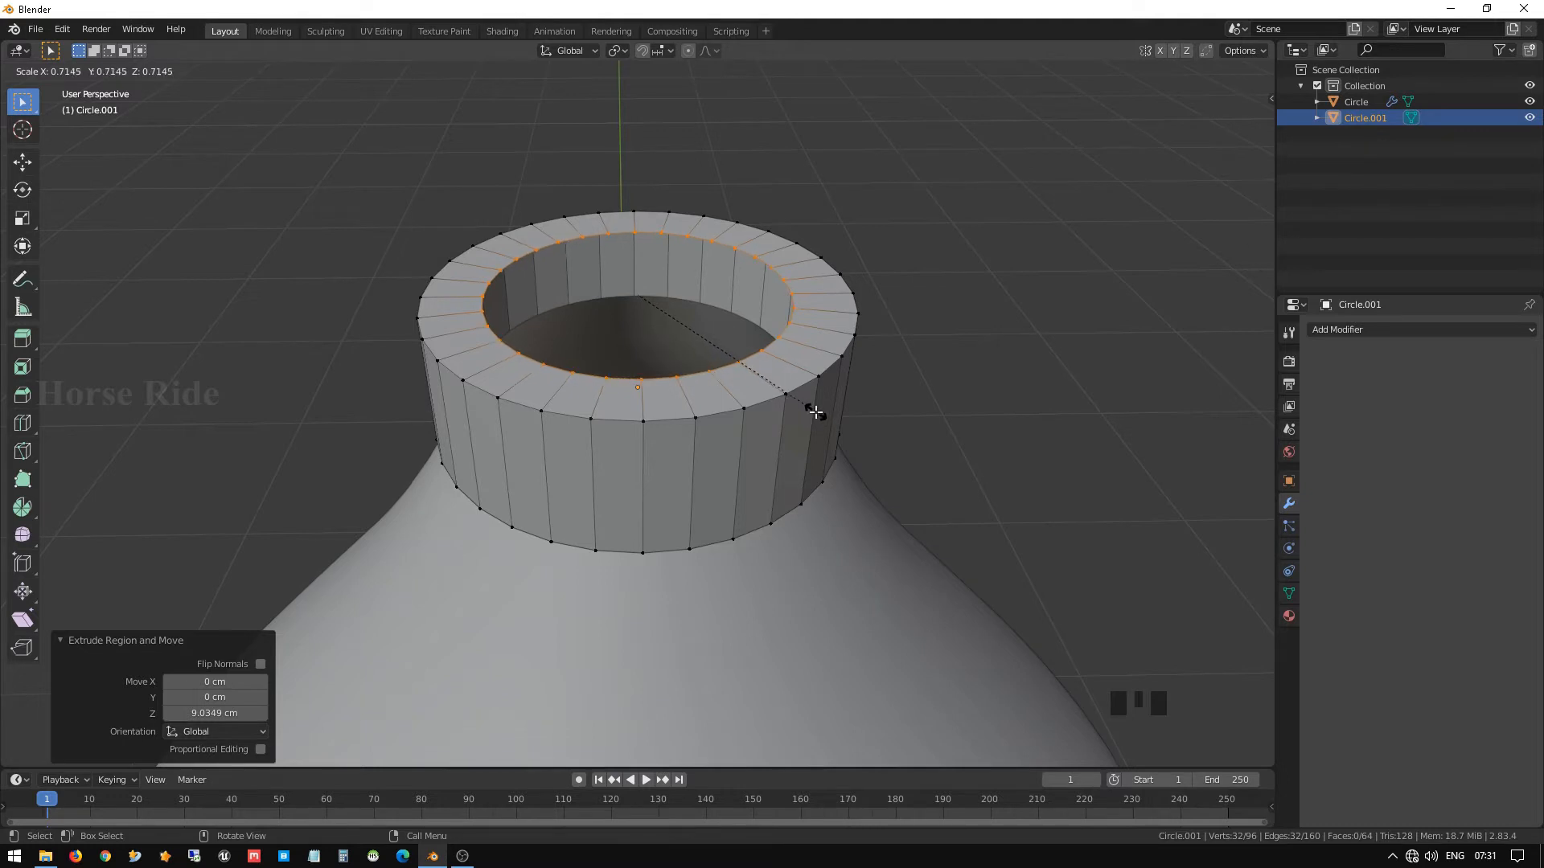
pyautogui.click(816, 412)
# Extrude the inner edge of the collar upward about 4.81 cm and again about 3.29 cm to form a second tier.
pyautogui.press('e')
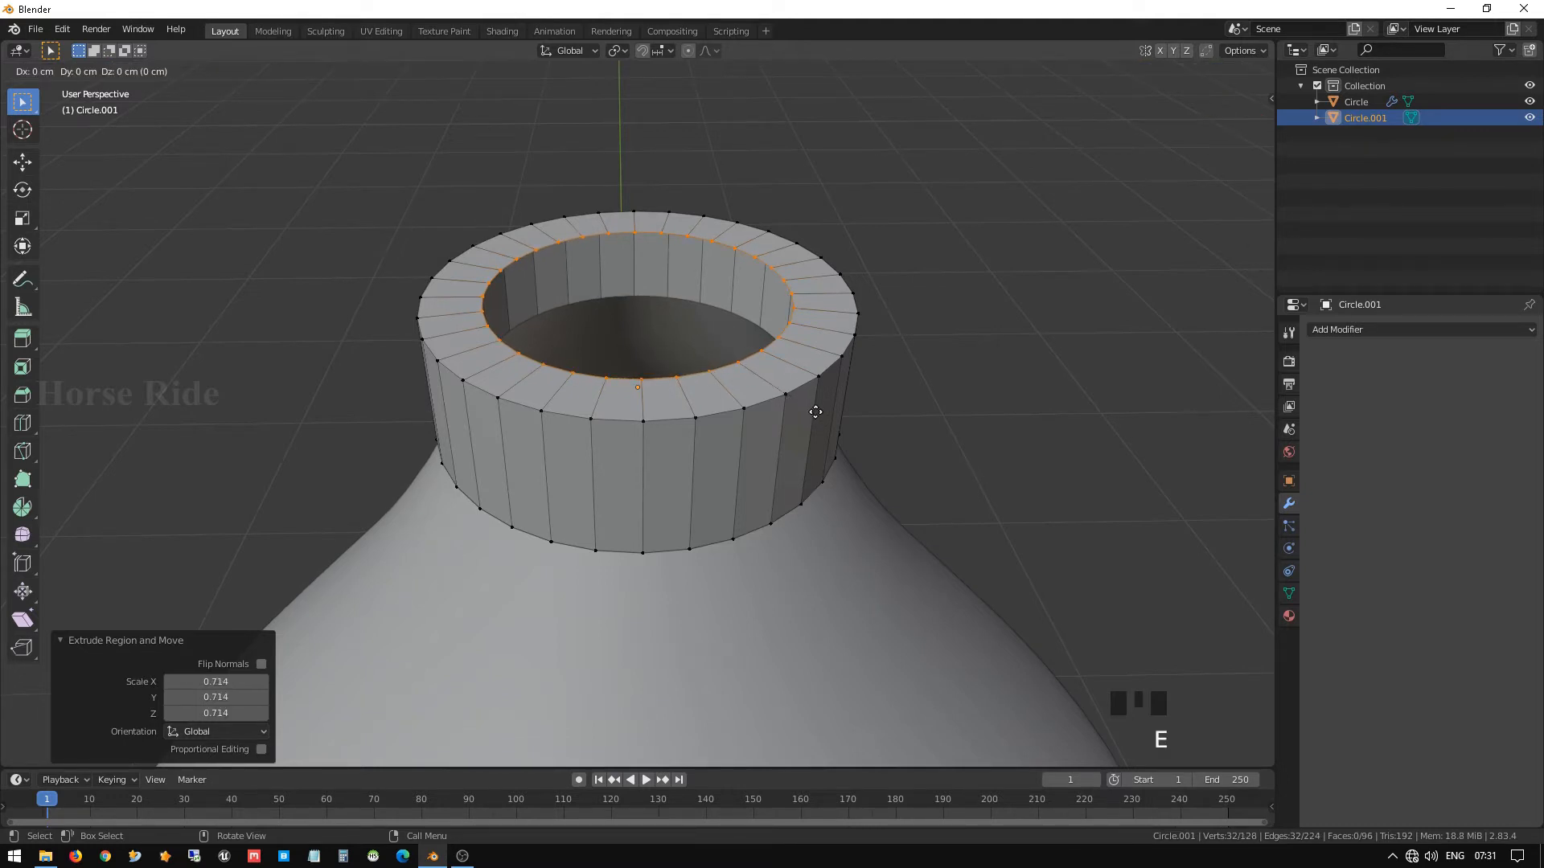
pyautogui.click(815, 344)
pyautogui.press('KP_1')
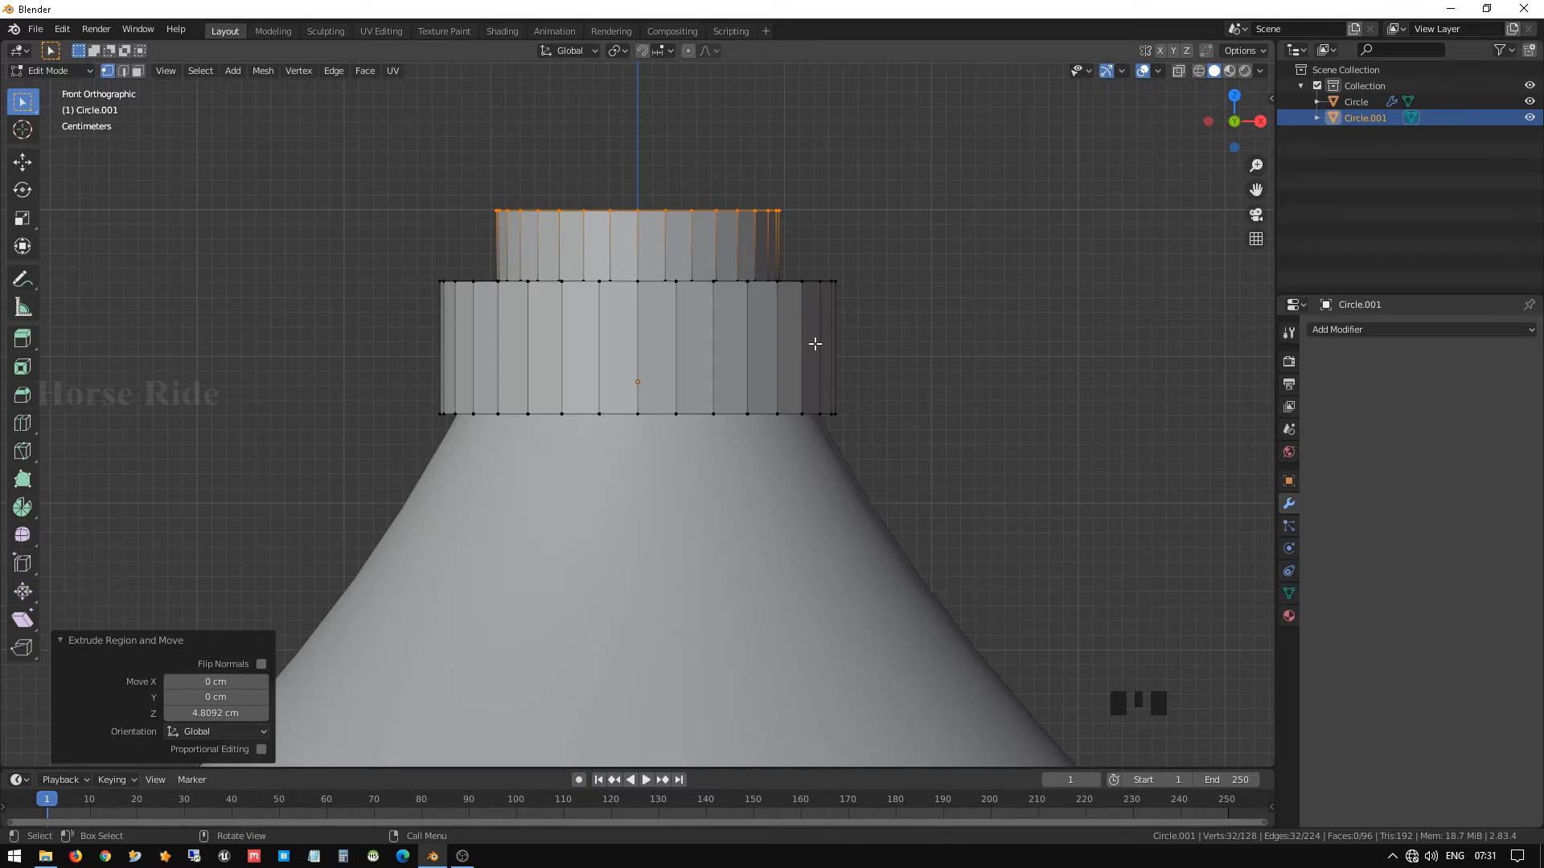
pyautogui.press('e')
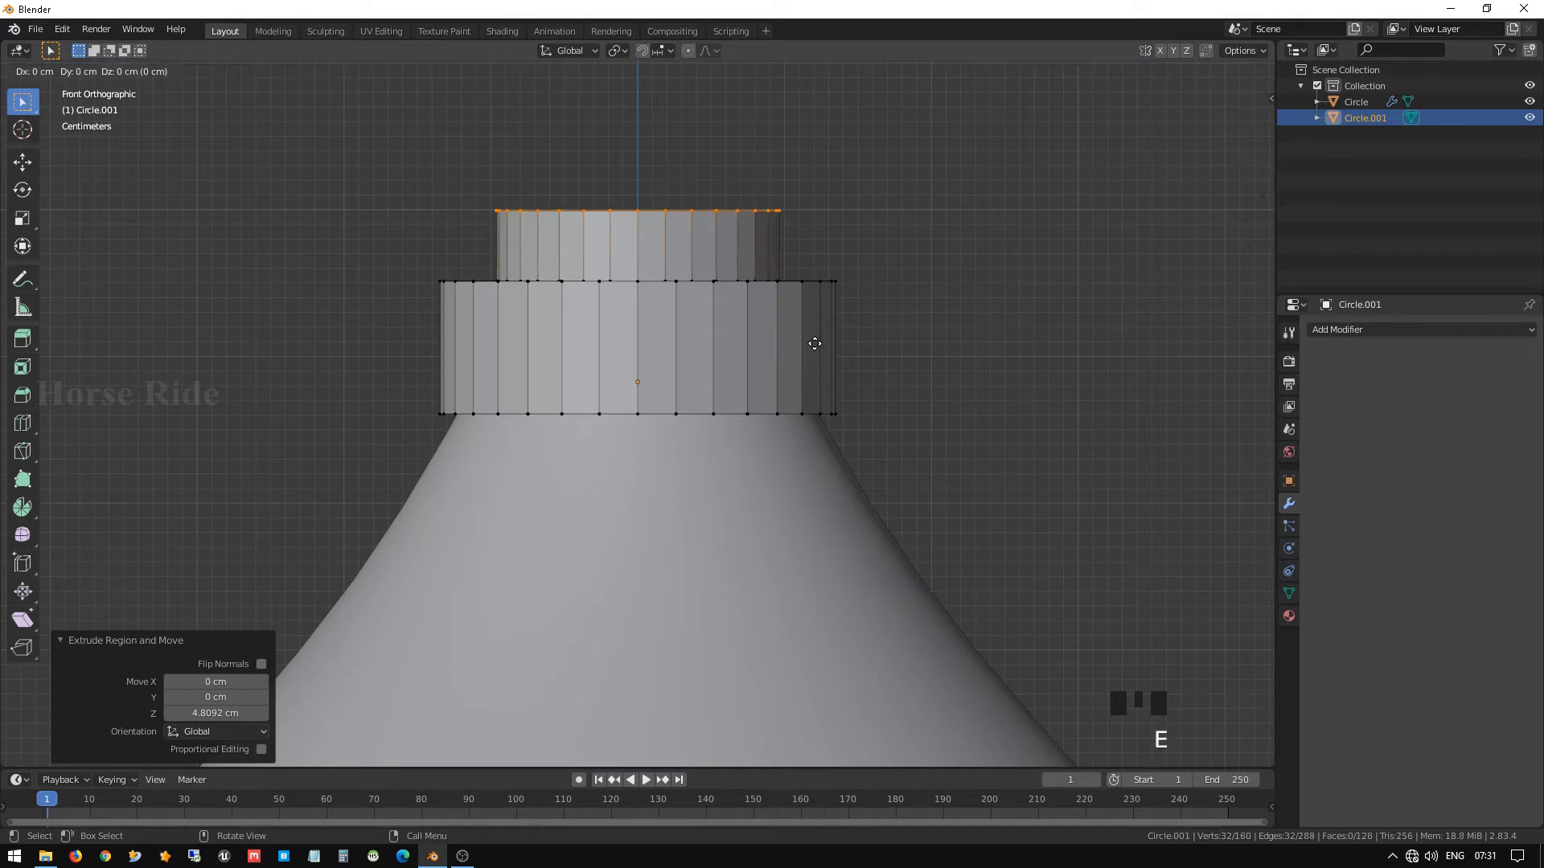
pyautogui.click(821, 295)
# Extrude the second tier's upper edge inward at a scale of about 0.399, leaving a small central opening.
pyautogui.moveTo(840, 287); pyautogui.dragTo(840, 345, button='middle')
pyautogui.press('e')
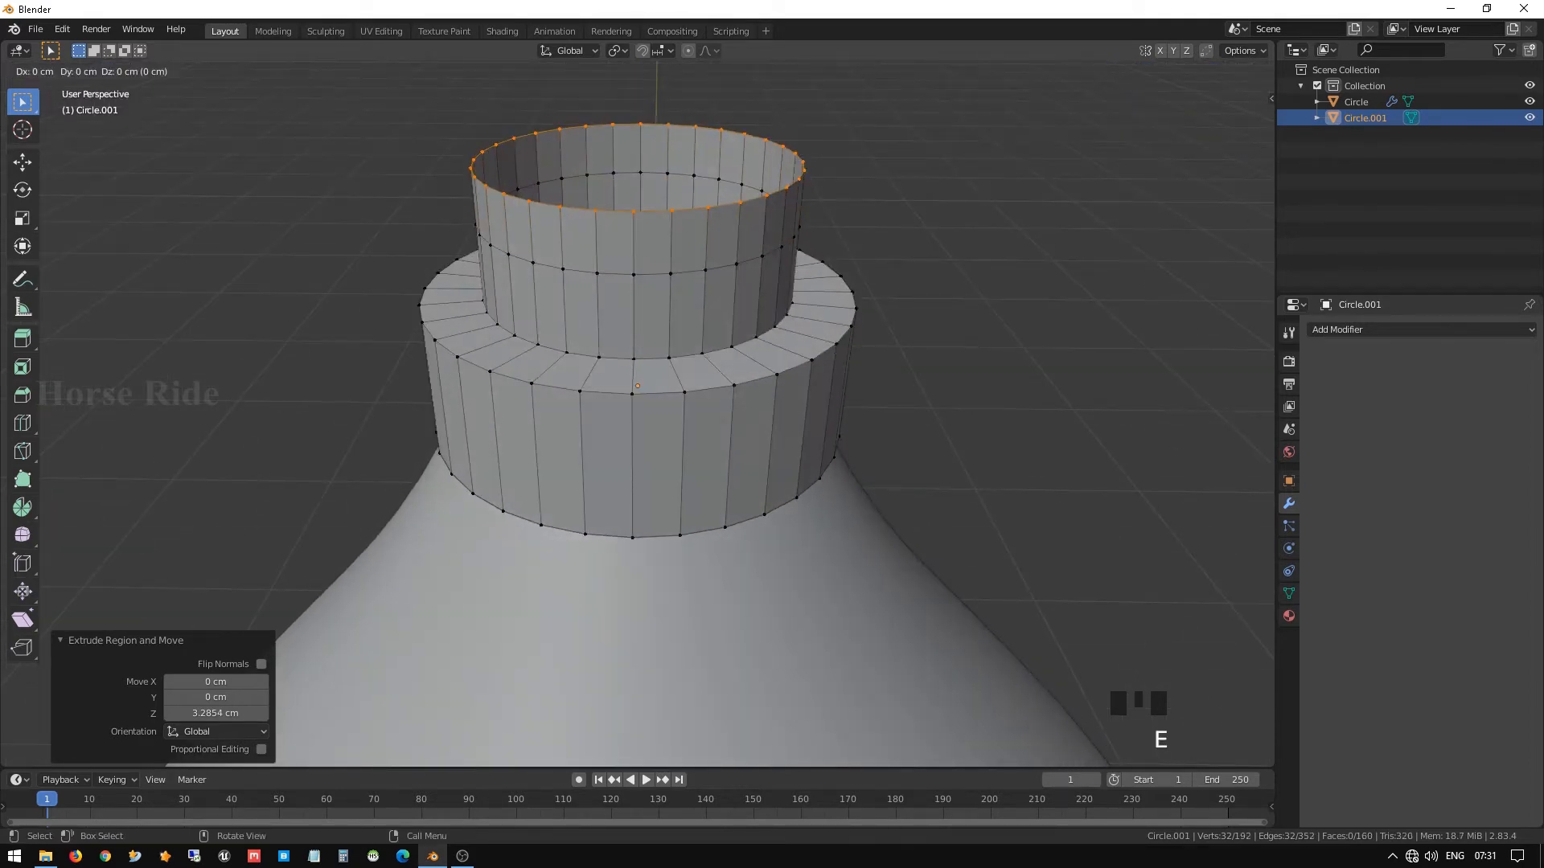
pyautogui.press('s')
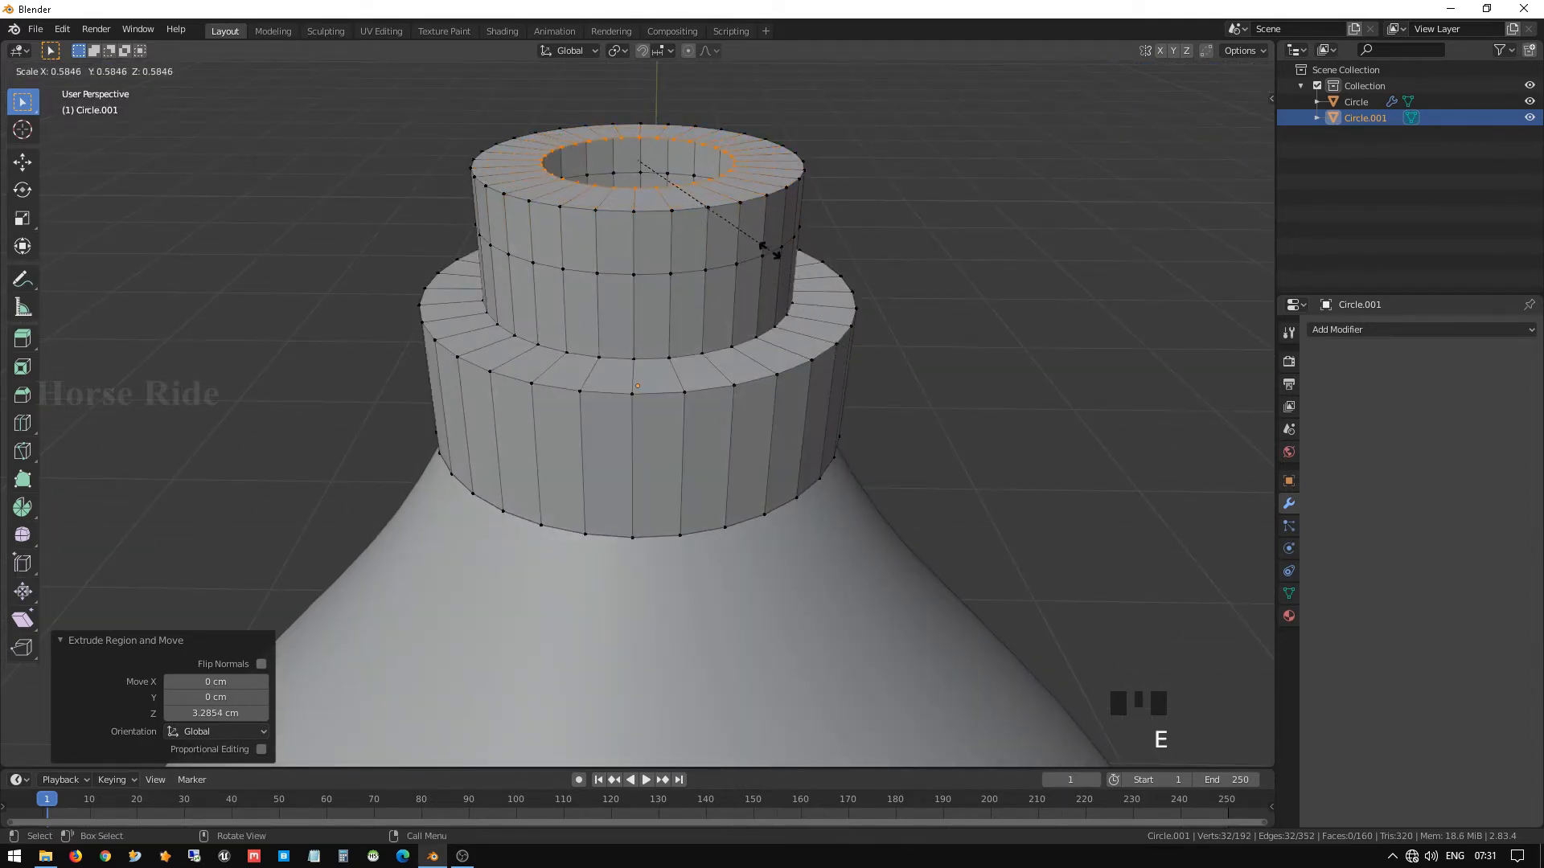
pyautogui.click(730, 217)
# Extrude the small opening's edge upward about 6.86 cm and again about 3.39 cm to form a narrow nozzle tube.
pyautogui.press('KP_1')
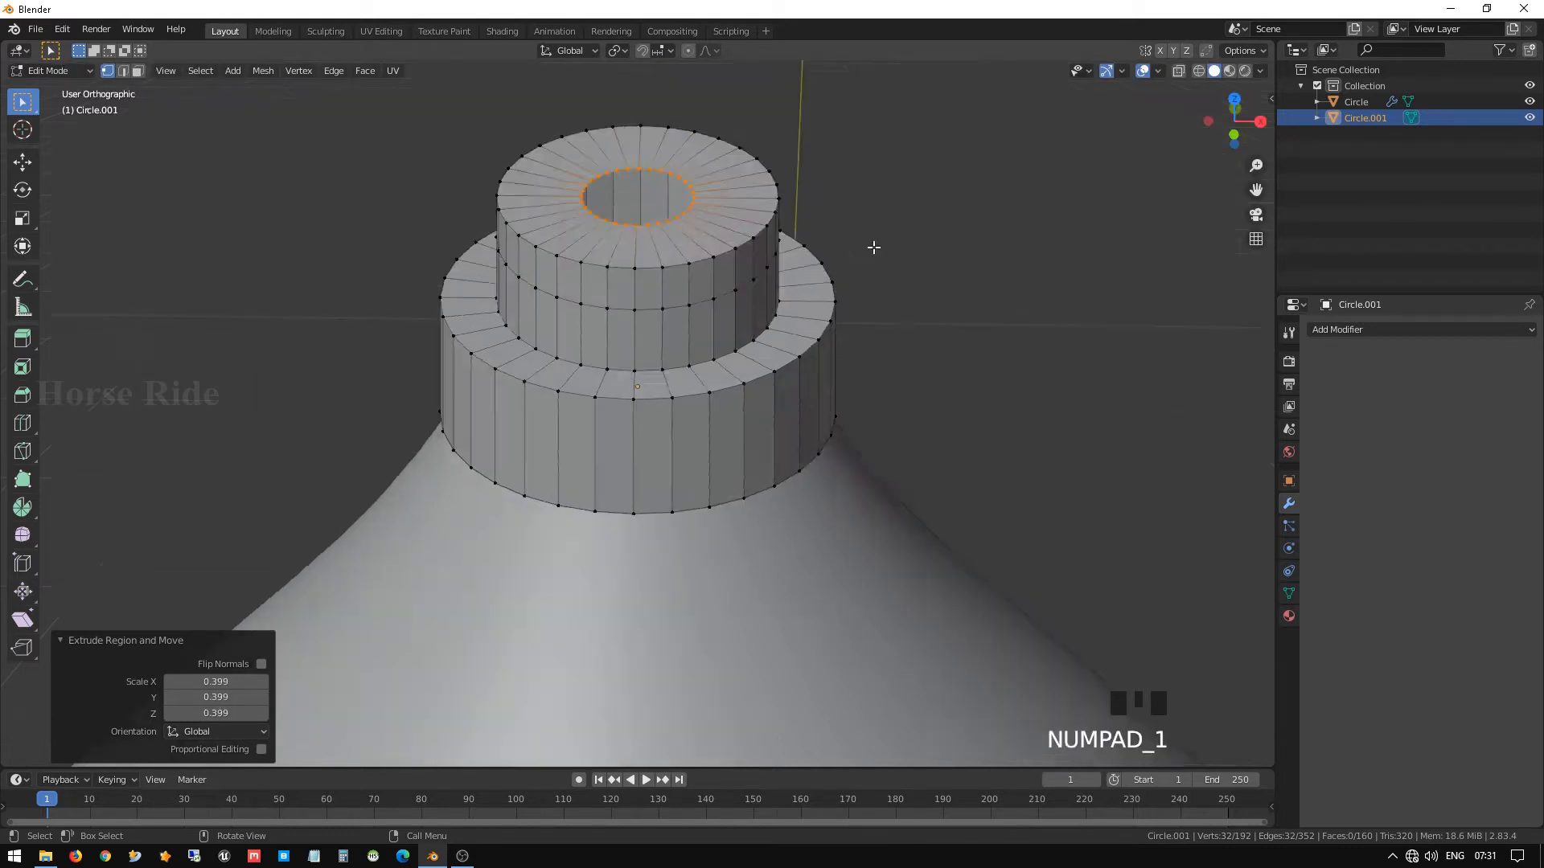
pyautogui.scroll(-2, 874, 247)
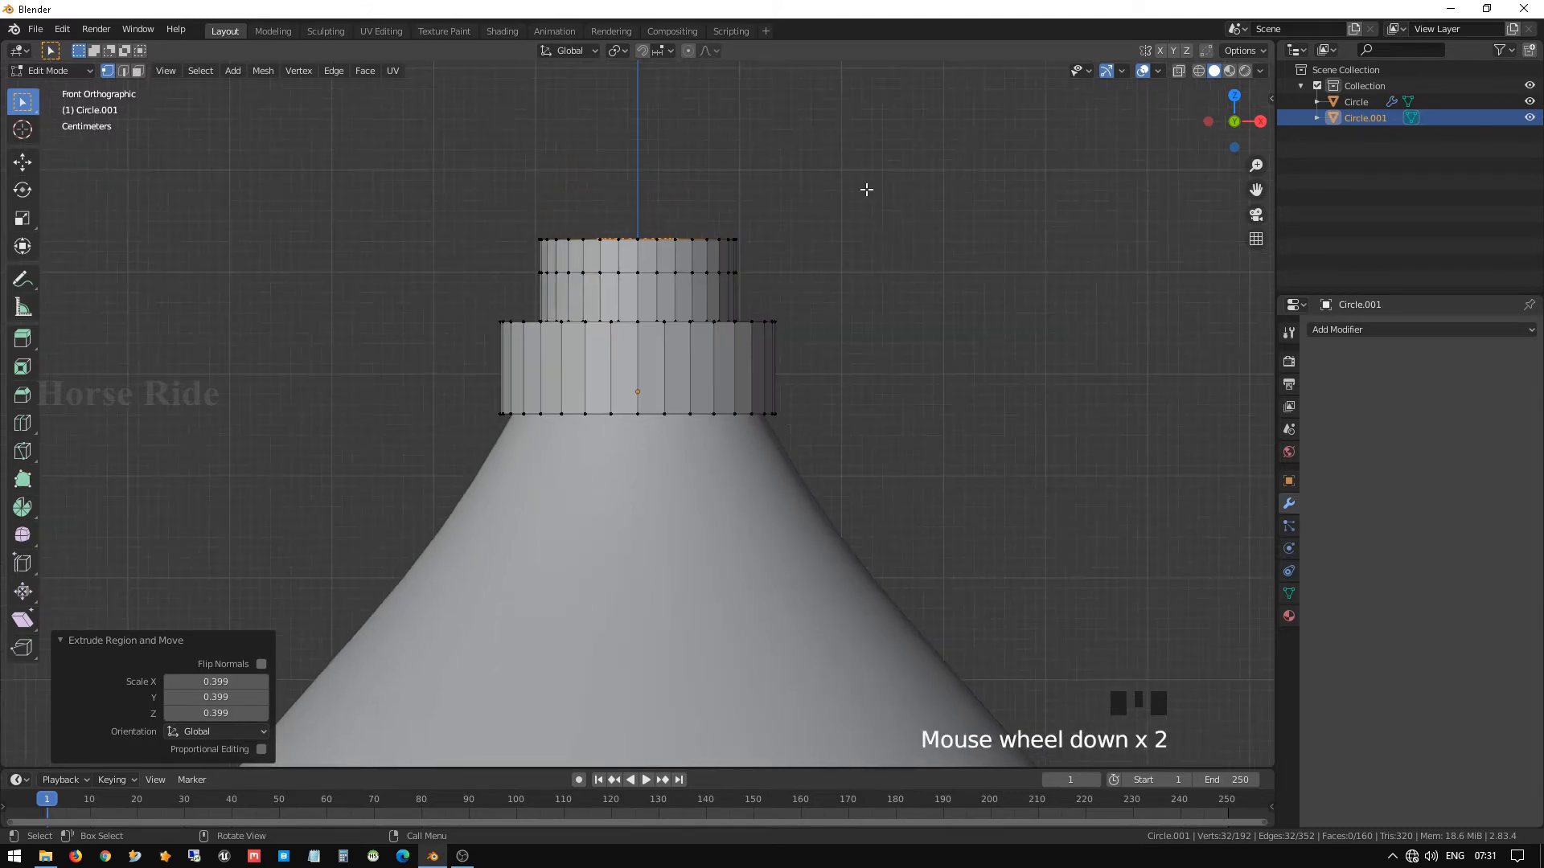
pyautogui.keyDown('shift'); pyautogui.moveTo(869, 189); pyautogui.dragTo(856, 349, button='middle'); pyautogui.keyUp('shift')
pyautogui.press('e')
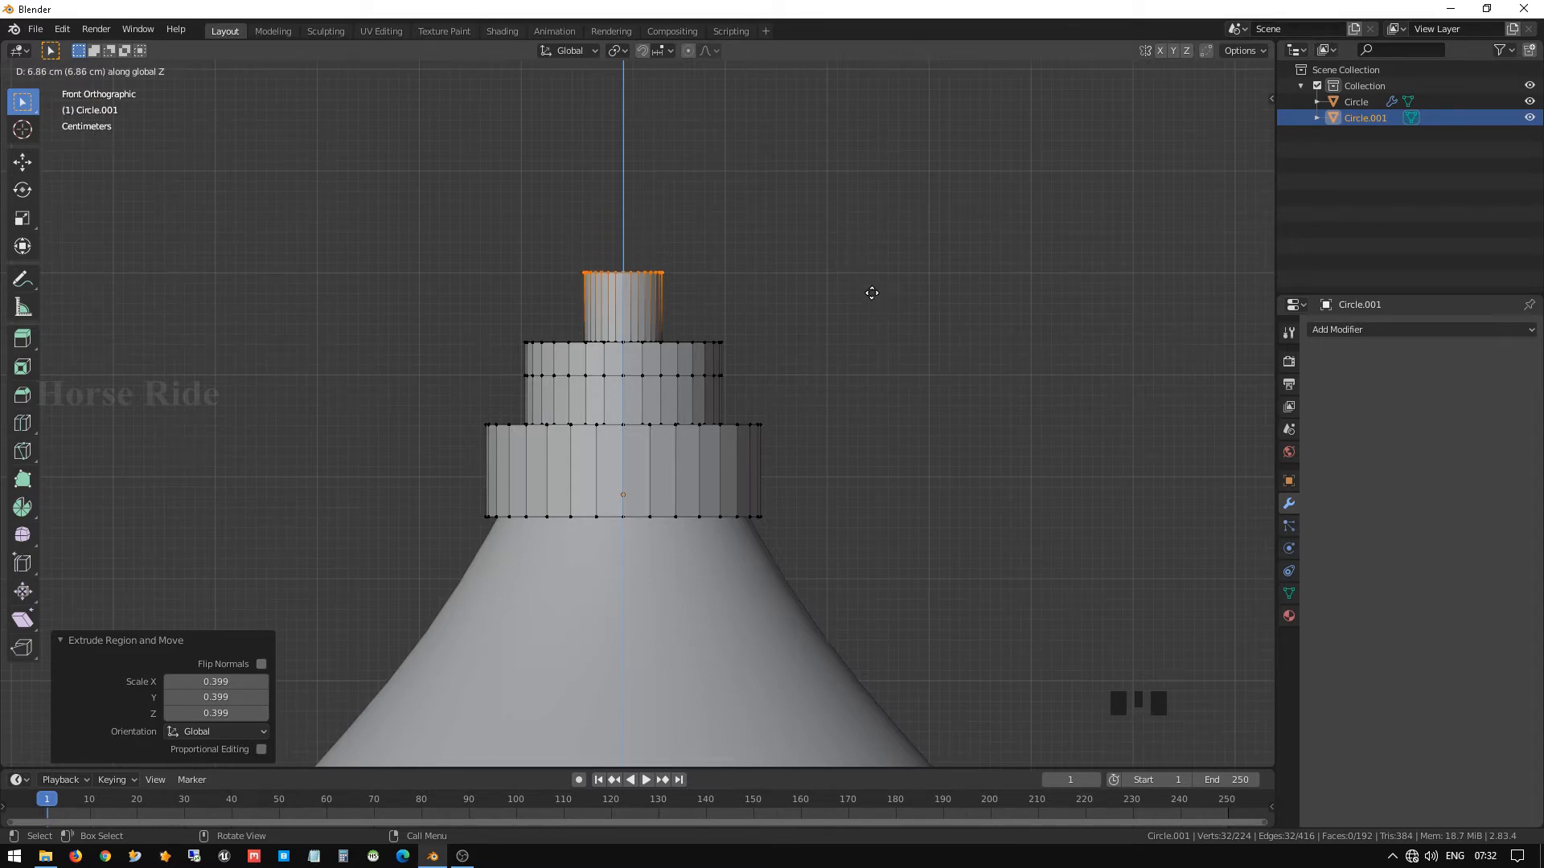
pyautogui.click(872, 293)
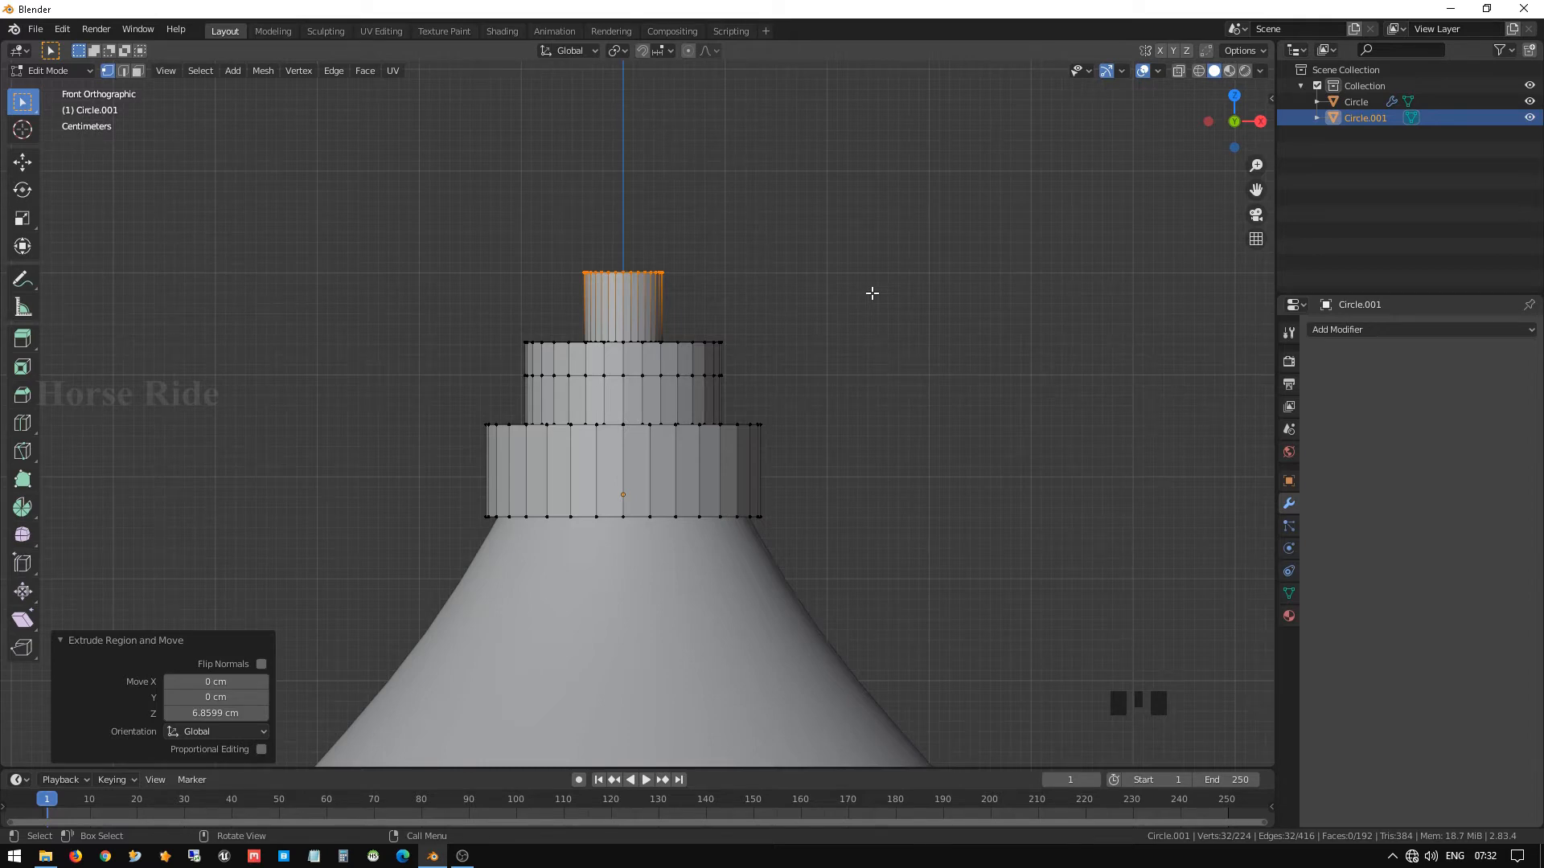
pyautogui.press('e')
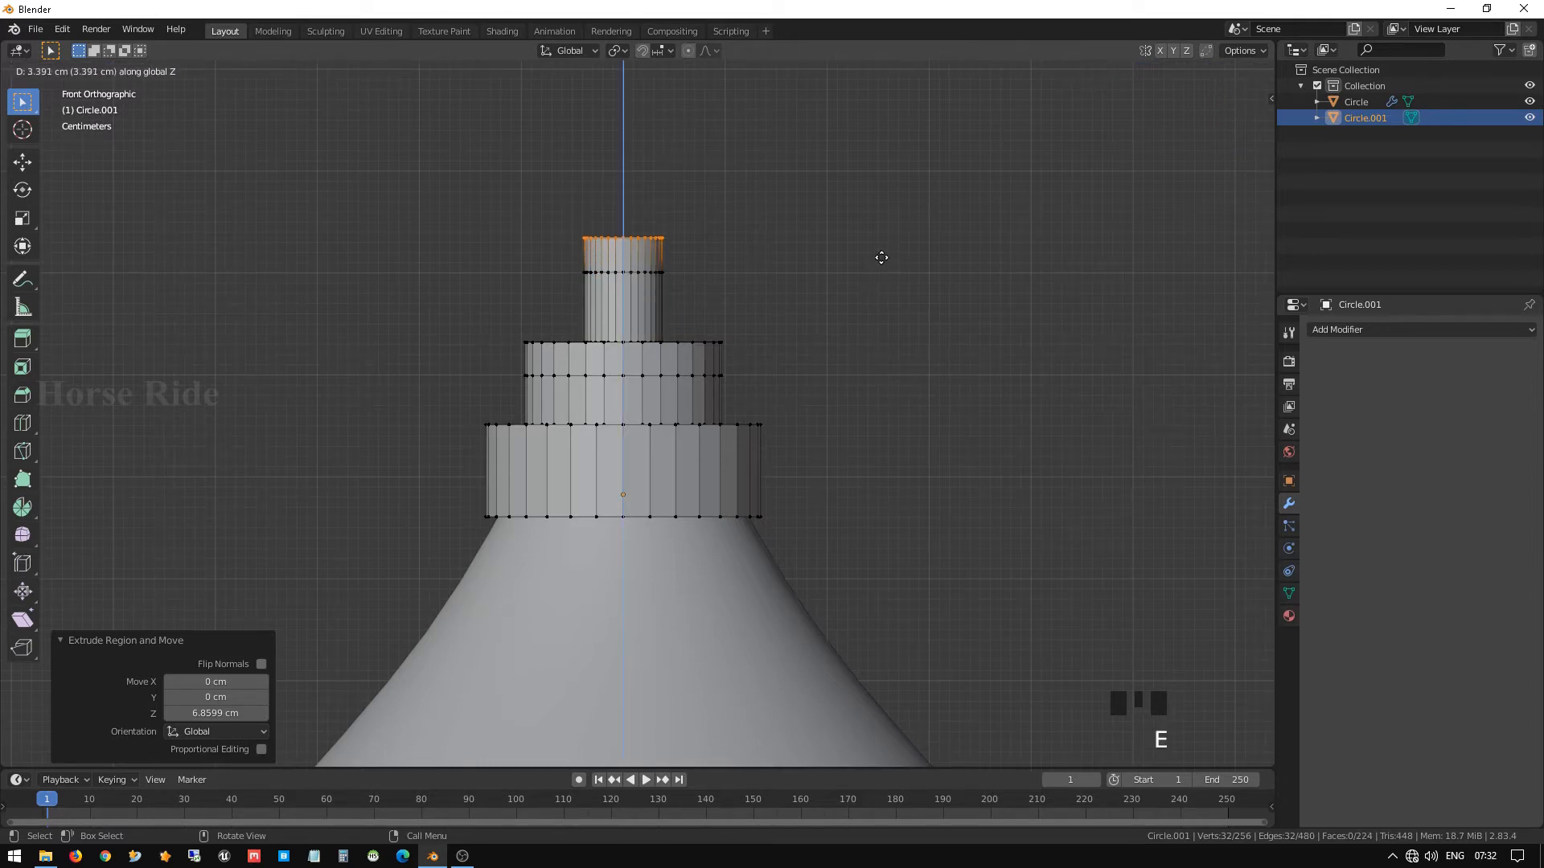
pyautogui.click(881, 258)
# Return to Object Mode, select both the bottle and the stepped neck part, and apply their scale.
pyautogui.scroll(-2, 755, 359)
pyautogui.moveTo(738, 352); pyautogui.dragTo(707, 403, button='middle')
pyautogui.press('Tab')
pyautogui.scroll(1, 691, 414)
pyautogui.scroll(-1, 688, 425)
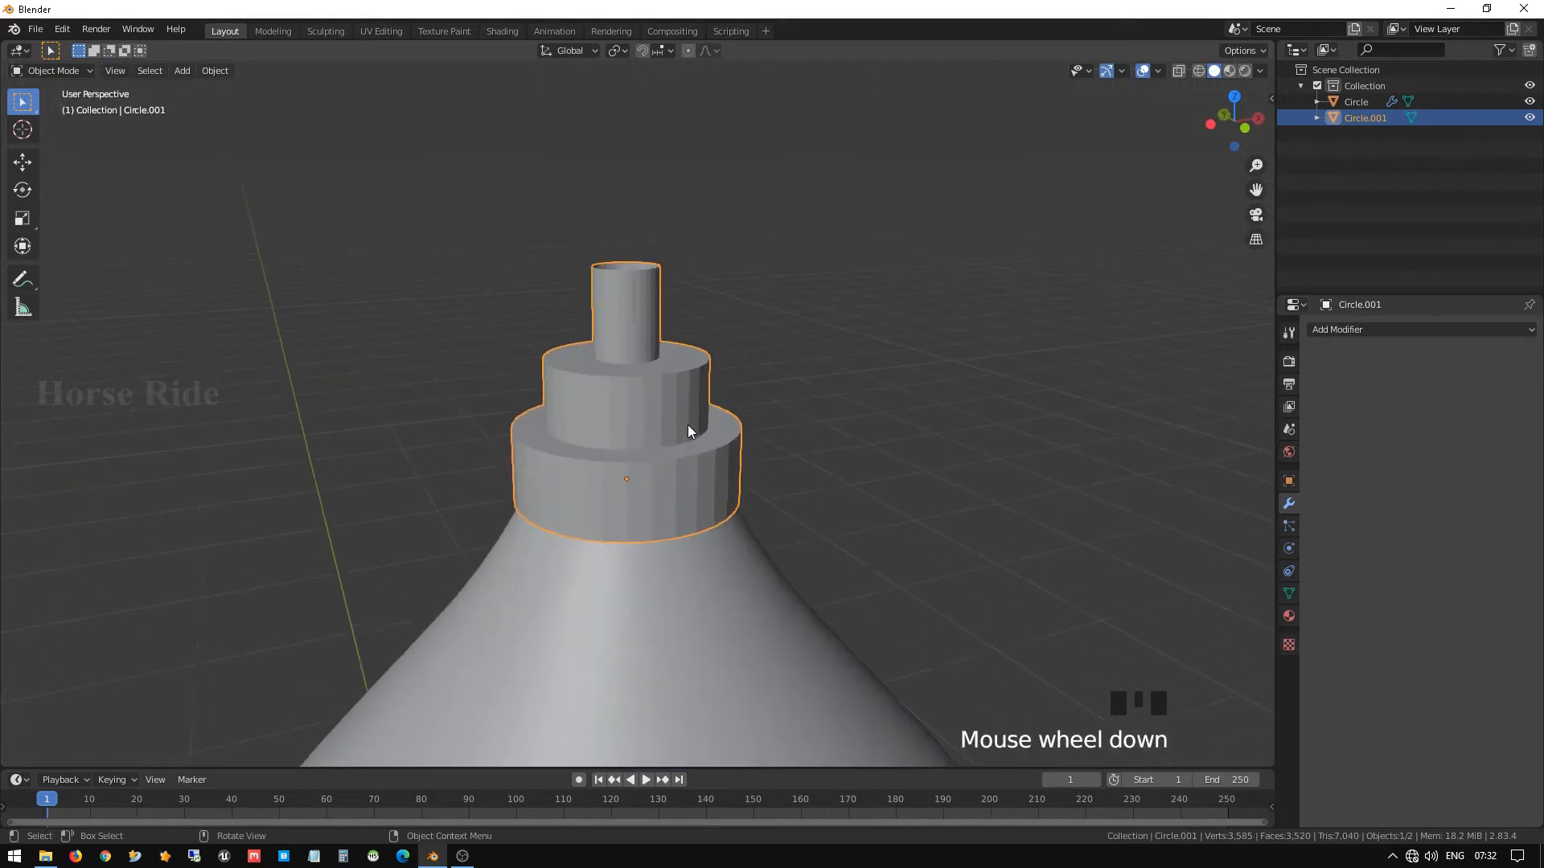
pyautogui.scroll(-4, 688, 431)
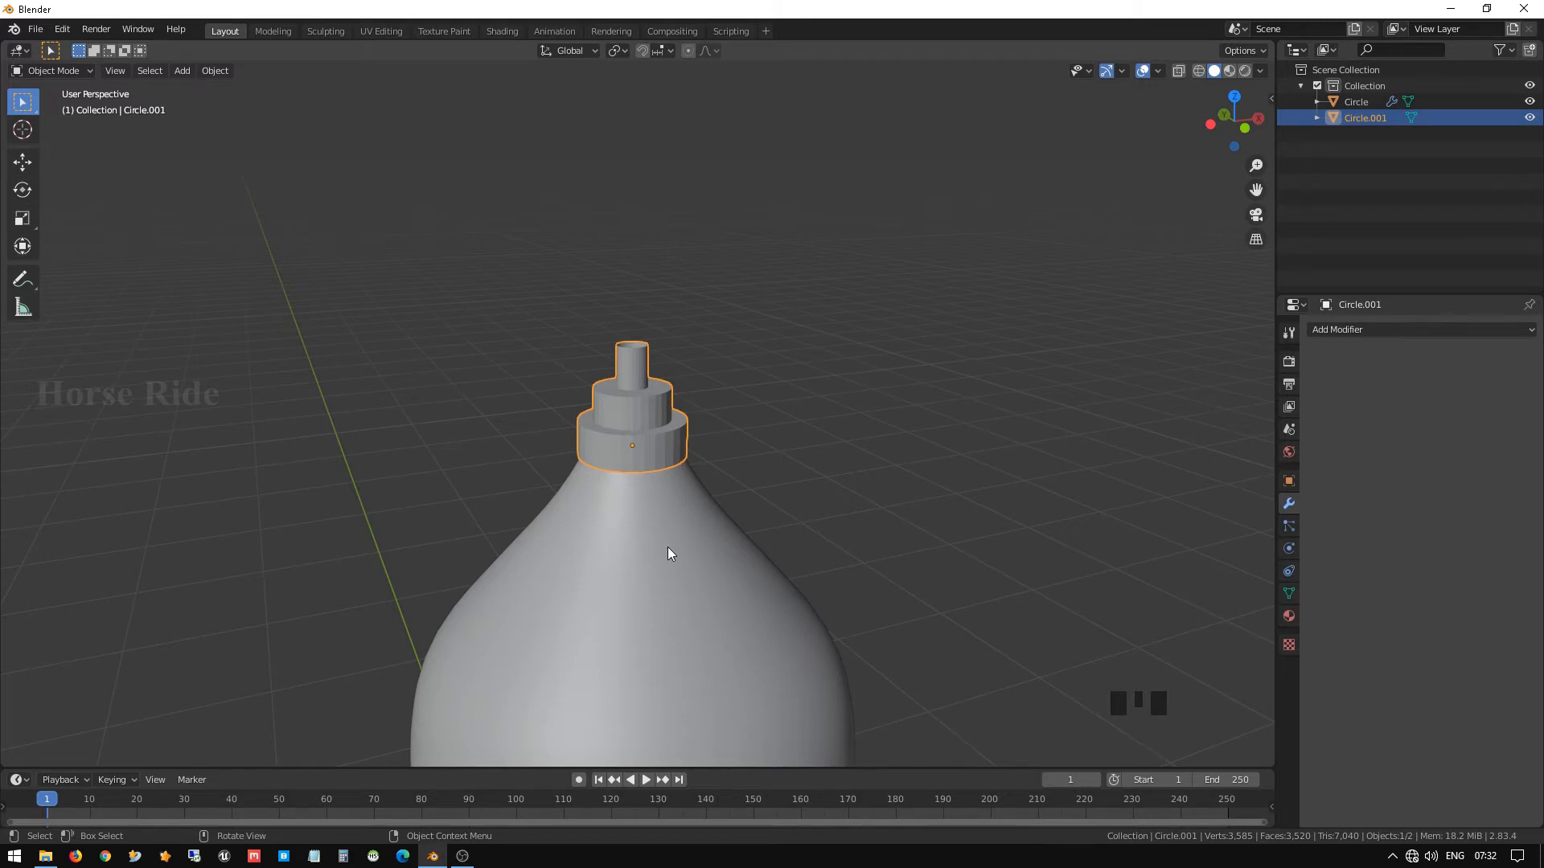
pyautogui.press('a')
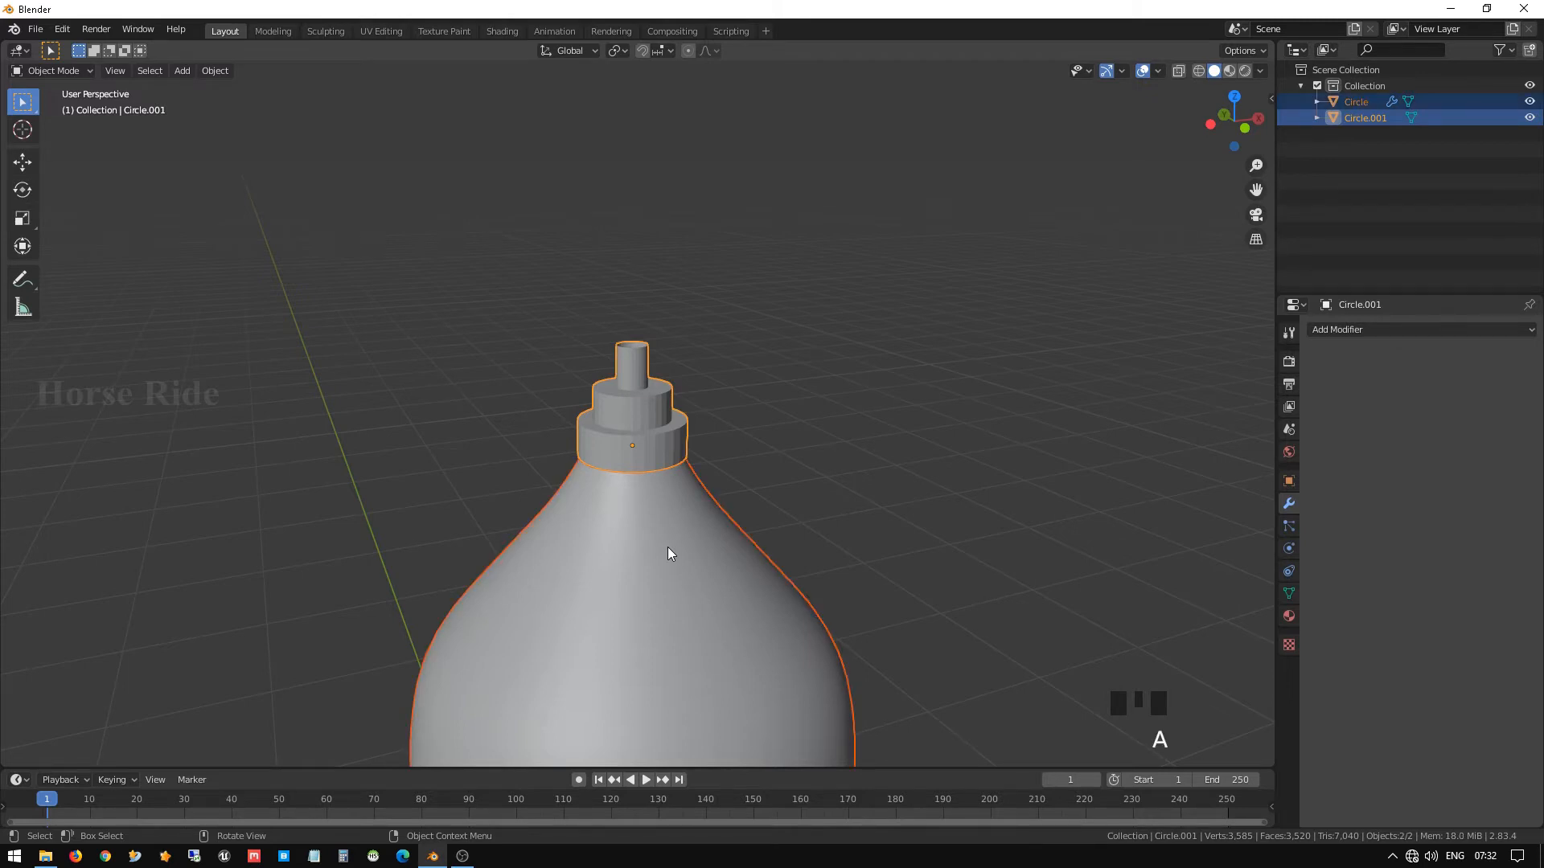
pyautogui.hotkey('ctrl', 'a')
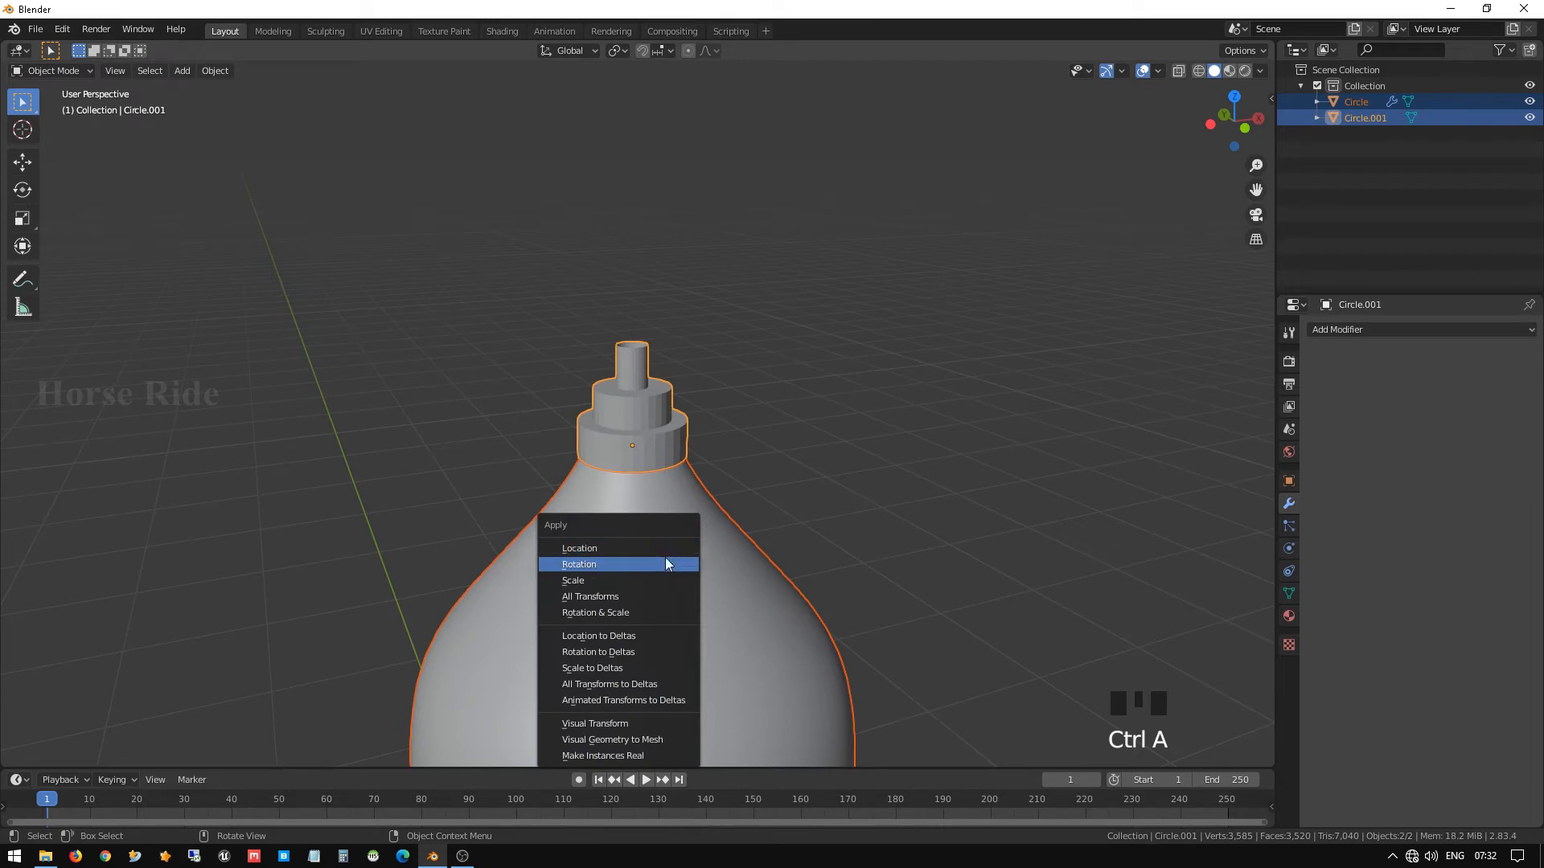
pyautogui.click(664, 580)
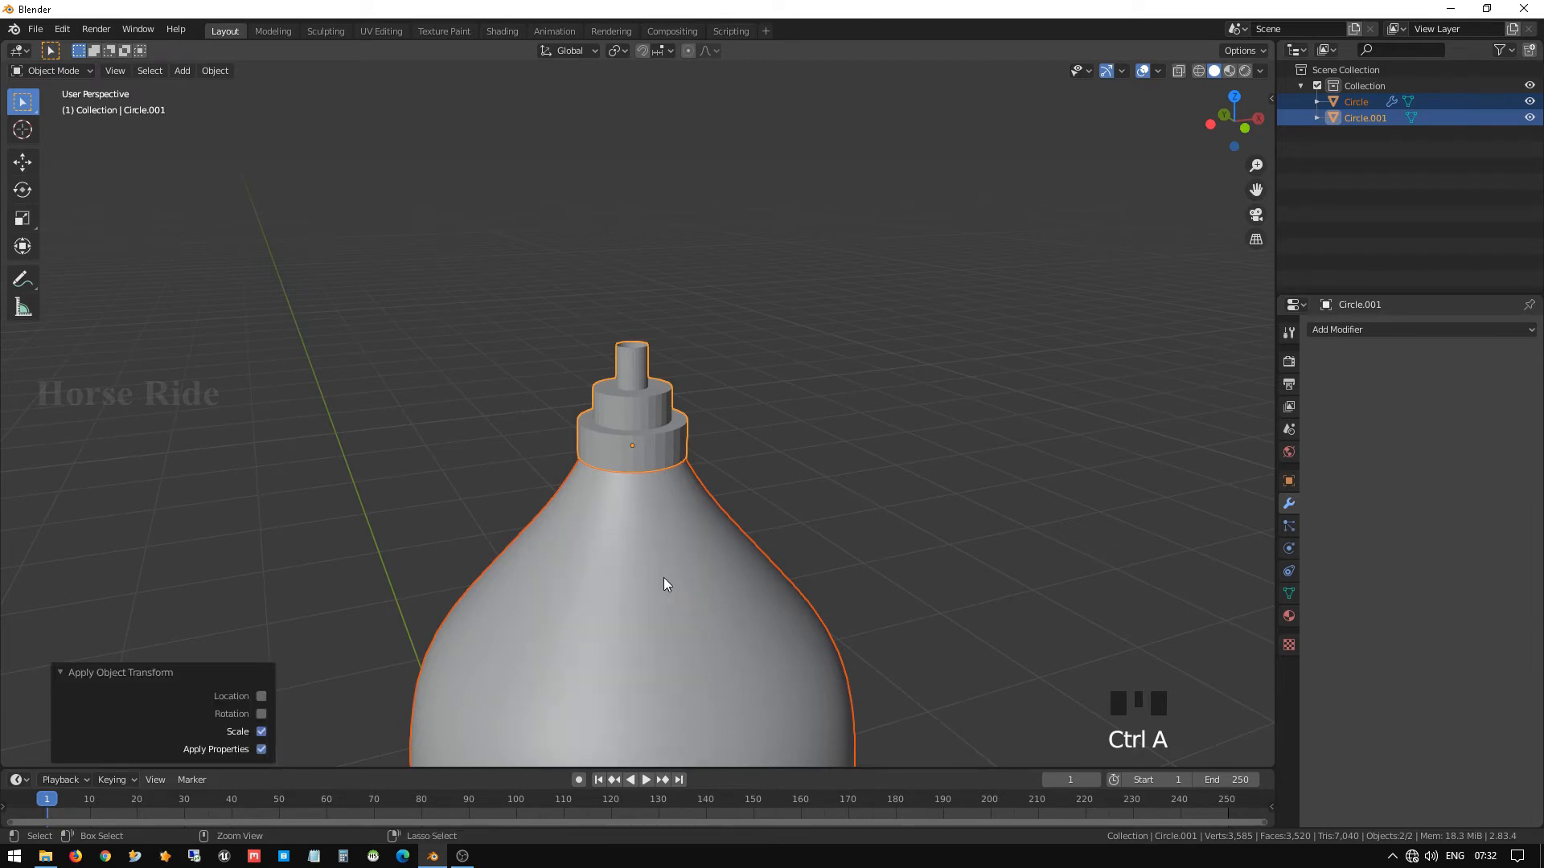
# Save the file to the Desktop as PerfumeBottle.
pyautogui.hotkey('ctrl', 's')
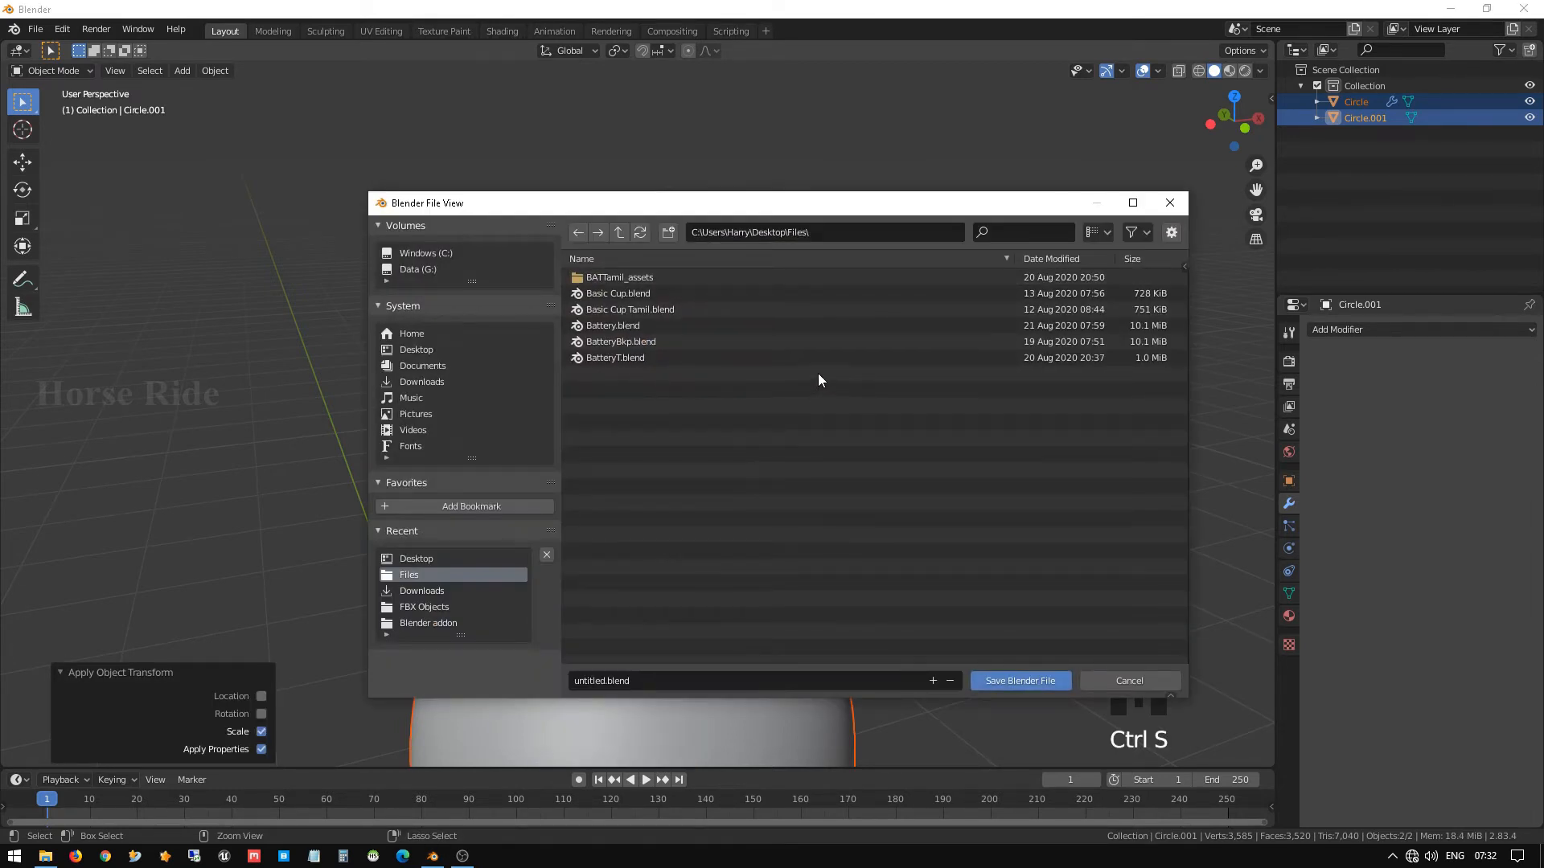
pyautogui.click(431, 351)
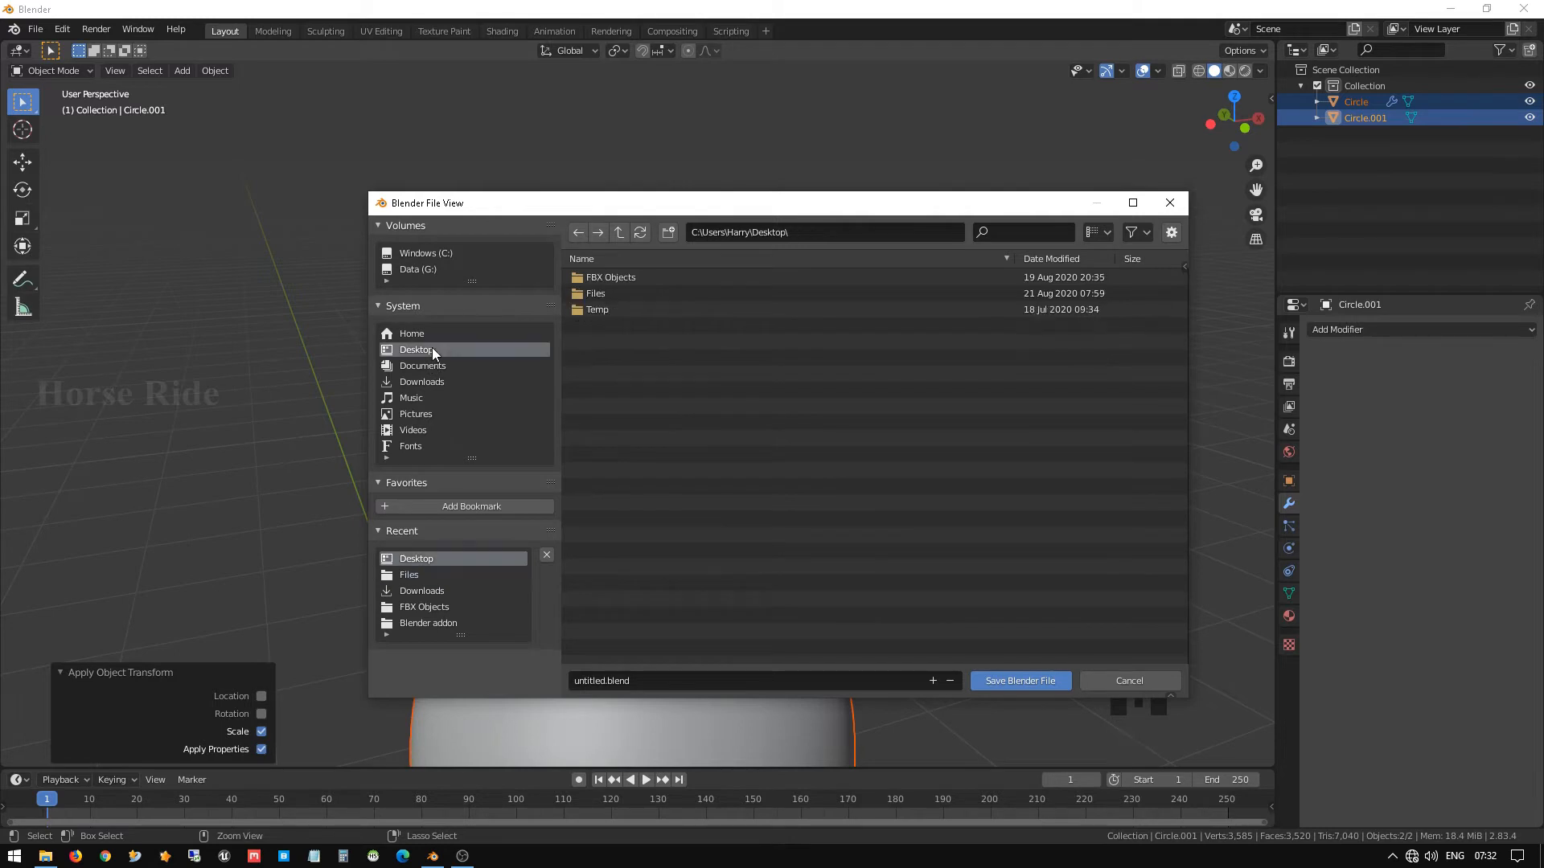
pyautogui.click(650, 680)
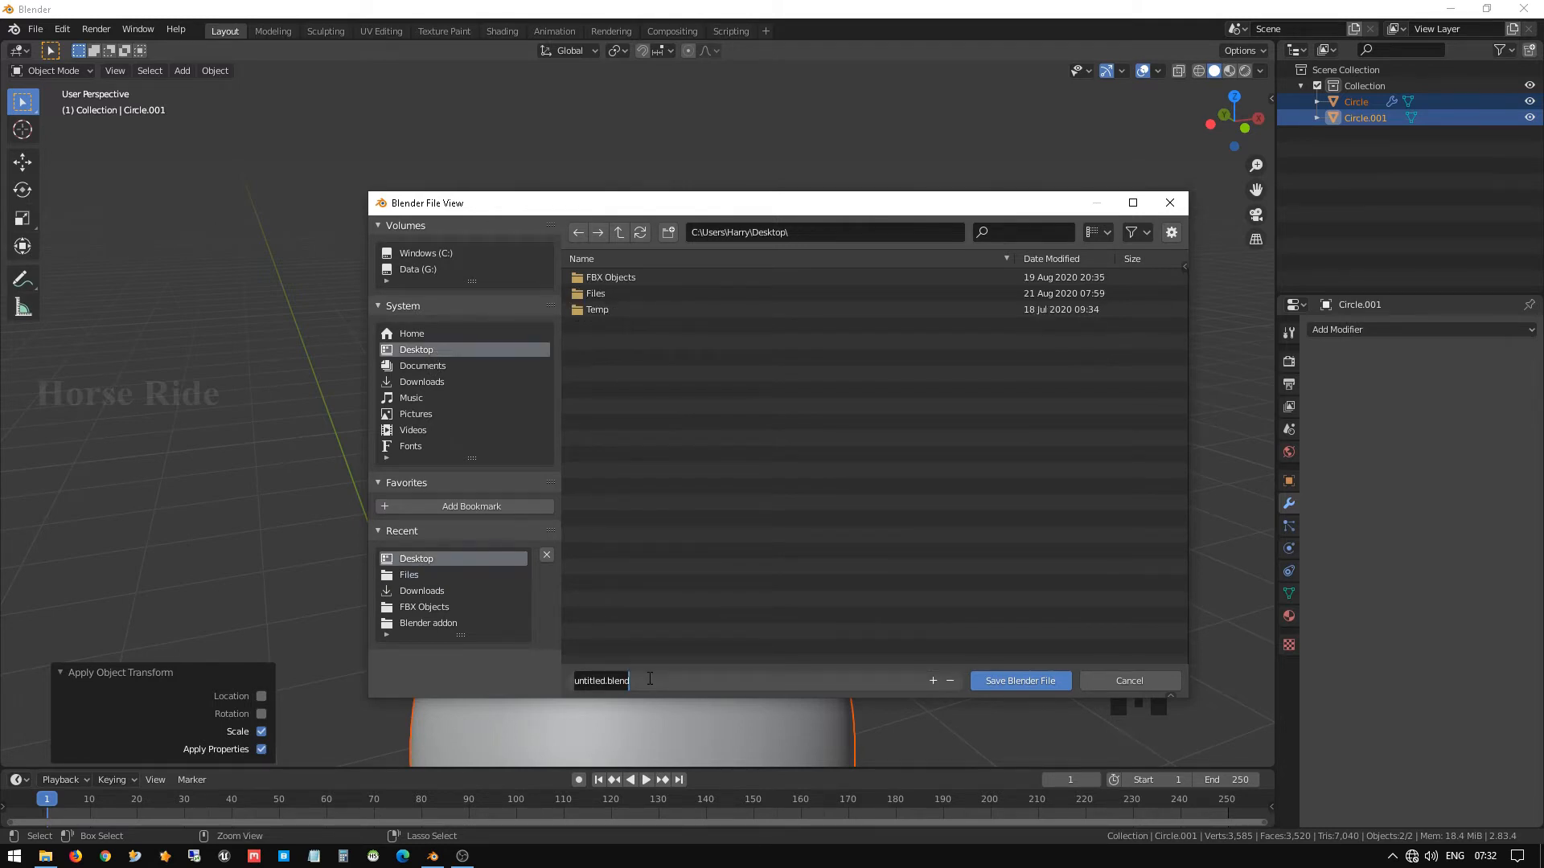
pyautogui.write('PerfumeBottle')
pyautogui.click(1034, 682)
pyautogui.click(1035, 682)
# Select only the stepped neck part and save the file.
pyautogui.press('ctrl+KP_Add')
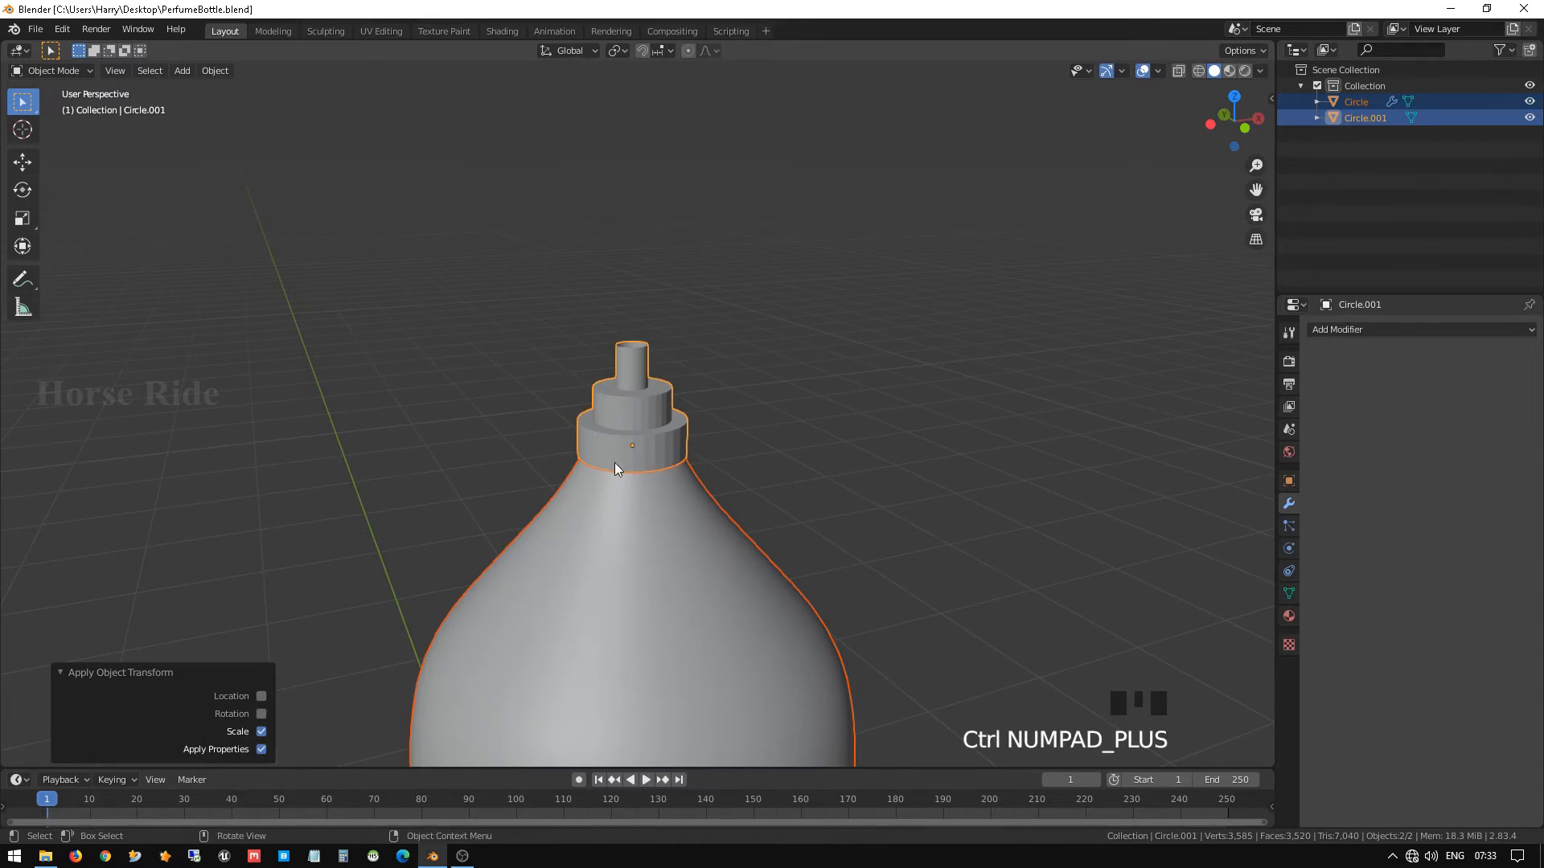
pyautogui.scroll(2, 590, 463)
pyautogui.click(590, 460)
pyautogui.scroll(1, 655, 476)
pyautogui.click(640, 371)
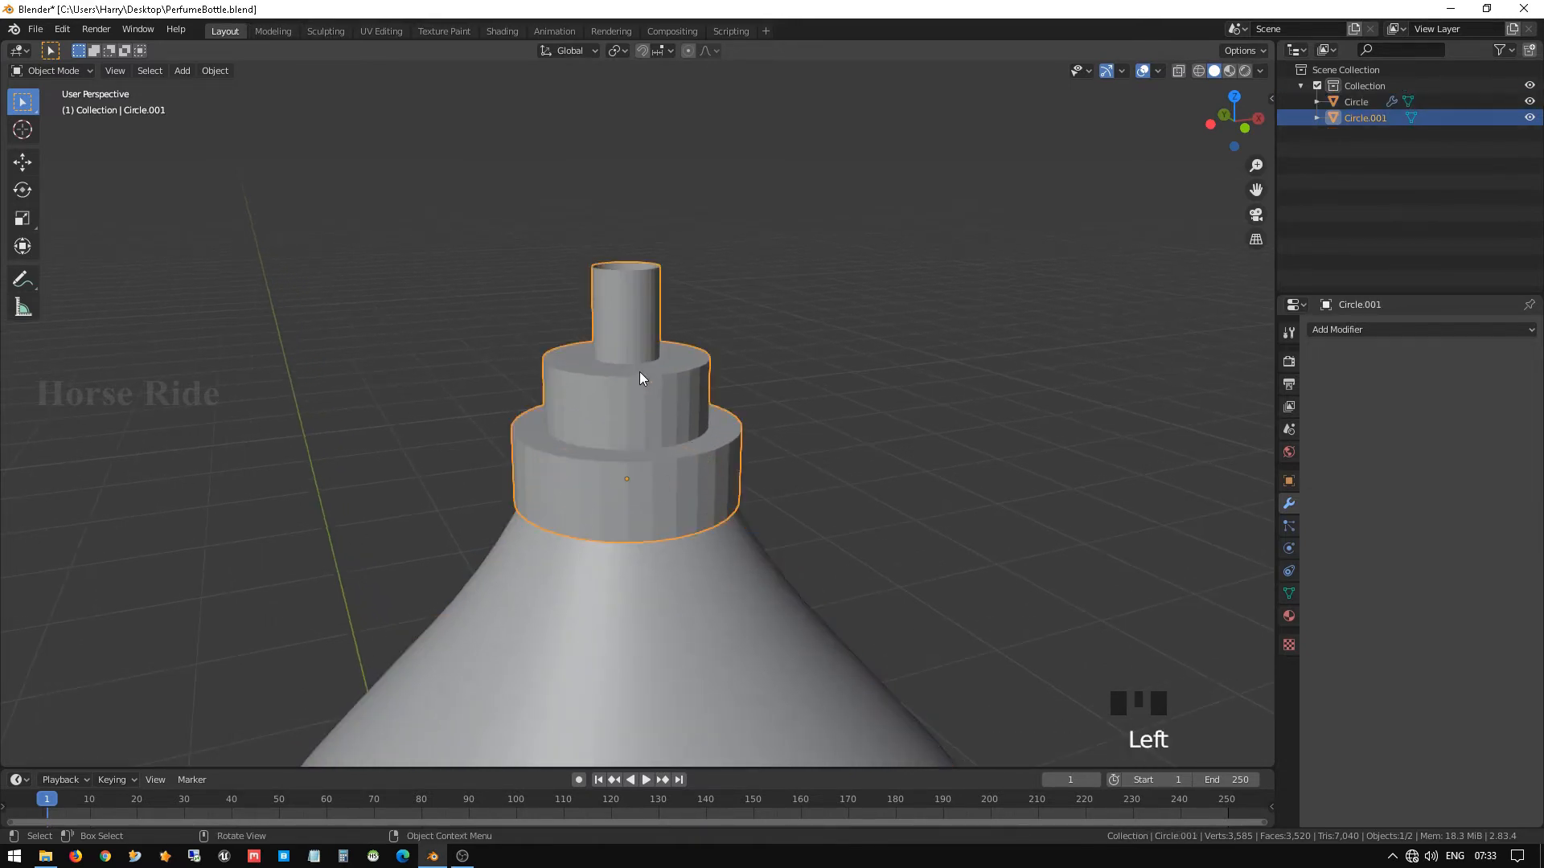
pyautogui.scroll(2, 644, 386)
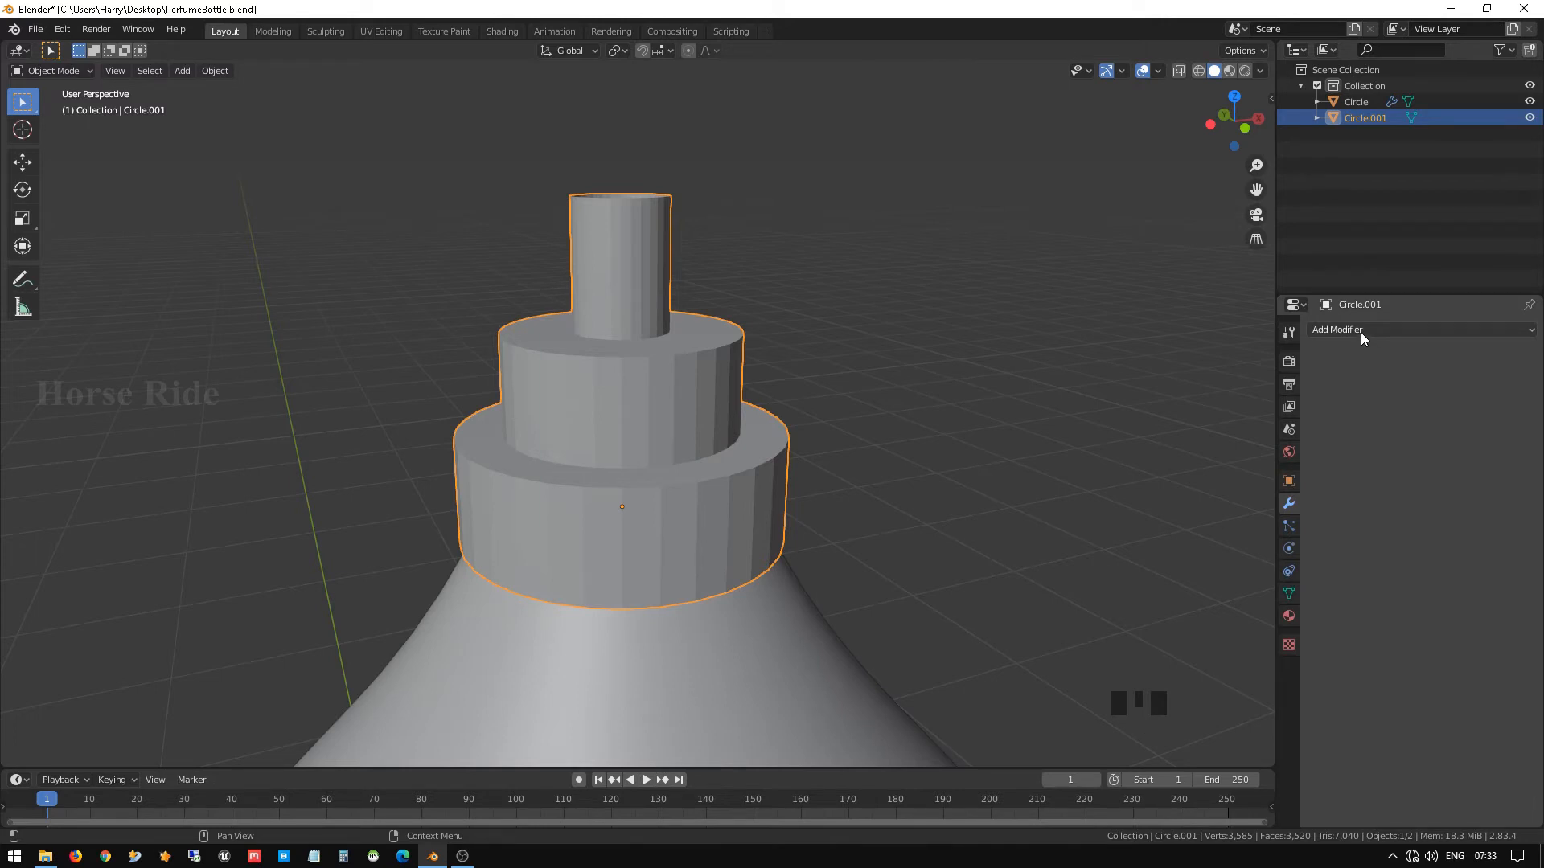
pyautogui.scroll(-3, 732, 374)
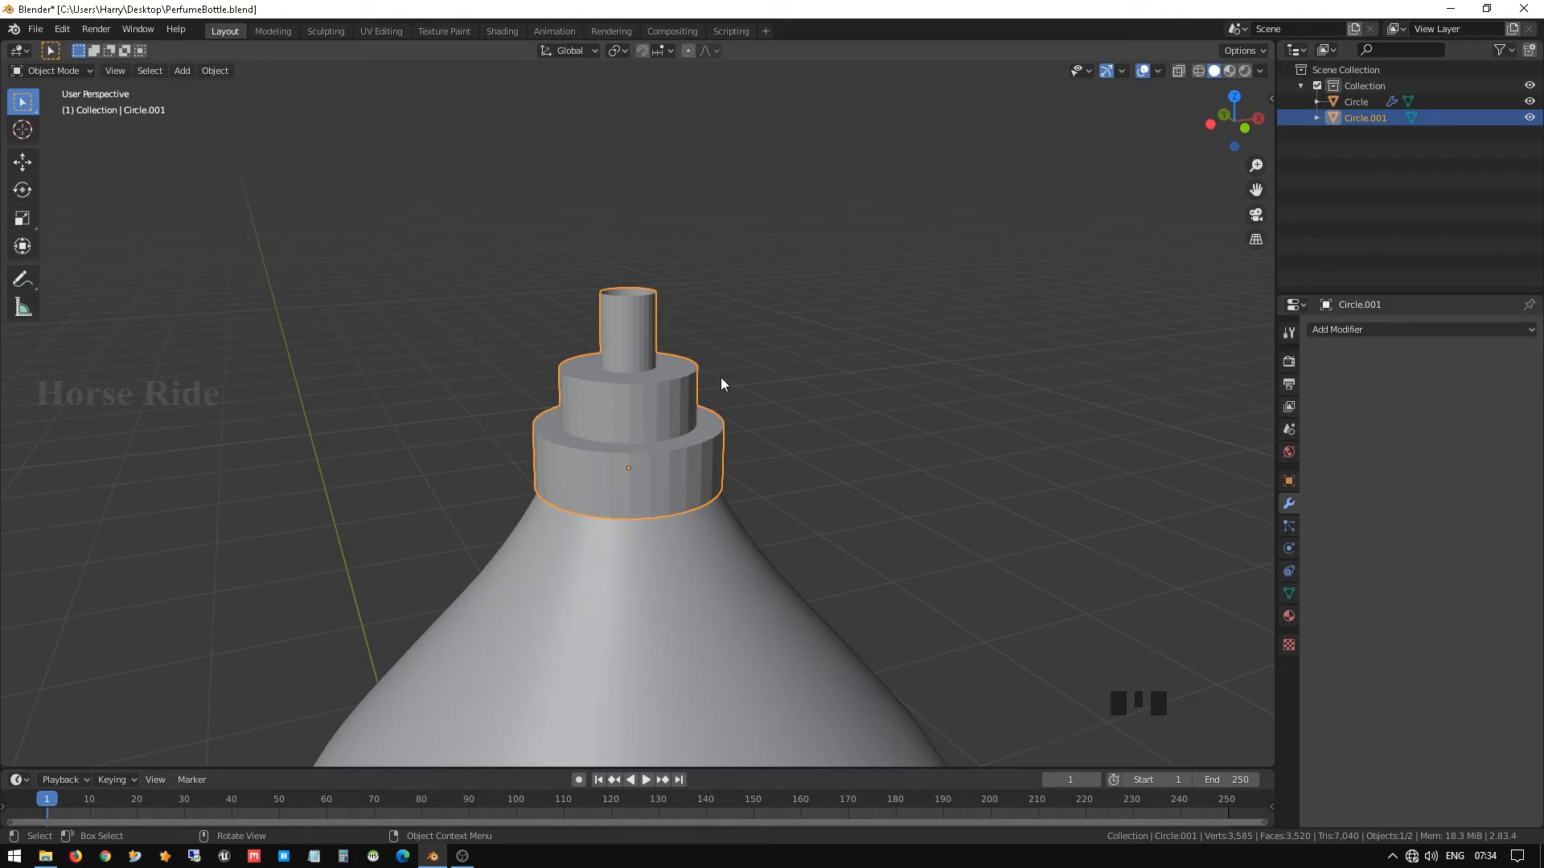
pyautogui.press('ctrl+KP_Add')
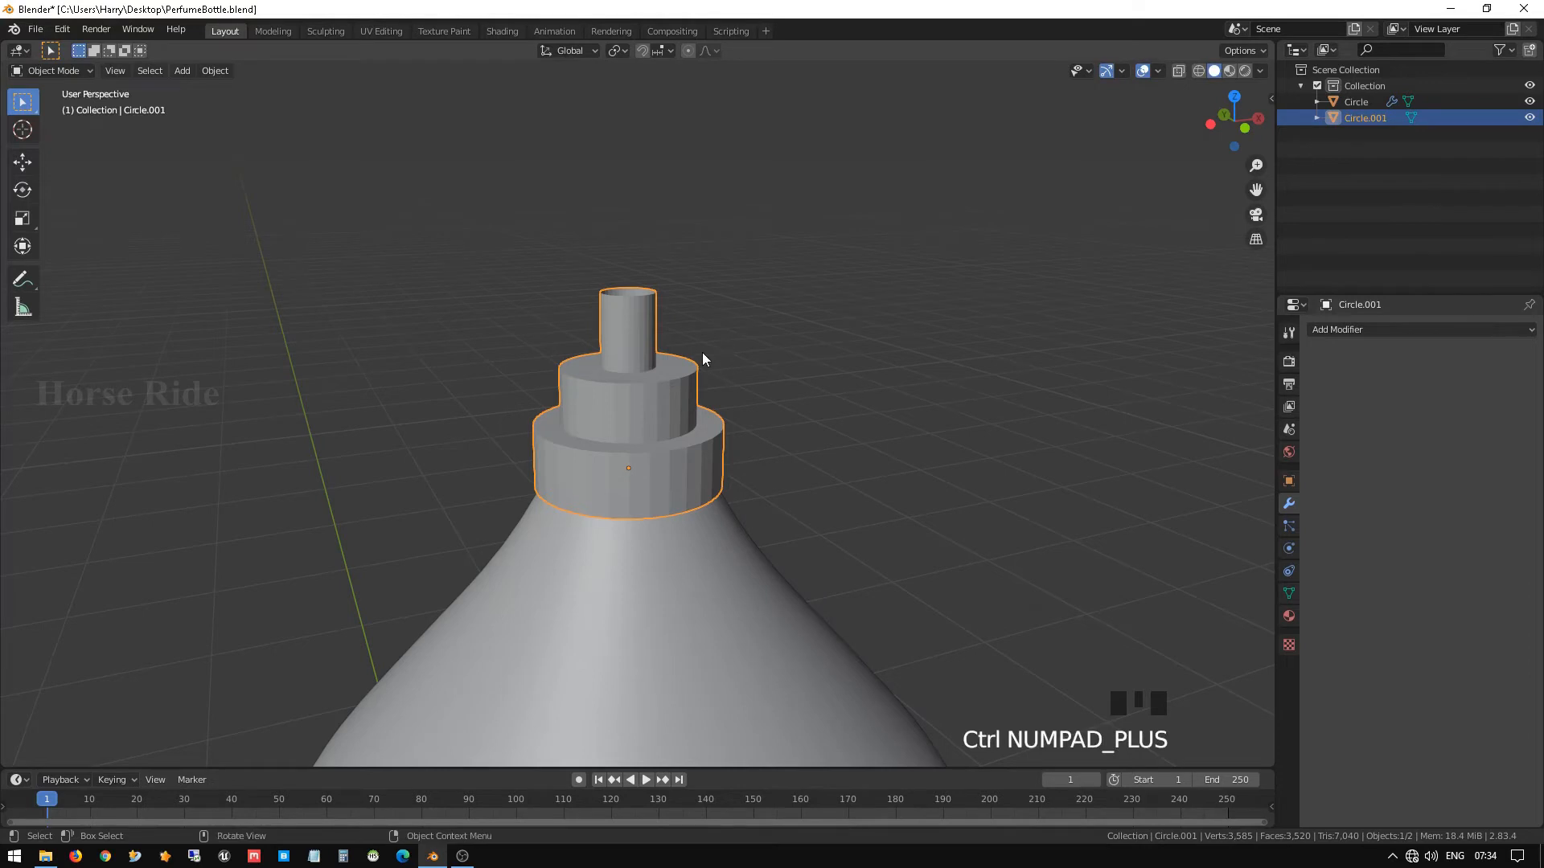
# Add a Solidify modifier with 1 cm thickness and Even Thickness to the neck part, and apply it.
pyautogui.click(1403, 330)
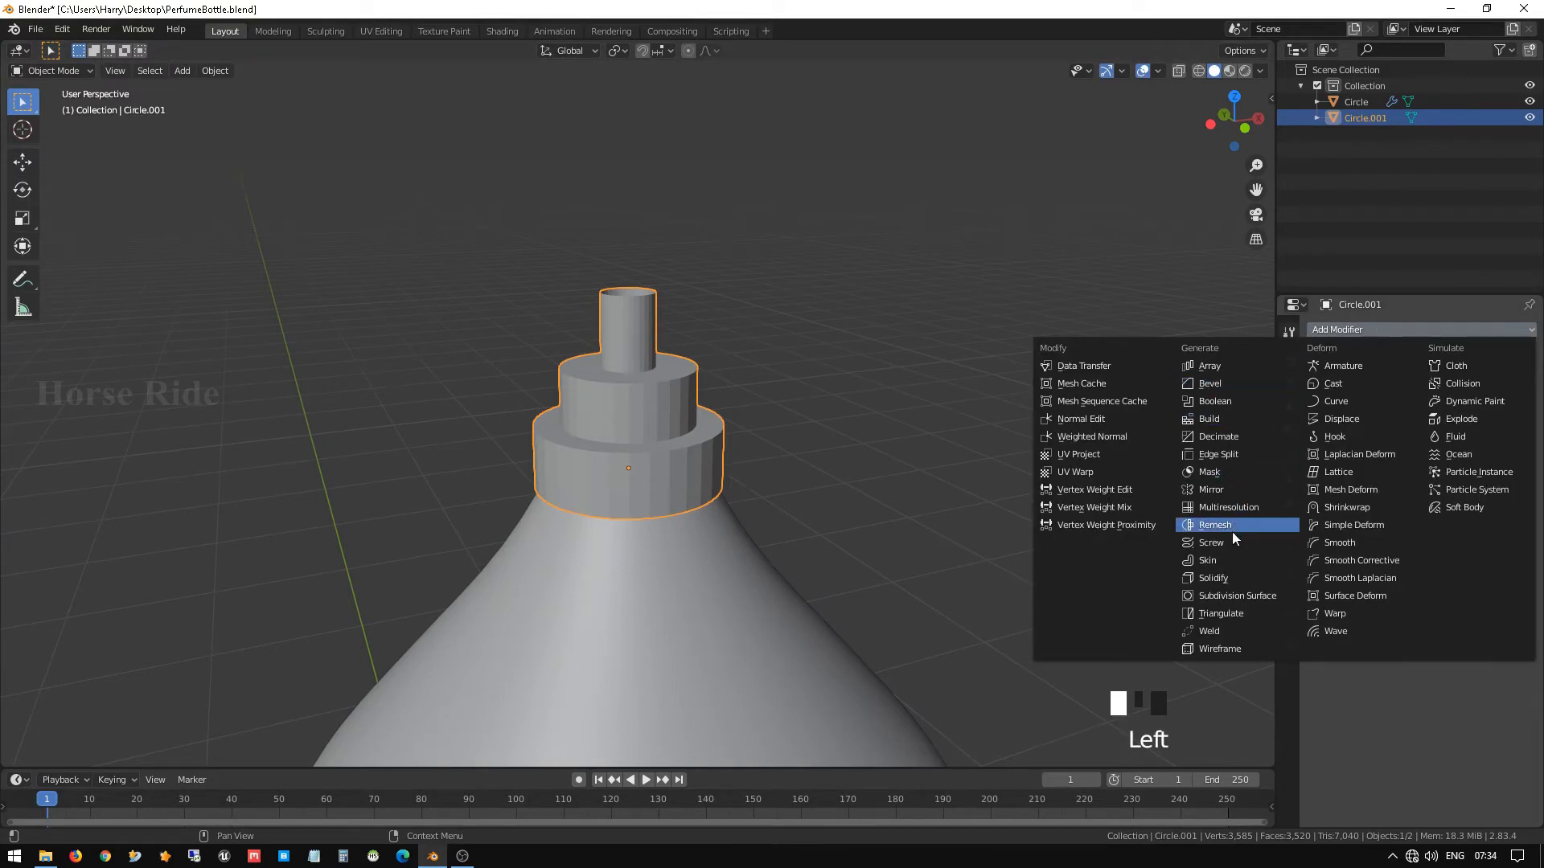
pyautogui.click(1228, 576)
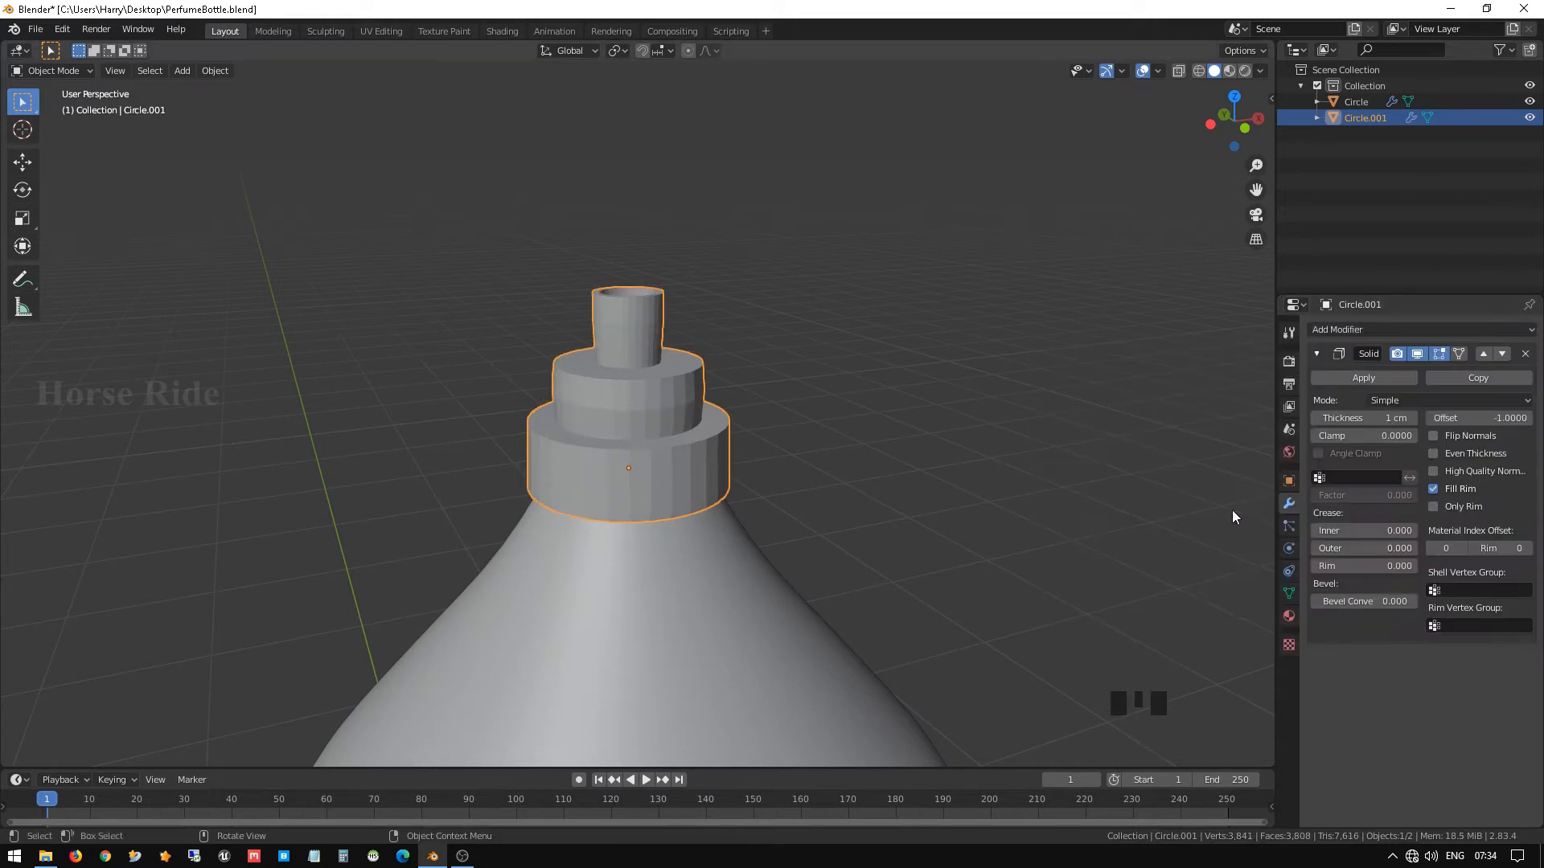
pyautogui.click(1434, 454)
pyautogui.scroll(4, 611, 408)
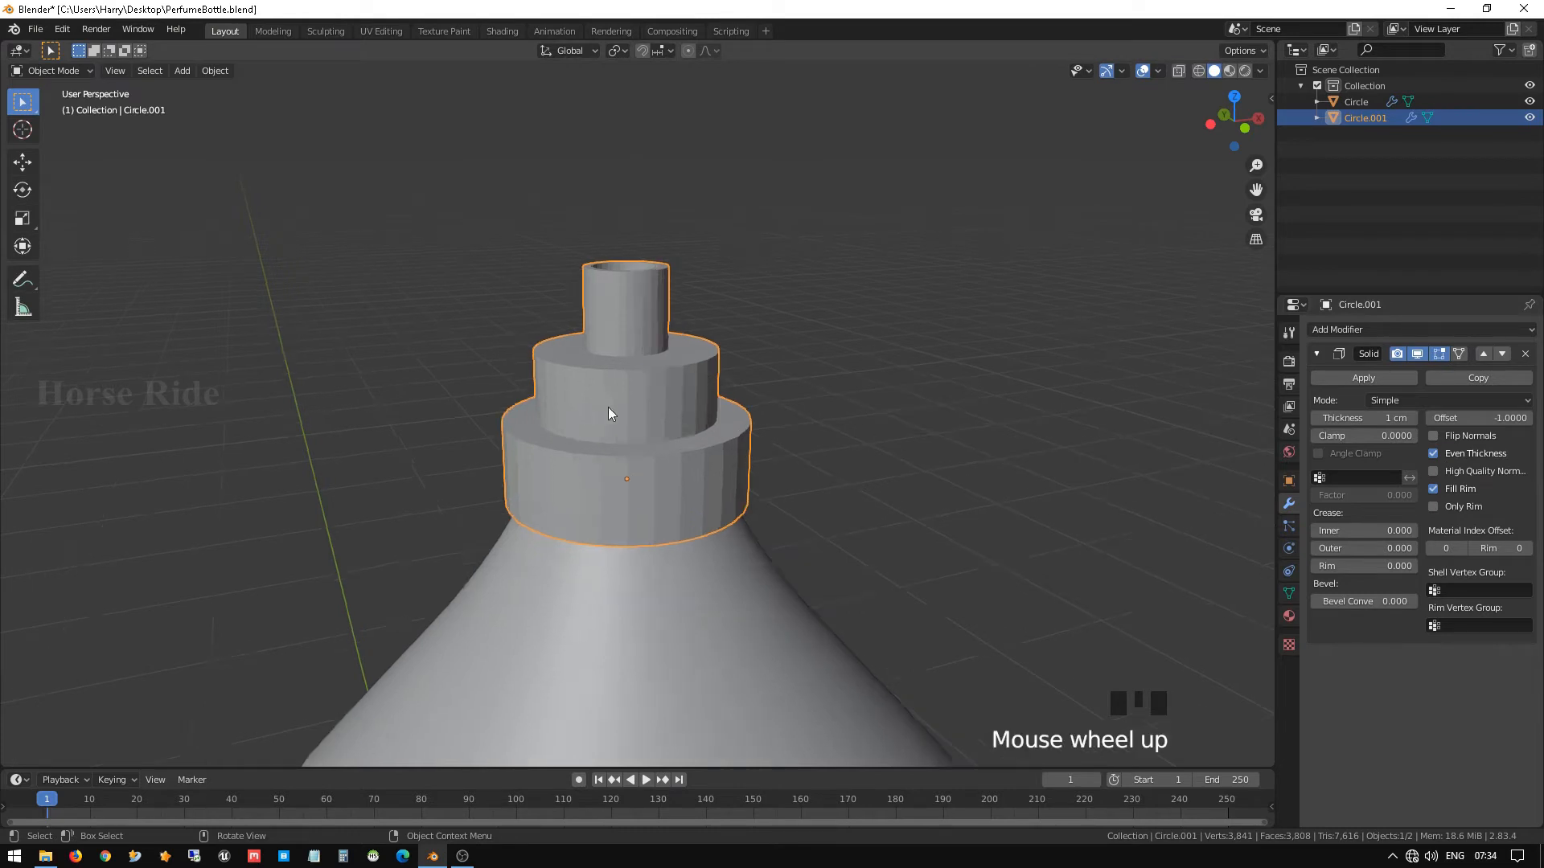
pyautogui.moveTo(600, 394); pyautogui.dragTo(630, 255, button='middle')
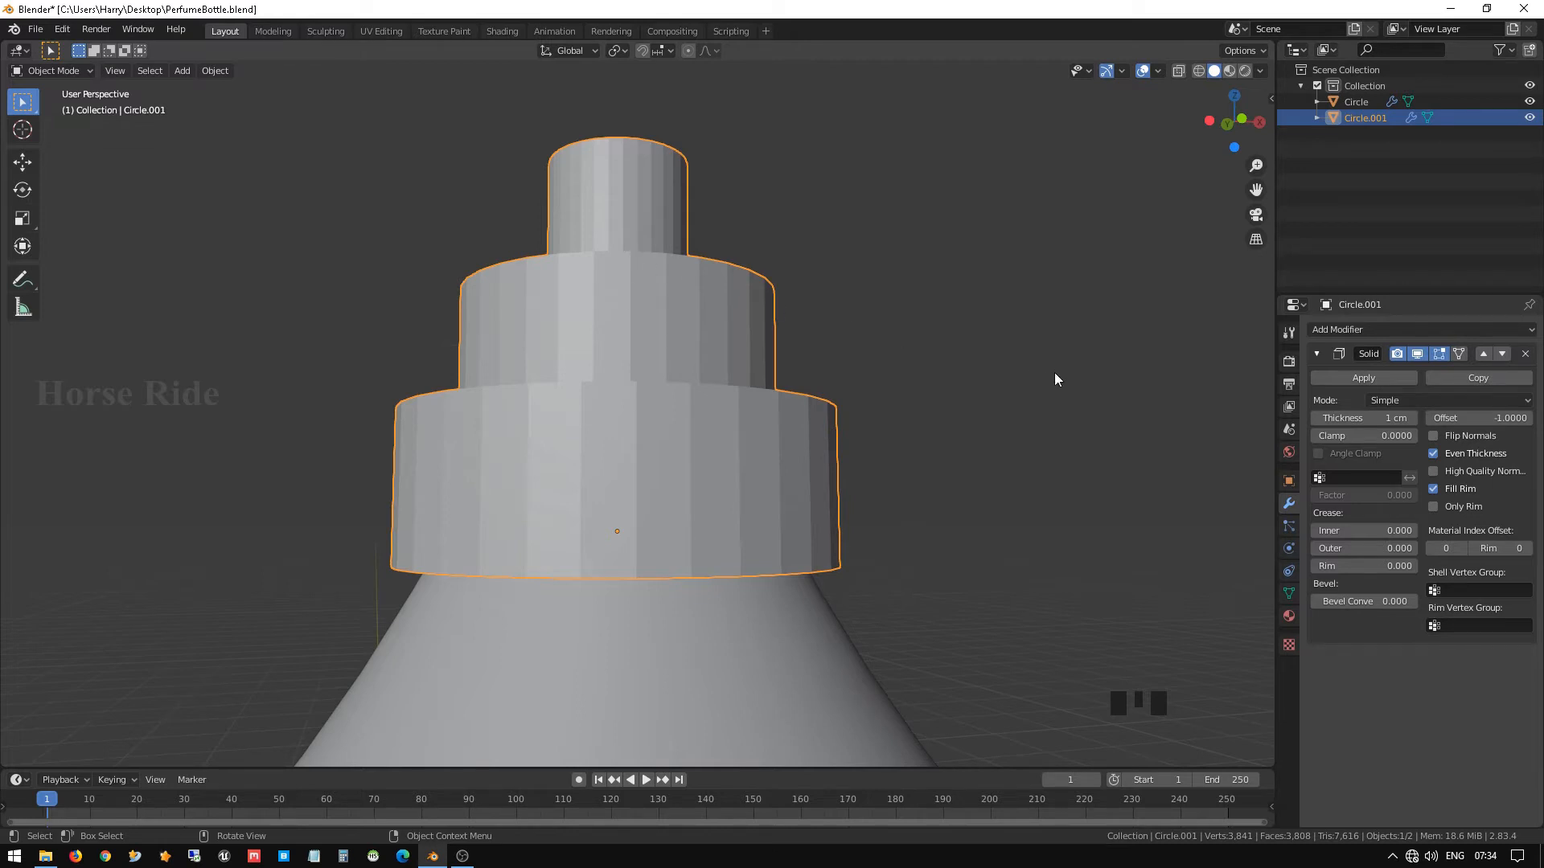
pyautogui.click(1389, 374)
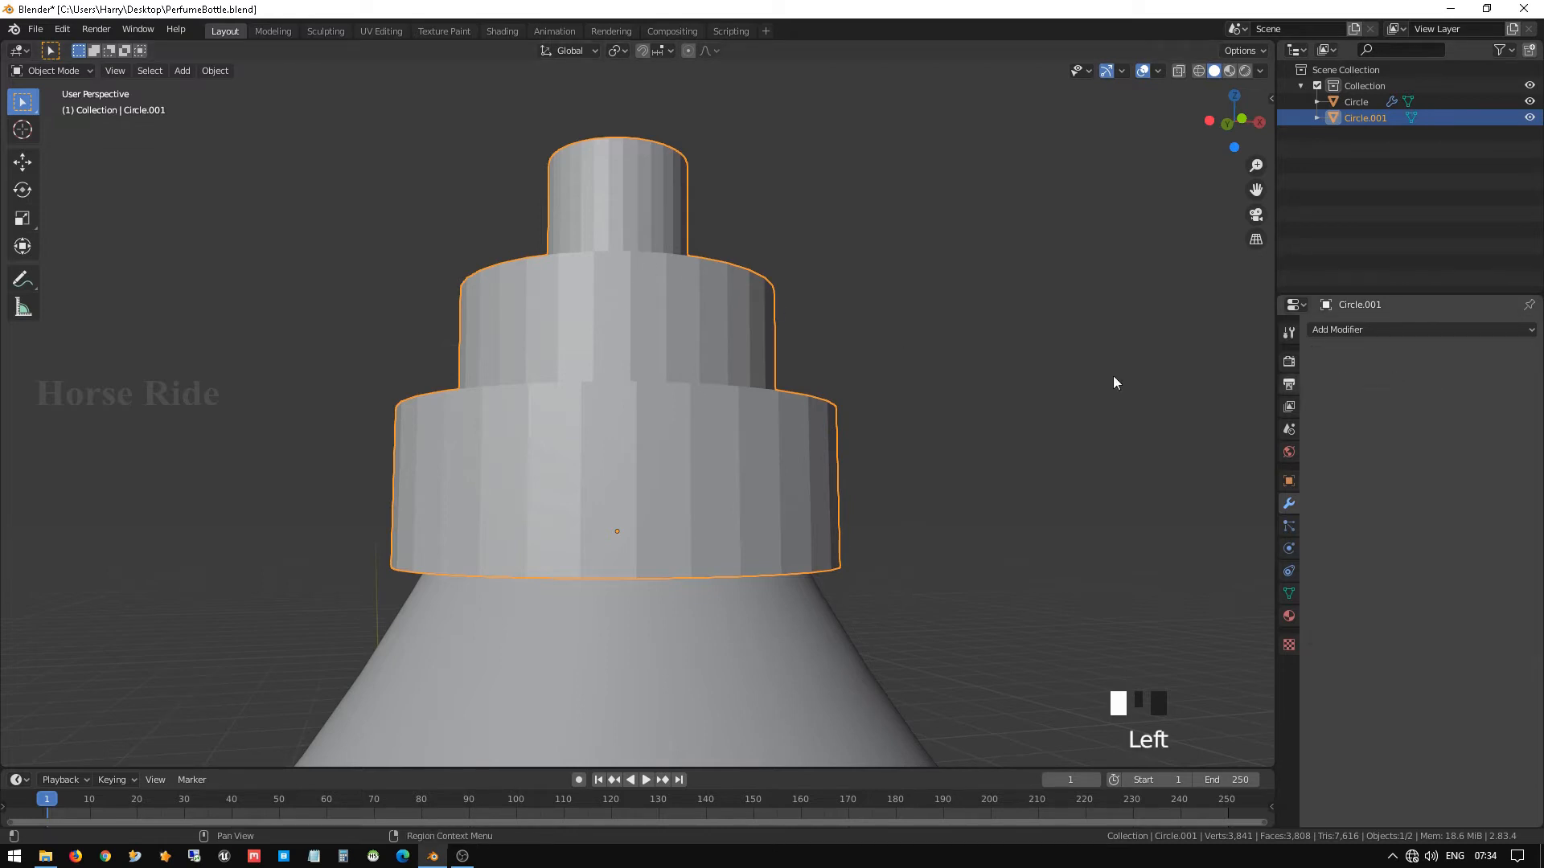
# Shade the neck part smooth and enable Auto Smooth at 30° in its normals settings.
pyautogui.scroll(-2, 592, 341)
pyautogui.moveTo(593, 341); pyautogui.dragTo(601, 386, button='middle')
pyautogui.rightClick(602, 386)
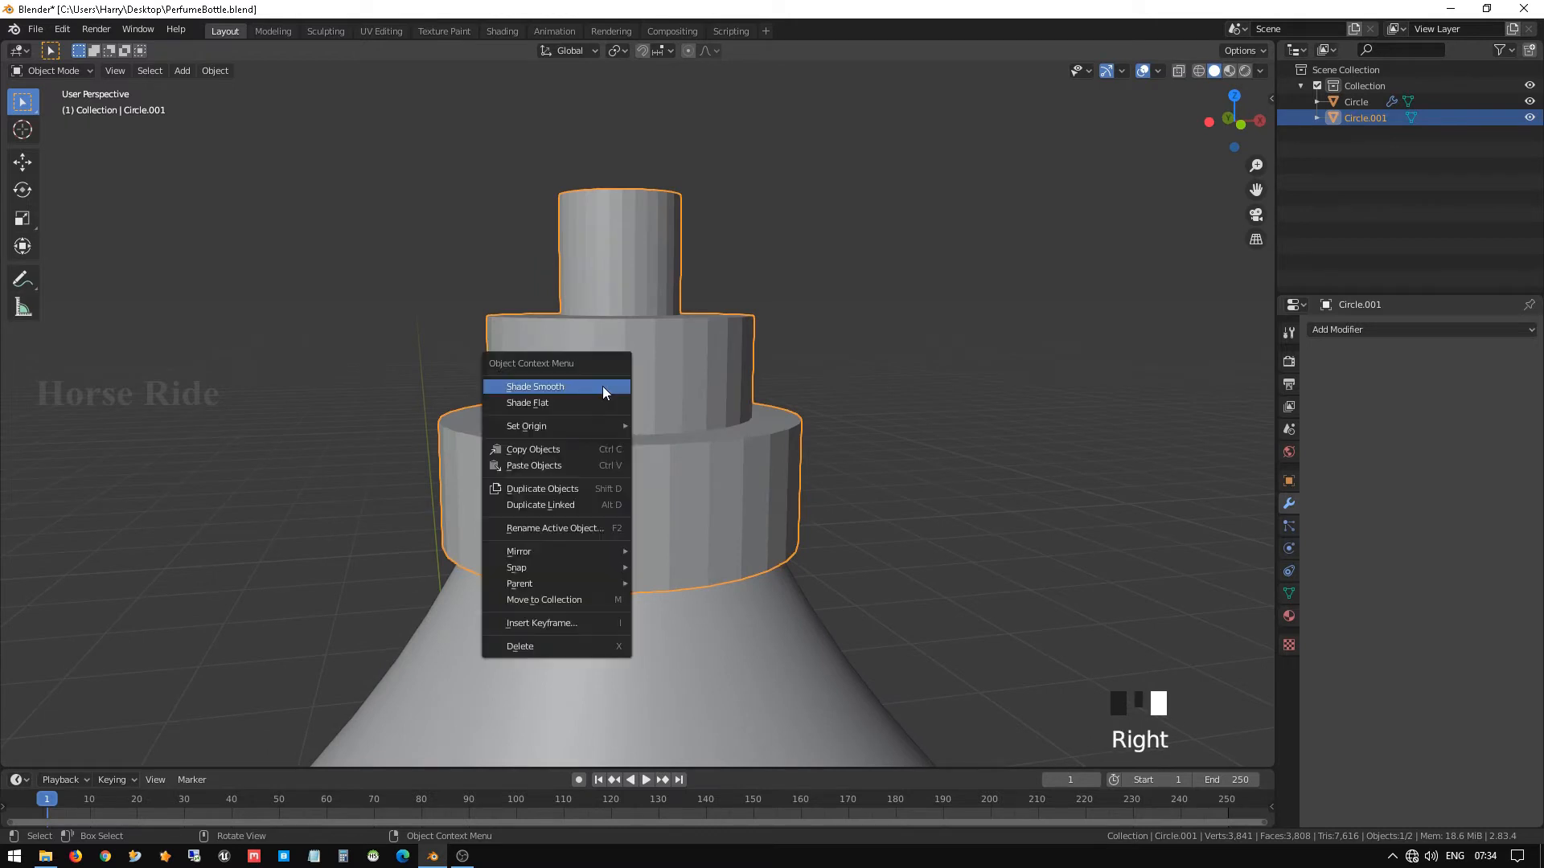
pyautogui.click(603, 387)
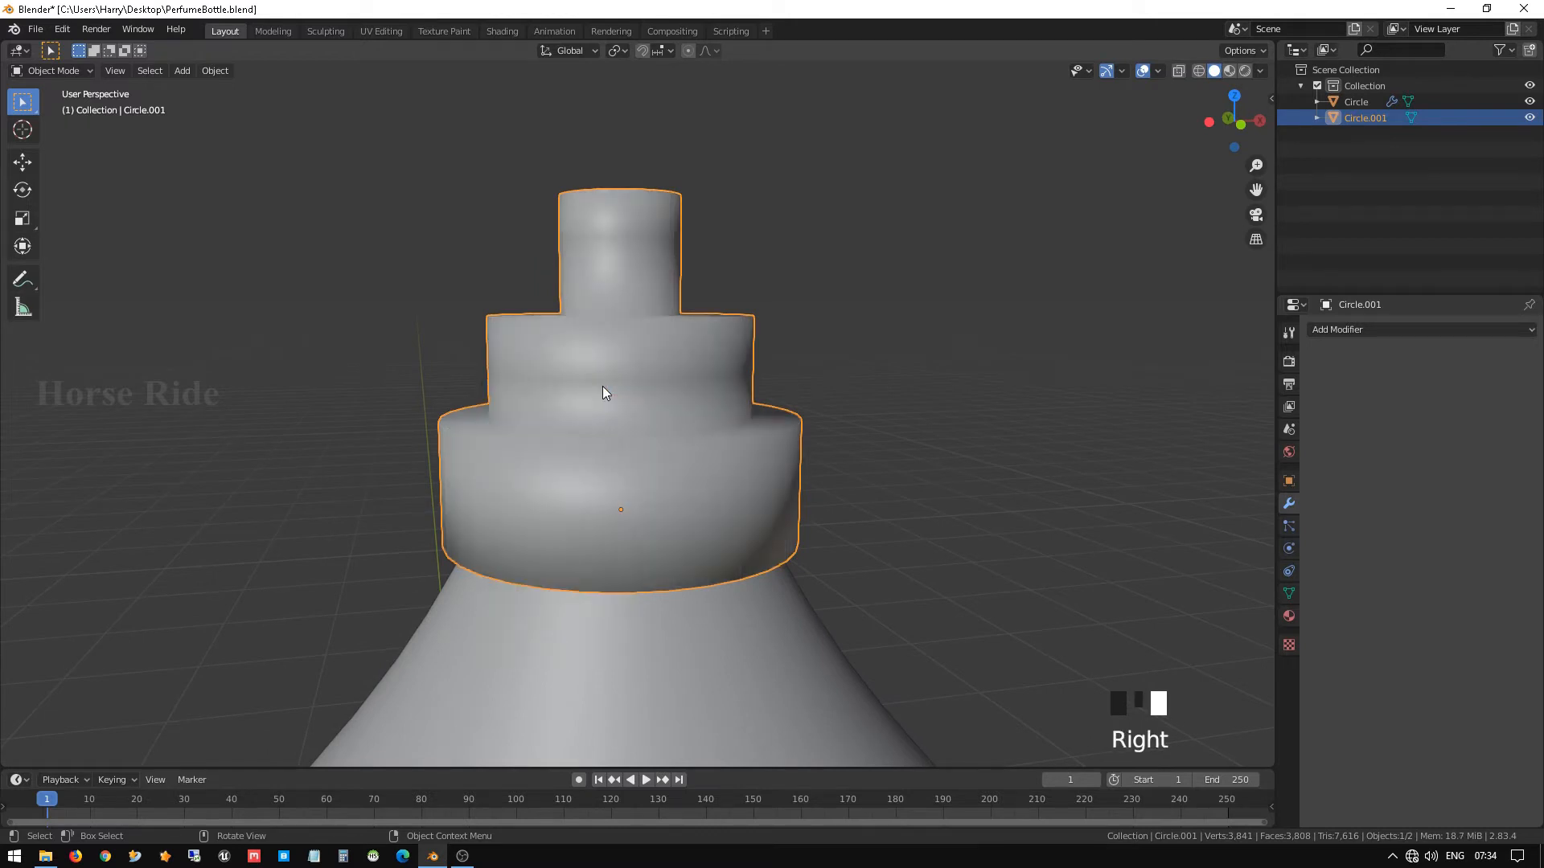
pyautogui.click(1289, 593)
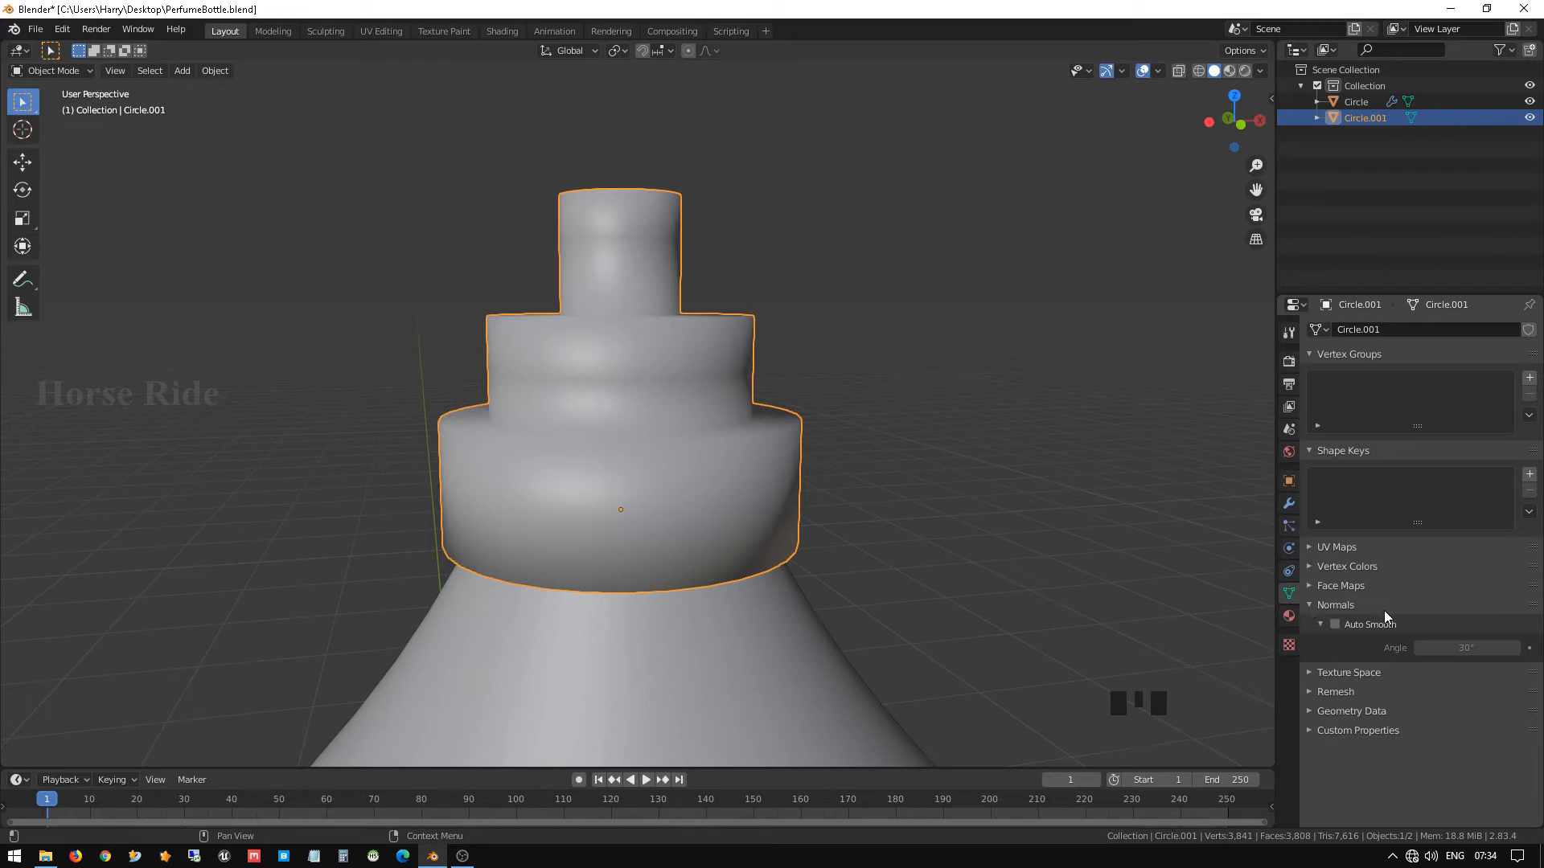
pyautogui.click(1335, 625)
pyautogui.scroll(1, 610, 326)
pyautogui.moveTo(609, 326); pyautogui.dragTo(608, 417, button='middle')
pyautogui.scroll(-2, 634, 483)
pyautogui.scroll(2, 654, 472)
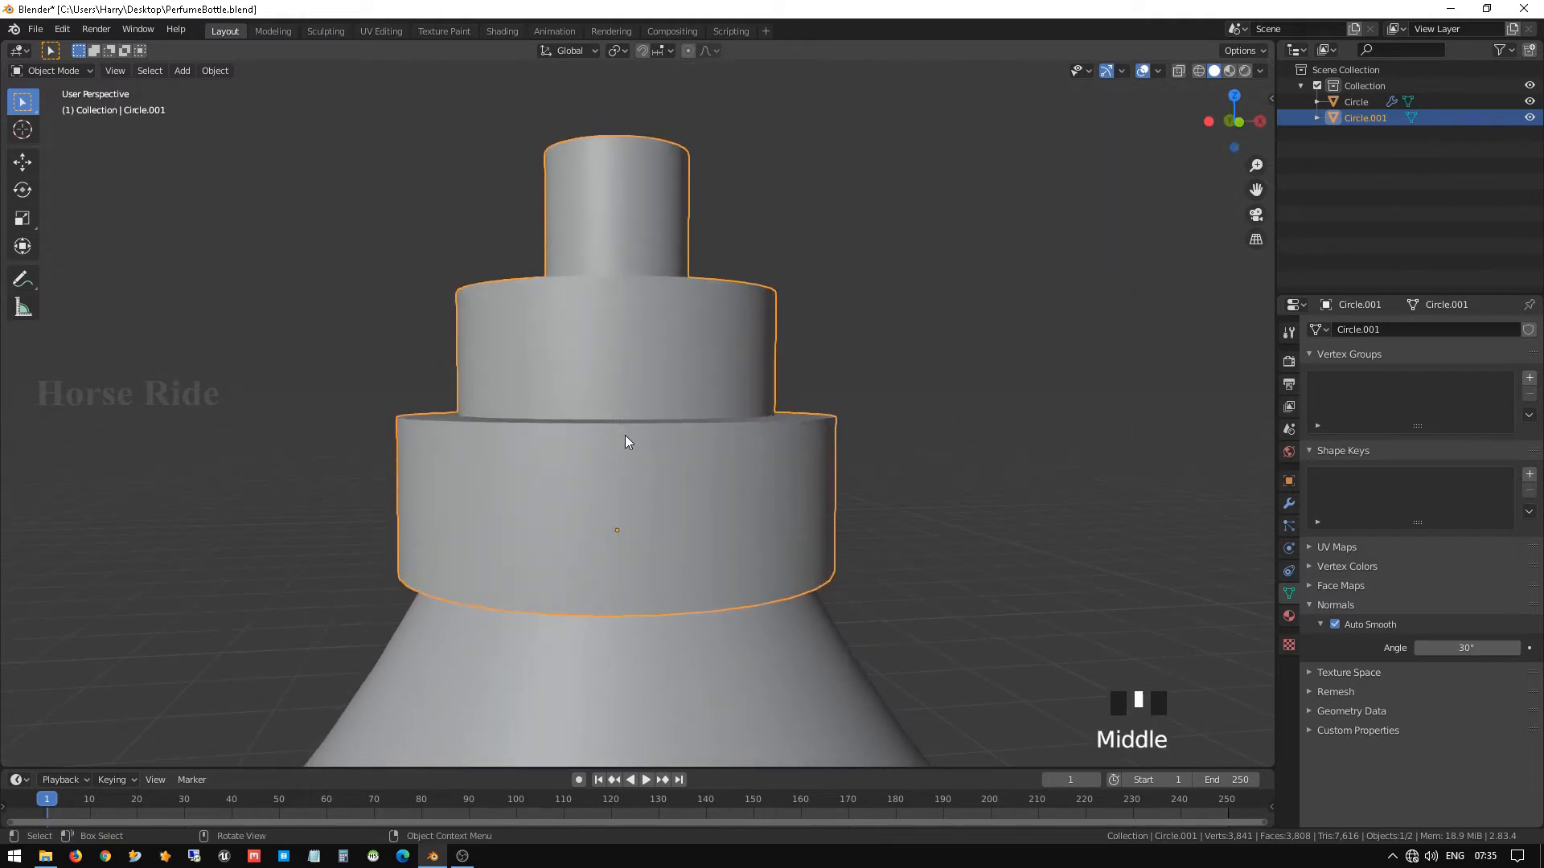
# In Edit Mode, add loop cuts around the neck's bottom rim and low on the outer wall, slid by about -0.565 and 0.955.
pyautogui.moveTo(589, 340); pyautogui.dragTo(600, 416, button='middle')
pyautogui.press('Tab')
pyautogui.scroll(2, 585, 359)
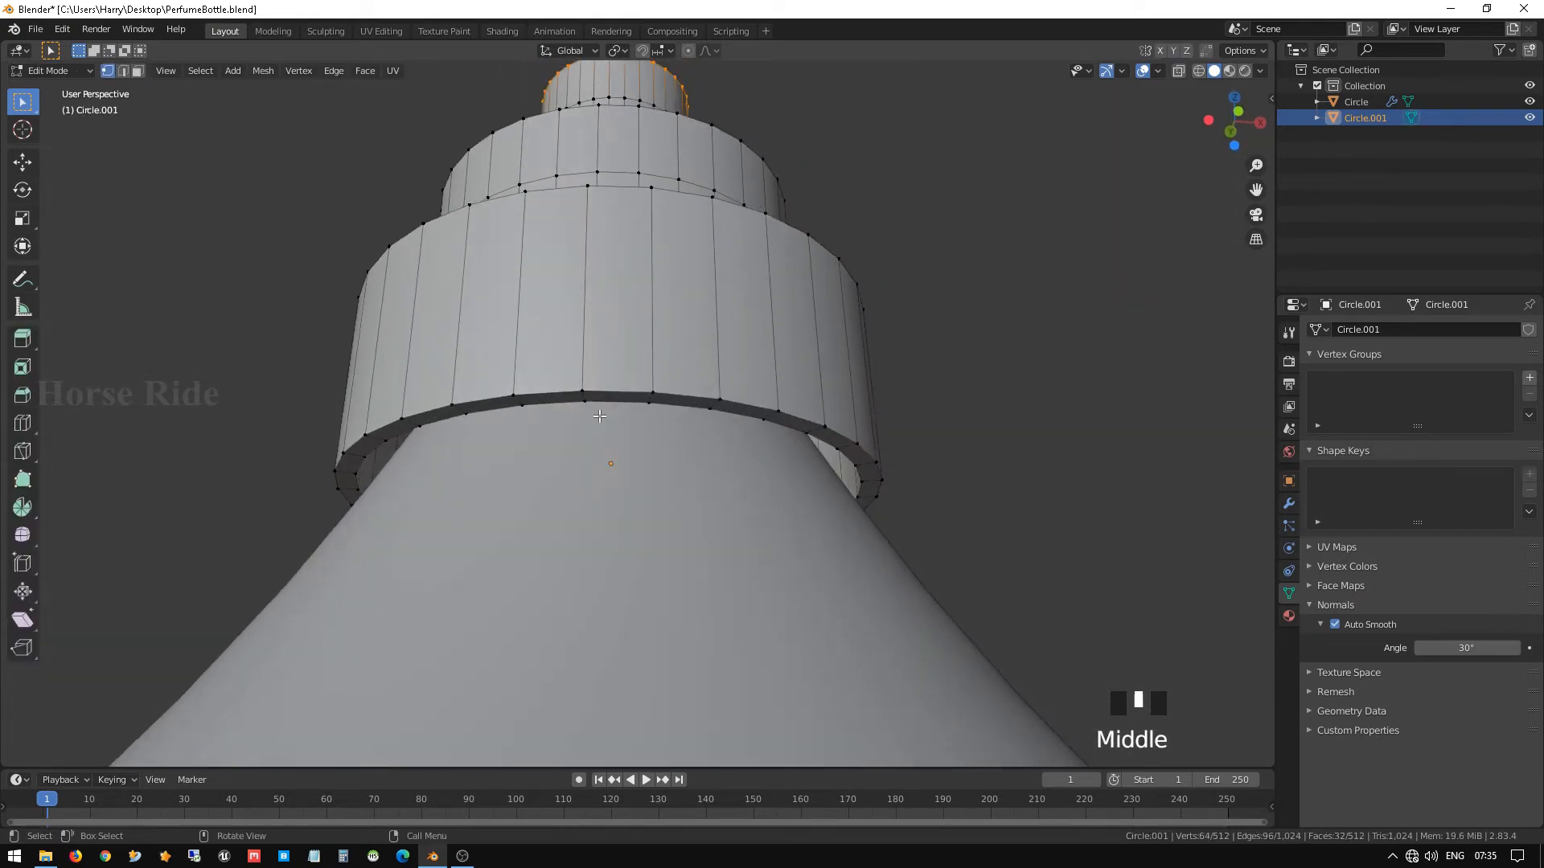
pyautogui.scroll(3, 581, 363)
pyautogui.moveTo(582, 362); pyautogui.dragTo(603, 283, button='middle')
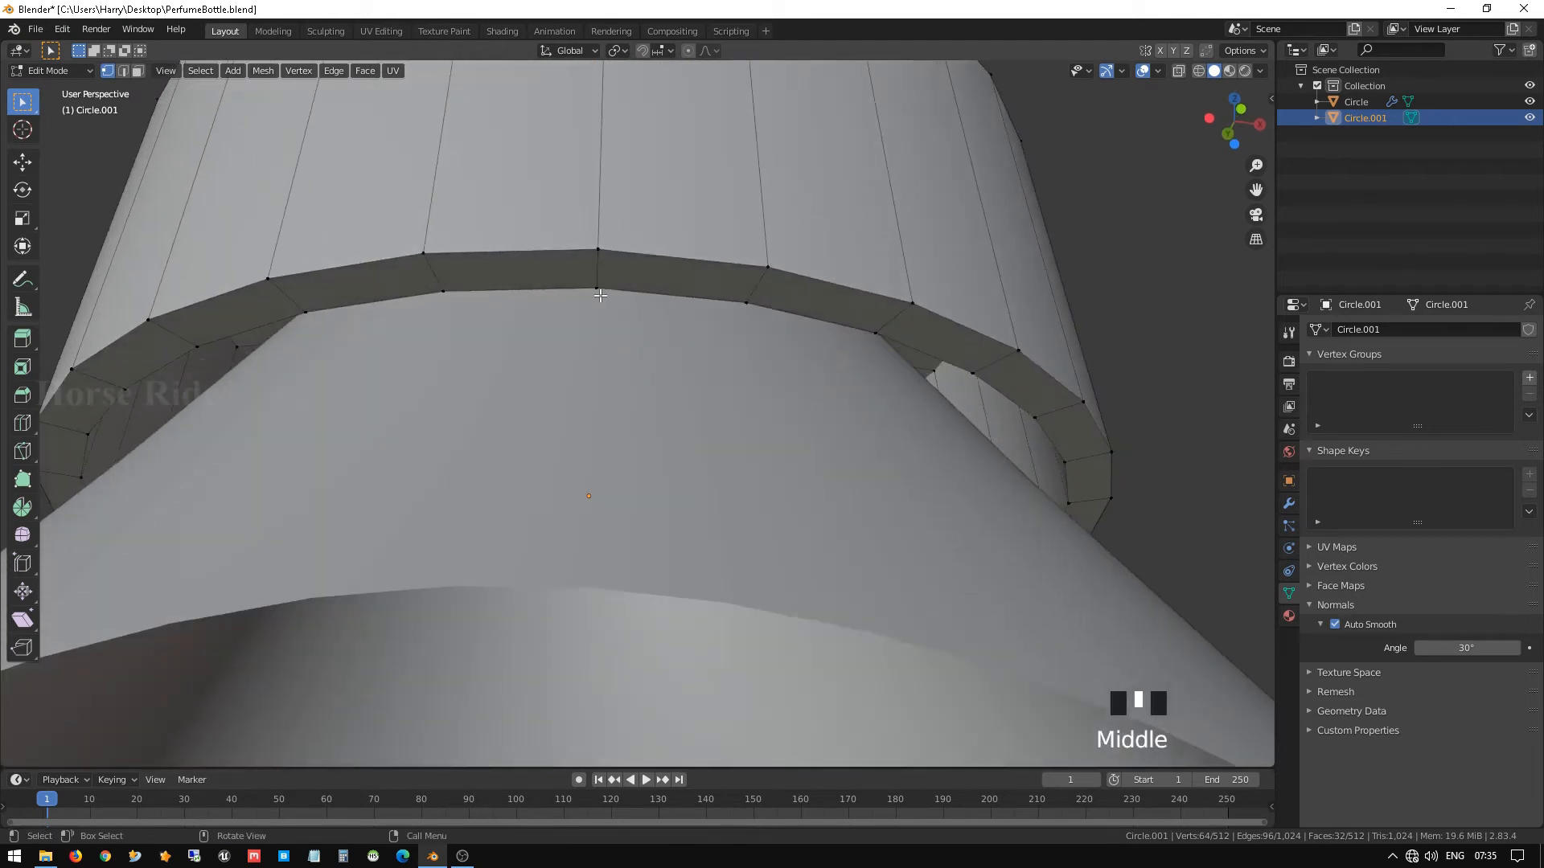
pyautogui.hotkey('ctrl', 'r')
pyautogui.click(603, 283)
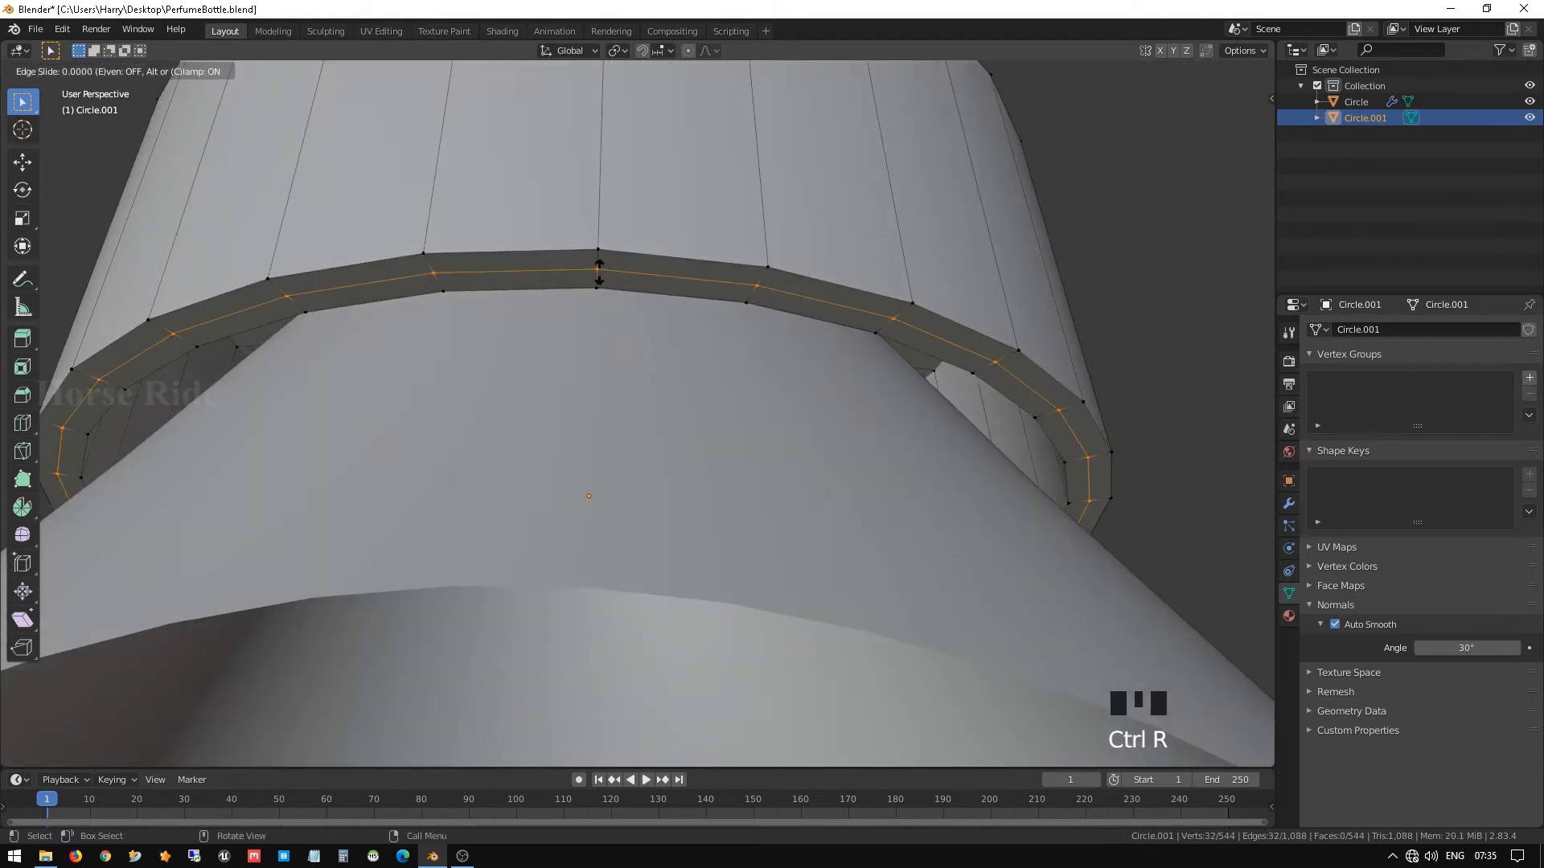
pyautogui.click(603, 261)
pyautogui.hotkey('ctrl', 'r')
pyautogui.click(614, 224)
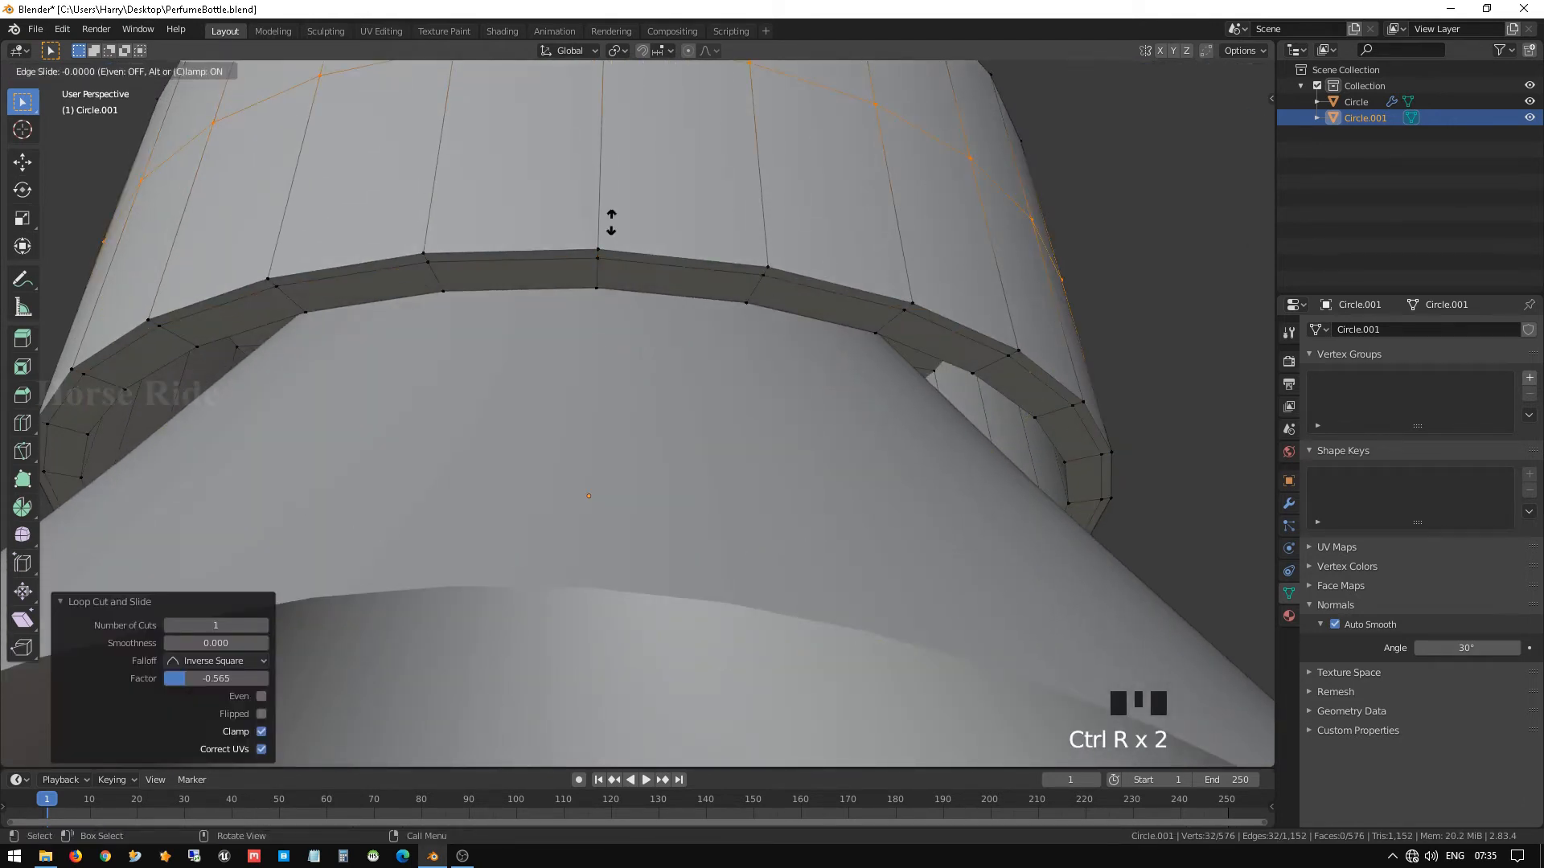
pyautogui.click(636, 394)
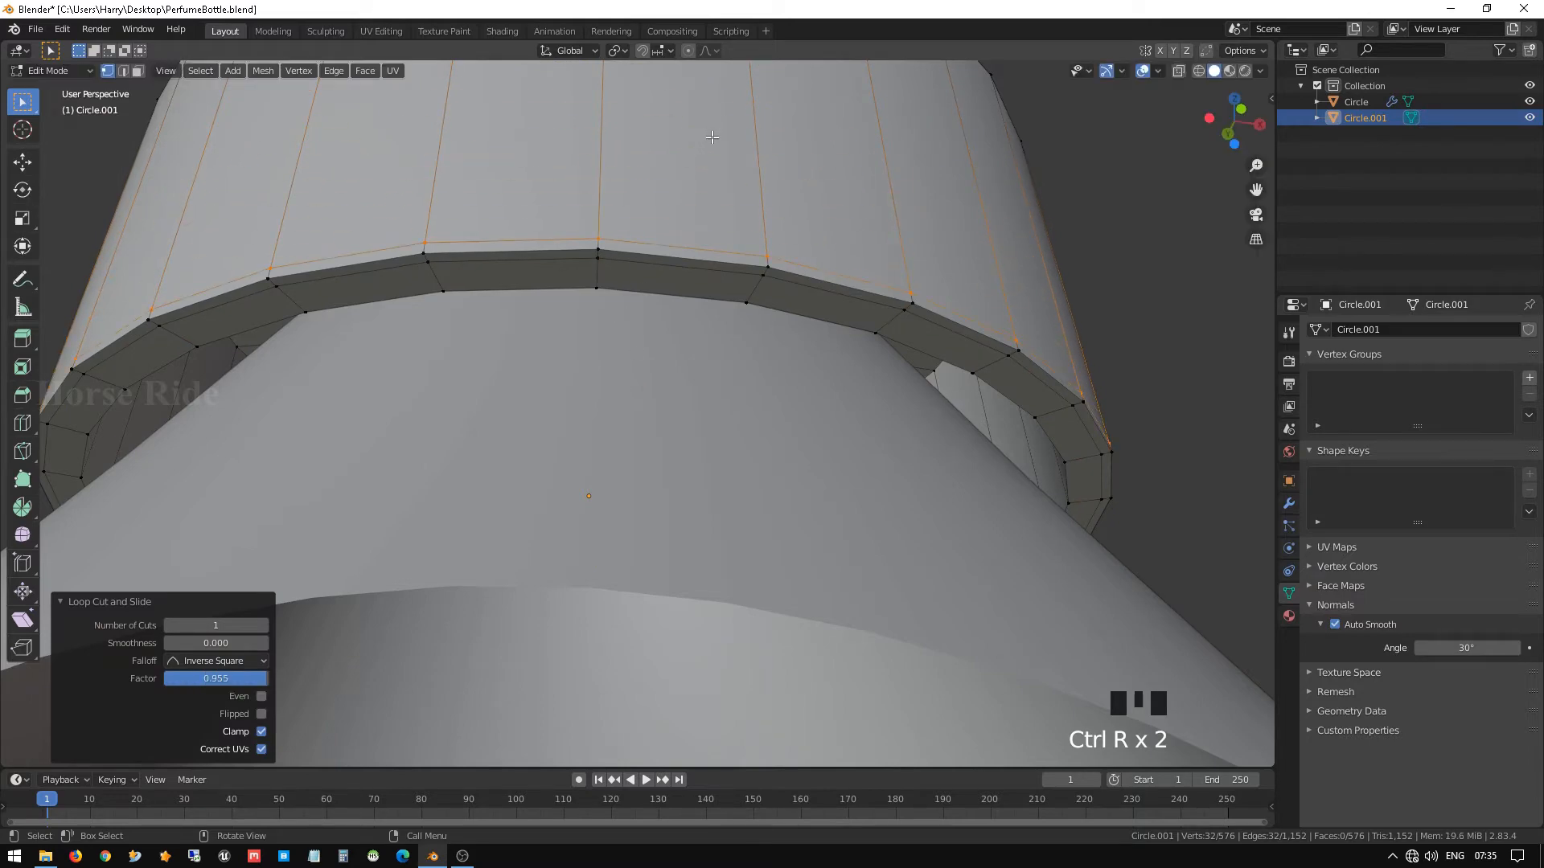
# Add loop cuts on both sides of the lowest tier's upper outer edge, slid by about 0.763 on the ledge and -0.941 on the wall.
pyautogui.moveTo(635, 394); pyautogui.dragTo(615, 363, button='middle')
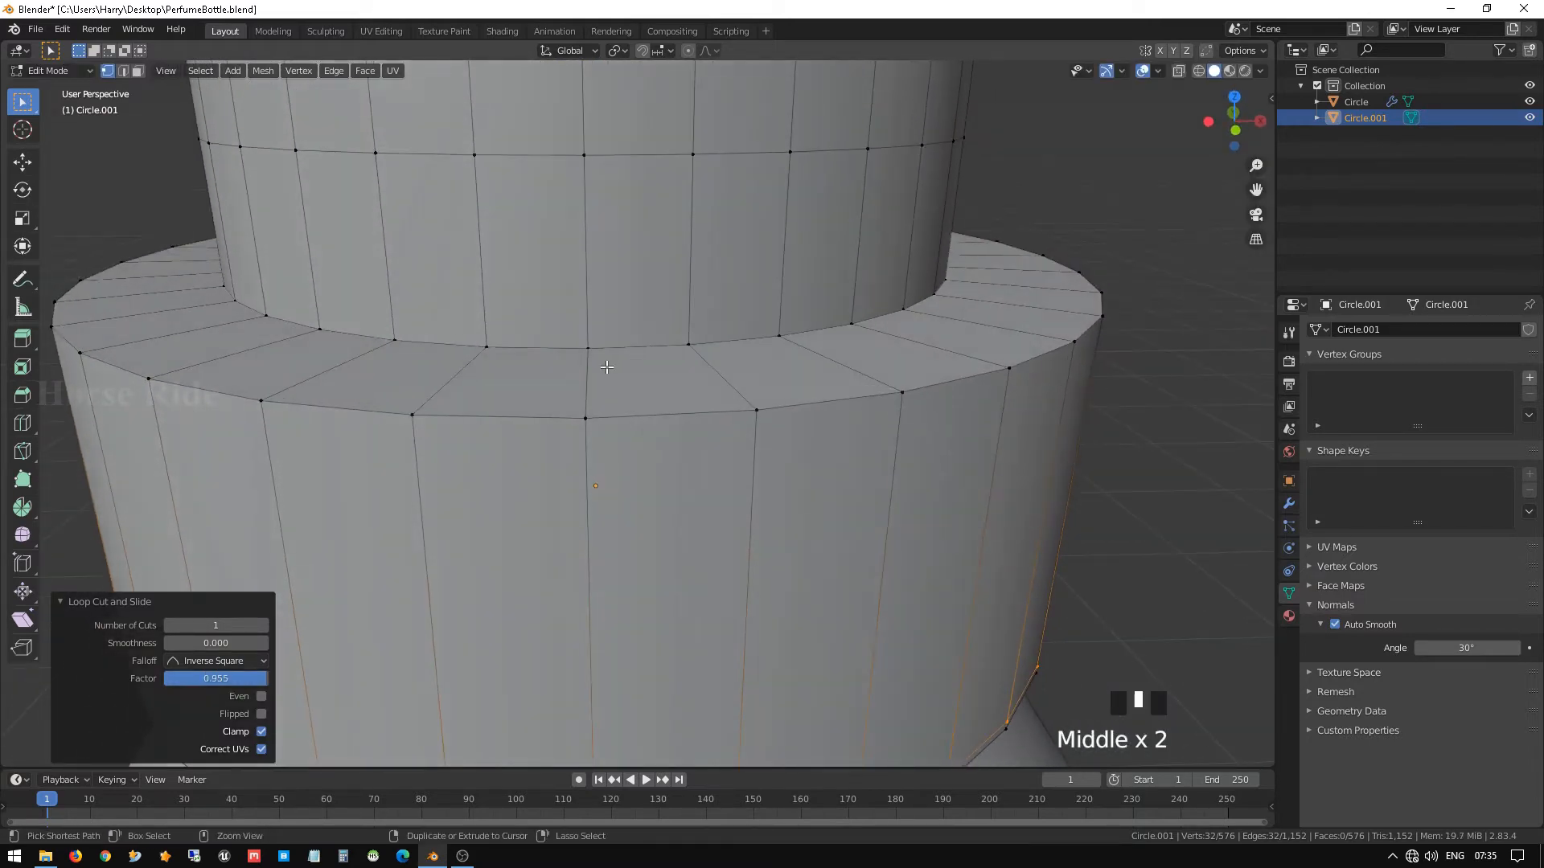
pyautogui.hotkey('ctrl', 'r')
pyautogui.click(563, 388)
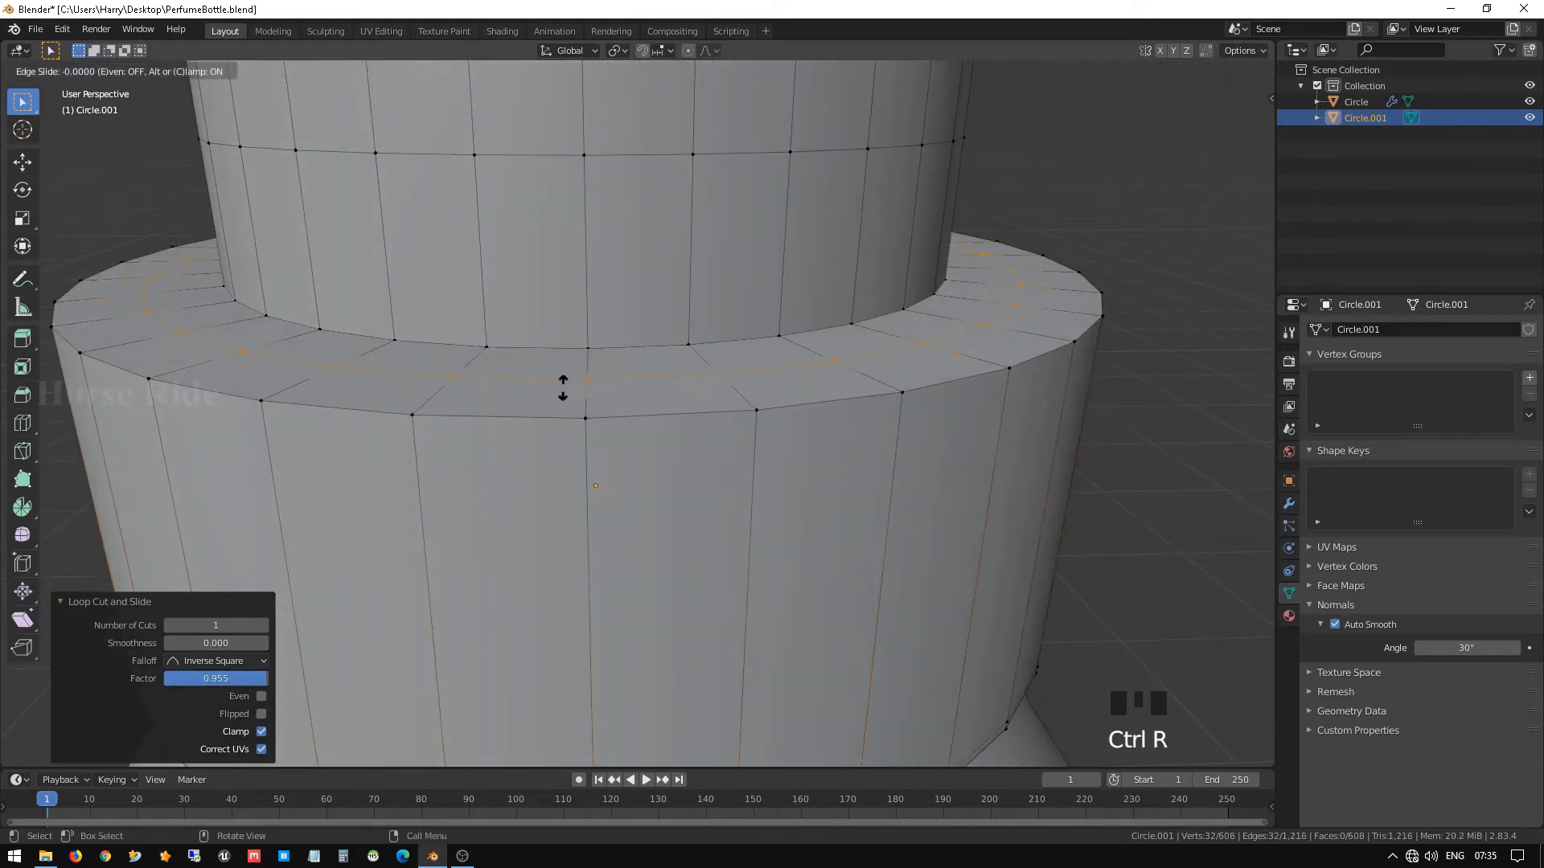
pyautogui.click(569, 434)
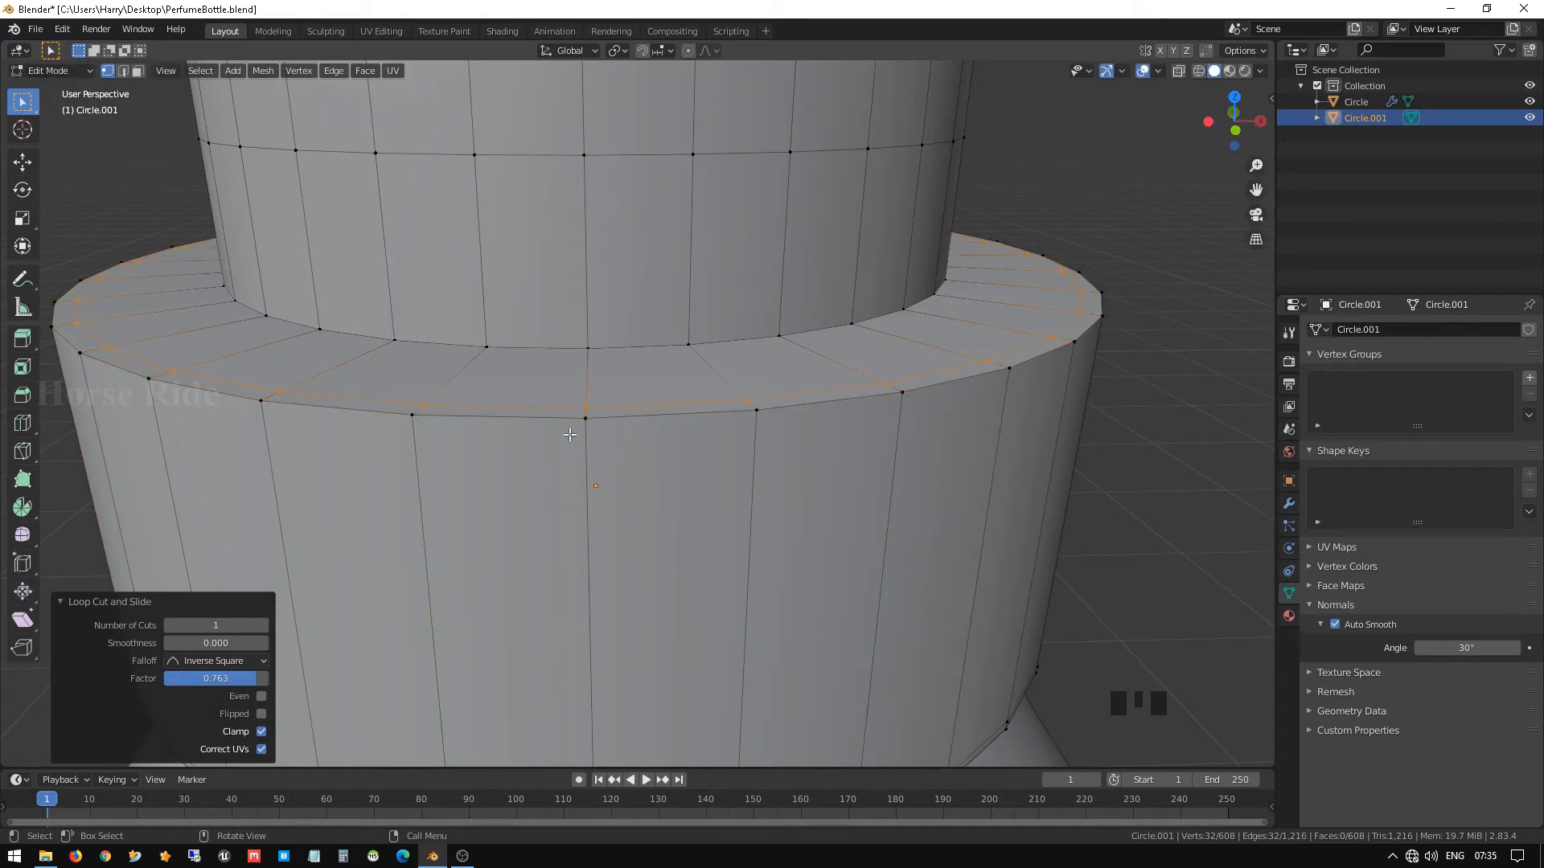
pyautogui.hotkey('ctrl', 'r')
pyautogui.click(569, 439)
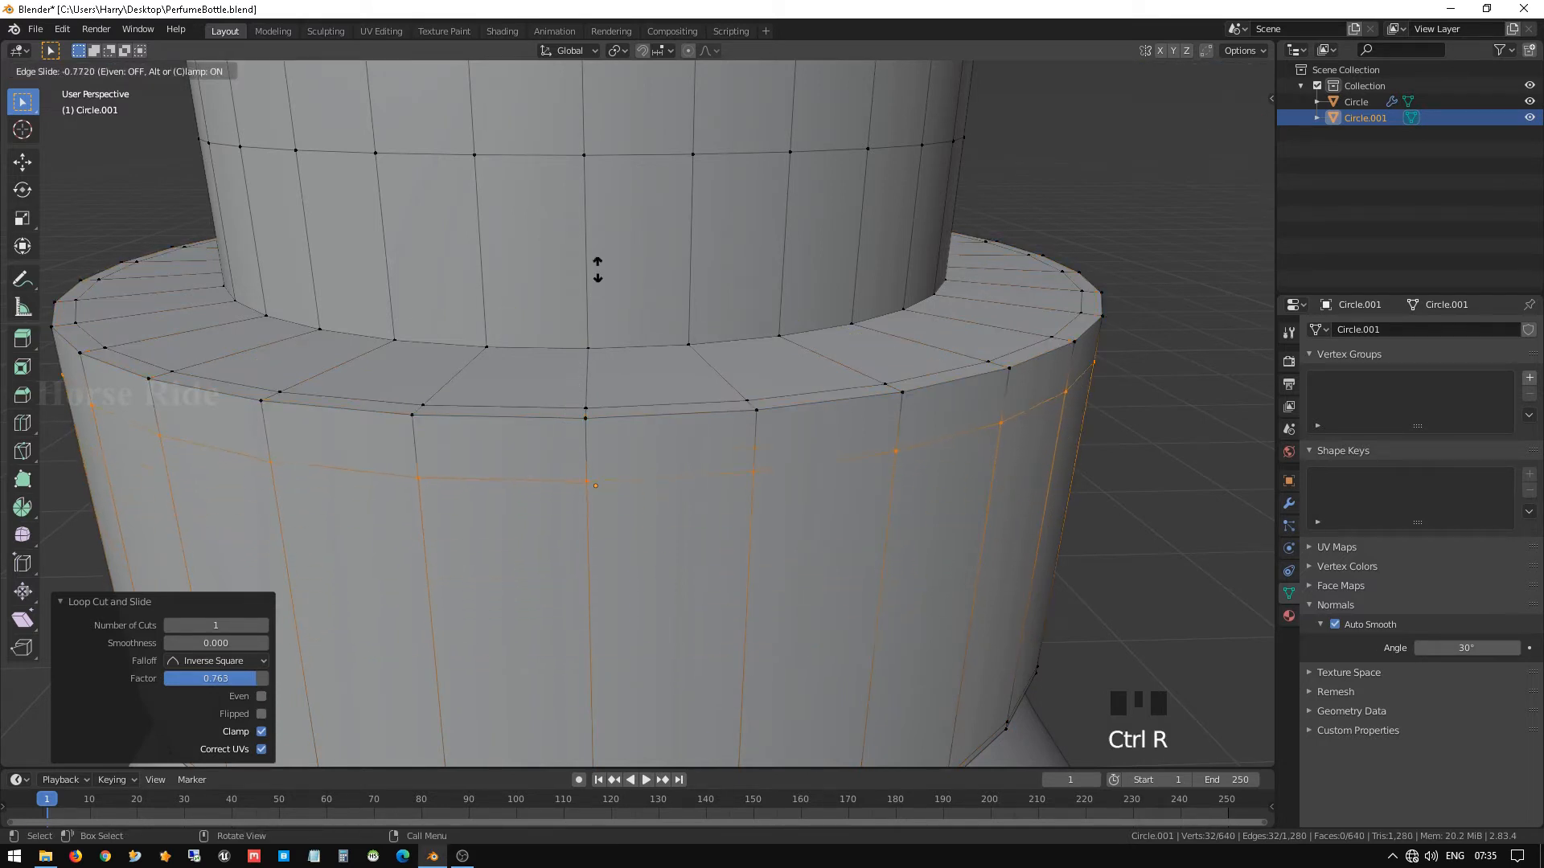
pyautogui.click(594, 235)
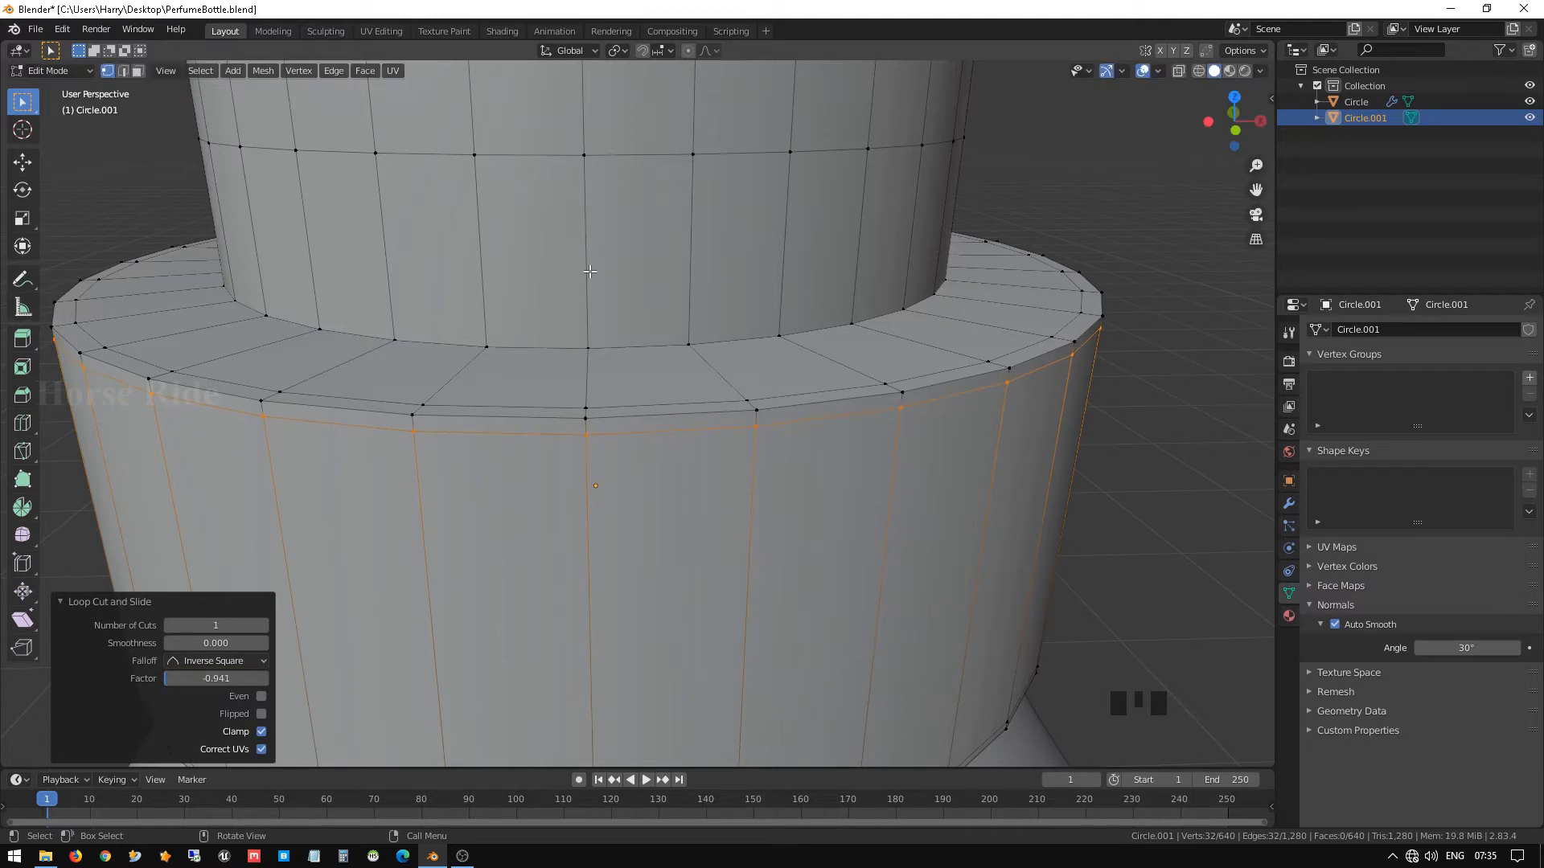
# Add a loop cut on the lowest tier's ledge close to the base of the second tier, and return to Object Mode.
pyautogui.hotkey('ctrl', 'r')
pyautogui.click(582, 354)
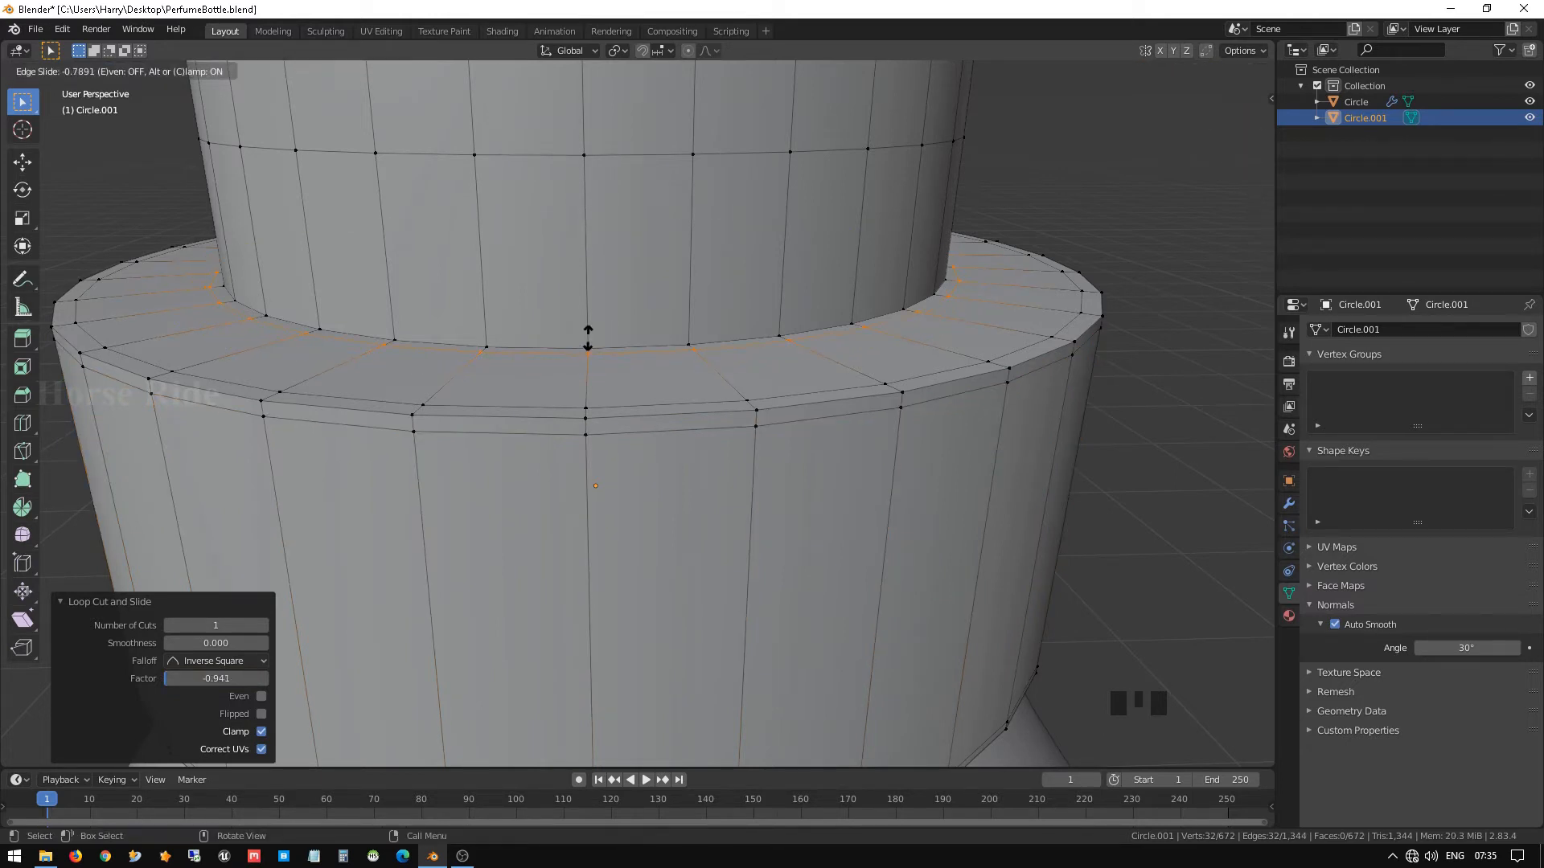
pyautogui.click(588, 337)
pyautogui.press('Tab')
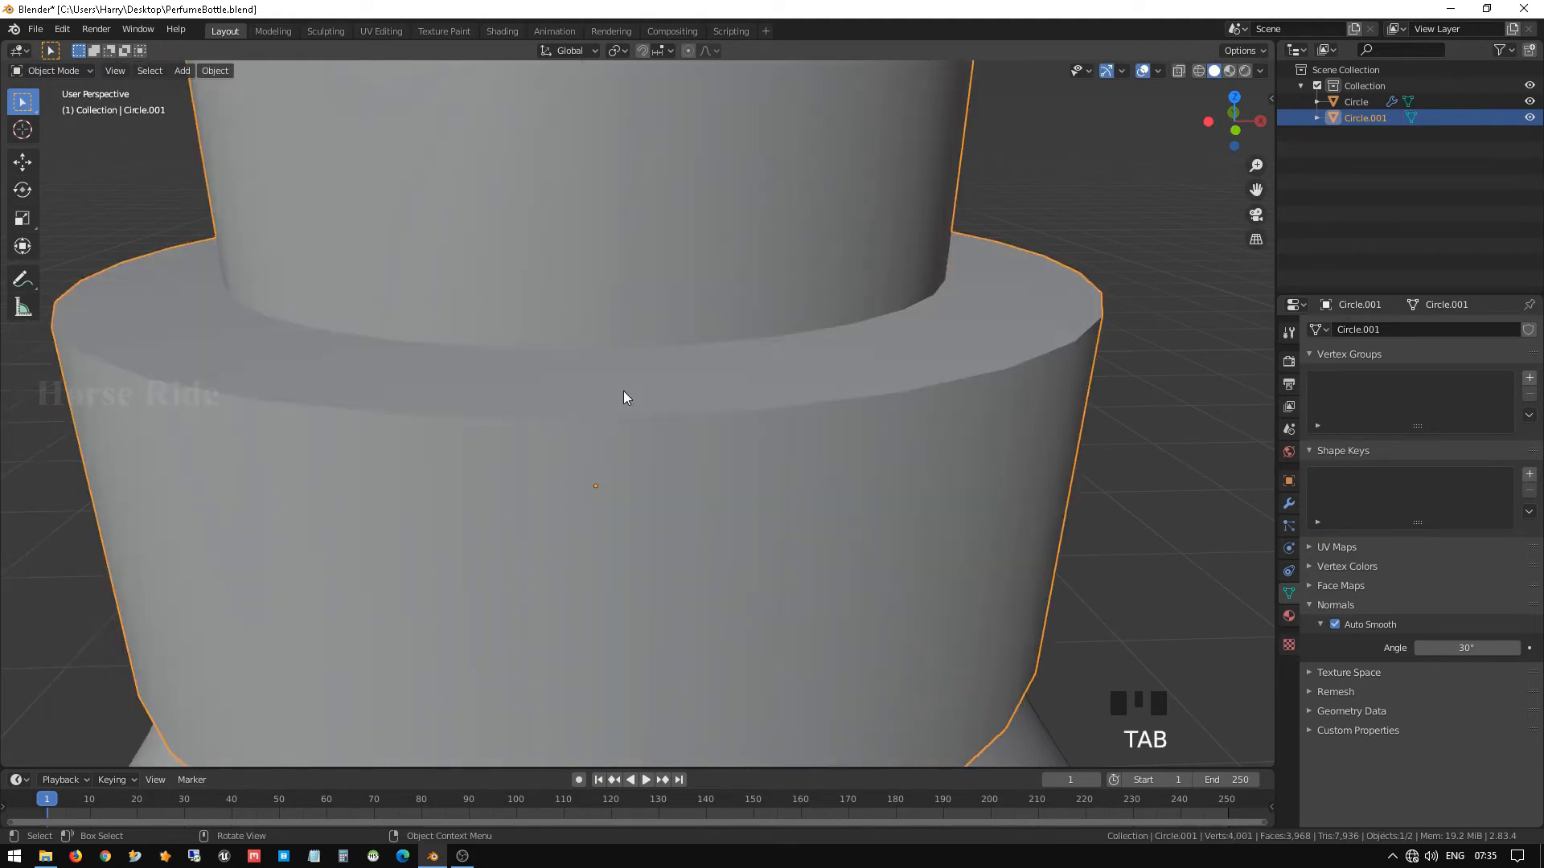
# Add a Subdivision Surface modifier to the stepped neck part.
pyautogui.scroll(-4, 631, 398)
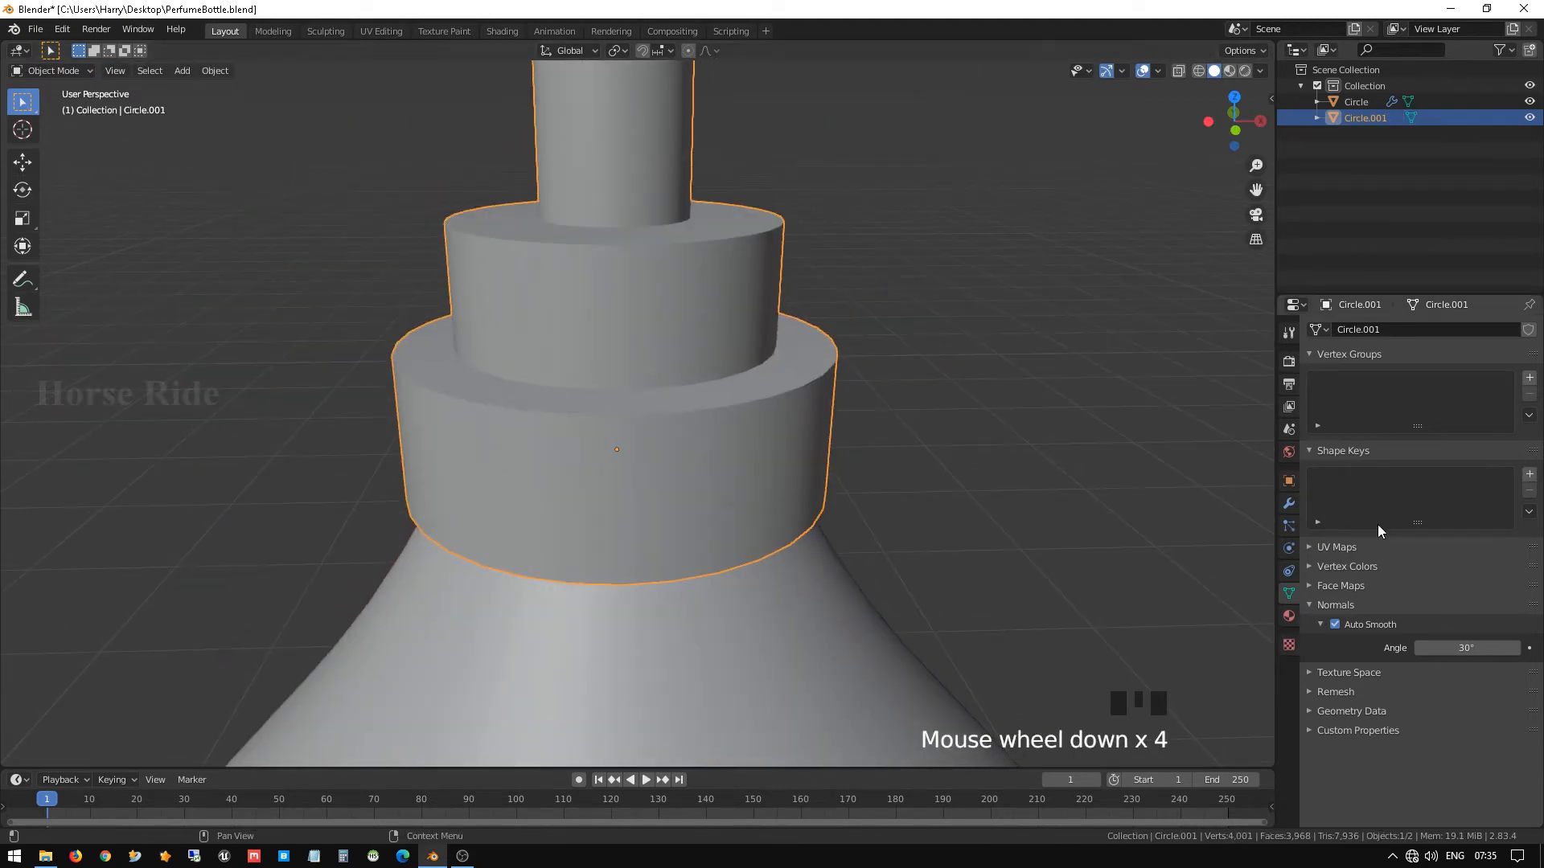
pyautogui.click(1289, 505)
pyautogui.click(1365, 329)
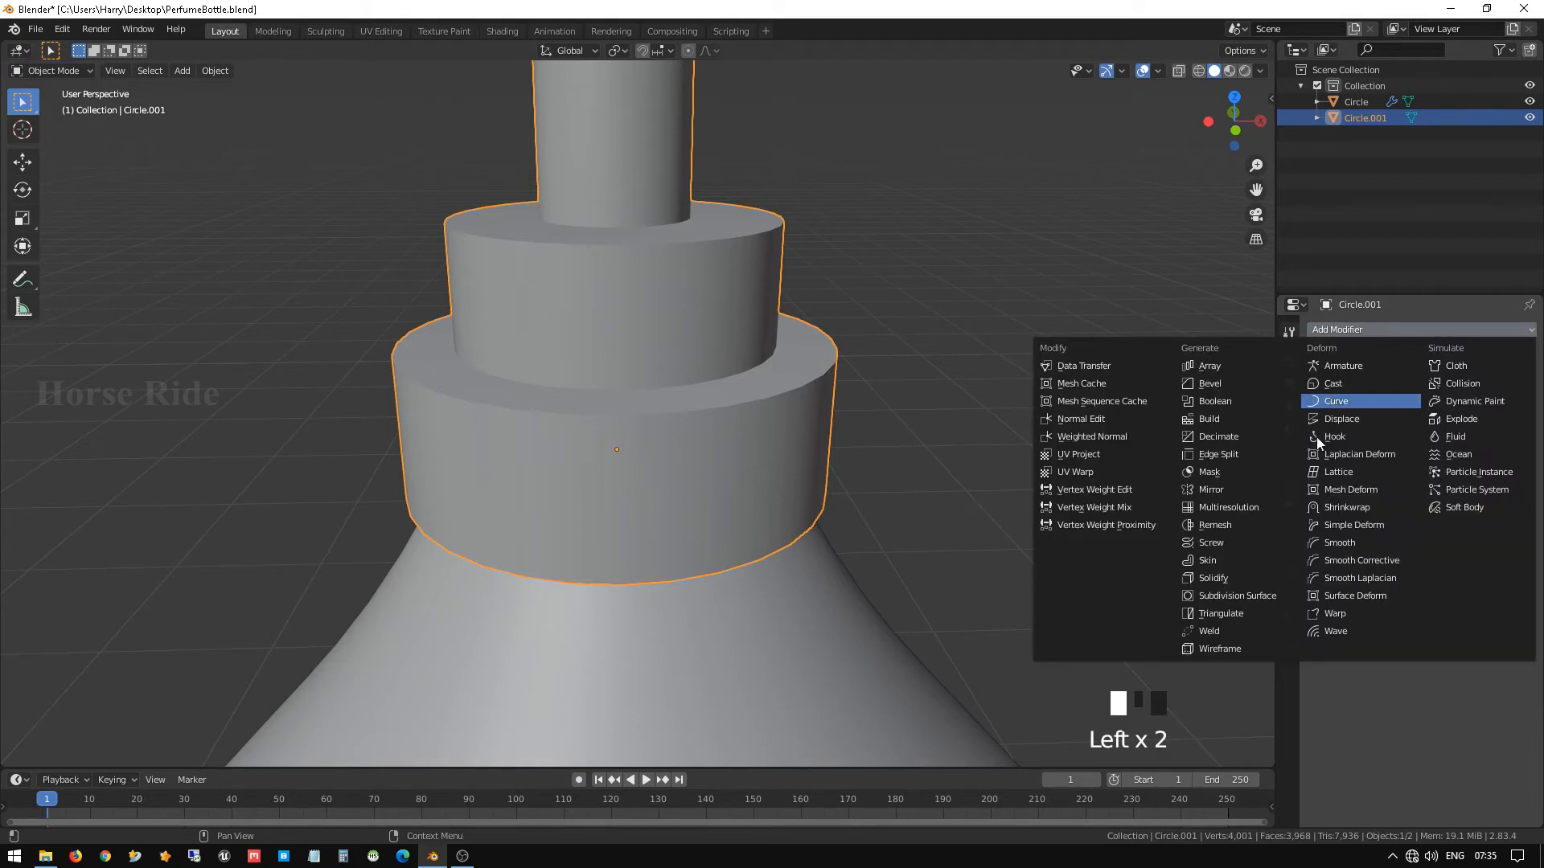
pyautogui.click(1242, 595)
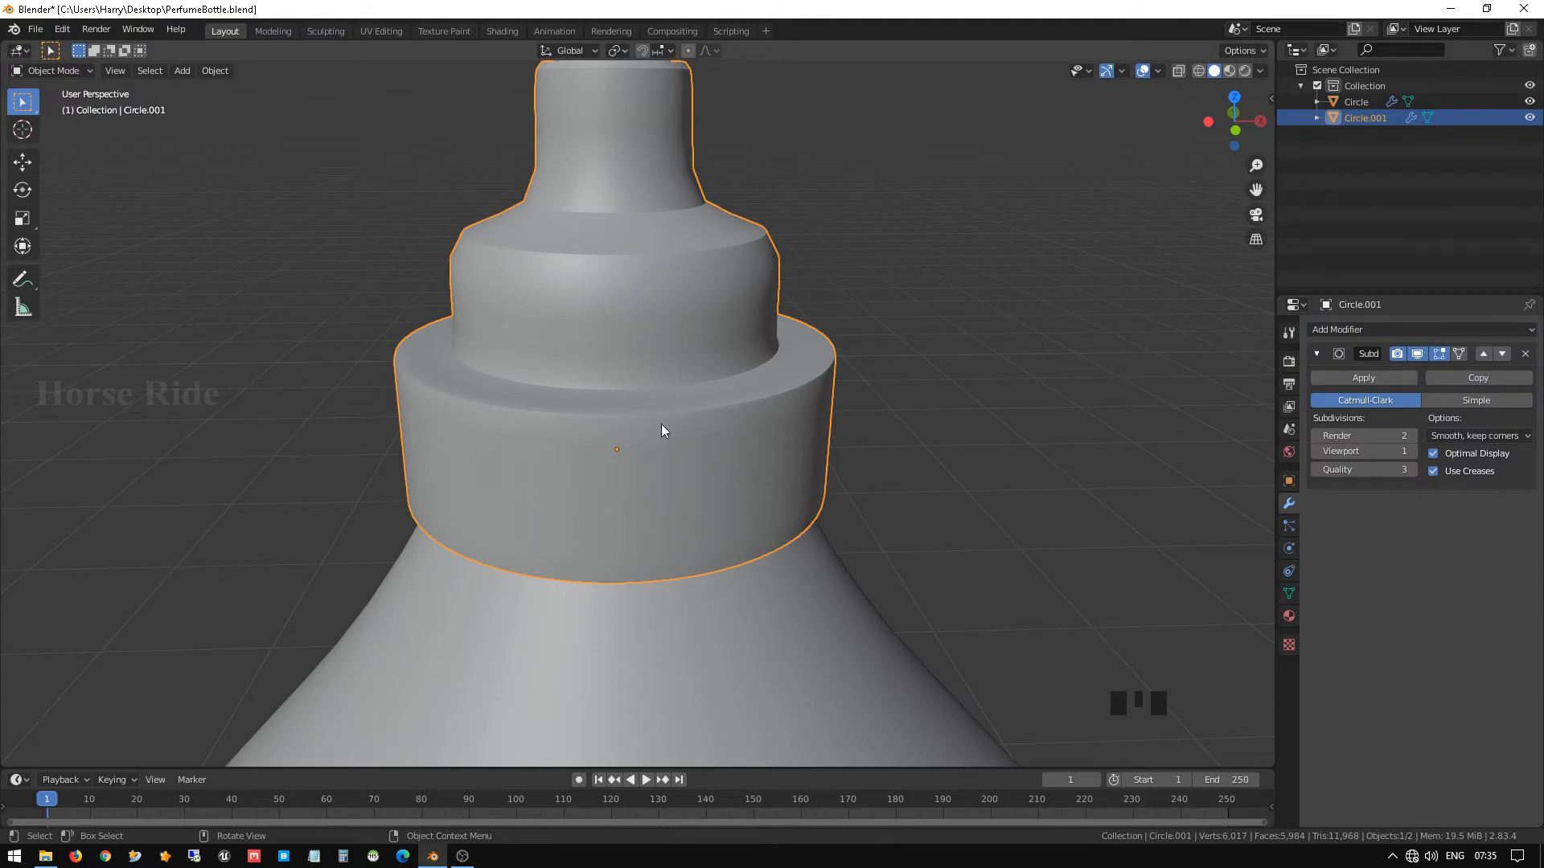
# In Edit Mode, move the outer edge loop just above the neck's bottom rim slightly along Z, and return to Object Mode.
pyautogui.scroll(3, 679, 450)
pyautogui.moveTo(692, 462)
pyautogui.mouseDown(button='middle')
pyautogui.moveTo(703, 431)
pyautogui.moveTo(704, 461)
pyautogui.moveTo(730, 464)
pyautogui.moveTo(745, 377)
pyautogui.moveTo(719, 306)
pyautogui.moveTo(713, 420)
pyautogui.moveTo(693, 462)
pyautogui.moveTo(685, 433)
pyautogui.mouseUp(button='middle')
pyautogui.scroll(2, 714, 378)
pyautogui.scroll(2, 713, 422)
pyautogui.scroll(-3, 689, 447)
pyautogui.press('Tab')
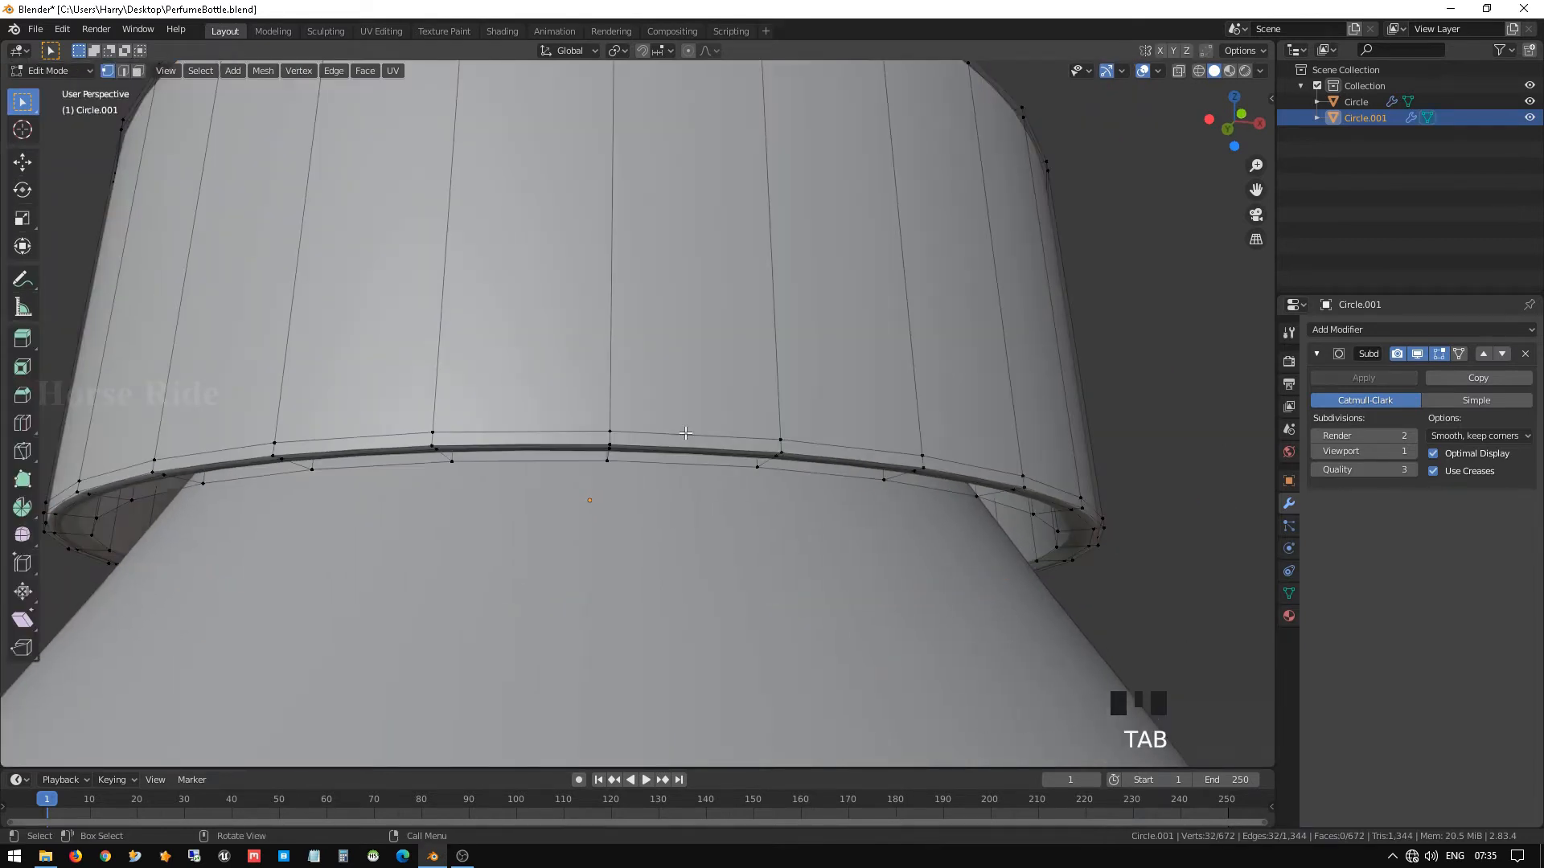
pyautogui.click(638, 427)
pyautogui.keyDown('alt'); pyautogui.click(639, 431); pyautogui.keyUp('alt')
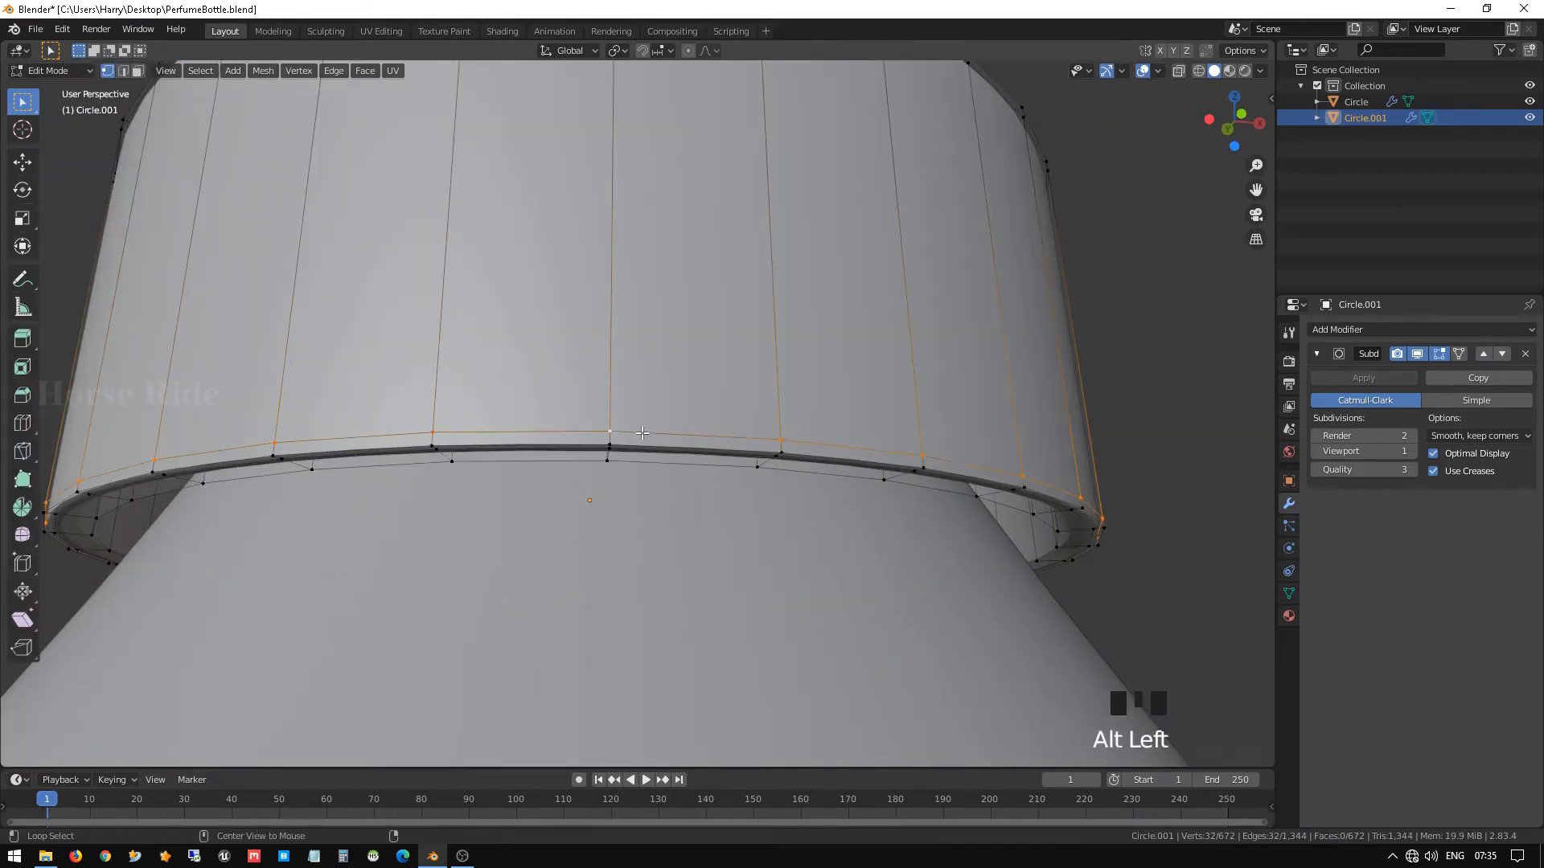
pyautogui.press('g')
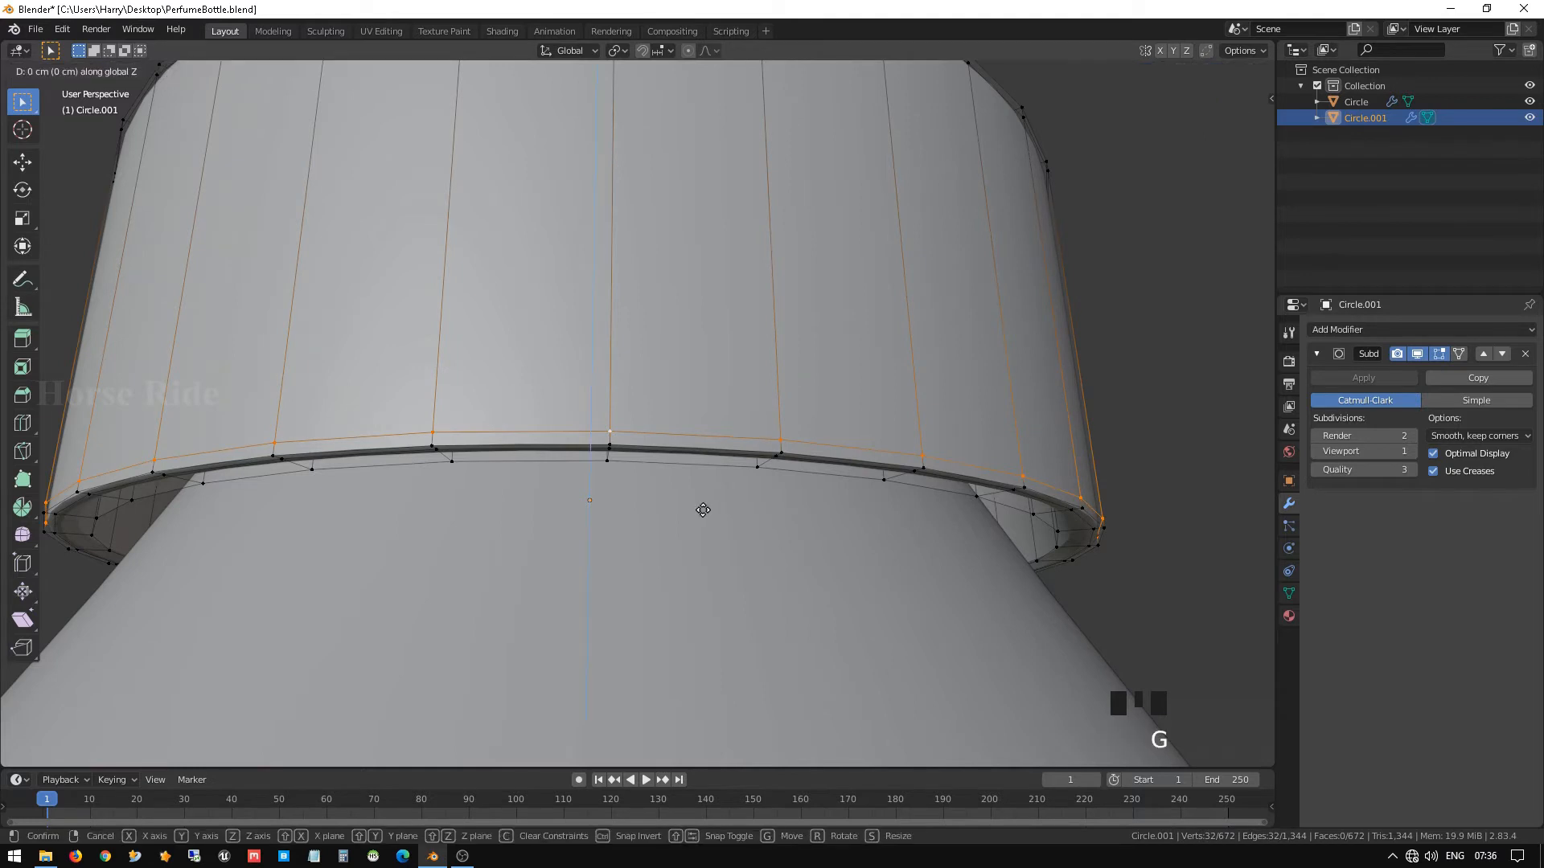
pyautogui.press('z')
pyautogui.click(708, 506)
pyautogui.press('Tab')
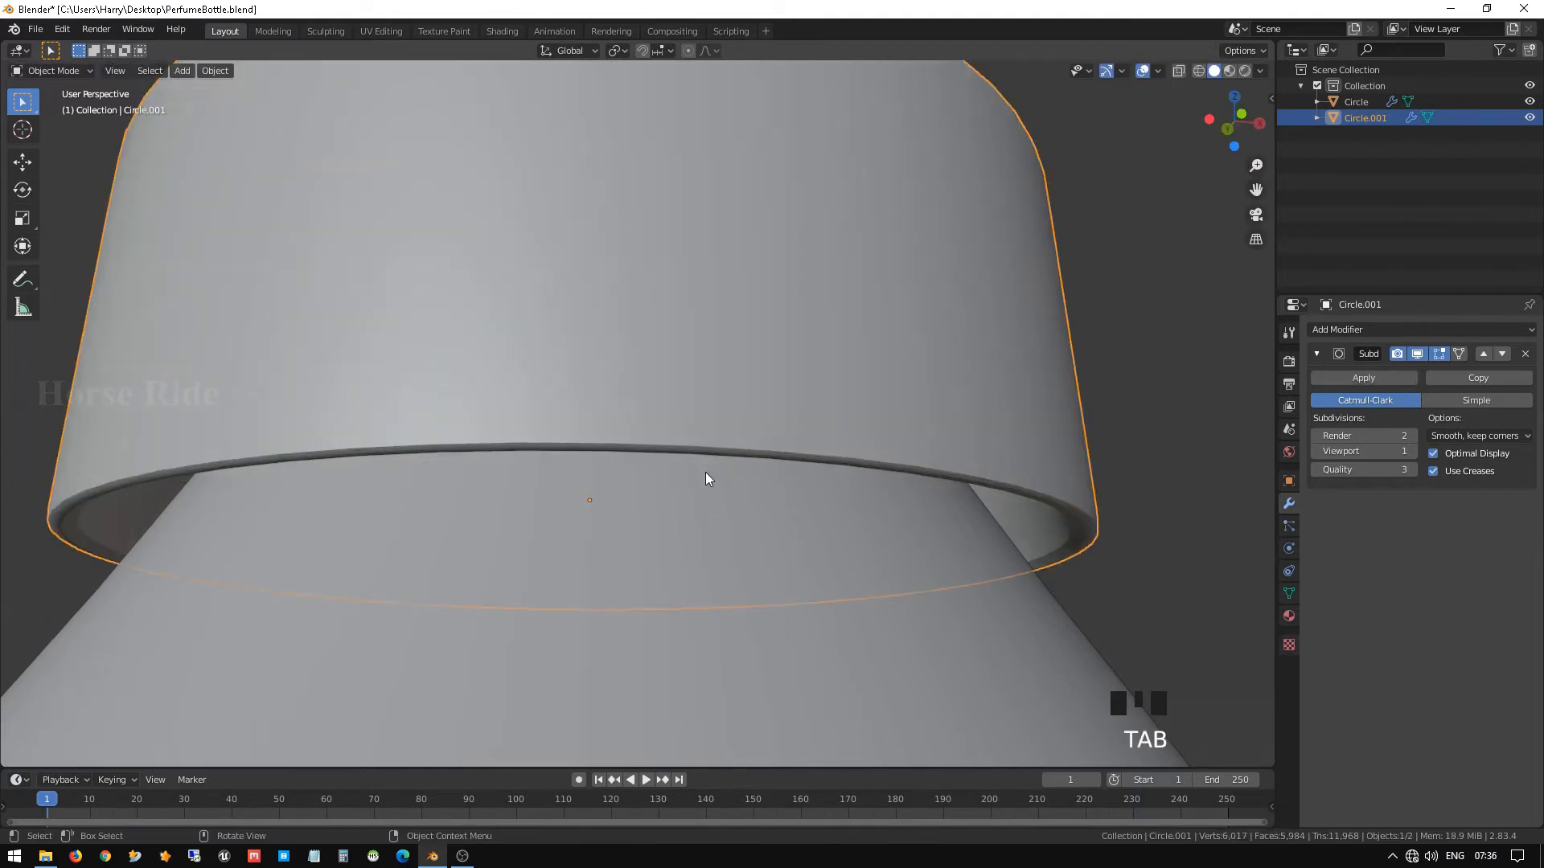
# In Edit Mode, scale the edge loop on the lowest tier's ledge, just inside its outer edge, to 0.959.
pyautogui.moveTo(698, 457)
pyautogui.mouseDown(button='middle')
pyautogui.moveTo(685, 451)
pyautogui.moveTo(706, 541)
pyautogui.moveTo(698, 429)
pyautogui.mouseUp(button='middle')
pyautogui.scroll(-1, 693, 450)
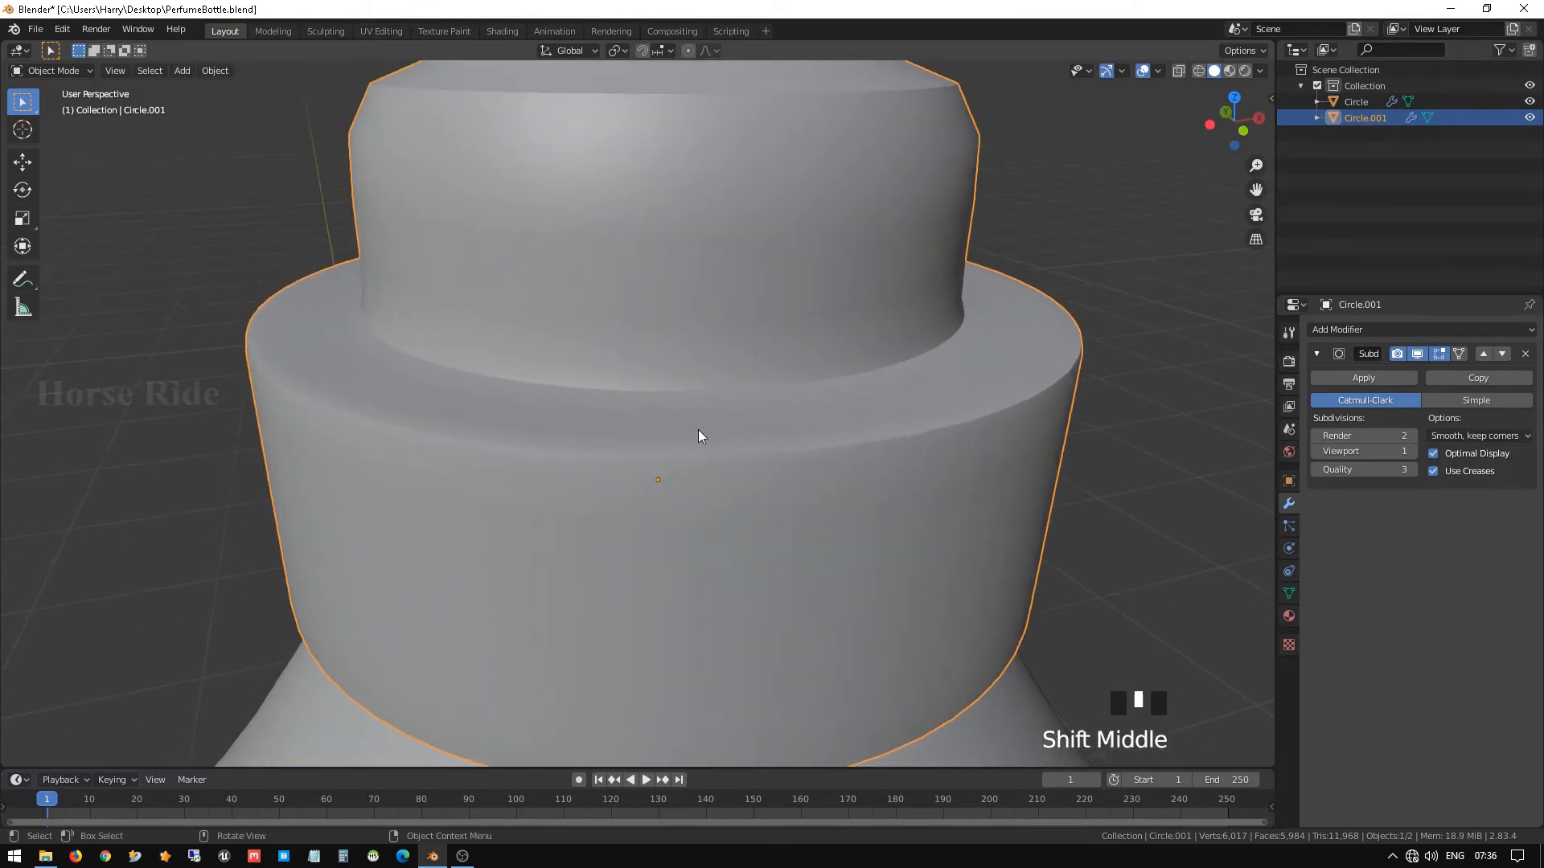
pyautogui.press('Tab')
pyautogui.scroll(1, 712, 444)
pyautogui.click(694, 455)
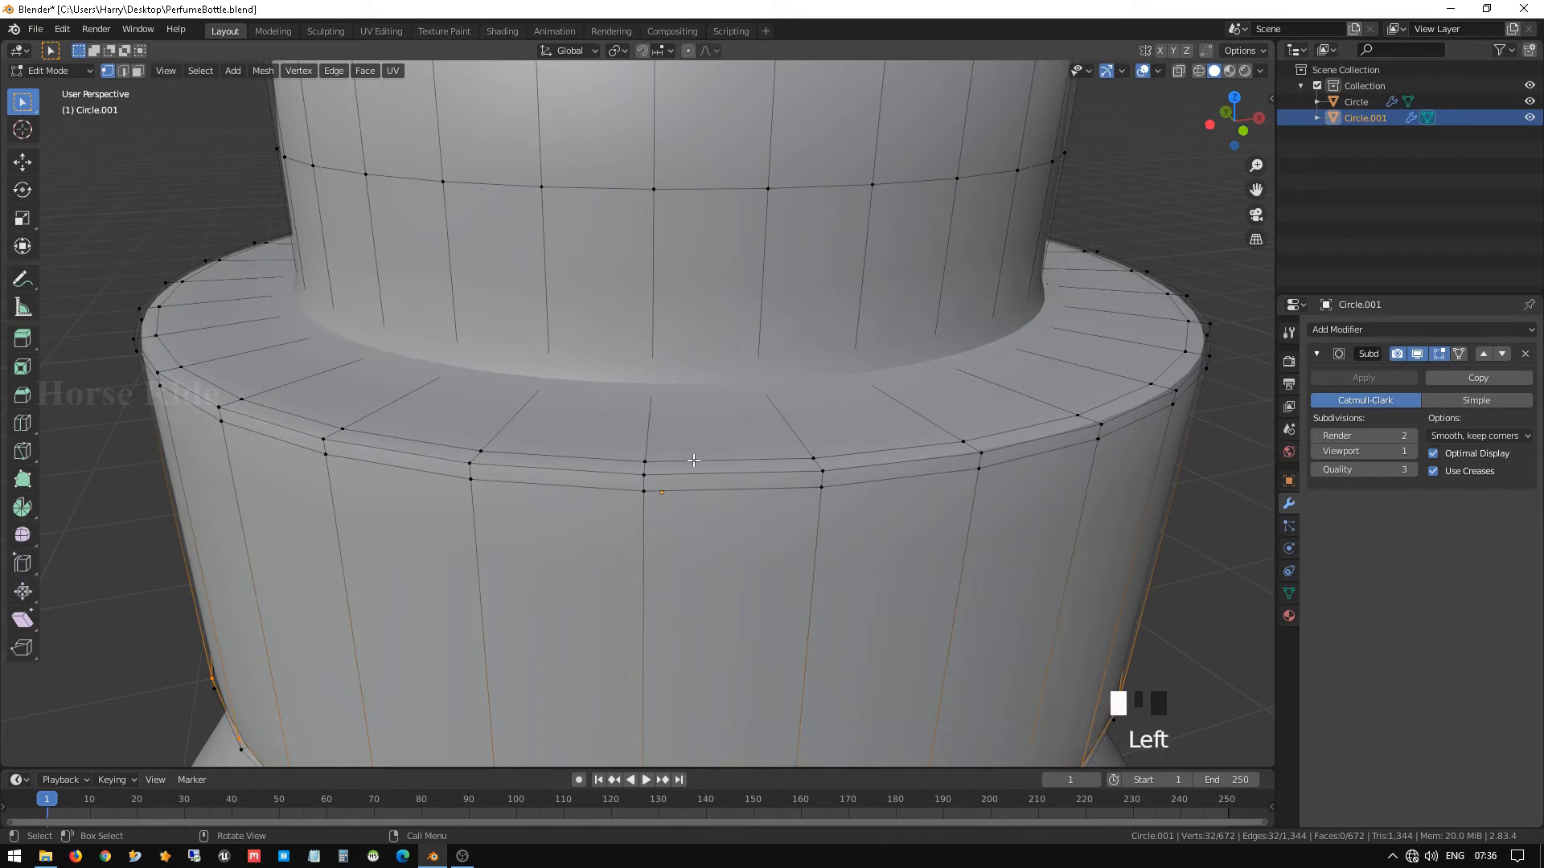
pyautogui.keyDown('alt'); pyautogui.click(693, 460); pyautogui.keyUp('alt')
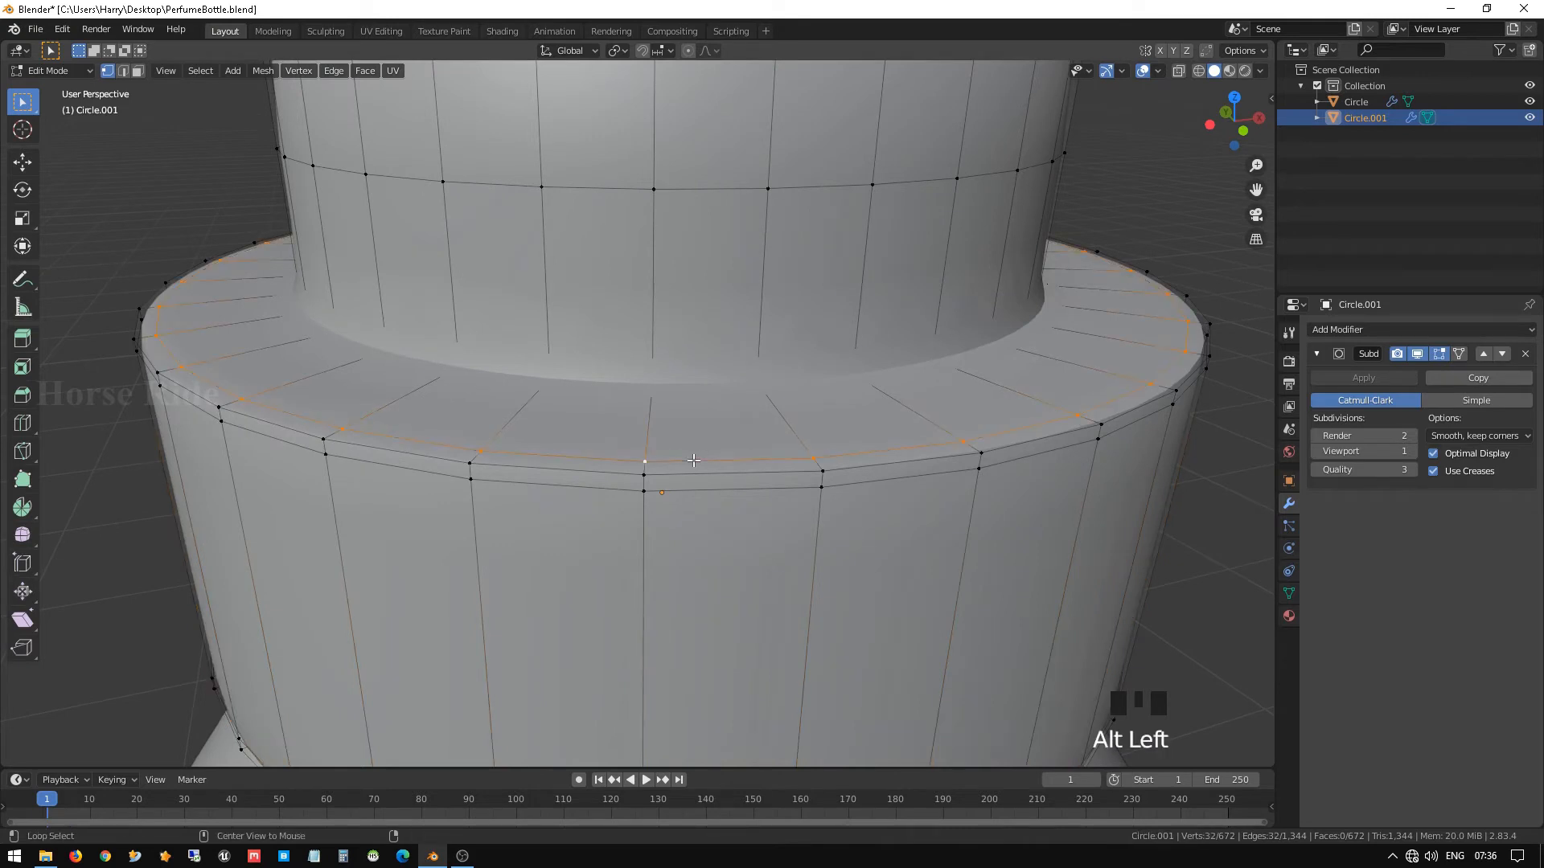
pyautogui.press('s')
pyautogui.rightClick(765, 558)
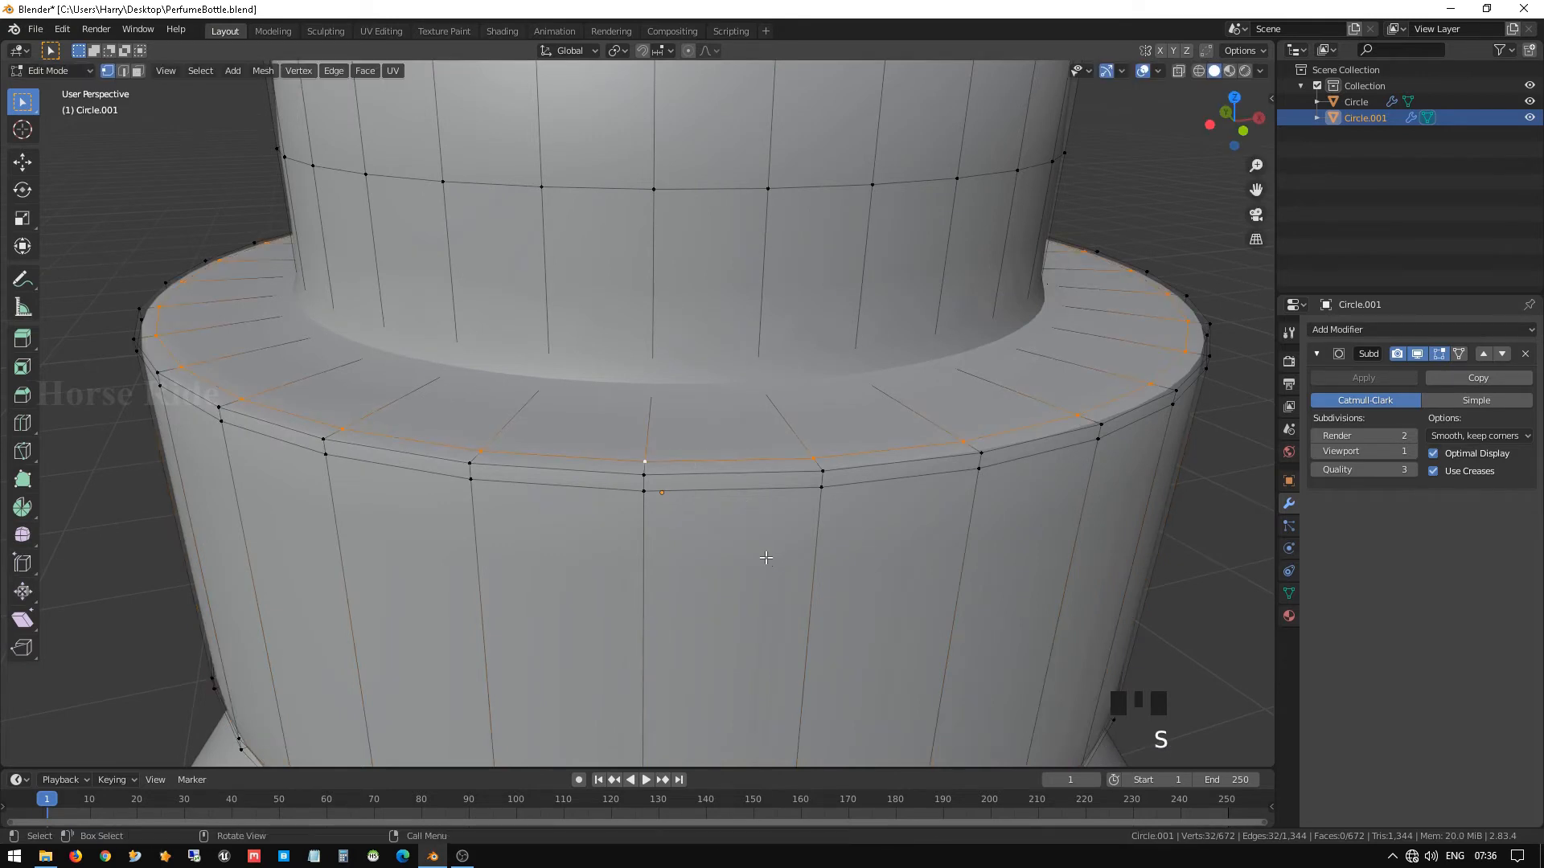
pyautogui.press('s')
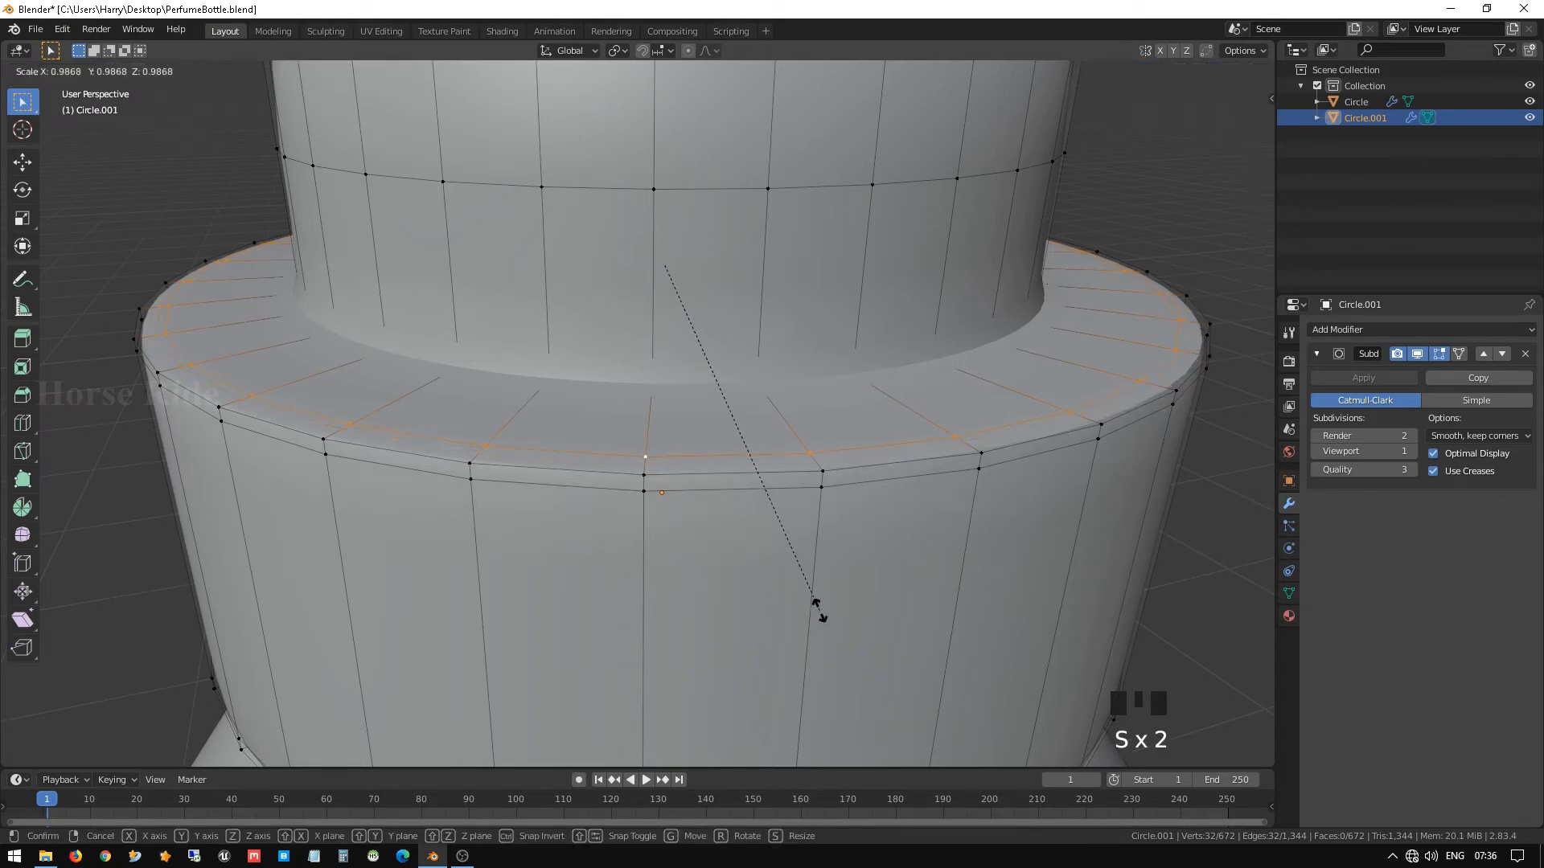
pyautogui.click(816, 599)
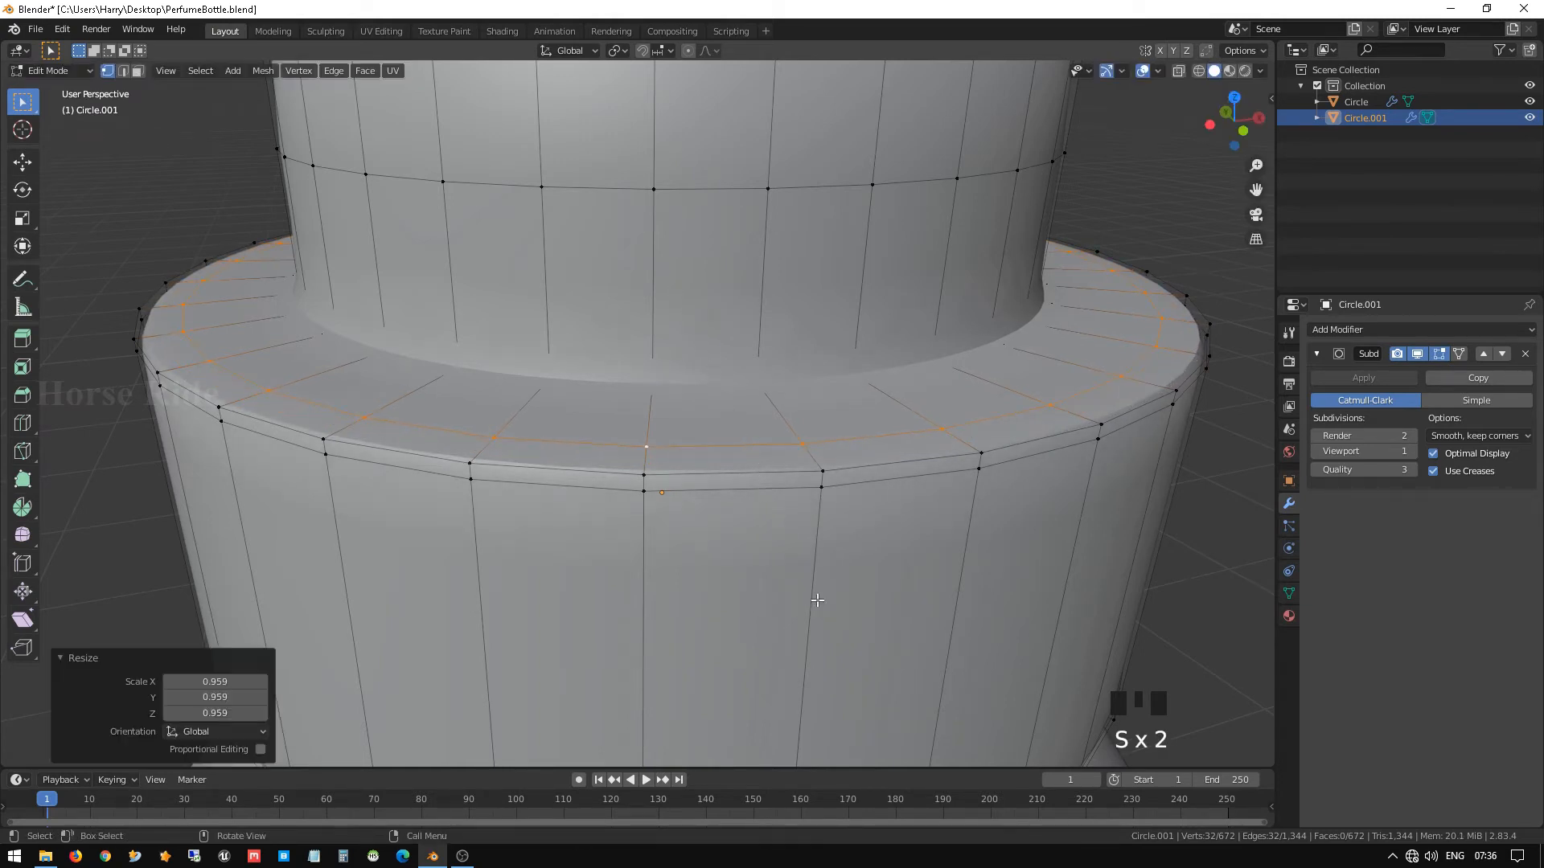
pyautogui.press('Tab')
pyautogui.press('Tab')
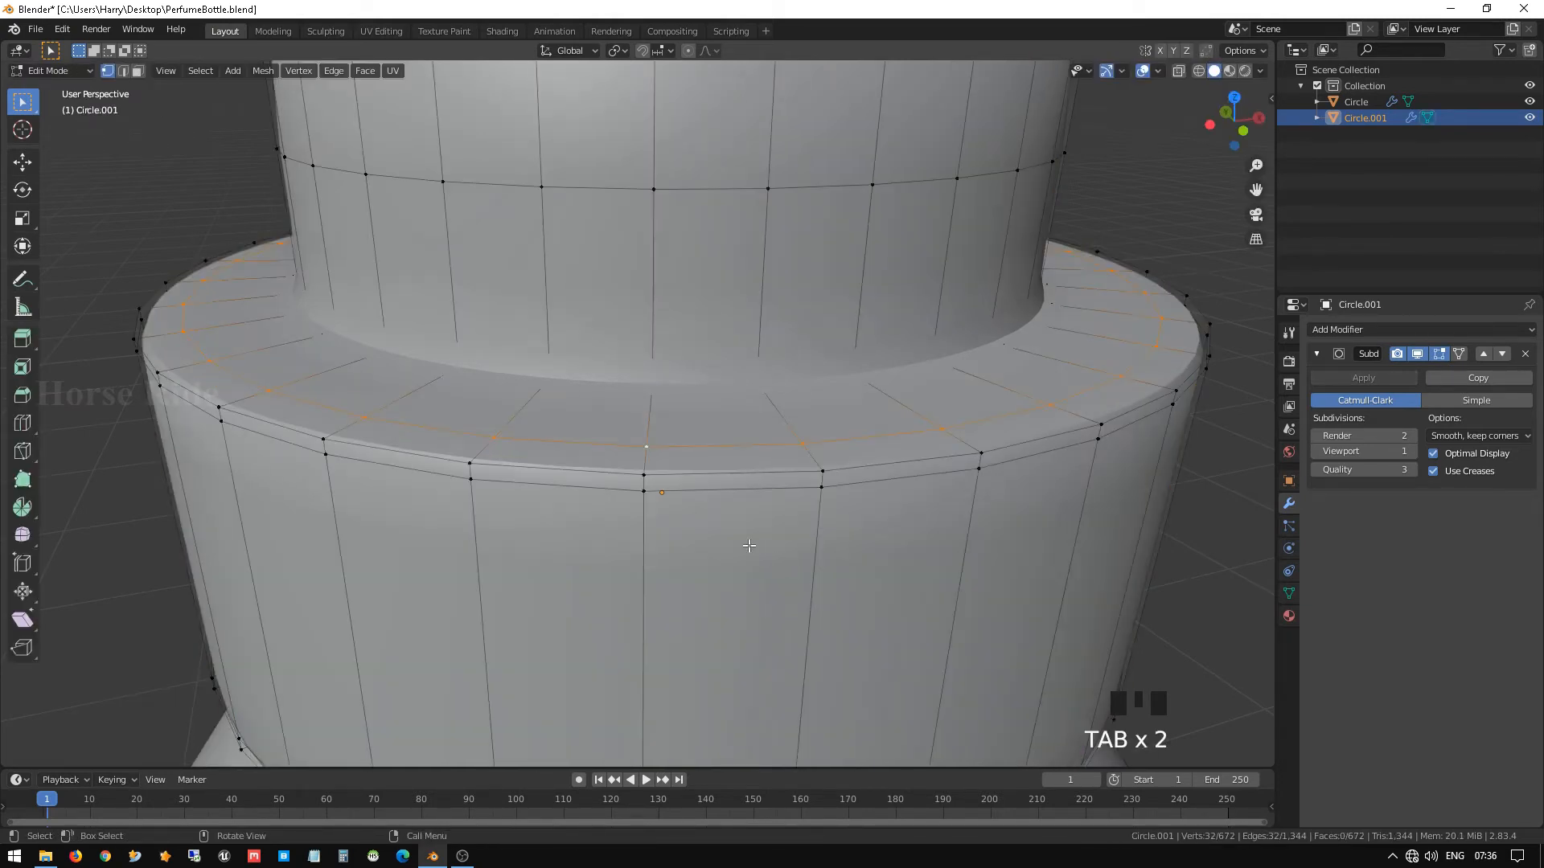
# Move the edge loop just below the lowest tier's upper outer edge slightly down along Z, and return to Object Mode.
pyautogui.click(684, 487)
pyautogui.keyDown('alt'); pyautogui.click(684, 487); pyautogui.keyUp('alt')
pyautogui.press('g')
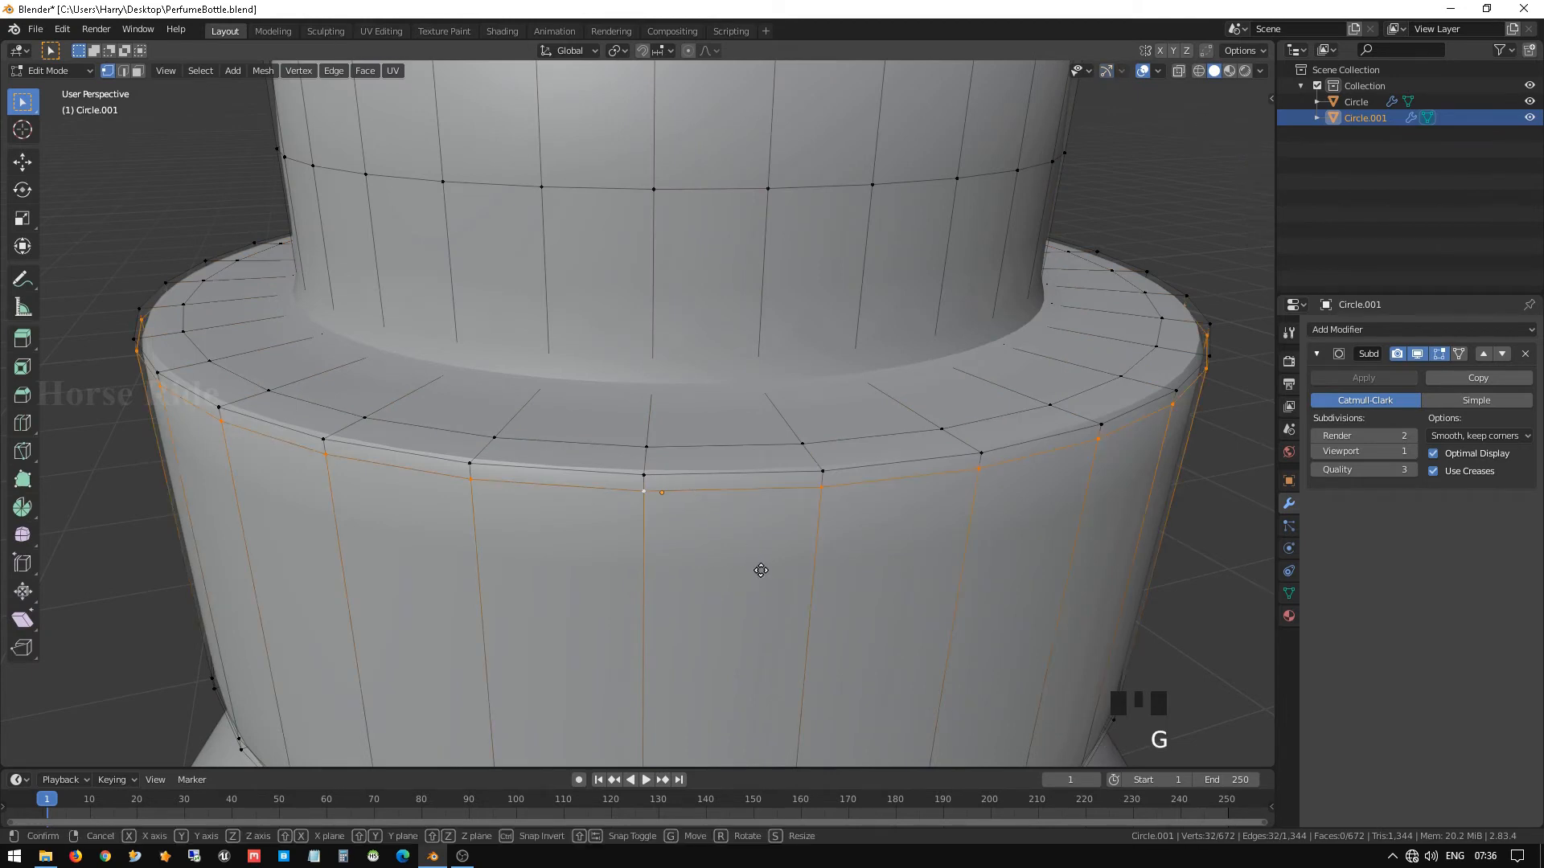
pyautogui.press('z')
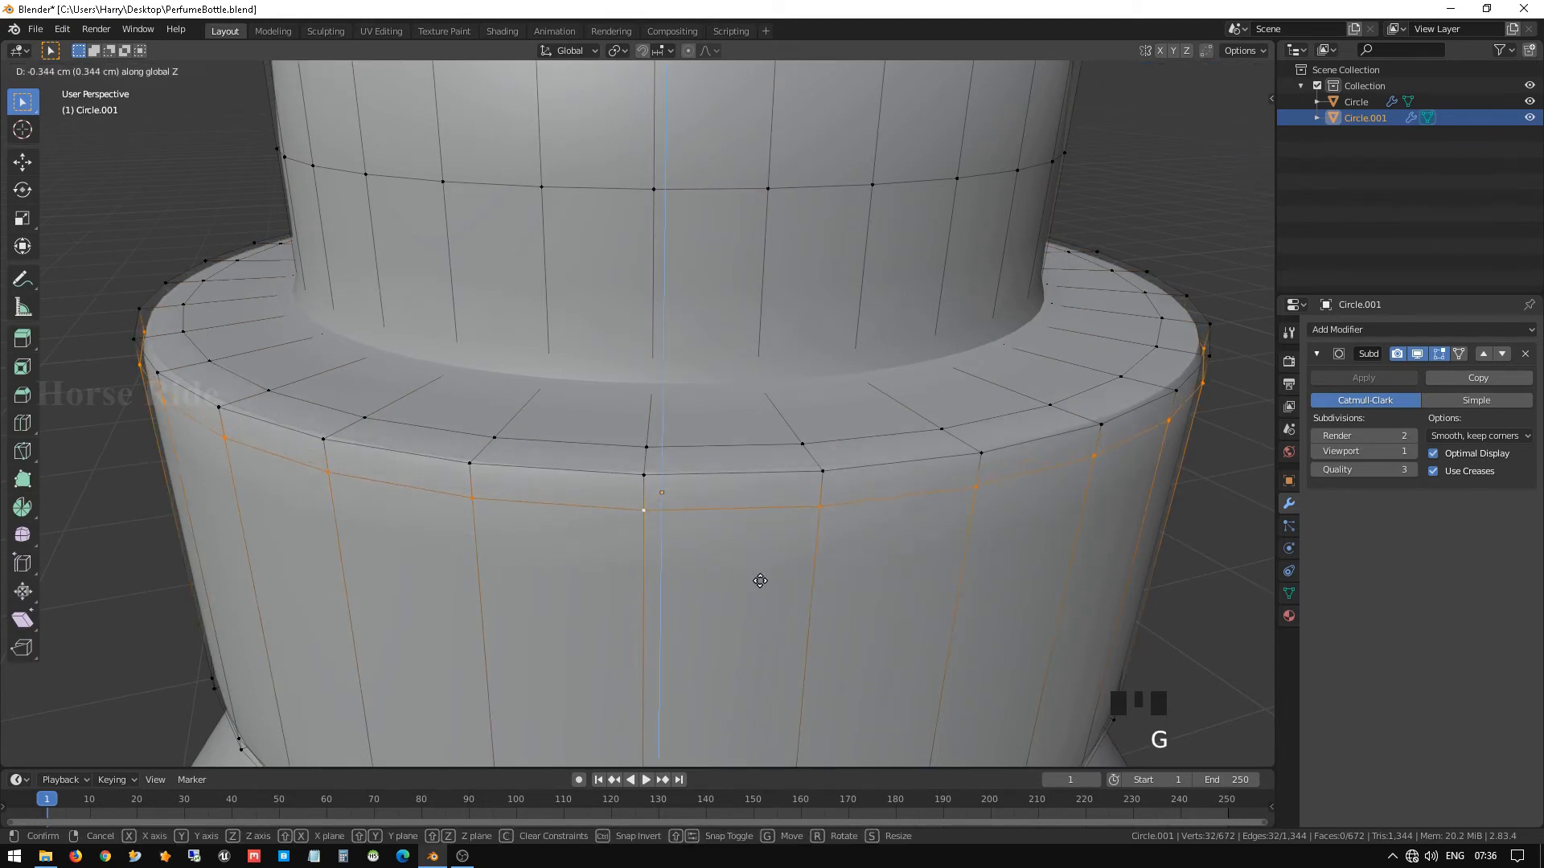
pyautogui.click(760, 581)
pyautogui.press('Tab')
pyautogui.press('Tab')
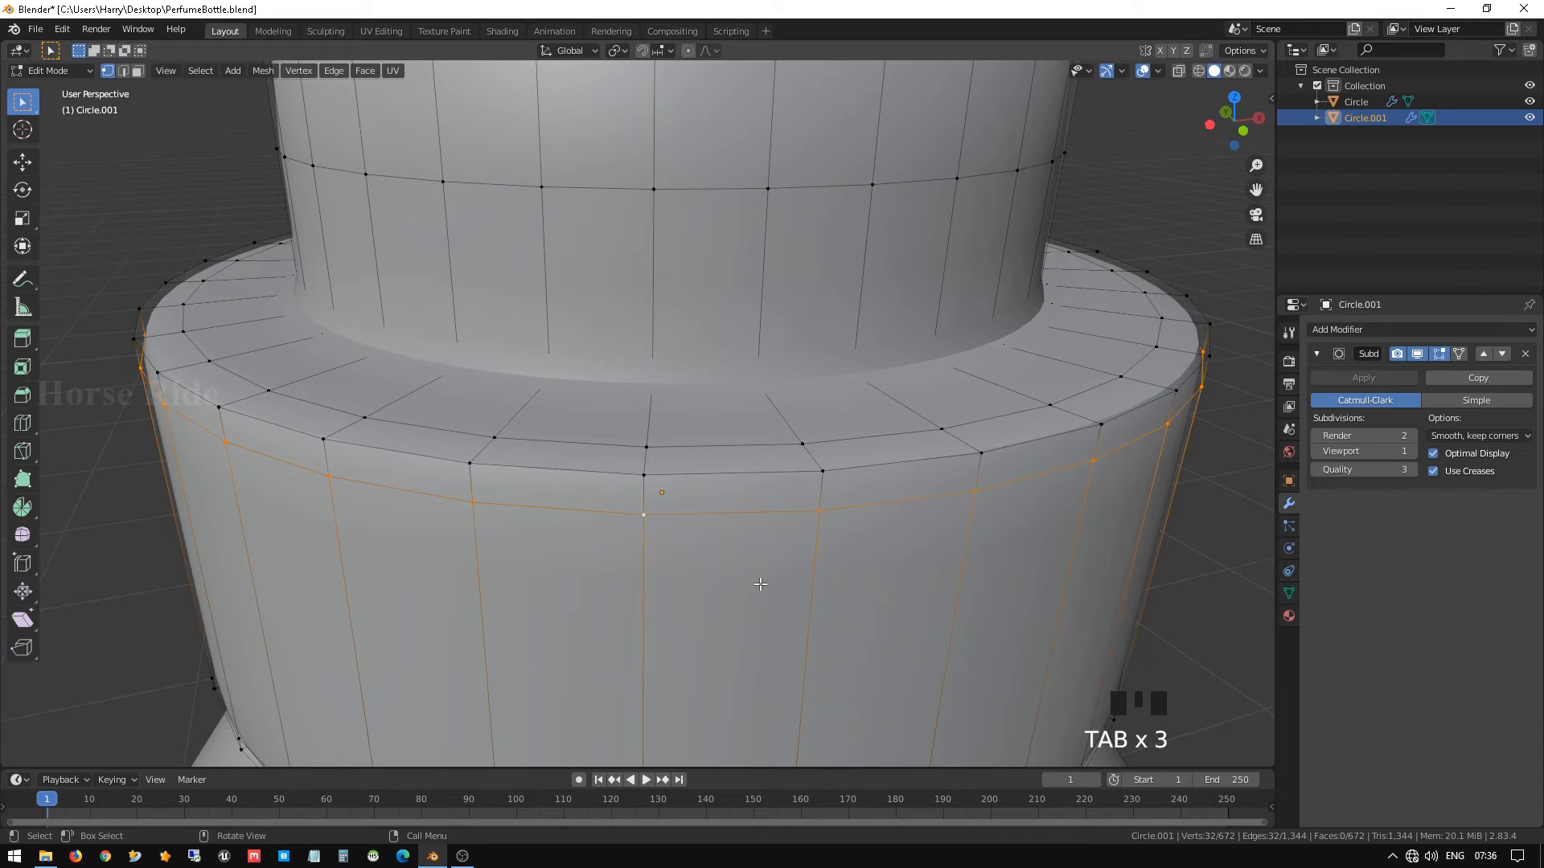
pyautogui.press('Tab')
pyautogui.moveTo(789, 558); pyautogui.dragTo(1023, 568, button='middle')
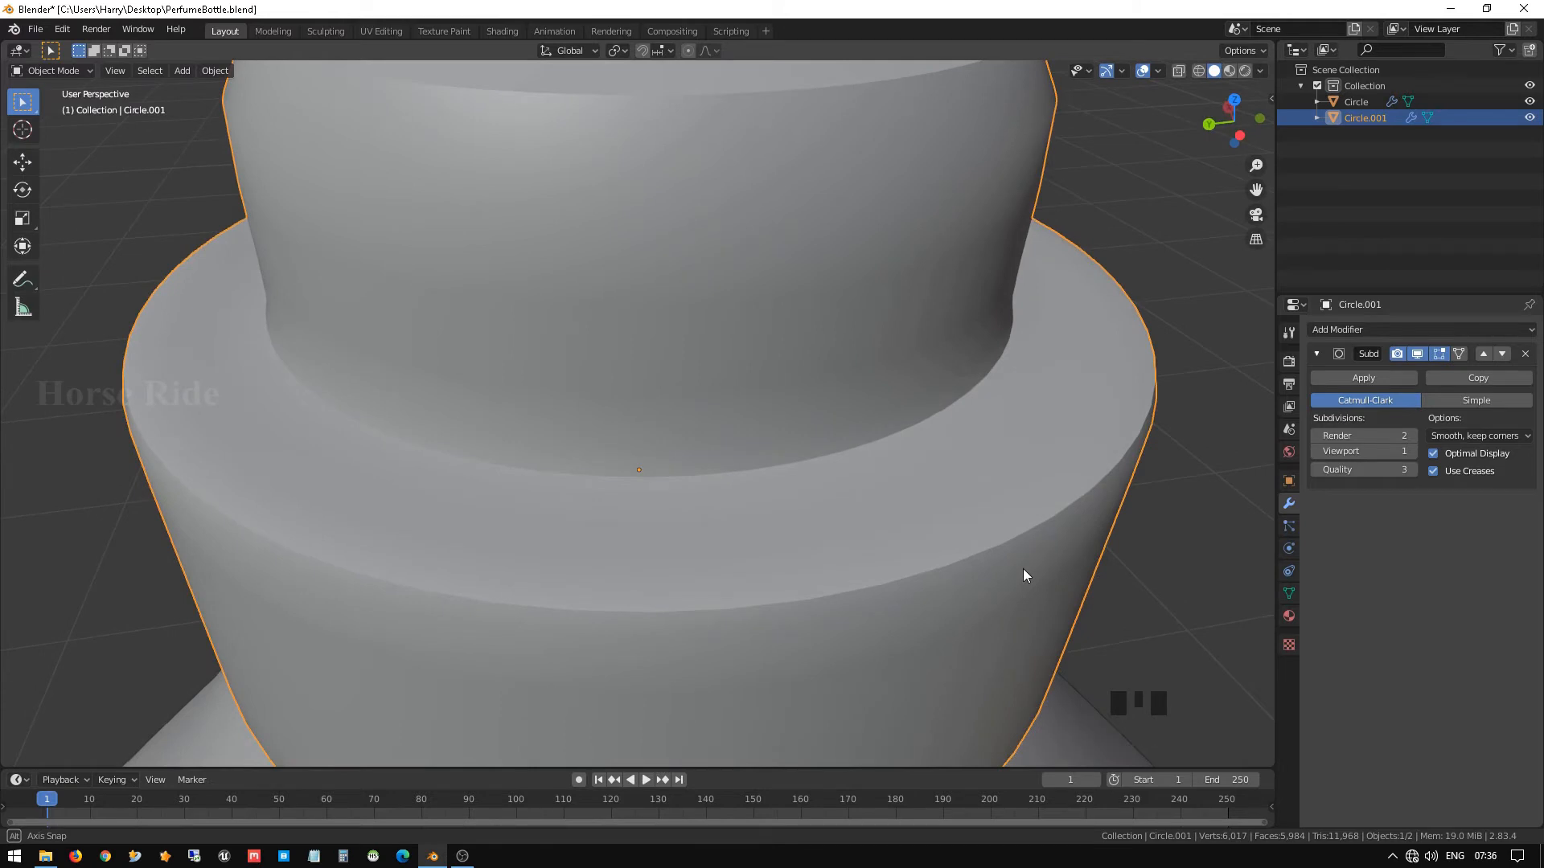
pyautogui.moveTo(929, 518); pyautogui.dragTo(872, 510, button='middle')
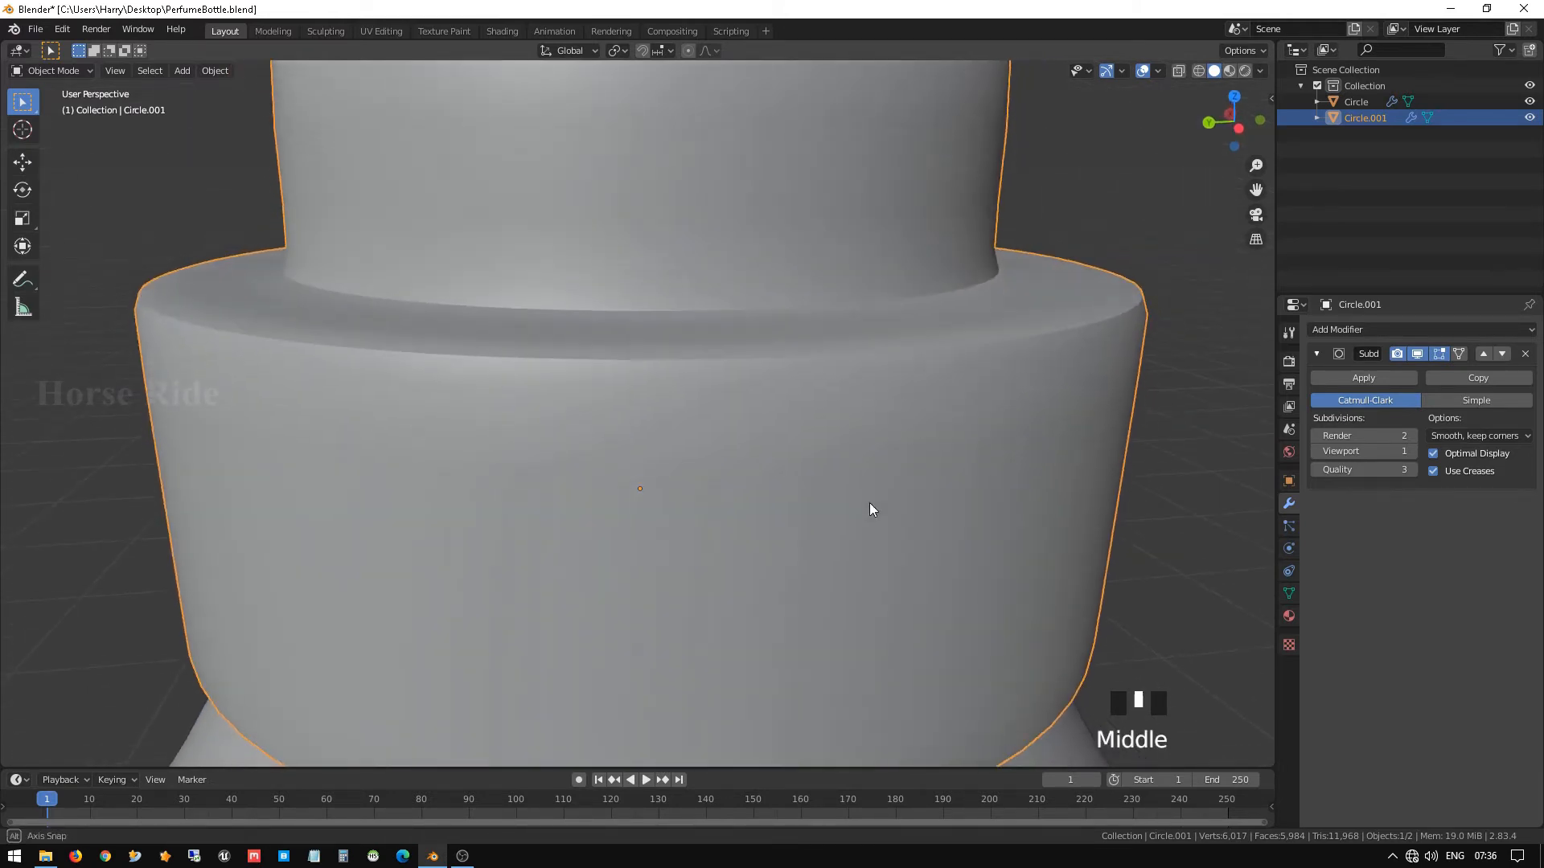
# Set the neck's Subdivision Surface levels to 3 for both Viewport and Render.
pyautogui.click(1414, 452)
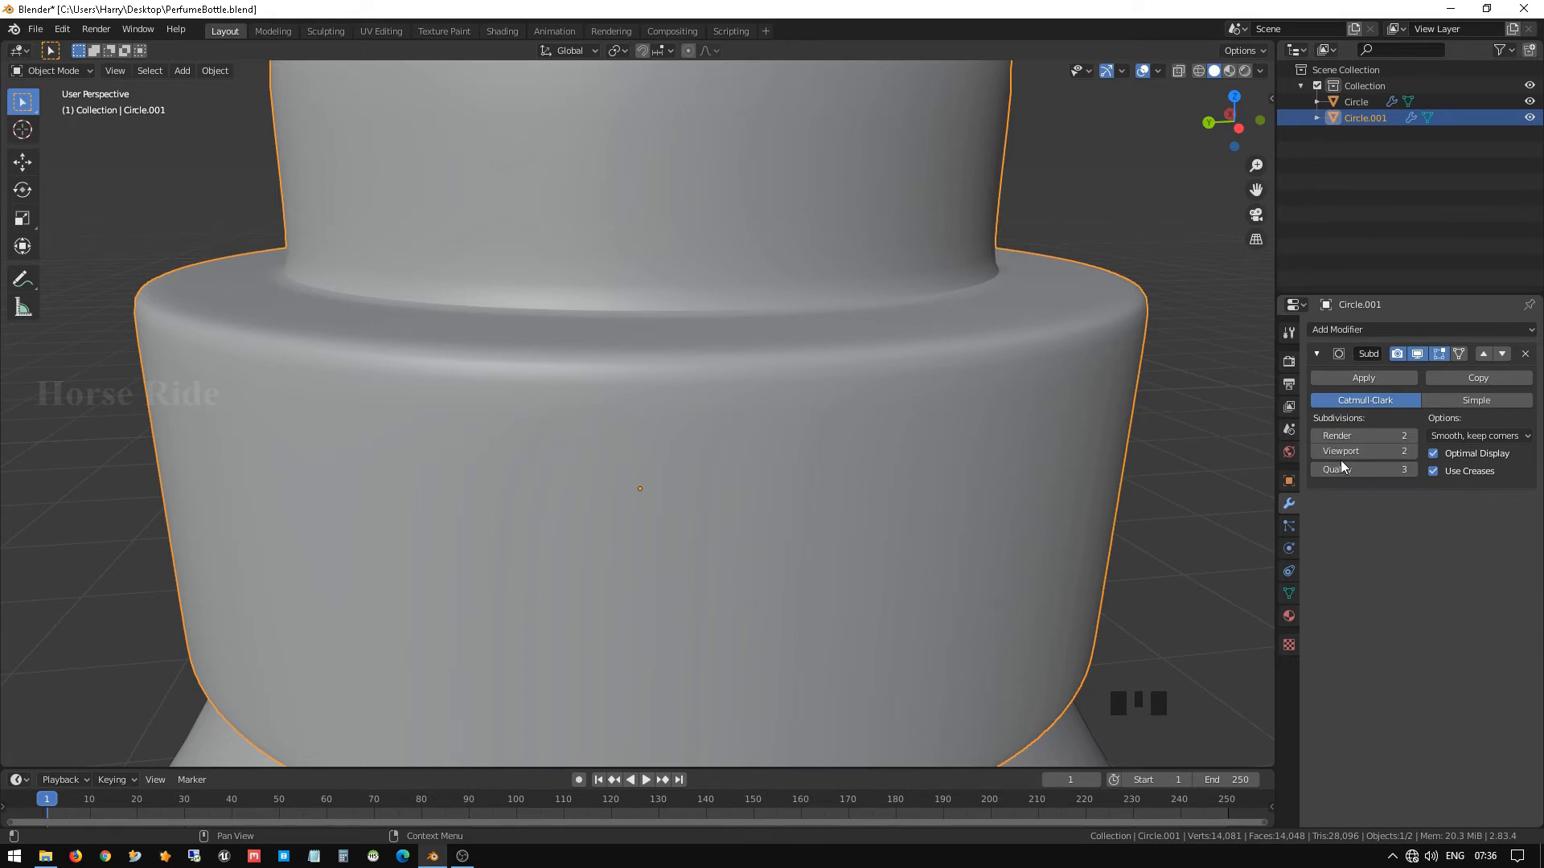
pyautogui.scroll(-1, 804, 414)
pyautogui.moveTo(732, 474); pyautogui.dragTo(796, 437, button='middle')
pyautogui.scroll(2, 727, 482)
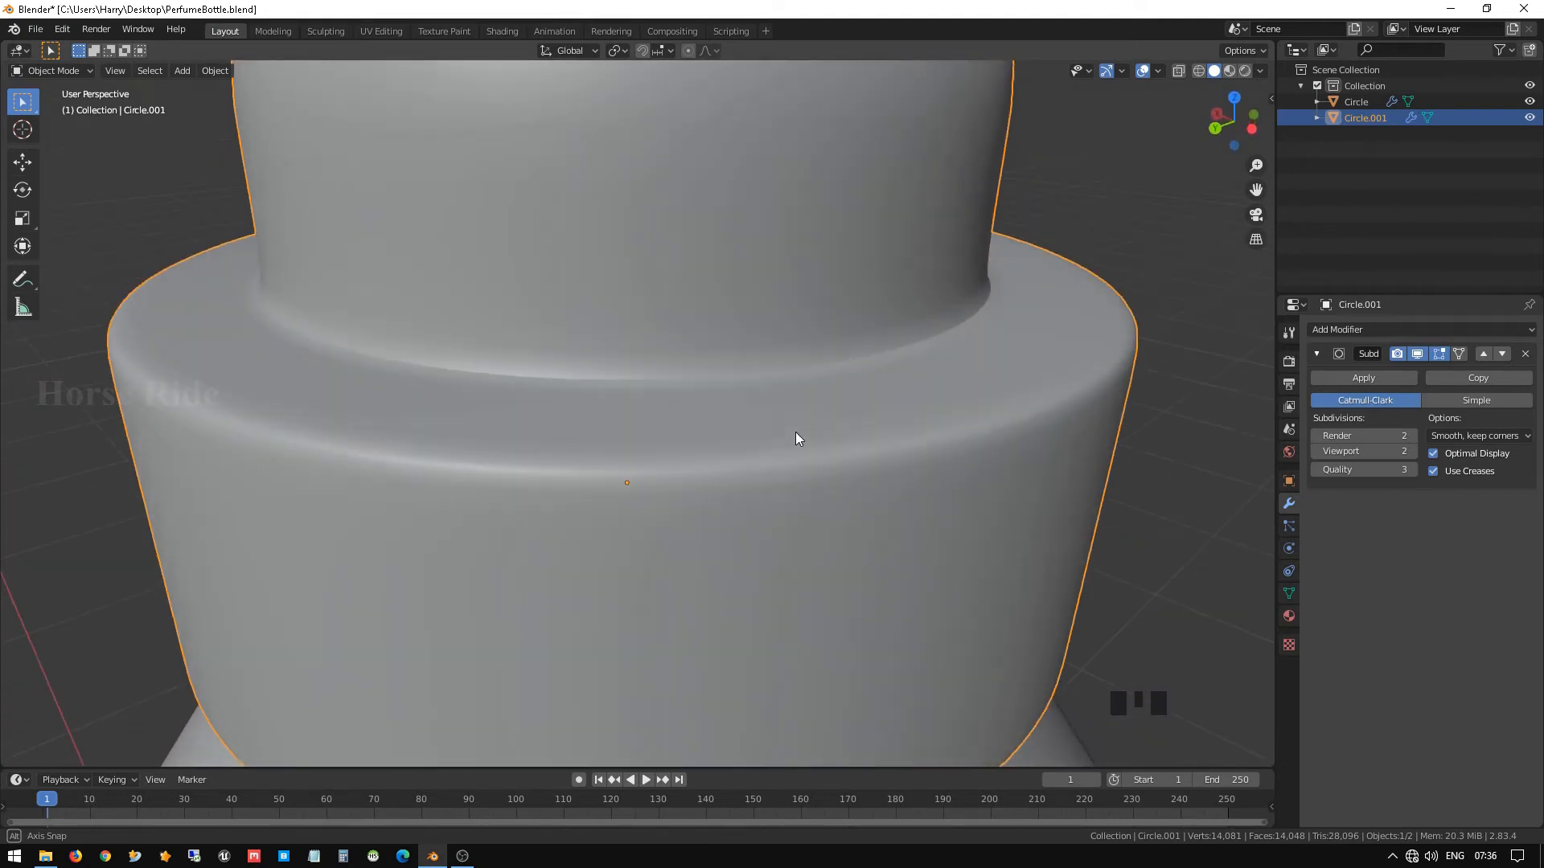
pyautogui.click(1414, 451)
pyautogui.click(1416, 436)
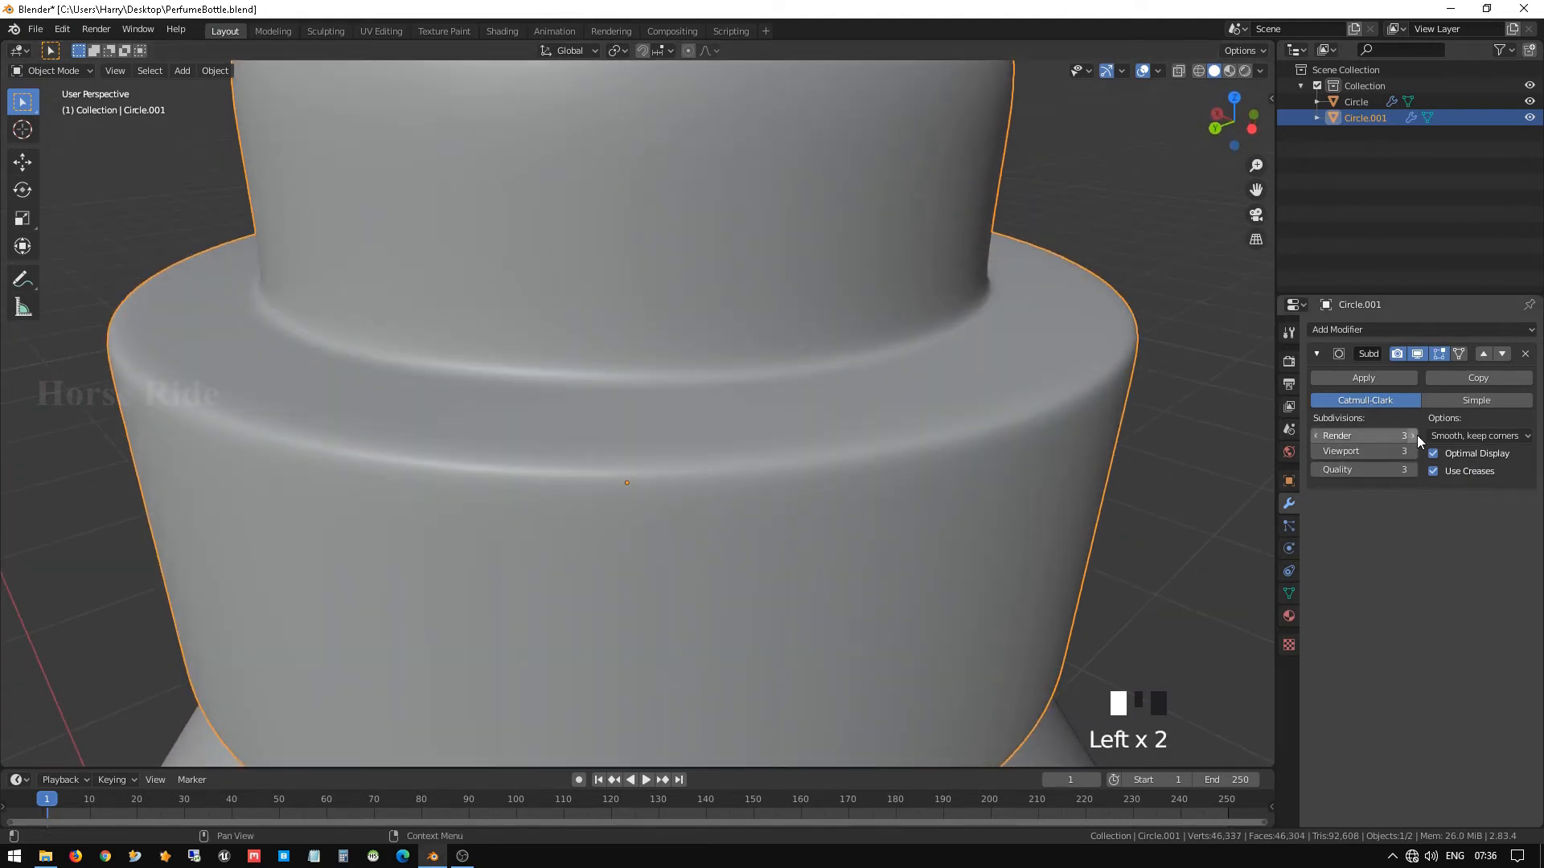
pyautogui.scroll(-2, 533, 451)
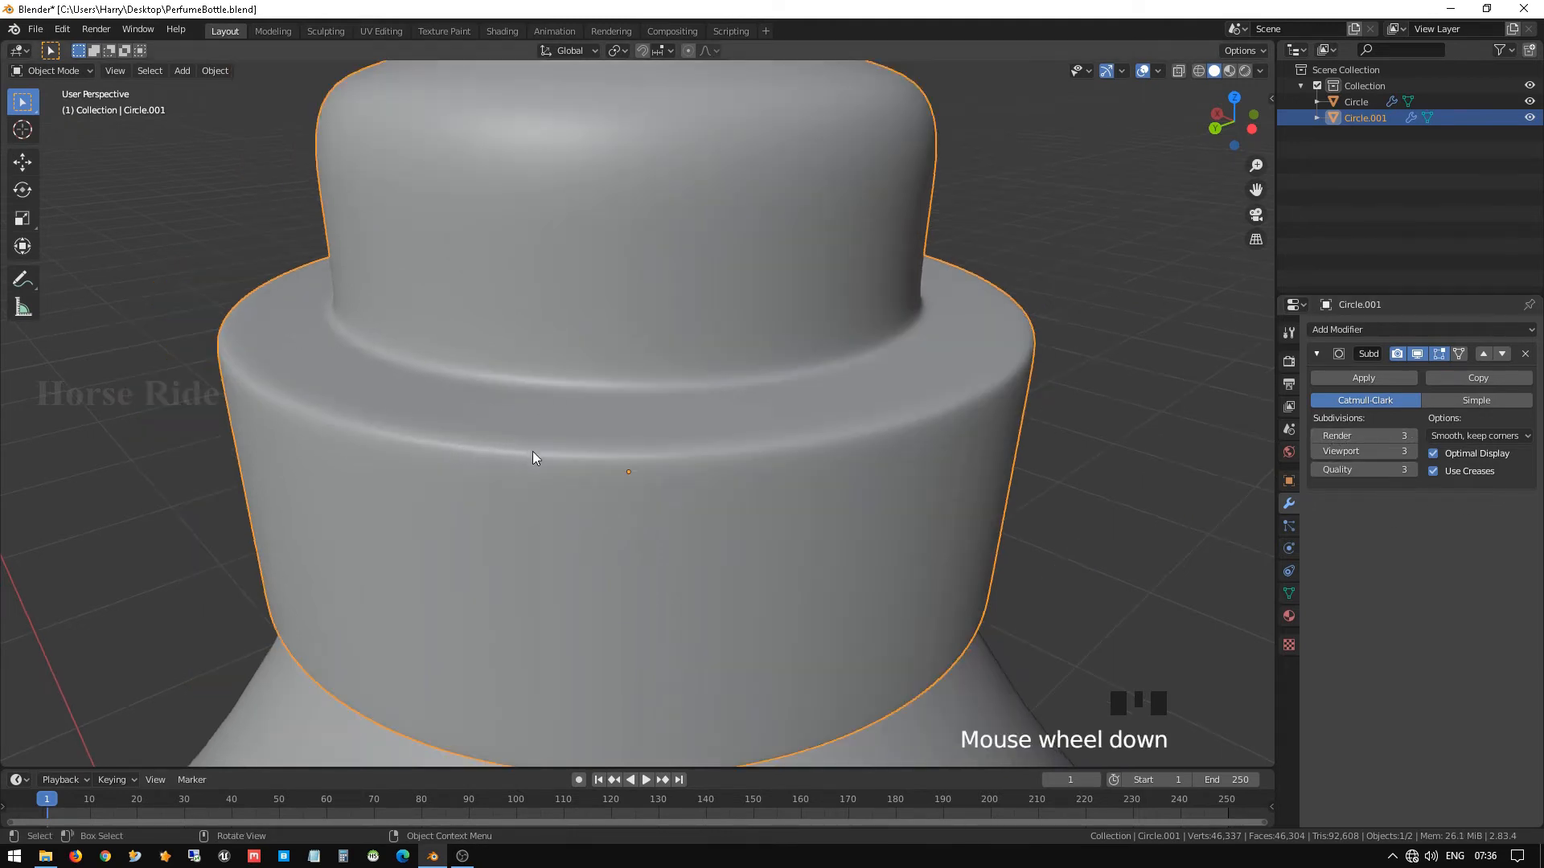
pyautogui.moveTo(534, 452); pyautogui.dragTo(605, 394, button='middle')
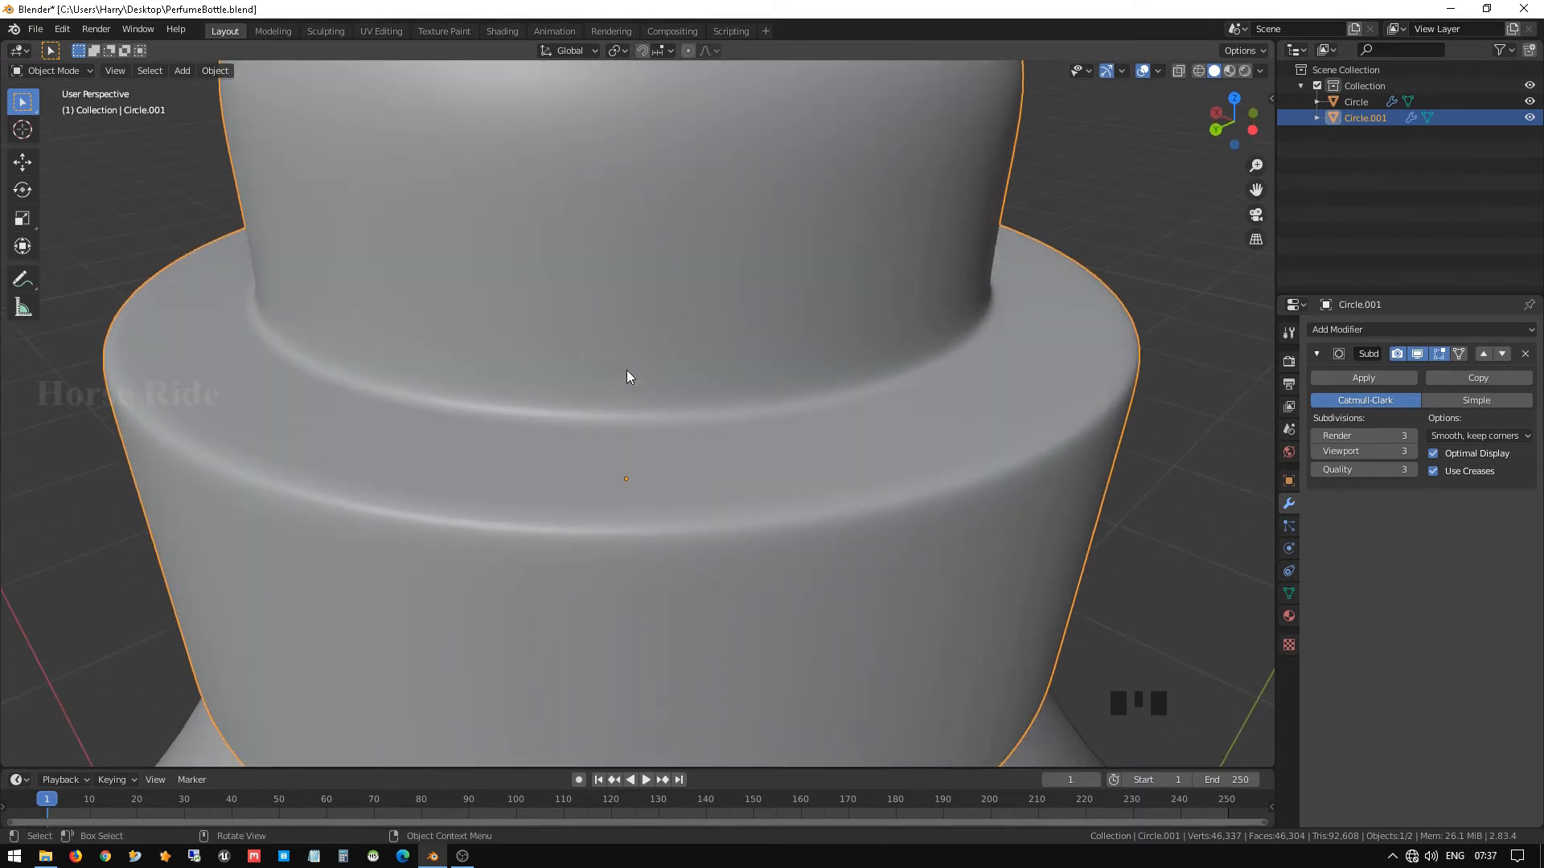
pyautogui.click(632, 341)
pyautogui.press('Tab')
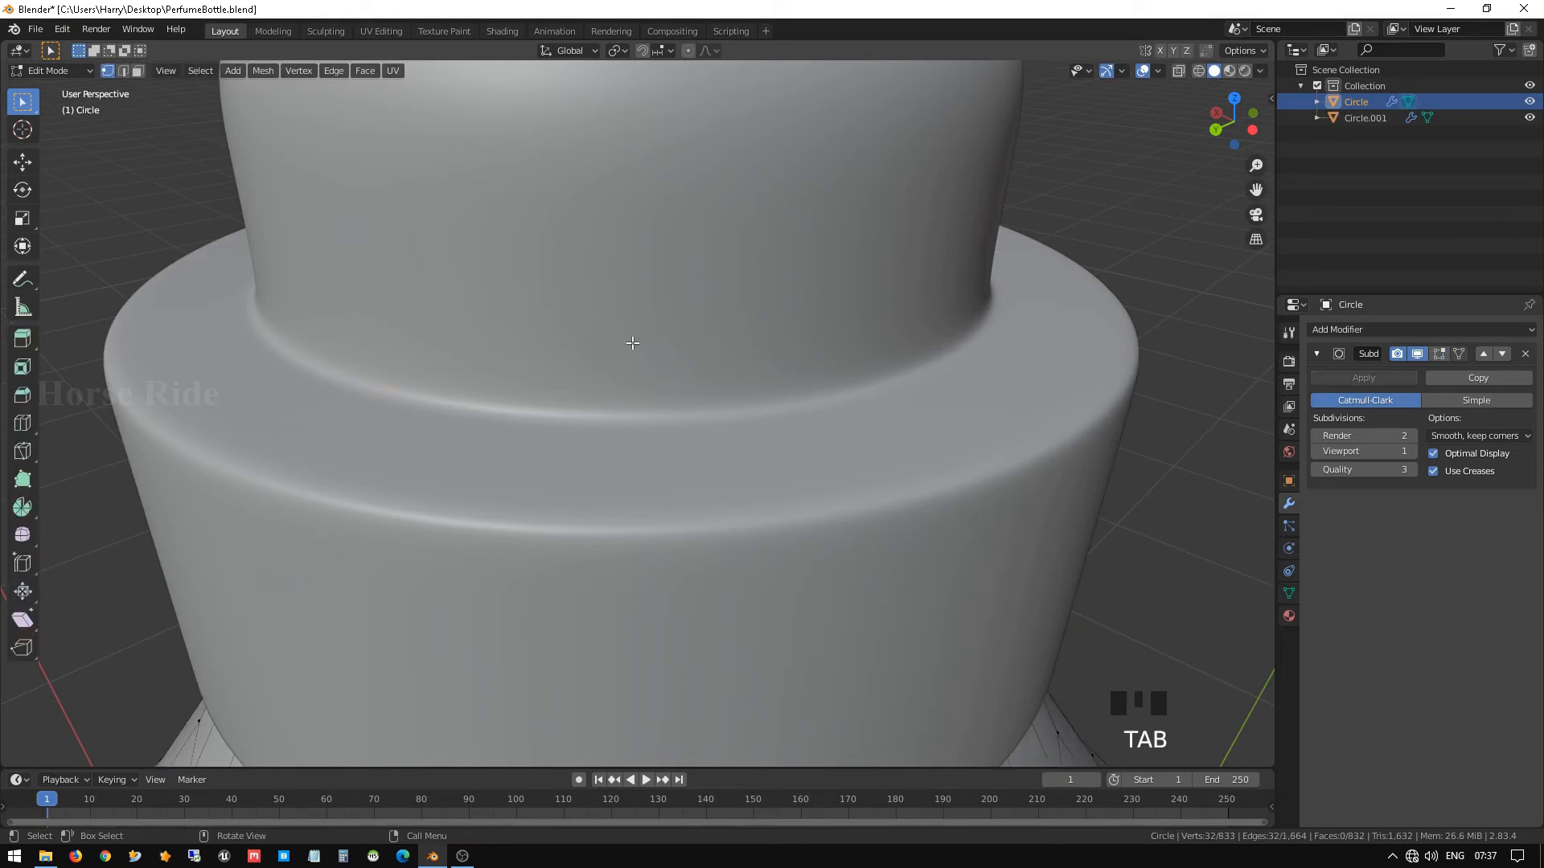
pyautogui.press('Tab')
# Add a loop cut on the neck's second tier wall near its base, slid by about 0.761, and return to Object Mode.
pyautogui.click(641, 290)
pyautogui.press('Tab')
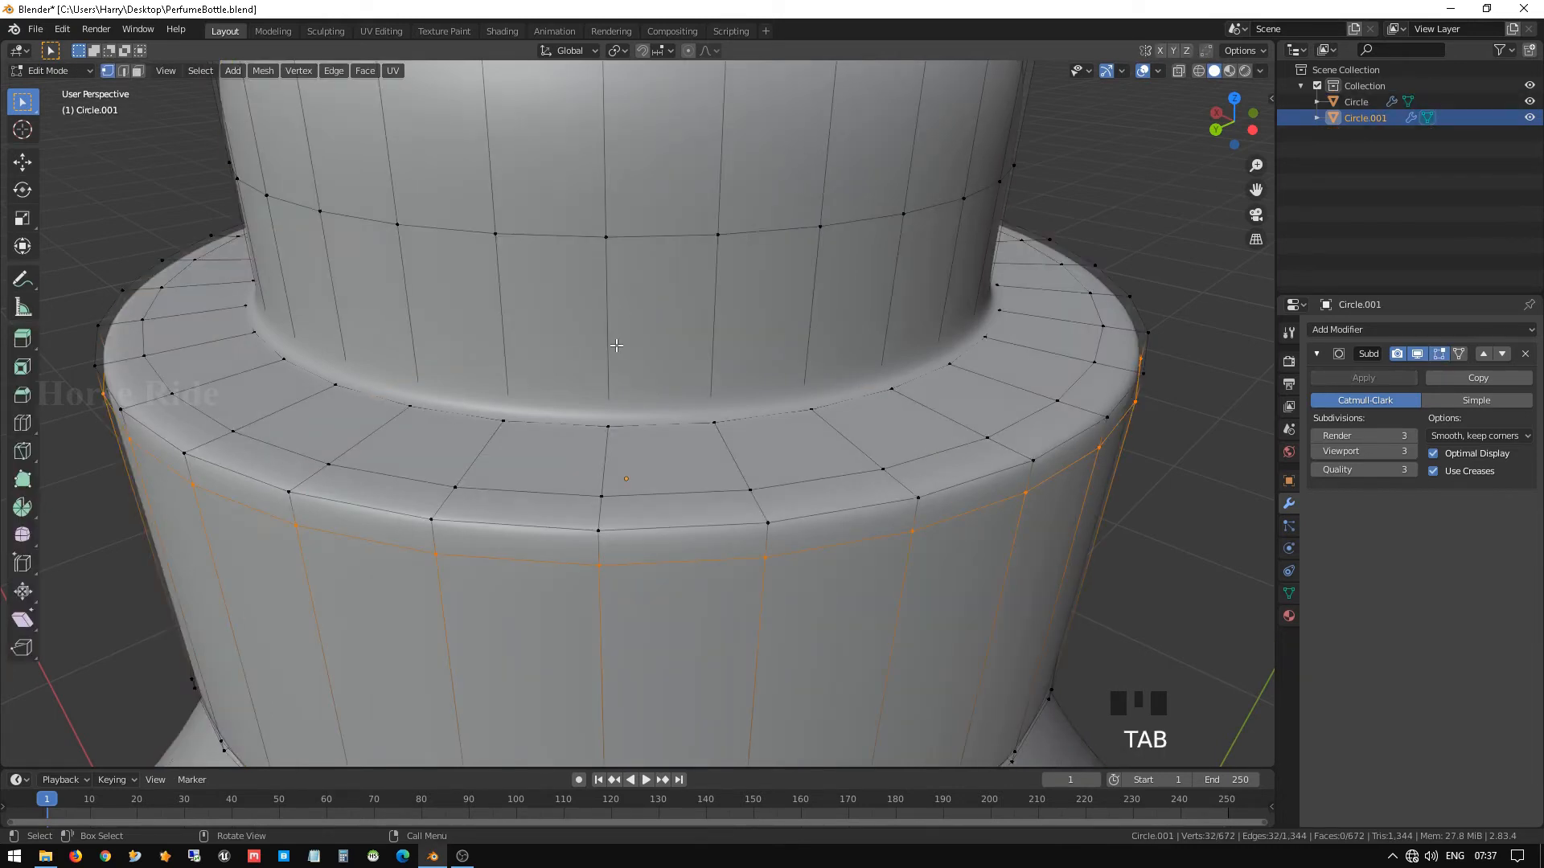
pyautogui.hotkey('ctrl', 'r')
pyautogui.click(616, 348)
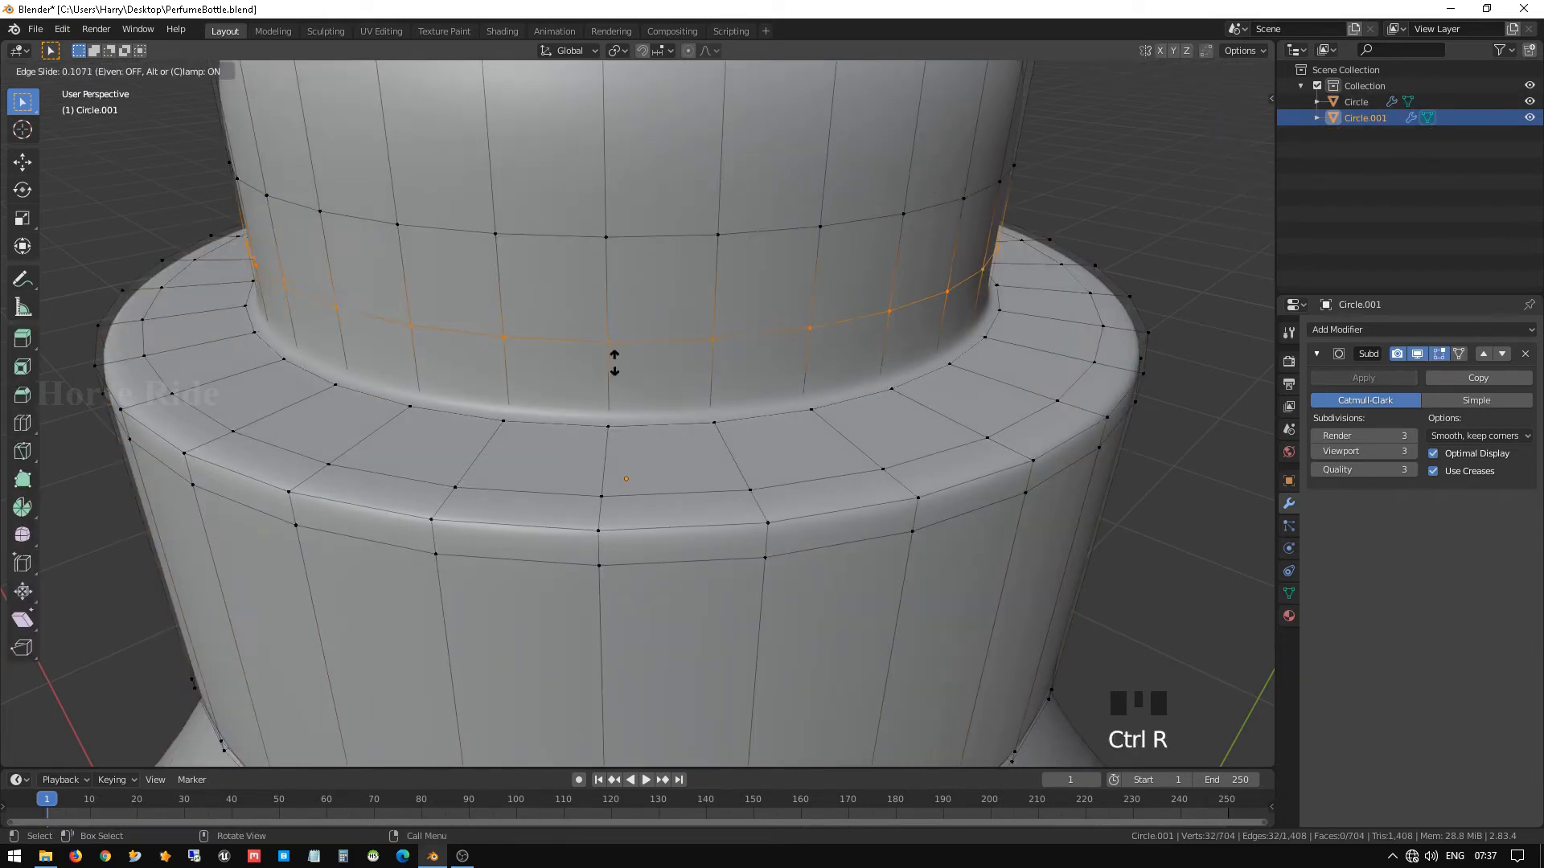
pyautogui.click(625, 413)
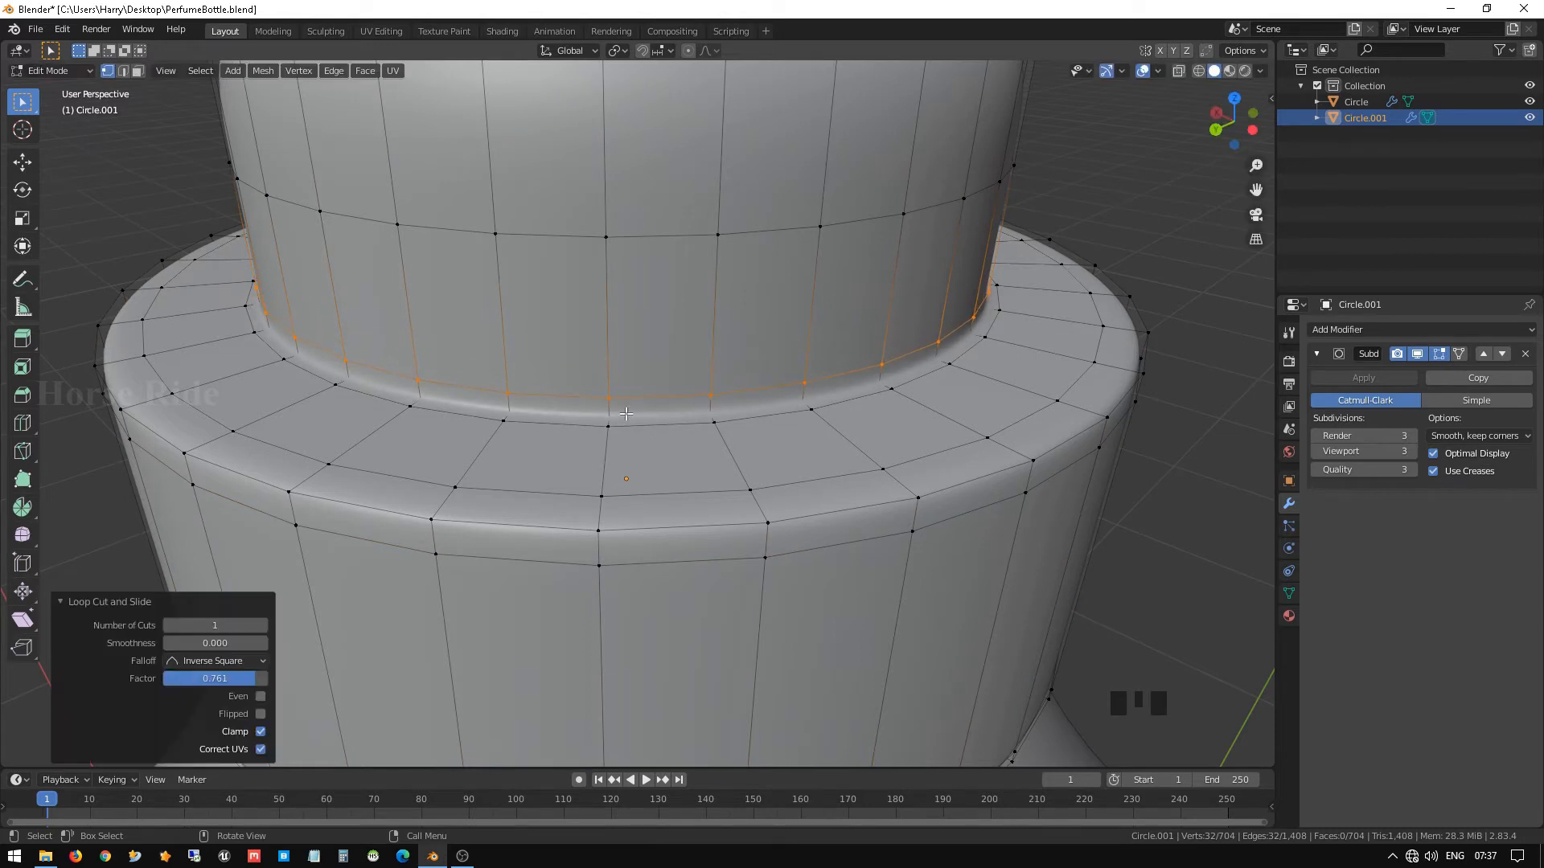
pyautogui.press('Tab')
pyautogui.moveTo(626, 414); pyautogui.dragTo(564, 416, button='middle')
pyautogui.scroll(-2, 558, 467)
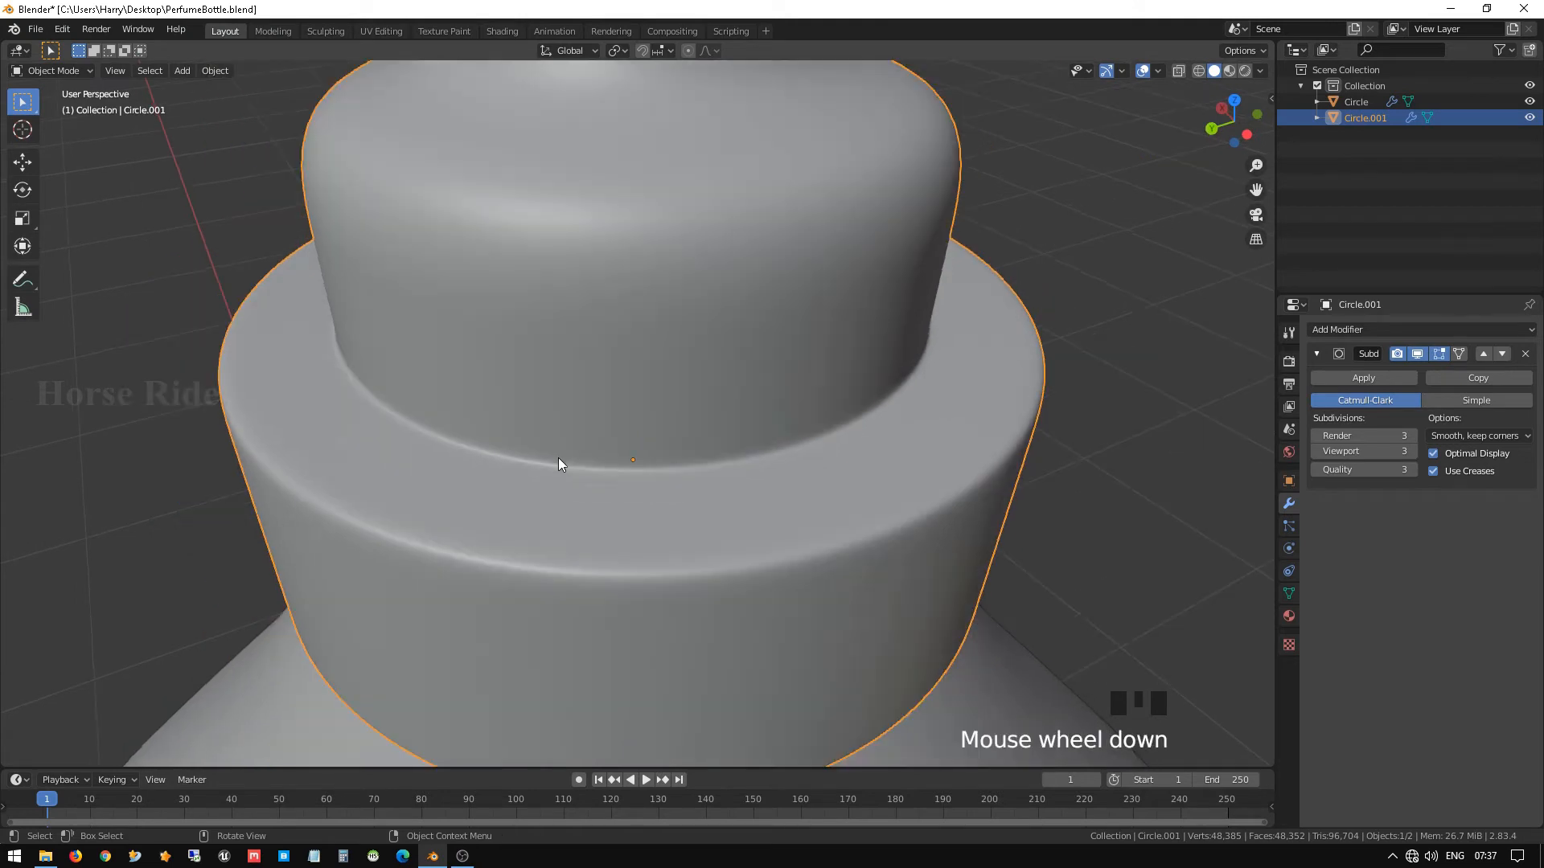
# Enter Edit Mode on the neck and compare the upper tiers without and with the Subdivision Surface shown in Edit Mode.
pyautogui.keyDown('shift'); pyautogui.moveTo(662, 242); pyautogui.dragTo(590, 447, button='middle'); pyautogui.keyUp('shift')
pyautogui.scroll(-1, 625, 343)
pyautogui.scroll(2, 590, 447)
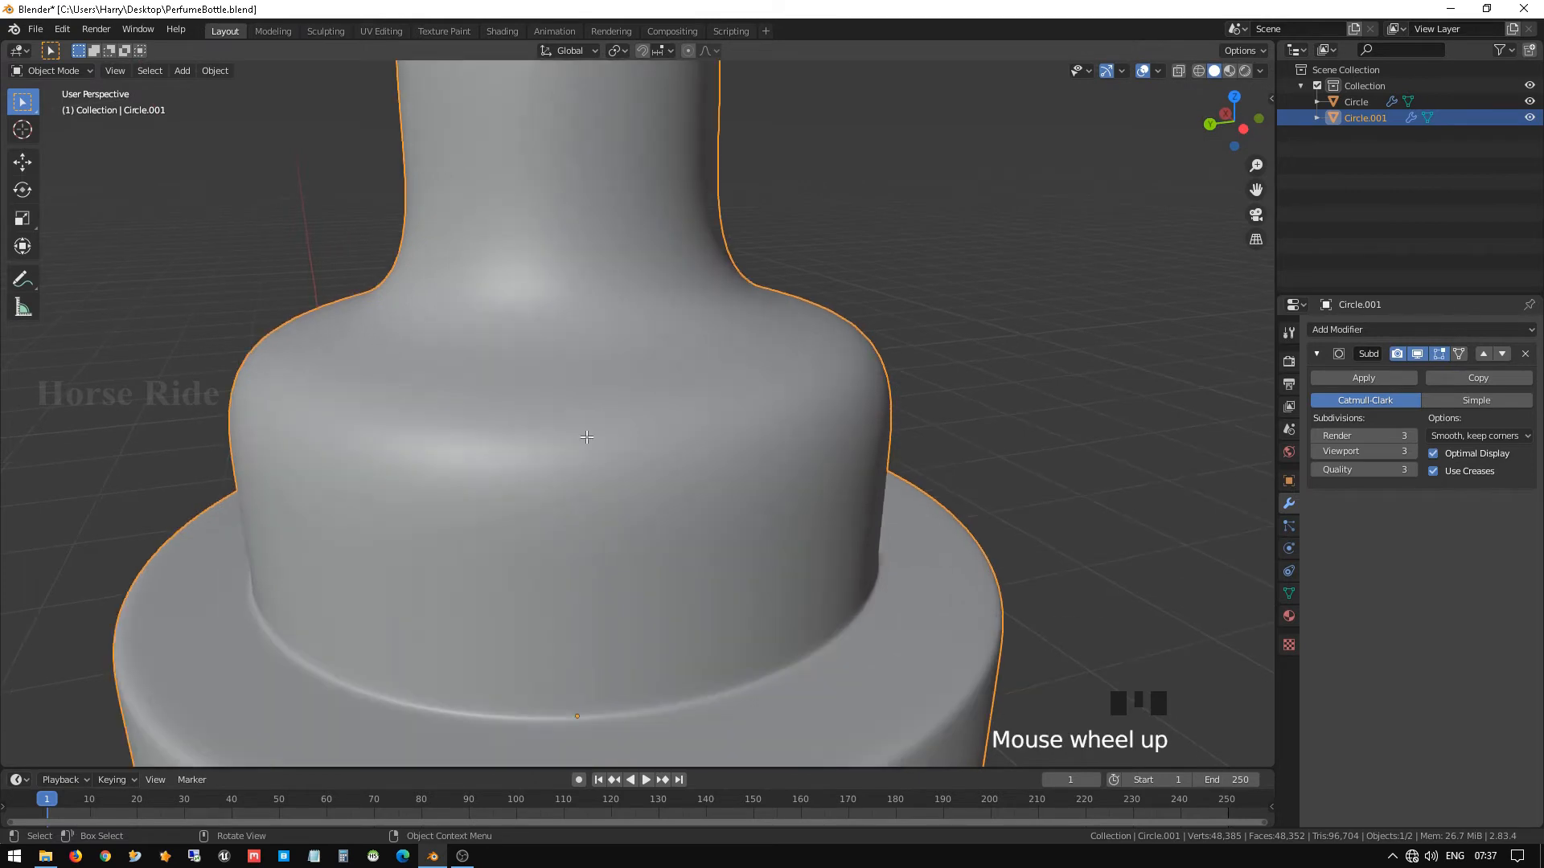
pyautogui.press('Tab')
pyautogui.click(1439, 353)
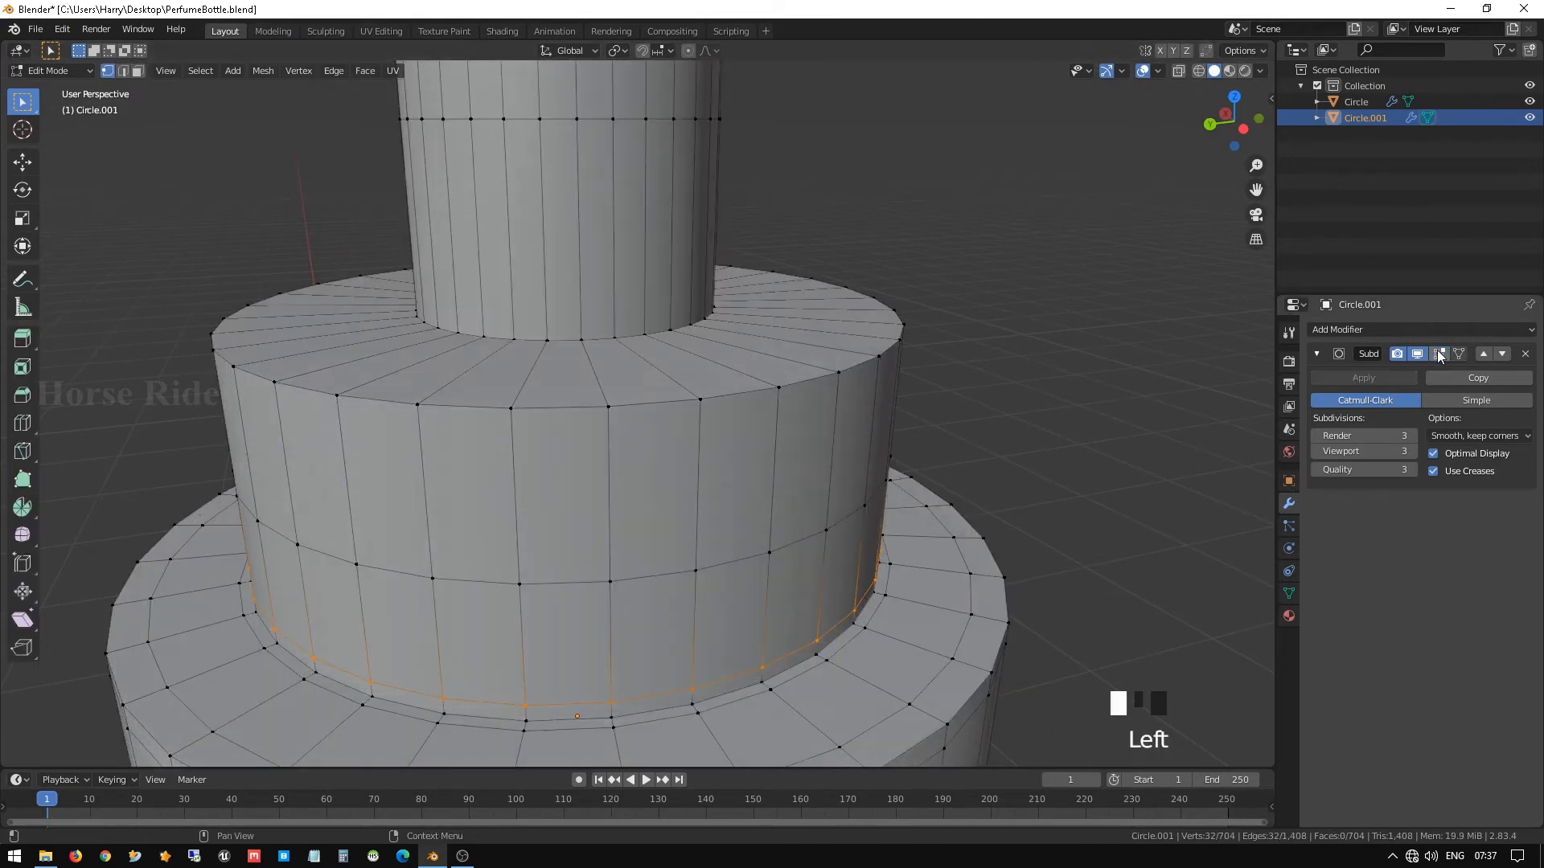
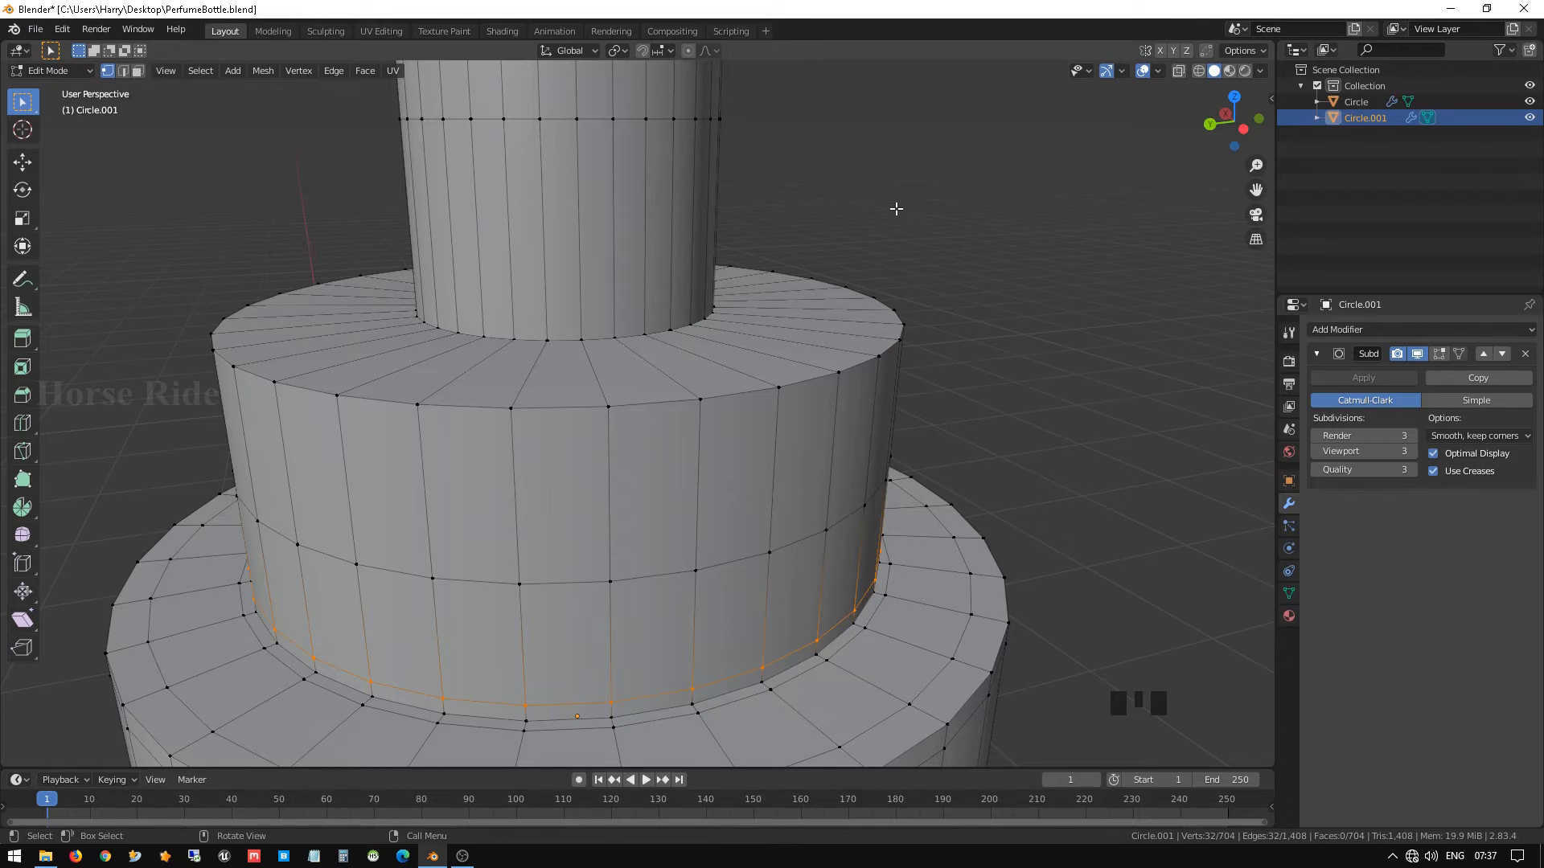
pyautogui.click(1438, 353)
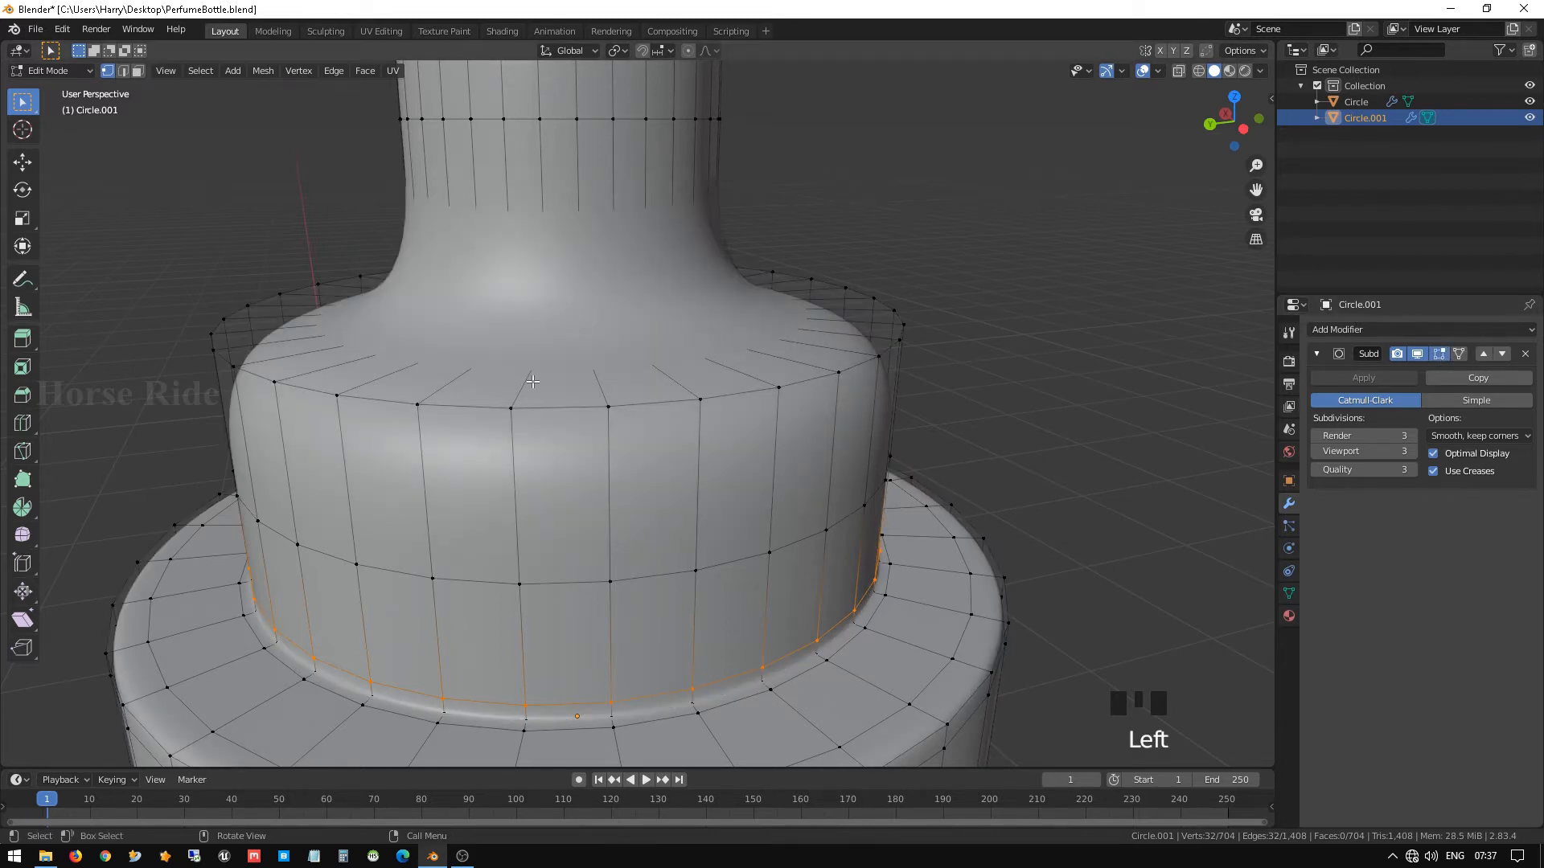
# Add loop cuts on both sides of the second tier's upper outer edge, slid by about -0.684 on the wall and 0.590 on the ledge.
pyautogui.hotkey('ctrl', 'r')
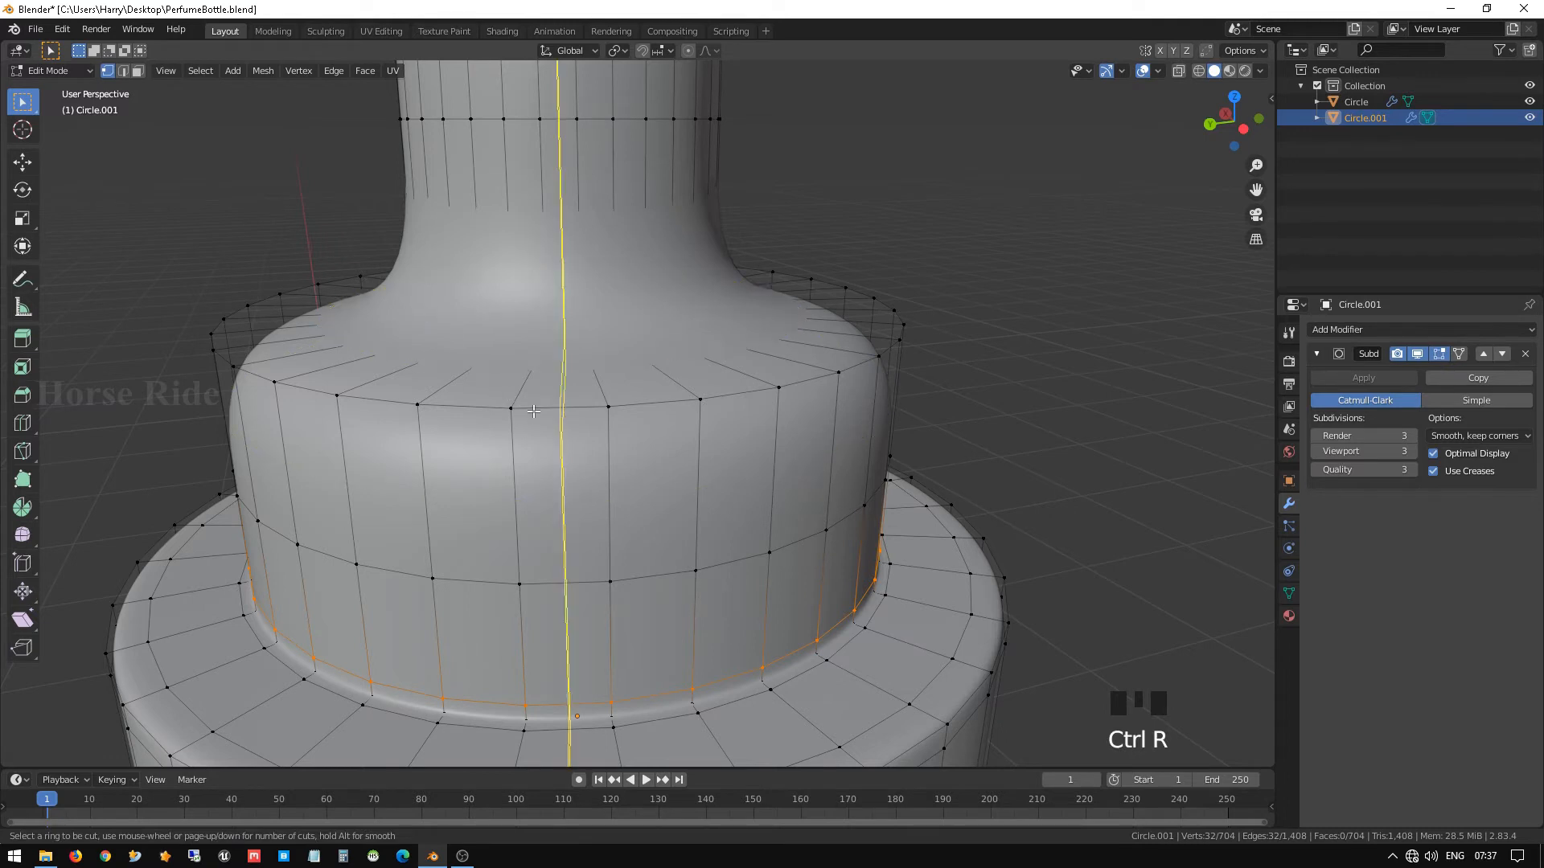
pyautogui.click(509, 430)
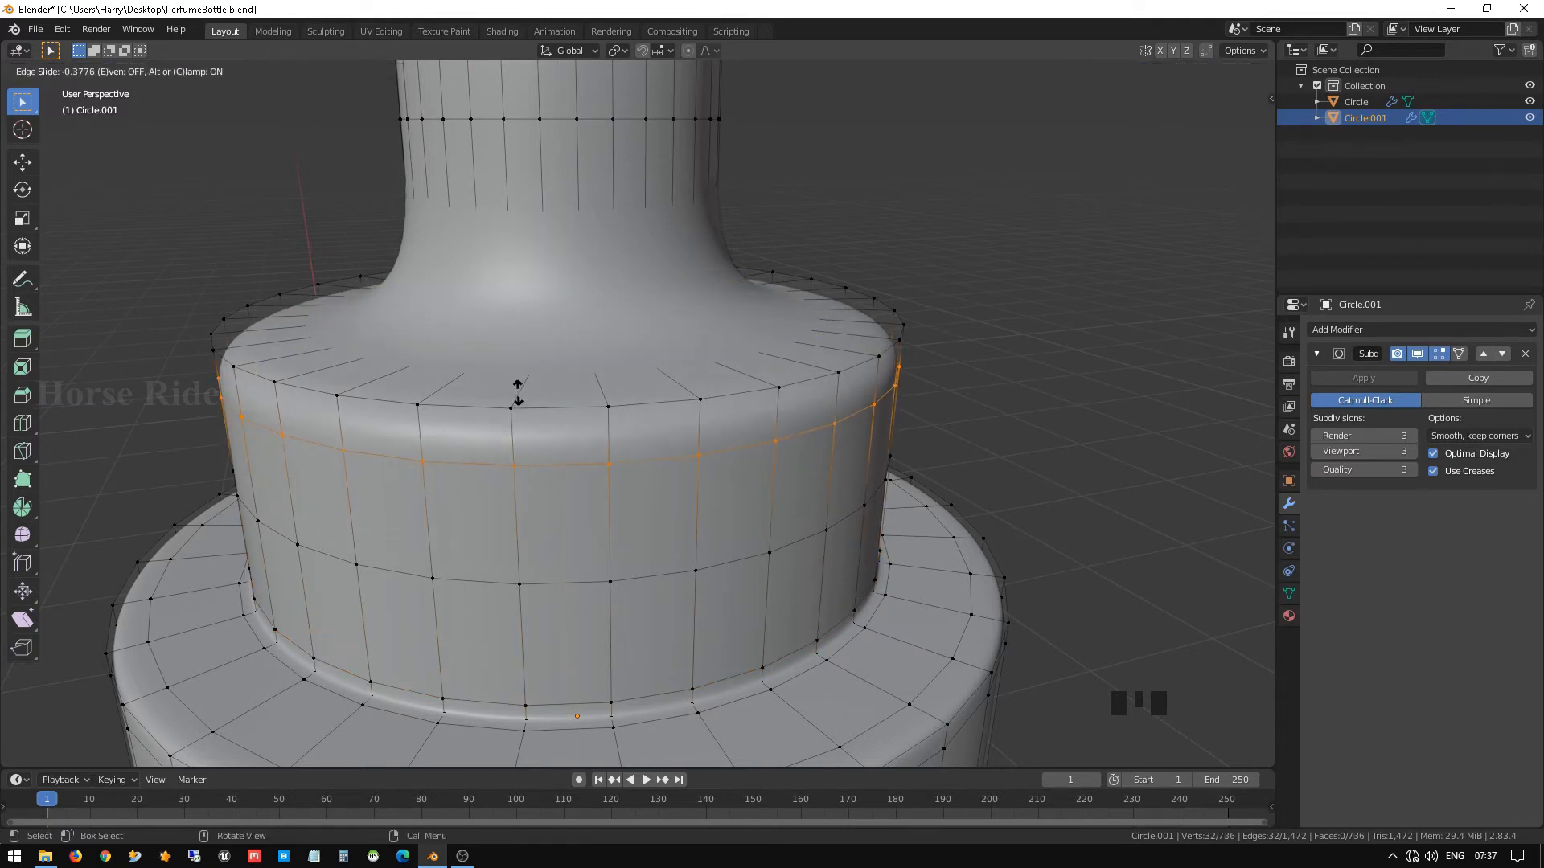
pyautogui.click(525, 368)
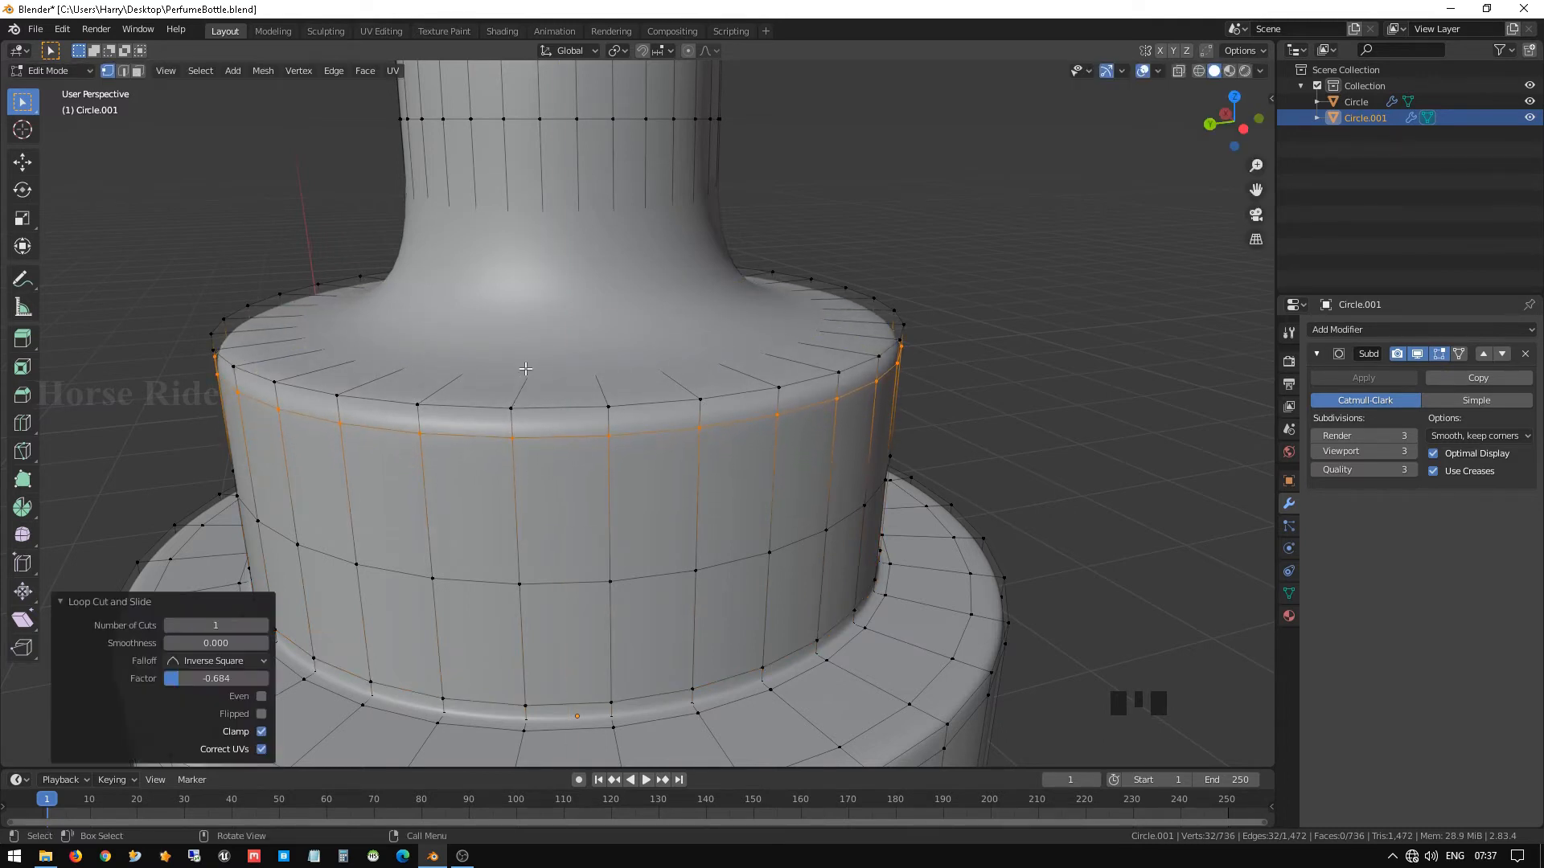
pyautogui.hotkey('ctrl', 'r')
pyautogui.click(515, 362)
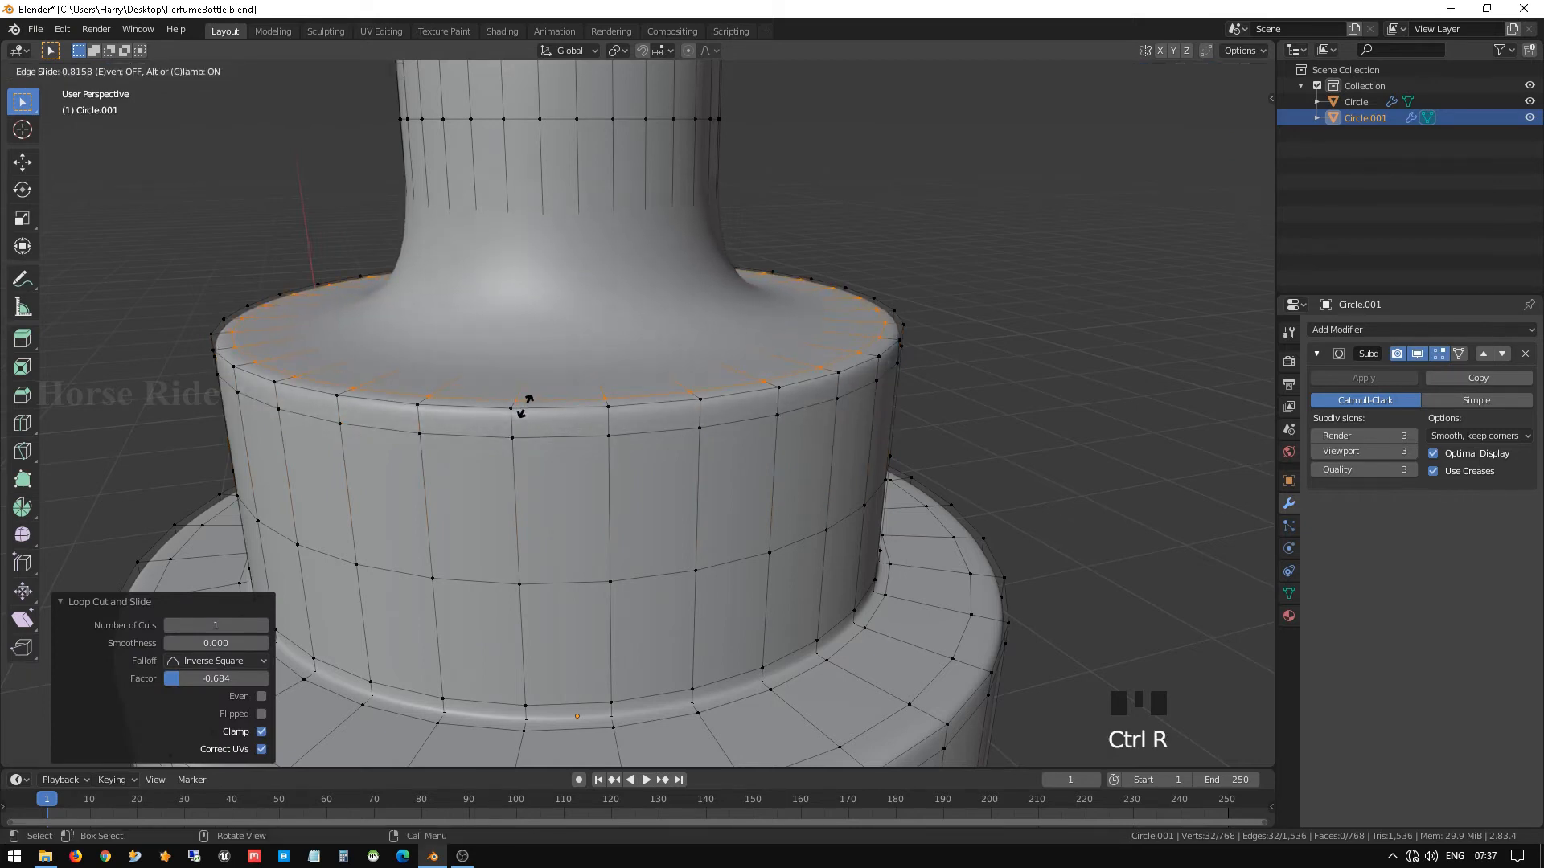
pyautogui.click(528, 397)
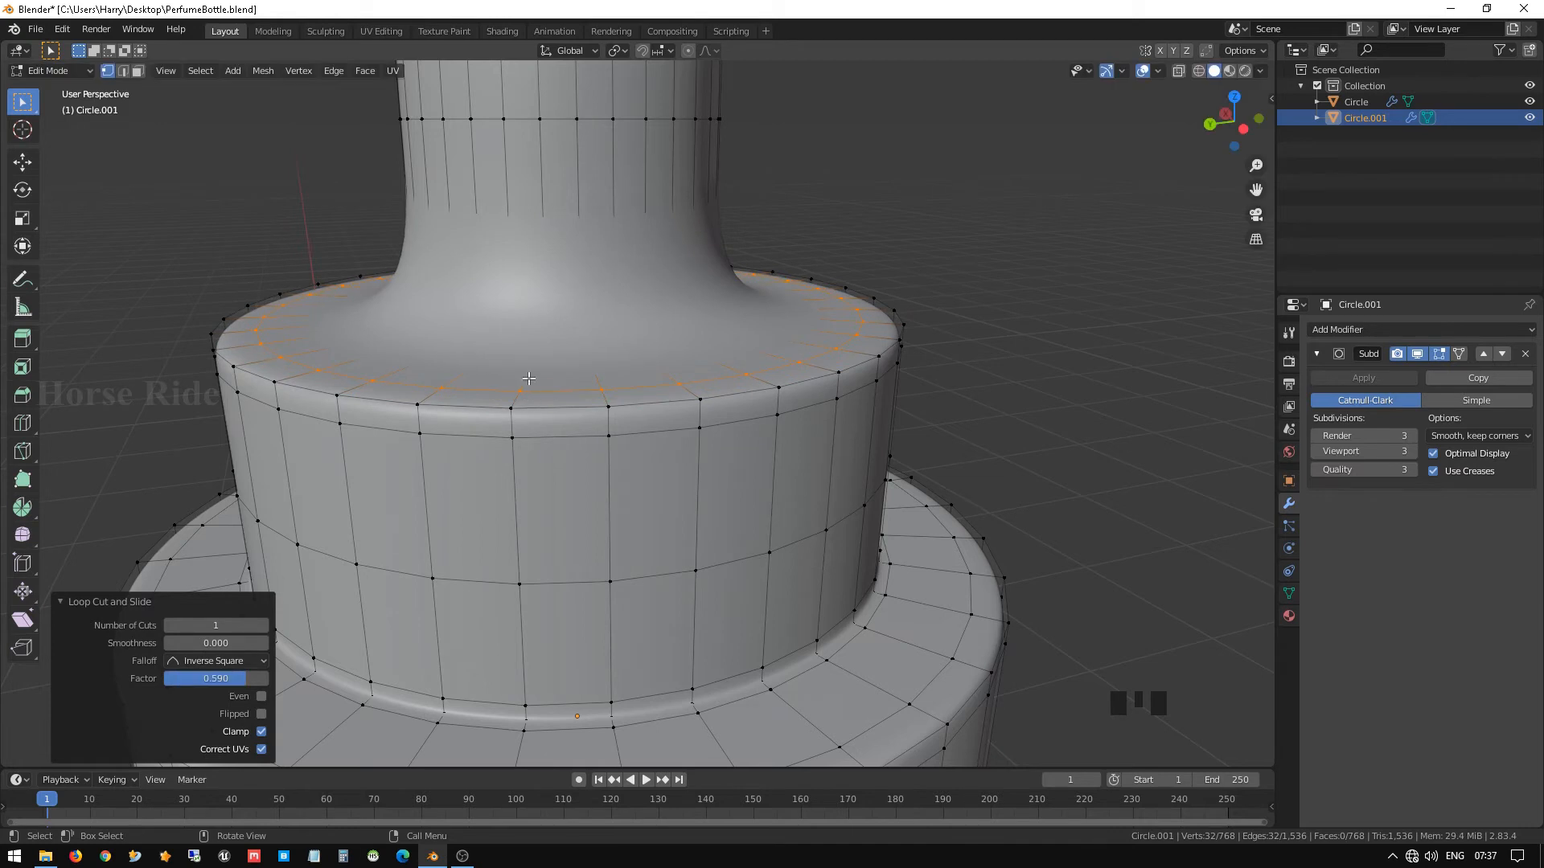
# Add loop cuts around the nozzle's base, one on the ledge slid by about -0.702 and one low on the nozzle wall, and return to Object Mode.
pyautogui.hotkey('ctrl', 'r')
pyautogui.click(526, 369)
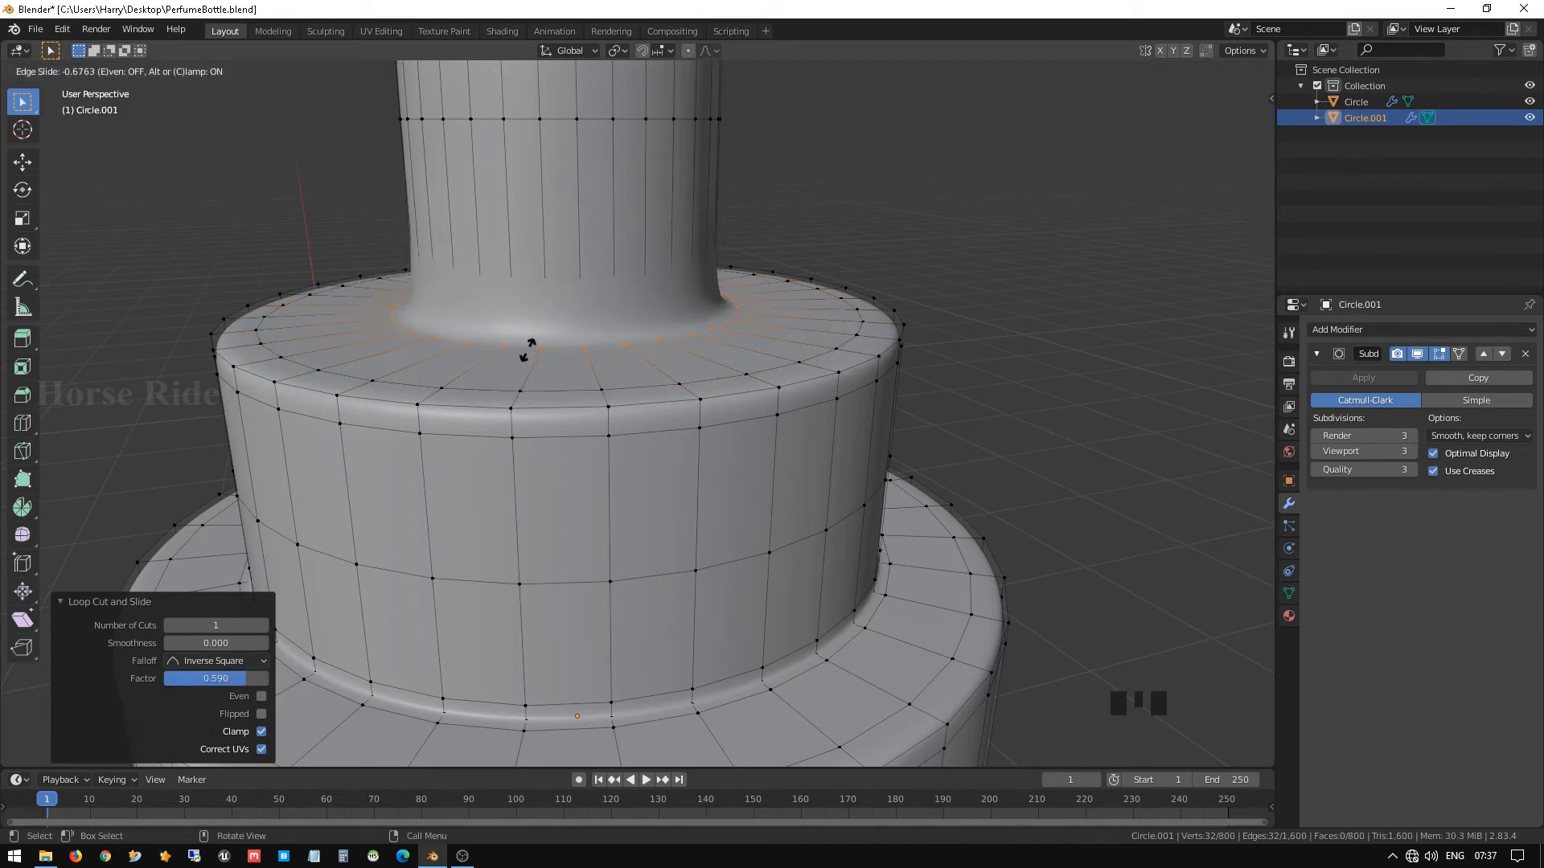
pyautogui.click(529, 349)
pyautogui.hotkey('ctrl', 'r')
pyautogui.click(539, 258)
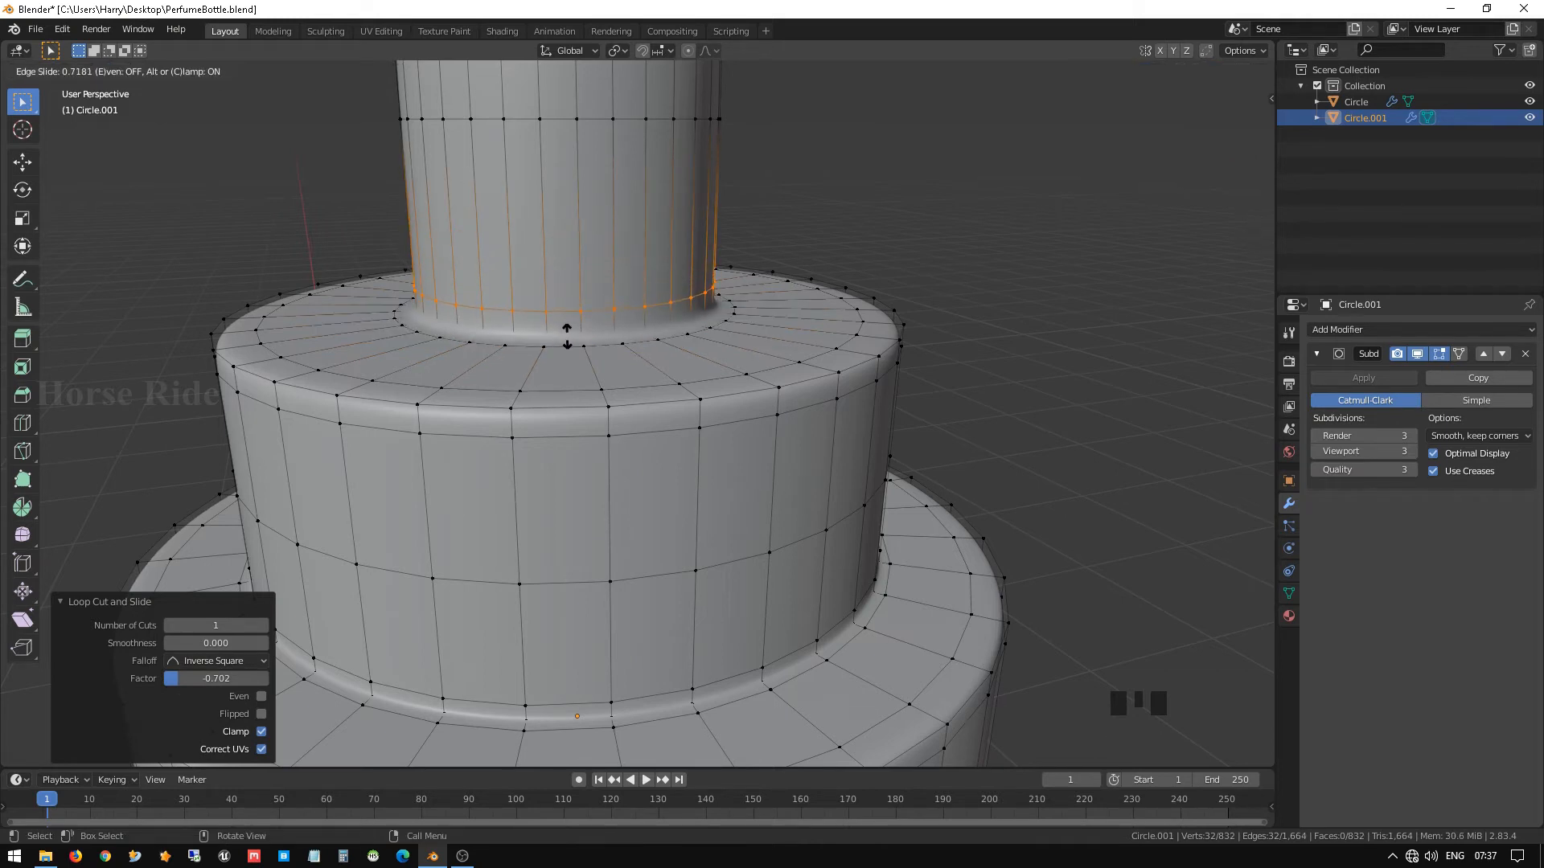
pyautogui.click(568, 344)
pyautogui.press('Tab')
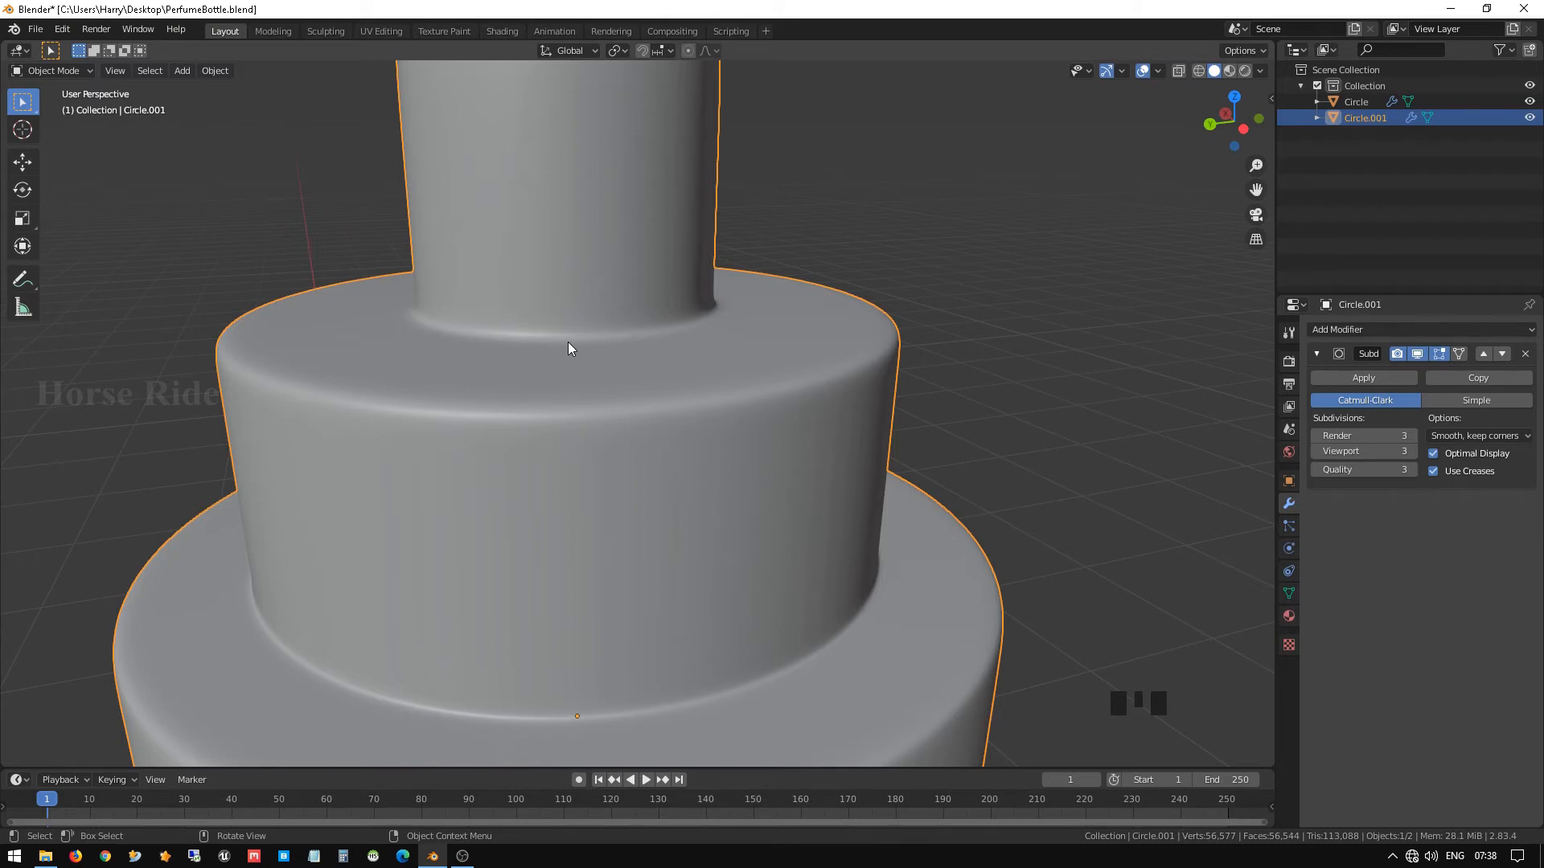
pyautogui.scroll(-3, 568, 347)
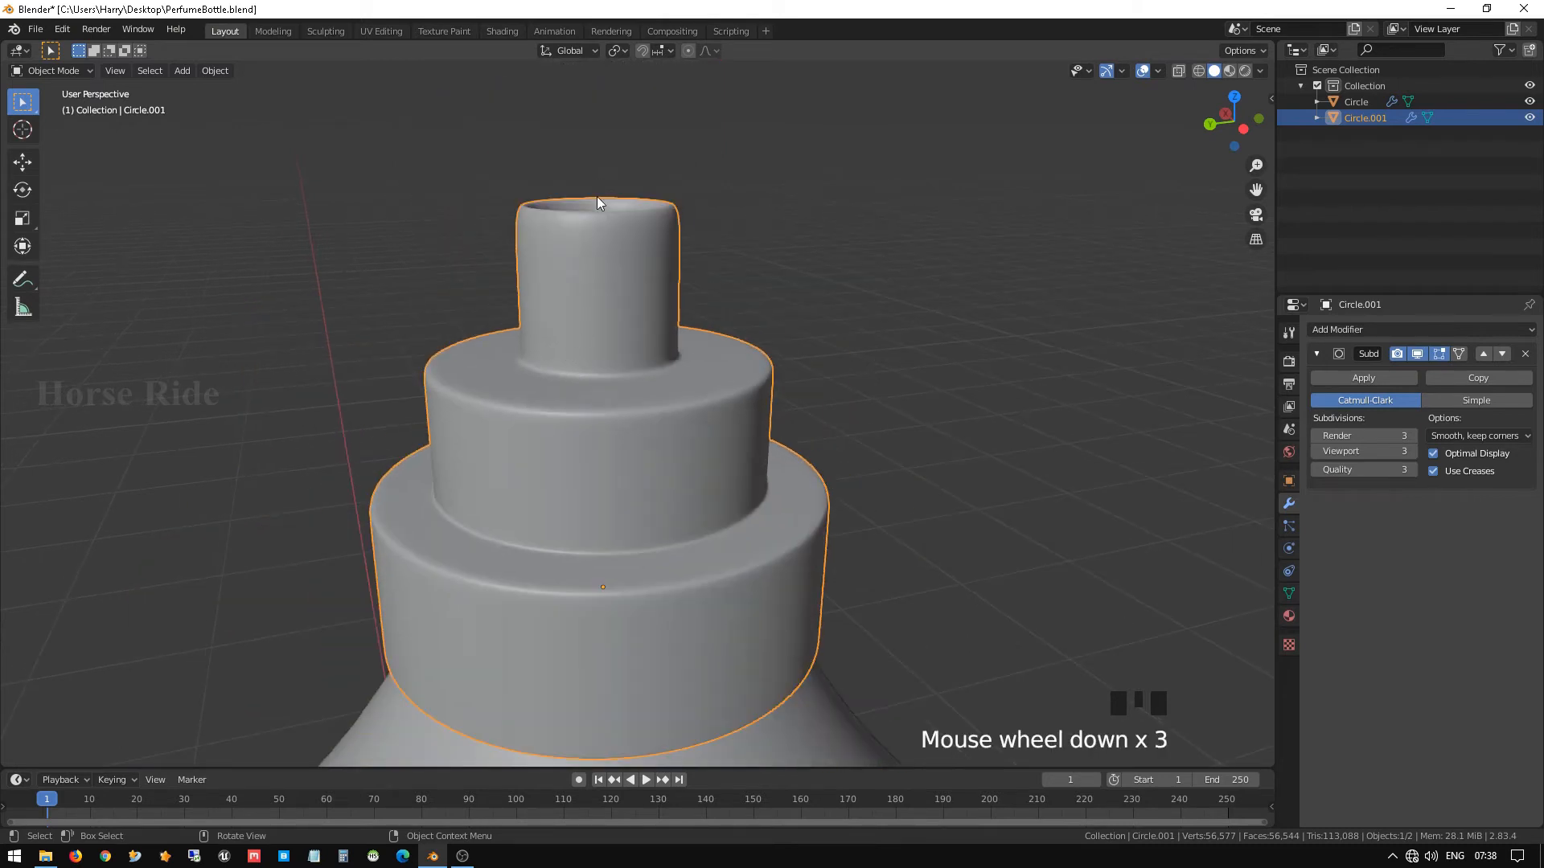
# Add loop cuts on both sides of the nozzle's top outer edge, slid by about -0.752 on the rim and -0.949 on the outer wall.
pyautogui.moveTo(596, 196); pyautogui.dragTo(641, 345, button='middle')
pyautogui.scroll(3, 596, 331)
pyautogui.scroll(2, 641, 345)
pyautogui.scroll(-1, 641, 347)
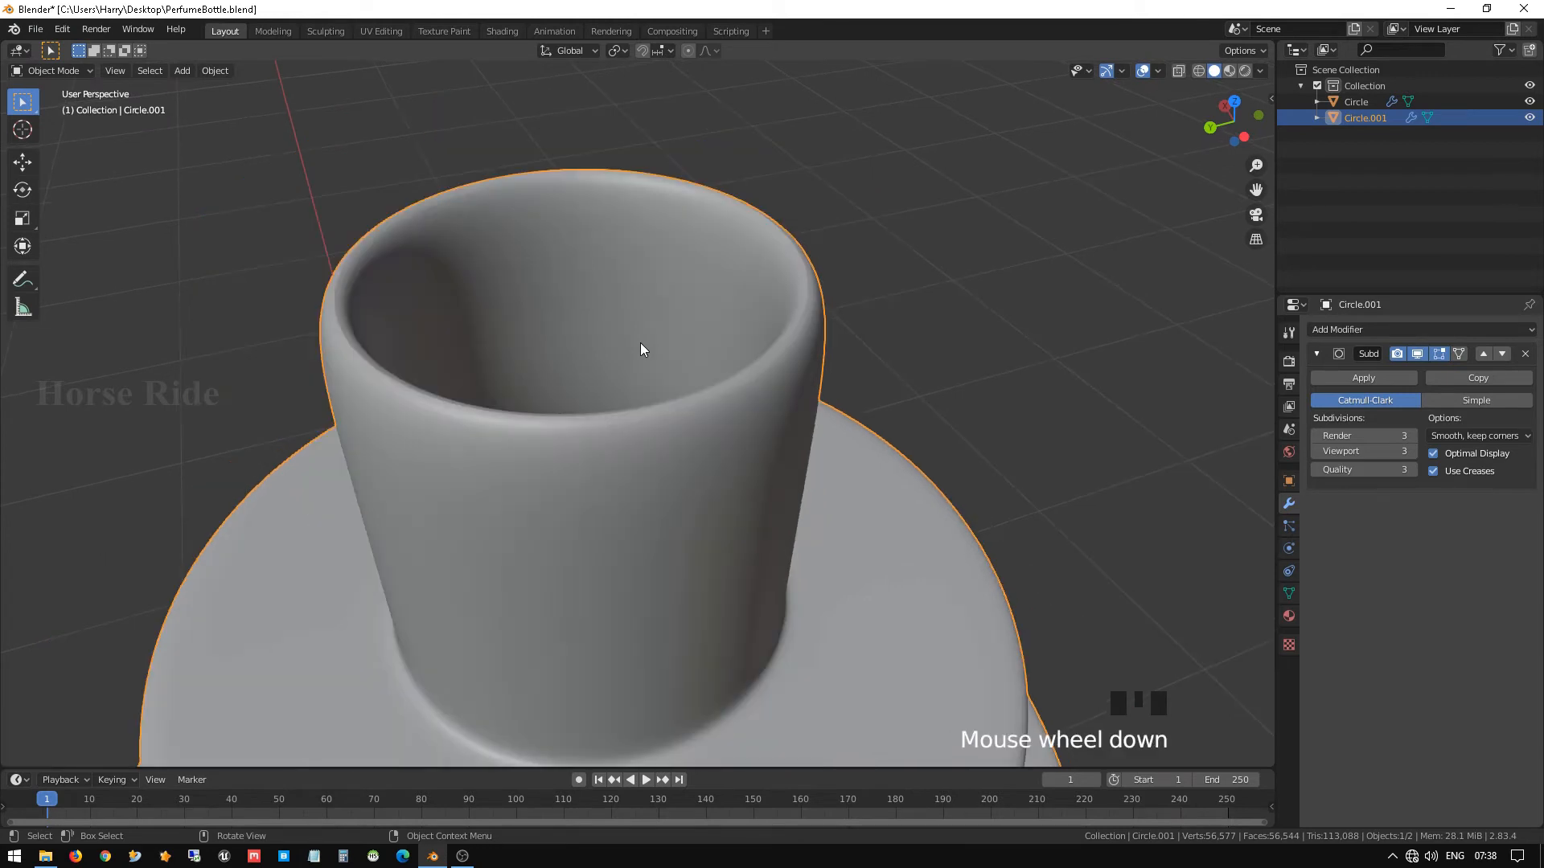
pyautogui.press('Tab')
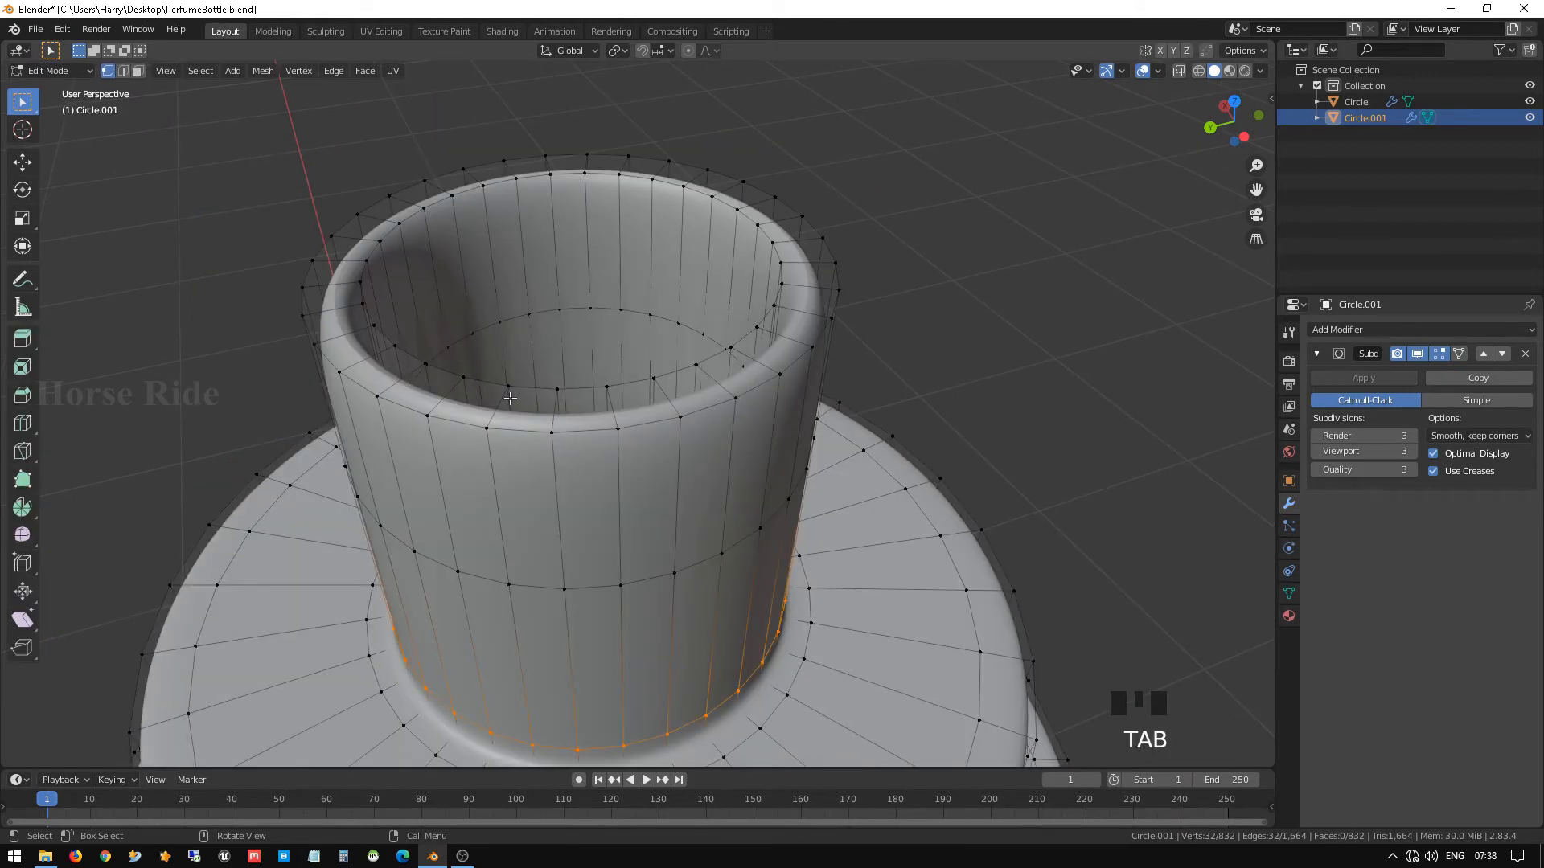
pyautogui.hotkey('ctrl', 'r')
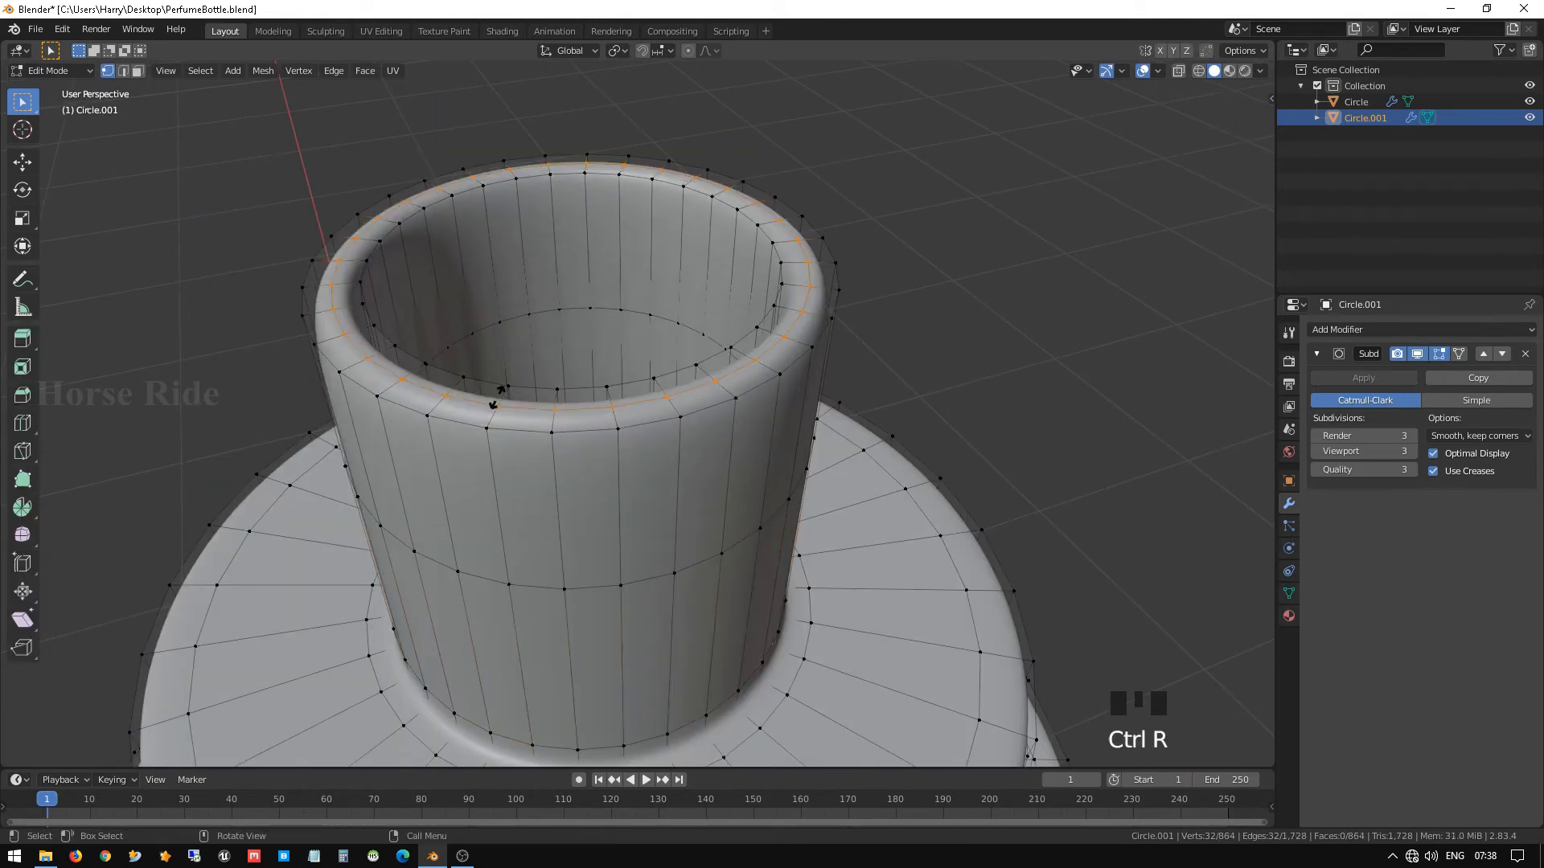
pyautogui.click(495, 403)
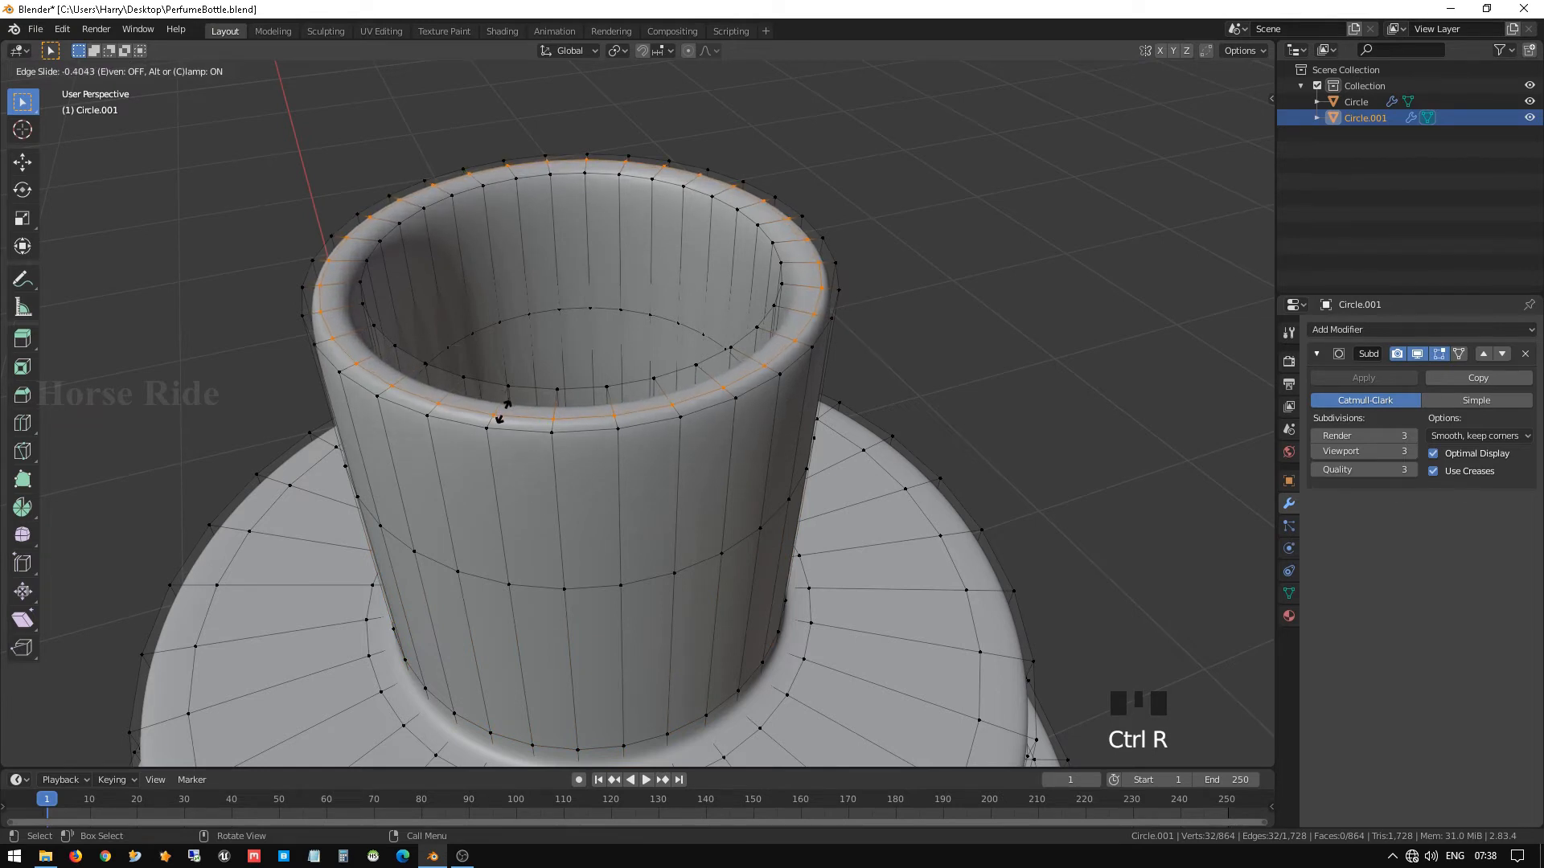
pyautogui.click(508, 424)
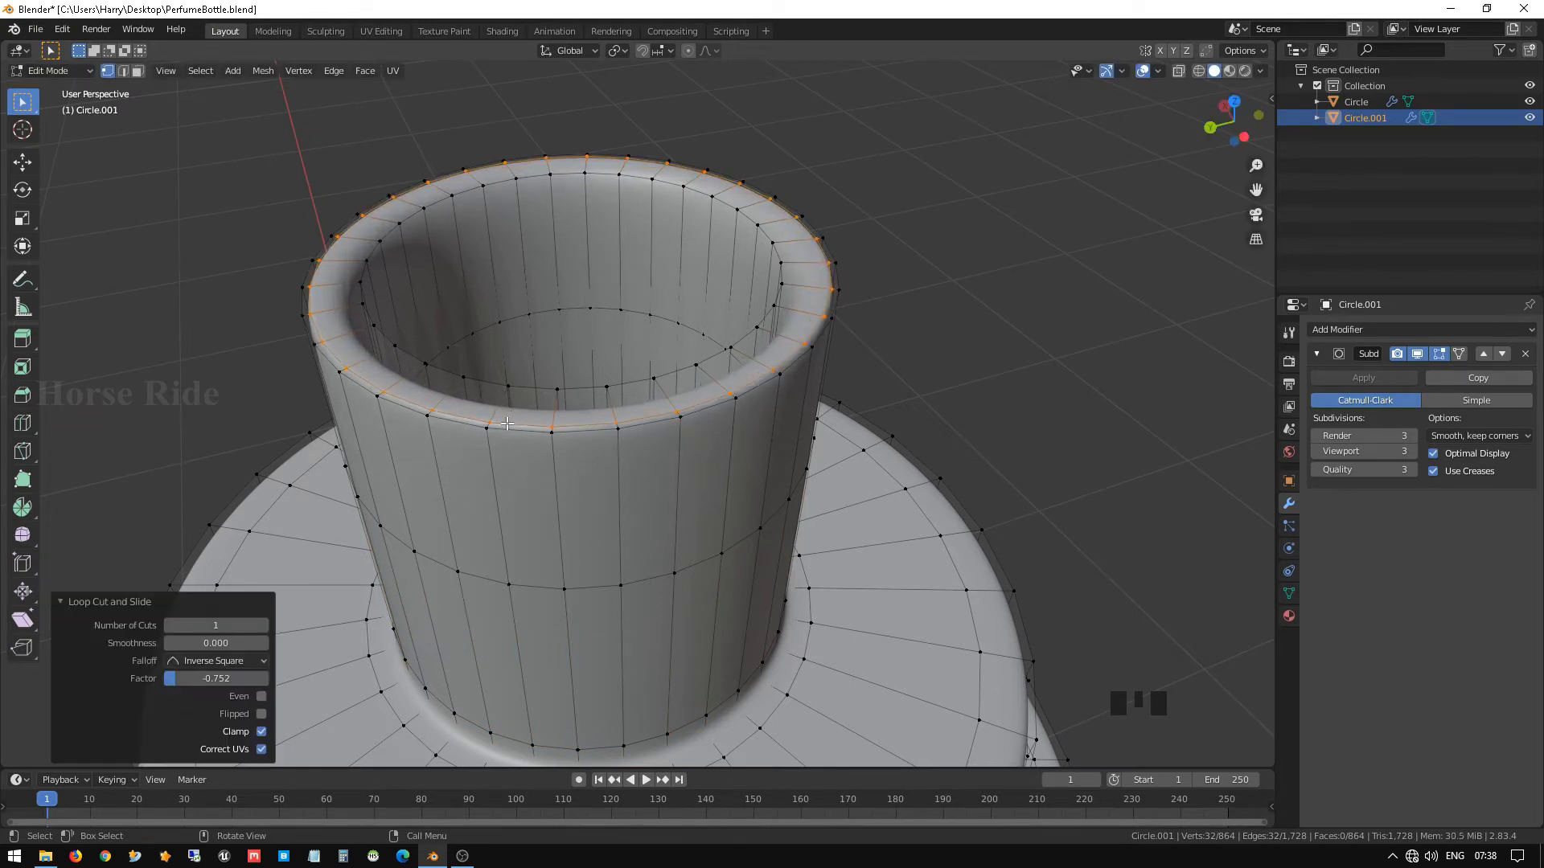
pyautogui.hotkey('ctrl', 'r')
pyautogui.click(507, 482)
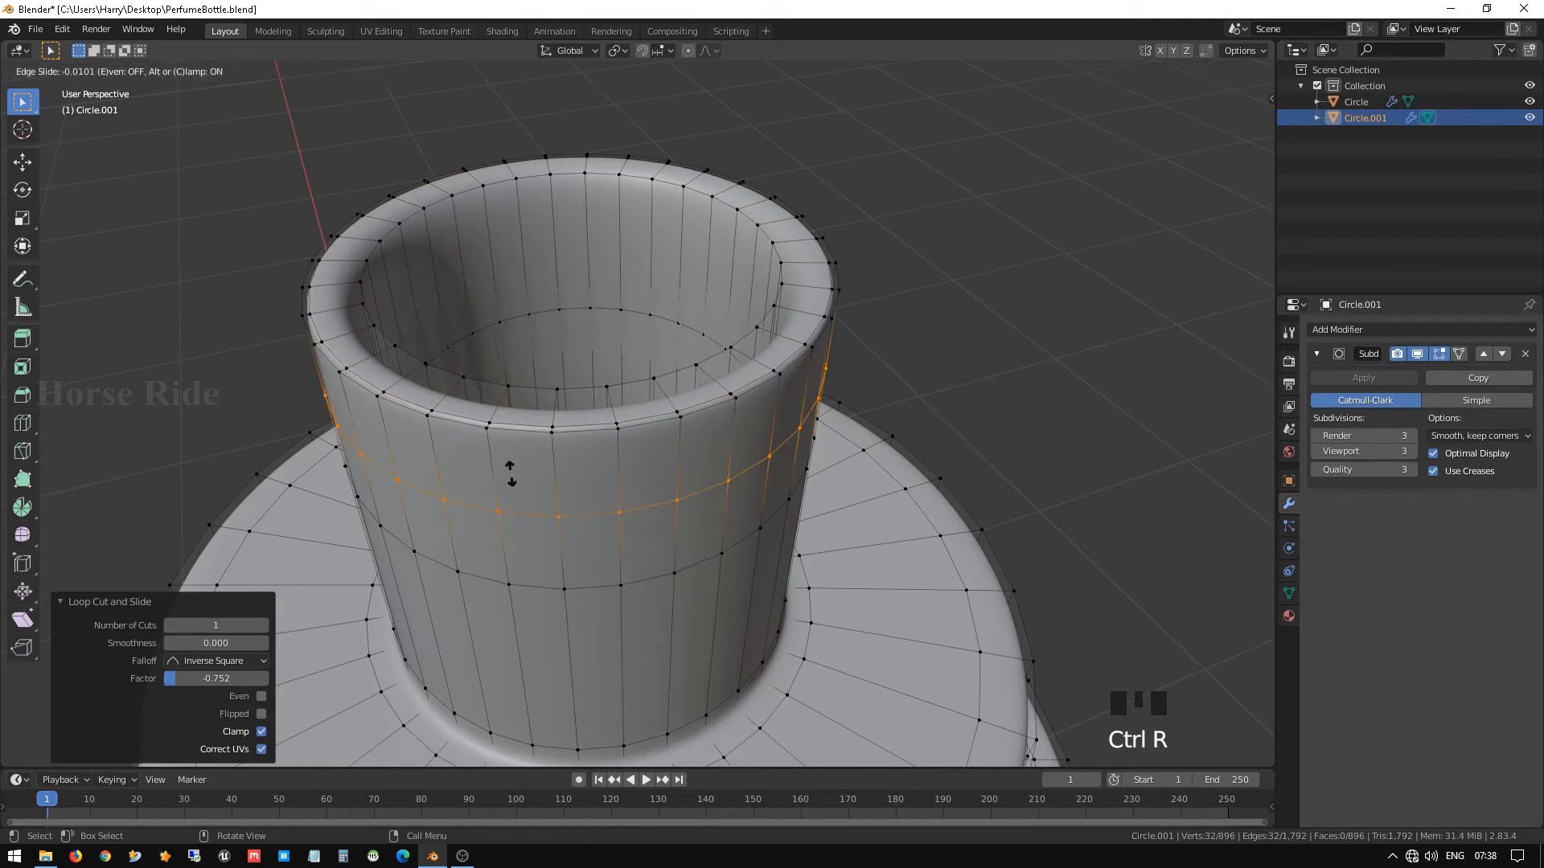
pyautogui.click(512, 419)
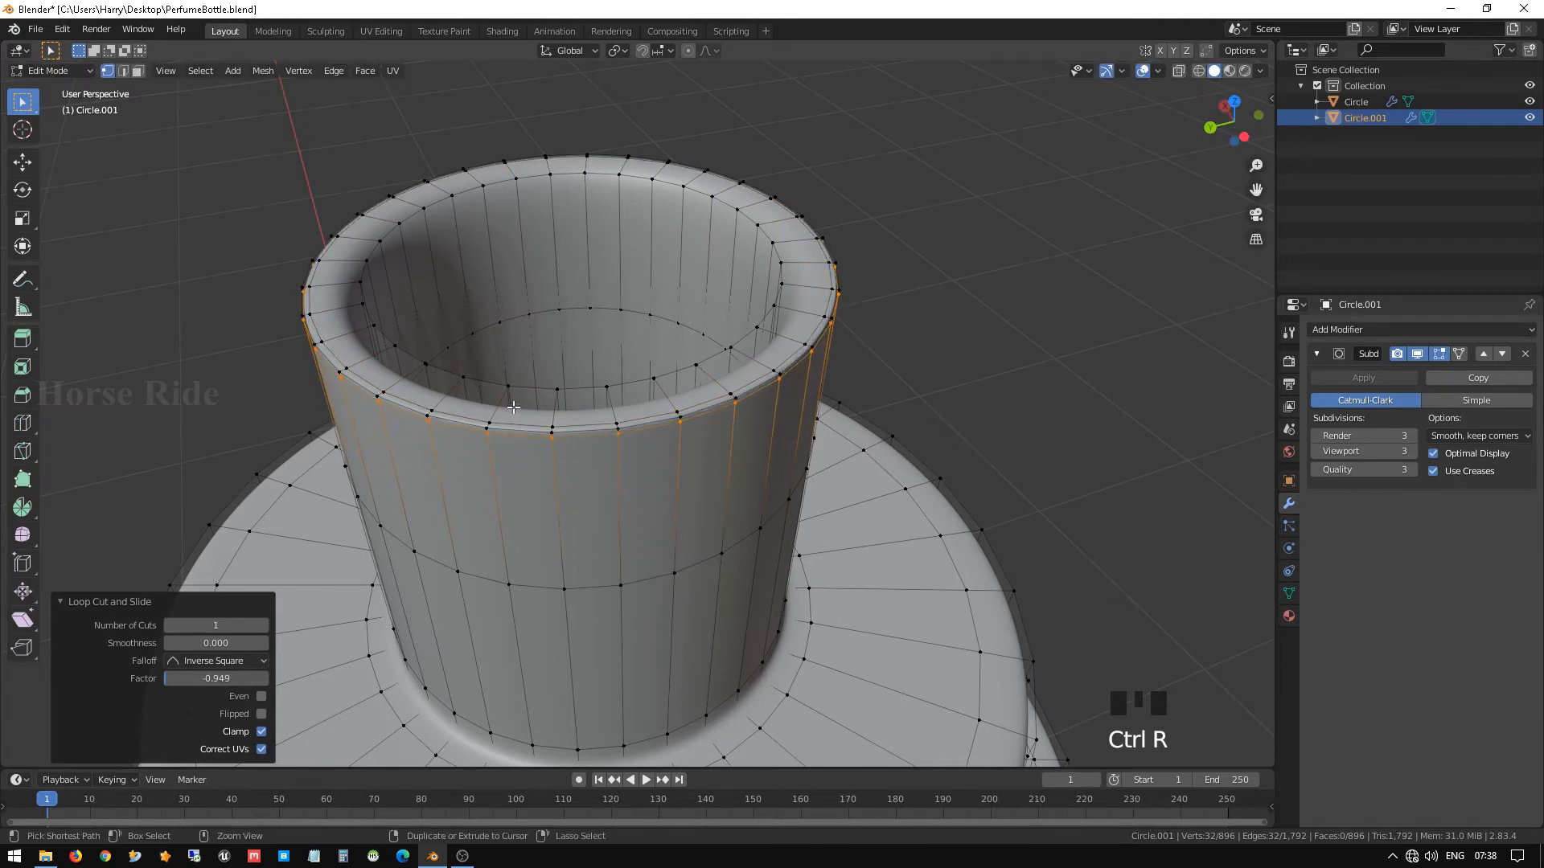
# Add loop cuts around the nozzle's top inner edge, one slid by about 0.892 on the rim and one high on the inner wall, and return to Object Mode.
pyautogui.hotkey('ctrl', 'r')
pyautogui.click(505, 400)
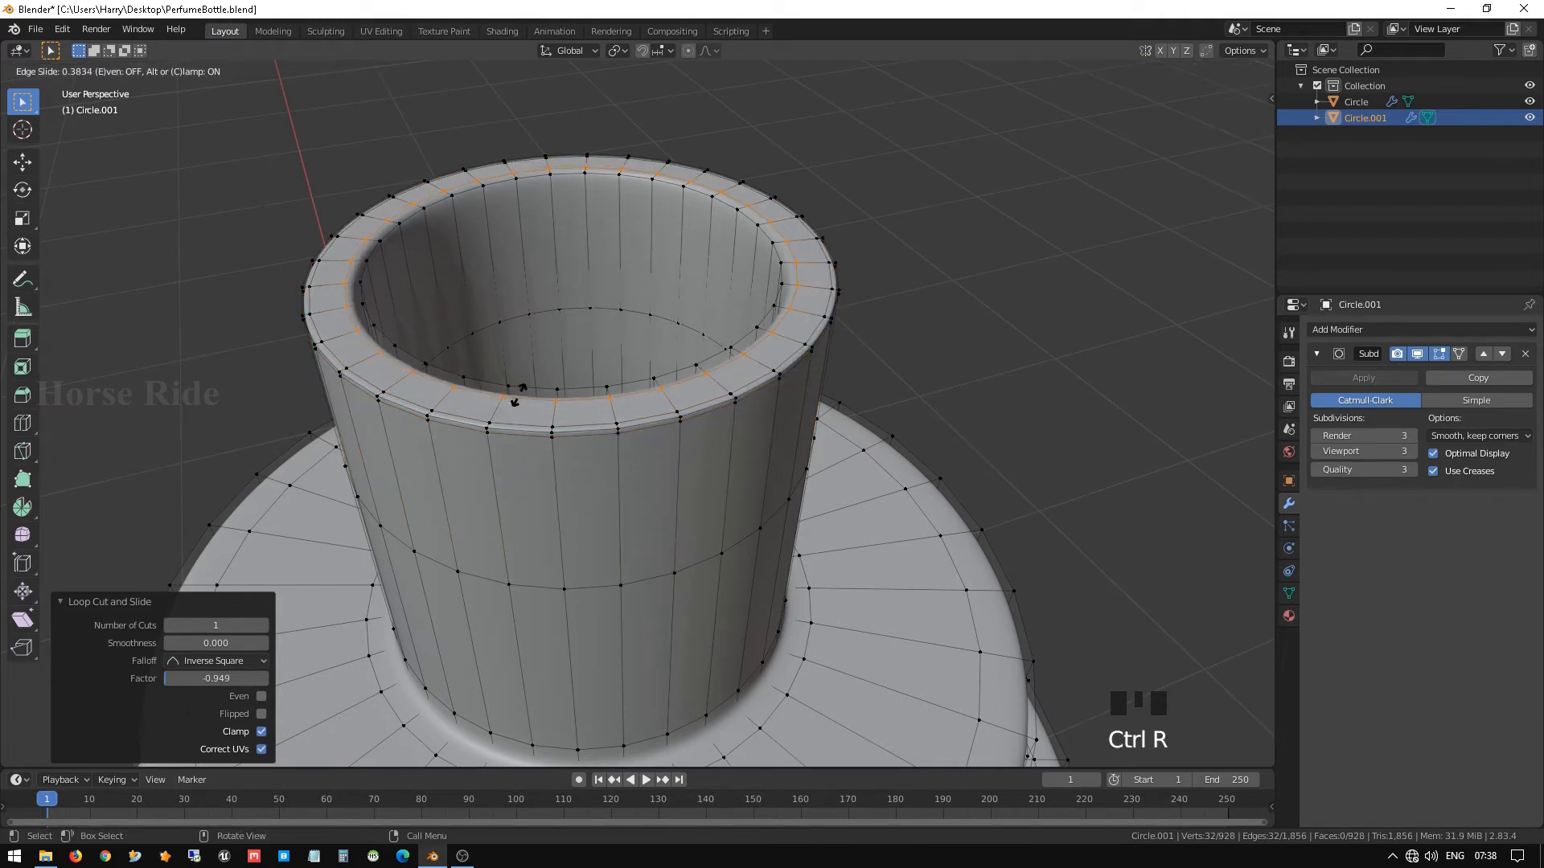
pyautogui.click(529, 387)
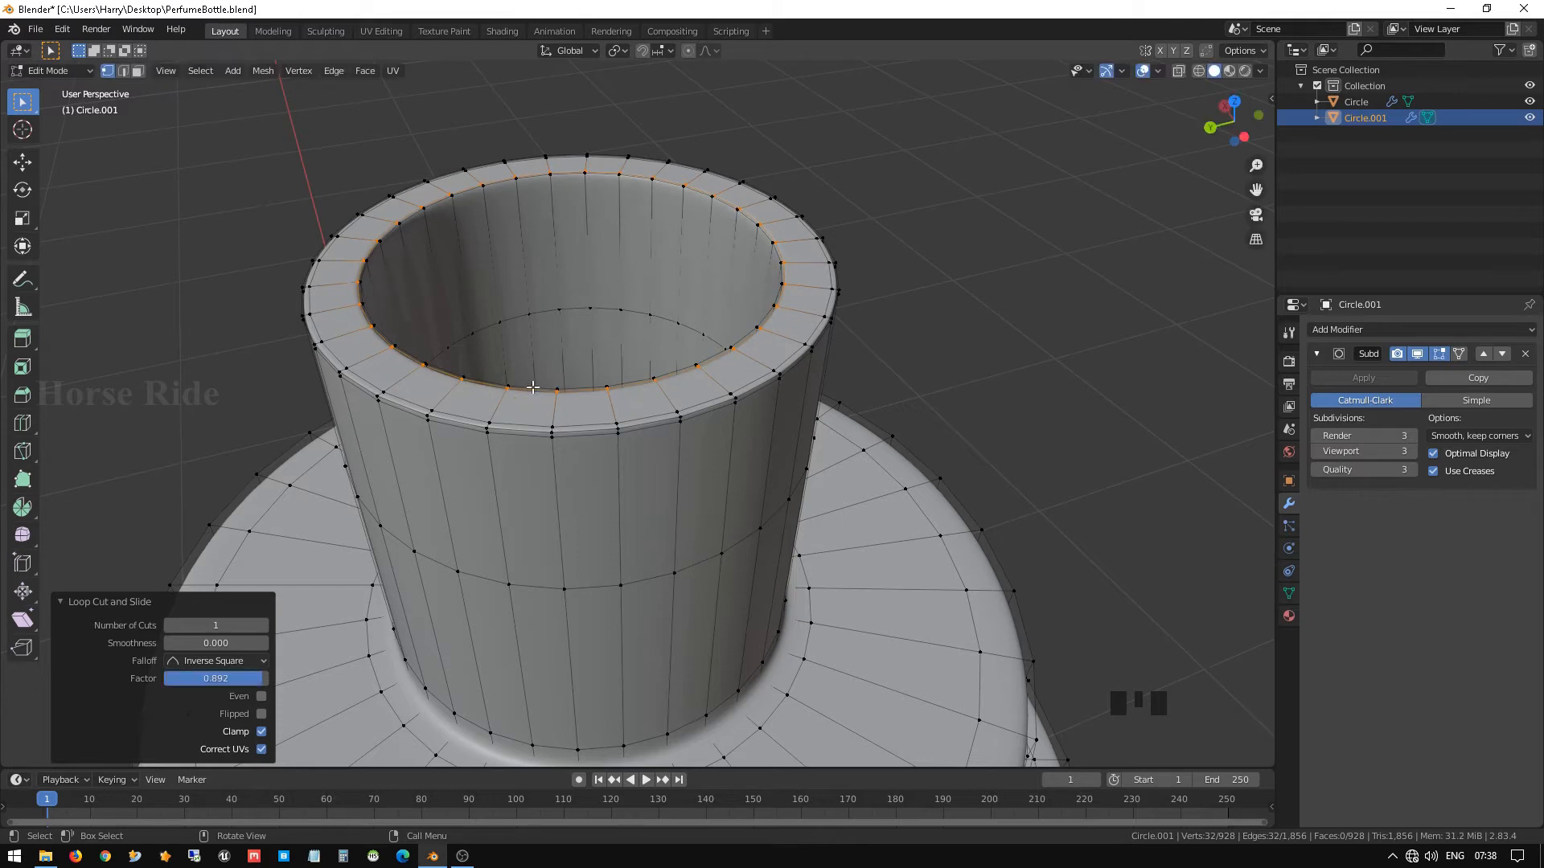
pyautogui.hotkey('ctrl', 'r')
pyautogui.click(608, 206)
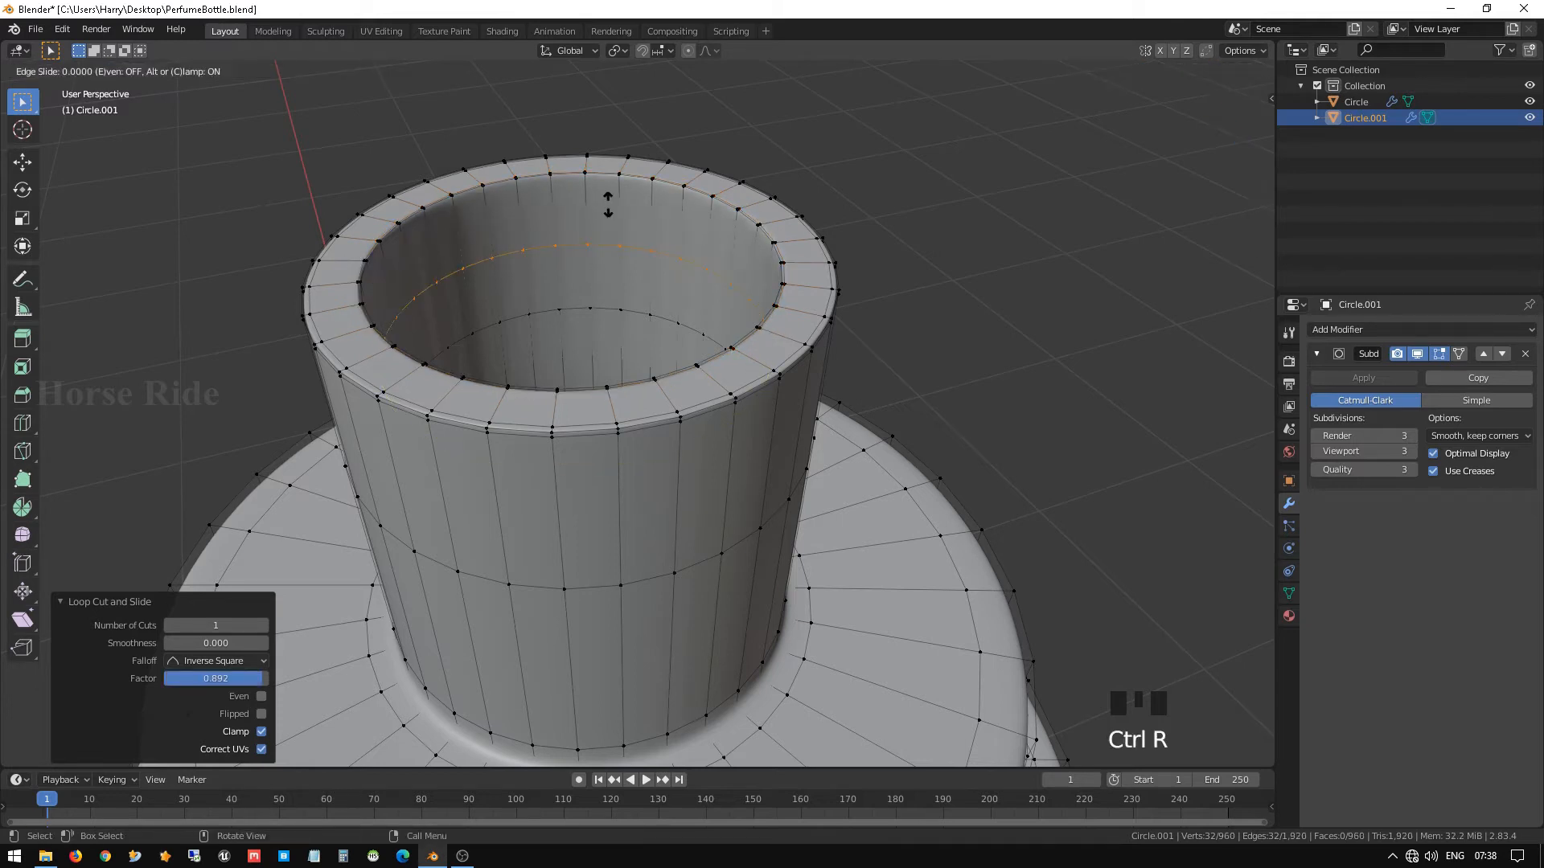
pyautogui.click(603, 145)
pyautogui.press('Tab')
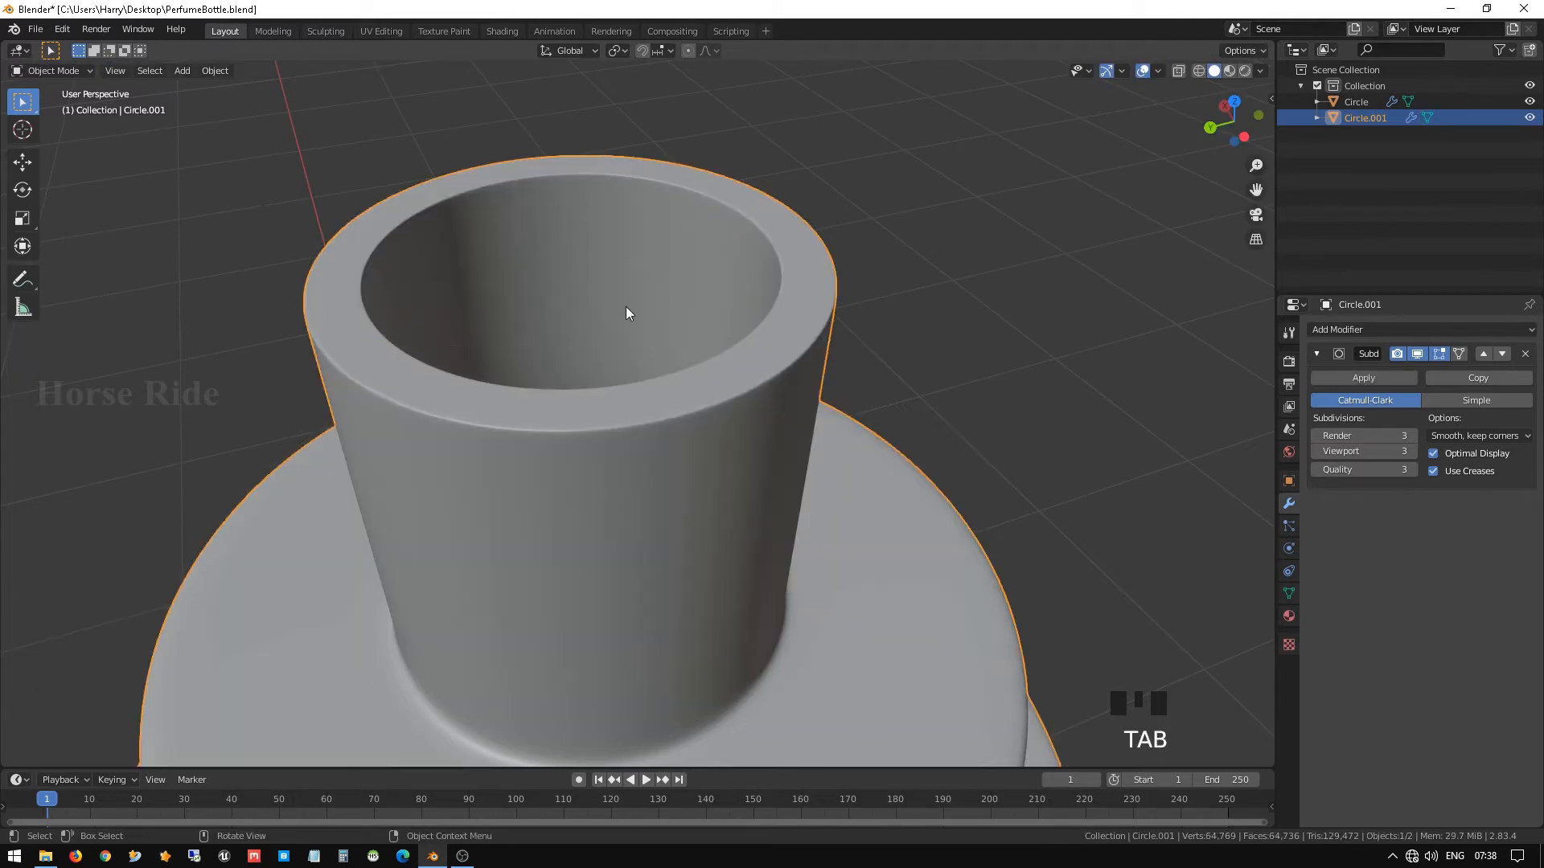
# Examine the stepped collar and its hollow tube on the bottle neck from the side and from further away.
pyautogui.scroll(-4, 627, 313)
pyautogui.moveTo(615, 362); pyautogui.dragTo(571, 391, button='middle')
pyautogui.scroll(-4, 566, 382)
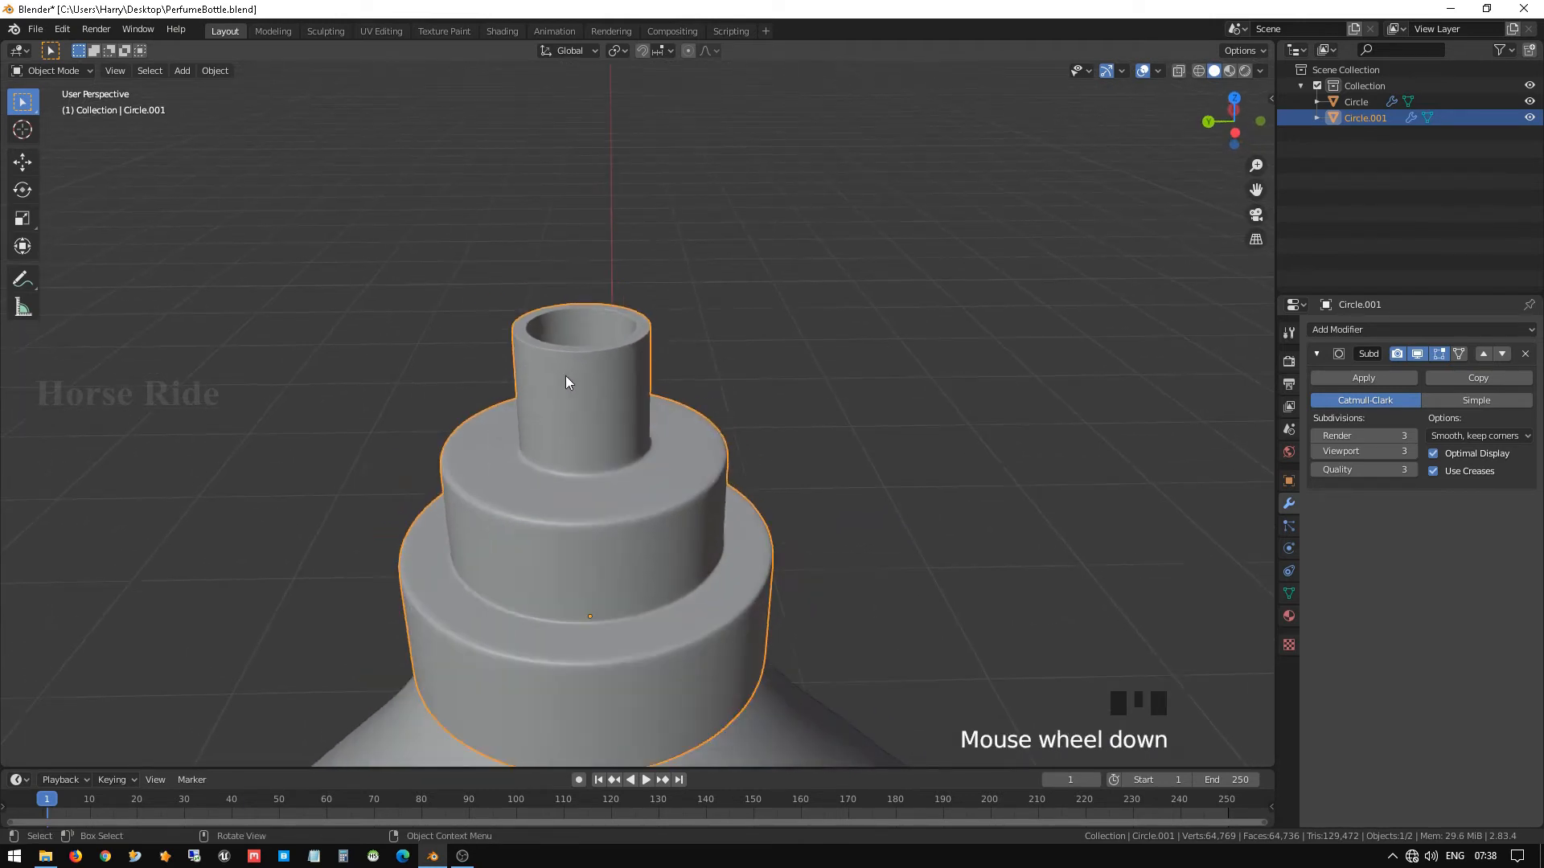
pyautogui.scroll(-4, 599, 529)
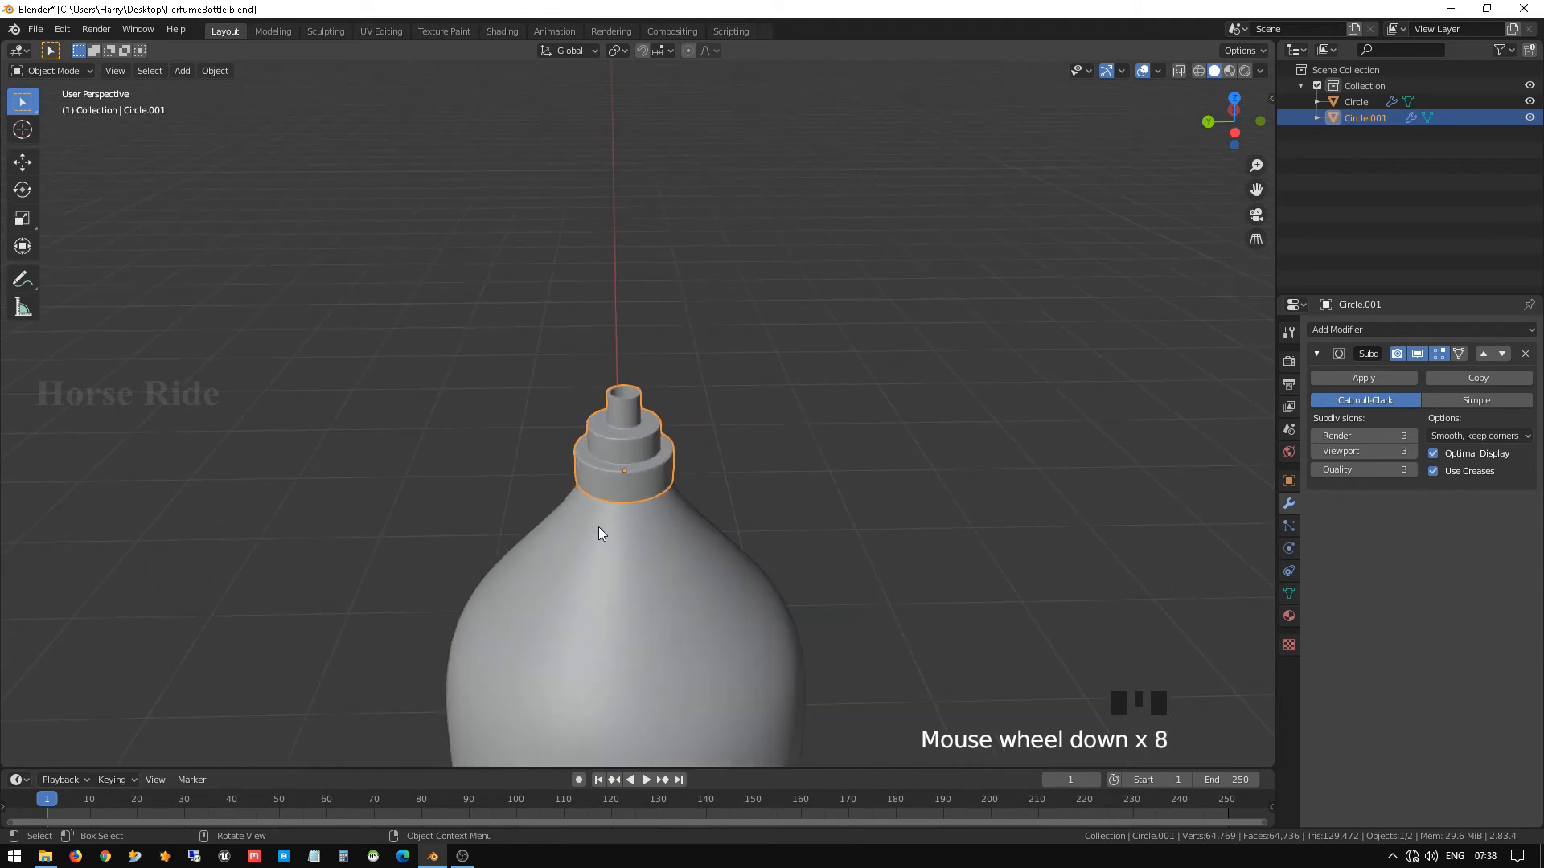
pyautogui.scroll(-1, 604, 521)
pyautogui.moveTo(600, 518); pyautogui.dragTo(596, 485, button='middle')
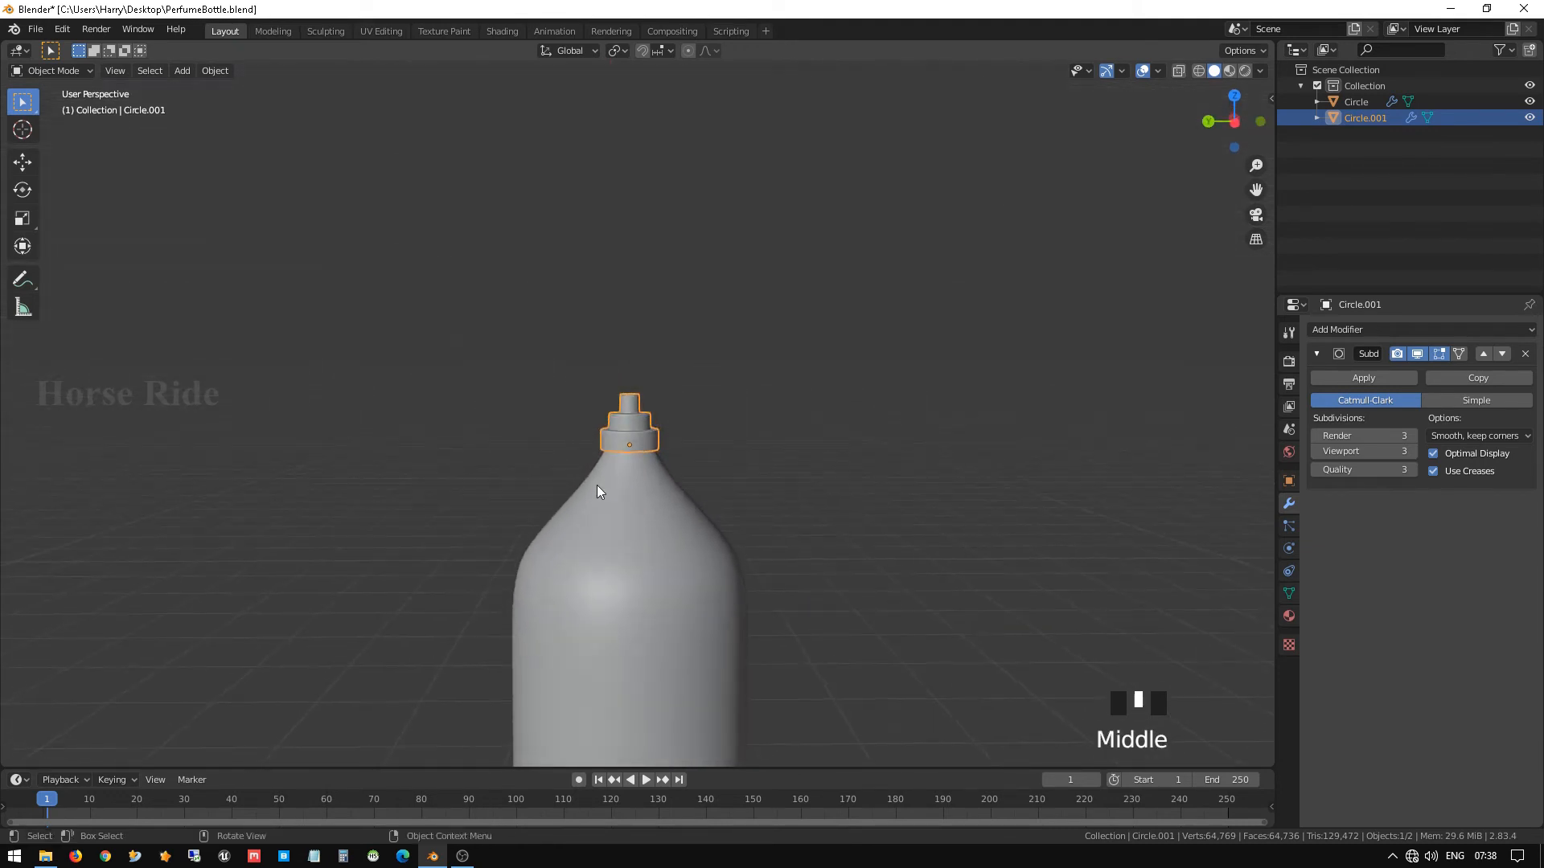
pyautogui.scroll(-2, 621, 581)
pyautogui.scroll(8, 634, 449)
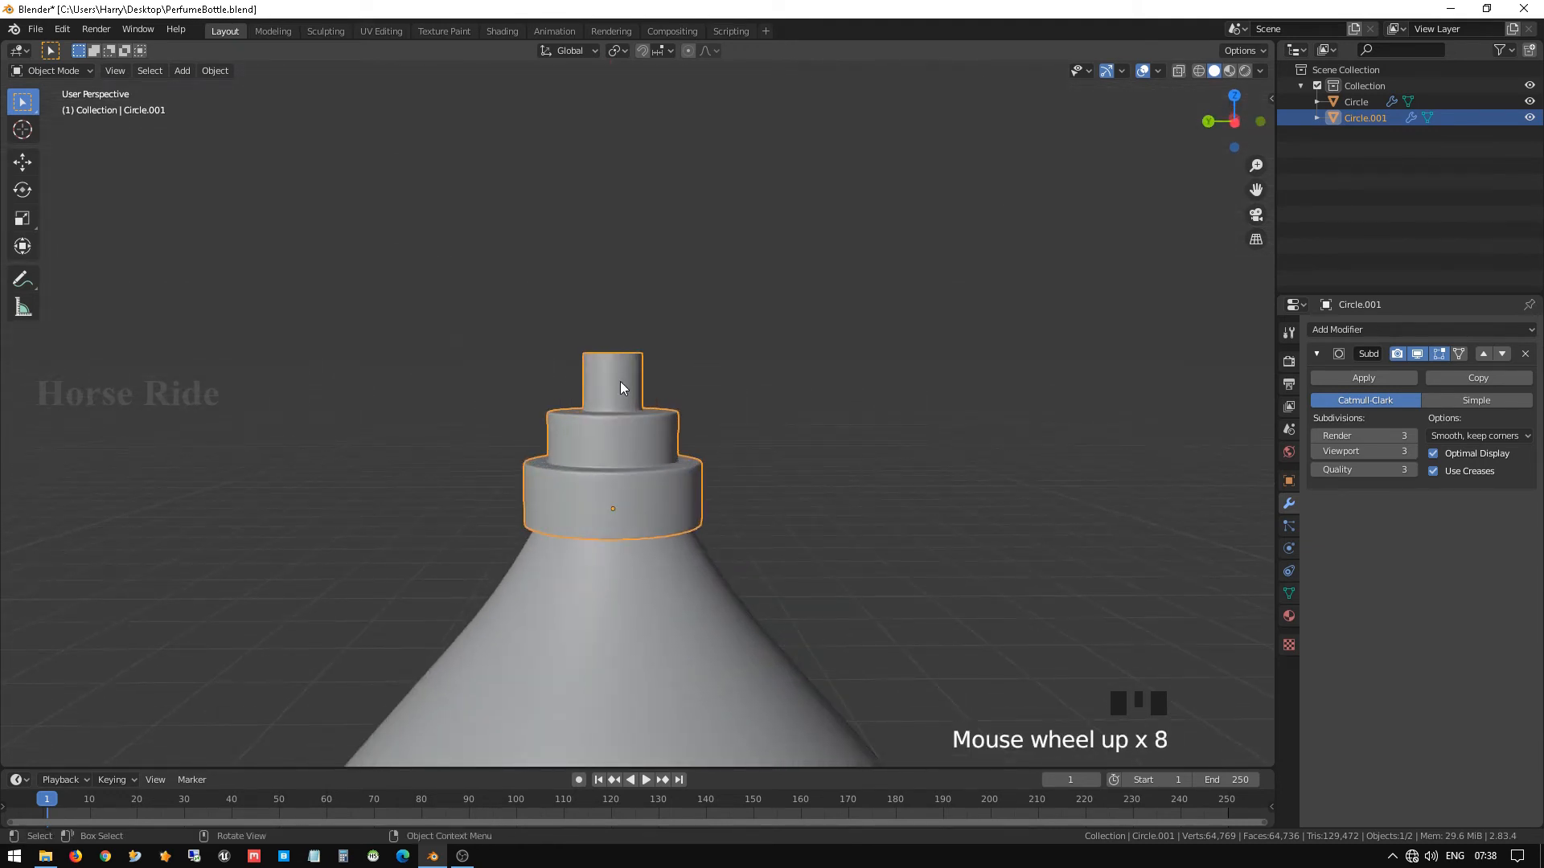
pyautogui.scroll(3, 620, 382)
pyautogui.keyDown('shift'); pyautogui.moveTo(591, 380); pyautogui.dragTo(659, 446, button='middle'); pyautogui.keyUp('shift')
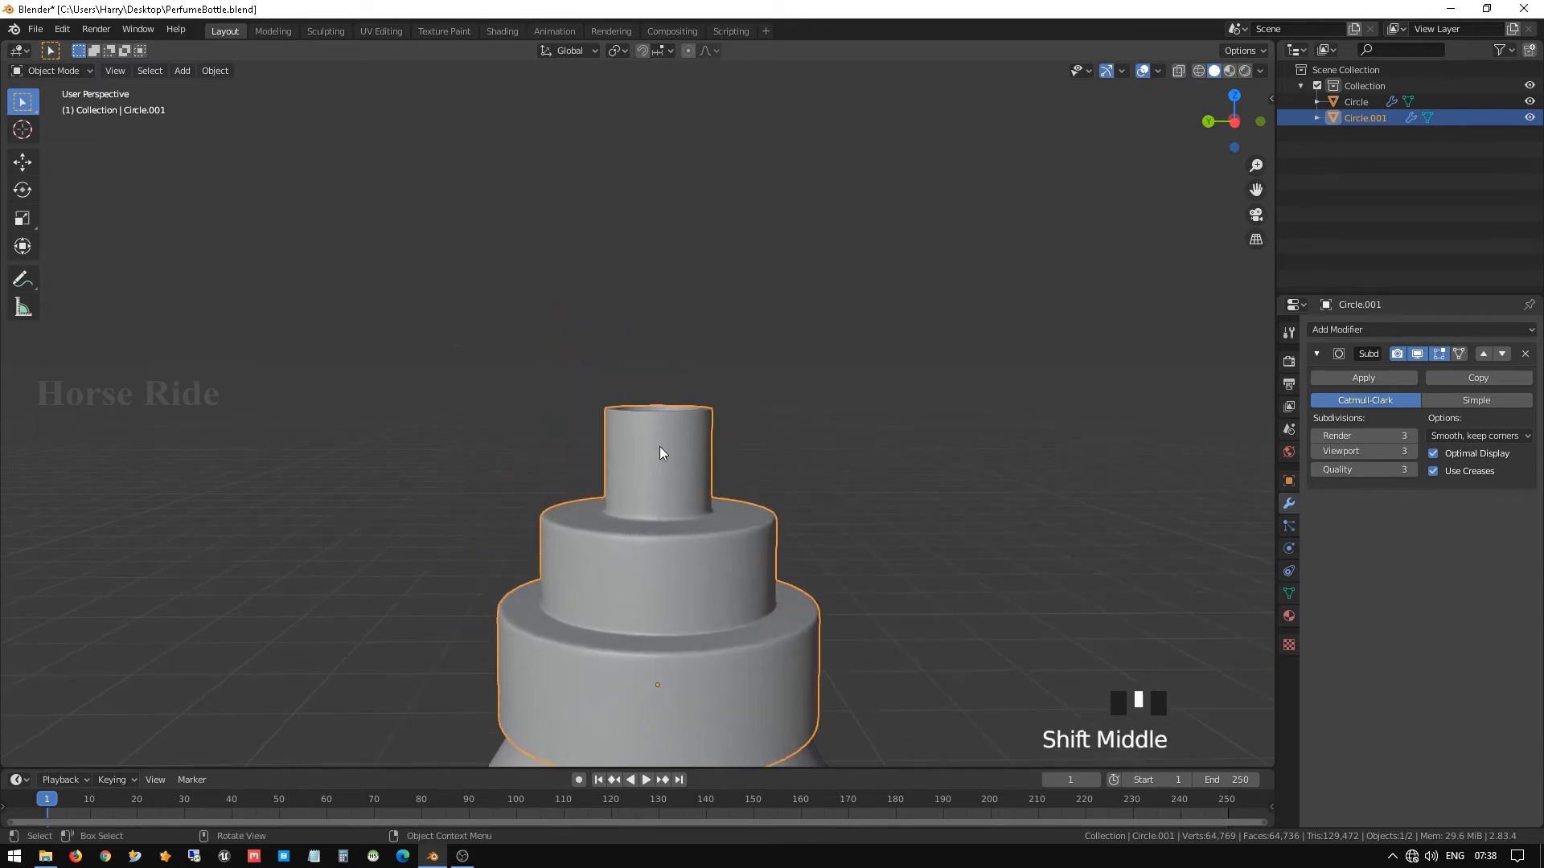
pyautogui.scroll(-2, 663, 443)
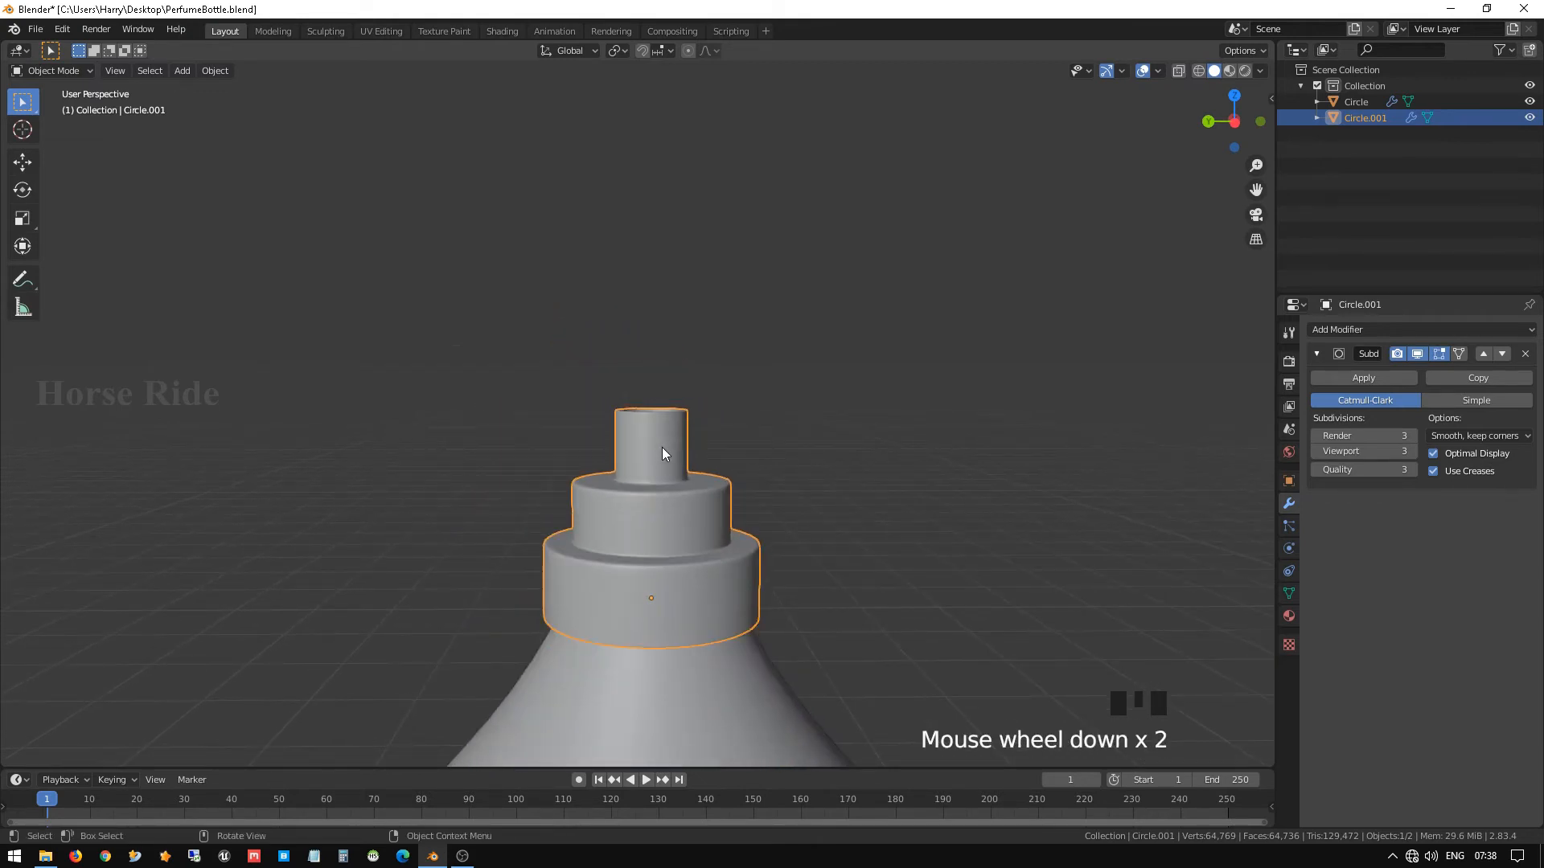
# Extrude the top rim of the collar's tube straight upward, lengthening the tube by about two thirds.
pyautogui.press('KP_1')
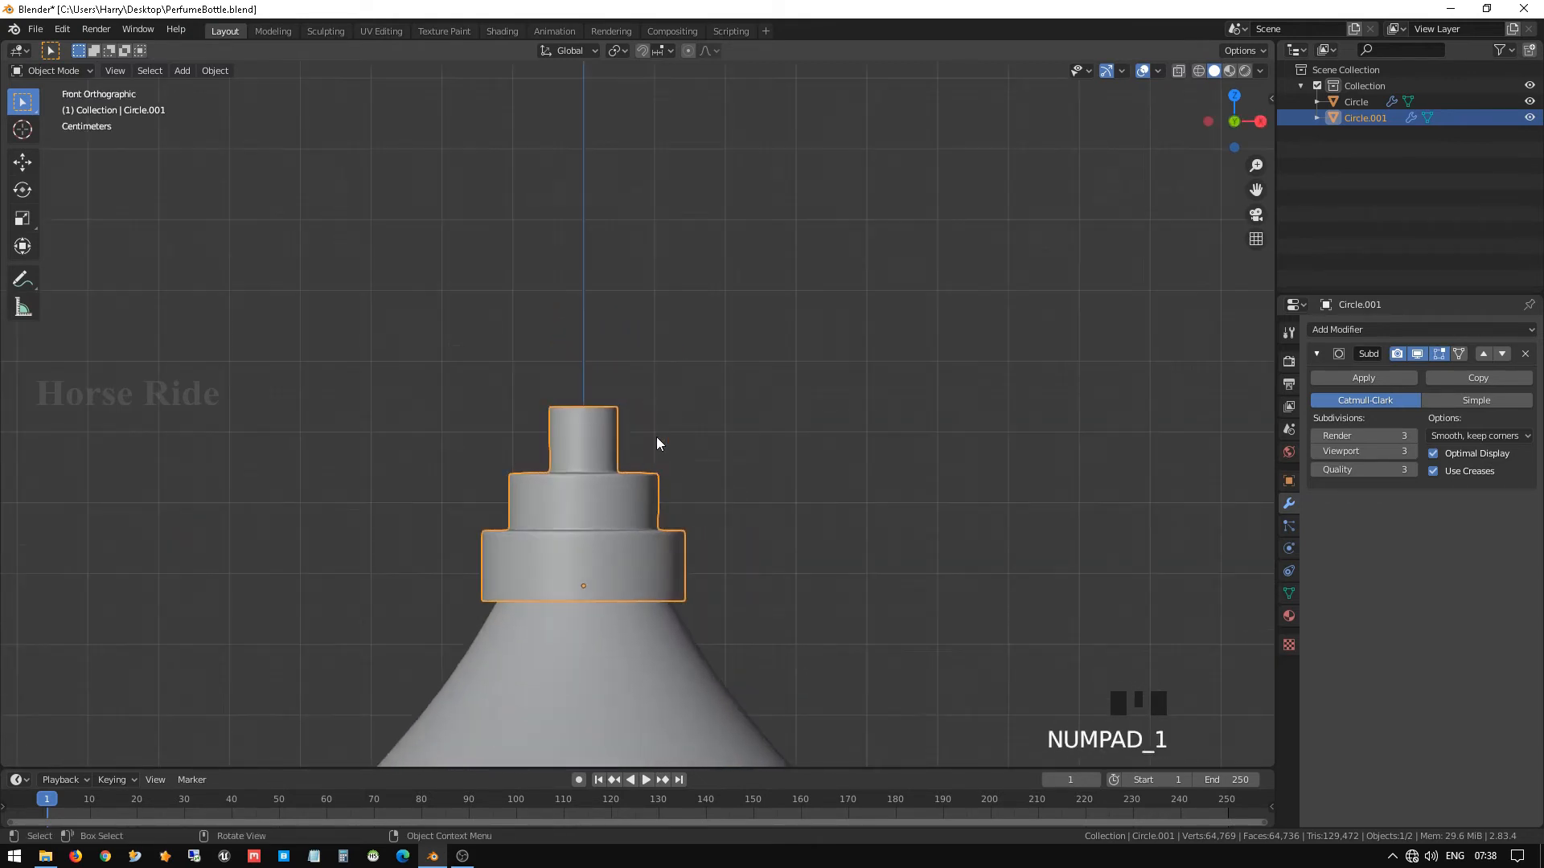
pyautogui.press('Tab')
pyautogui.click(506, 345)
pyautogui.press('z')
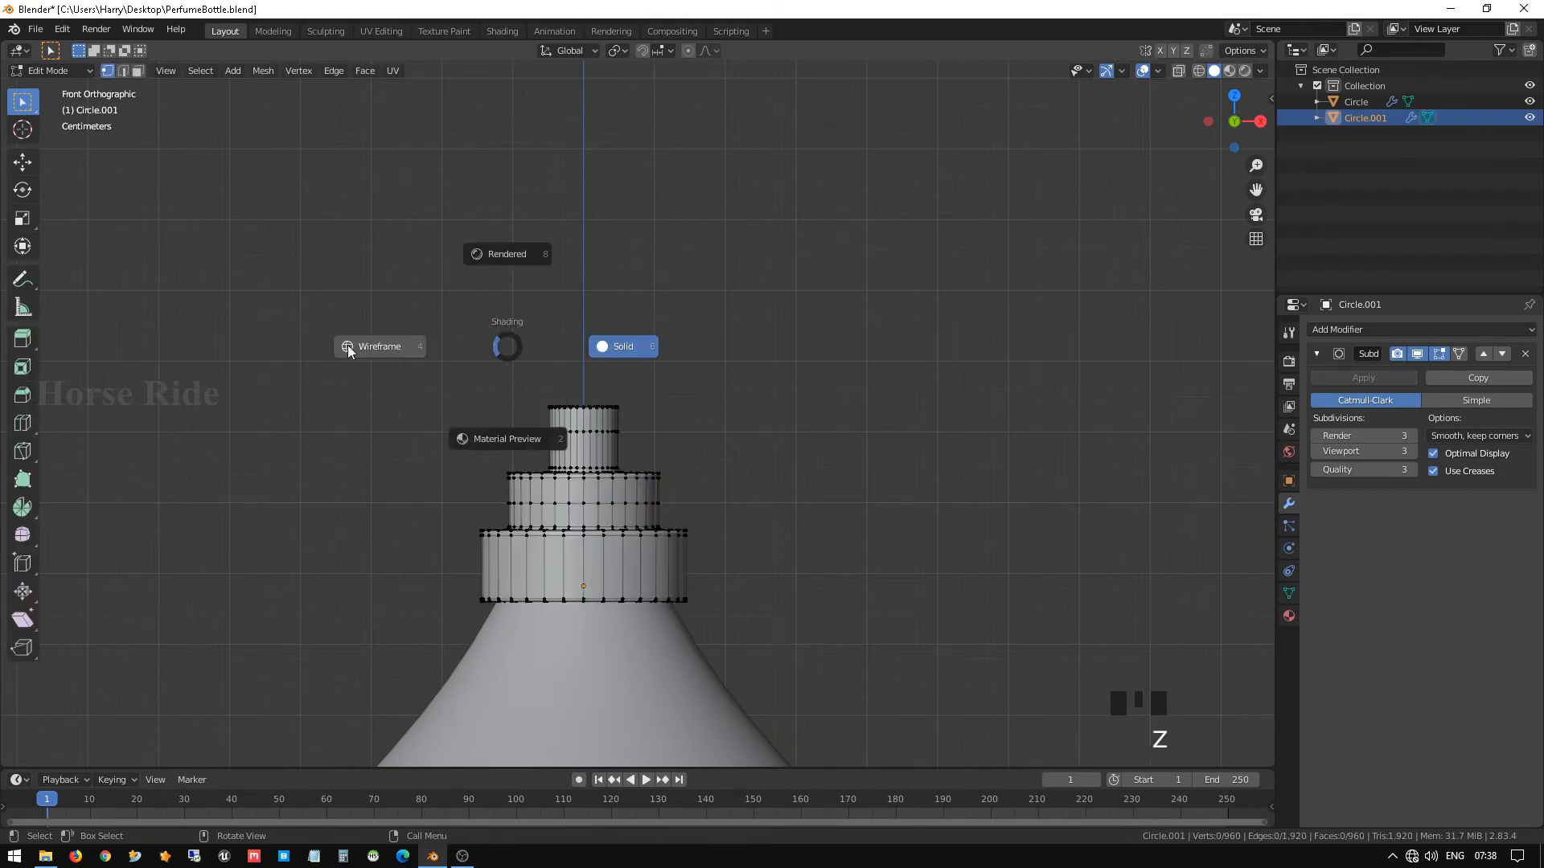
pyautogui.click(481, 329)
pyautogui.moveTo(481, 330); pyautogui.dragTo(697, 427)
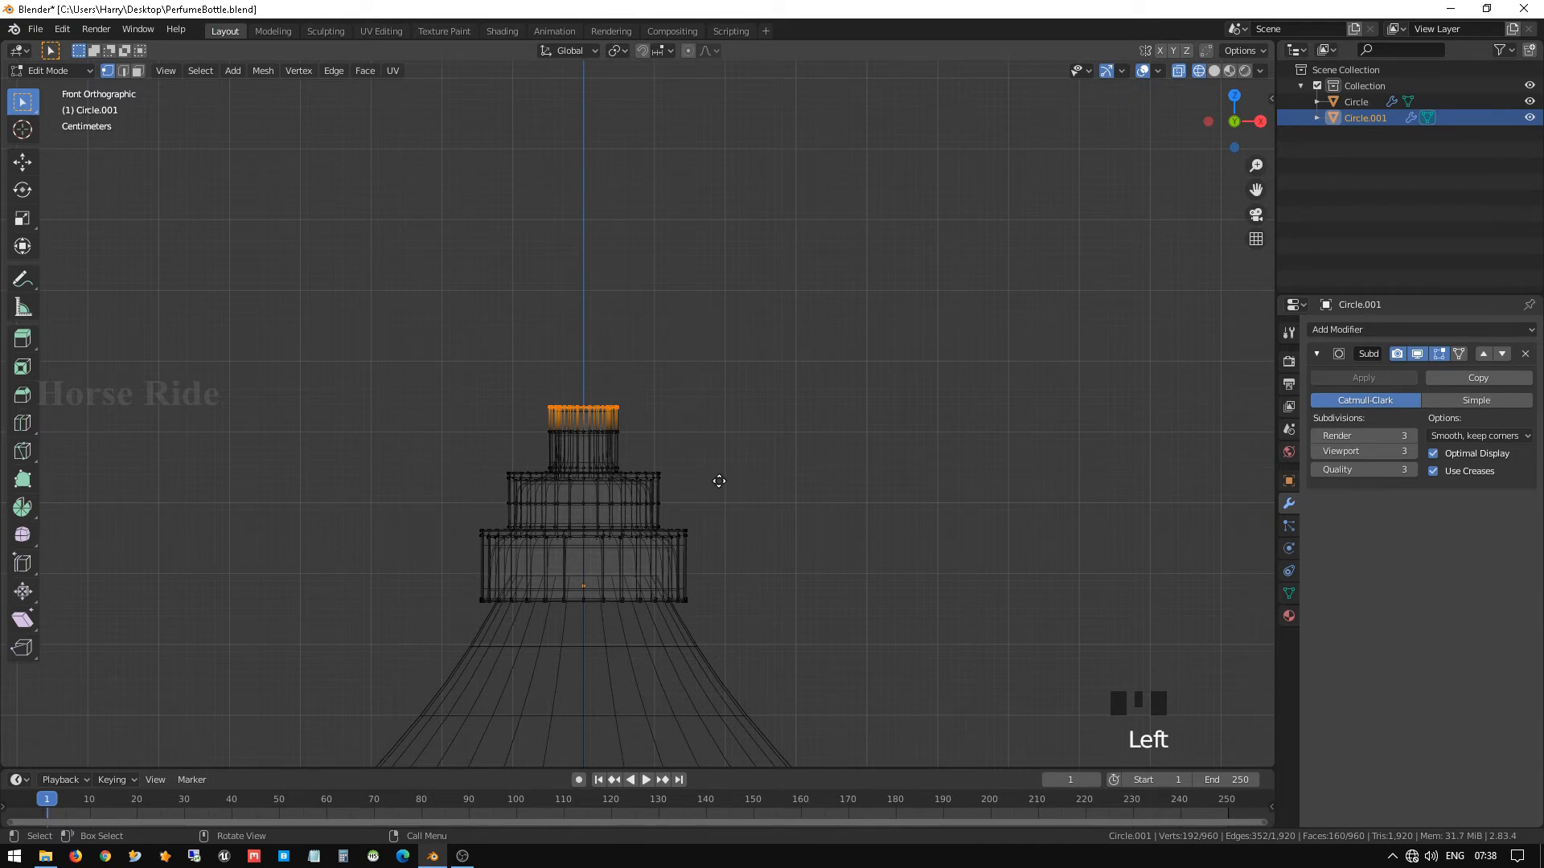
pyautogui.press('e')
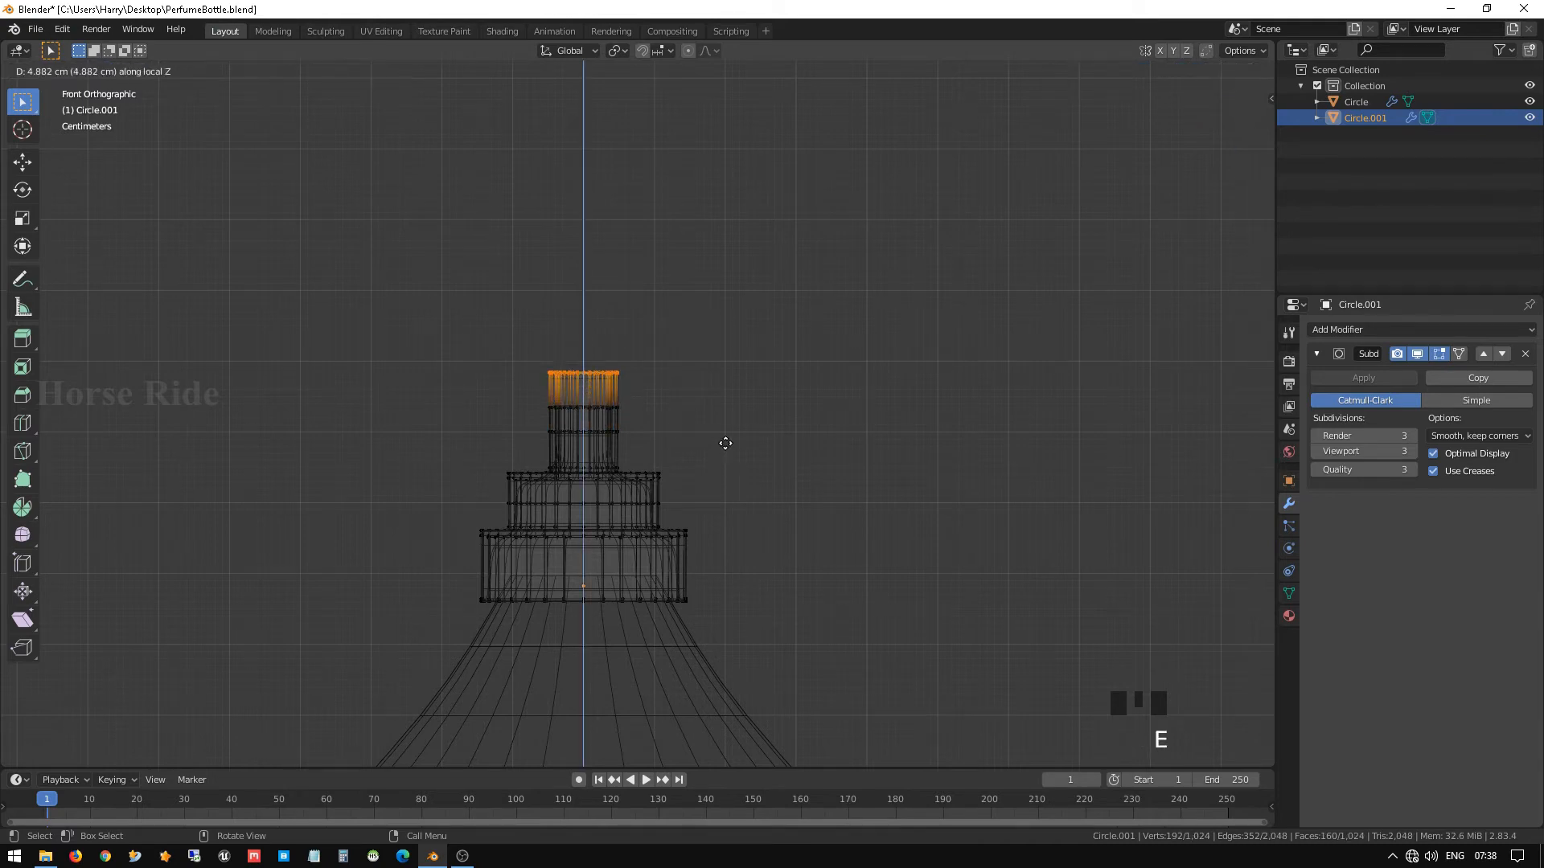
pyautogui.click(727, 436)
pyautogui.press('Tab')
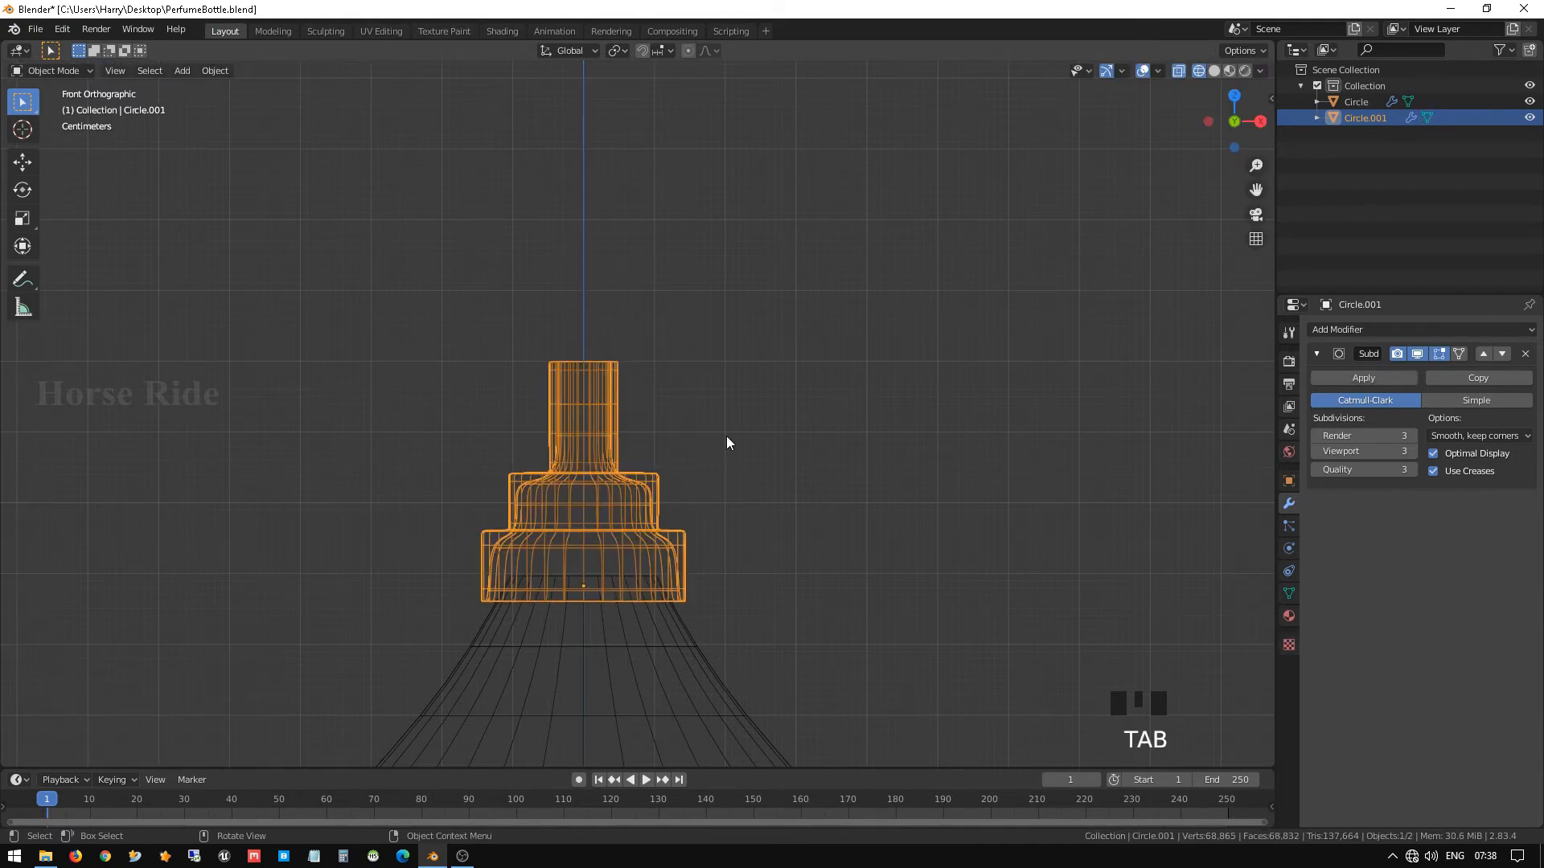
# Return the viewport to solid shading and check the lengthened tube against the bottle.
pyautogui.press('z')
pyautogui.moveTo(1165, 433)
pyautogui.mouseDown(button='middle')
pyautogui.moveTo(564, 402)
pyautogui.moveTo(577, 466)
pyautogui.moveTo(576, 378)
pyautogui.moveTo(607, 330)
pyautogui.mouseUp(button='middle')
pyautogui.scroll(2, 576, 466)
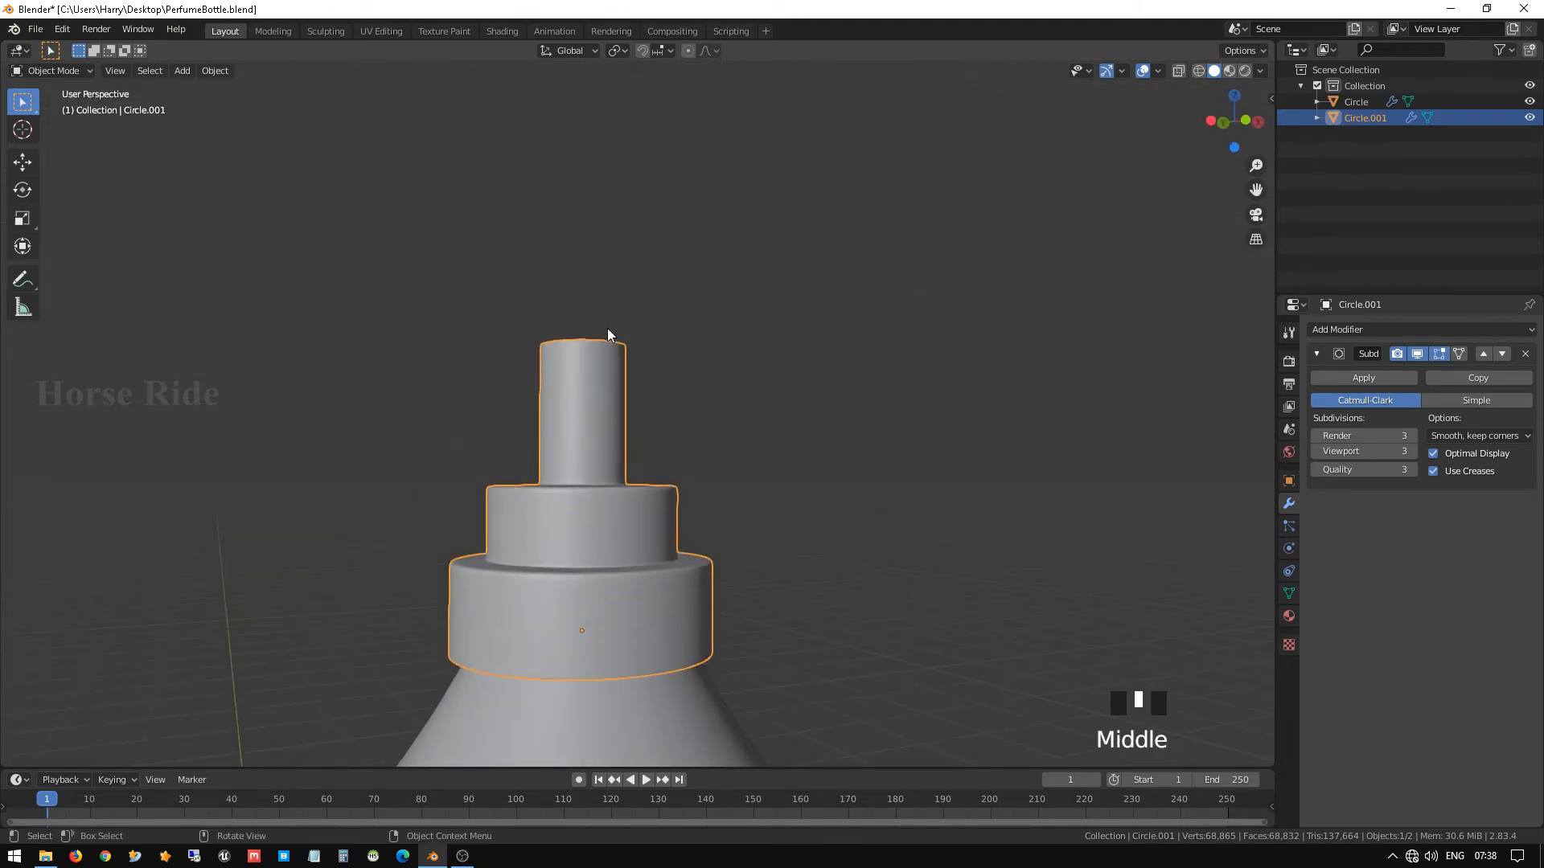
pyautogui.scroll(-5, 614, 394)
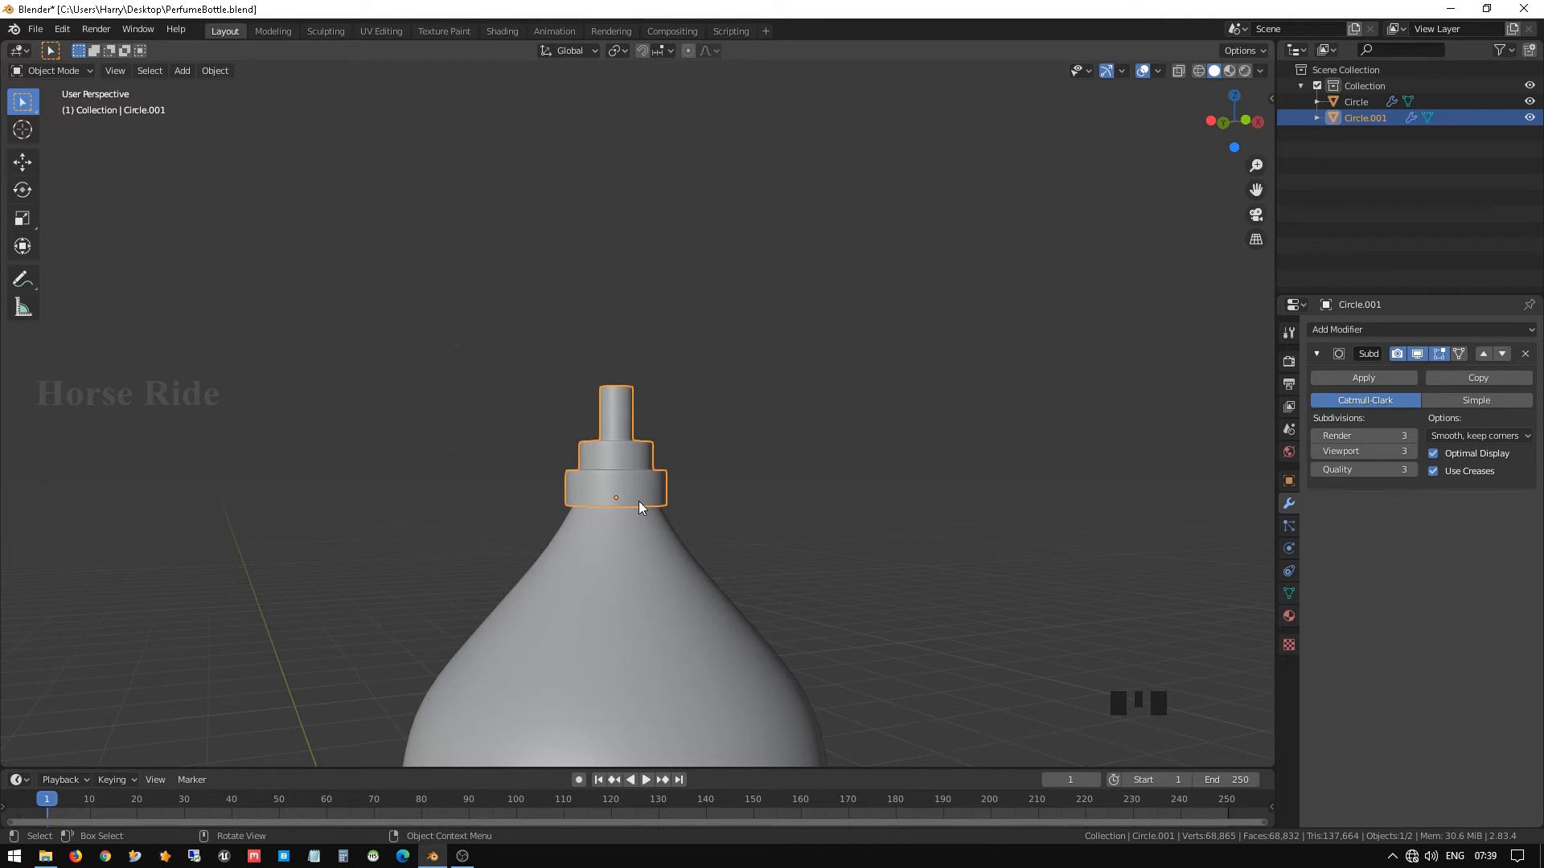
# Add a 32-vertex mesh circle with a 100 cm radius at the world origin.
pyautogui.press('KP_1')
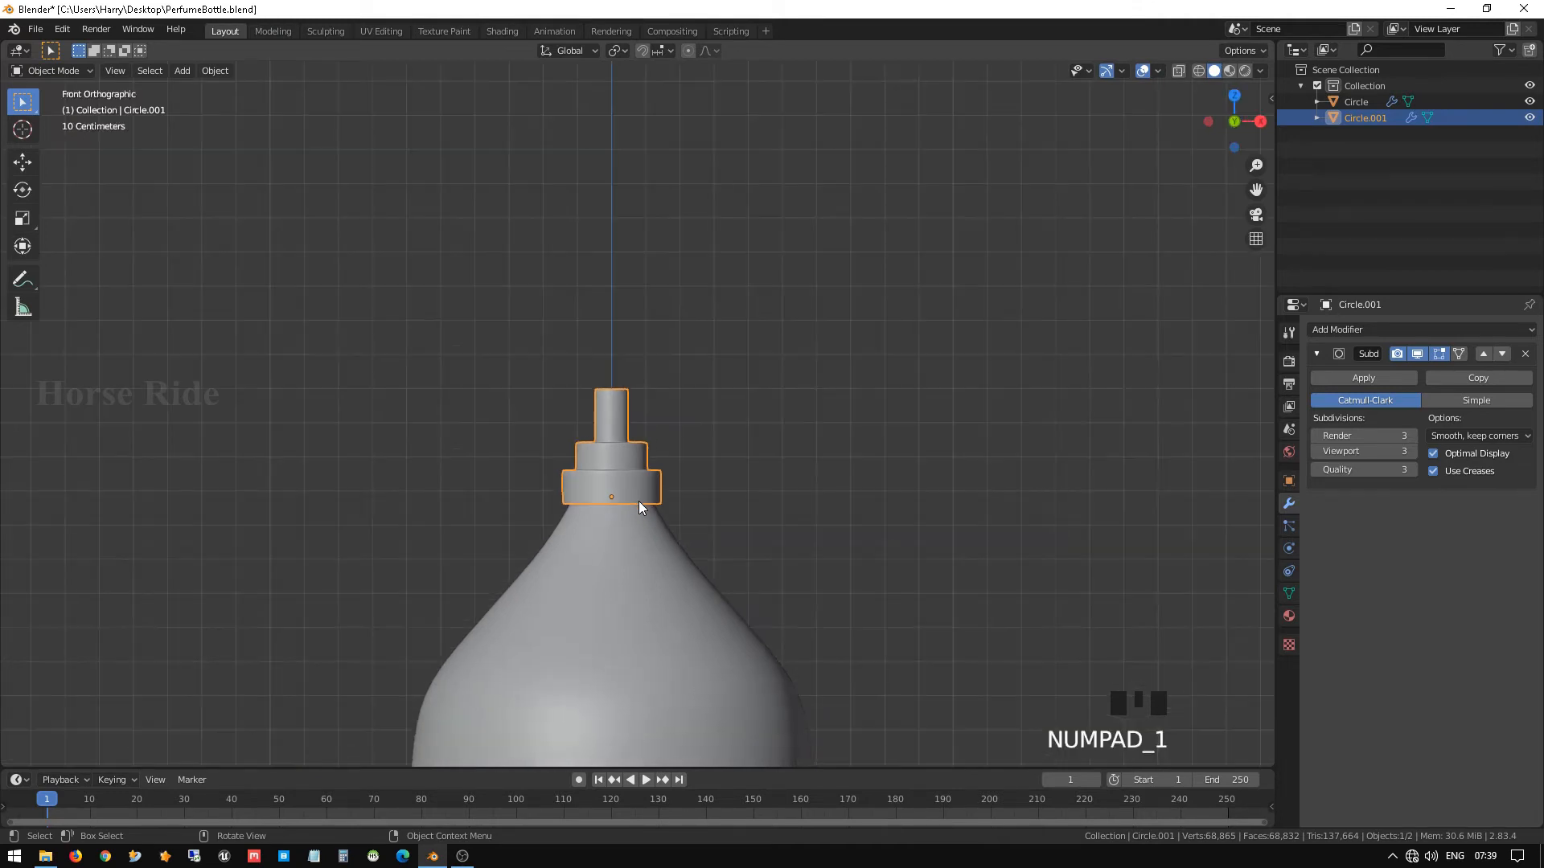
pyautogui.press('KP_7')
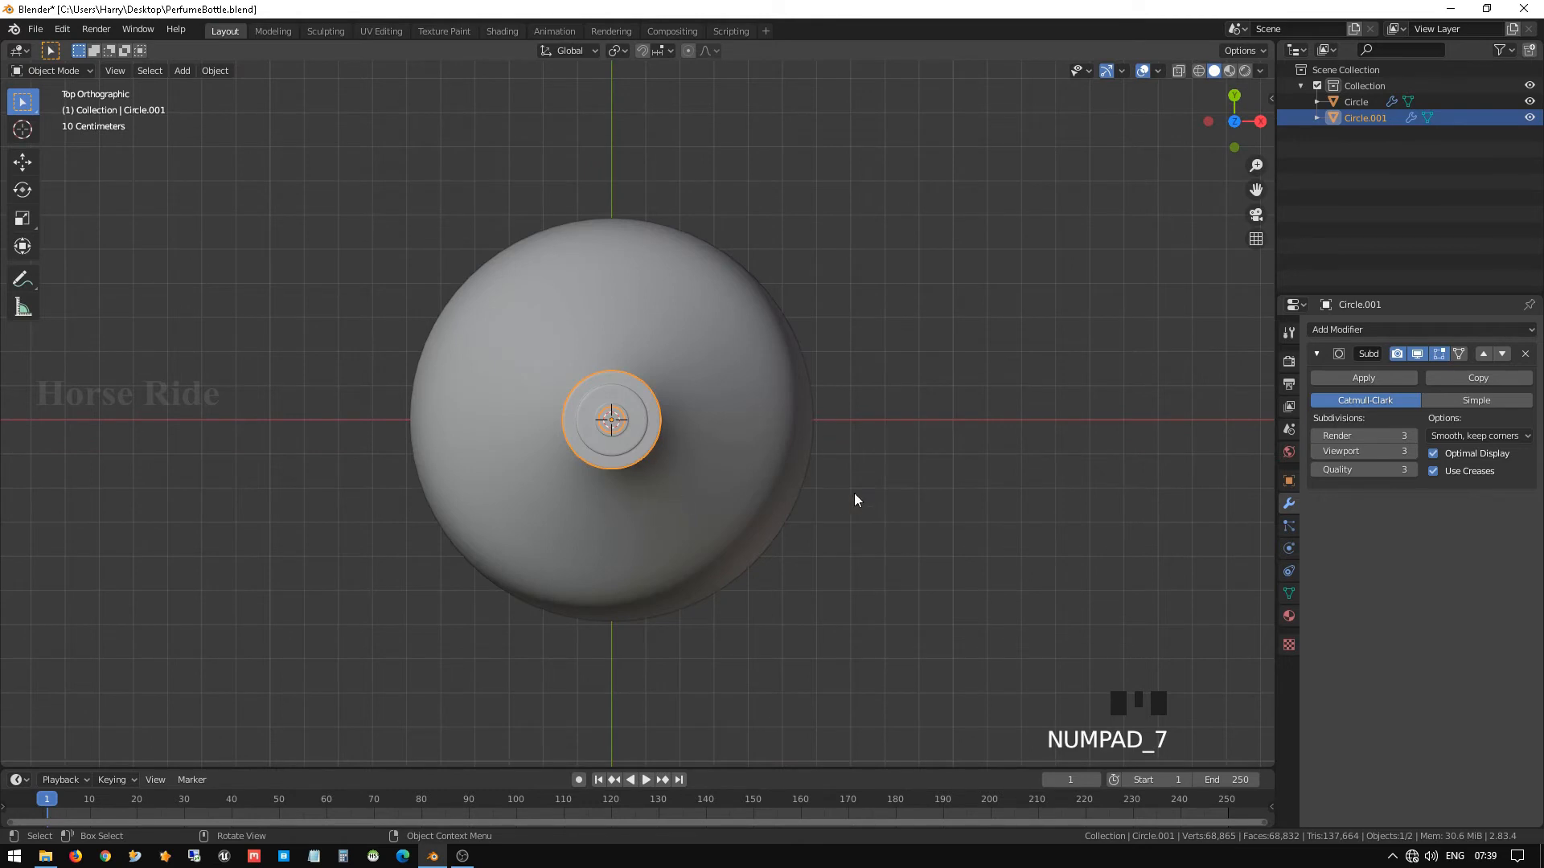
pyautogui.scroll(-3, 885, 474)
pyautogui.click(890, 472)
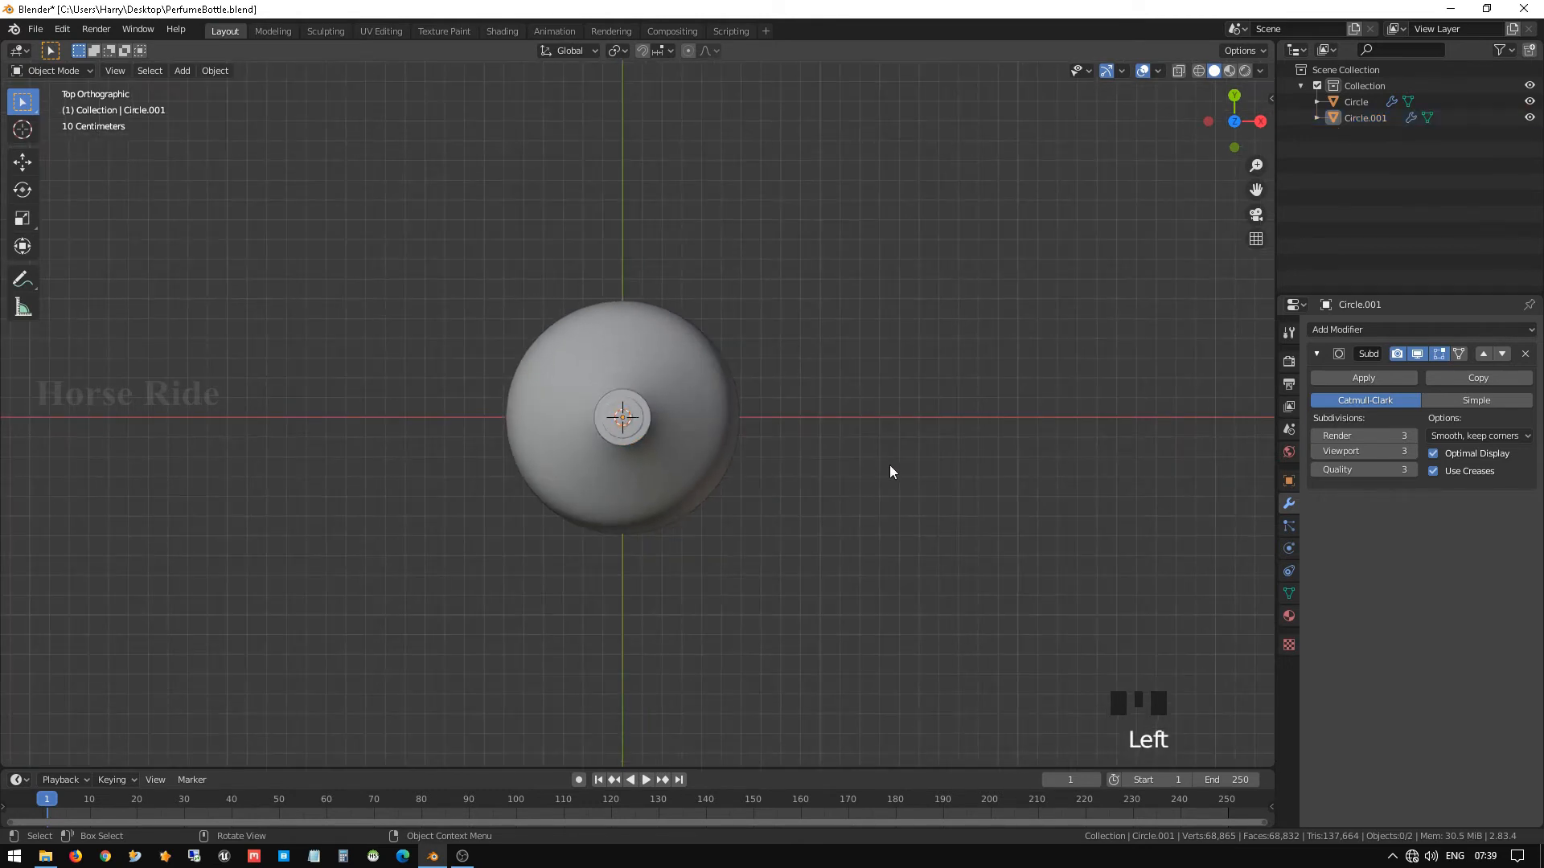
pyautogui.hotkey('shift', 'a')
pyautogui.moveTo(890, 466)
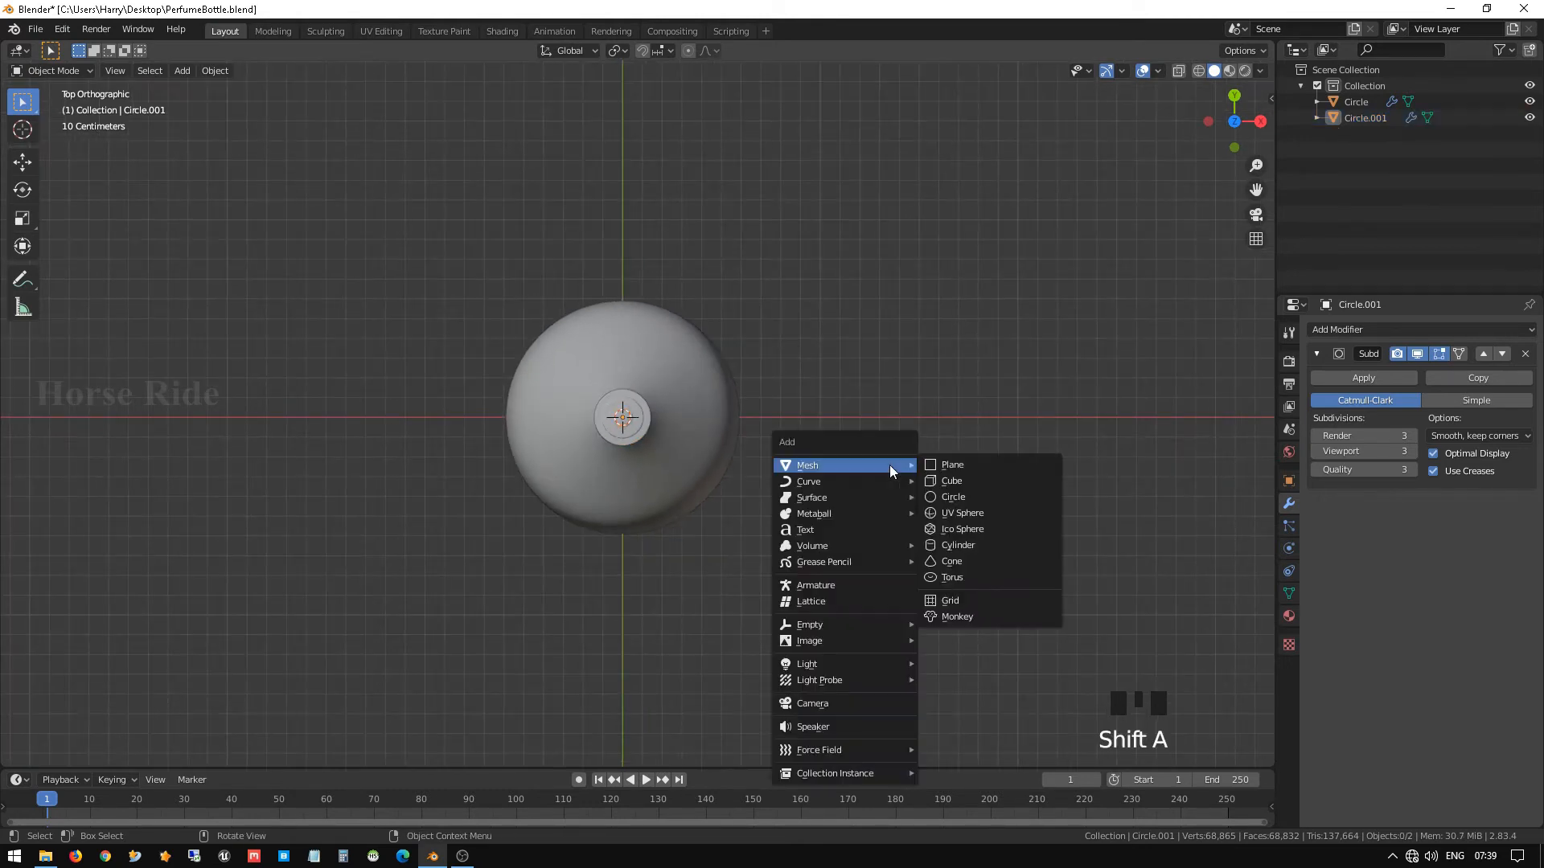
pyautogui.click(952, 497)
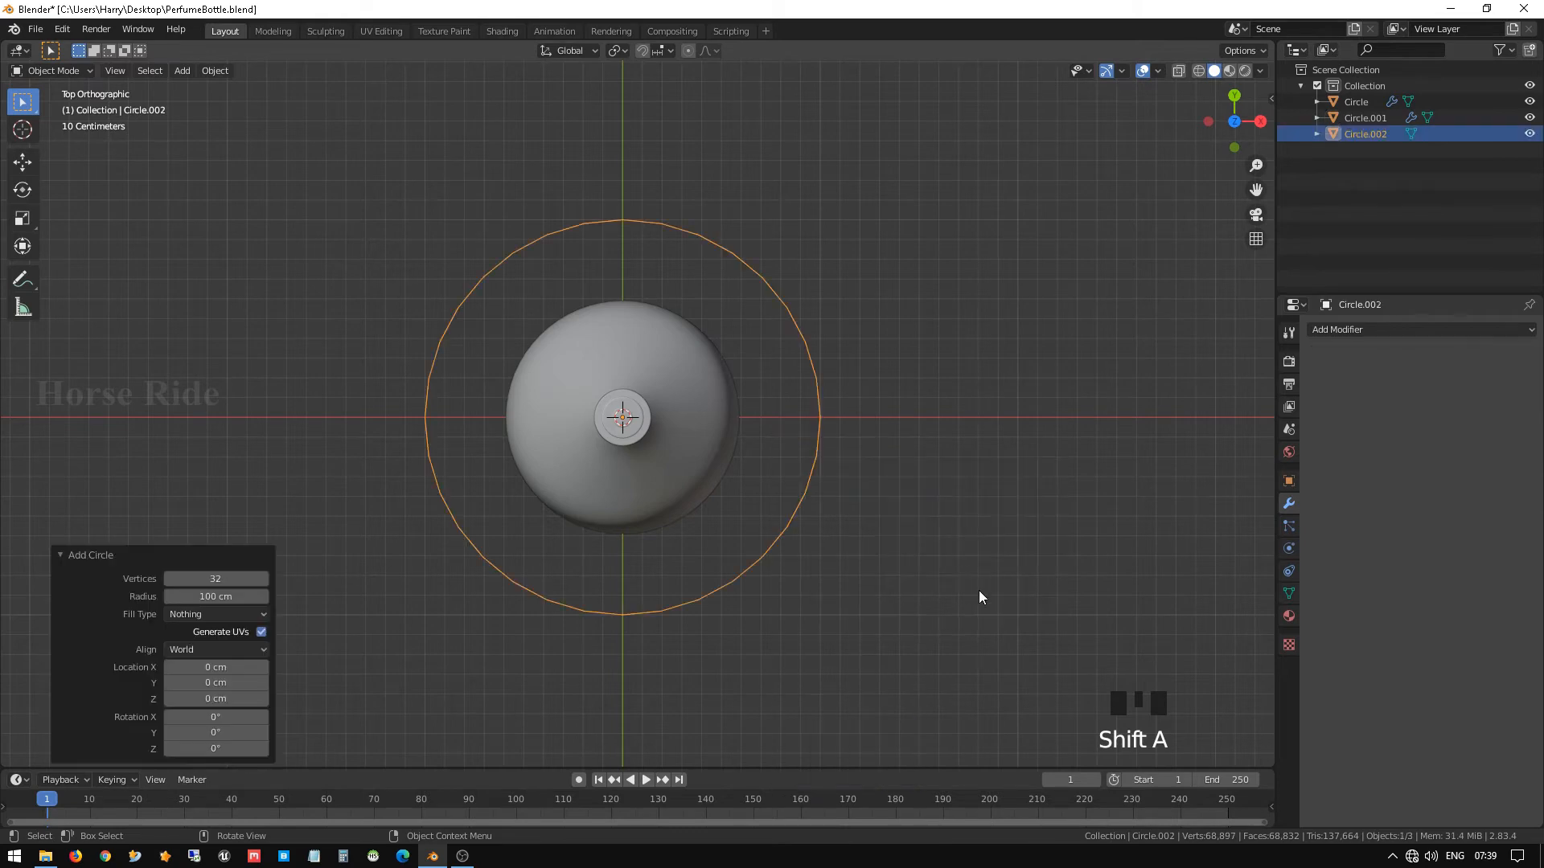
# Move the new circle up along Z by about 308 cm to the height of the collar's tube.
pyautogui.press('KP_1')
pyautogui.scroll(-8, 978, 597)
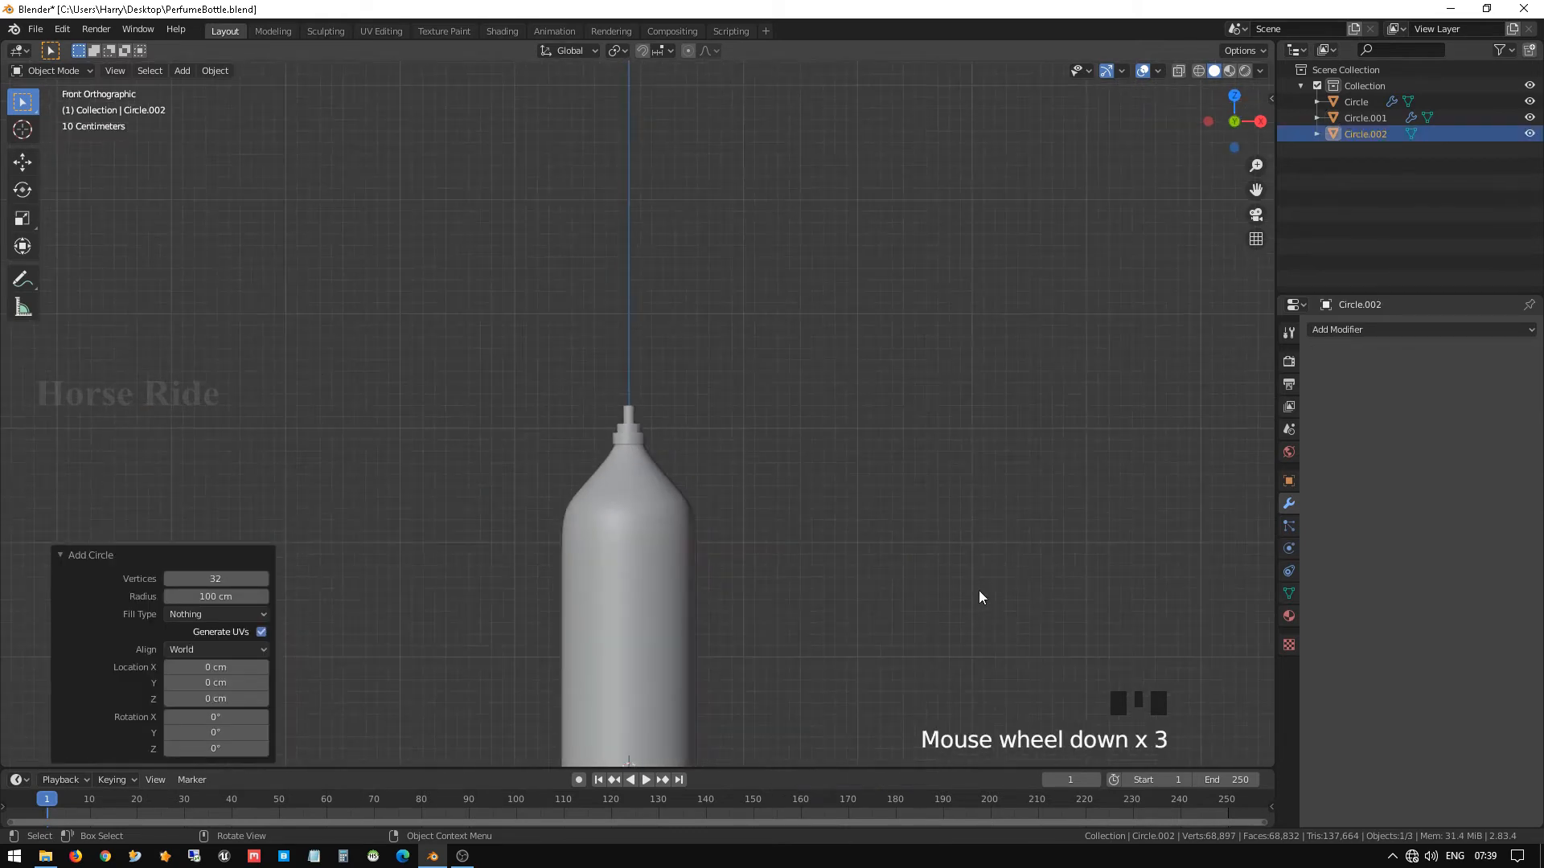
pyautogui.scroll(4, 957, 609)
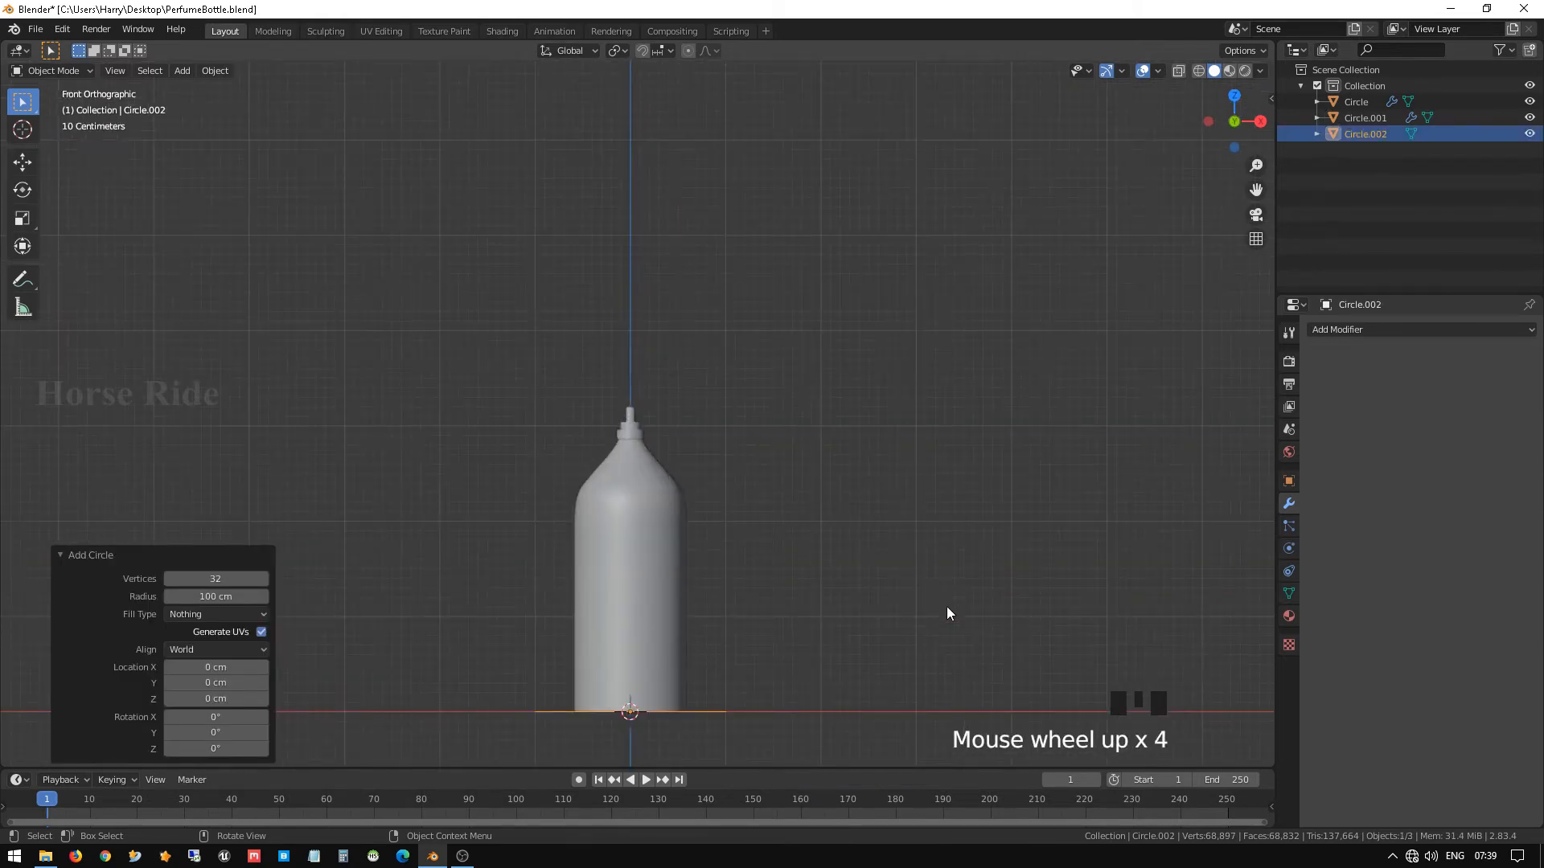
pyautogui.press('g')
pyautogui.press('z')
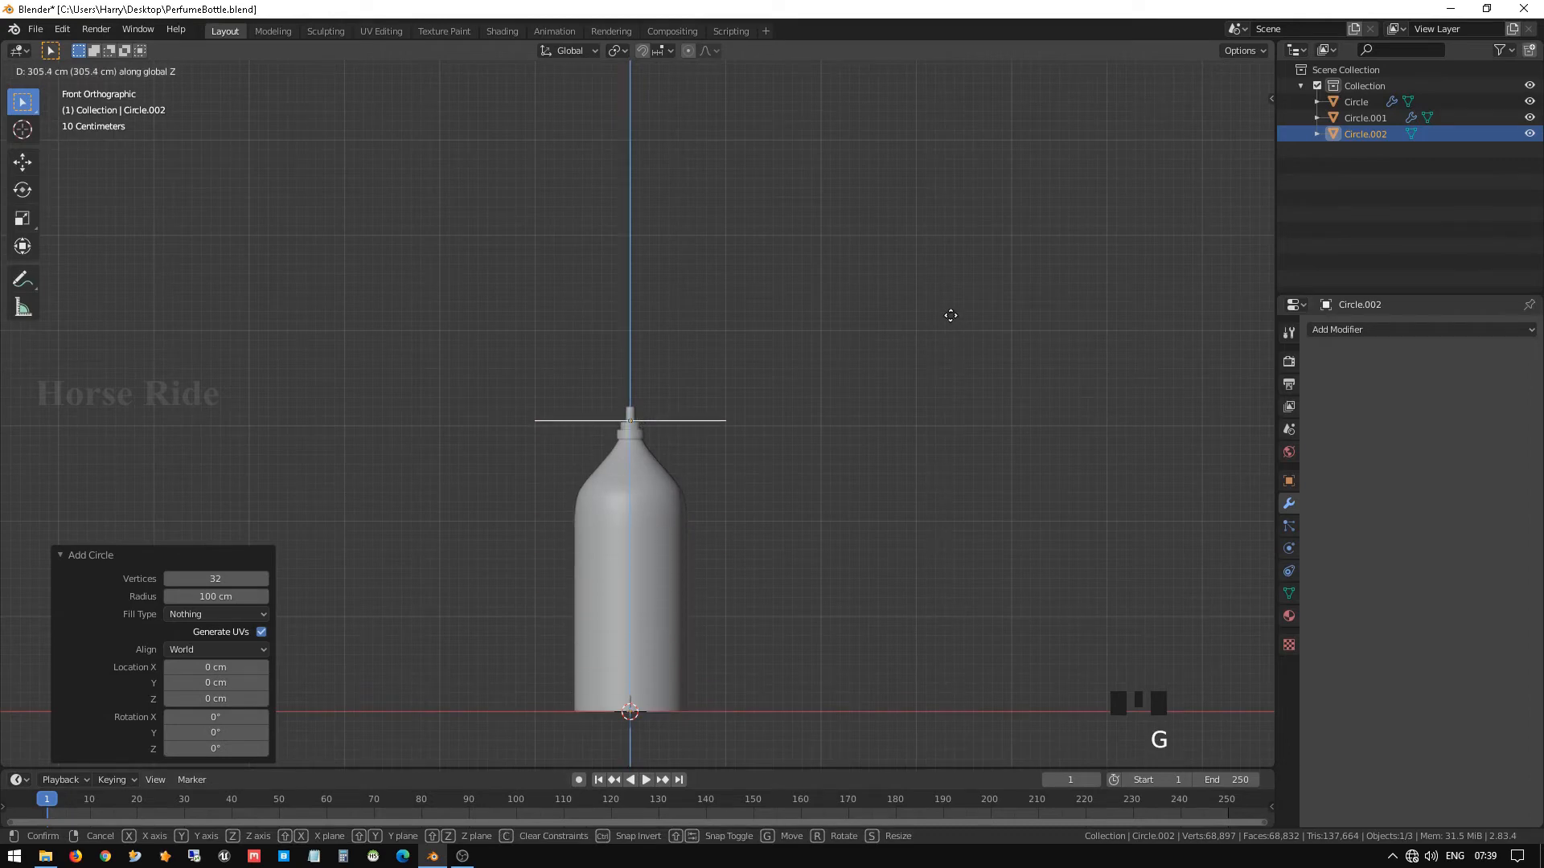
pyautogui.click(950, 312)
# Scale the circle down to about 0.102 around the tube.
pyautogui.press('KP_Decimal')
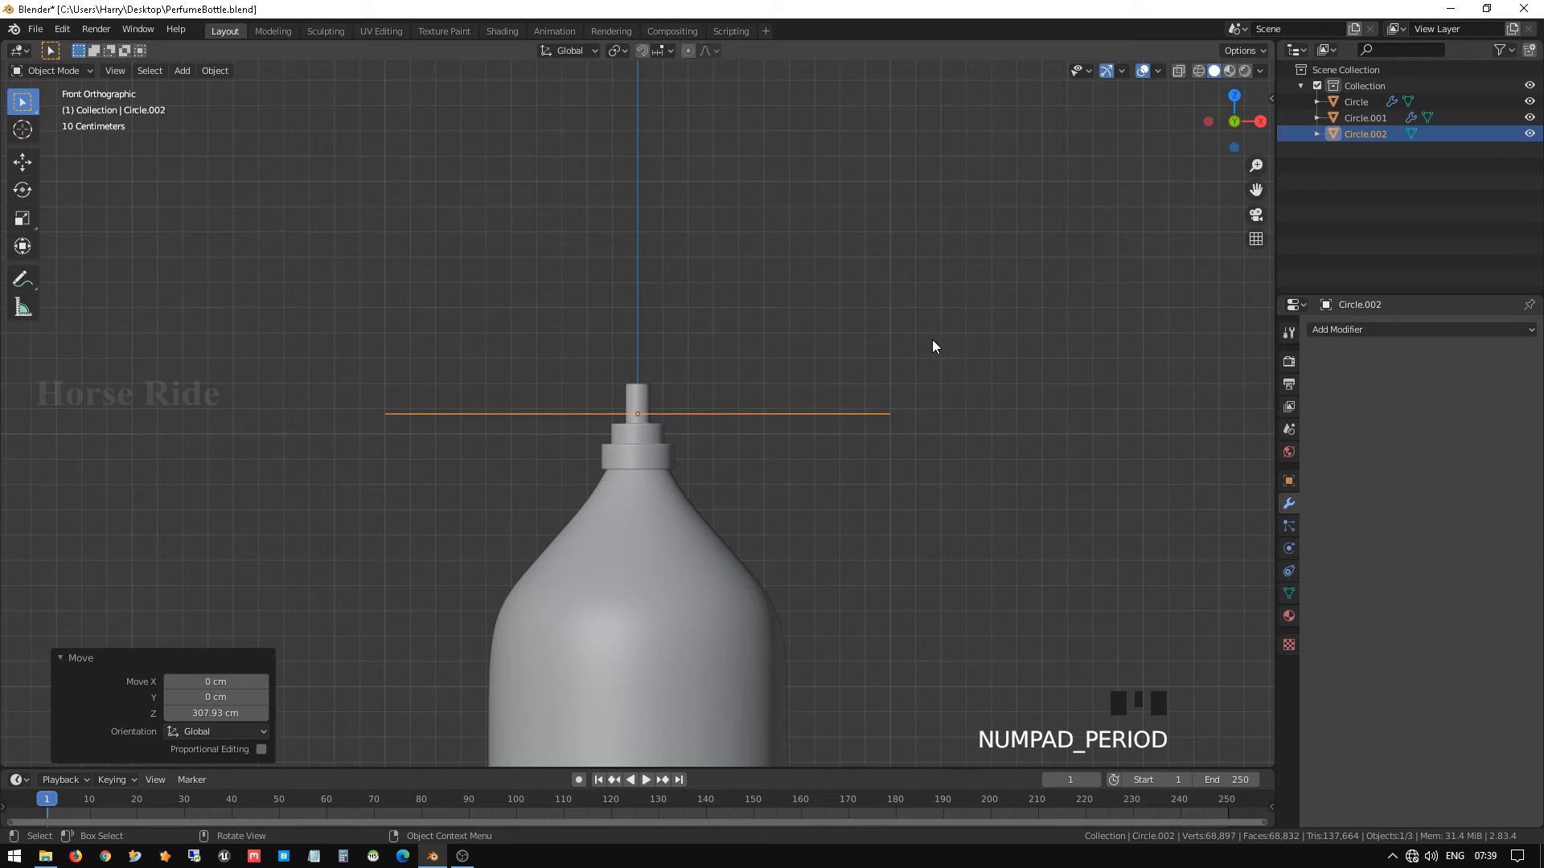
pyautogui.scroll(5, 925, 370)
pyautogui.press('s')
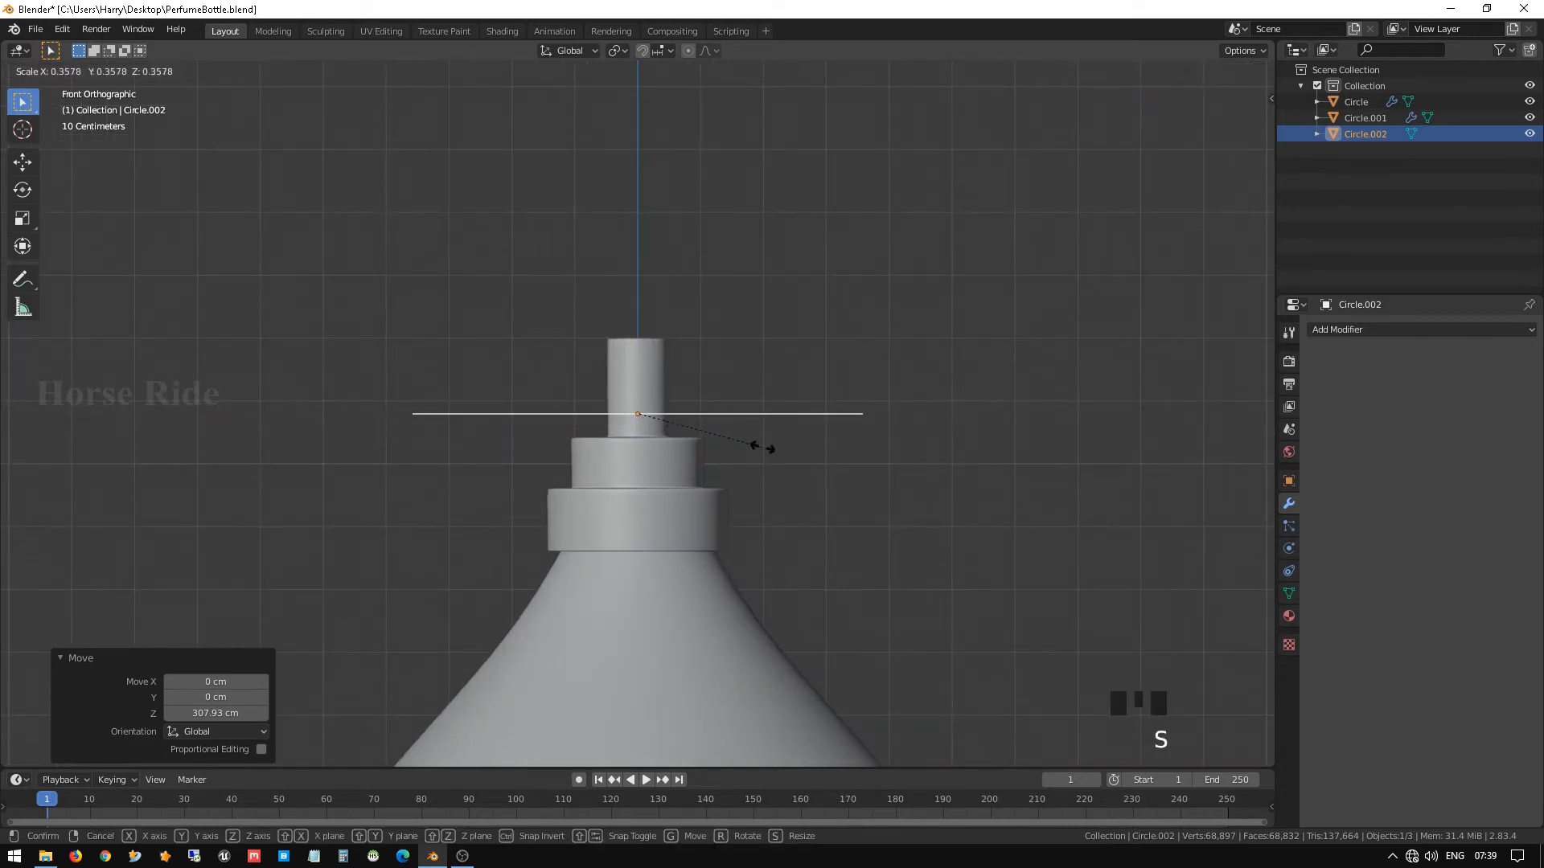
pyautogui.click(674, 407)
# Enlarge the circle by a factor of about 1.018 to match the width of the collar's middle tier.
pyautogui.scroll(6, 713, 494)
pyautogui.scroll(3, 712, 502)
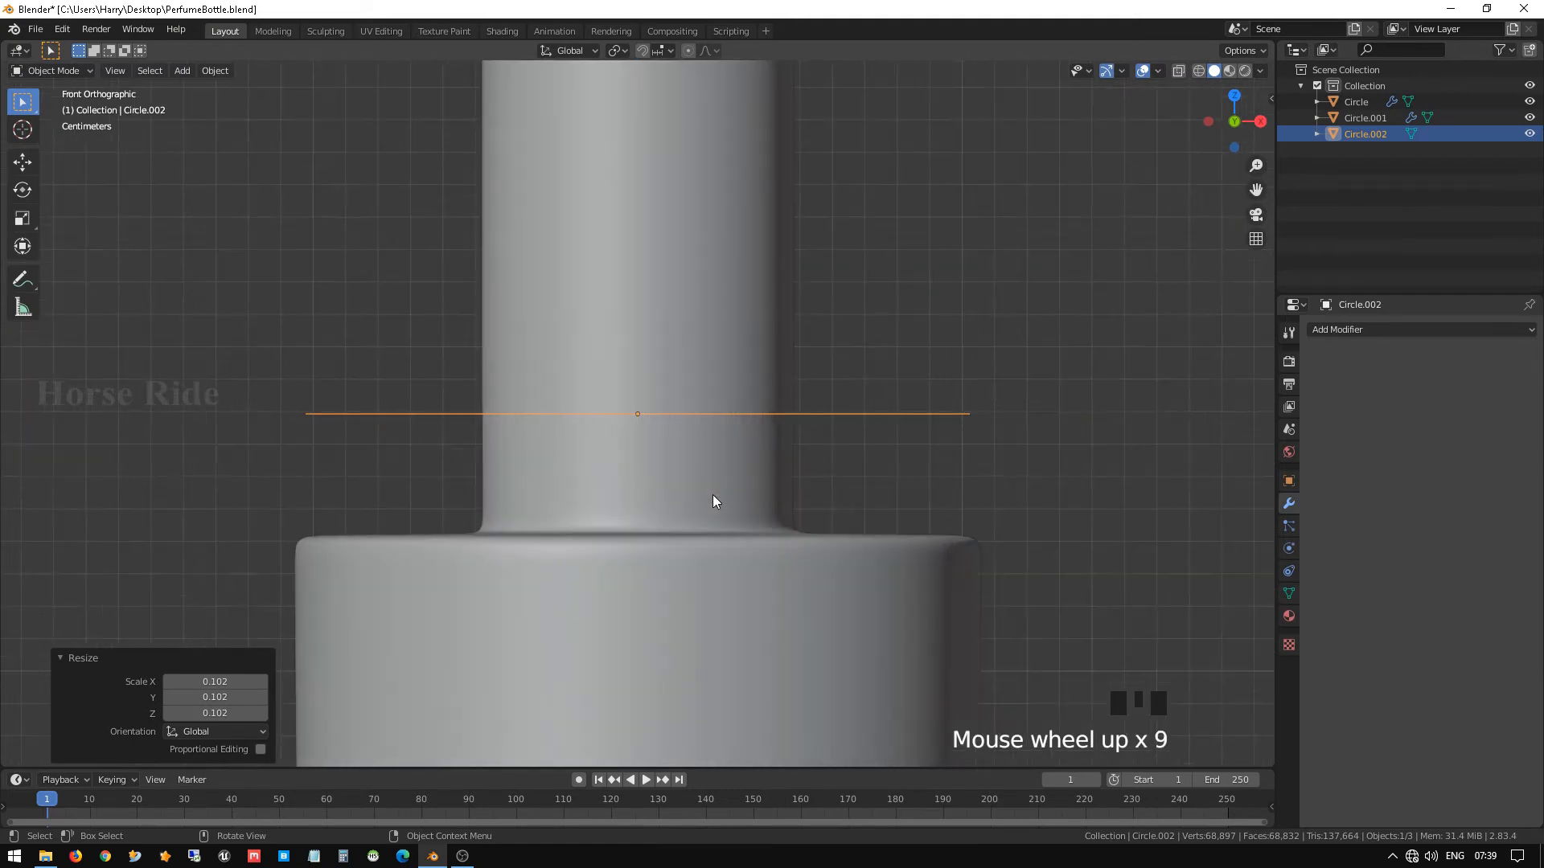
pyautogui.keyDown('shift'); pyautogui.moveTo(1142, 576); pyautogui.dragTo(823, 520, button='middle'); pyautogui.keyUp('shift')
pyautogui.scroll(2, 917, 546)
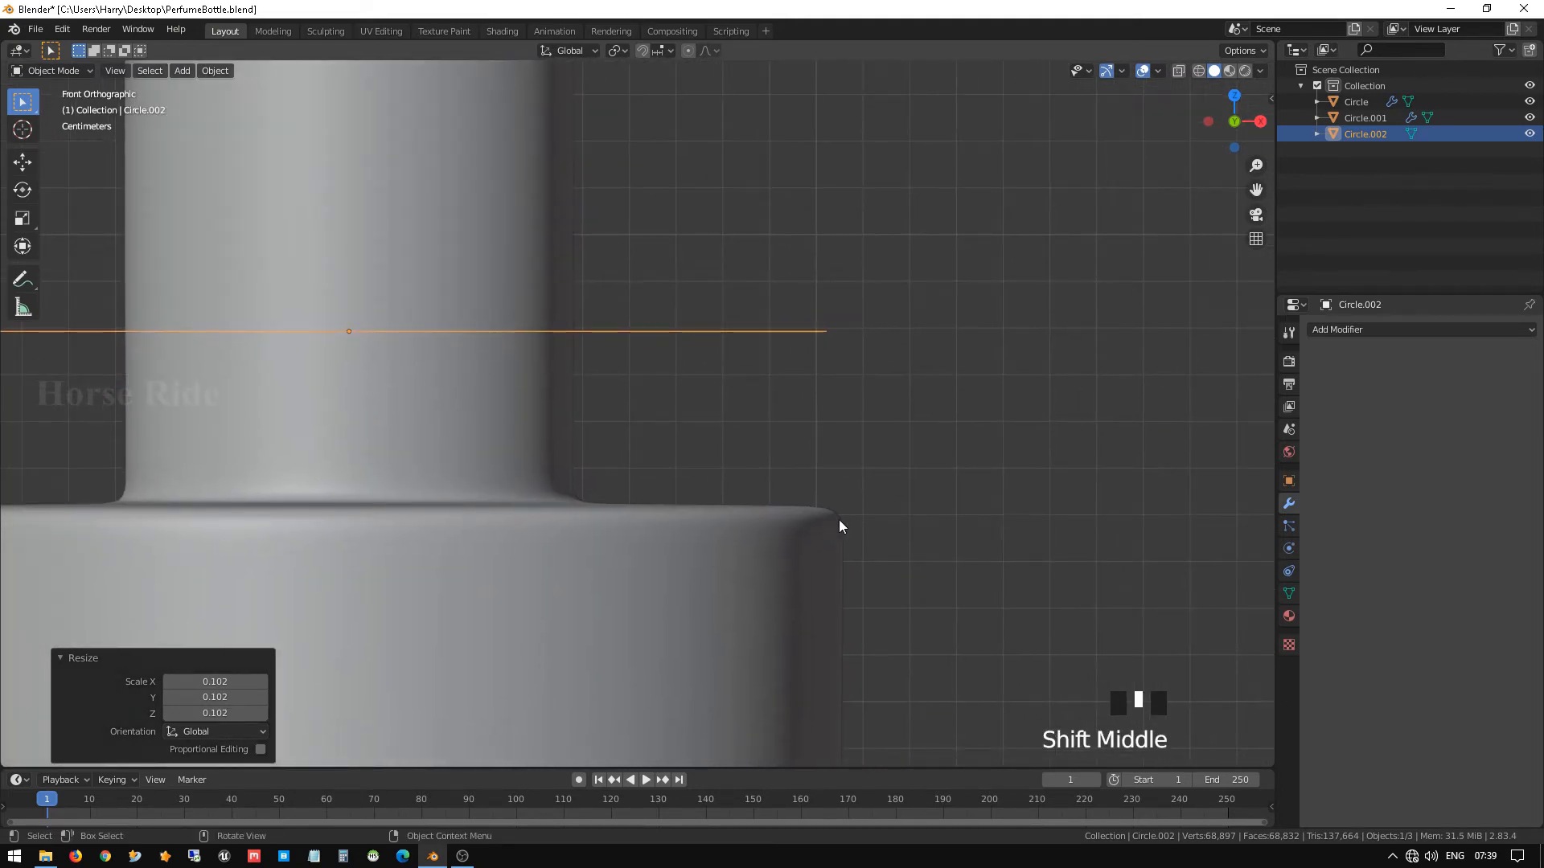
pyautogui.press('s')
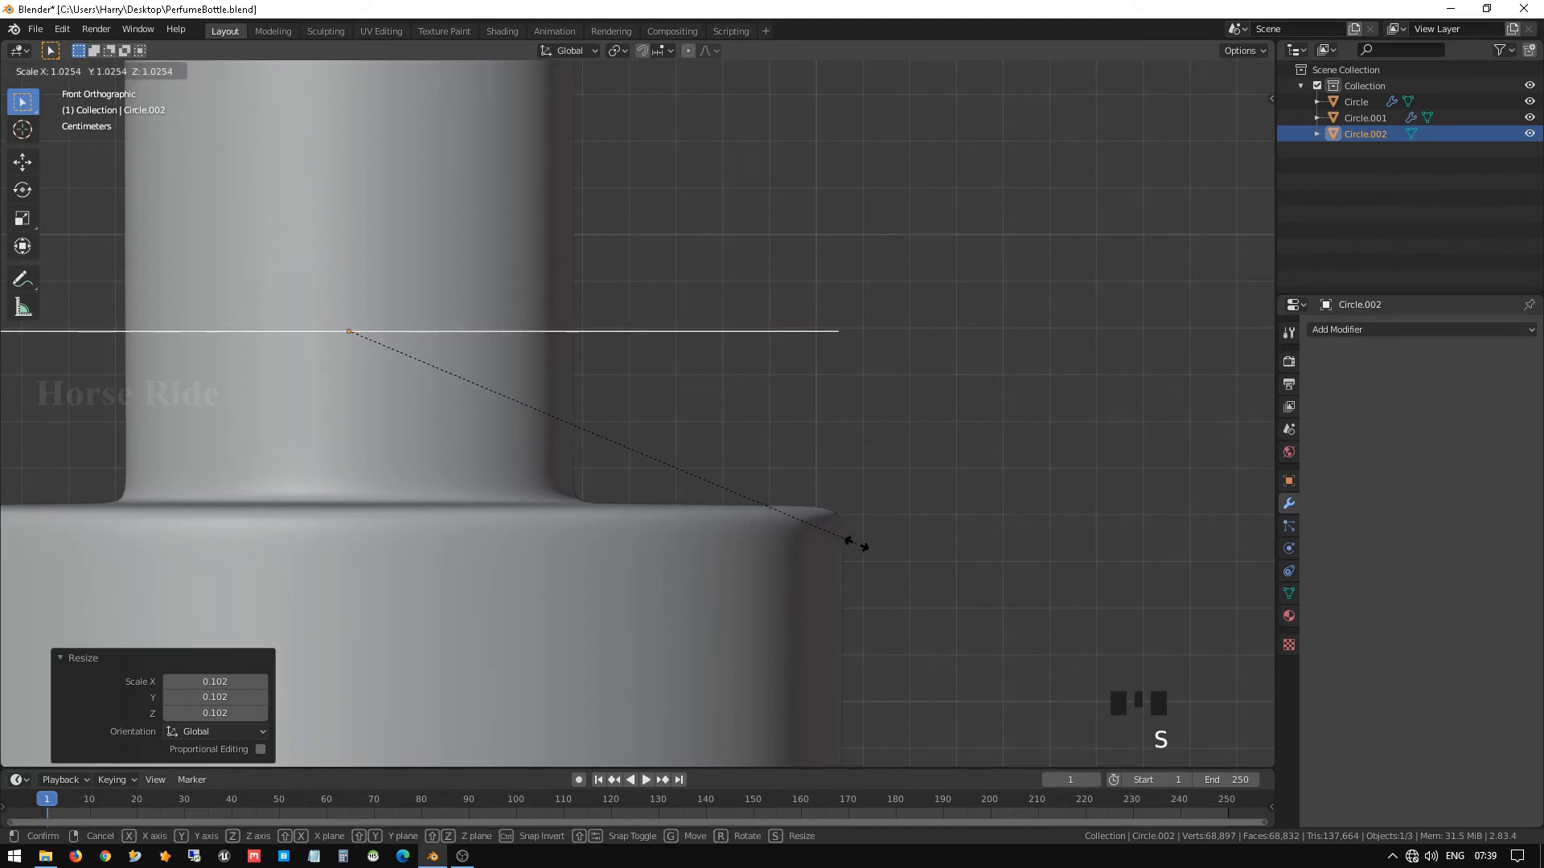
pyautogui.click(852, 542)
pyautogui.scroll(-3, 849, 490)
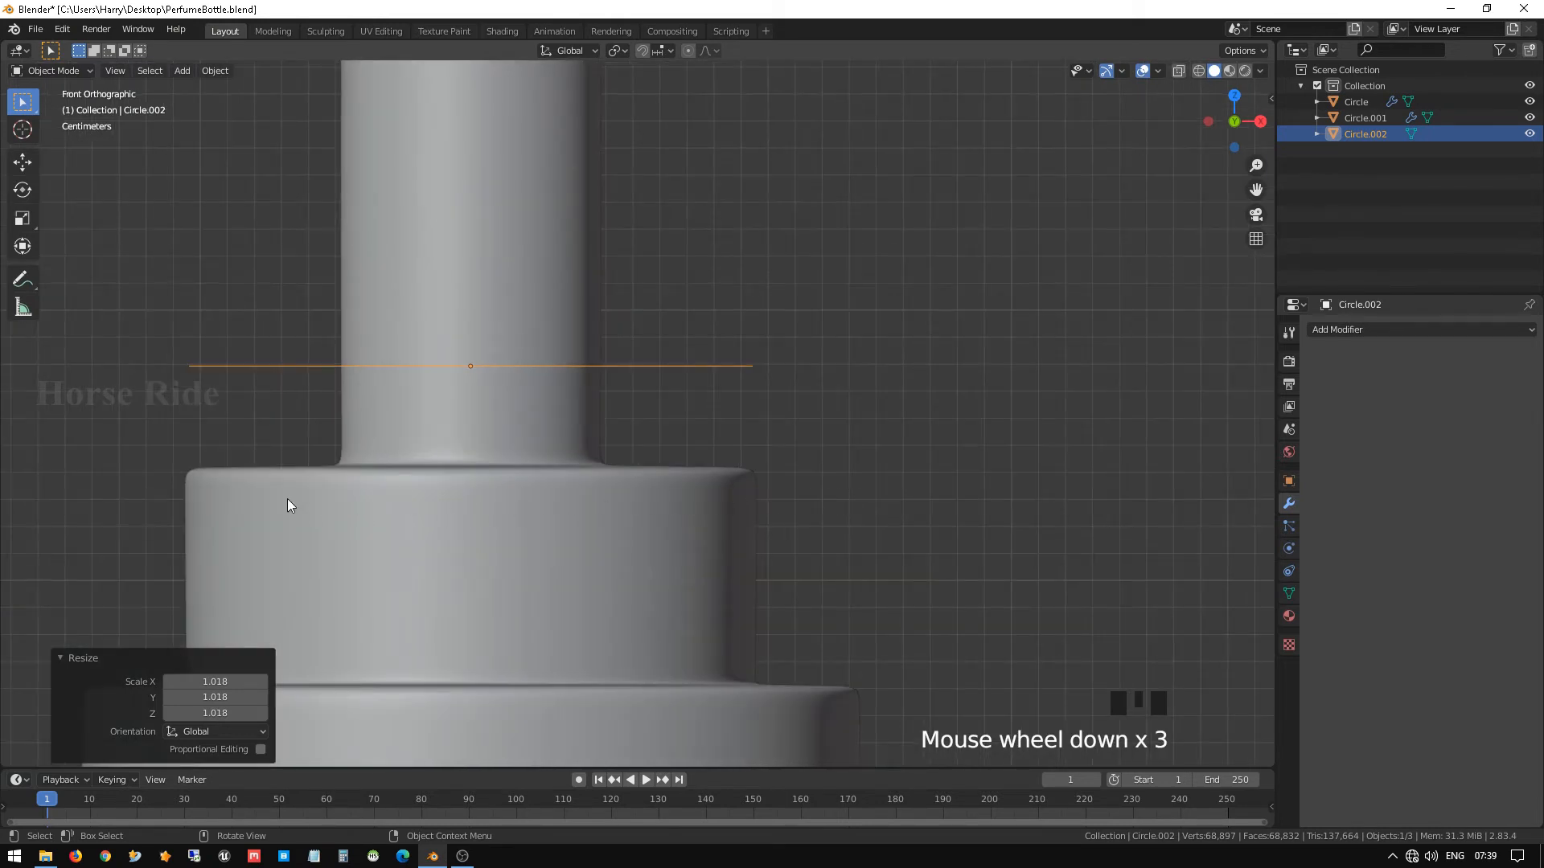
# Lower the circle about 2.67 cm along Z to just above the middle tier and enlarge it by about 1.23.
pyautogui.scroll(-3, 700, 447)
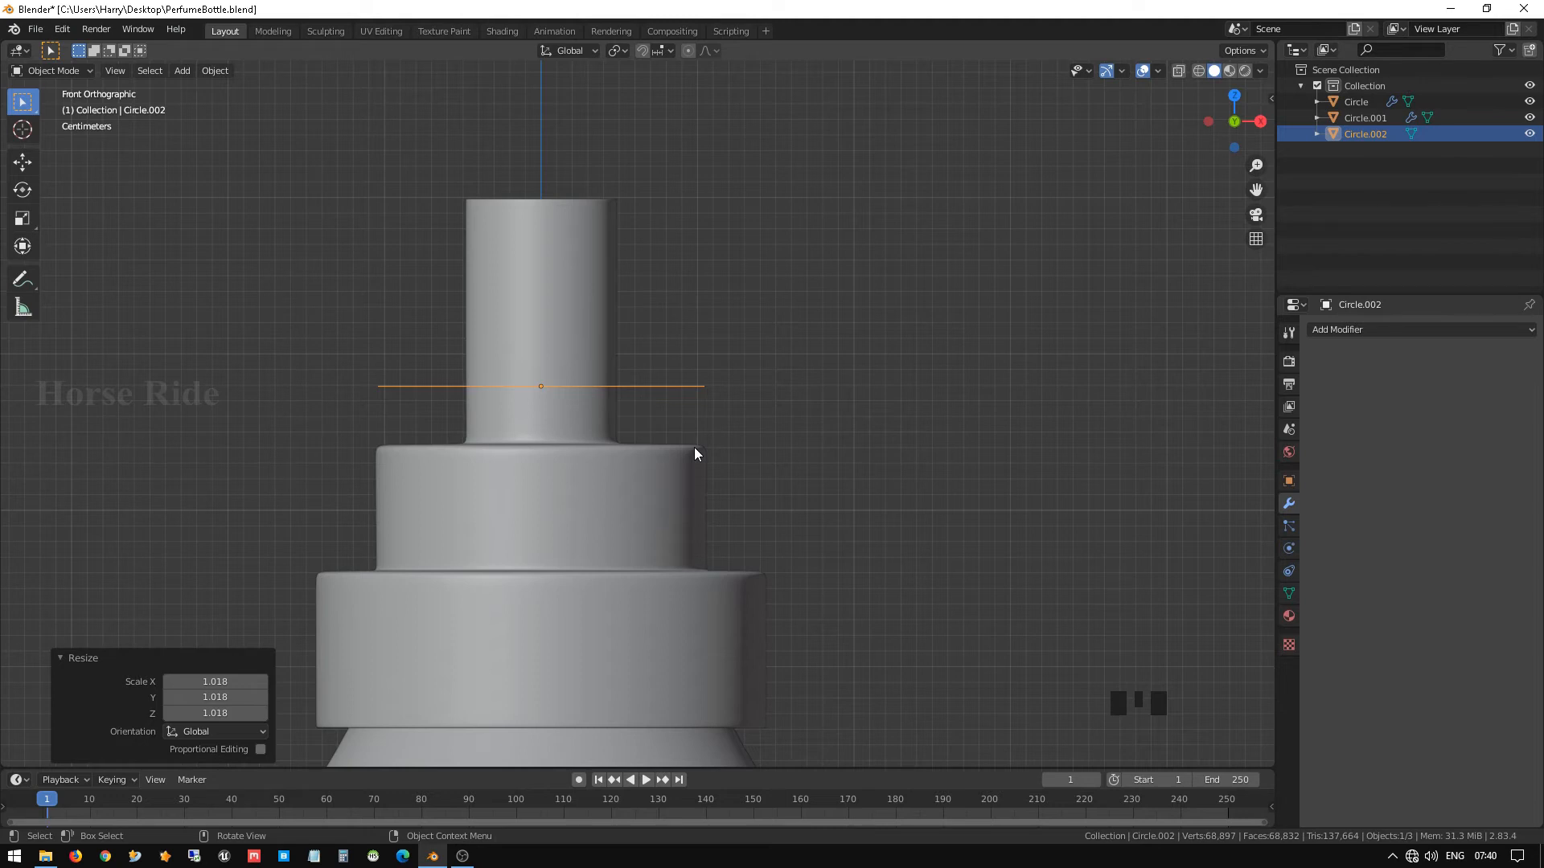
pyautogui.press('g')
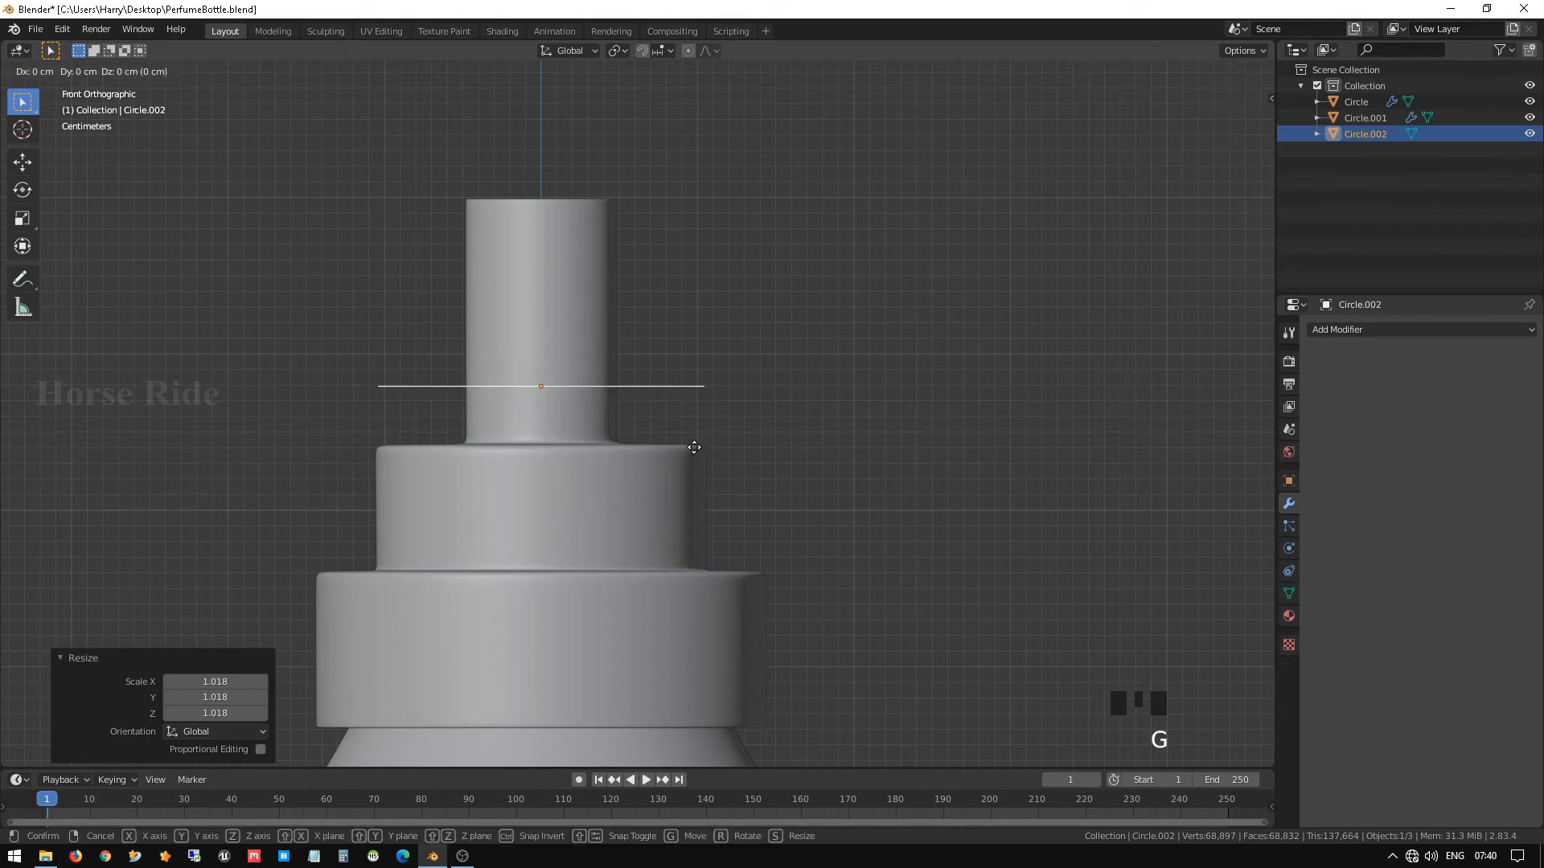
pyautogui.press('z')
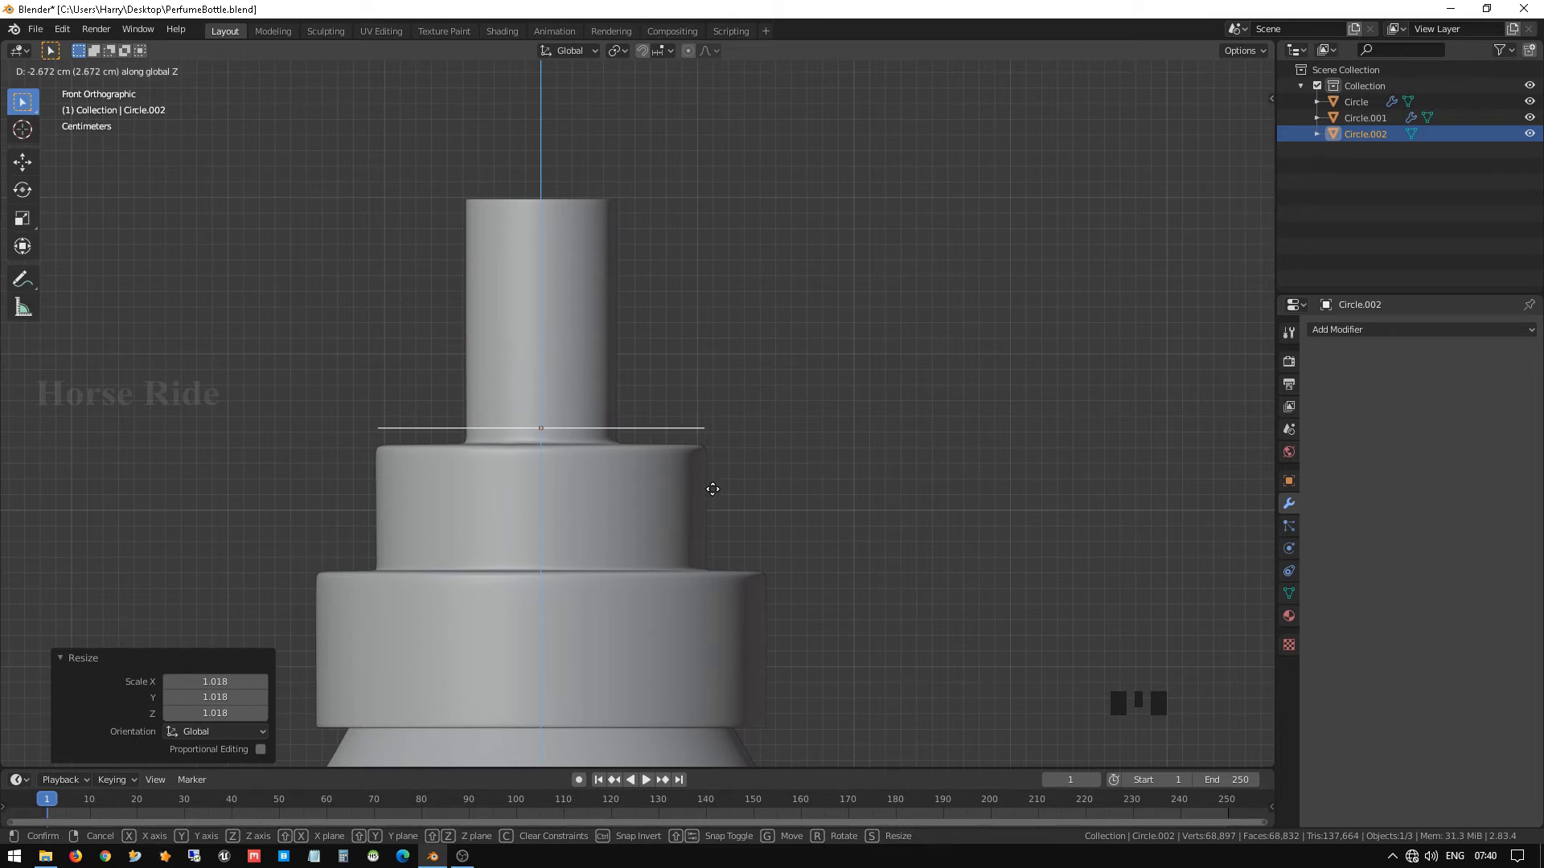
pyautogui.click(712, 489)
pyautogui.press('s')
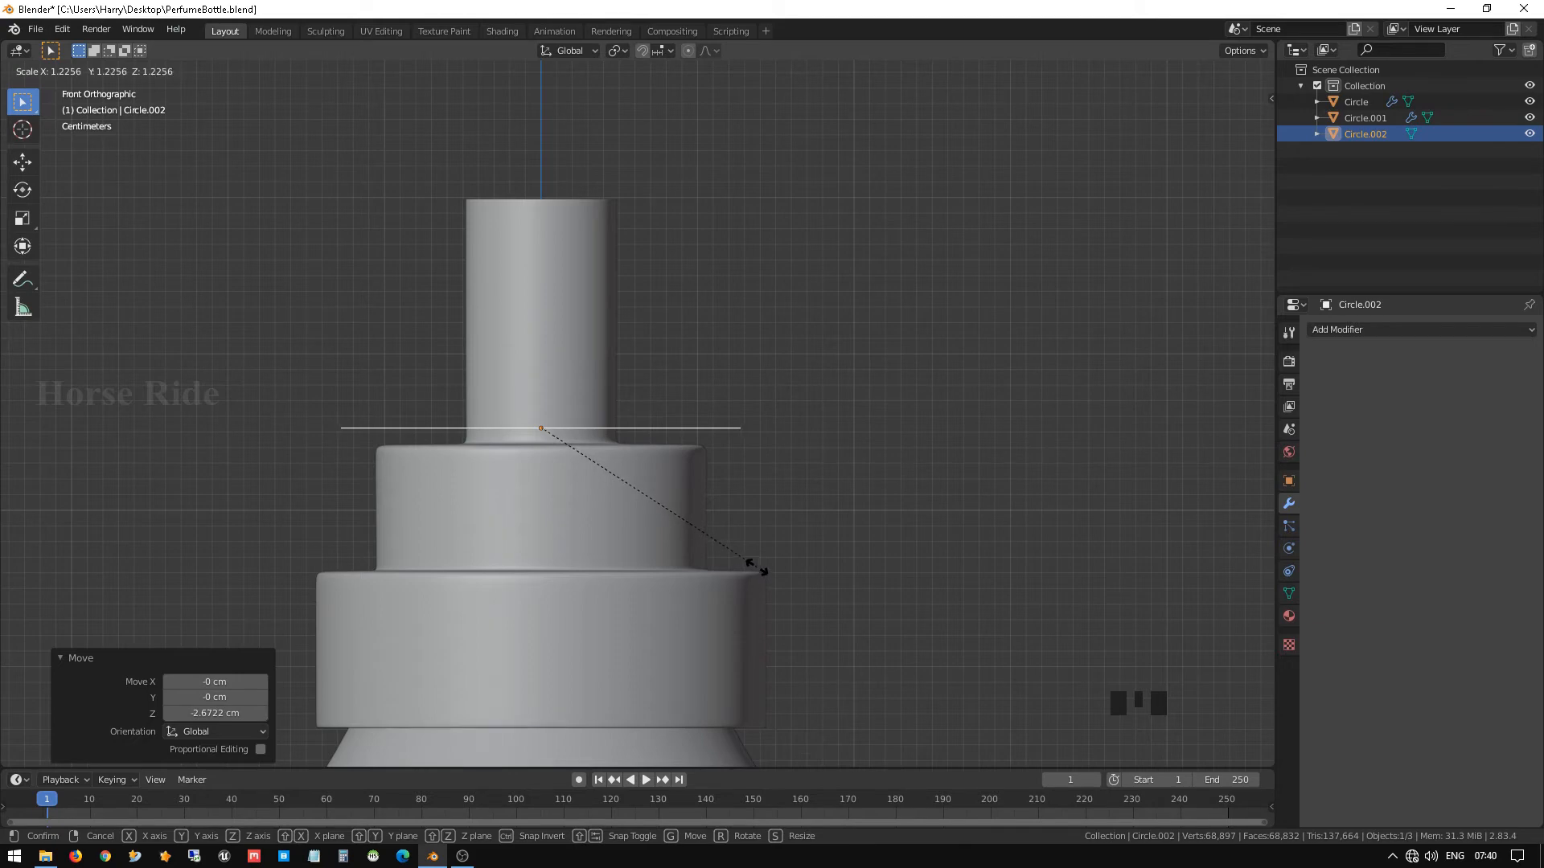
pyautogui.click(756, 573)
# Extrude the new circle upward along Z twice, by about 4.73 cm and about 4.78 cm, to start the cap's wall.
pyautogui.press('Tab')
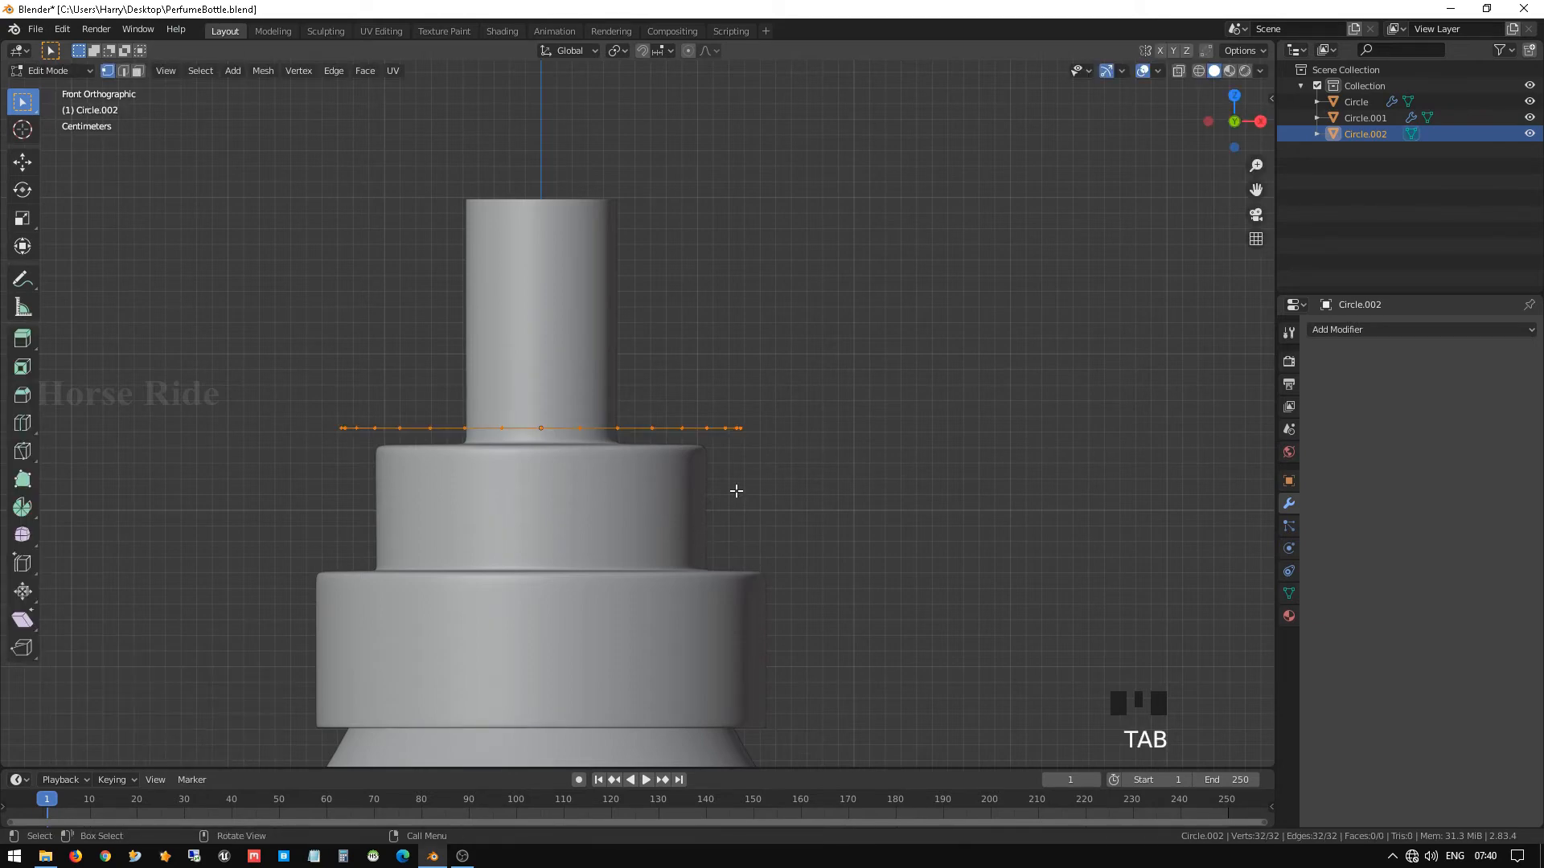
pyautogui.press('e')
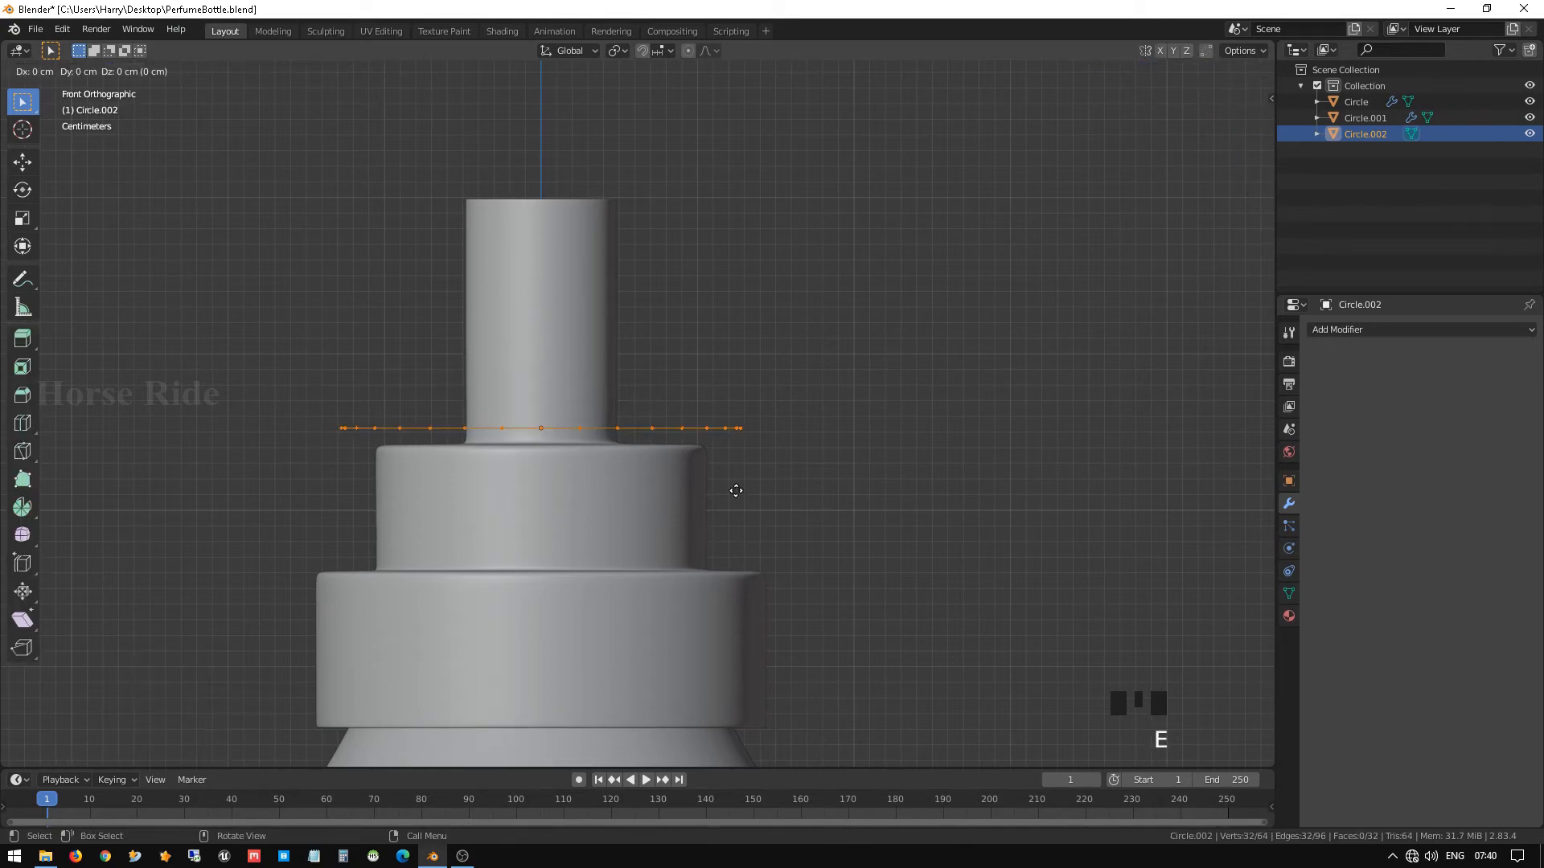
pyautogui.press('z')
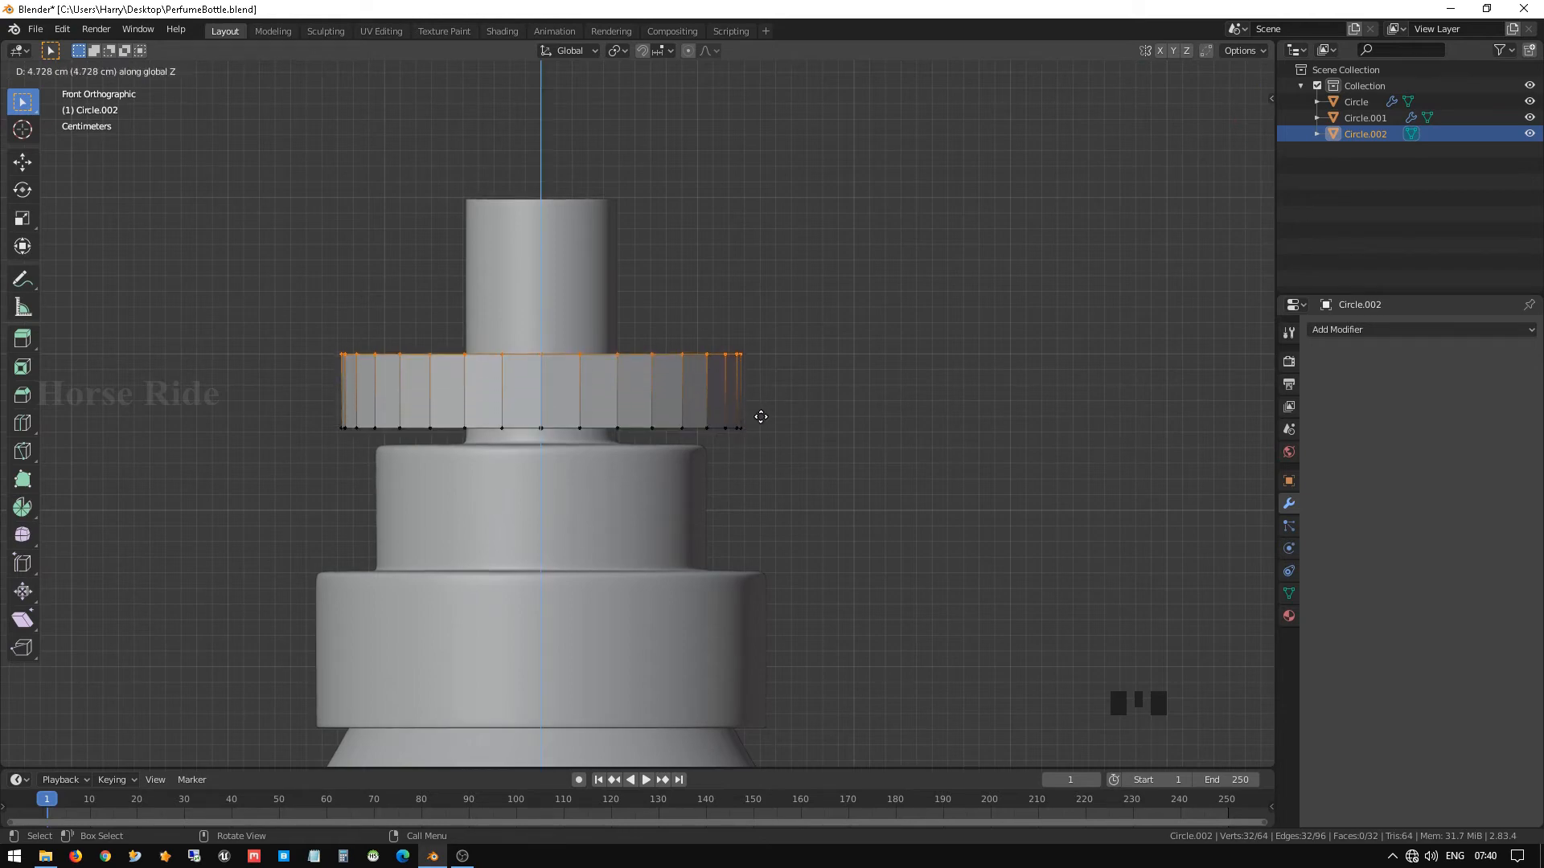
pyautogui.click(758, 418)
pyautogui.press('e')
pyautogui.press('z')
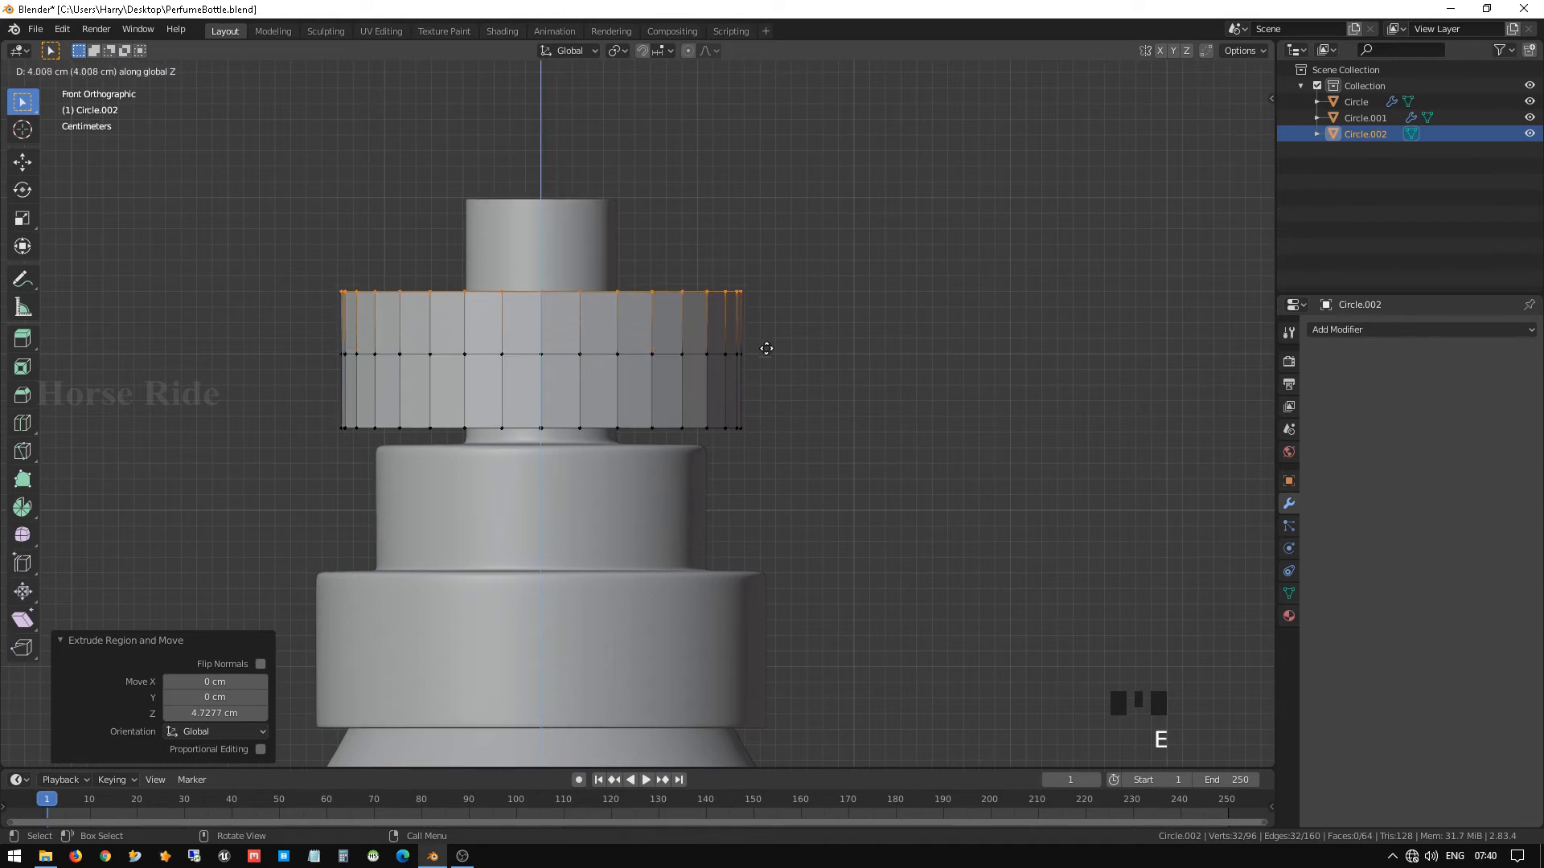
pyautogui.click(767, 344)
# Extrude the cap wall's upper edge along Z twice more, by about 6.68 cm and about 2.36 cm.
pyautogui.press('e')
pyautogui.press('z')
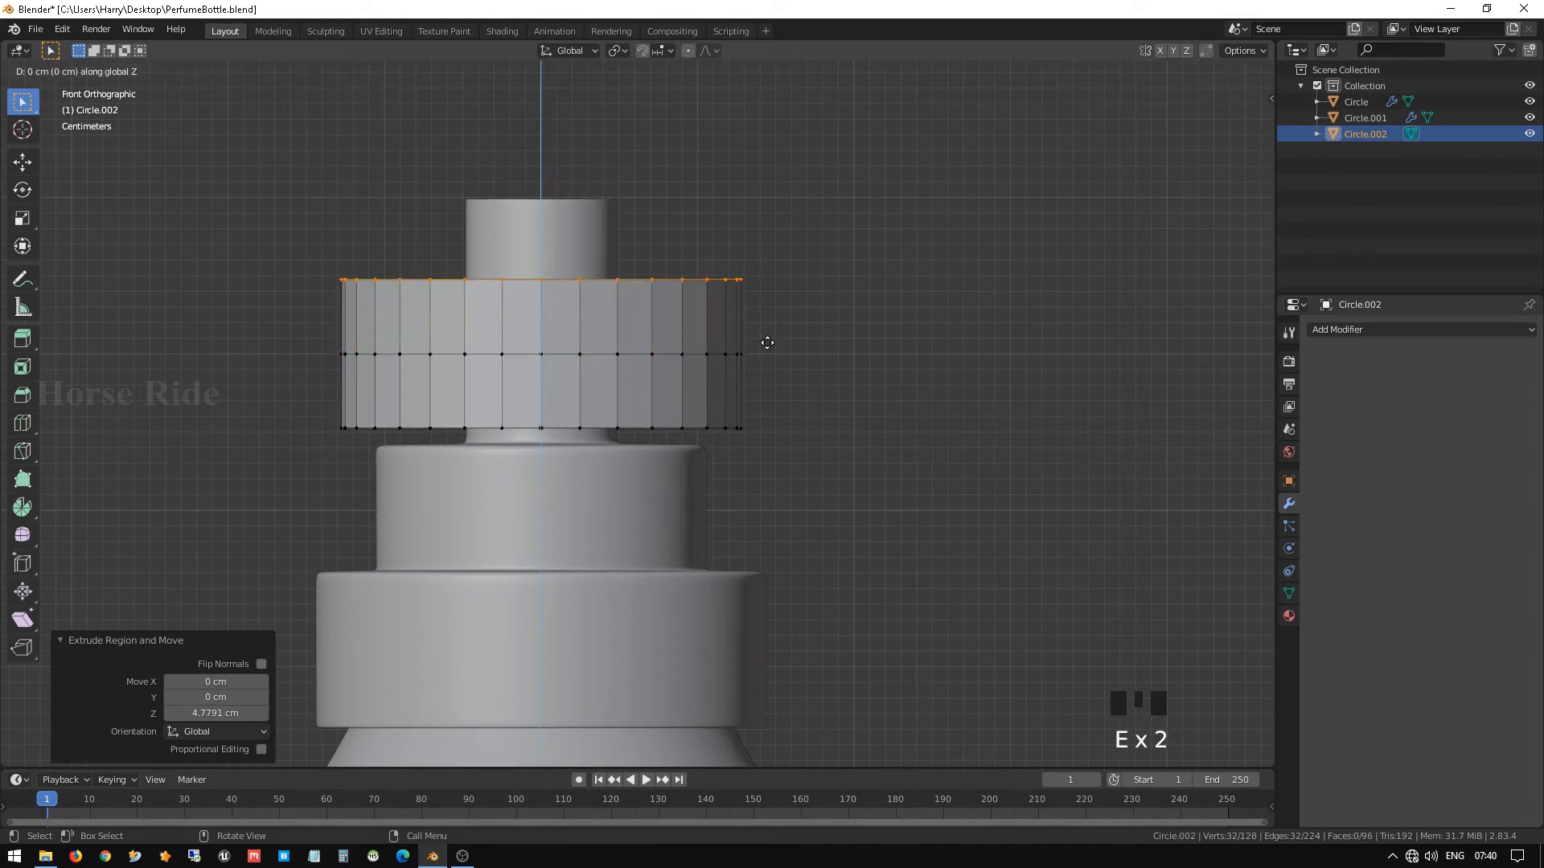
pyautogui.click(787, 238)
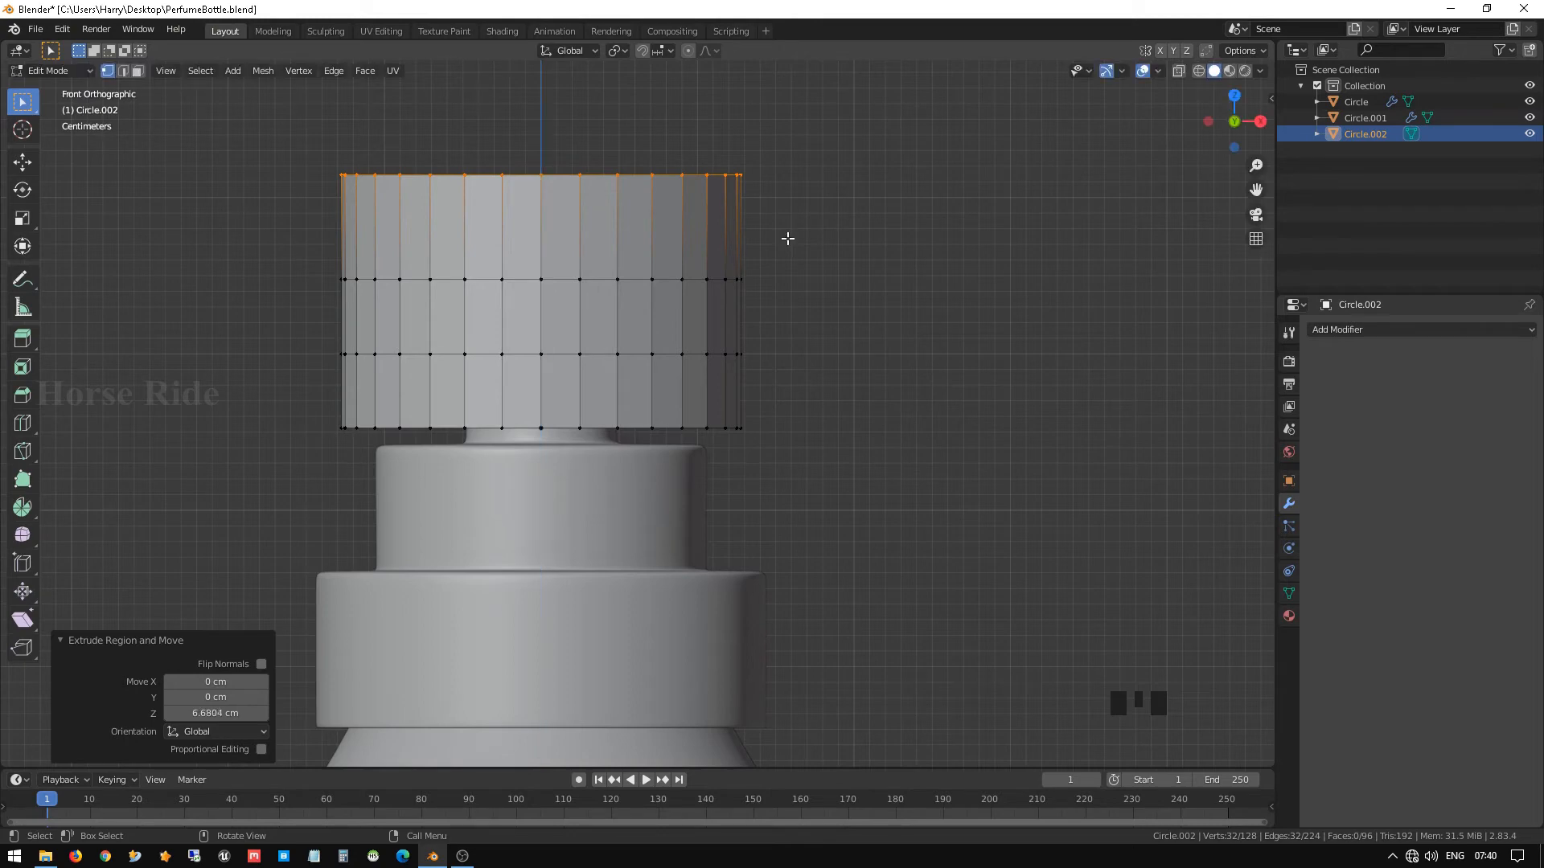
pyautogui.press('e')
pyautogui.click(800, 201)
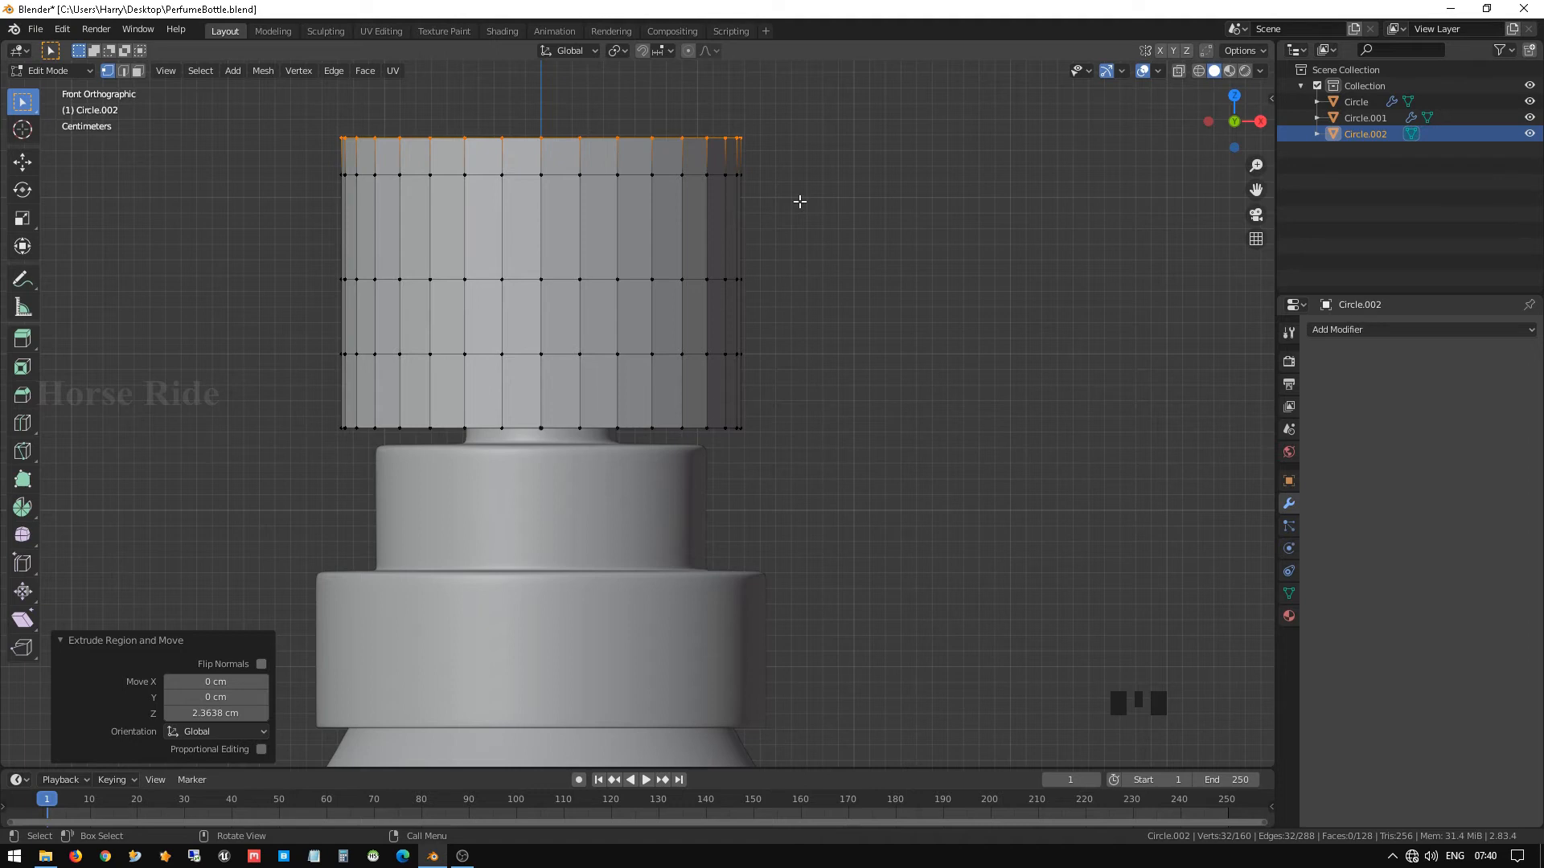
# Extrude the cap's top edge loop inward, scaling it to about 0.726 to form a flat rim.
pyautogui.scroll(-3, 661, 258)
pyautogui.moveTo(661, 258); pyautogui.dragTo(685, 342, button='middle')
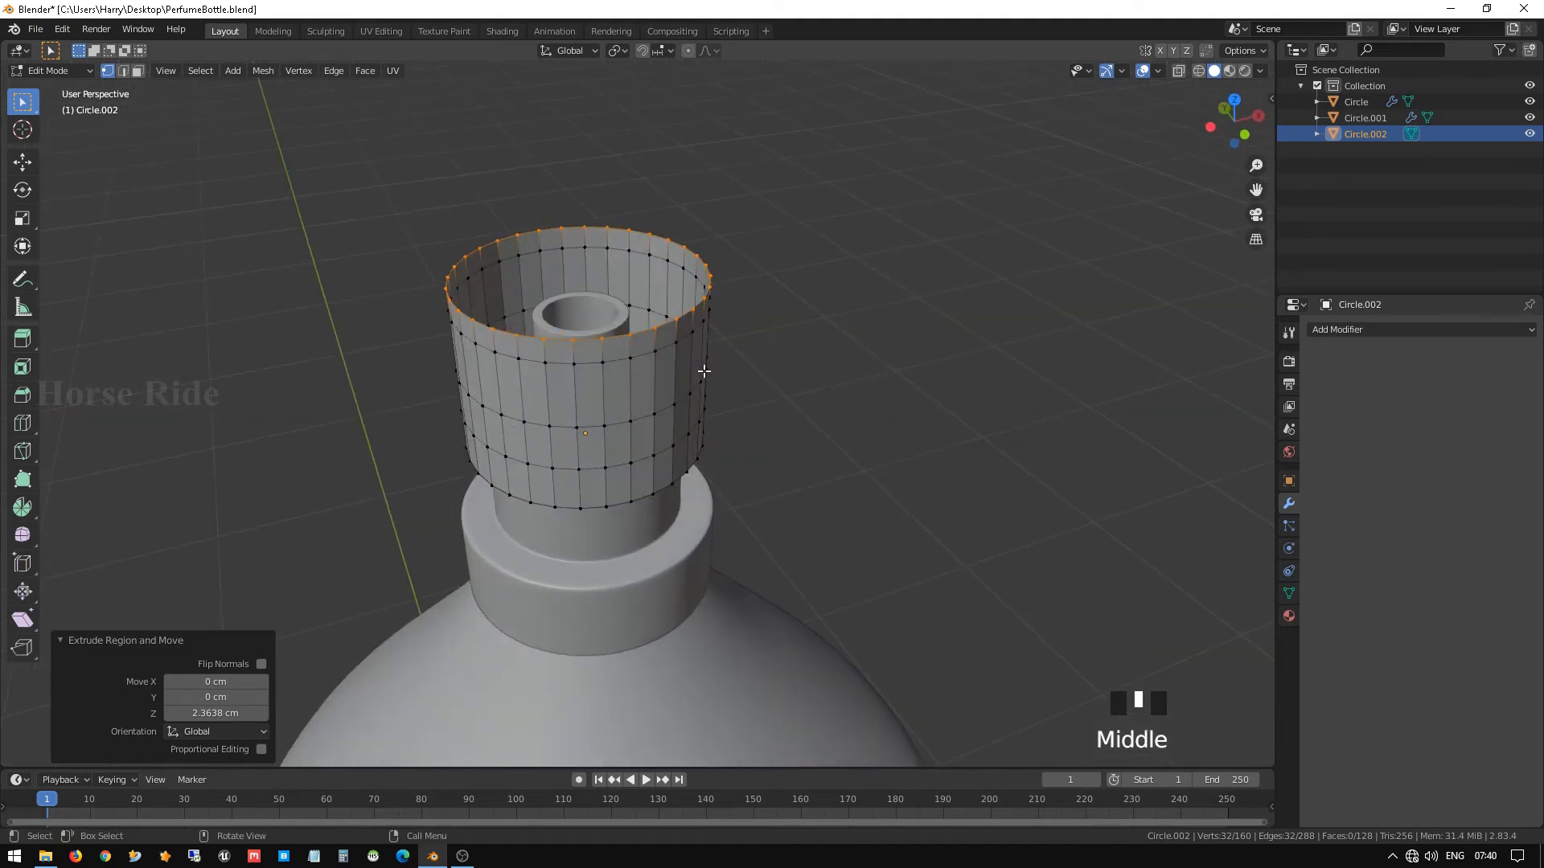
pyautogui.press('e')
pyautogui.press('s')
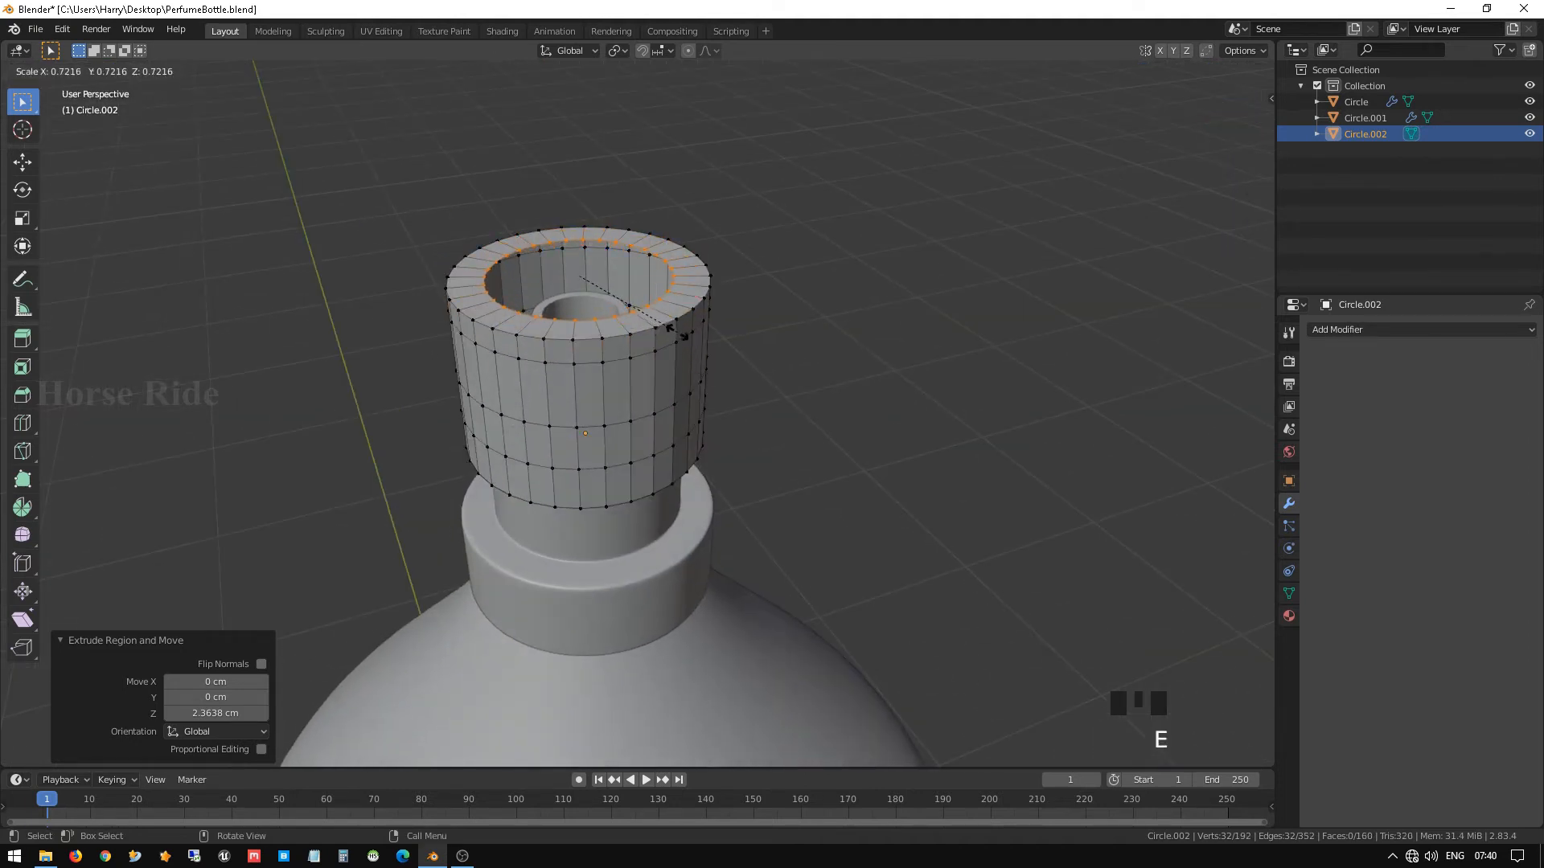
pyautogui.click(677, 333)
# Extrude the rim's inner edge inward twice, scaling by about 0.472 and 0.36 to narrow the opening.
pyautogui.scroll(3, 614, 320)
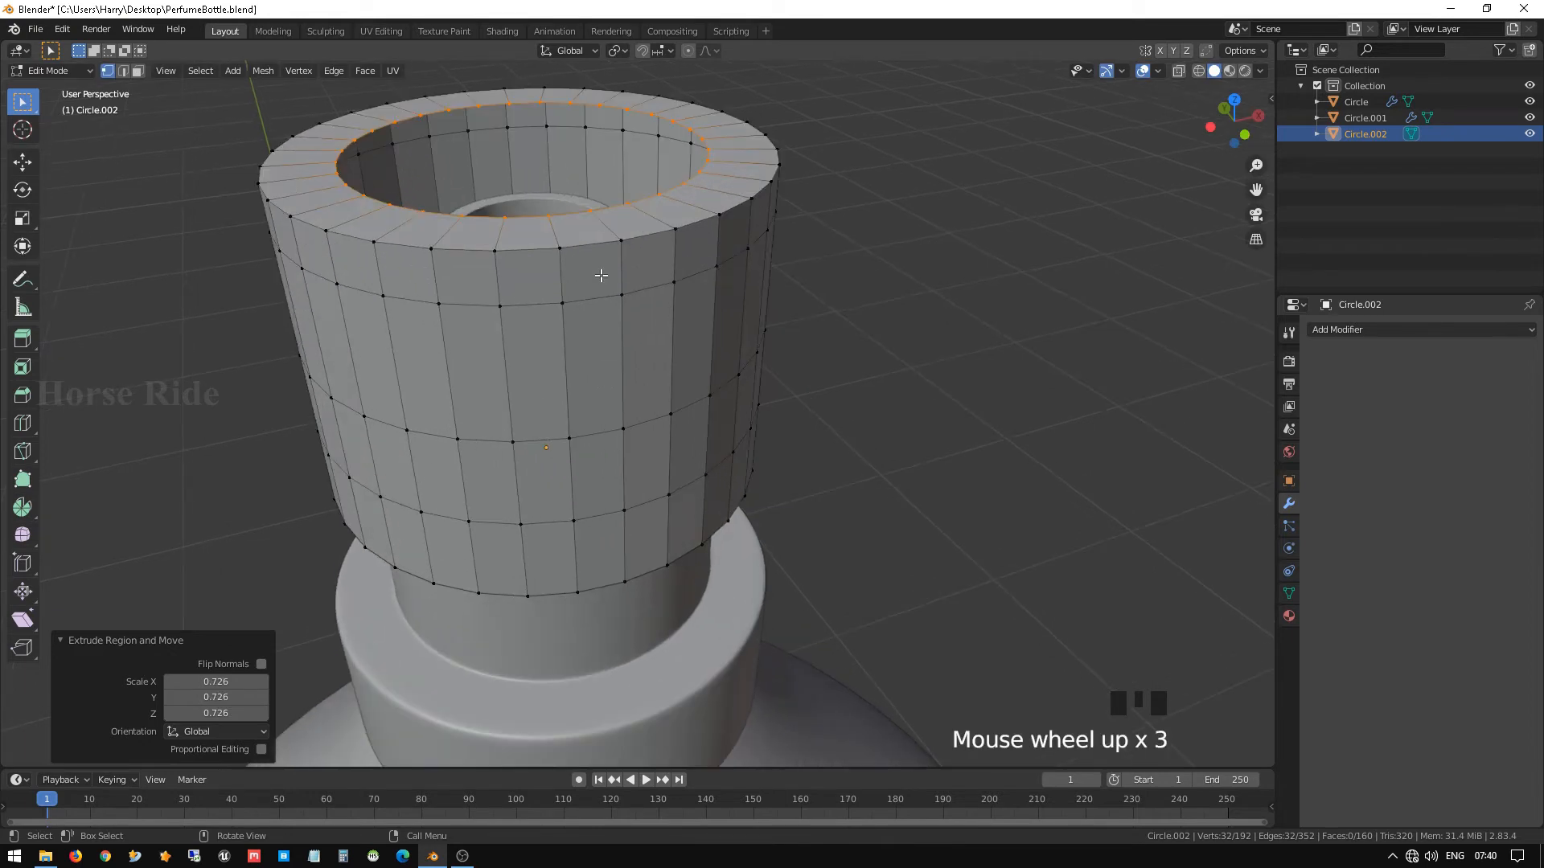
pyautogui.keyDown('shift'); pyautogui.moveTo(599, 273); pyautogui.dragTo(635, 362, button='middle'); pyautogui.keyUp('shift')
pyautogui.press('e')
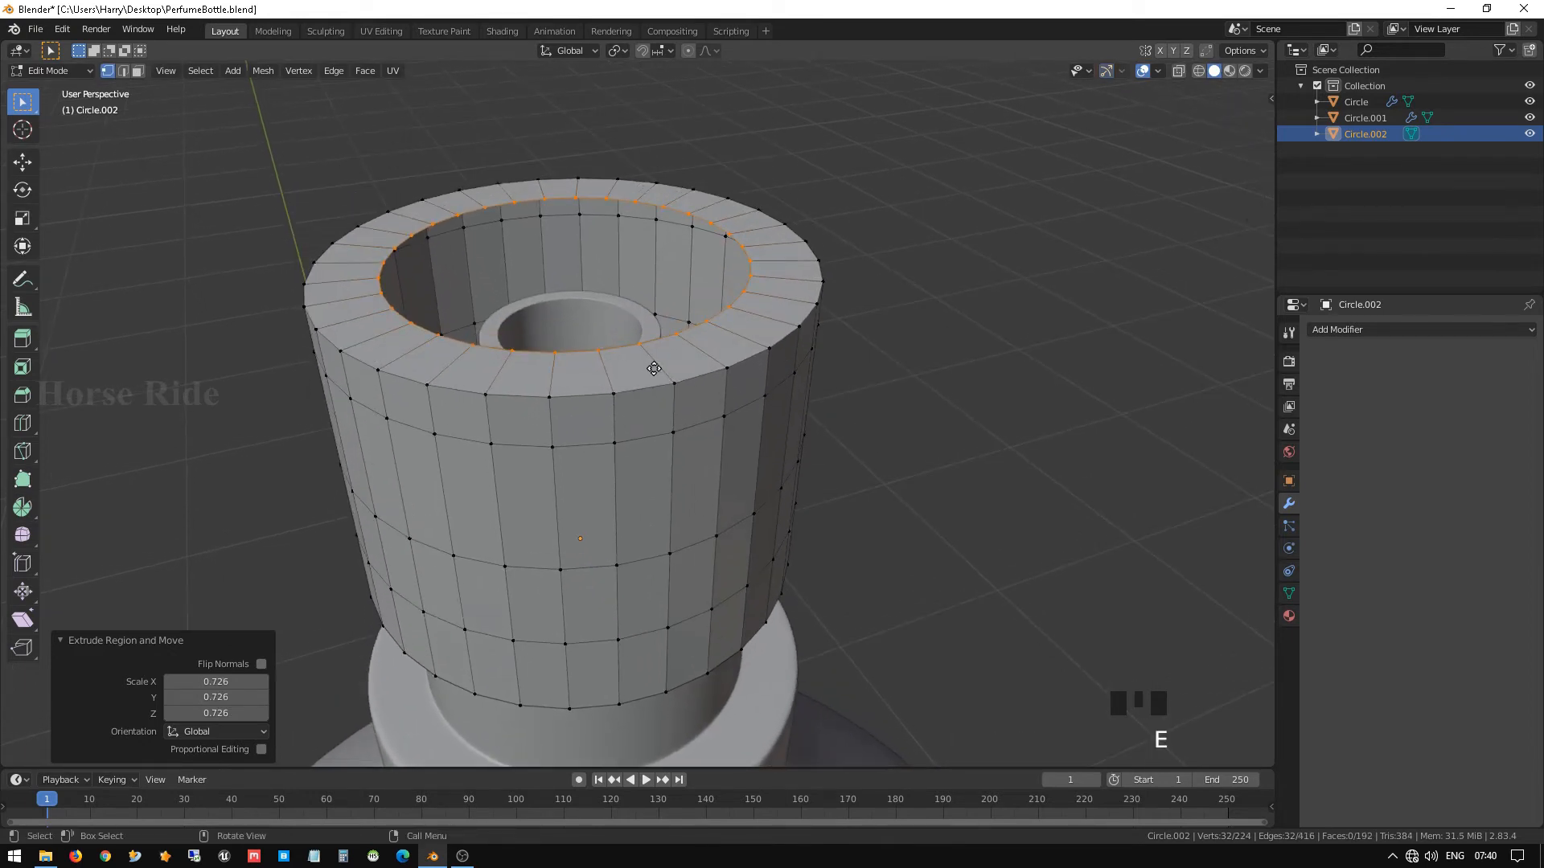
pyautogui.press('s')
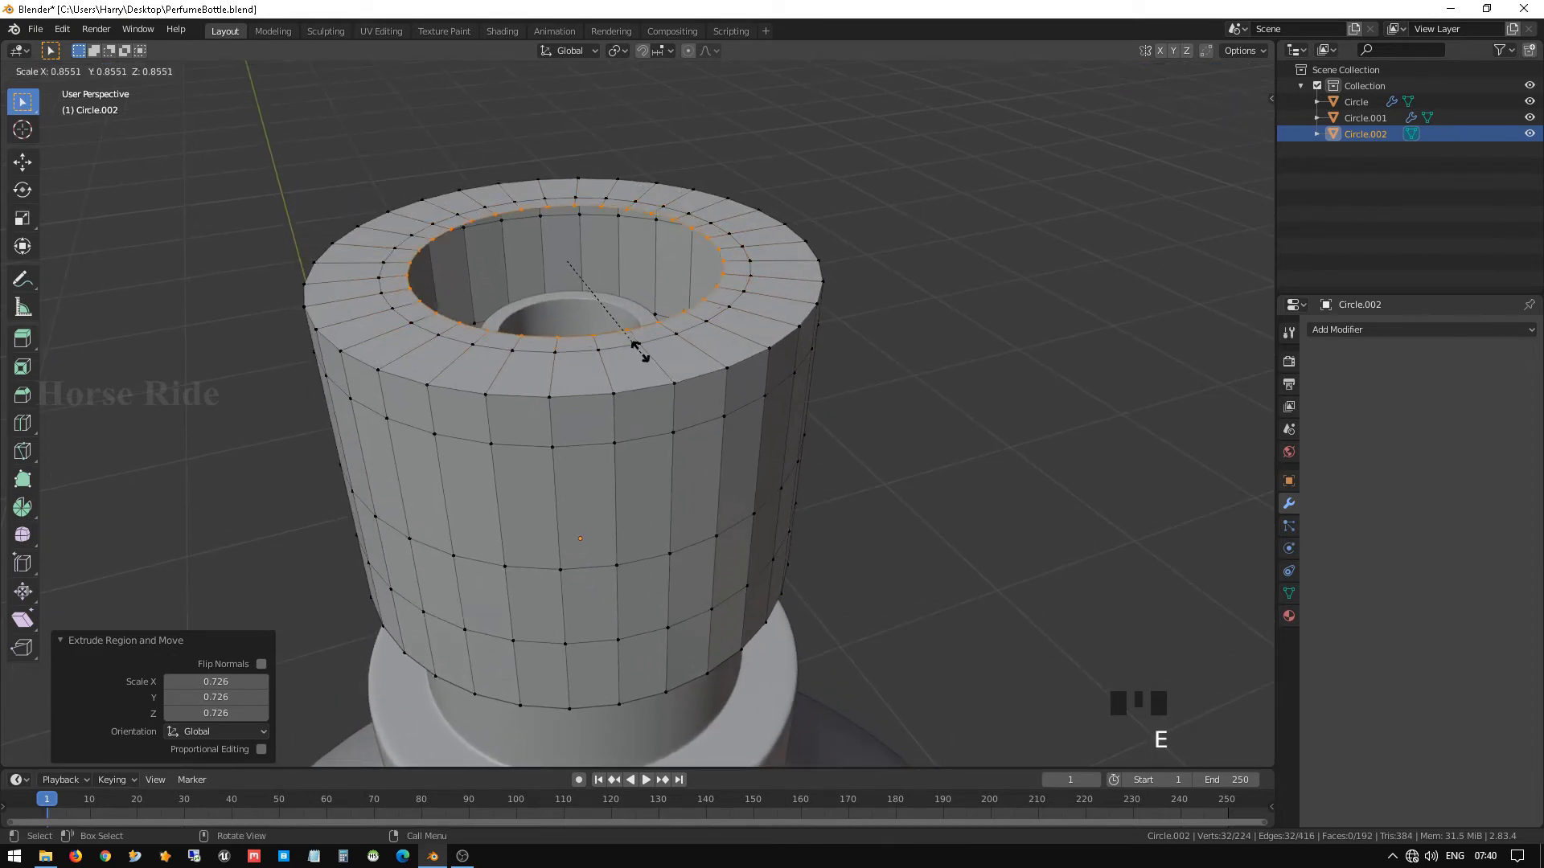
pyautogui.click(616, 304)
pyautogui.press('e')
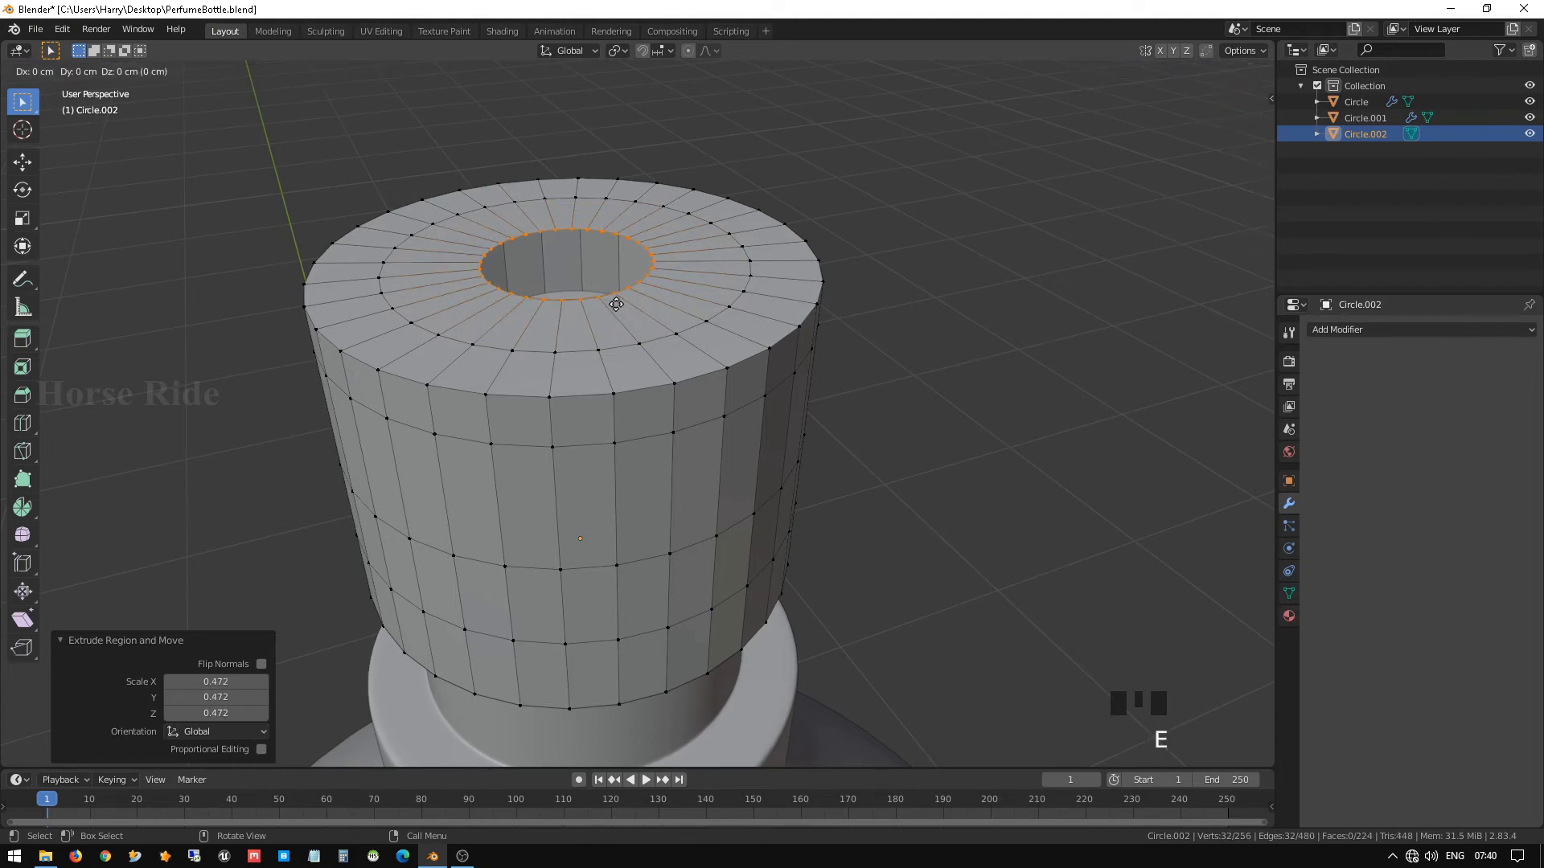
pyautogui.press('s')
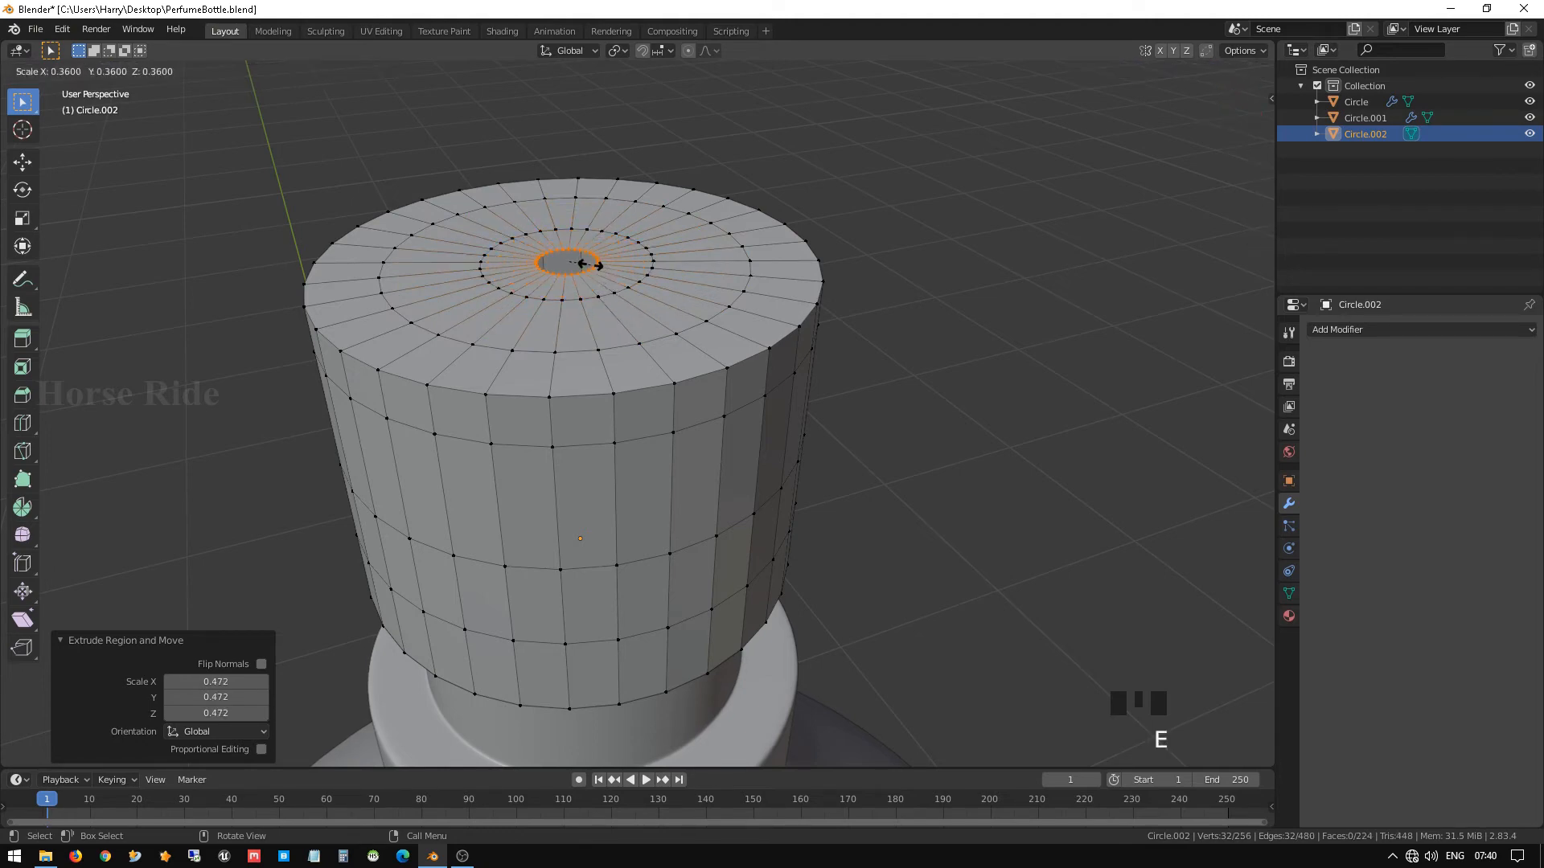
pyautogui.click(587, 264)
# Extrude the remaining opening's edge inward at a scale of about 0.37, merge its vertices at center, and return to Object Mode.
pyautogui.scroll(3, 595, 289)
pyautogui.press('KP_Decimal')
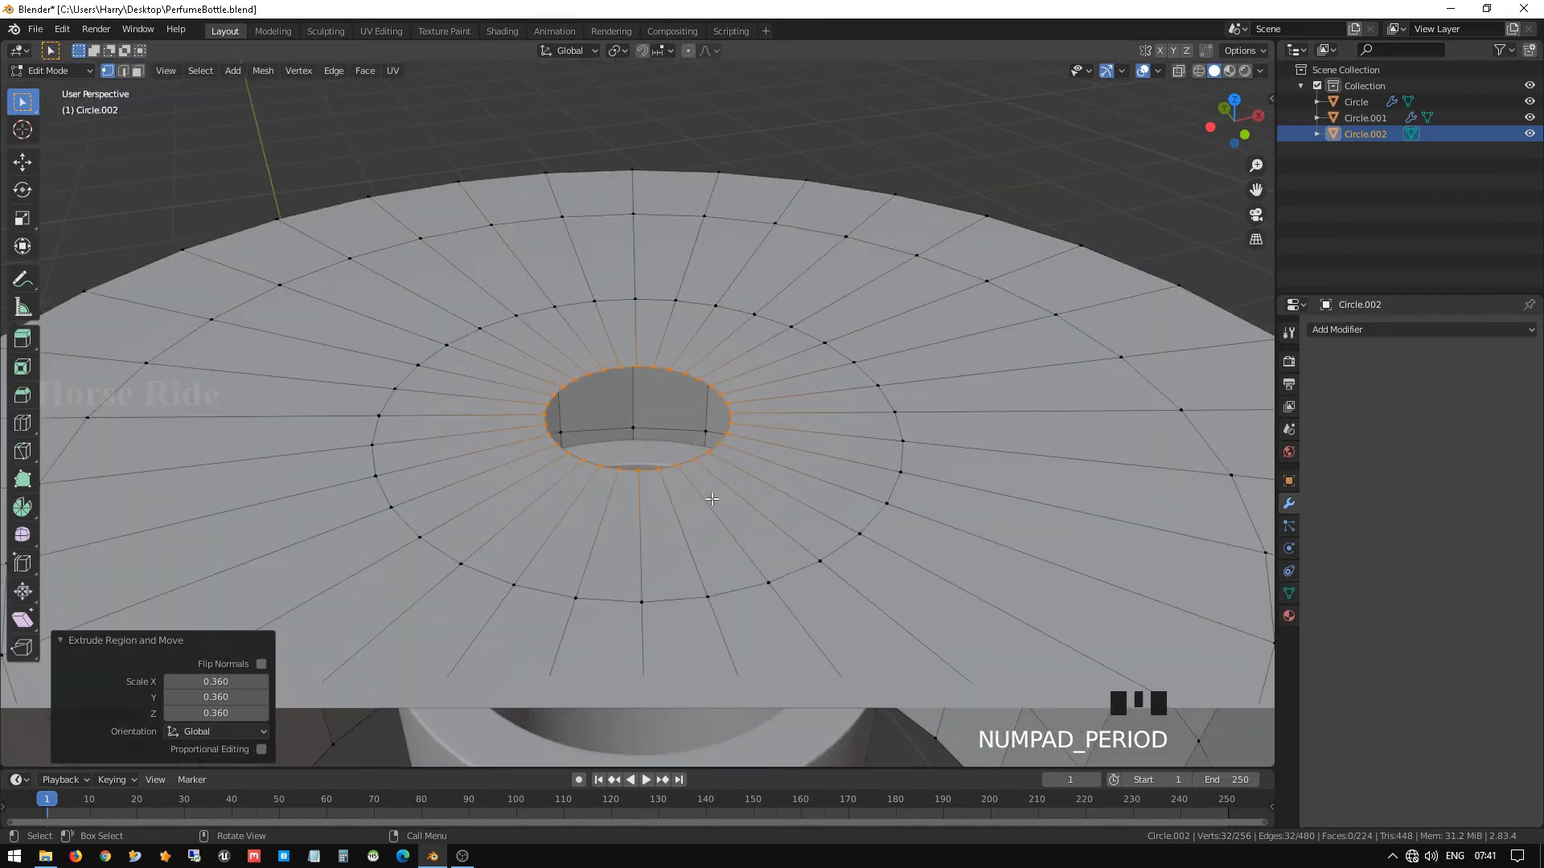
pyautogui.press('e')
pyautogui.press('s')
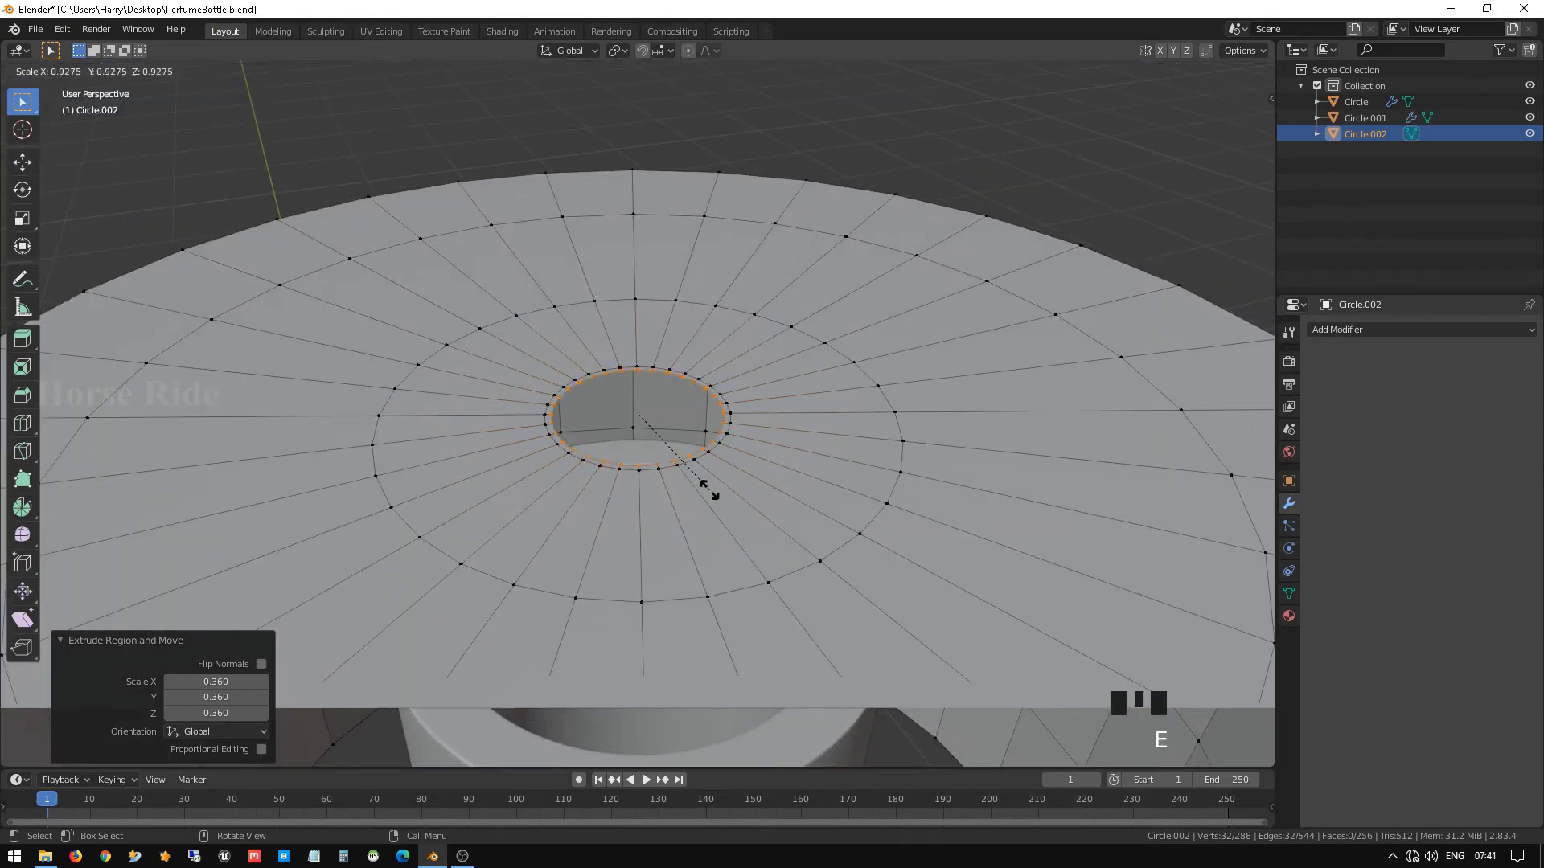
pyautogui.click(674, 435)
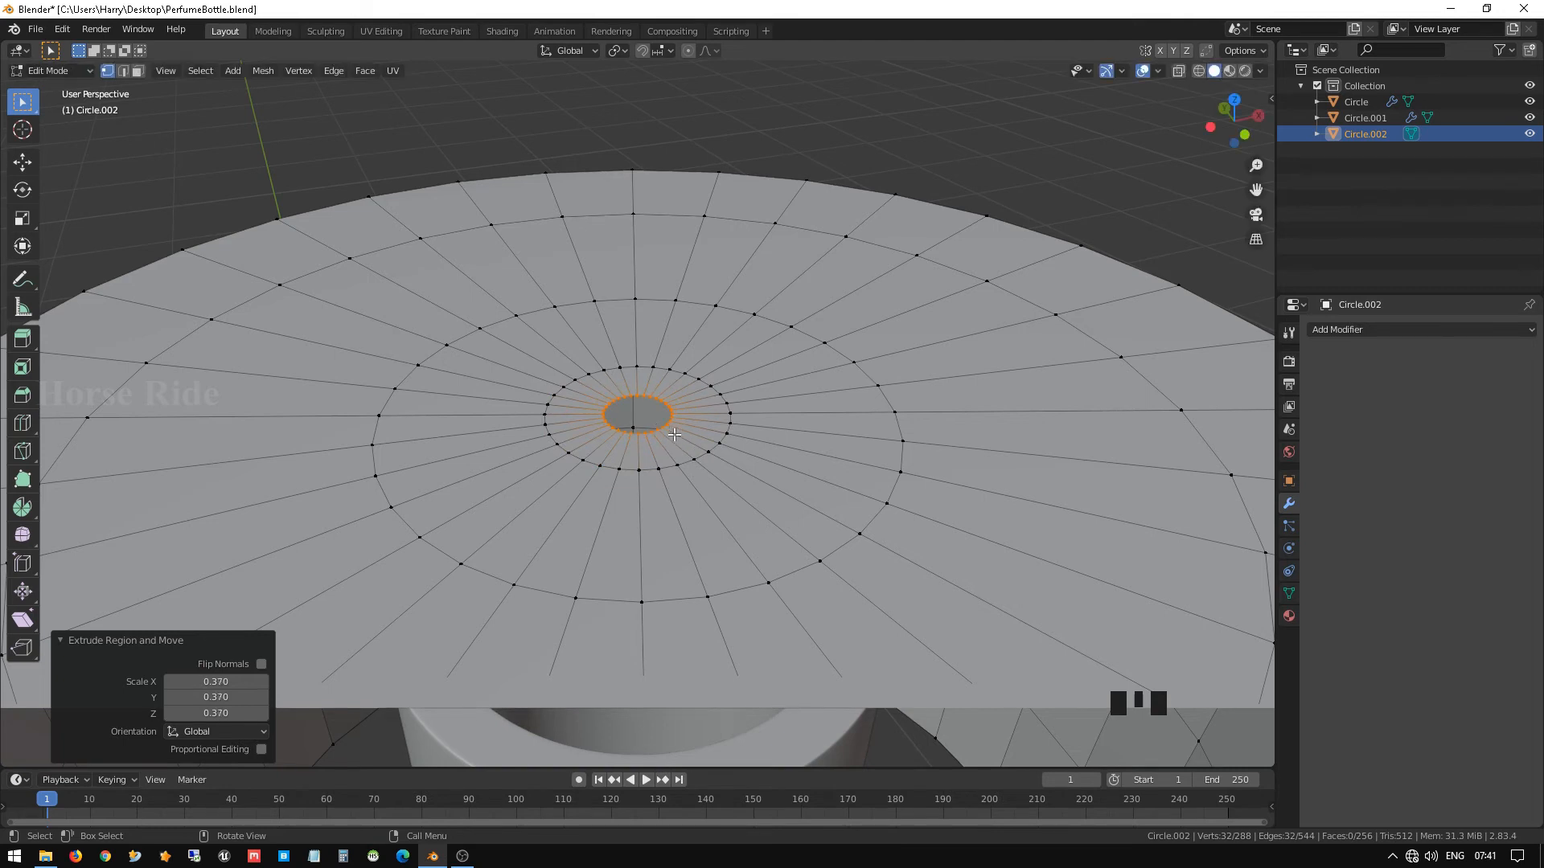
pyautogui.press('m')
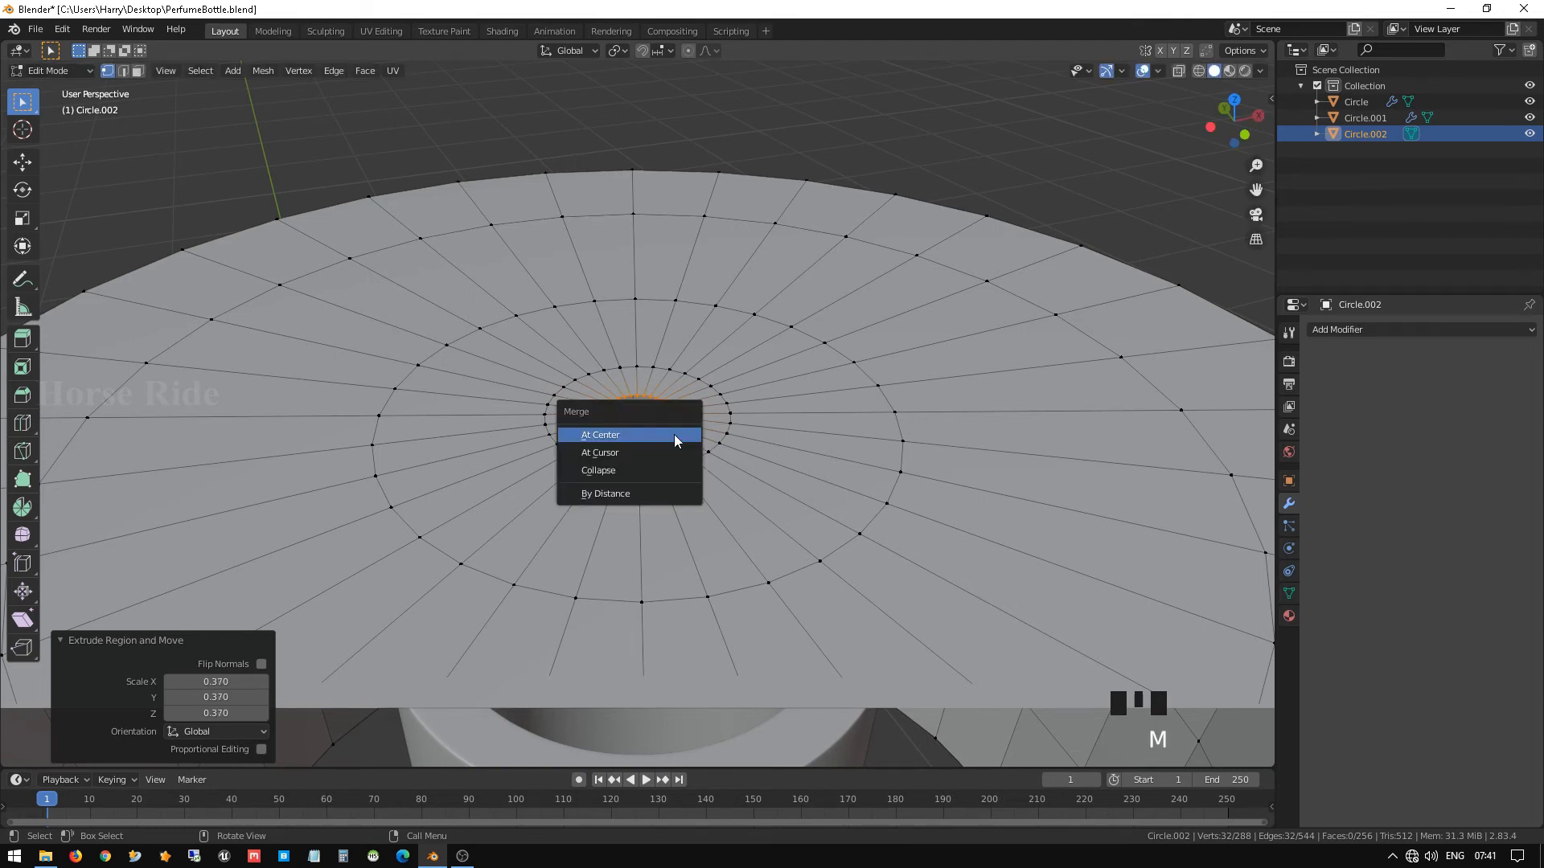
pyautogui.click(674, 435)
pyautogui.scroll(-5, 673, 436)
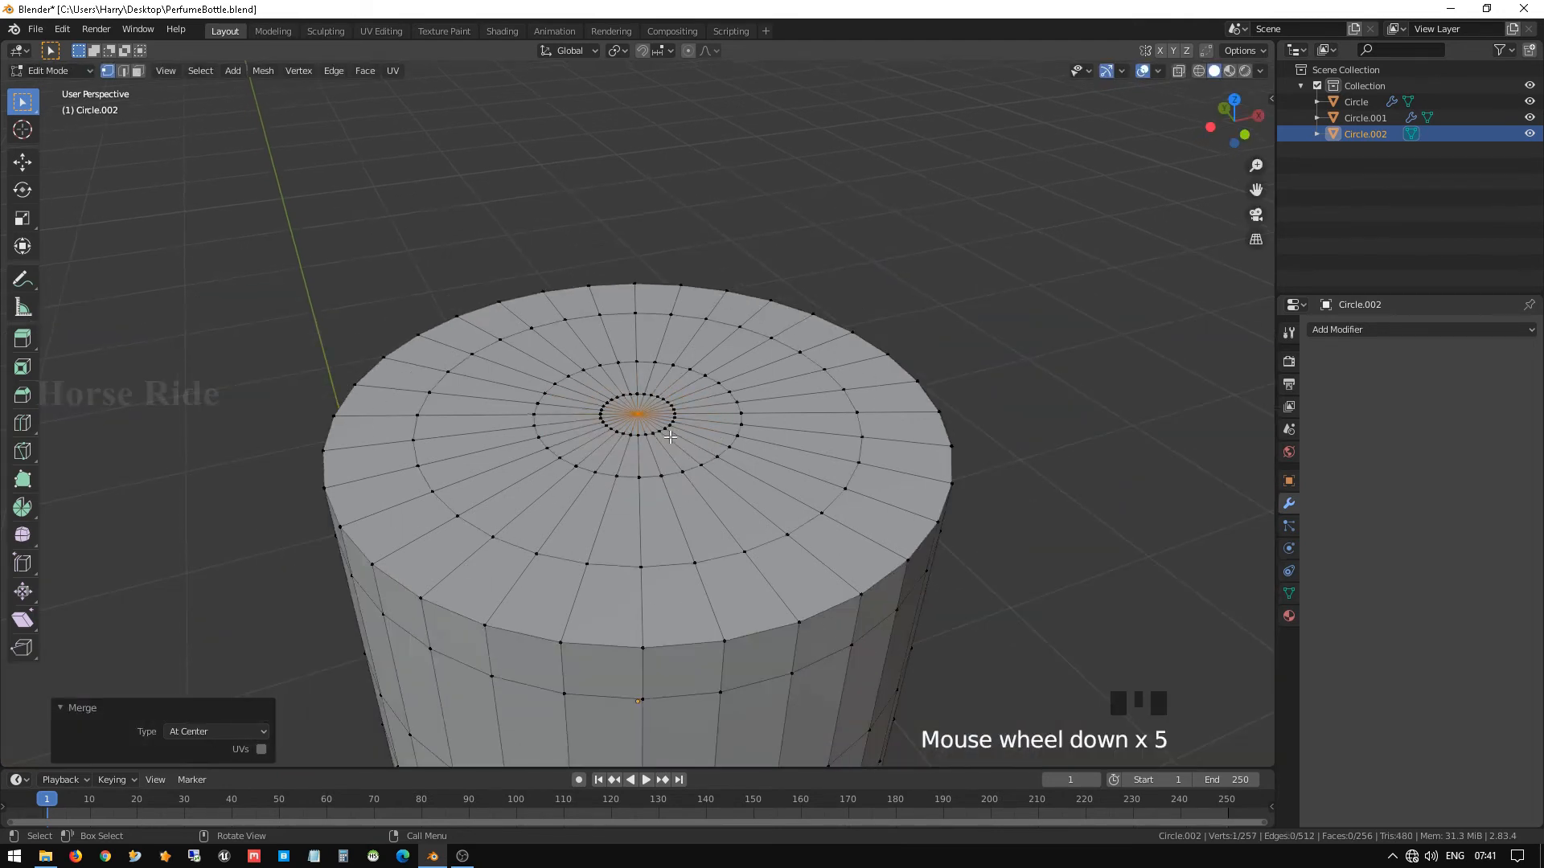
pyautogui.press('Tab')
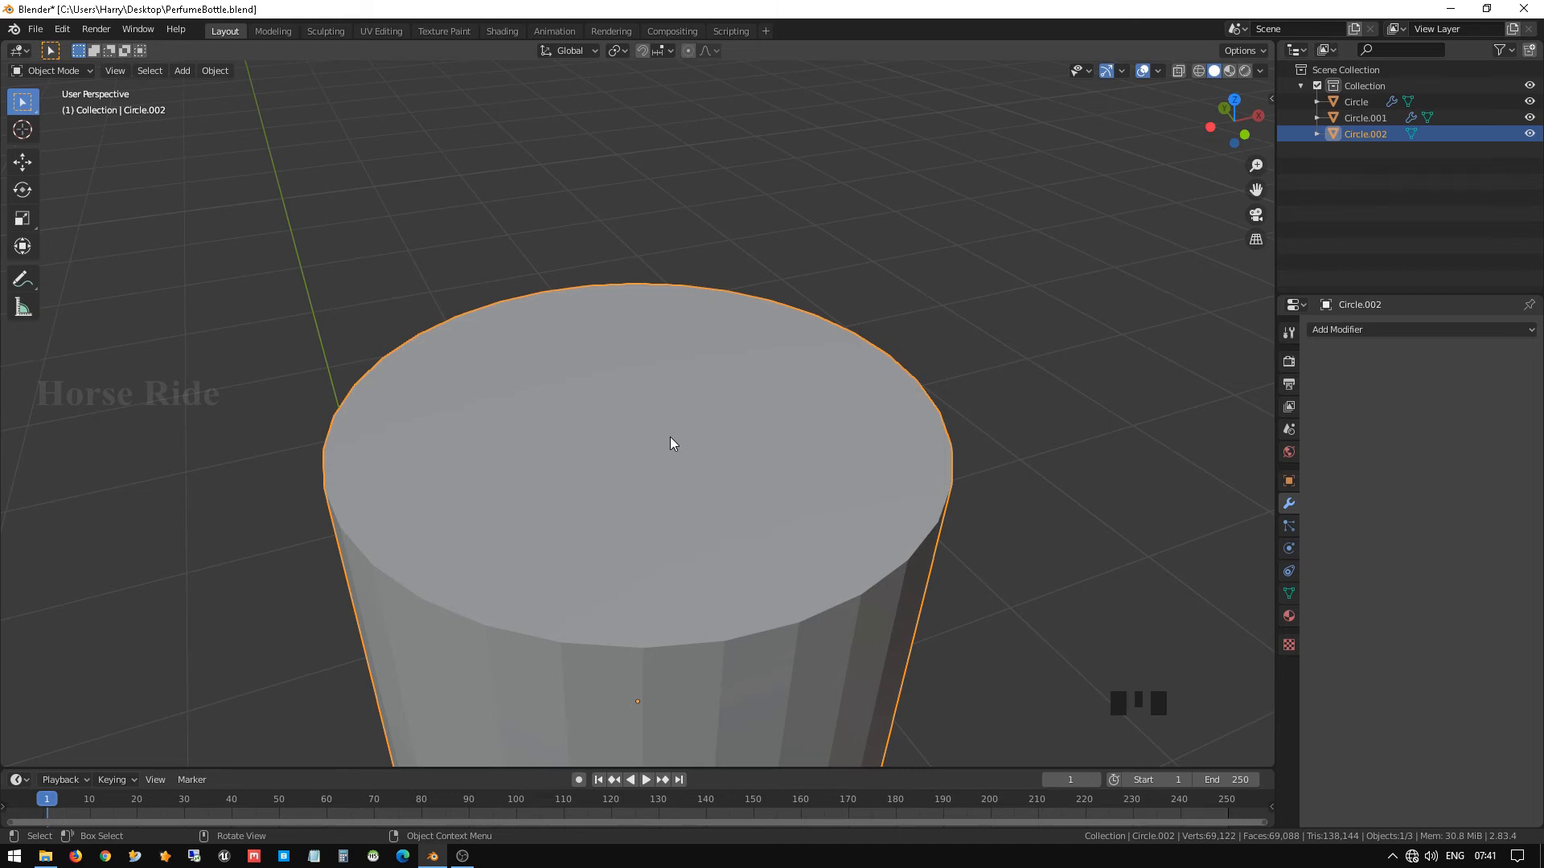
# Deselect the cap and add a new mesh circle at the bottle's base in the front view.
pyautogui.scroll(-4, 682, 441)
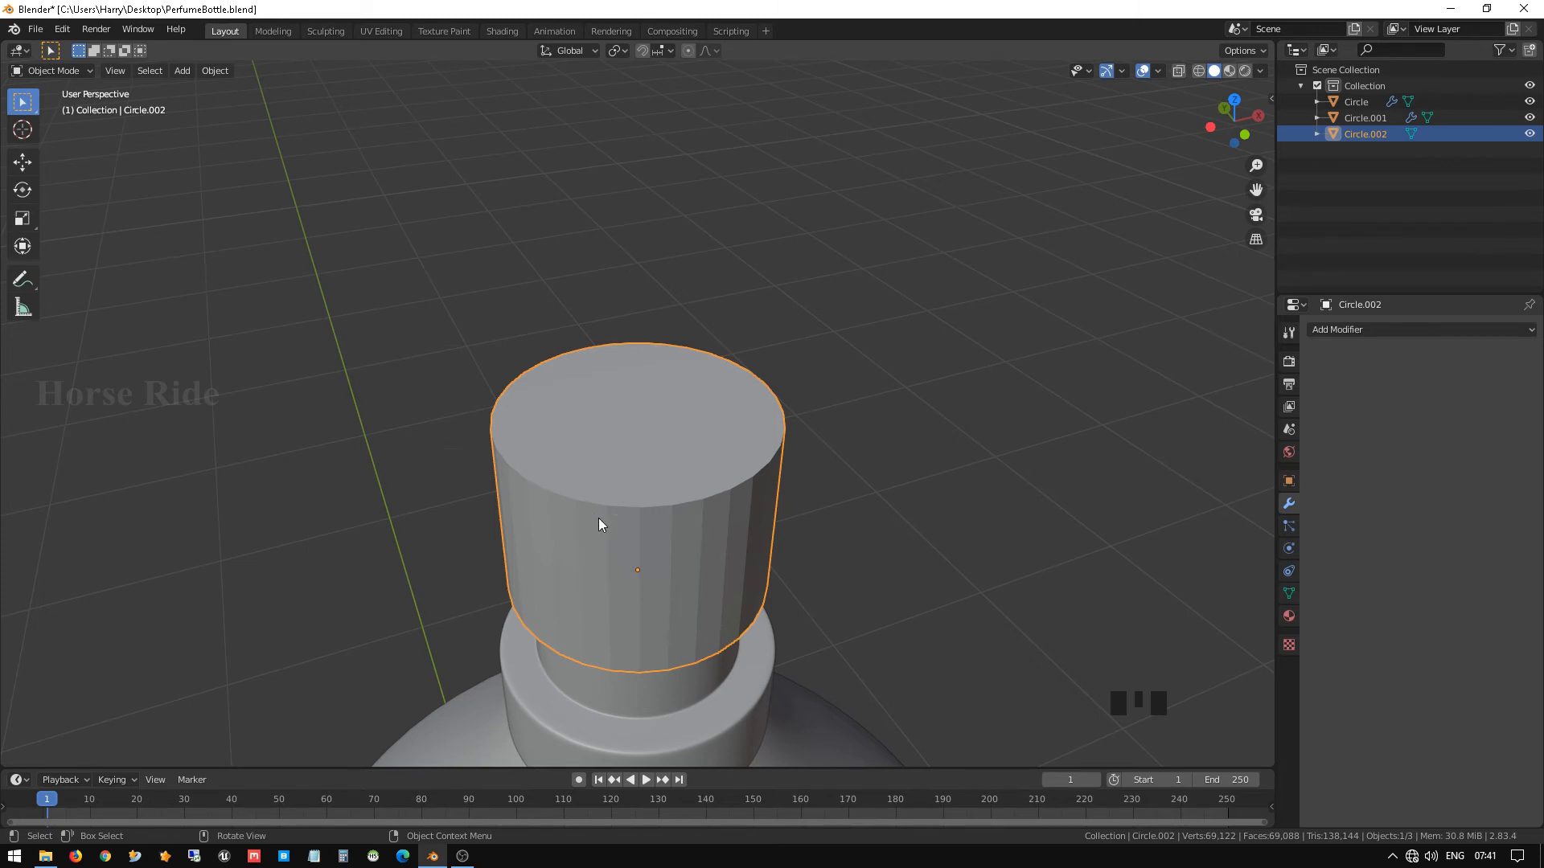
pyautogui.moveTo(598, 524); pyautogui.dragTo(630, 514, button='middle')
pyautogui.scroll(-5, 630, 514)
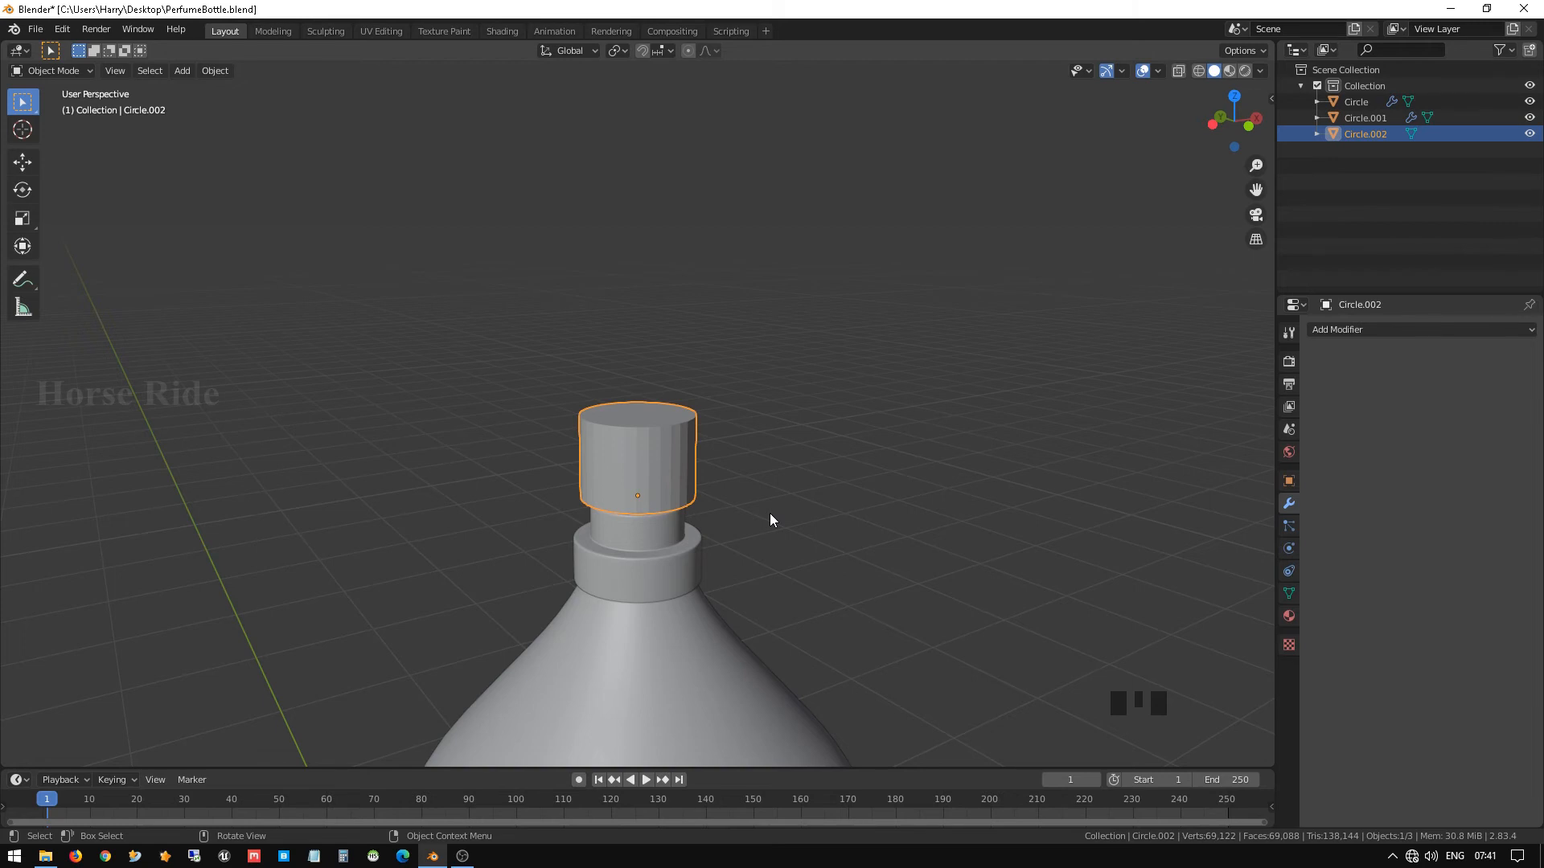
pyautogui.click(846, 489)
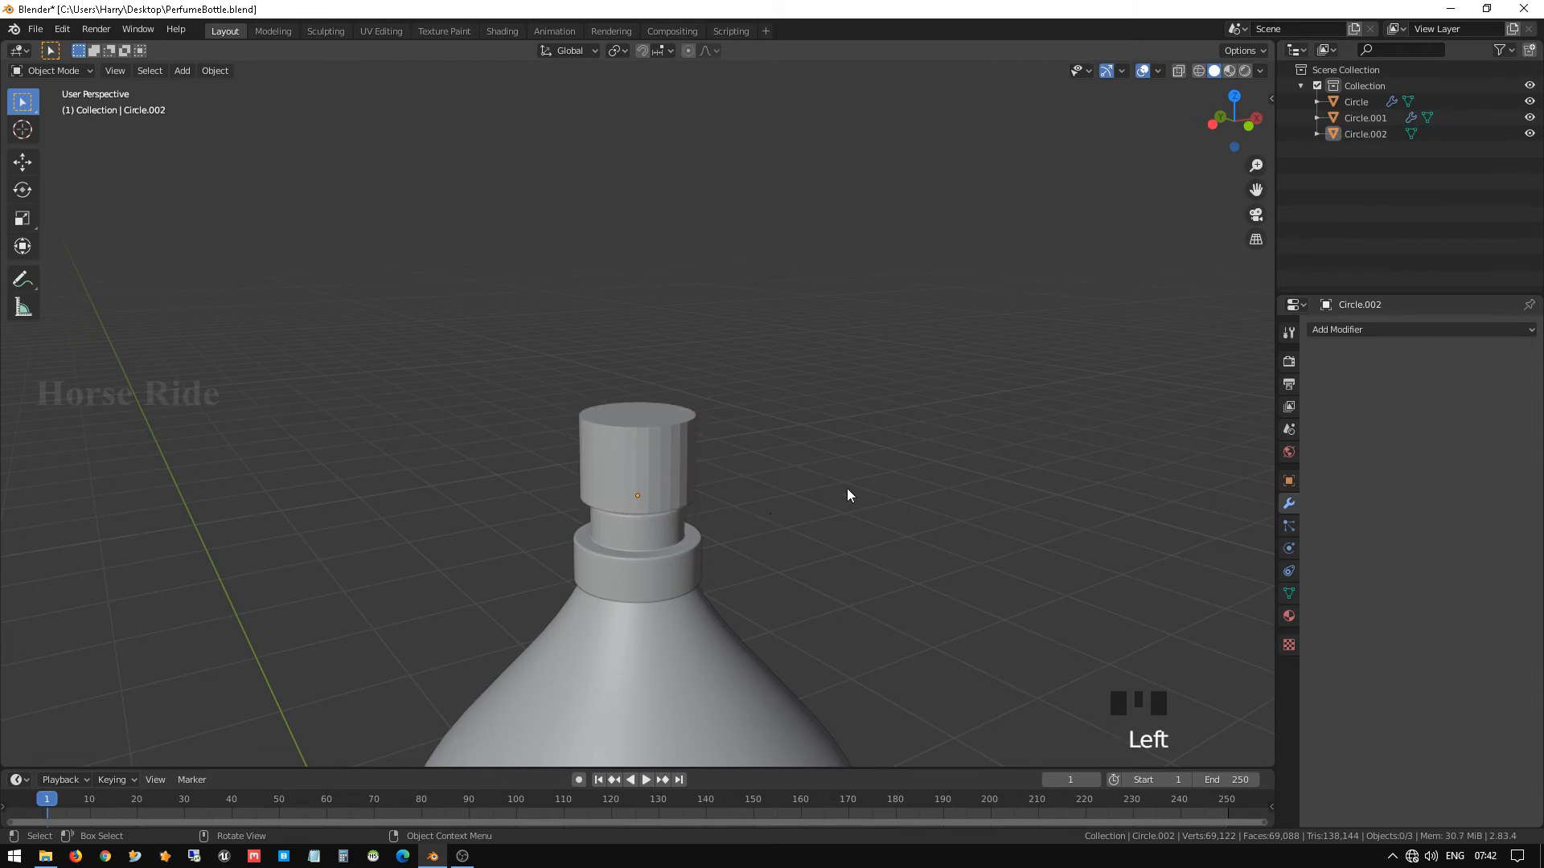
pyautogui.press('KP_1')
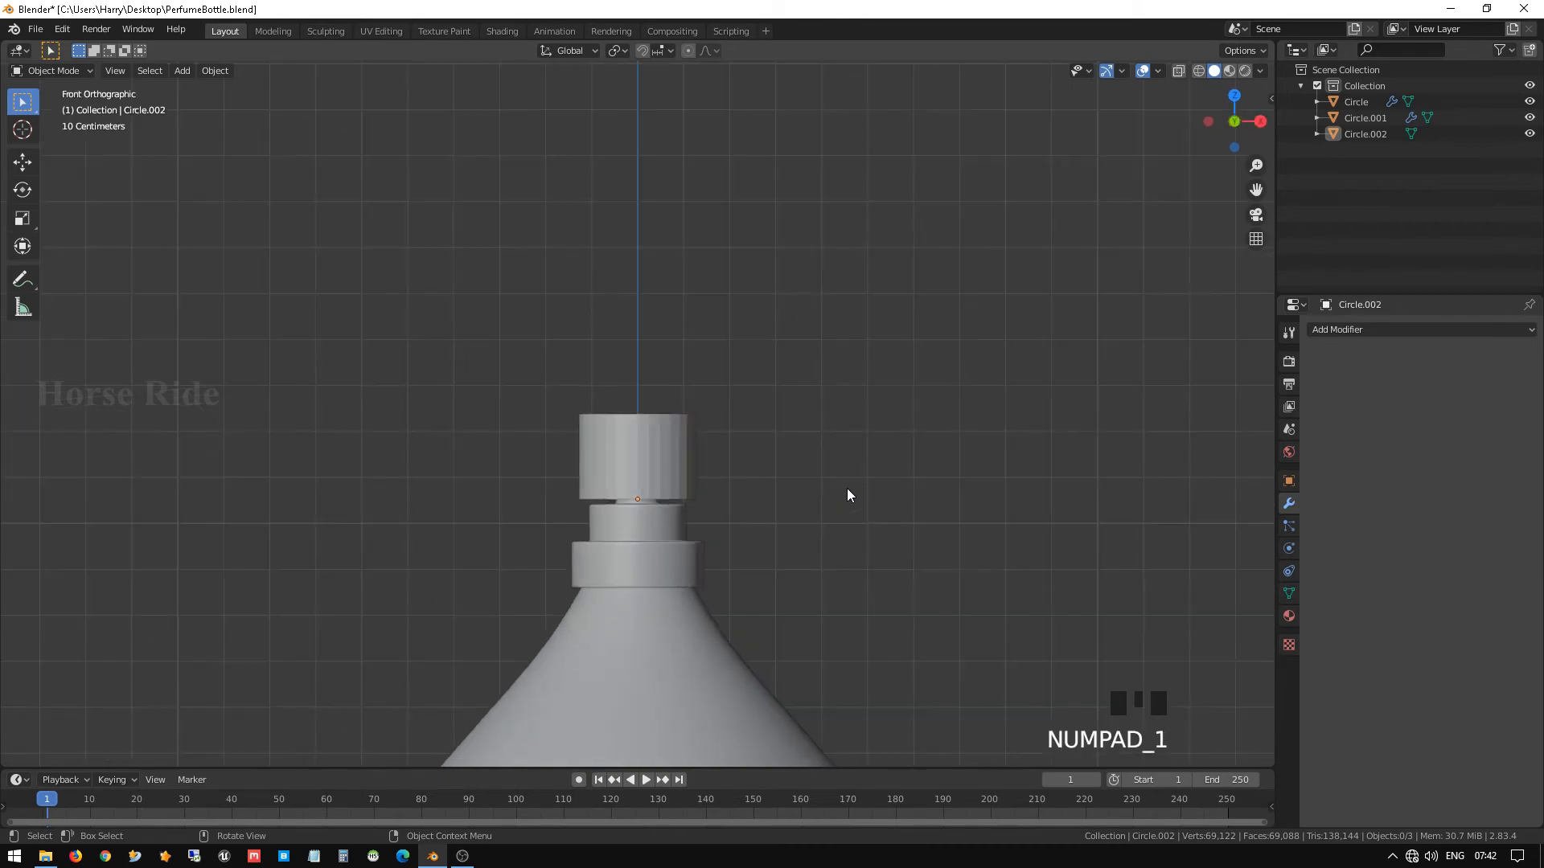
pyautogui.scroll(-7, 852, 513)
pyautogui.scroll(-4, 854, 510)
pyautogui.click(784, 555)
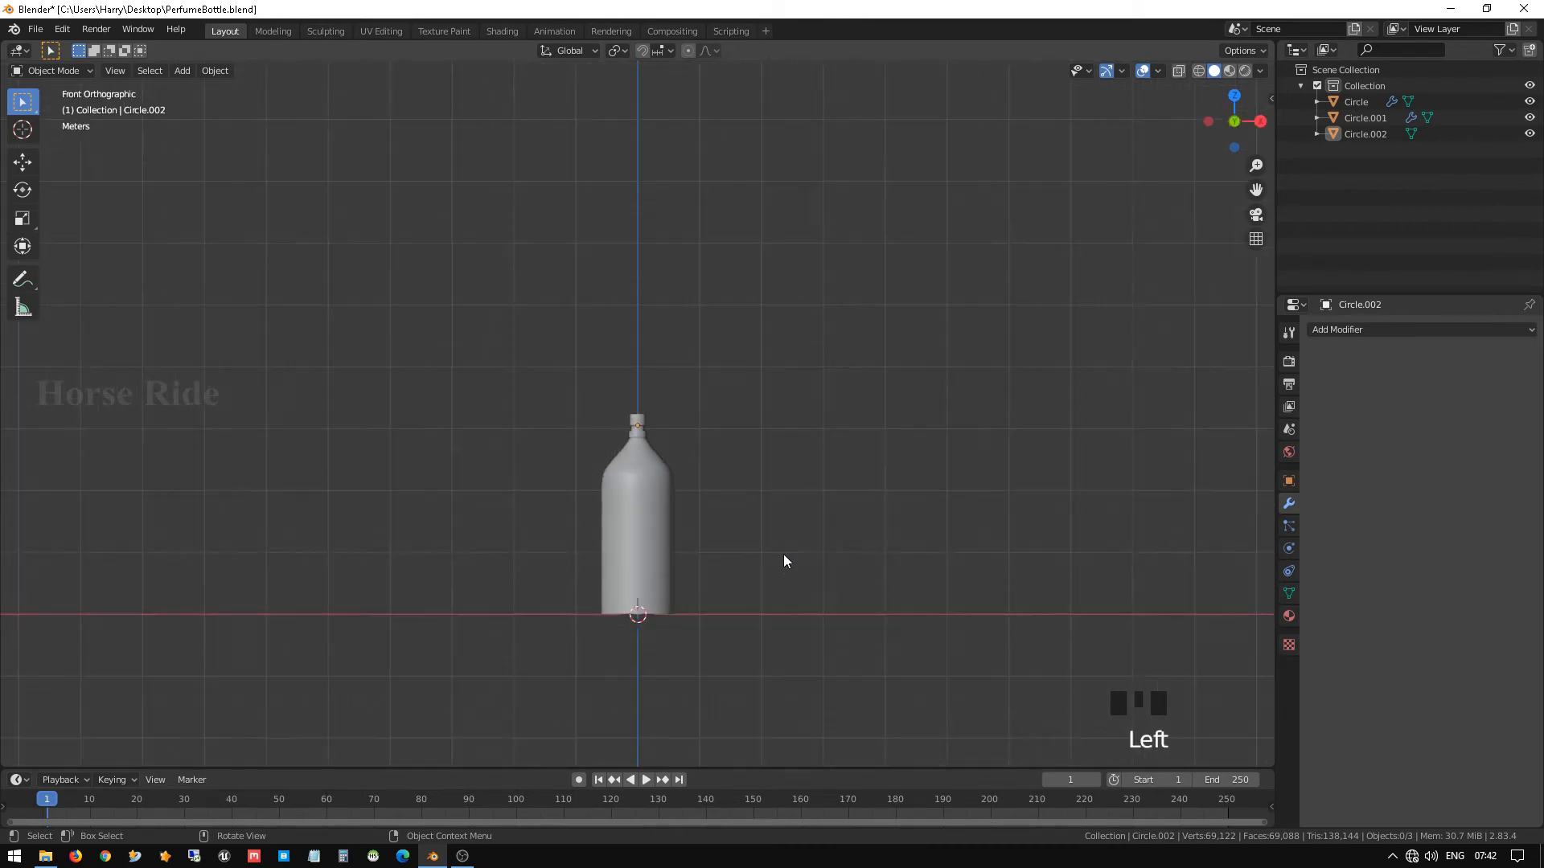
pyautogui.hotkey('shift', 'a')
pyautogui.moveTo(804, 514)
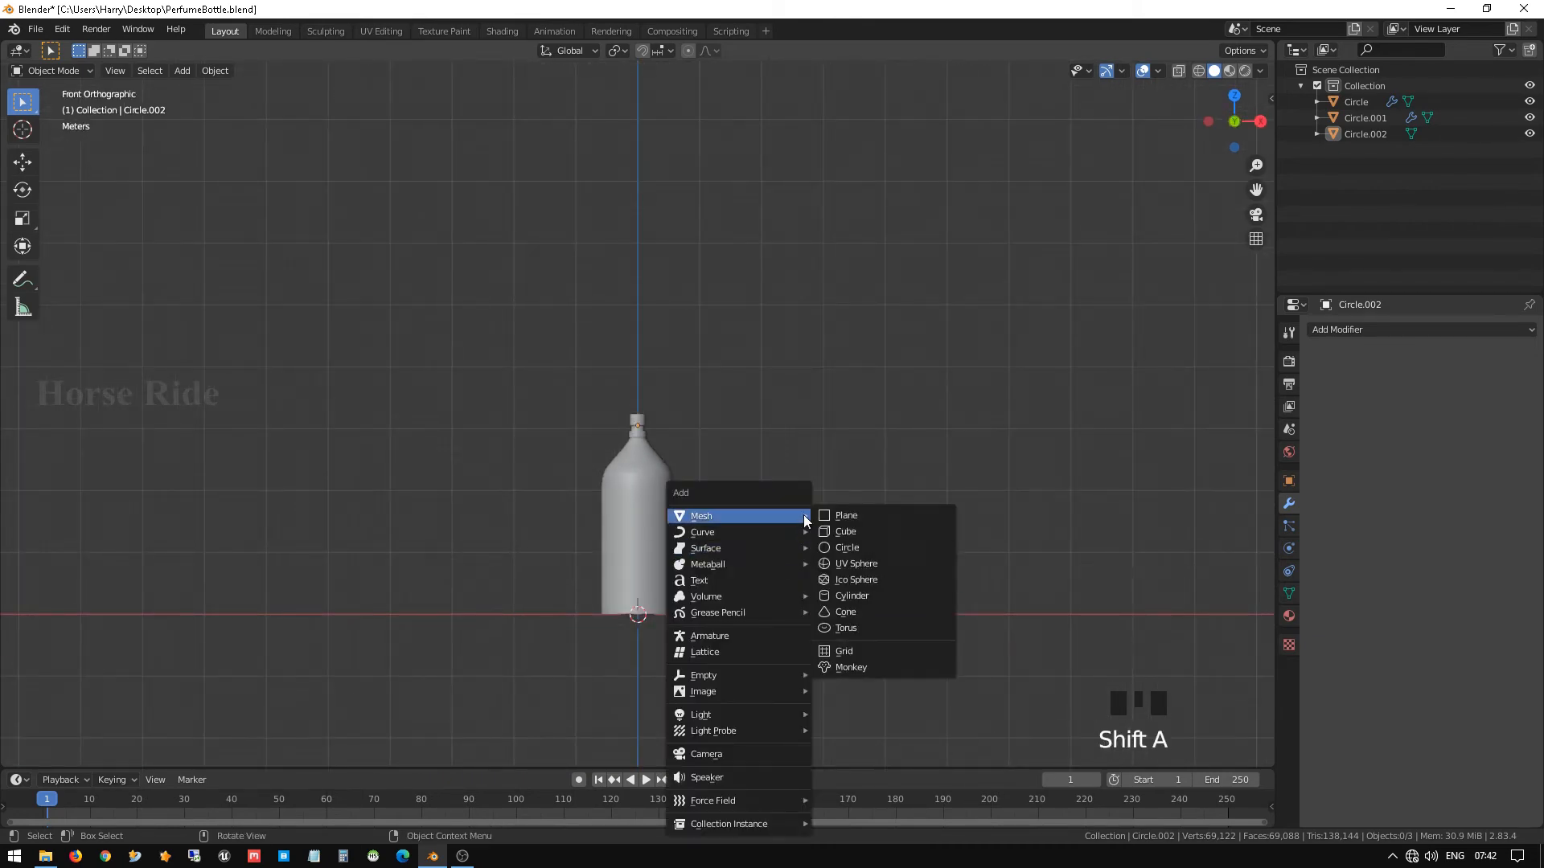
pyautogui.click(847, 546)
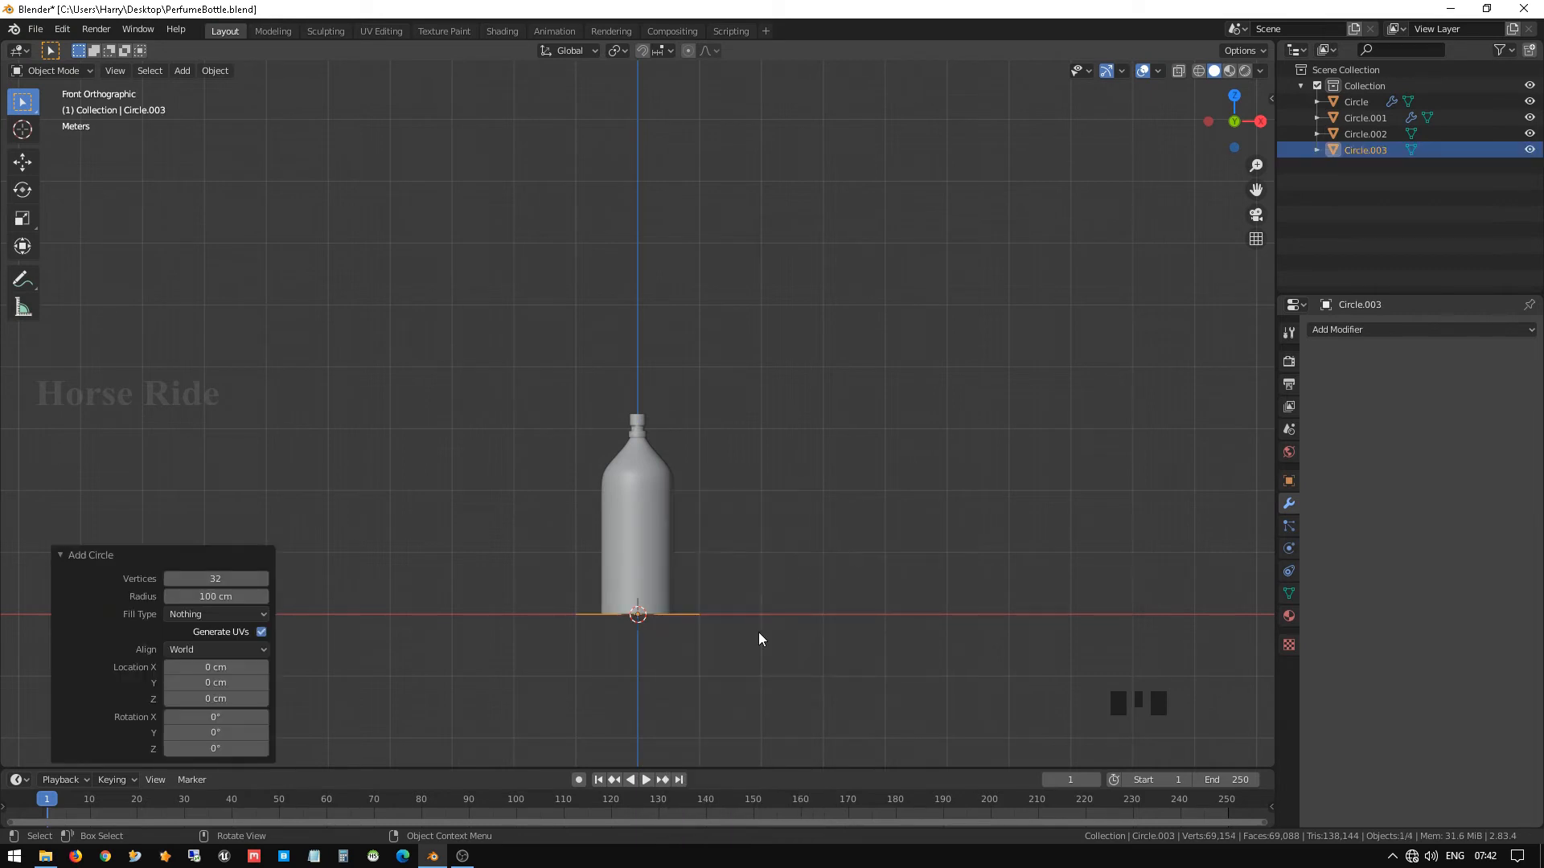
# Move the new circle up about 349 cm along Z, above the cap, and rotate it 90° about the X axis.
pyautogui.press('g')
pyautogui.press('z')
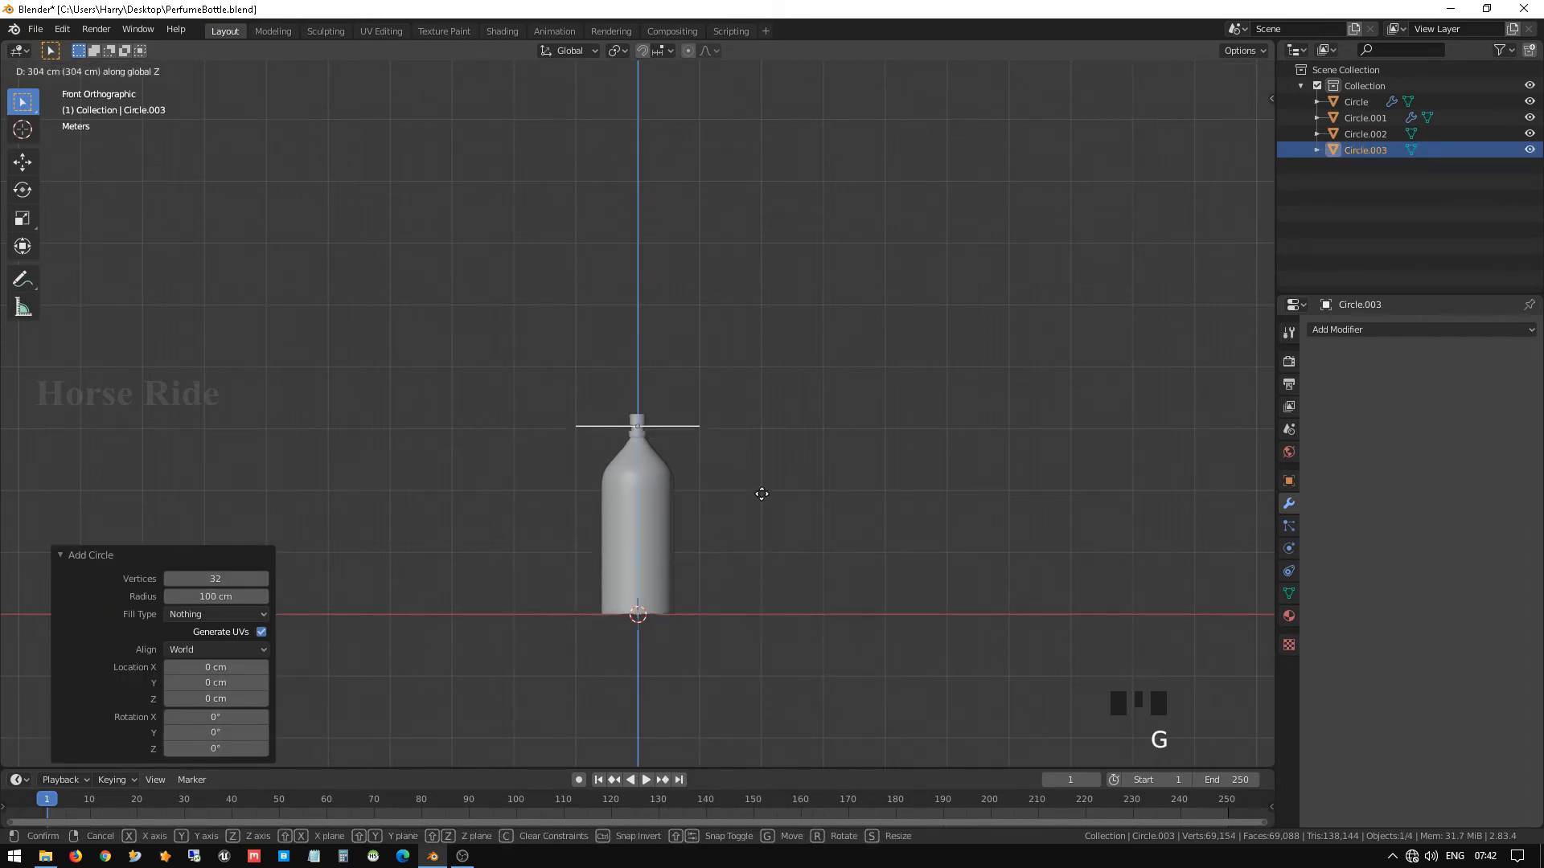
pyautogui.click(768, 473)
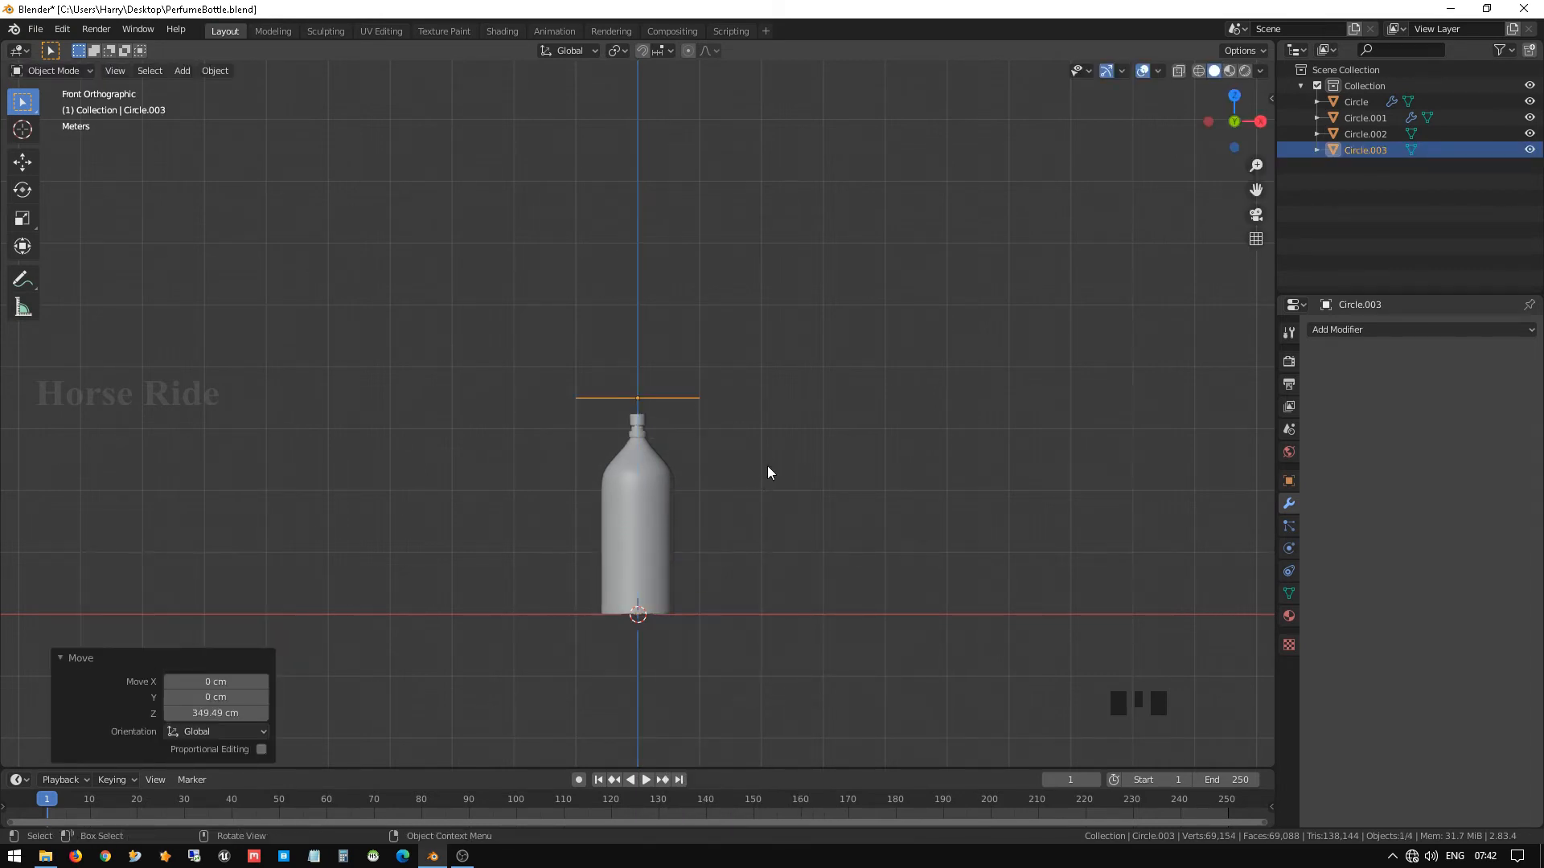
pyautogui.write('rx90')
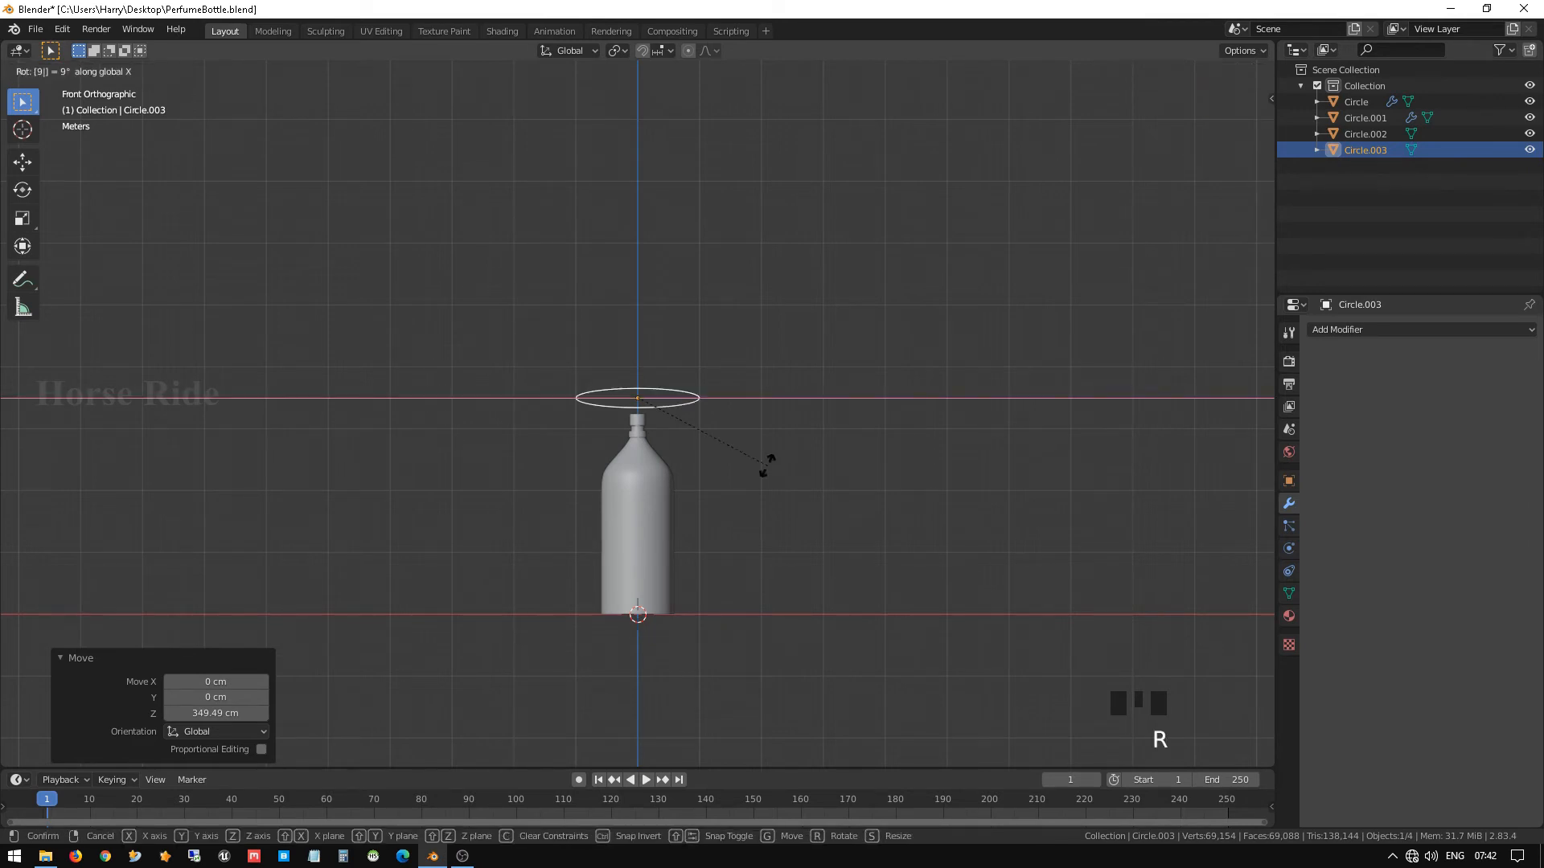
pyautogui.click(767, 467)
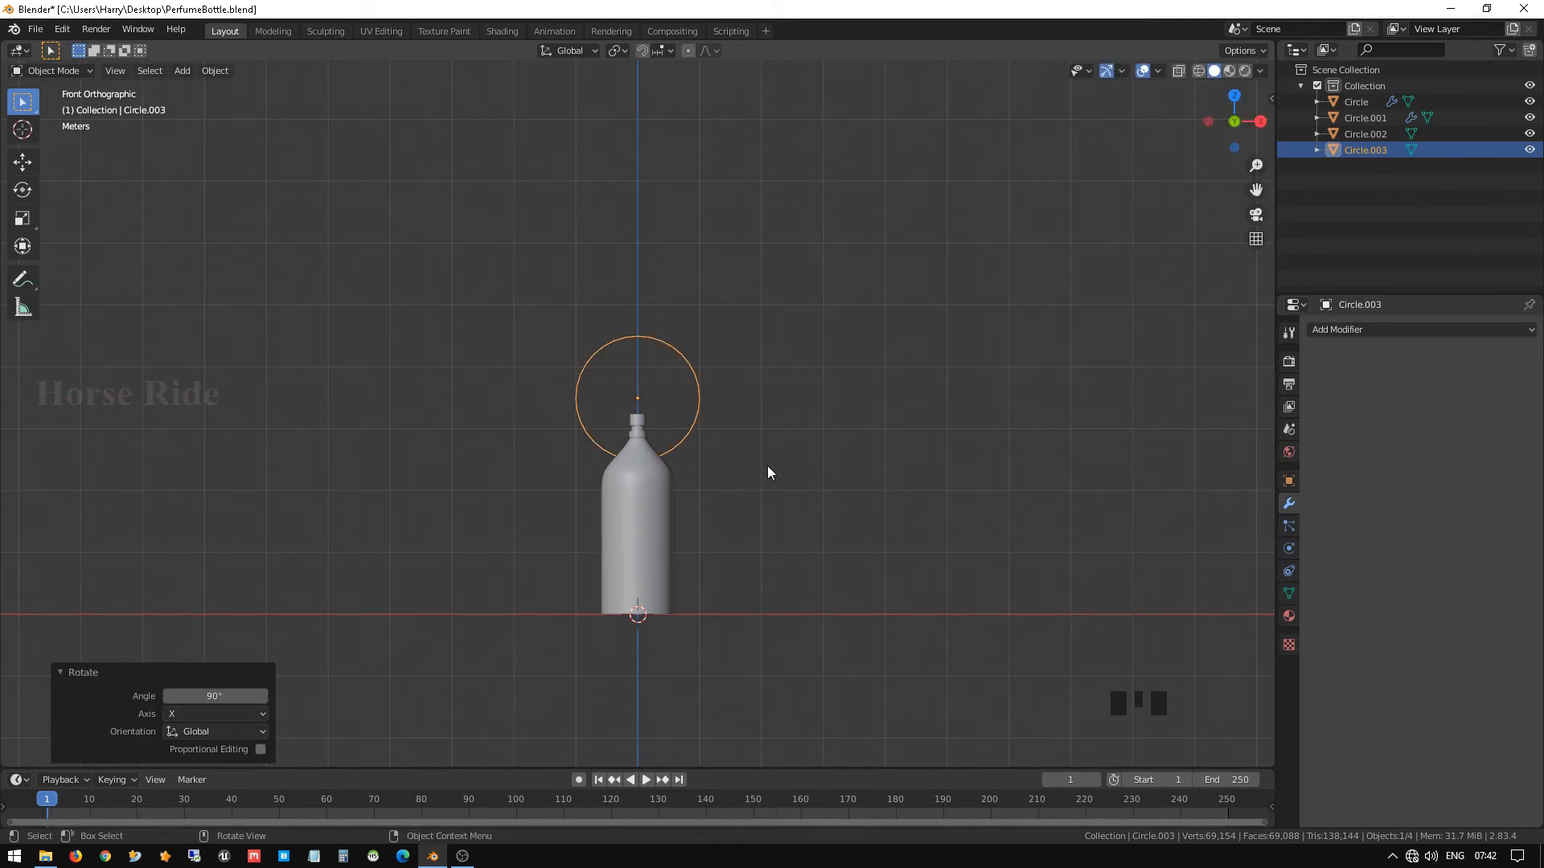
# Scale the upright circle to about 0.071 and move it down about 35.6 cm along Z to the cap's height.
pyautogui.press('KP_Decimal')
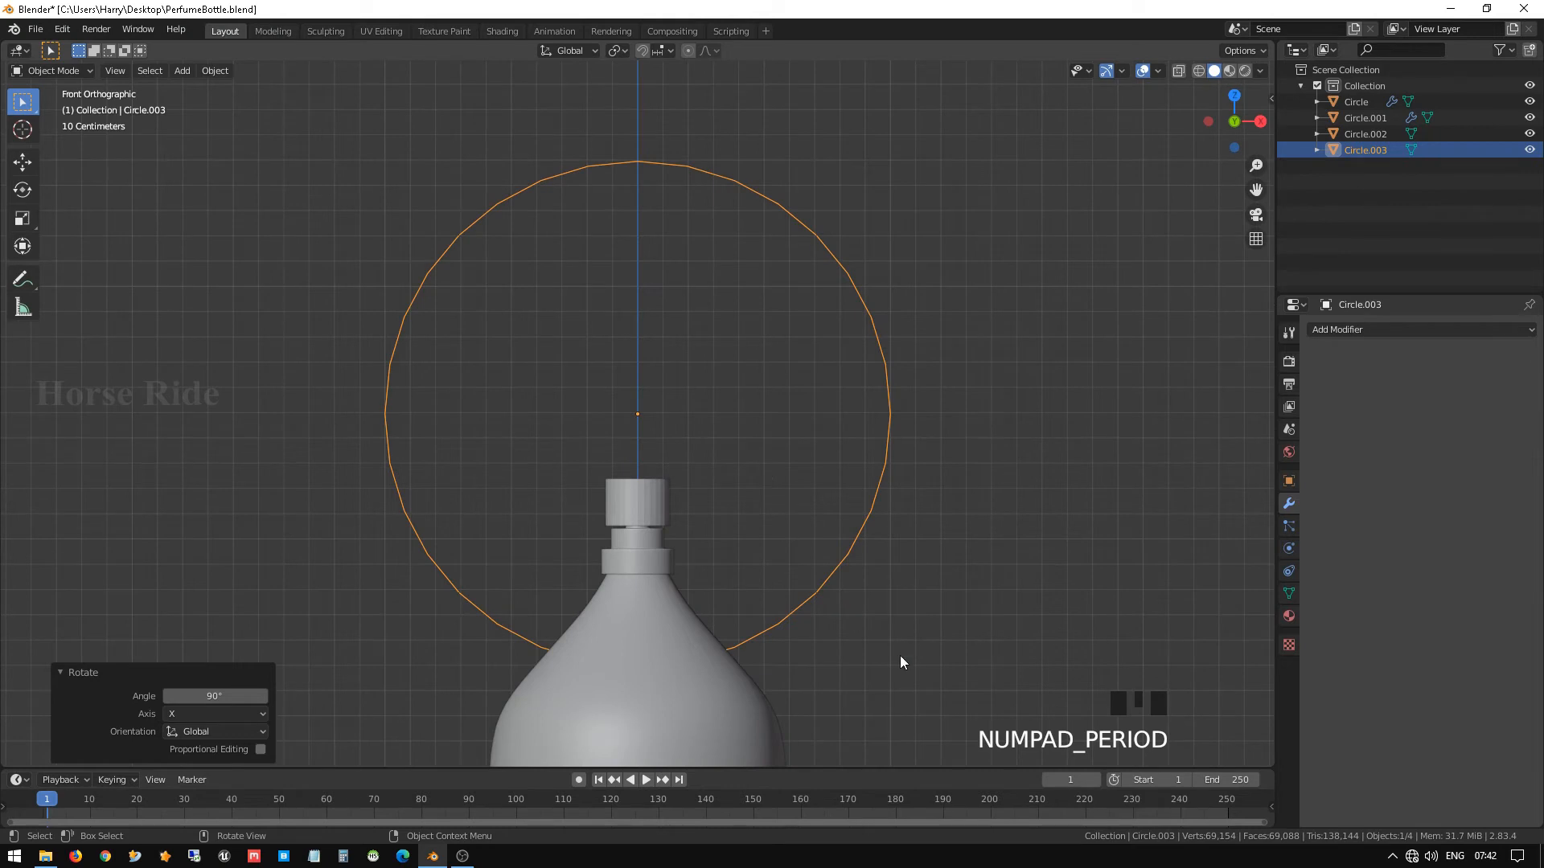
pyautogui.press('s')
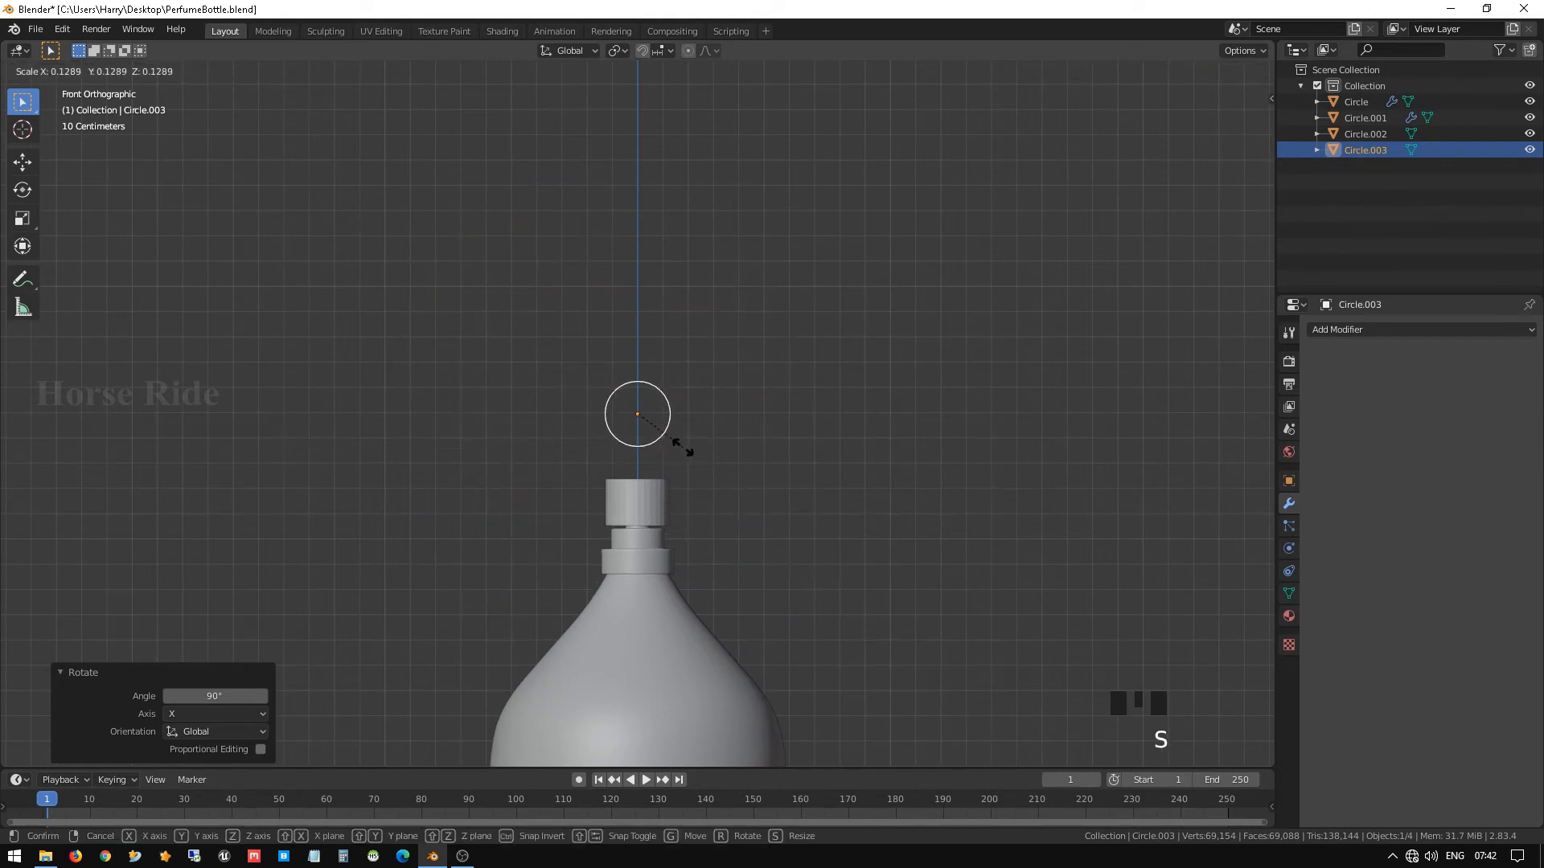
pyautogui.click(664, 429)
pyautogui.press('g')
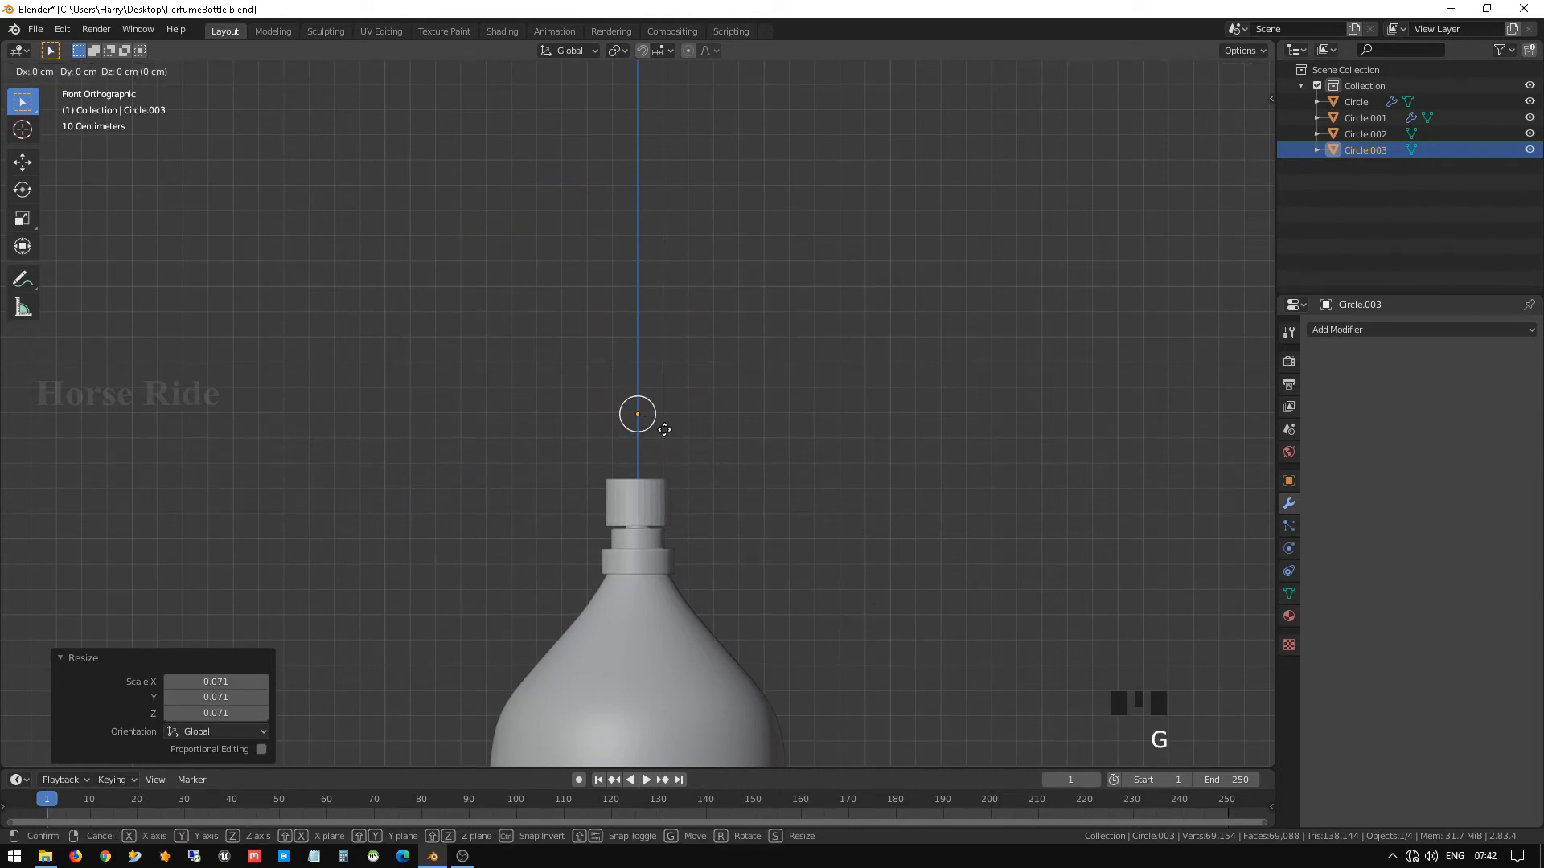
pyautogui.press('z')
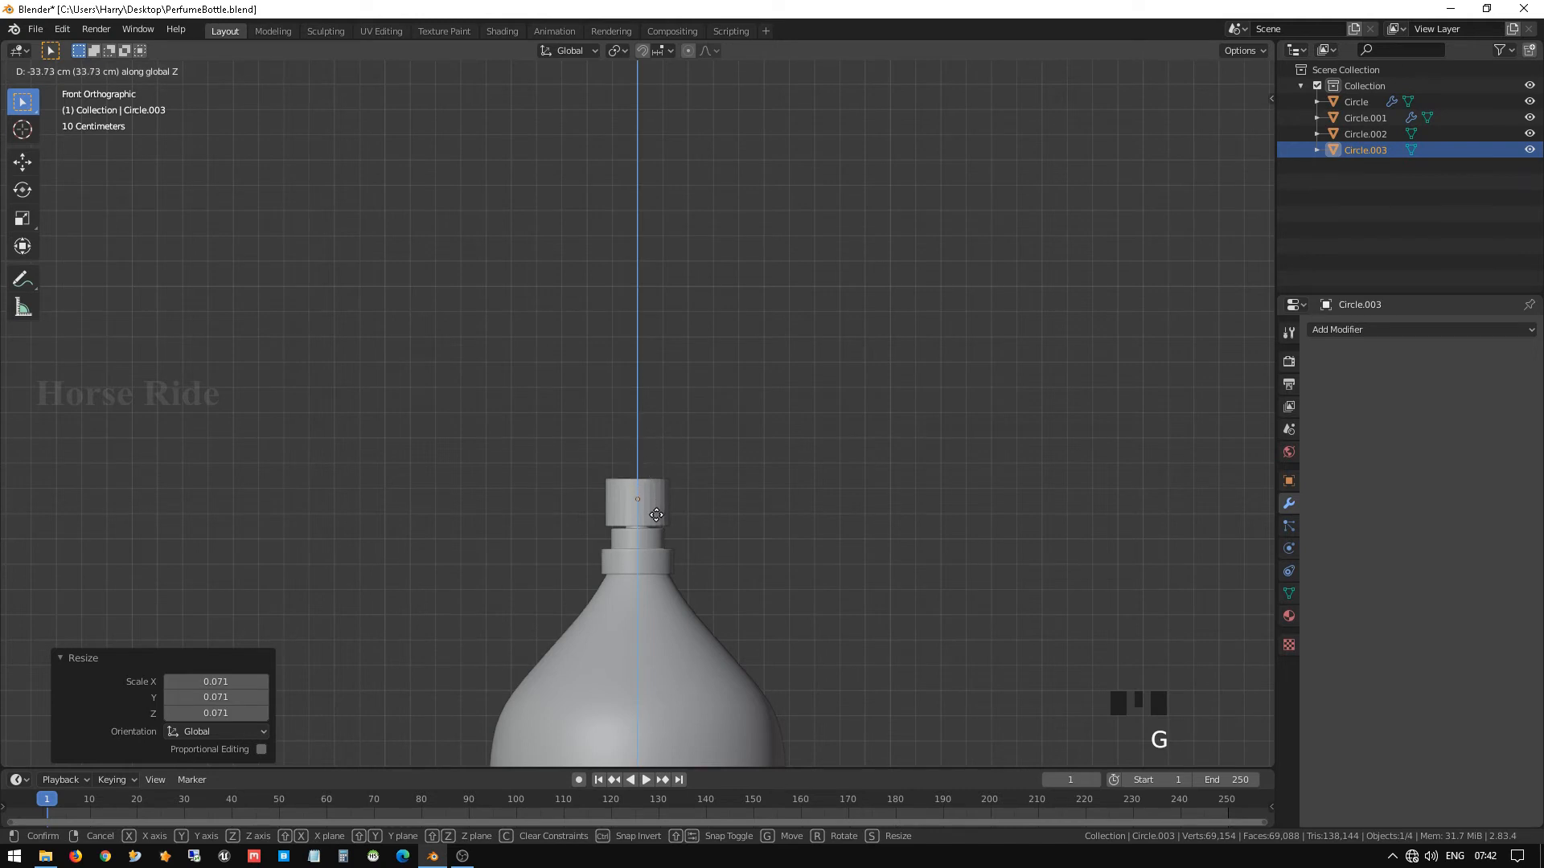
pyautogui.click(658, 524)
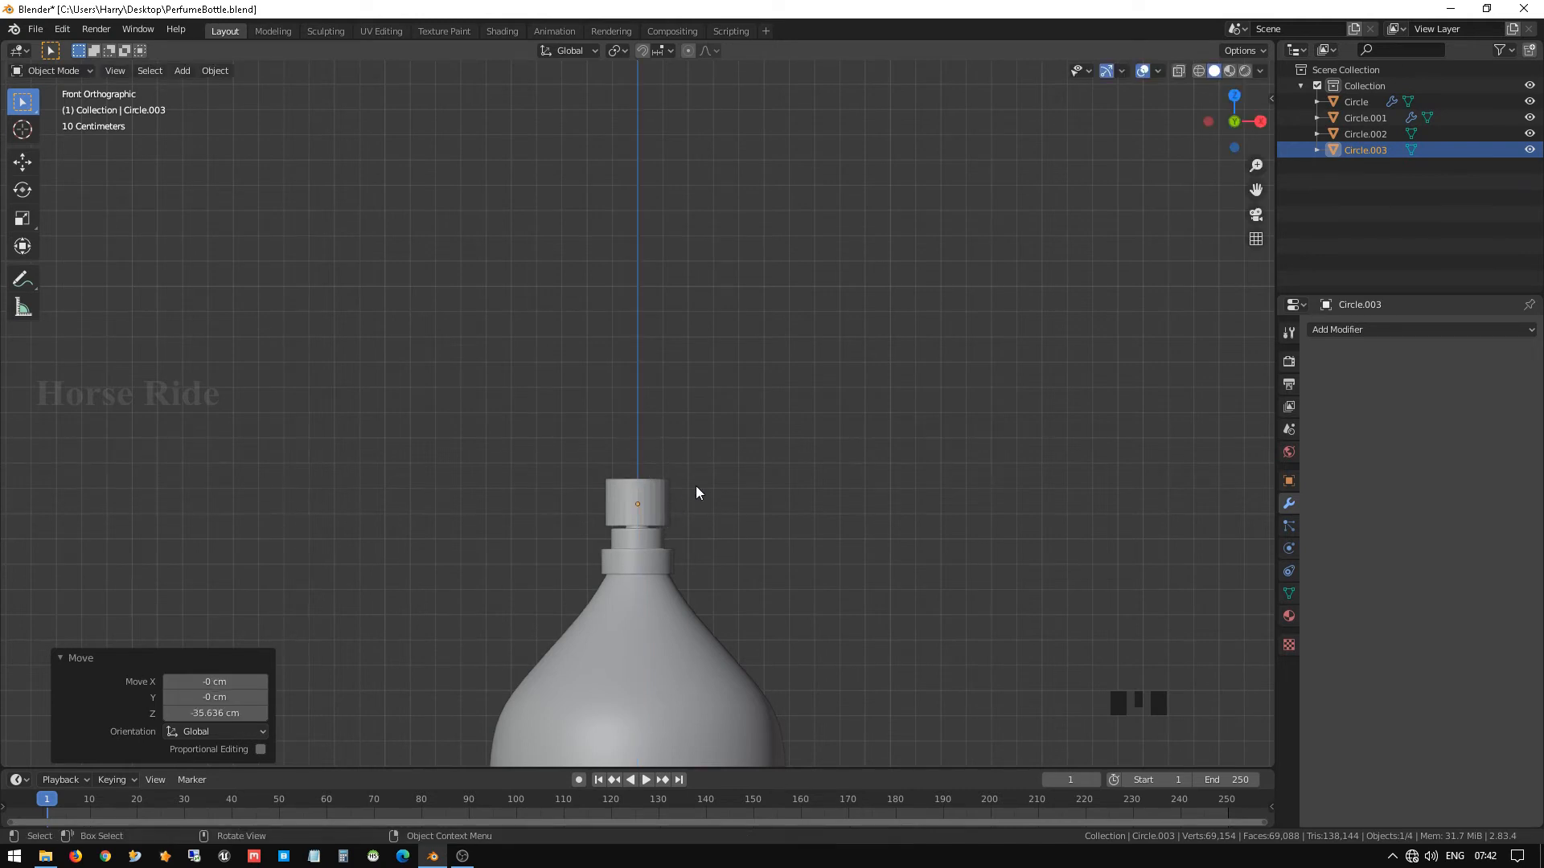
# In the right view, move the circle about -14 cm along Y, just outside the cap's front wall.
pyautogui.press('KP_3')
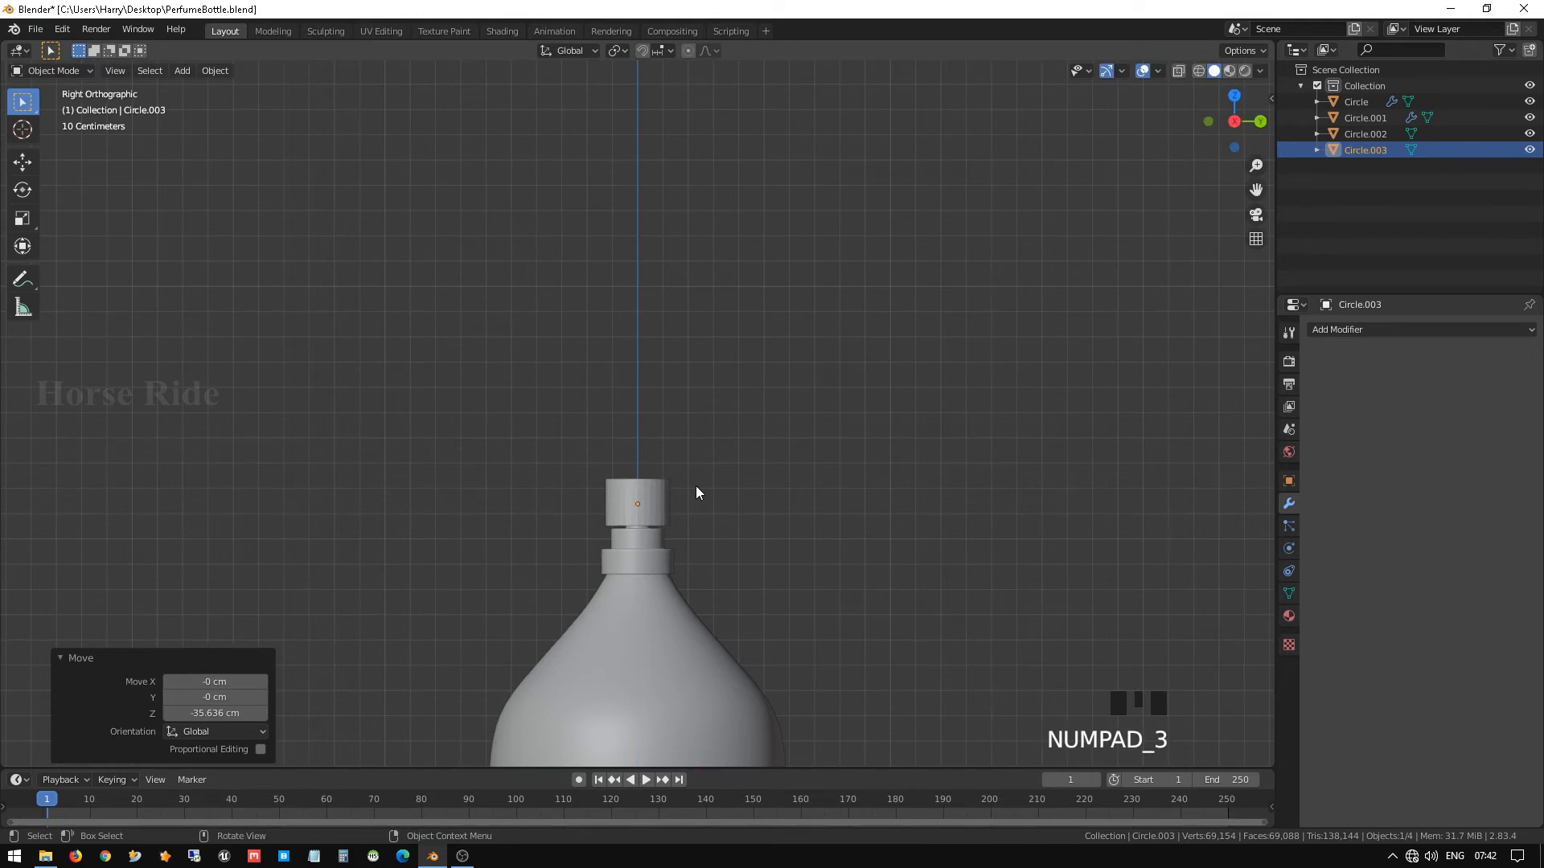
pyautogui.press('g')
pyautogui.press('x')
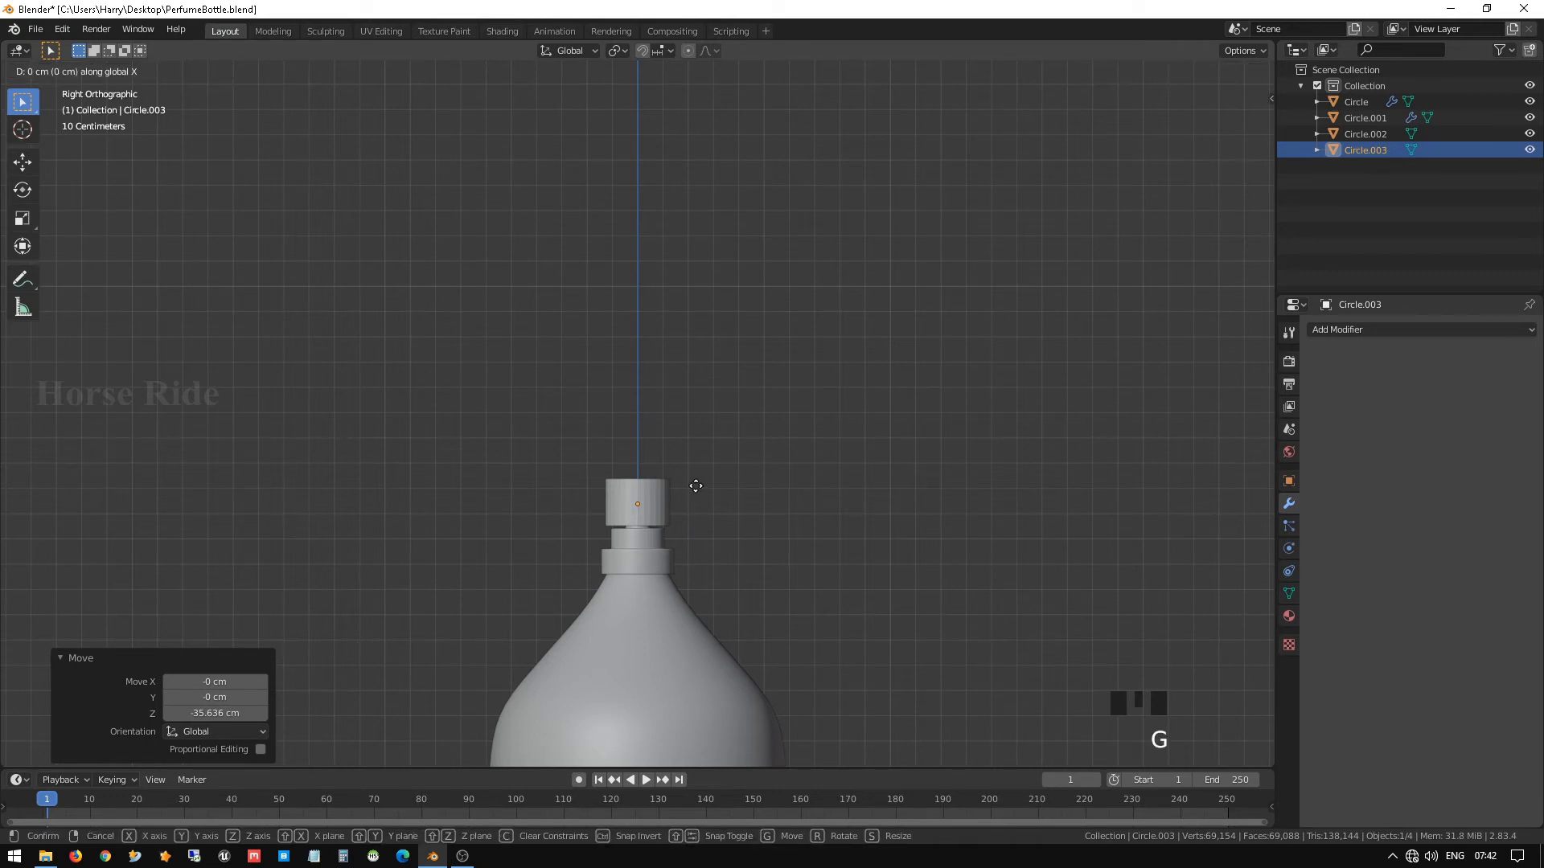
pyautogui.press('y')
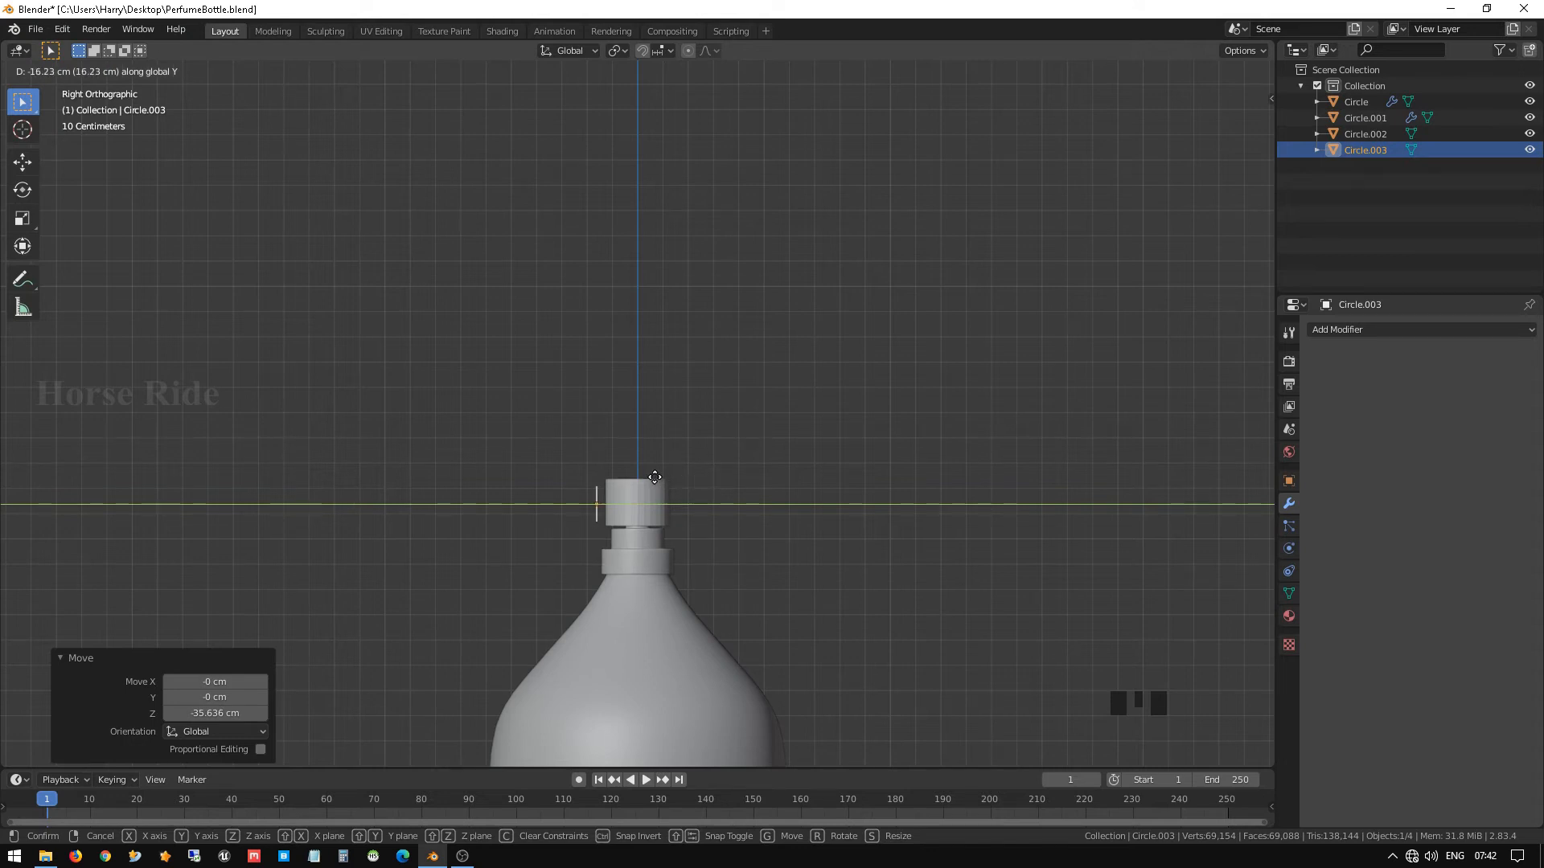
pyautogui.click(659, 480)
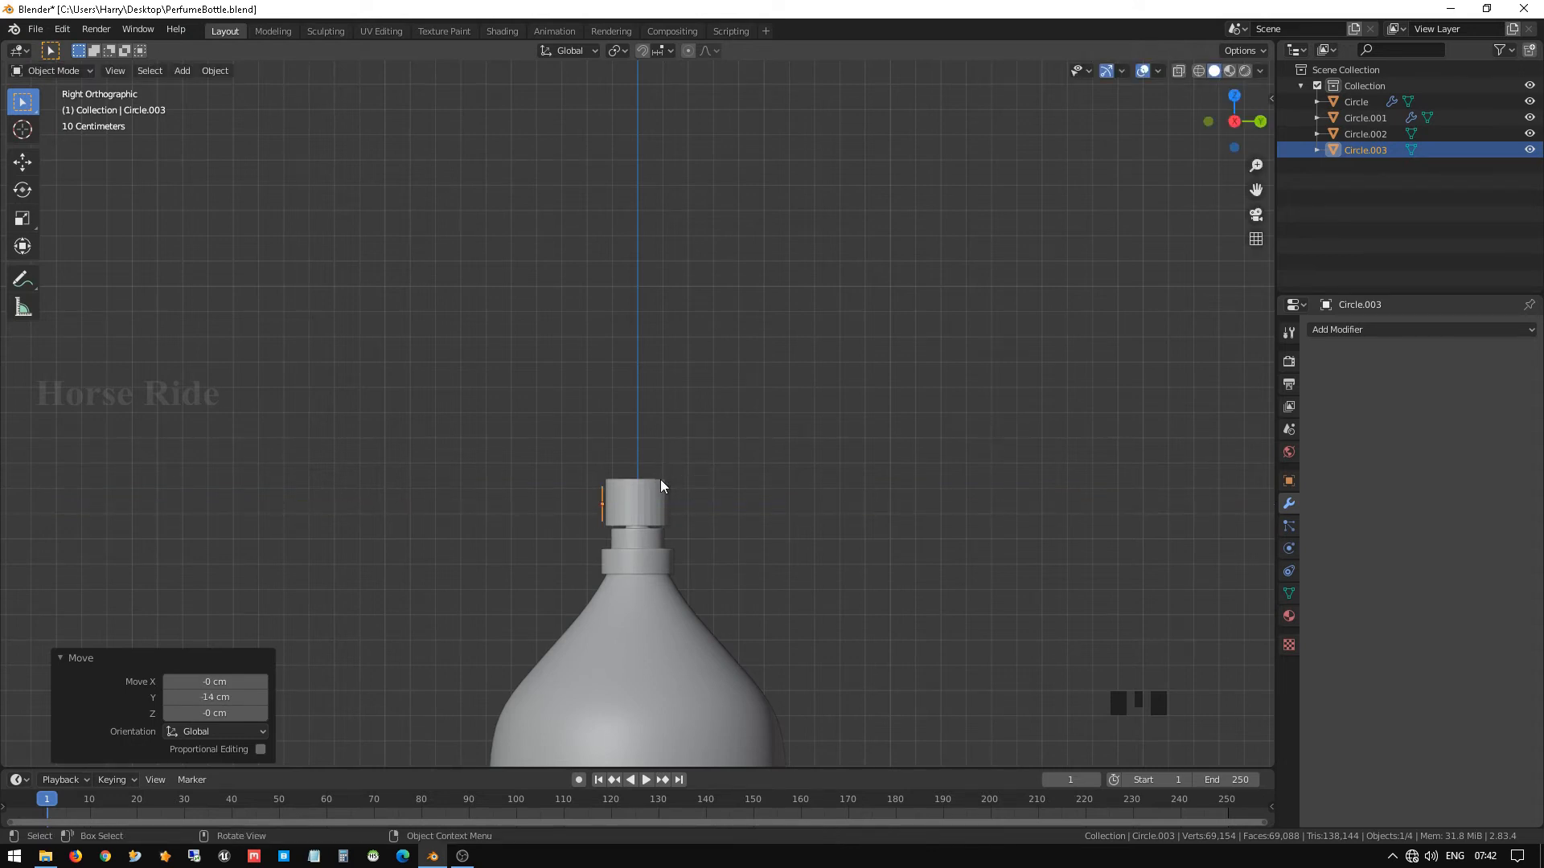
# In the front view, scale the circle to about 0.243 and move it up about 5.47 cm along Z.
pyautogui.press('KP_Decimal')
pyautogui.scroll(-3, 661, 485)
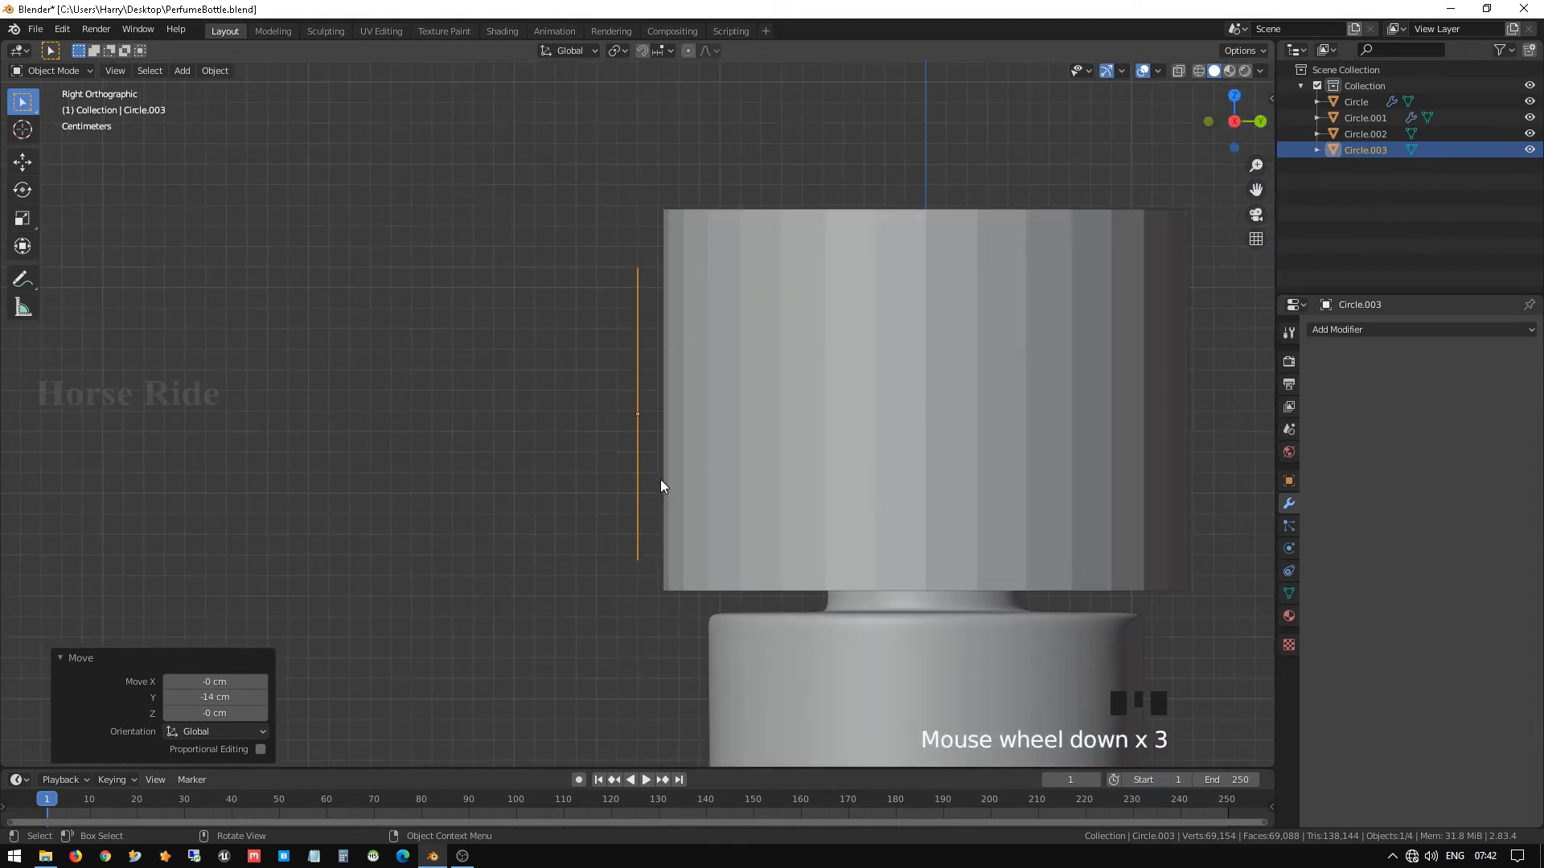
pyautogui.press('KP_1')
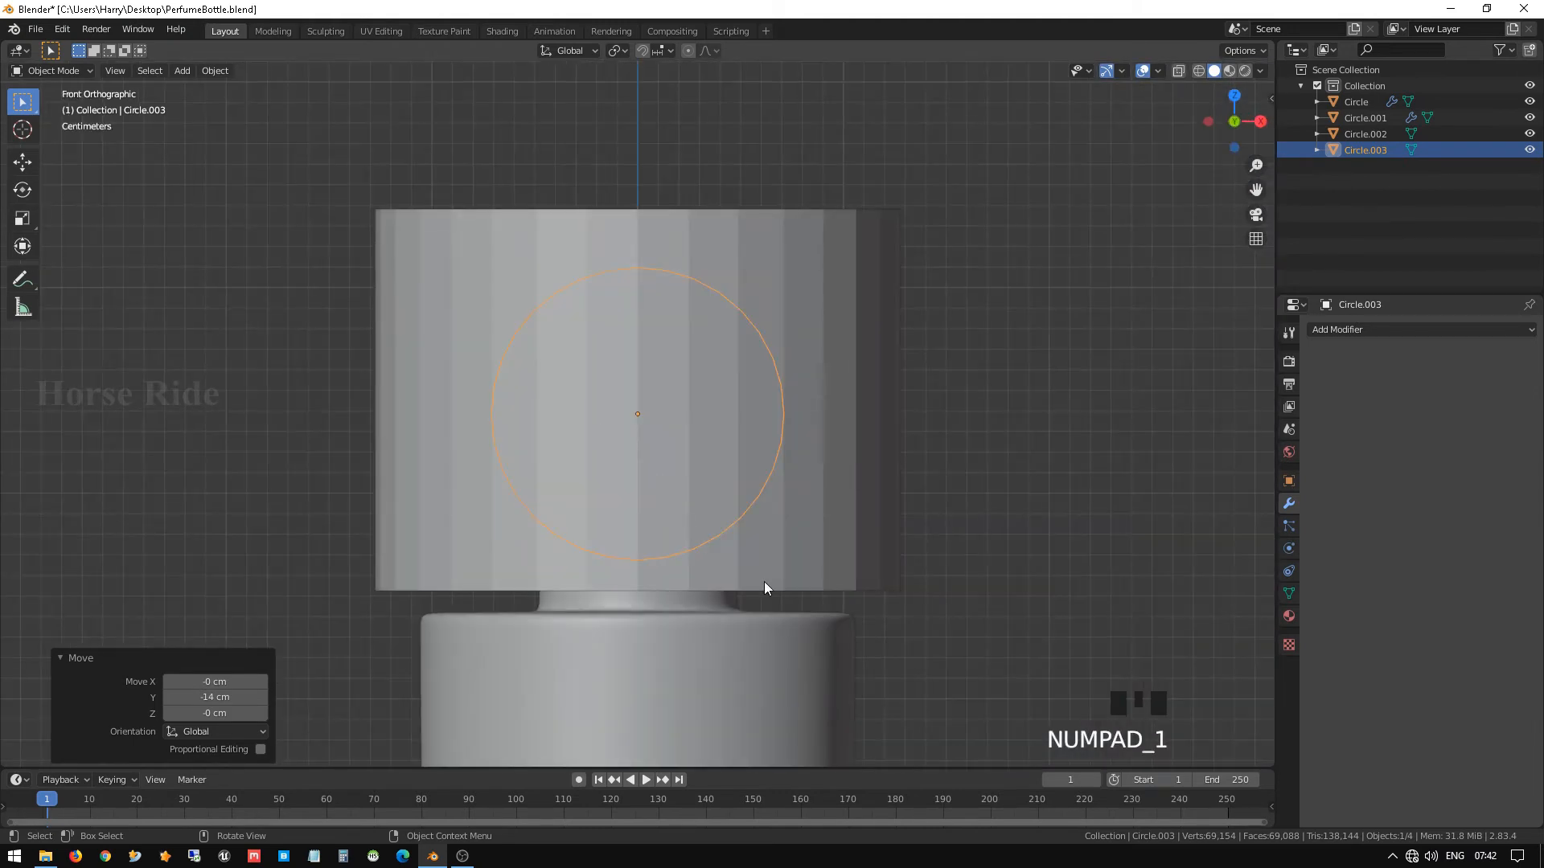
pyautogui.press('s')
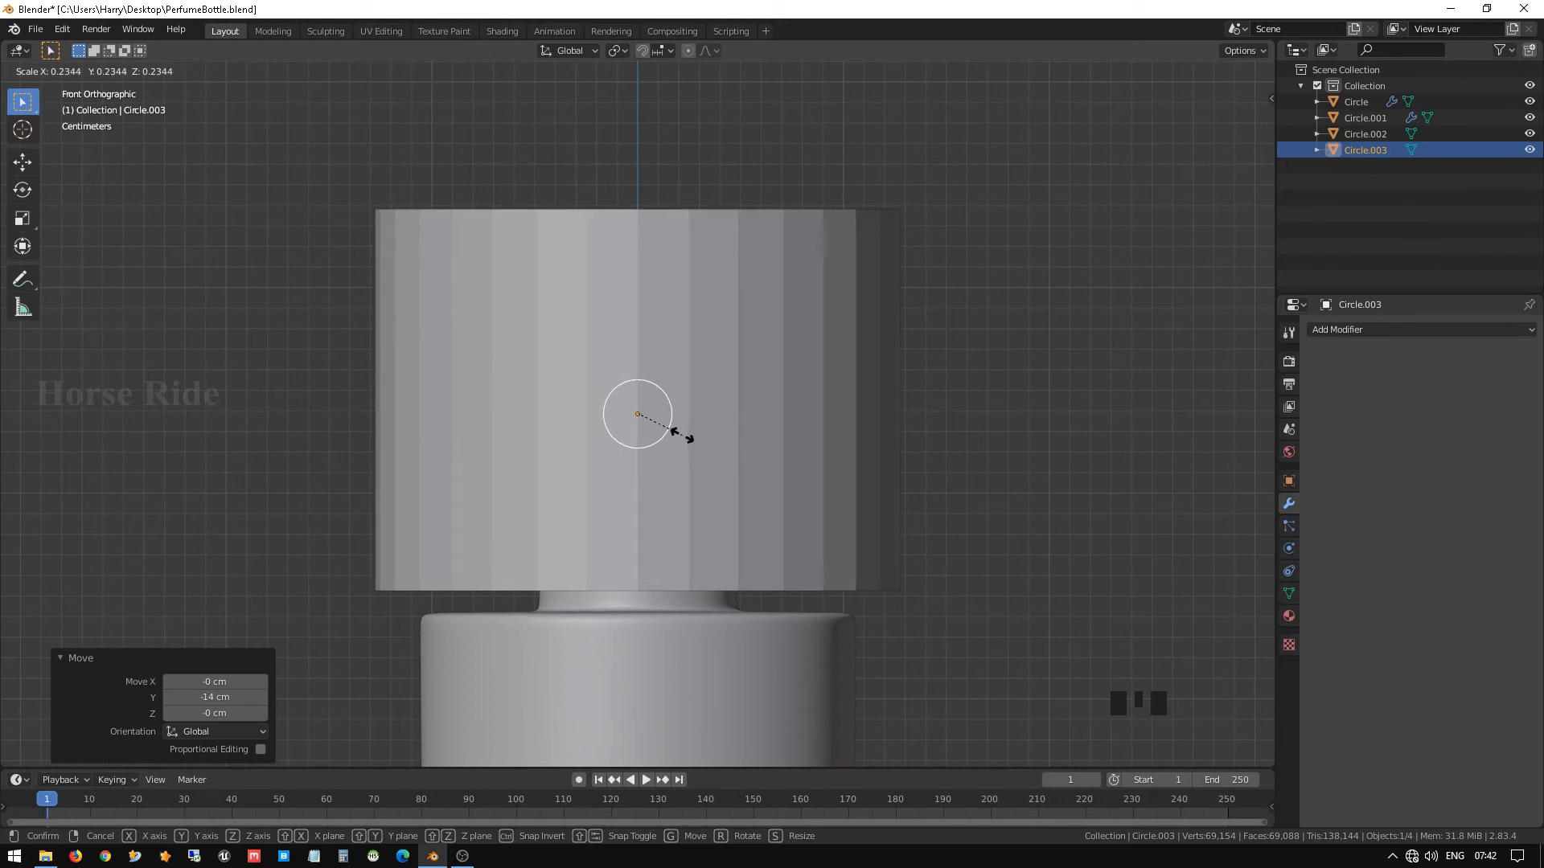
pyautogui.click(683, 434)
pyautogui.press('g')
pyautogui.press('z')
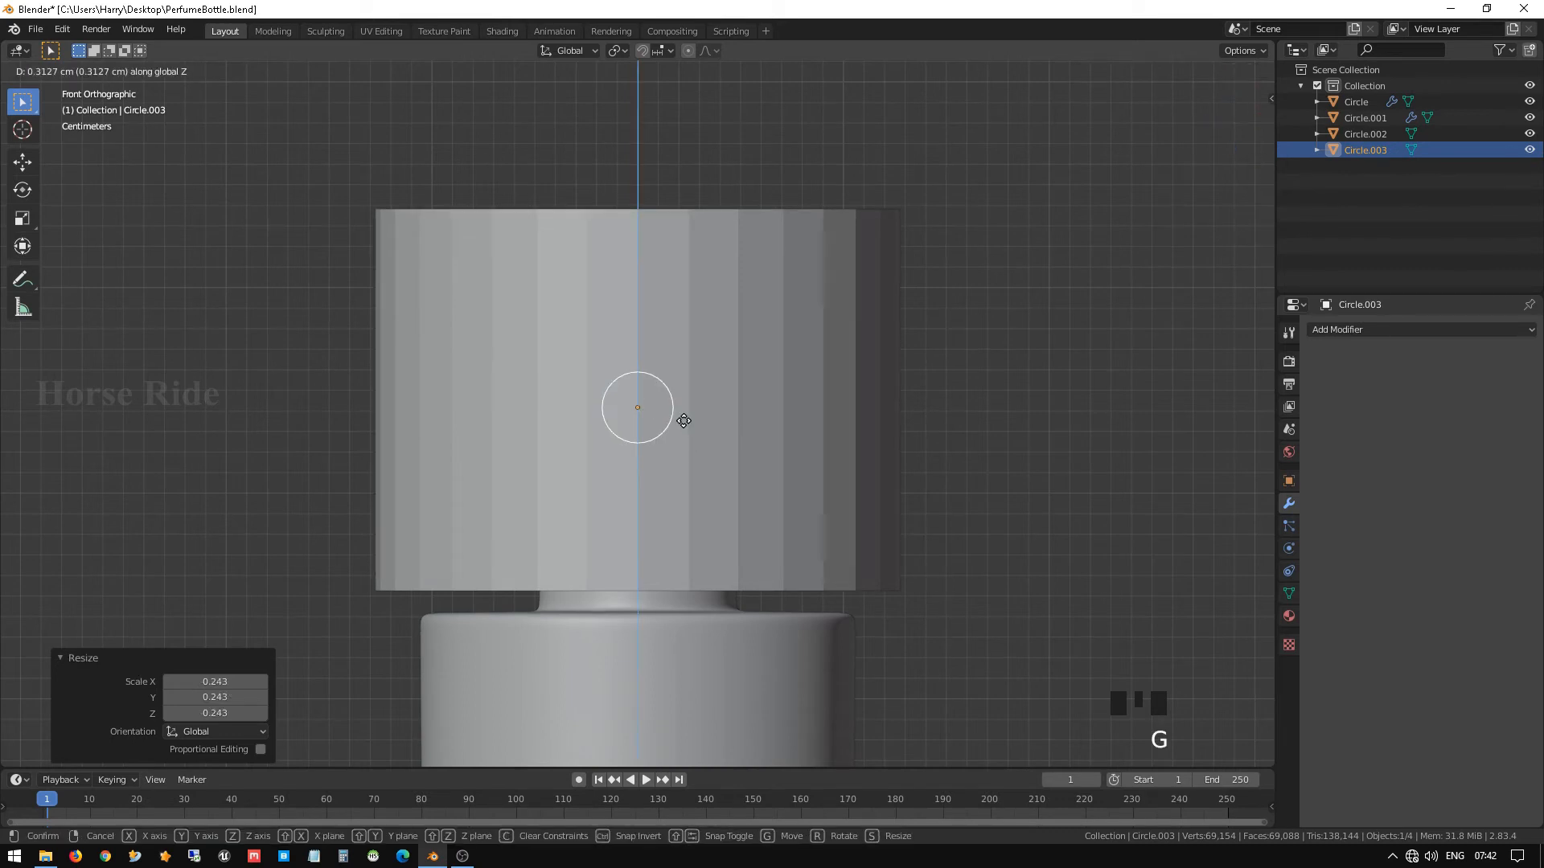
pyautogui.click(701, 323)
# In the right view, move the circle about 0.62 cm along Y, closer to the cap's wall.
pyautogui.scroll(-1, 764, 362)
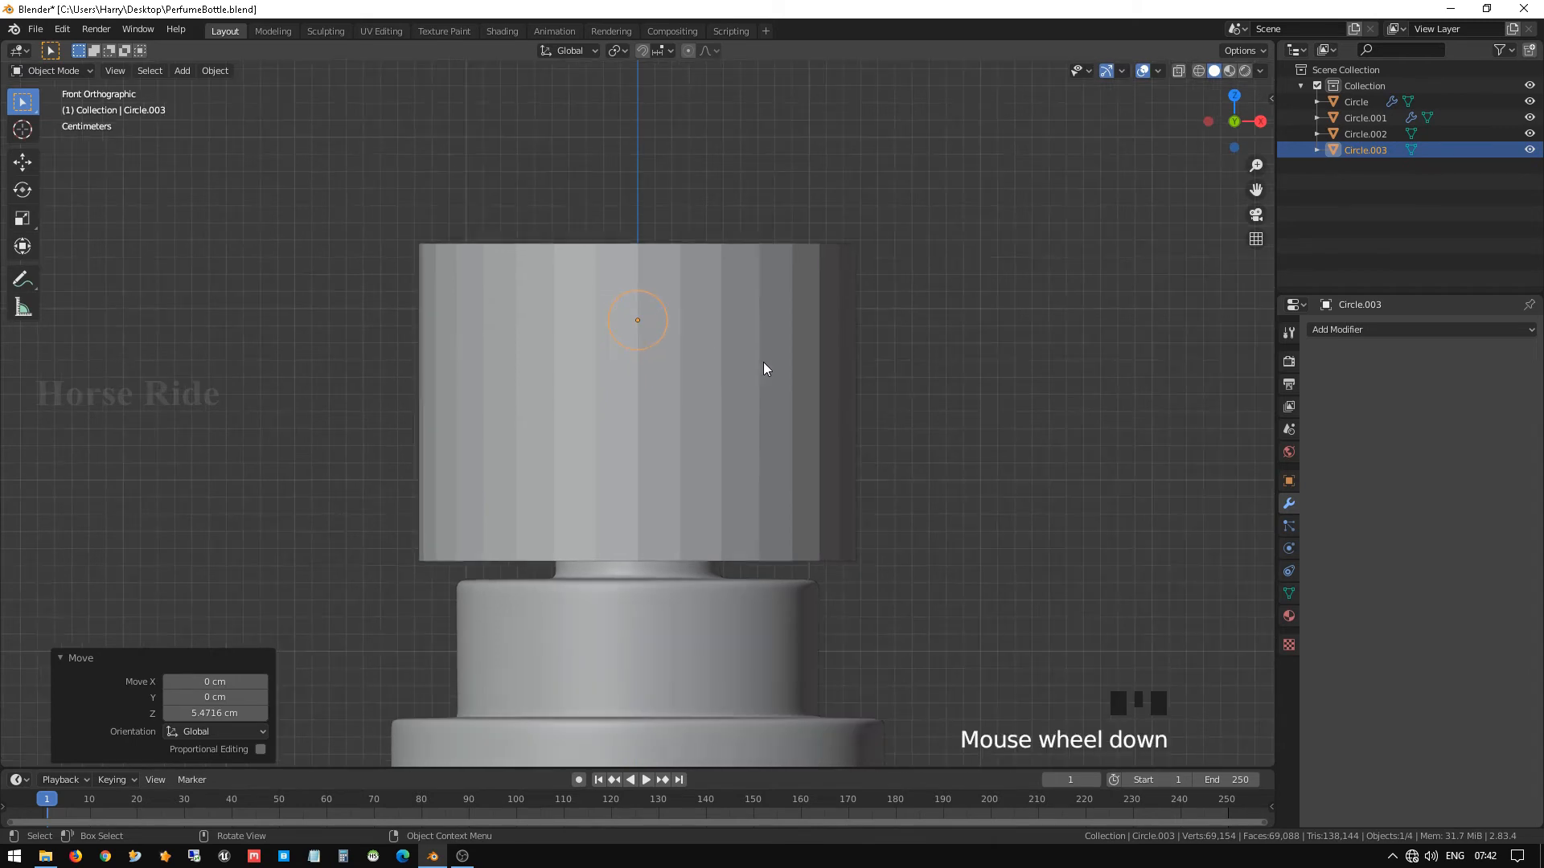
pyautogui.press('KP_3')
pyautogui.scroll(3, 768, 377)
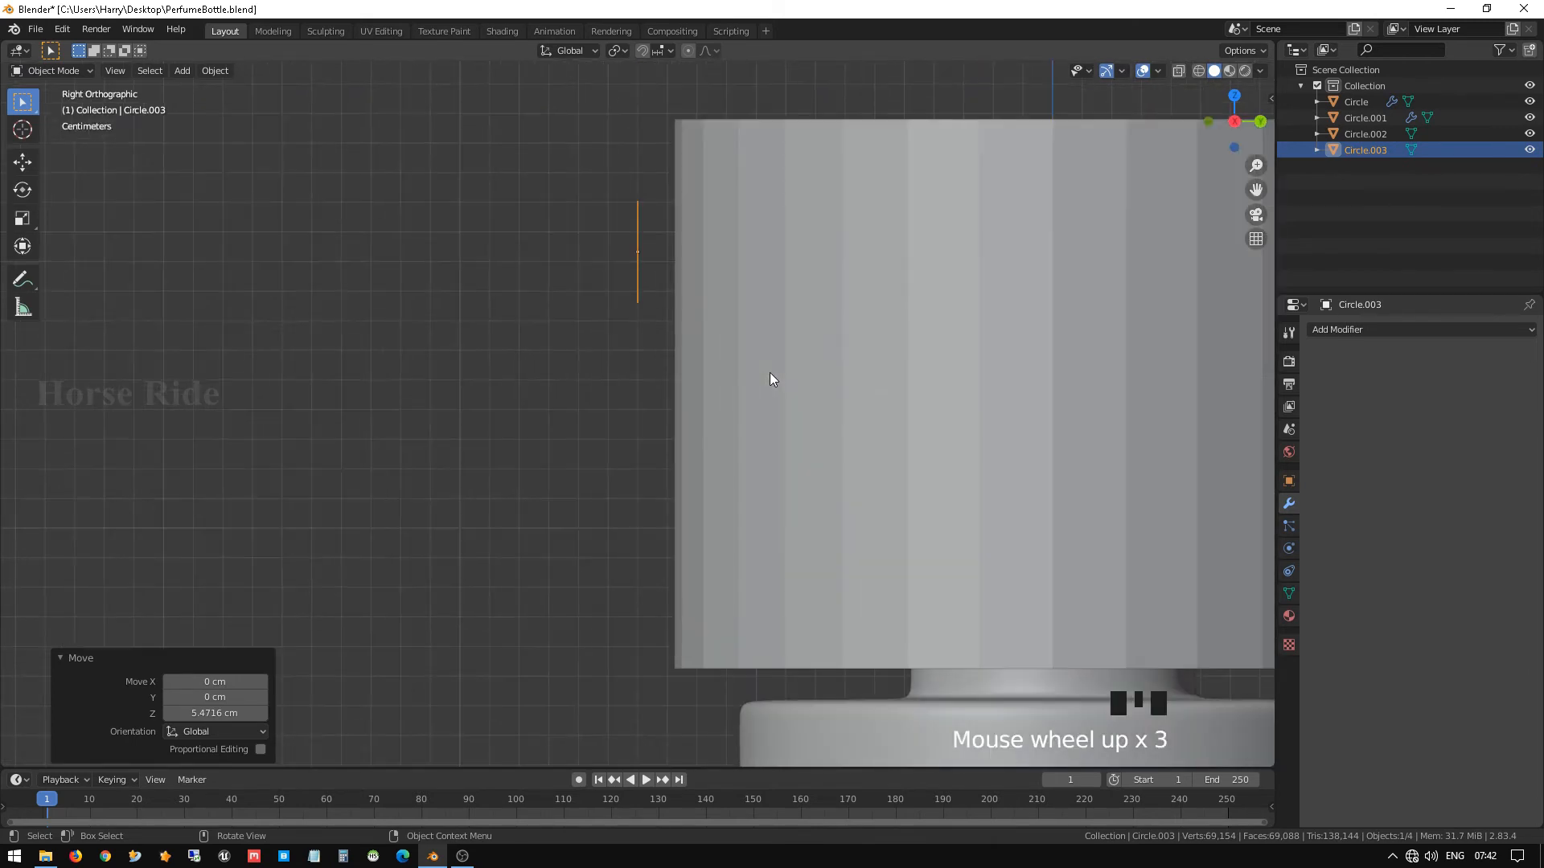
pyautogui.press('g')
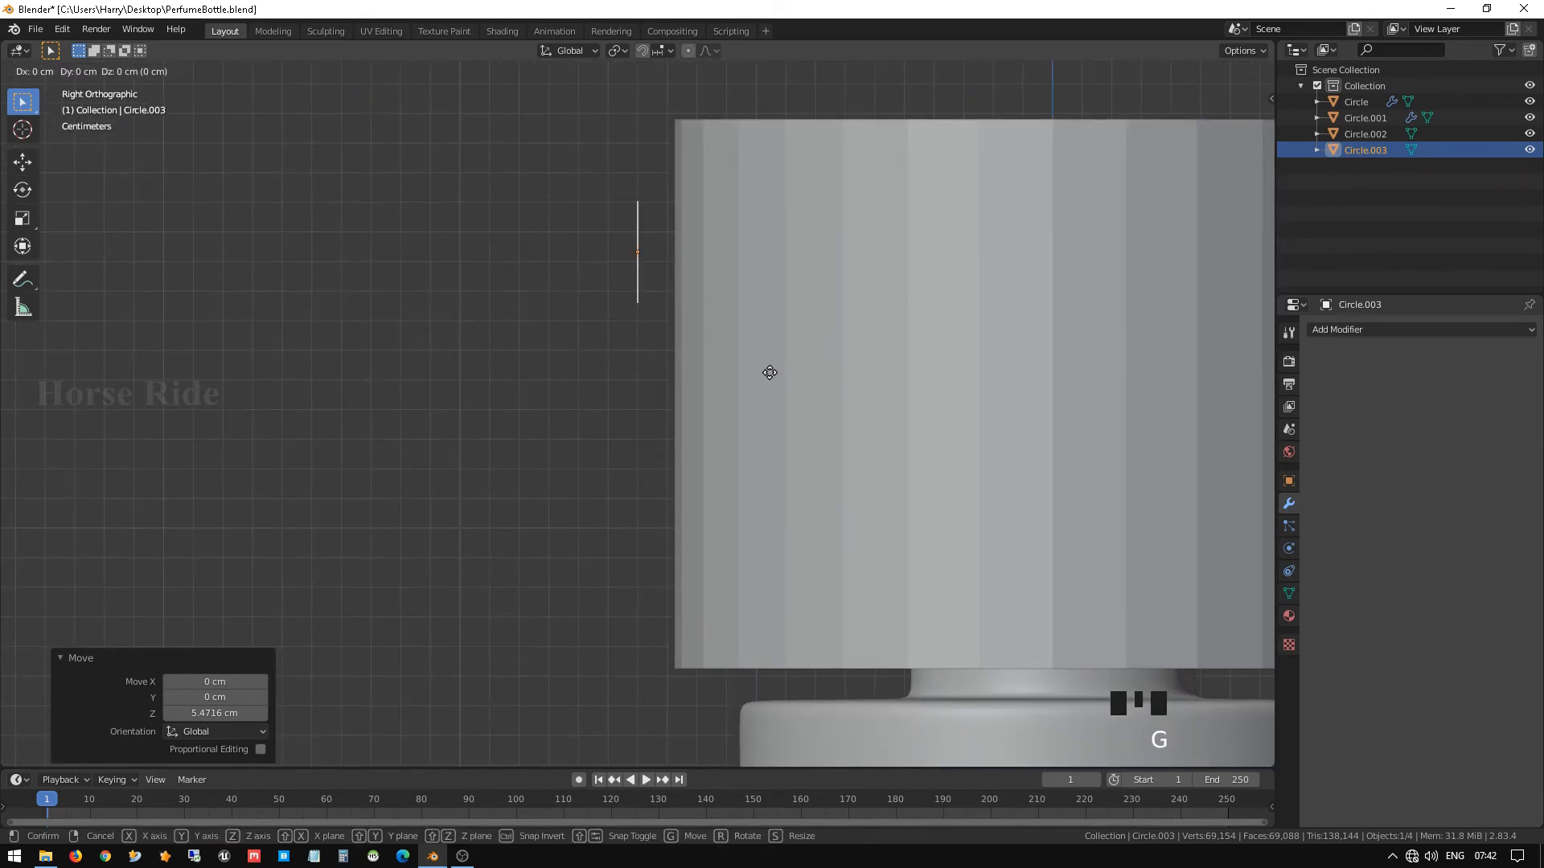
pyautogui.press('y')
pyautogui.click(788, 380)
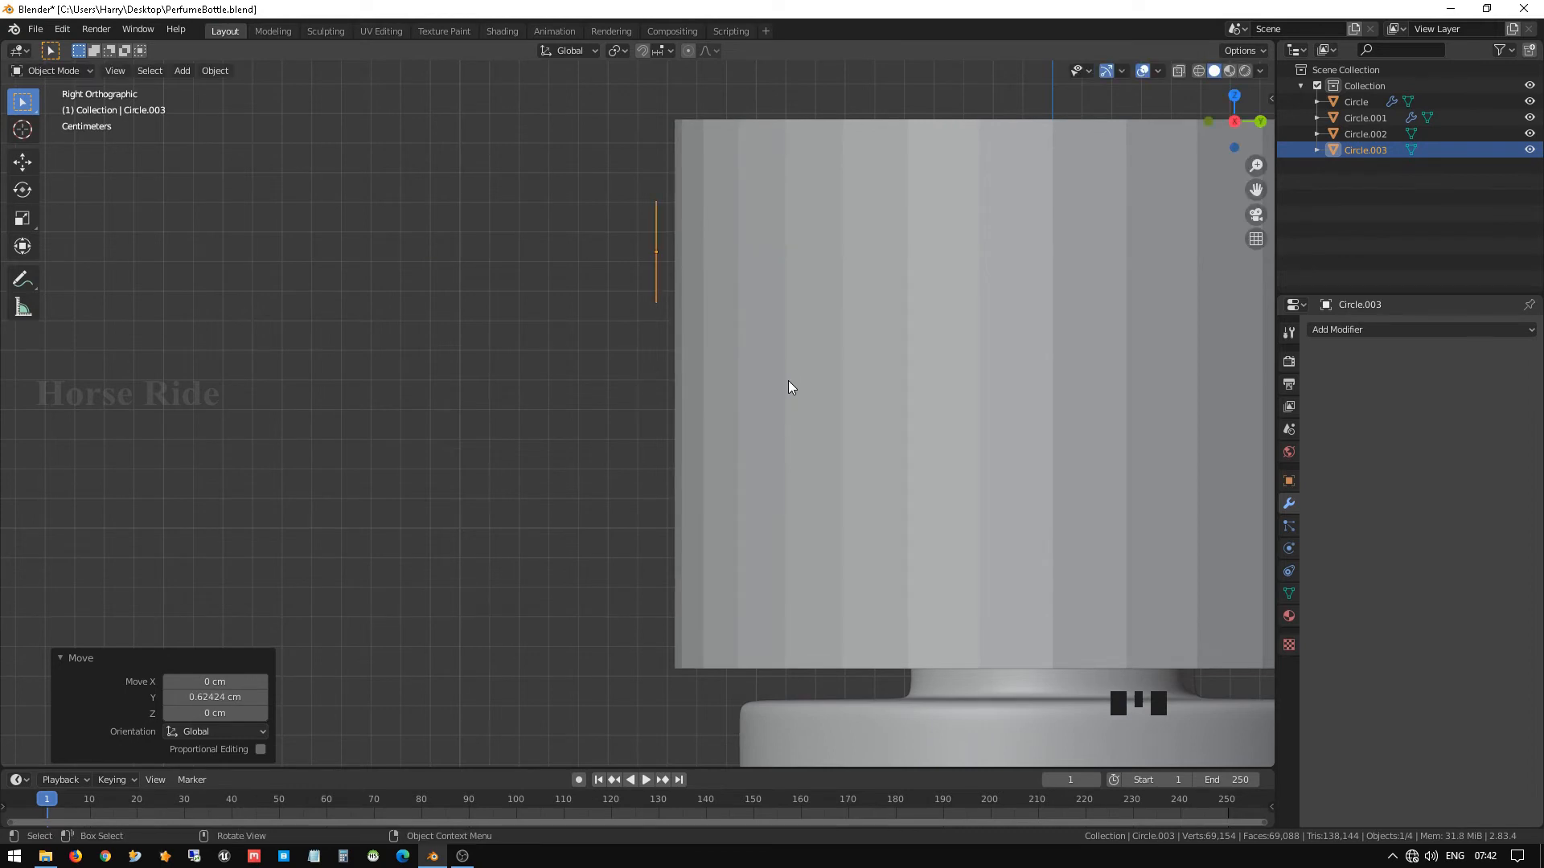
# In Edit Mode, extrude the circle about -1.44 cm along Y, away from the cap, to form a short tube.
pyautogui.press('Tab')
pyautogui.press('e')
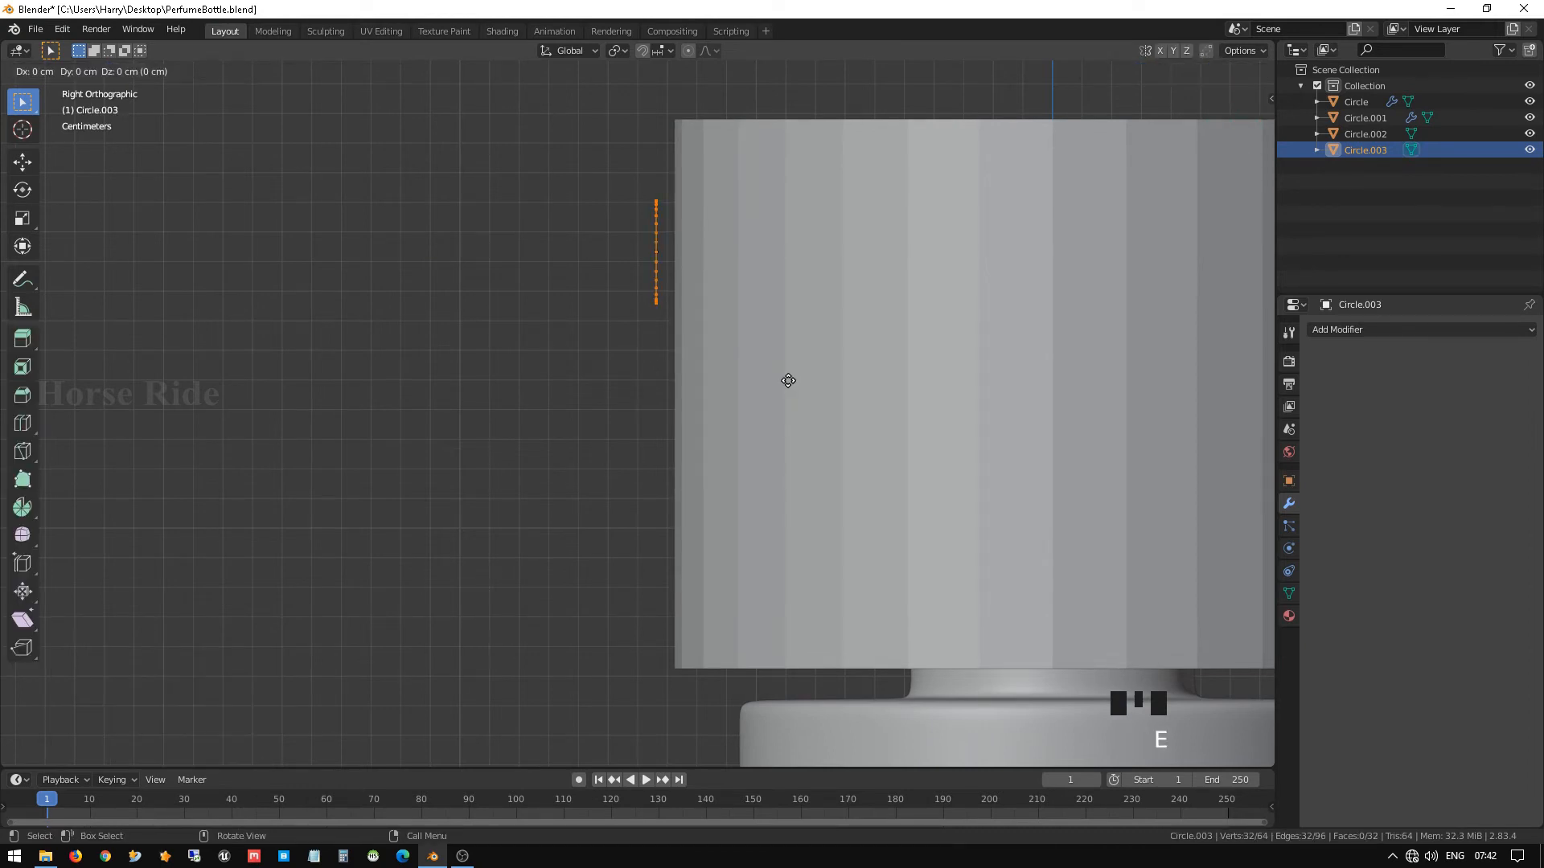
pyautogui.press('y')
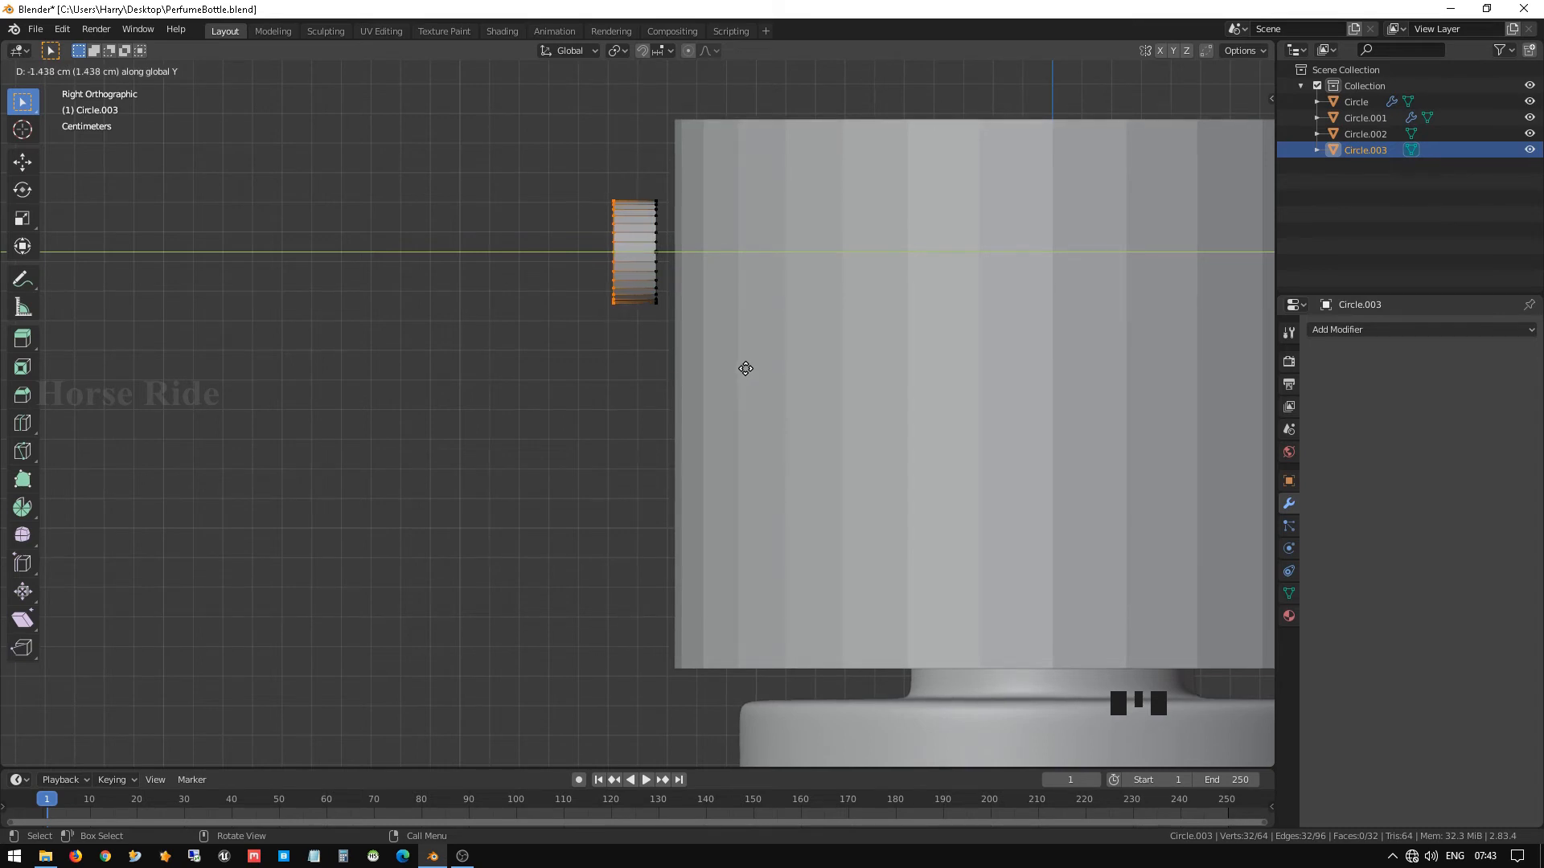
pyautogui.click(745, 369)
# Select the tube's edge loop nearest the cap and extrude it inward at a scale of about 0.758.
pyautogui.moveTo(748, 368); pyautogui.dragTo(789, 297, button='middle')
pyautogui.scroll(2, 761, 301)
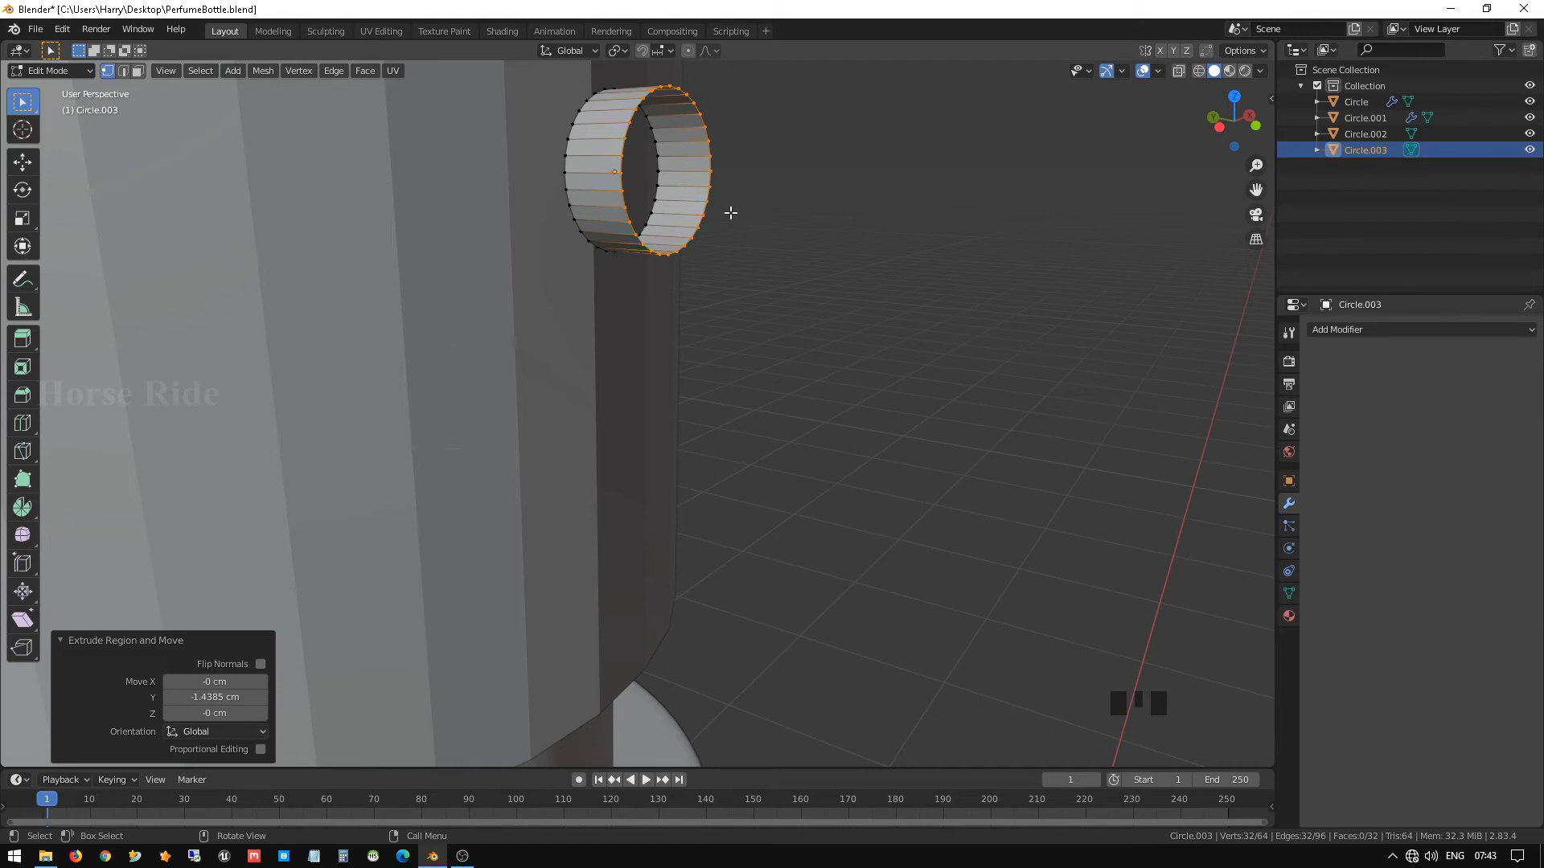
pyautogui.click(653, 134)
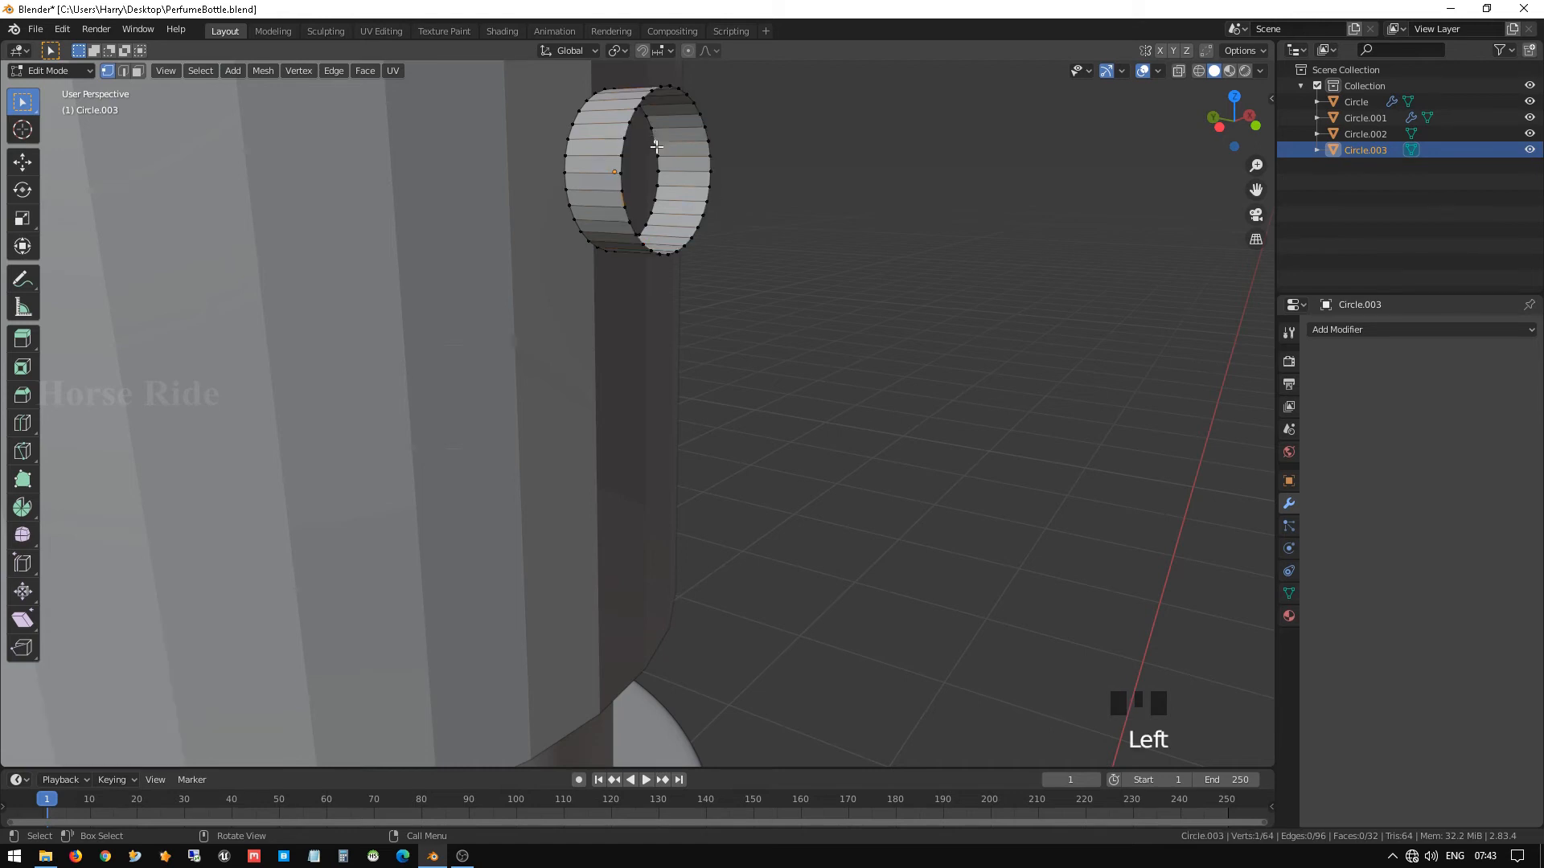
pyautogui.keyDown('alt'); pyautogui.click(653, 134); pyautogui.keyUp('alt')
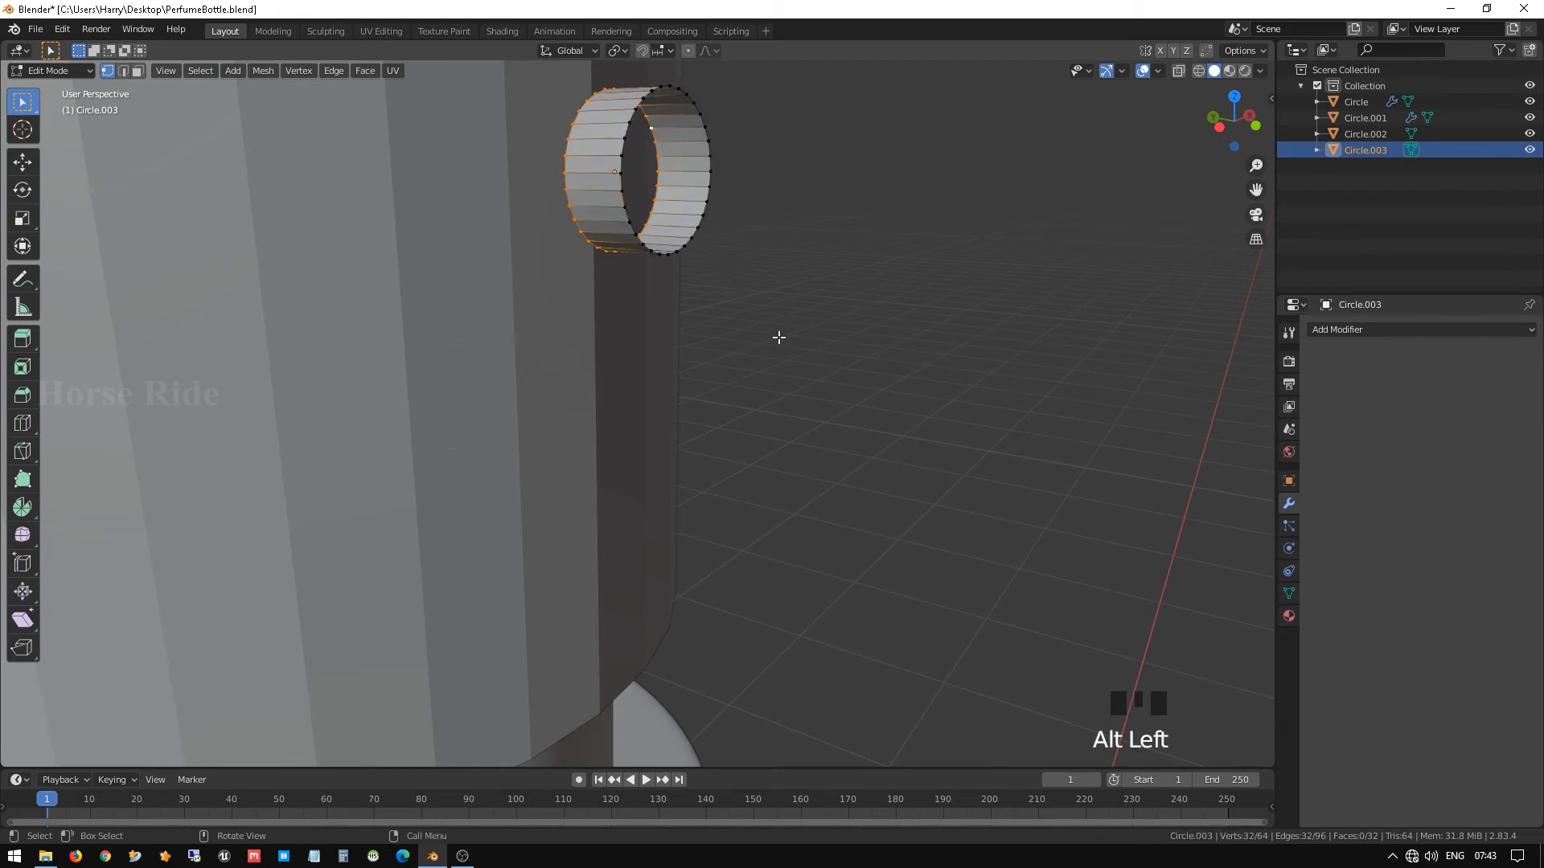
pyautogui.press('e')
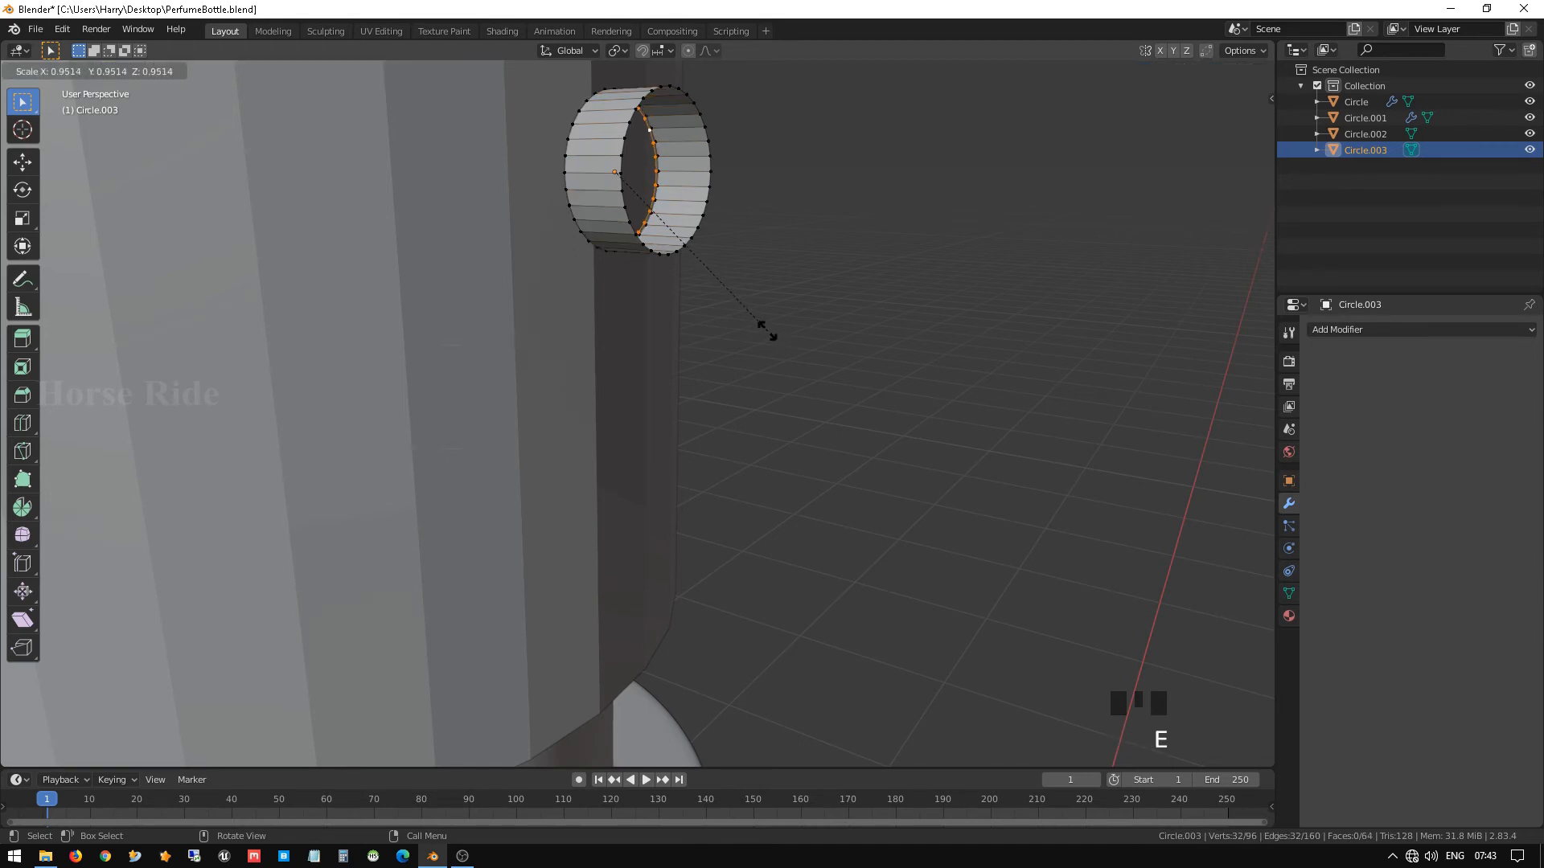
pyautogui.click(729, 306)
# Extrude the nozzle's inner edge loop inward twice, scaling by about 0.594 and 0.417.
pyautogui.moveTo(728, 305); pyautogui.dragTo(813, 265, button='middle')
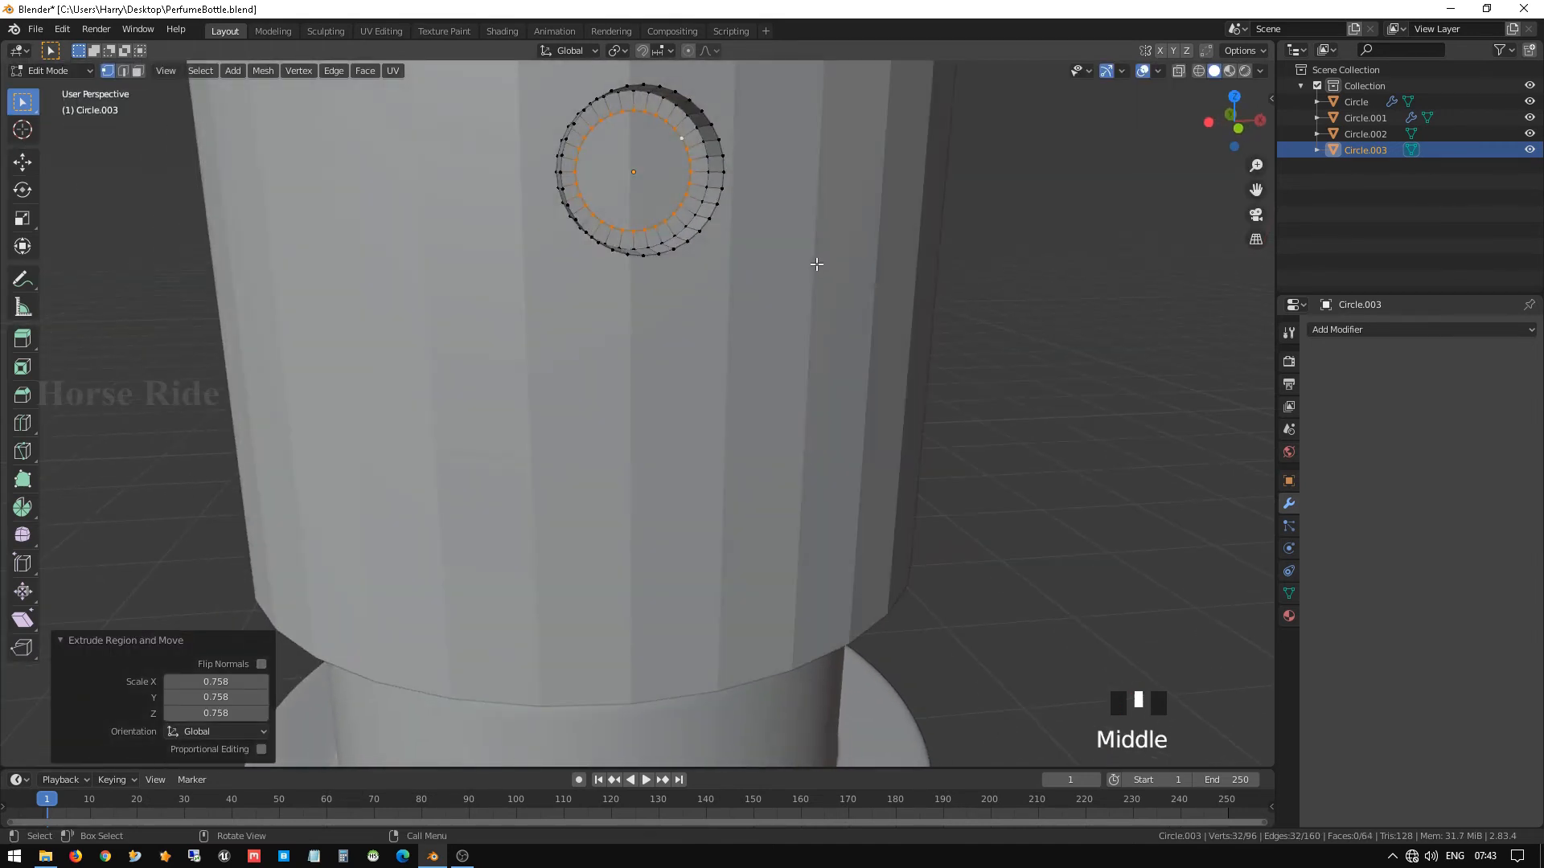
pyautogui.scroll(2, 815, 270)
pyautogui.keyDown('shift'); pyautogui.moveTo(786, 206); pyautogui.dragTo(833, 302, button='middle'); pyautogui.keyUp('shift')
pyautogui.scroll(2, 828, 290)
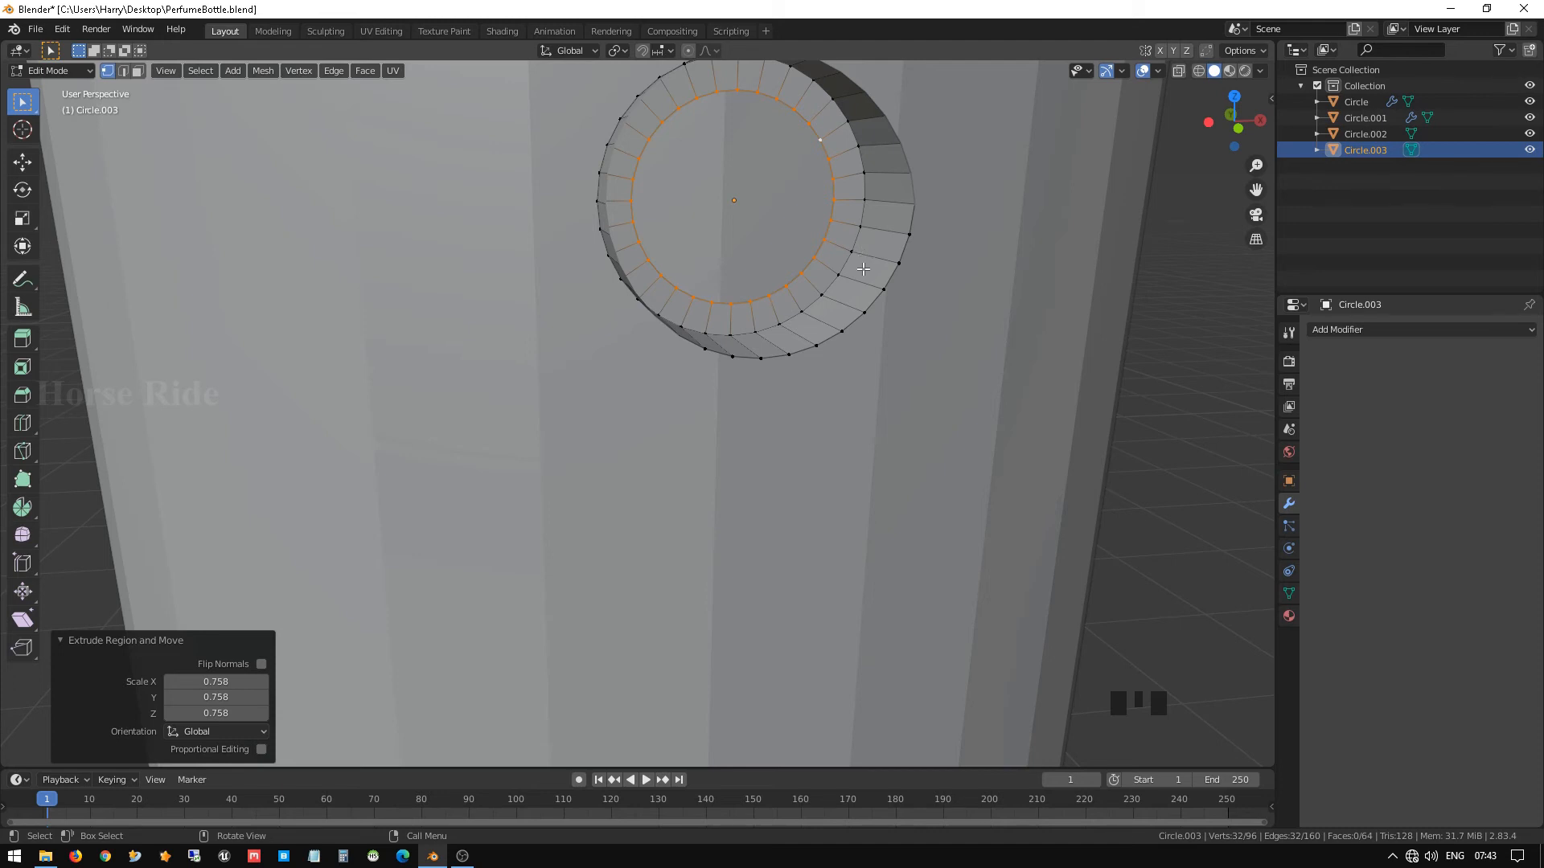
pyautogui.press('e')
pyautogui.press('s')
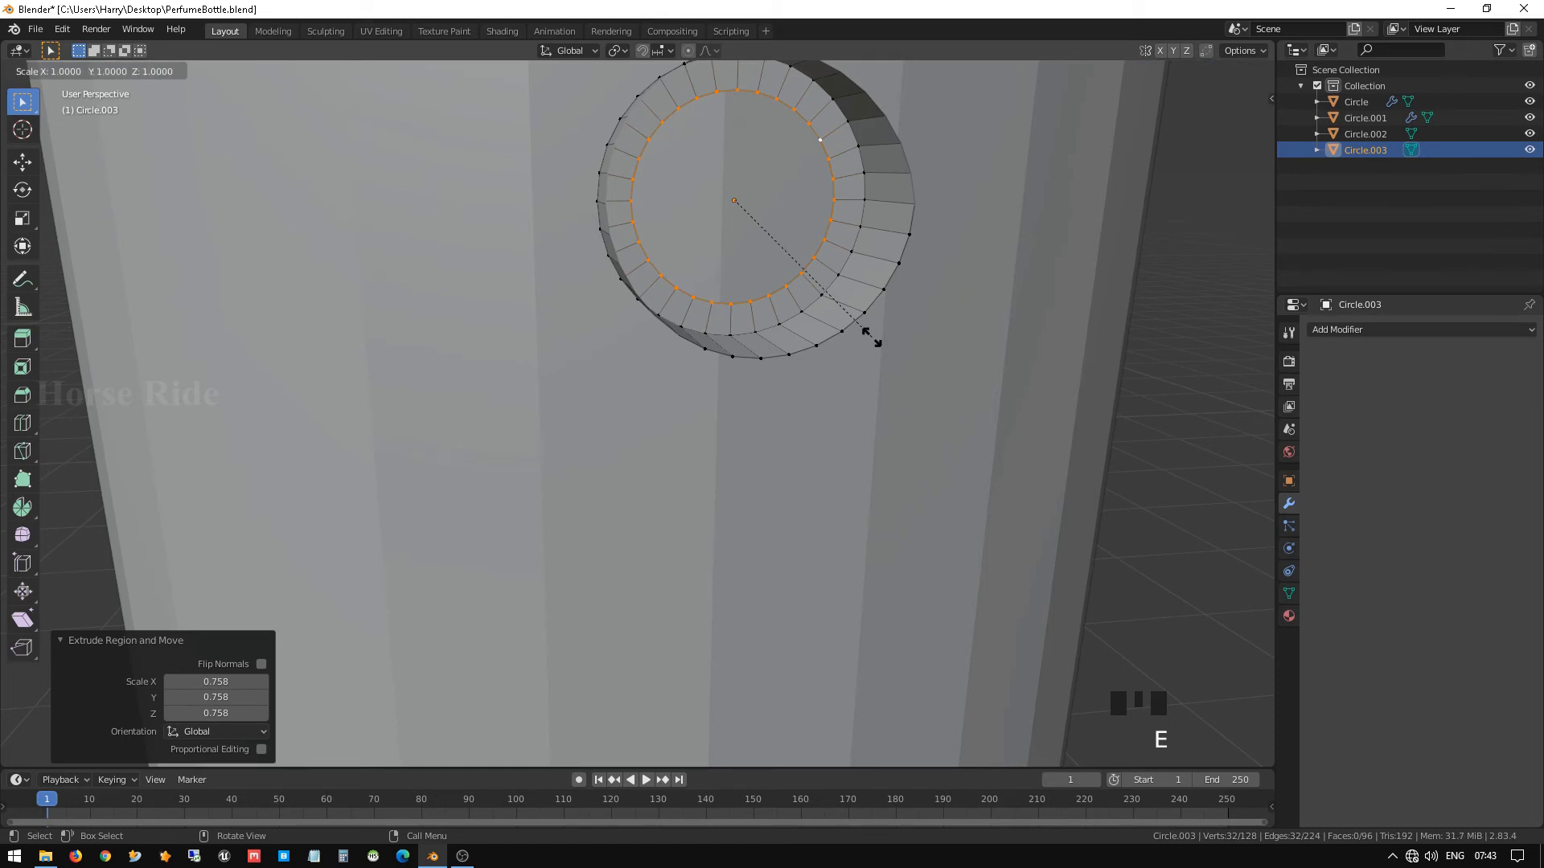
pyautogui.click(820, 277)
pyautogui.press('e')
pyautogui.press('s')
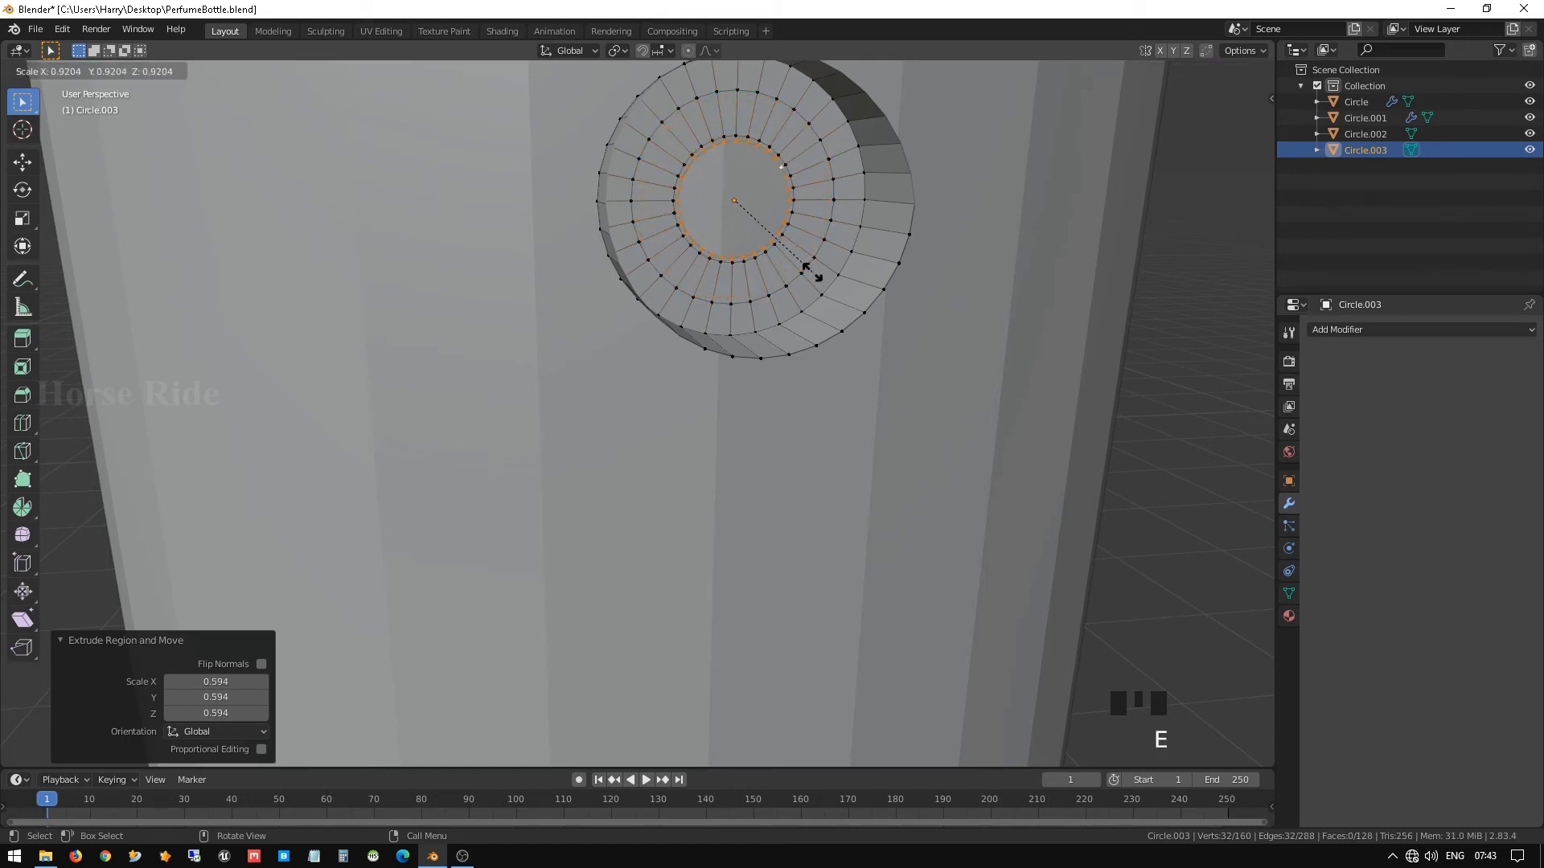
pyautogui.click(775, 227)
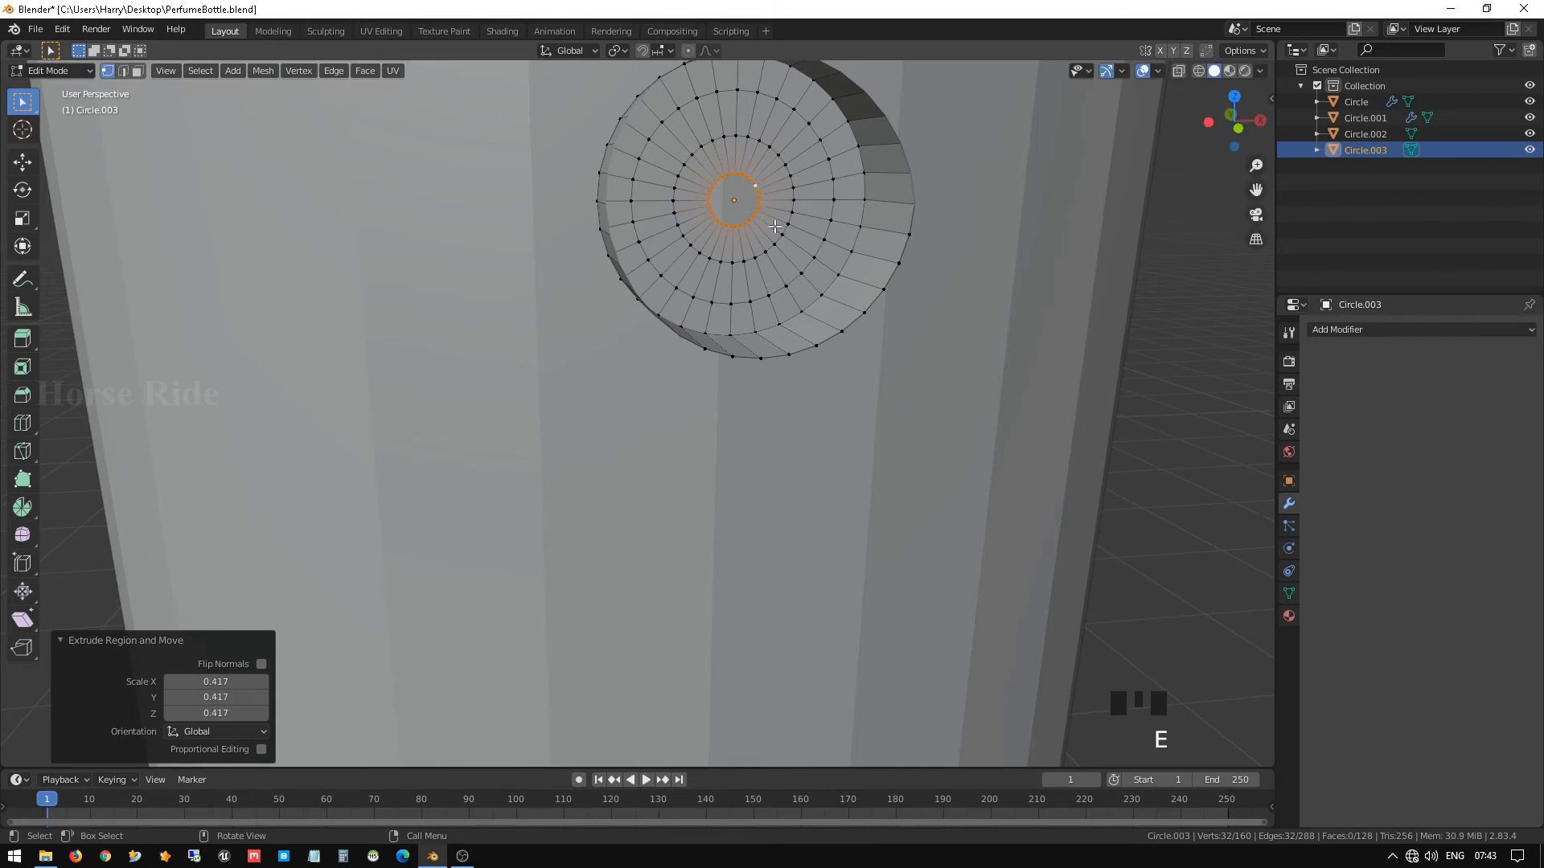
# Extrude the small center loop inward at a scale of about 0.658, then scale the new loop by about 0.798.
pyautogui.scroll(-6, 726, 312)
pyautogui.moveTo(726, 312); pyautogui.dragTo(791, 237, button='middle')
pyautogui.scroll(3, 757, 287)
pyautogui.scroll(3, 752, 281)
pyautogui.press('e')
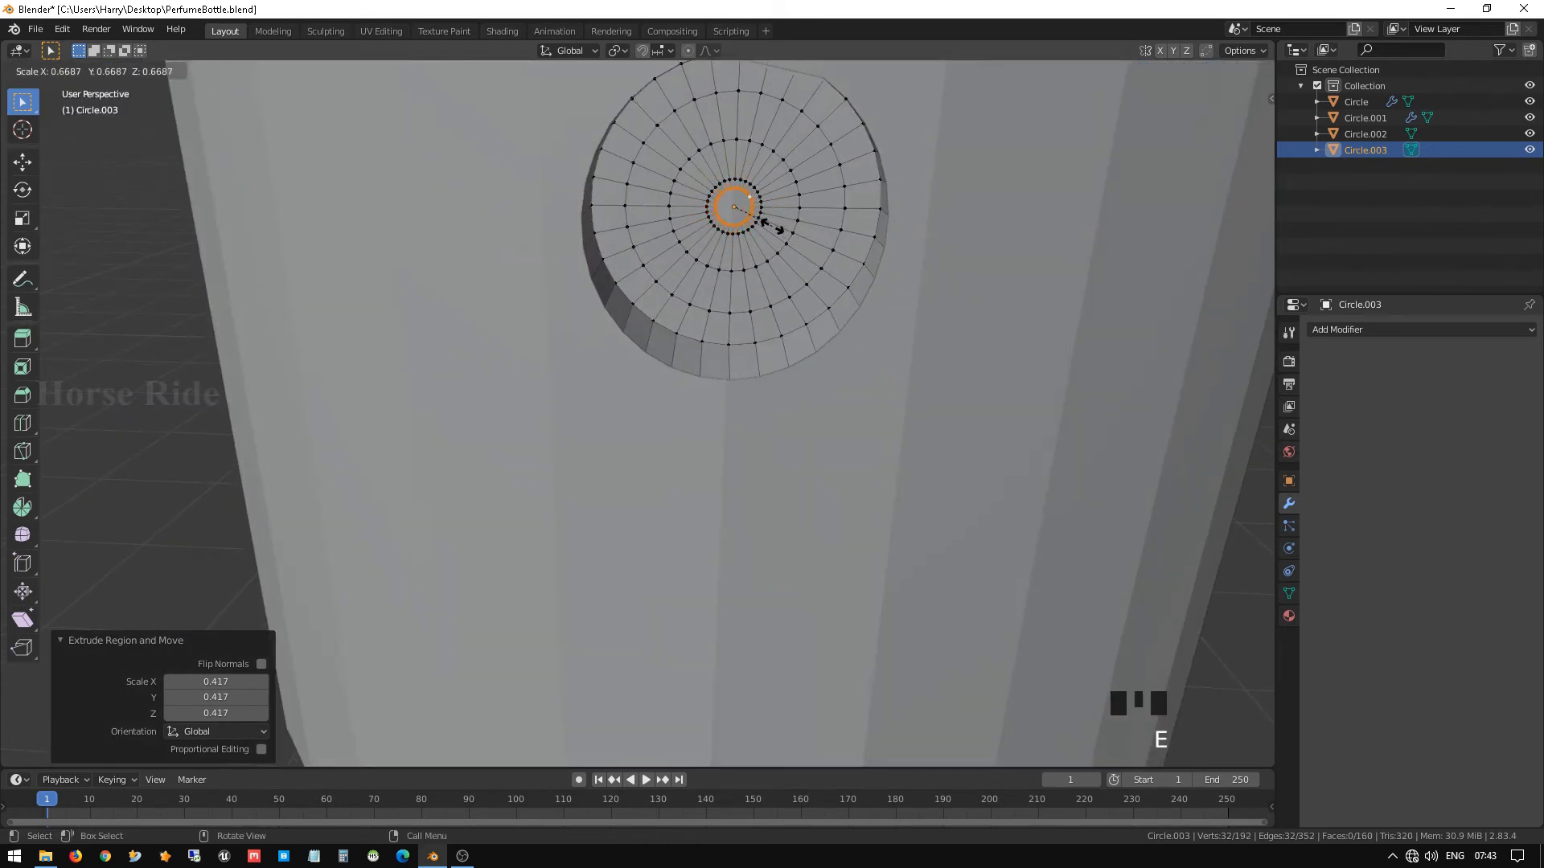
pyautogui.click(771, 226)
pyautogui.scroll(-2, 682, 275)
pyautogui.moveTo(682, 275); pyautogui.dragTo(745, 313, button='middle')
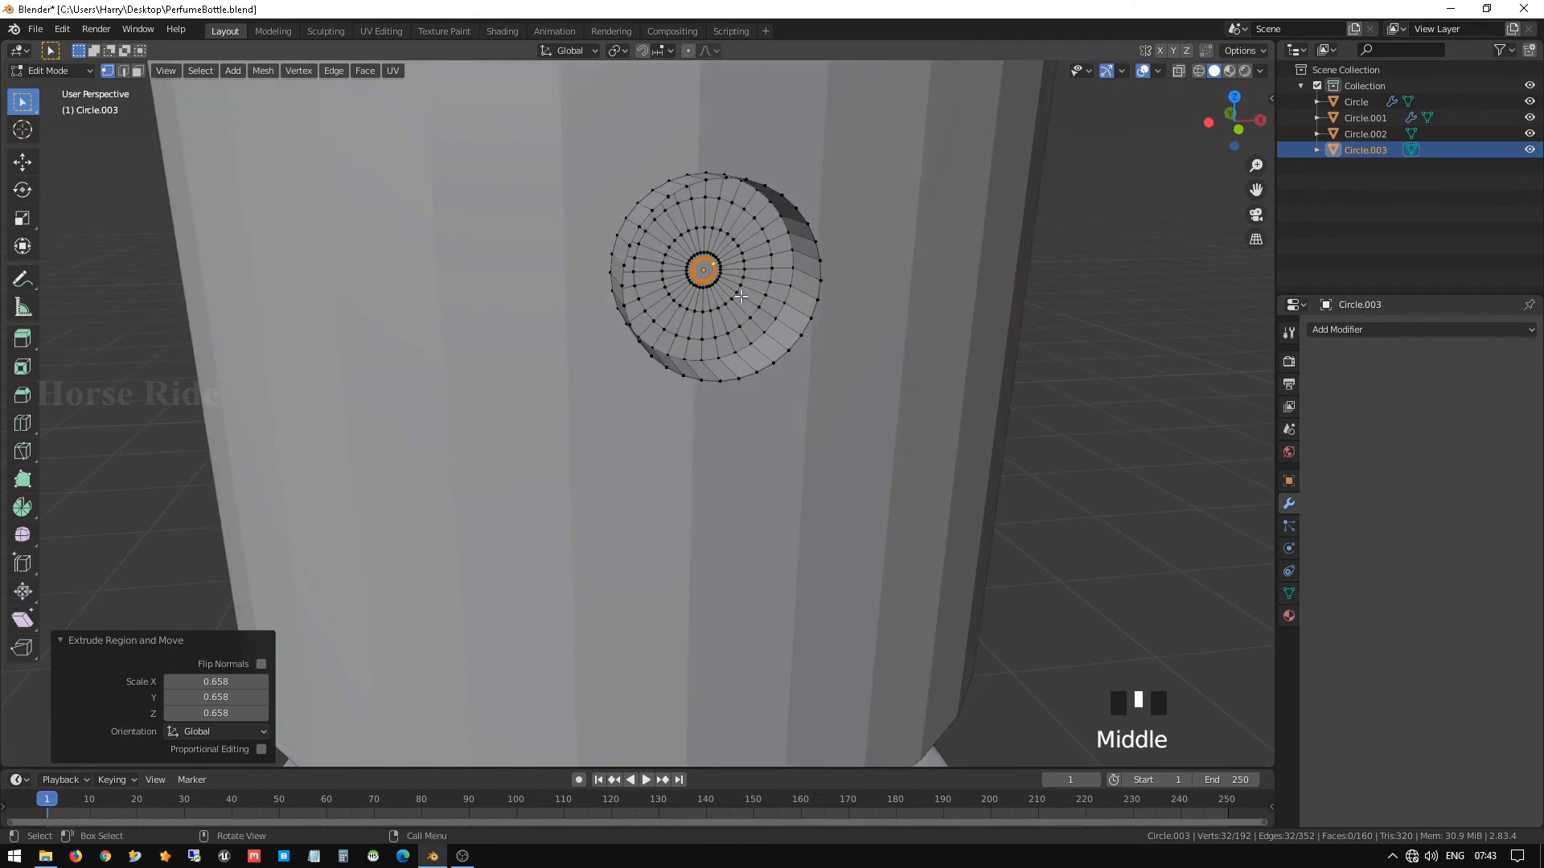
pyautogui.press('s')
pyautogui.click(730, 304)
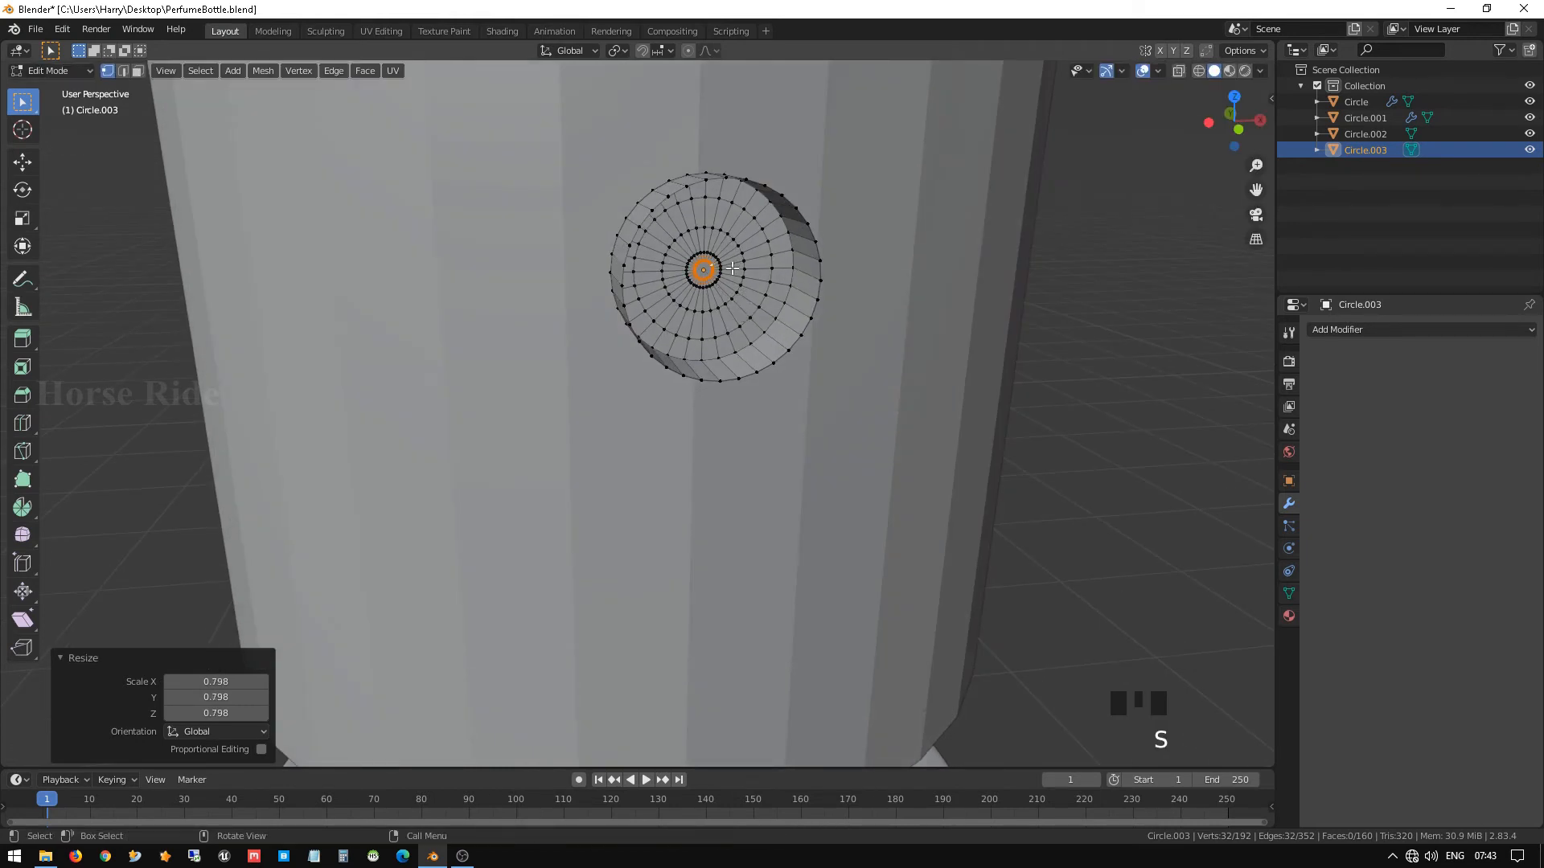
# Examine the nozzle's shape and center hole in Object Mode, and its back and outer wall in Edit Mode.
pyautogui.scroll(4, 741, 273)
pyautogui.scroll(-4, 775, 228)
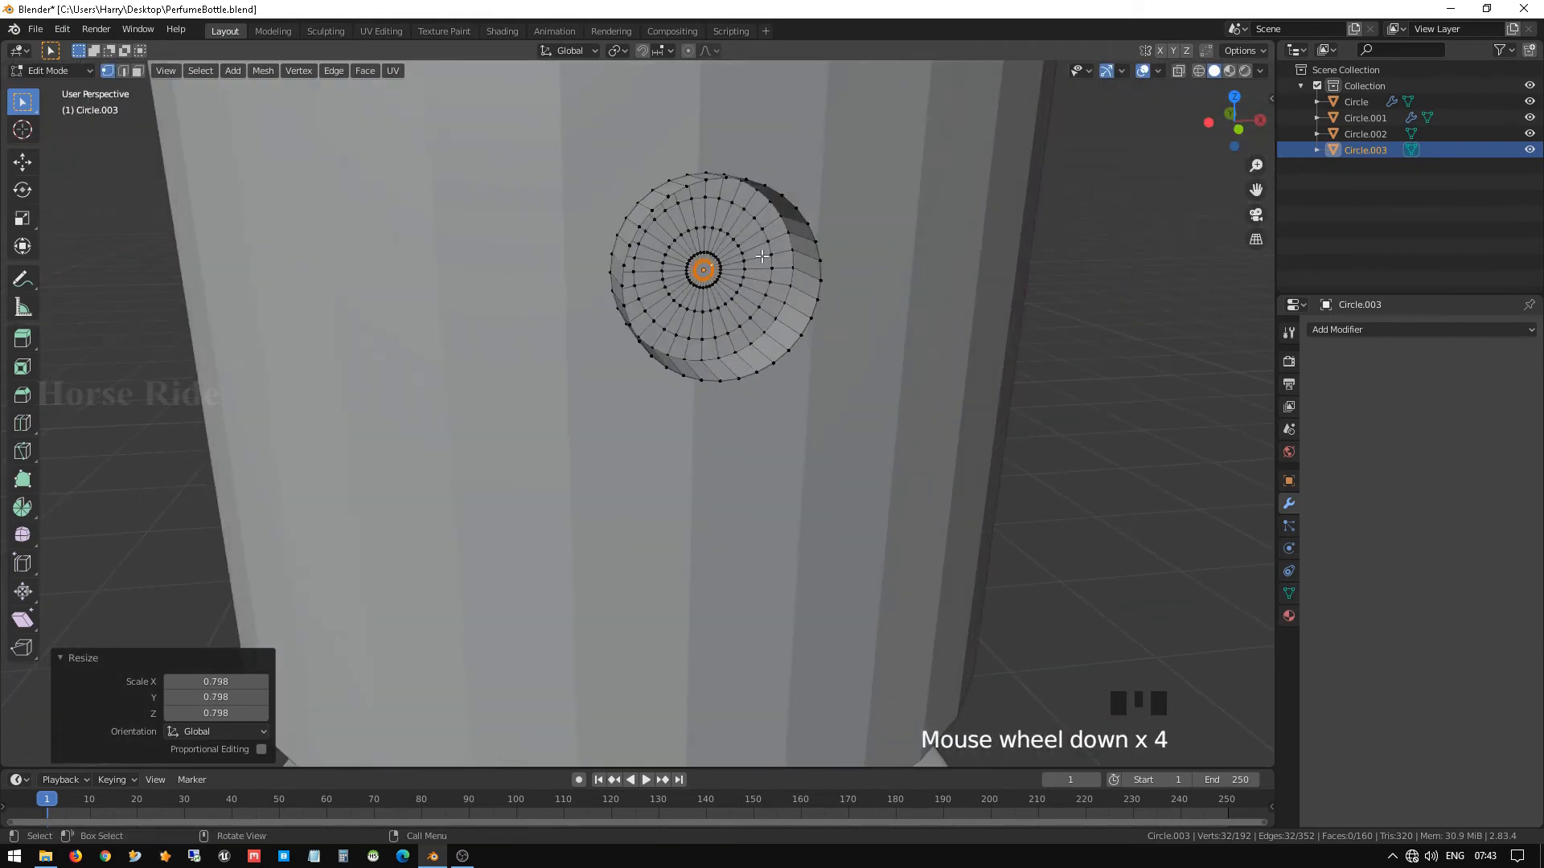
pyautogui.press('KP_Decimal')
pyautogui.moveTo(690, 374); pyautogui.dragTo(778, 445, button='middle')
pyautogui.press('Tab')
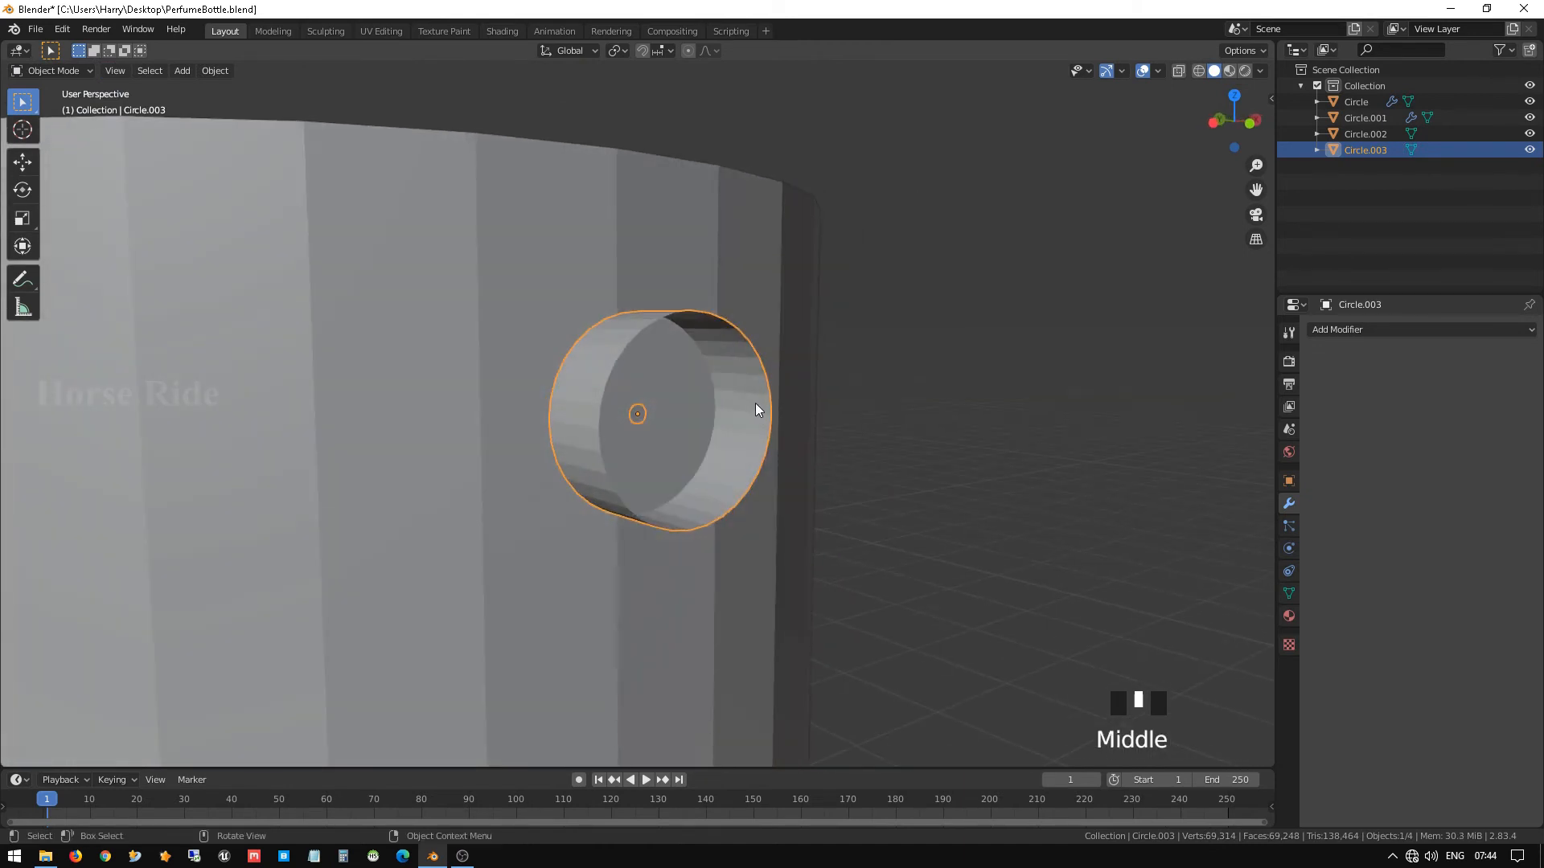
pyautogui.press('Tab')
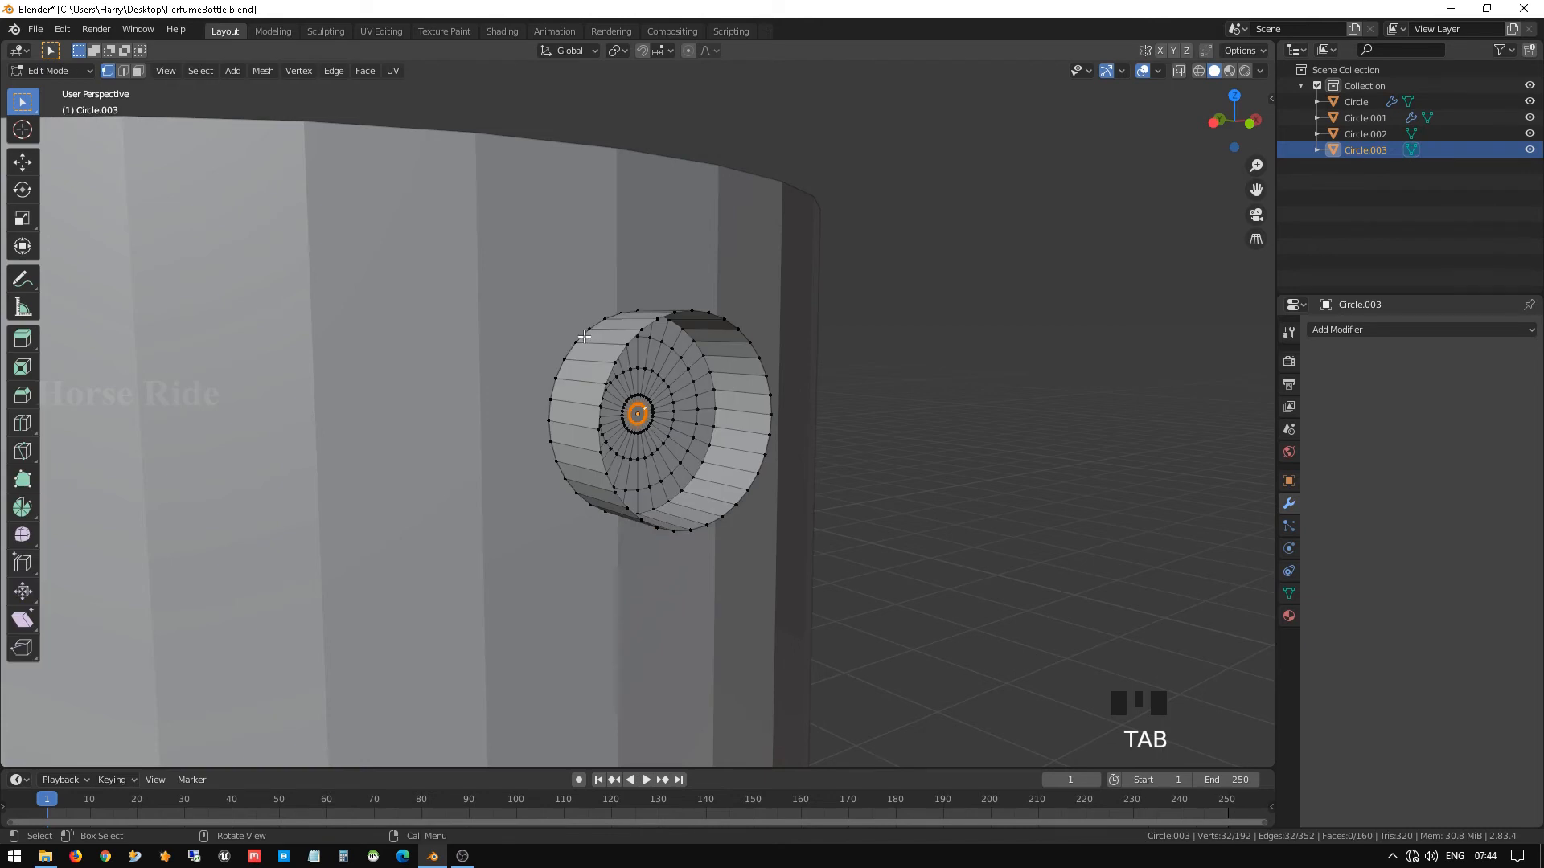
pyautogui.moveTo(583, 337); pyautogui.dragTo(642, 382, button='middle')
pyautogui.scroll(2, 653, 364)
pyautogui.scroll(-2, 653, 364)
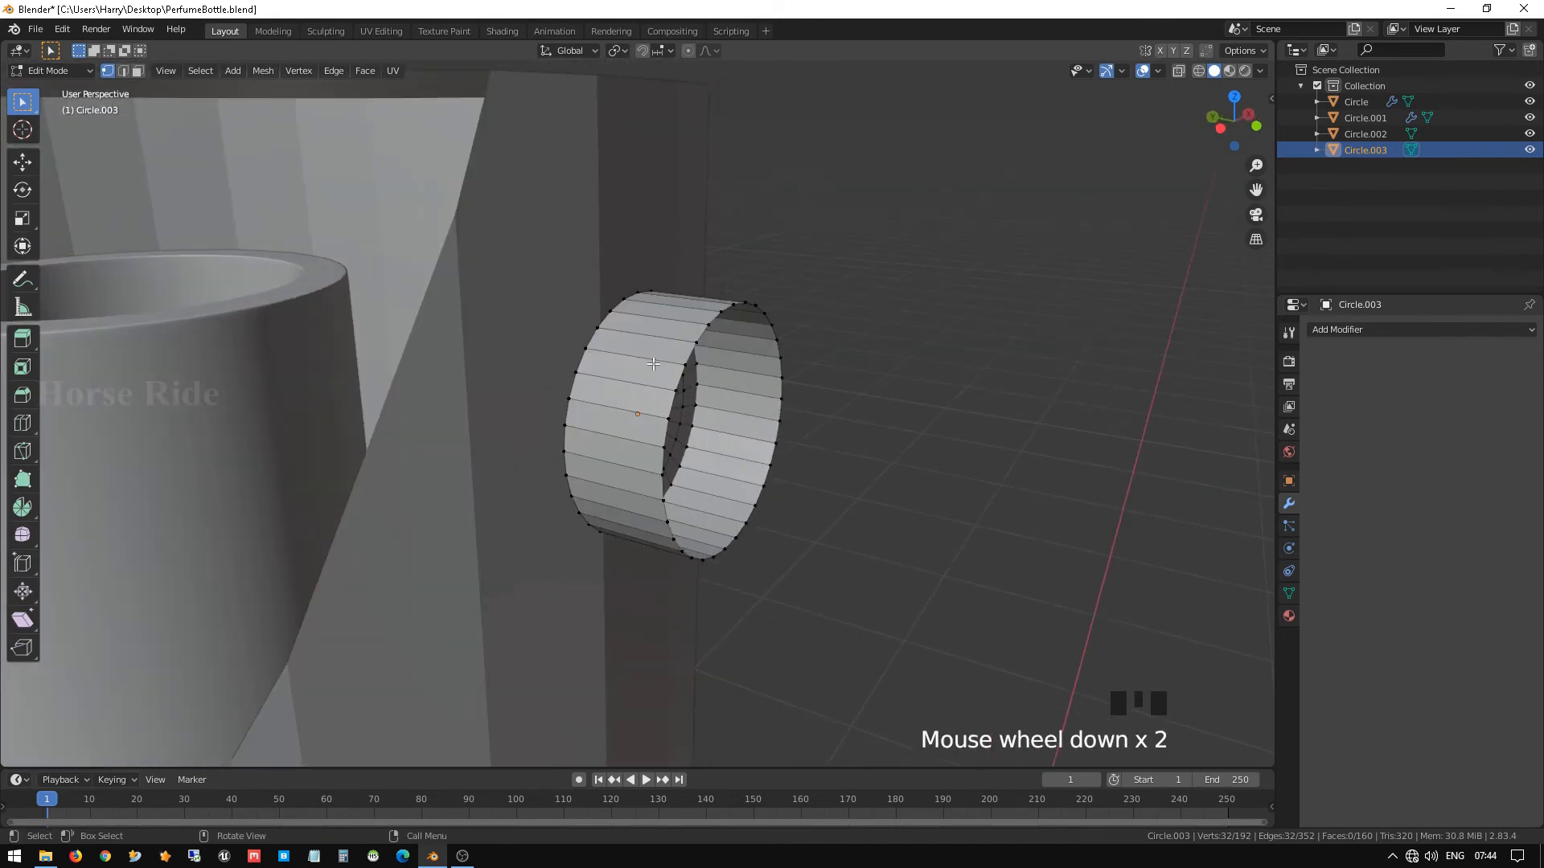
# Add one edge loop around the nozzle's outer wall and slide it close to the open front rim, at a factor of about -0.882.
pyautogui.hotkey('ctrl', 'r')
pyautogui.click(651, 363)
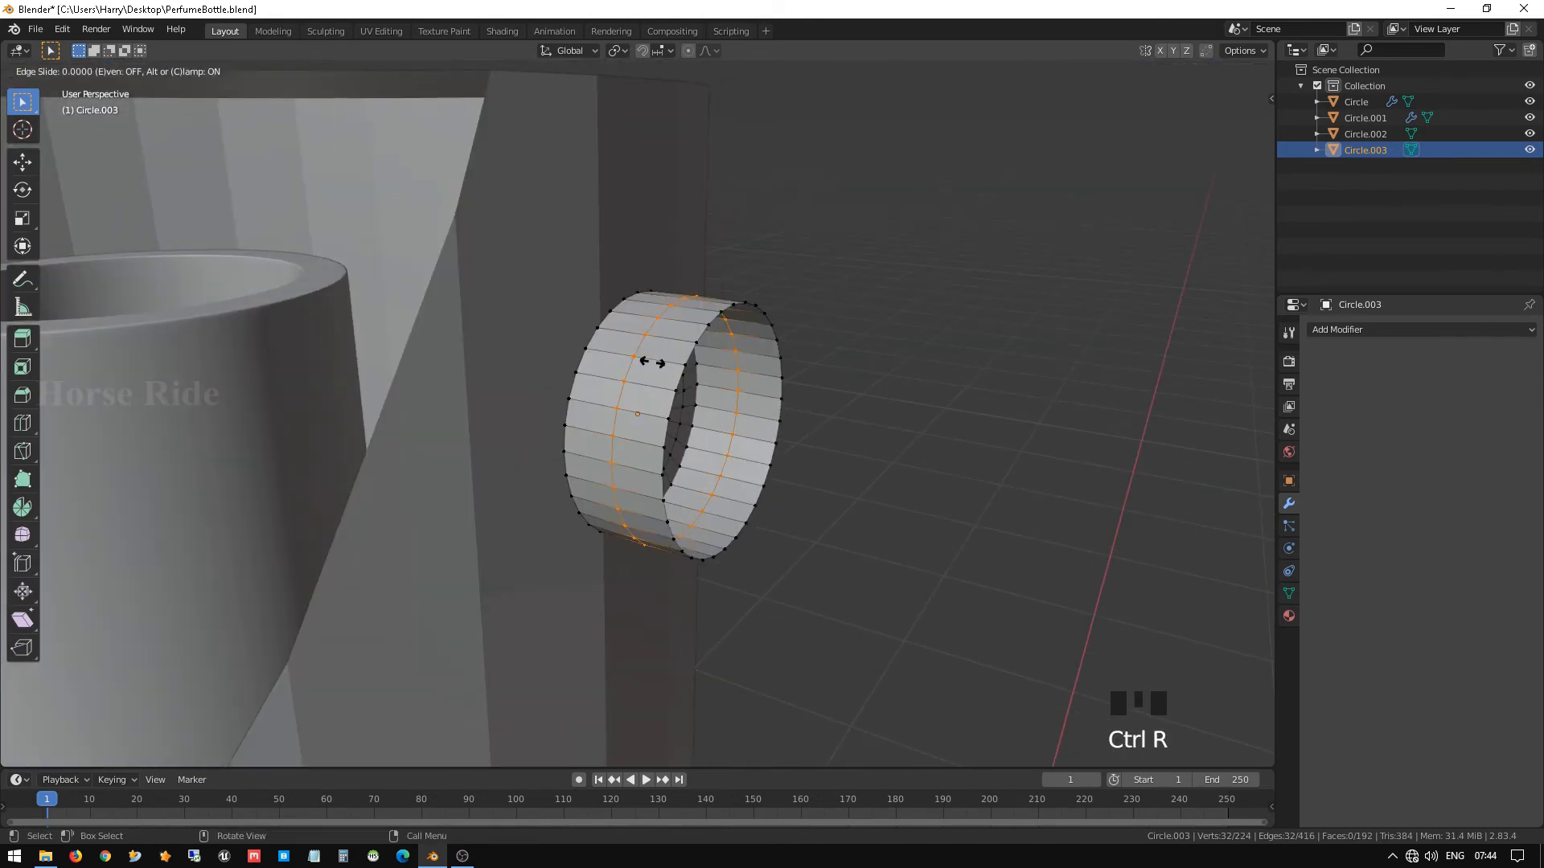
pyautogui.click(700, 383)
pyautogui.scroll(2, 574, 400)
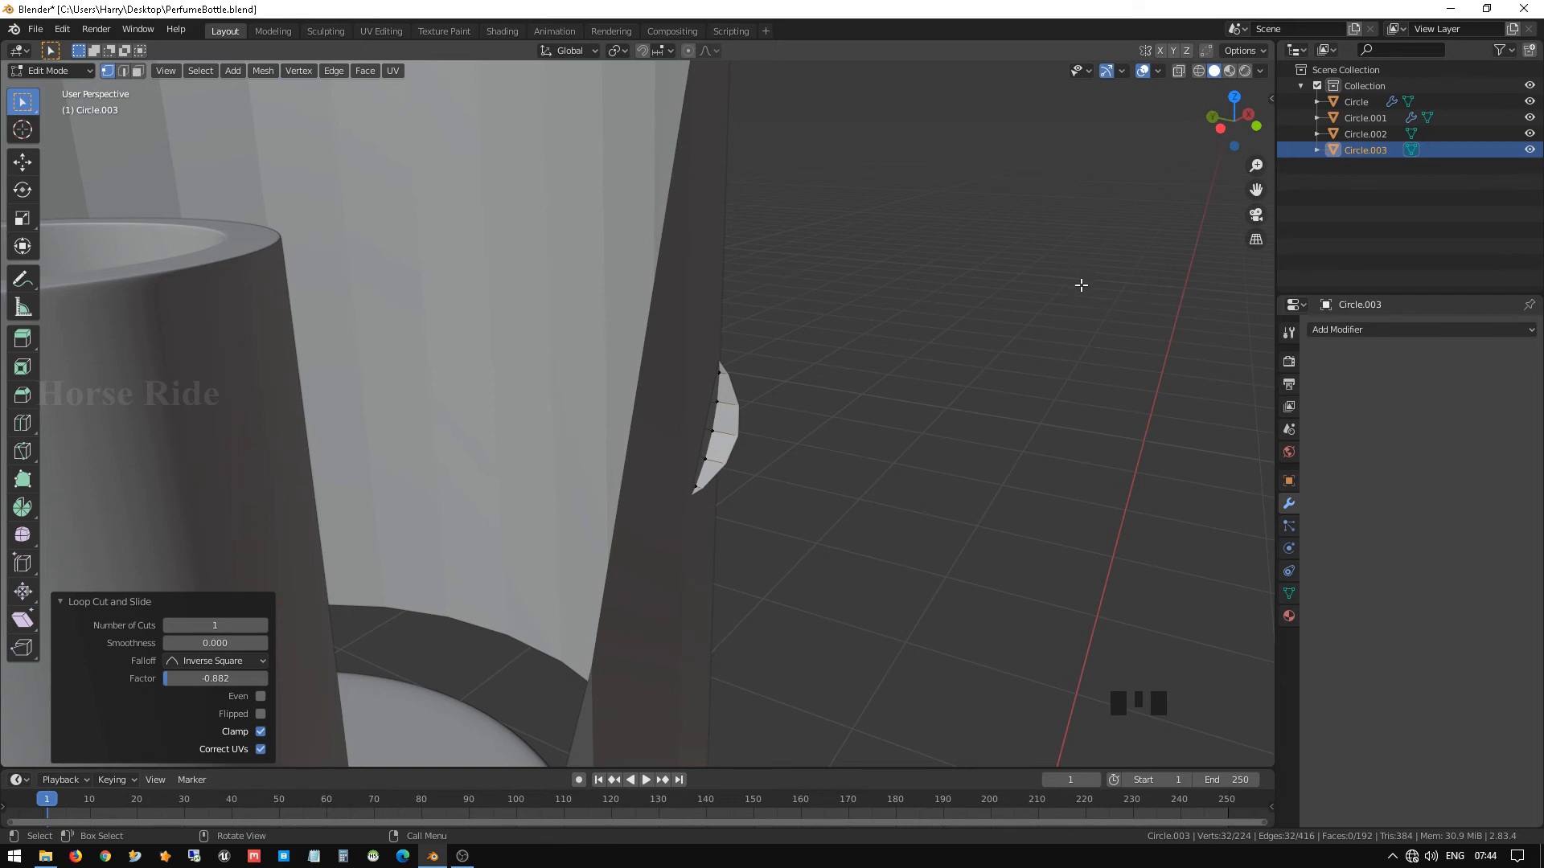
# Set the viewport's focal length to 250 mm and reframe the nozzle.
pyautogui.press('n')
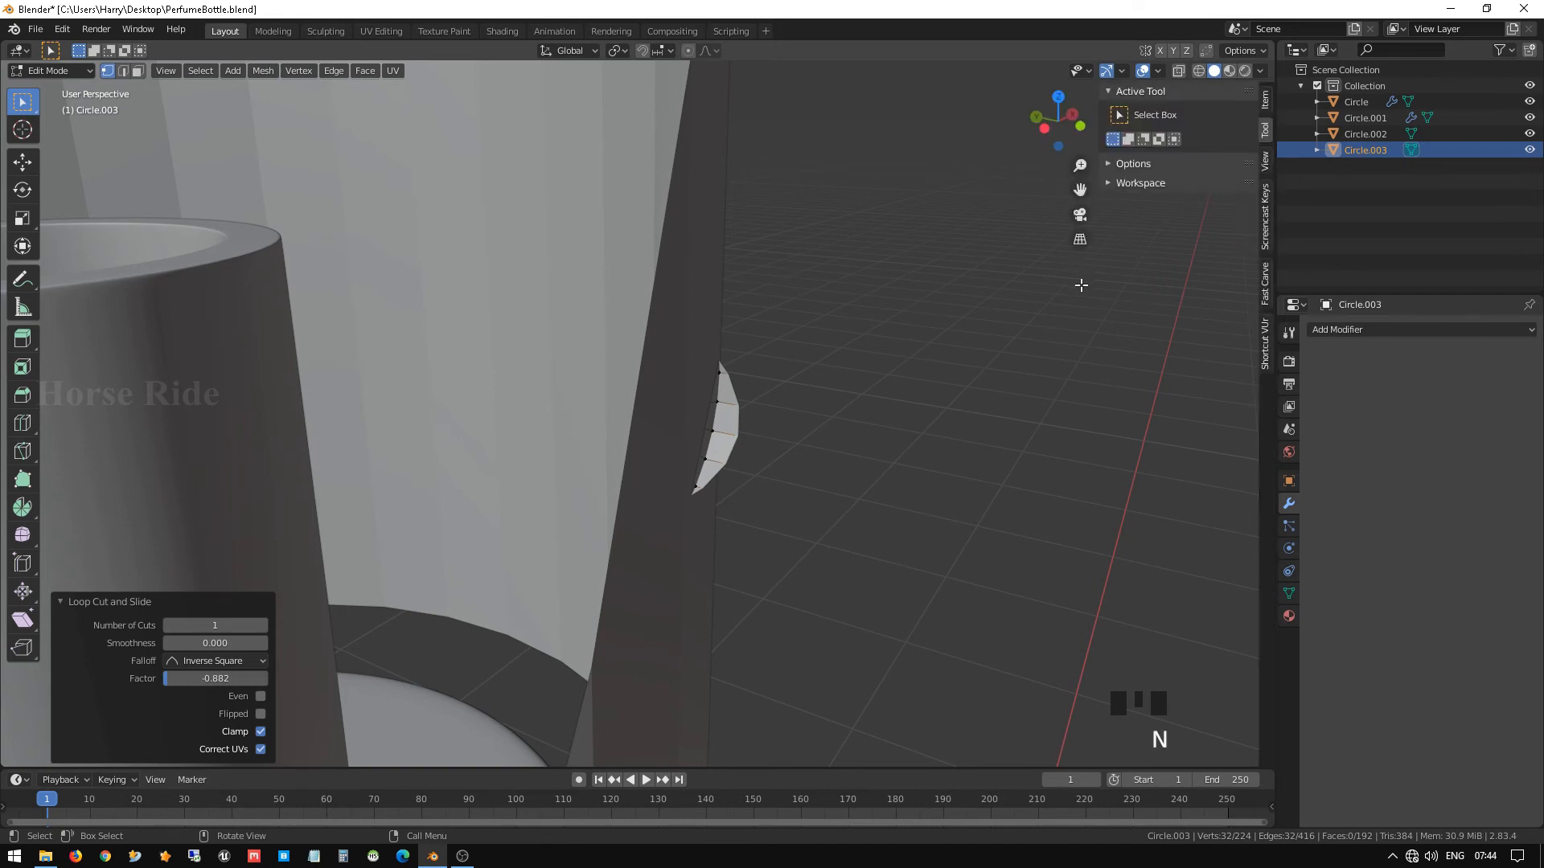
pyautogui.click(1266, 100)
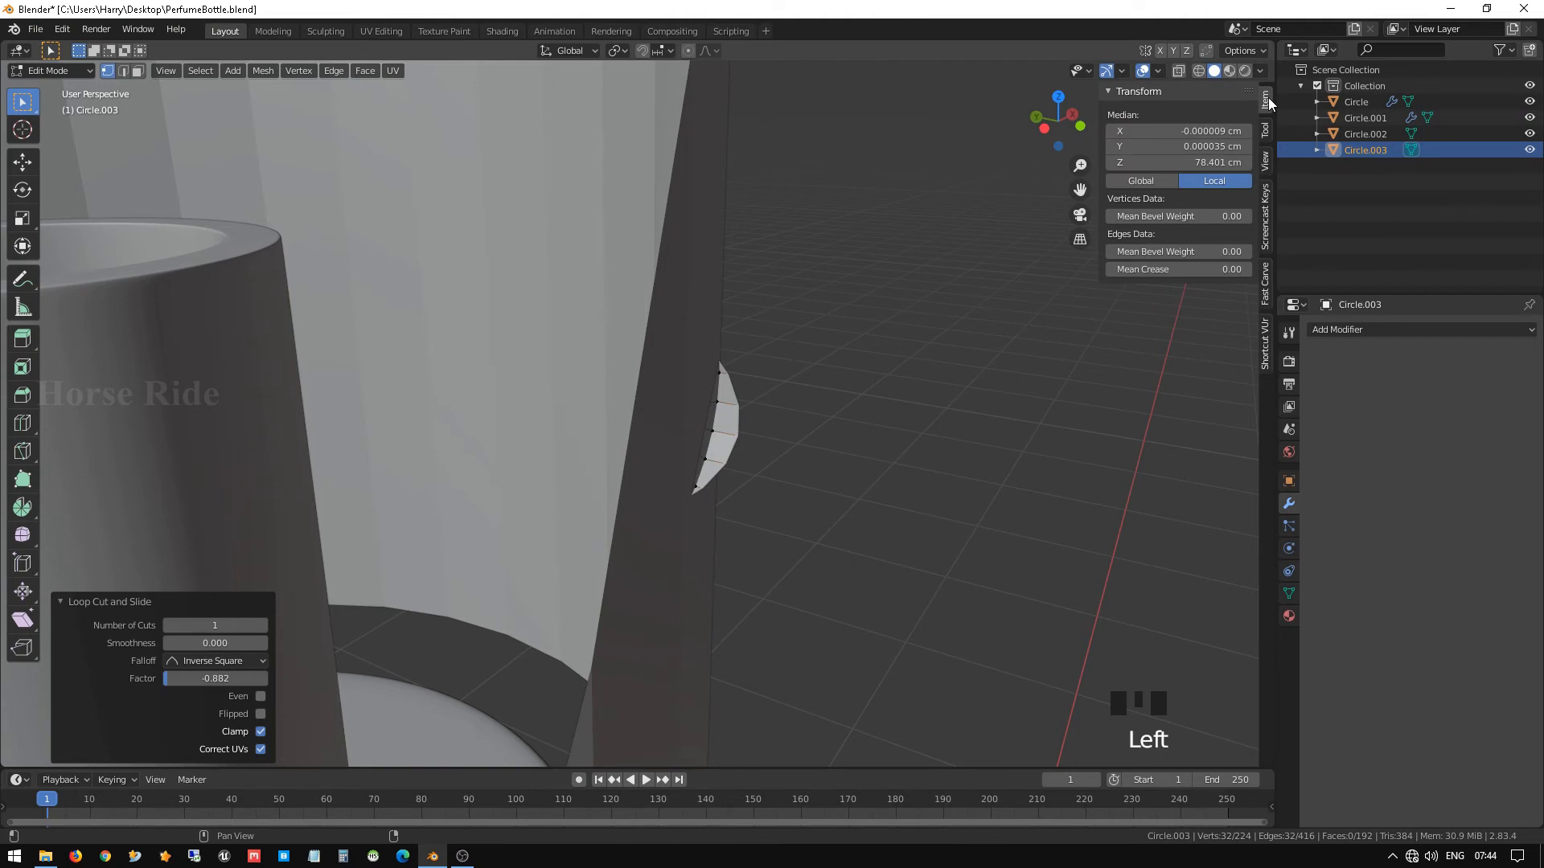
pyautogui.click(1266, 161)
pyautogui.click(1224, 117)
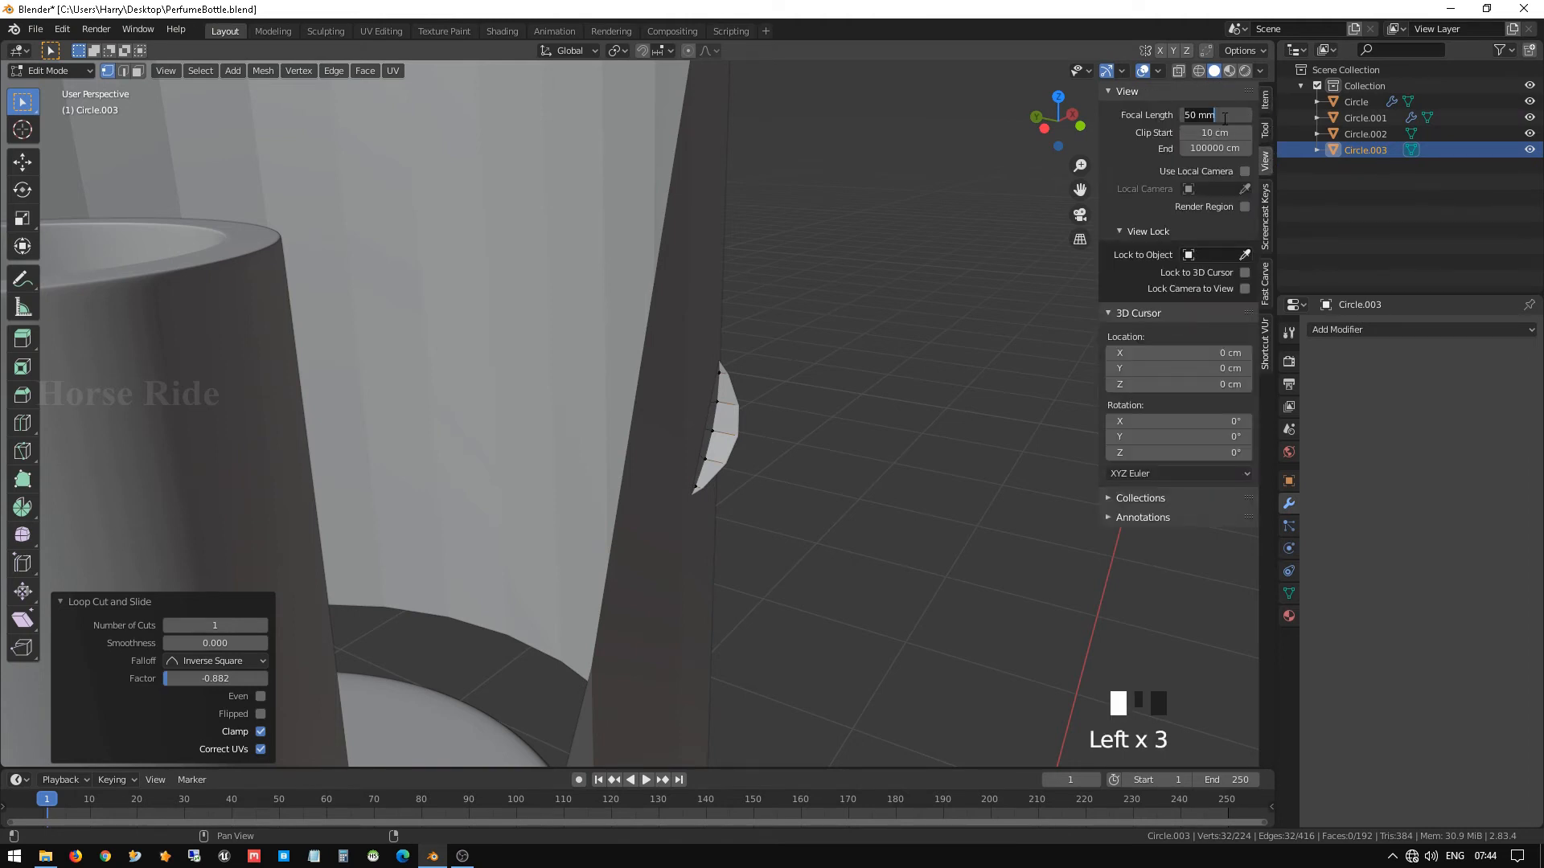
pyautogui.write('250')
pyautogui.press('Return')
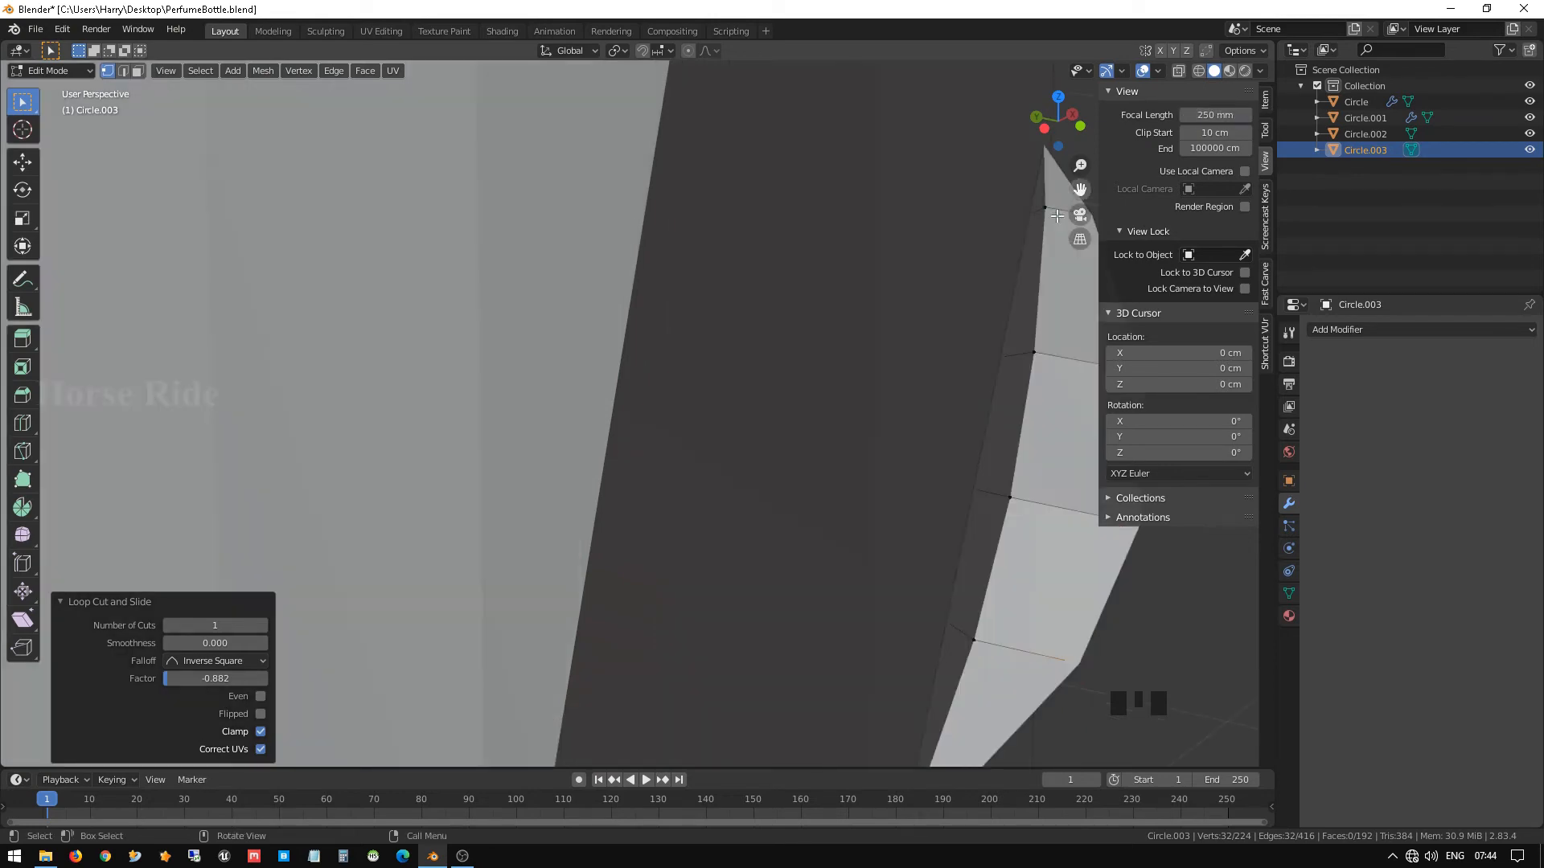
pyautogui.scroll(-6, 829, 407)
pyautogui.scroll(2, 600, 342)
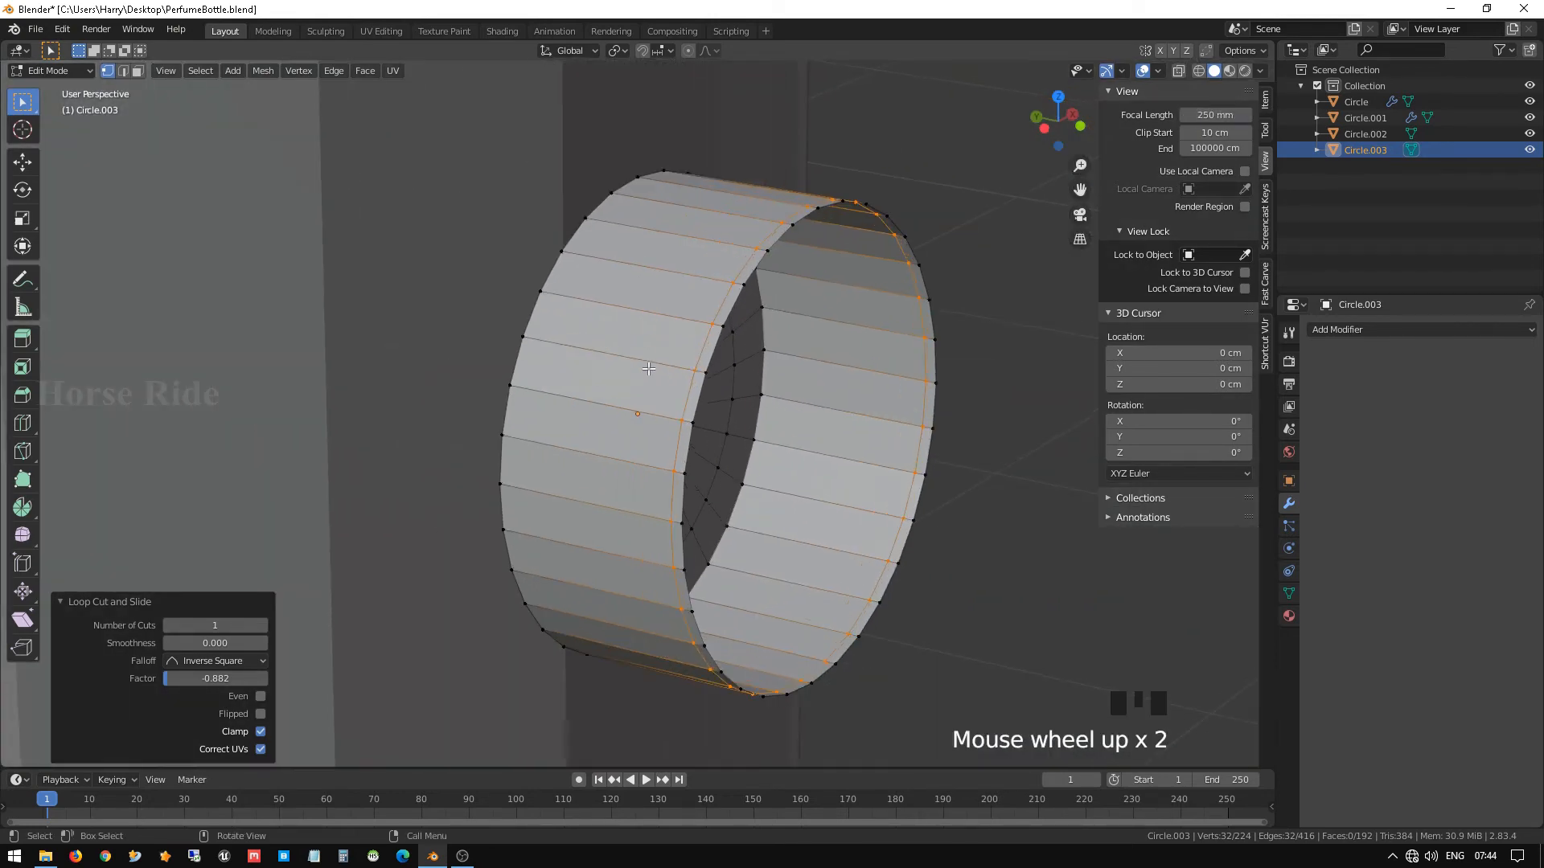
pyautogui.moveTo(600, 342); pyautogui.dragTo(700, 346, button='middle')
pyautogui.scroll(-3, 681, 336)
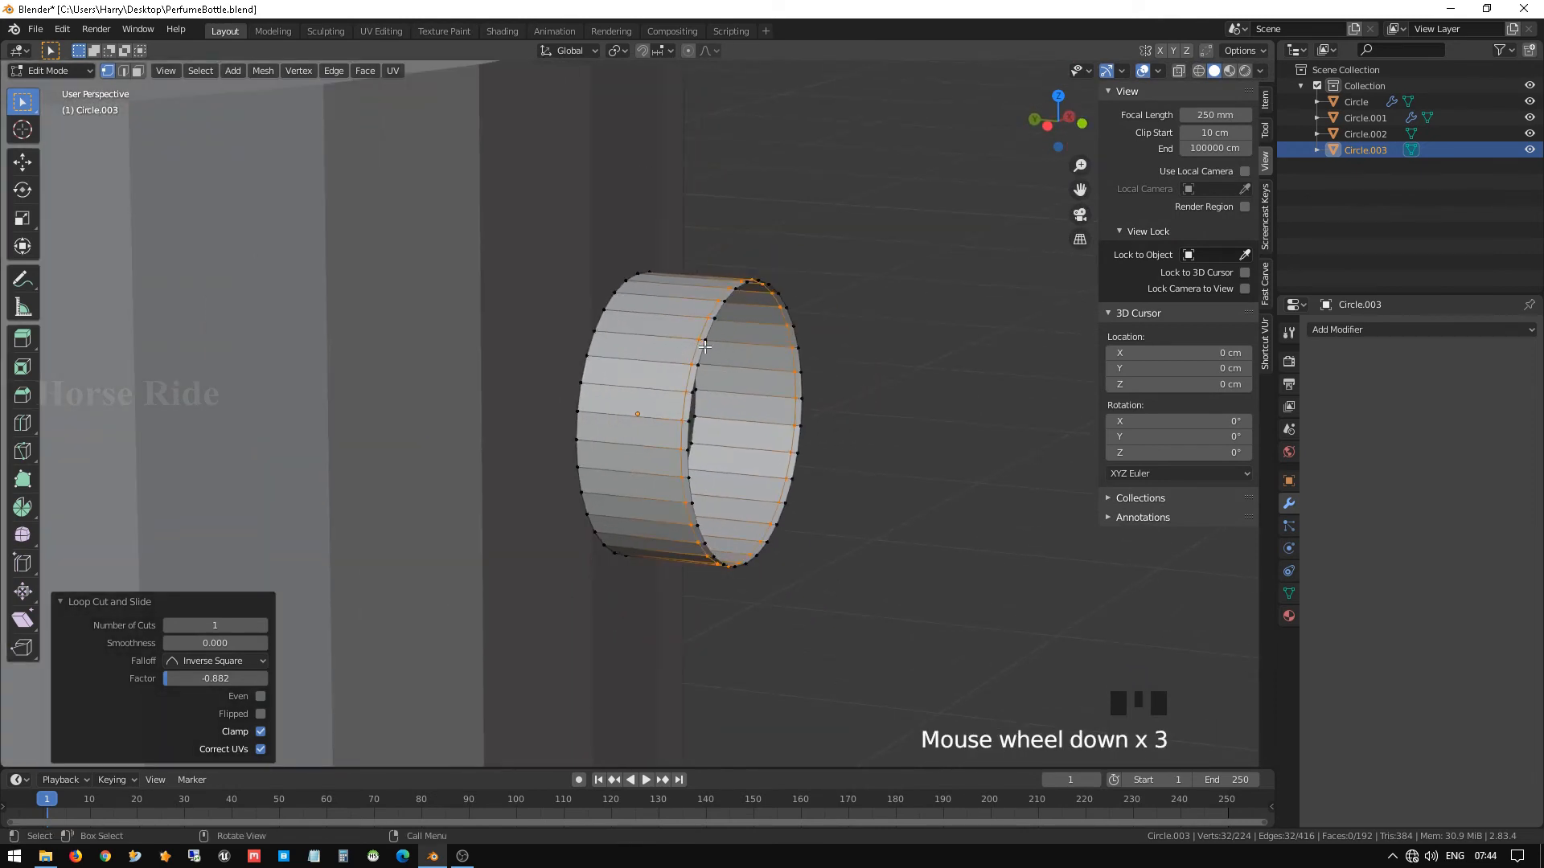
# Return to Object Mode, shade the nozzle smooth and enable Auto Smooth for its normals.
pyautogui.press('Tab')
pyautogui.moveTo(833, 333); pyautogui.dragTo(723, 368, button='middle')
pyautogui.rightClick(683, 289)
pyautogui.click(683, 290)
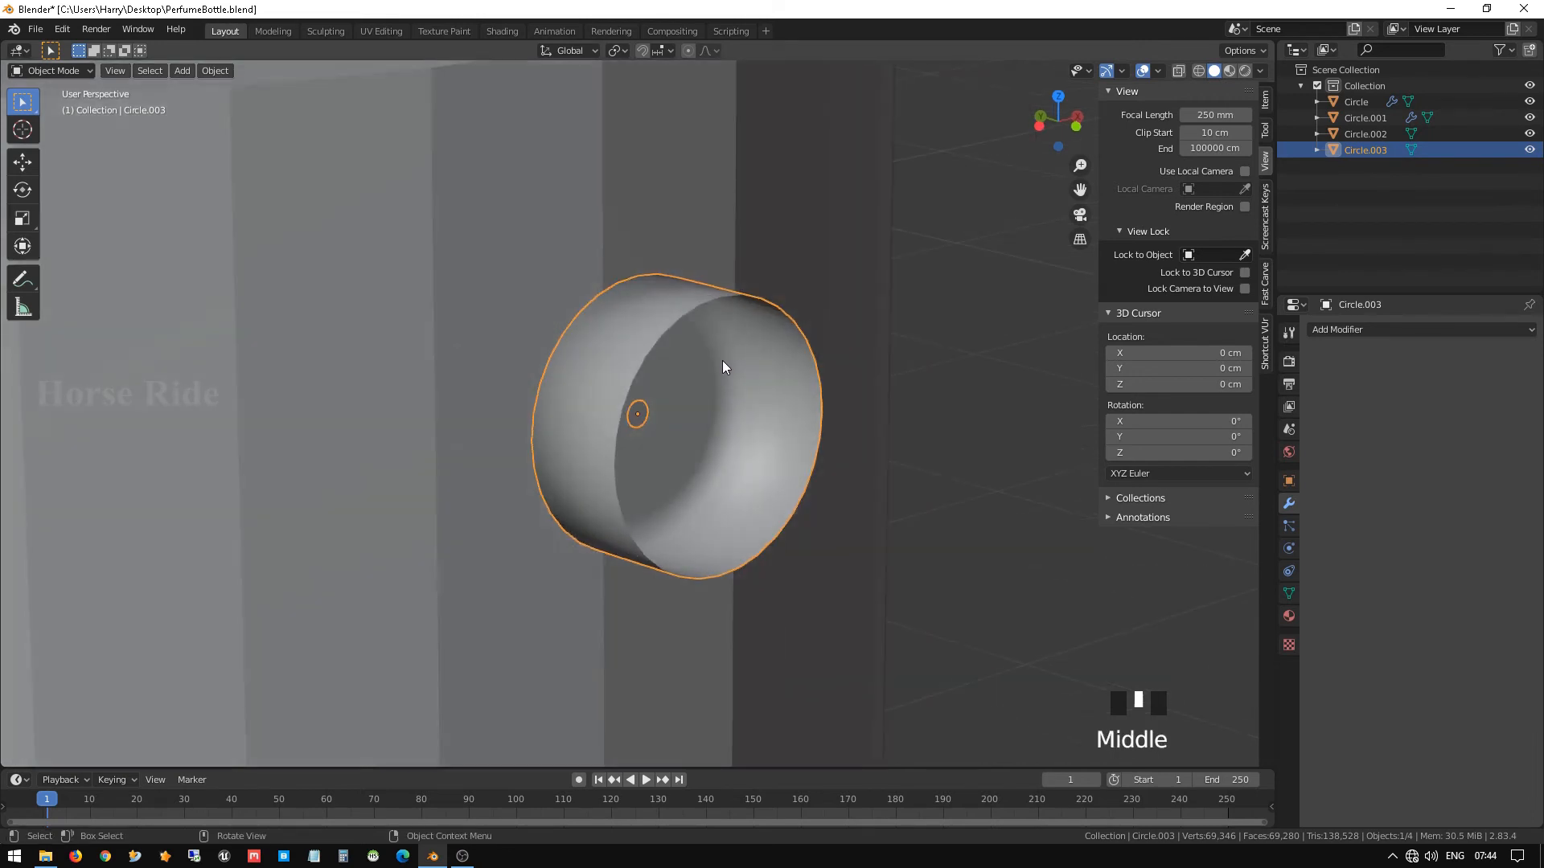
pyautogui.click(1290, 593)
pyautogui.click(1335, 624)
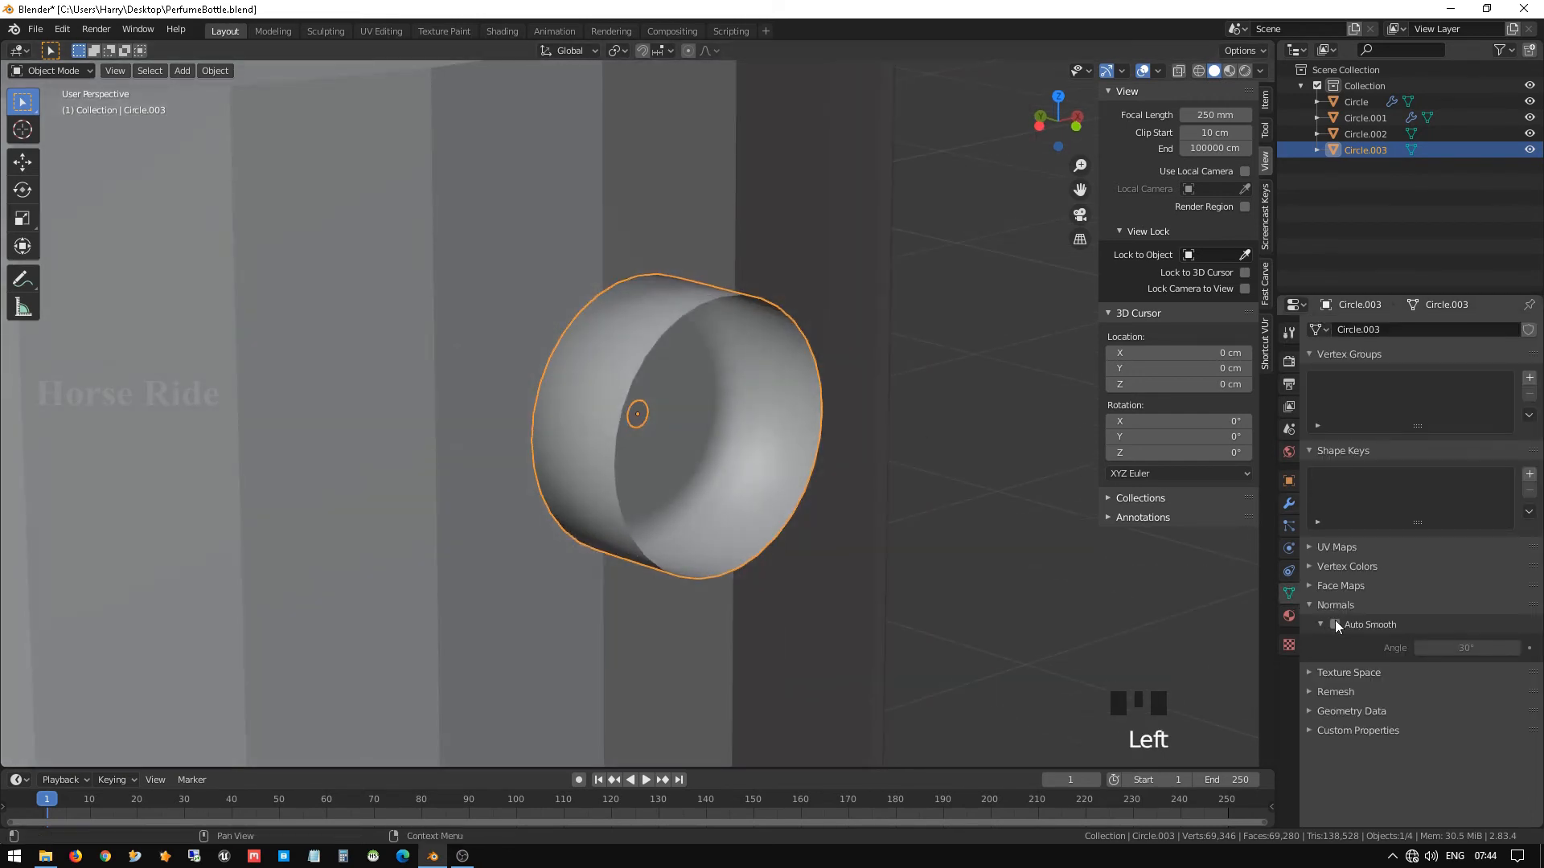
# Examine the nozzle's shading and rim from several angles and distances.
pyautogui.scroll(1, 771, 354)
pyautogui.moveTo(772, 354)
pyautogui.mouseDown(button='middle')
pyautogui.moveTo(692, 338)
pyautogui.moveTo(755, 348)
pyautogui.mouseUp(button='middle')
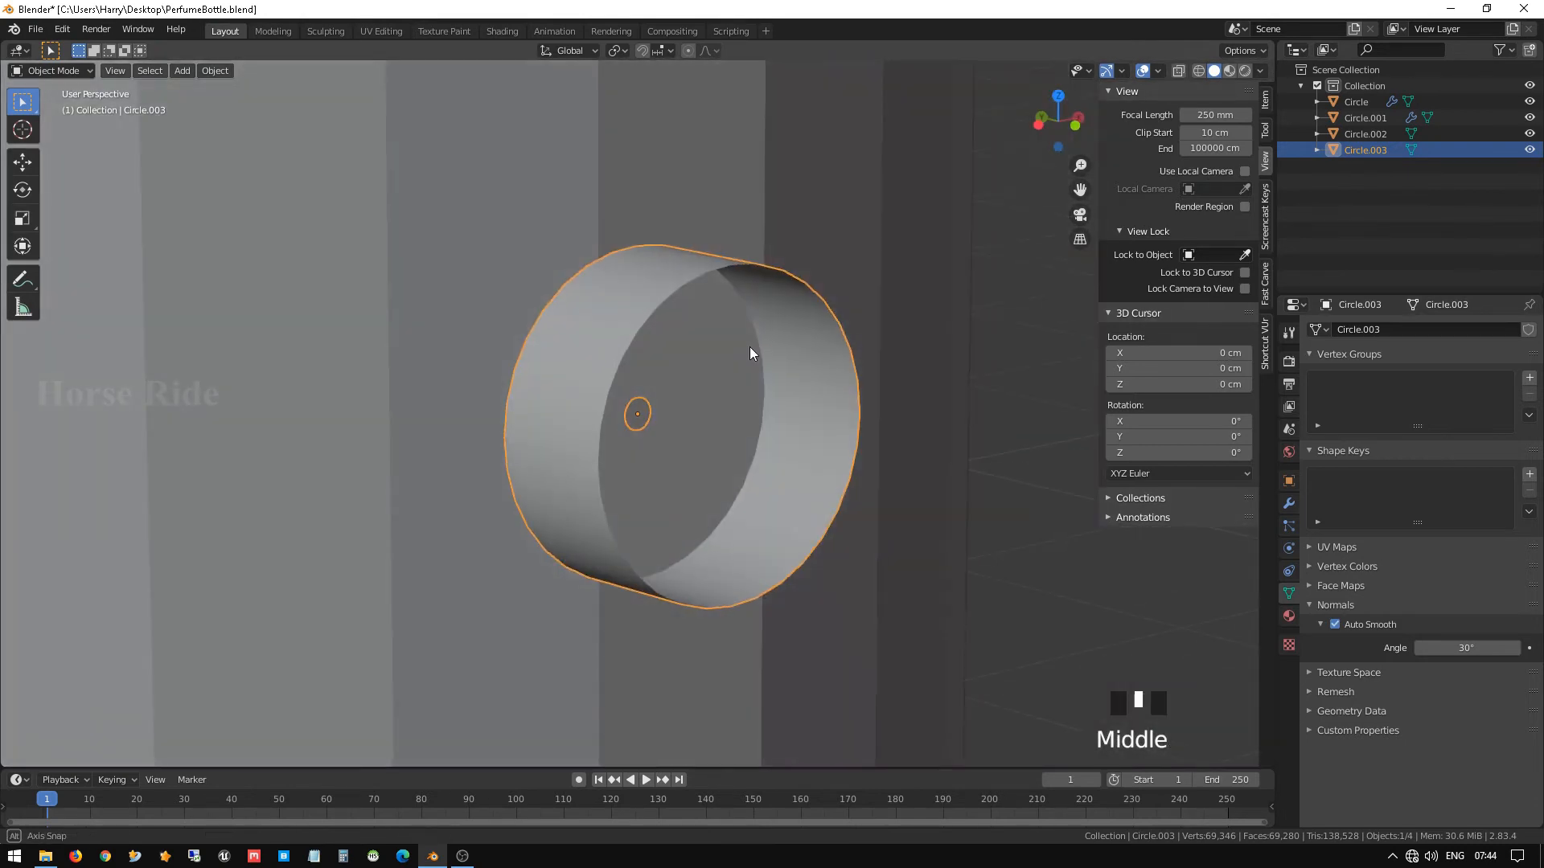
pyautogui.scroll(-1, 751, 354)
pyautogui.scroll(-1, 750, 353)
pyautogui.moveTo(648, 320); pyautogui.dragTo(688, 299, button='middle')
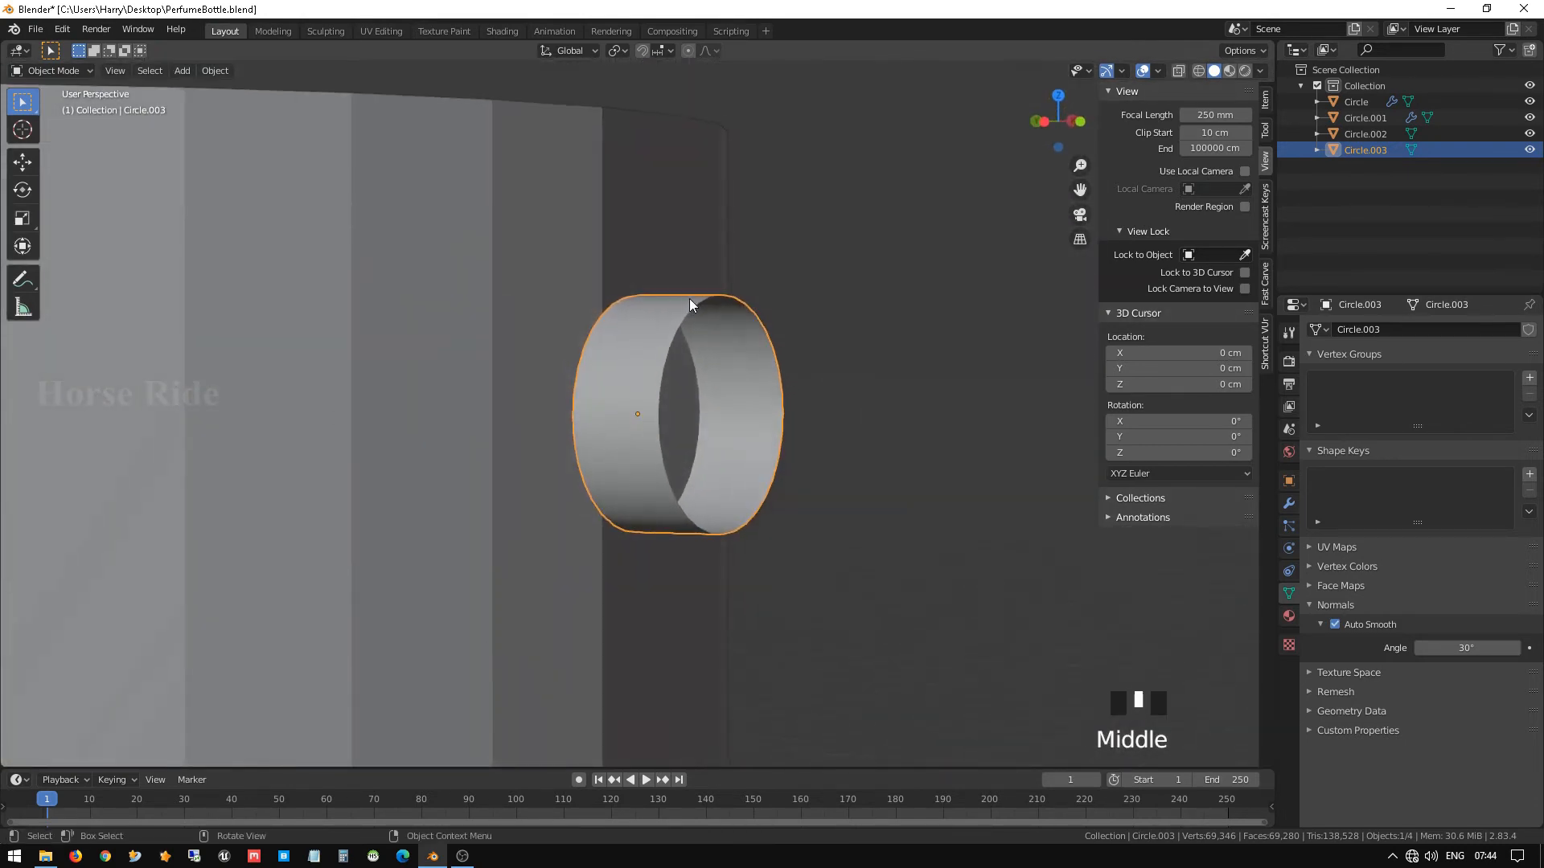
pyautogui.press('ctrl+KP_Add')
pyautogui.scroll(-2, 584, 326)
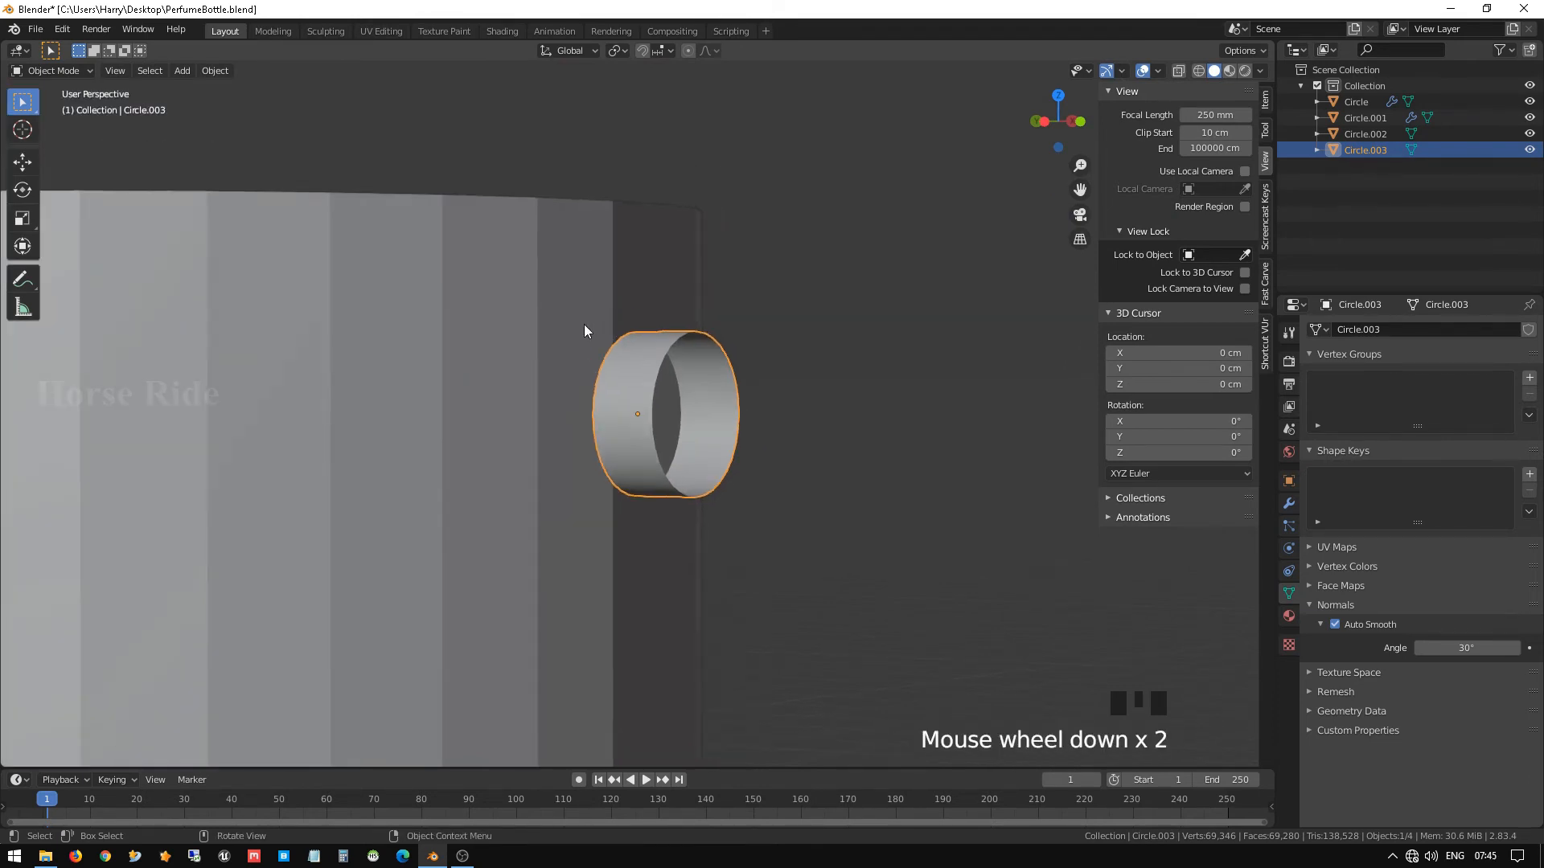
pyautogui.moveTo(620, 410); pyautogui.dragTo(661, 438, button='middle')
pyautogui.scroll(1, 639, 459)
pyautogui.scroll(2, 637, 421)
pyautogui.scroll(-1, 634, 424)
pyautogui.scroll(-2, 631, 427)
pyautogui.scroll(-1, 661, 437)
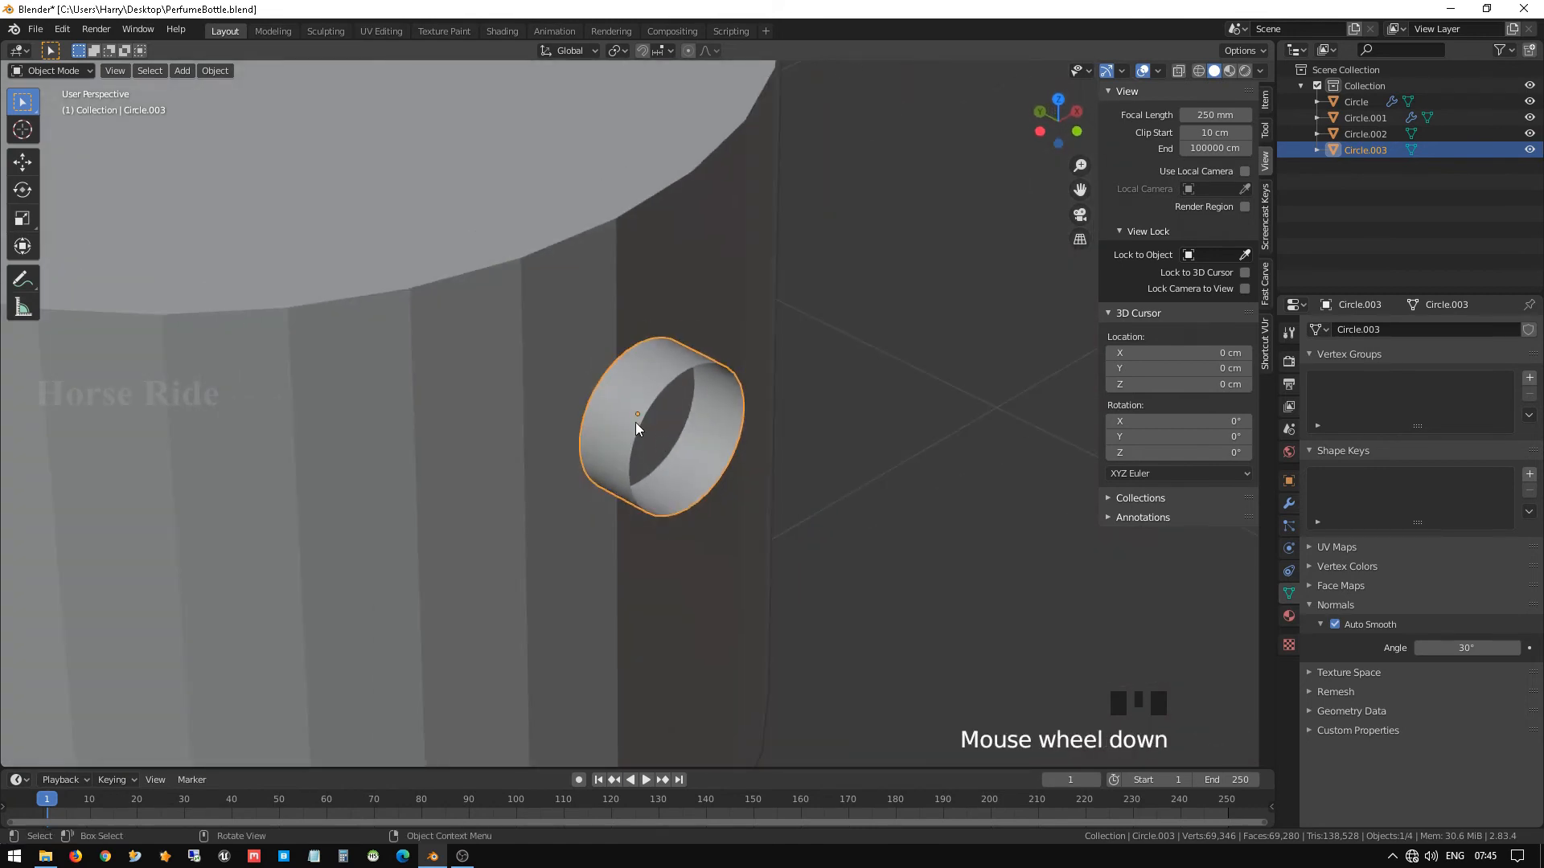
# Select the spray cap's body and rename the object as "cap".
pyautogui.click(514, 326)
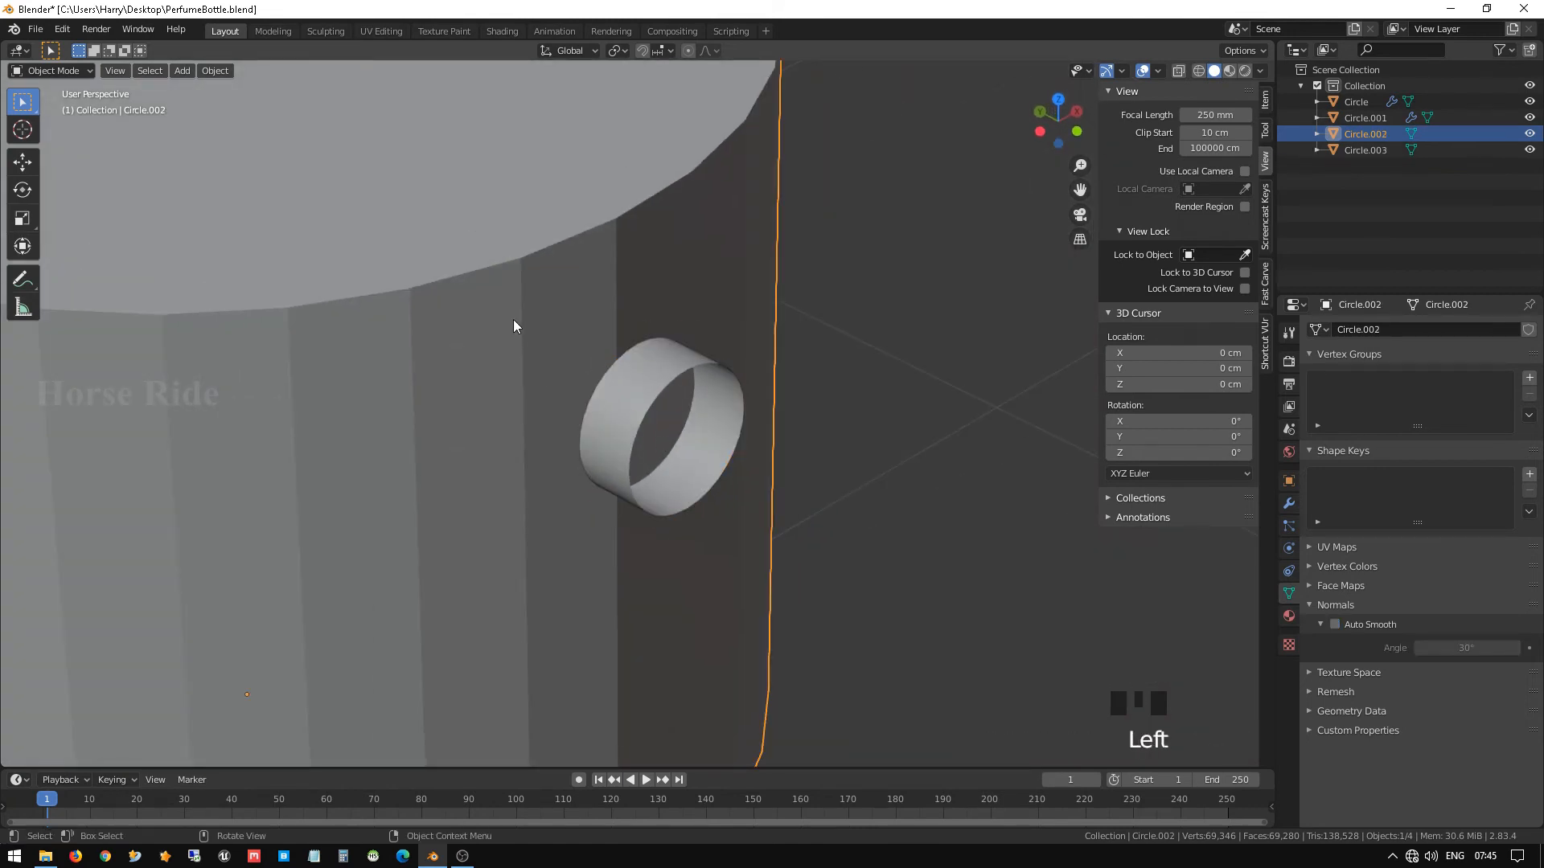
pyautogui.scroll(-6, 513, 320)
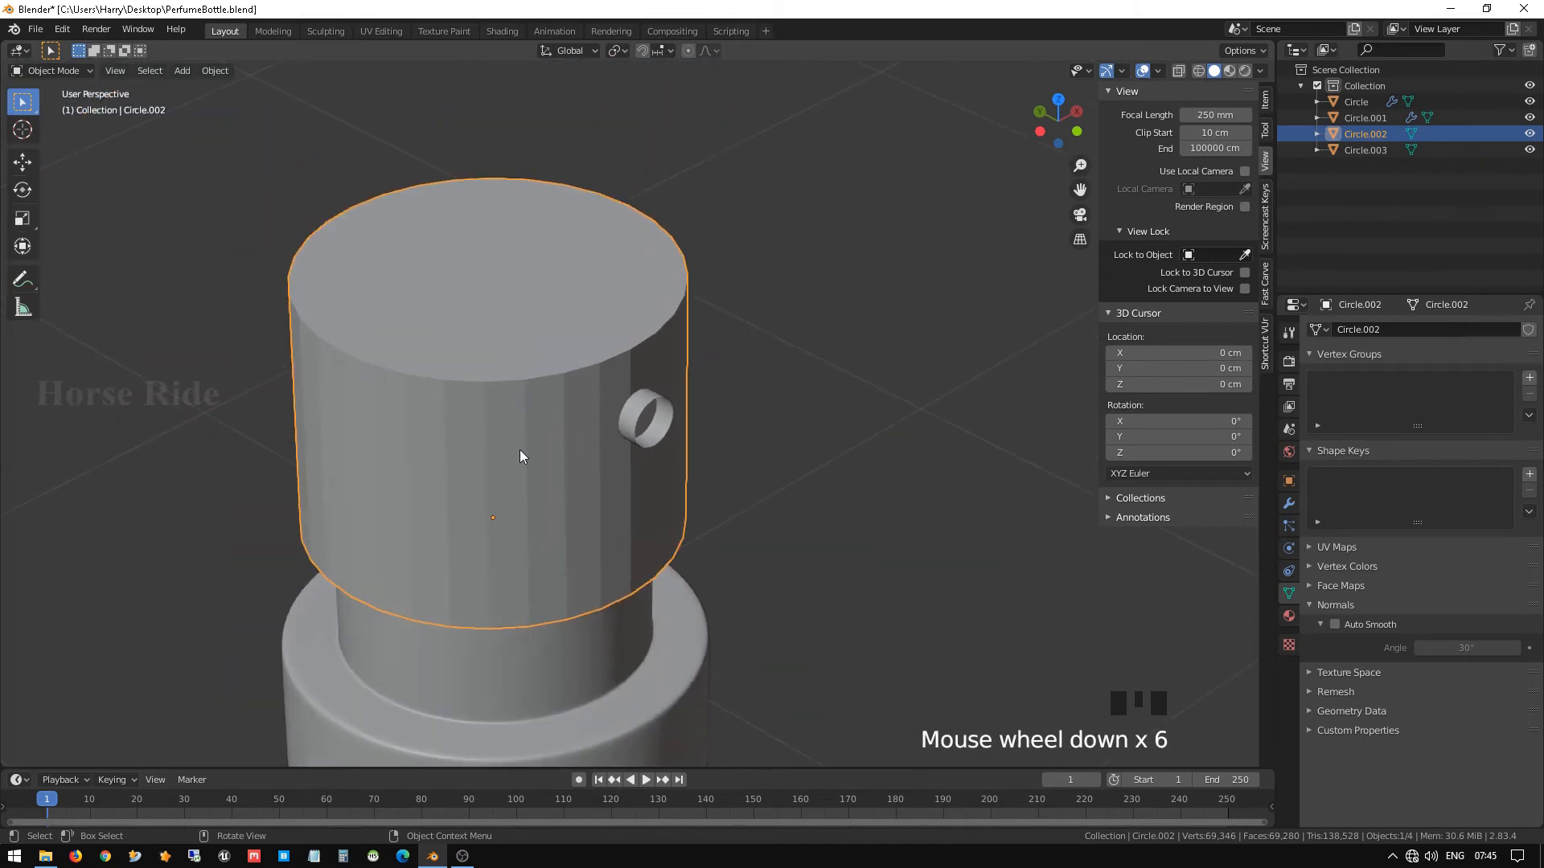
pyautogui.scroll(2, 519, 450)
pyautogui.click(1382, 137)
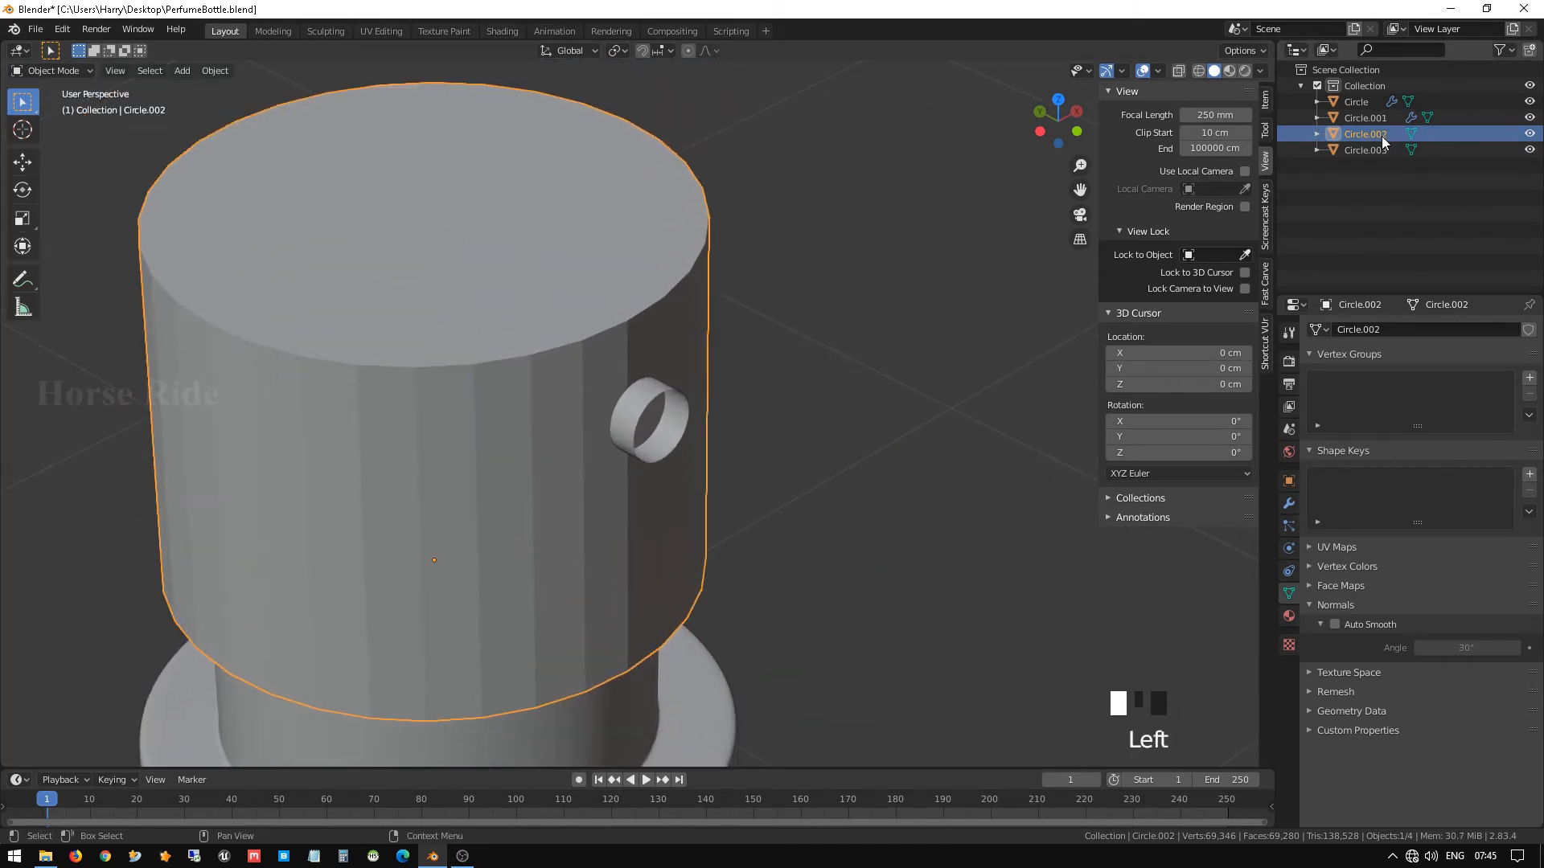
pyautogui.doubleClick(1381, 137)
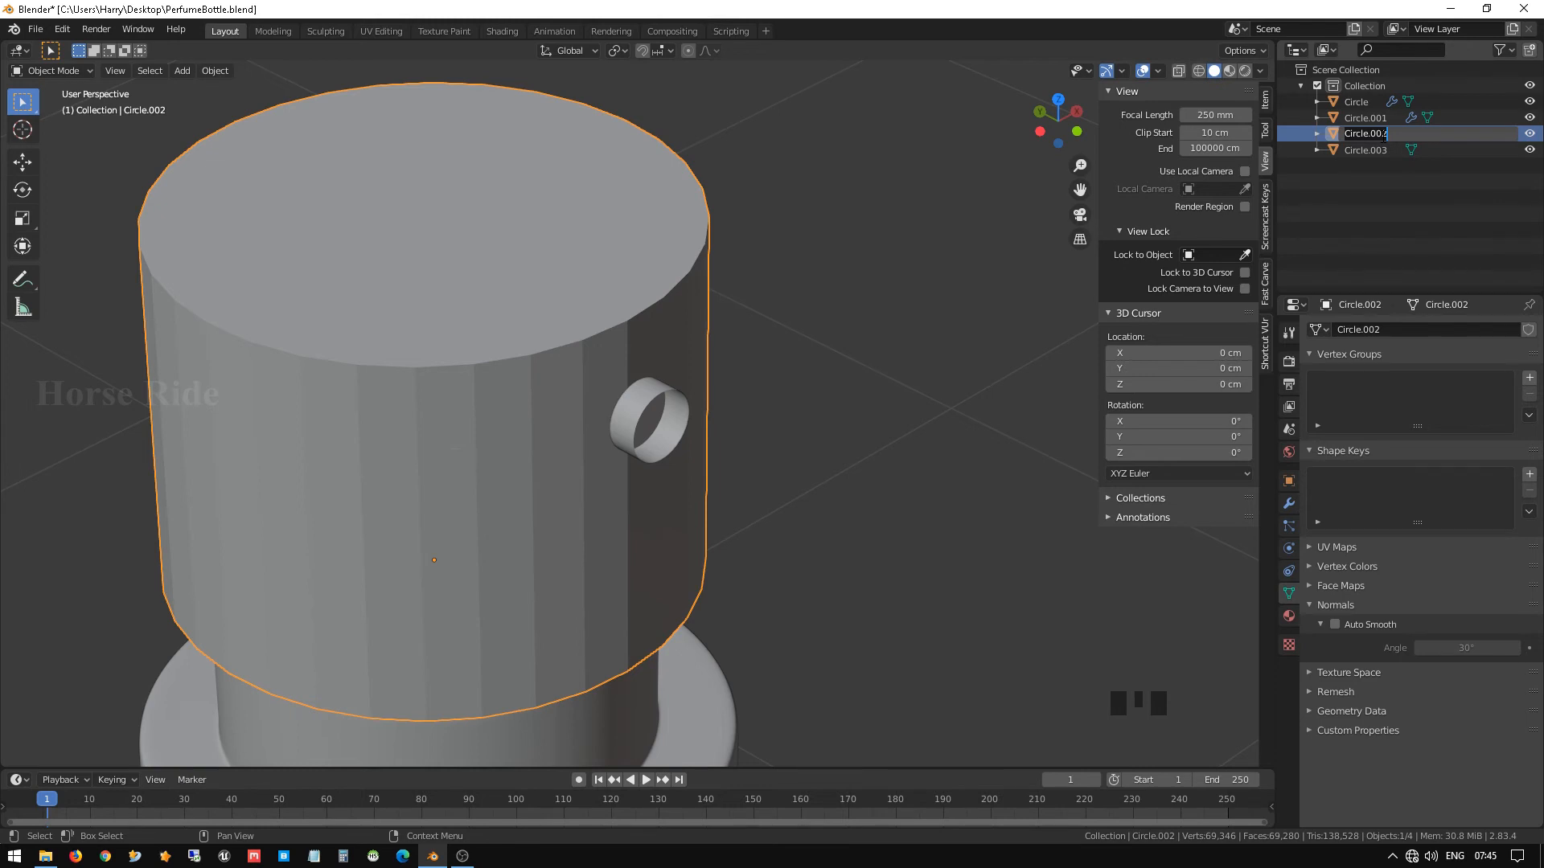
pyautogui.write('cap')
pyautogui.press('Return')
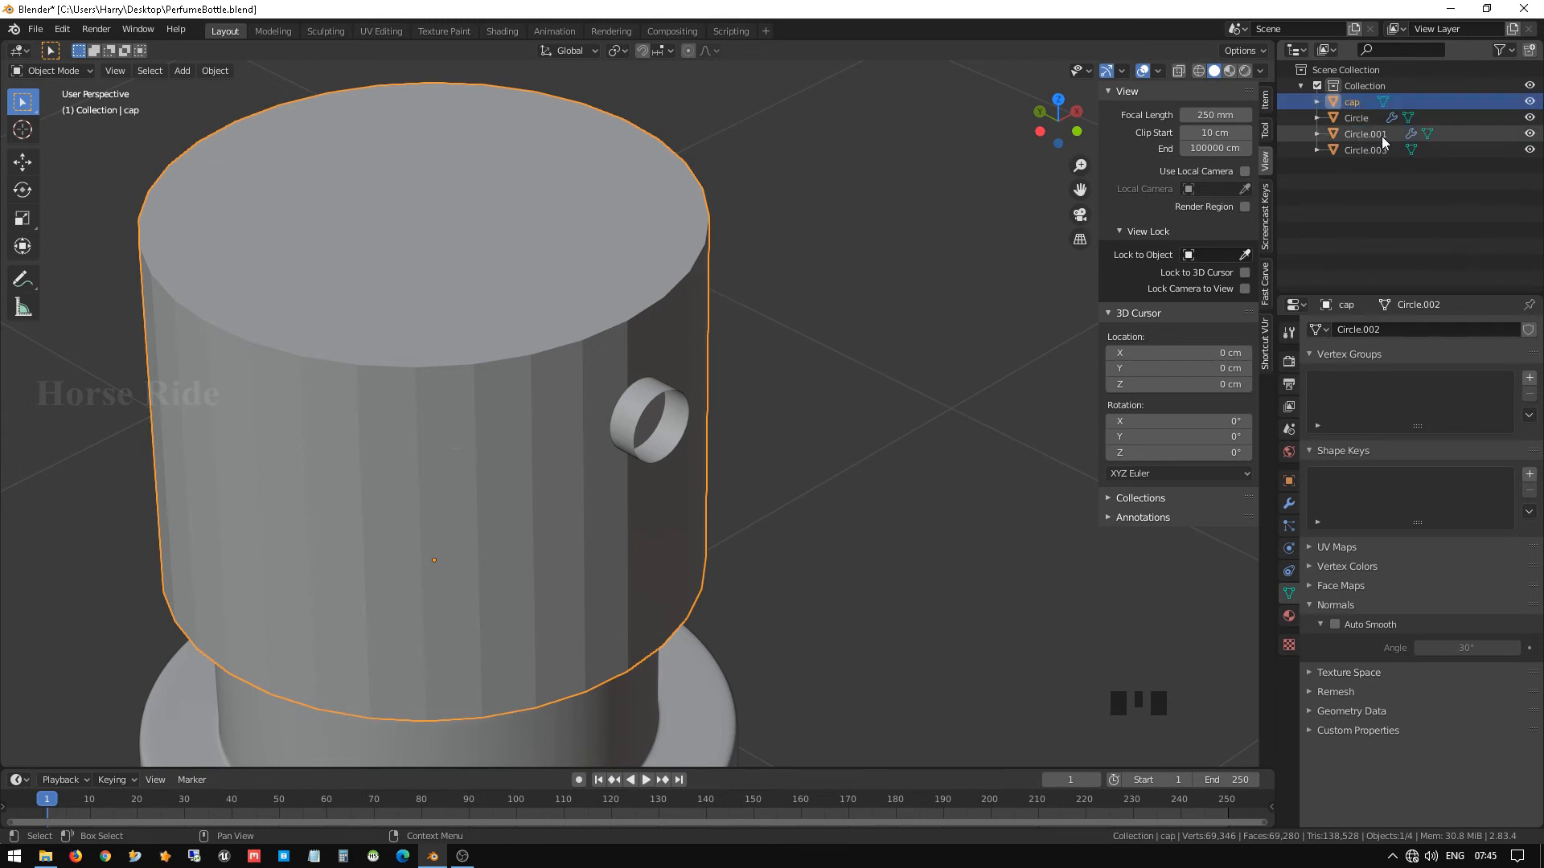
# Move the nozzle about 1.33 cm along Y so its back end sits inside the cap's wall, and check its fit.
pyautogui.scroll(2, 655, 394)
pyautogui.click(645, 393)
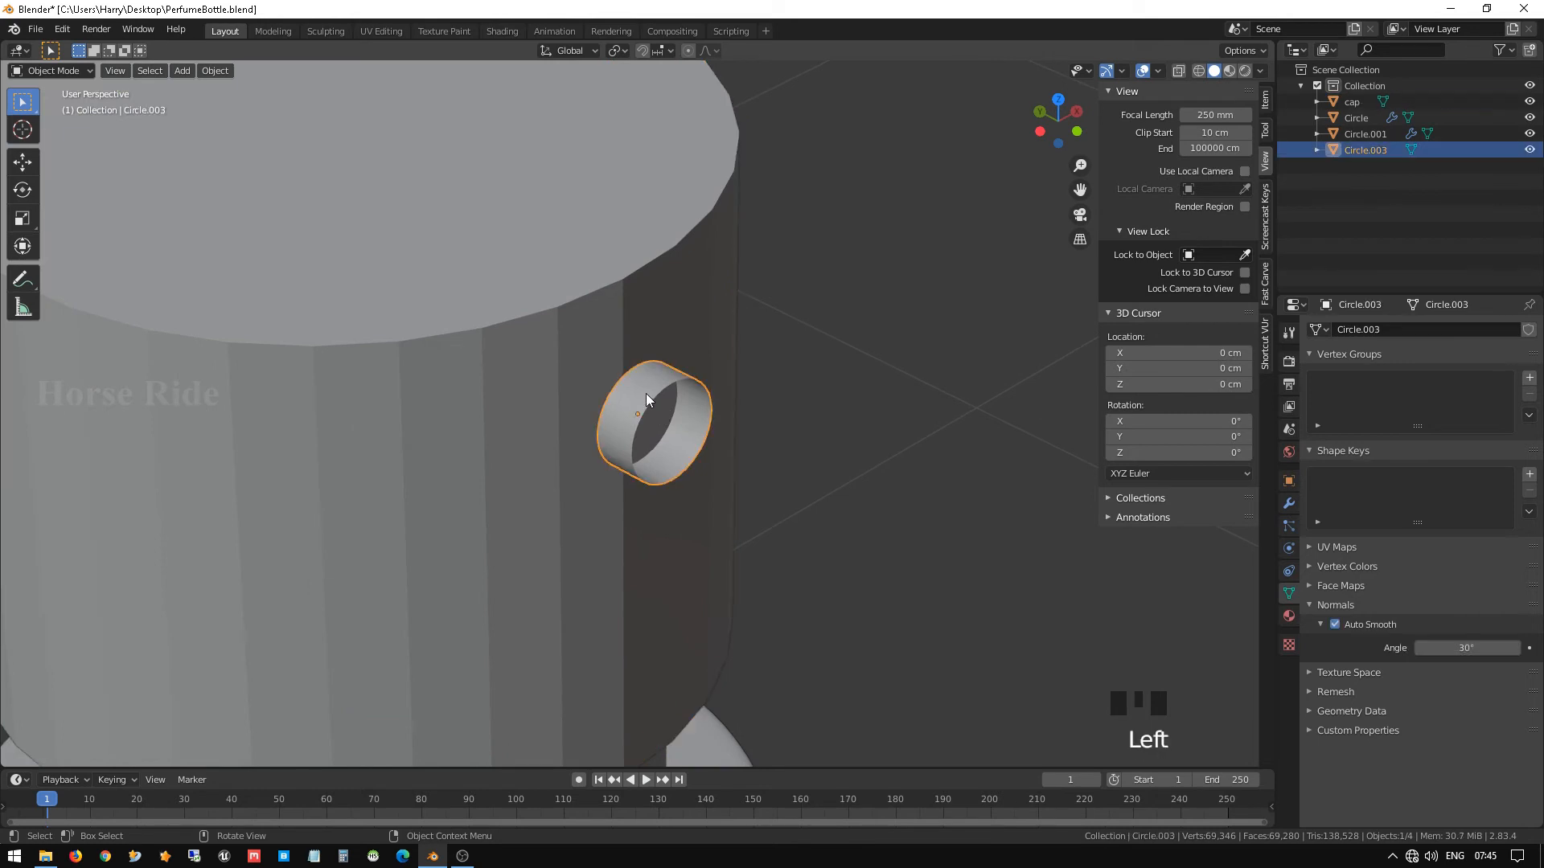
pyautogui.scroll(2, 610, 376)
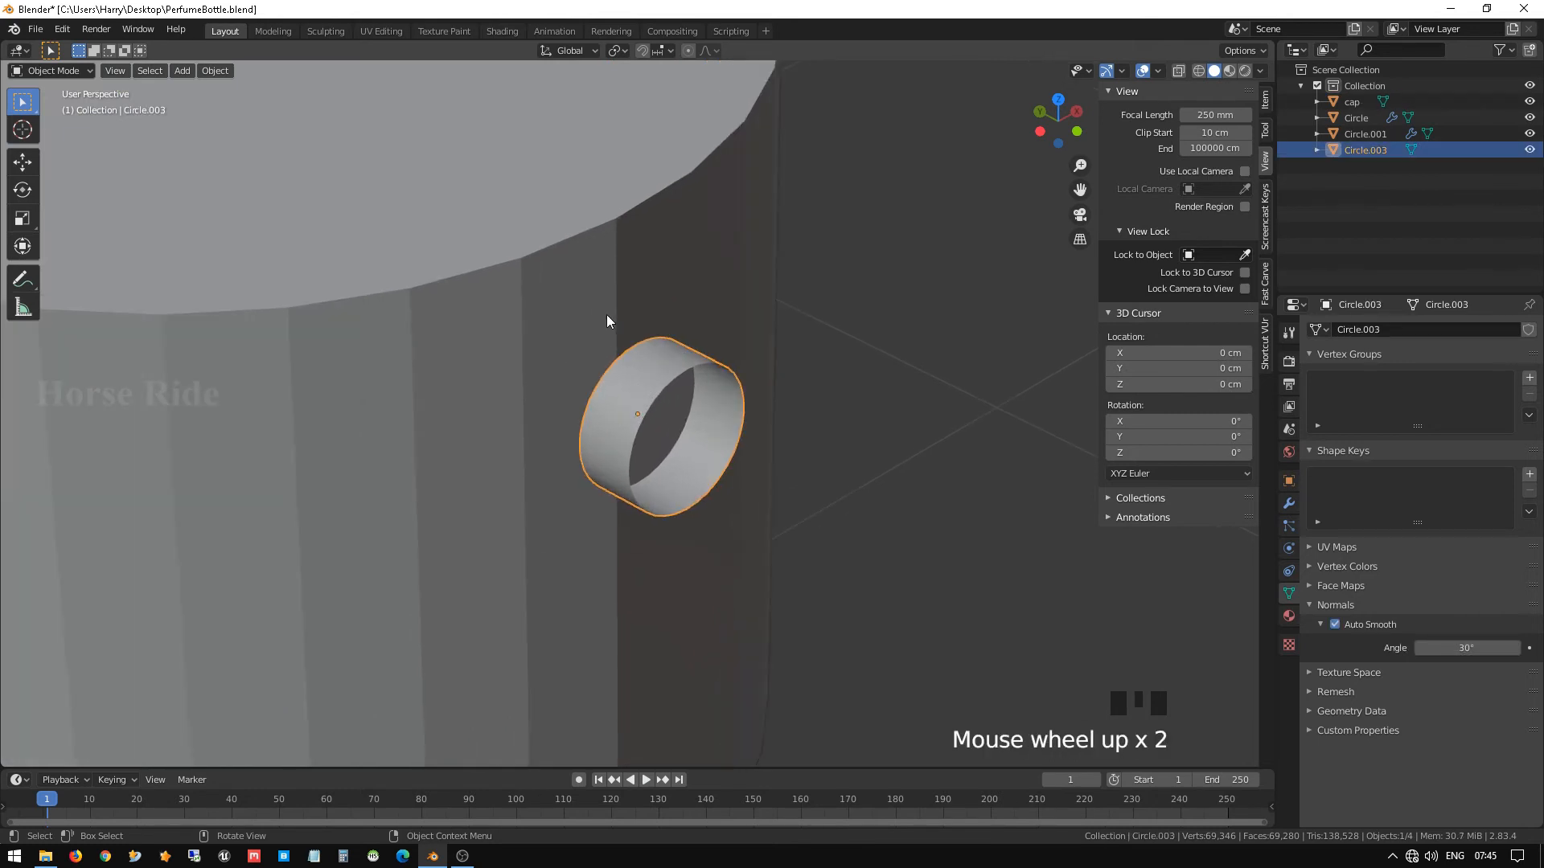
pyautogui.press('KP_3')
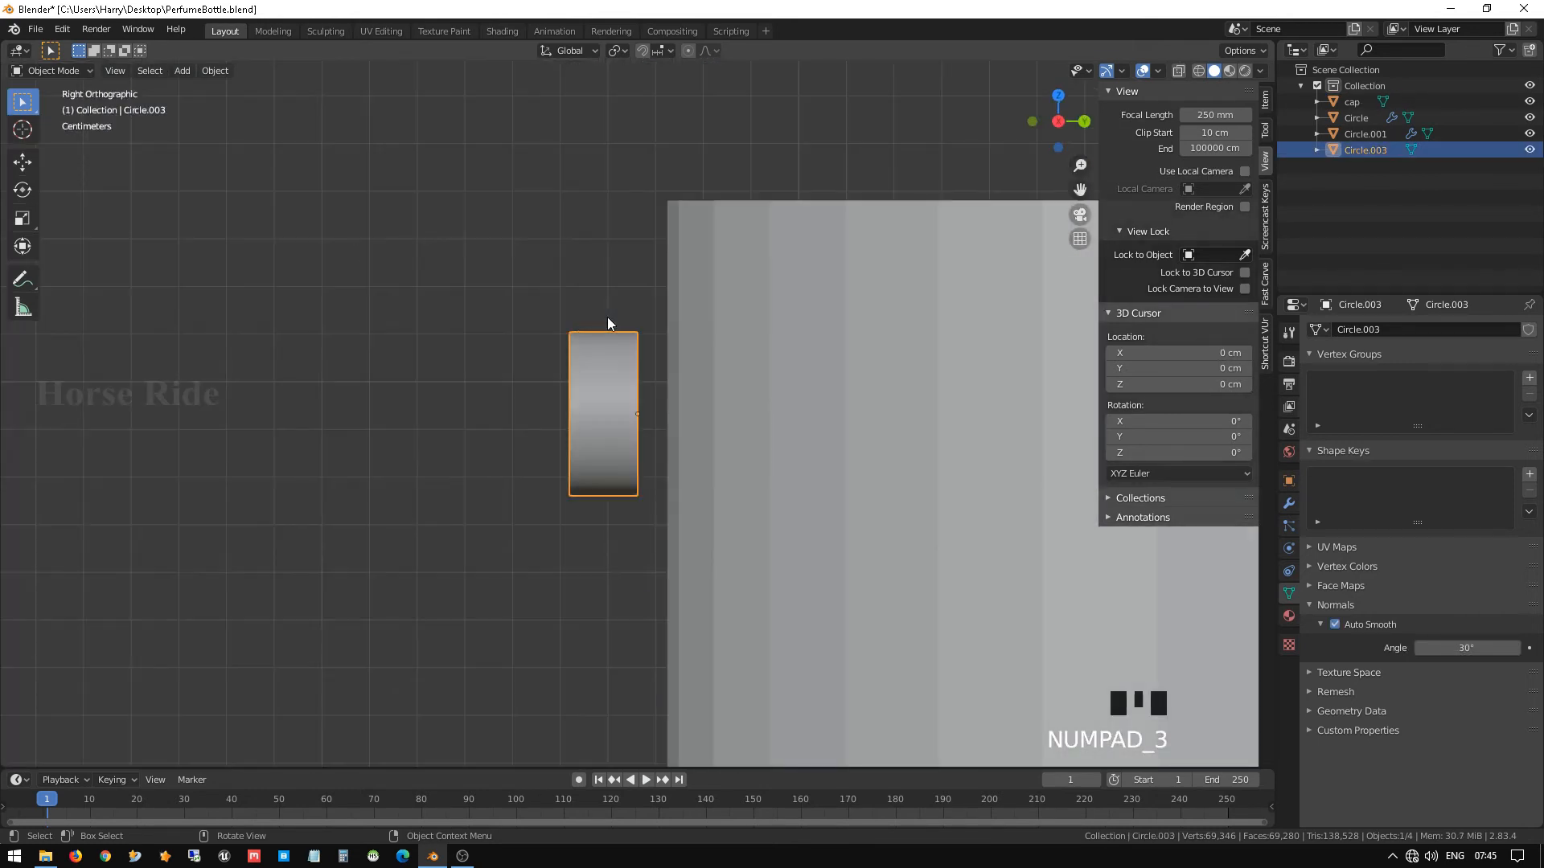
pyautogui.press('g')
pyautogui.press('y')
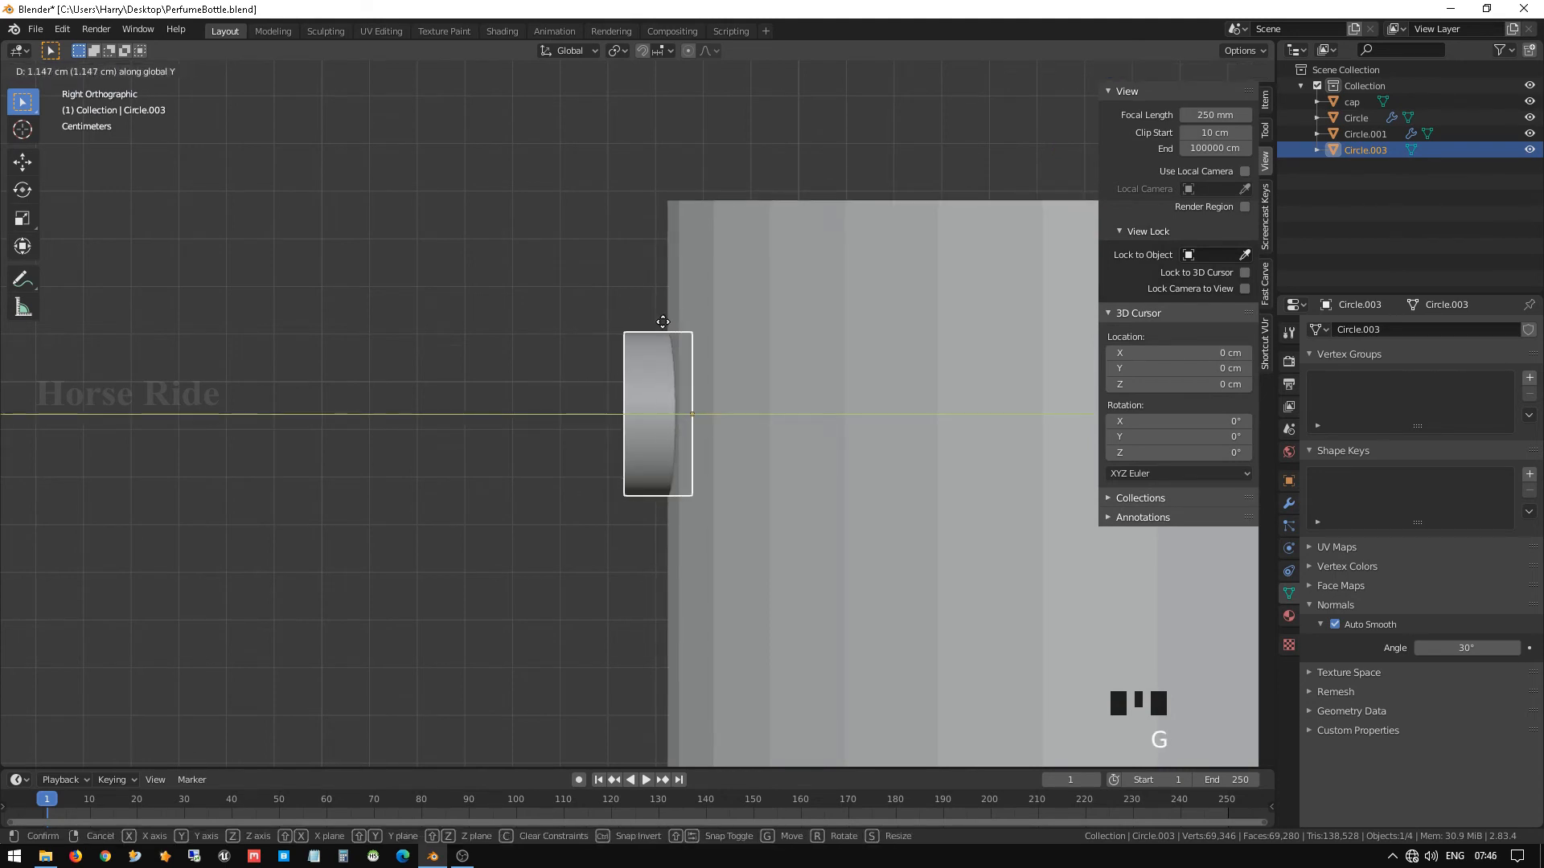
pyautogui.click(670, 329)
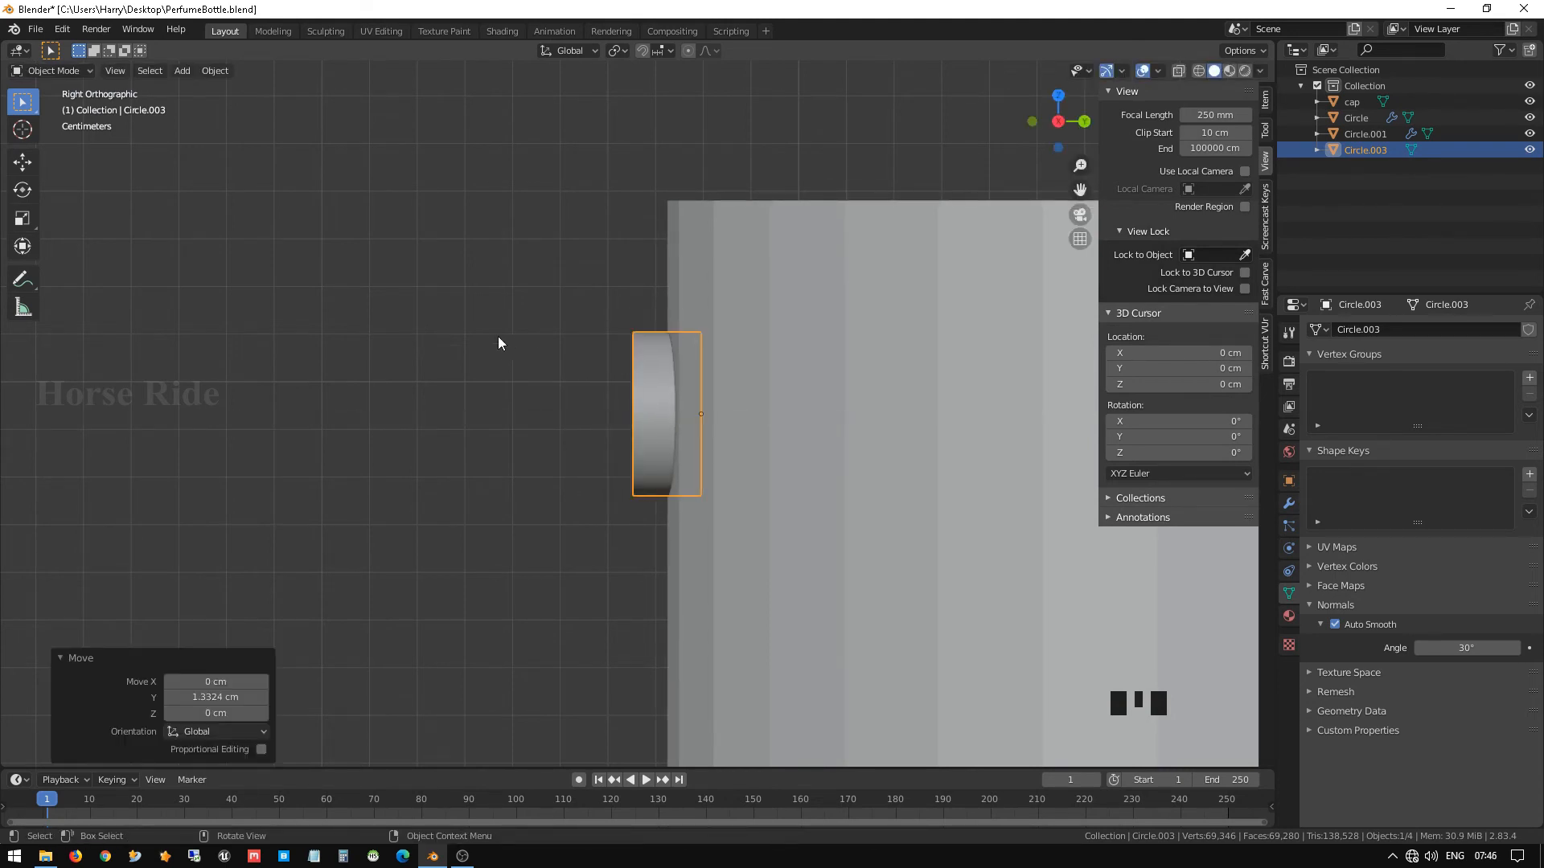
pyautogui.scroll(-2, 547, 354)
pyautogui.moveTo(583, 373); pyautogui.dragTo(879, 400, button='middle')
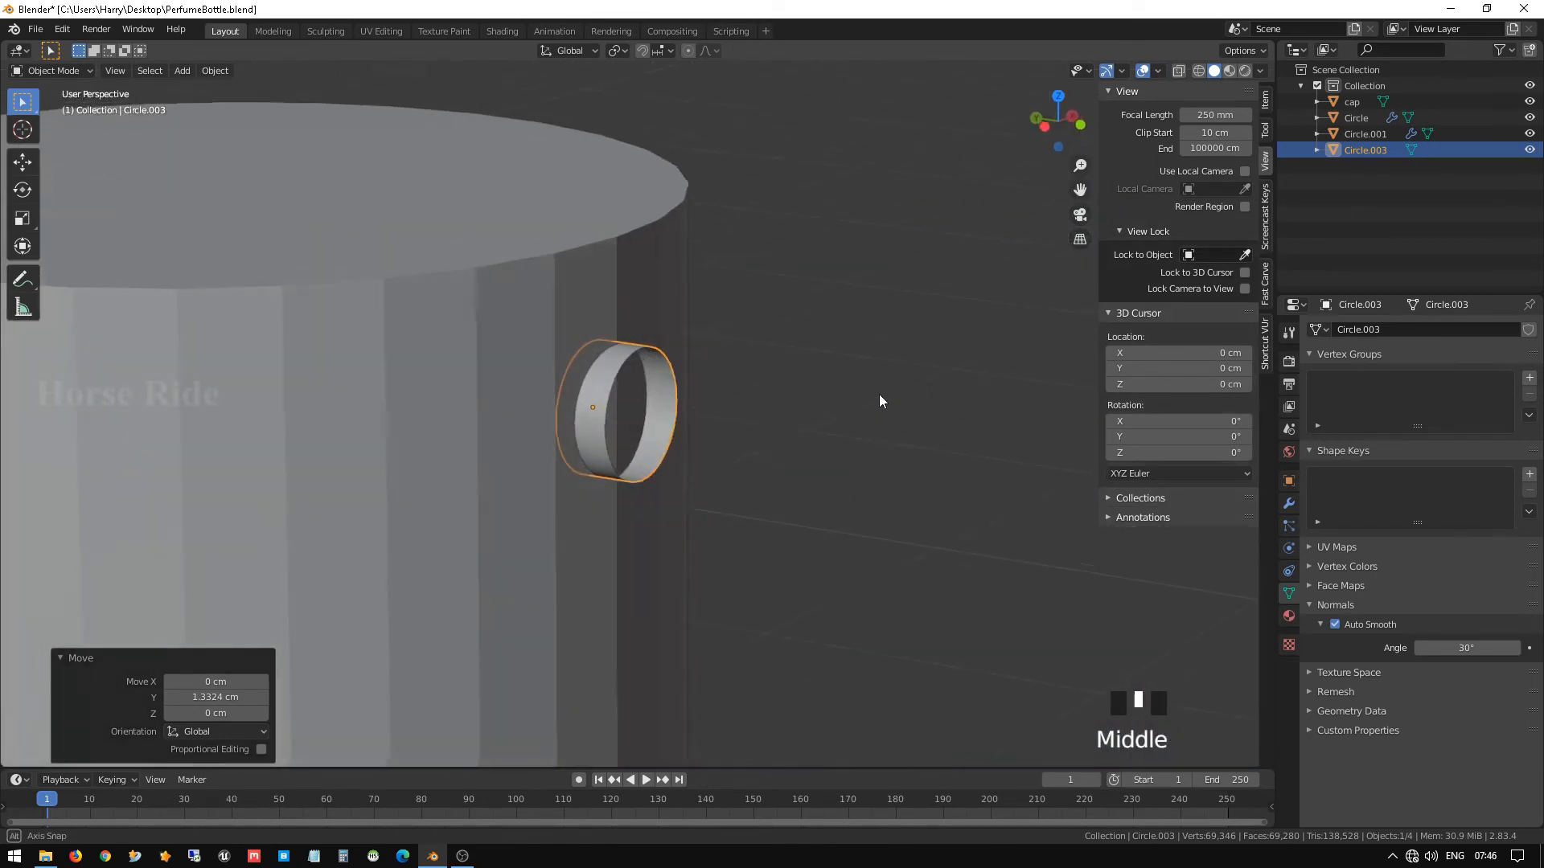
pyautogui.scroll(3, 650, 423)
pyautogui.moveTo(661, 412); pyautogui.dragTo(663, 402, button='middle')
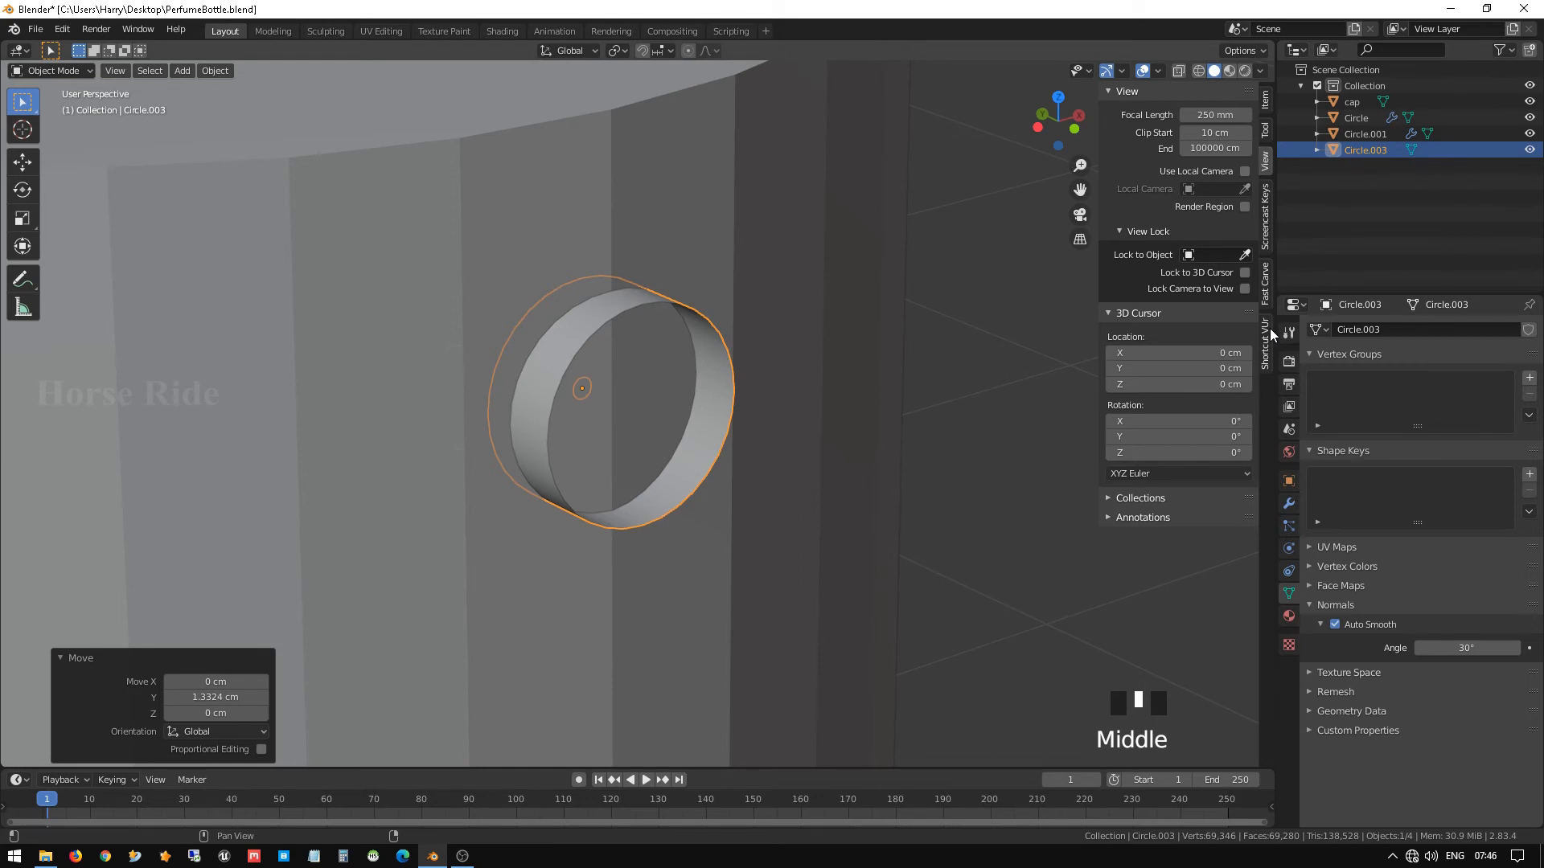
# Show the Fast Carve tools and check the add-on in the preferences by searching for "fast".
pyautogui.click(1266, 283)
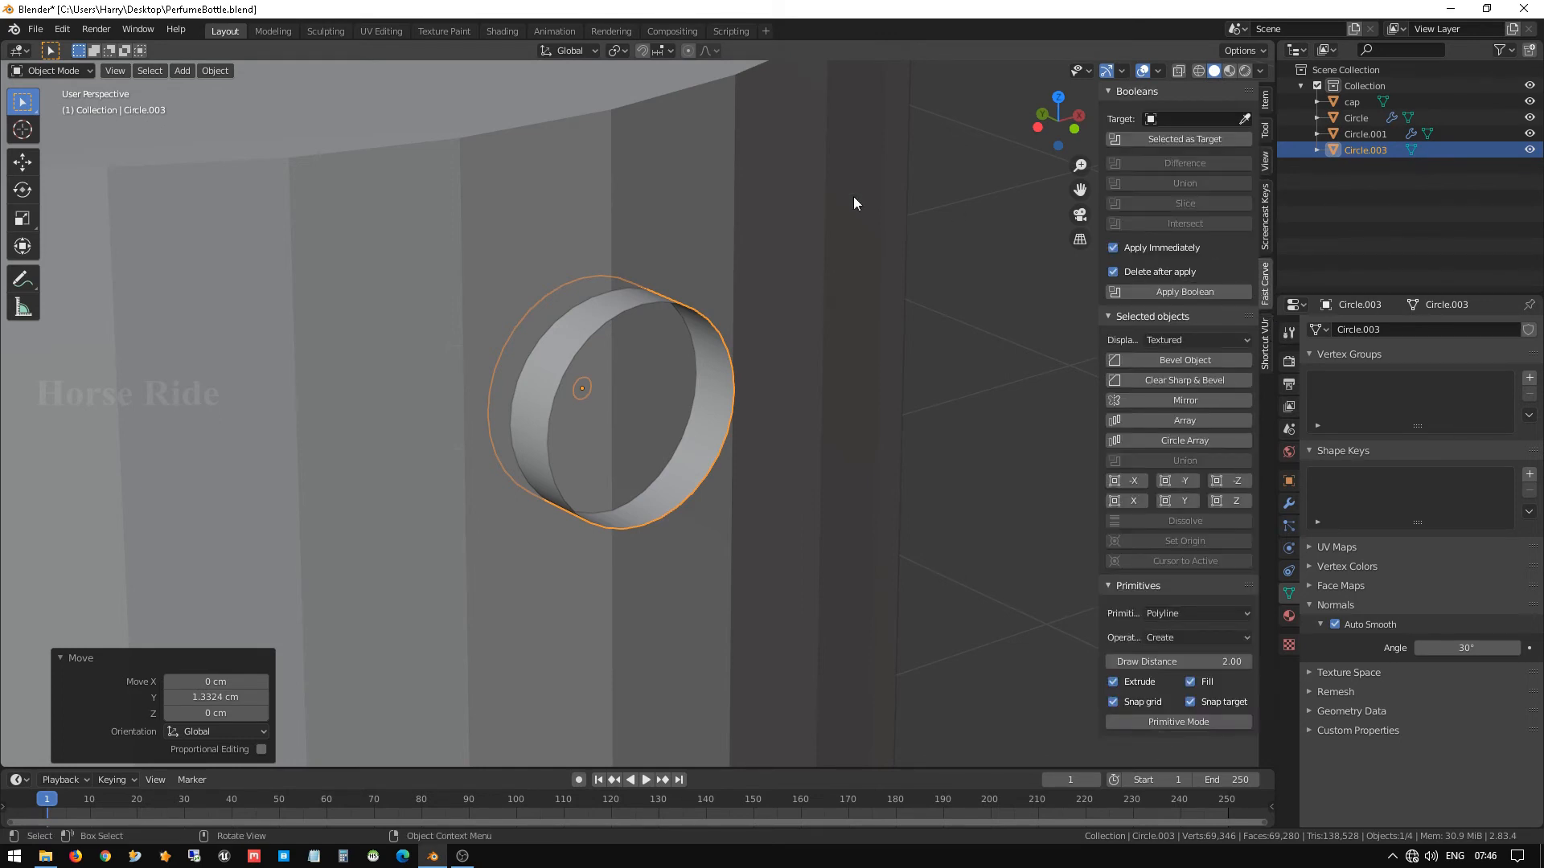
pyautogui.click(62, 29)
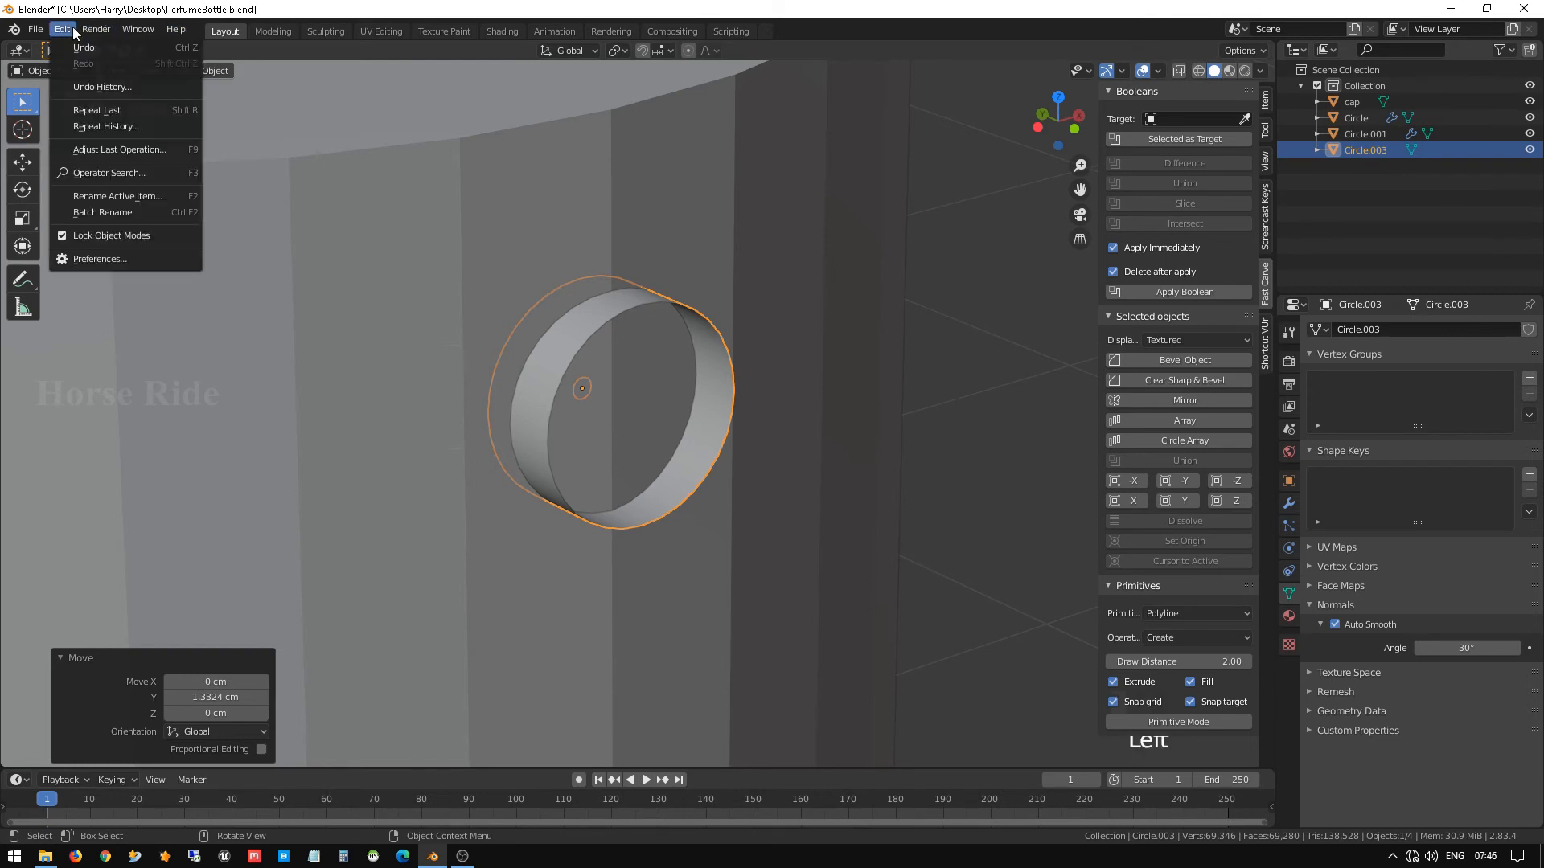
pyautogui.click(99, 263)
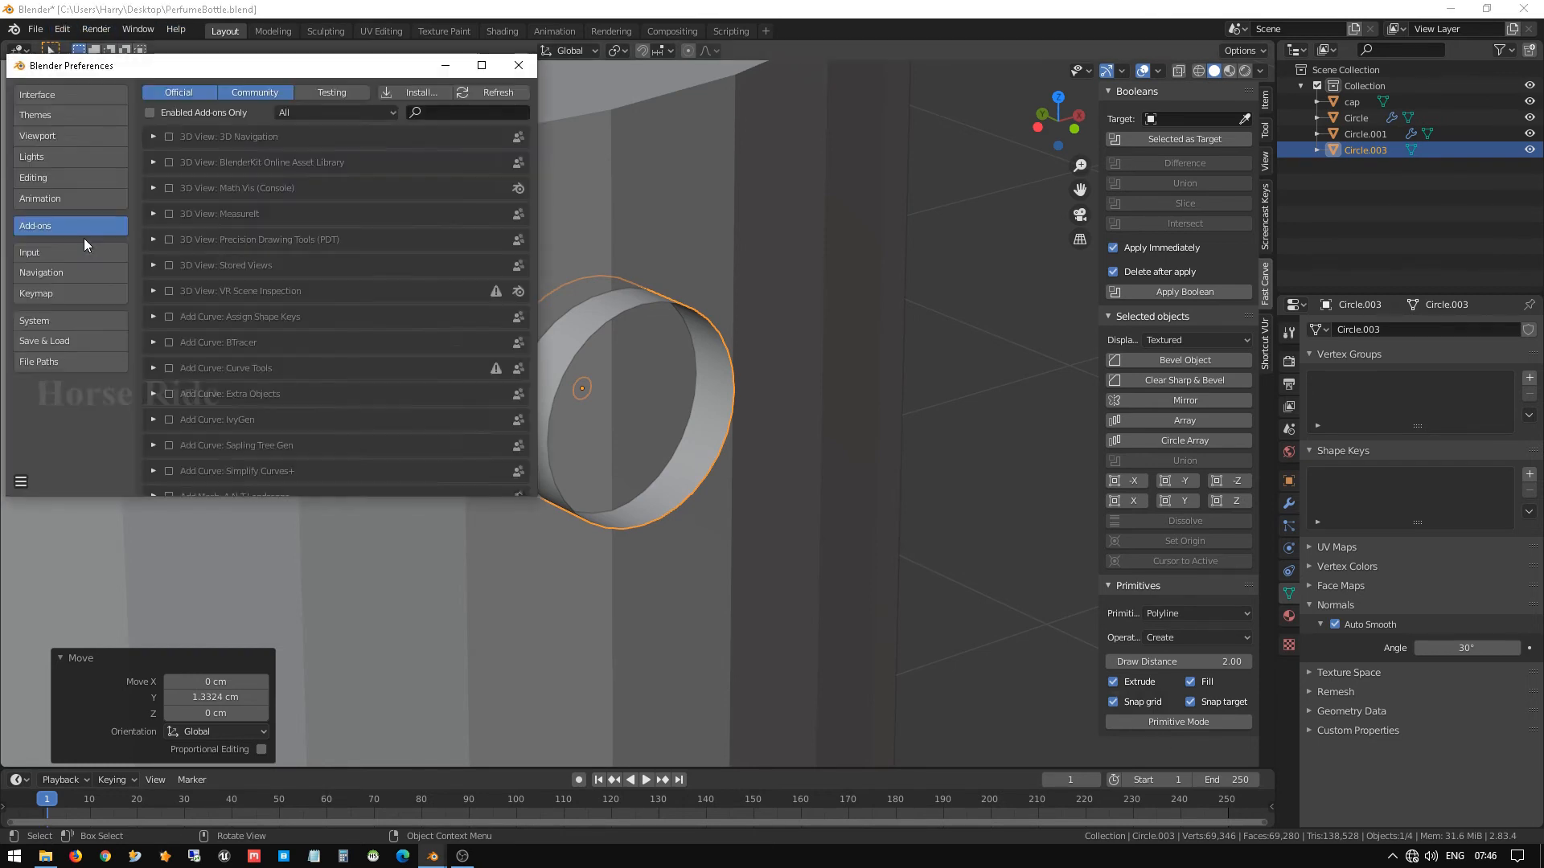
pyautogui.click(433, 90)
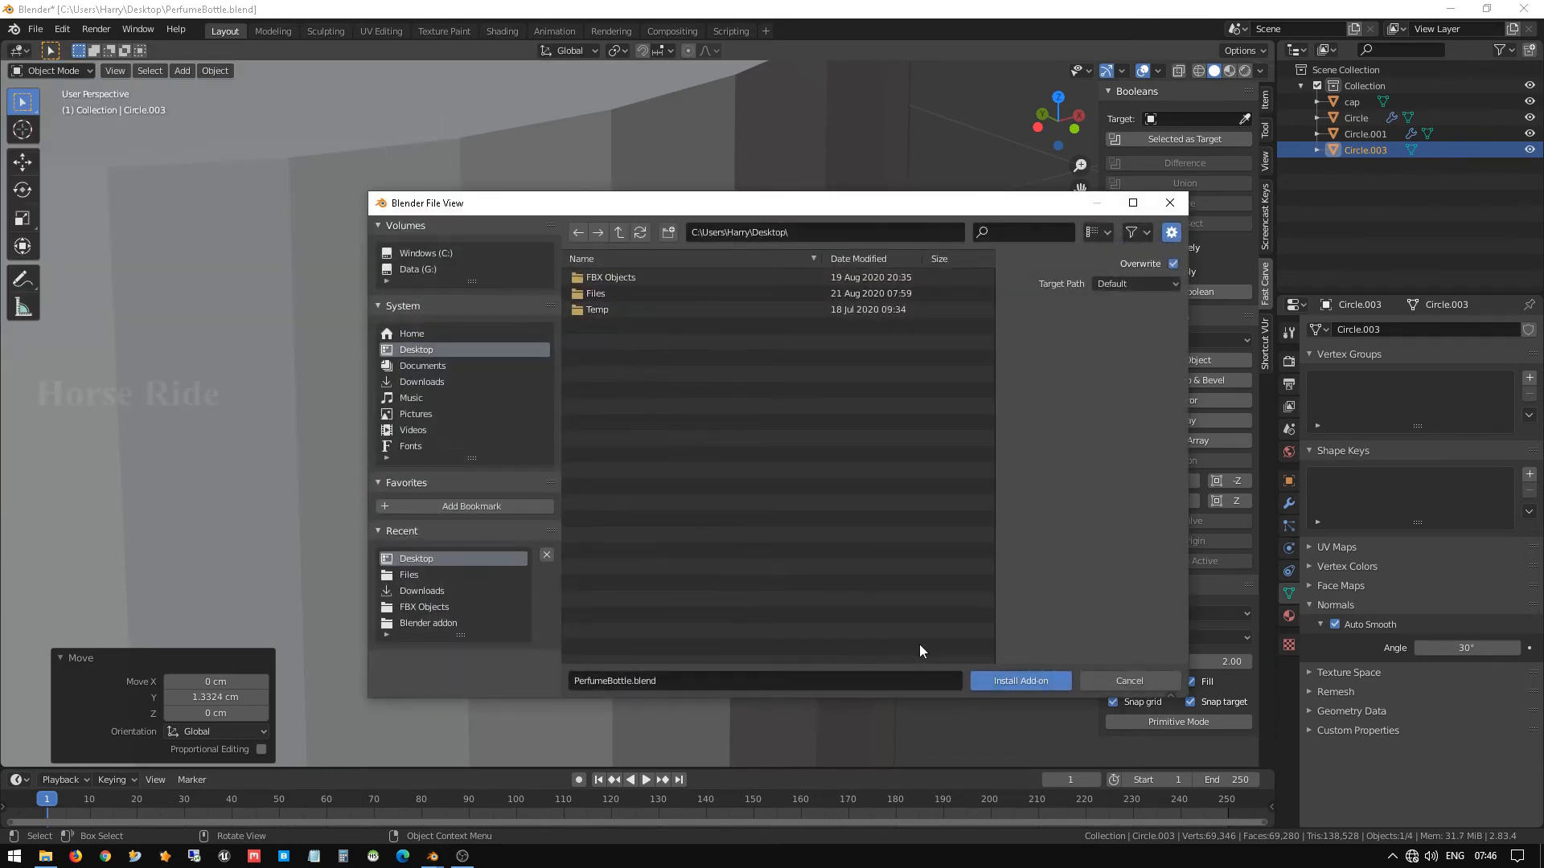
pyautogui.click(1135, 682)
pyautogui.click(435, 112)
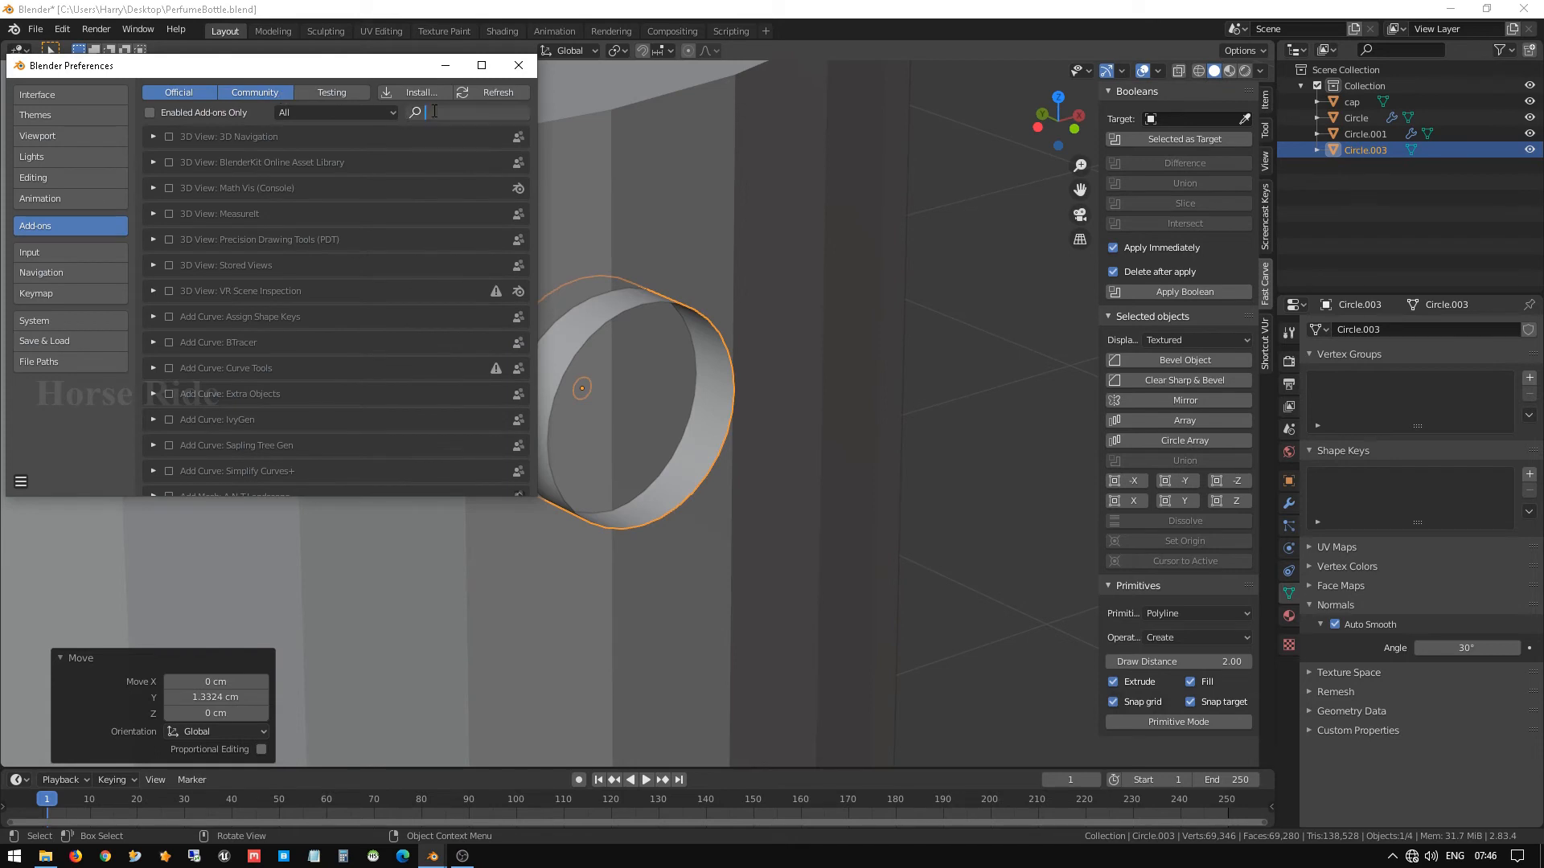
pyautogui.write('fast')
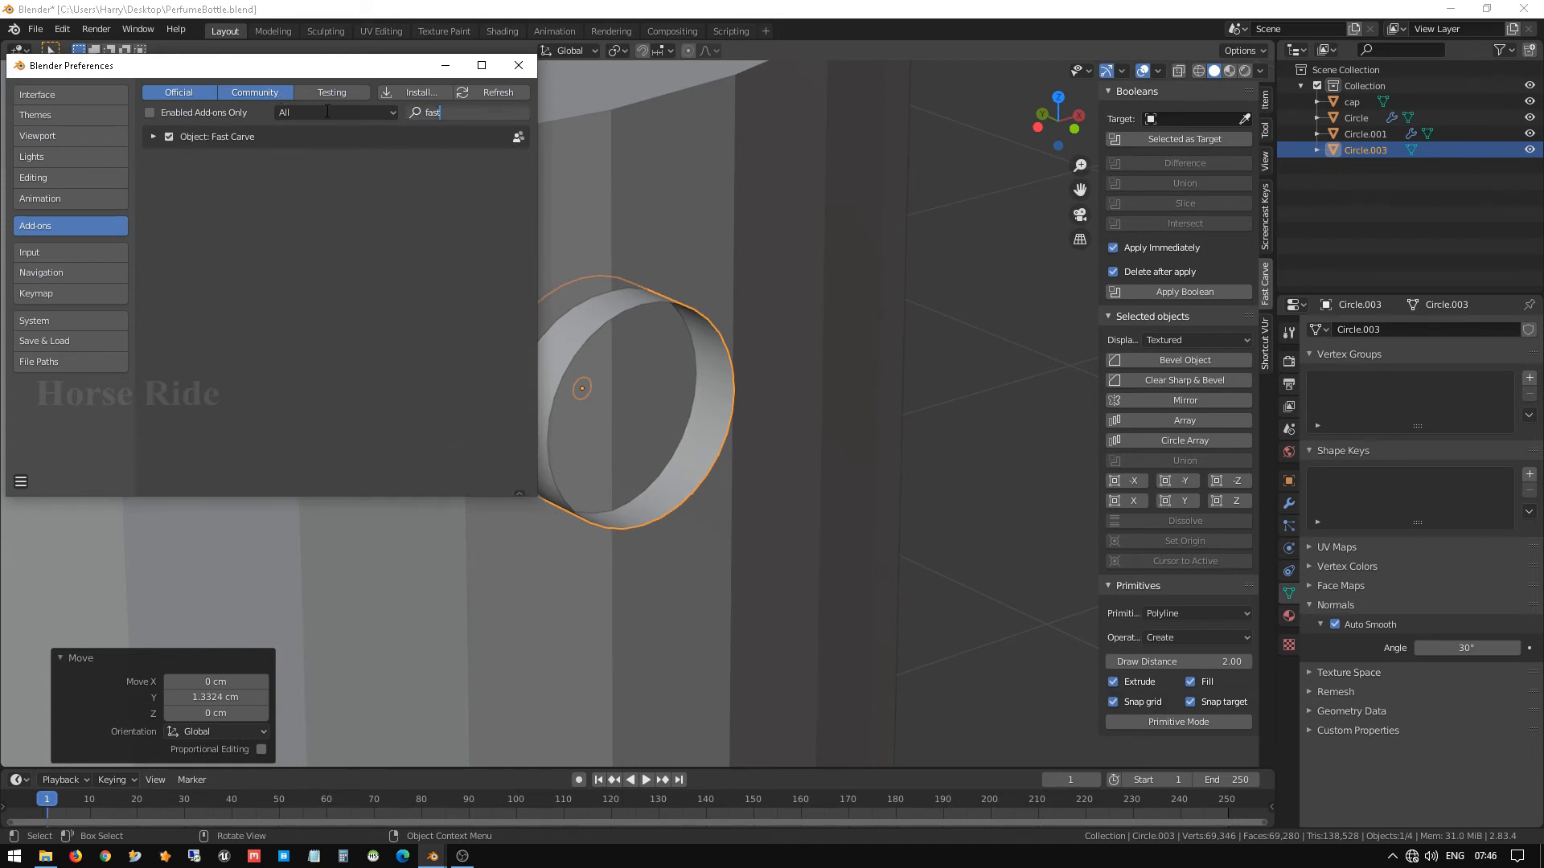
pyautogui.click(519, 66)
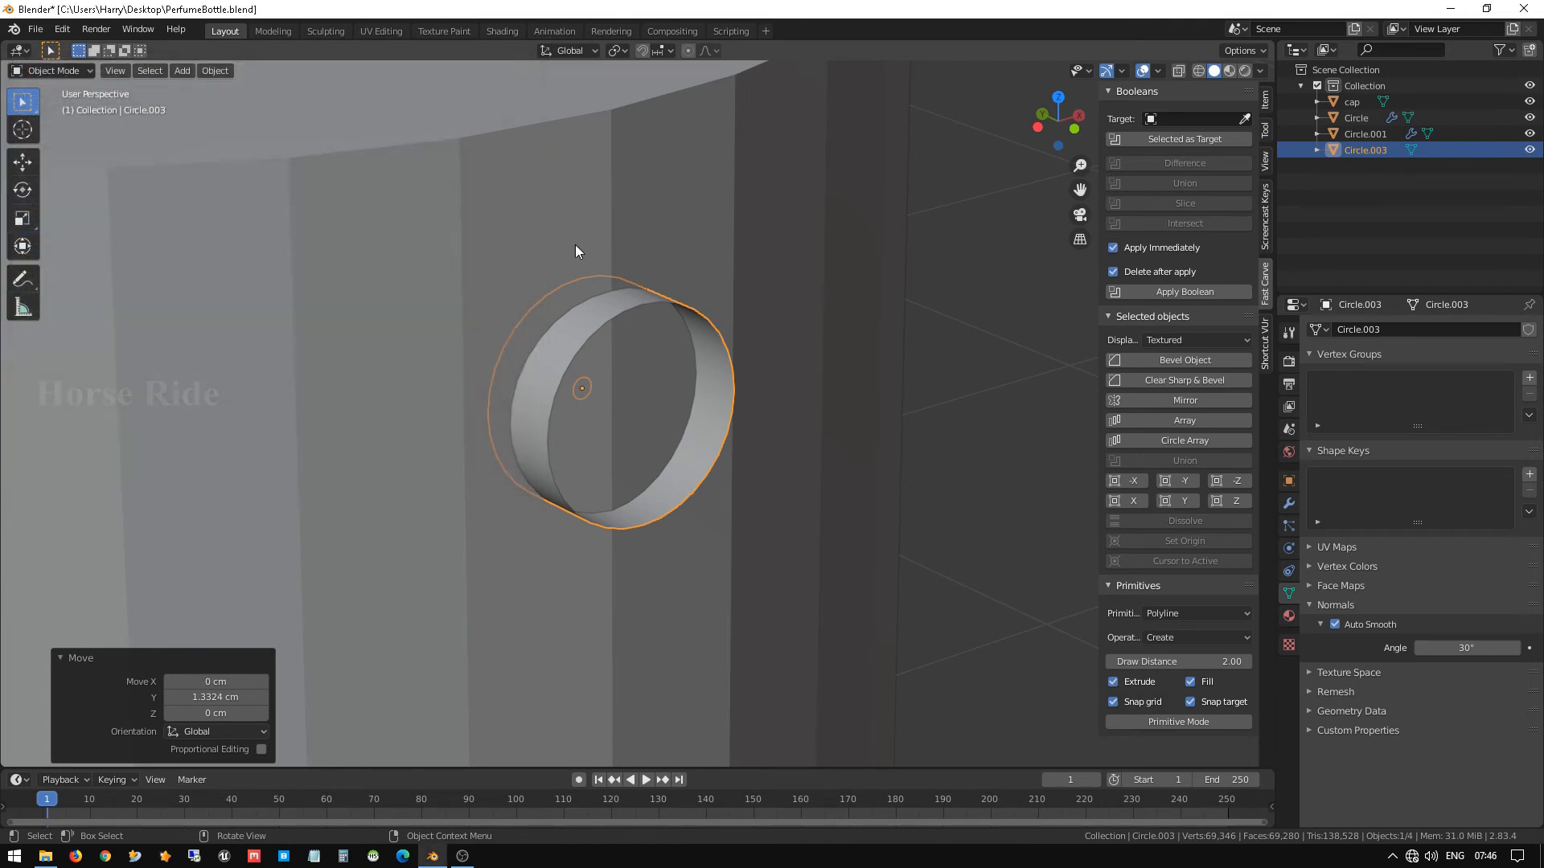
# Set the cap as the Fast Carve Boolean target for the selected nozzle.
pyautogui.click(556, 341)
pyautogui.click(582, 344)
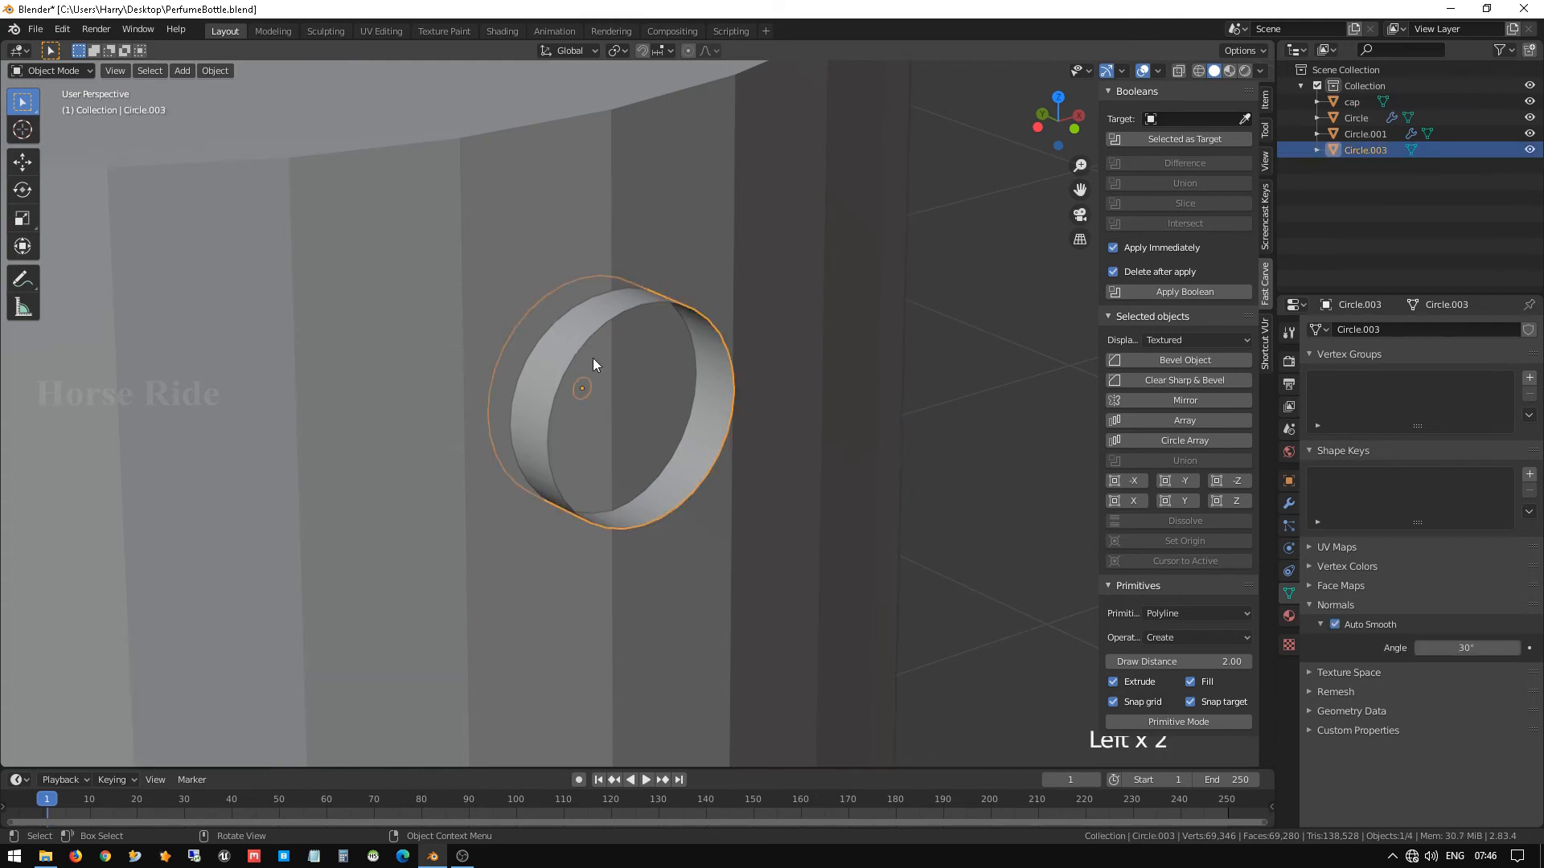
pyautogui.click(1190, 119)
pyautogui.click(1179, 143)
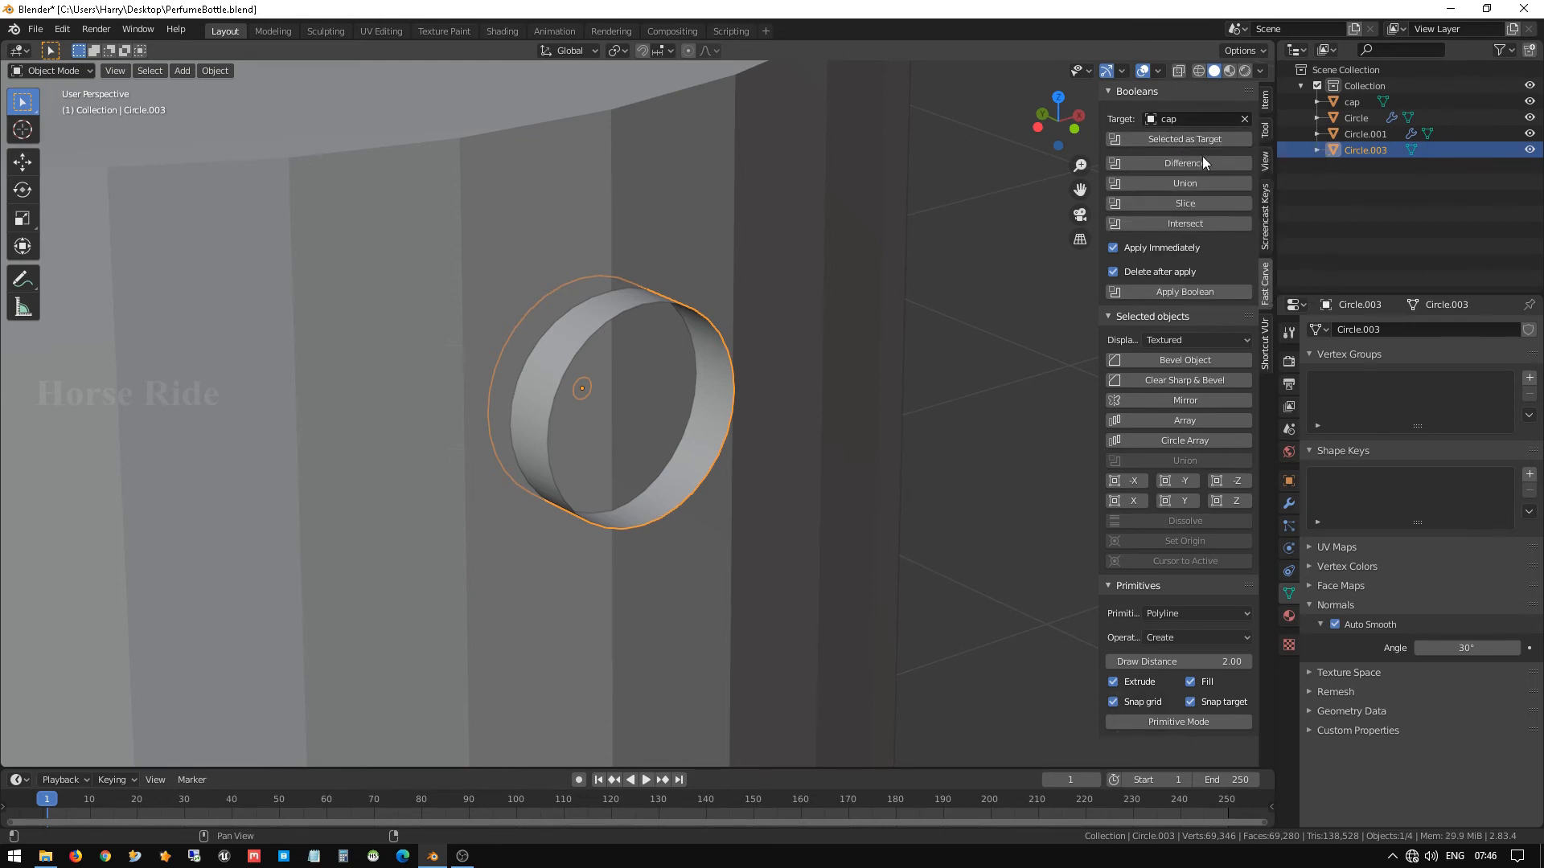
# Try subtracting the nozzle from the cap with a Boolean Difference, examine the recess from several distances, and undo the cut.
pyautogui.click(1183, 164)
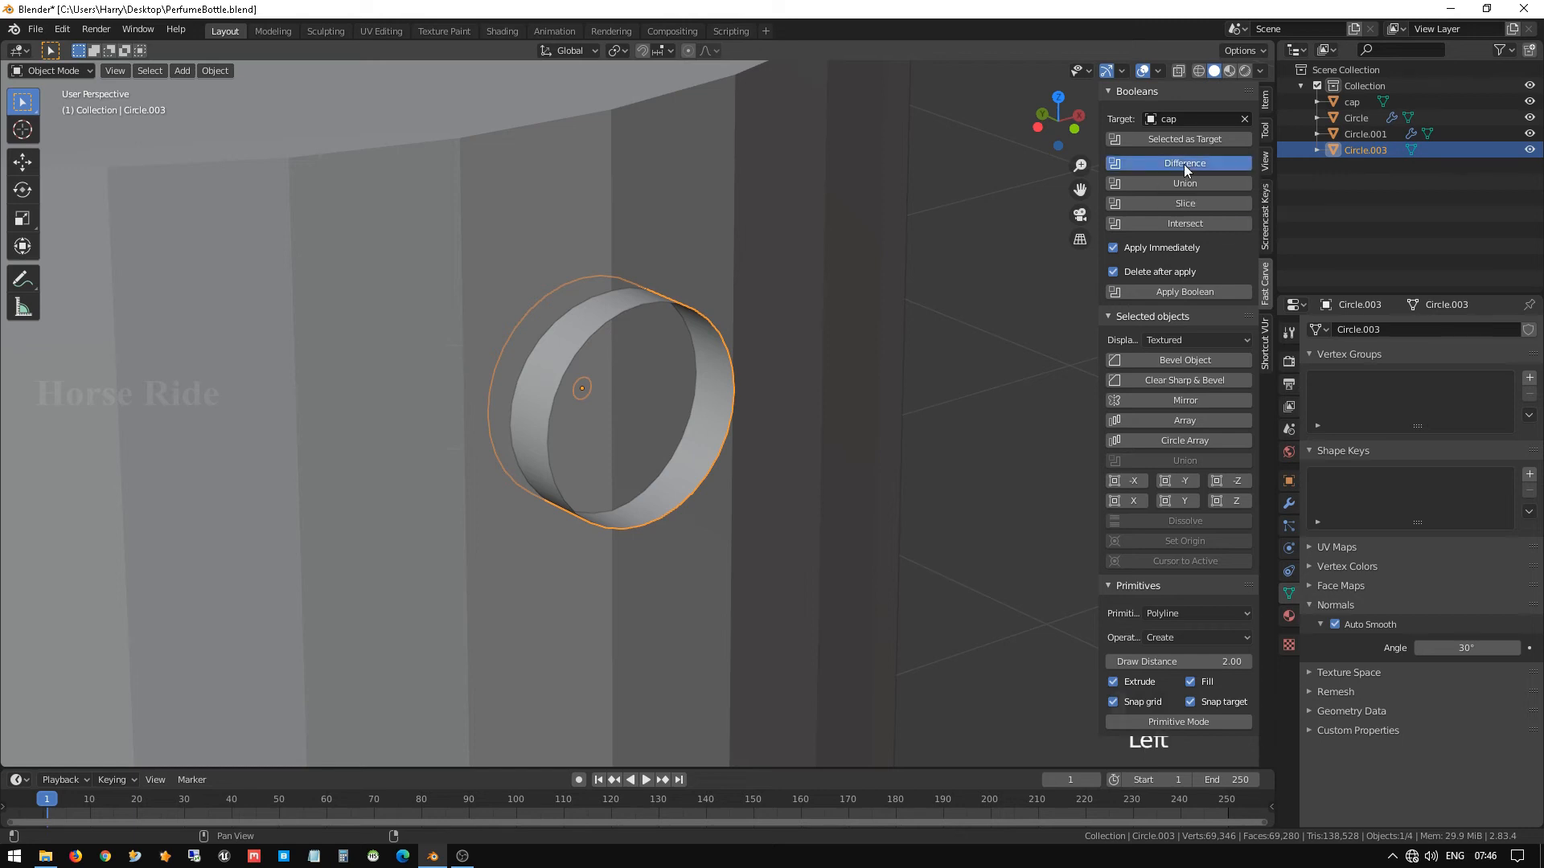
pyautogui.scroll(2, 630, 427)
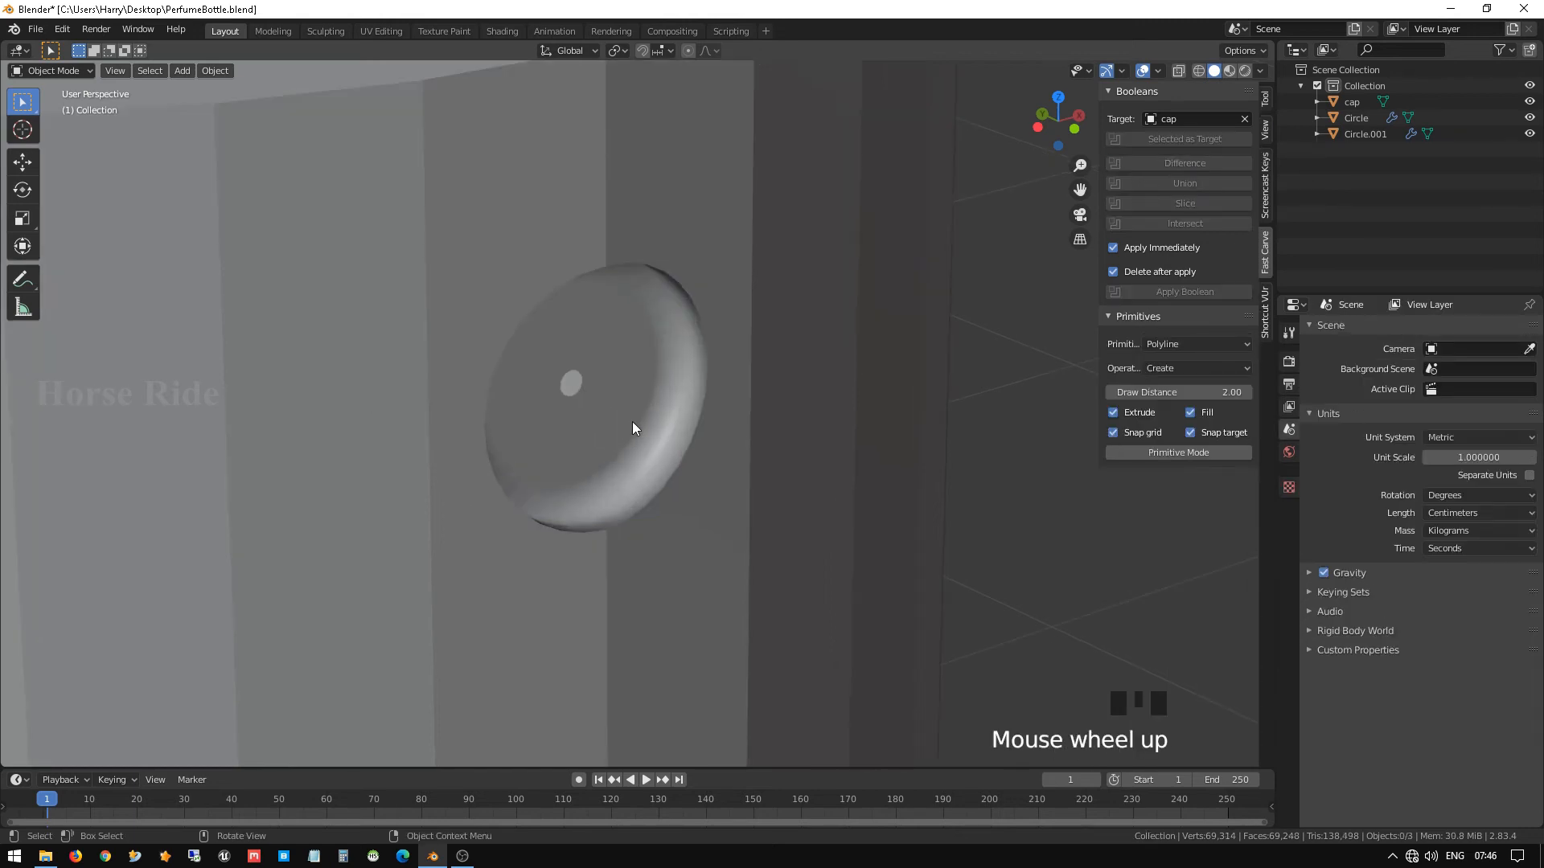
pyautogui.moveTo(630, 427); pyautogui.dragTo(621, 378, button='middle')
pyautogui.scroll(2, 624, 359)
pyautogui.scroll(1, 628, 366)
pyautogui.scroll(-17, 628, 386)
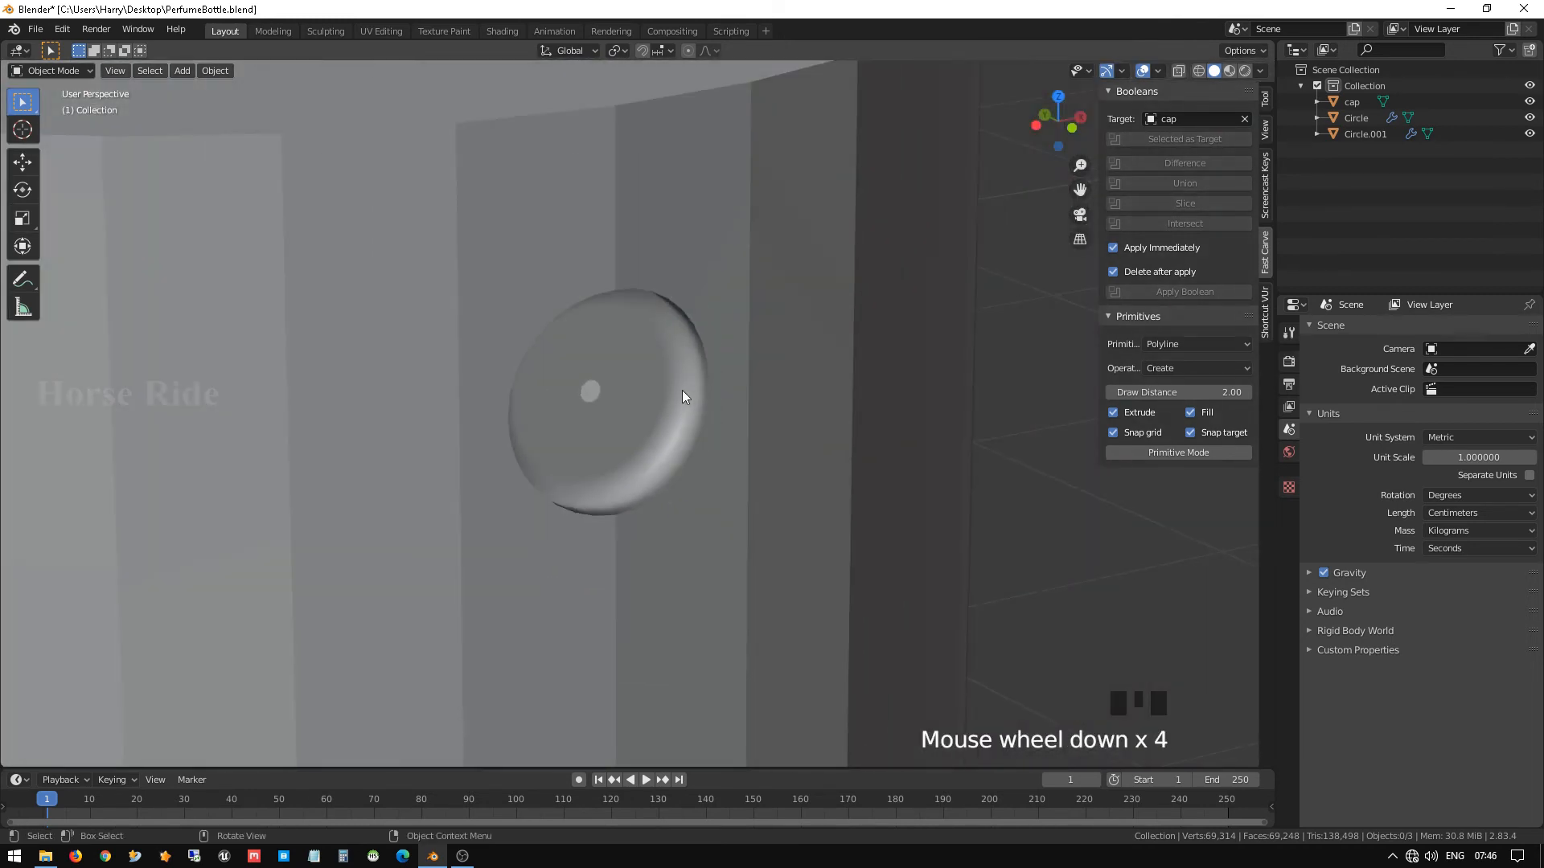
pyautogui.moveTo(648, 480); pyautogui.dragTo(596, 451, button='middle')
pyautogui.scroll(3, 641, 447)
pyautogui.scroll(7, 579, 465)
pyautogui.scroll(-4, 590, 453)
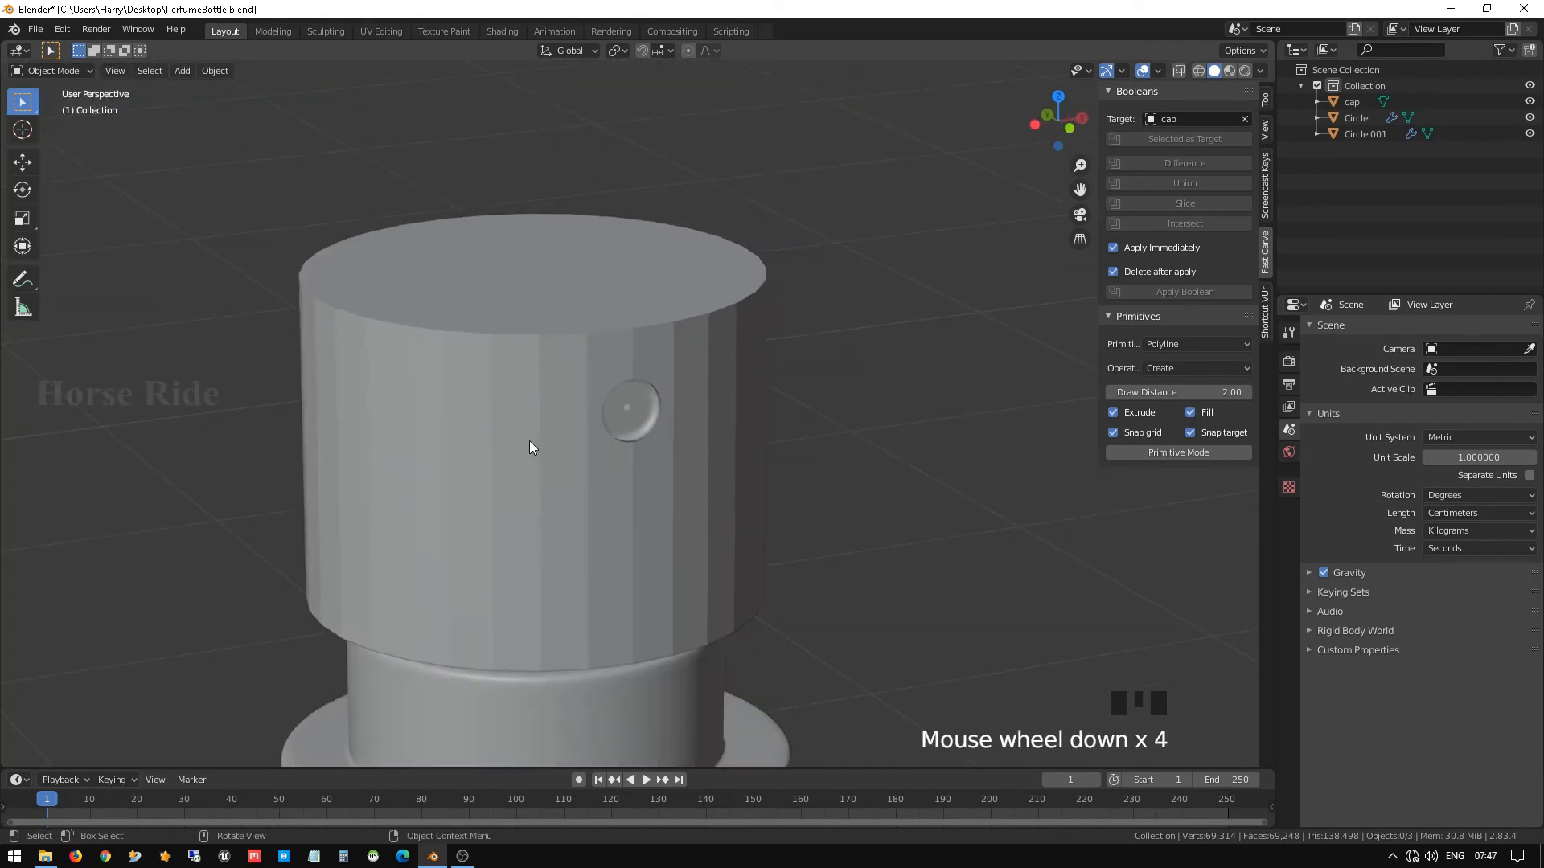
pyautogui.hotkey('ctrl', 'z')
# Apply the scale of the cap, followed by the scale of all objects in the scene.
pyautogui.click(533, 475)
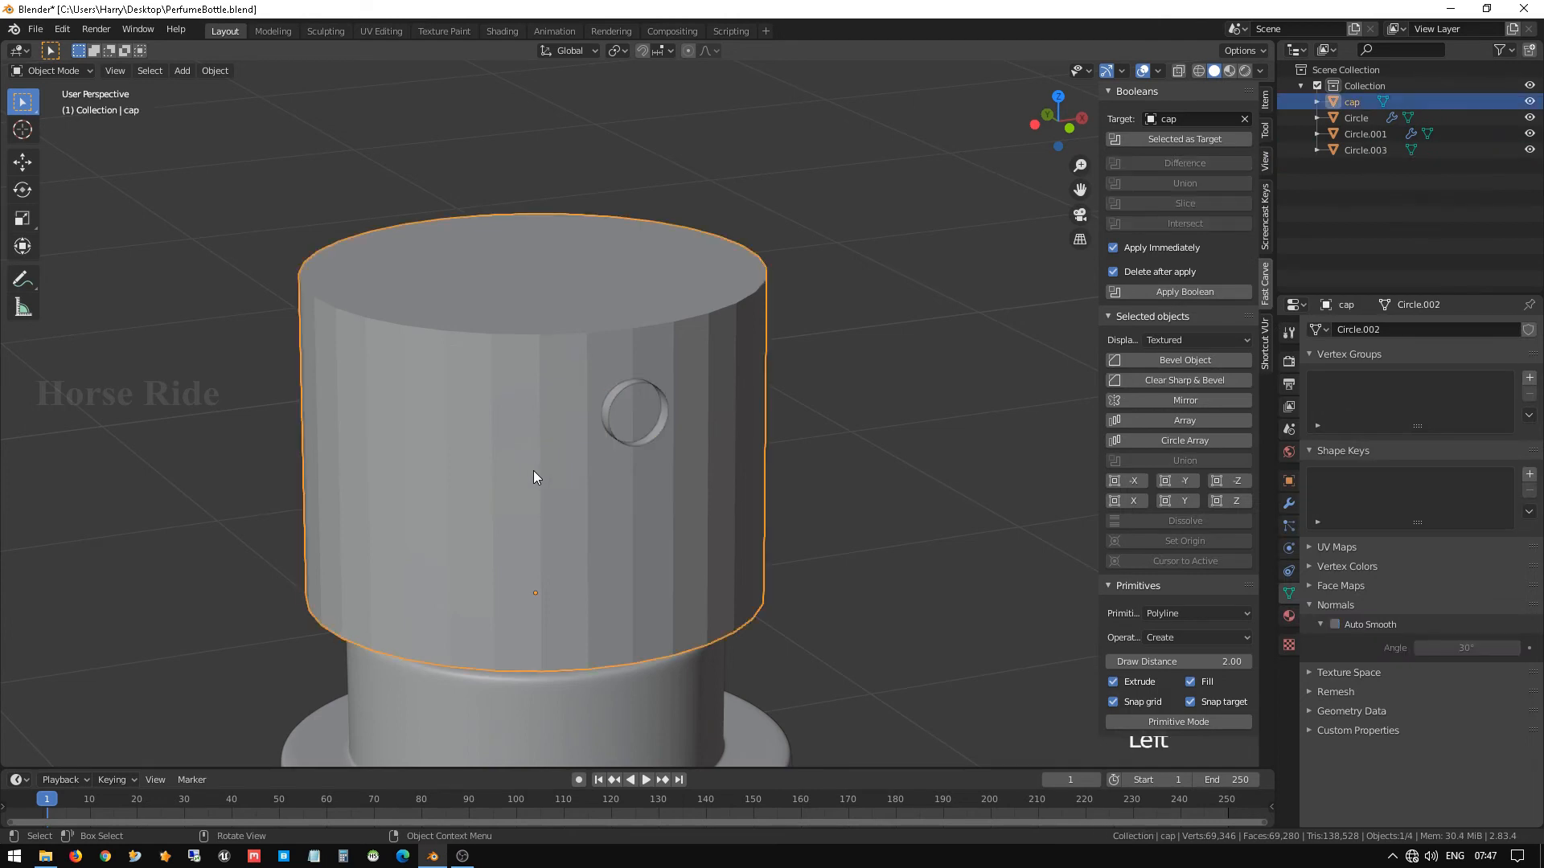
pyautogui.scroll(-1, 534, 477)
pyautogui.hotkey('ctrl', 'a')
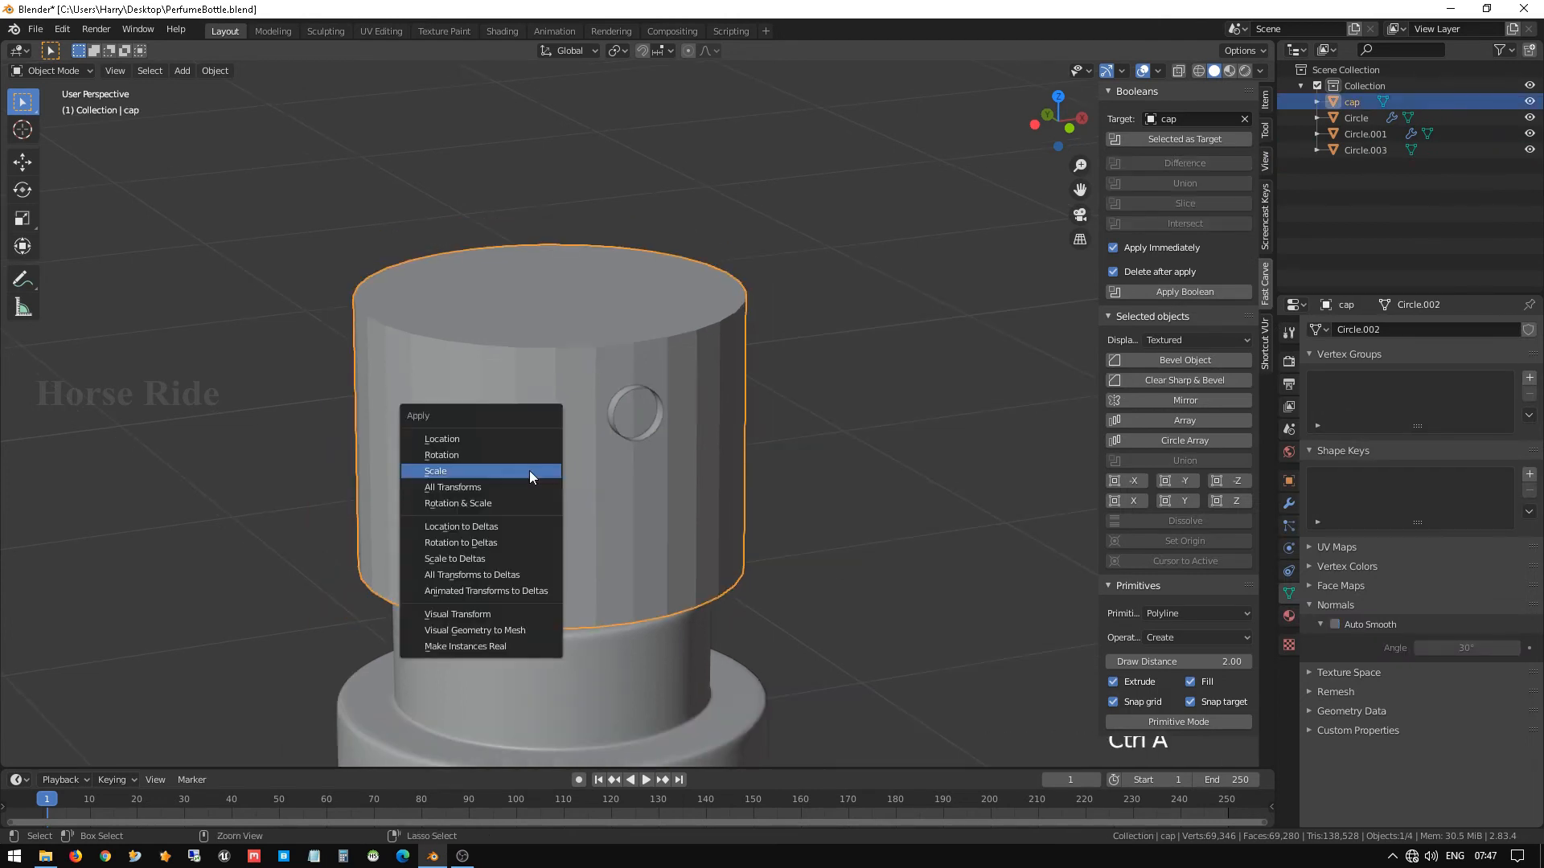
pyautogui.click(520, 466)
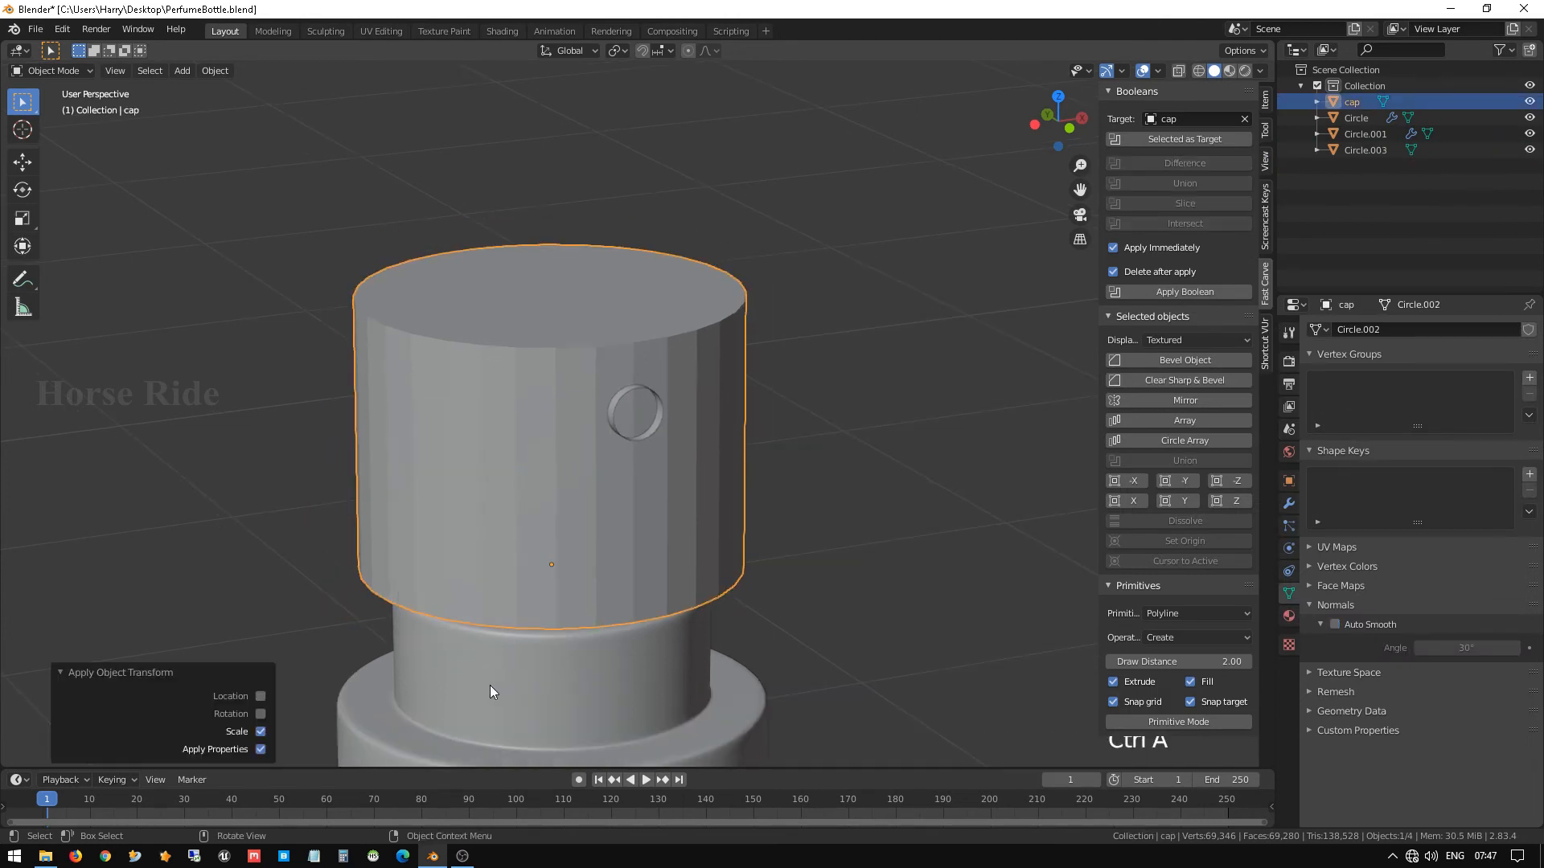
pyautogui.press('a')
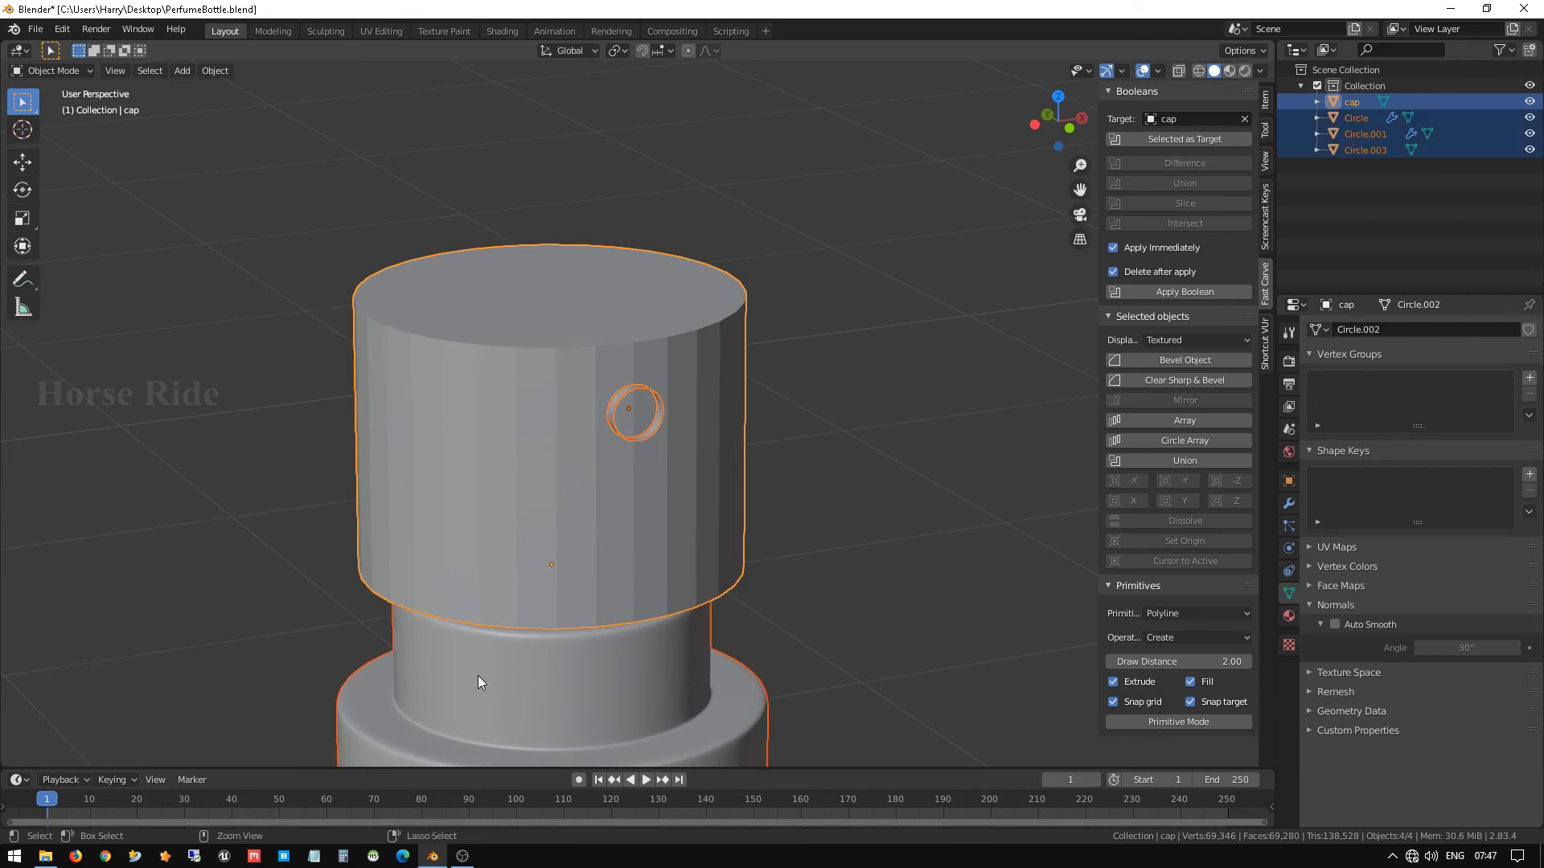
pyautogui.hotkey('ctrl', 'a')
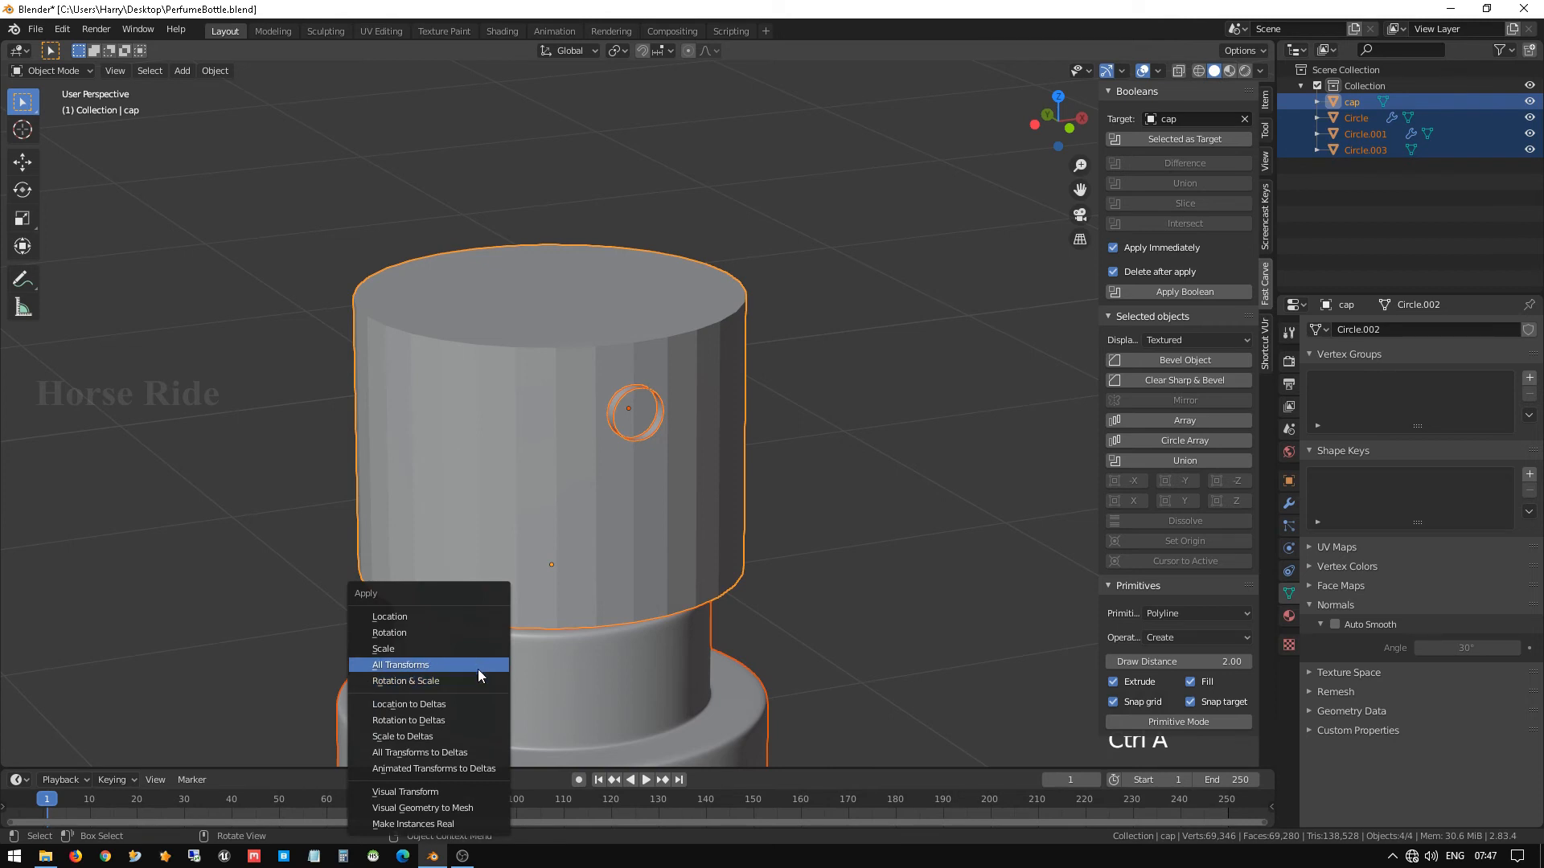
pyautogui.click(481, 649)
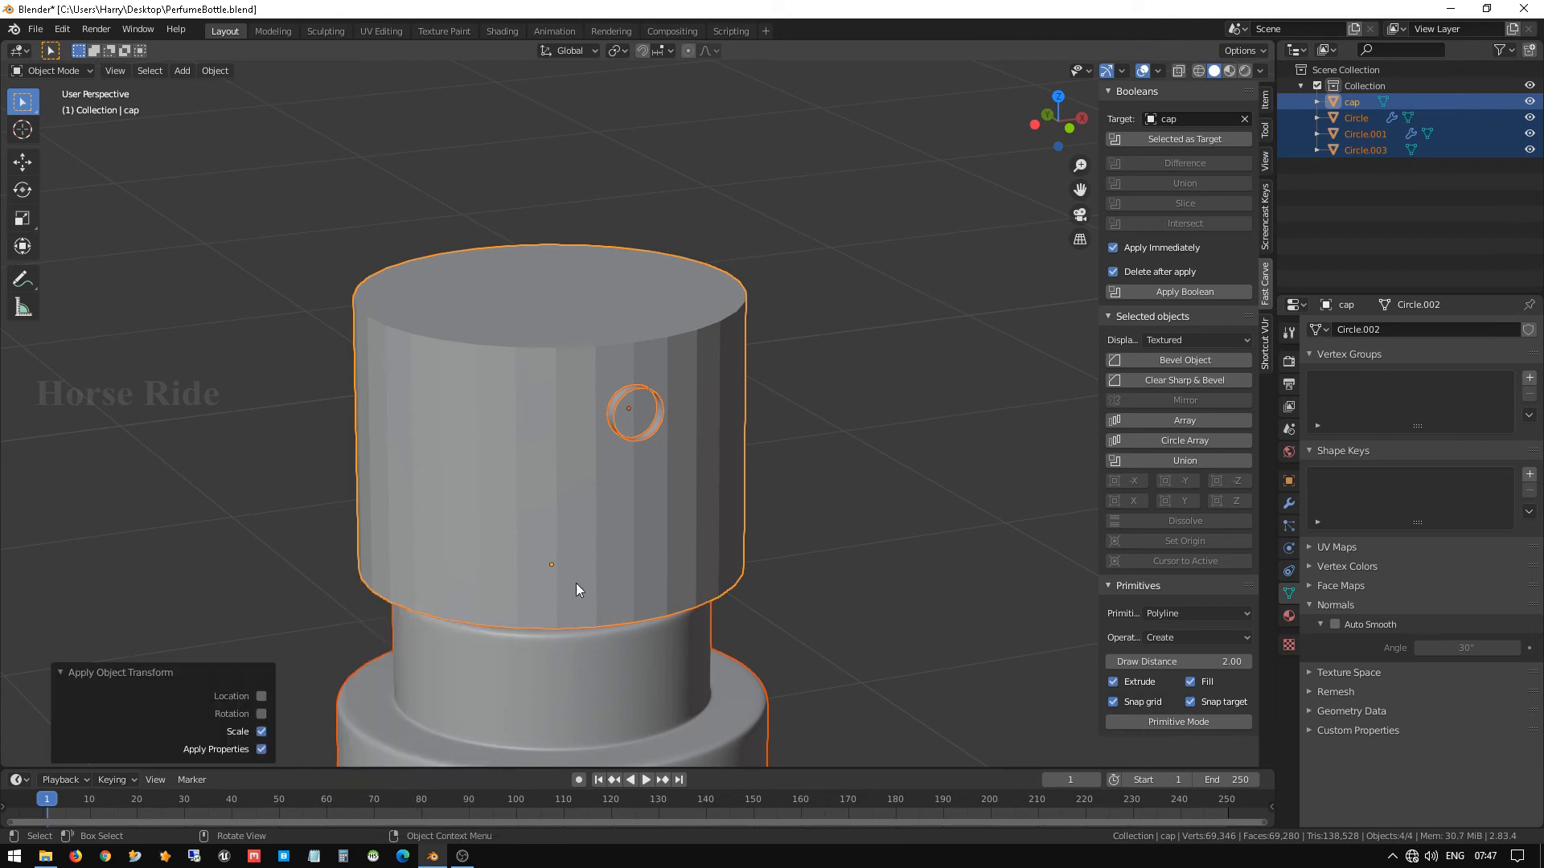
# Select only the nozzle and subtract it from the cap with a Boolean Difference.
pyautogui.scroll(3, 667, 454)
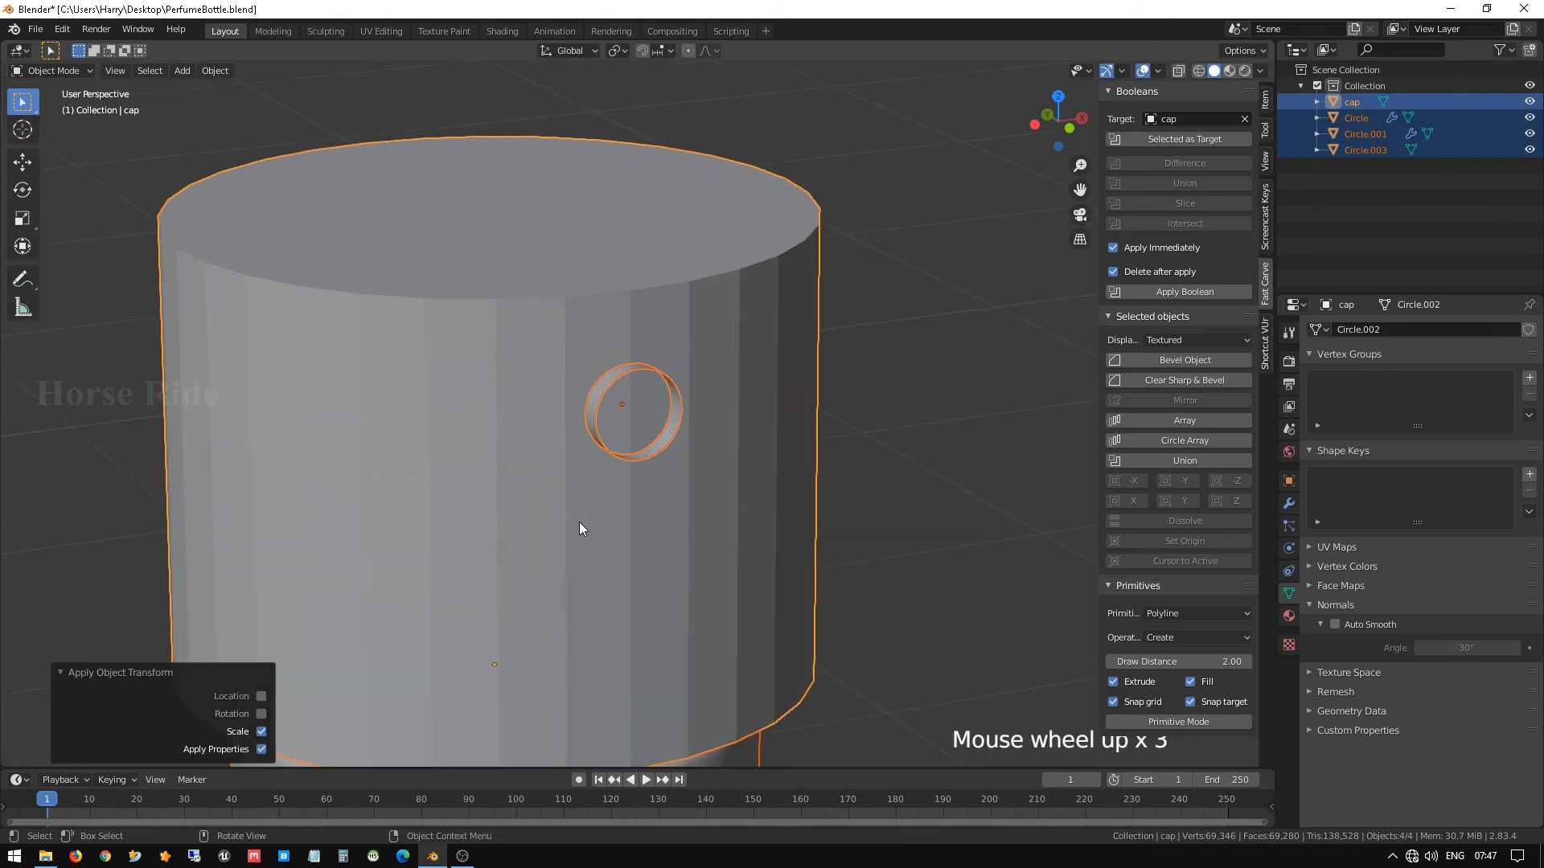
pyautogui.click(595, 495)
pyautogui.click(640, 410)
pyautogui.scroll(2, 632, 406)
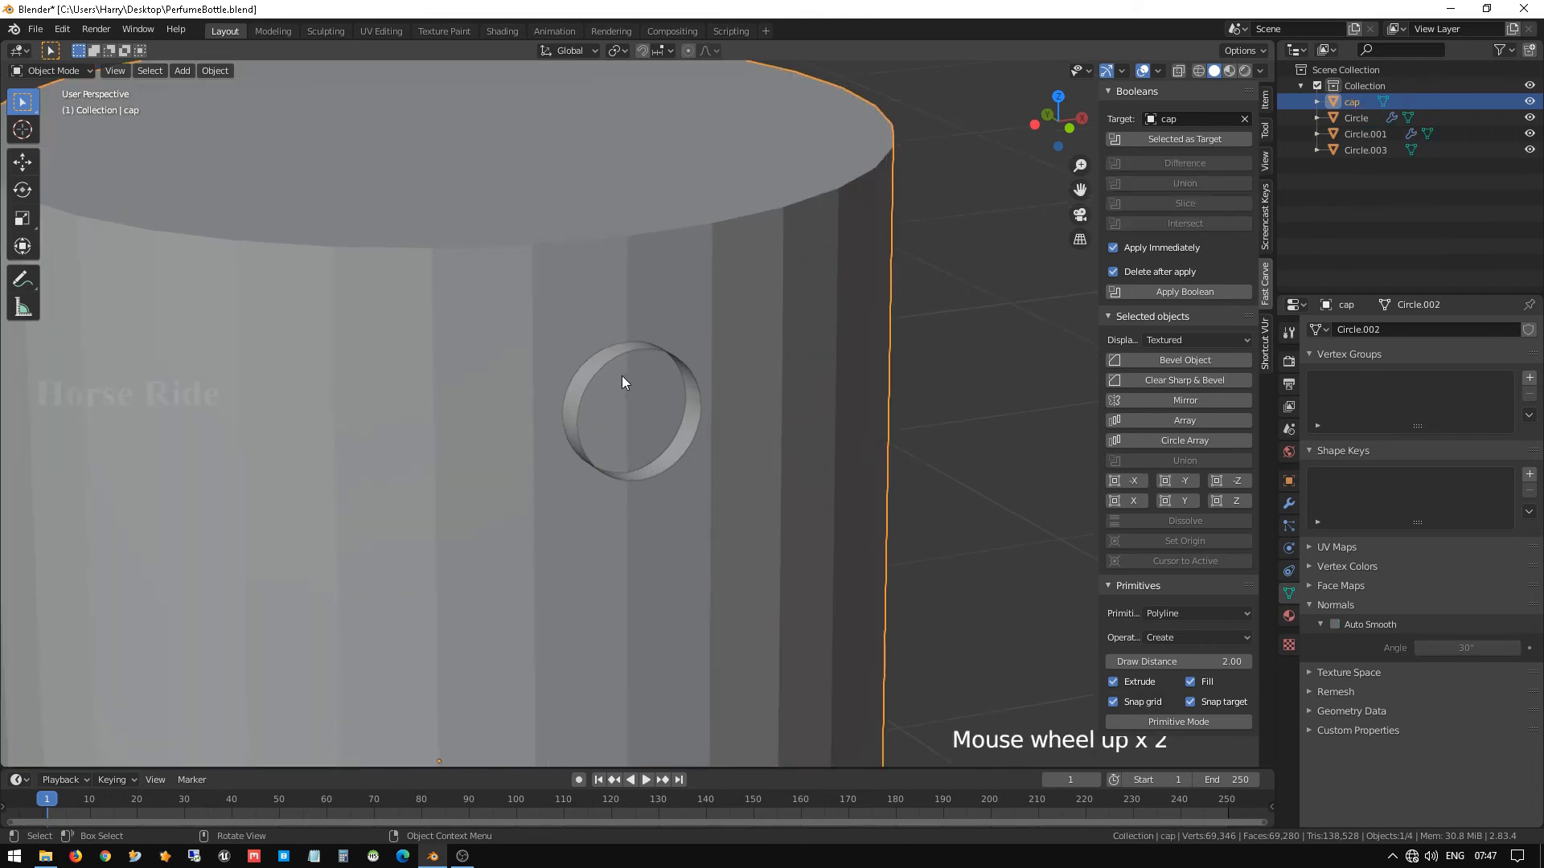
pyautogui.click(616, 350)
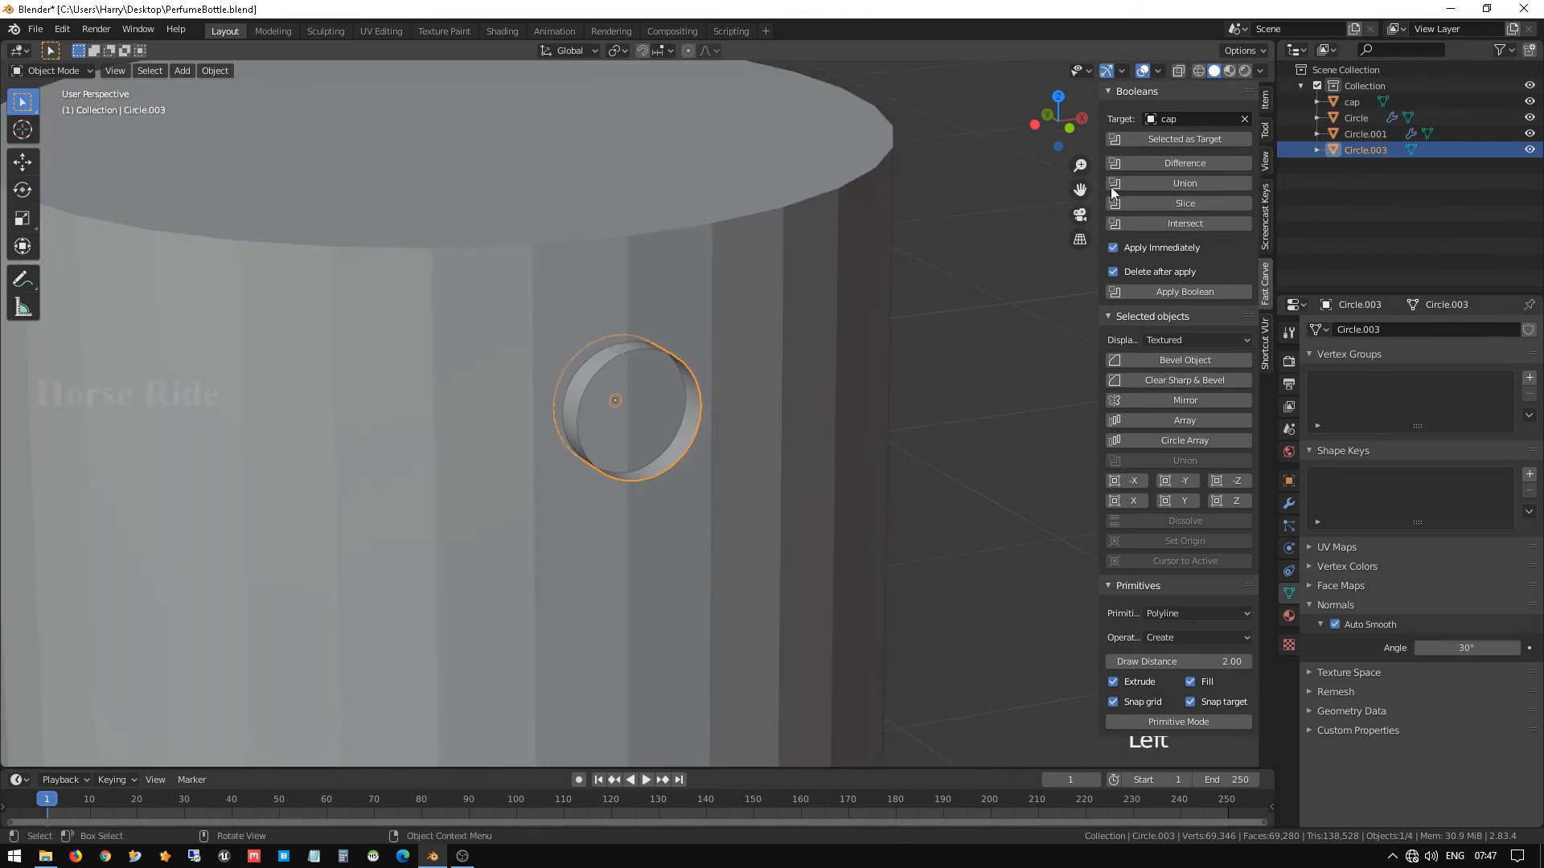
pyautogui.click(1179, 164)
# Examine the round recess and its rim shading on the cap from several angles and distances.
pyautogui.scroll(4, 648, 522)
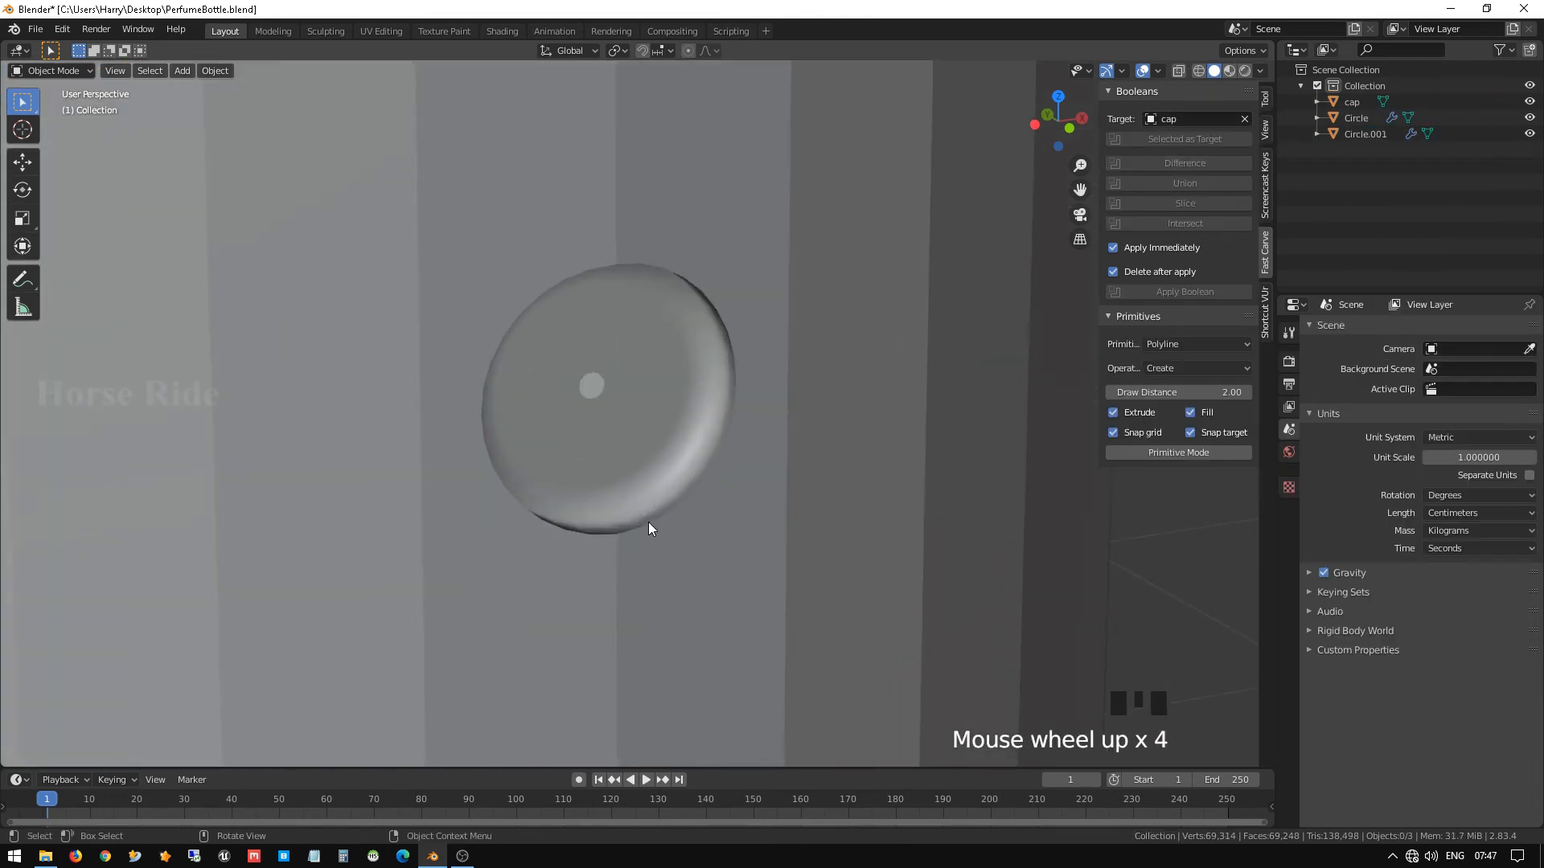
pyautogui.moveTo(649, 523); pyautogui.dragTo(736, 452, button='middle')
pyautogui.scroll(-10, 741, 471)
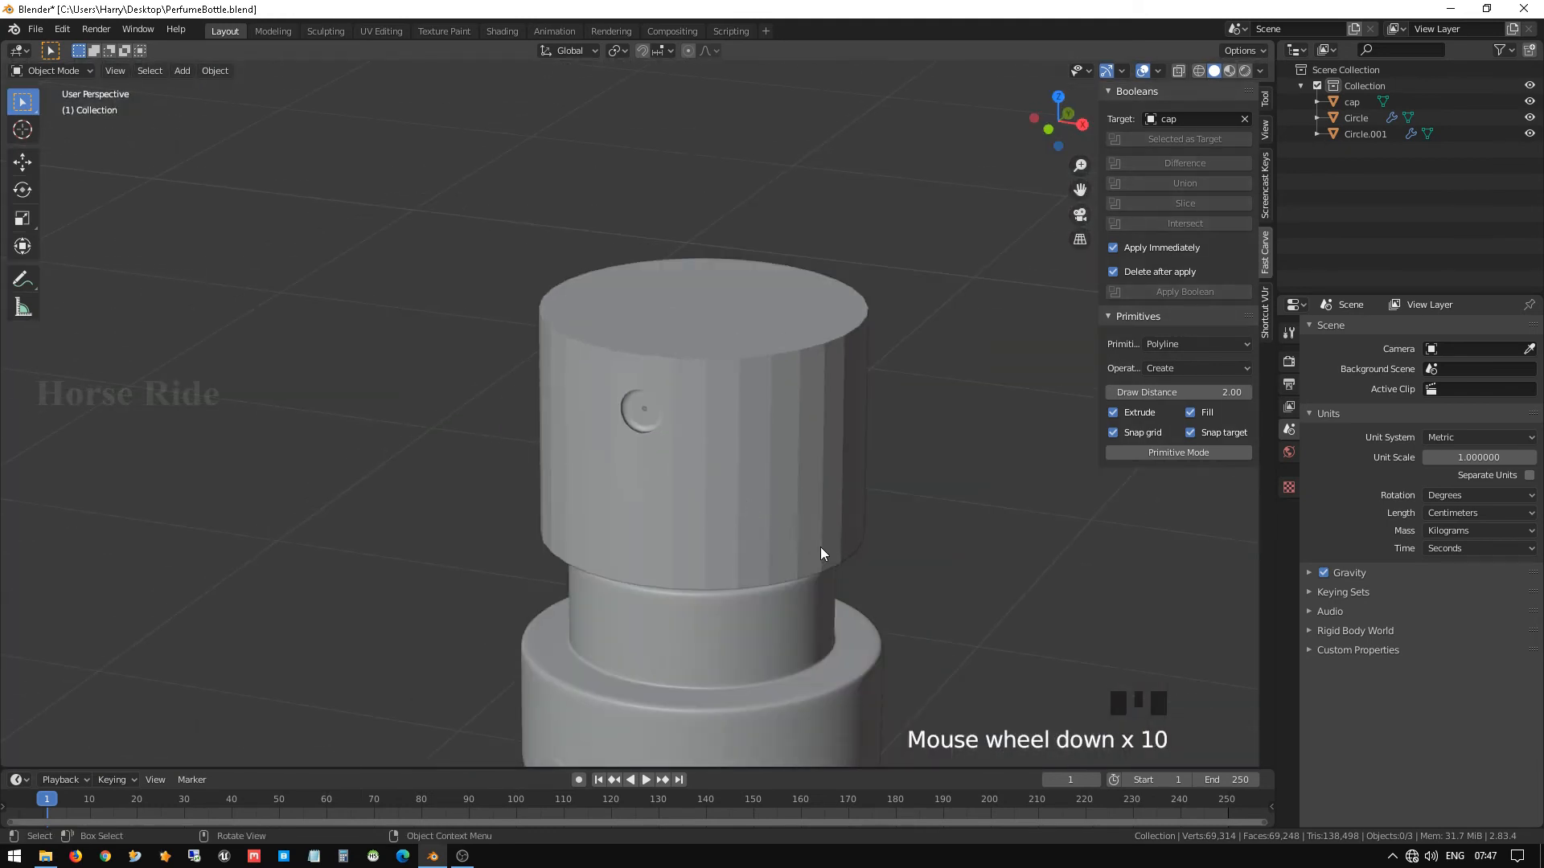
pyautogui.moveTo(820, 546); pyautogui.dragTo(677, 553, button='middle')
pyautogui.scroll(-7, 788, 543)
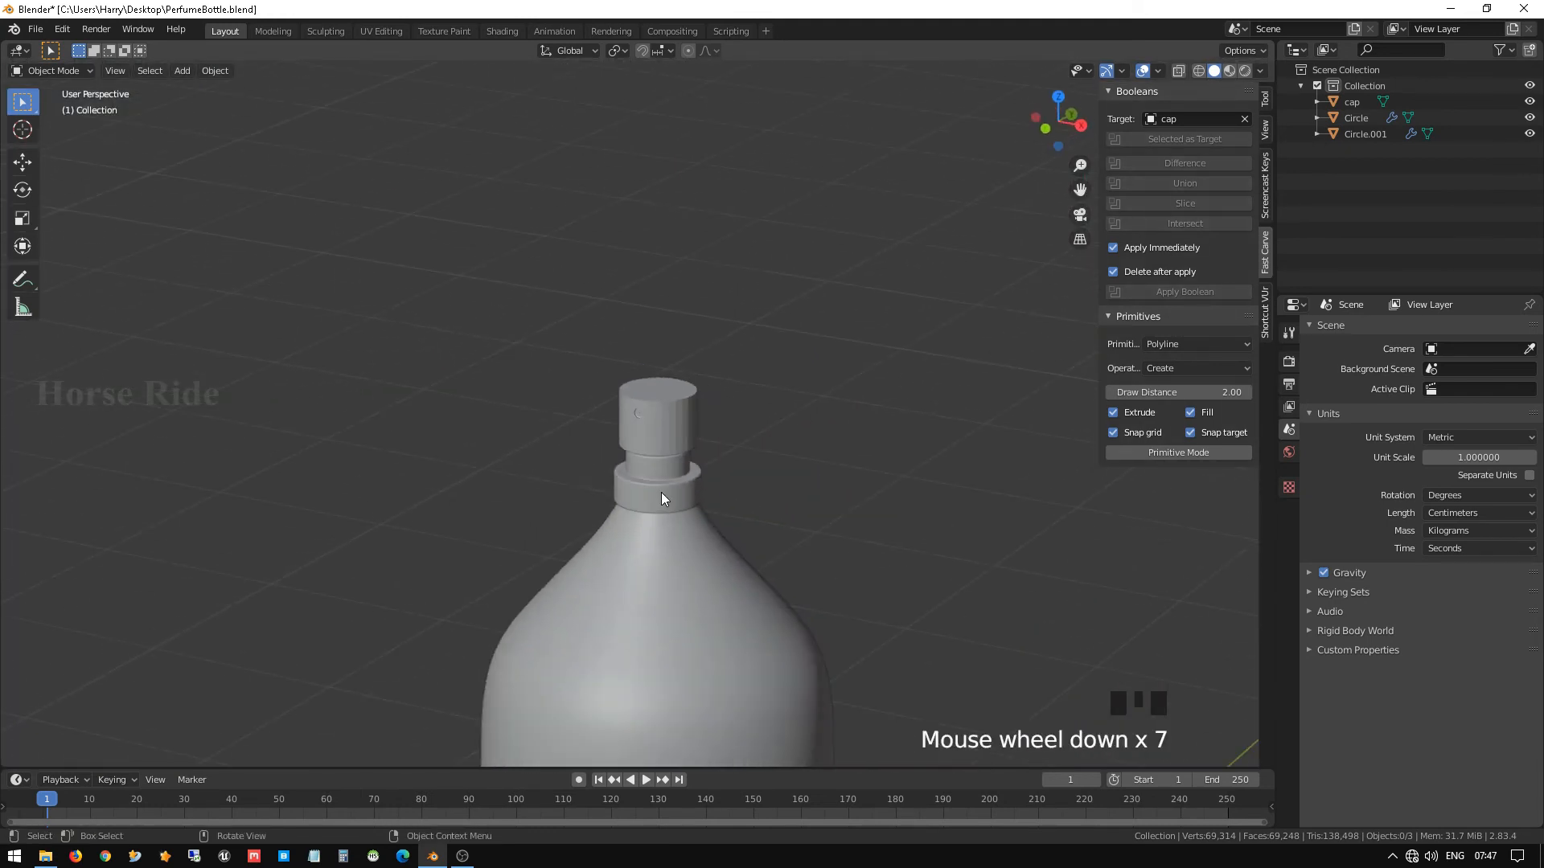
pyautogui.moveTo(662, 493); pyautogui.dragTo(827, 490, button='middle')
pyautogui.scroll(11, 716, 468)
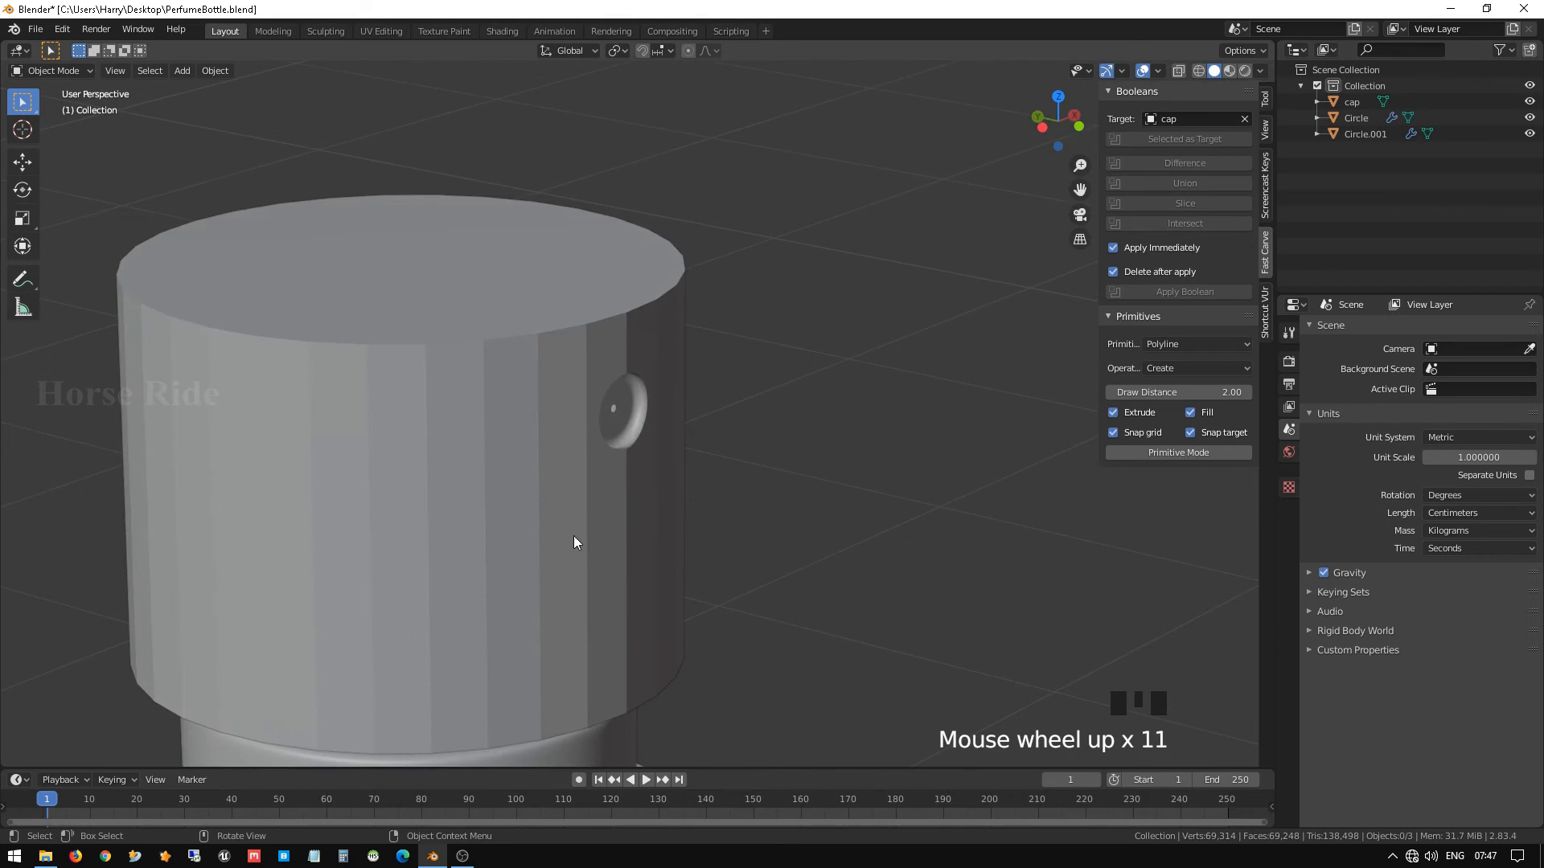
pyautogui.scroll(8, 574, 537)
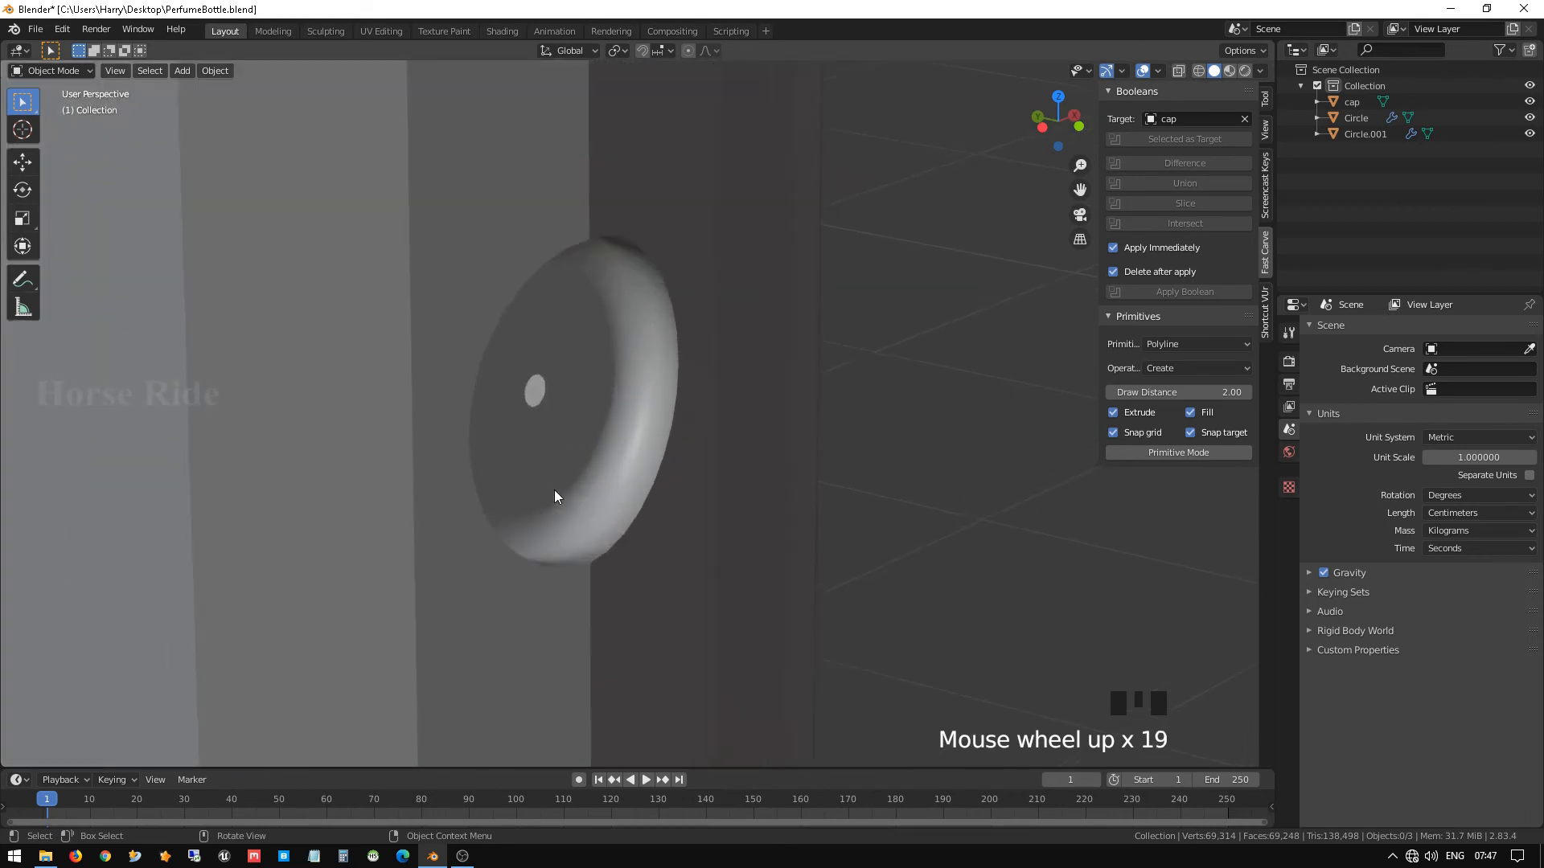
pyautogui.scroll(3, 554, 491)
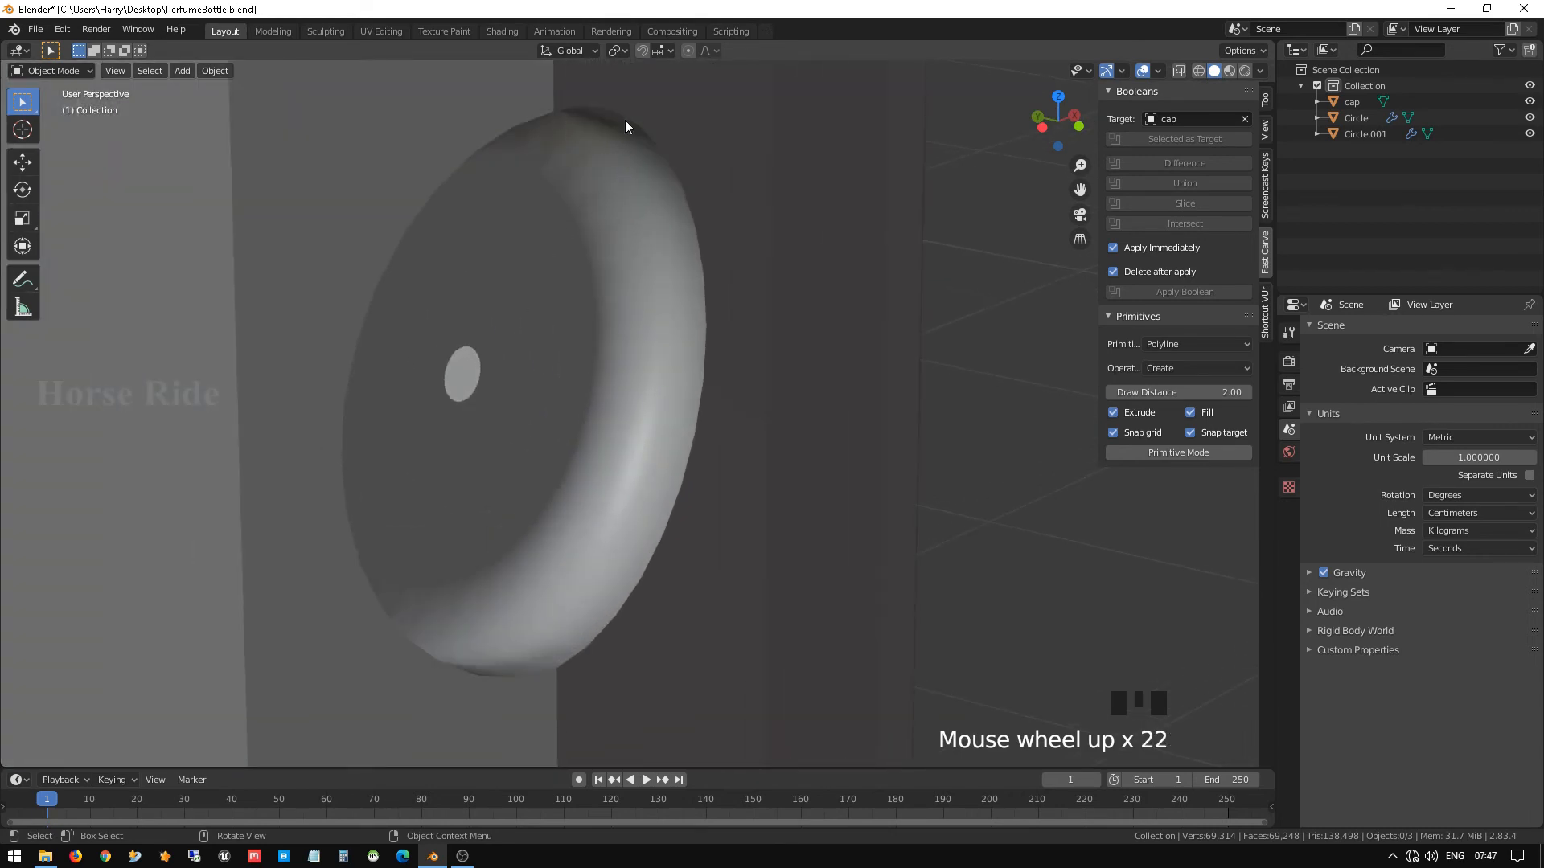
# In the cap's Edit Mode, add one edge loop on the recess's side wall near its inner corner, slid with factor 0.625.
pyautogui.press('Tab')
pyautogui.scroll(-3, 561, 431)
pyautogui.click(485, 349)
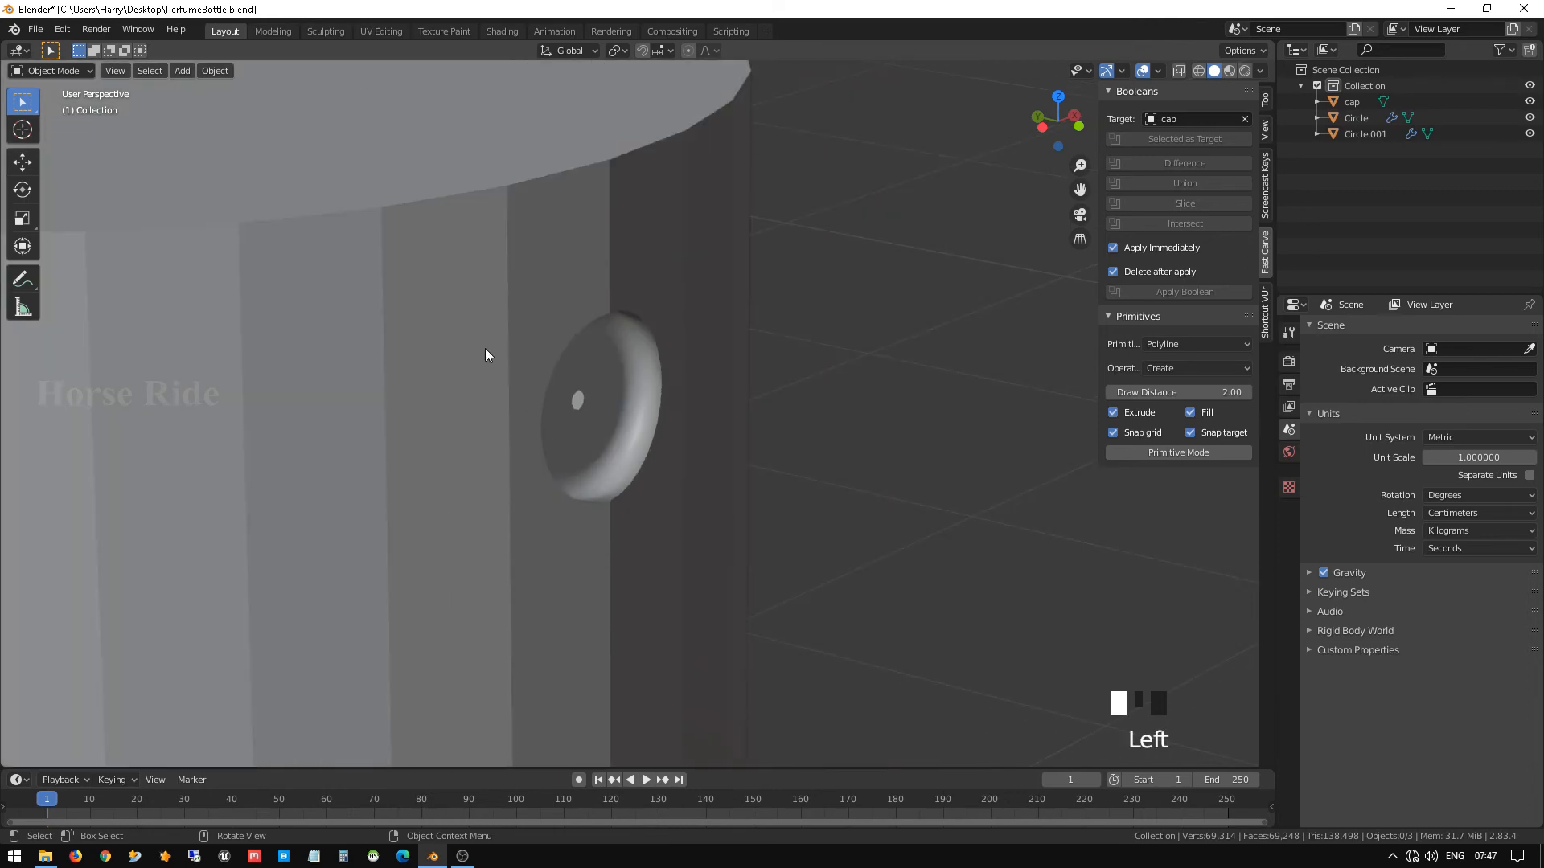
pyautogui.press('Tab')
pyautogui.scroll(5, 563, 386)
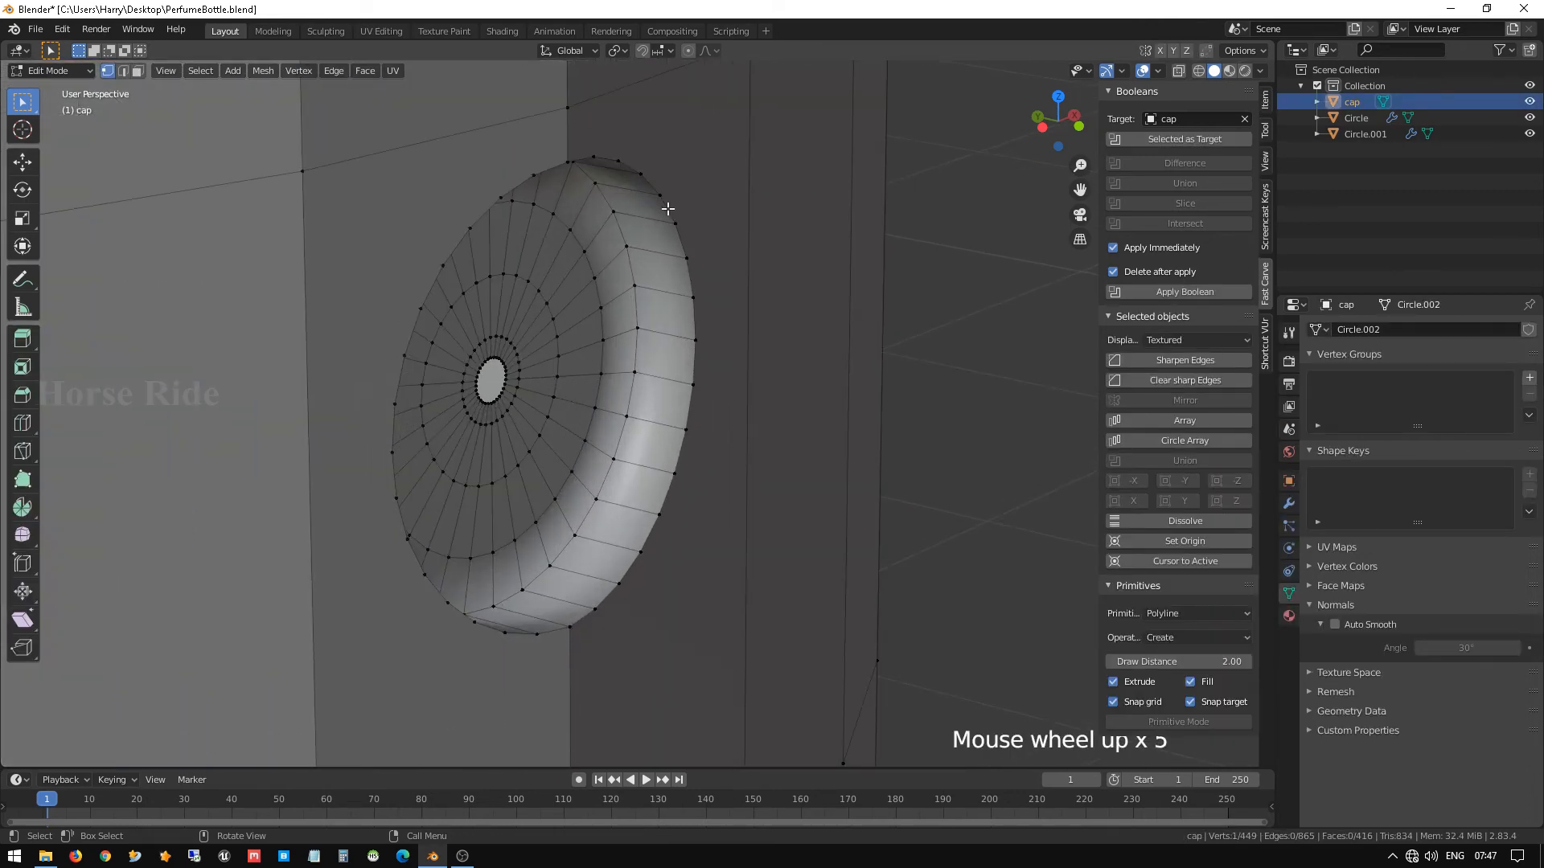
pyautogui.scroll(4, 667, 208)
pyautogui.moveTo(598, 294); pyautogui.dragTo(424, 269, button='middle')
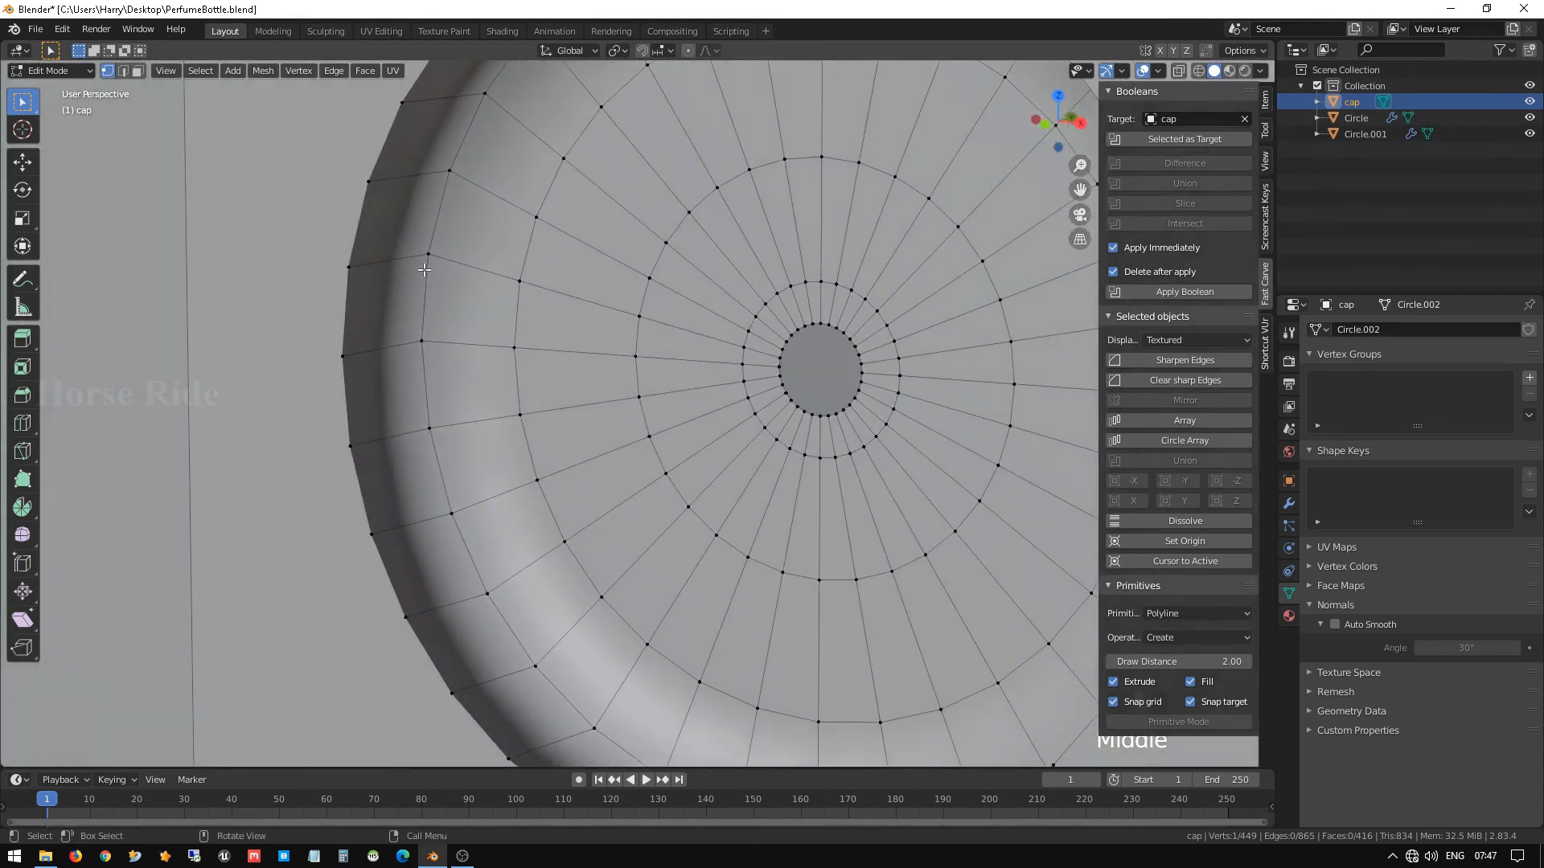
pyautogui.hotkey('ctrl', 'r')
pyautogui.click(412, 253)
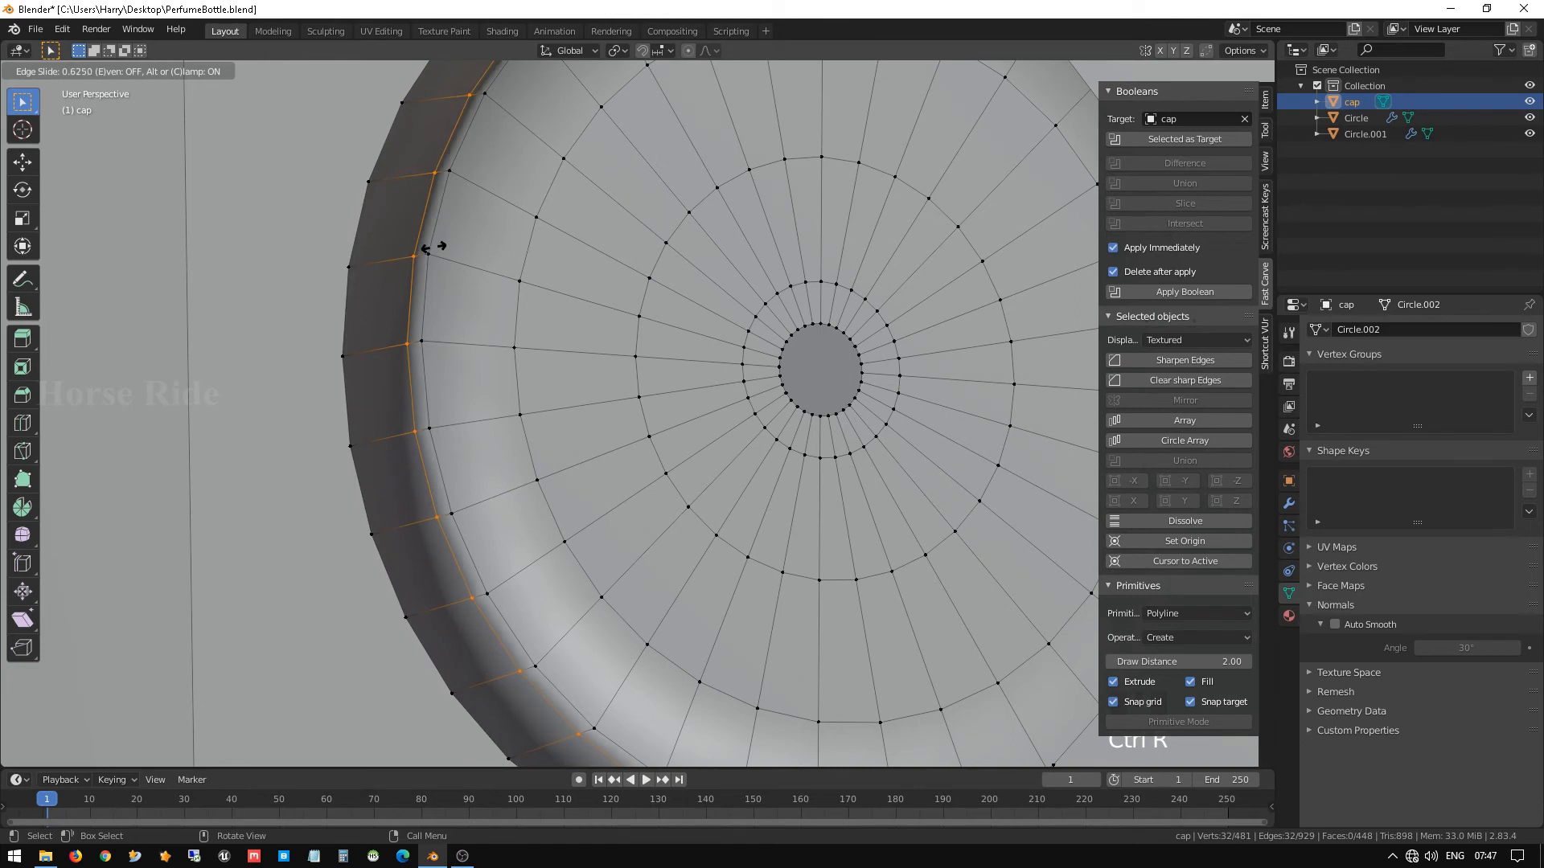
pyautogui.click(431, 249)
# Add one edge loop on the recess's floor close to the inner corner, slid with factor 0.733.
pyautogui.hotkey('ctrl', 'r')
pyautogui.click(472, 247)
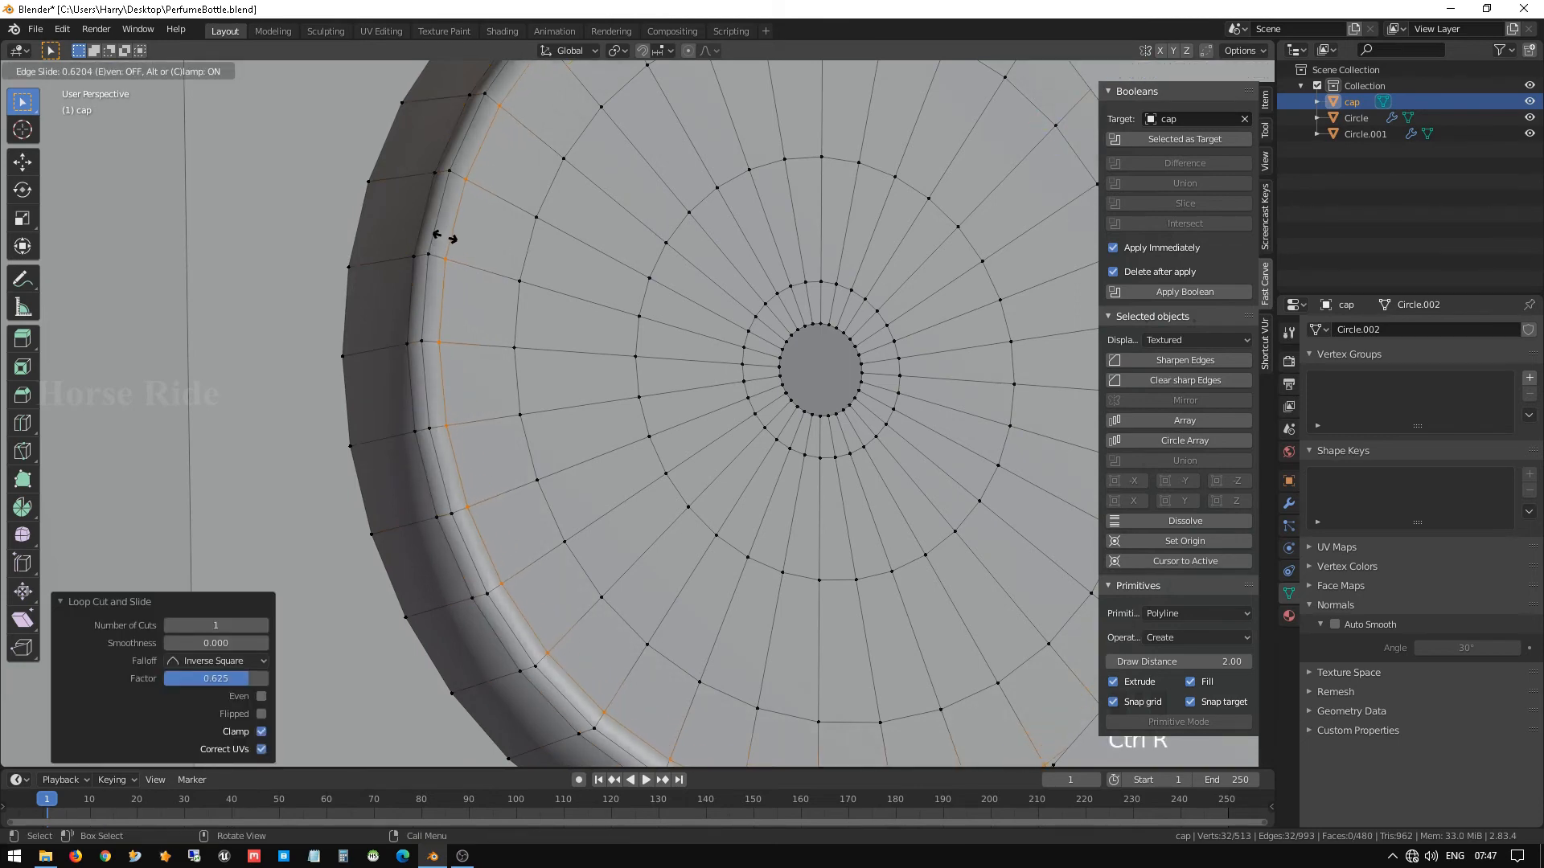
pyautogui.click(440, 234)
# Add one edge loop on the recess's side wall near its outer rim and return to Object Mode.
pyautogui.scroll(-4, 416, 277)
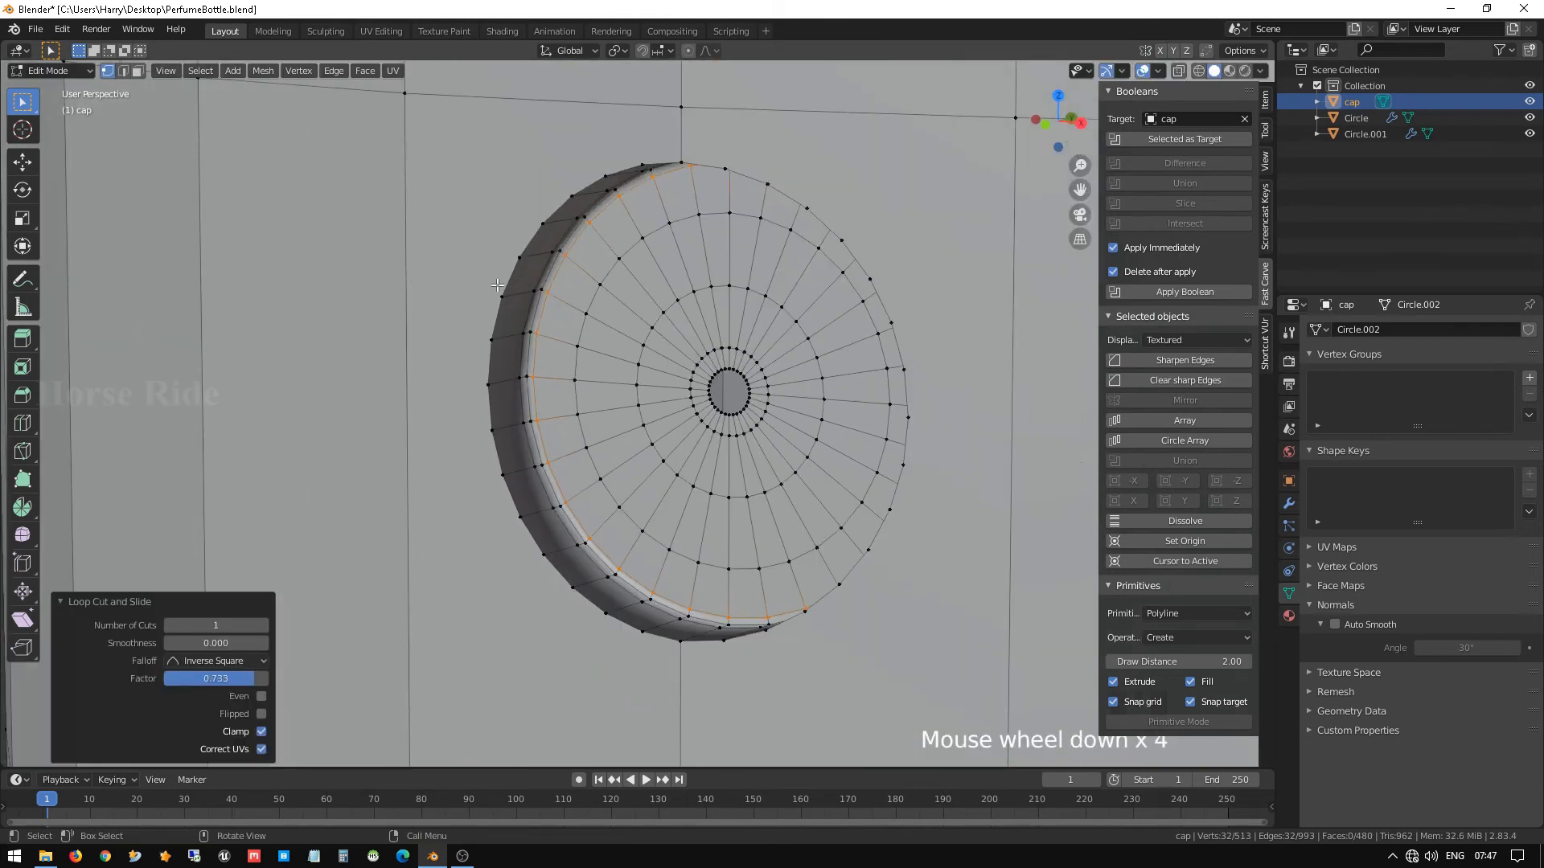
pyautogui.moveTo(416, 277); pyautogui.dragTo(421, 240, button='middle')
pyautogui.scroll(2, 422, 240)
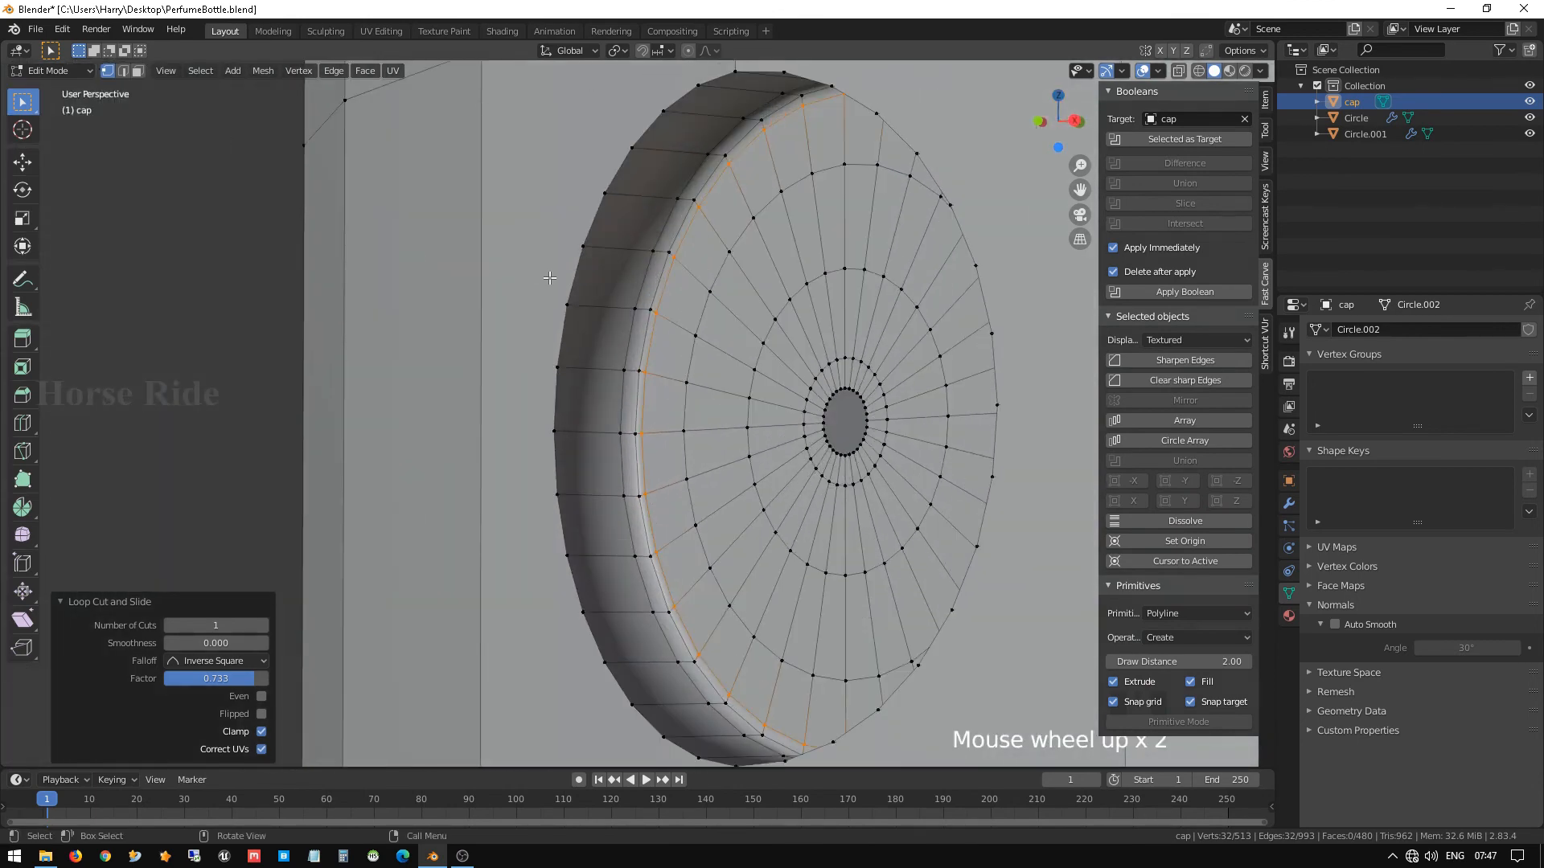
pyautogui.hotkey('ctrl', 'r')
pyautogui.click(632, 199)
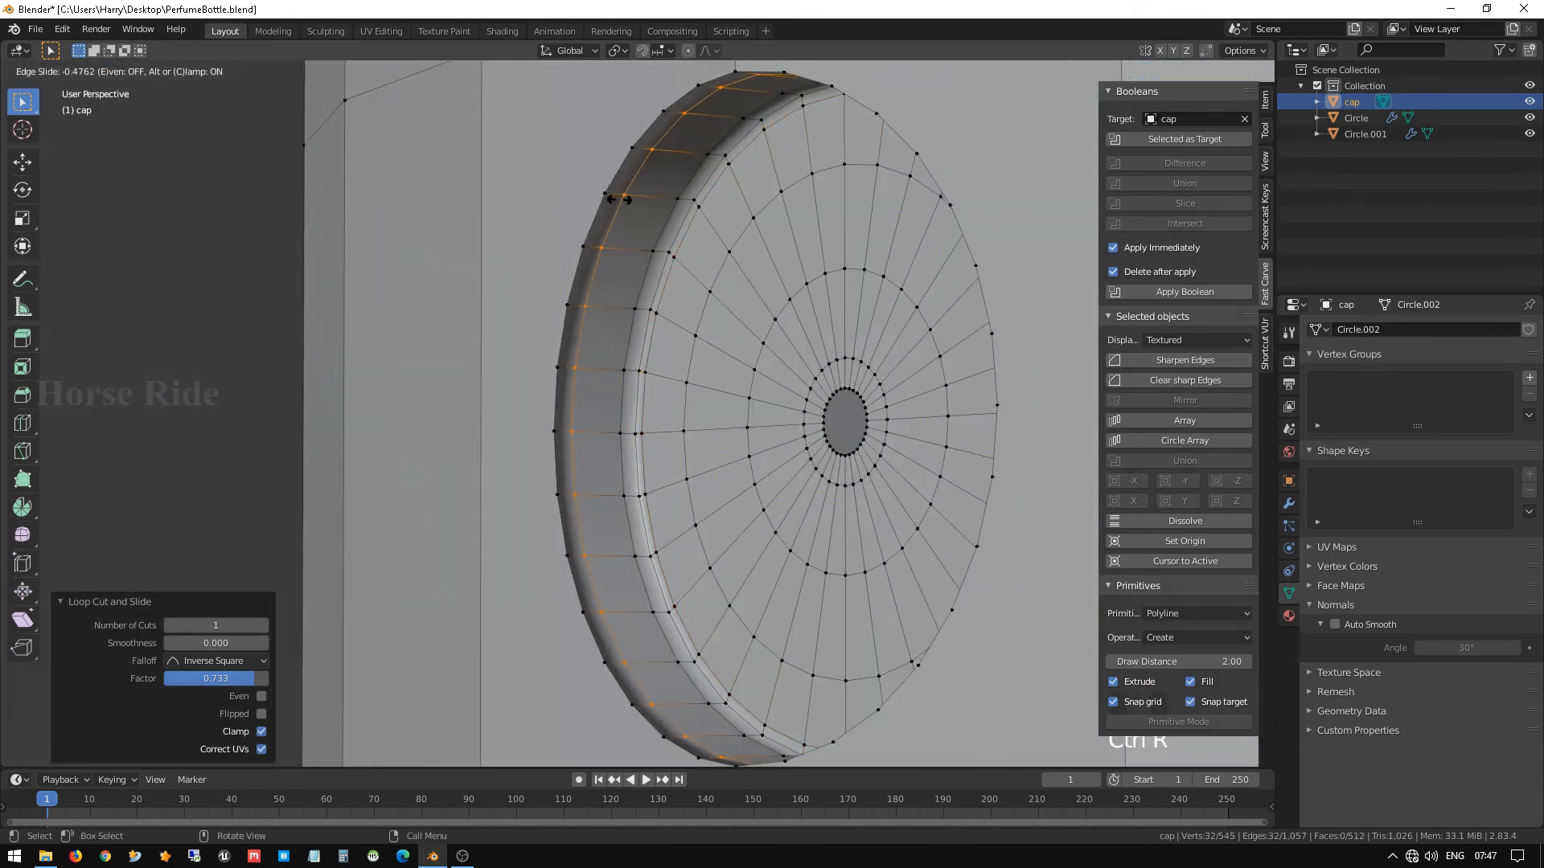
pyautogui.click(615, 206)
pyautogui.scroll(-4, 615, 211)
pyautogui.moveTo(641, 277); pyautogui.dragTo(808, 309, button='middle')
pyautogui.click(492, 291)
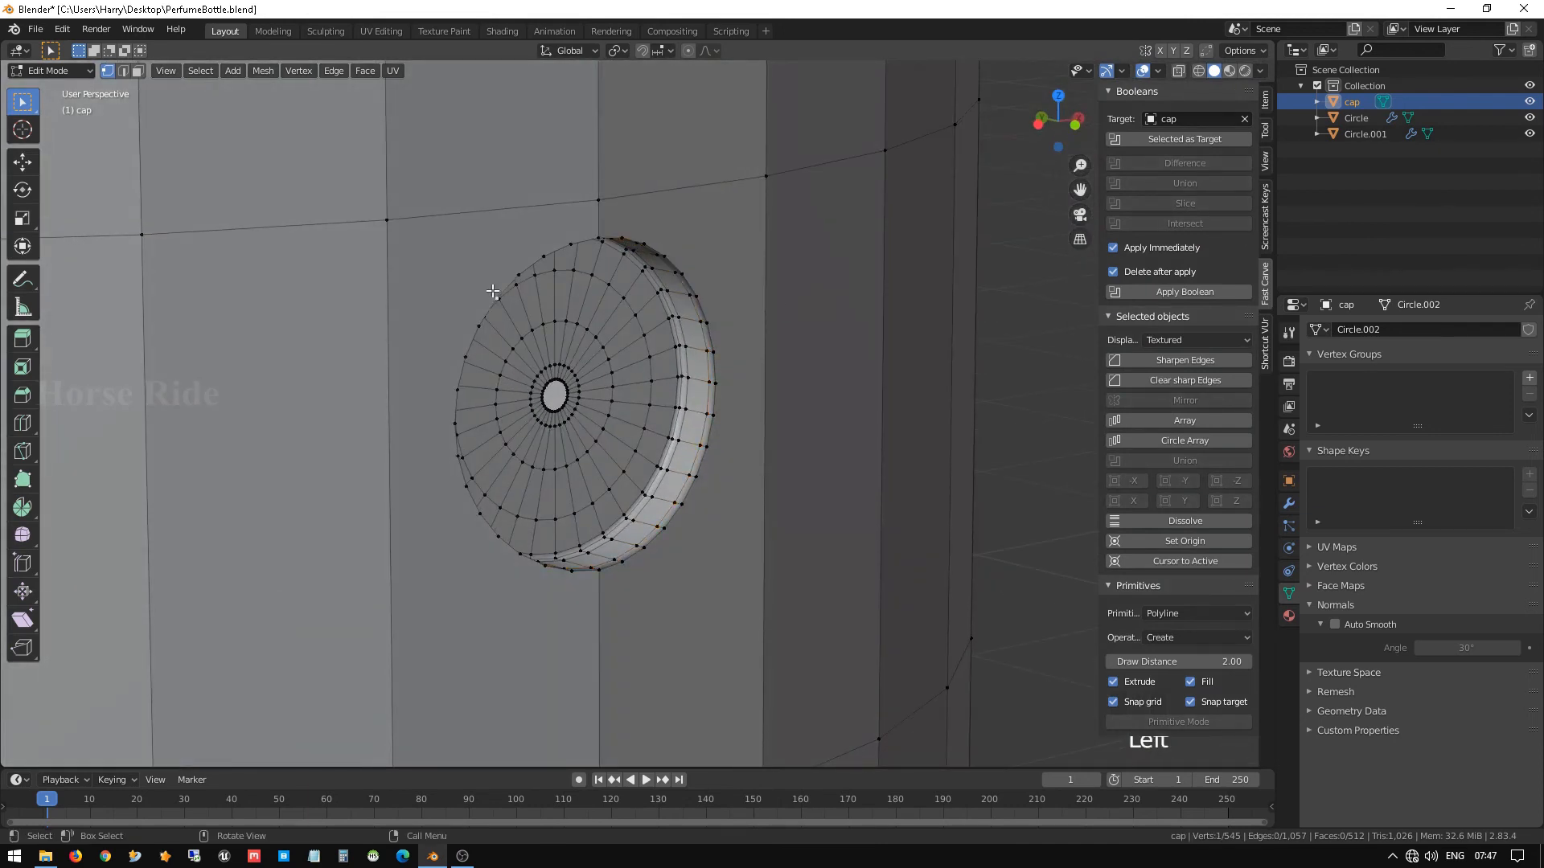
pyautogui.press('Tab')
# Show the cap's modifier properties and shade the cap smooth.
pyautogui.scroll(-5, 482, 322)
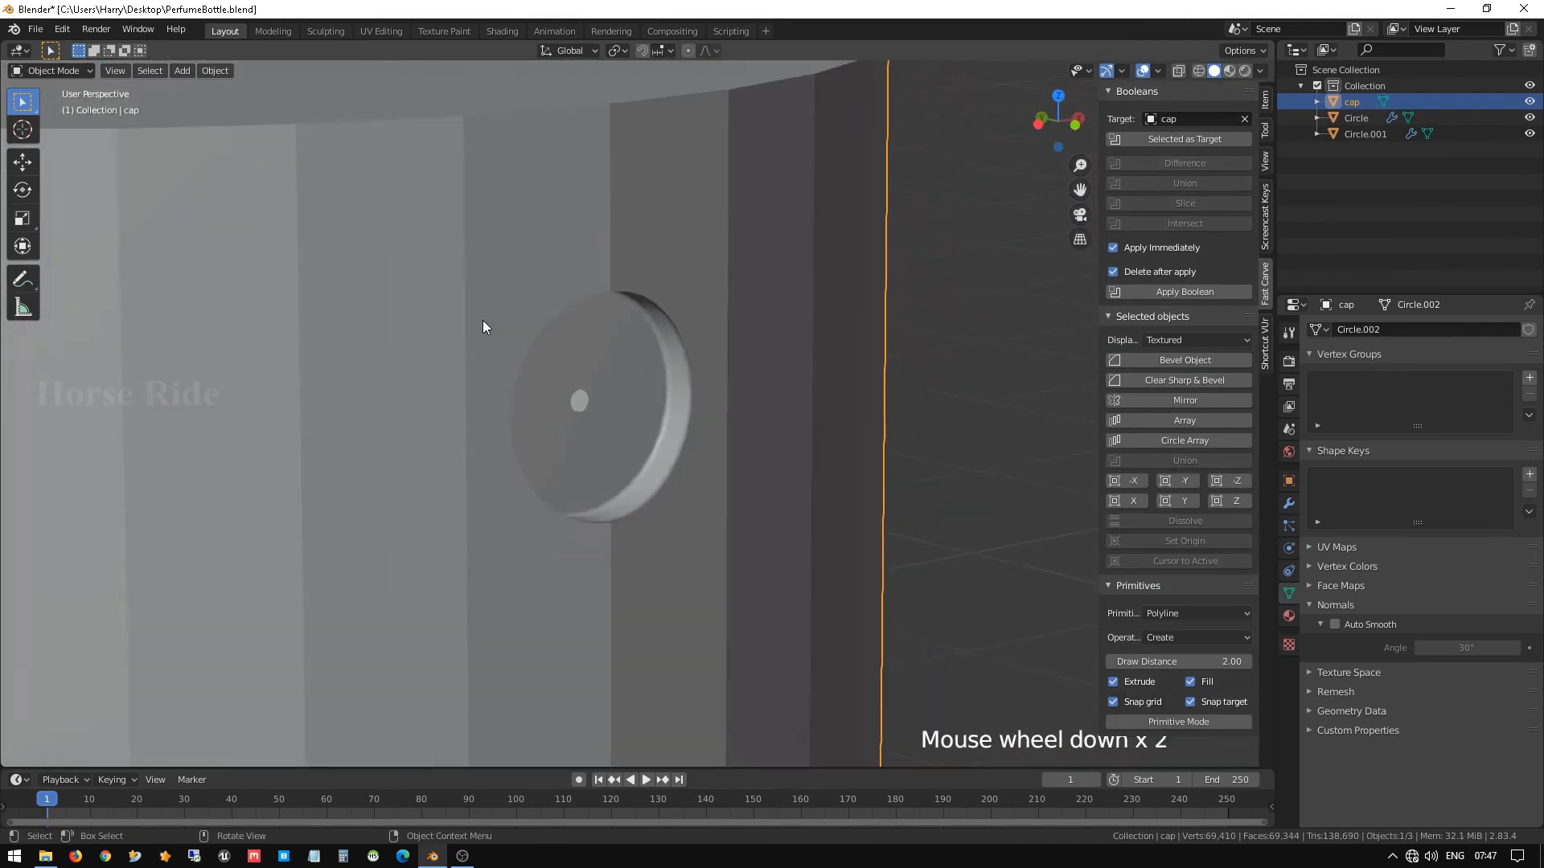
pyautogui.scroll(-1, 693, 394)
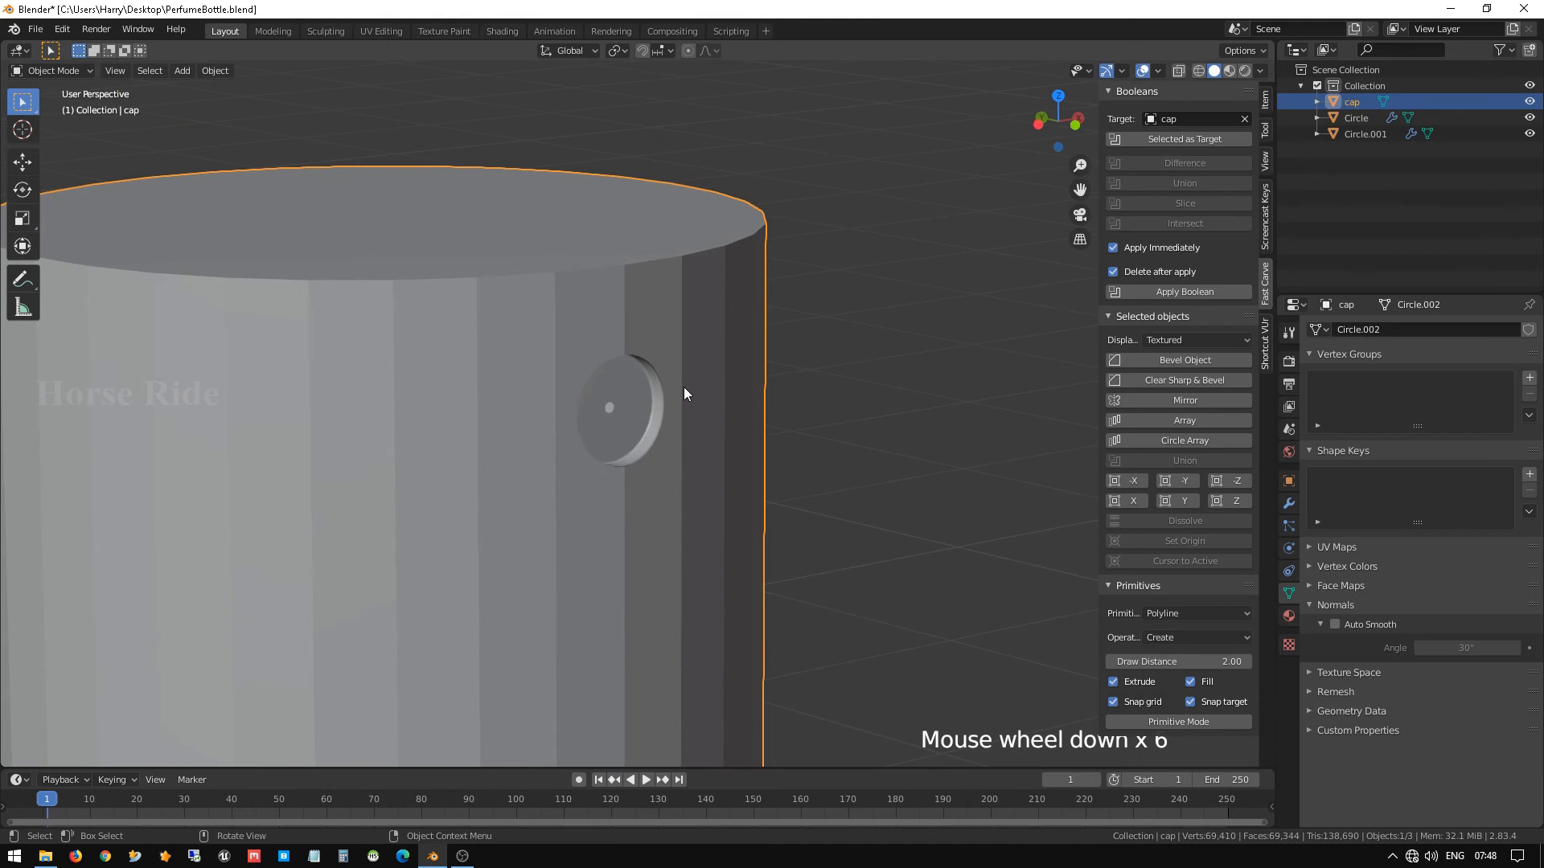
pyautogui.click(1289, 502)
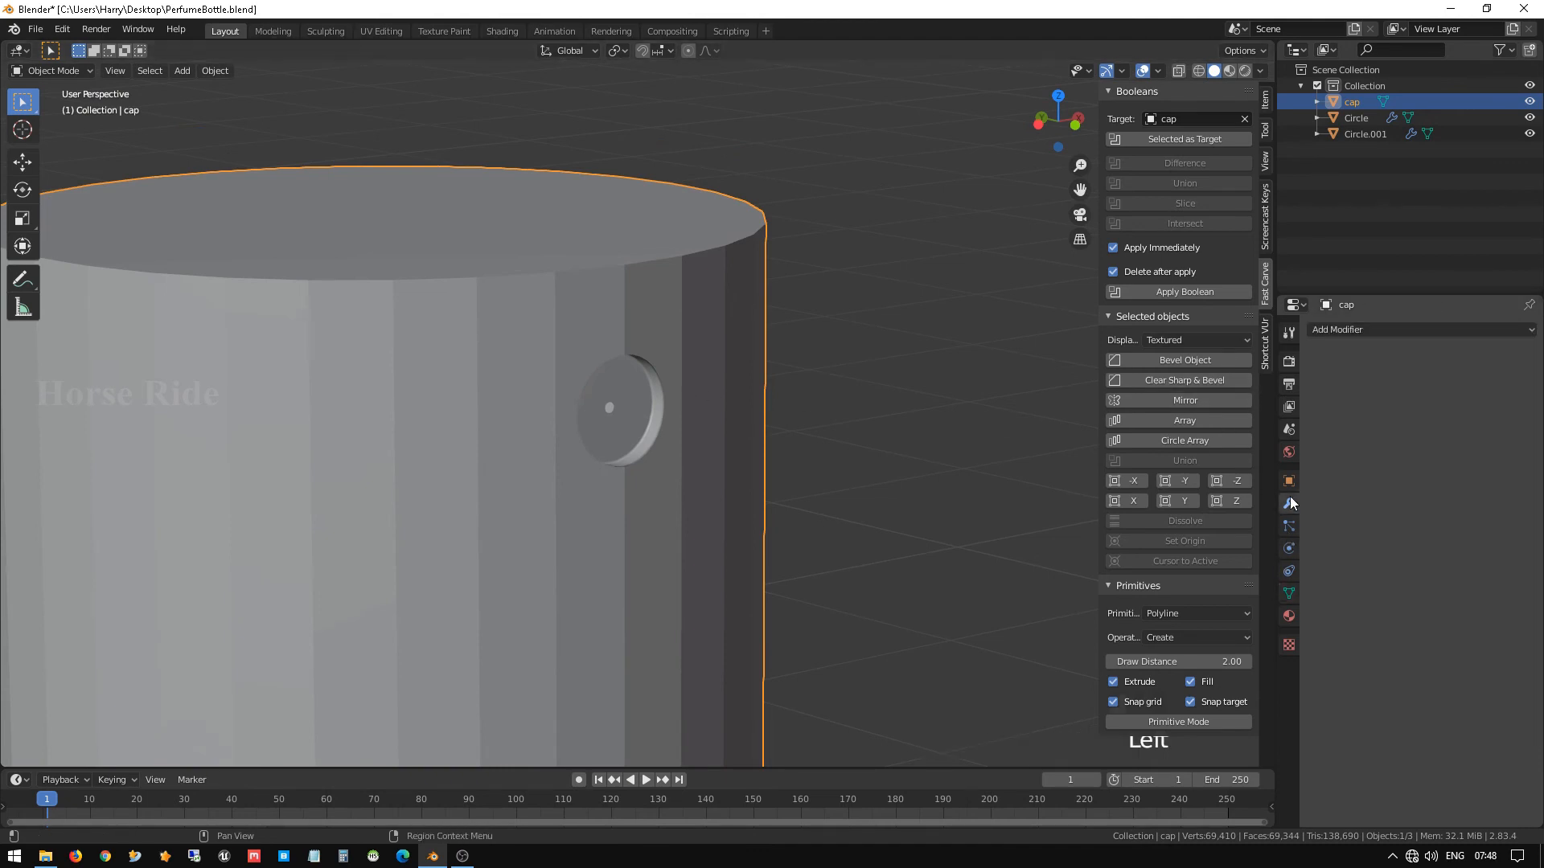
pyautogui.scroll(-3, 602, 493)
pyautogui.scroll(1, 601, 492)
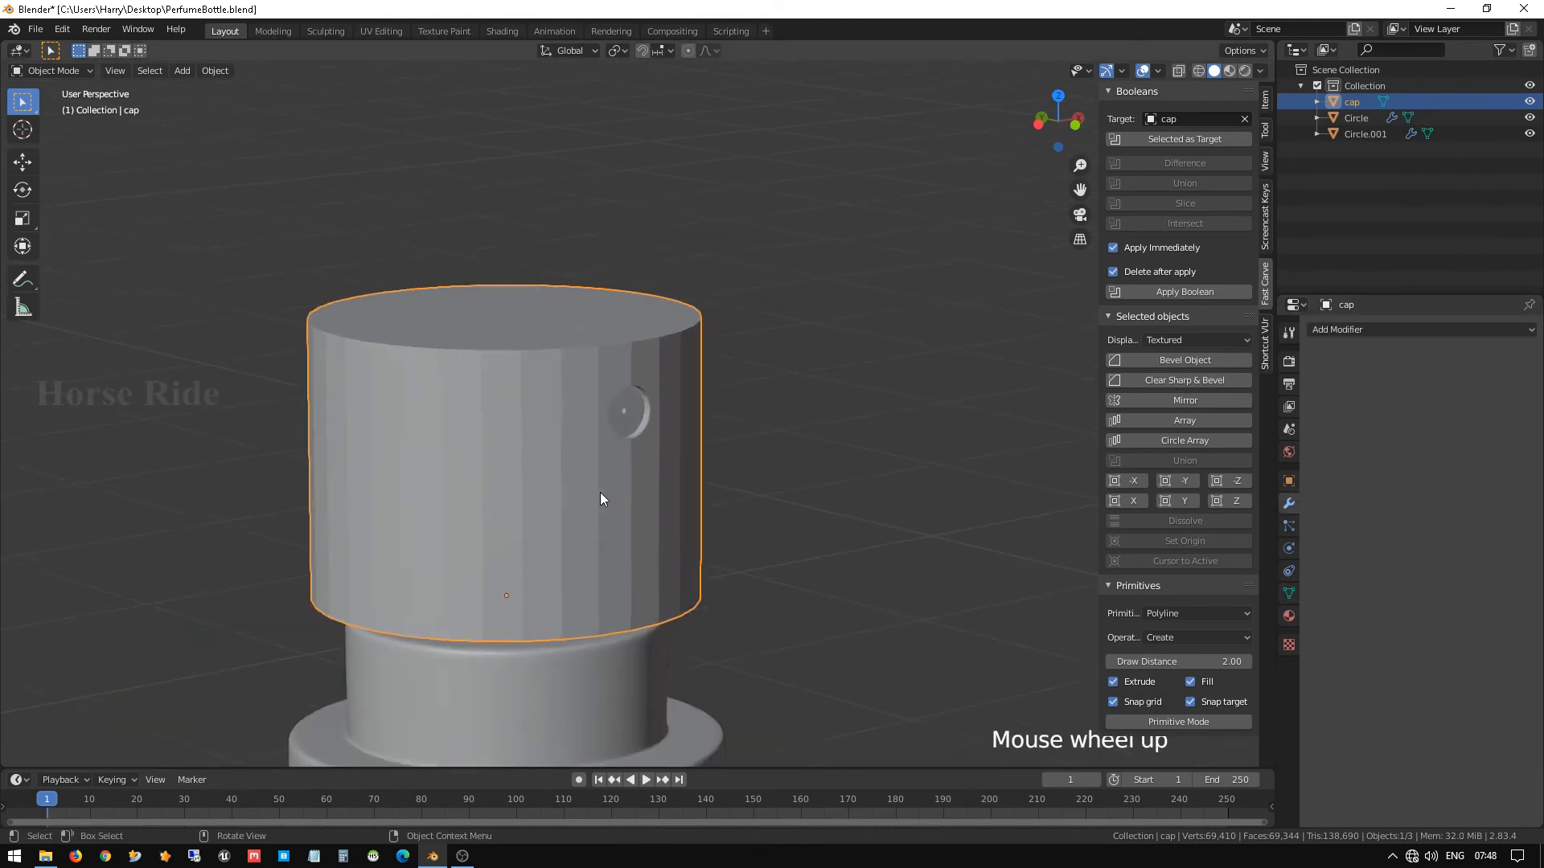
pyautogui.scroll(2, 600, 499)
pyautogui.rightClick(504, 409)
pyautogui.click(504, 409)
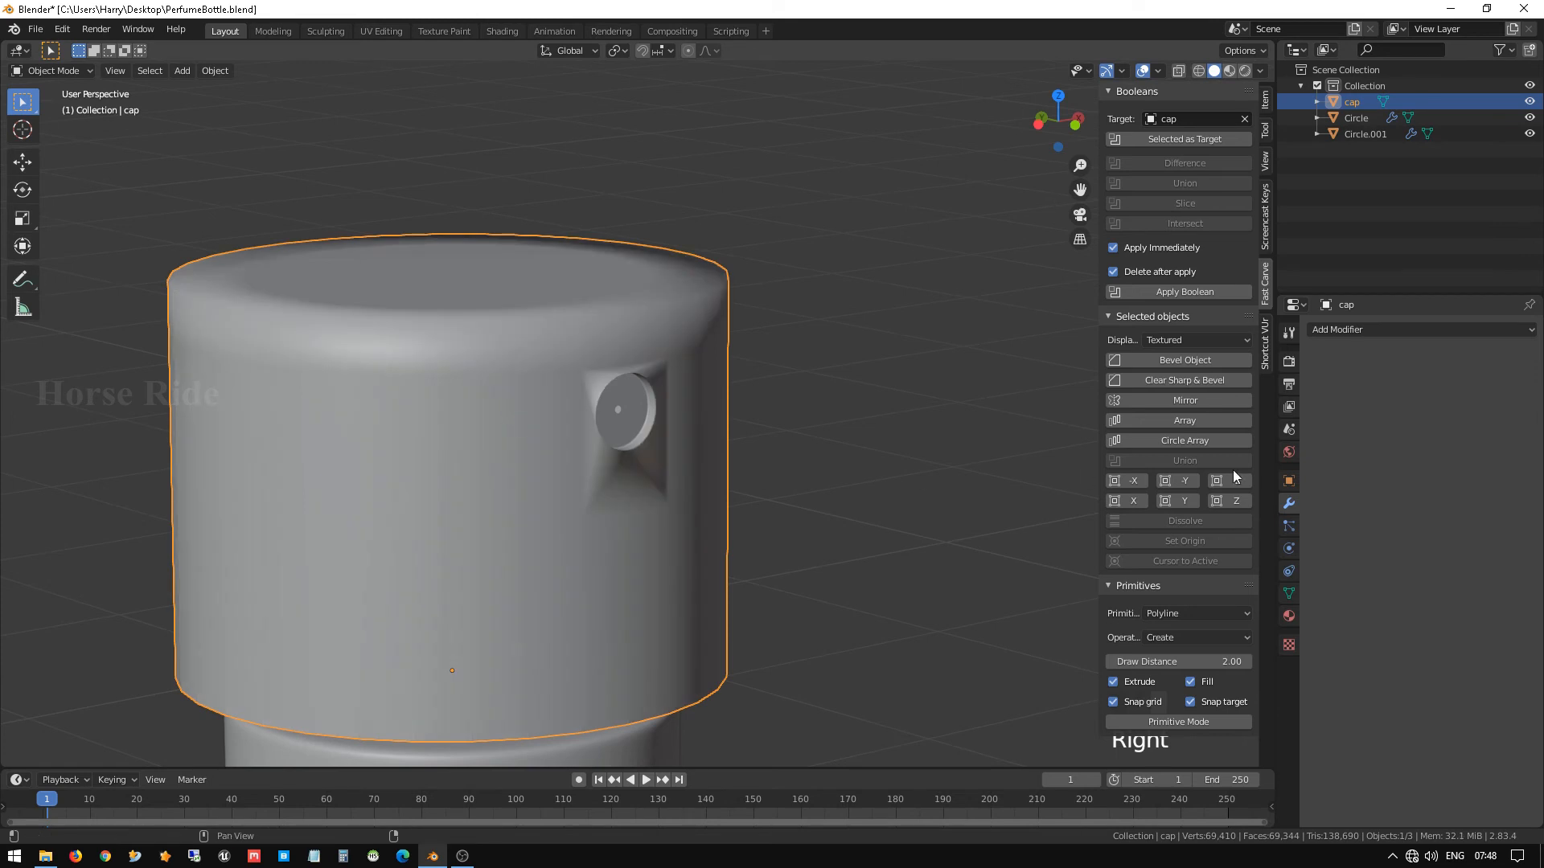
# Turn on Auto Smooth in the cap's mesh normals and inspect the shading around the nozzle recess.
pyautogui.click(1289, 592)
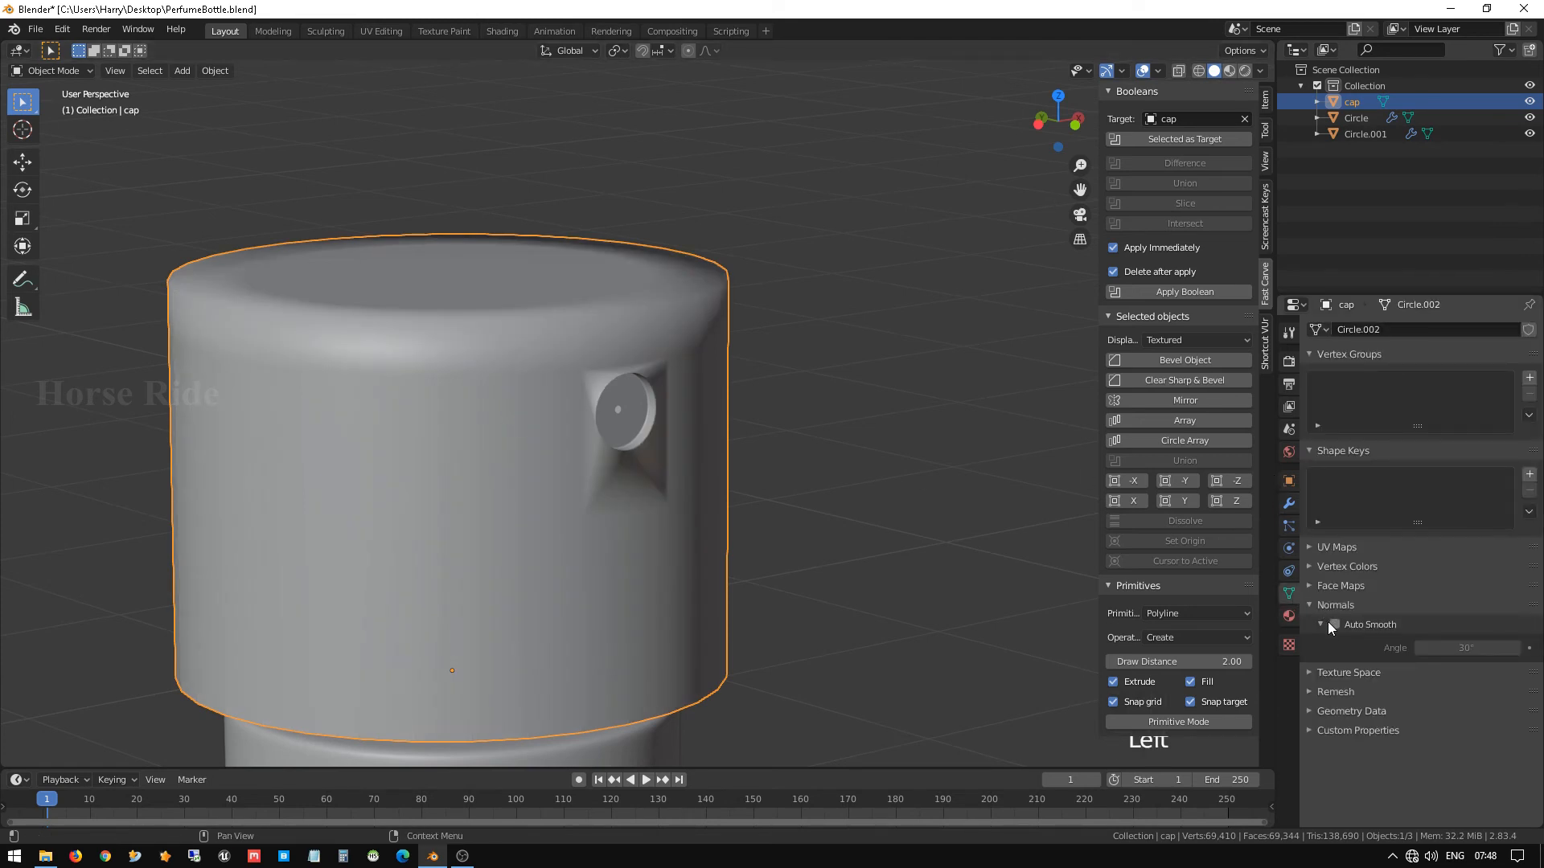
pyautogui.click(1334, 625)
pyautogui.scroll(6, 778, 389)
pyautogui.moveTo(778, 389); pyautogui.dragTo(685, 390, button='middle')
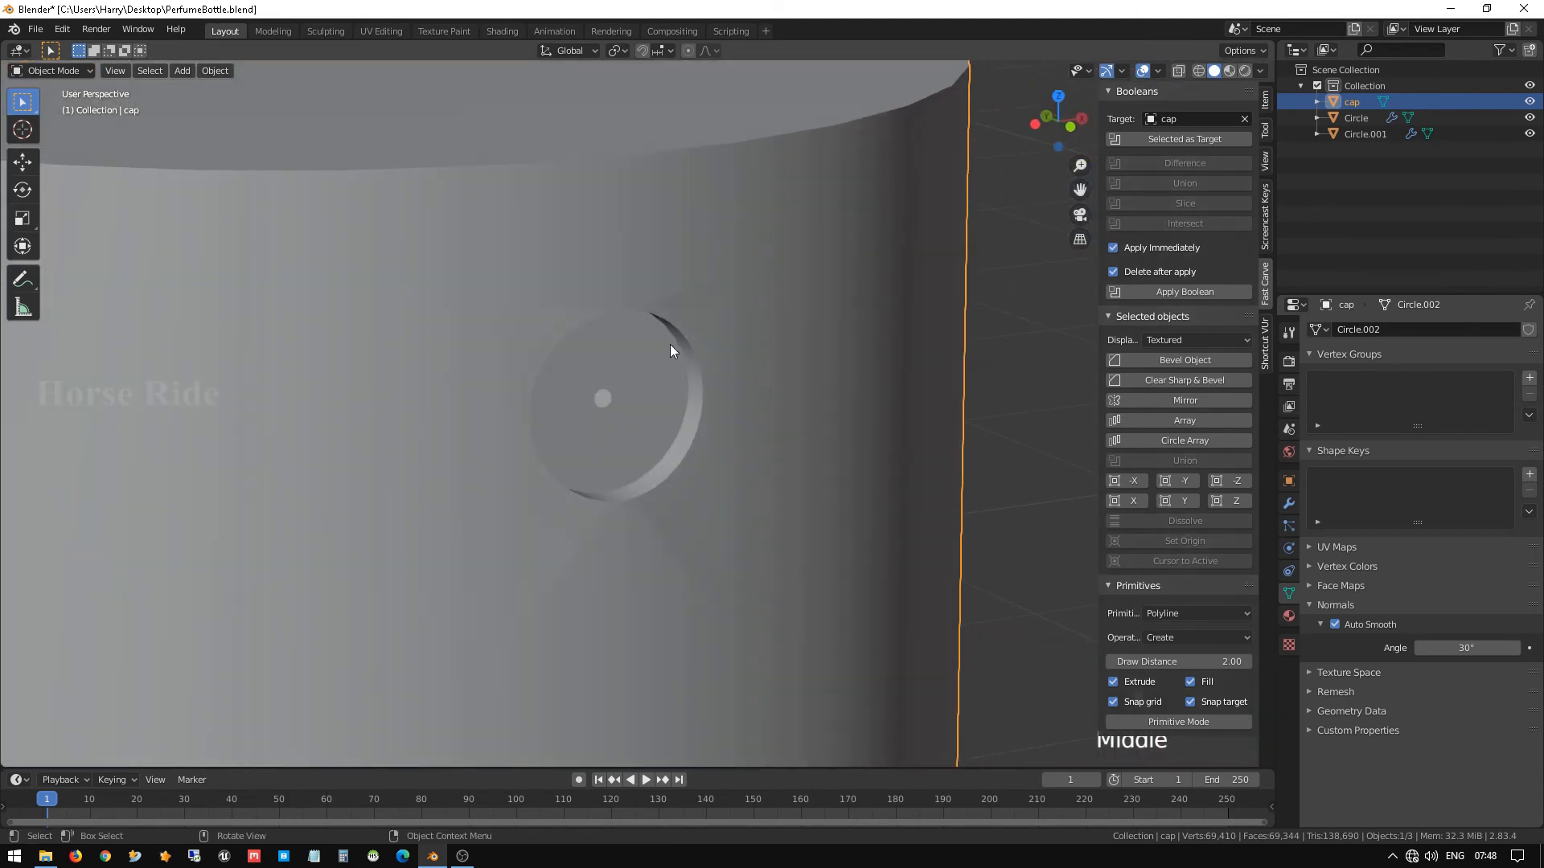
pyautogui.scroll(-3, 441, 217)
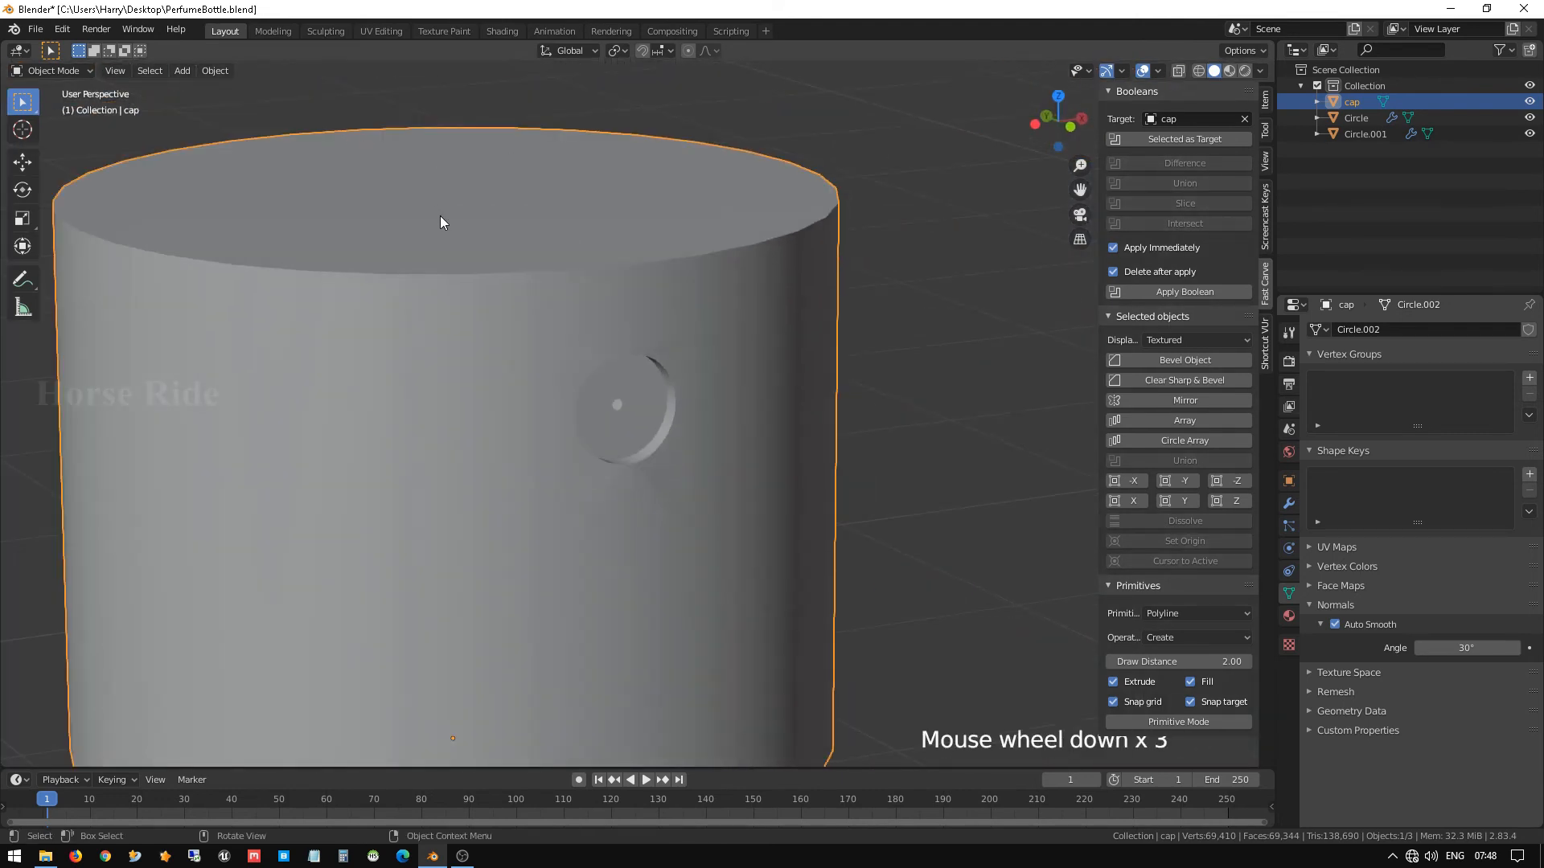
# Enter the cap's Edit Mode with the mesh around the nozzle recess in close view.
pyautogui.scroll(2, 617, 391)
pyautogui.scroll(5, 617, 391)
pyautogui.keyDown('shift'); pyautogui.moveTo(564, 188); pyautogui.dragTo(372, 172, button='middle'); pyautogui.keyUp('shift')
pyautogui.scroll(2, 438, 257)
pyautogui.scroll(-4, 508, 278)
pyautogui.moveTo(509, 279); pyautogui.dragTo(558, 302, button='middle')
pyautogui.press('Tab')
pyautogui.scroll(1, 531, 281)
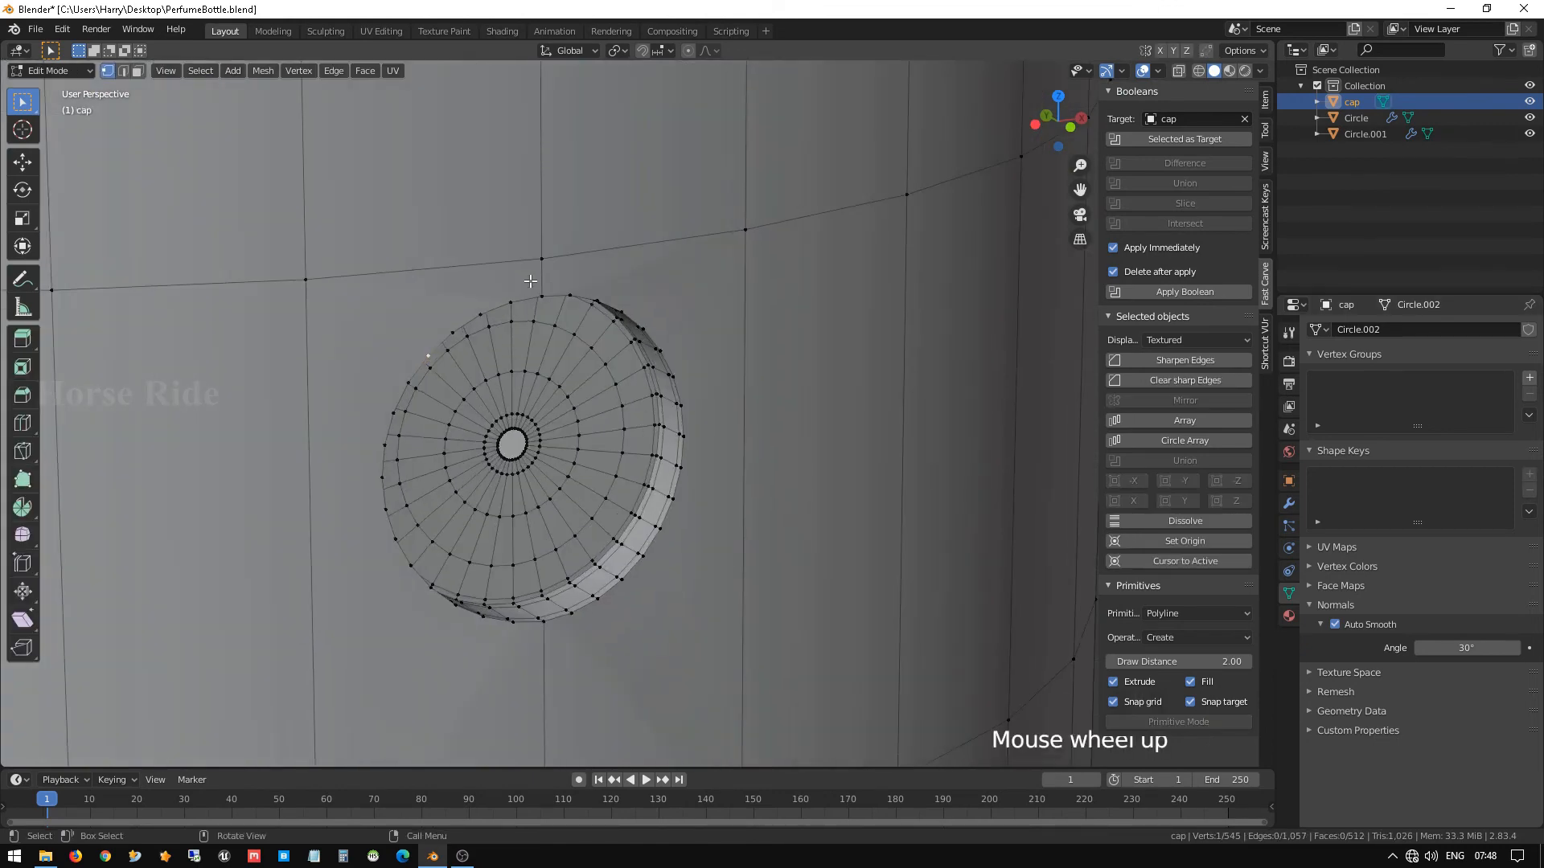
pyautogui.scroll(1, 531, 302)
pyautogui.moveTo(655, 265); pyautogui.dragTo(692, 245, button='middle')
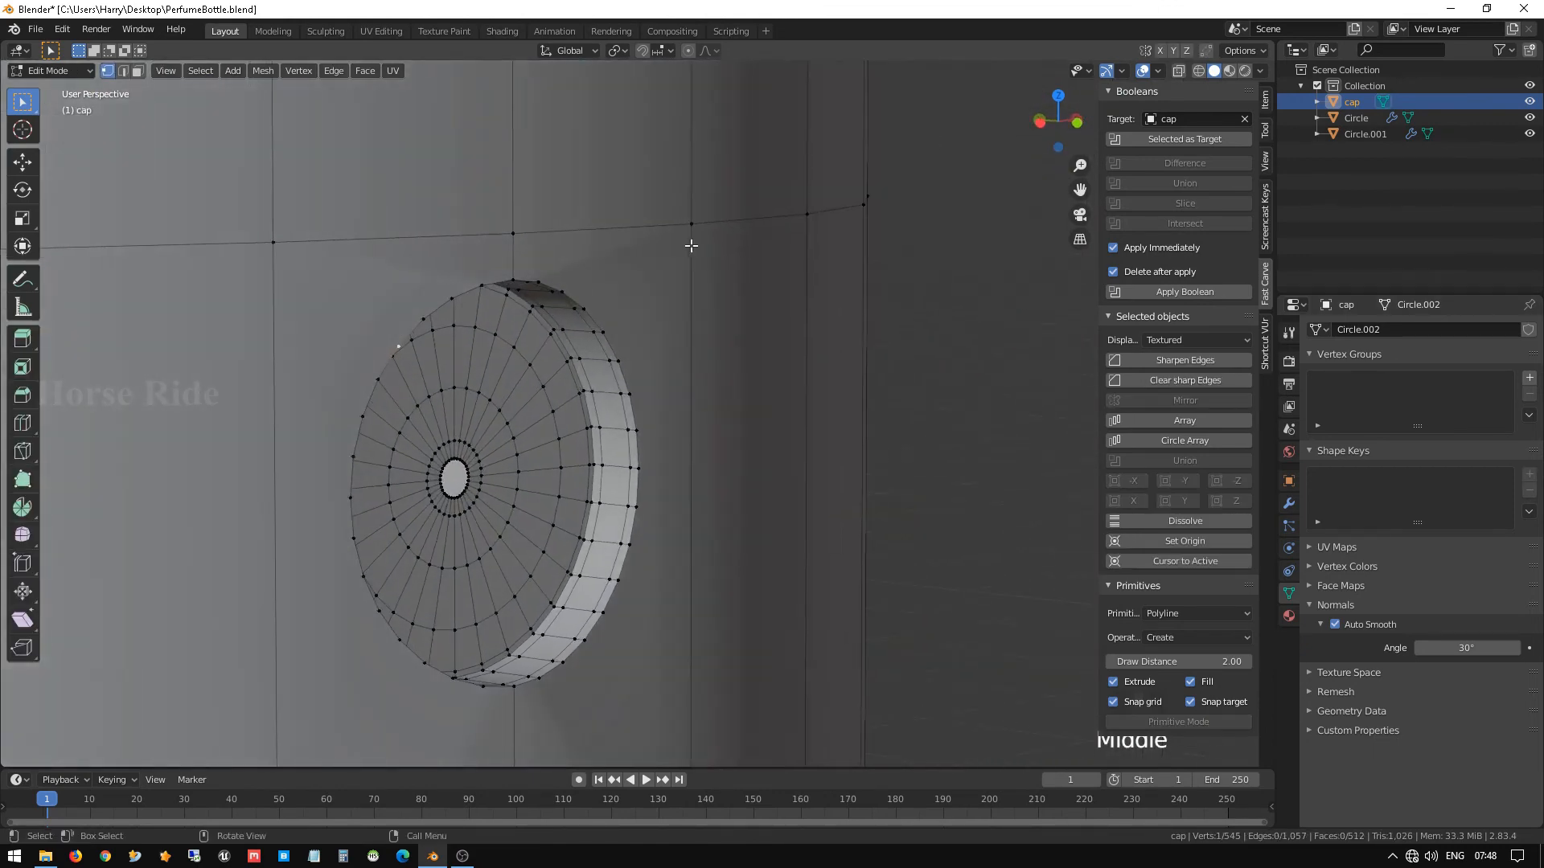
# Try to connect two vertices on the recess's upper rim to the side vertices of the horizontal edge line above it.
pyautogui.keyDown('shift'); pyautogui.click(272, 243); pyautogui.keyUp('shift')
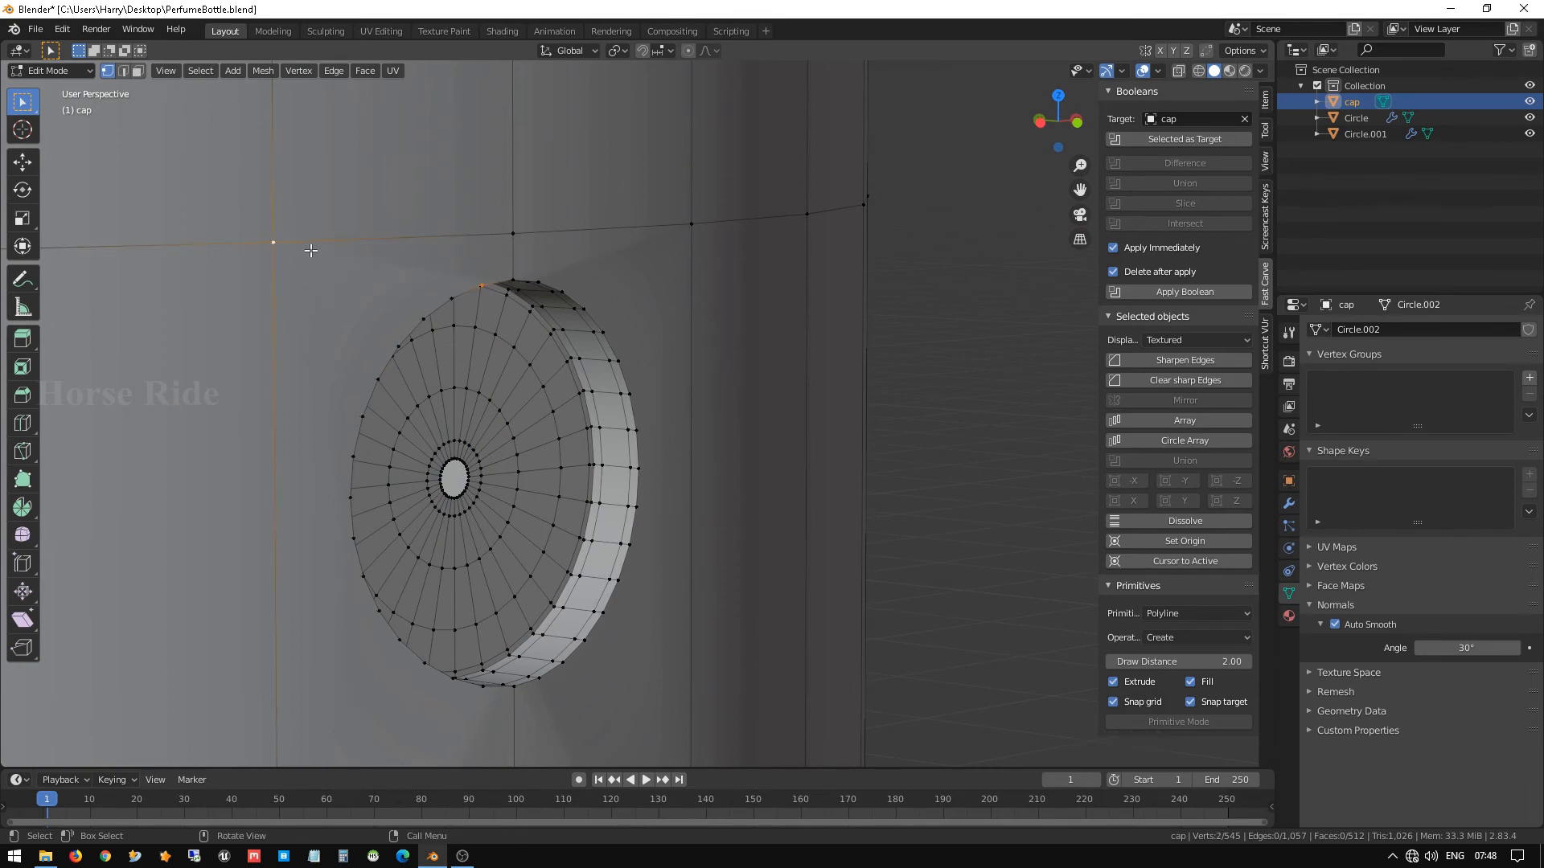
pyautogui.click(550, 276)
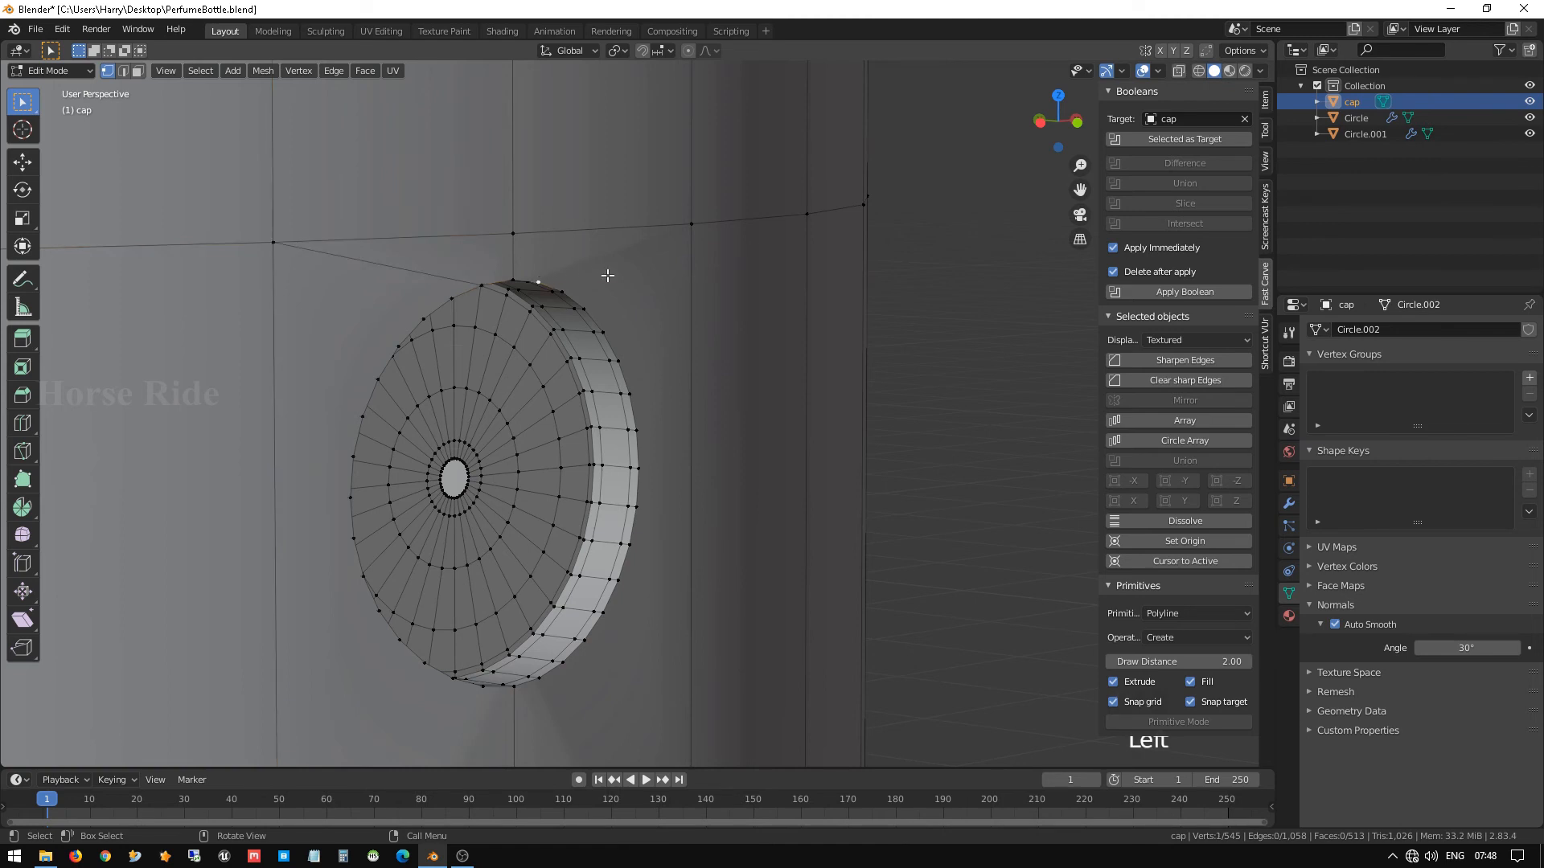
pyautogui.keyDown('shift'); pyautogui.click(681, 234); pyautogui.keyUp('shift')
pyautogui.press('j')
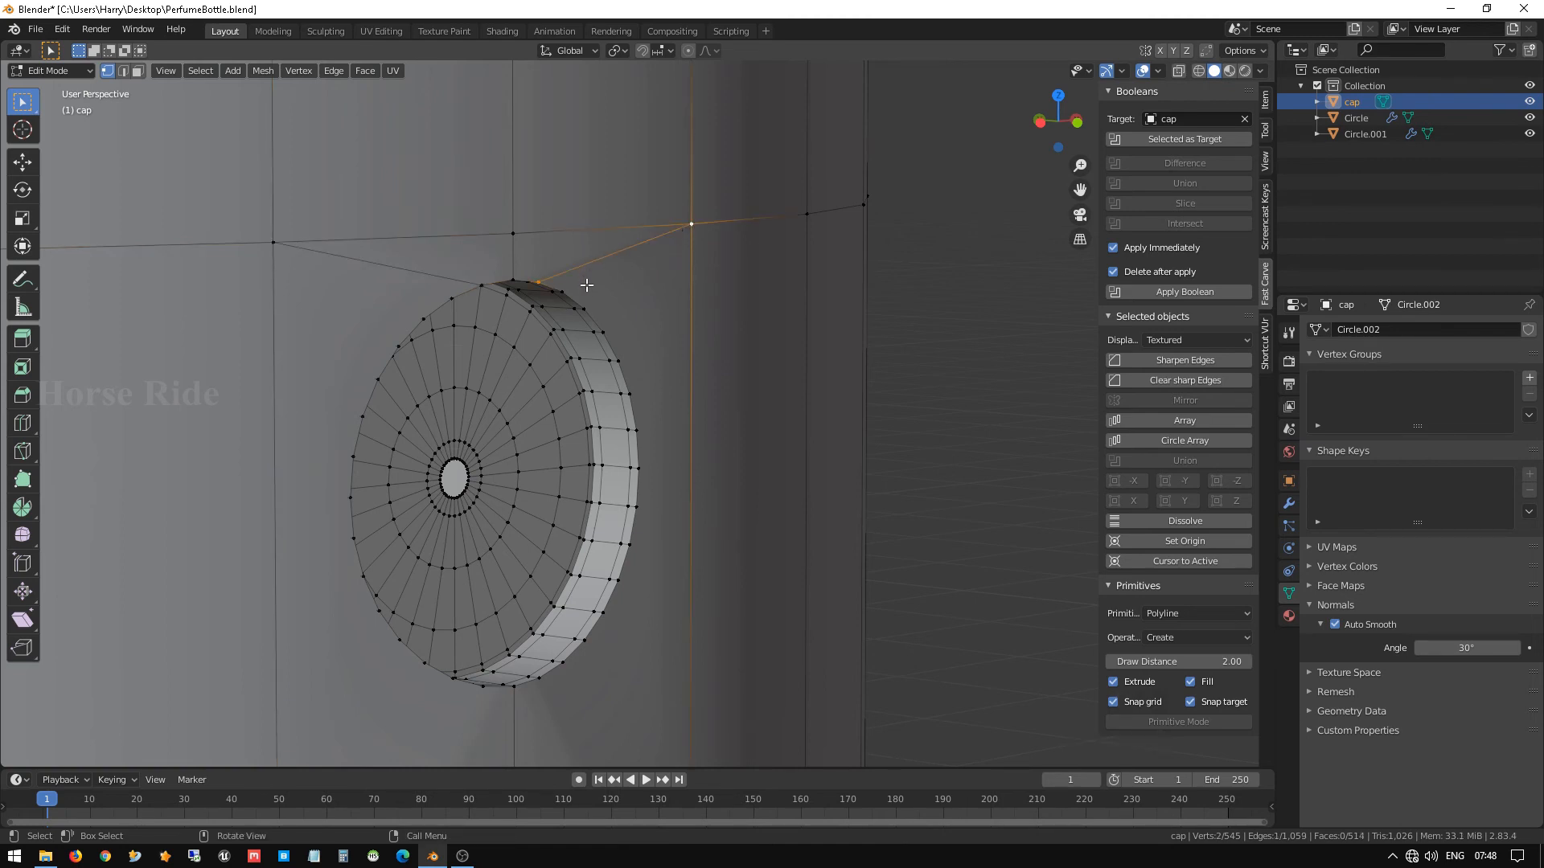
pyautogui.press('Tab')
pyautogui.press('Tab')
pyautogui.moveTo(594, 295); pyautogui.dragTo(532, 338, button='middle')
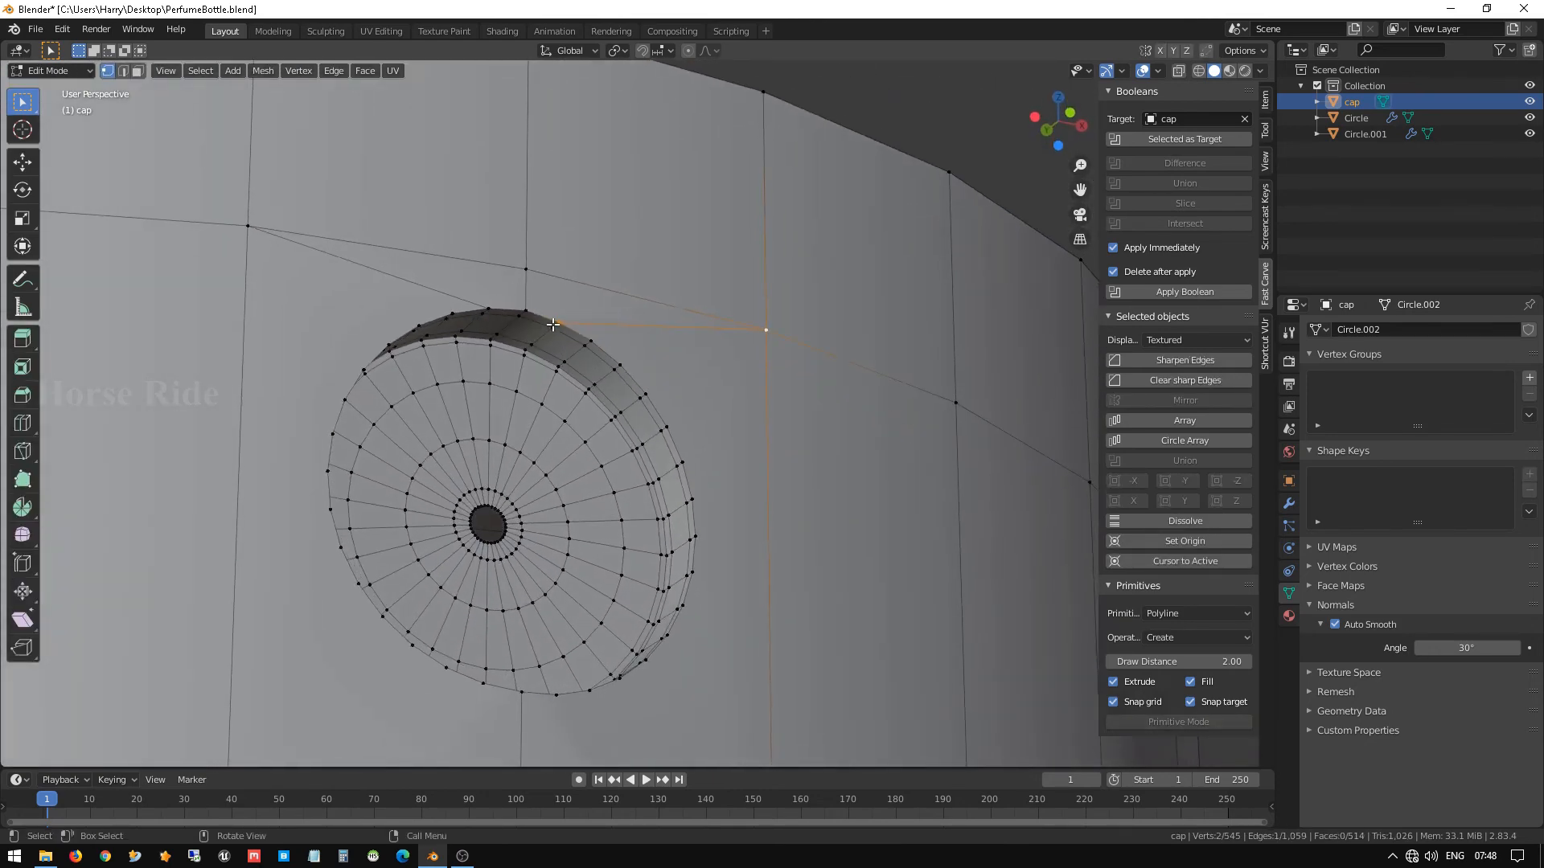
# Undo the new edges between the recess's upper rim and the horizontal edge line.
pyautogui.hotkey('ctrl', 'z')
pyautogui.hotkey('ctrl', 'z')
pyautogui.hotkey('ctrl', 'z')
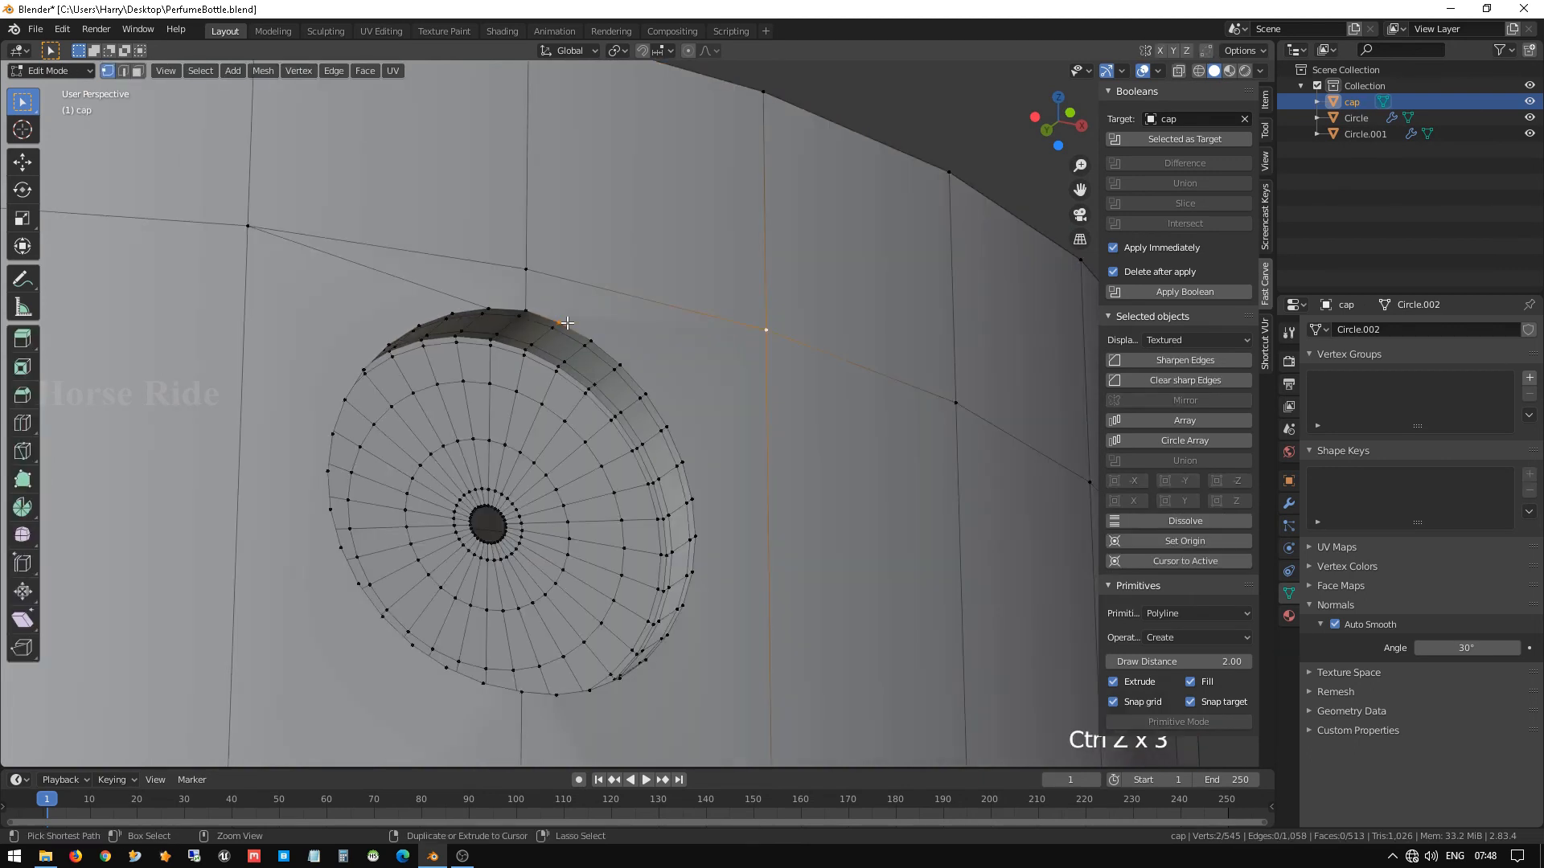
pyautogui.hotkey('ctrl', 'z')
pyautogui.hotkey('ctrl', 'z')
pyautogui.hotkey('ctrl', 'z')
# Connect the two rim vertices flanking the top of the recess to the edge-line vertex directly above it.
pyautogui.click(495, 302)
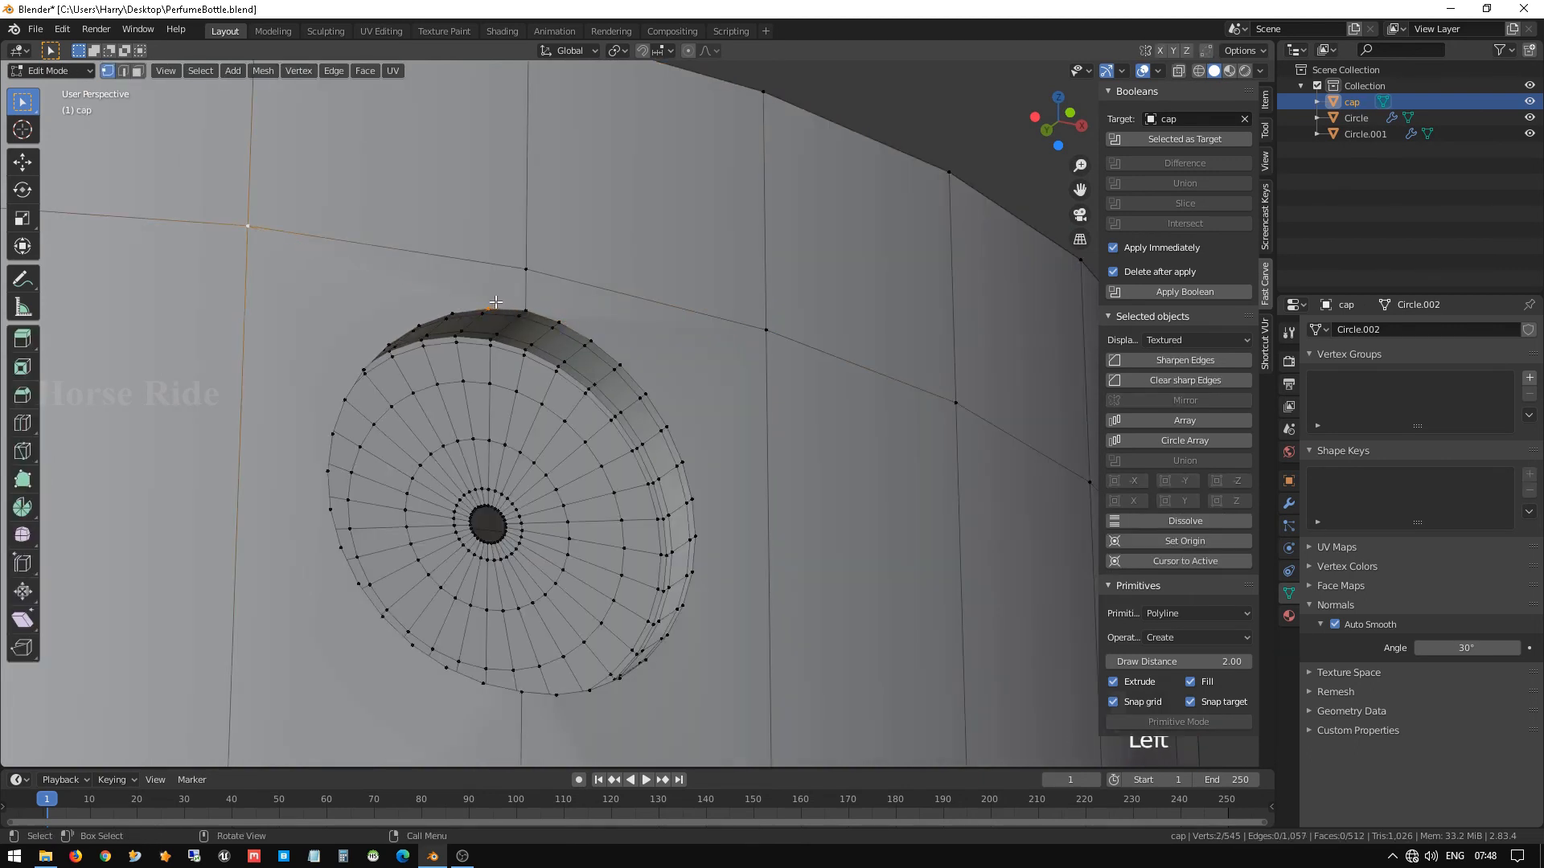
pyautogui.keyDown('shift'); pyautogui.click(527, 267); pyautogui.keyUp('shift')
pyautogui.press('j')
pyautogui.click(562, 316)
pyautogui.keyDown('shift'); pyautogui.click(562, 316); pyautogui.keyUp('shift')
pyautogui.press('j')
# Connect the next rim vertex on each side of the recess's top to the same edge-line vertex directly above.
pyautogui.click(590, 338)
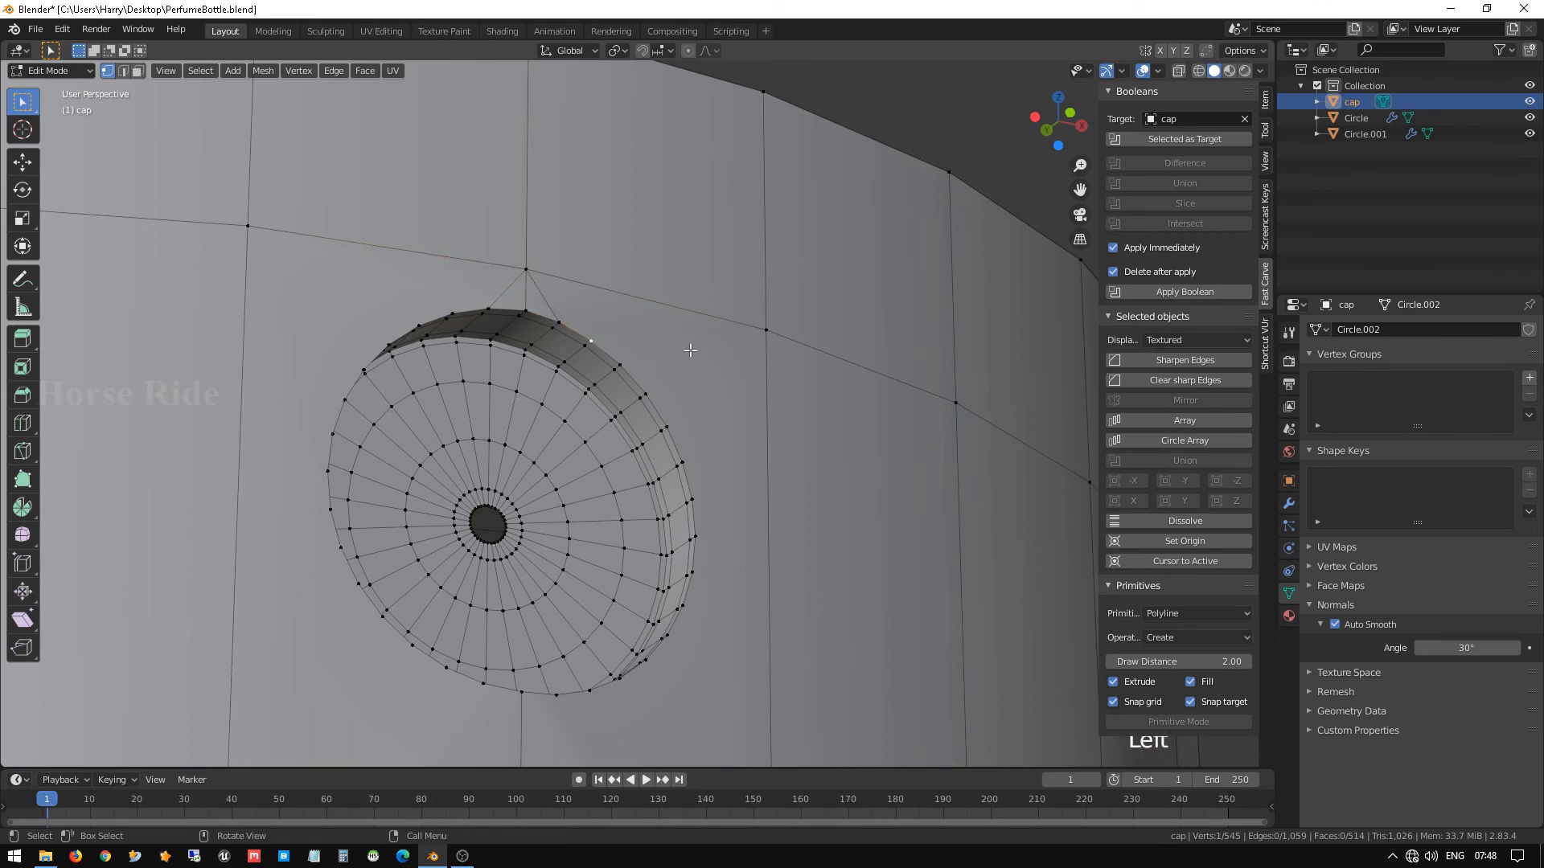
pyautogui.keyDown('shift'); pyautogui.click(760, 328); pyautogui.keyUp('shift')
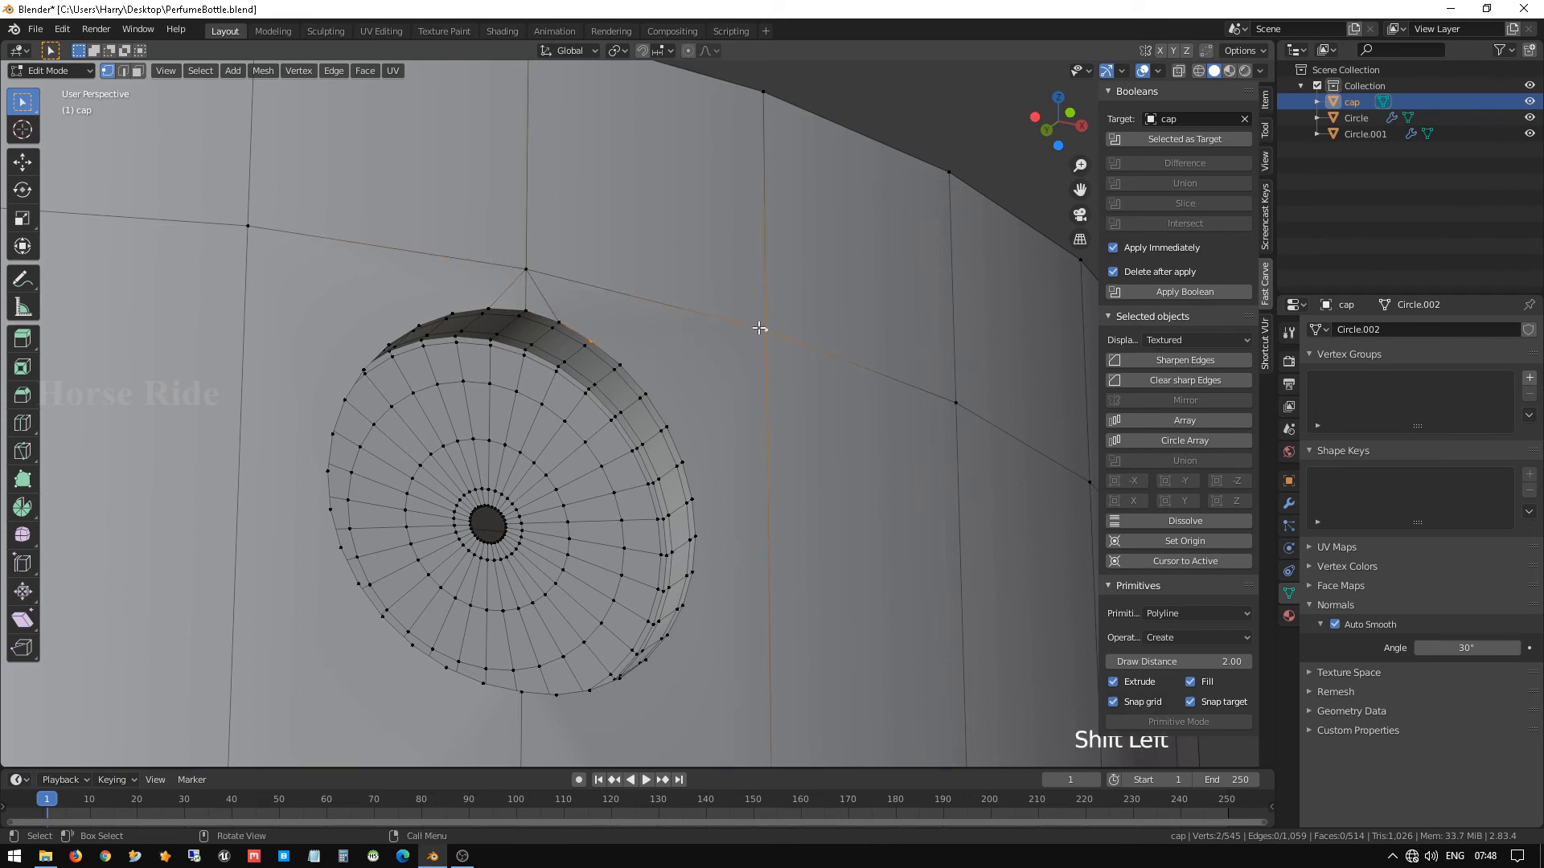
pyautogui.click(450, 316)
pyautogui.keyDown('shift'); pyautogui.click(516, 271); pyautogui.keyUp('shift')
pyautogui.click(591, 340)
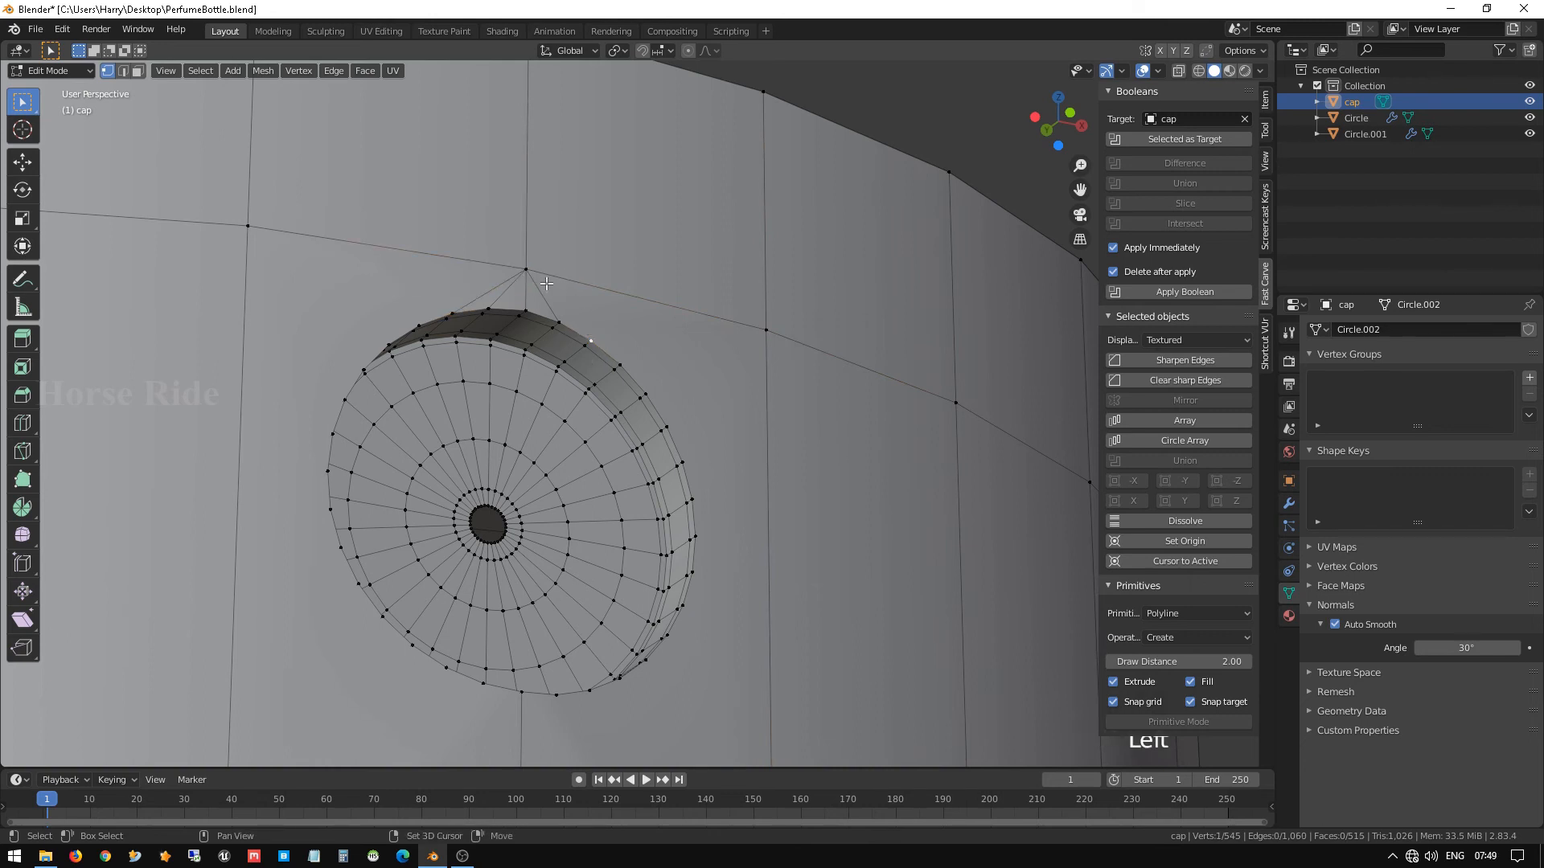
pyautogui.keyDown('shift'); pyautogui.click(526, 269); pyautogui.keyUp('shift')
pyautogui.press('j')
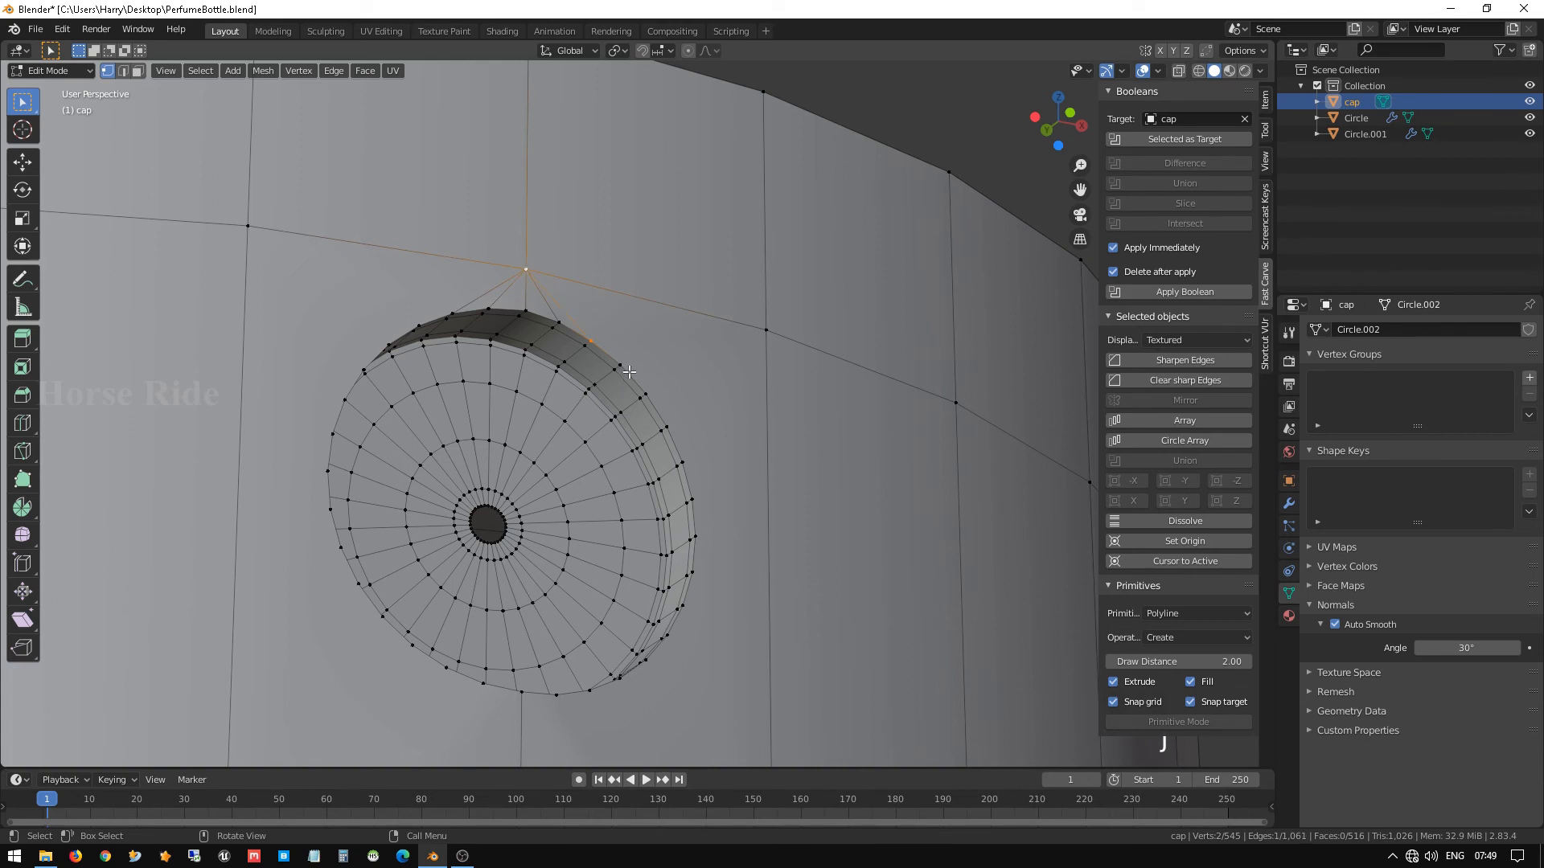
# Connect three upper-right rim vertices of the recess to the edge-line vertex on that side, and check the shading in Object Mode.
pyautogui.click(625, 363)
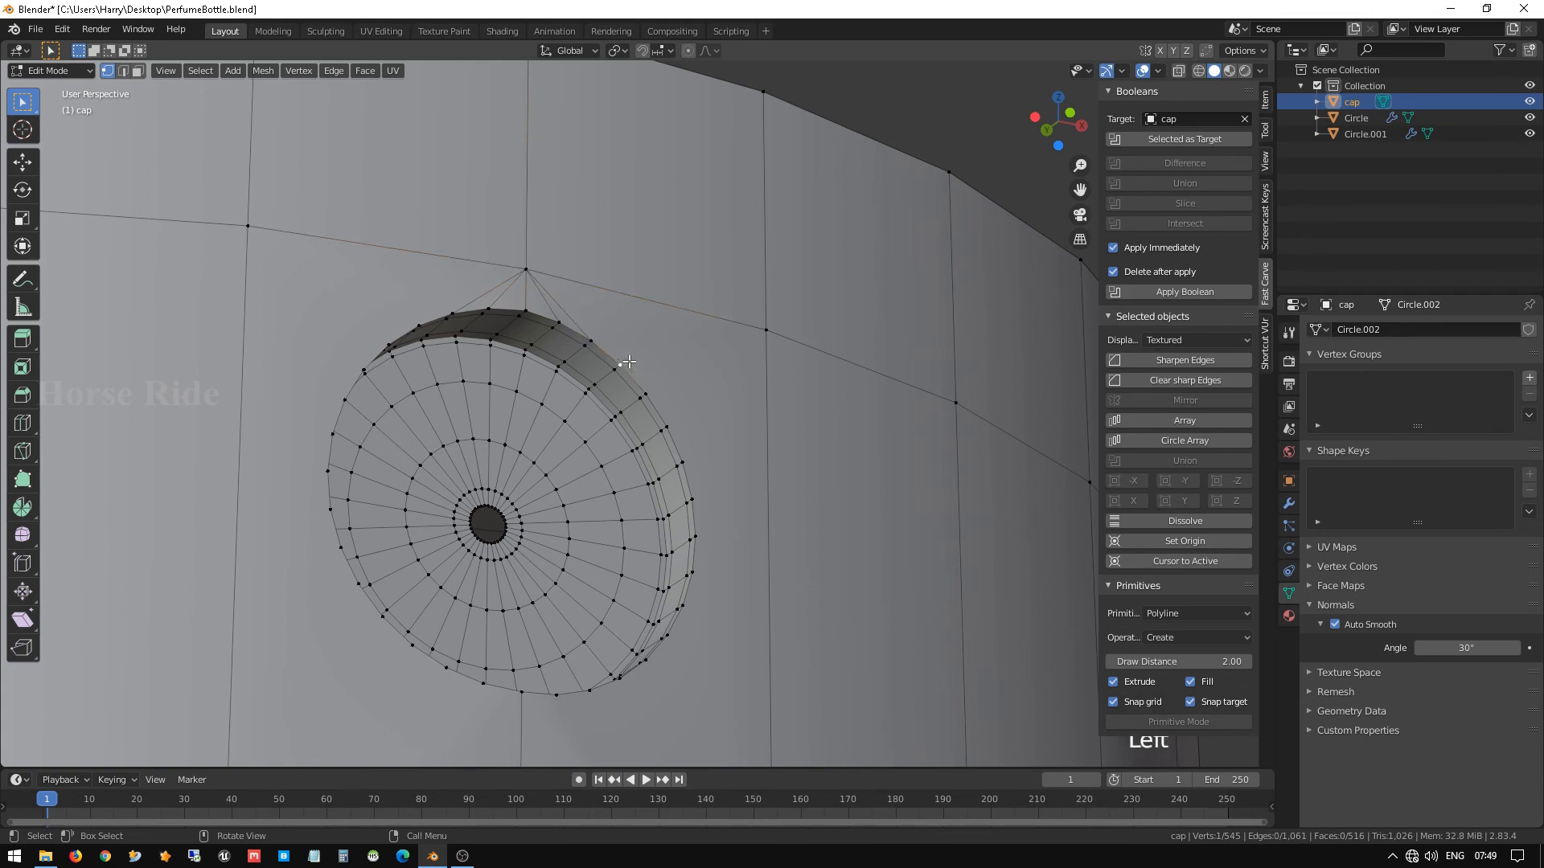
pyautogui.keyDown('shift'); pyautogui.click(765, 328); pyautogui.keyUp('shift')
pyautogui.press('j')
pyautogui.click(643, 394)
pyautogui.click(650, 393)
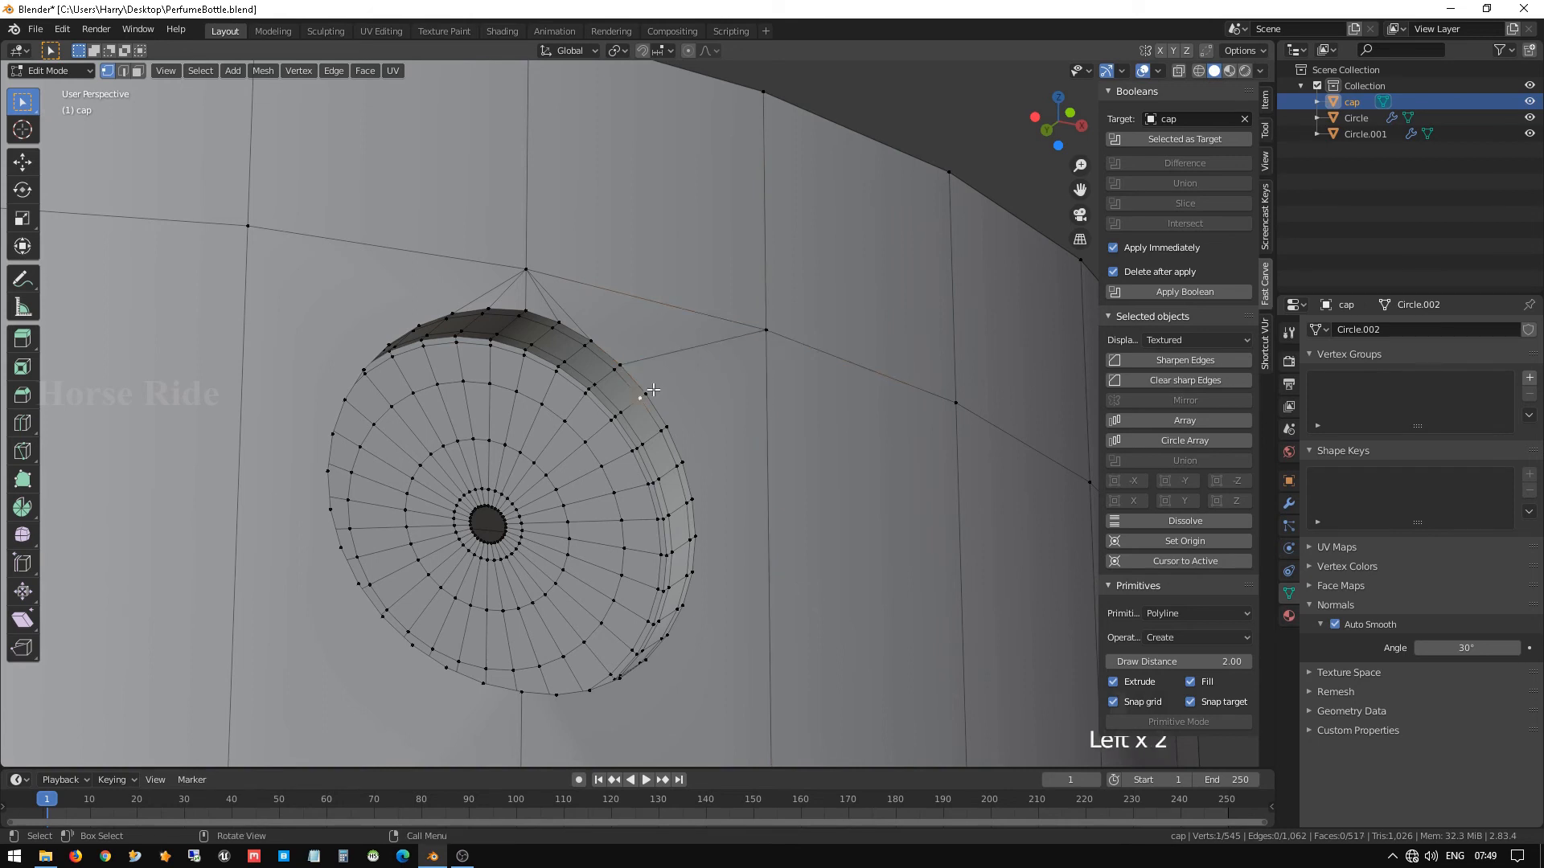
pyautogui.keyDown('shift'); pyautogui.click(765, 328); pyautogui.keyUp('shift')
pyautogui.press('j')
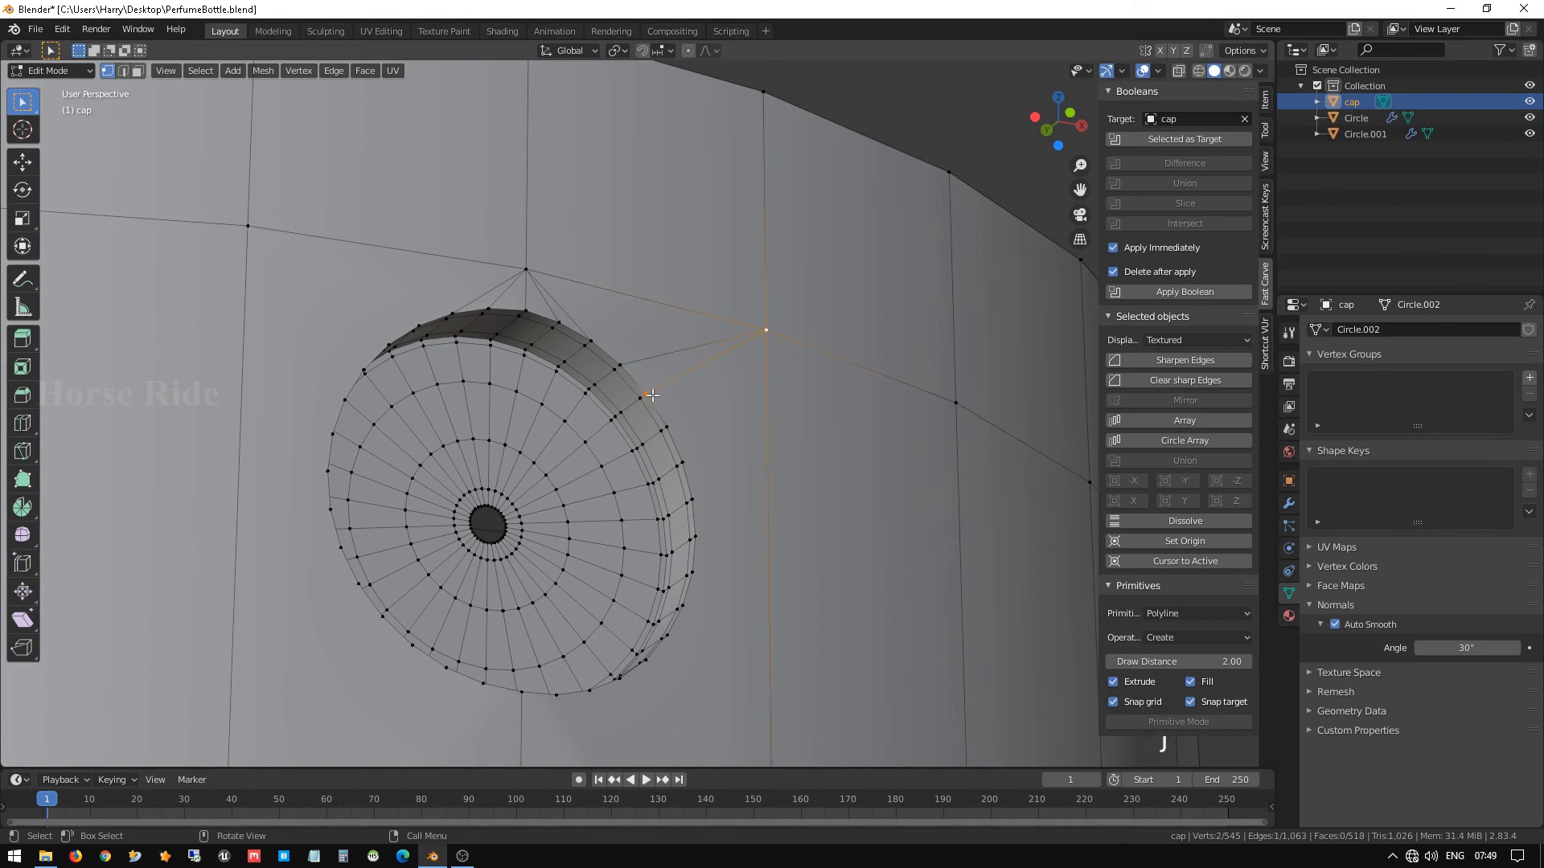
pyautogui.click(670, 422)
pyautogui.keyDown('shift'); pyautogui.click(767, 326); pyautogui.keyUp('shift')
pyautogui.press('j')
pyautogui.scroll(-1, 731, 468)
pyautogui.keyDown('shift'); pyautogui.moveTo(700, 450); pyautogui.dragTo(769, 378, button='middle'); pyautogui.keyUp('shift')
pyautogui.press('Tab')
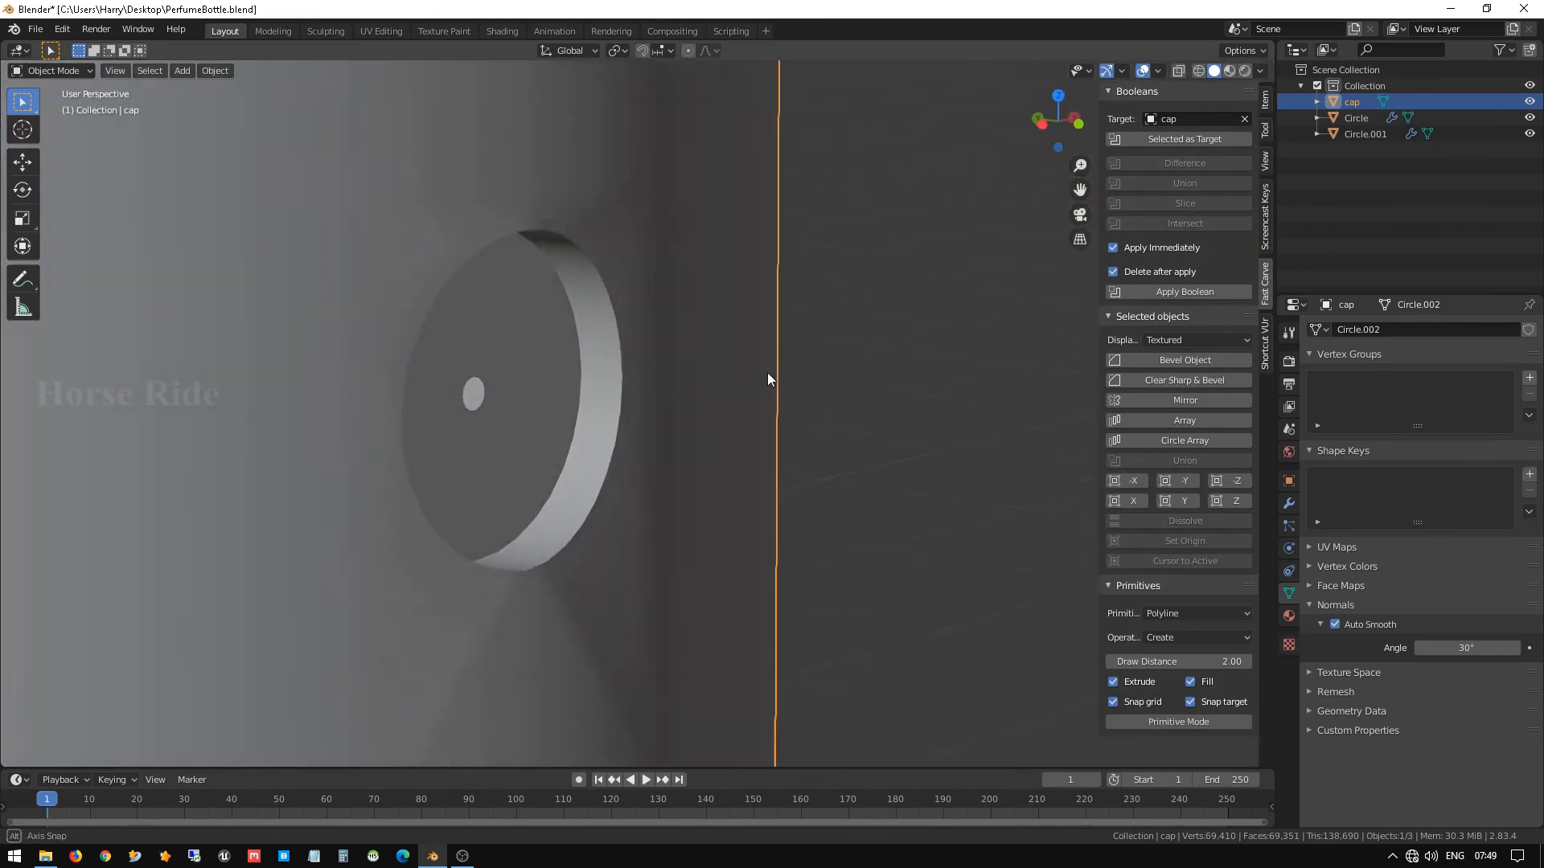
pyautogui.scroll(2, 593, 293)
pyautogui.moveTo(593, 293); pyautogui.dragTo(486, 249, button='middle')
pyautogui.press('Tab')
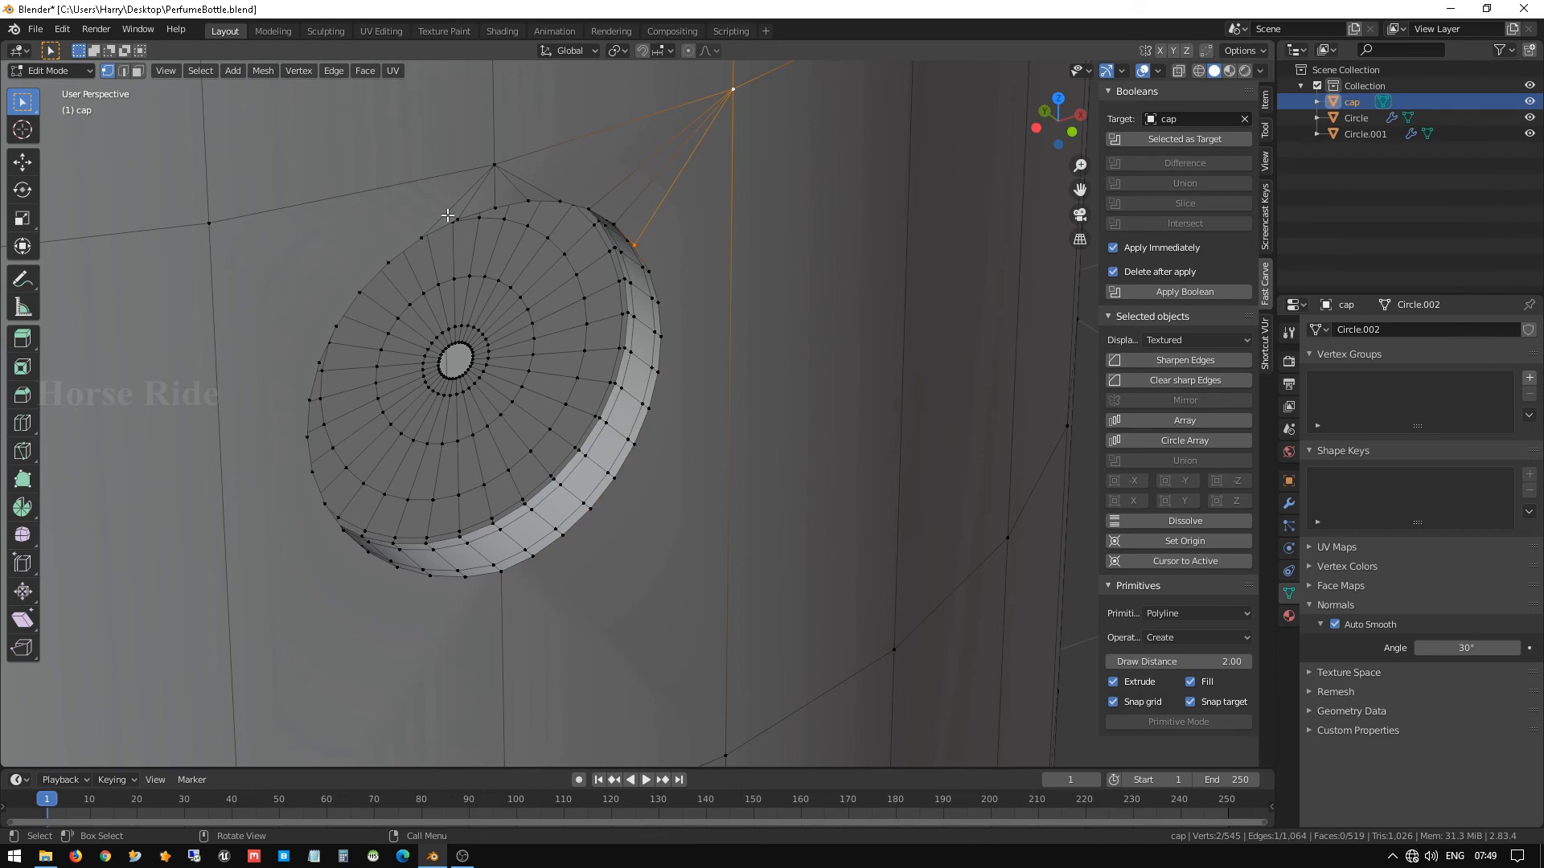
# Dissolve the two outermost edges running from the recess rim to the vertex directly above it, and check the shading.
pyautogui.moveTo(448, 215); pyautogui.dragTo(472, 162, button='middle')
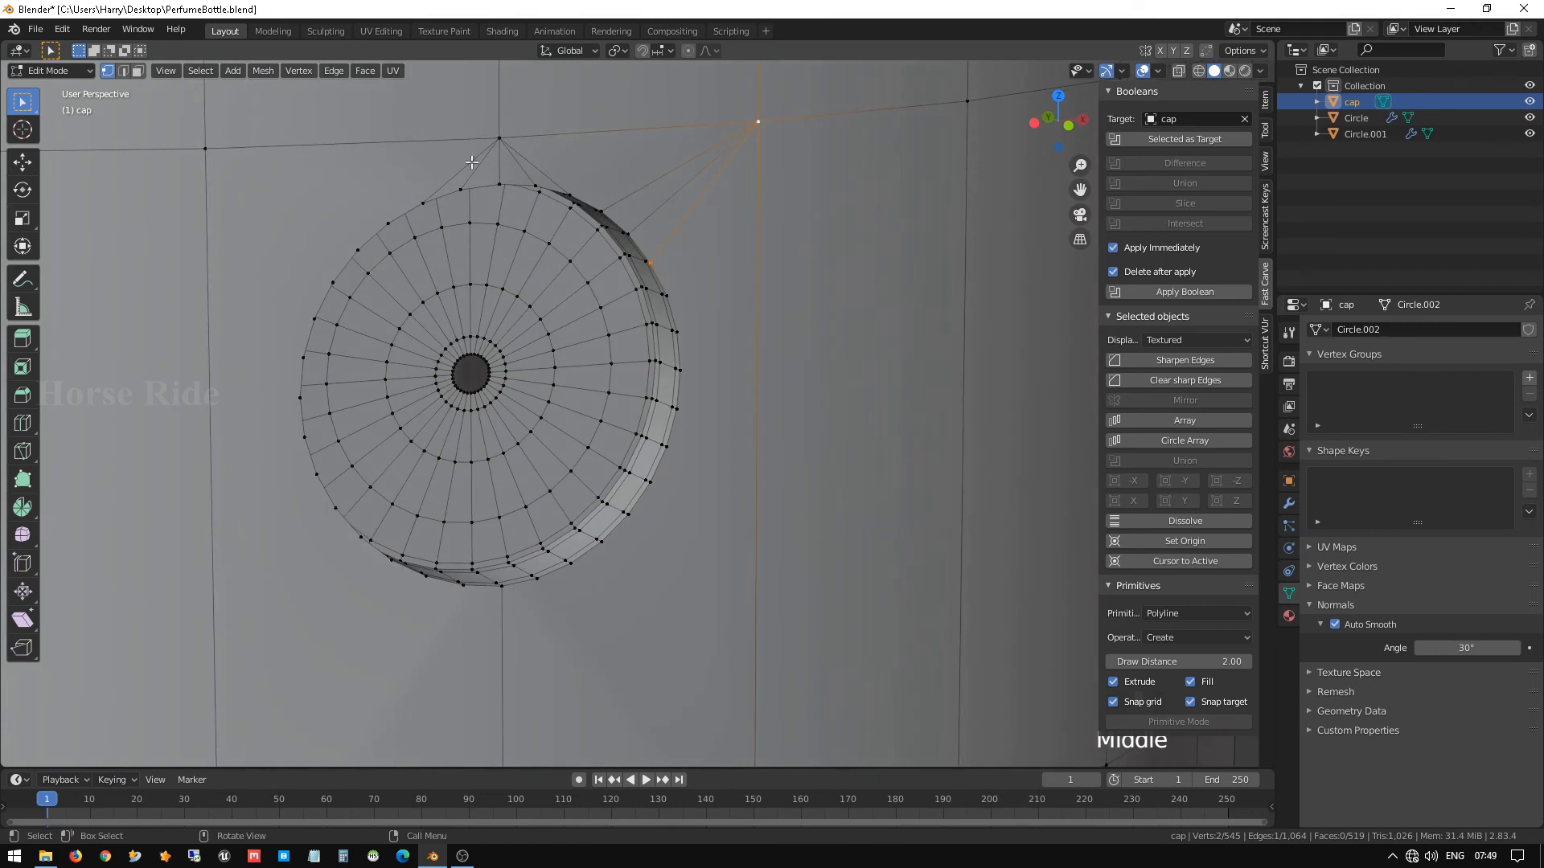
pyautogui.press('2')
pyautogui.click(463, 160)
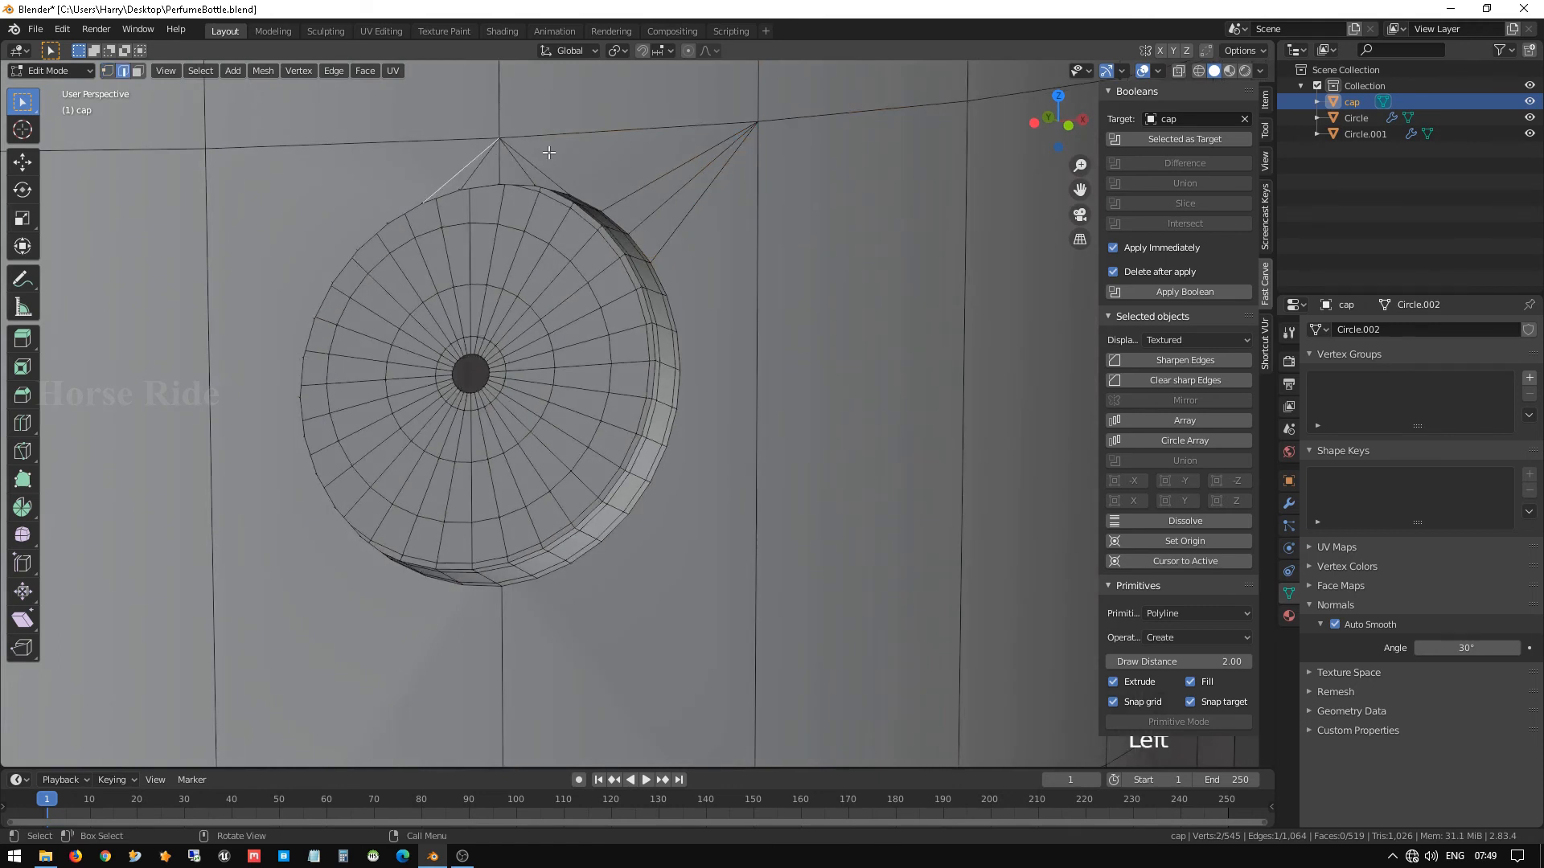
pyautogui.keyDown('shift'); pyautogui.click(539, 155); pyautogui.keyUp('shift')
pyautogui.press('x')
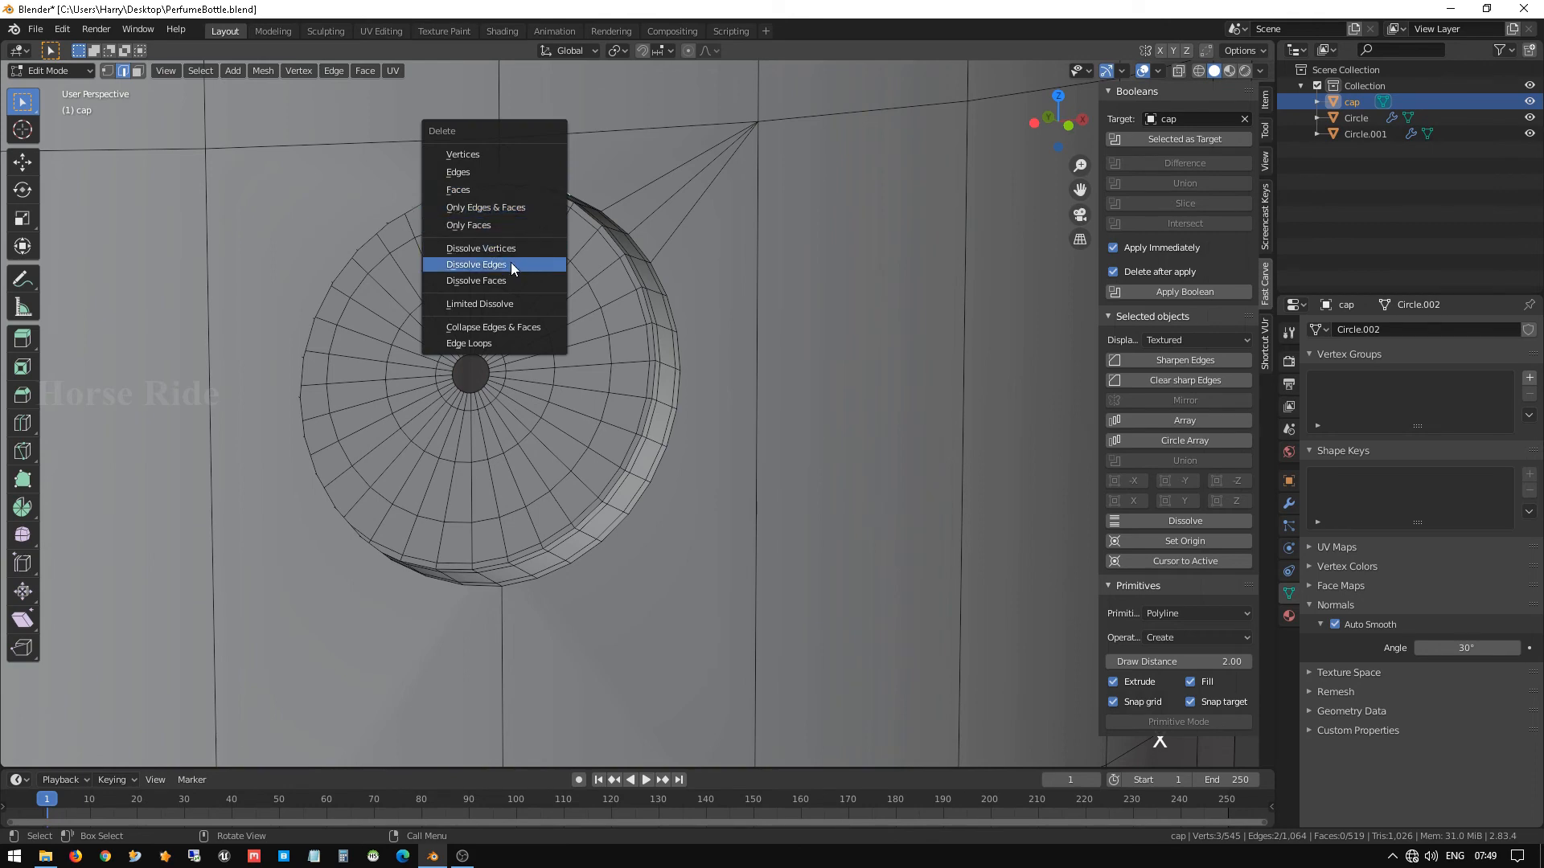
pyautogui.click(515, 268)
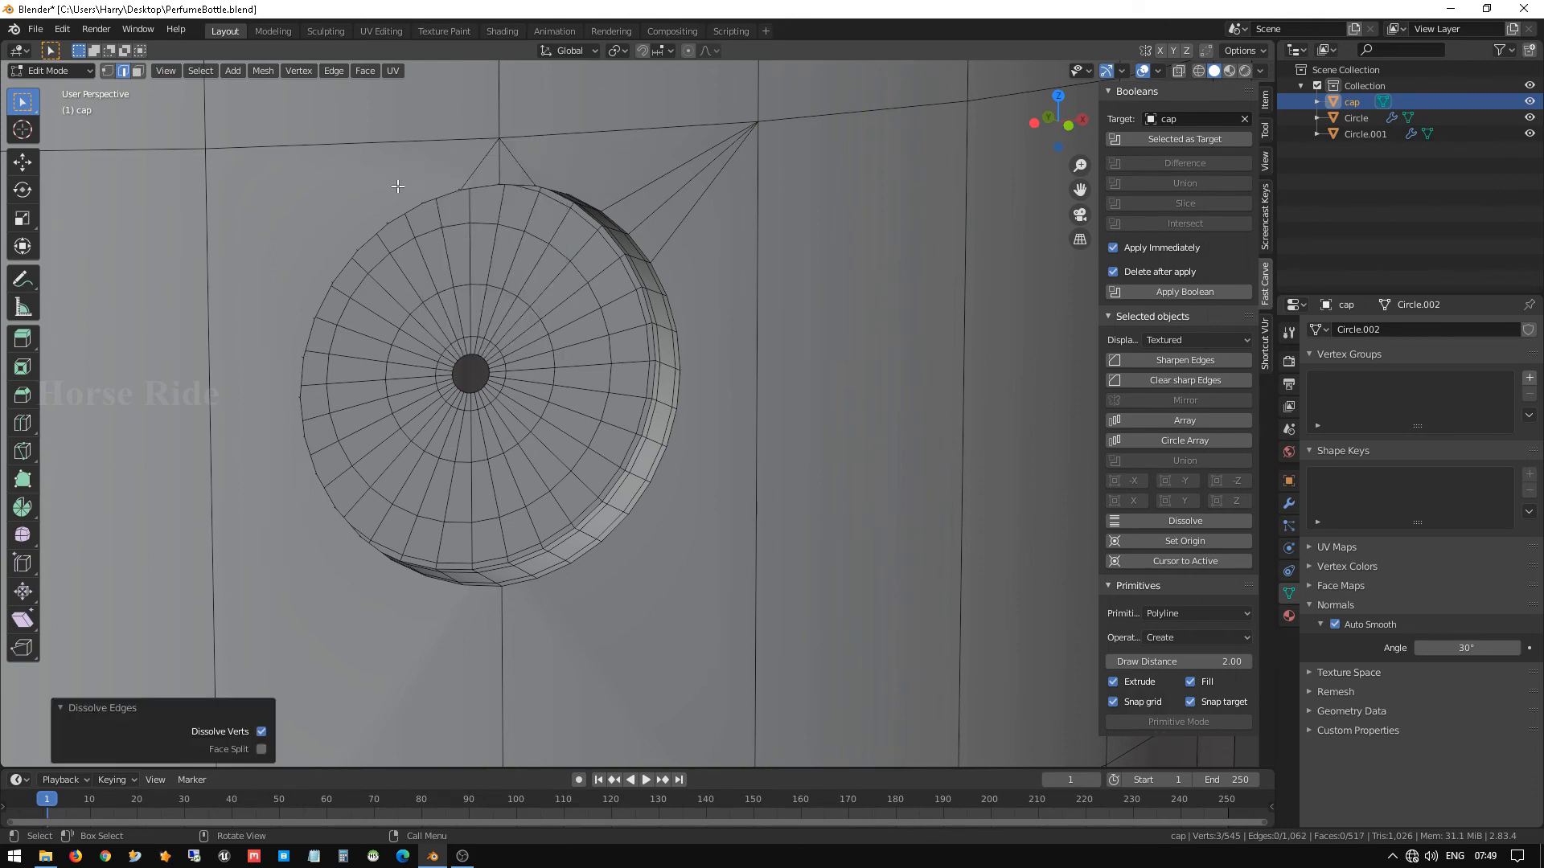
pyautogui.press('Tab')
pyautogui.press('Tab')
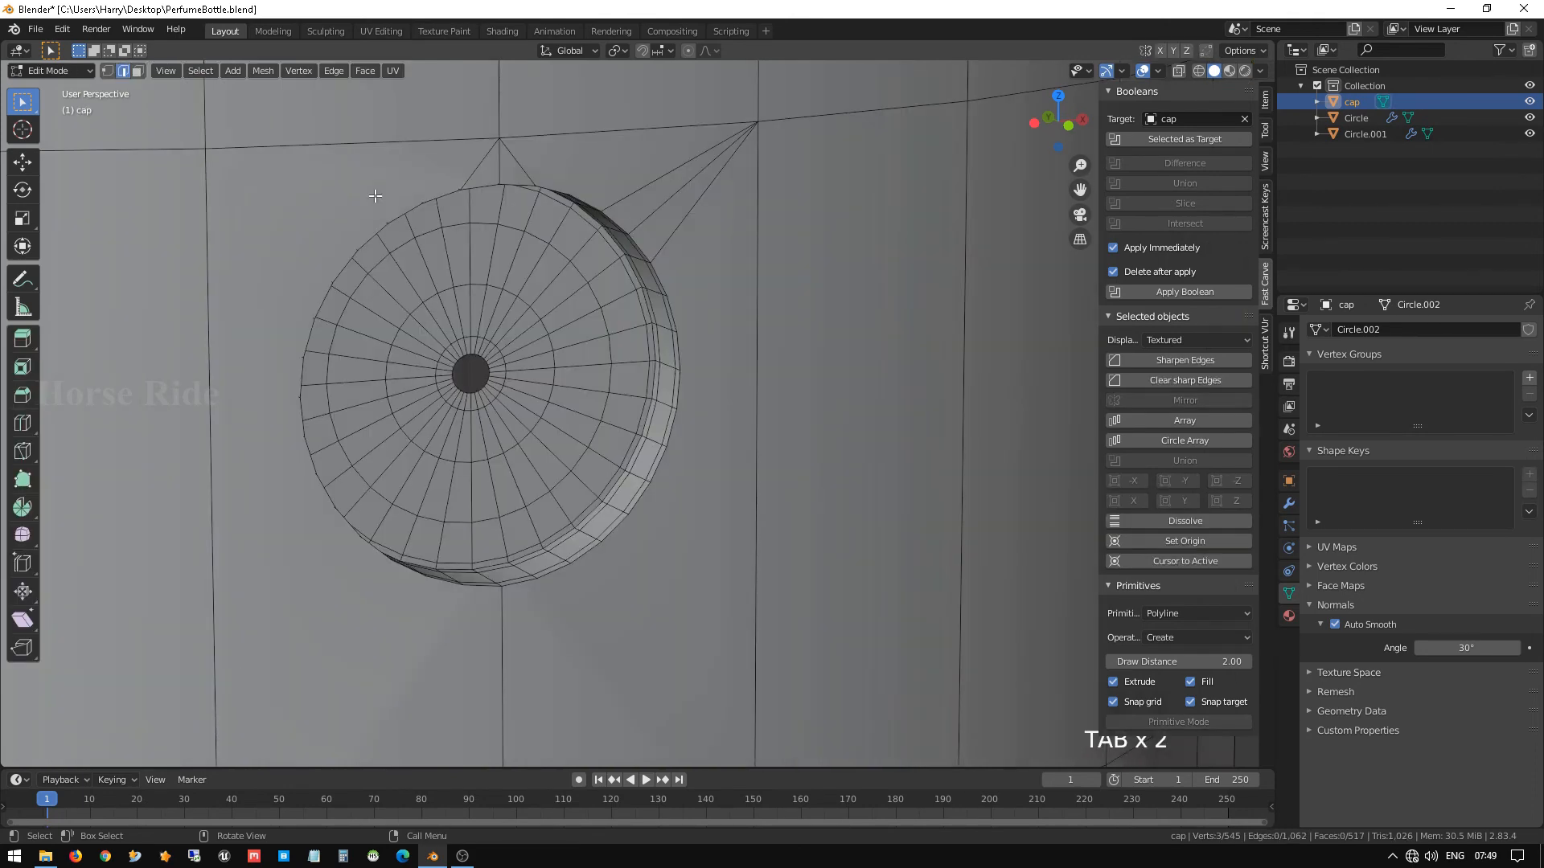
# Connect three upper-left rim vertices of the recess to the edge-line vertex on that side.
pyautogui.press('1')
pyautogui.click(377, 220)
pyautogui.moveTo(378, 219); pyautogui.dragTo(351, 176, button='middle')
pyautogui.keyDown('shift'); pyautogui.click(230, 115); pyautogui.keyUp('shift')
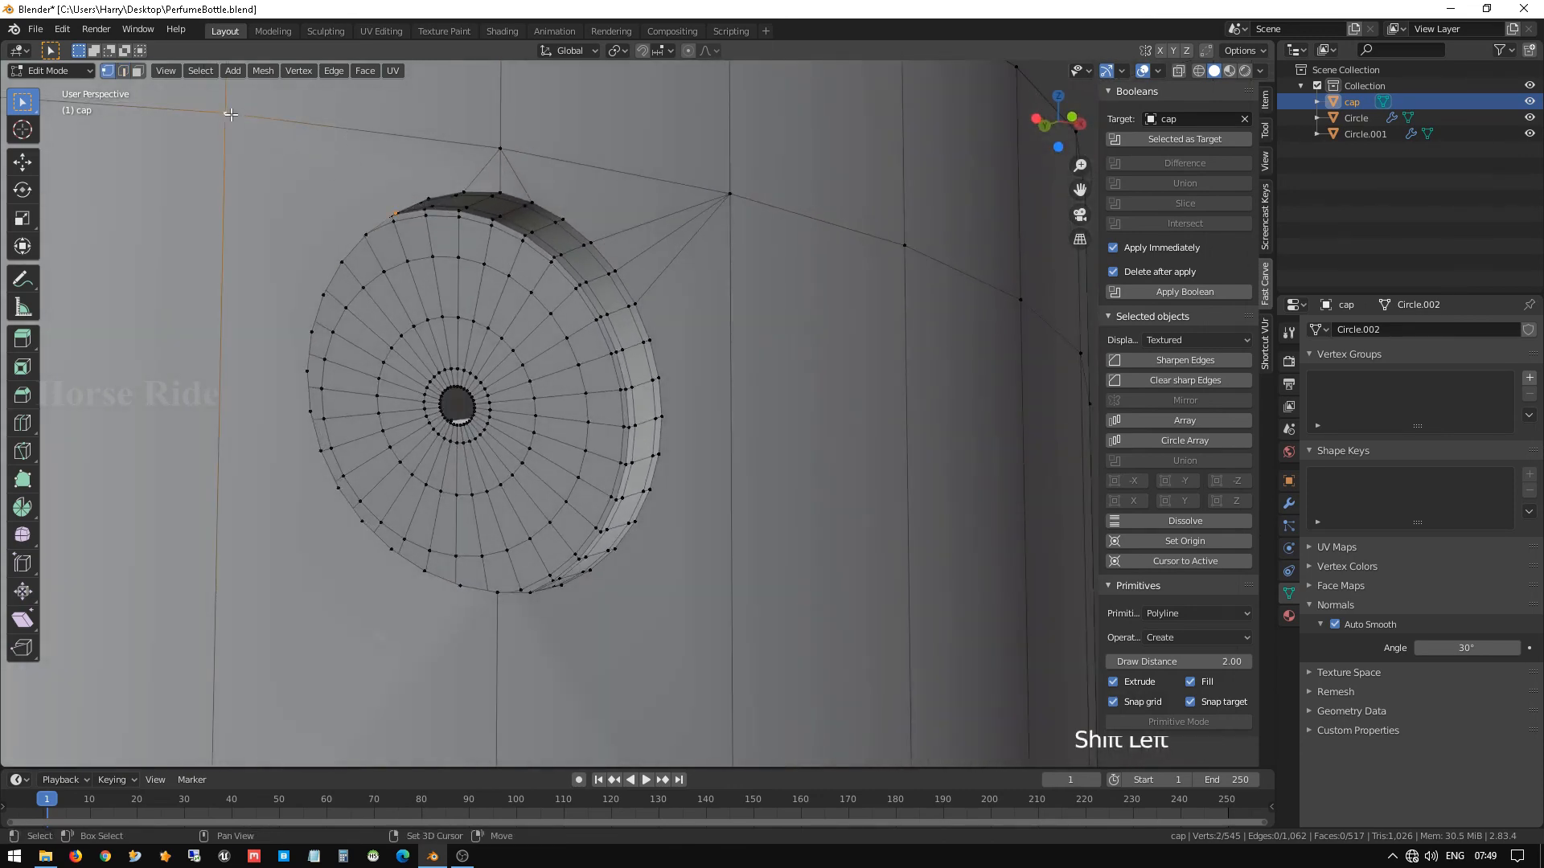
pyautogui.press('j')
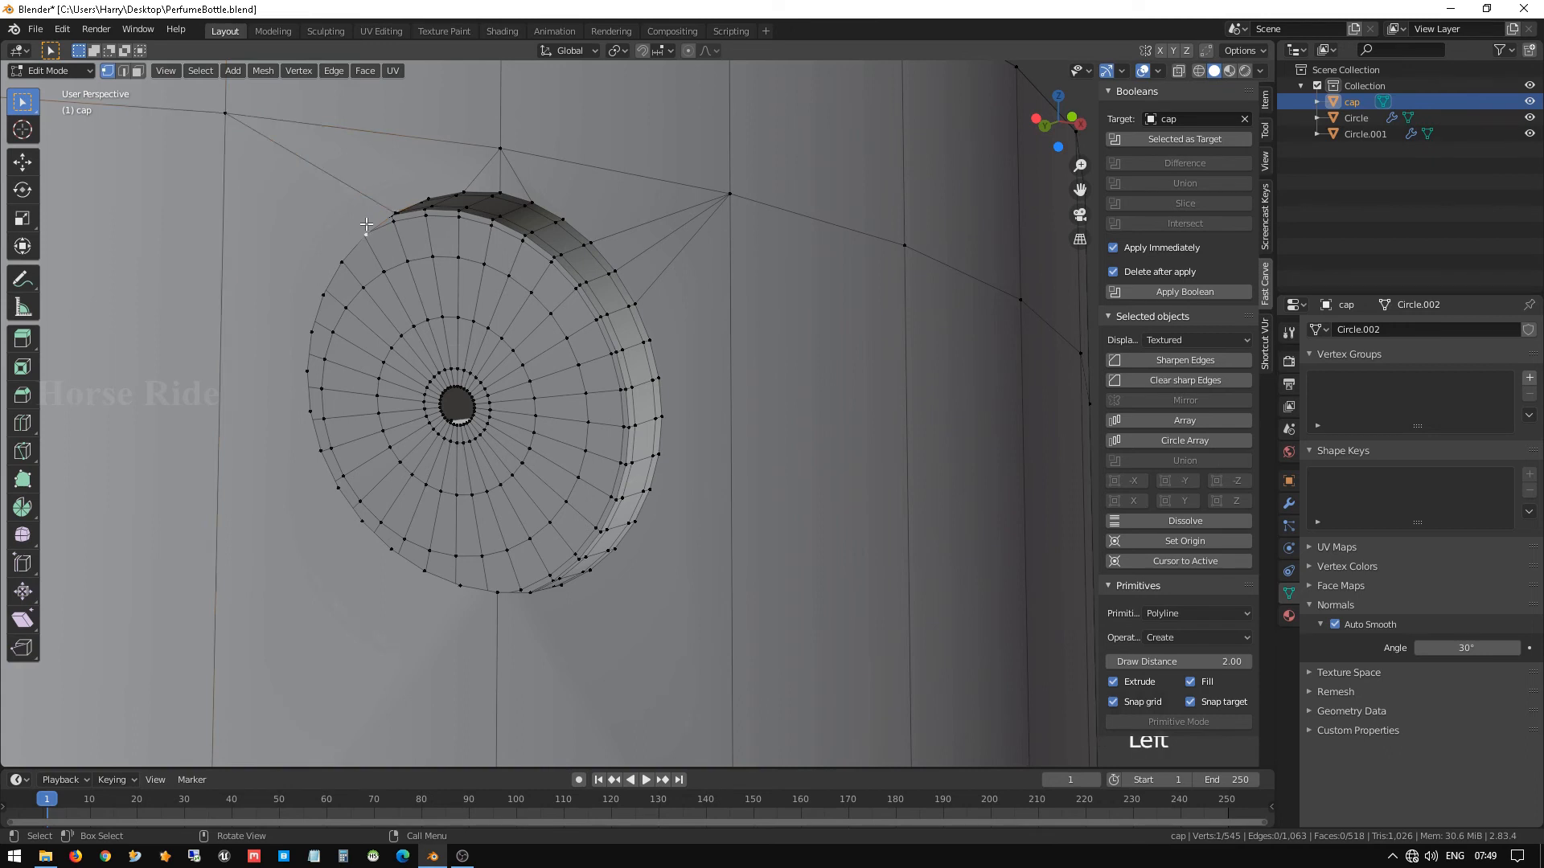
pyautogui.keyDown('shift'); pyautogui.click(228, 117); pyautogui.keyUp('shift')
pyautogui.press('j')
pyautogui.click(341, 262)
pyautogui.keyDown('shift'); pyautogui.click(226, 117); pyautogui.keyUp('shift')
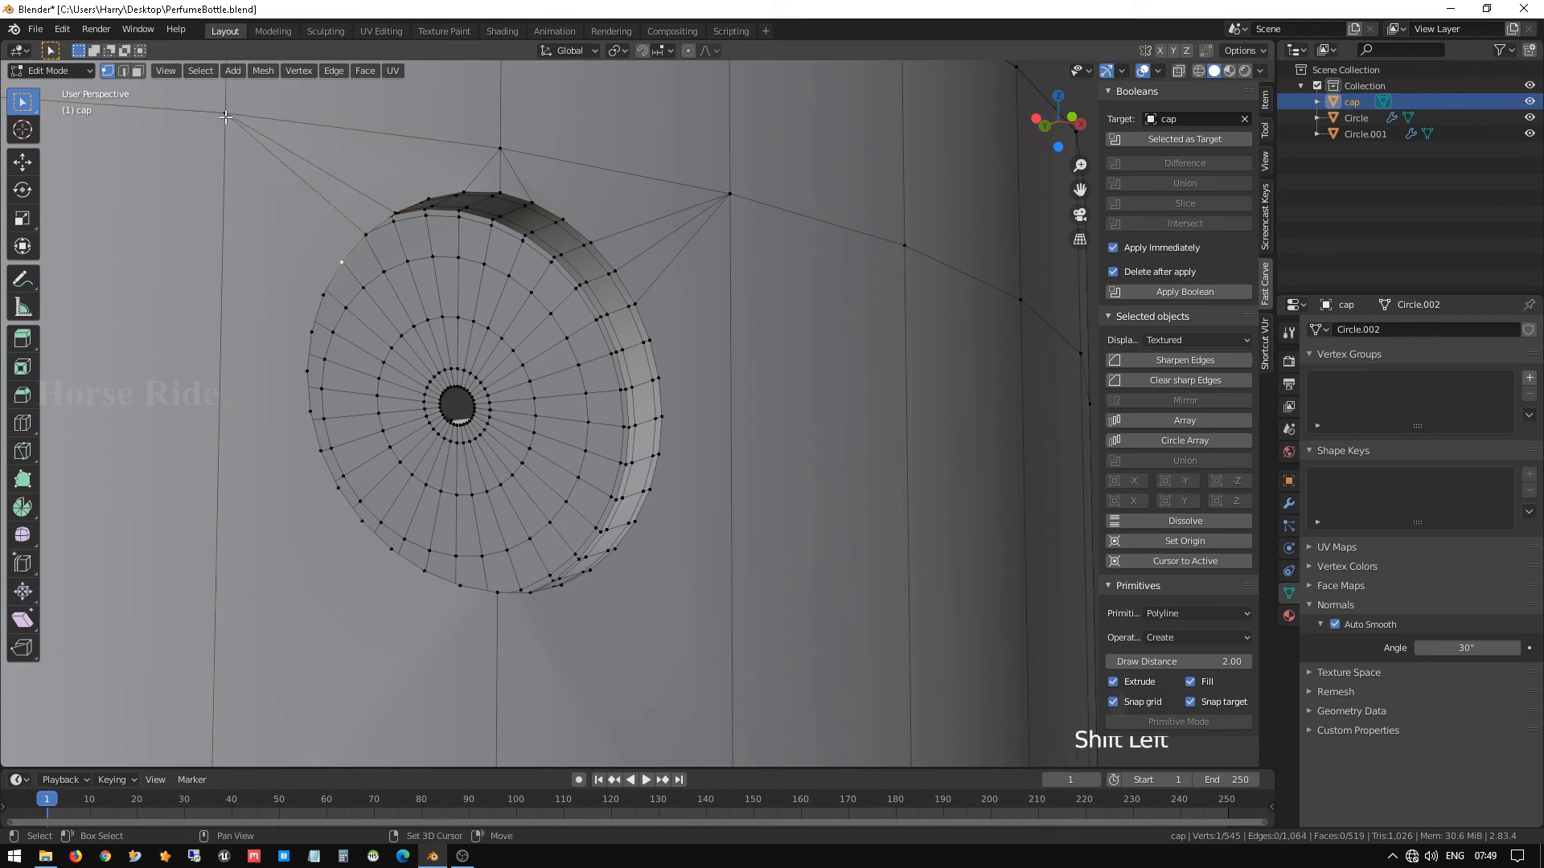
pyautogui.press('j')
pyautogui.scroll(-2, 487, 384)
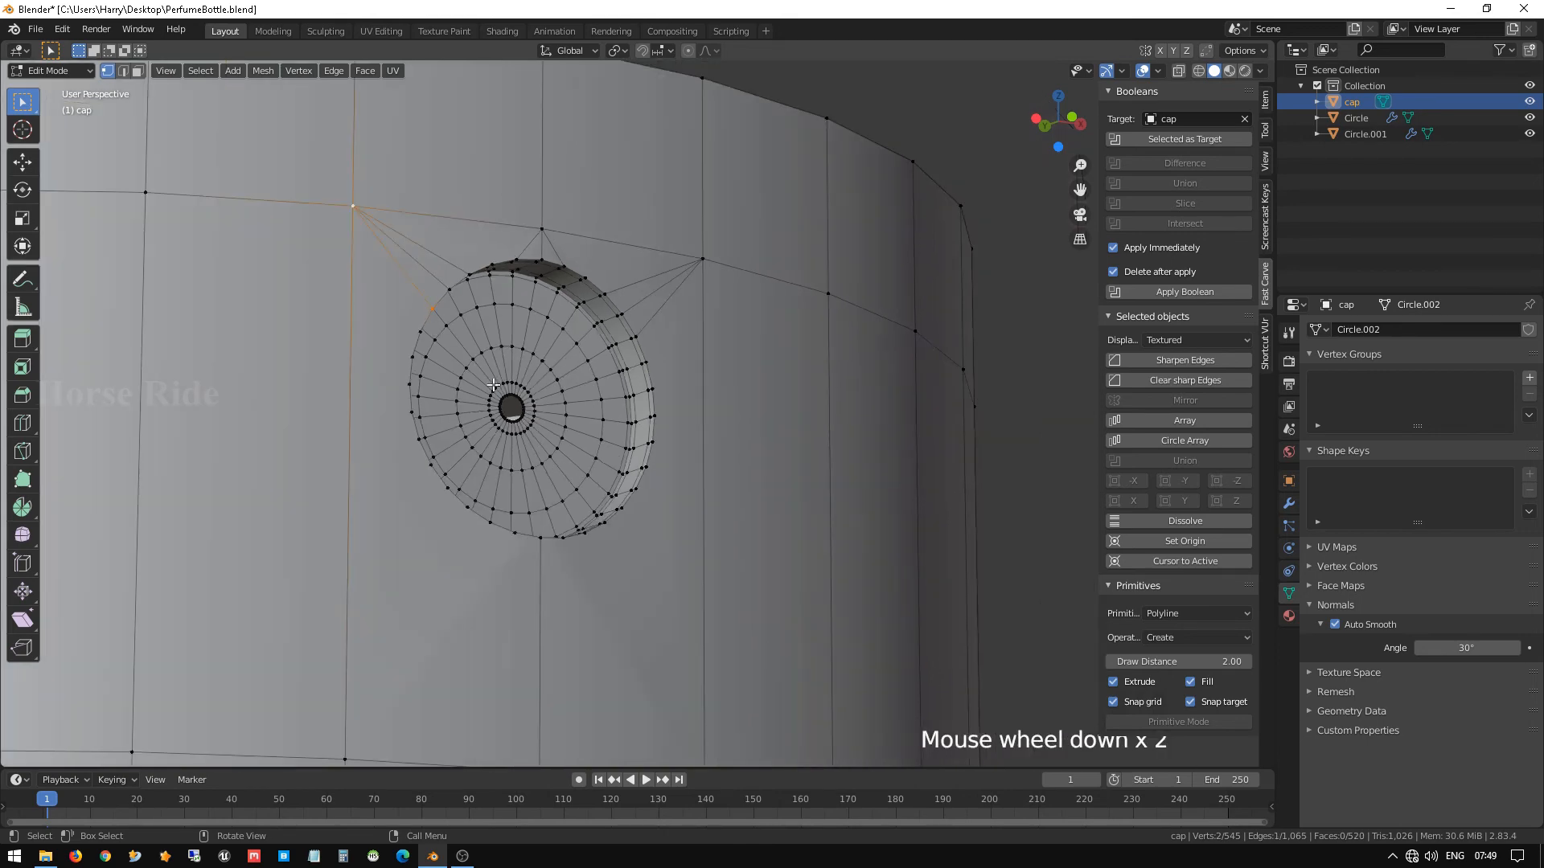
pyautogui.keyDown('shift'); pyautogui.moveTo(487, 384); pyautogui.dragTo(475, 263, button='middle'); pyautogui.keyUp('shift')
pyautogui.scroll(2, 499, 311)
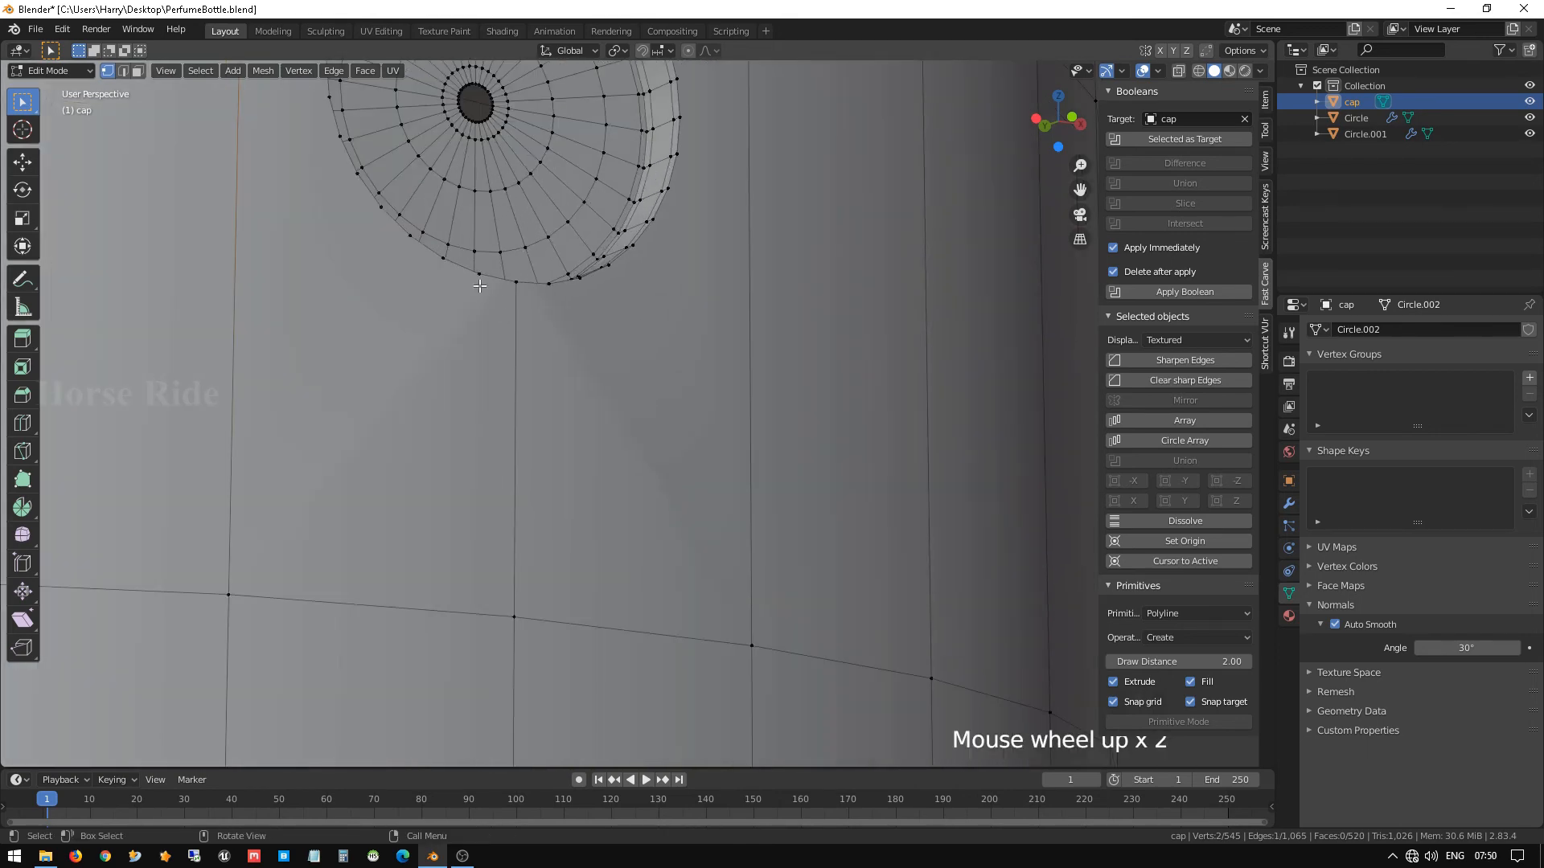
pyautogui.click(480, 277)
pyautogui.keyDown('shift'); pyautogui.click(520, 600); pyautogui.keyUp('shift')
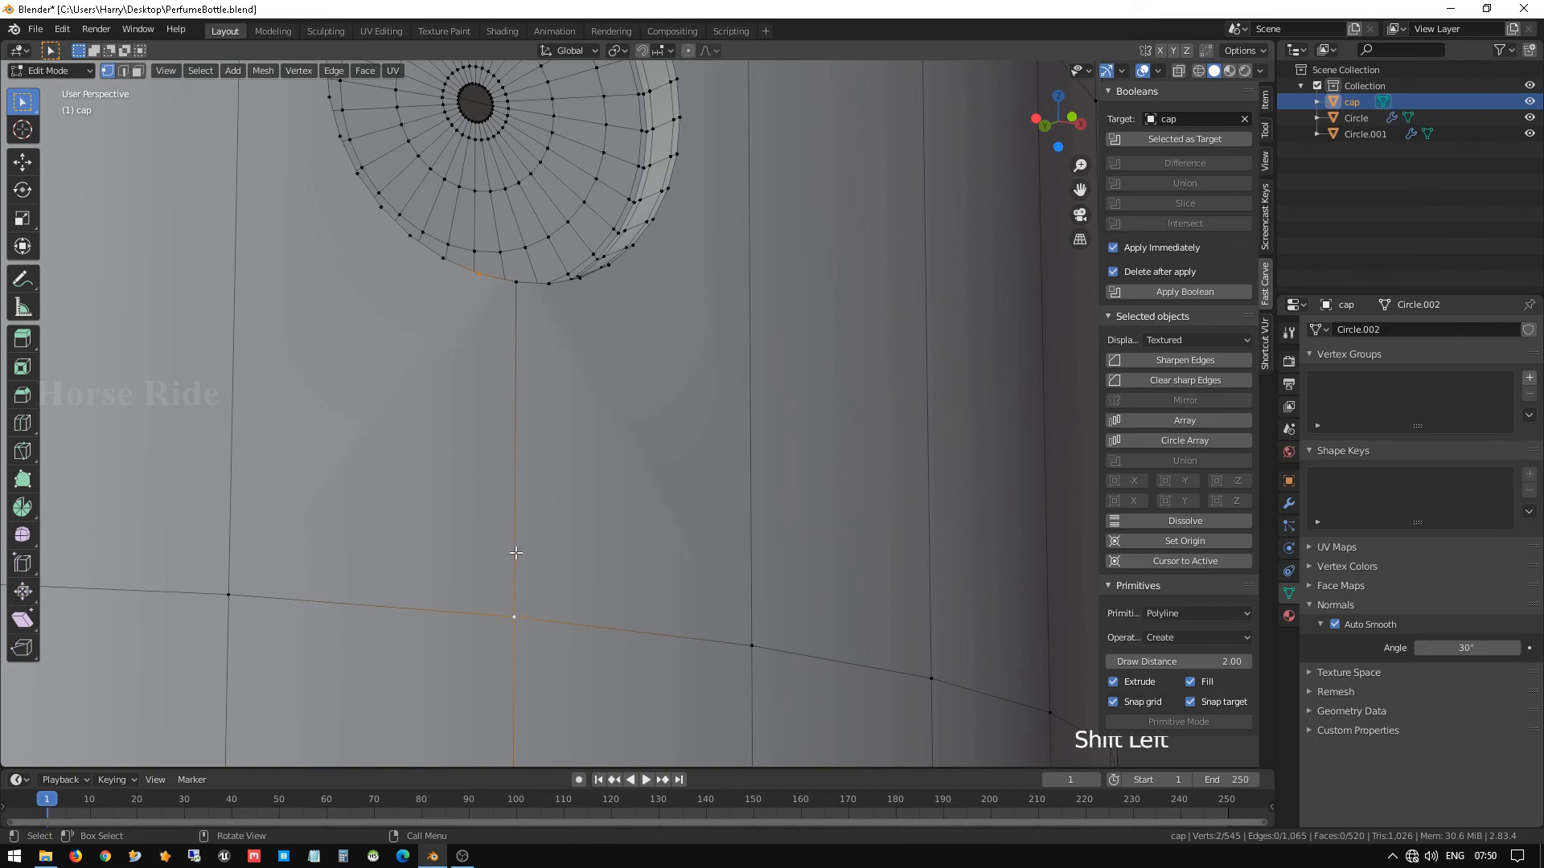
# Add one loop cut around the cap and slide it by a factor of about 0.314 to just below the nozzle recess.
pyautogui.scroll(-4, 567, 454)
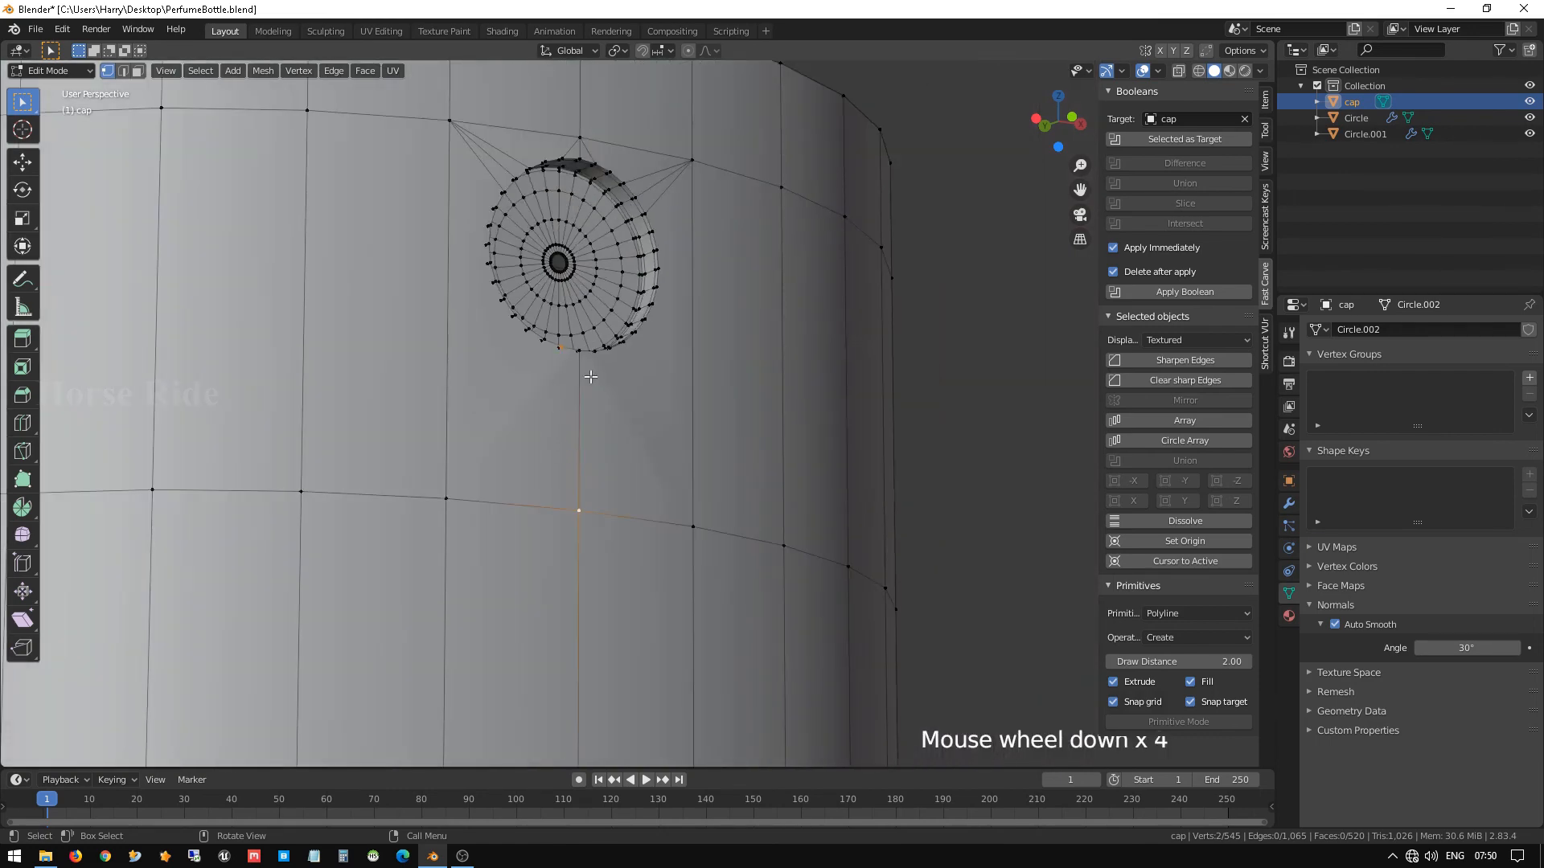
pyautogui.scroll(2, 592, 425)
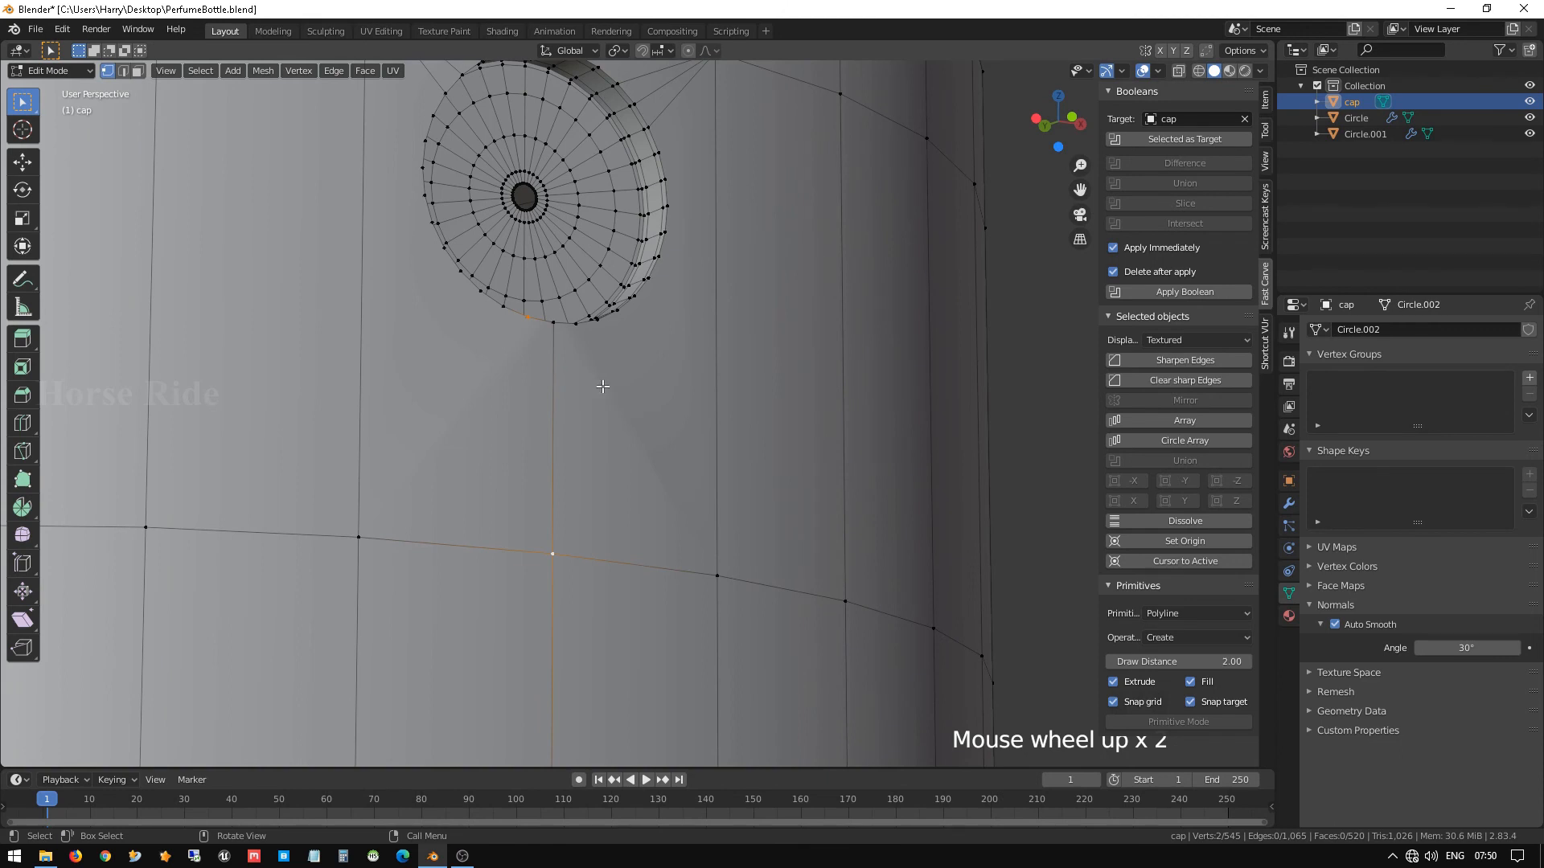
pyautogui.click(603, 386)
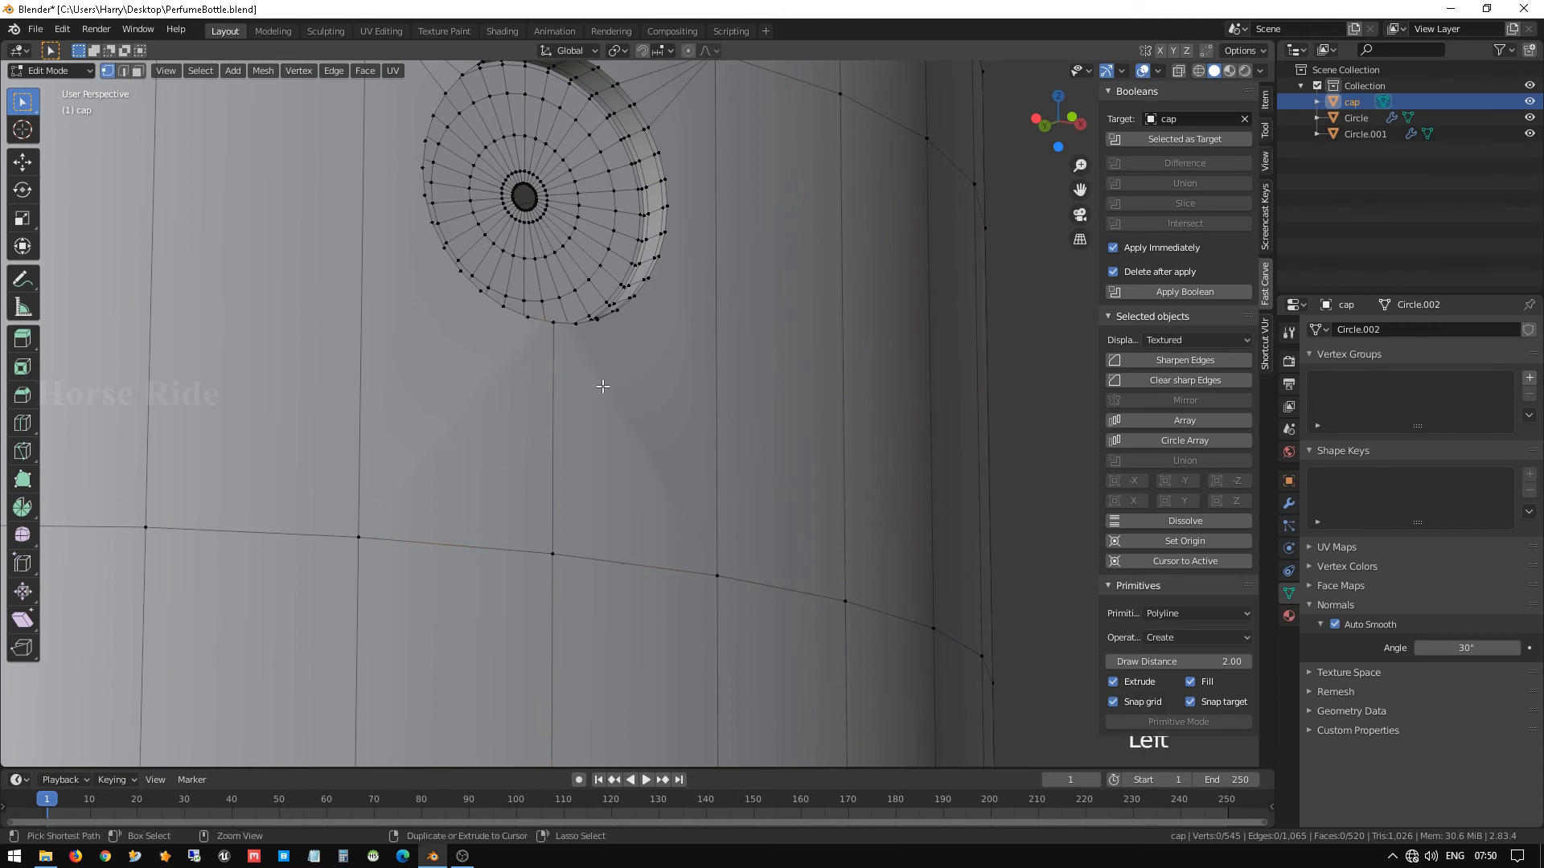
pyautogui.hotkey('ctrl', 'r')
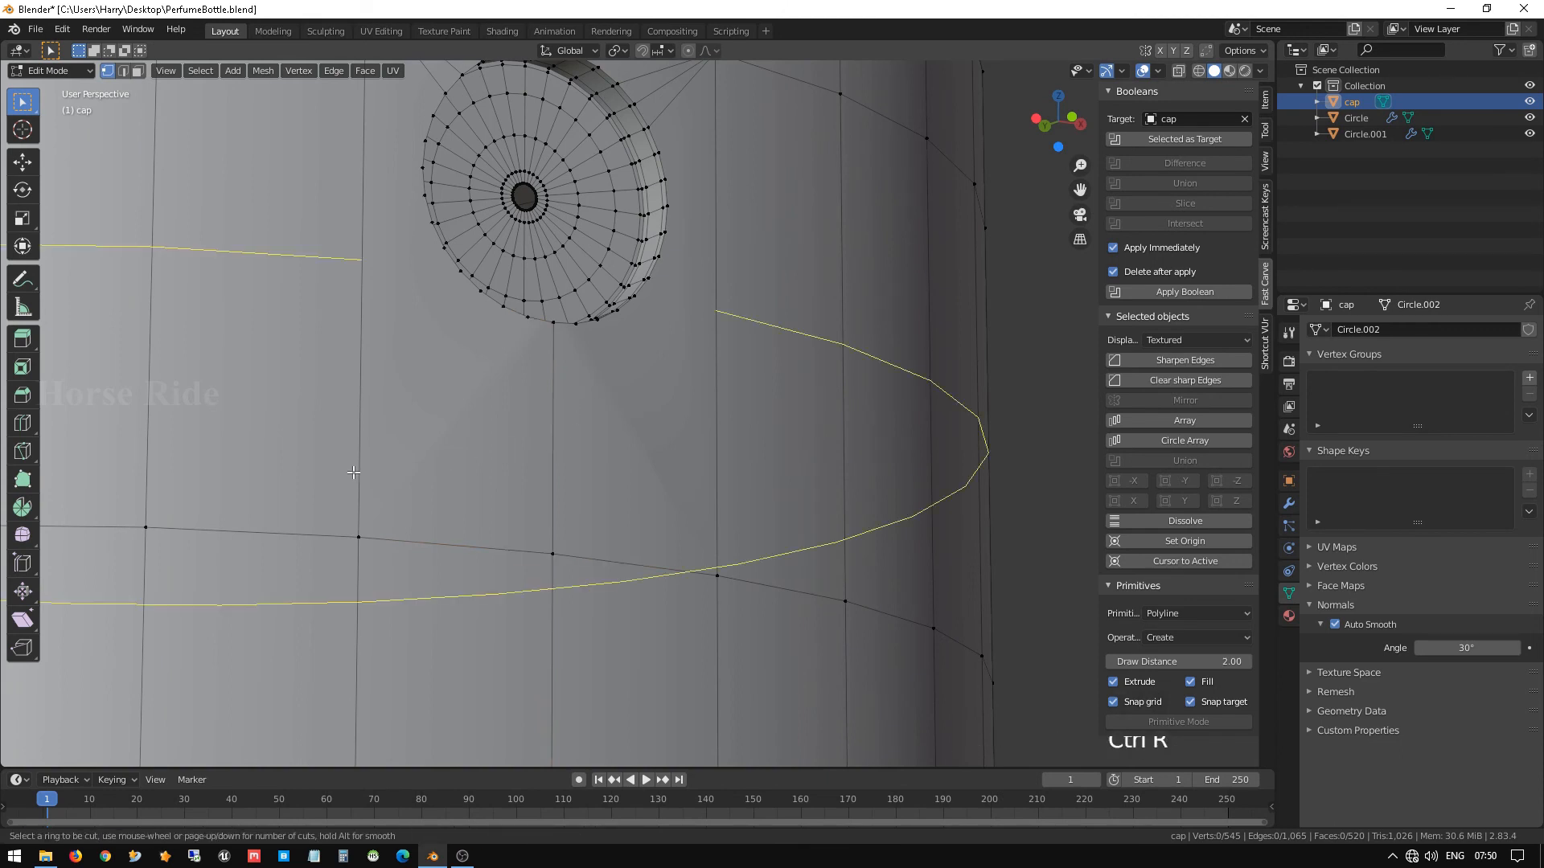
pyautogui.click(352, 468)
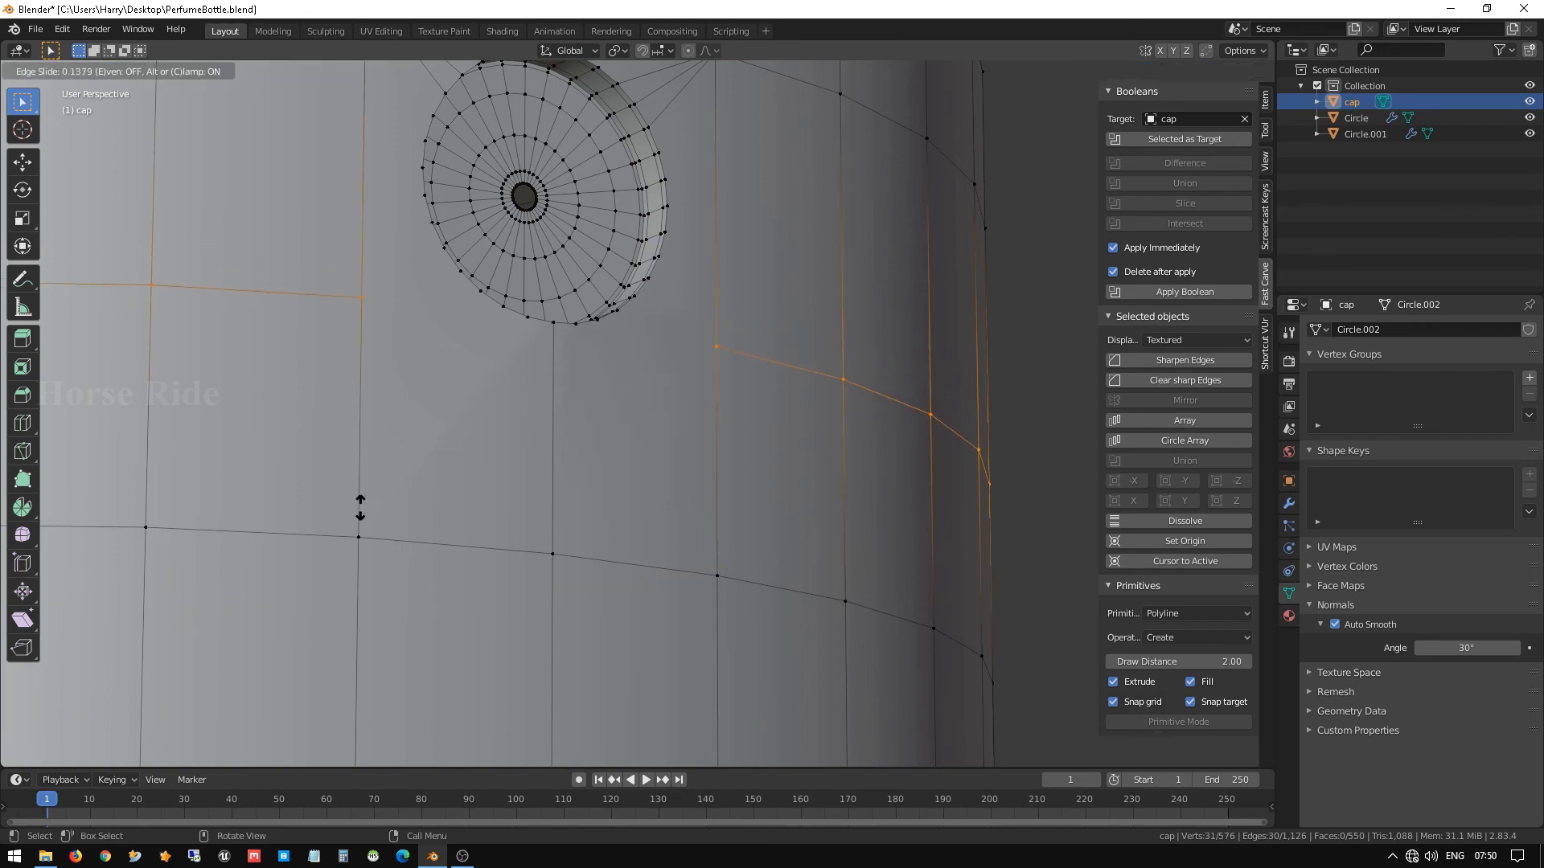
pyautogui.click(365, 555)
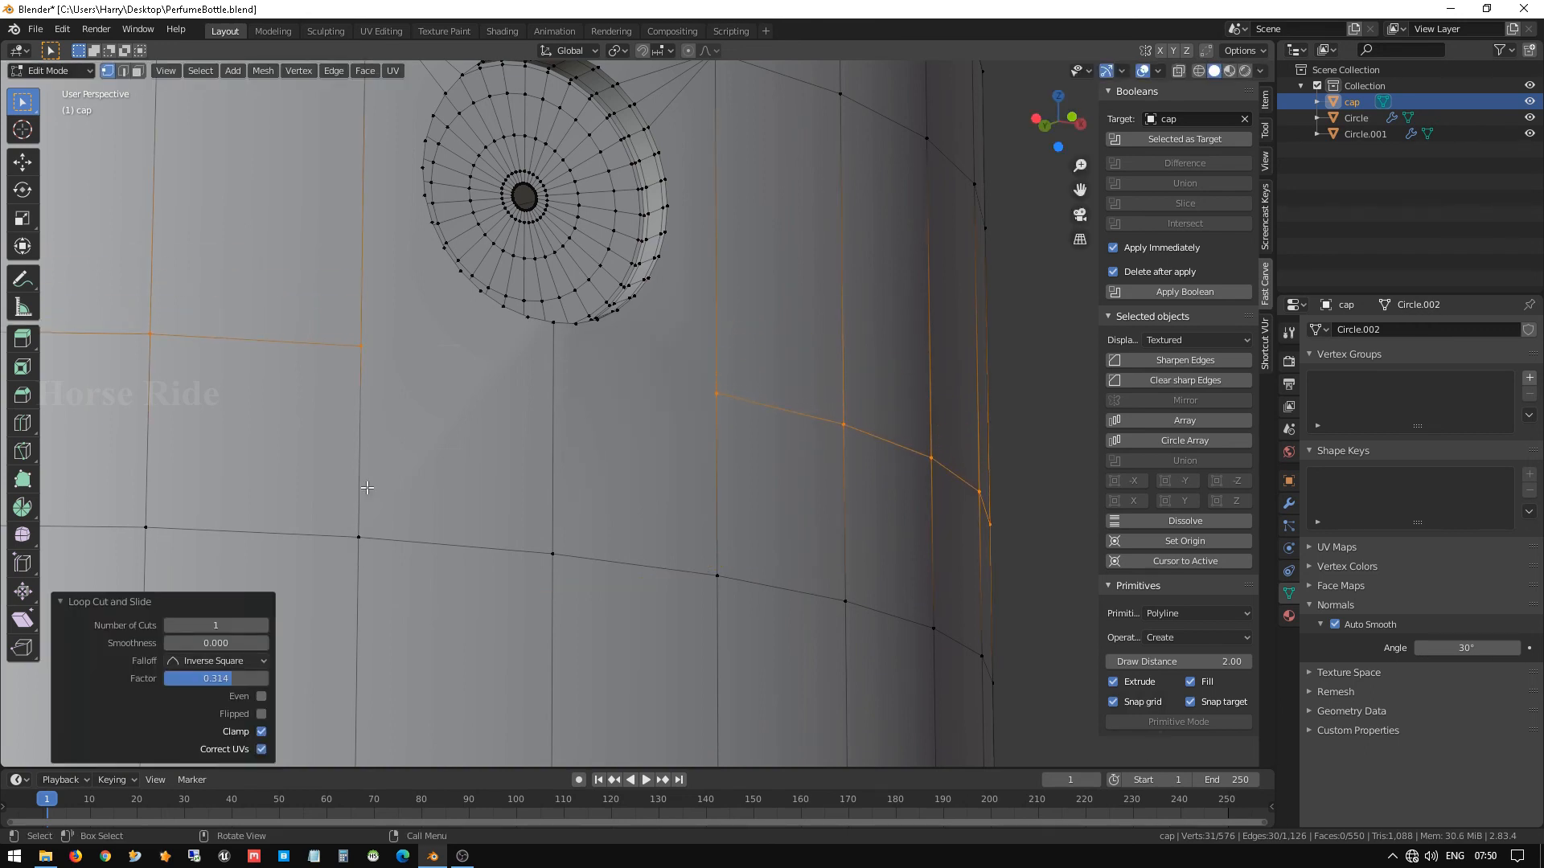
# Connect the two open ends of the new edge loop across the faces beneath the recess.
pyautogui.click(354, 354)
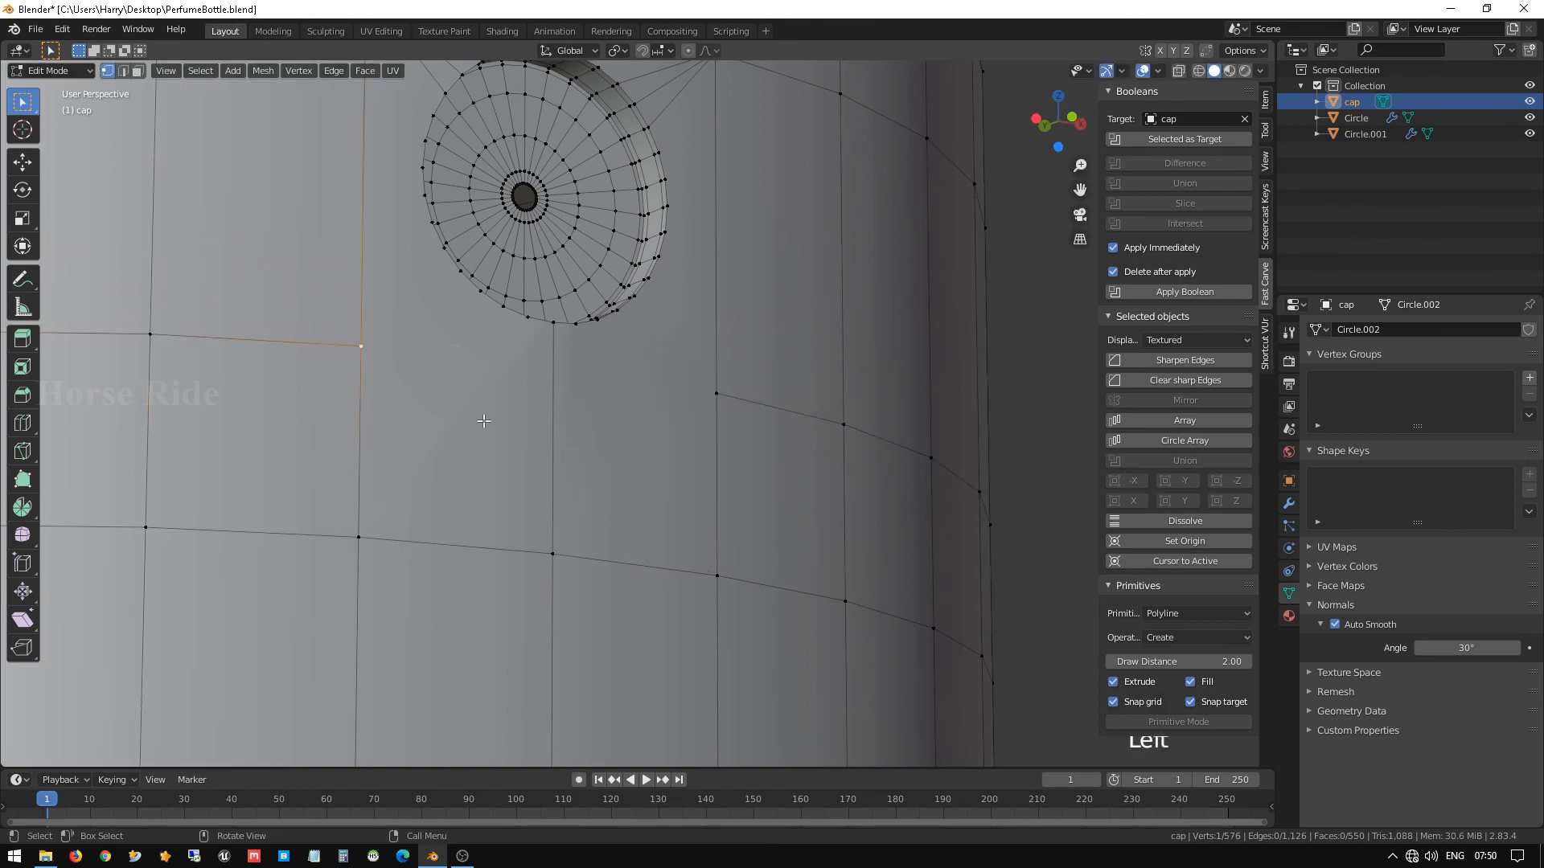
pyautogui.keyDown('shift'); pyautogui.click(714, 392); pyautogui.keyUp('shift')
pyautogui.press('j')
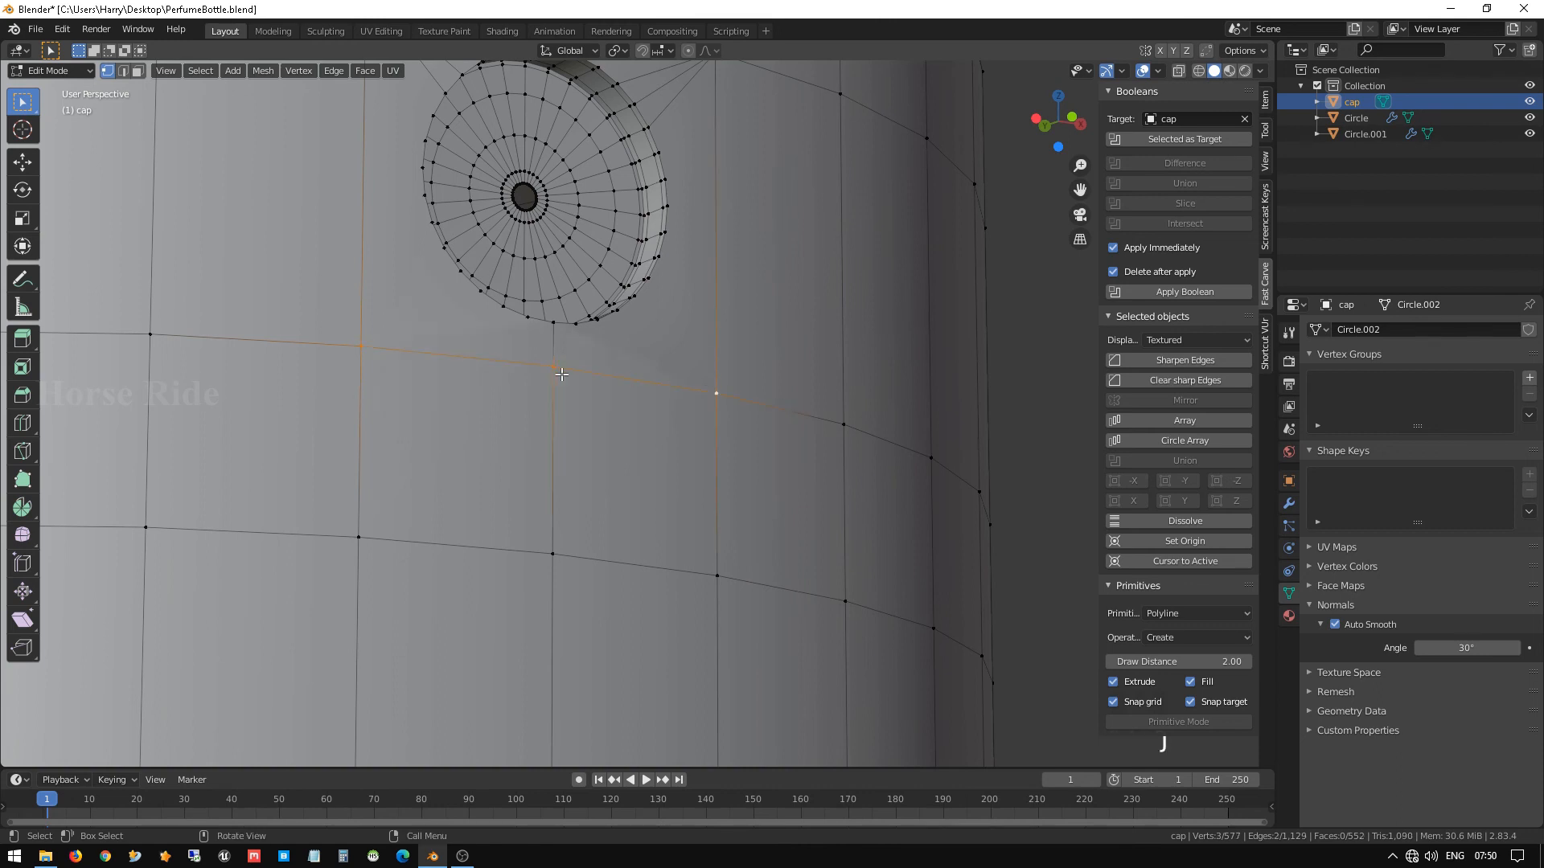
# Connect the rim vertices on either side of the recess's bottom to the new loop vertex directly below.
pyautogui.click(555, 367)
pyautogui.scroll(2, 555, 357)
pyautogui.keyDown('shift'); pyautogui.moveTo(542, 259); pyautogui.dragTo(582, 402, button='middle'); pyautogui.keyUp('shift')
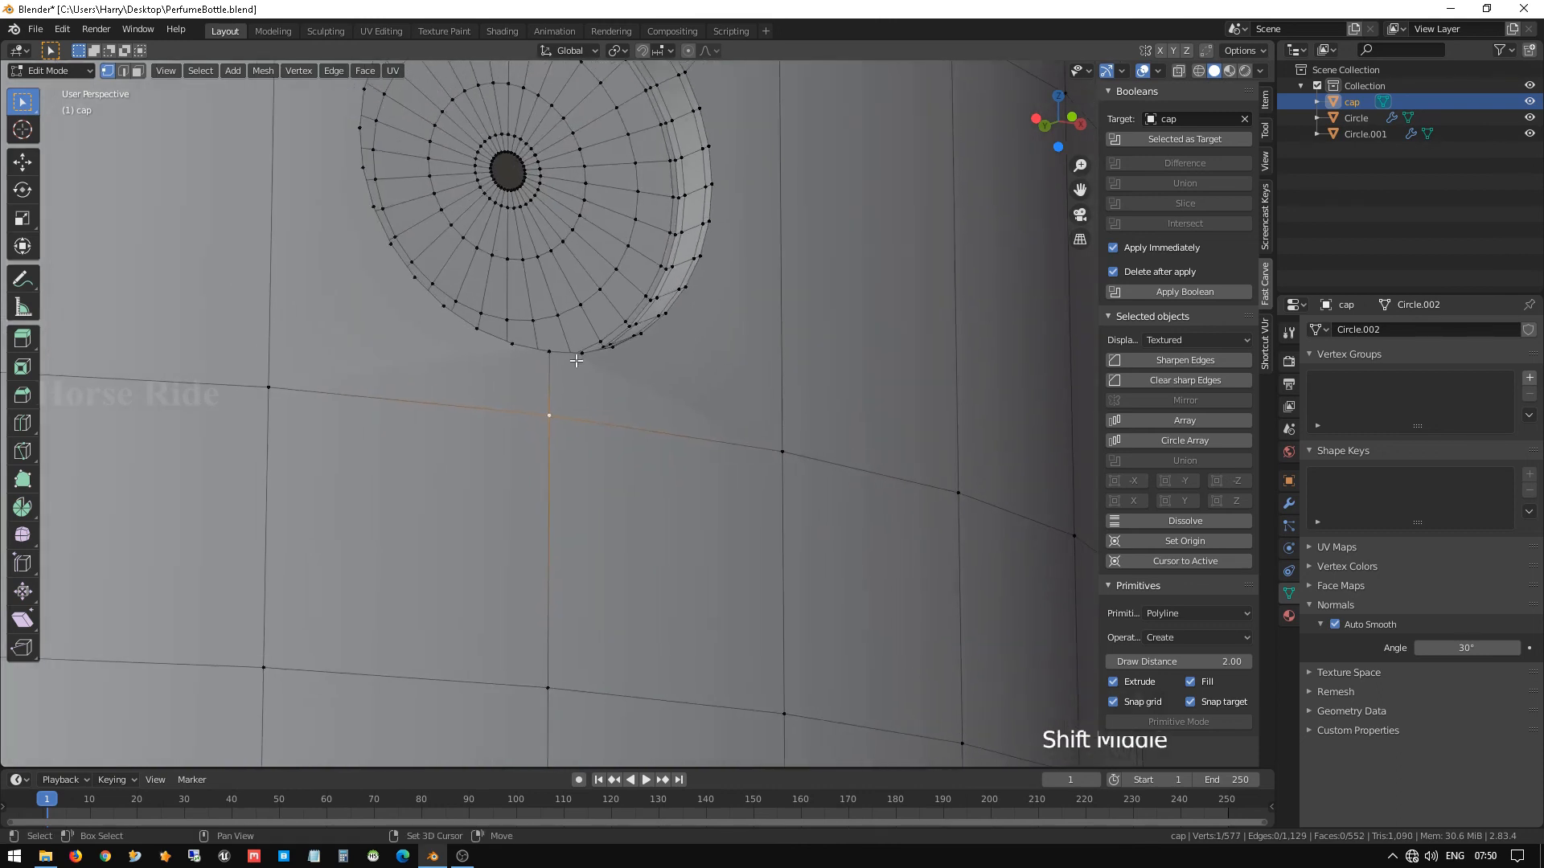
pyautogui.keyDown('shift'); pyautogui.click(511, 353); pyautogui.keyUp('shift')
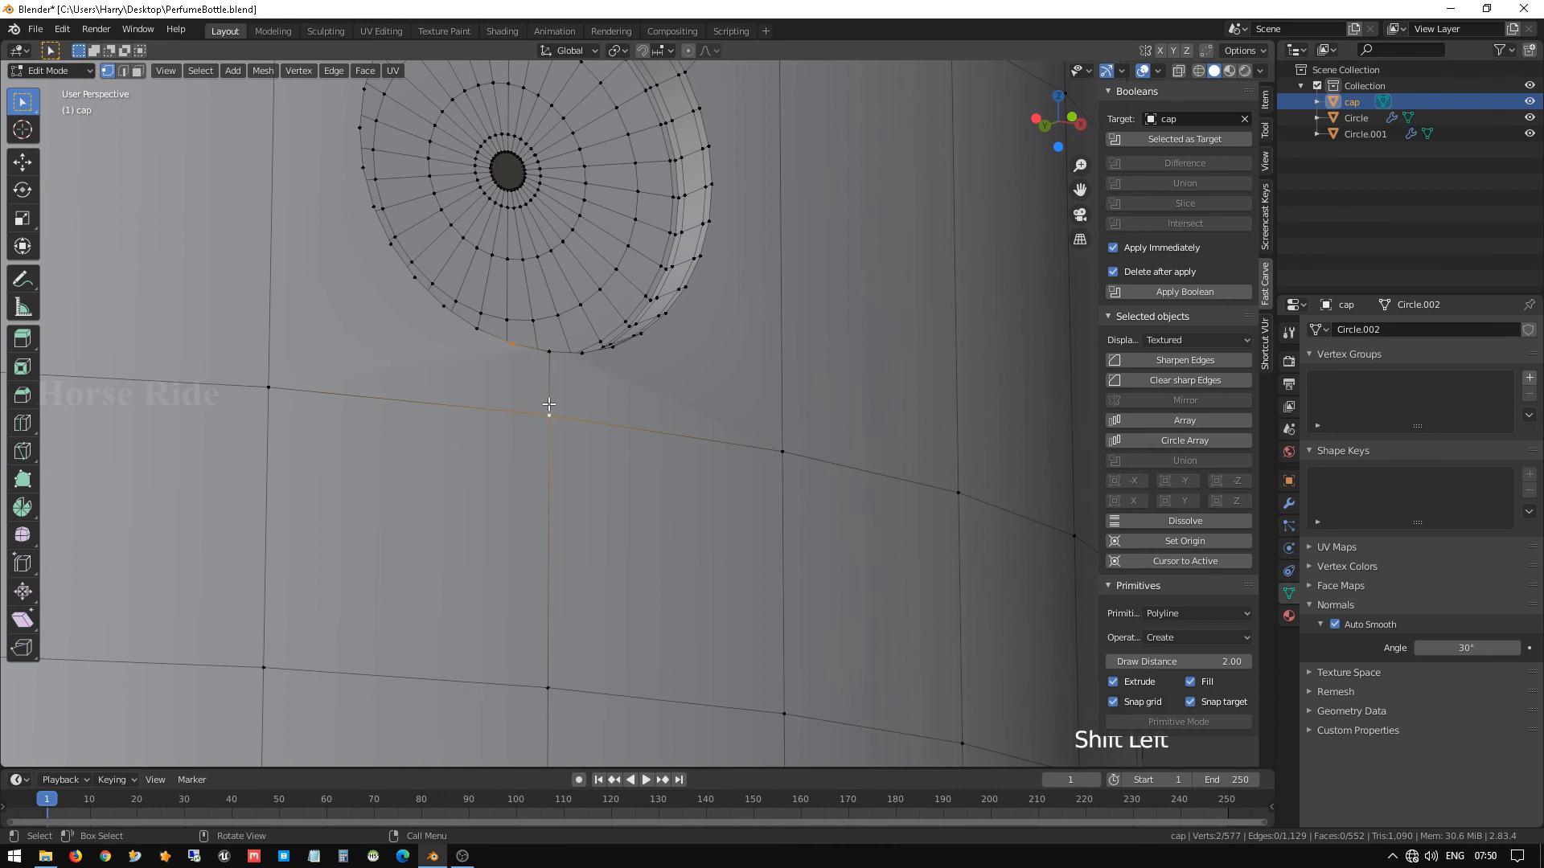
pyautogui.press('j')
pyautogui.click(583, 353)
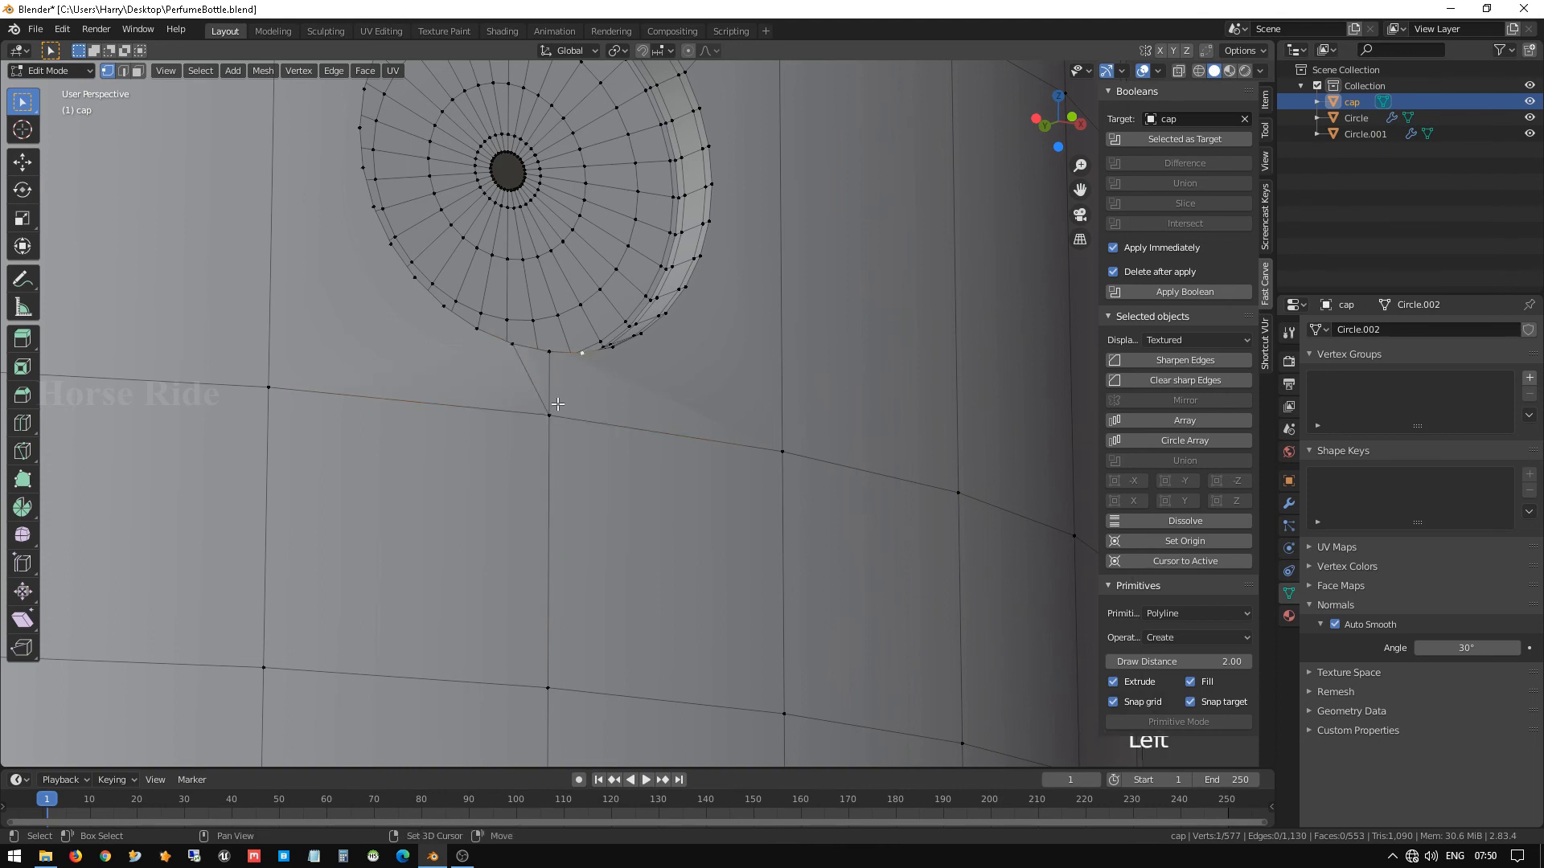
pyautogui.keyDown('shift'); pyautogui.click(557, 404); pyautogui.keyUp('shift')
pyautogui.press('j')
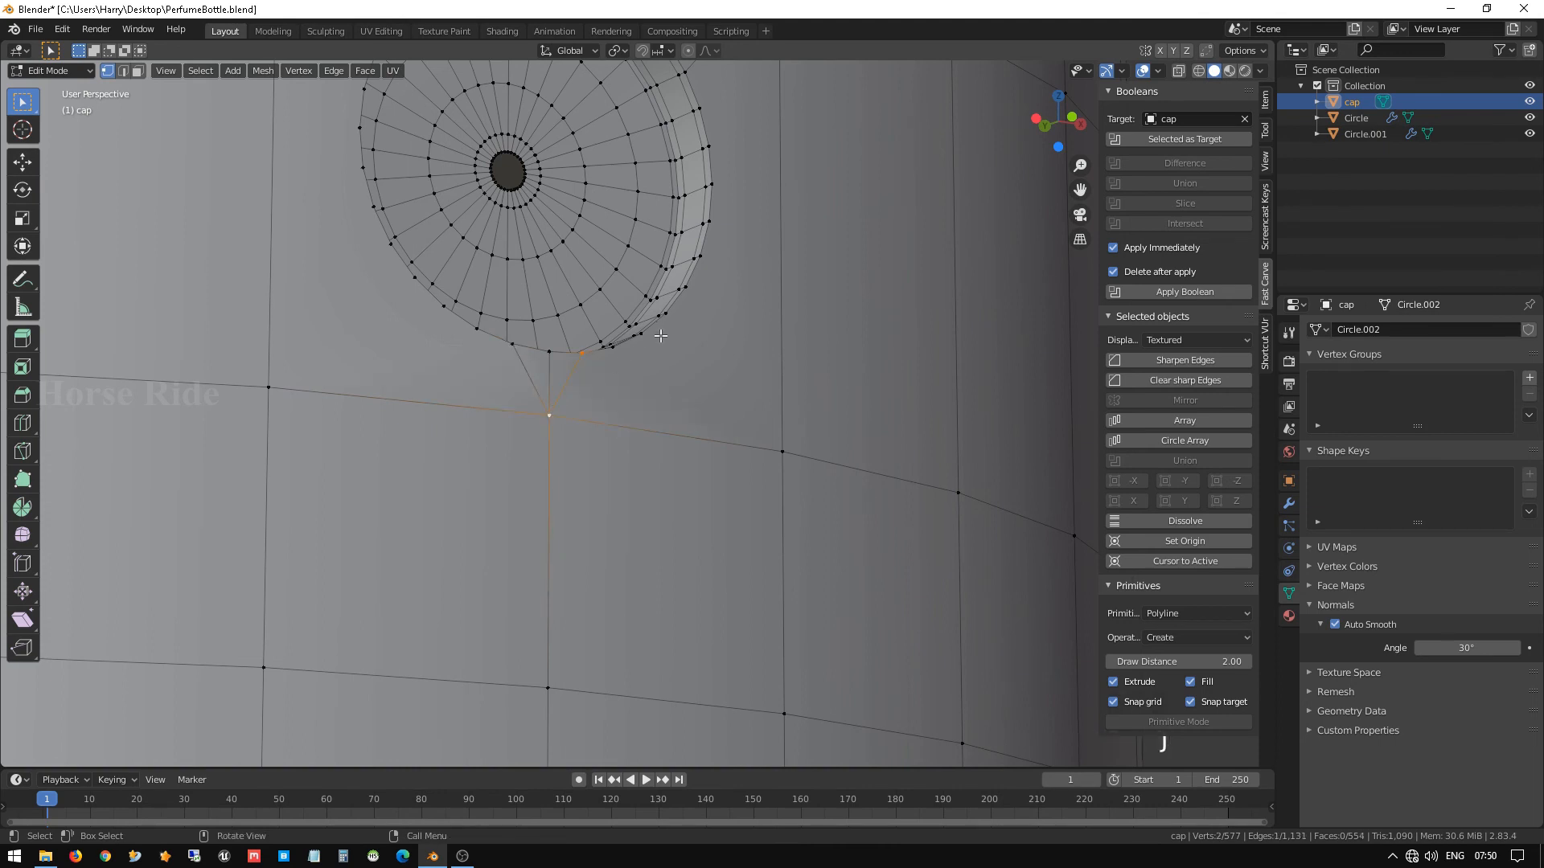
# Connect three lower-left rim vertices of the recess to the new loop's vertex on that side.
pyautogui.scroll(-2, 660, 336)
pyautogui.click(461, 319)
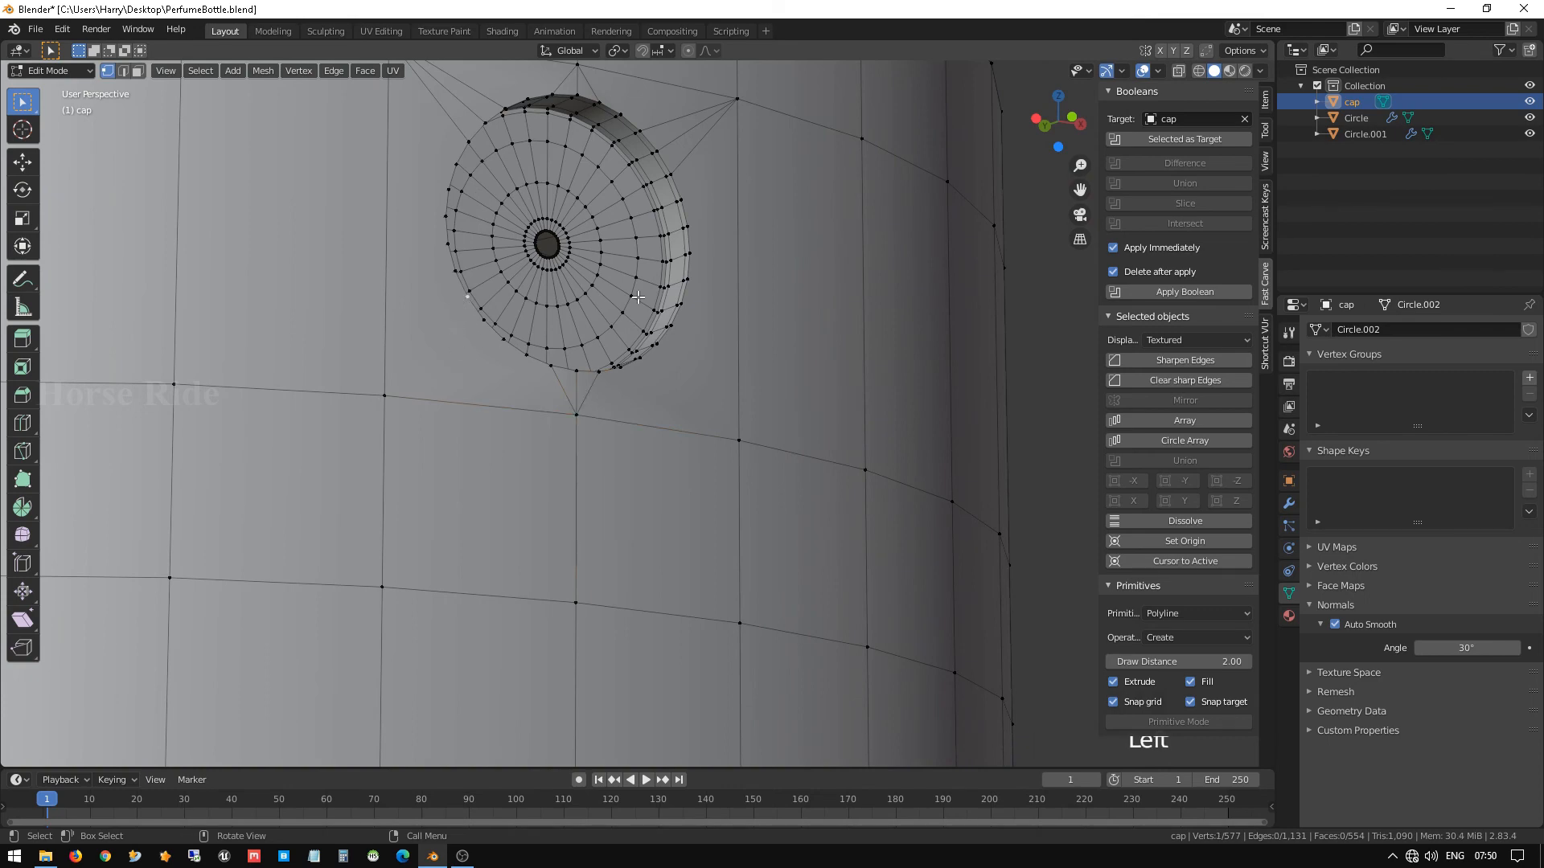
pyautogui.scroll(-1, 726, 266)
pyautogui.moveTo(675, 268); pyautogui.dragTo(553, 304, button='middle')
pyautogui.scroll(2, 637, 411)
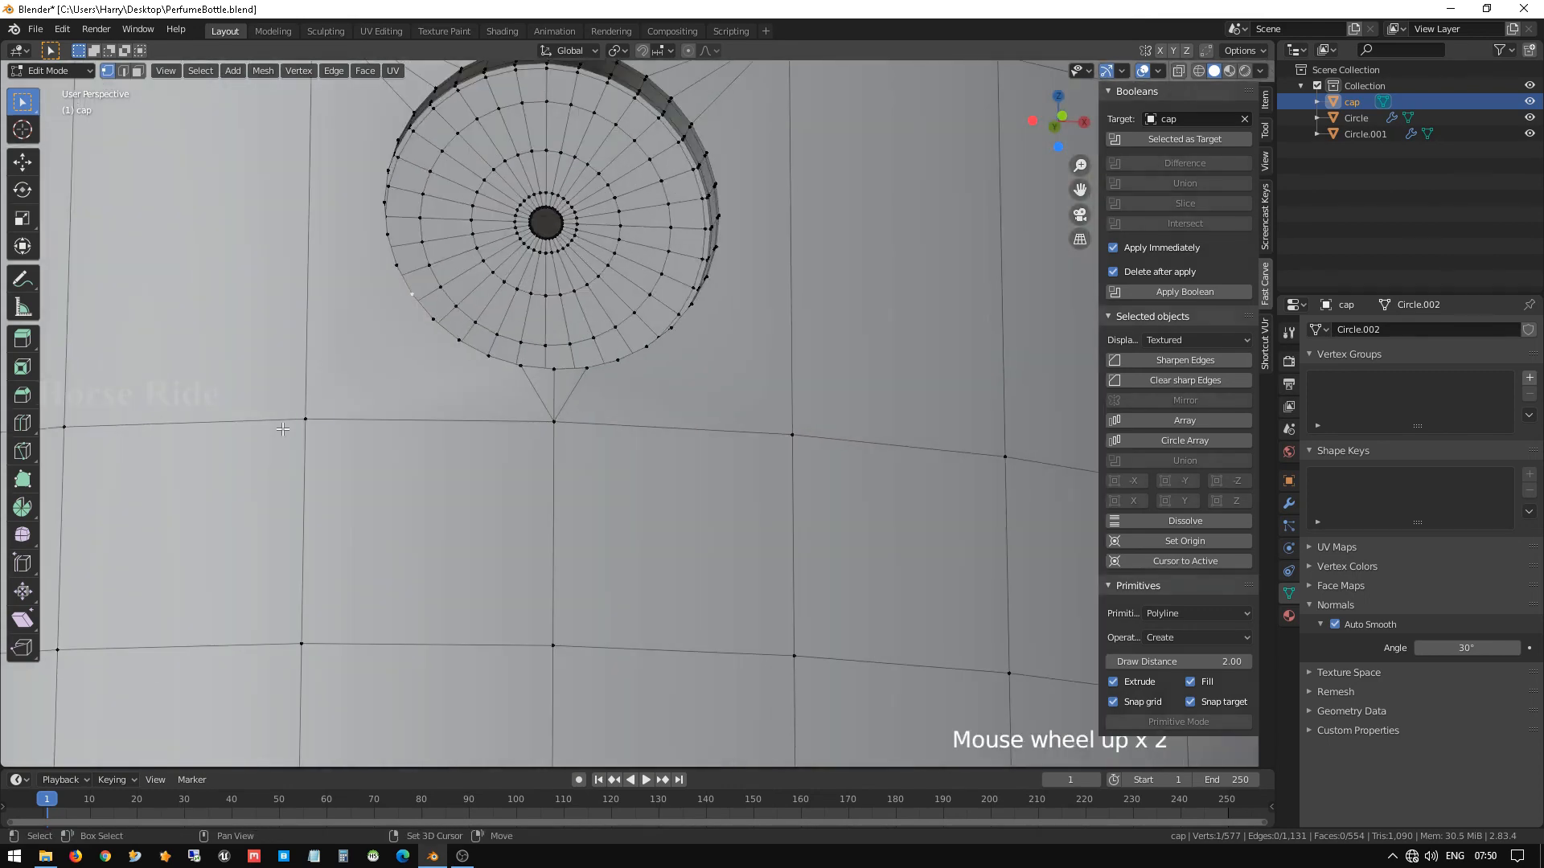
pyautogui.keyDown('shift'); pyautogui.click(309, 412); pyautogui.keyUp('shift')
pyautogui.press('j')
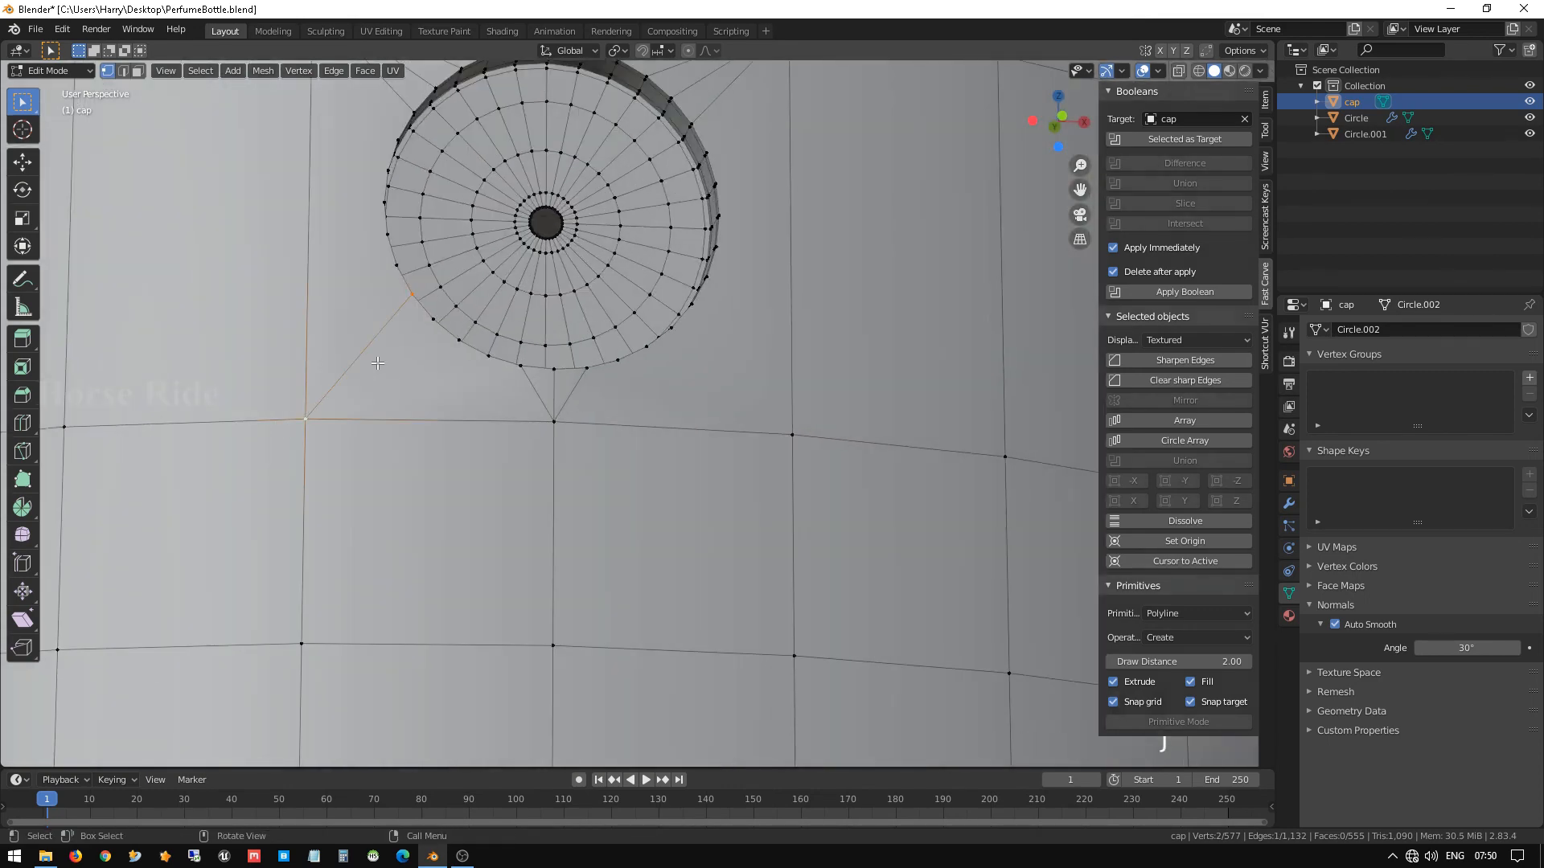
pyautogui.keyDown('shift'); pyautogui.click(308, 414); pyautogui.keyUp('shift')
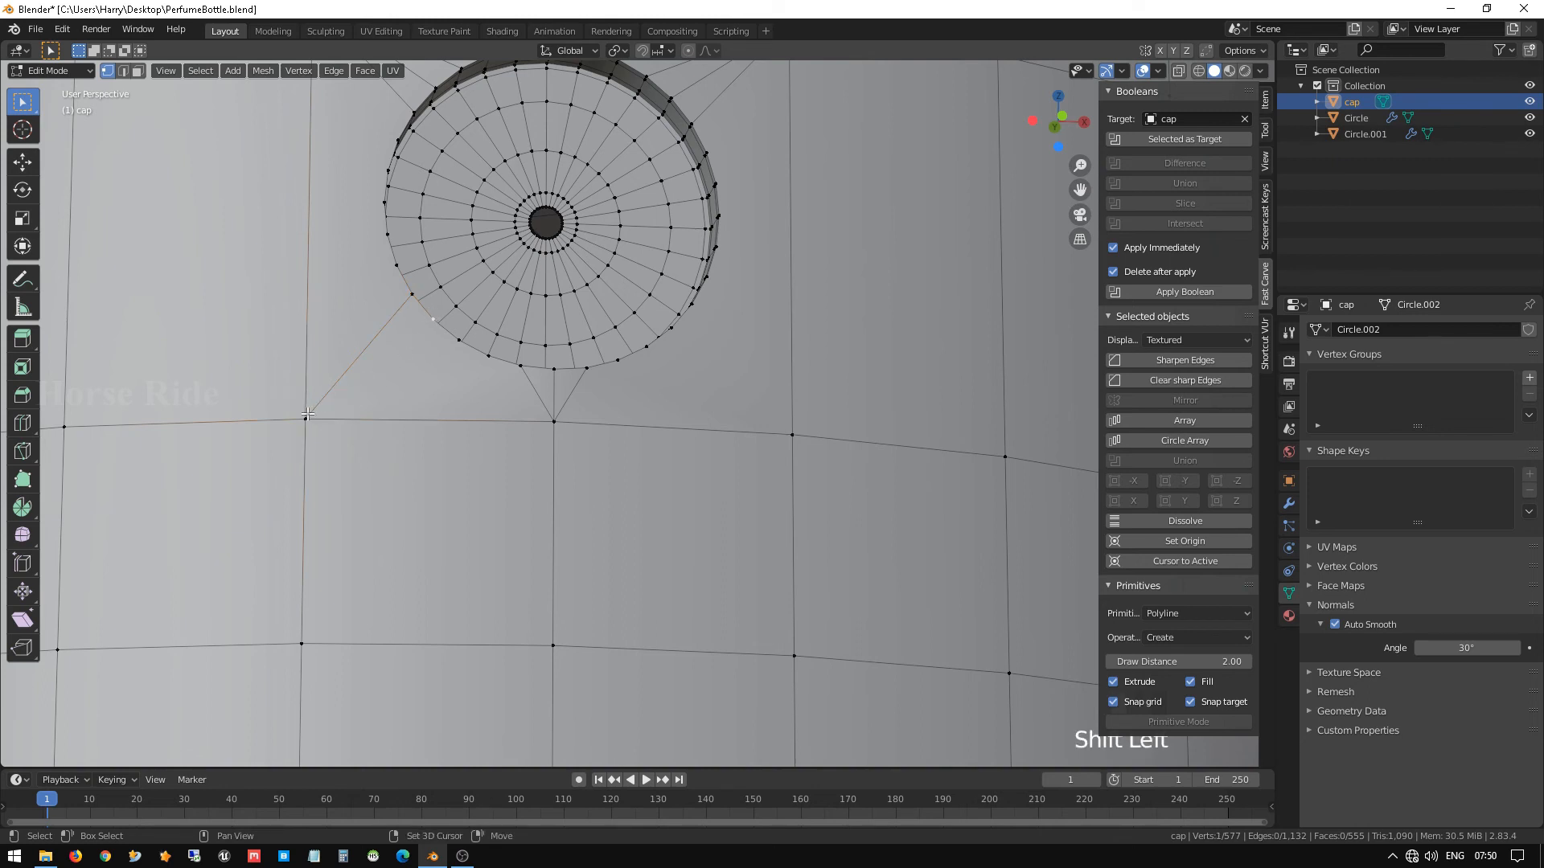
pyautogui.press('j')
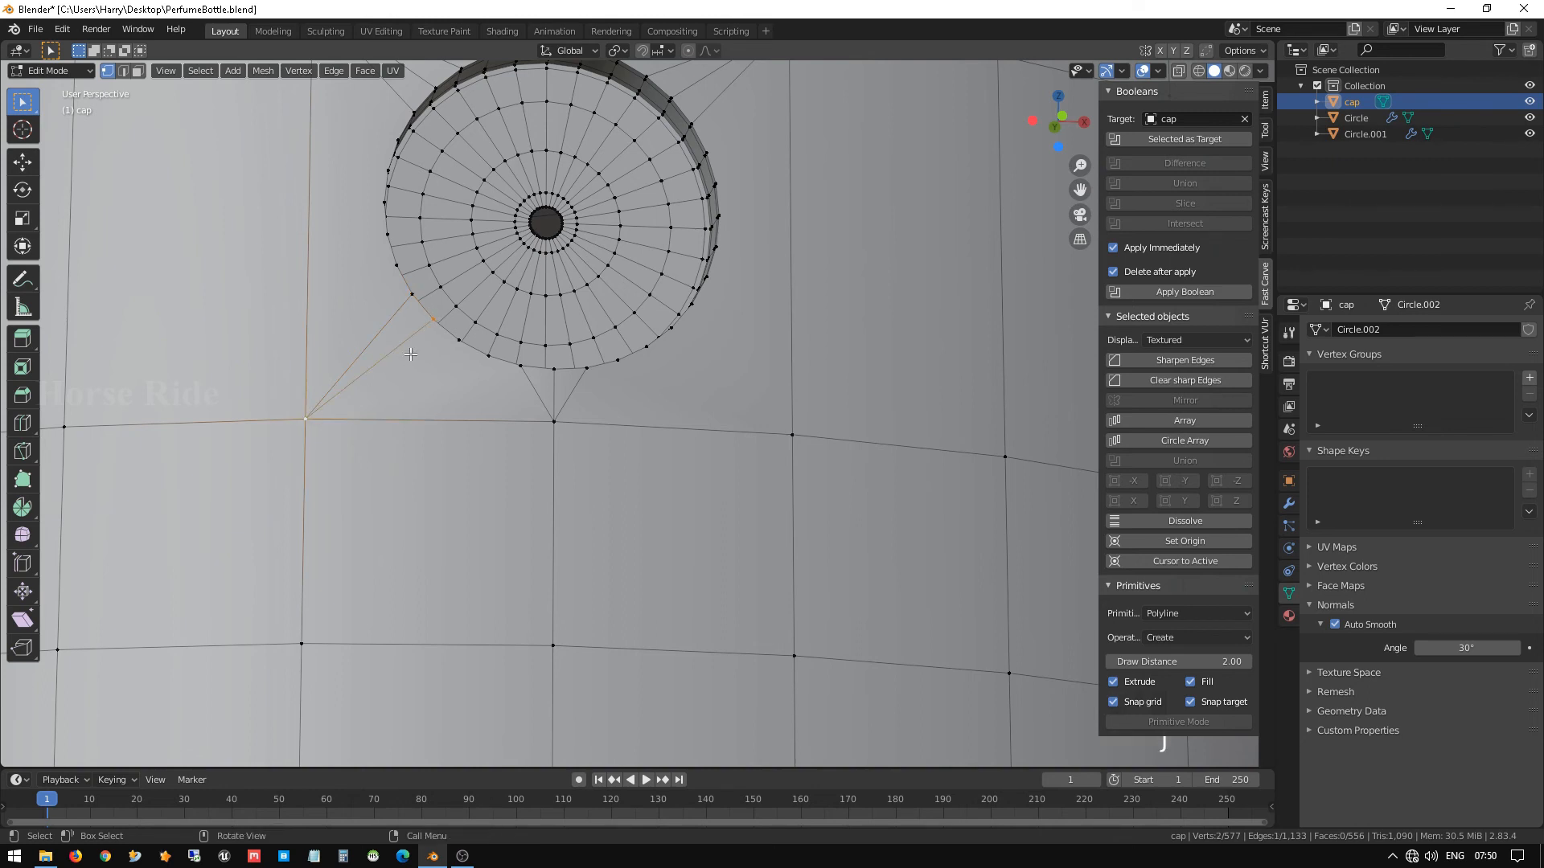
pyautogui.click(455, 339)
pyautogui.keyDown('shift'); pyautogui.click(304, 411); pyautogui.keyUp('shift')
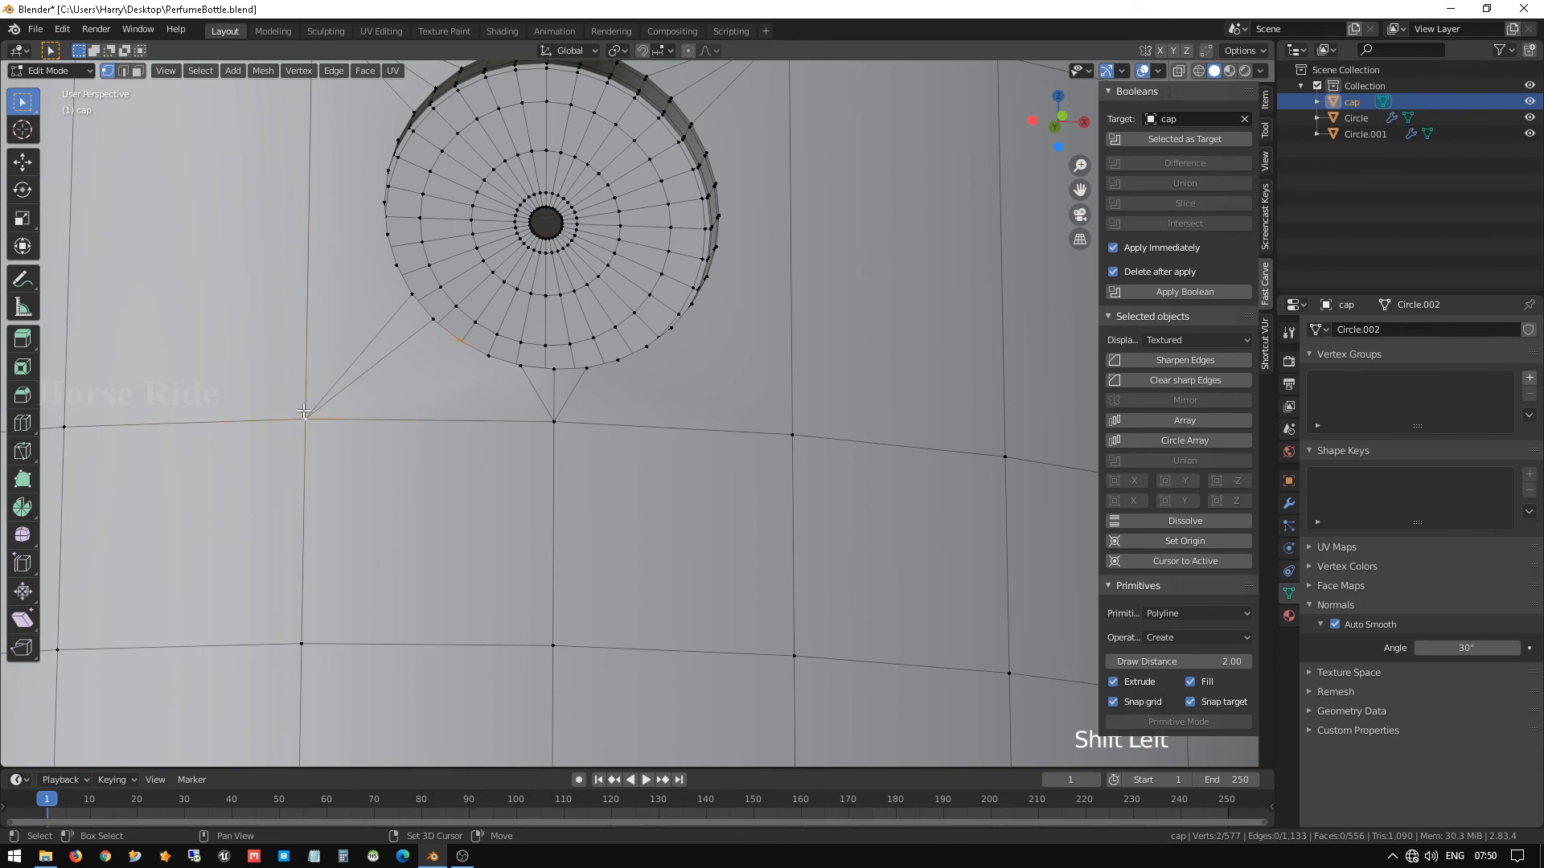
pyautogui.press('j')
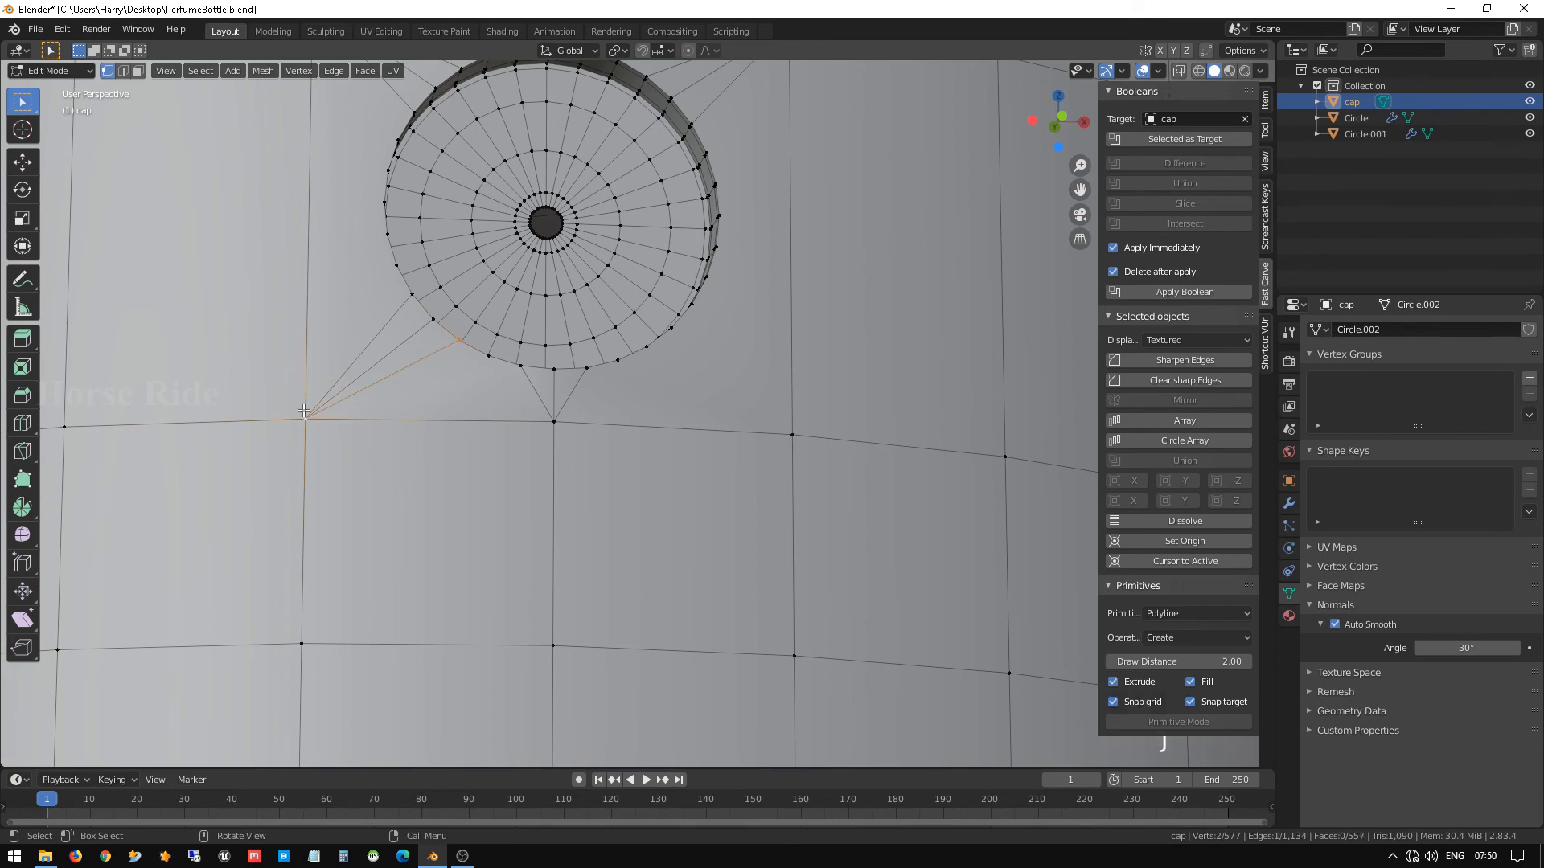
# Connect three lower-right rim vertices of the recess to the new loop's vertex on that side.
pyautogui.moveTo(740, 396); pyautogui.dragTo(782, 443, button='middle')
pyautogui.click(653, 350)
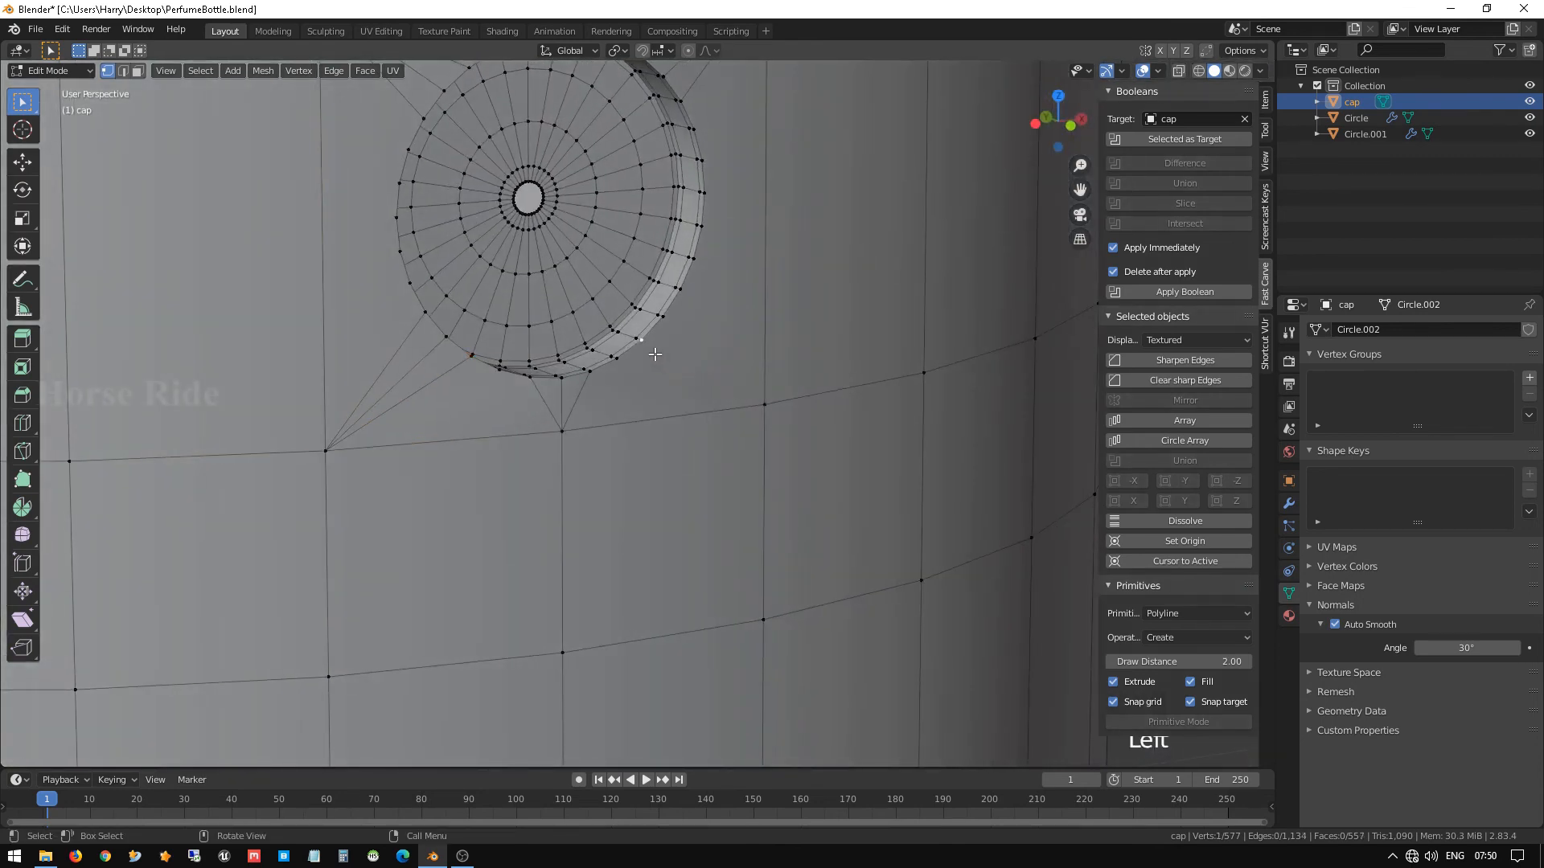
pyautogui.keyDown('shift'); pyautogui.click(757, 402); pyautogui.keyUp('shift')
pyautogui.press('j')
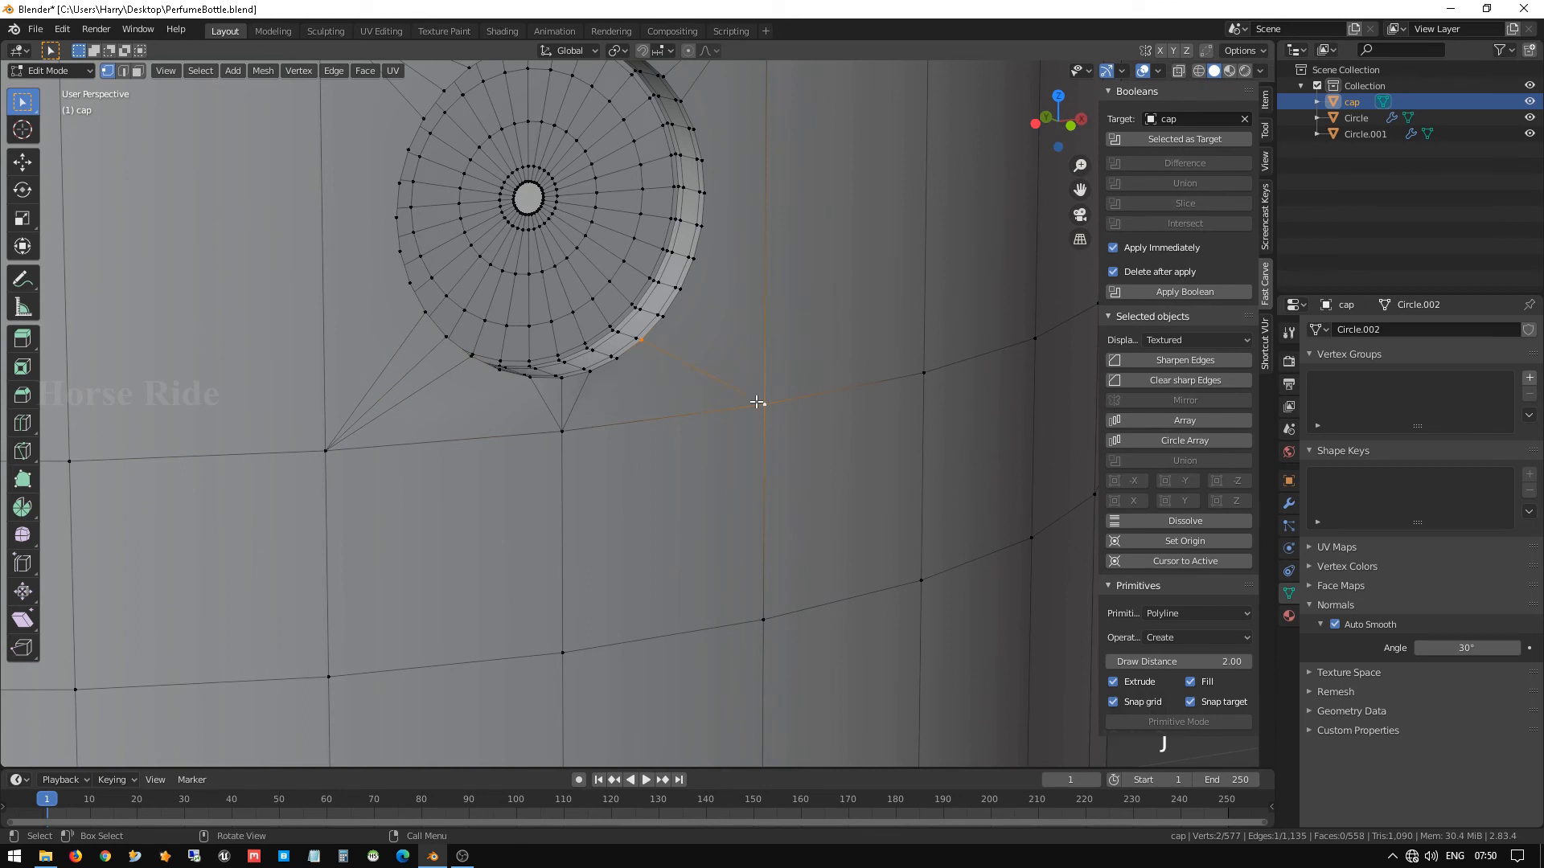
pyautogui.click(696, 345)
pyautogui.keyDown('shift'); pyautogui.click(764, 403); pyautogui.keyUp('shift')
pyautogui.press('j')
pyautogui.click(687, 294)
pyautogui.keyDown('shift'); pyautogui.click(755, 391); pyautogui.keyUp('shift')
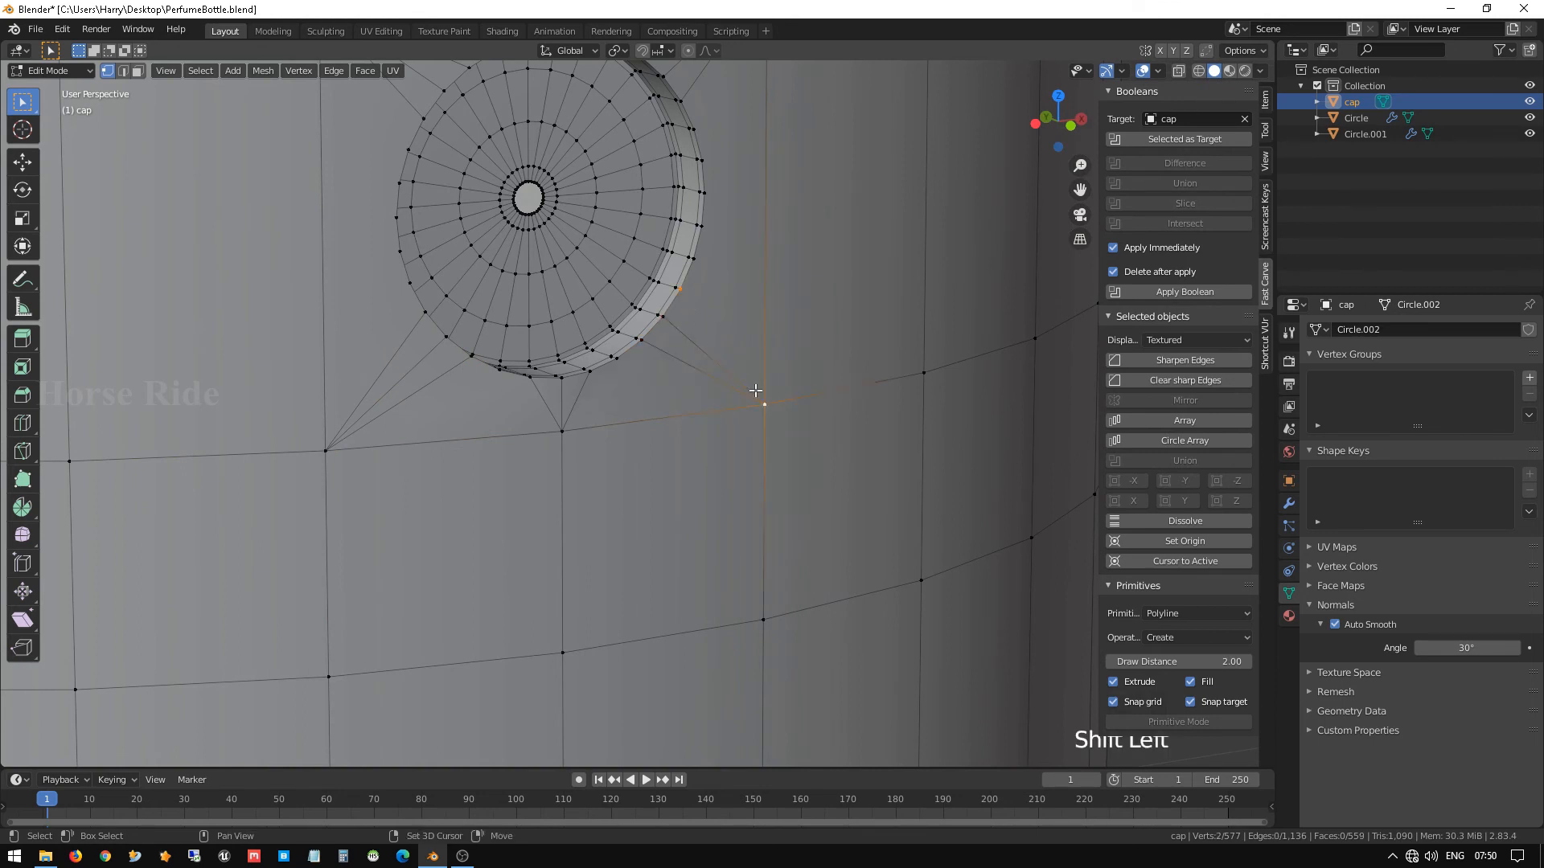
pyautogui.press('j')
# Examine the shading around the nozzle recess and over the whole cap in Object Mode from several angles.
pyautogui.scroll(-4, 754, 389)
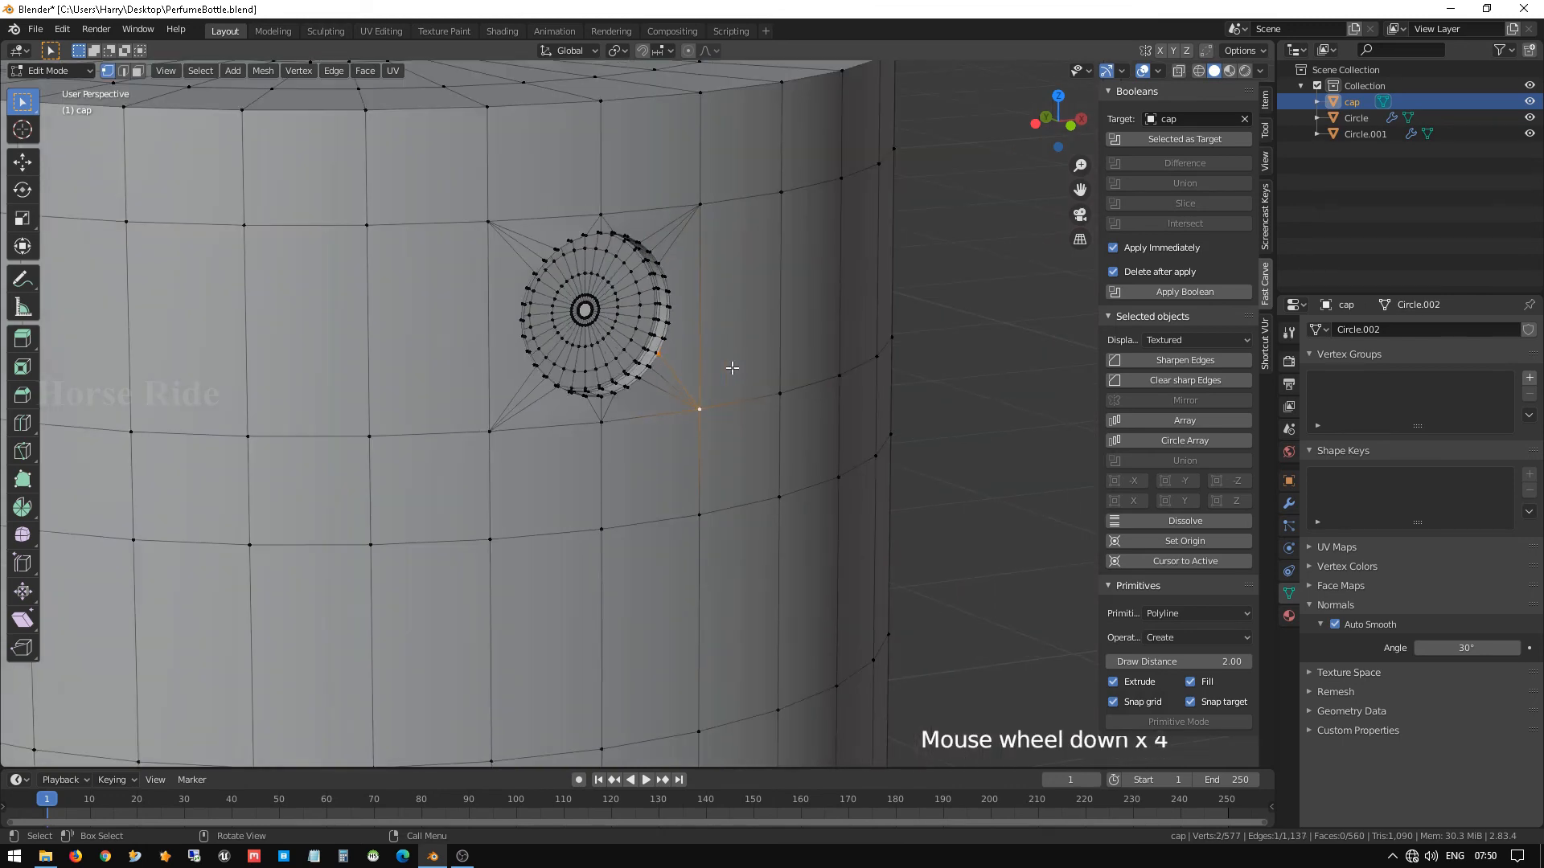
pyautogui.scroll(1, 592, 318)
pyautogui.scroll(-1, 592, 317)
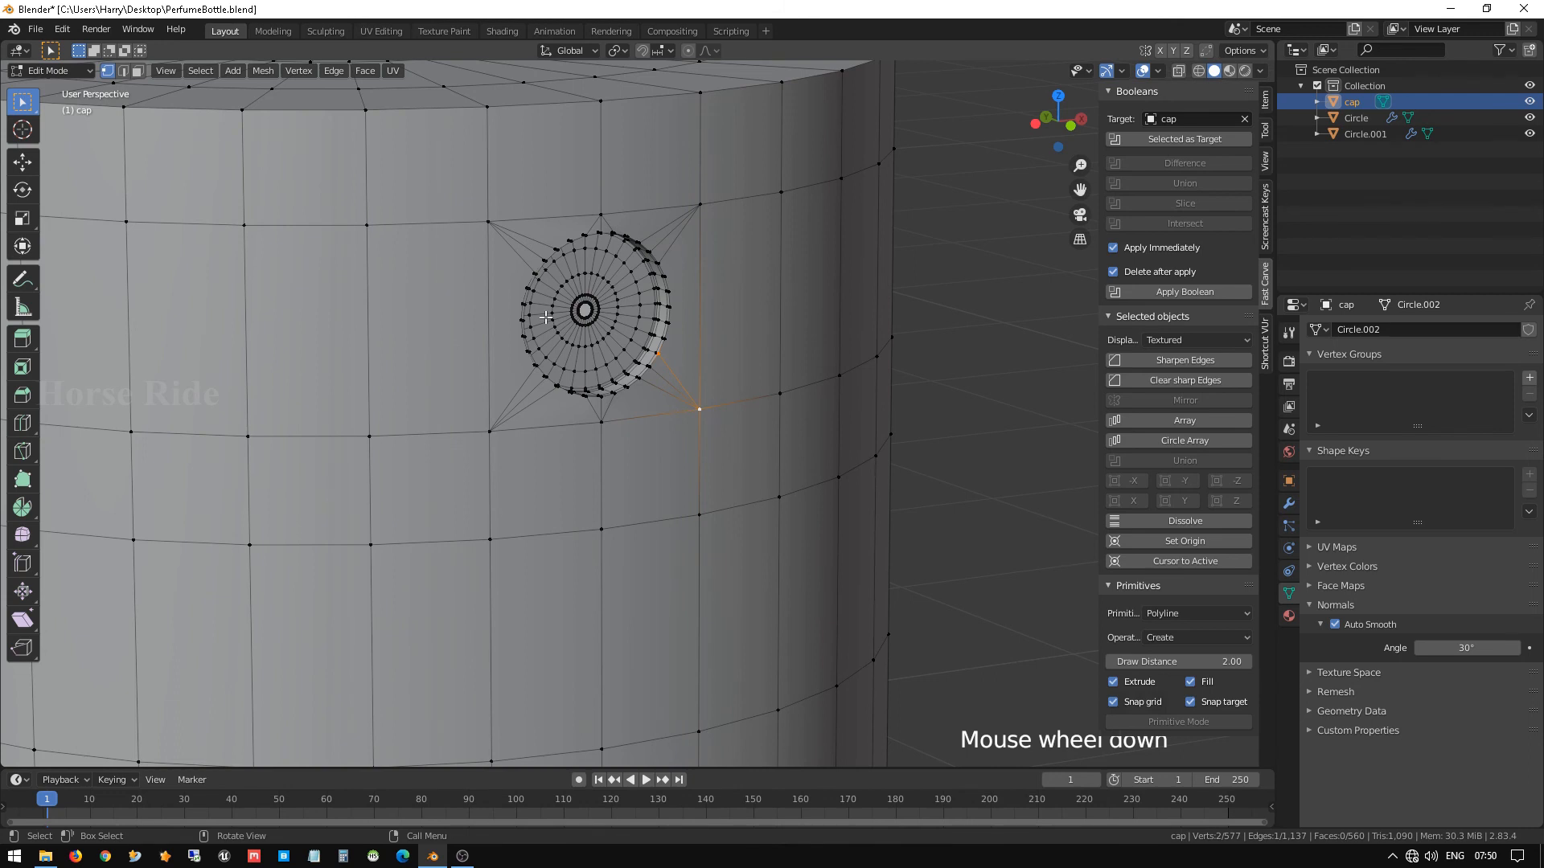
pyautogui.press('Tab')
pyautogui.moveTo(562, 315); pyautogui.dragTo(779, 329, button='middle')
pyautogui.scroll(3, 624, 221)
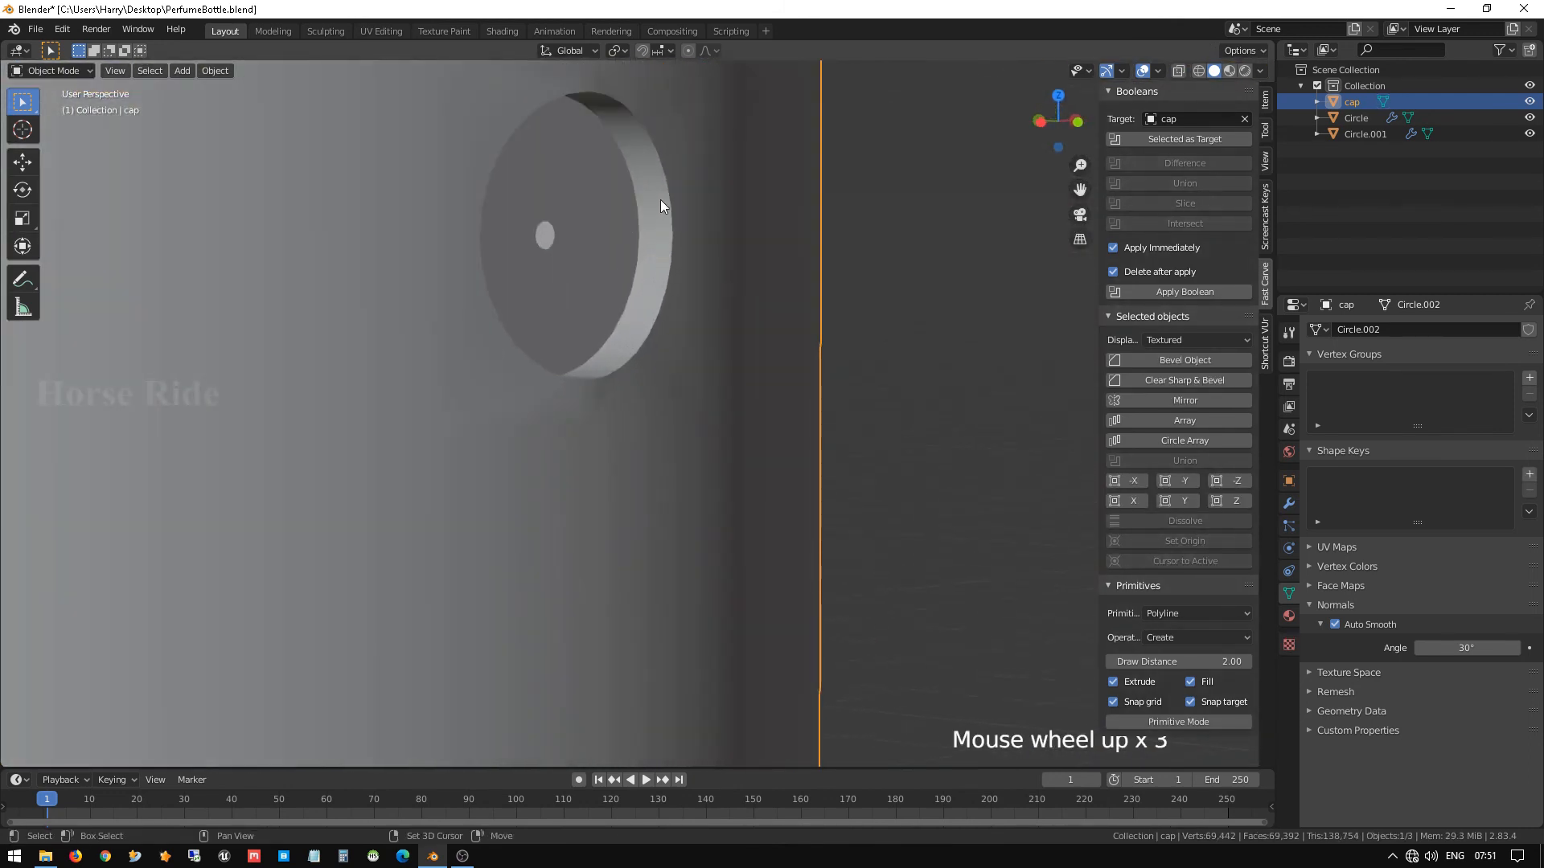
pyautogui.keyDown('shift'); pyautogui.moveTo(661, 206); pyautogui.dragTo(641, 394, button='middle'); pyautogui.keyUp('shift')
pyautogui.scroll(2, 591, 282)
pyautogui.moveTo(592, 281); pyautogui.dragTo(543, 275, button='middle')
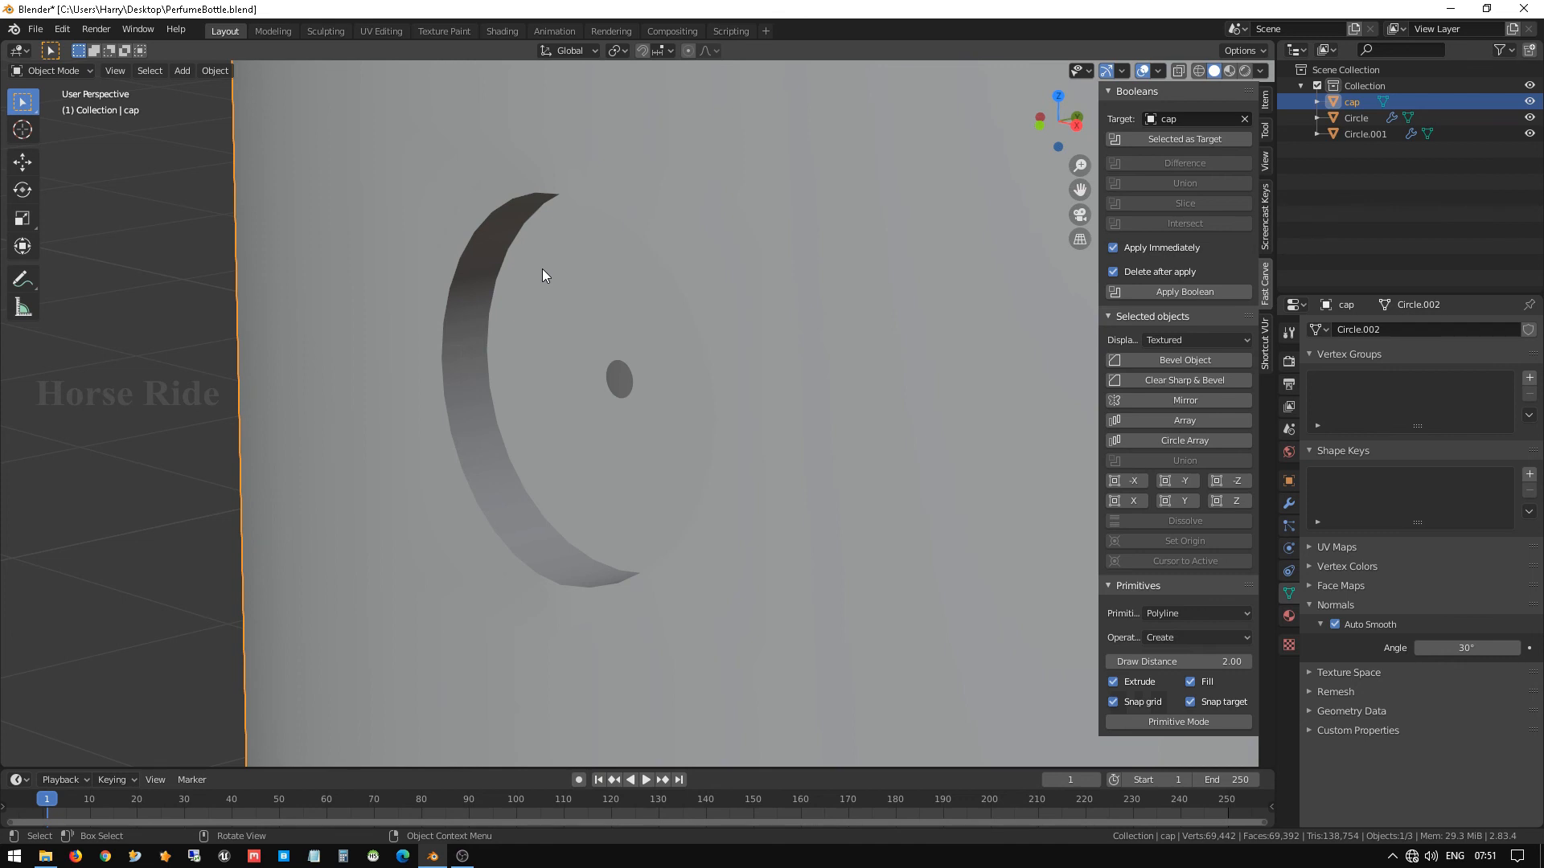
pyautogui.scroll(-6, 547, 272)
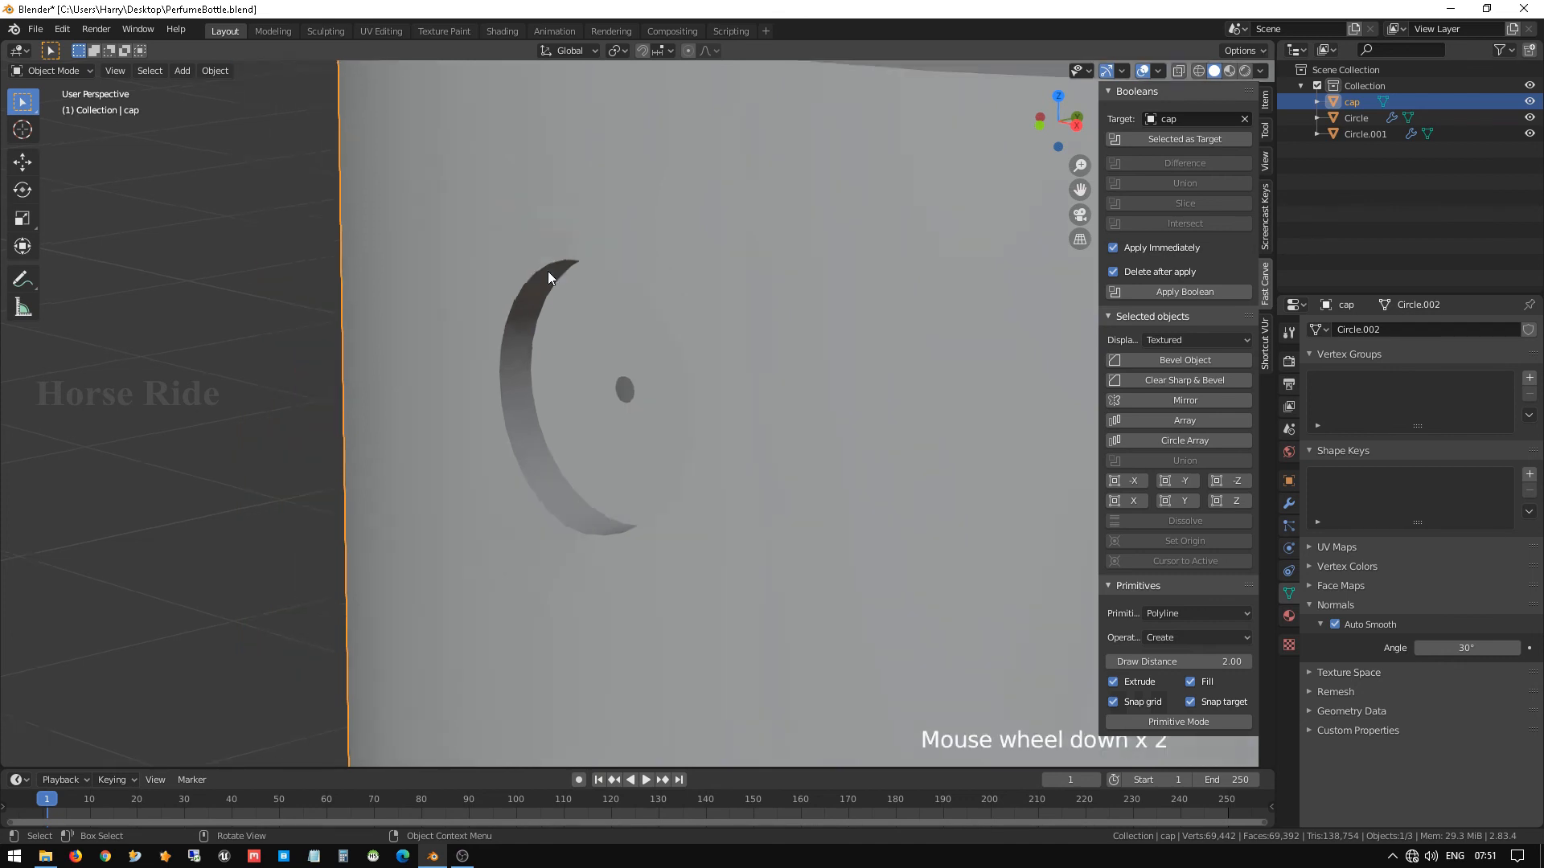
pyautogui.moveTo(608, 357); pyautogui.dragTo(797, 384, button='middle')
pyautogui.scroll(-2, 712, 367)
pyautogui.scroll(-6, 603, 407)
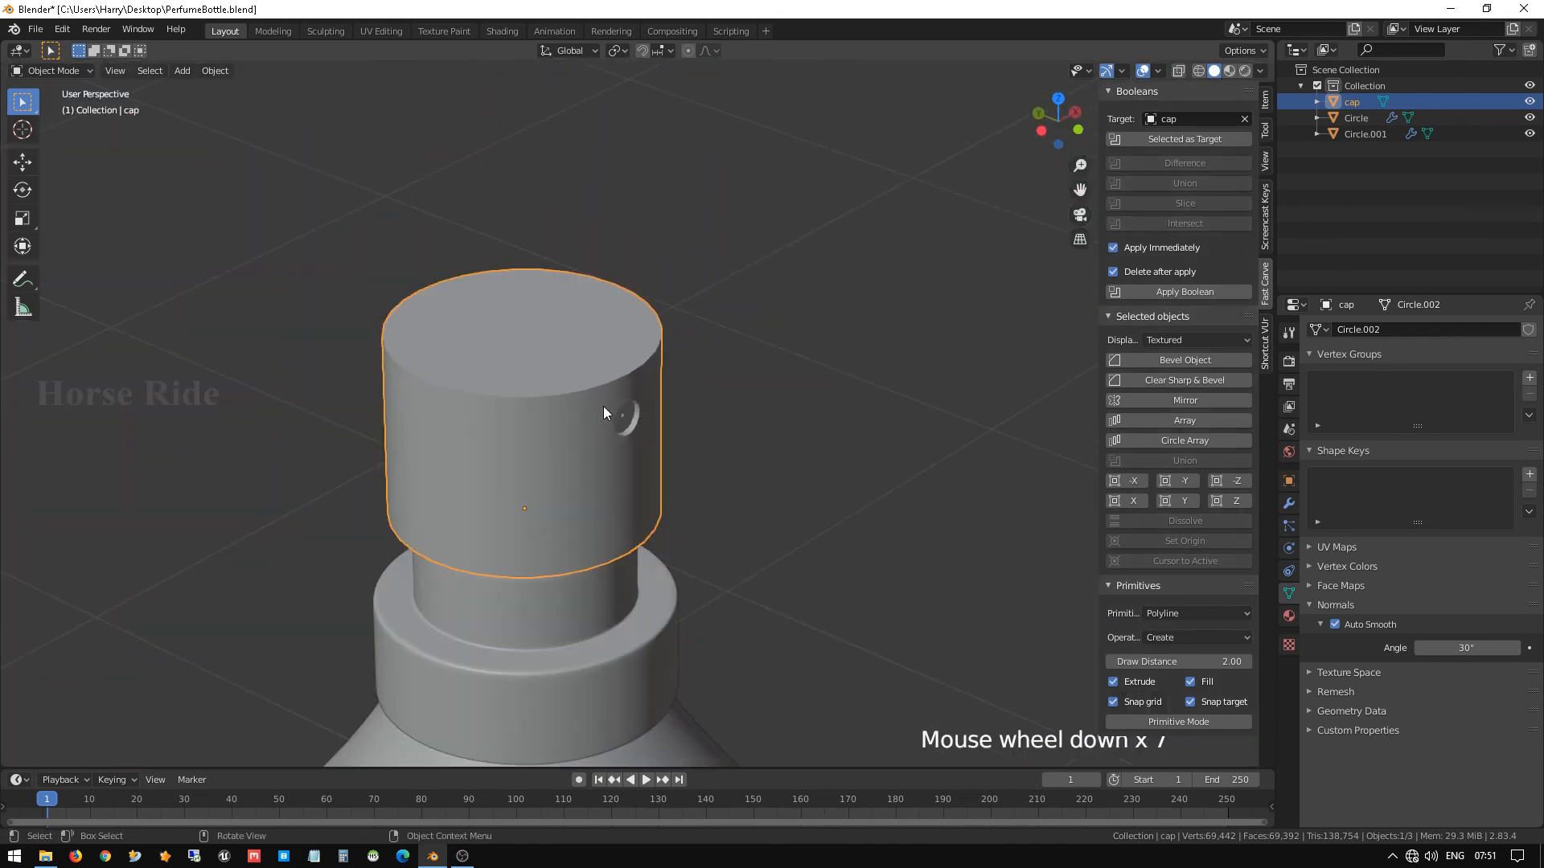
pyautogui.moveTo(681, 464)
pyautogui.mouseDown(button='middle')
pyautogui.moveTo(601, 420)
pyautogui.moveTo(803, 485)
pyautogui.moveTo(685, 463)
pyautogui.mouseUp(button='middle')
pyautogui.scroll(-2, 599, 426)
pyautogui.scroll(6, 657, 485)
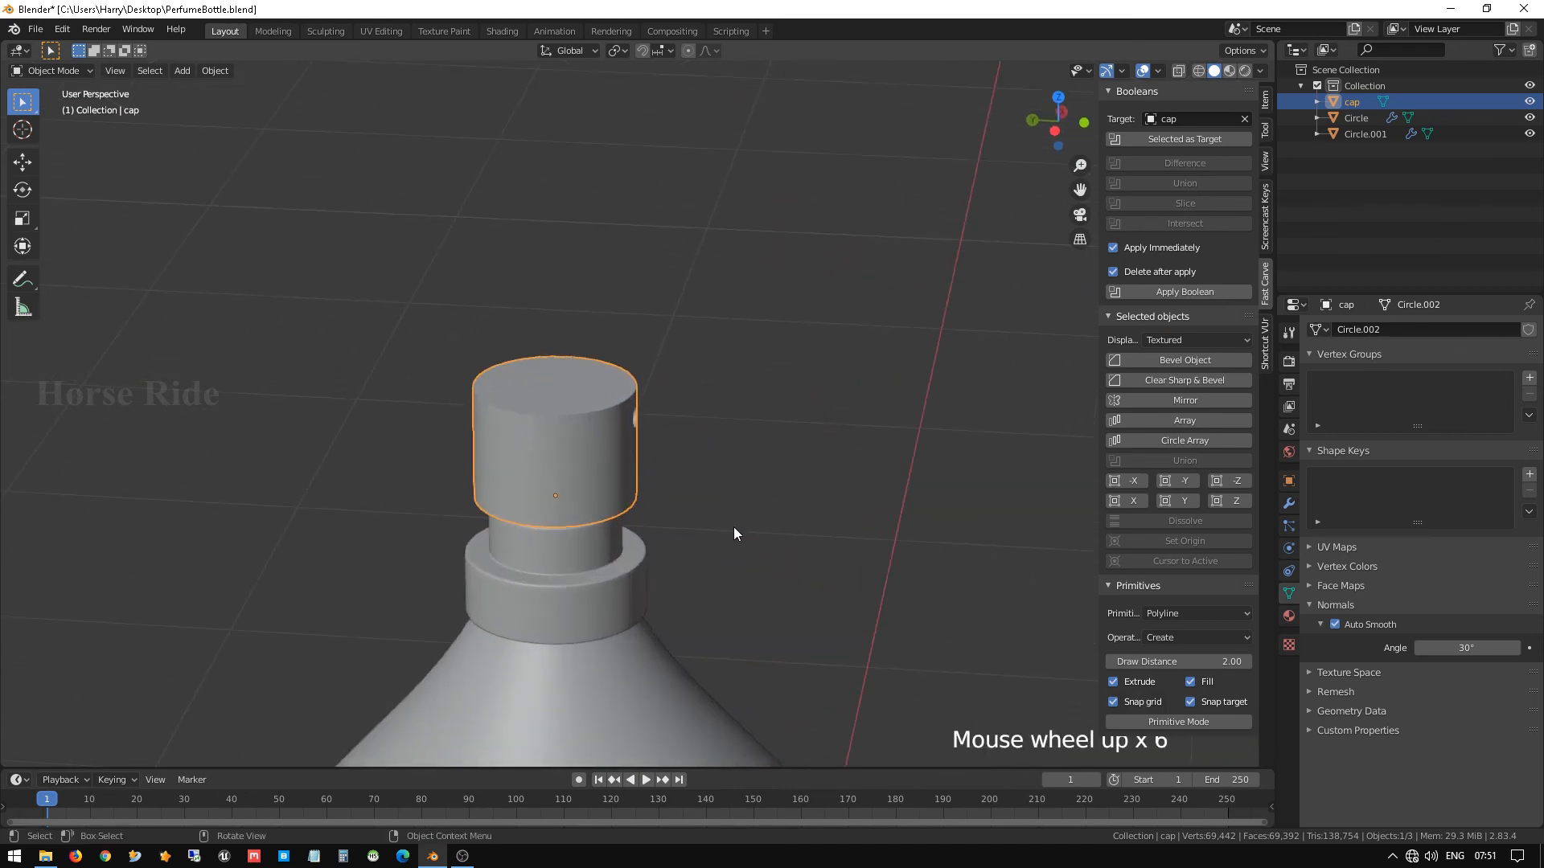
pyautogui.moveTo(734, 527); pyautogui.dragTo(584, 484, button='middle')
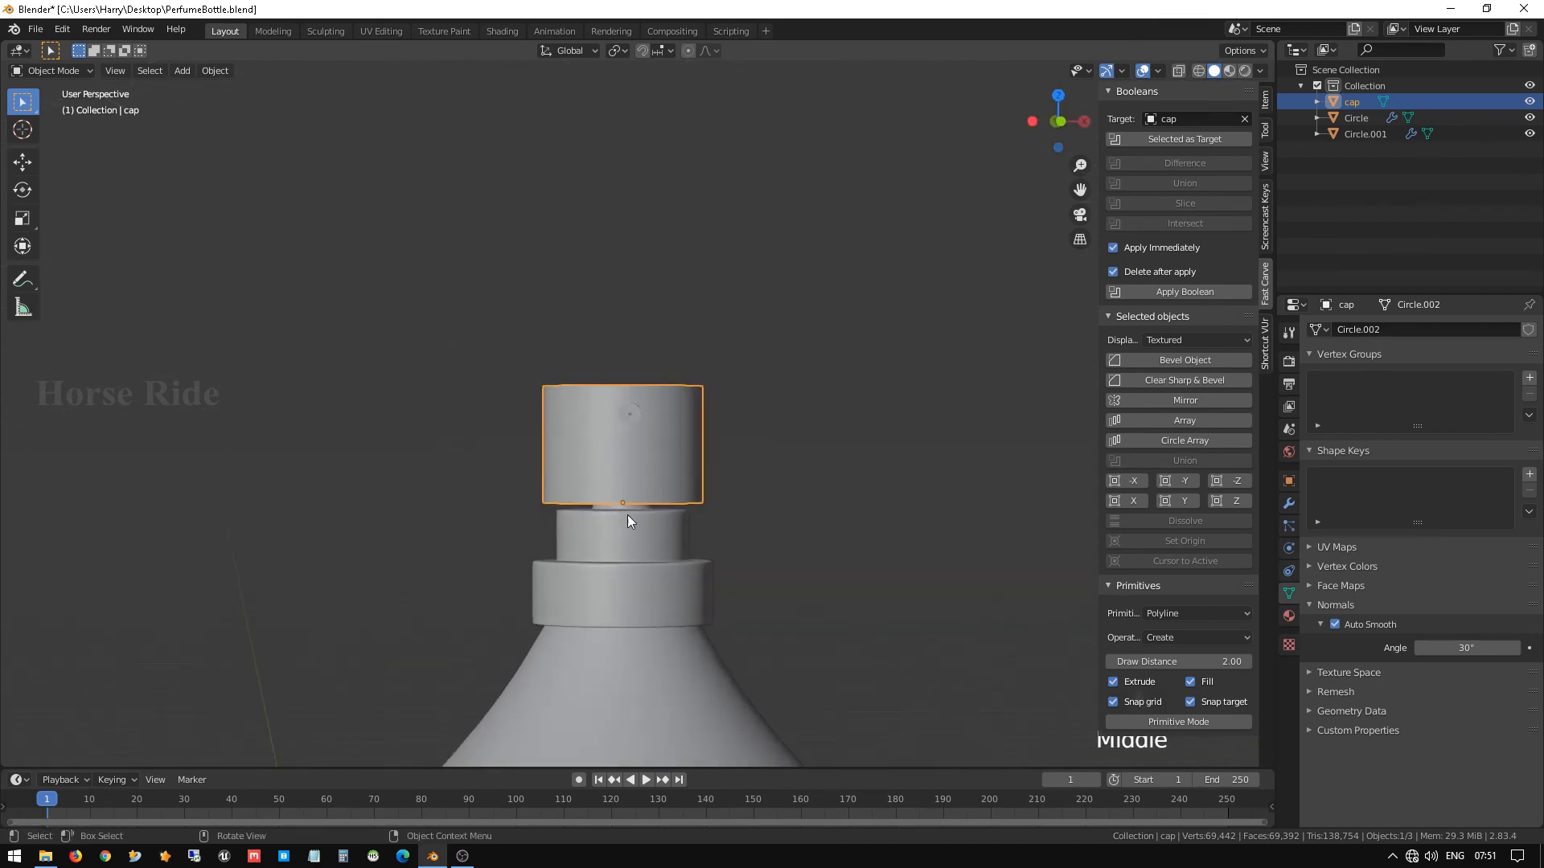
pyautogui.scroll(3, 627, 515)
pyautogui.moveTo(697, 531); pyautogui.dragTo(654, 515, button='middle')
pyautogui.scroll(-2, 615, 484)
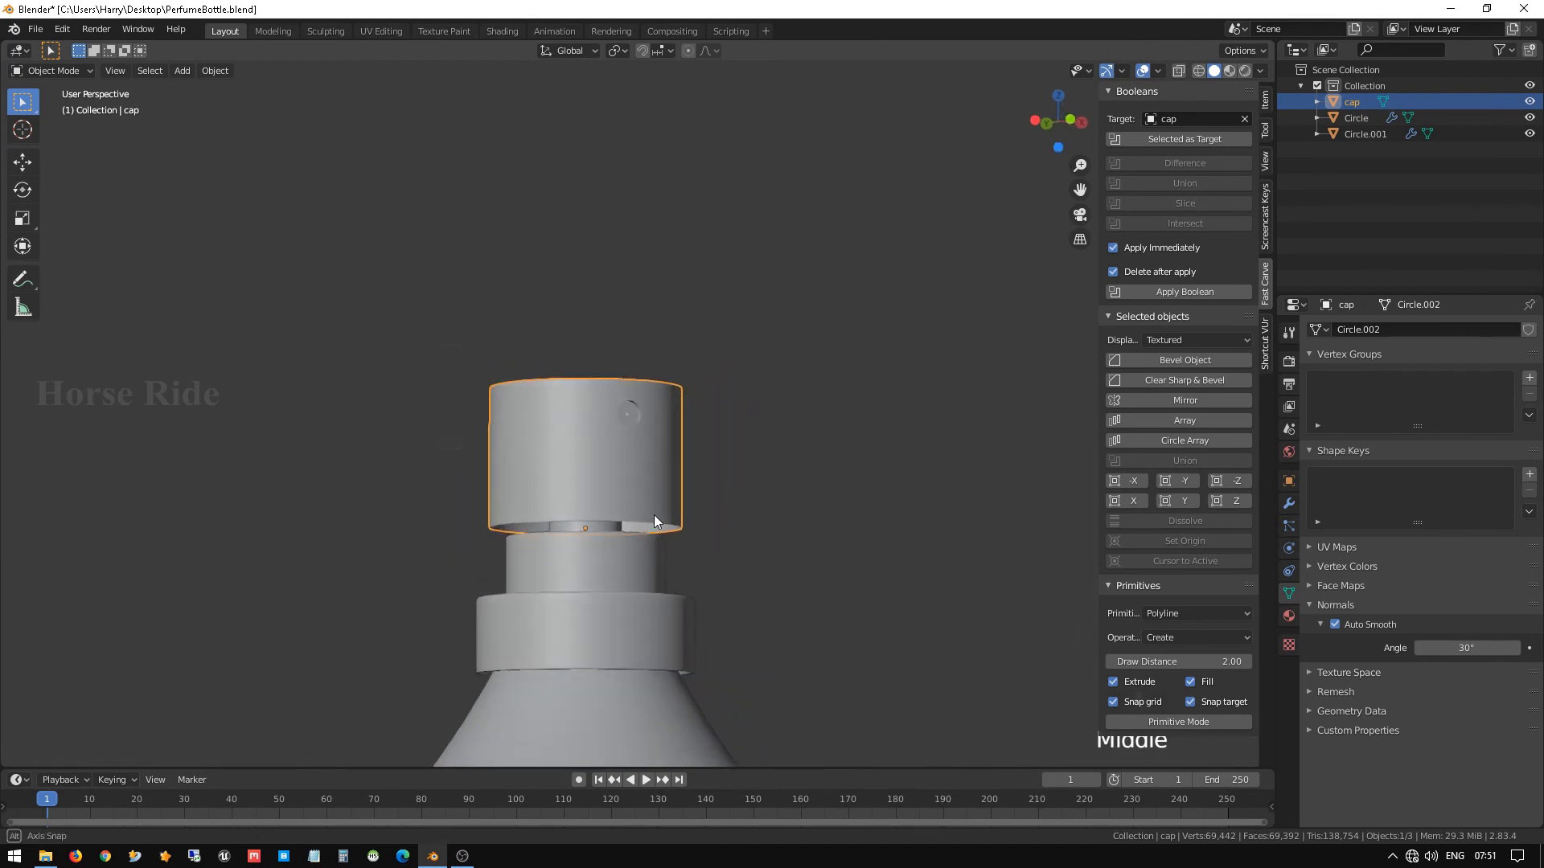
# Apply the cap's scale and add a Solidify modifier to the cap.
pyautogui.hotkey('ctrl', 'a')
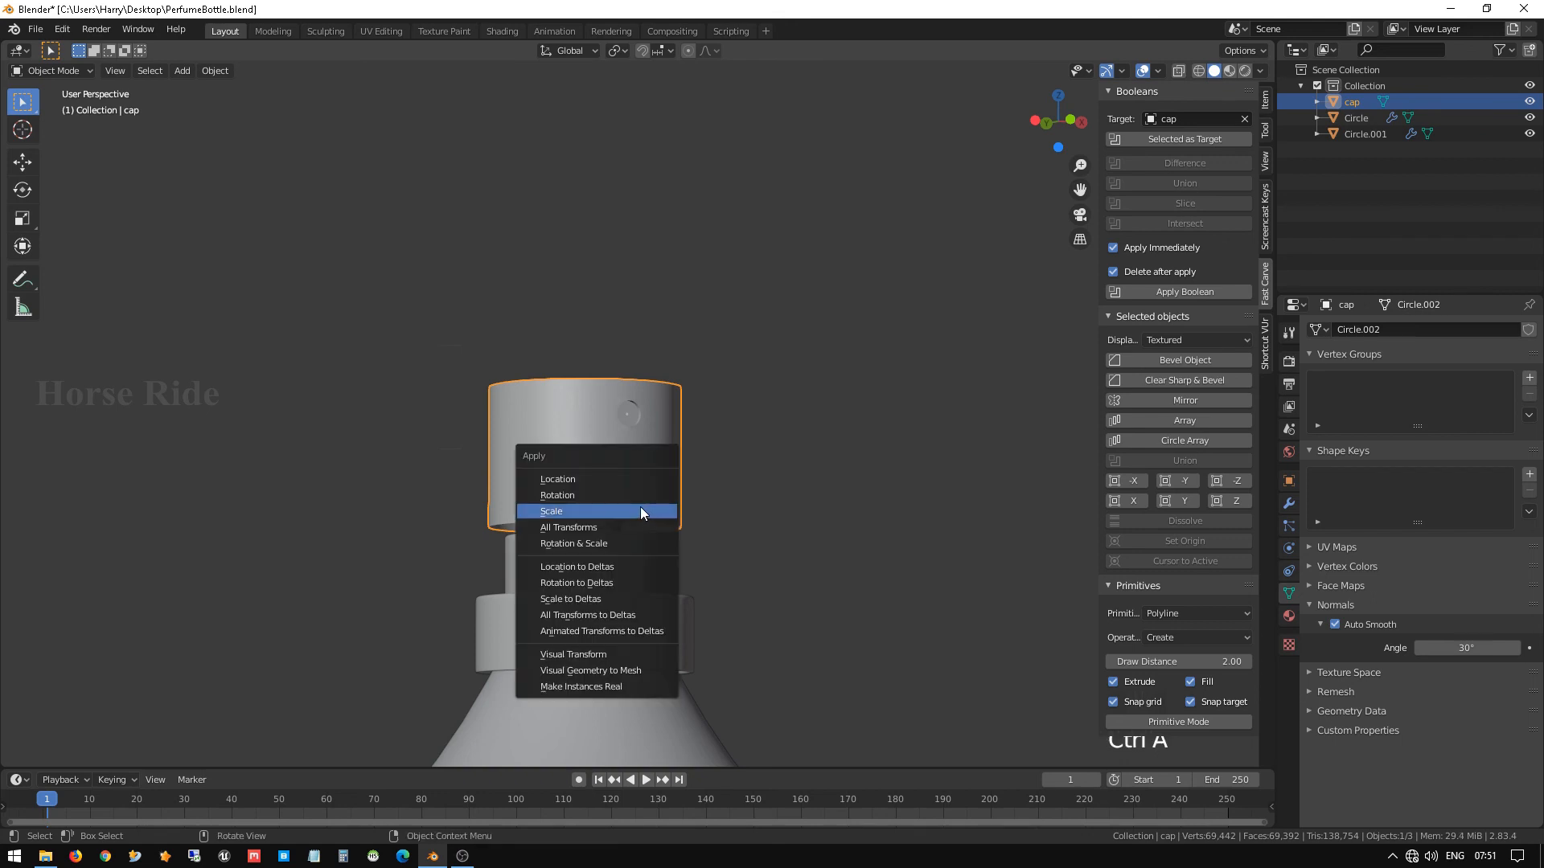
pyautogui.click(640, 508)
pyautogui.scroll(2, 663, 531)
pyautogui.keyDown('shift'); pyautogui.moveTo(664, 534); pyautogui.dragTo(549, 450, button='middle'); pyautogui.keyUp('shift')
pyautogui.scroll(2, 500, 394)
pyautogui.moveTo(500, 394); pyautogui.dragTo(523, 348, button='middle')
pyautogui.click(1289, 504)
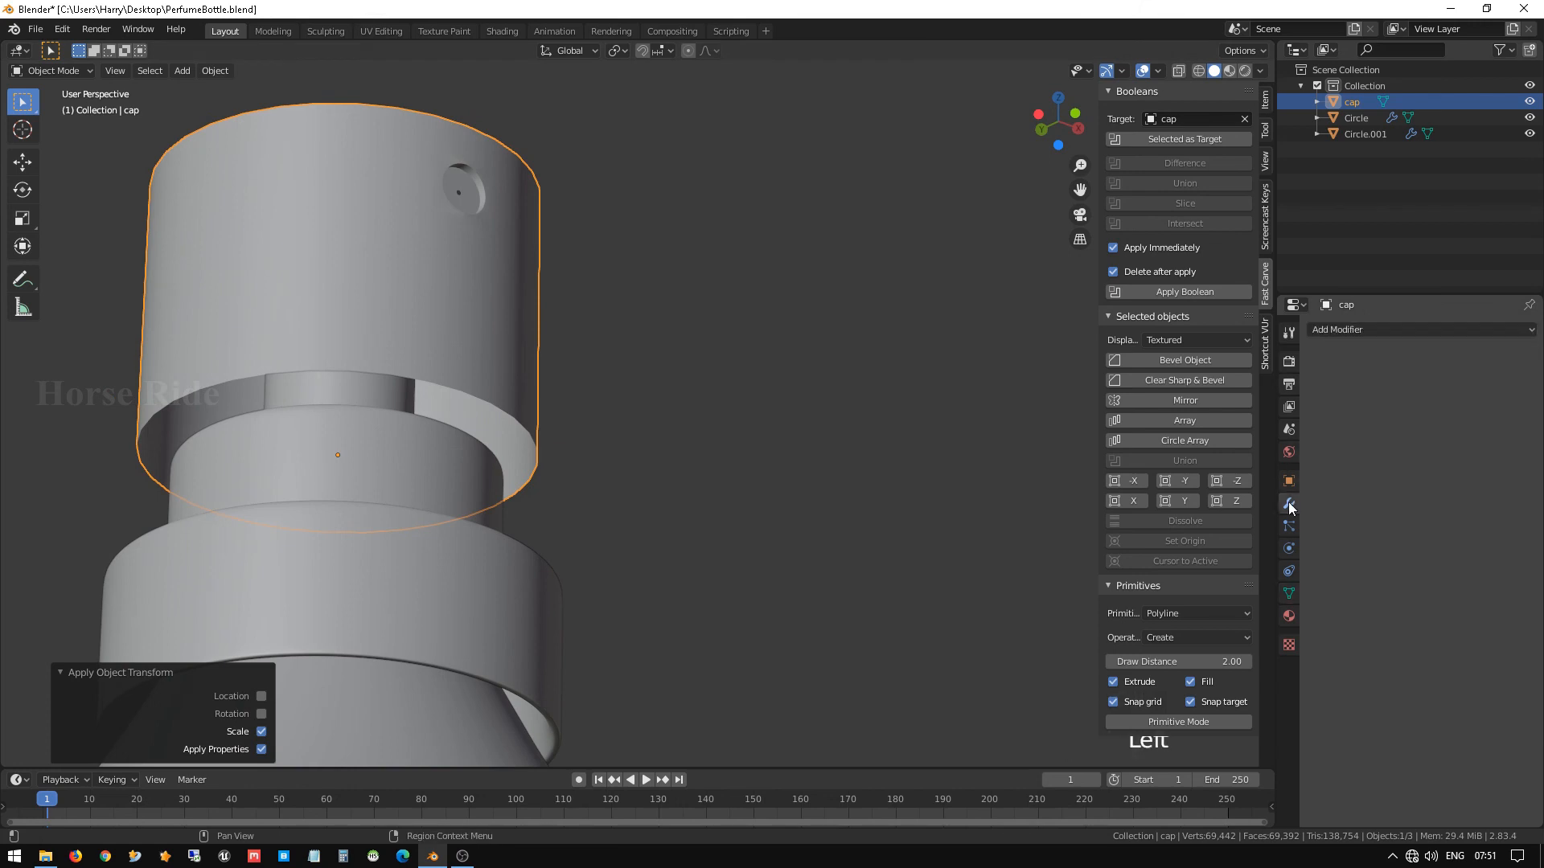
pyautogui.click(1367, 329)
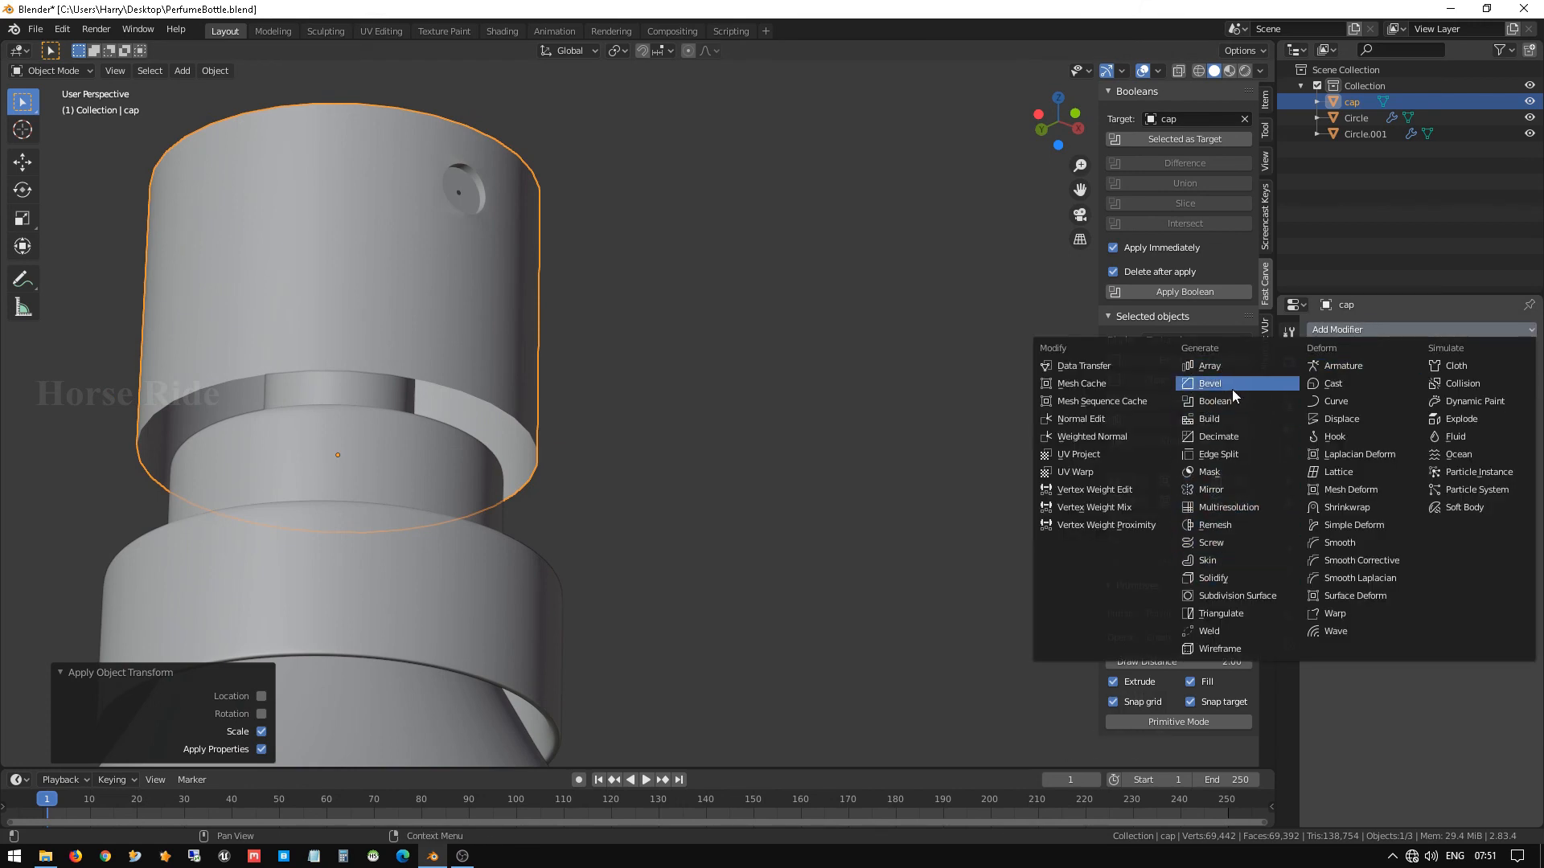
pyautogui.click(1232, 578)
pyautogui.scroll(2, 531, 341)
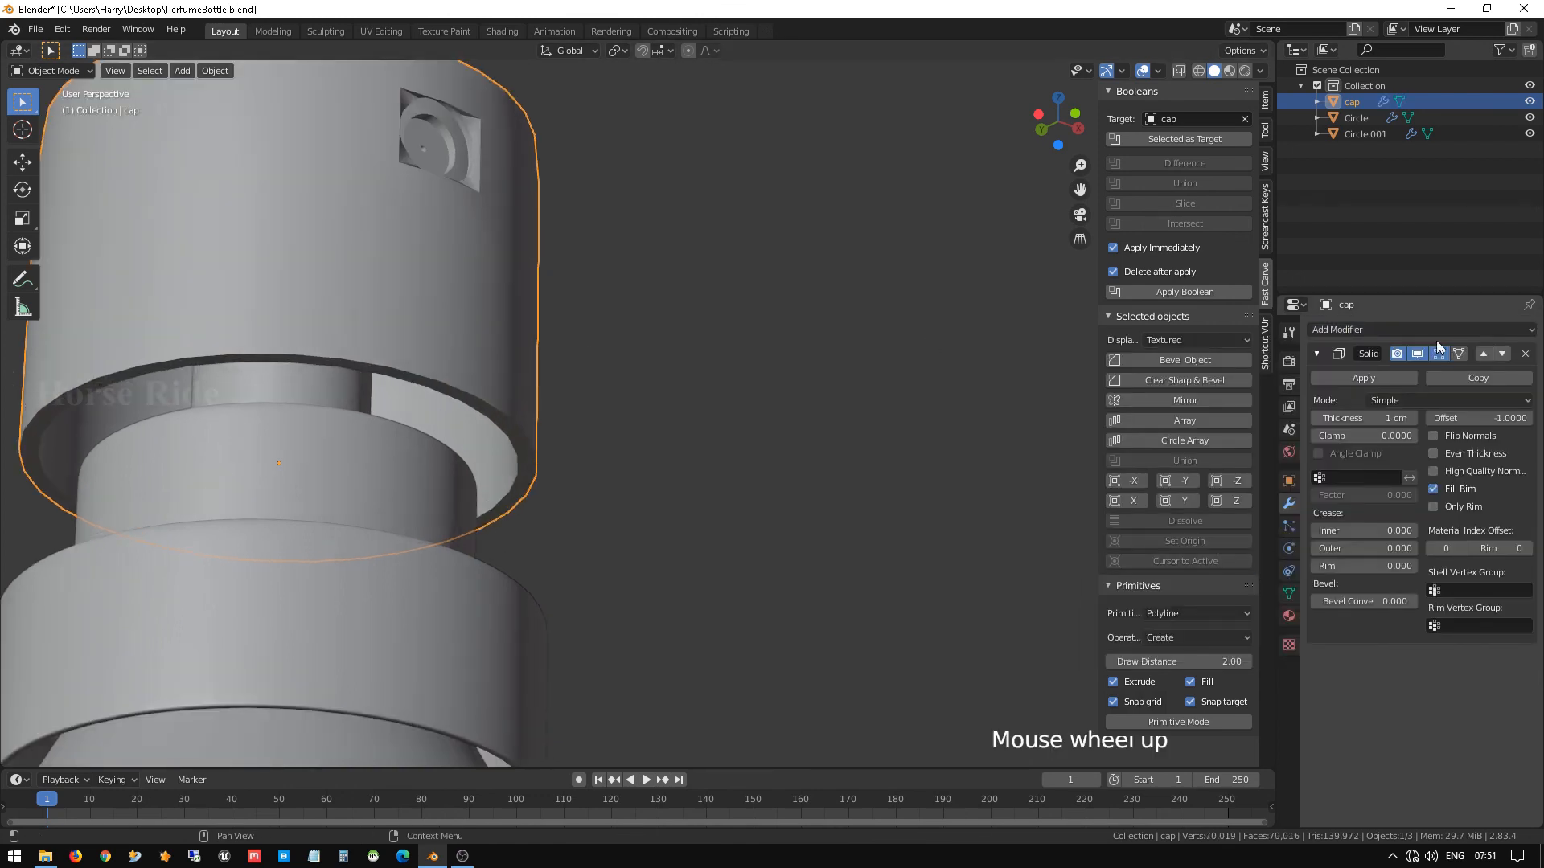
# Enable Even Thickness on the cap's Solidify modifier and set its thickness to 0.5 cm.
pyautogui.click(1445, 454)
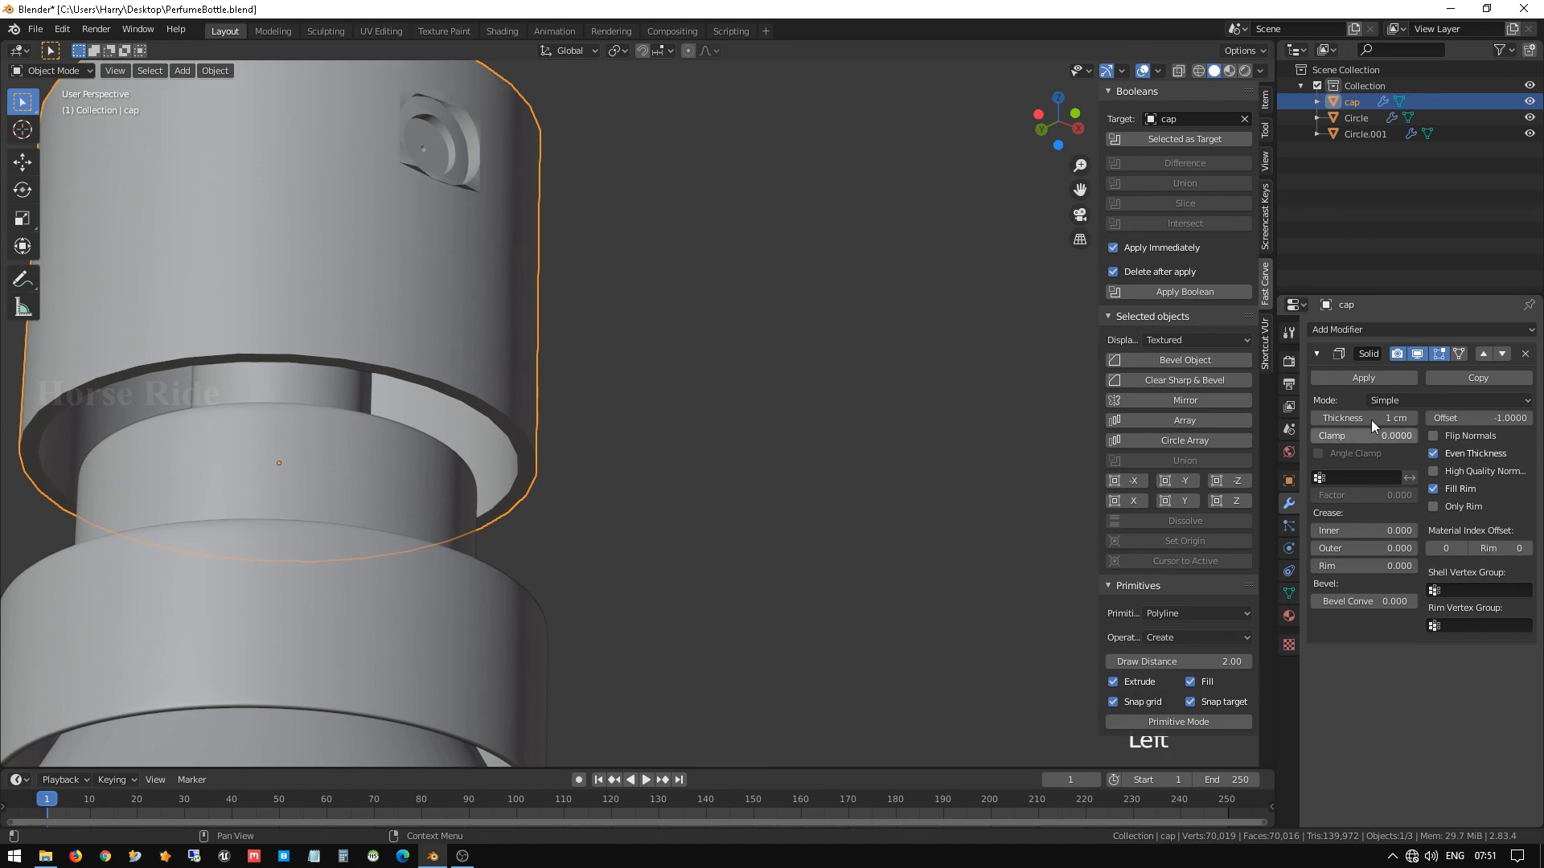
pyautogui.moveTo(504, 127); pyautogui.dragTo(465, 185, button='middle')
pyautogui.scroll(2, 450, 144)
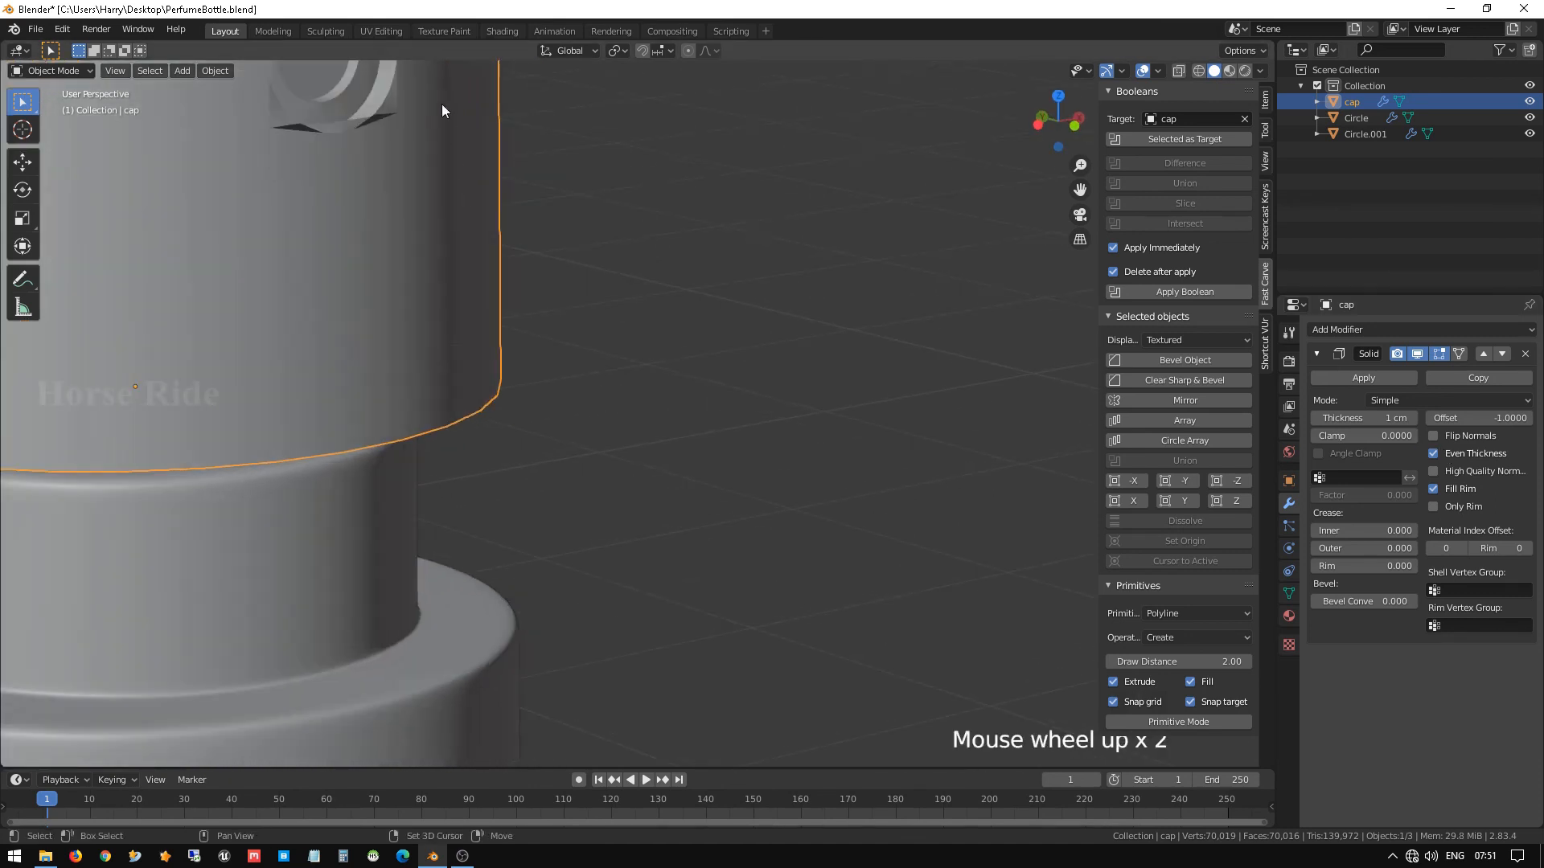
pyautogui.keyDown('shift'); pyautogui.moveTo(441, 104); pyautogui.dragTo(710, 465, button='middle'); pyautogui.keyUp('shift')
pyautogui.scroll(3, 756, 543)
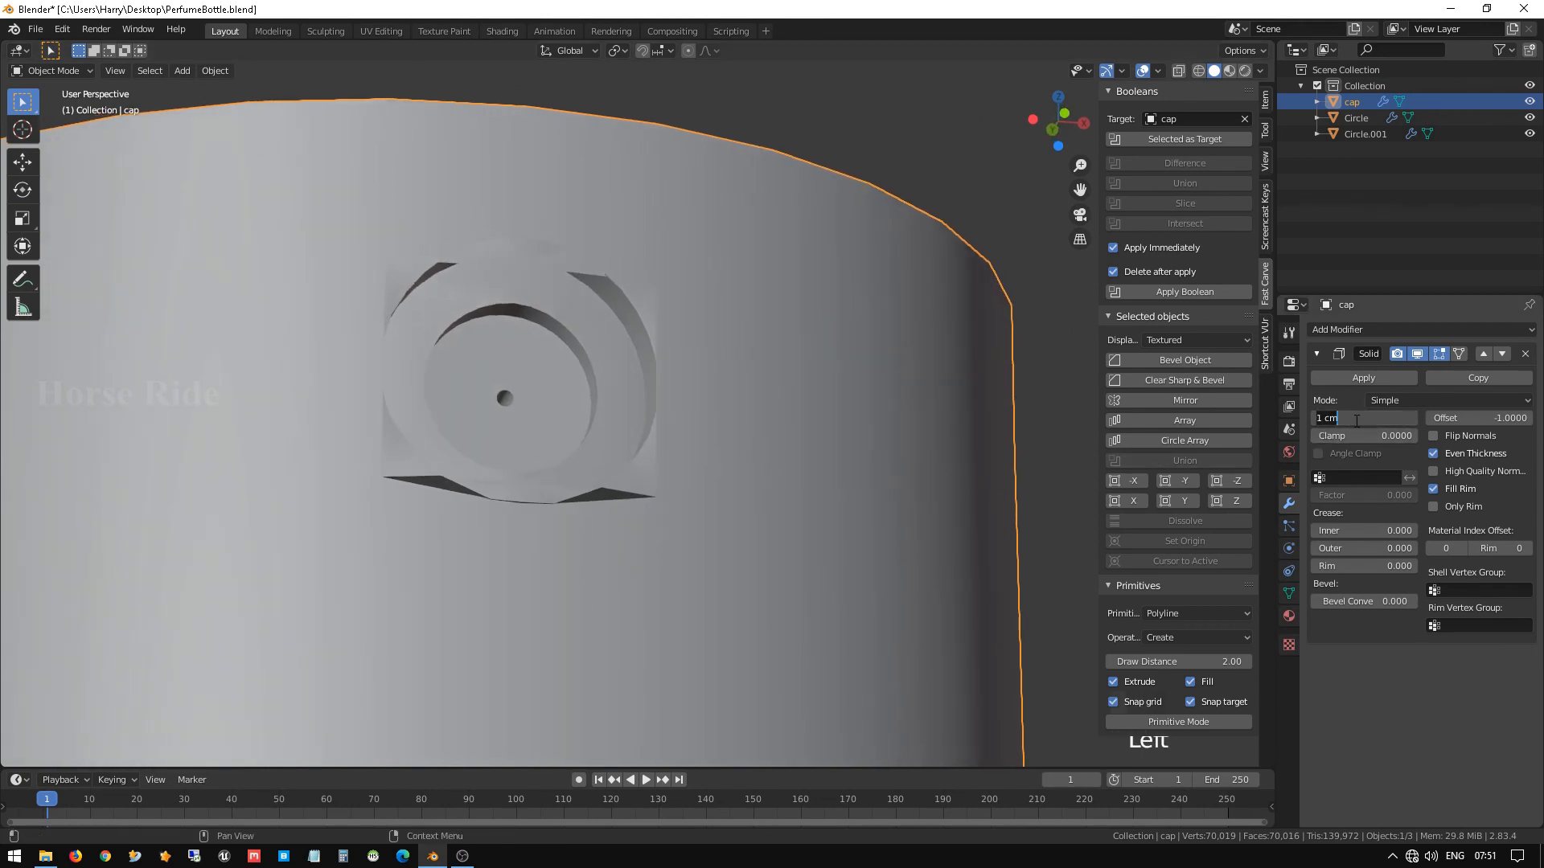
pyautogui.write('0.5')
pyautogui.press('Return')
pyautogui.scroll(-2, 592, 383)
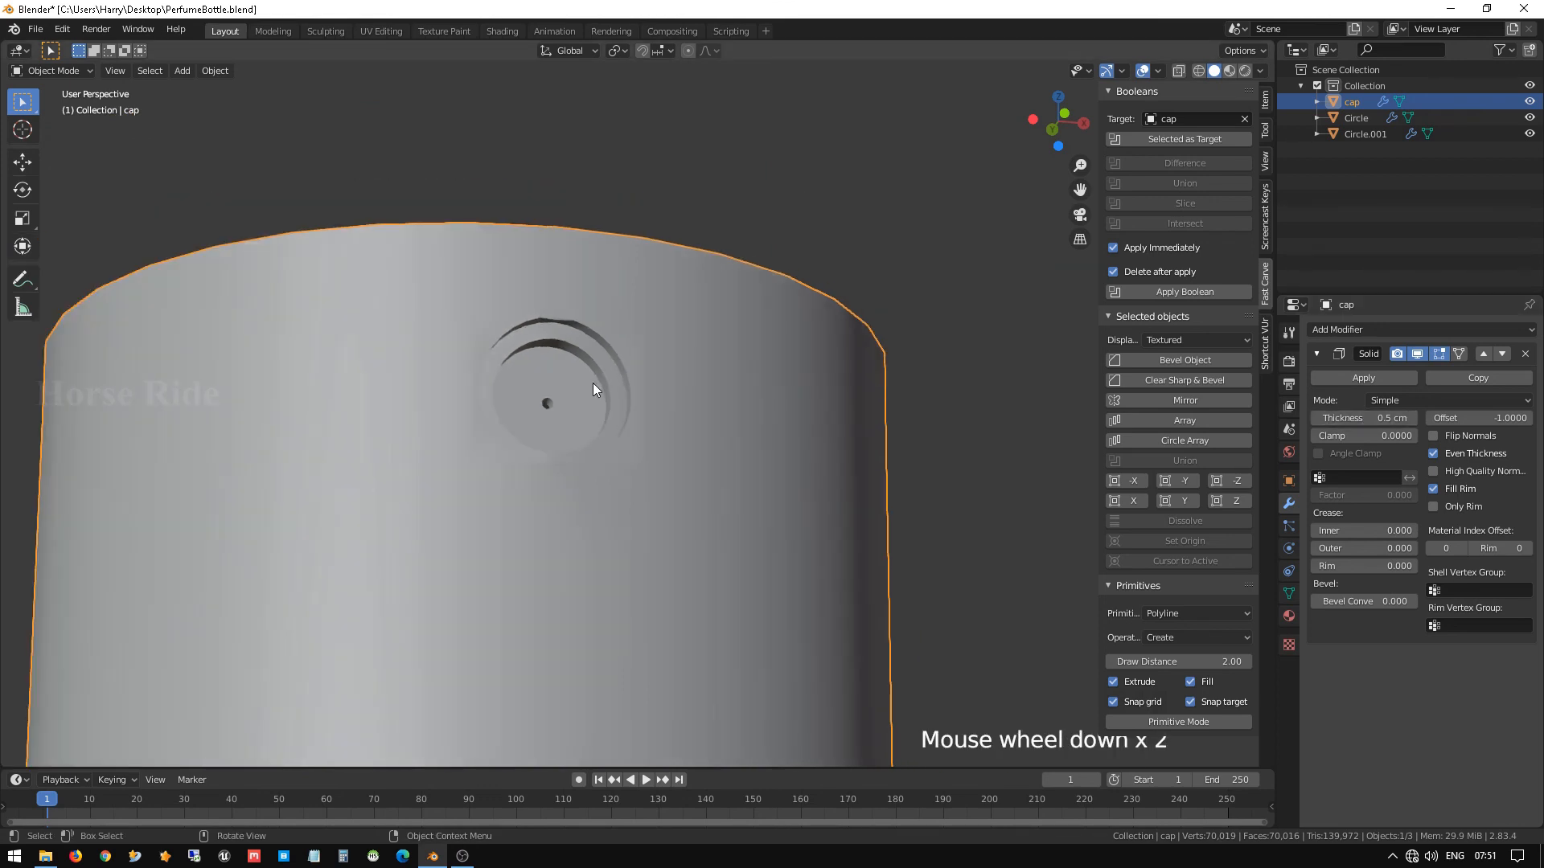
# Set the cap's Solidify thickness to 0.2 cm.
pyautogui.moveTo(591, 383); pyautogui.dragTo(538, 393, button='middle')
pyautogui.click(1375, 418)
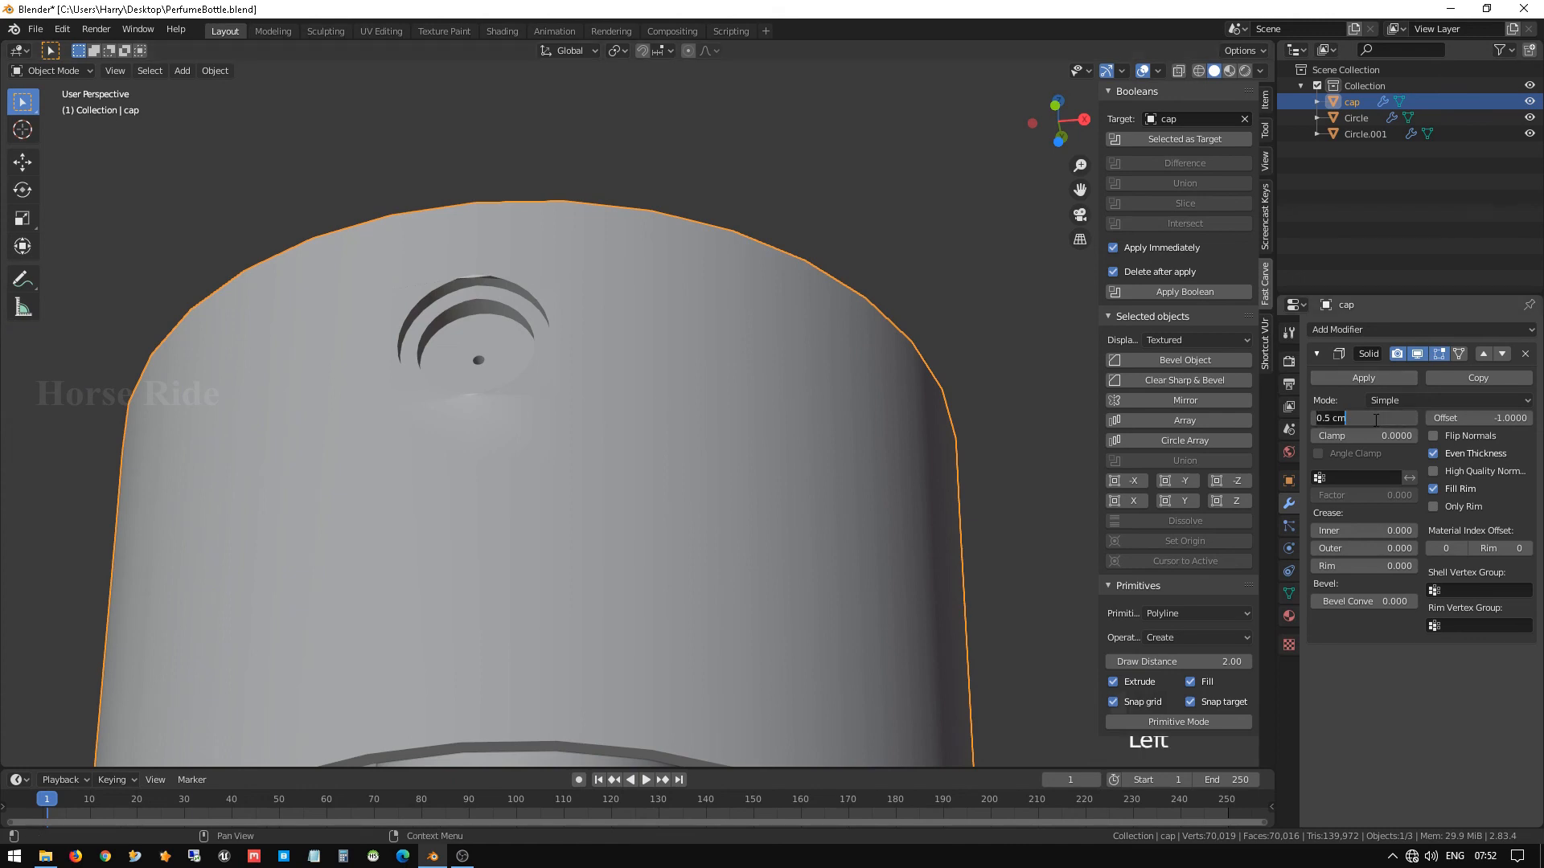
pyautogui.write('0.2')
pyautogui.press('Return')
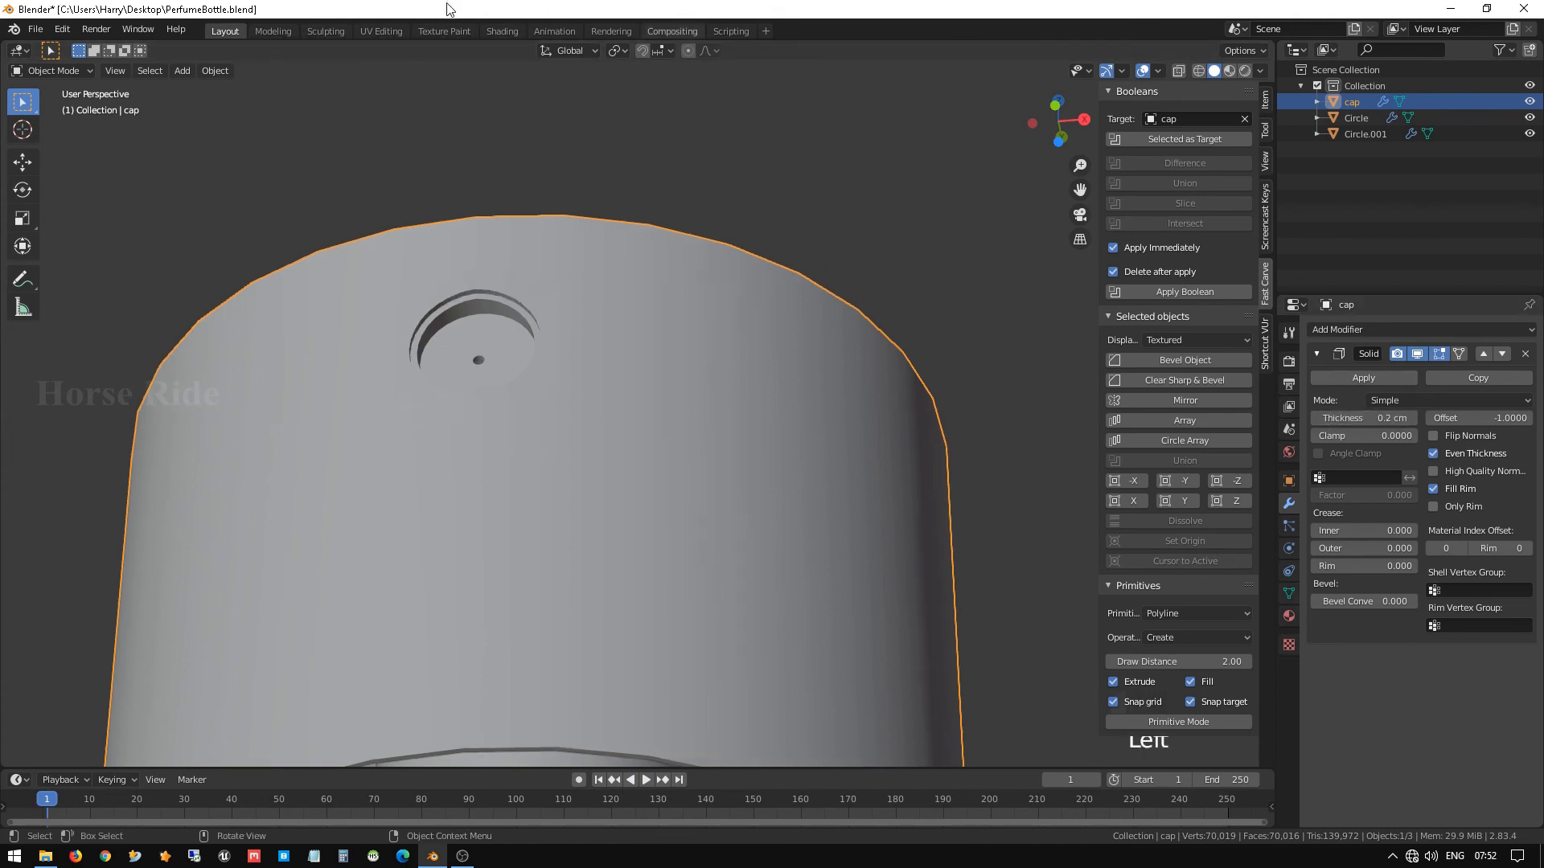
# Check the nozzle recess and the cap's walls from several angles and remove the Solidify modifier from the cap.
pyautogui.moveTo(496, 364); pyautogui.dragTo(581, 457, button='middle')
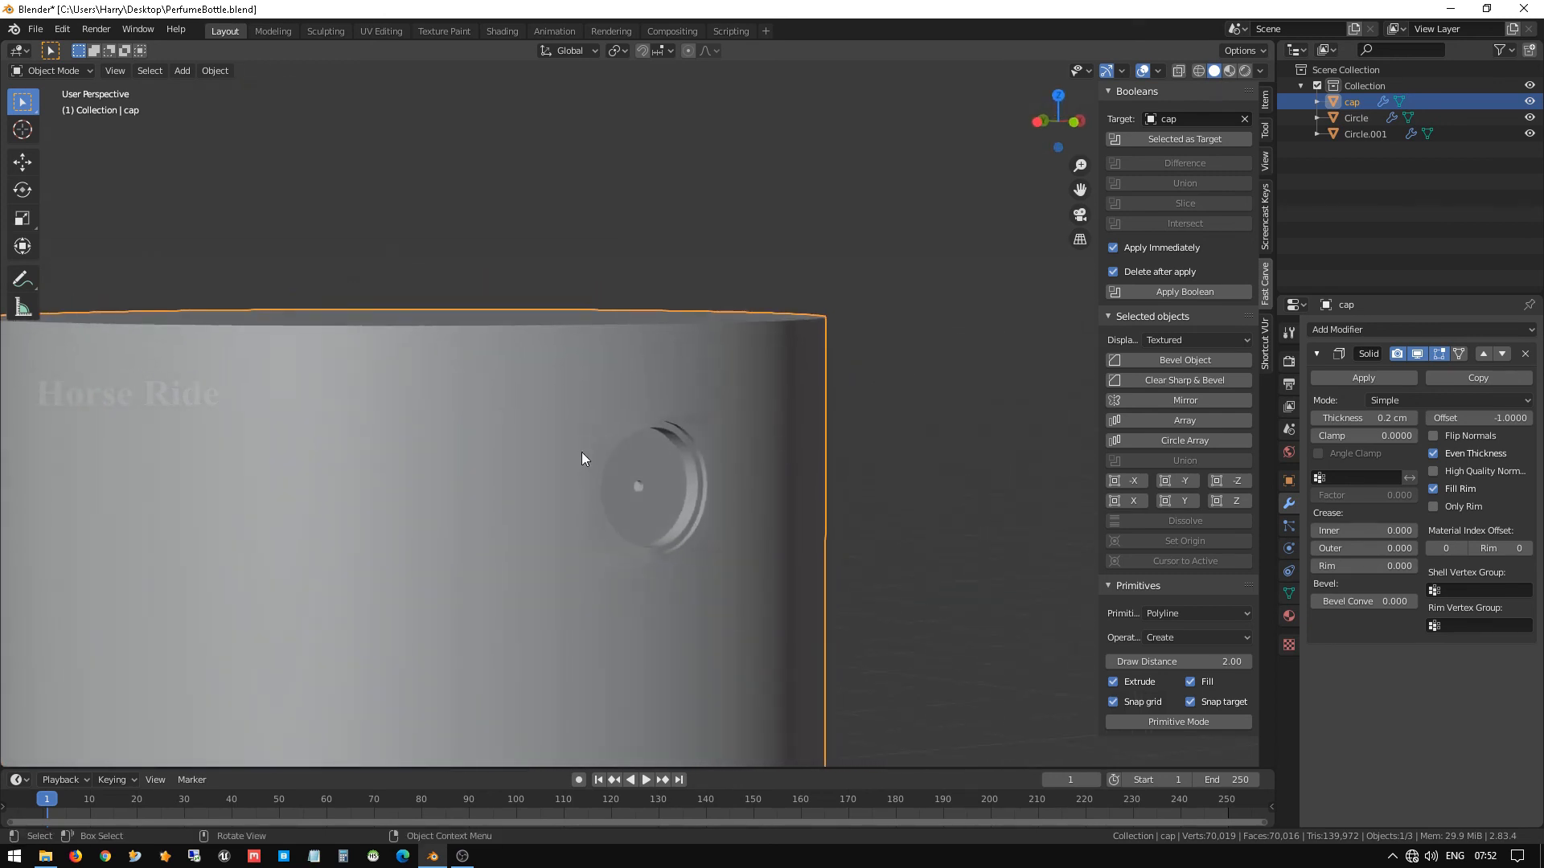
pyautogui.scroll(3, 582, 447)
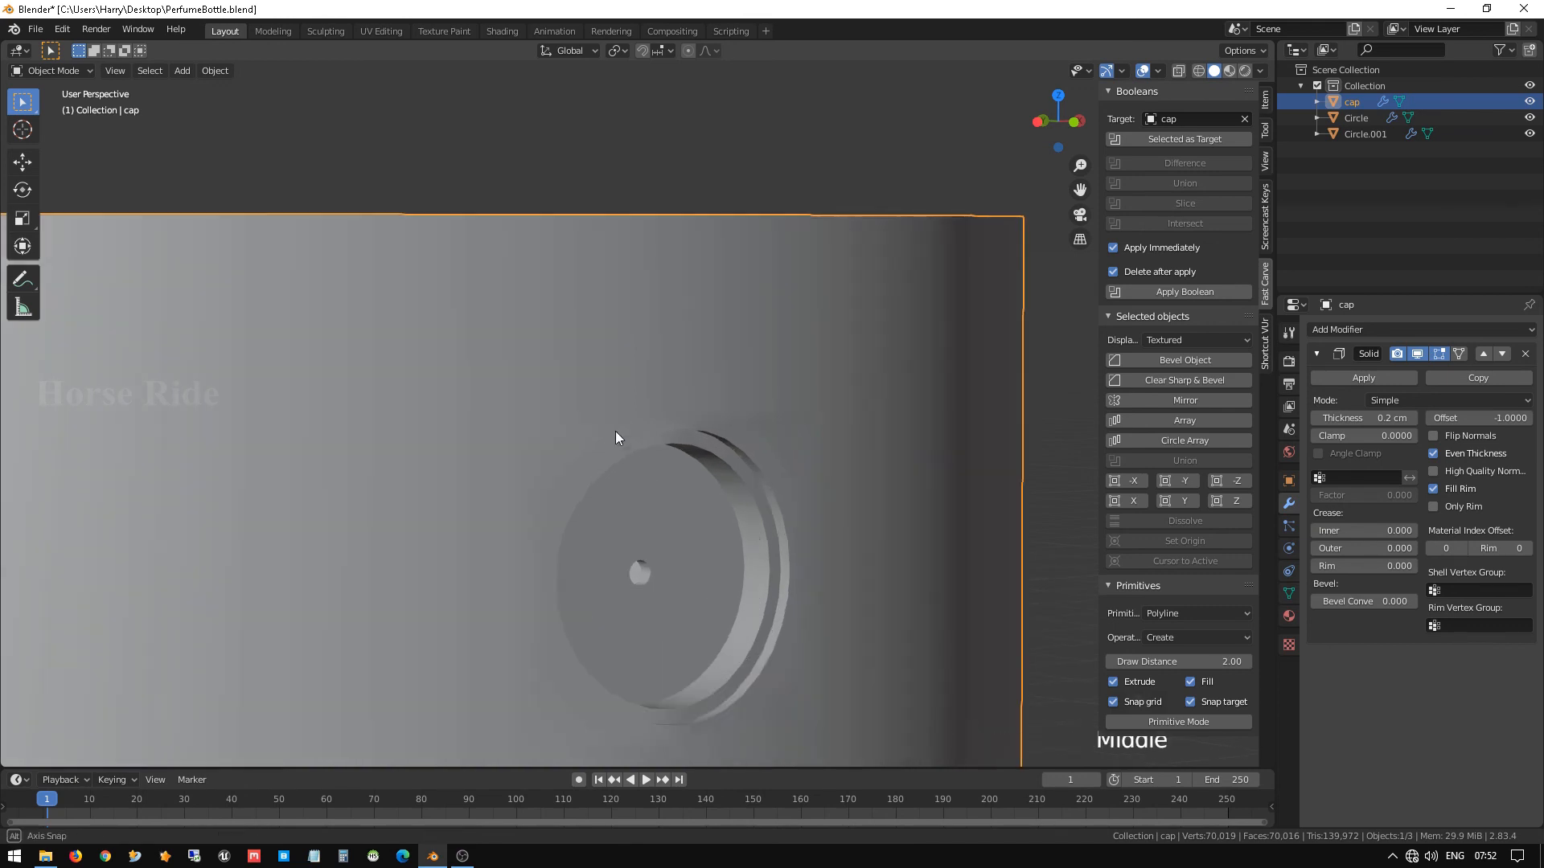
pyautogui.moveTo(615, 431); pyautogui.dragTo(561, 412, button='middle')
pyautogui.scroll(-4, 562, 412)
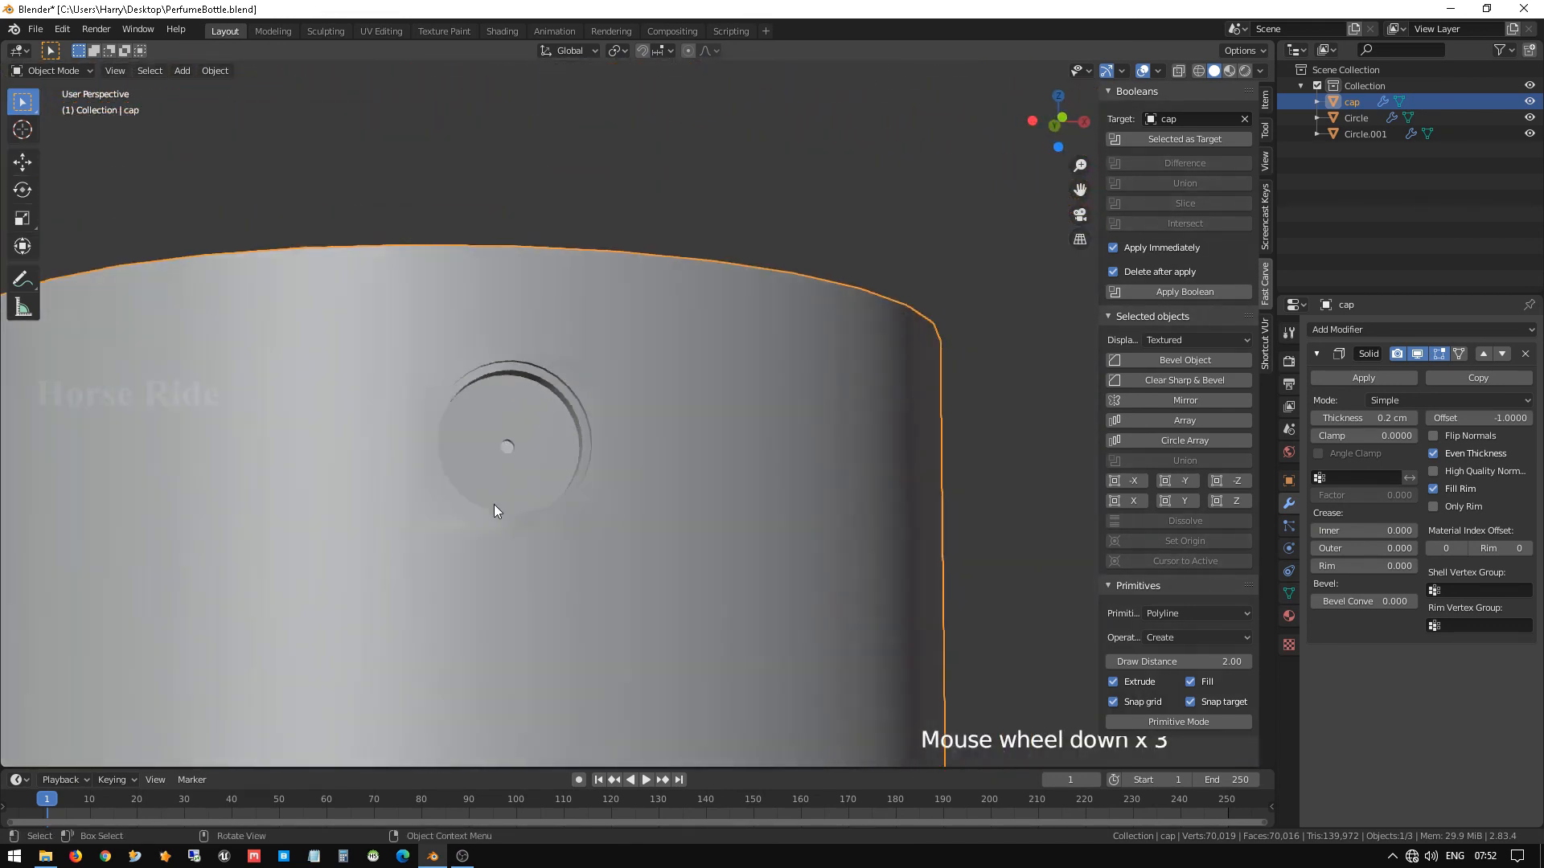
pyautogui.scroll(-3, 584, 512)
pyautogui.moveTo(587, 513); pyautogui.dragTo(579, 427, button='middle')
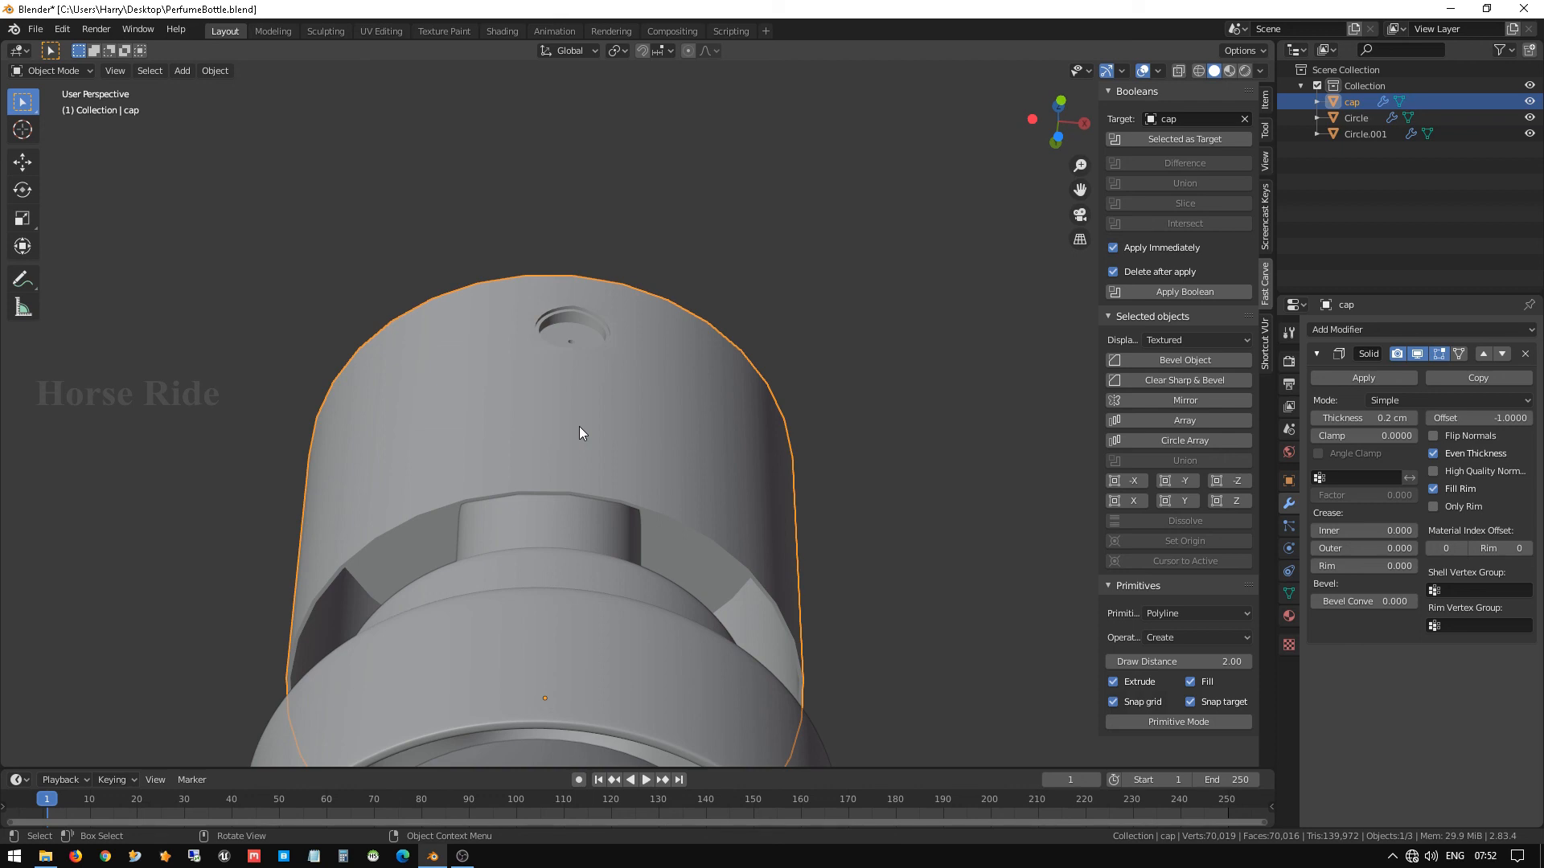
pyautogui.moveTo(559, 428); pyautogui.dragTo(521, 553, button='middle')
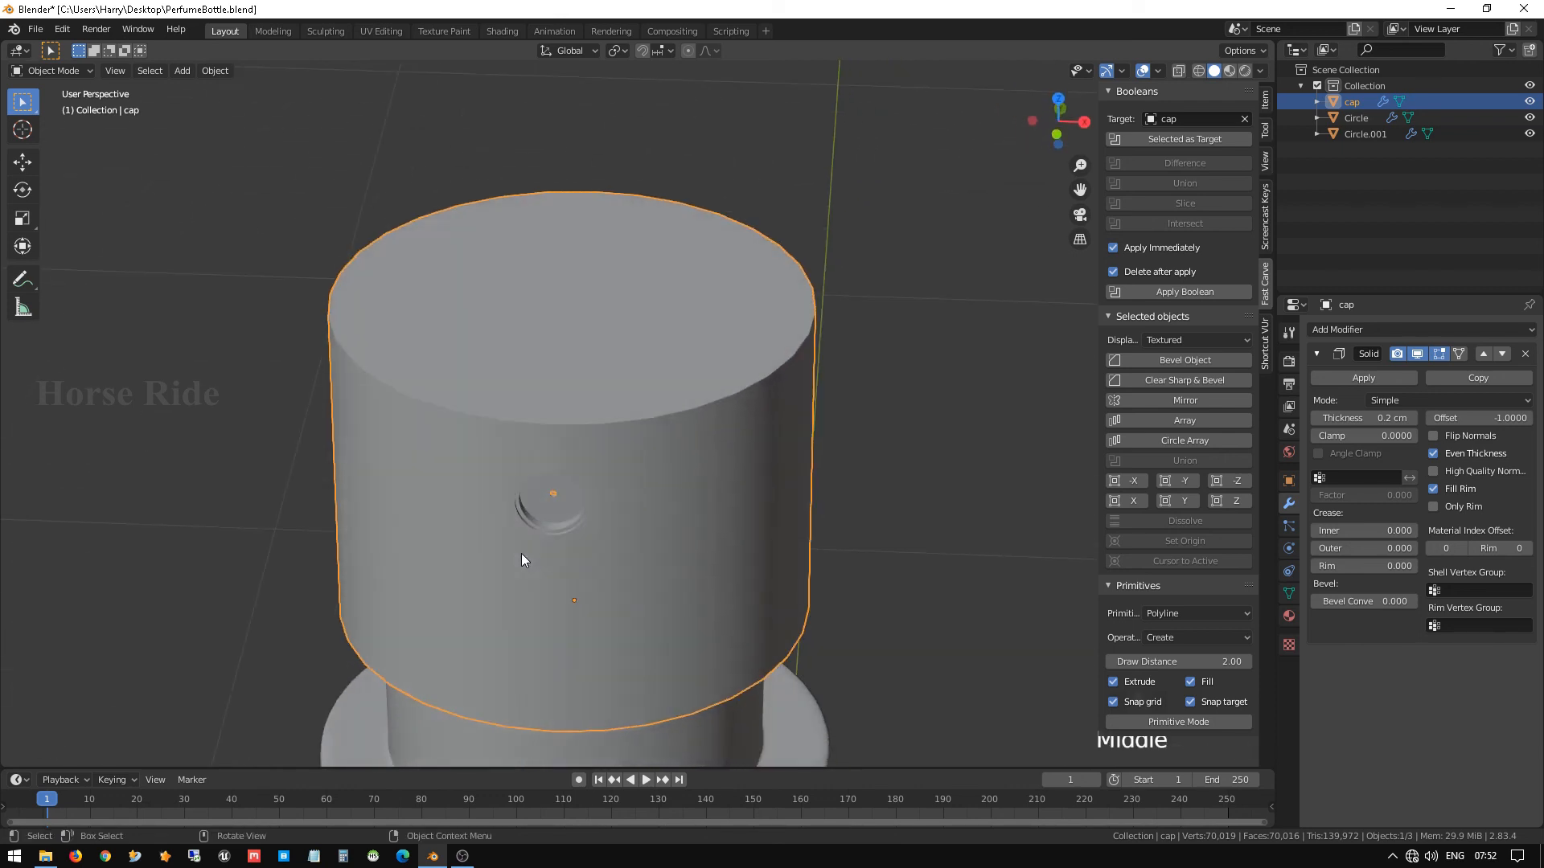
pyautogui.click(1527, 355)
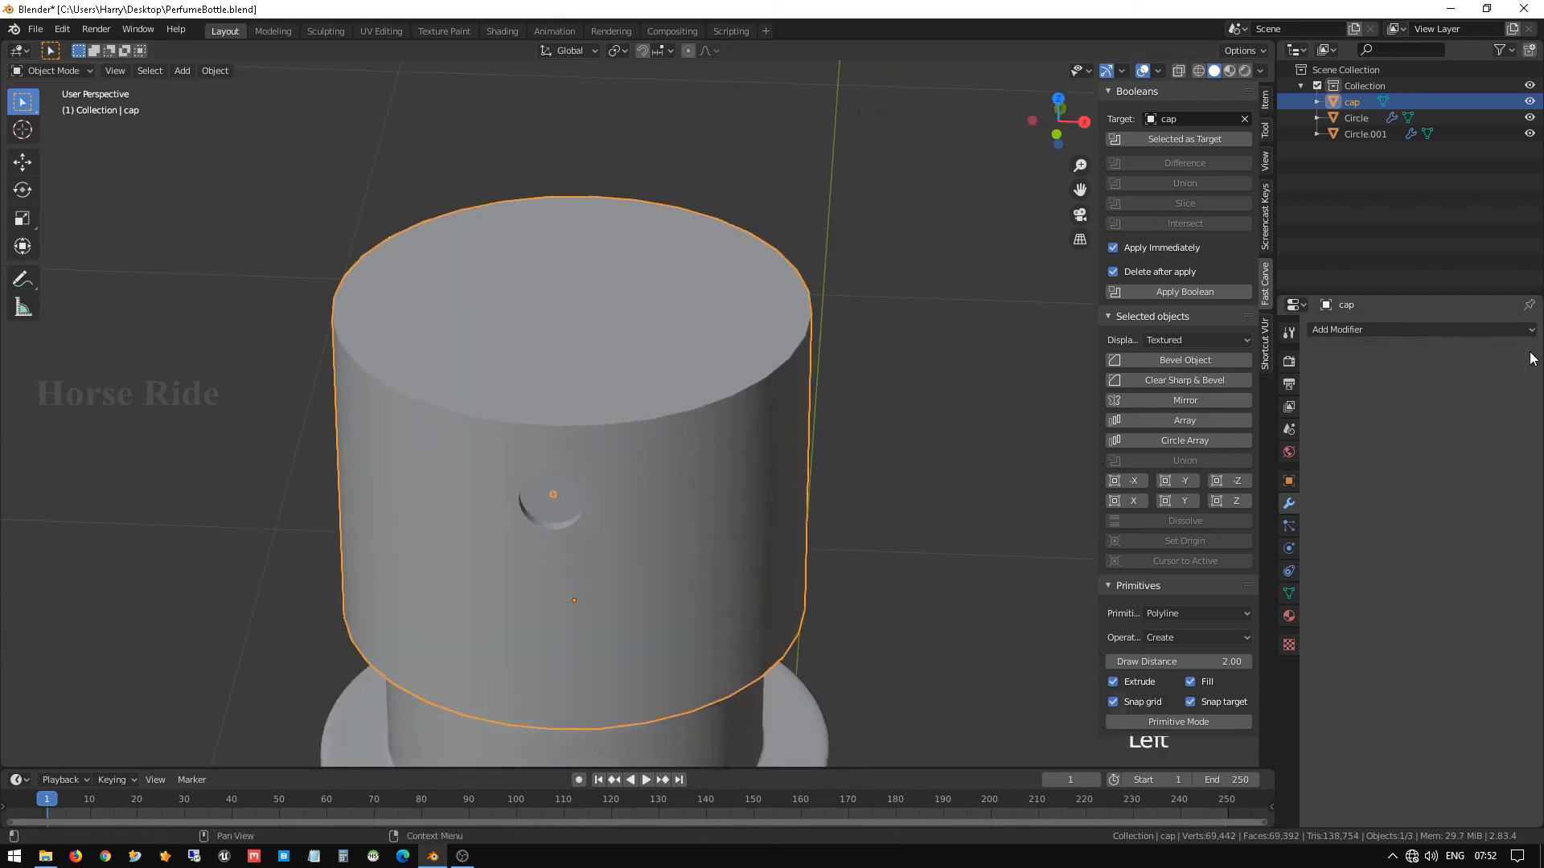
# Examine the cap's proportions on the bottle and inspect its top and nozzle topology in Edit Mode.
pyautogui.moveTo(481, 505); pyautogui.dragTo(515, 427, button='middle')
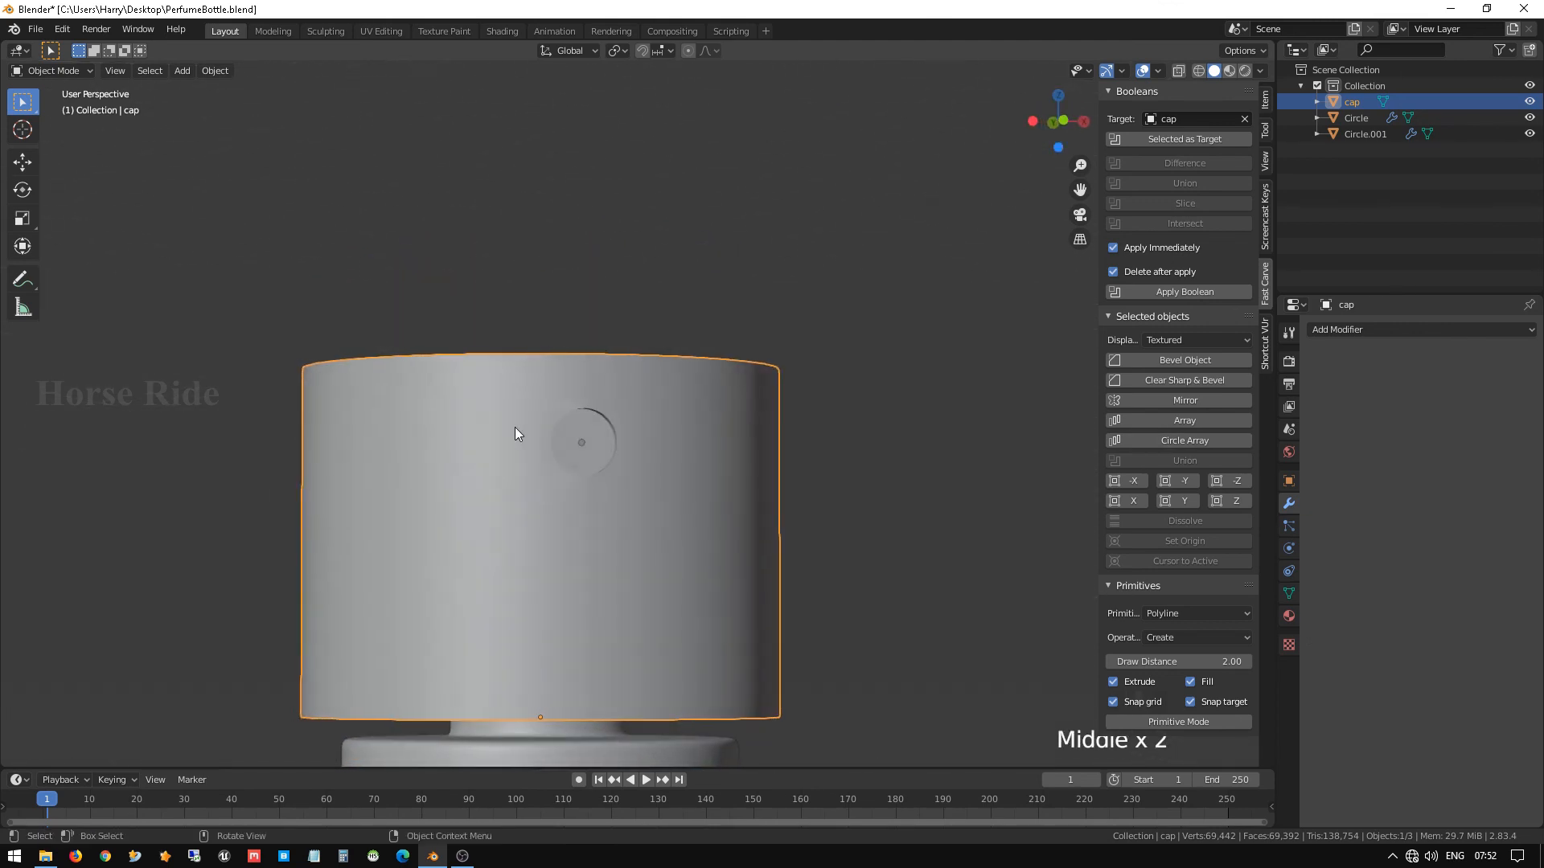
pyautogui.scroll(-10, 515, 427)
pyautogui.moveTo(684, 465); pyautogui.dragTo(675, 521, button='middle')
pyautogui.scroll(-2, 659, 510)
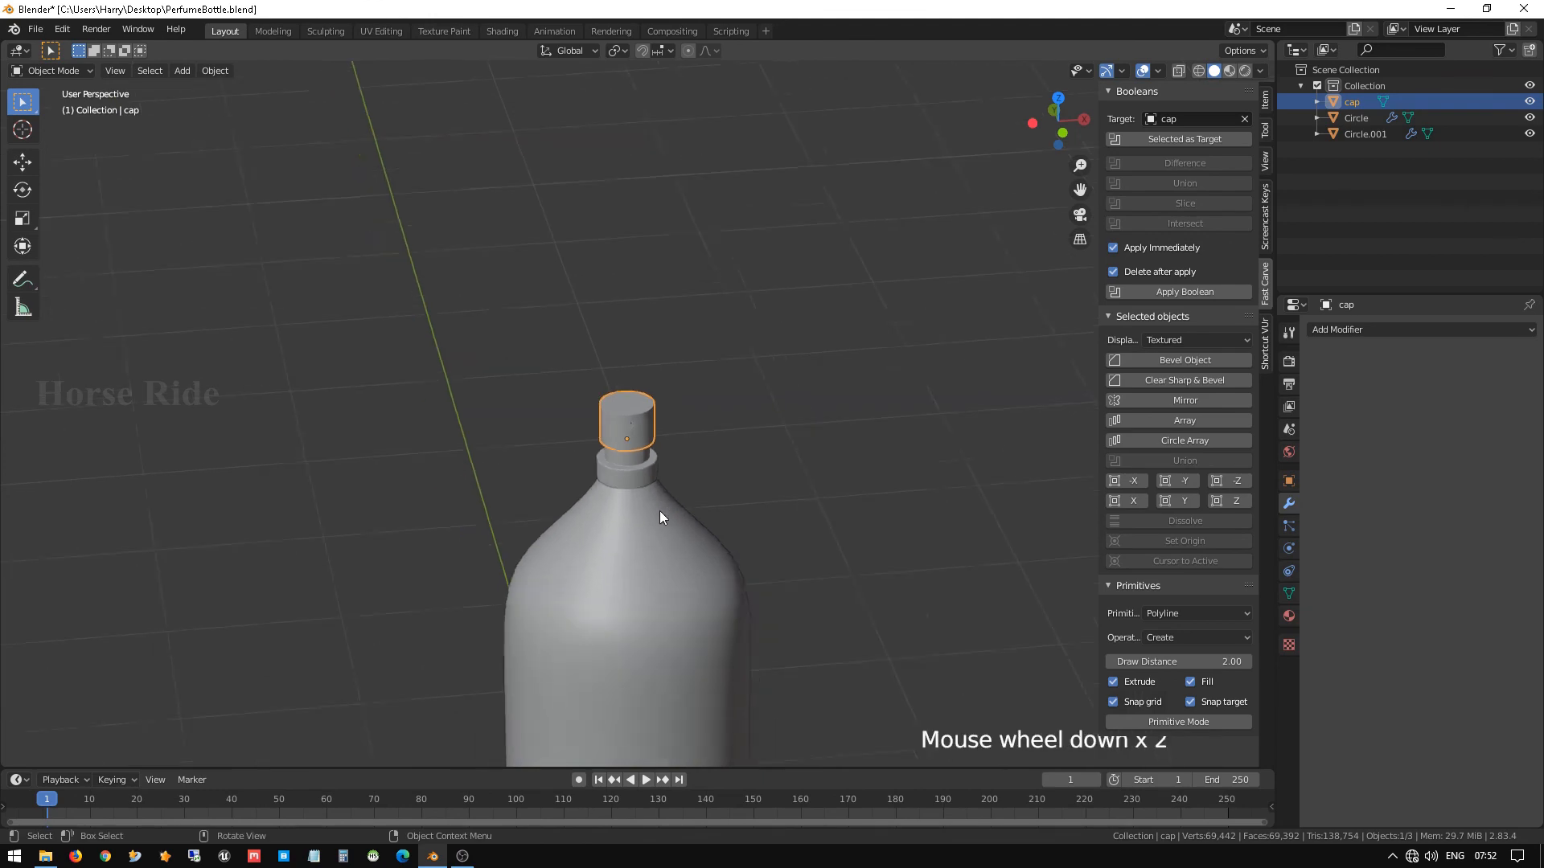
pyautogui.scroll(-1, 648, 494)
pyautogui.scroll(16, 636, 486)
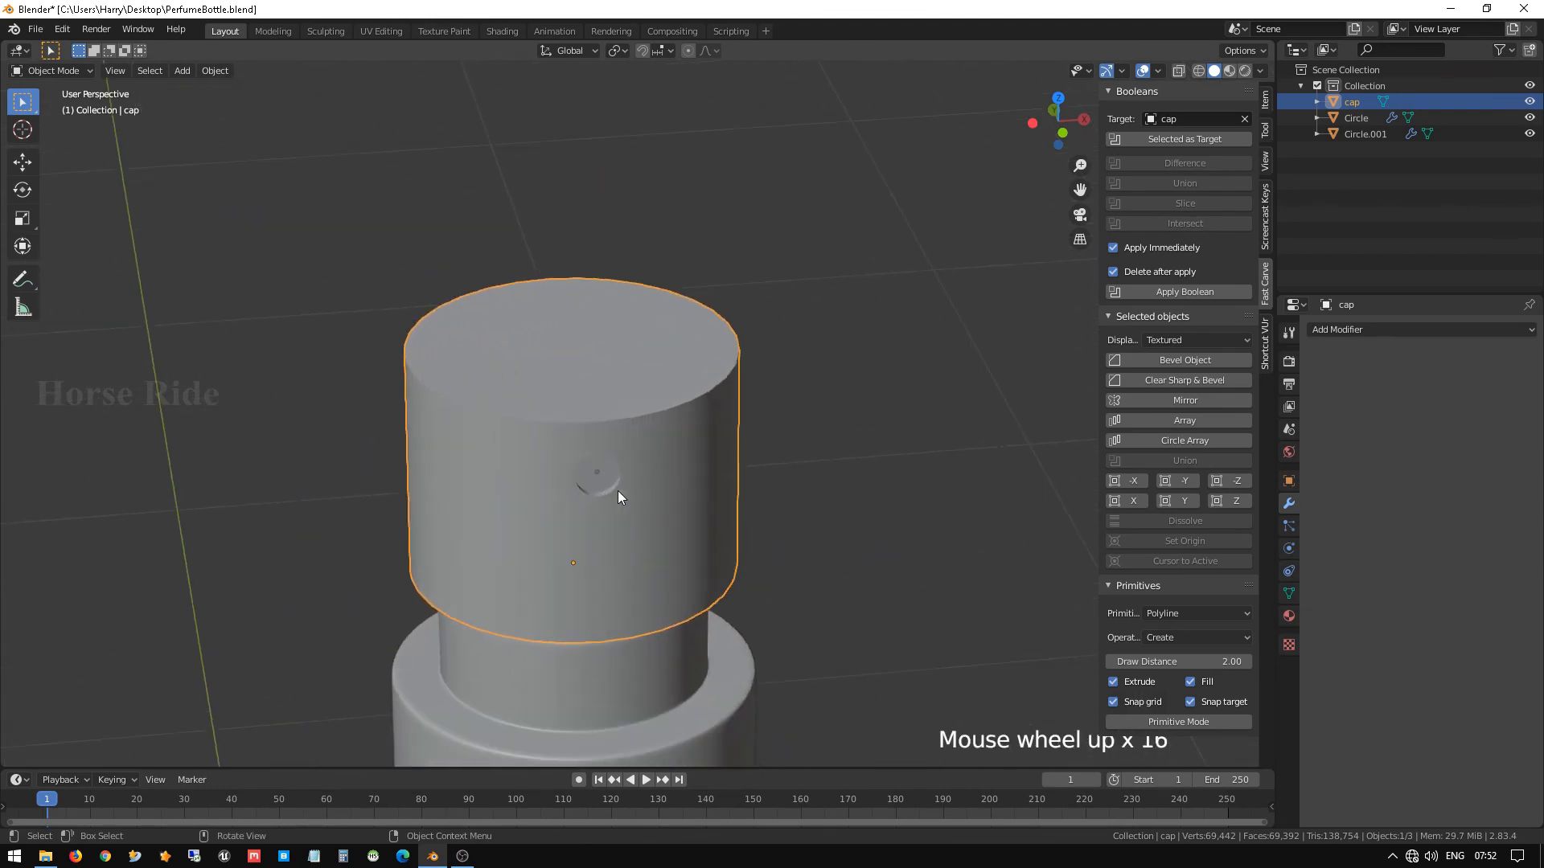
pyautogui.scroll(1, 603, 492)
pyautogui.moveTo(593, 493); pyautogui.dragTo(579, 483, button='middle')
pyautogui.scroll(3, 538, 407)
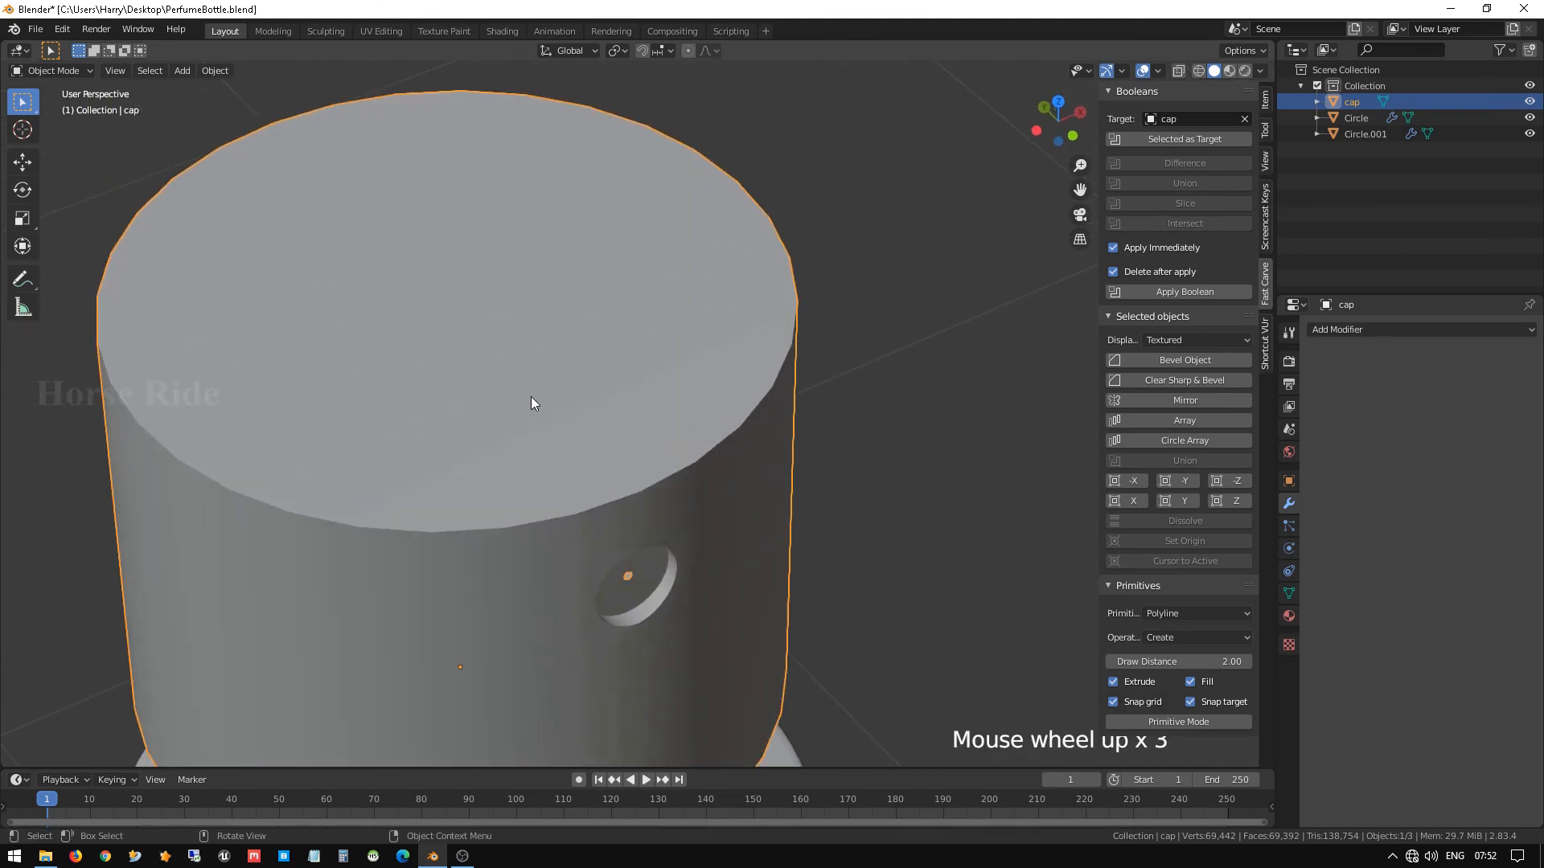
pyautogui.press('Tab')
pyautogui.moveTo(468, 531); pyautogui.dragTo(446, 482, button='middle')
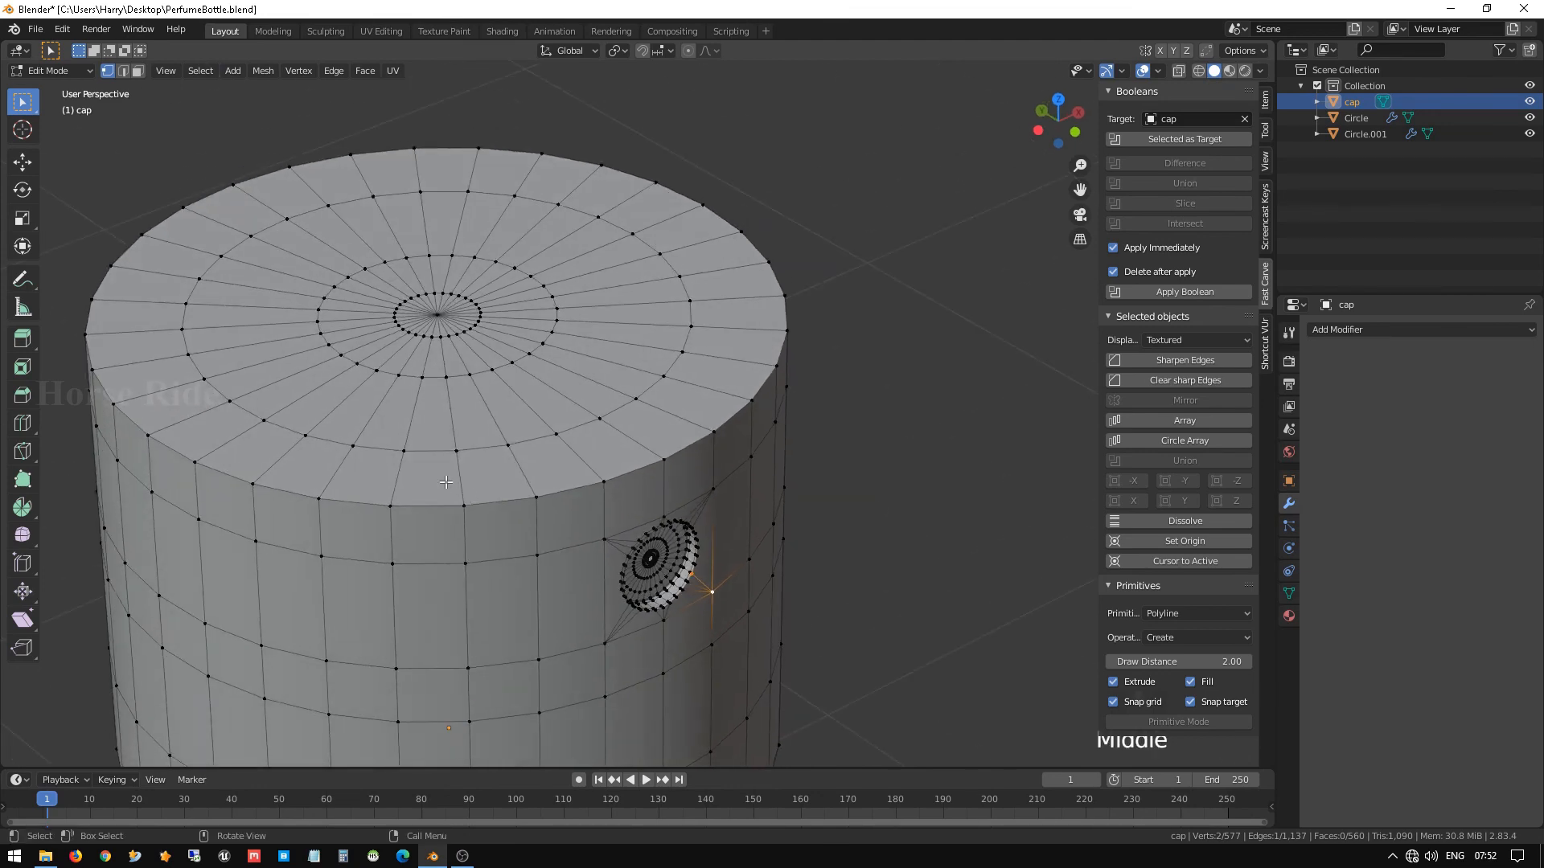
pyautogui.press('Tab')
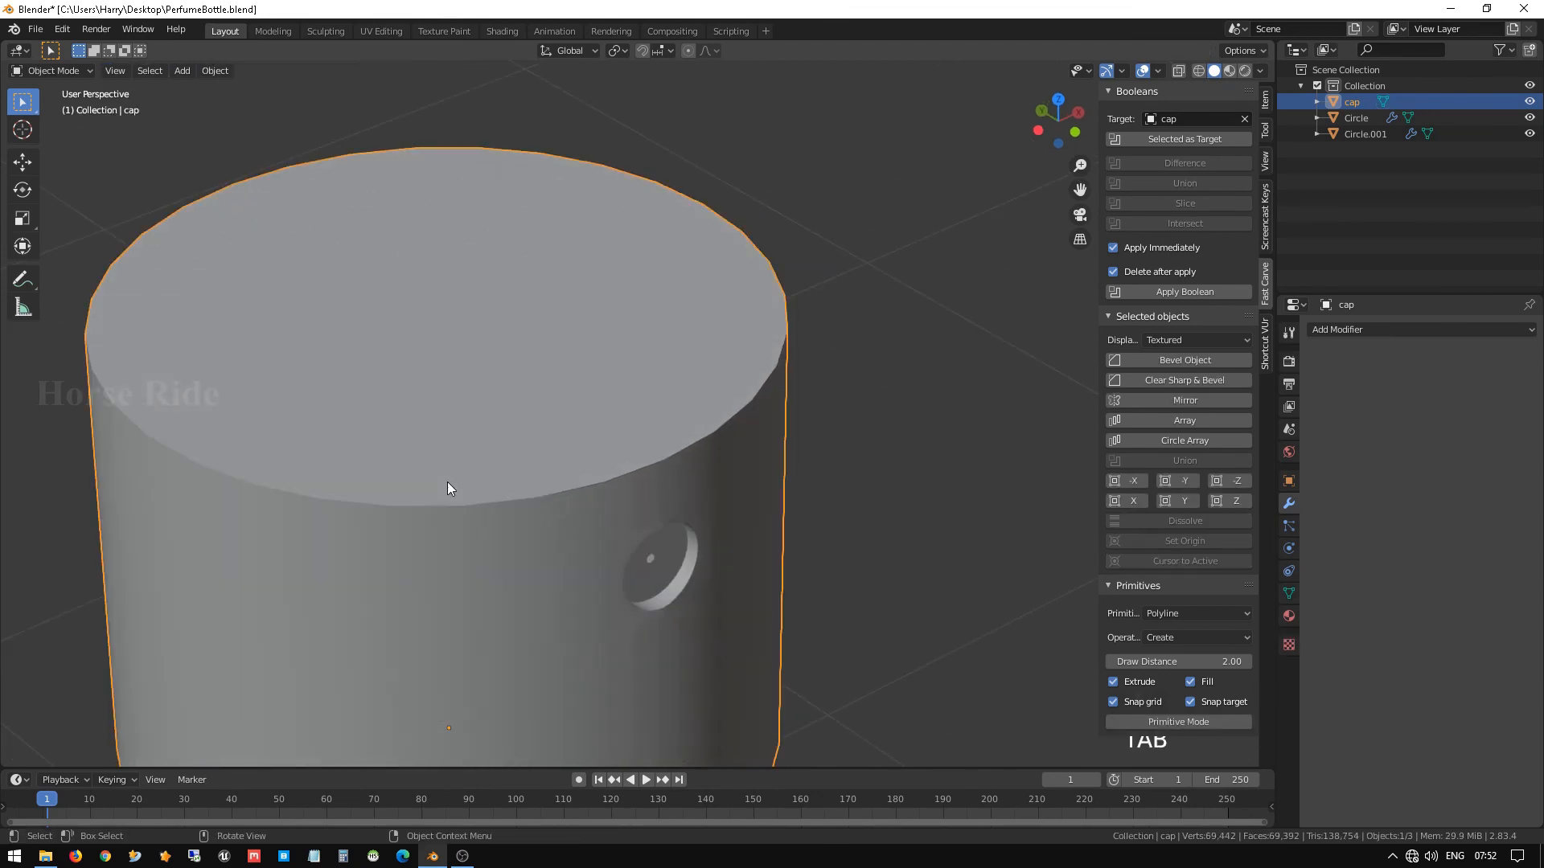
# Add a Subdivision Surface modifier to the cap and set both its viewport and render levels to 3.
pyautogui.hotkey('ctrl', '1')
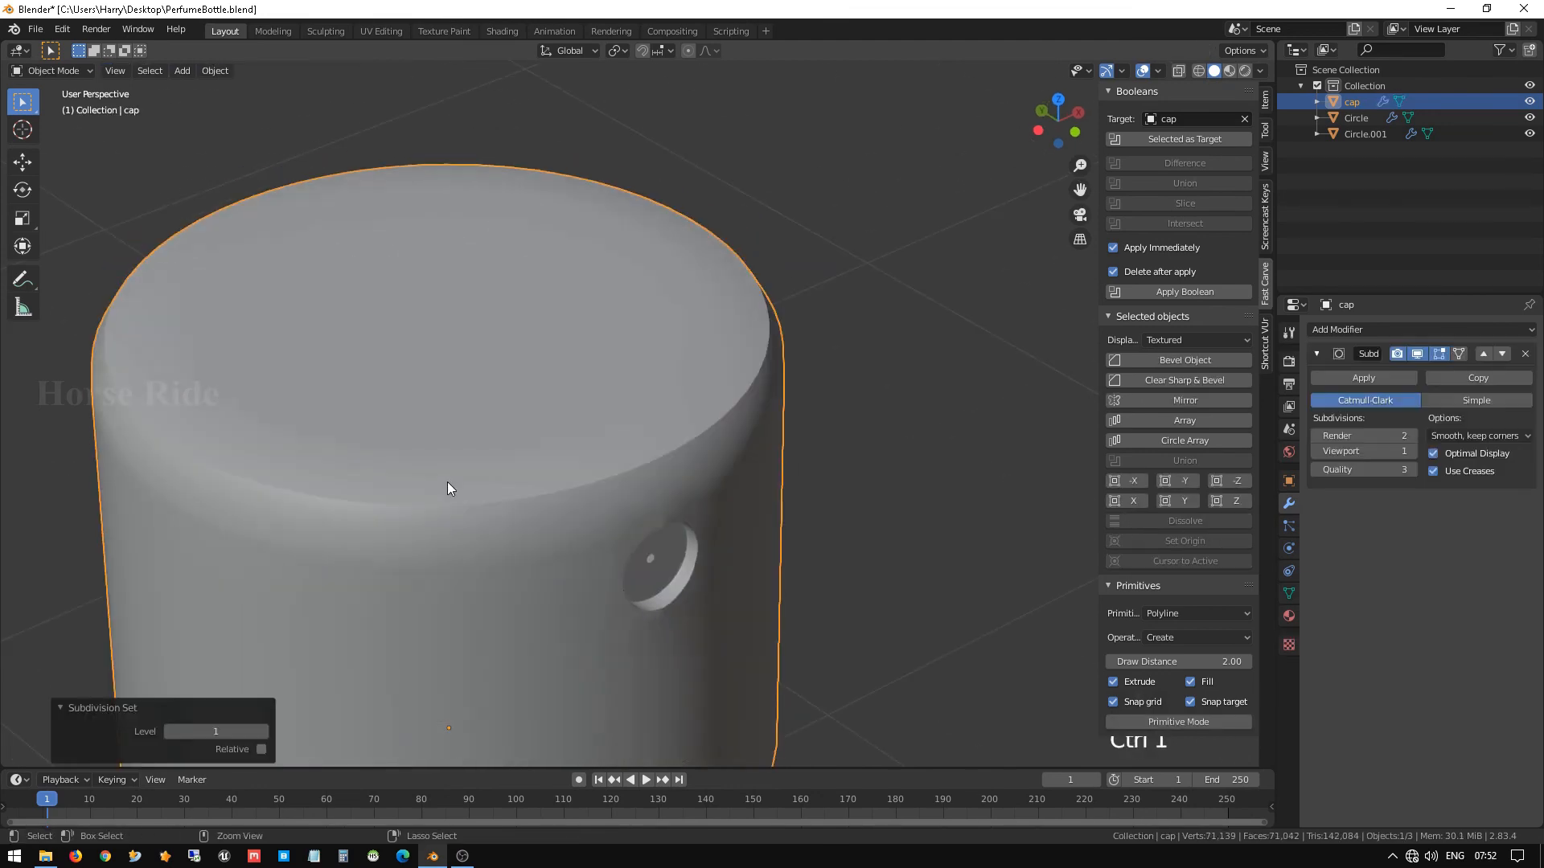
pyautogui.moveTo(665, 494); pyautogui.dragTo(748, 431, button='middle')
pyautogui.scroll(4, 593, 459)
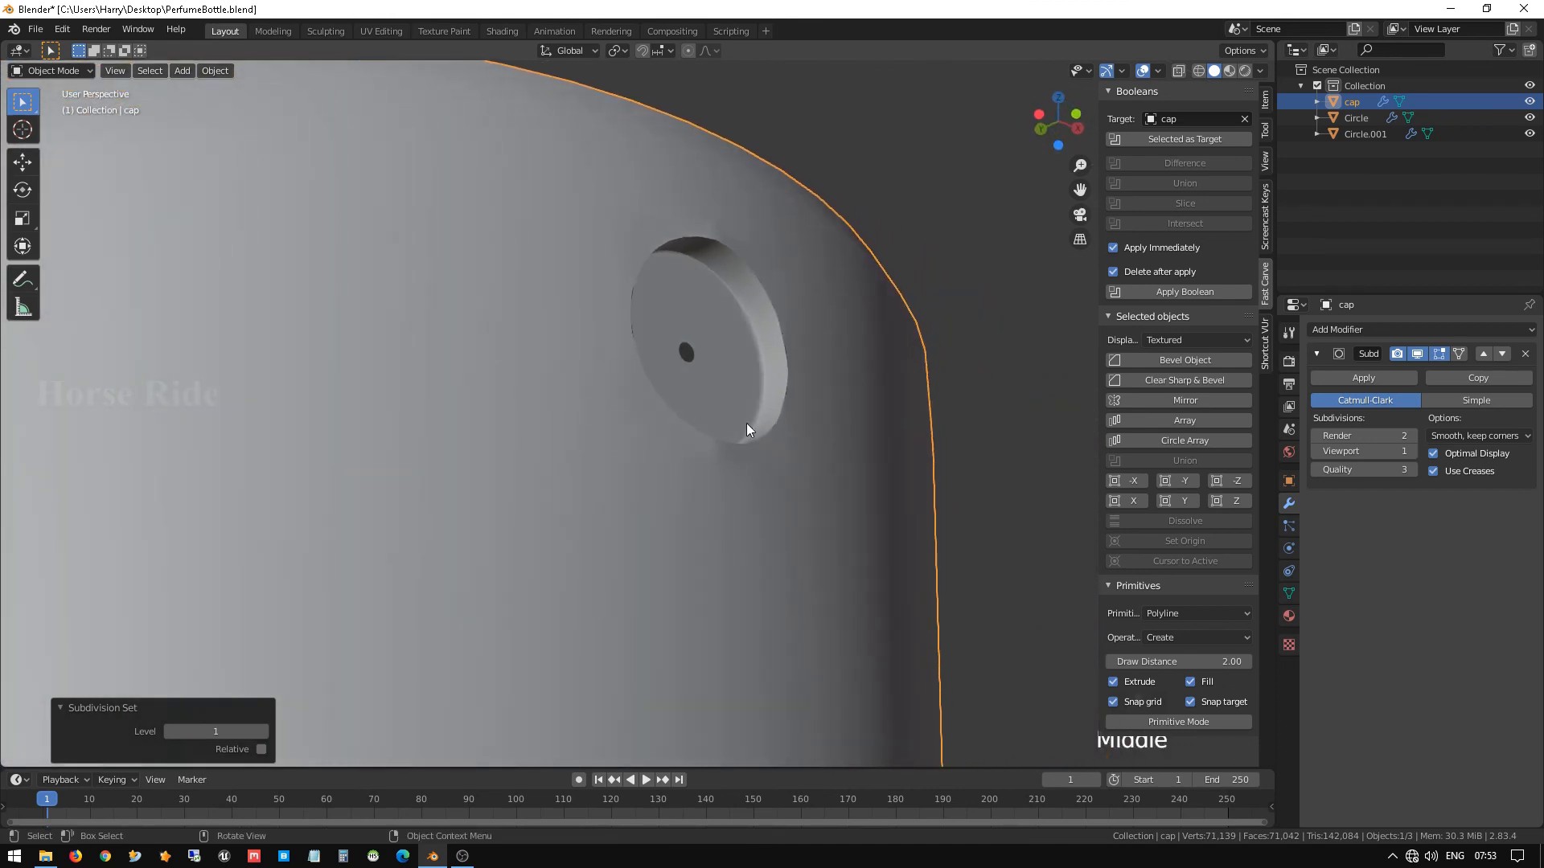
pyautogui.click(1414, 452)
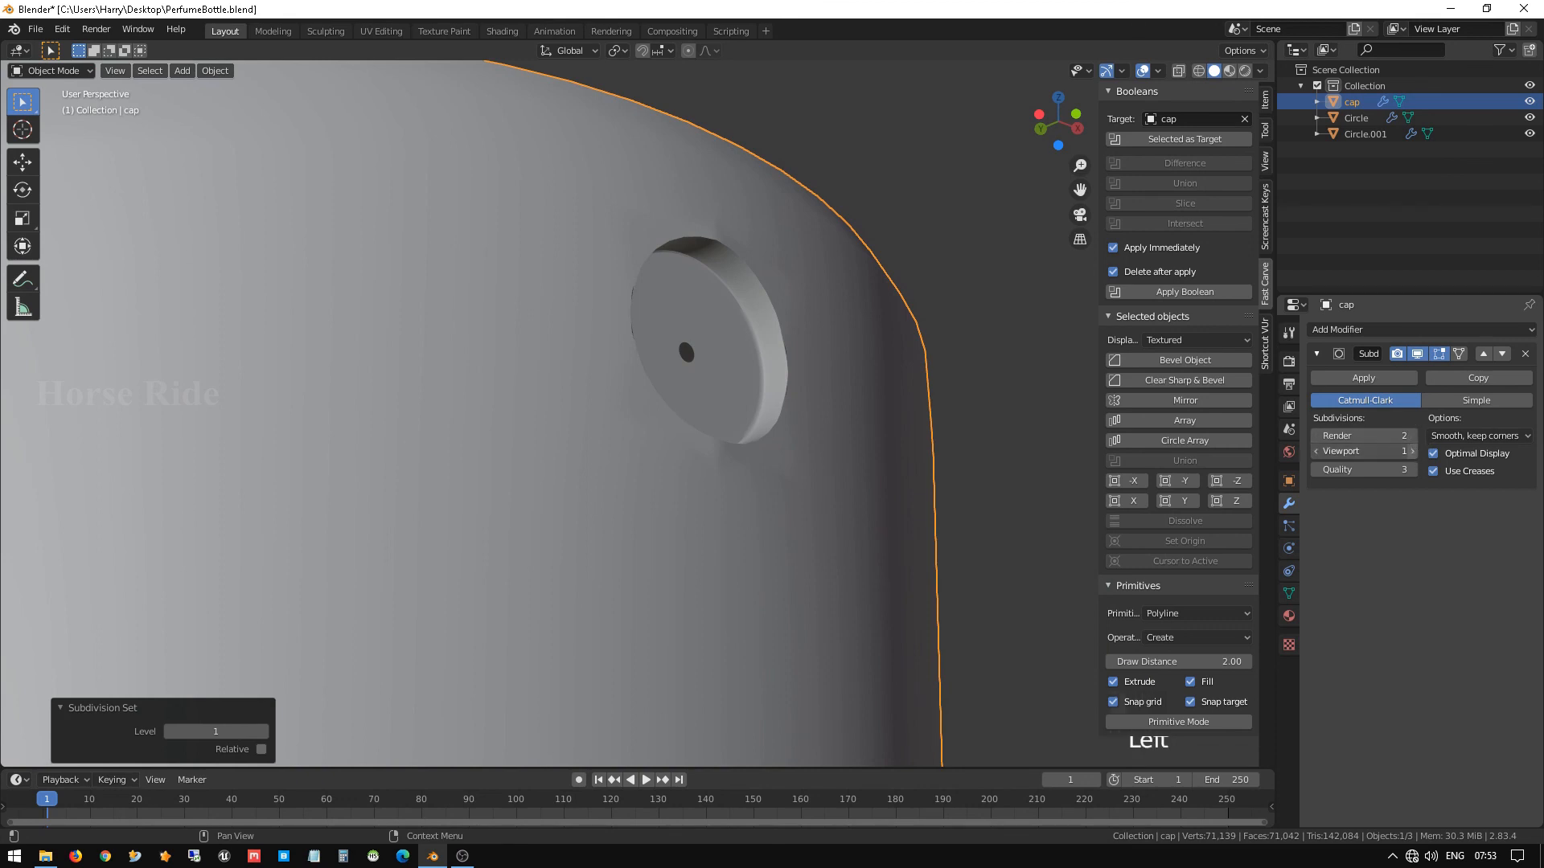
pyautogui.click(1414, 452)
pyautogui.click(1414, 435)
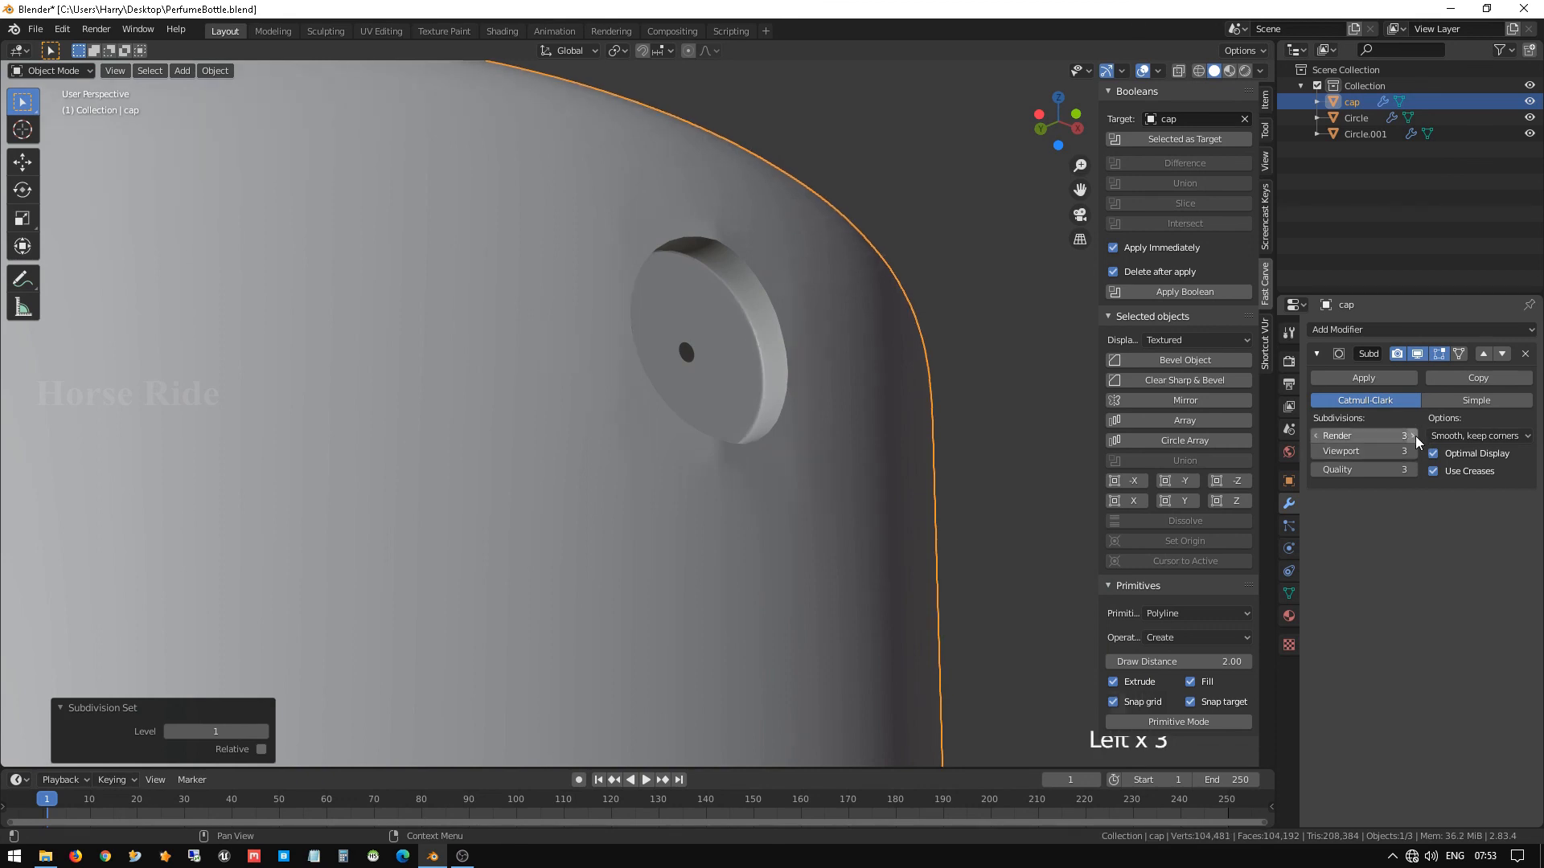
pyautogui.scroll(-4, 724, 378)
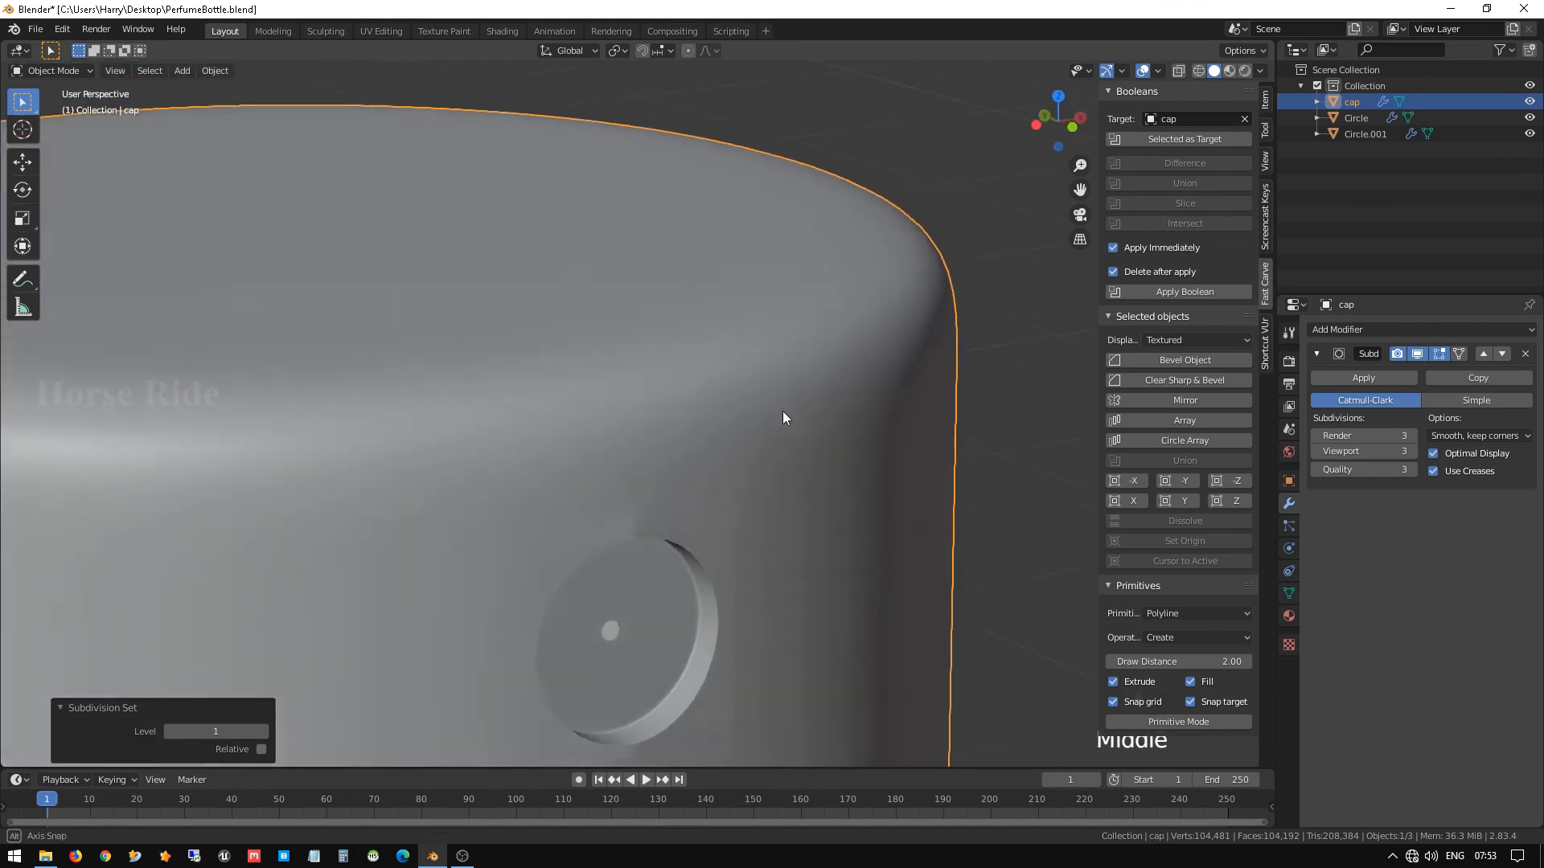
pyautogui.scroll(-6, 780, 415)
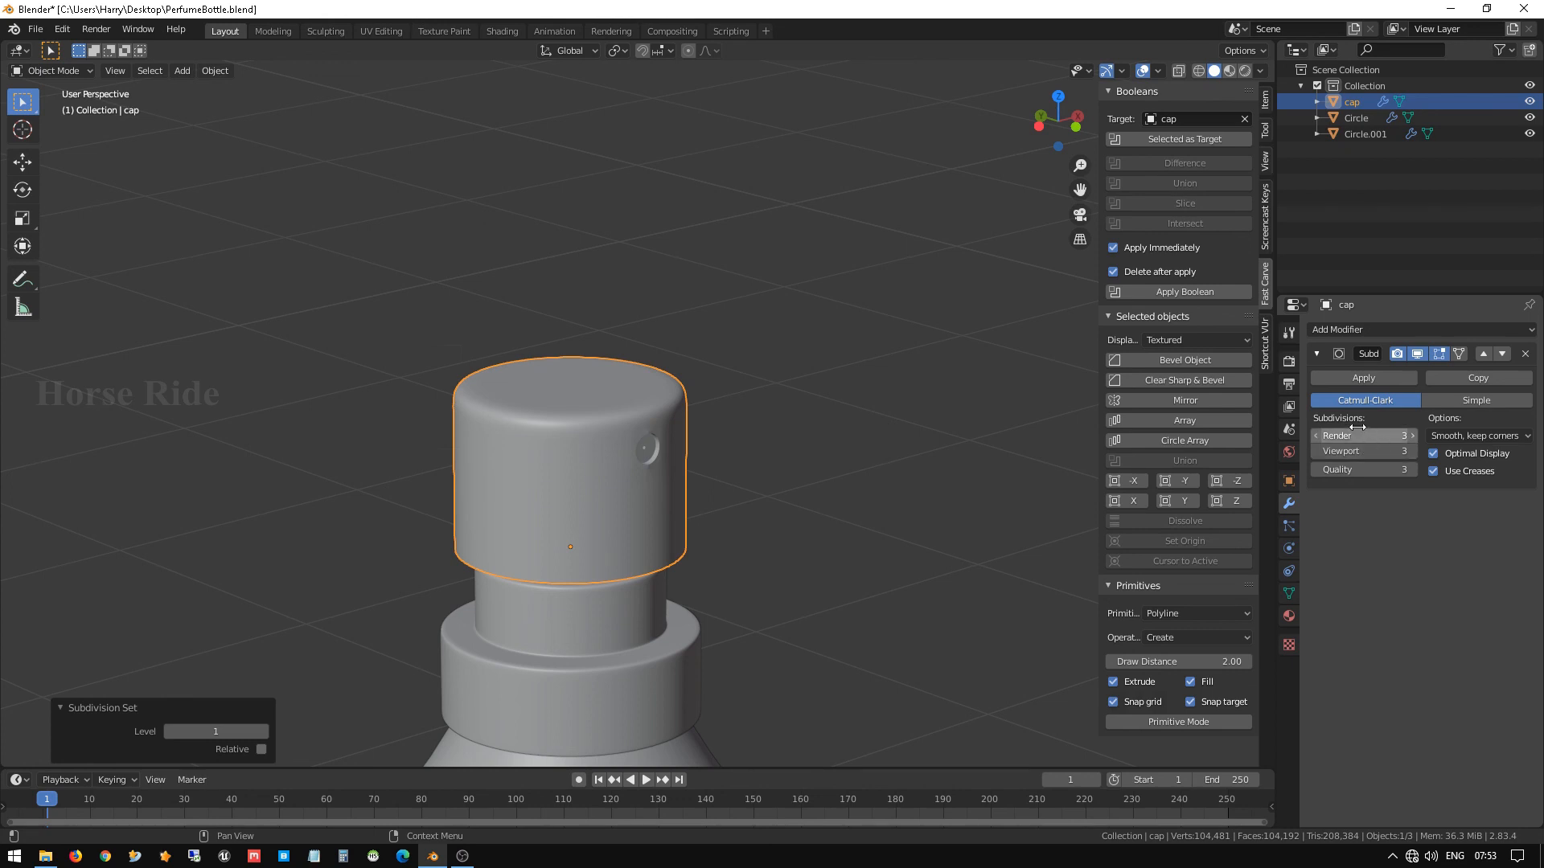
# In front view, lower the cap about 1.38 cm along Z onto the neck and deselect it.
pyautogui.scroll(-2, 607, 516)
pyautogui.moveTo(606, 516); pyautogui.dragTo(595, 471, button='middle')
pyautogui.press('KP_1')
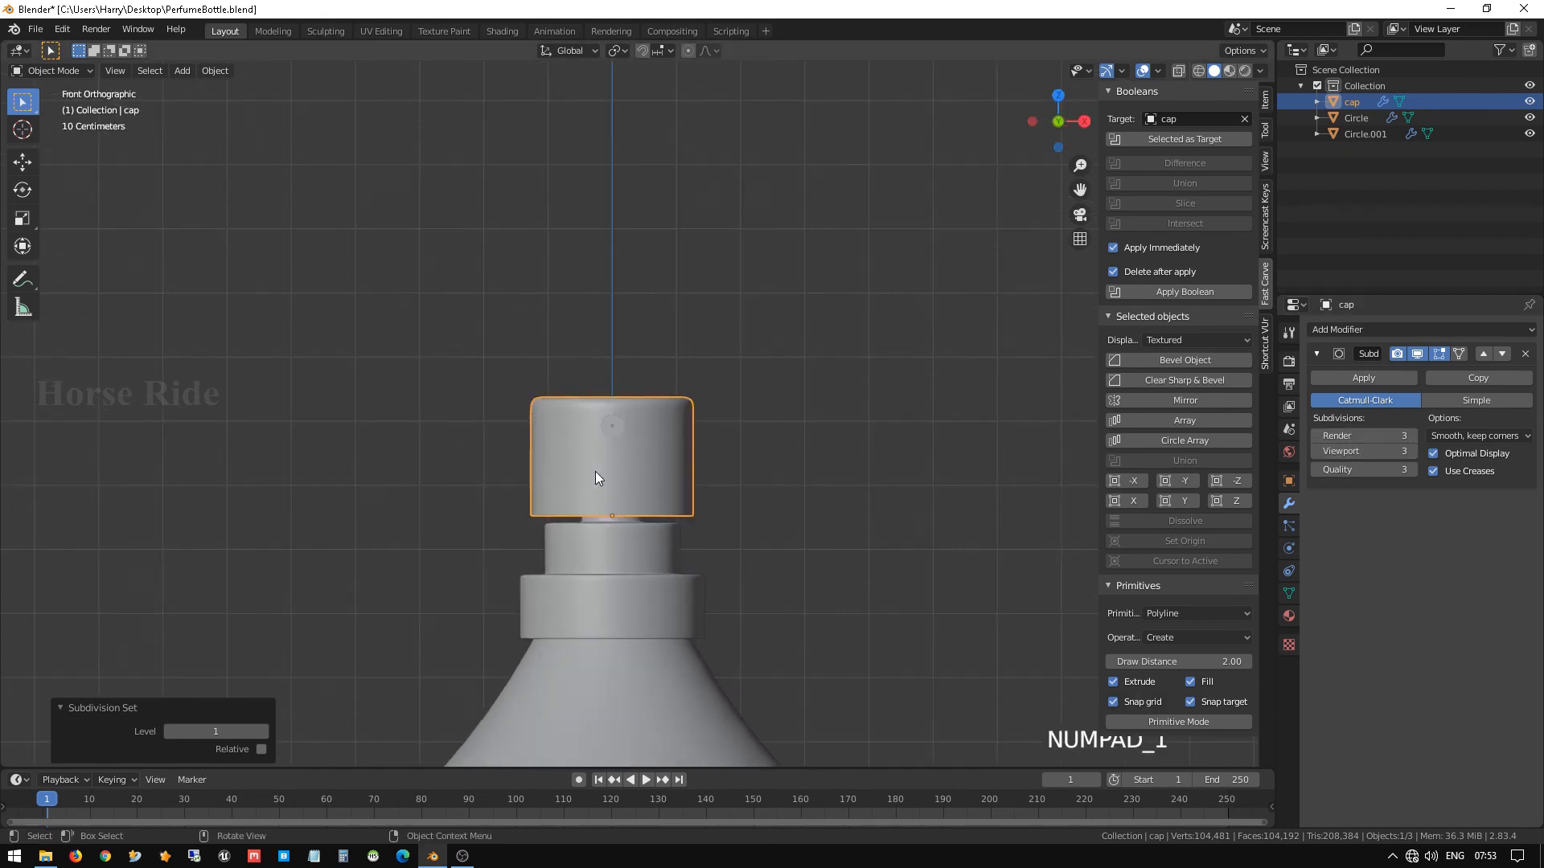
pyautogui.press('g')
pyautogui.press('z')
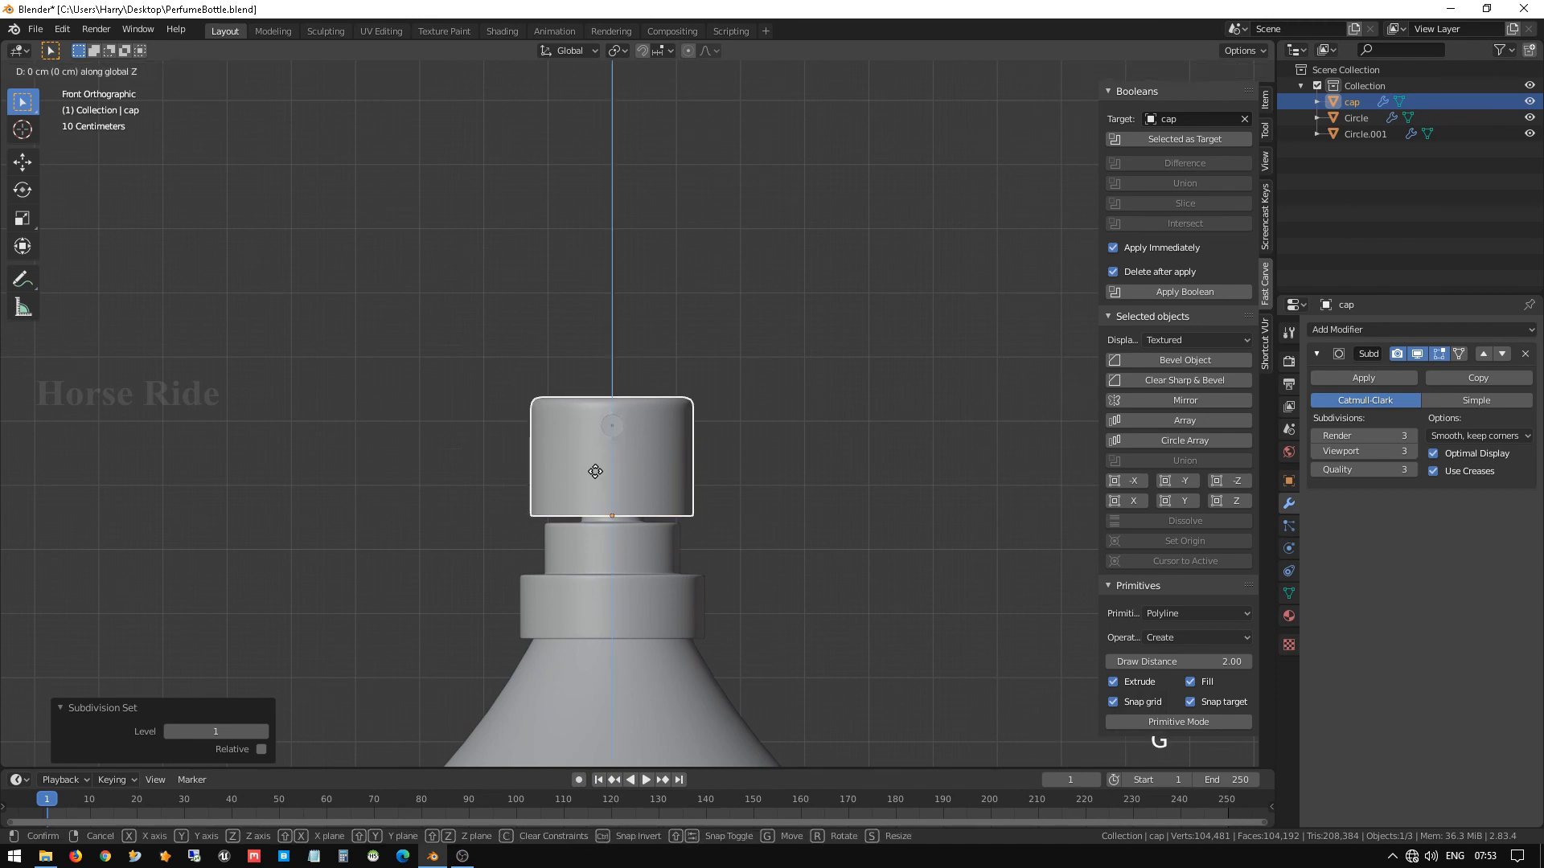
pyautogui.click(597, 486)
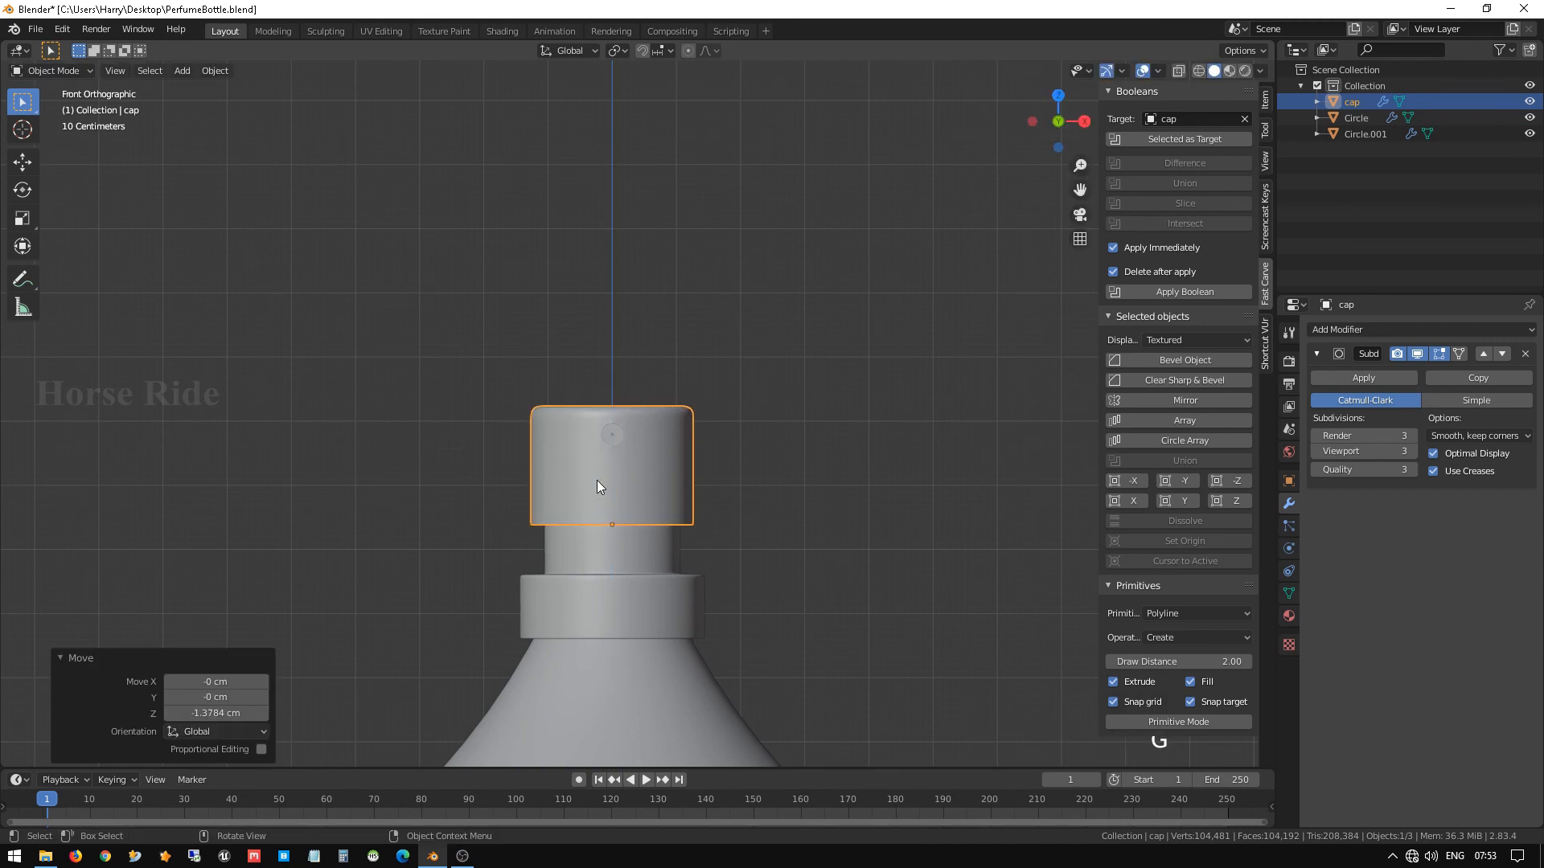
pyautogui.click(784, 547)
# Examine the cap, collar and bottle neck from several angles, including the collar's open underside.
pyautogui.moveTo(775, 543); pyautogui.dragTo(732, 540, button='middle')
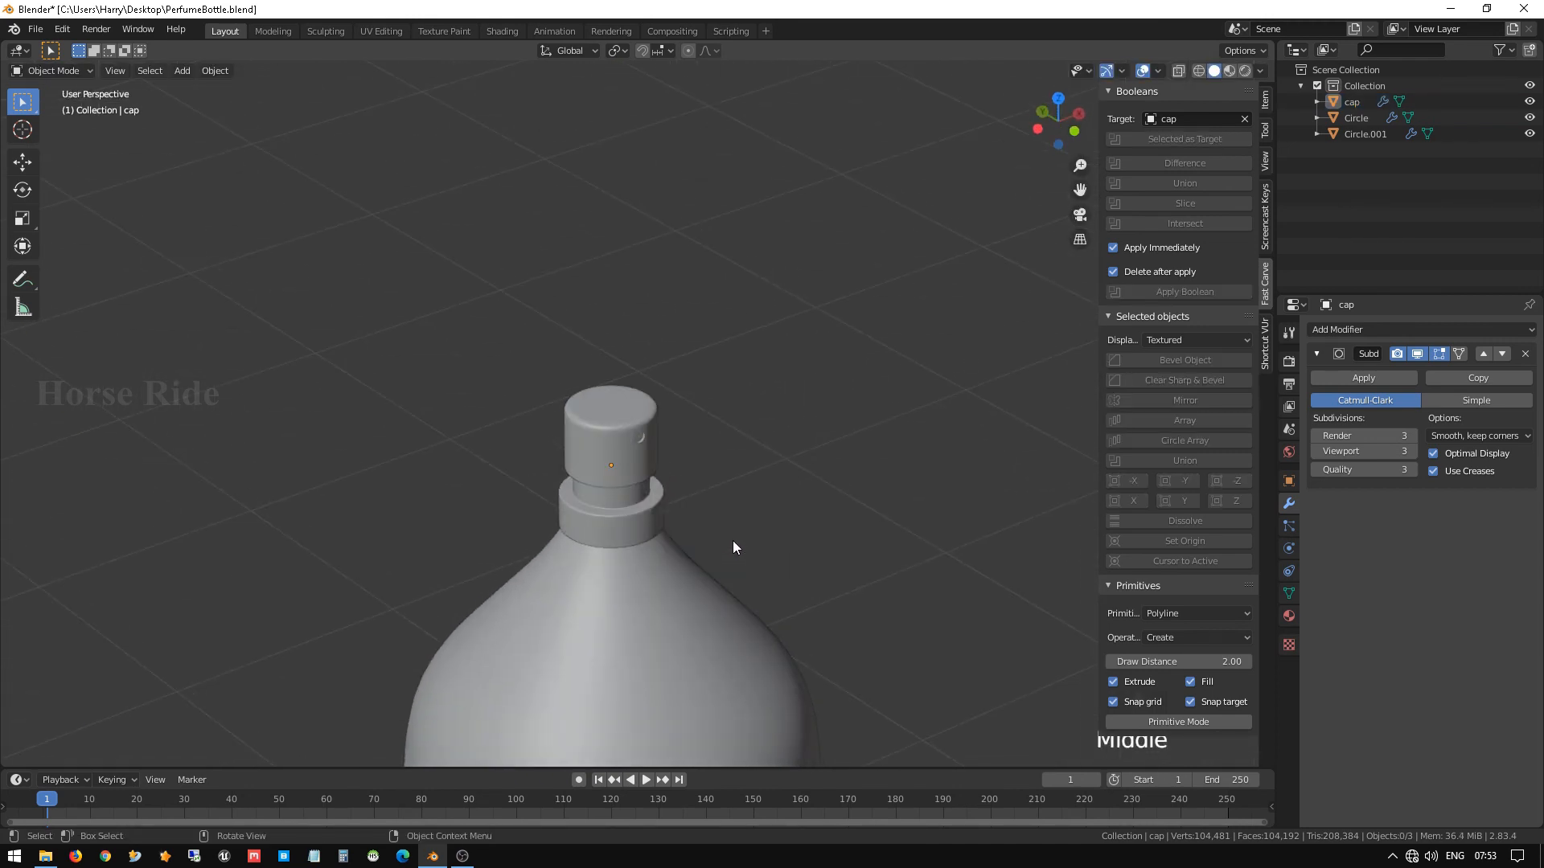
pyautogui.press('Tab')
pyautogui.press('Tab')
pyautogui.scroll(-4, 730, 532)
pyautogui.click(770, 395)
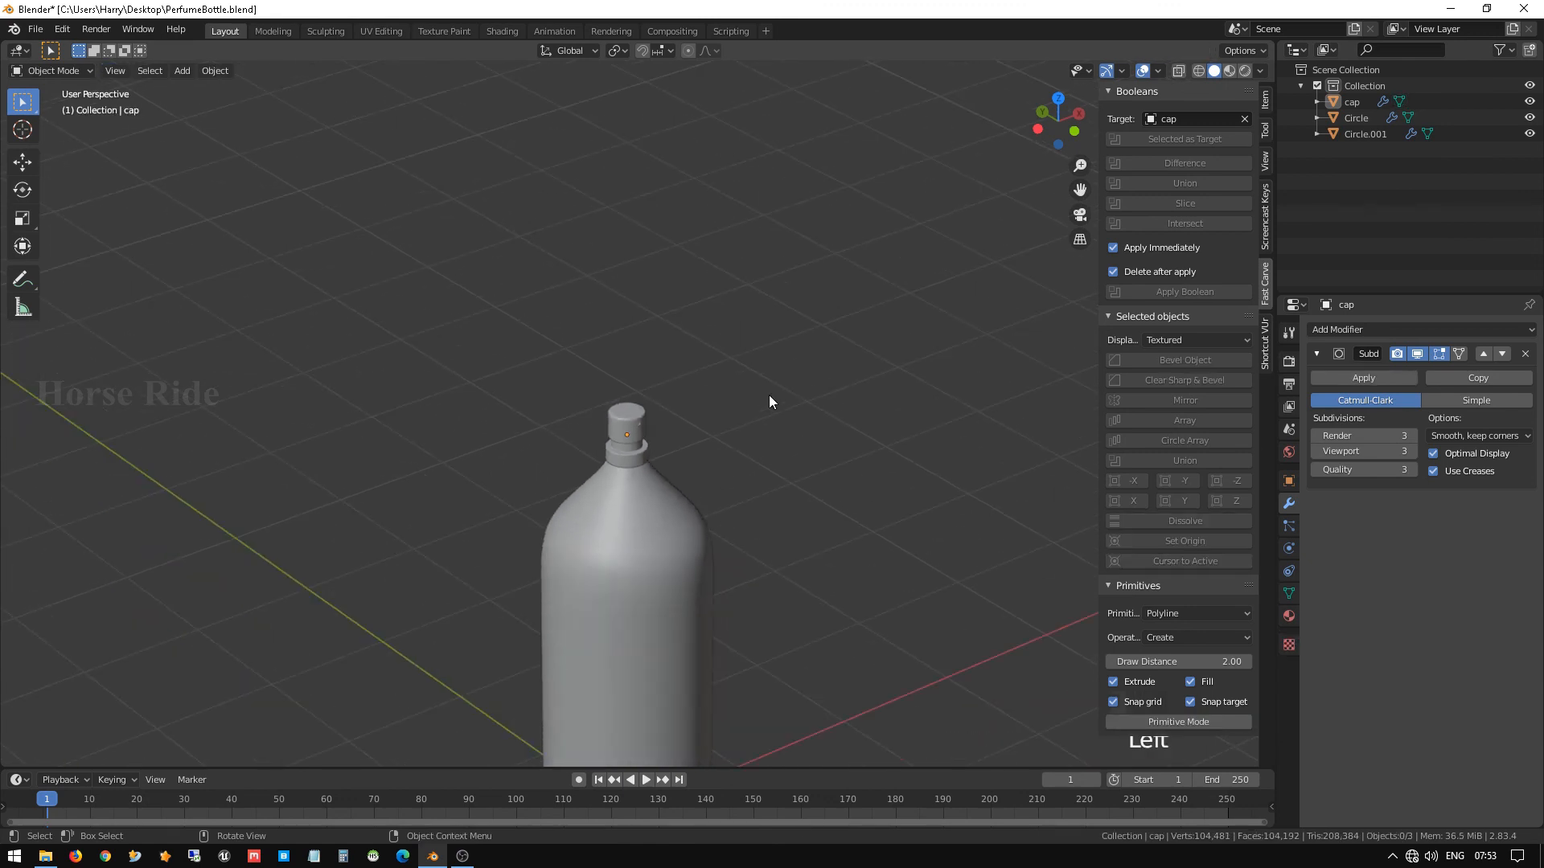
pyautogui.scroll(3, 703, 526)
pyautogui.moveTo(678, 554); pyautogui.dragTo(806, 541, button='middle')
pyautogui.scroll(-4, 796, 537)
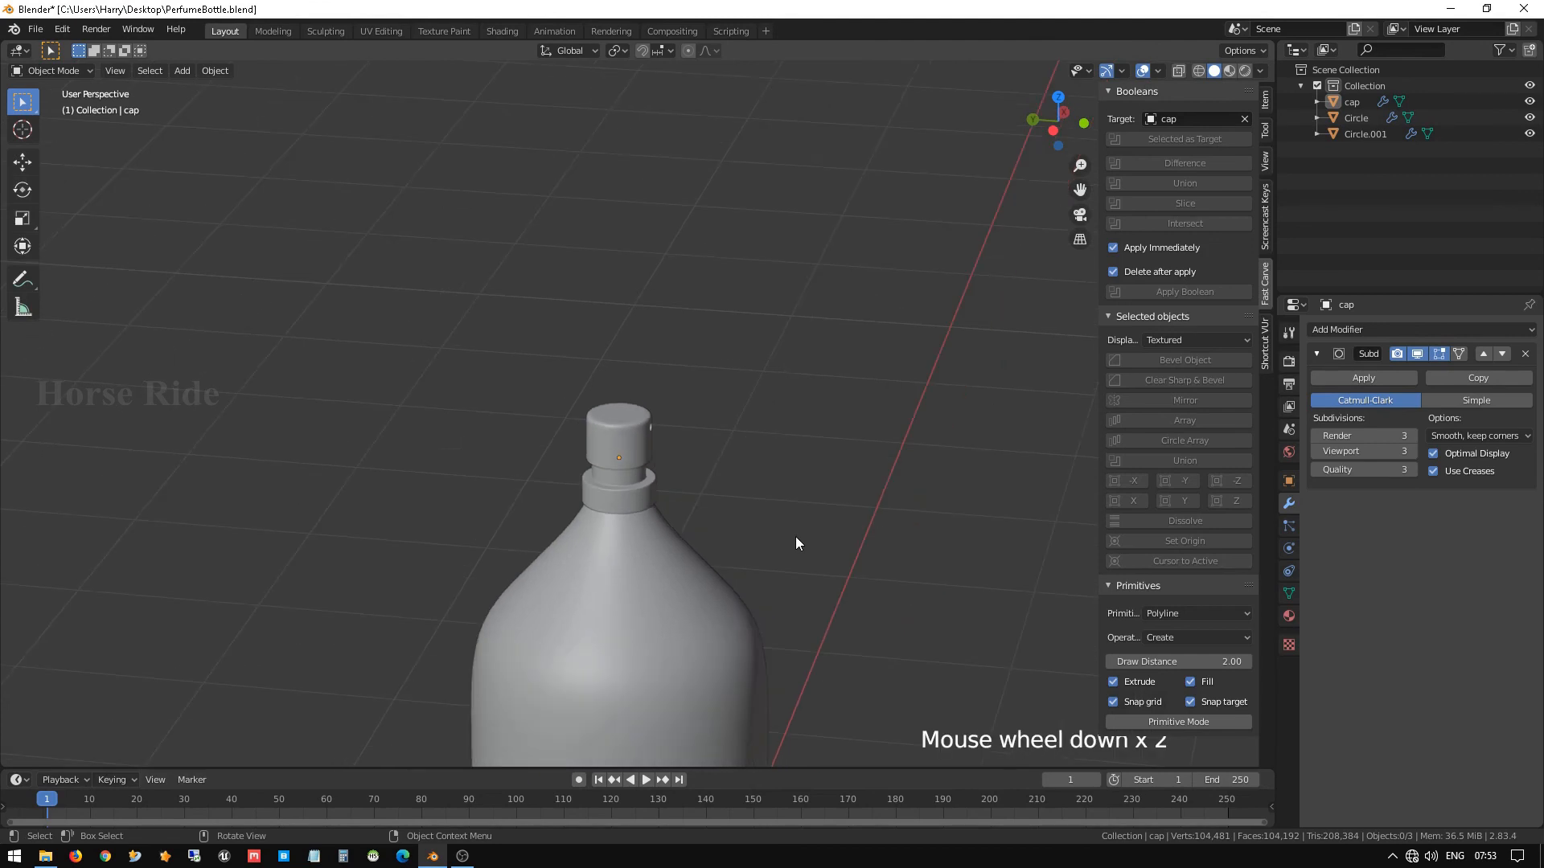
pyautogui.scroll(6, 662, 538)
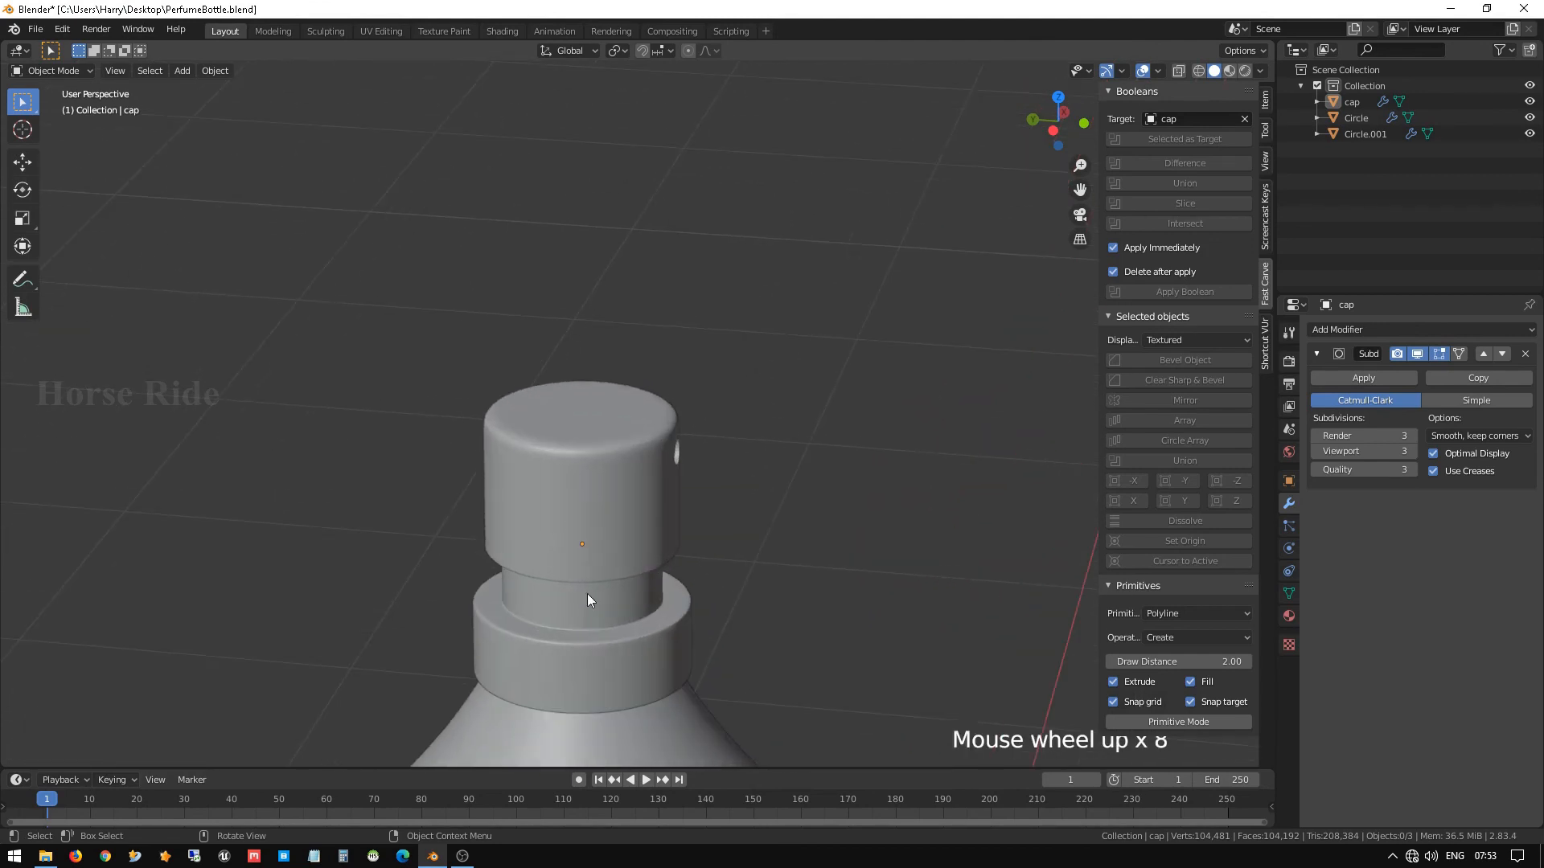
pyautogui.moveTo(589, 603); pyautogui.dragTo(537, 515, button='middle')
pyautogui.keyDown('shift'); pyautogui.moveTo(589, 603); pyautogui.dragTo(477, 303, button='middle'); pyautogui.keyUp('shift')
pyautogui.scroll(4, 555, 435)
pyautogui.scroll(3, 483, 294)
pyautogui.scroll(-6, 575, 200)
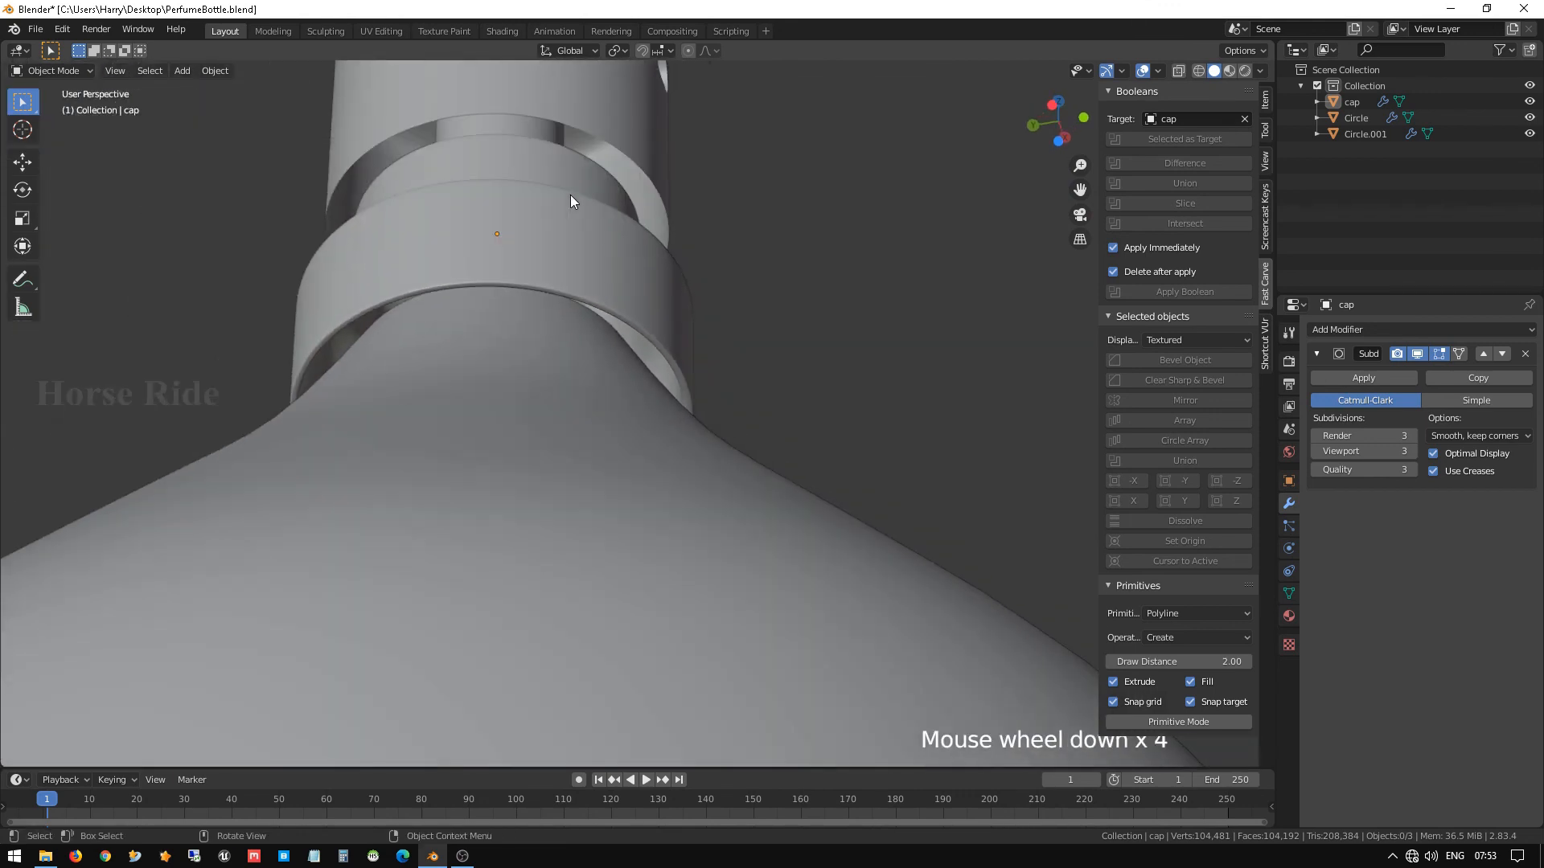
# Extrude the collar's lower inner edge loop and scale it inward to close the gap against the bottle neck.
pyautogui.scroll(3, 569, 287)
pyautogui.click(552, 241)
pyautogui.press('Tab')
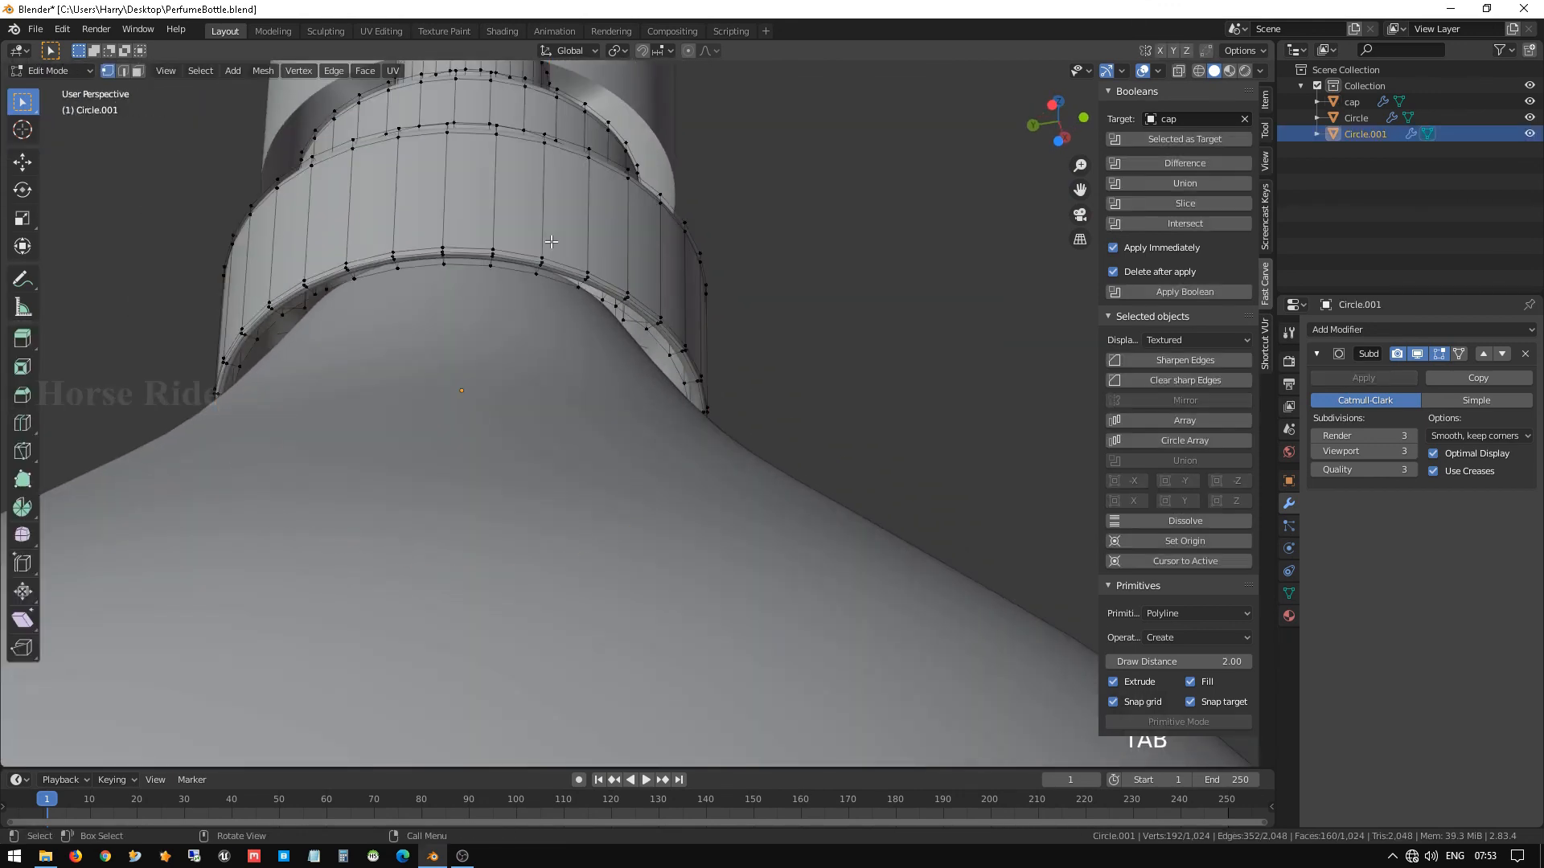
pyautogui.scroll(2, 556, 295)
pyautogui.scroll(2, 556, 296)
pyautogui.keyDown('shift'); pyautogui.moveTo(617, 208); pyautogui.dragTo(713, 299, button='middle'); pyautogui.keyUp('shift')
pyautogui.scroll(2, 669, 384)
pyautogui.click(569, 198)
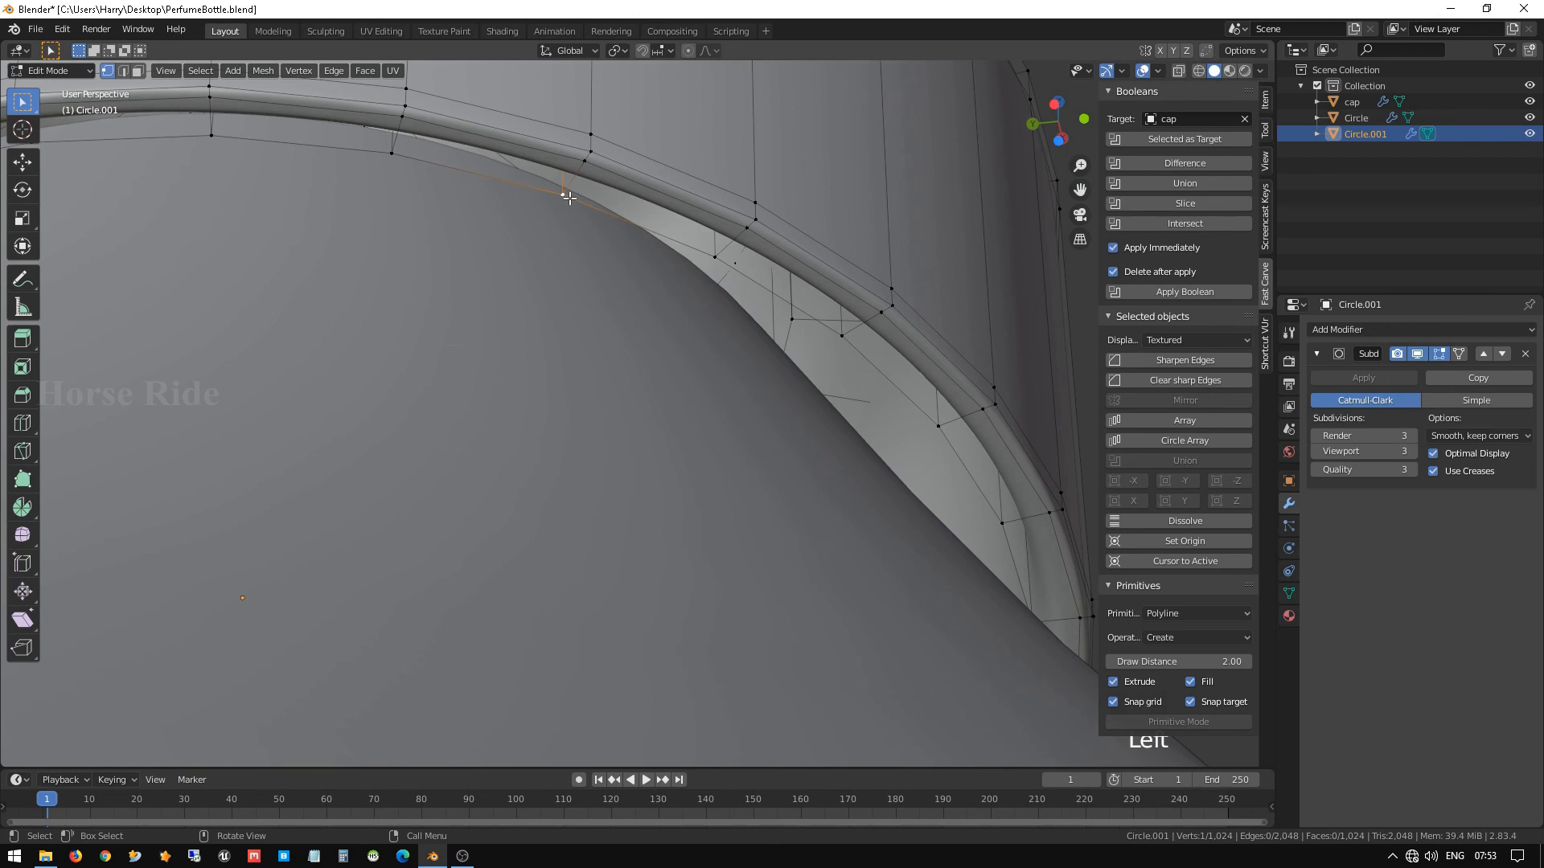
pyautogui.keyDown('alt'); pyautogui.click(569, 198); pyautogui.keyUp('alt')
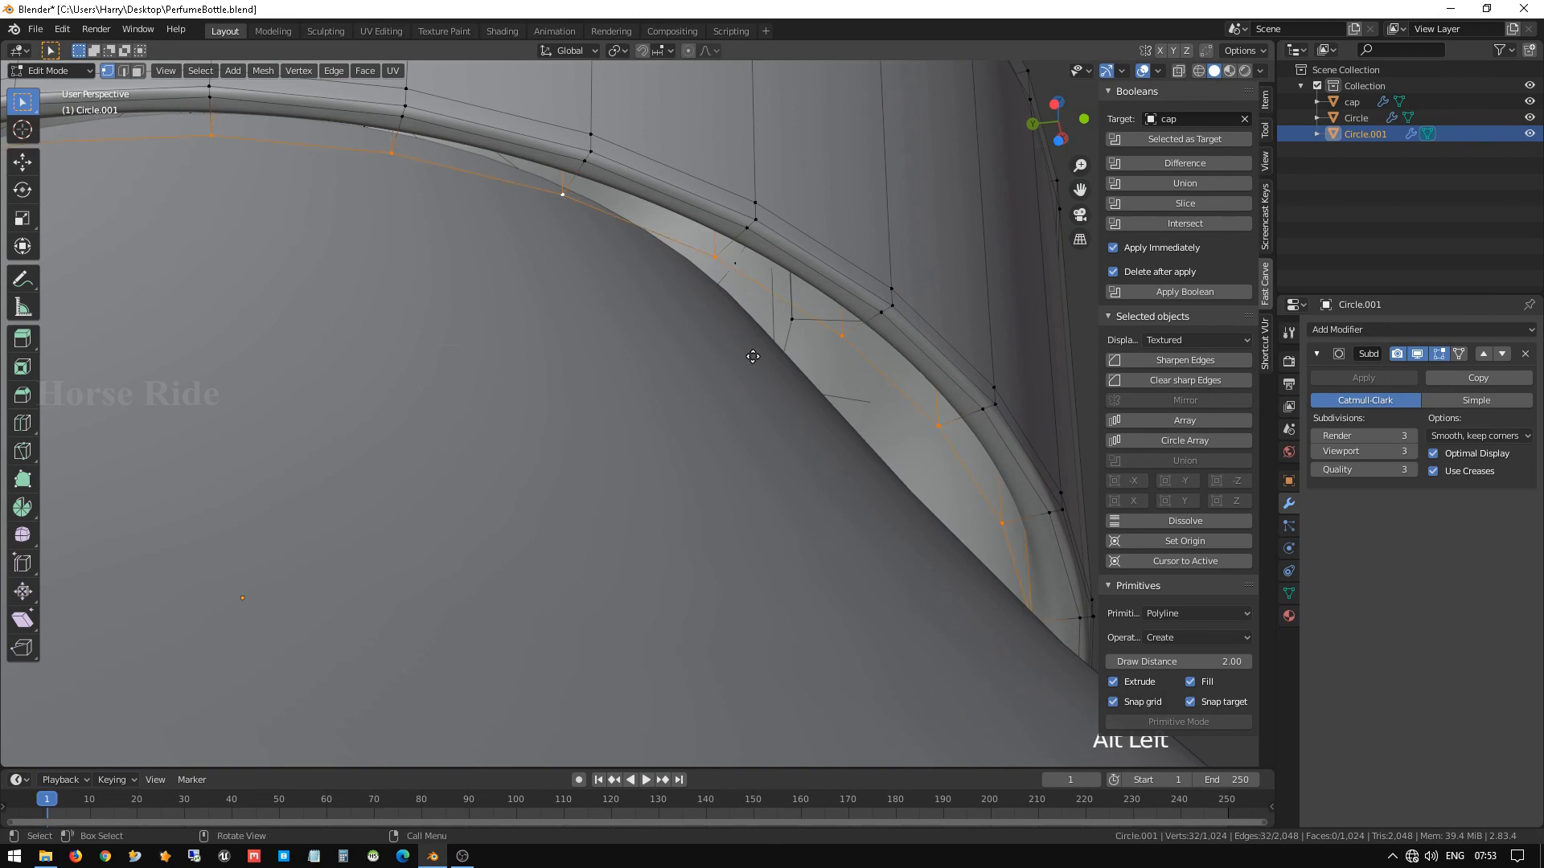
pyautogui.press('e')
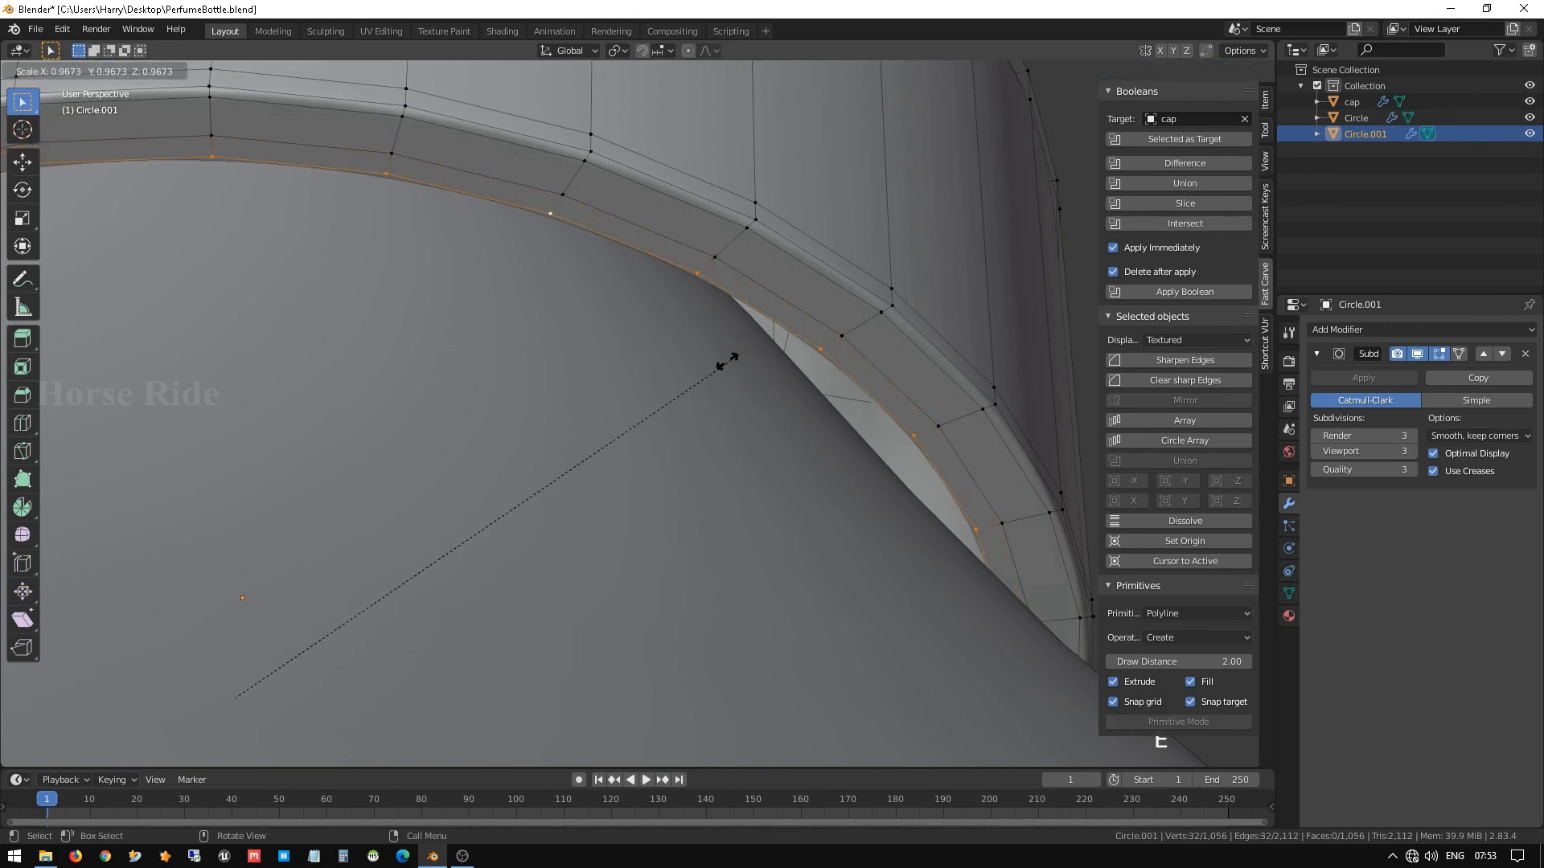
pyautogui.click(688, 350)
pyautogui.press('Tab')
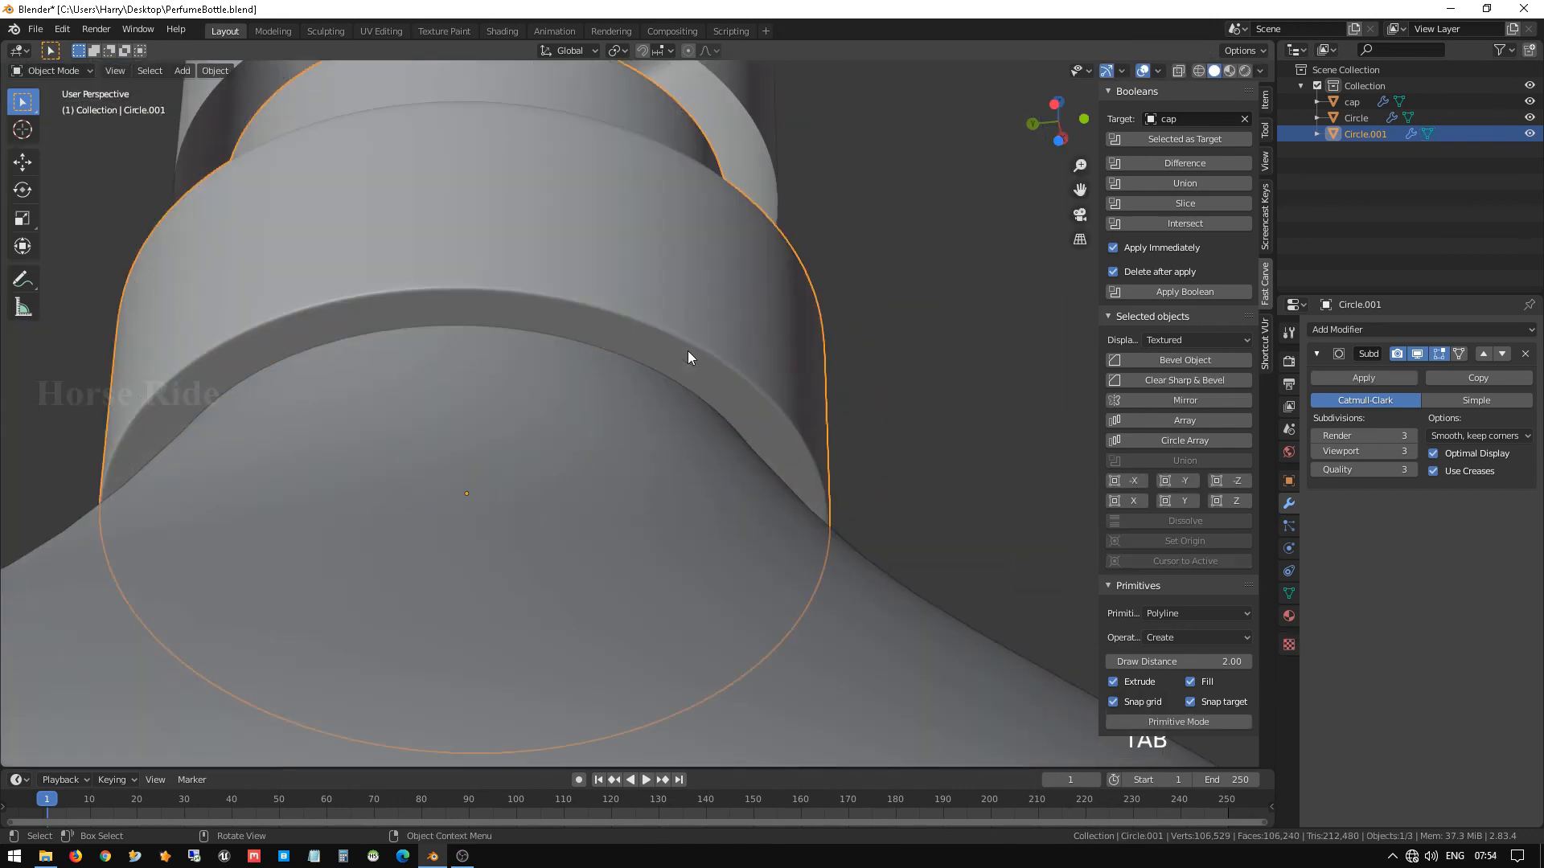
# Deselect the collar and examine its fit on the neck, the cap and the whole bottle from several angles.
pyautogui.scroll(-10, 688, 350)
pyautogui.moveTo(689, 354); pyautogui.dragTo(902, 460, button='middle')
pyautogui.click(901, 454)
pyautogui.moveTo(814, 503); pyautogui.dragTo(709, 476, button='middle')
pyautogui.scroll(-4, 756, 432)
pyautogui.scroll(4, 699, 488)
pyautogui.scroll(2, 699, 492)
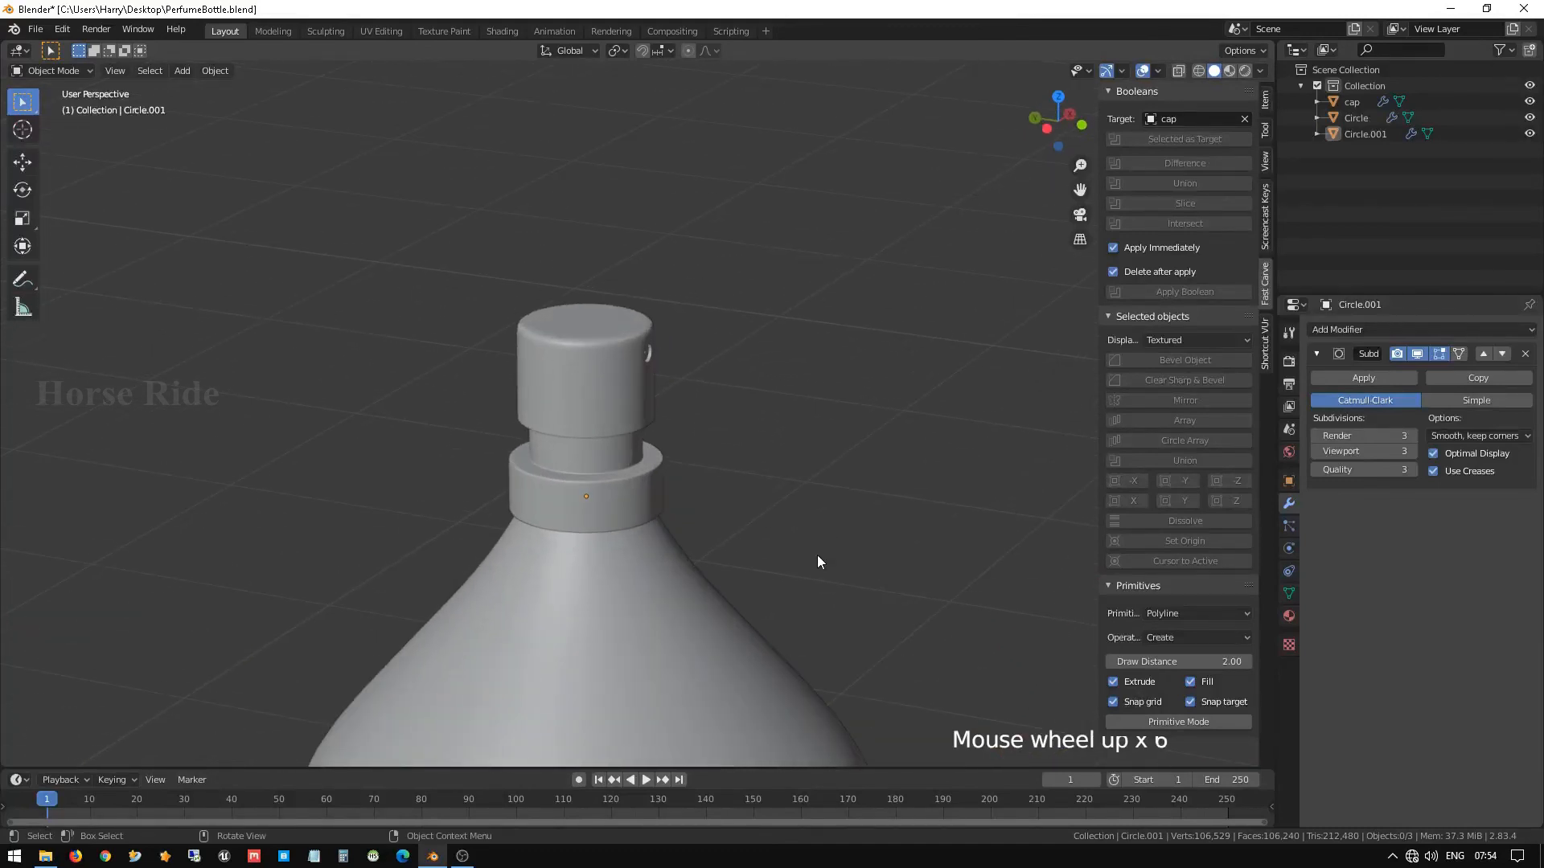
pyautogui.moveTo(818, 561); pyautogui.dragTo(700, 542, button='middle')
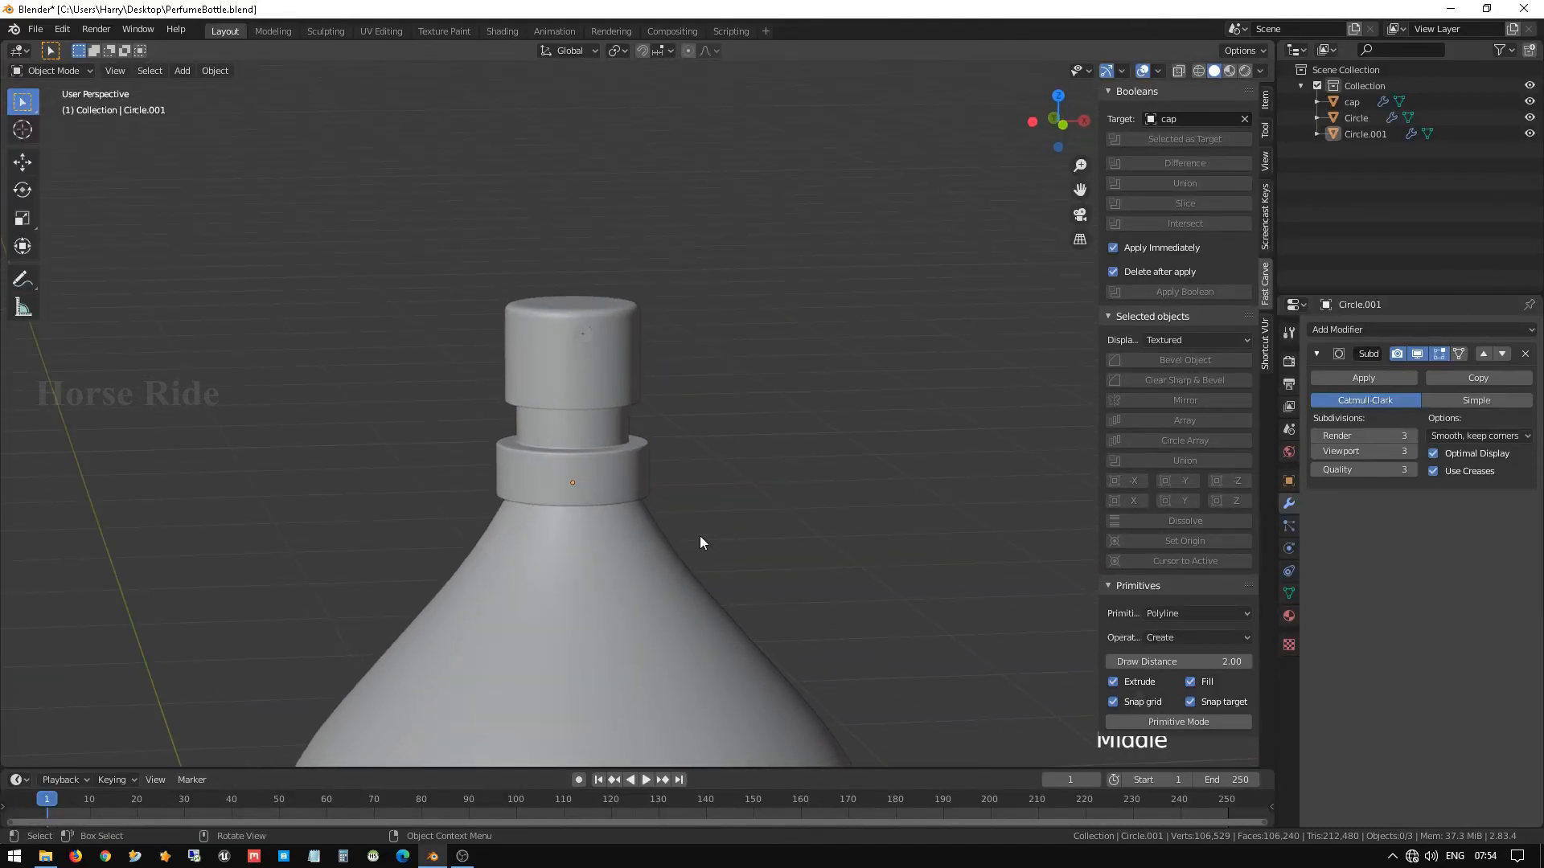
pyautogui.scroll(-3, 700, 536)
pyautogui.scroll(-2, 699, 536)
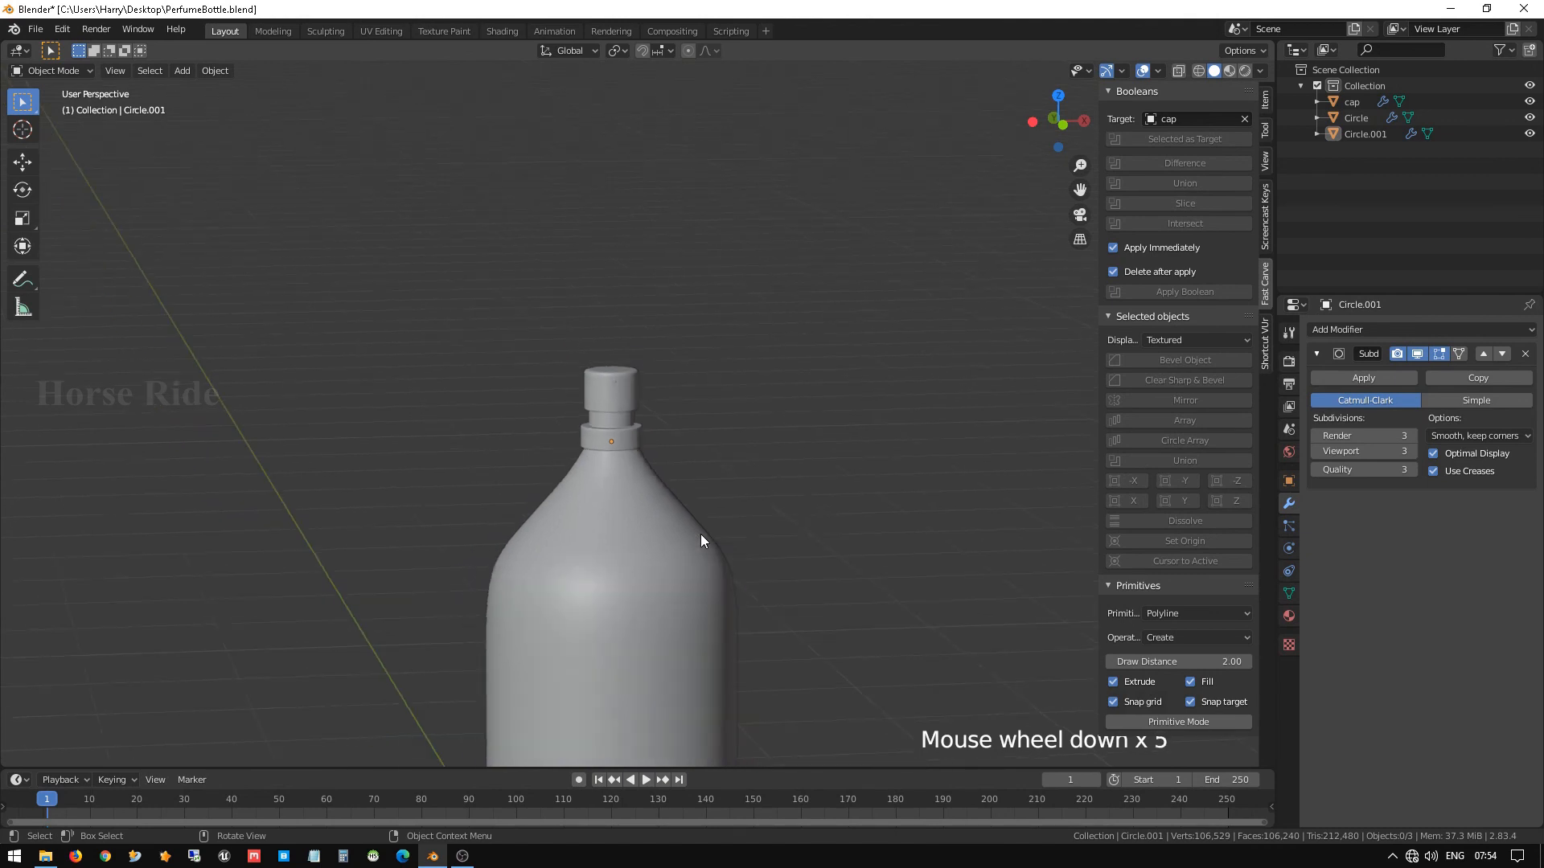
pyautogui.scroll(-2, 700, 536)
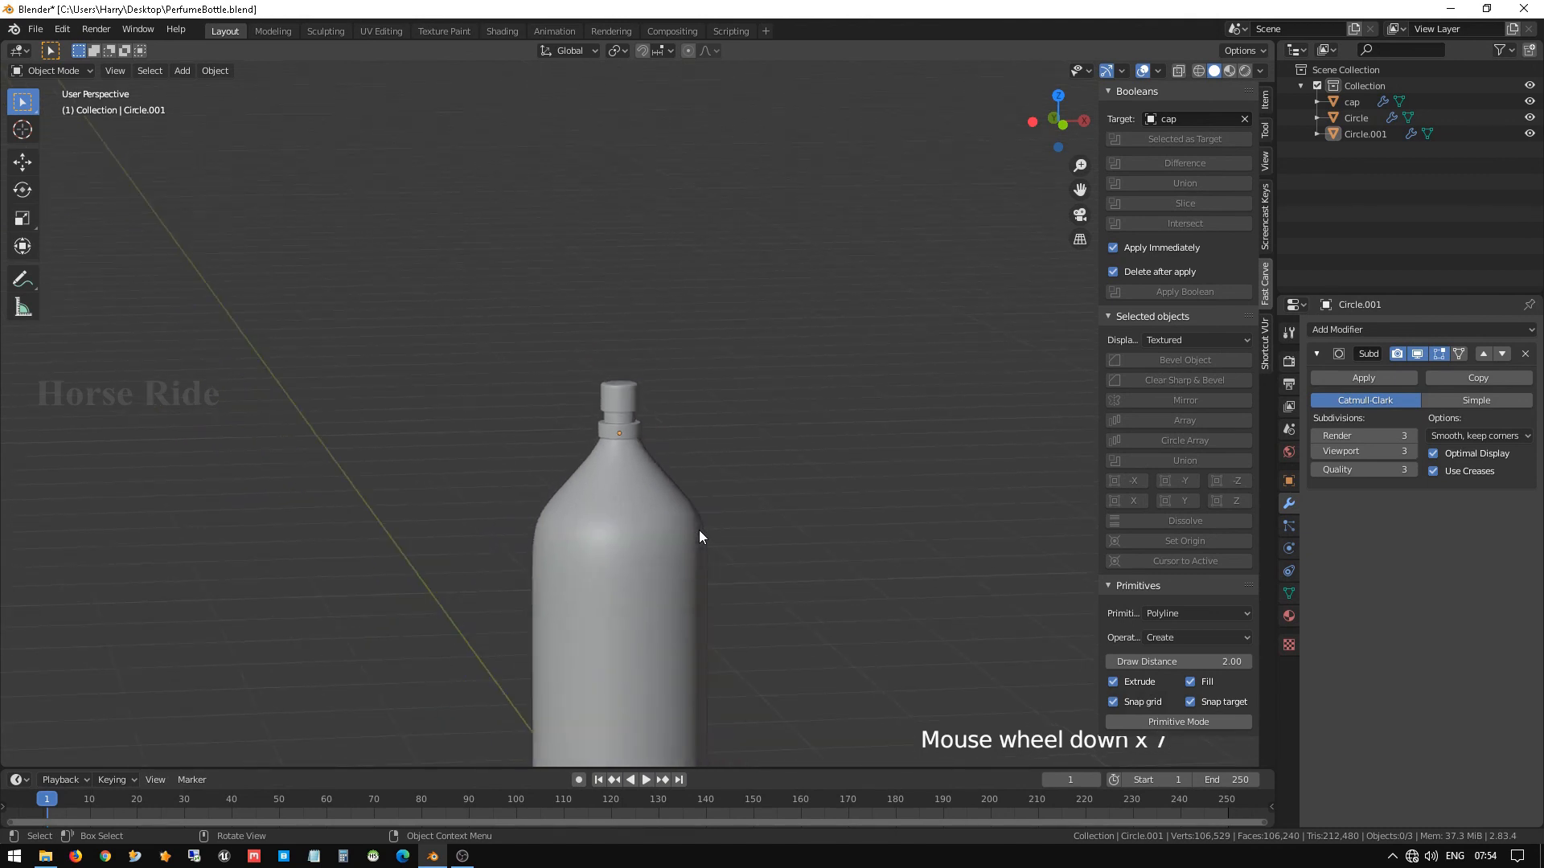
pyautogui.scroll(-4, 698, 536)
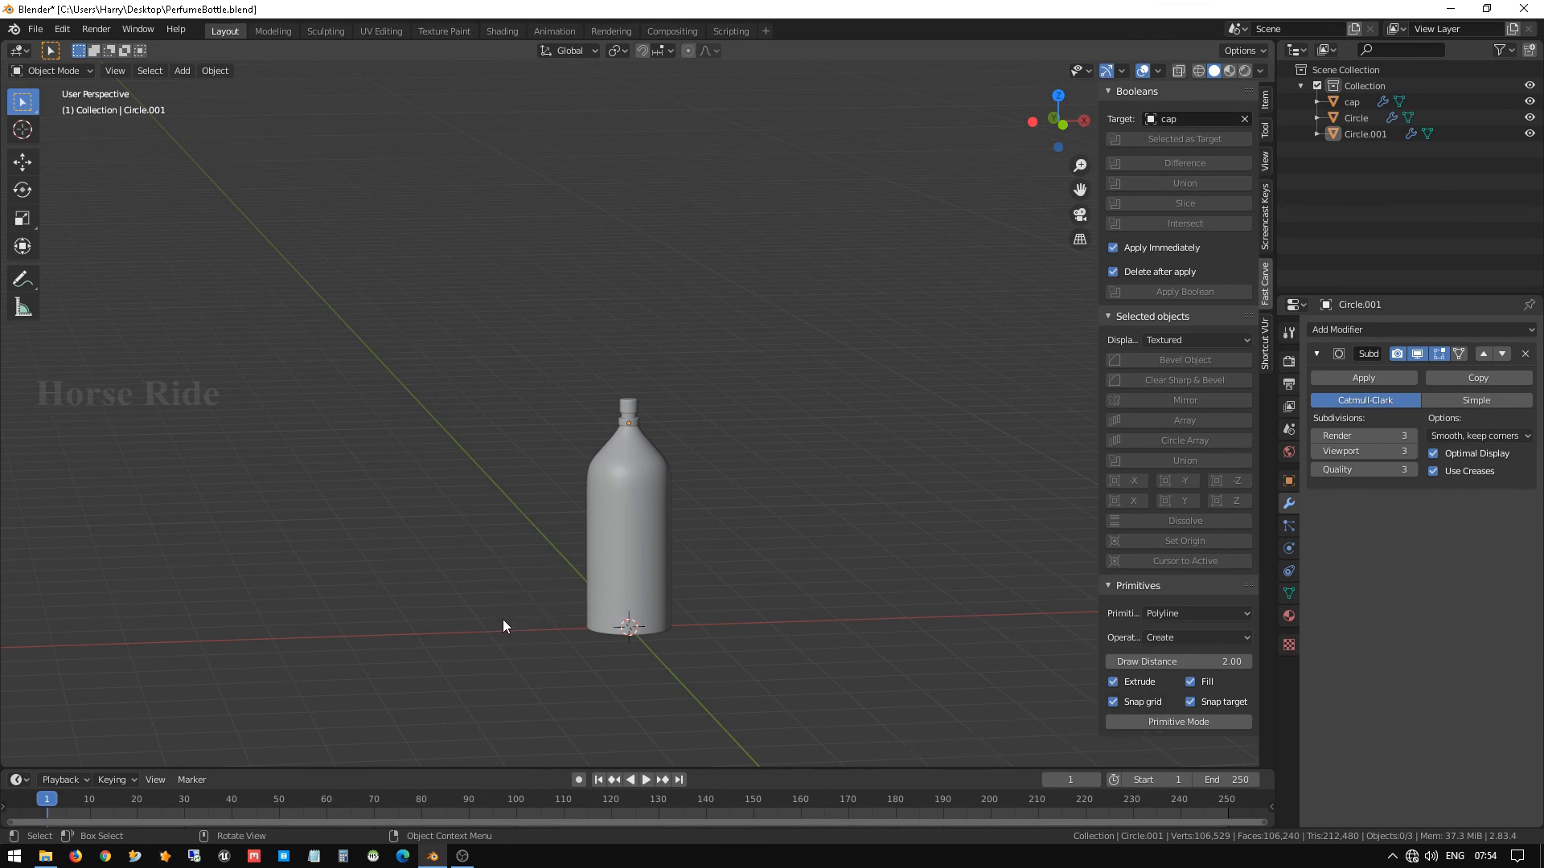
pyautogui.scroll(4, 567, 616)
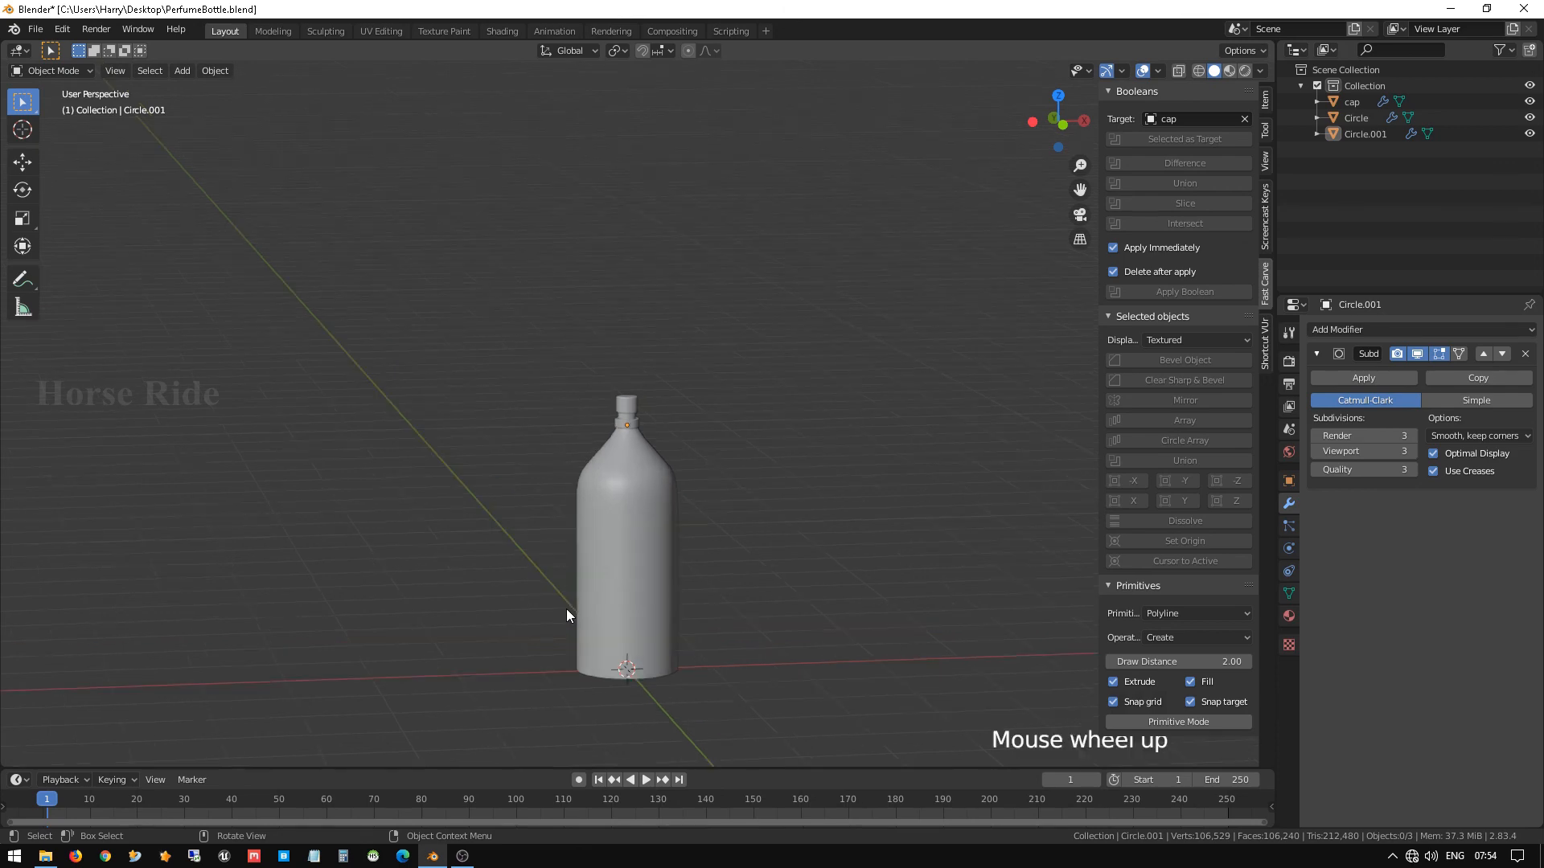
pyautogui.moveTo(764, 583); pyautogui.dragTo(563, 627, button='middle')
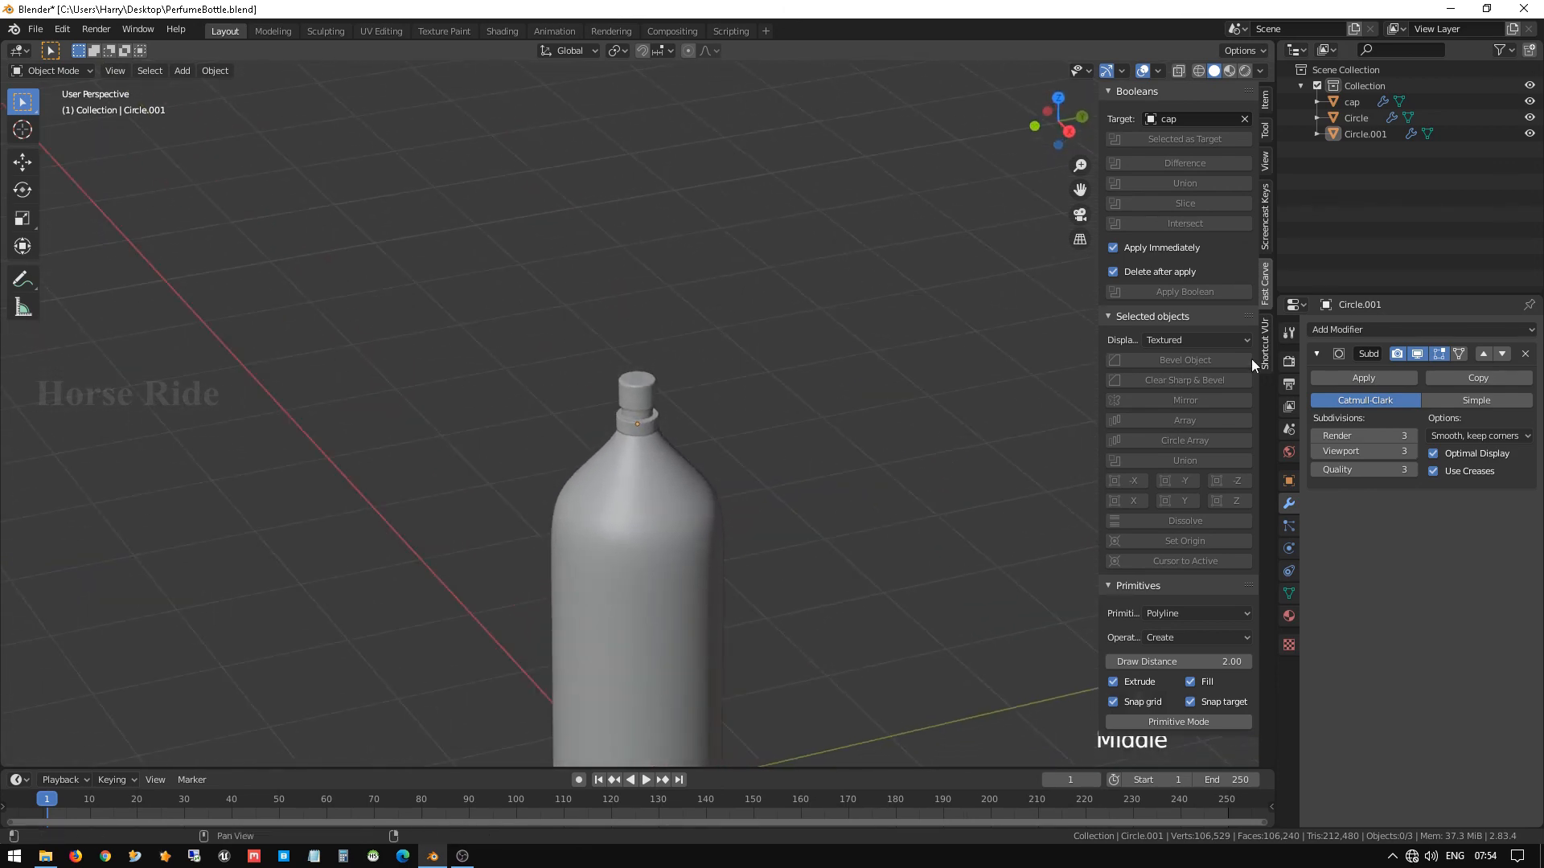
# Switch the viewport's solid shading to MatCap lighting with the glossy red metallic matcap.
pyautogui.click(1259, 71)
pyautogui.click(1251, 148)
pyautogui.click(1254, 177)
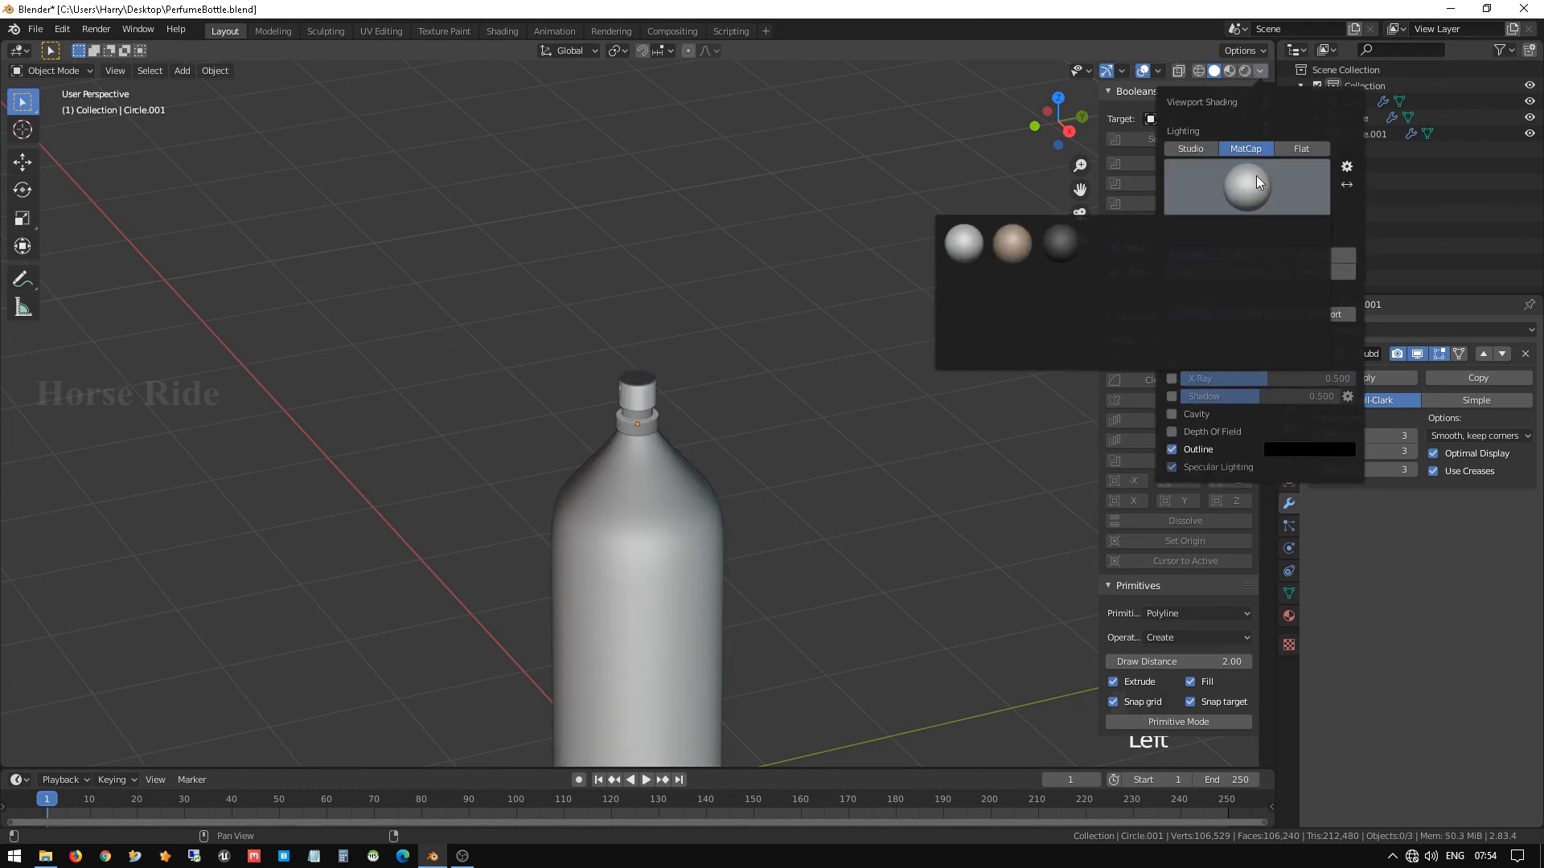
pyautogui.click(1253, 289)
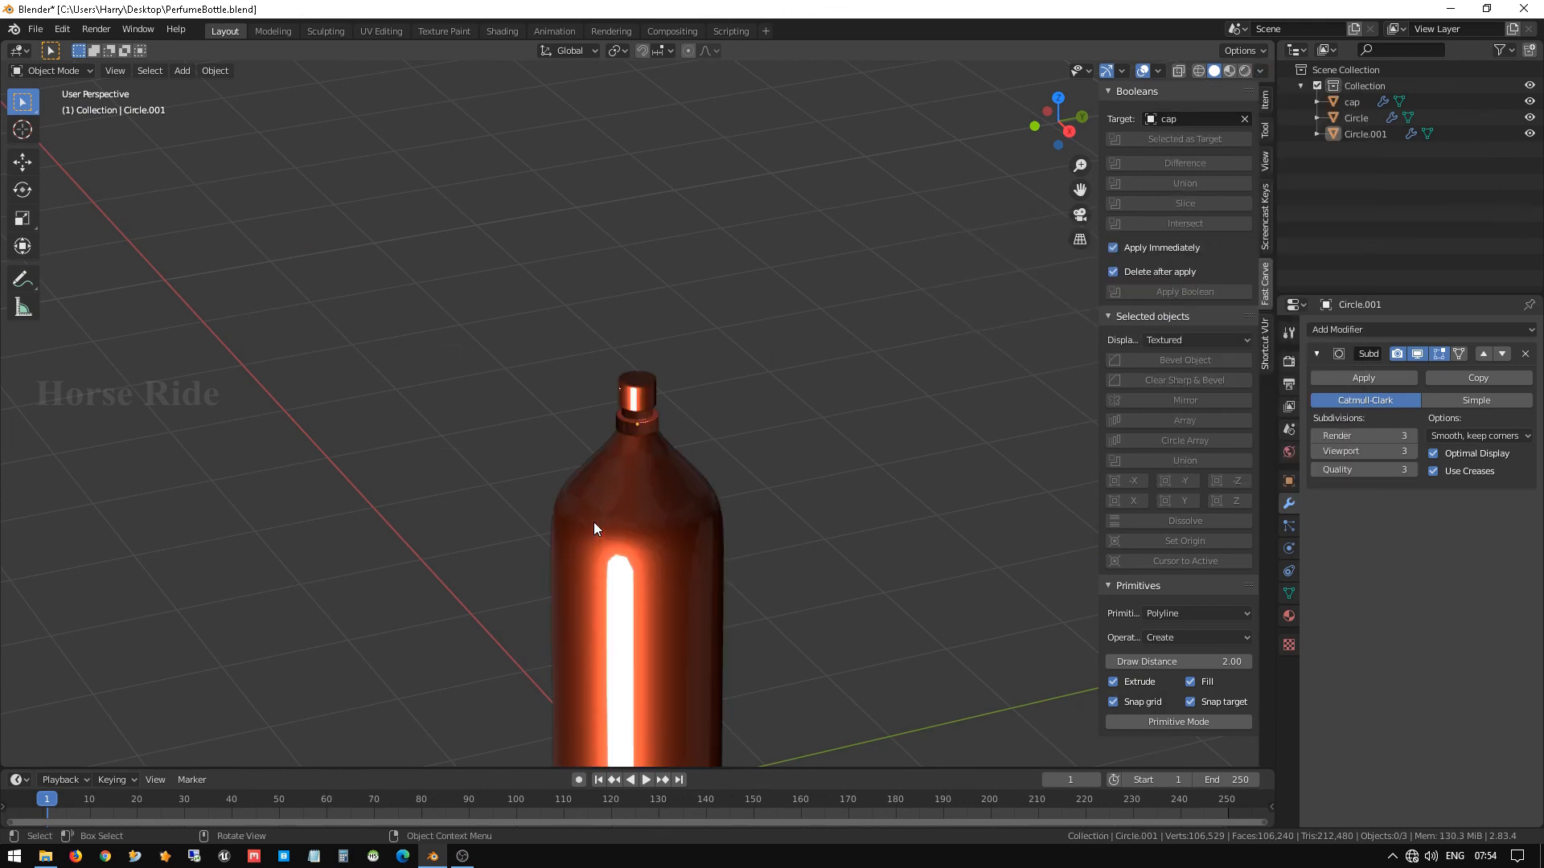
# Examine the reflections along the bottle's body, shoulder, collar and cap from different angles and distances.
pyautogui.moveTo(594, 523); pyautogui.dragTo(420, 494, button='middle')
pyautogui.keyDown('shift'); pyautogui.moveTo(696, 524); pyautogui.dragTo(653, 242, button='middle'); pyautogui.keyUp('shift')
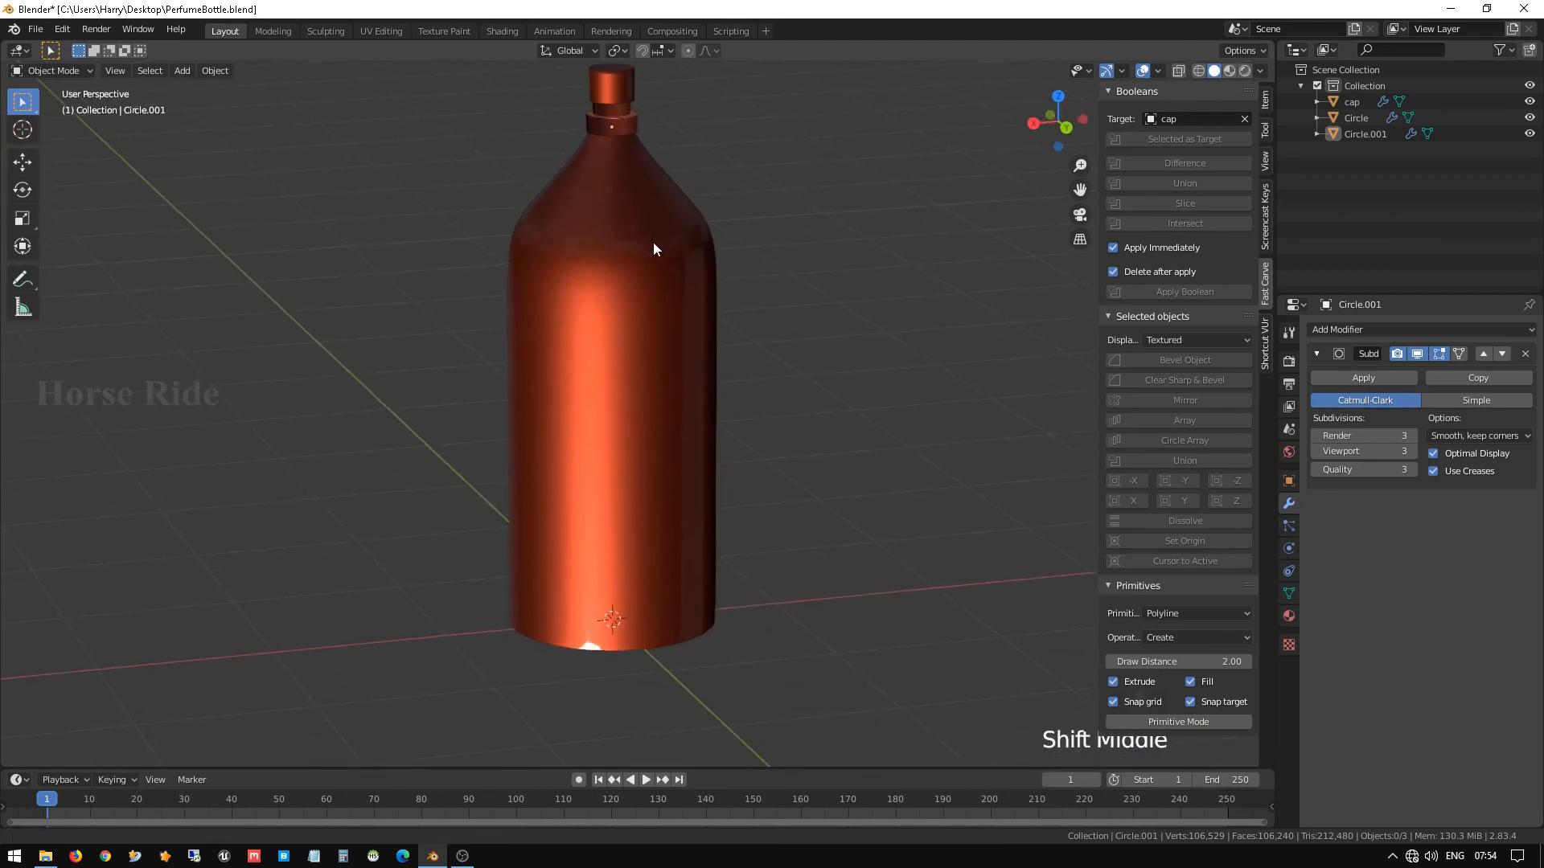
pyautogui.moveTo(684, 307); pyautogui.dragTo(796, 367, button='middle')
pyautogui.scroll(-2, 711, 325)
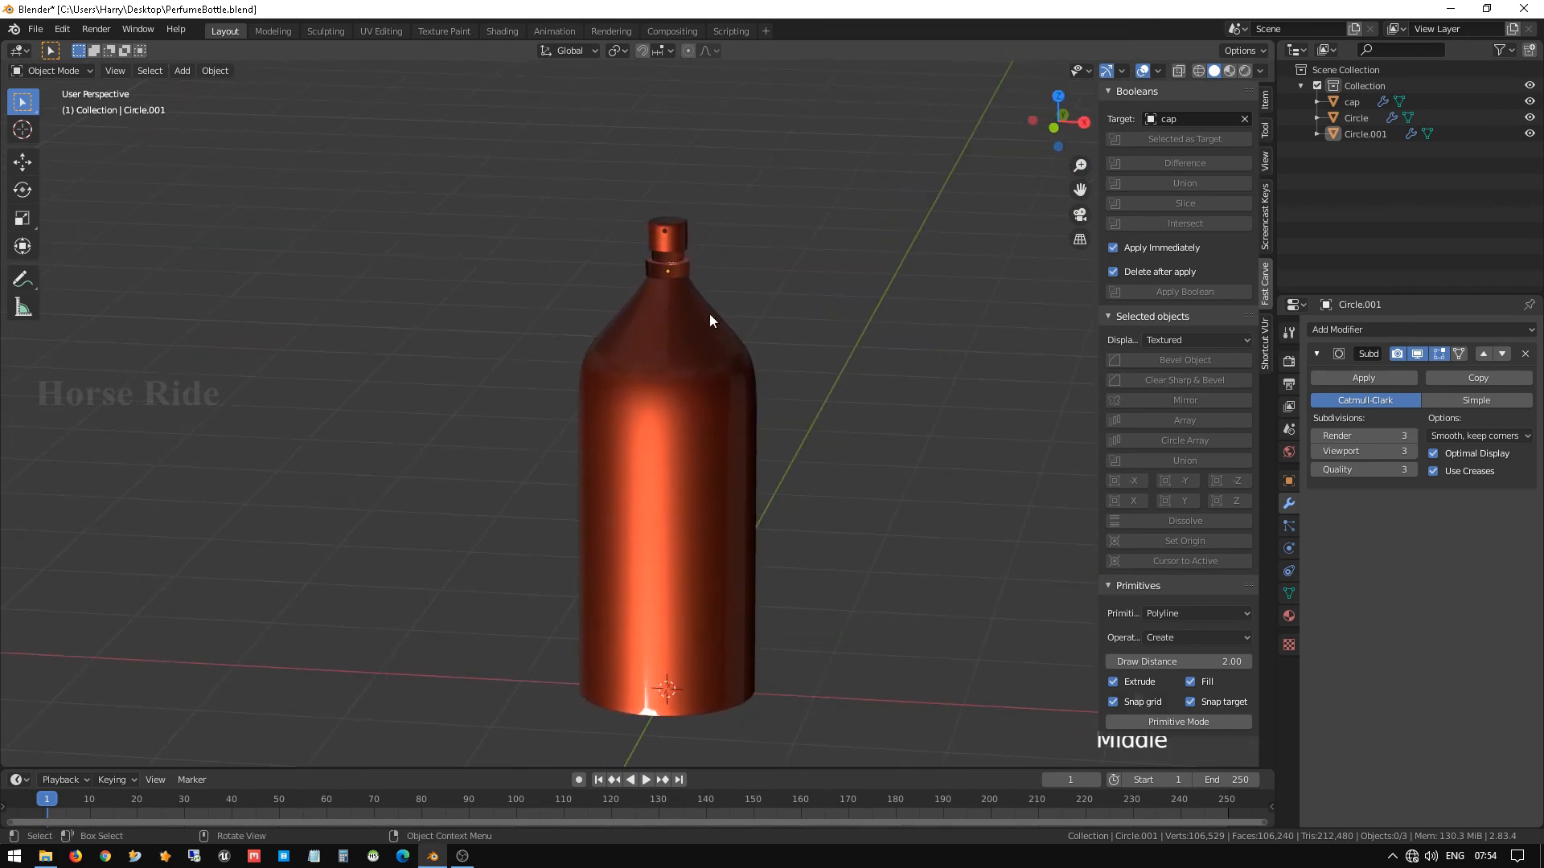
pyautogui.scroll(2, 709, 312)
pyautogui.keyDown('shift'); pyautogui.moveTo(709, 308); pyautogui.dragTo(541, 313, button='middle'); pyautogui.keyUp('shift')
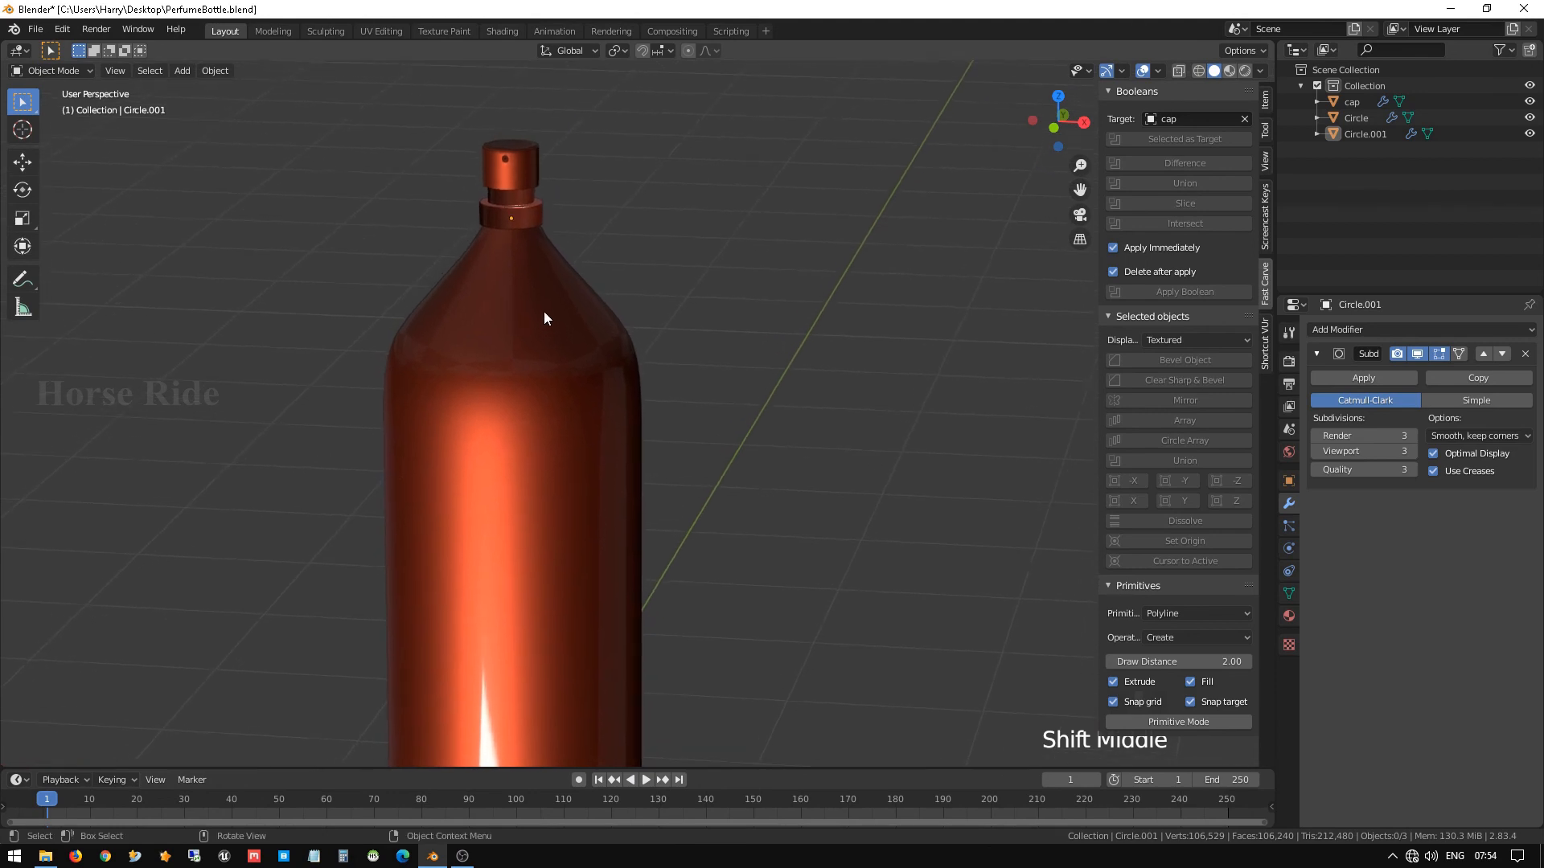
pyautogui.scroll(-1, 544, 318)
pyautogui.press('ctrl+KP_Add')
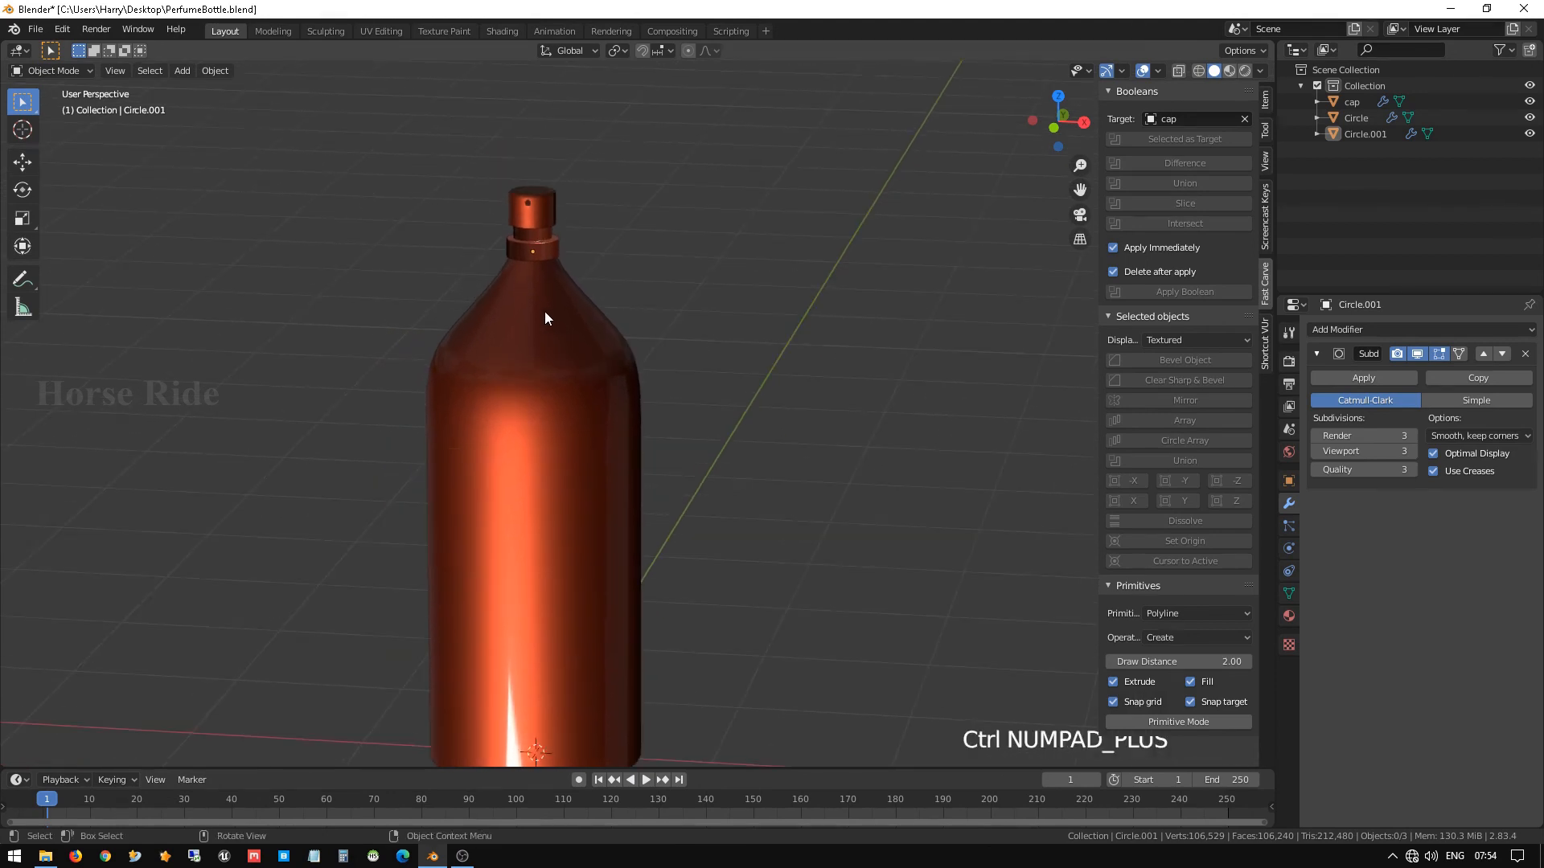